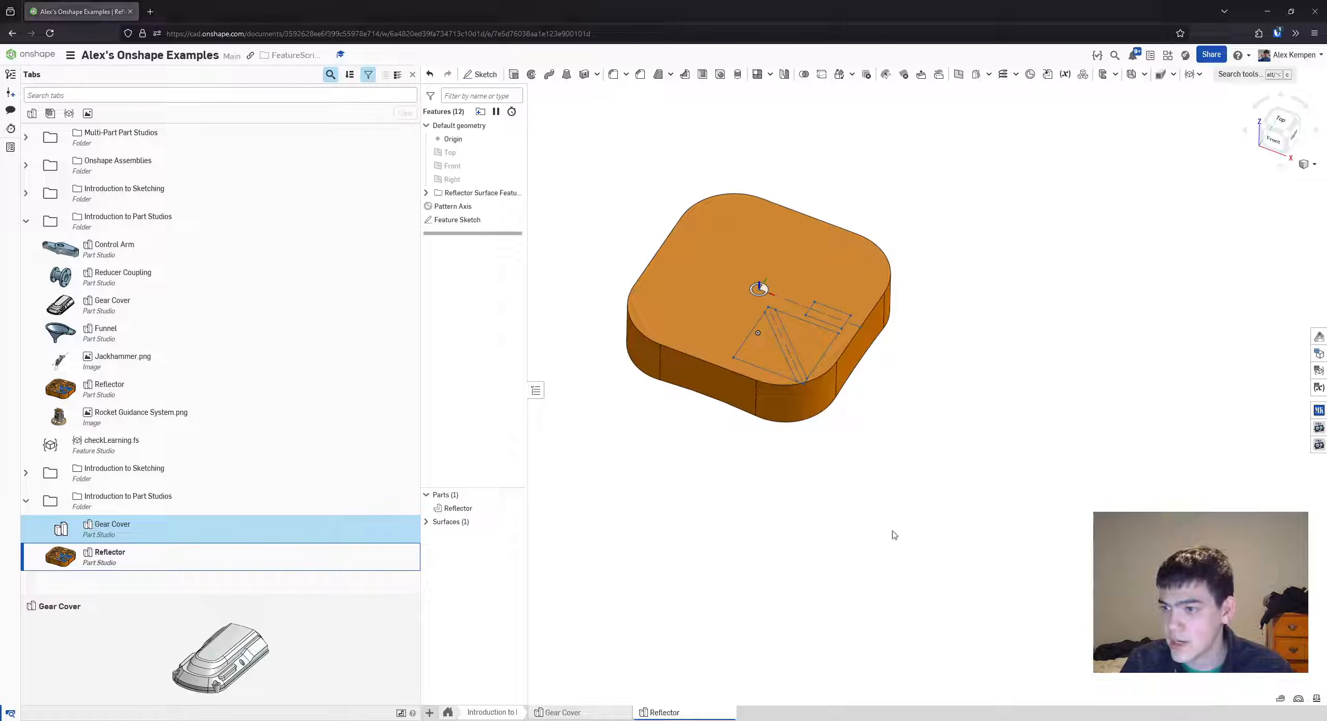
- Check the workspace units and accept them with Millimeter as the default length unit
click(413, 75)
click(70, 56)
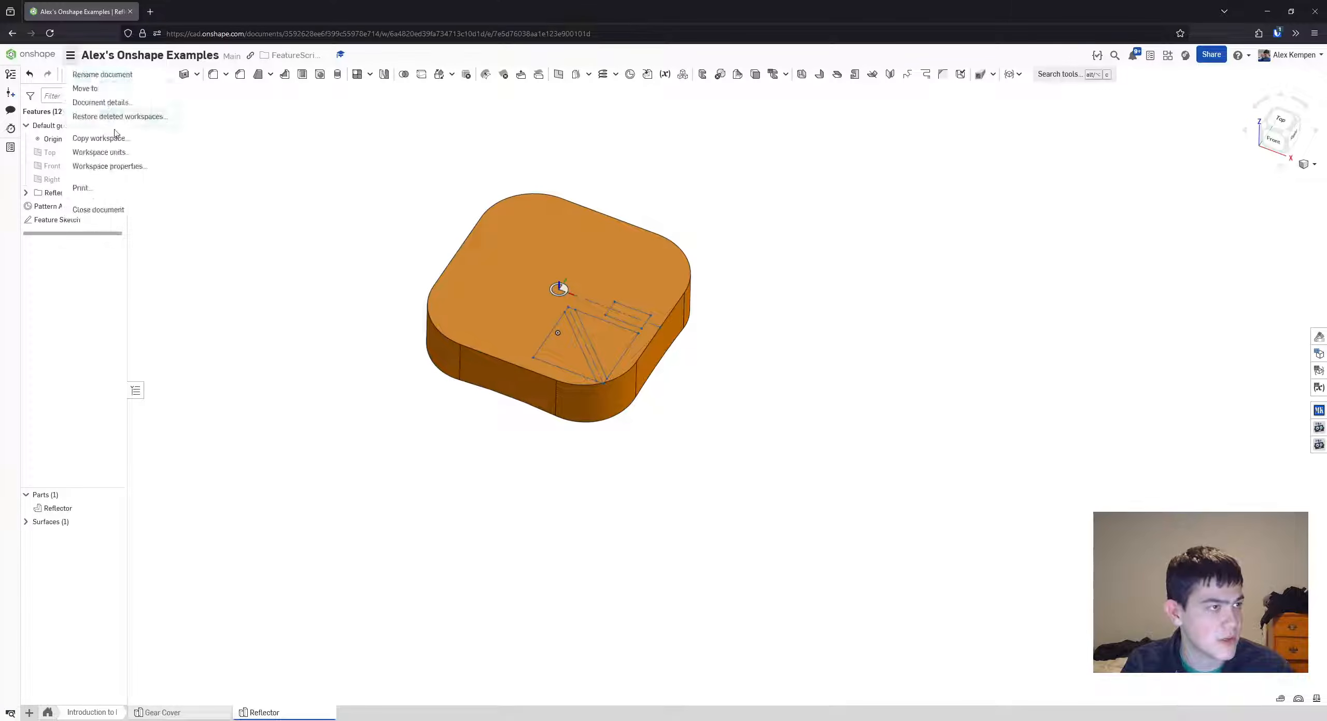
click(129, 151)
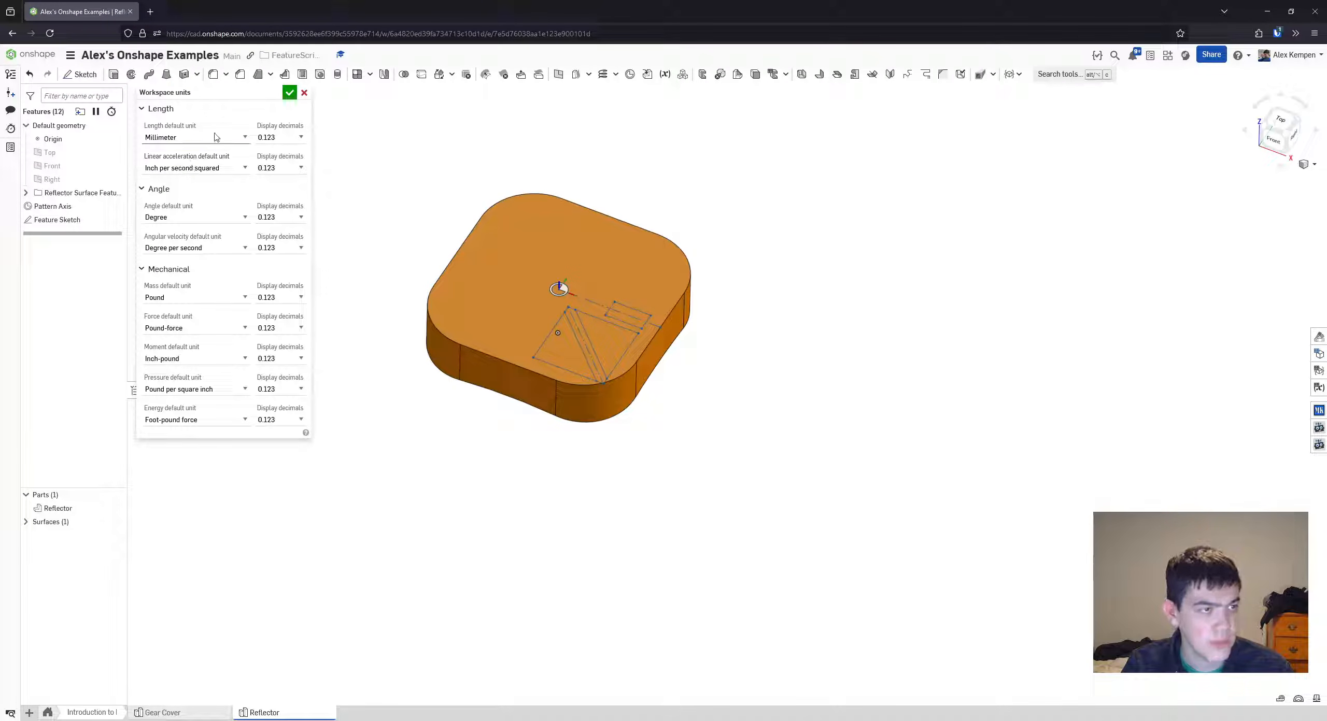
click(289, 94)
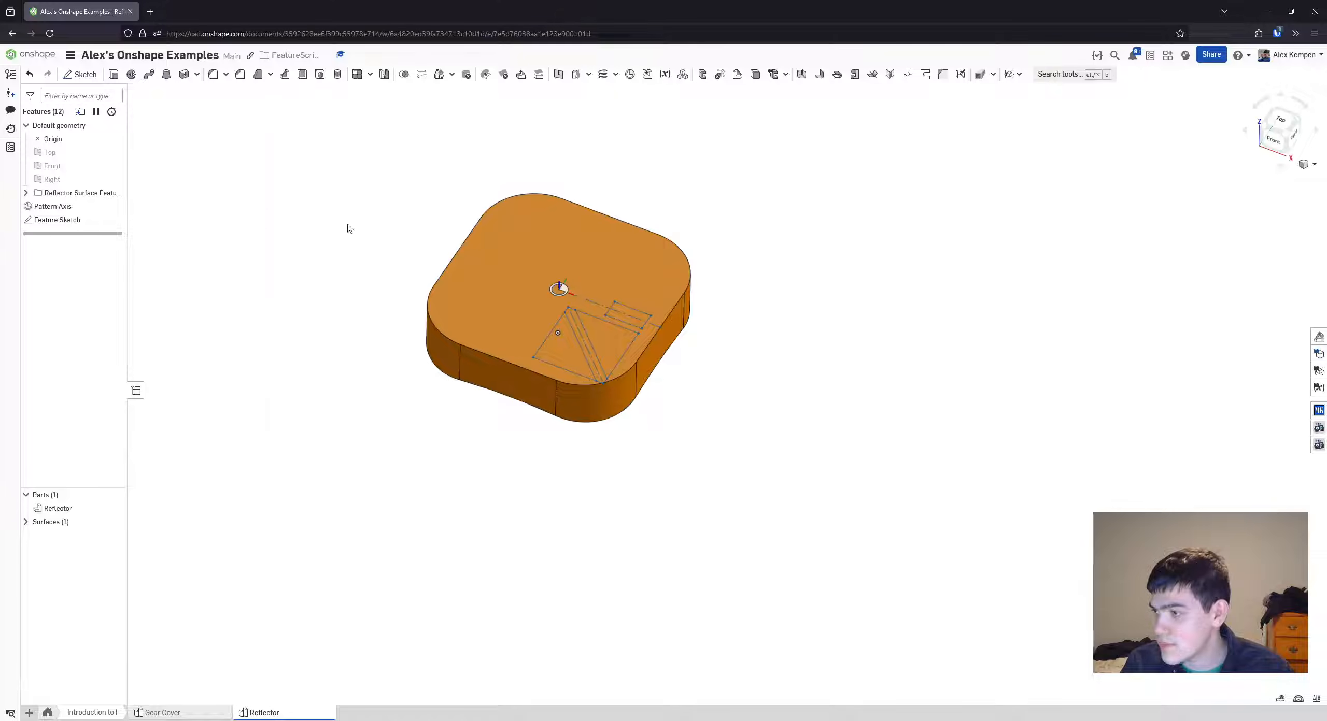
- Create a new part studio, place it ahead of Gear Cover, and rename it Control Arm
click(29, 714)
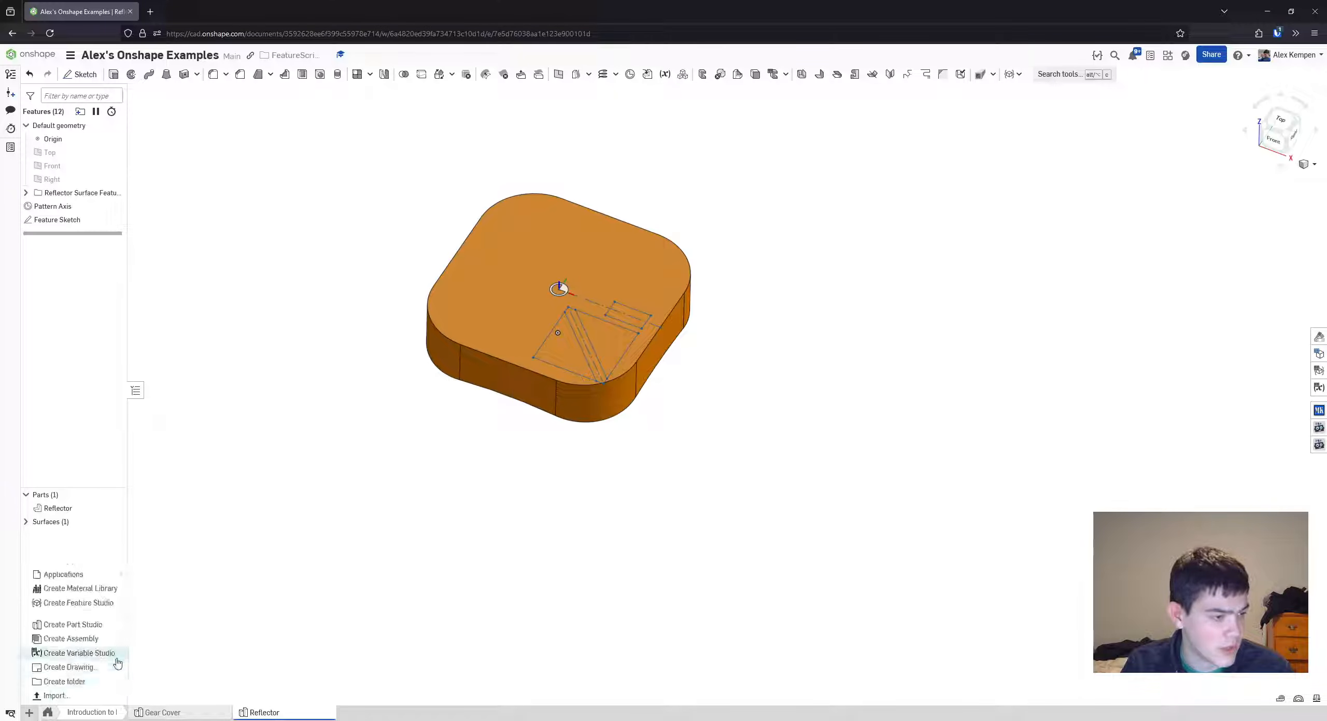
click(93, 628)
drag(373, 718, 178, 719)
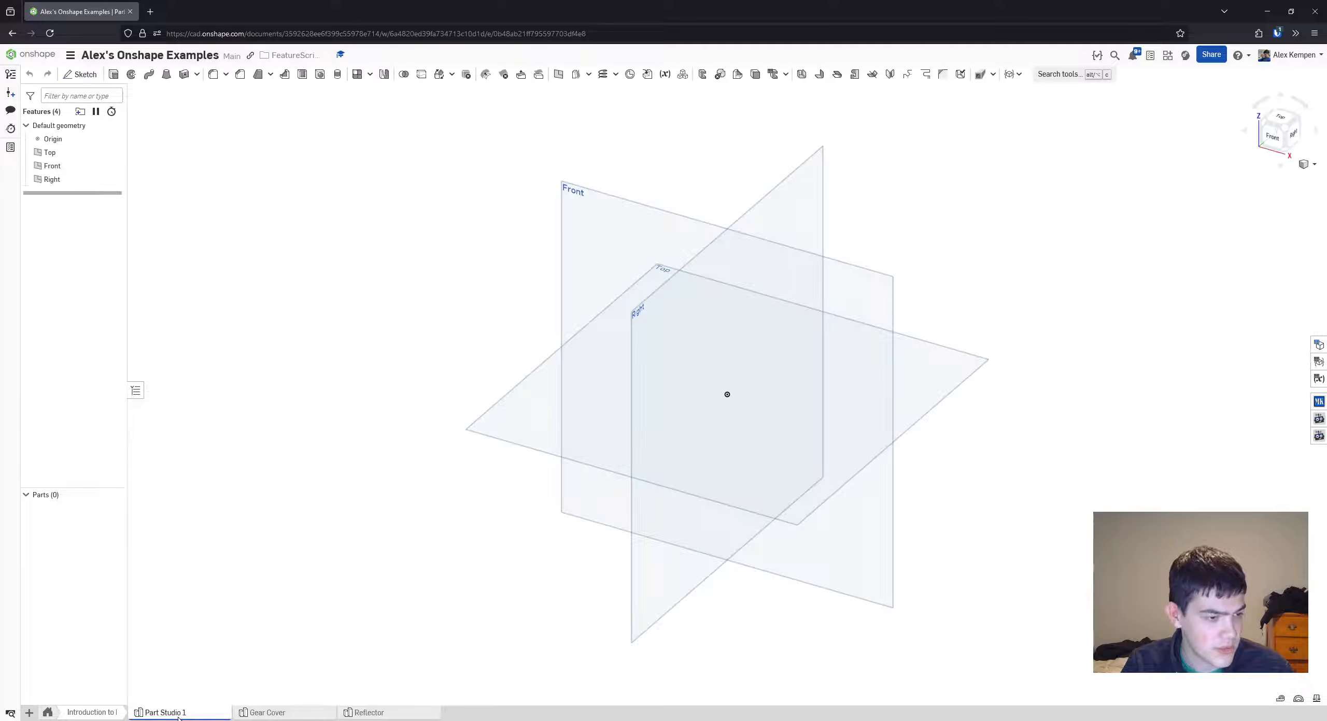
right_click(179, 714)
click(204, 610)
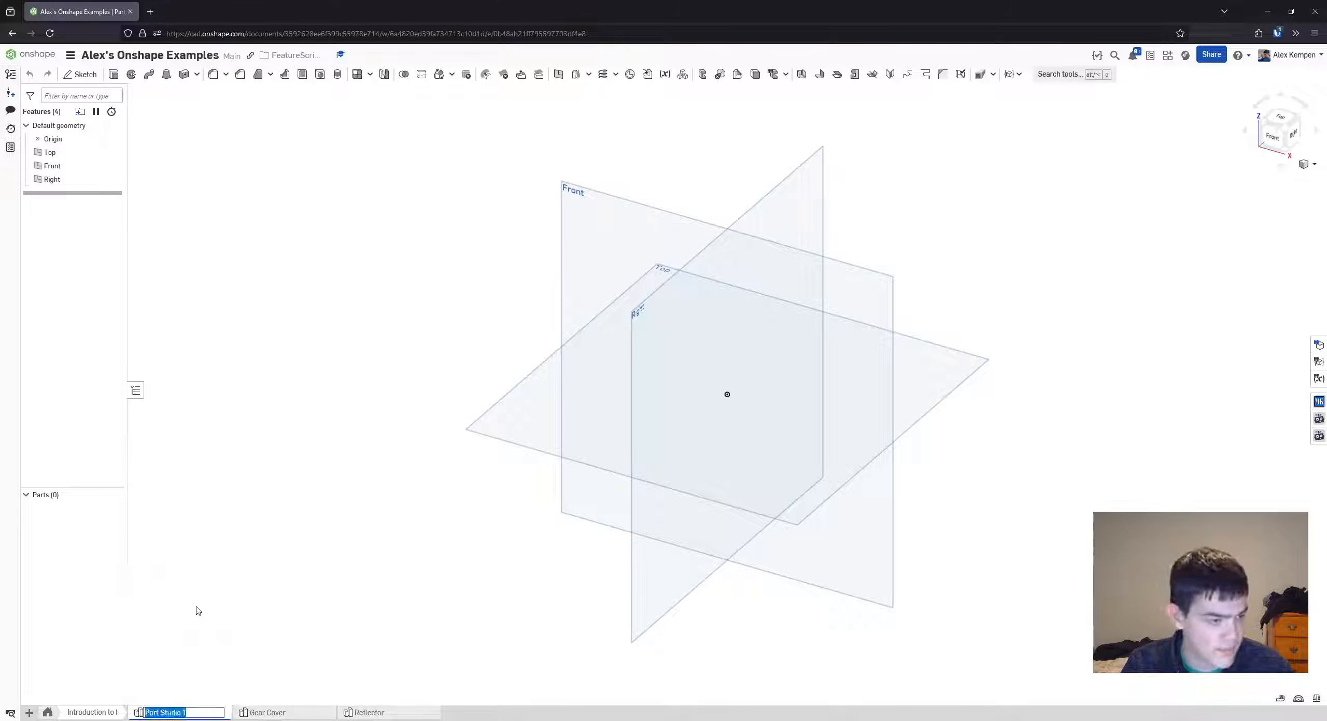
text(Control Arm)
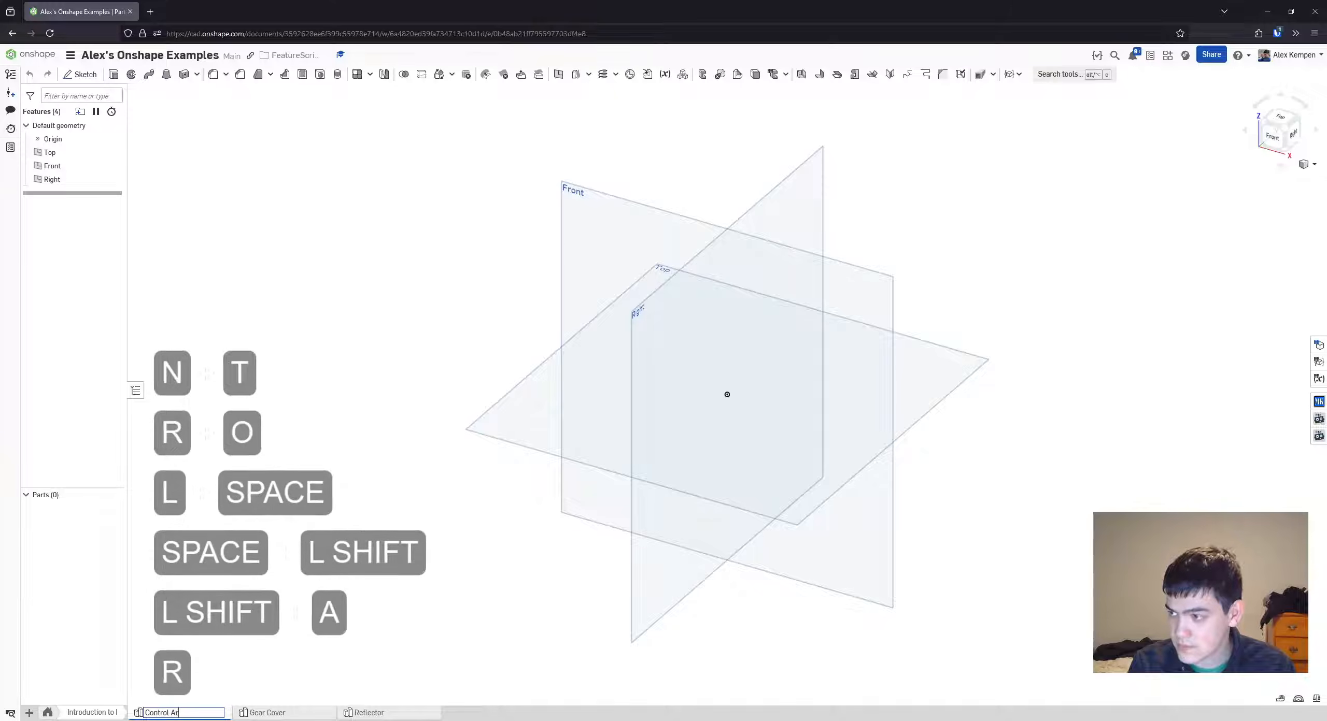
key(Return)
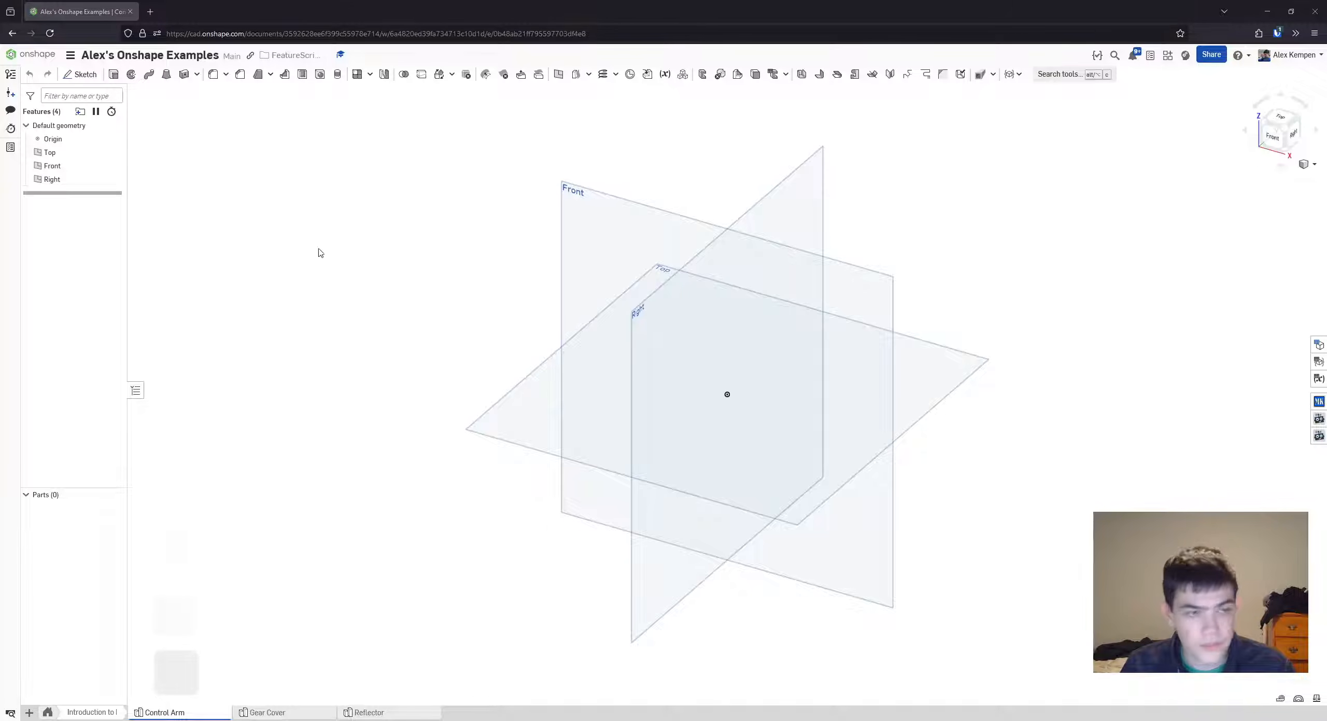
- Start a new sketch on the Top plane and view it face-on
scroll(443, 313, down, 1)
right_drag(443, 310, 434, 328)
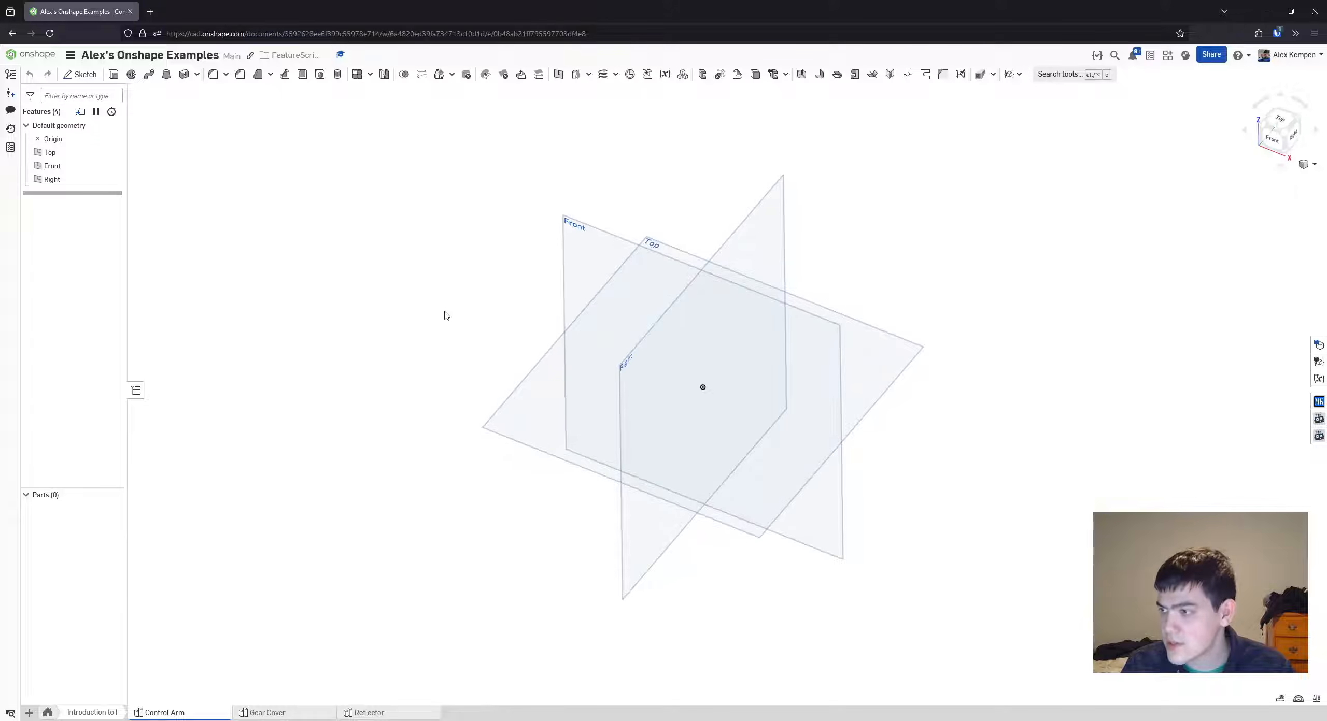
middle_drag(445, 312, 452, 303)
click(81, 74)
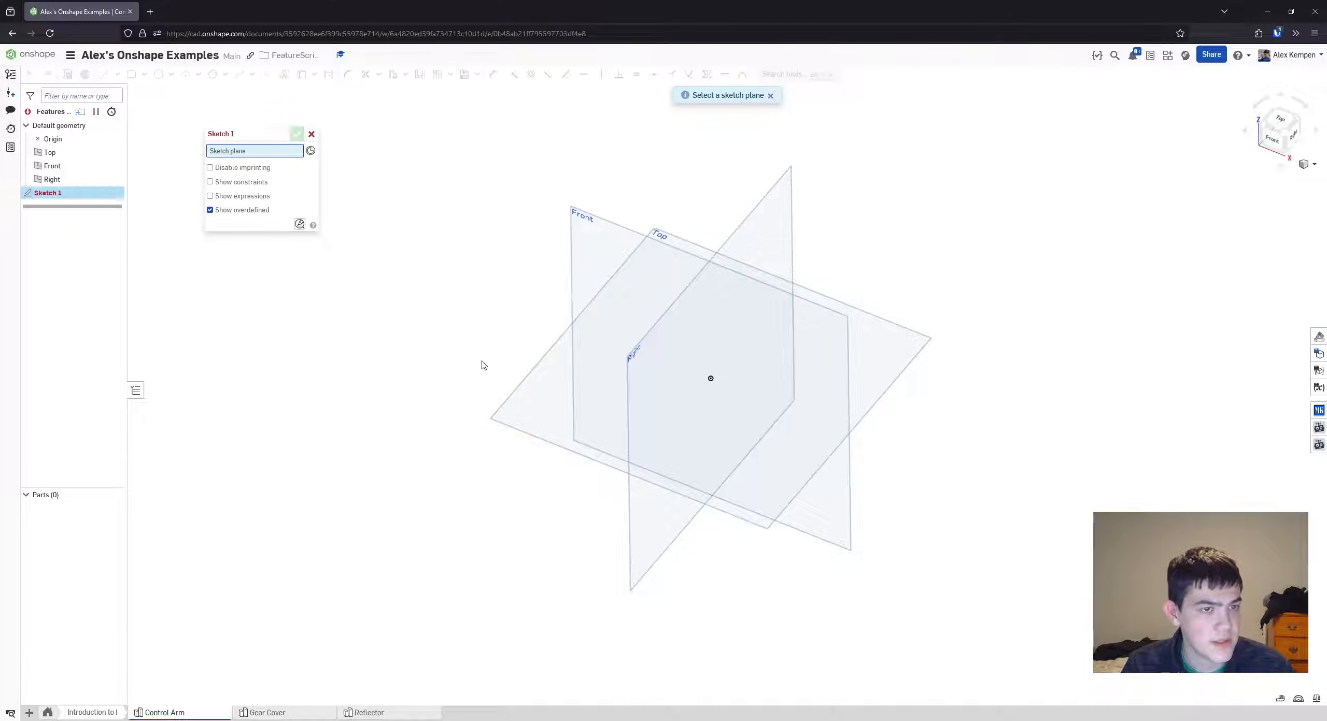
click(514, 403)
key(n)
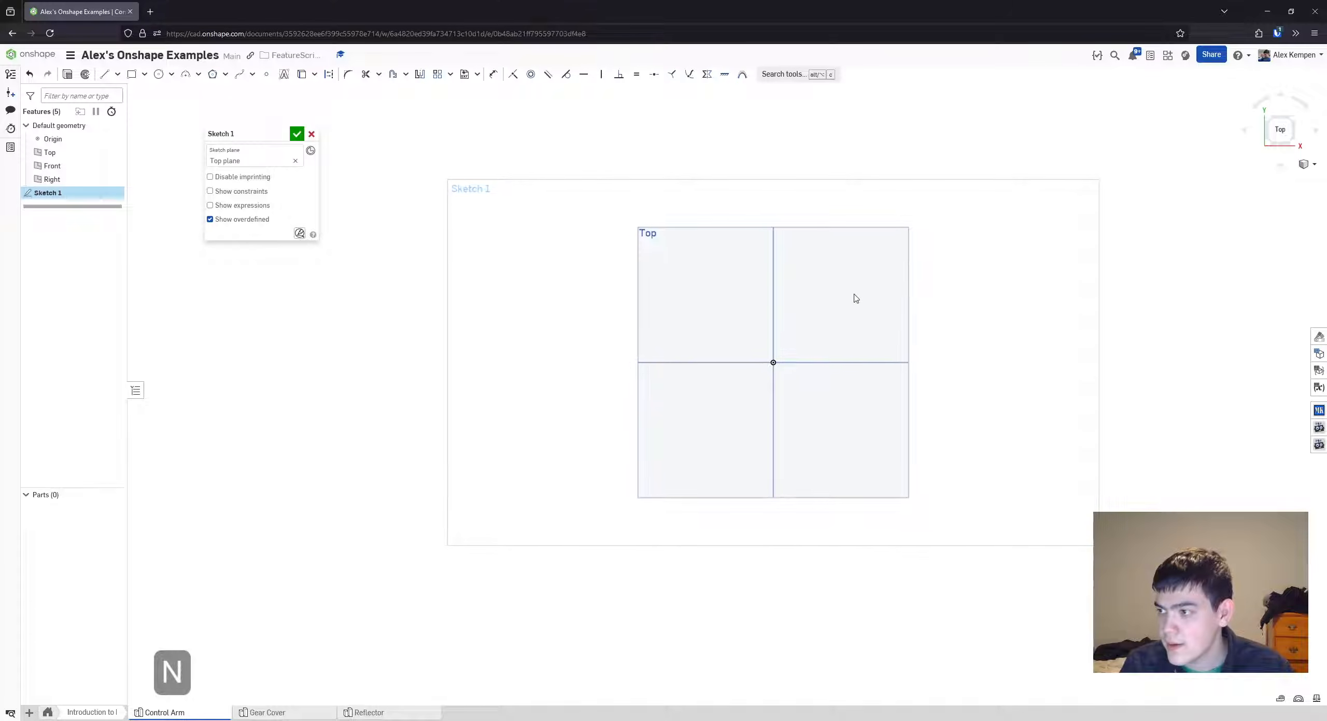
mouse_move(834, 304)
middle_down()
mouse_move(820, 289)
mouse_move(822, 308)
mouse_move(859, 332)
middle_up()
scroll(816, 289, up, 1)
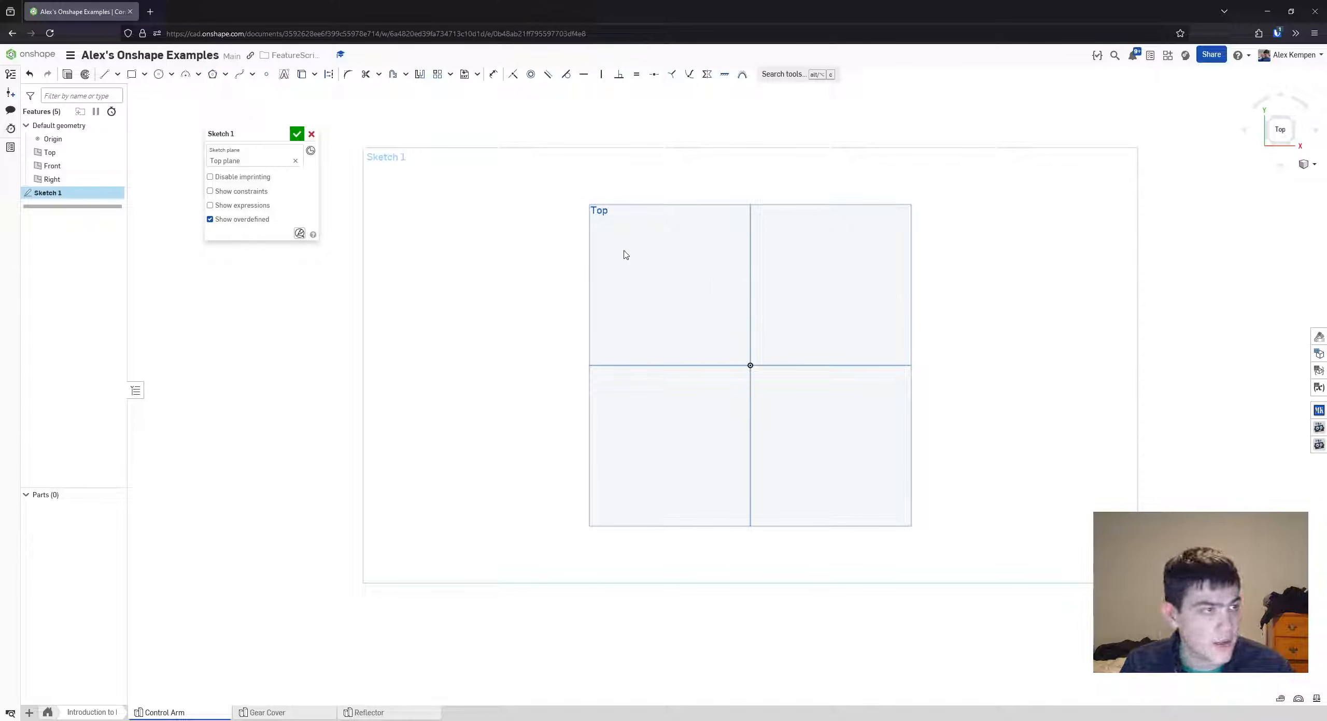
- Sketch two concentric circles centred on the origin, about 63 mm and 150 mm in diameter
key(q)
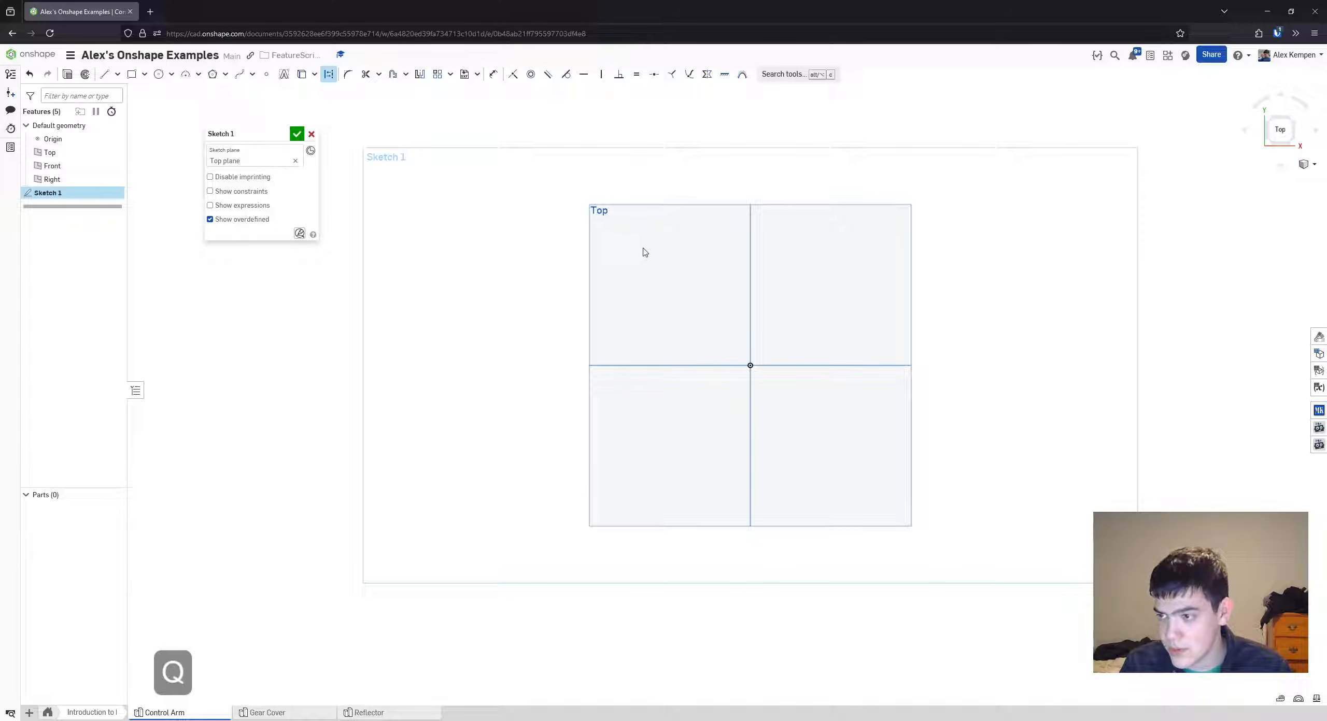
key(q)
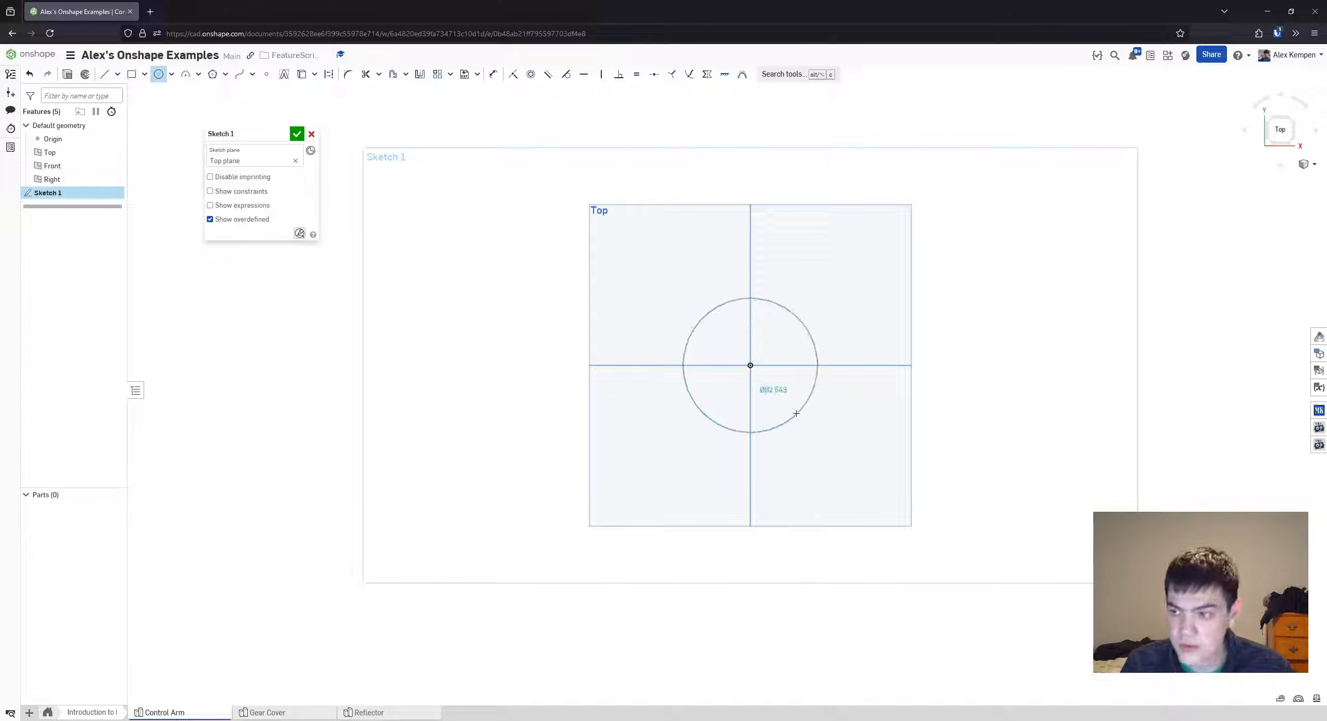
click(793, 415)
click(750, 365)
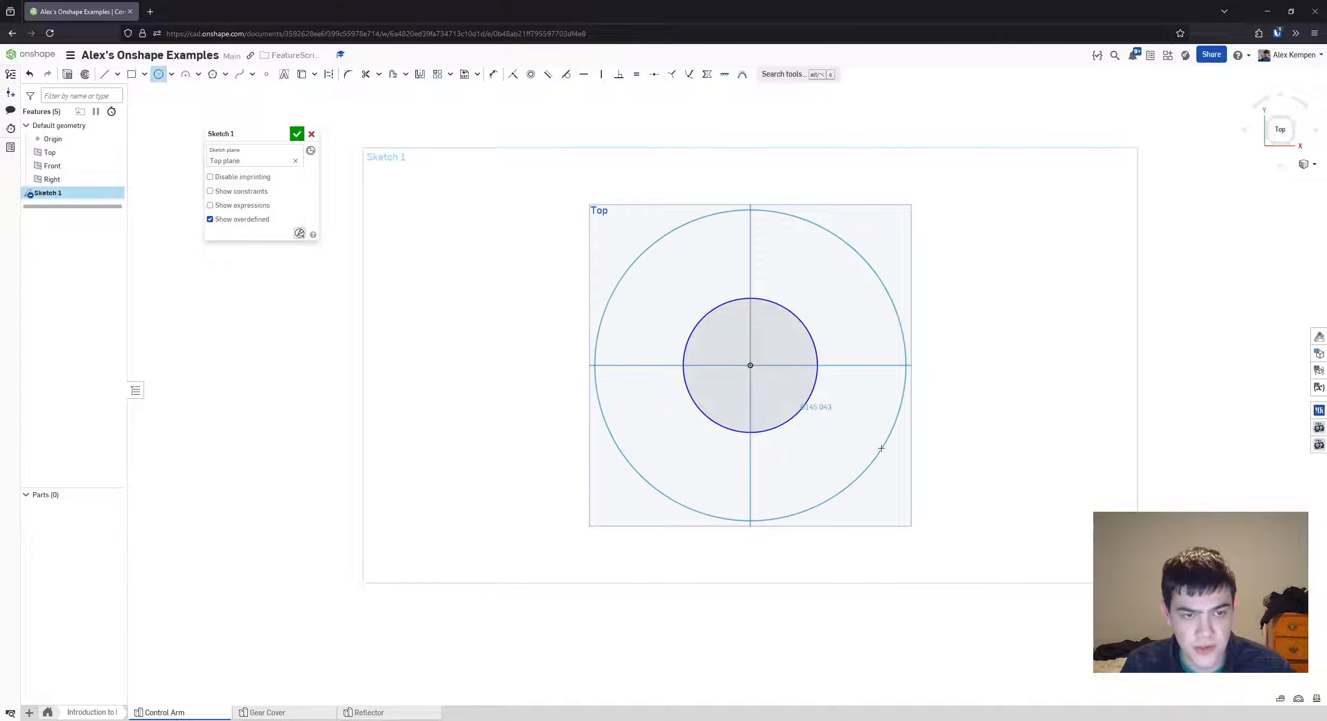
click(886, 449)
- Sketch two concentric circles level with the origin and to its left, about 35 mm and 85 mm in diameter
middle_drag(608, 405, 733, 411)
scroll(733, 411, down, 1)
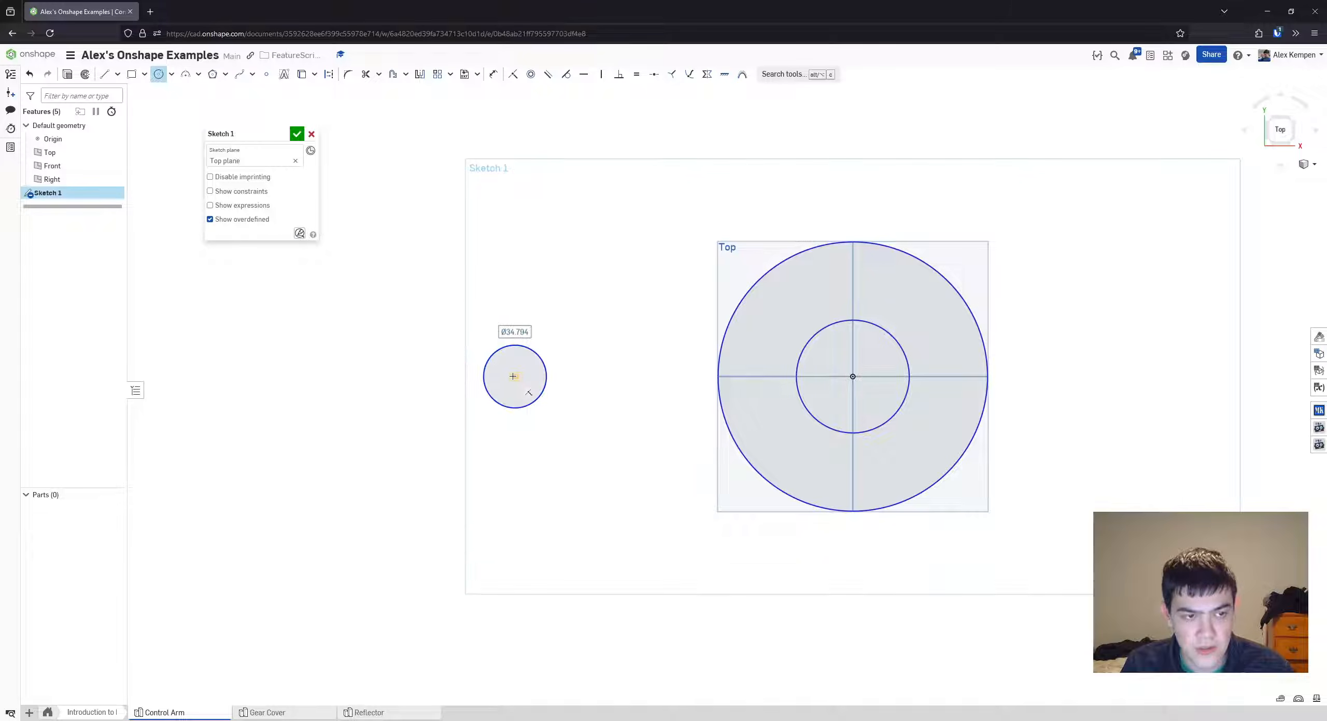
click(564, 436)
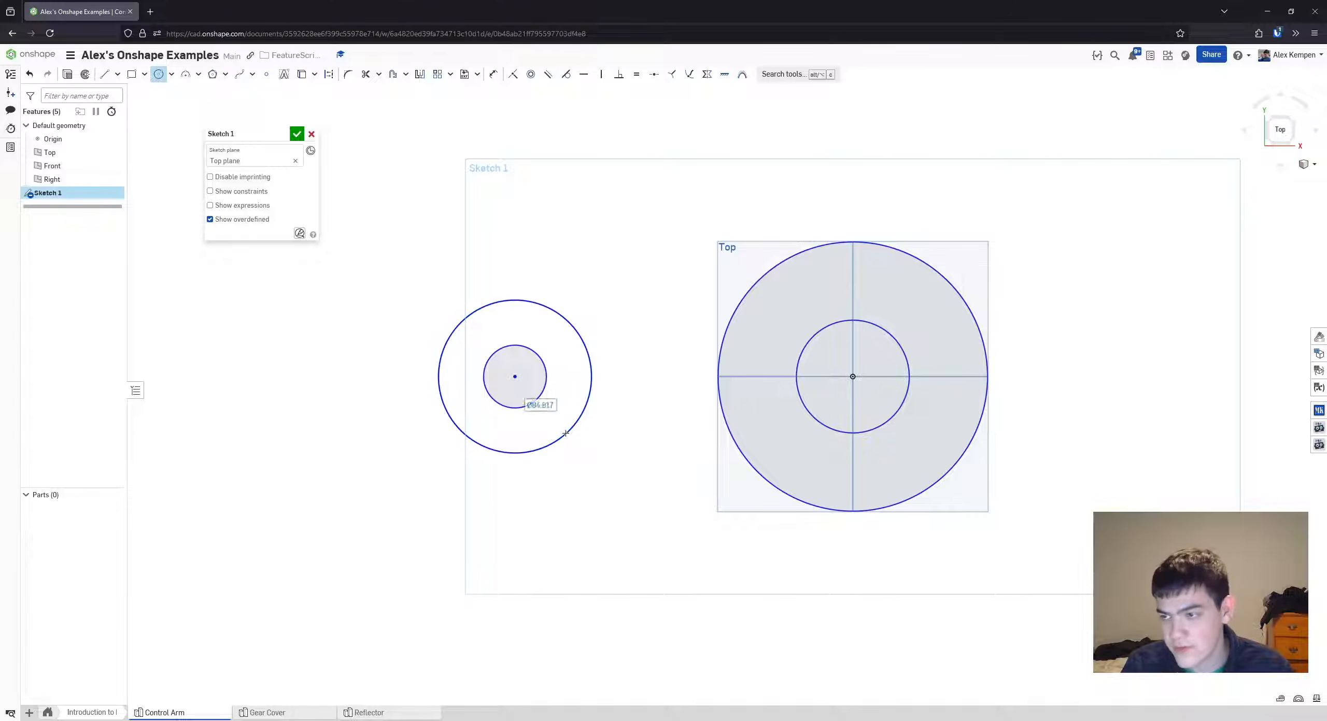
key(Escape)
- Draw an upper line about 158 mm long and a lower line about 147 mm long joining the two outer circles
key(l)
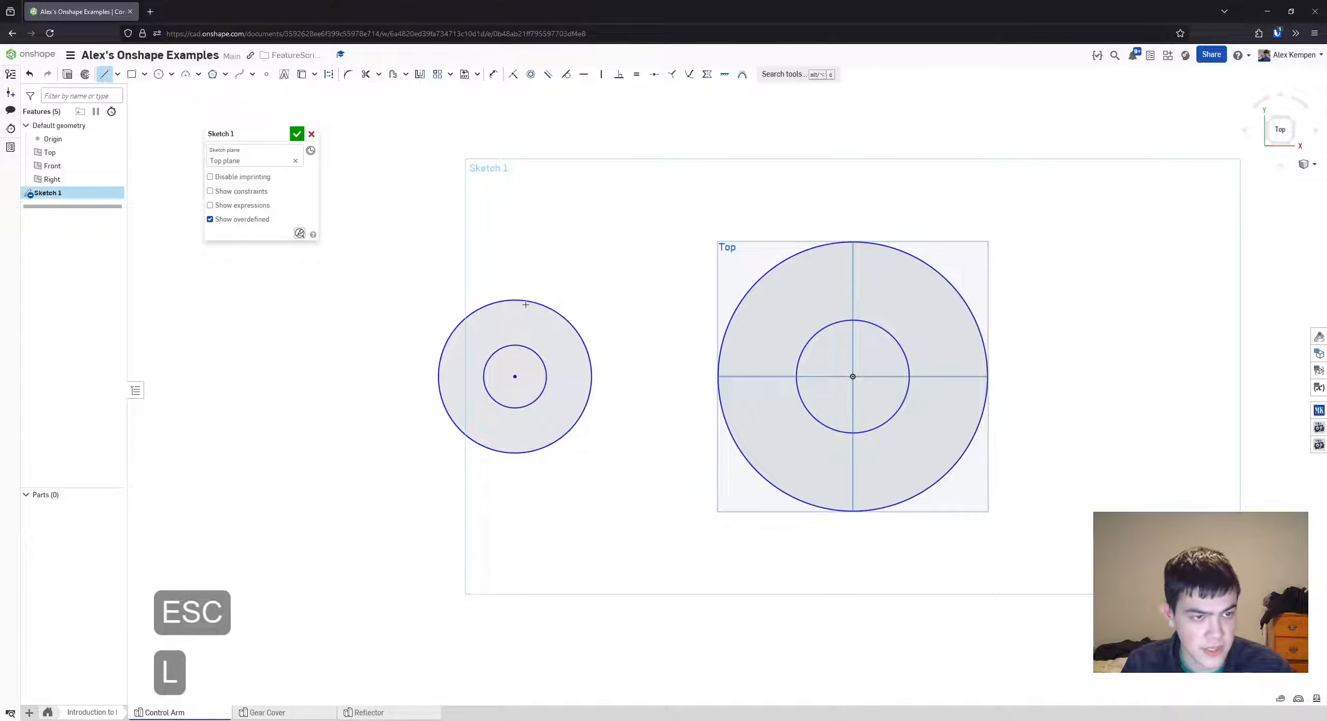
click(542, 305)
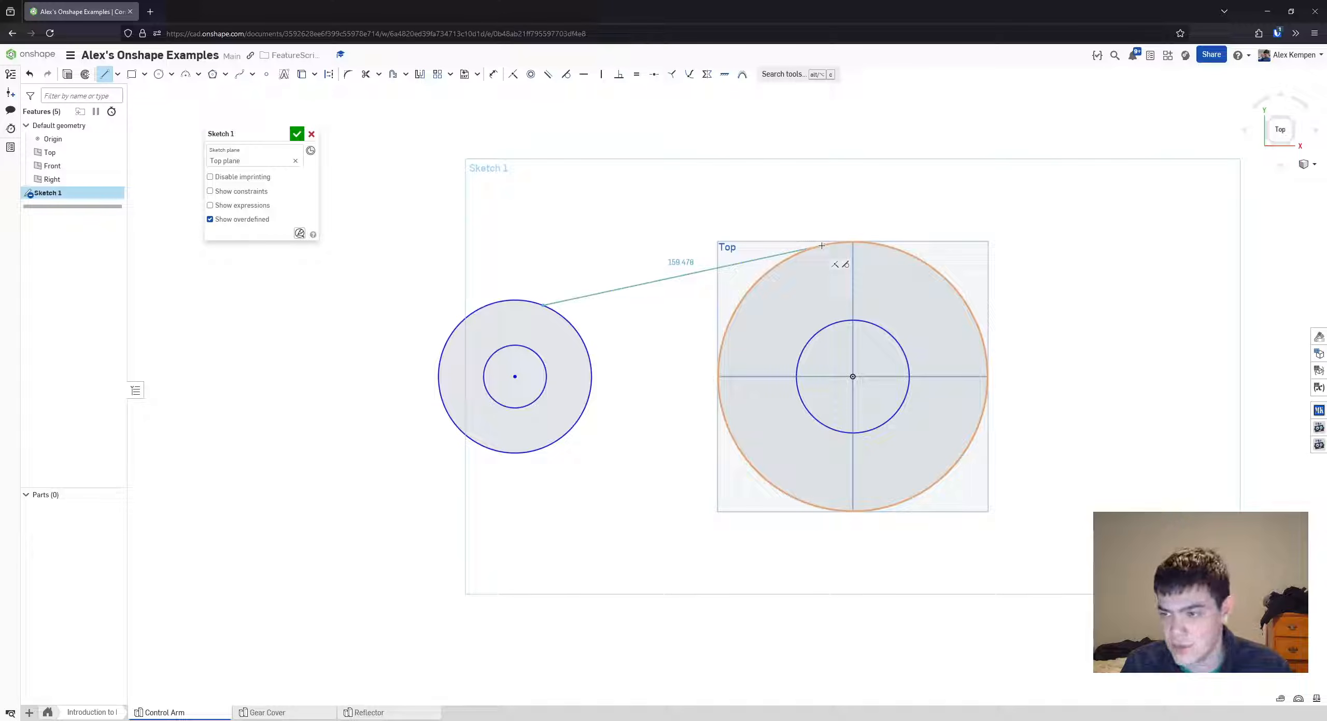
click(822, 245)
key(Escape)
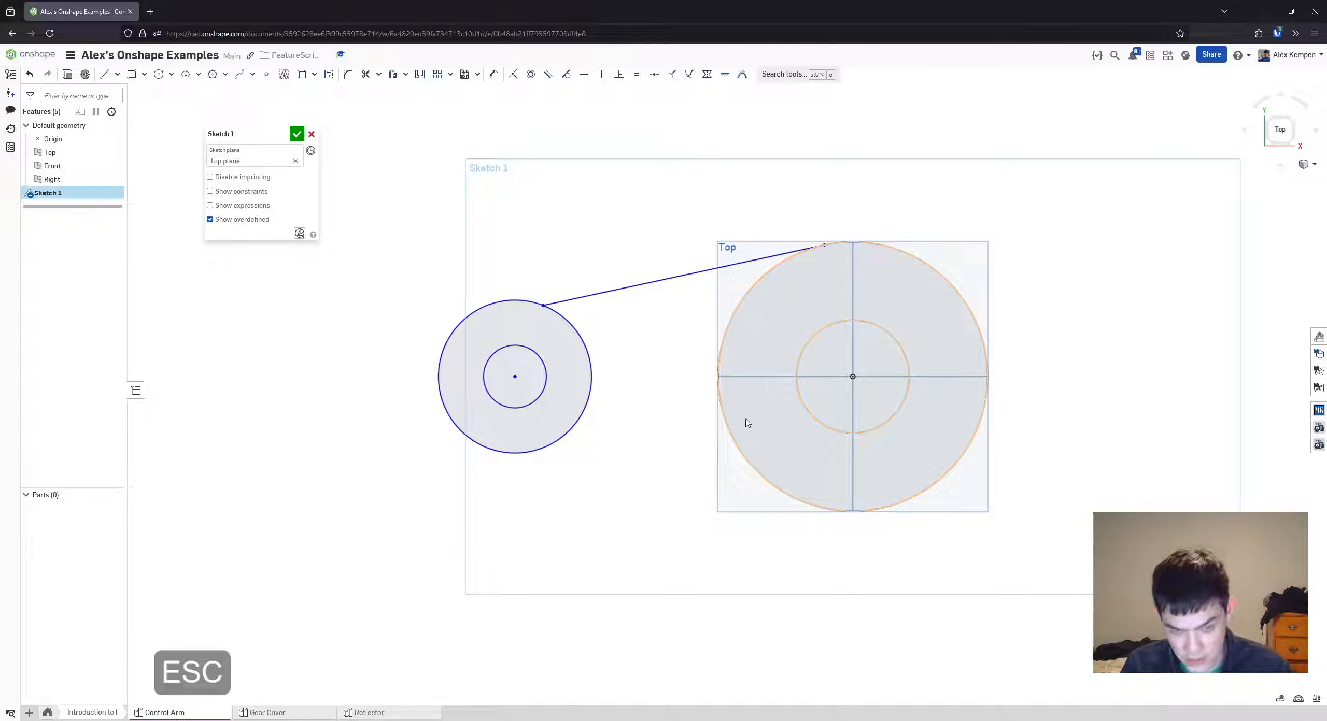
key(l)
click(772, 488)
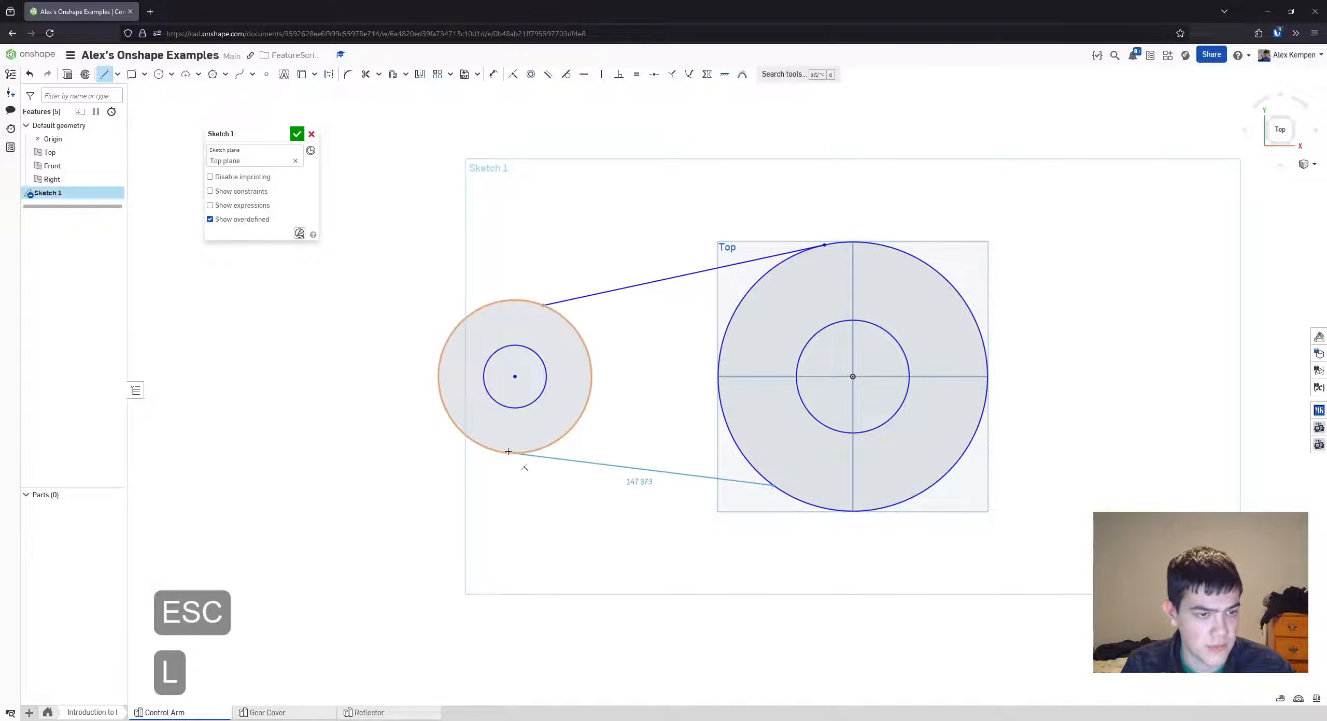
click(508, 451)
key(Escape)
- Apply tangent constraints between the two connecting lines and the outer circles they touch
key(t)
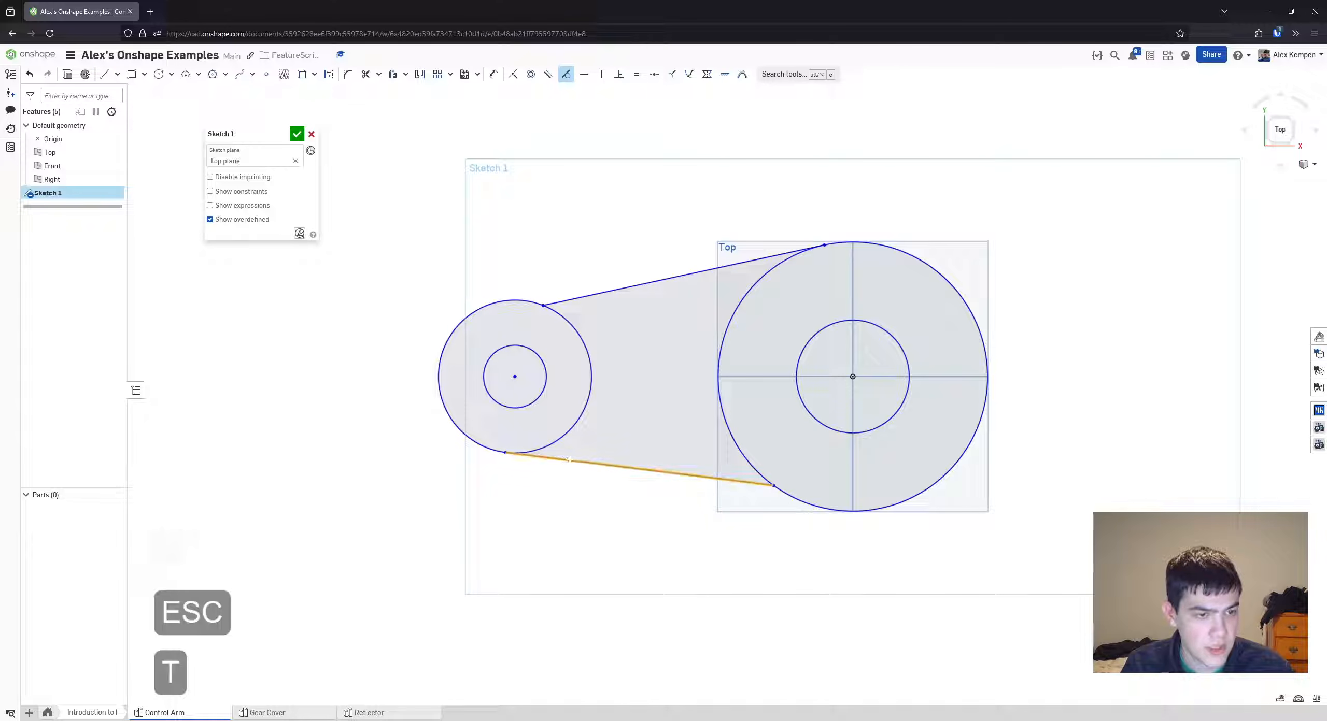
click(569, 459)
click(781, 489)
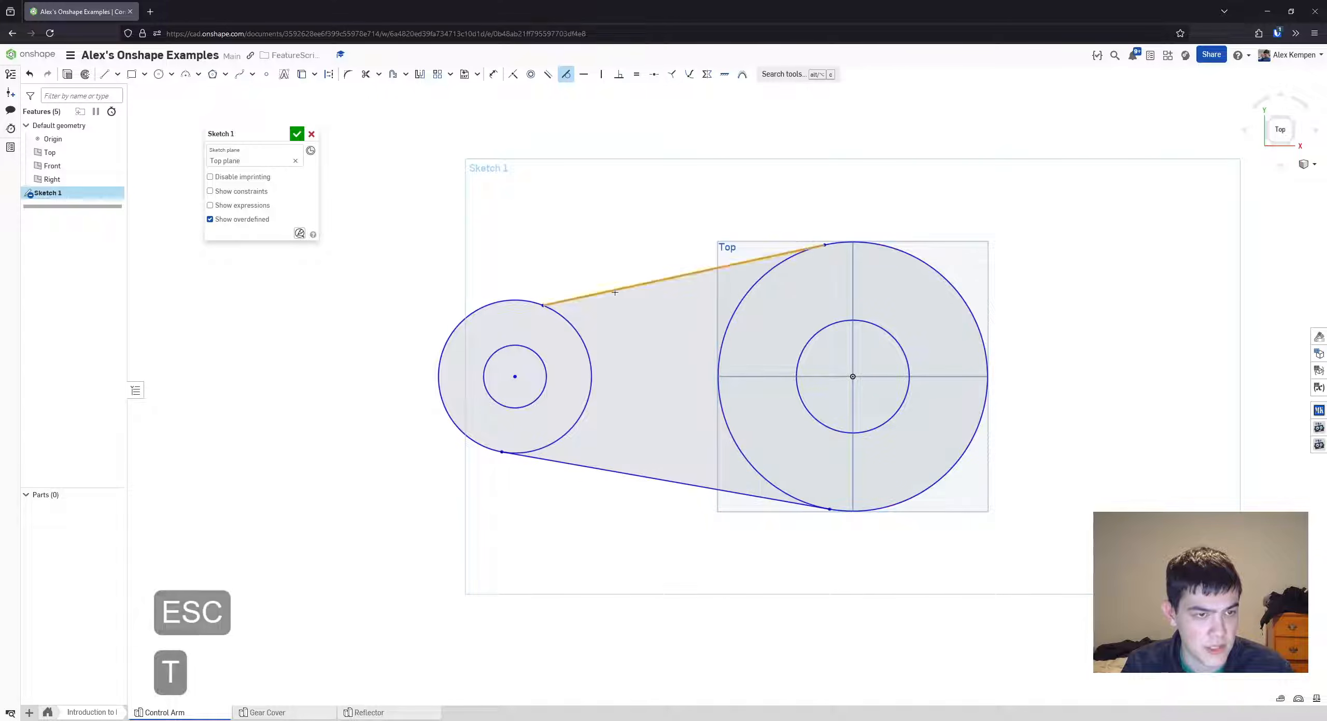
click(495, 303)
key(Escape)
- Shift the upper line's tangent points and the small circles' centre slightly to test the sketch constraints
mouse_move(498, 304)
mouse_down()
mouse_move(496, 270)
mouse_move(502, 302)
mouse_up()
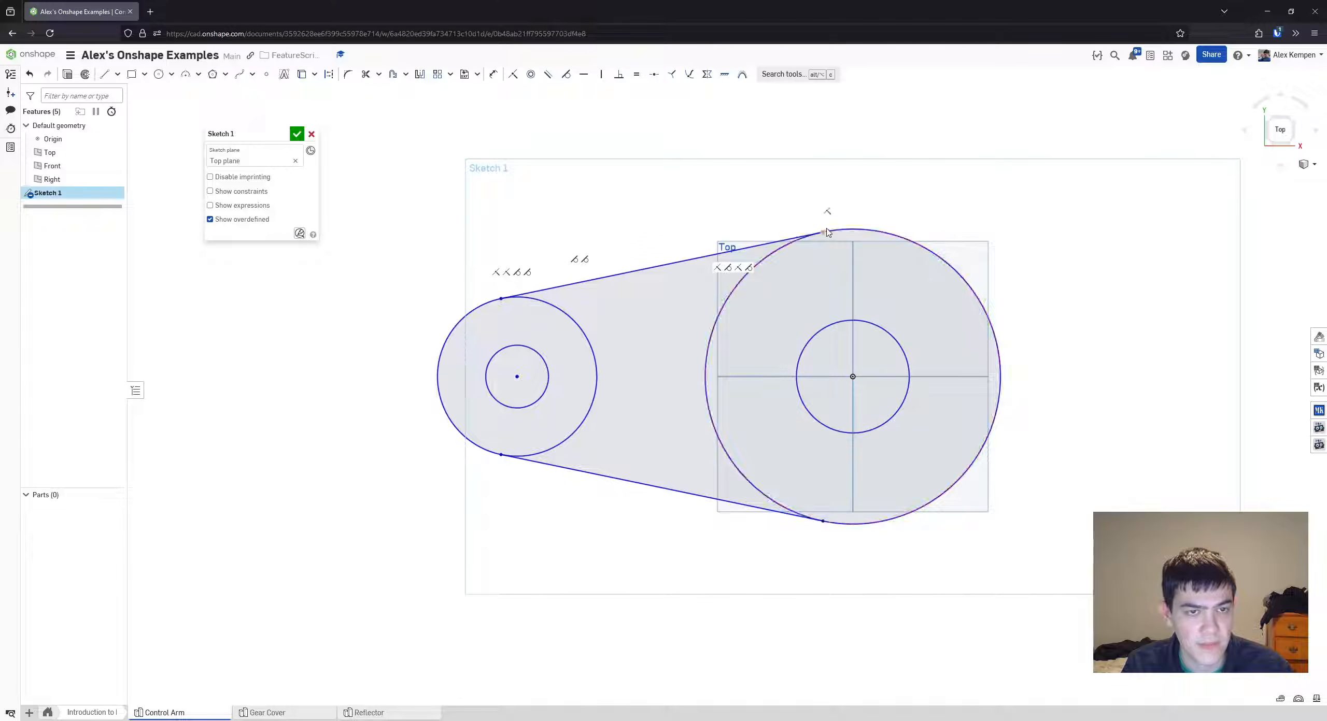
drag(823, 233, 818, 237)
middle_drag(740, 347, 797, 331)
scroll(802, 331, down, 1)
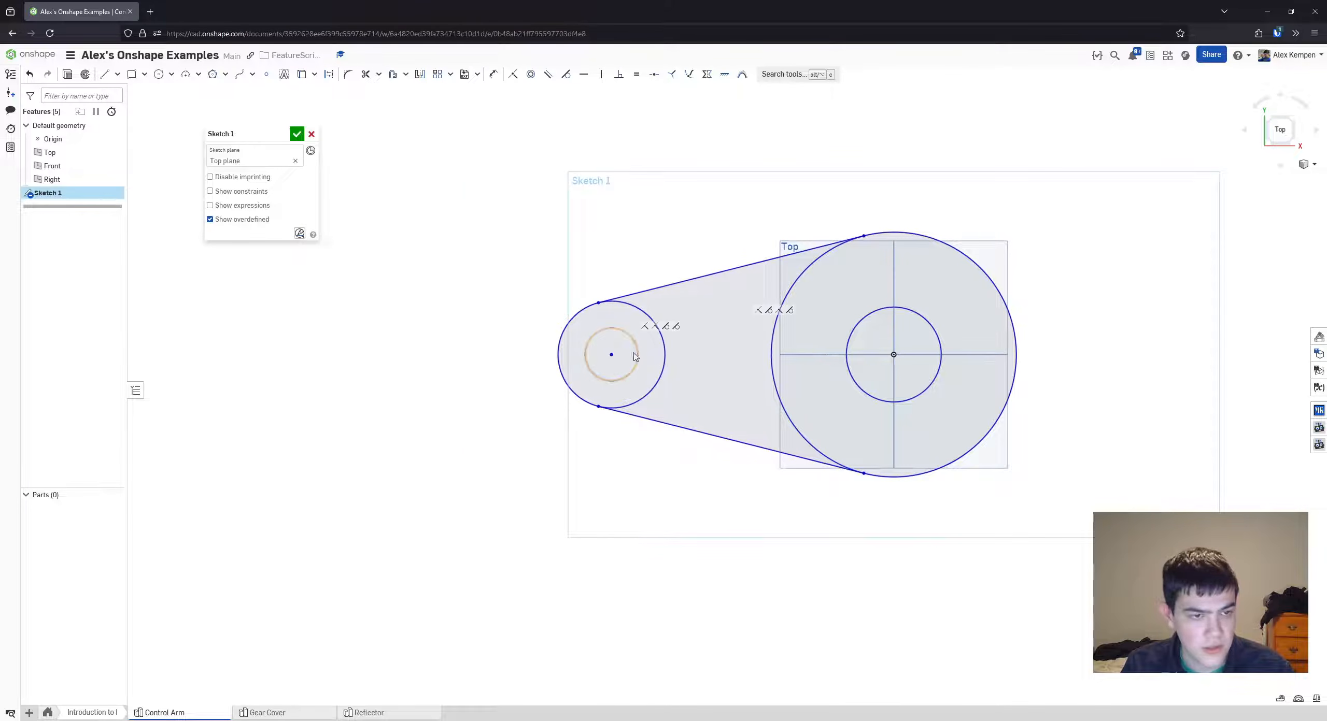
drag(612, 356, 619, 352)
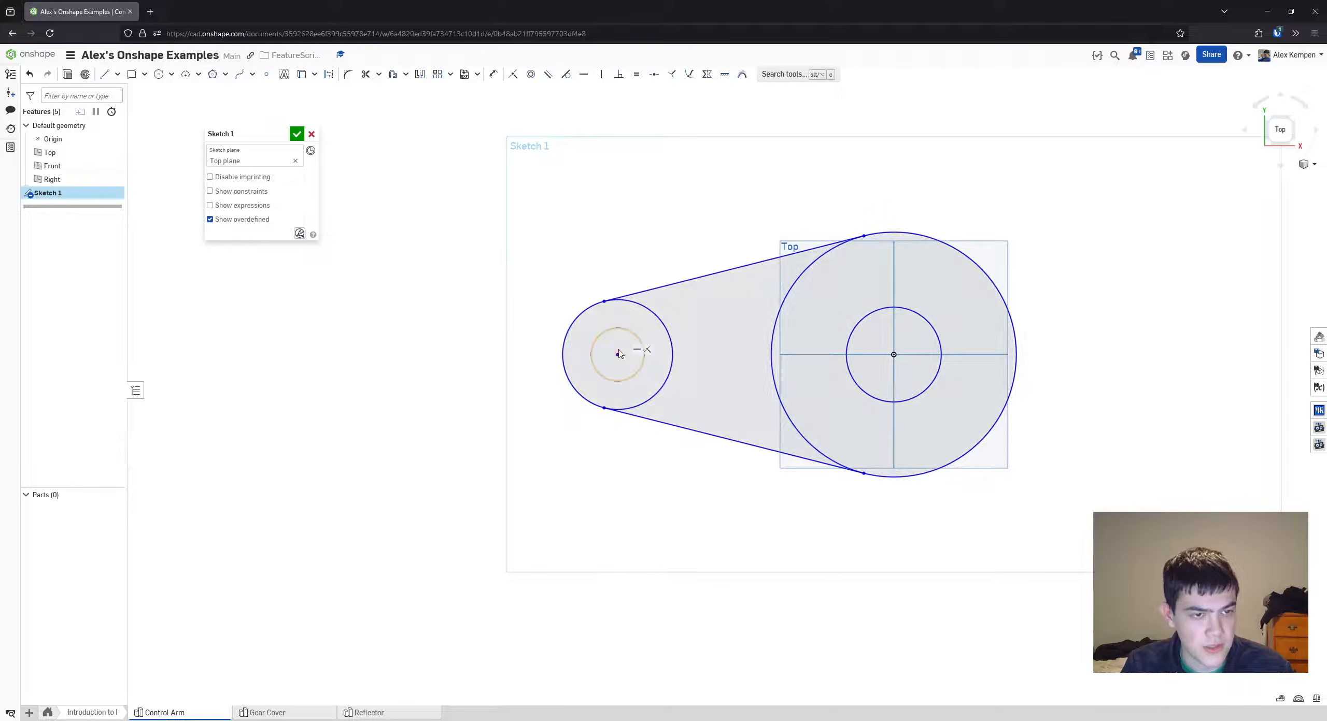
mouse_move(743, 372)
middle_down()
mouse_move(716, 364)
mouse_move(746, 355)
middle_up()
scroll(748, 355, down, 1)
middle_drag(870, 356, 852, 361)
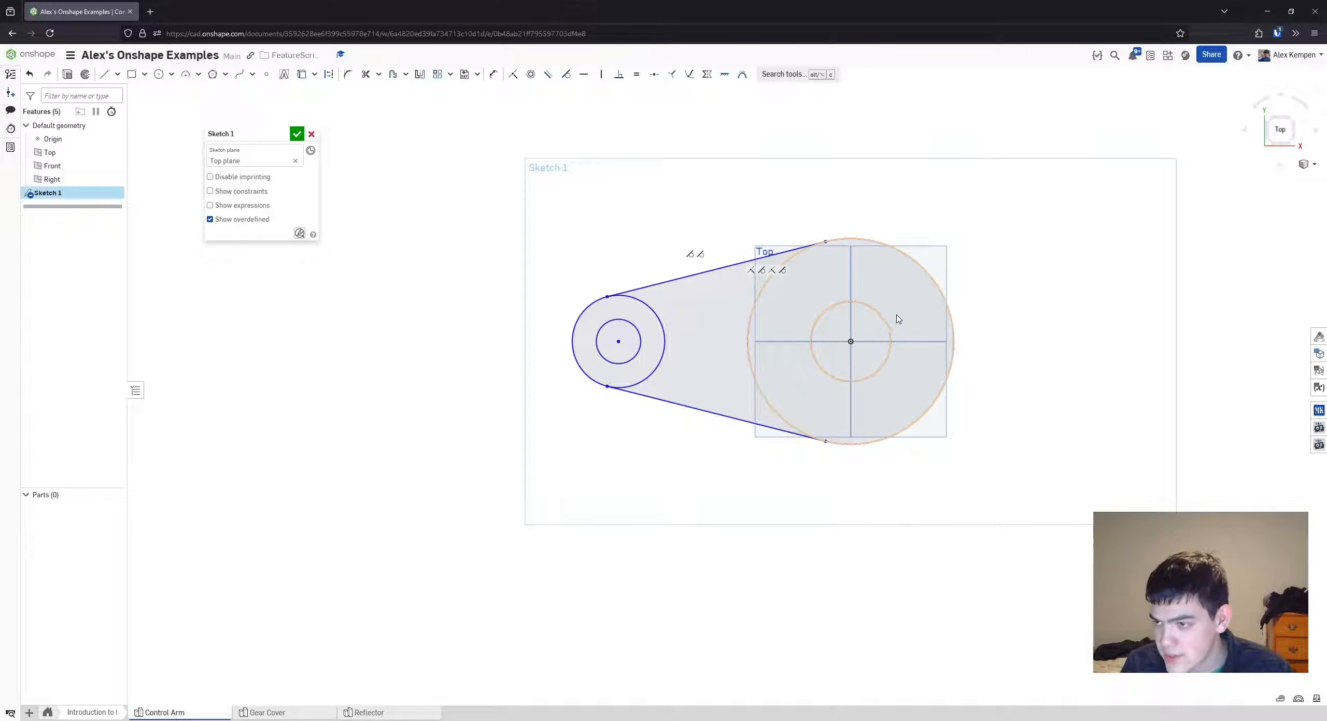
- Dimension the large outer circle around the origin to a diameter of 70 mm
key(d)
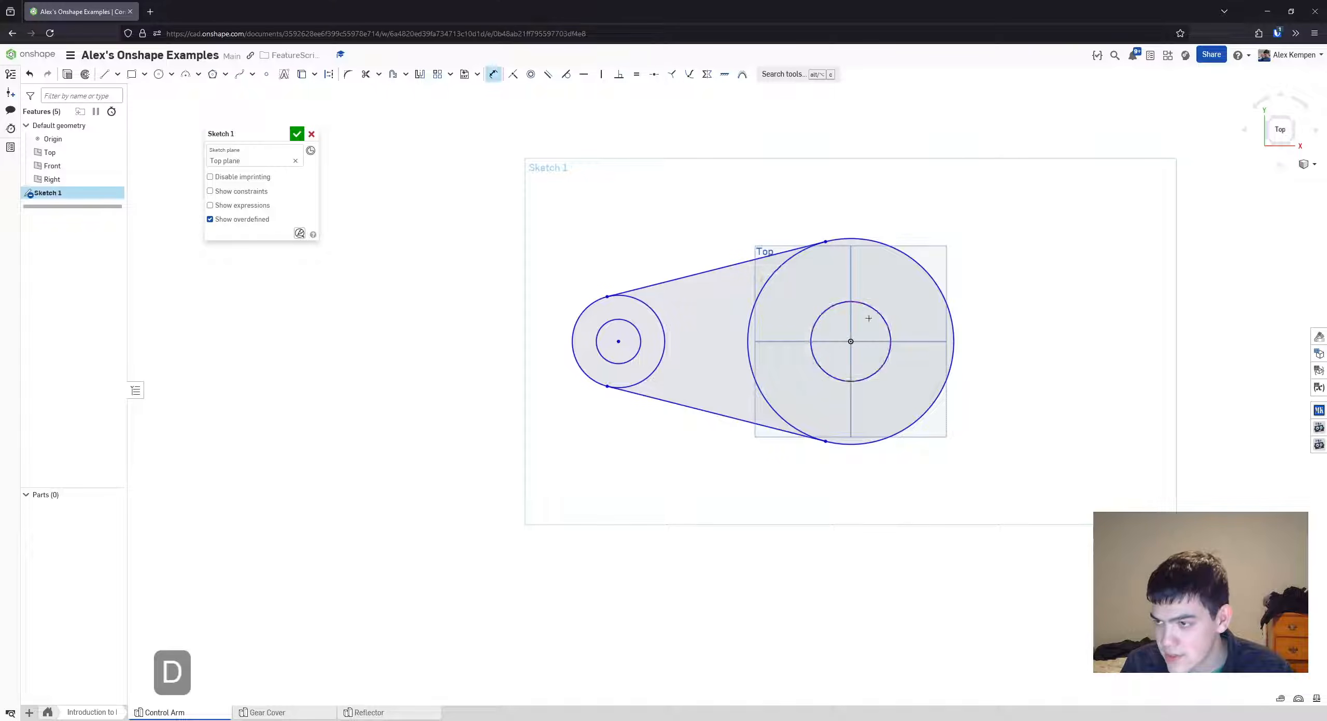
click(790, 254)
click(759, 211)
text(7)
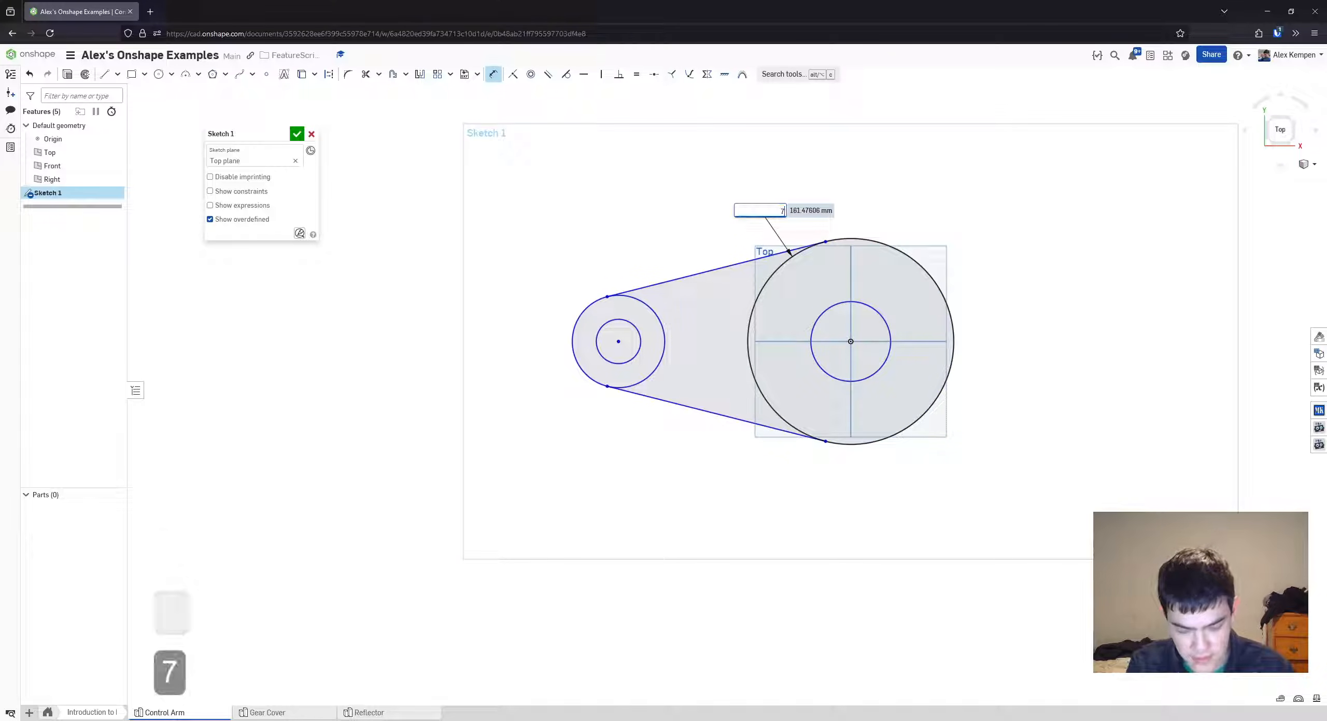
text(0)
key(Return)
key(Escape)
scroll(900, 351, up, 3)
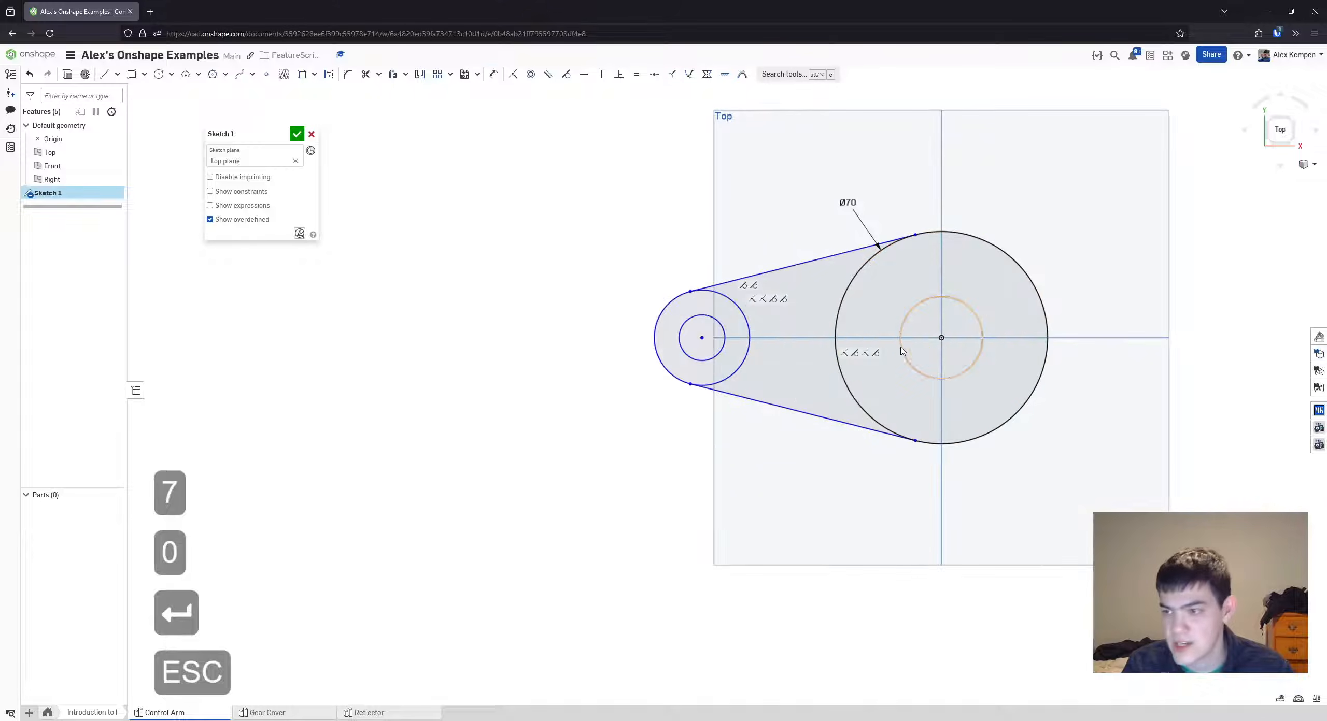
- Dimension the inner circle around the origin to a diameter of 35 mm
key(d)
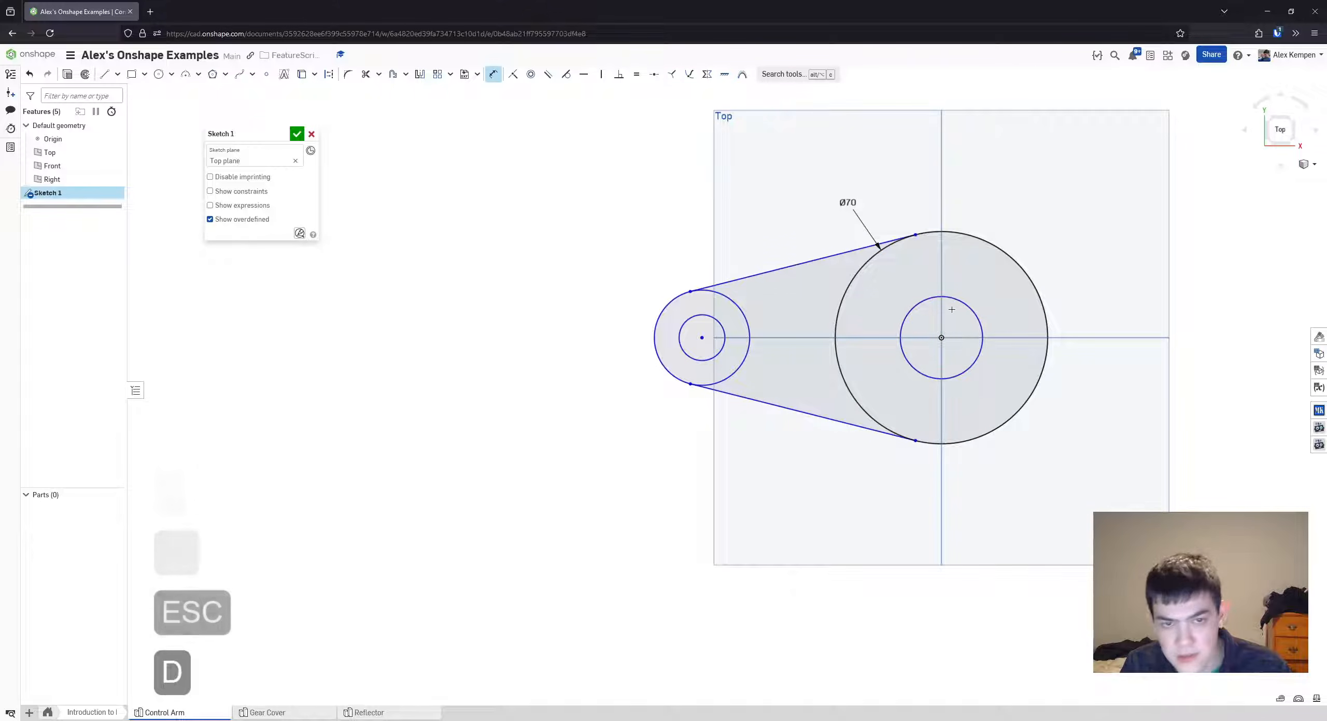
click(916, 300)
click(897, 278)
text(35)
key(Return)
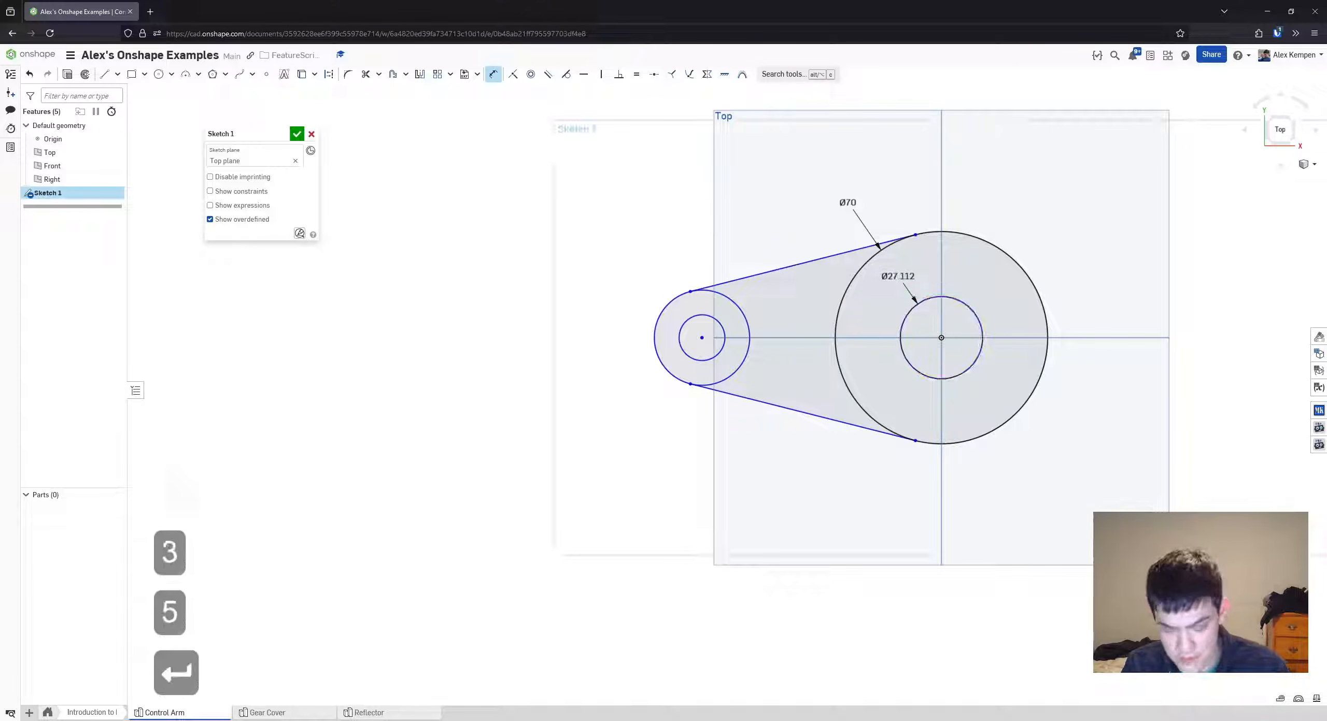
key(Escape)
- Dimension the outer circle at the arm's small end to a diameter of 35 mm
key(d)
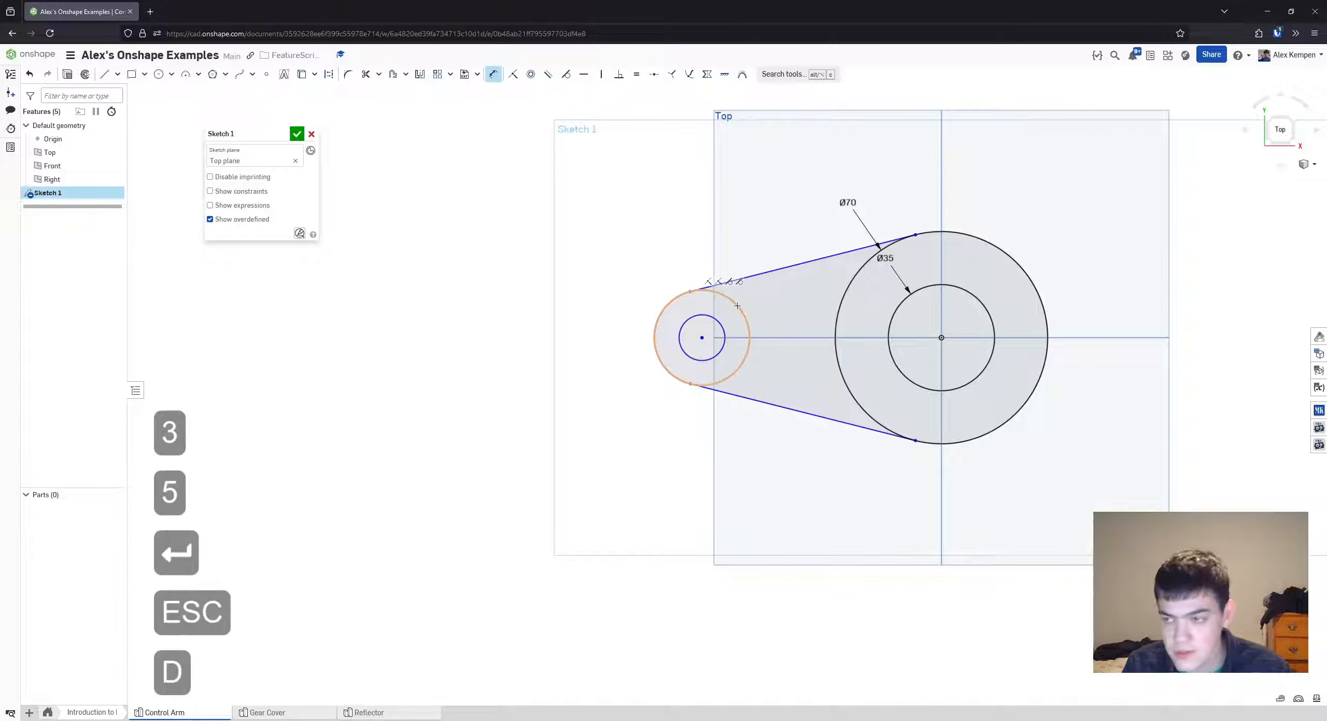
click(669, 300)
click(656, 280)
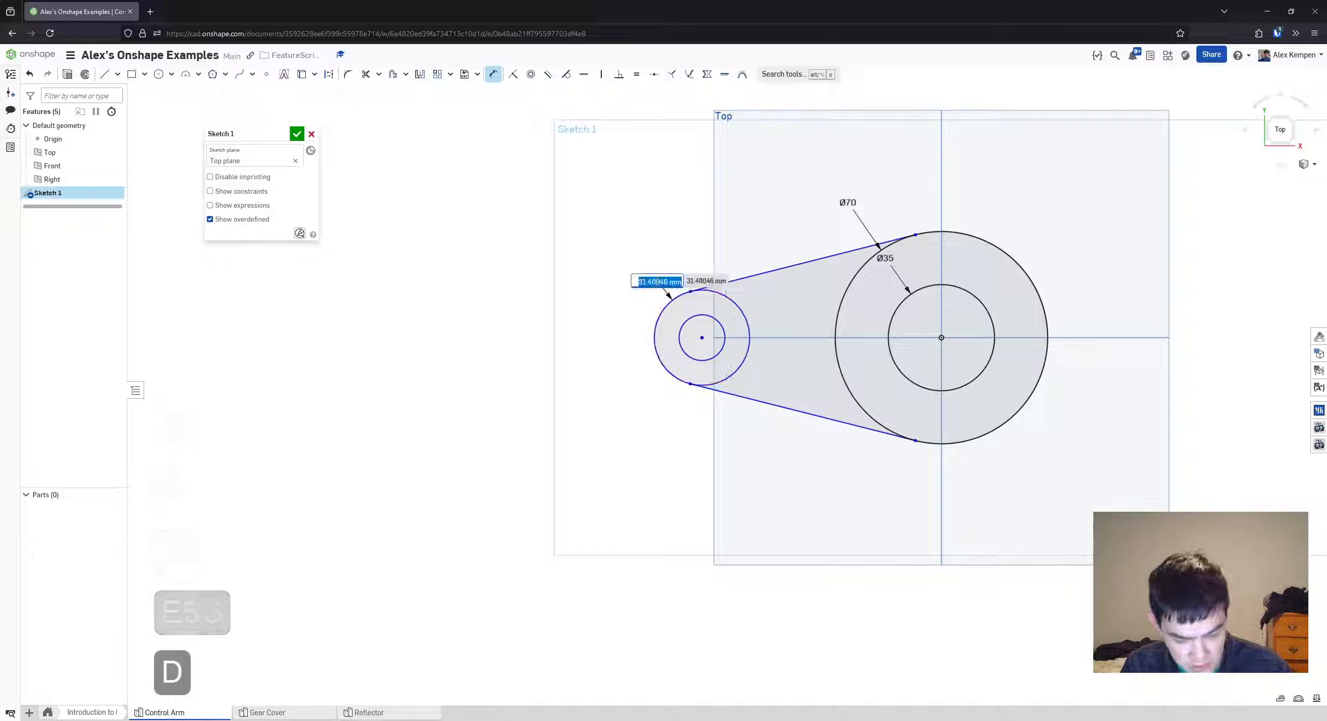
text(35)
key(Return)
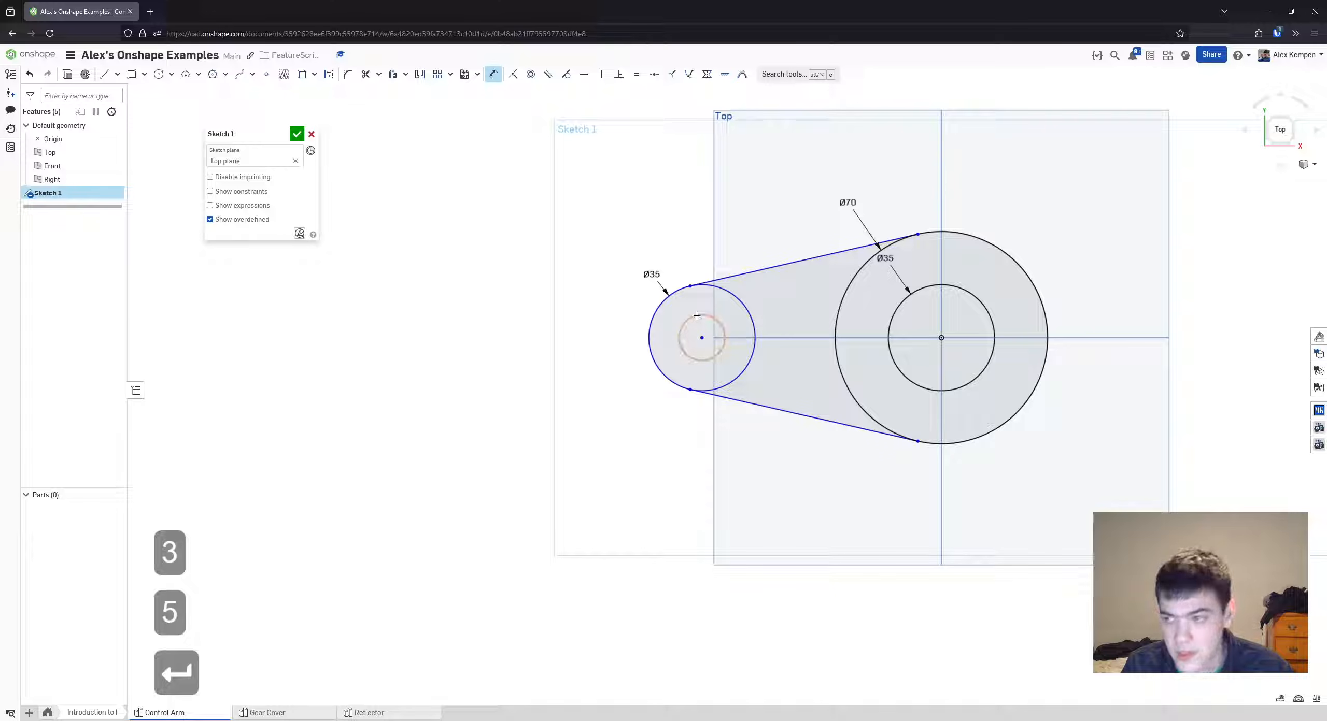
- Dimension the inner circle at the arm's small end to a diameter of 20 mm
click(601, 310)
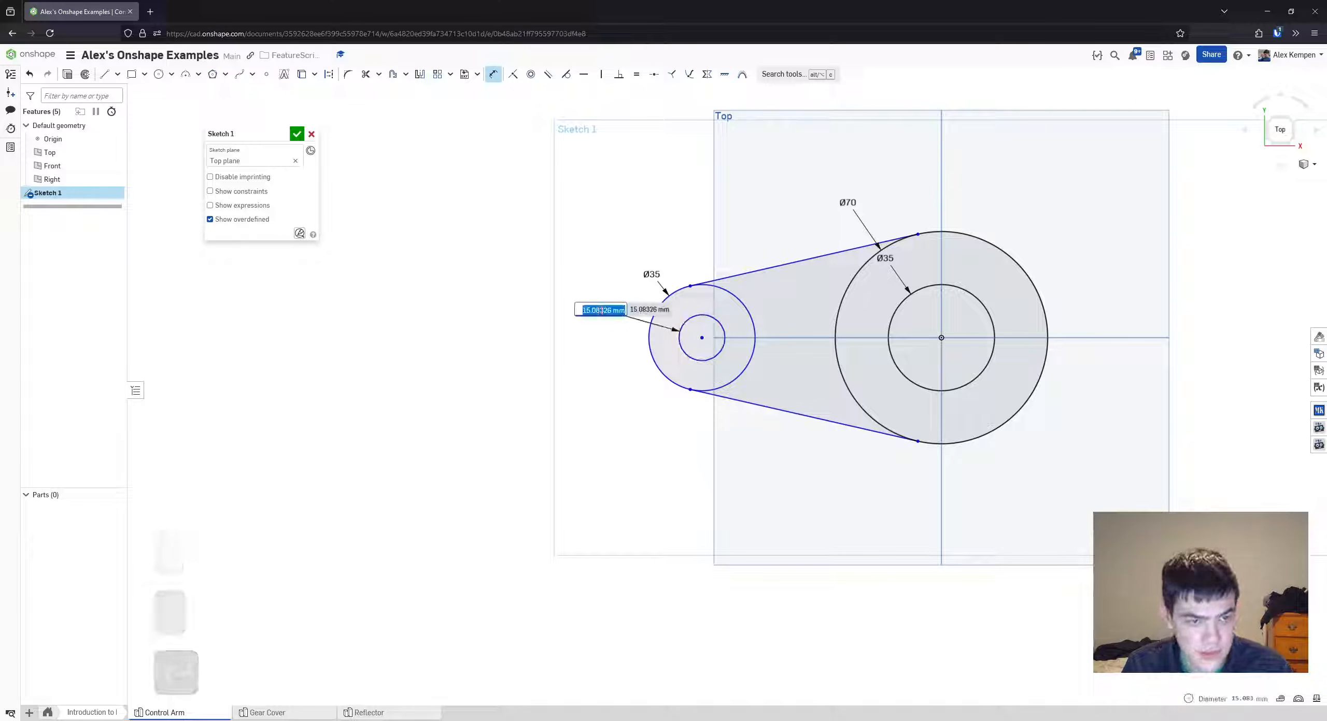
text(20)
key(Return)
key(Escape)
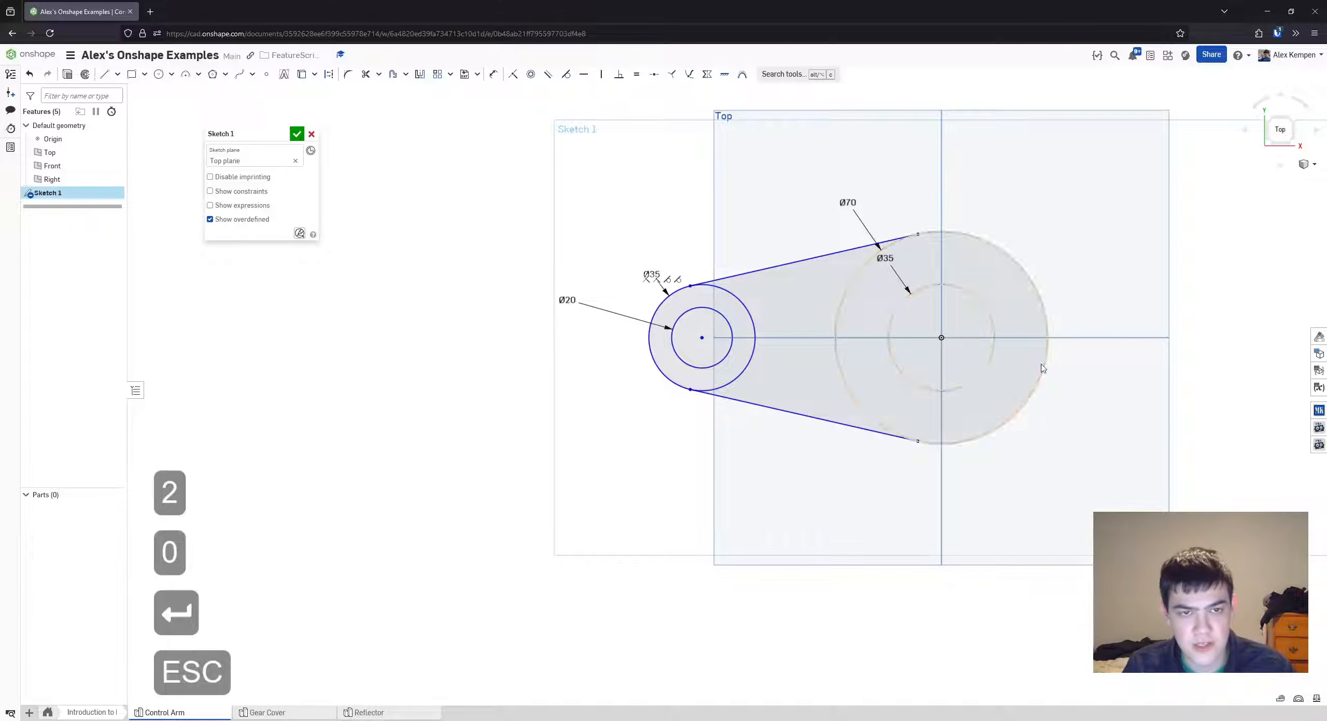
- Mirror the small end's two circles and both tangent lines across the Right plane
scroll(1033, 373, down, 2)
mouse_move(637, 226)
mouse_down()
mouse_move(738, 382)
mouse_move(935, 496)
mouse_up()
middle_drag(988, 231, 944, 235)
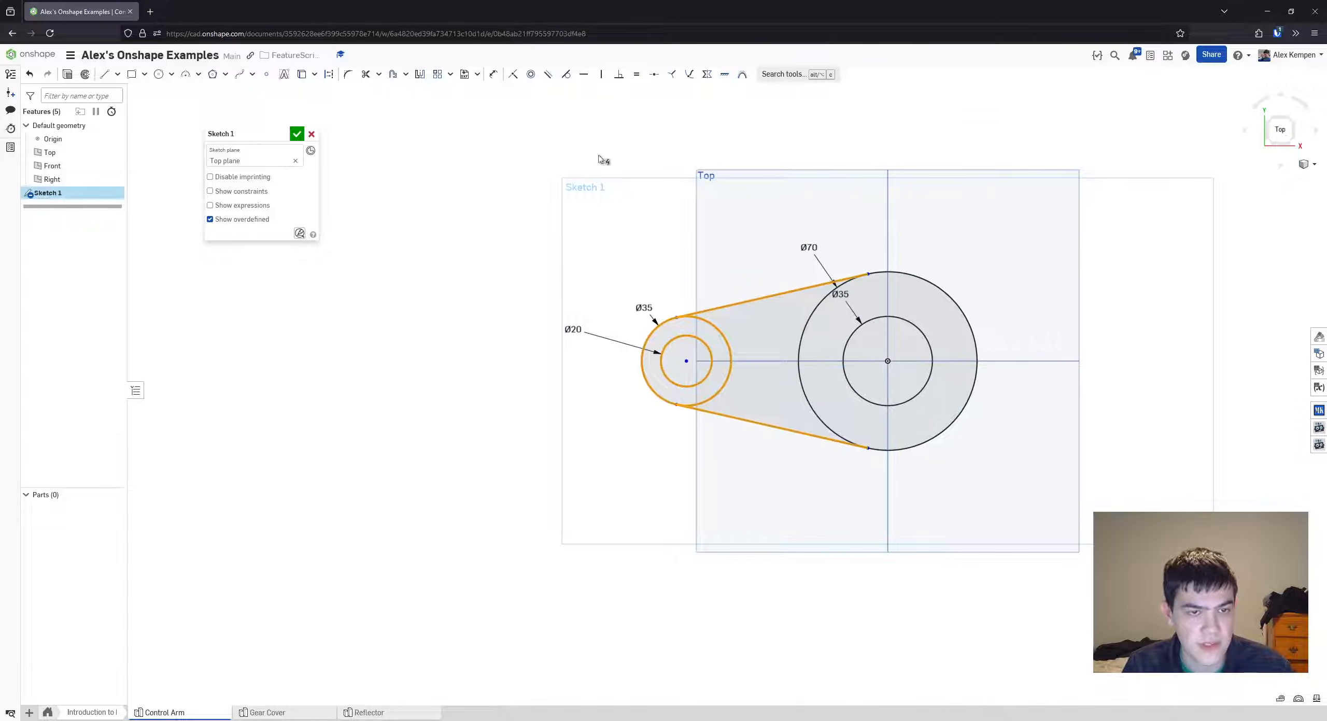
click(421, 75)
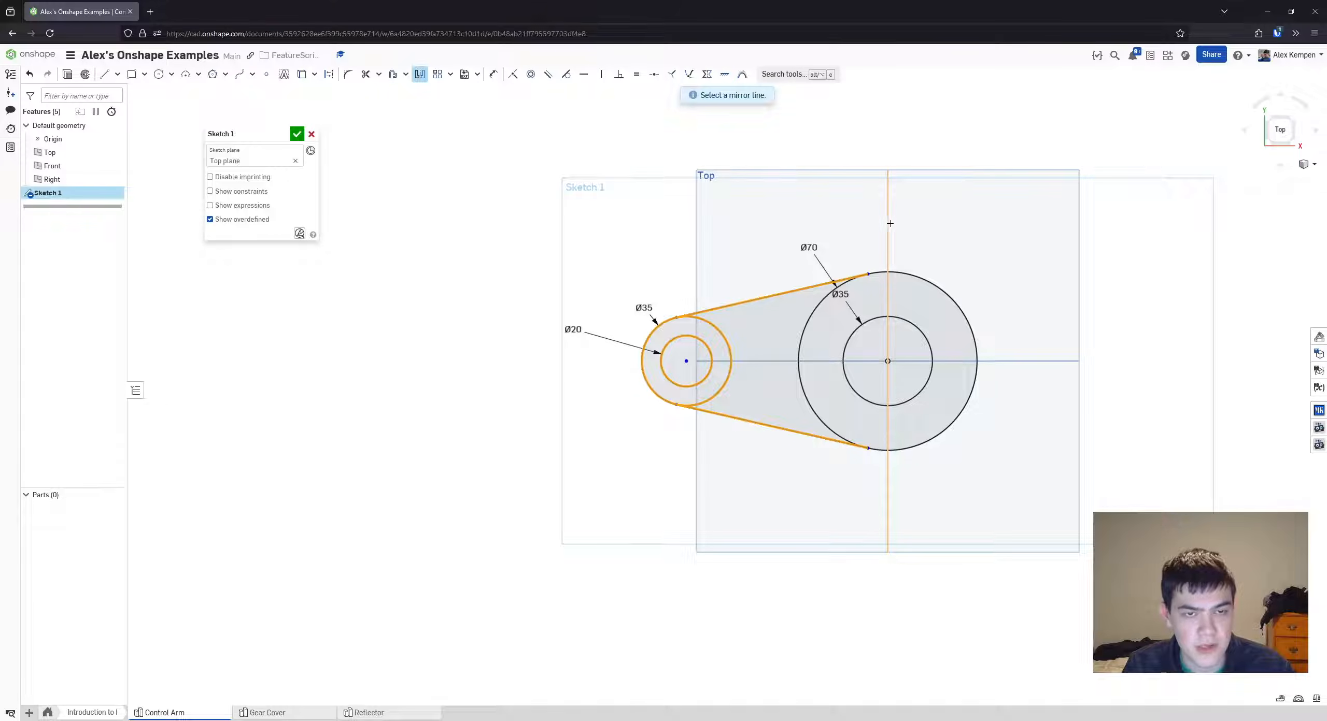
right_drag(889, 223, 841, 209)
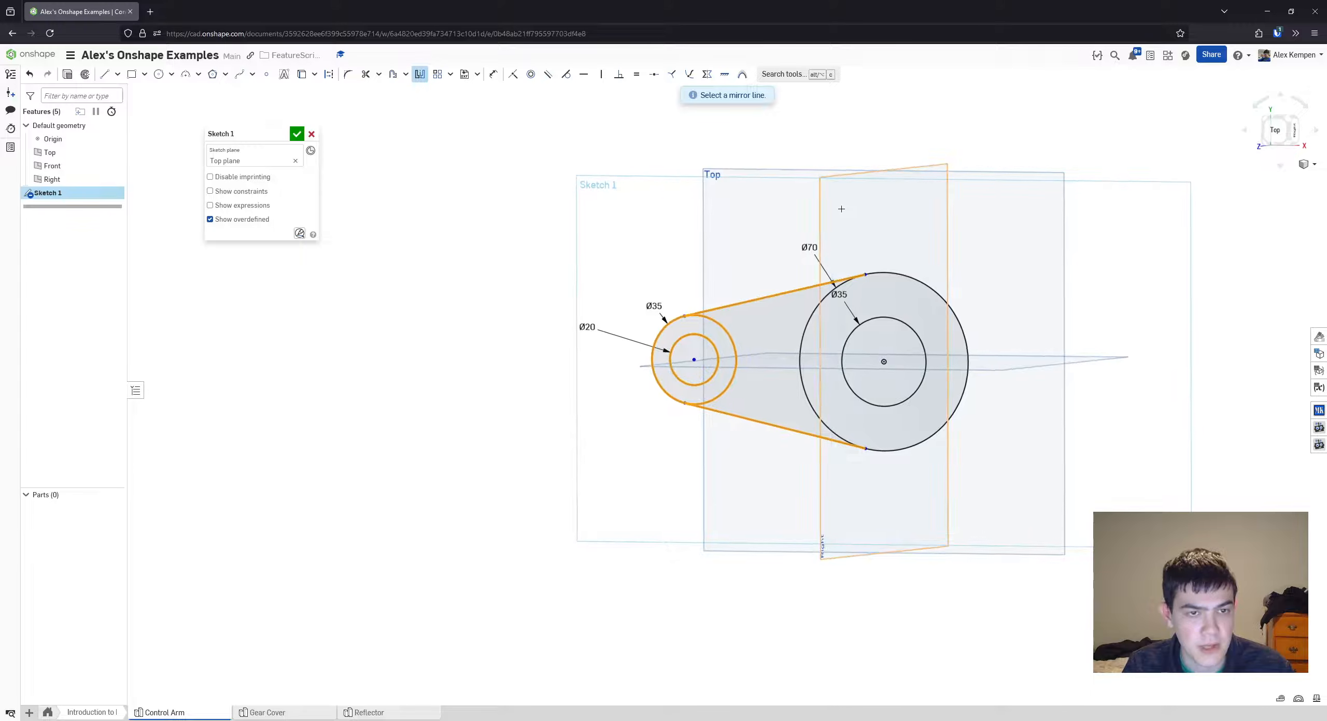
click(852, 216)
key(n)
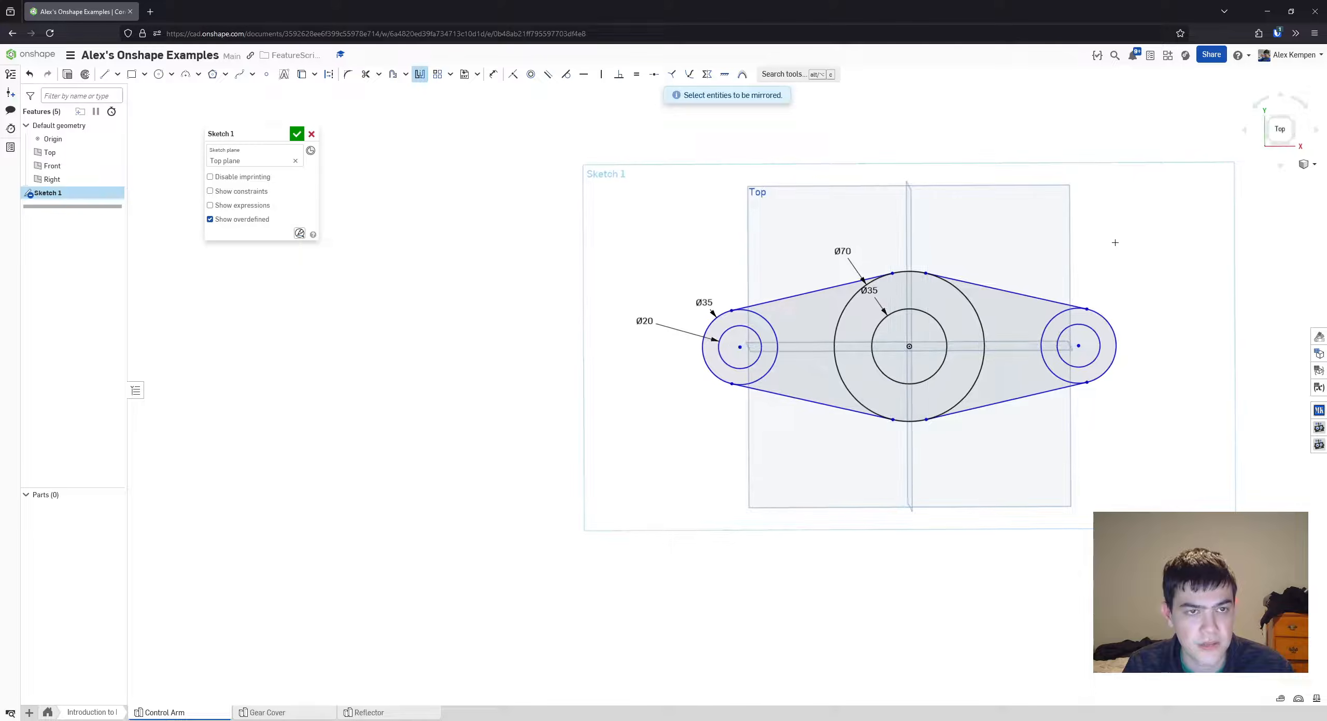
key(Escape)
- Shift the mirrored end's centre slightly outward to test that both ends of the arm move symmetrically
scroll(1063, 335, down, 3)
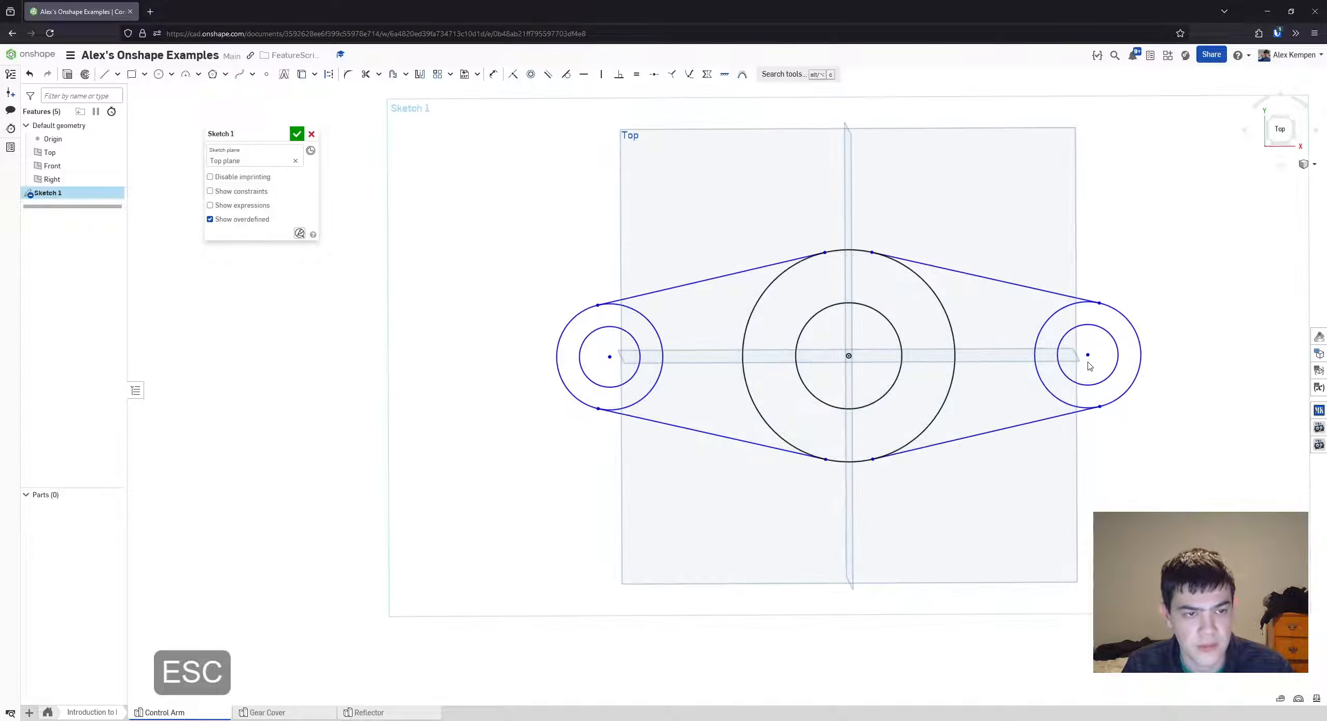
drag(1086, 355, 1115, 355)
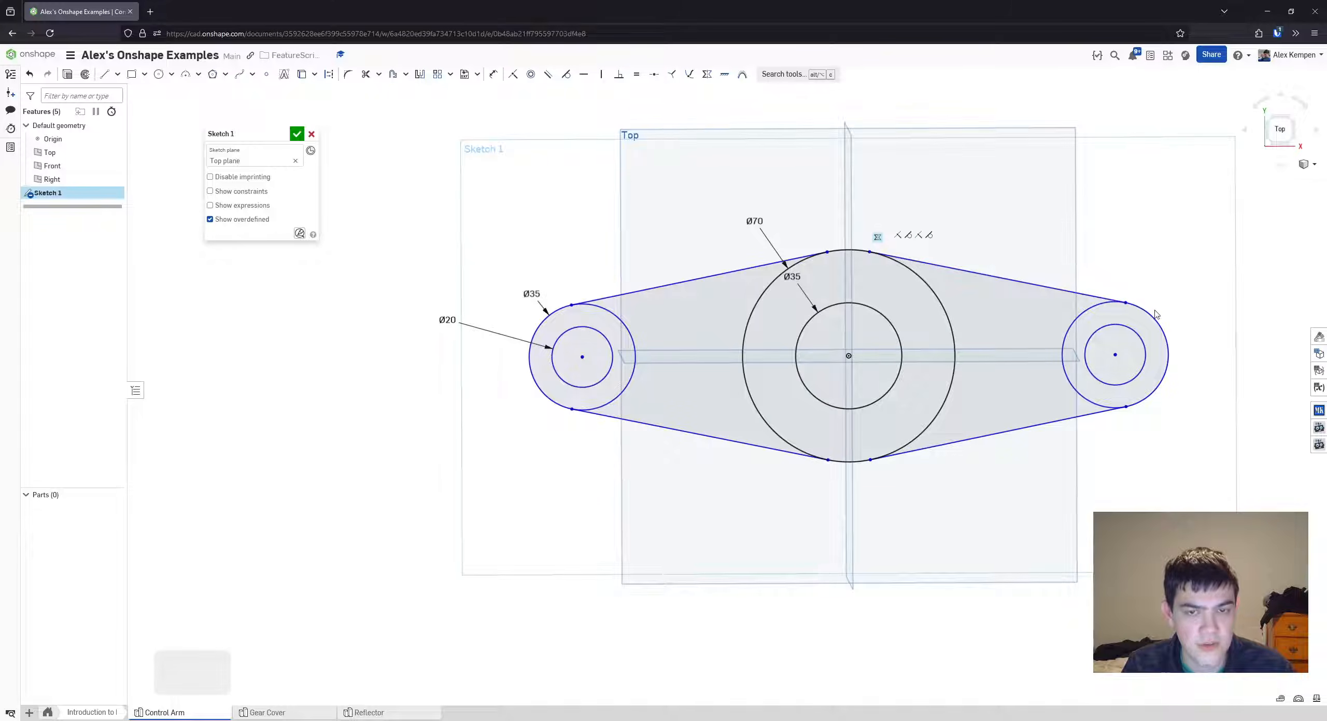
key(e)
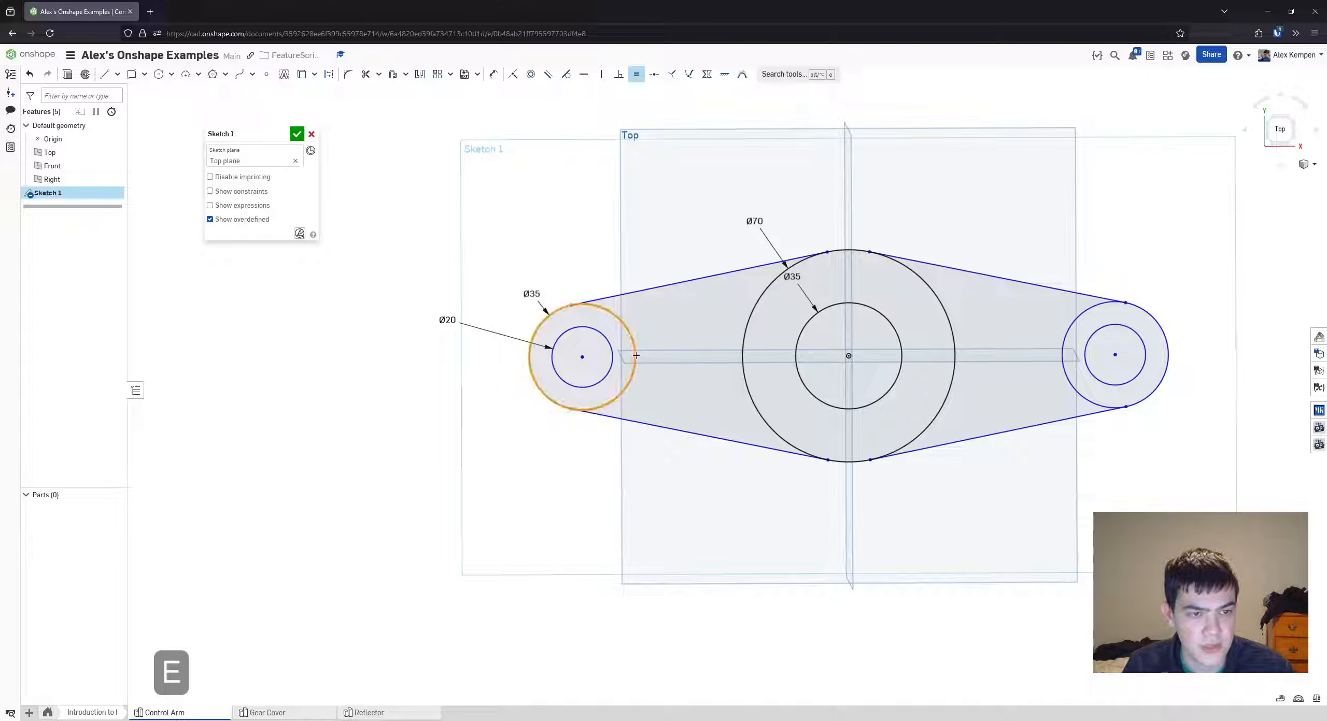
key(Escape)
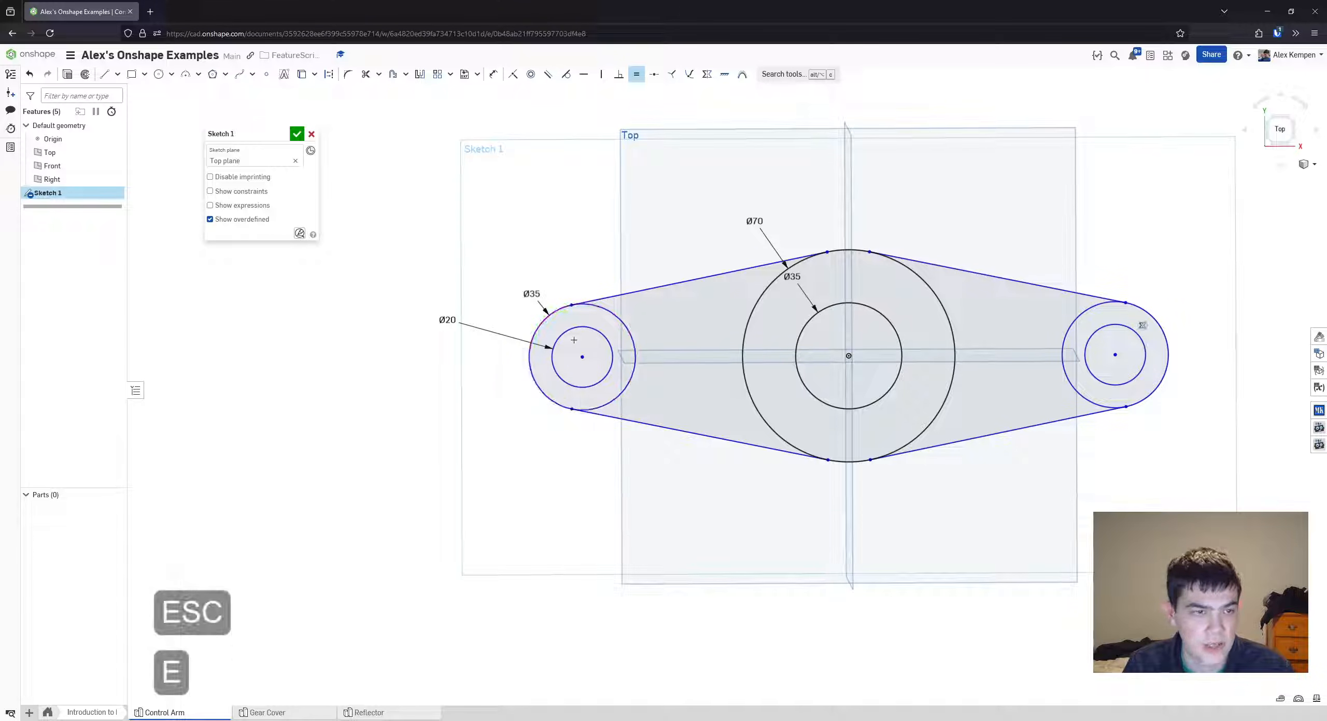
key(Escape)
scroll(969, 393, down, 2)
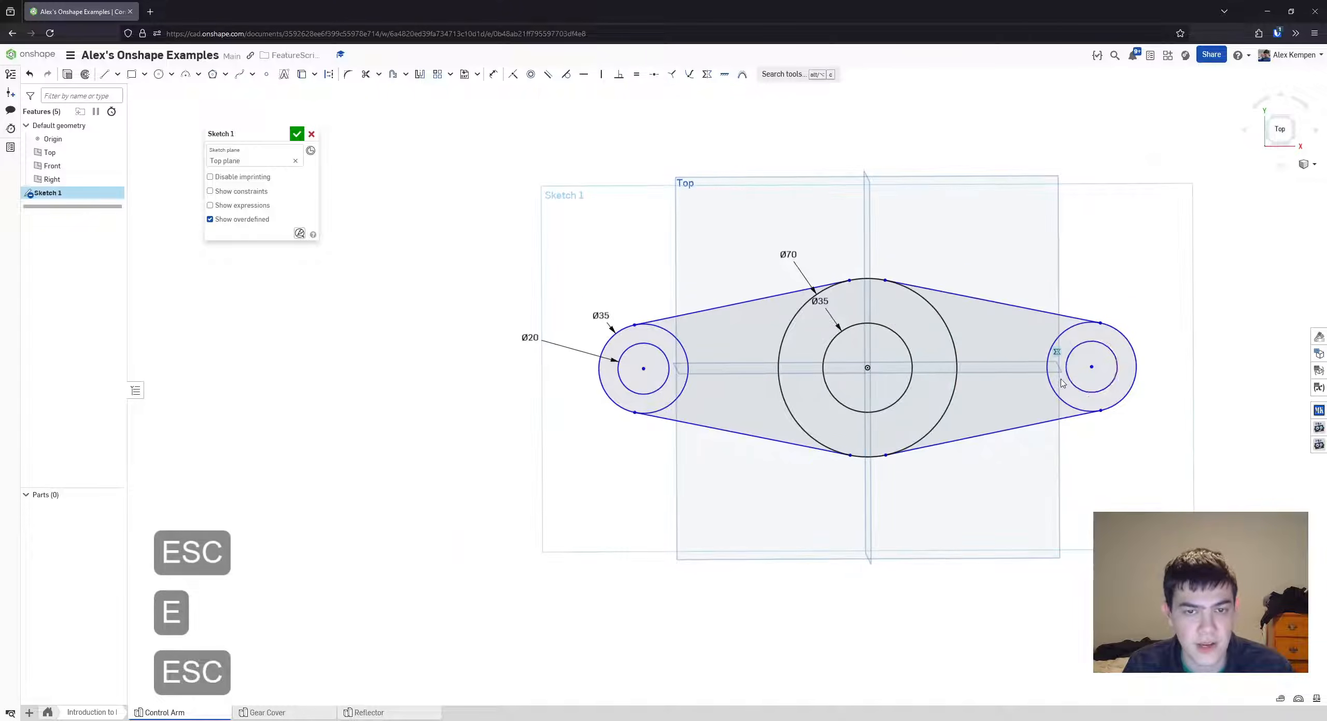
drag(1093, 368, 1098, 367)
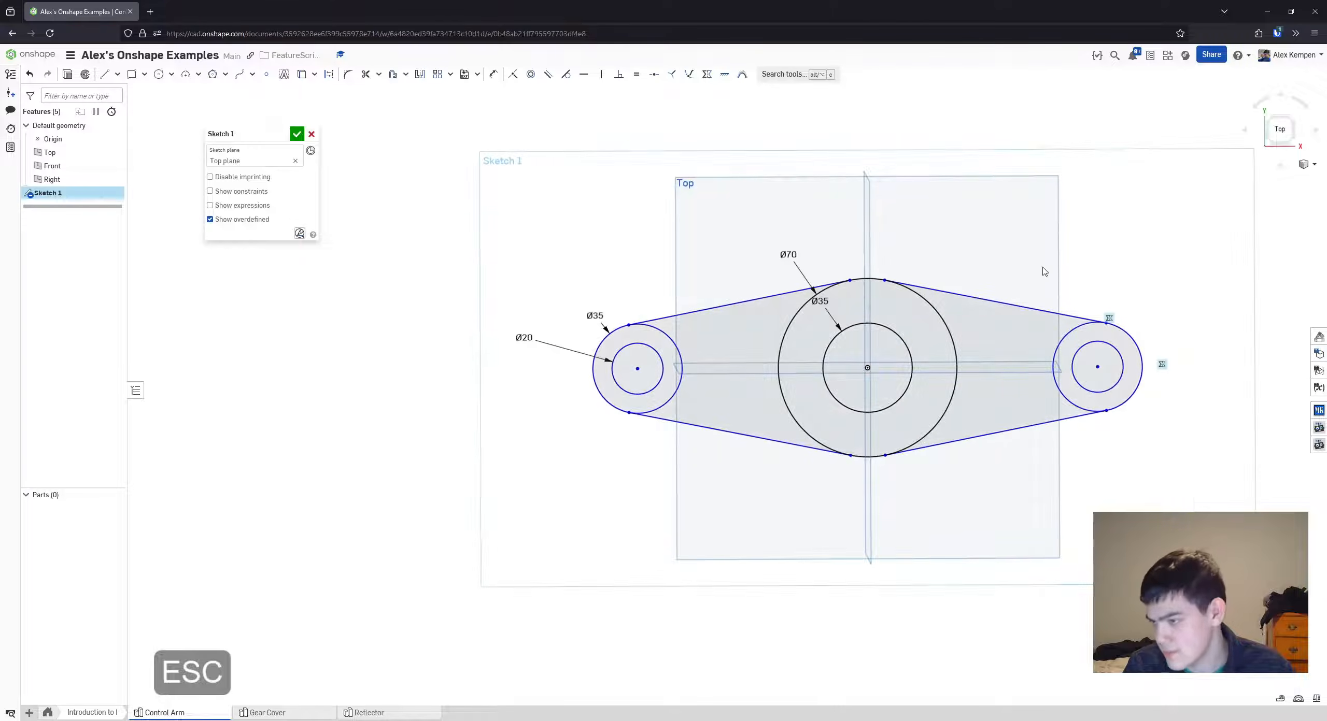
scroll(941, 352, up, 3)
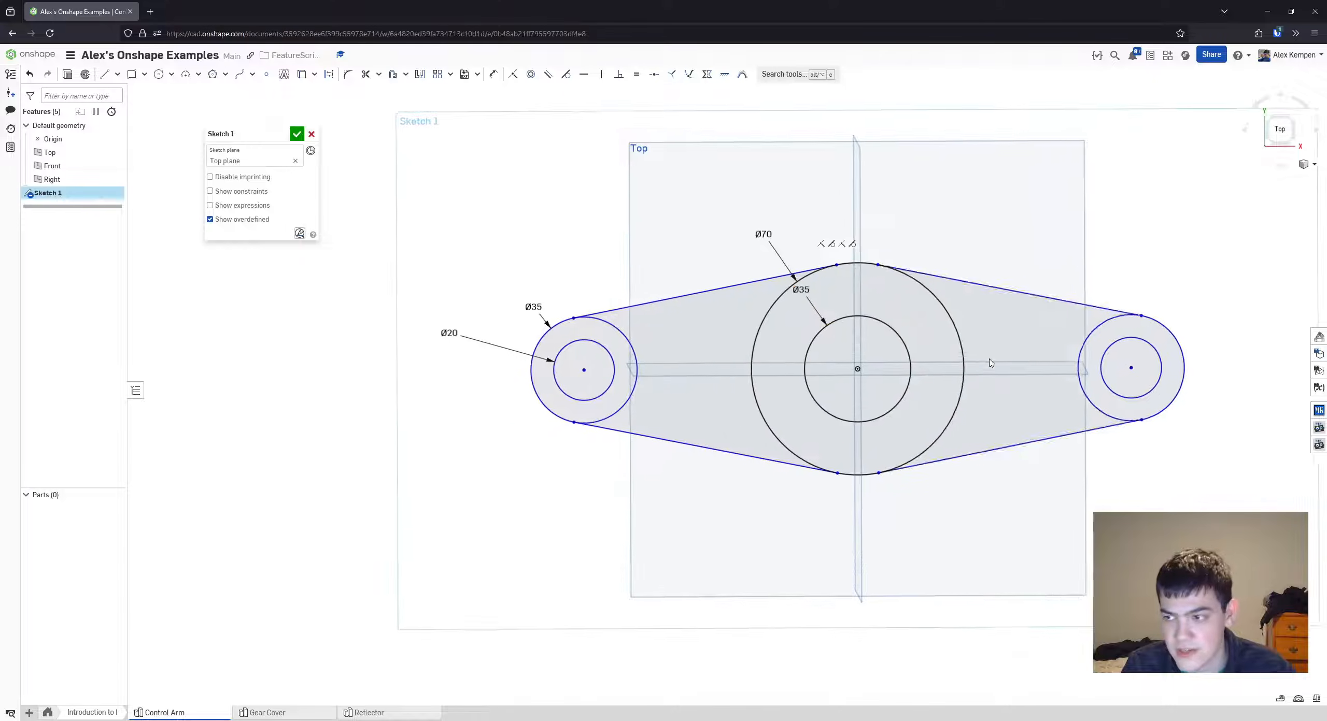
- Dimension the arm's overall length between the outer edges of the two end circles to 250 mm
click(145, 76)
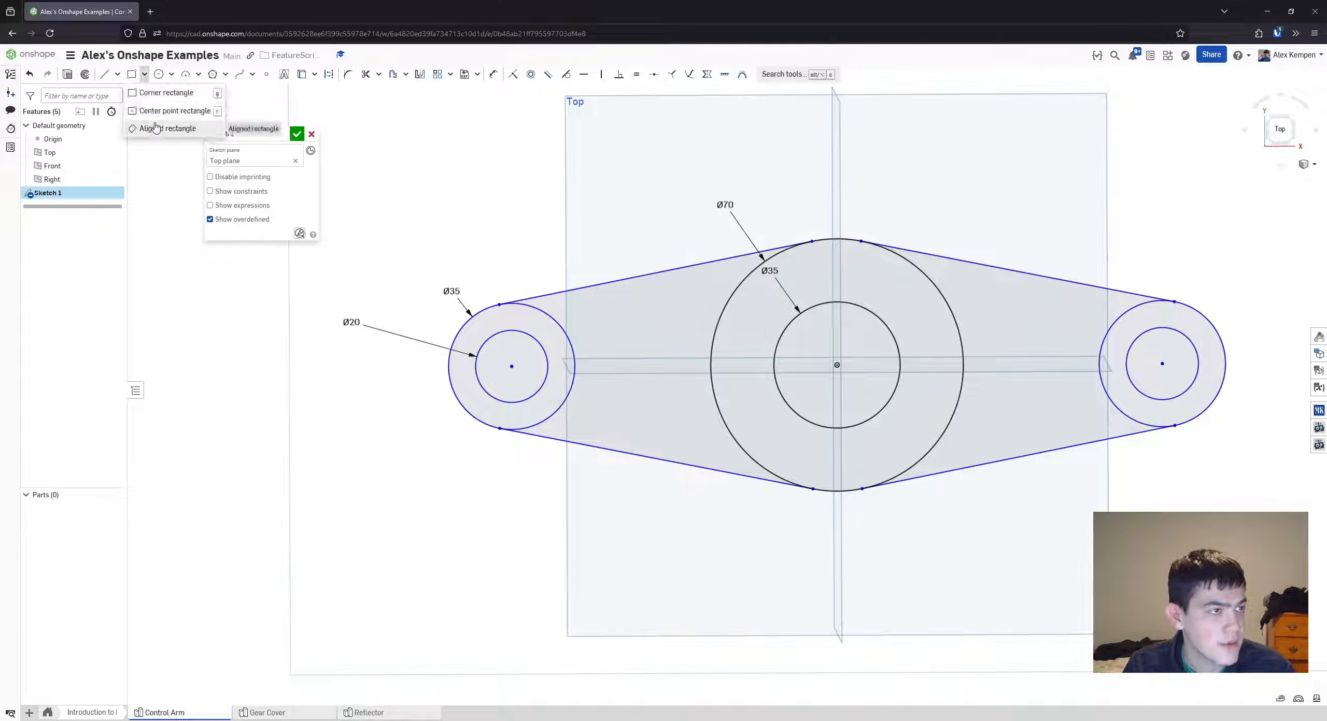
key(Escape)
key(d)
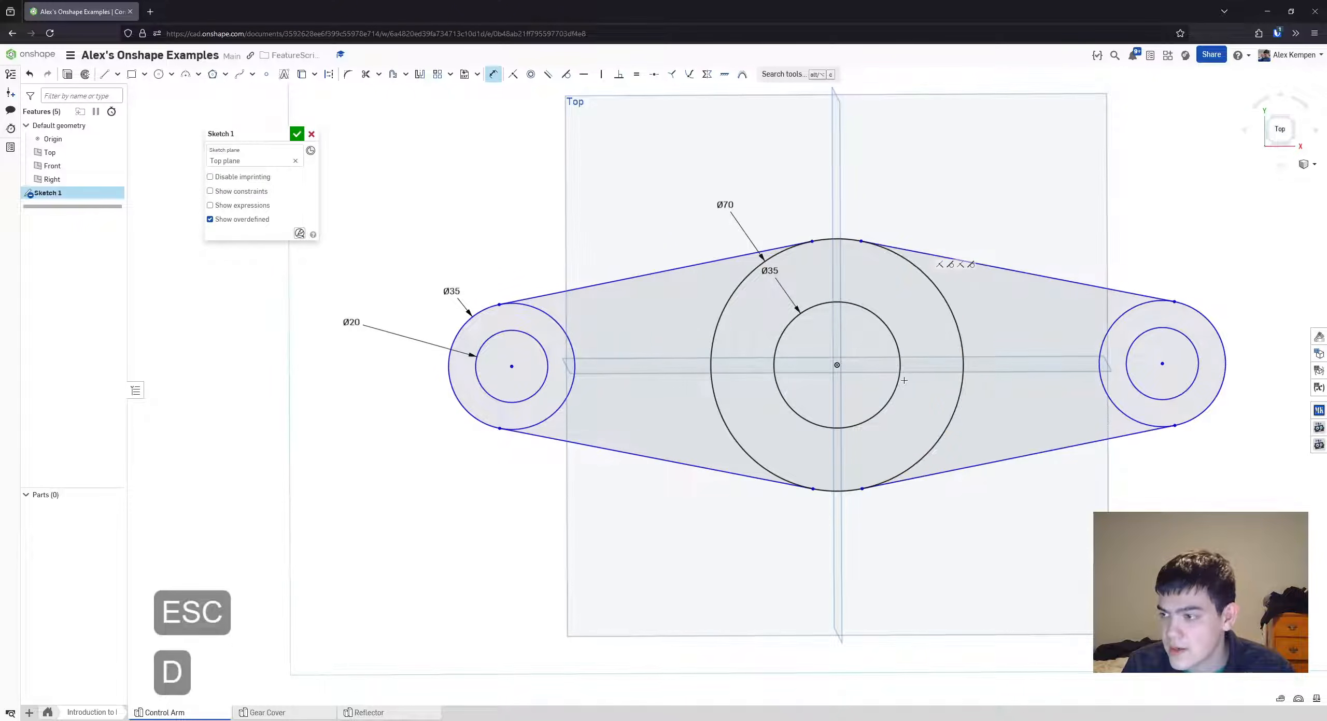
scroll(784, 344, down, 2)
click(487, 331)
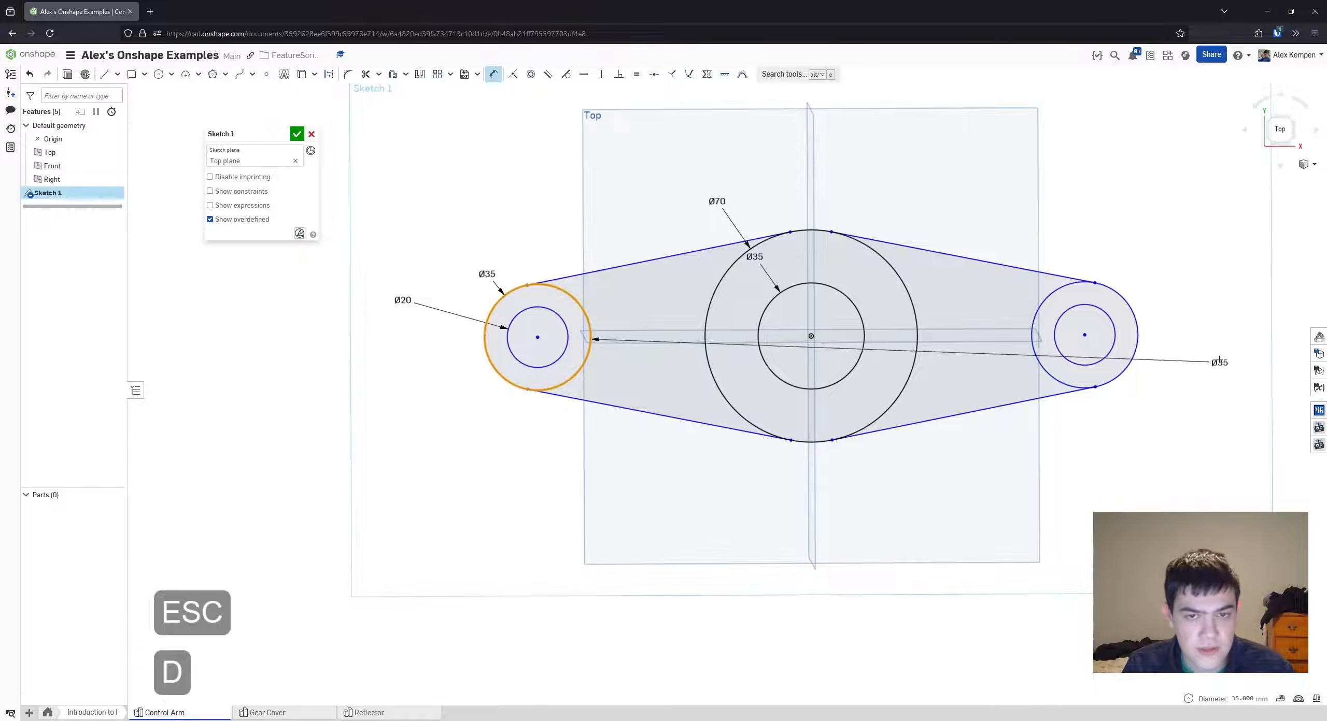
click(1135, 329)
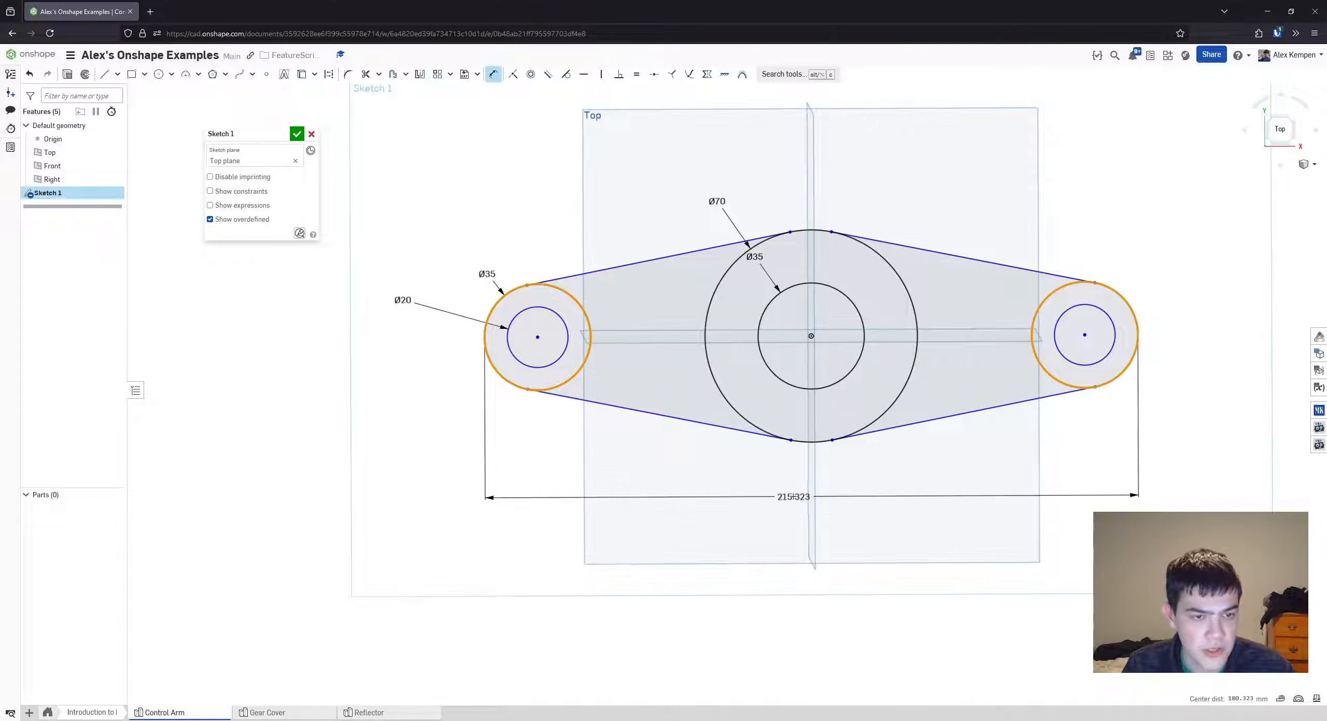
click(767, 499)
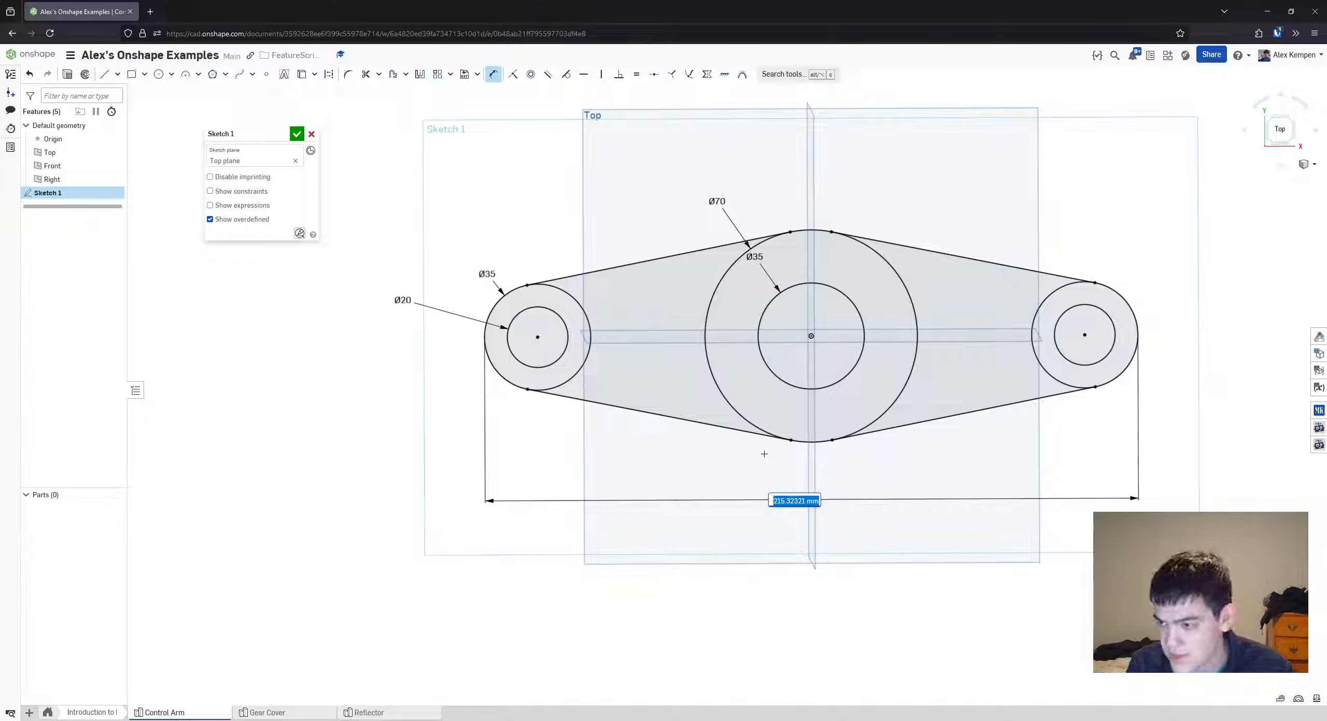
text(250)
key(Return)
key(Escape)
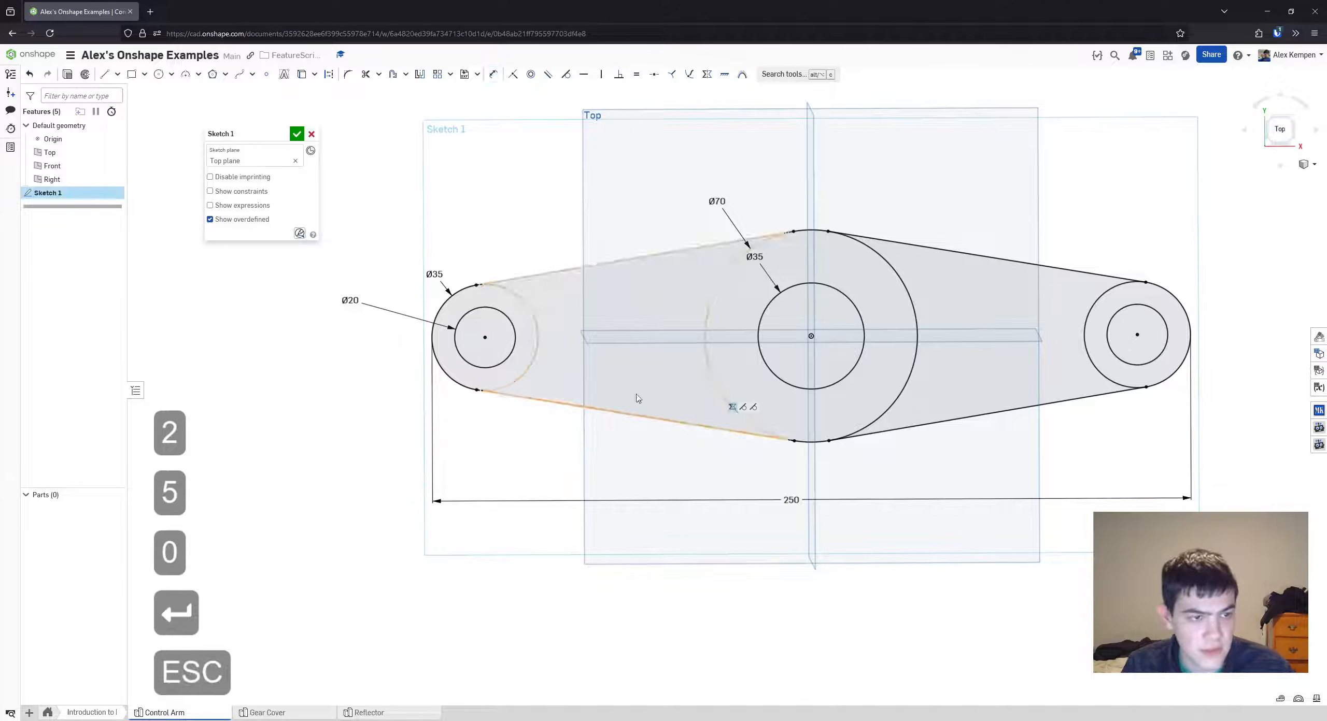
key(d)
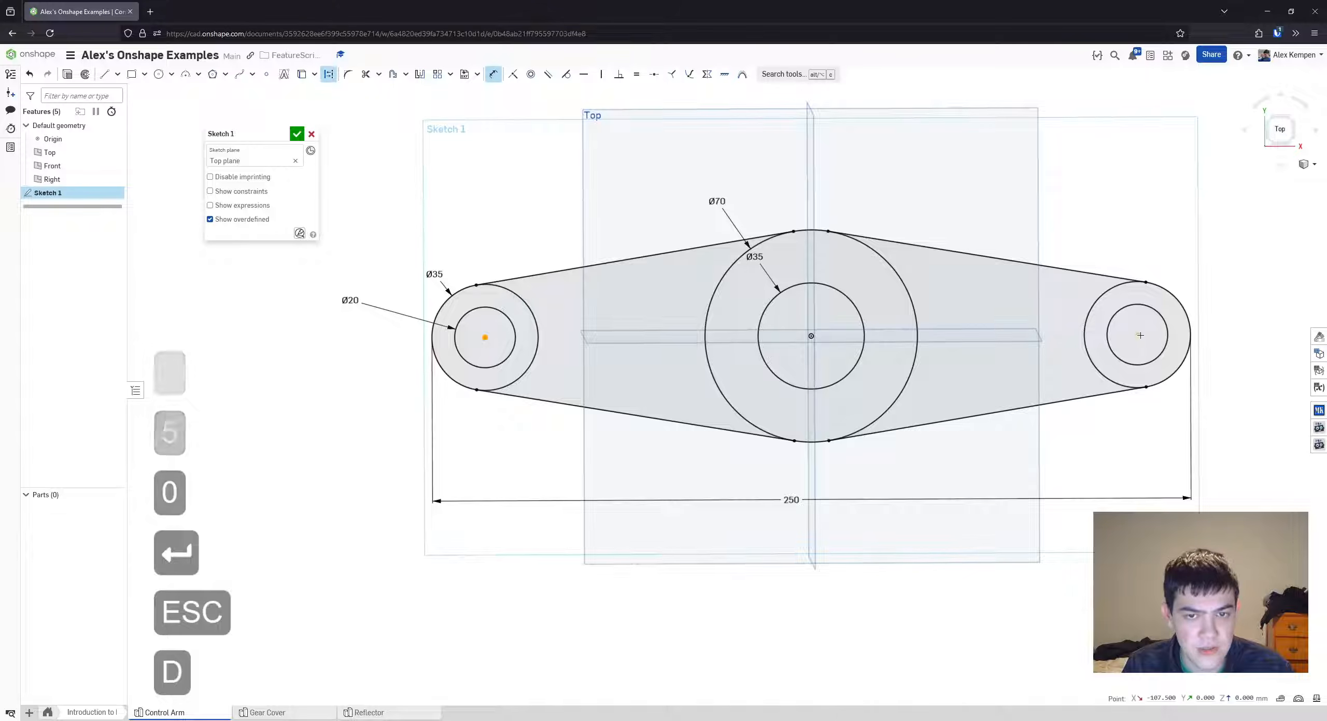
key(Escape)
key(d)
click(430, 335)
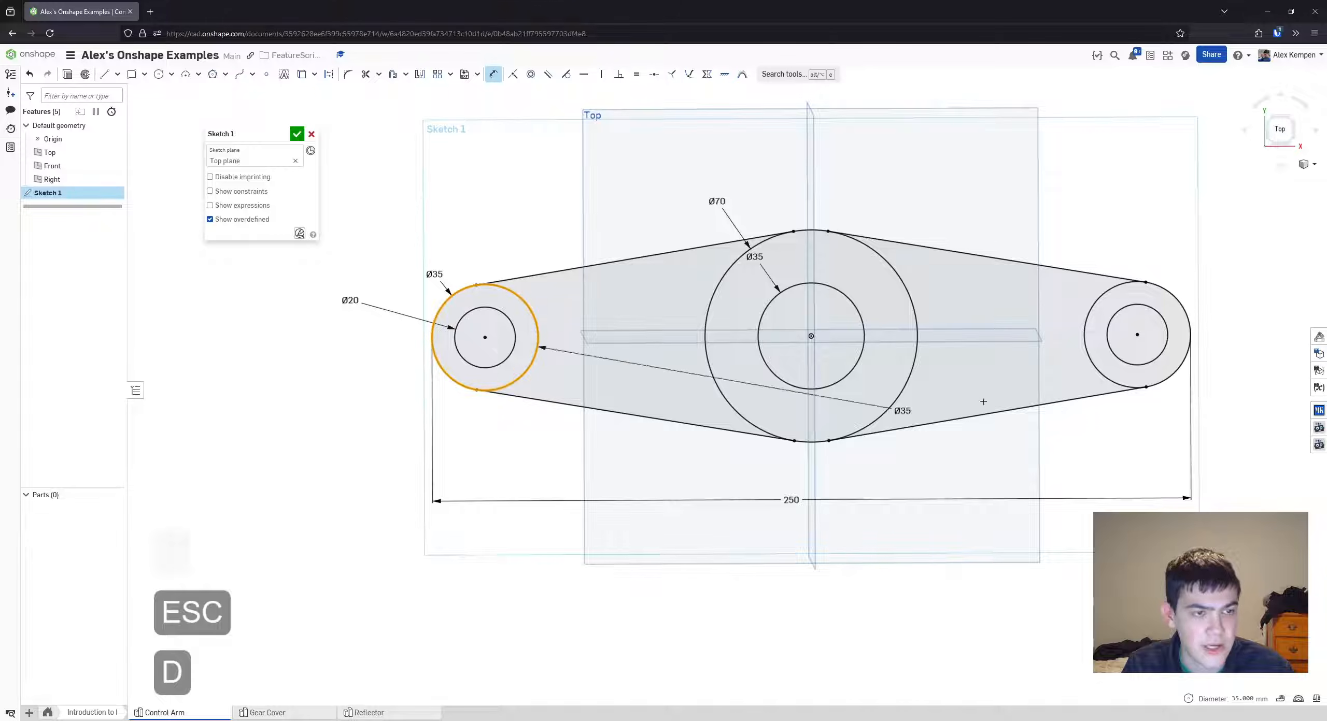
key(Escape)
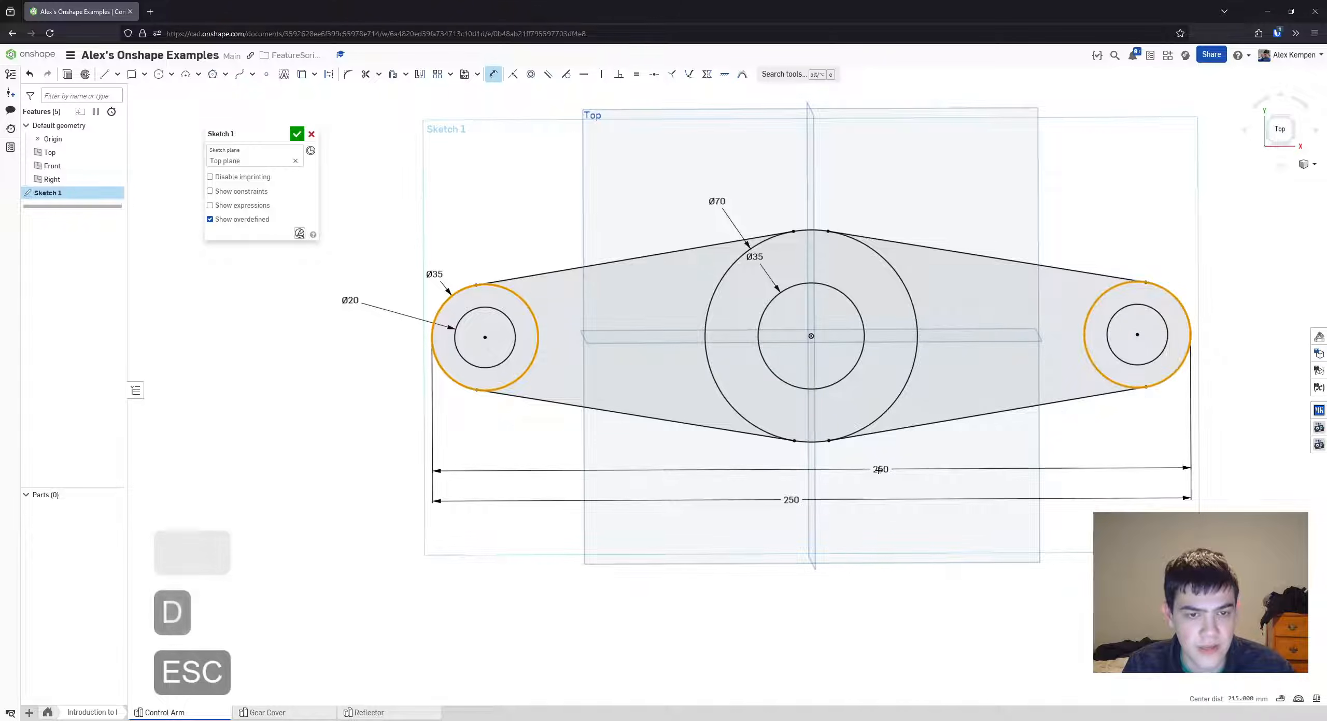
- Draw a center point rectangle about 16 mm high on the origin, extending slightly beyond both sides of the inner circle
middle_drag(906, 472, 859, 480)
scroll(859, 481, down, 1)
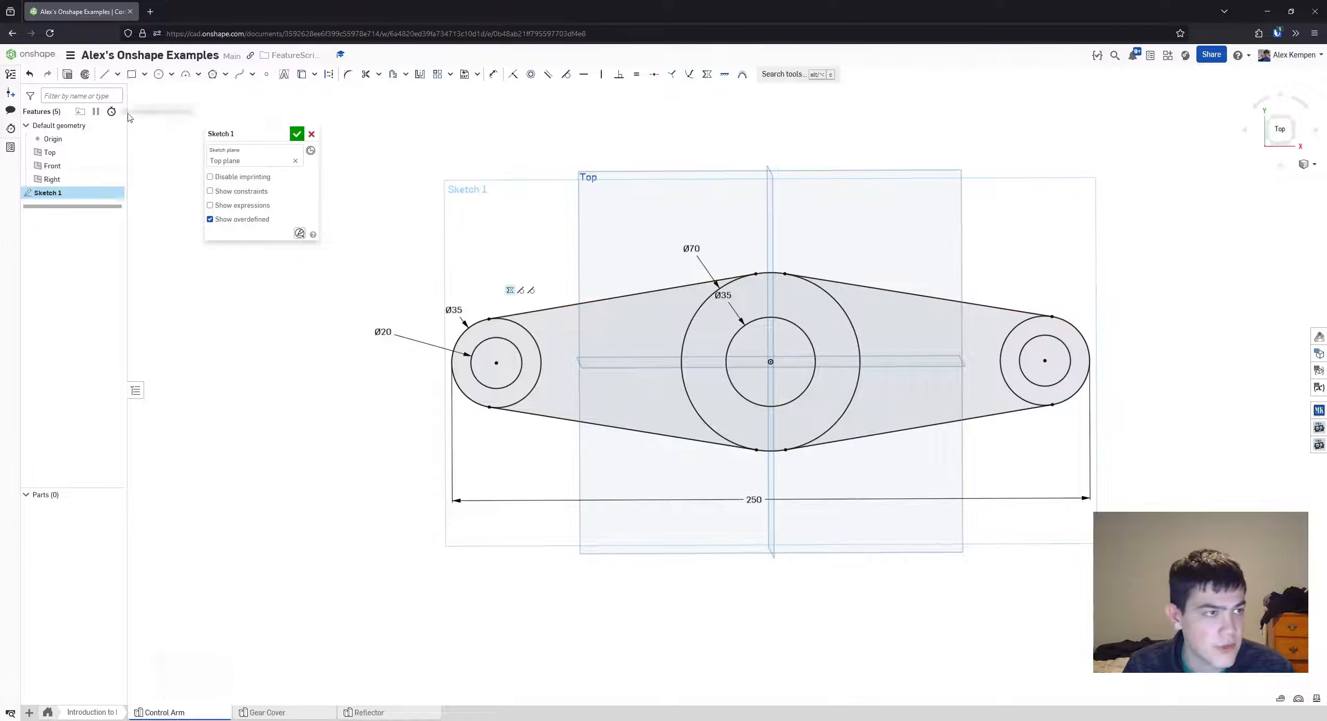
click(145, 80)
click(171, 109)
scroll(754, 350, up, 1)
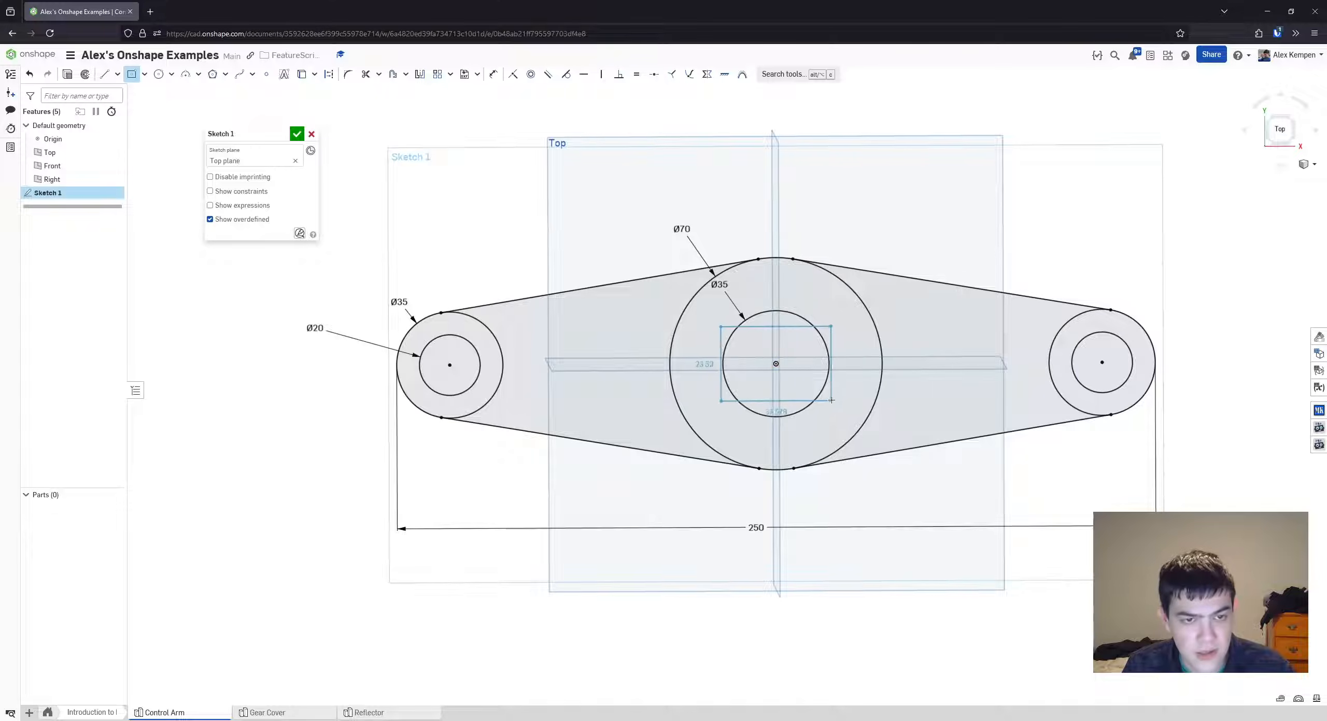
click(845, 388)
key(Escape)
- Dimension the central rectangle's height to 10 mm
key(d)
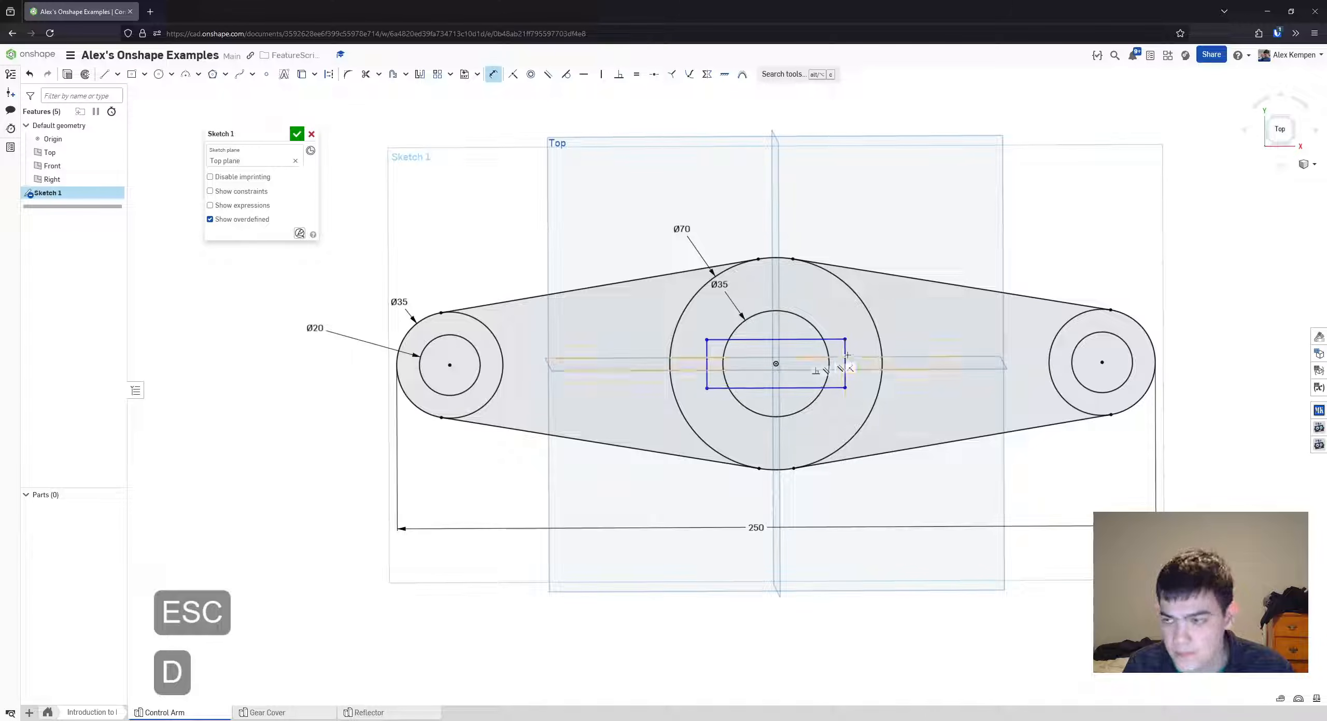
click(901, 356)
text(10)
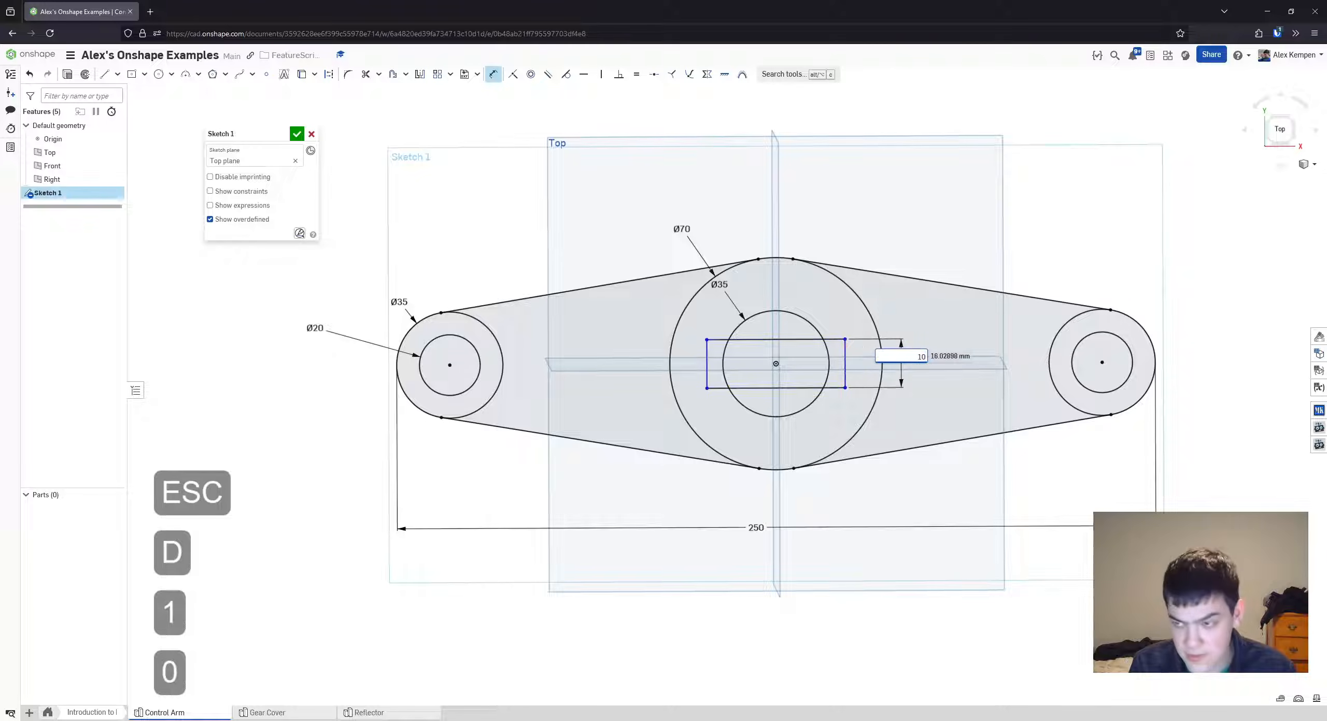
key(Return)
key(Escape)
key(q)
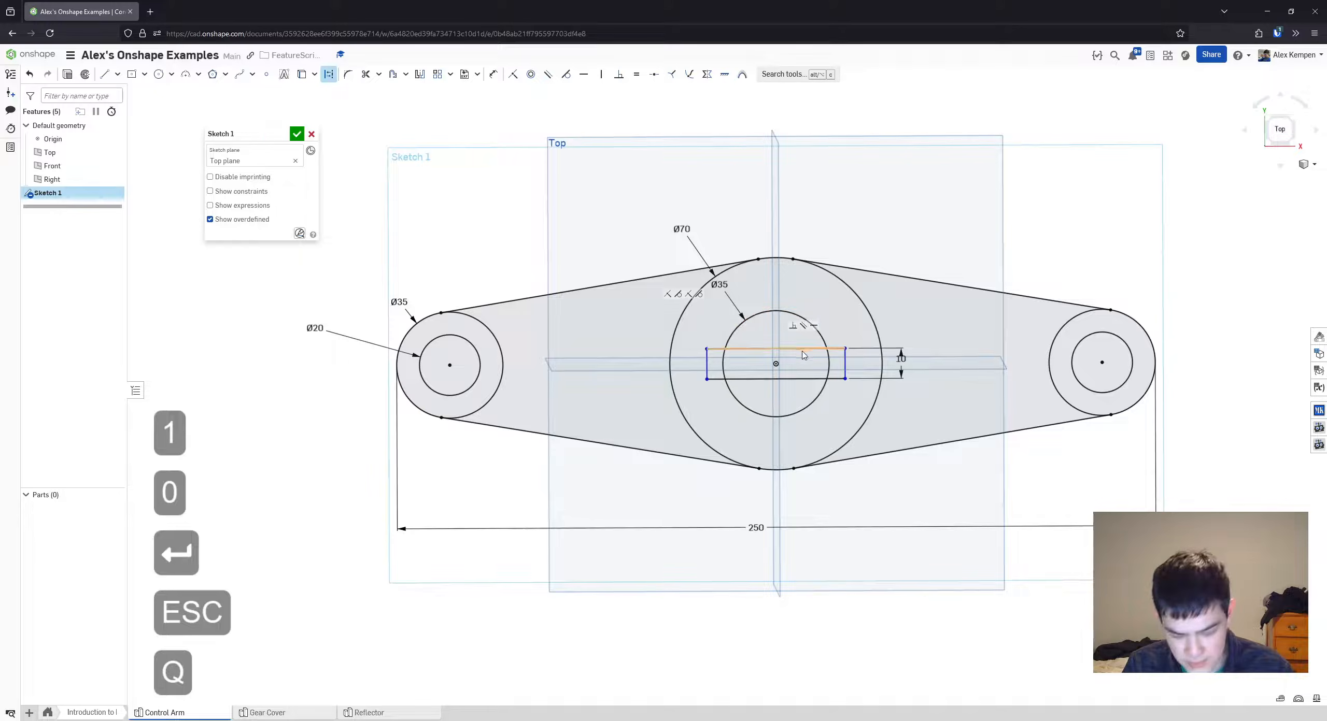
key(l)
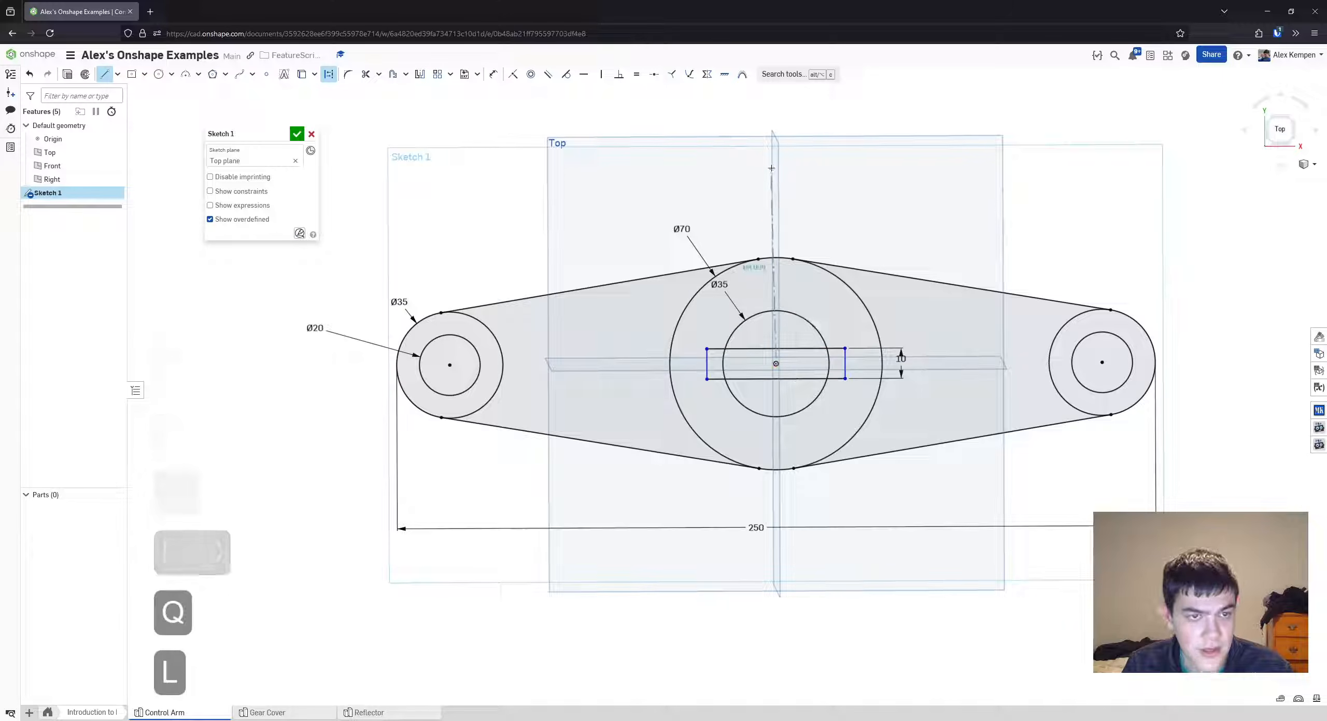
key(Escape)
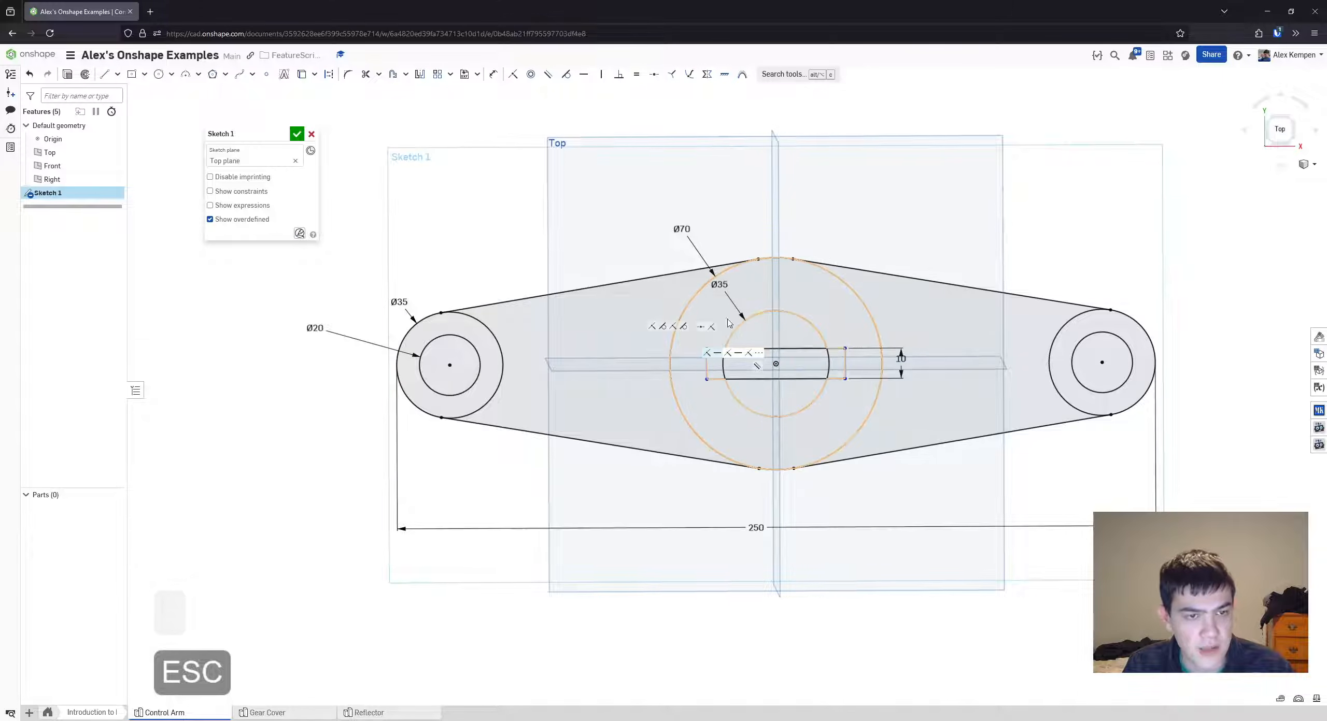
right_drag(761, 266, 746, 269)
click(753, 200)
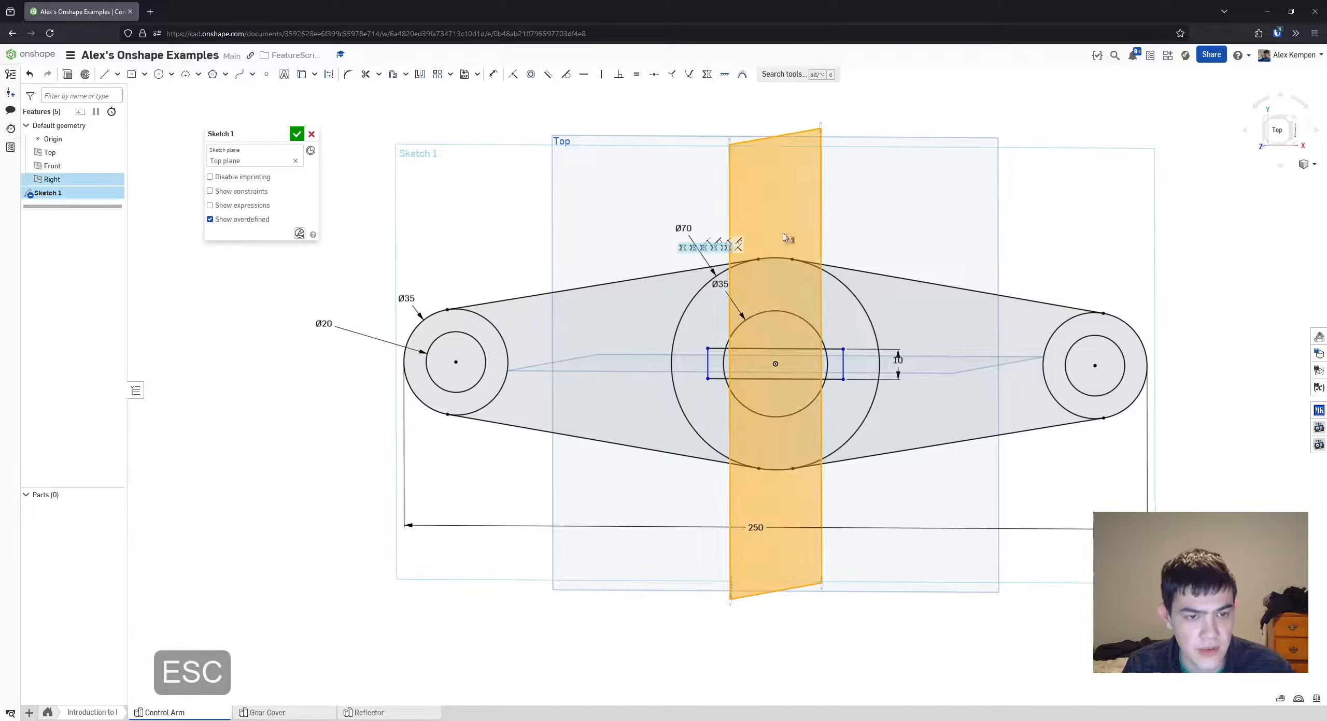
click(1140, 234)
mouse_move(987, 244)
right_down()
mouse_move(937, 232)
mouse_move(1032, 244)
right_up()
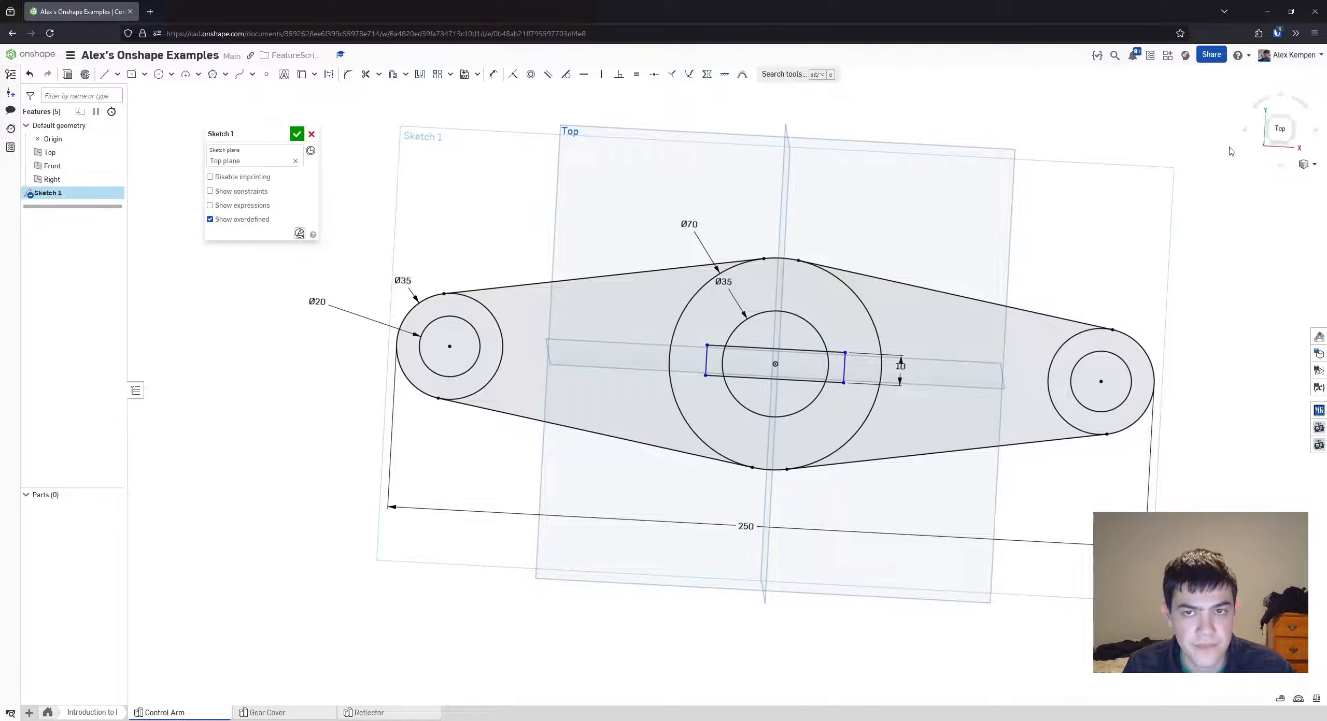
- Restore the straight top view and dimension the central rectangle's width to 45 mm
click(1290, 137)
scroll(885, 231, up, 5)
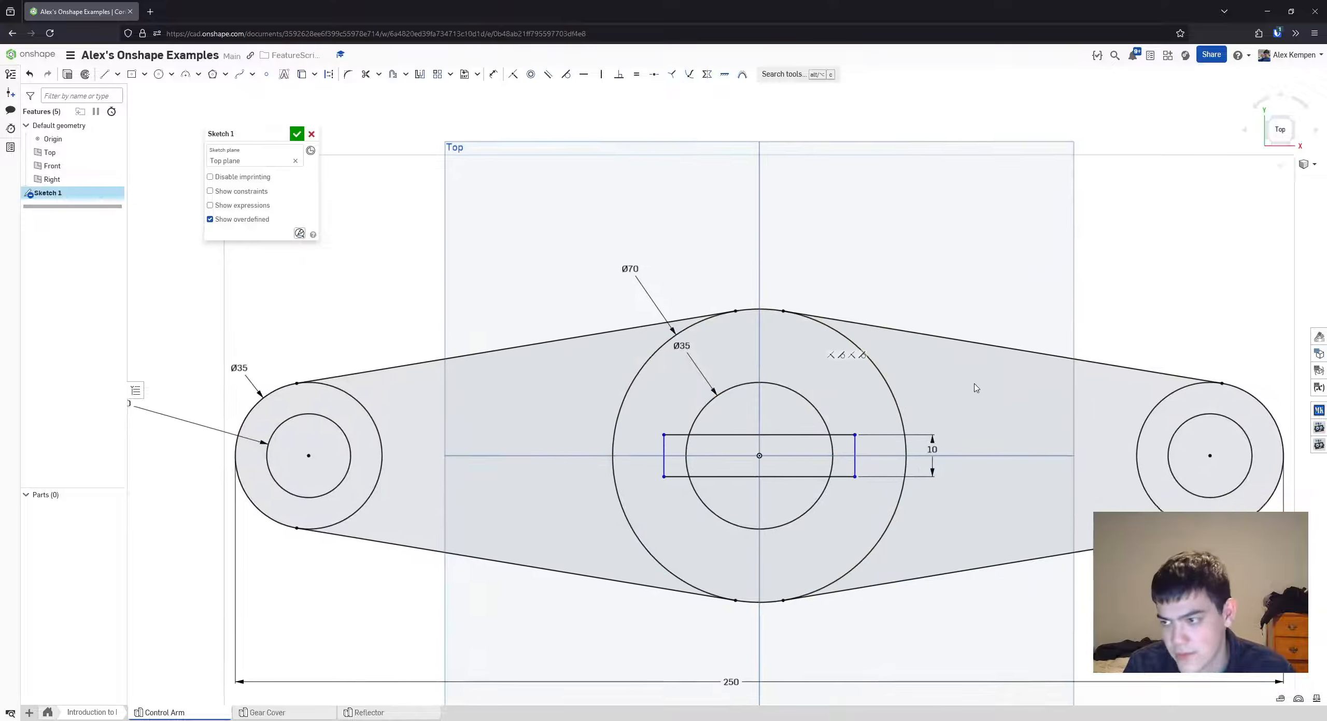
key(d)
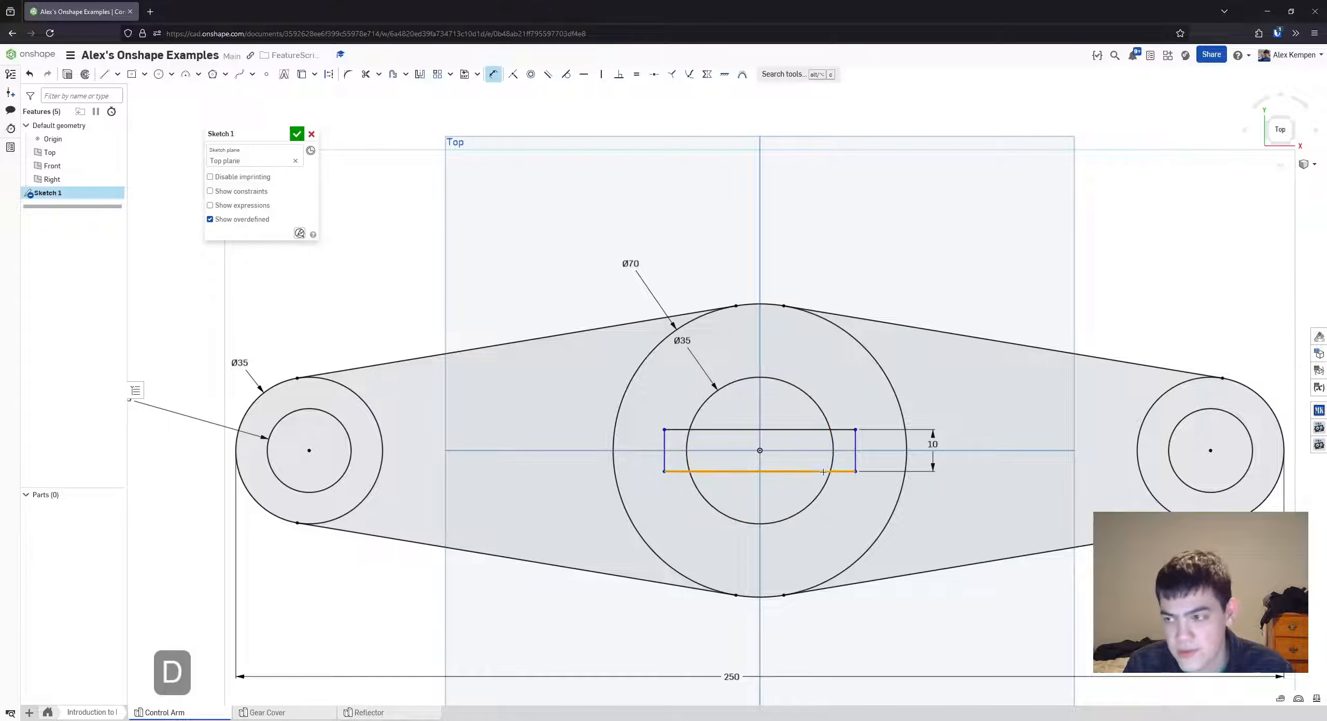
click(818, 526)
text(45)
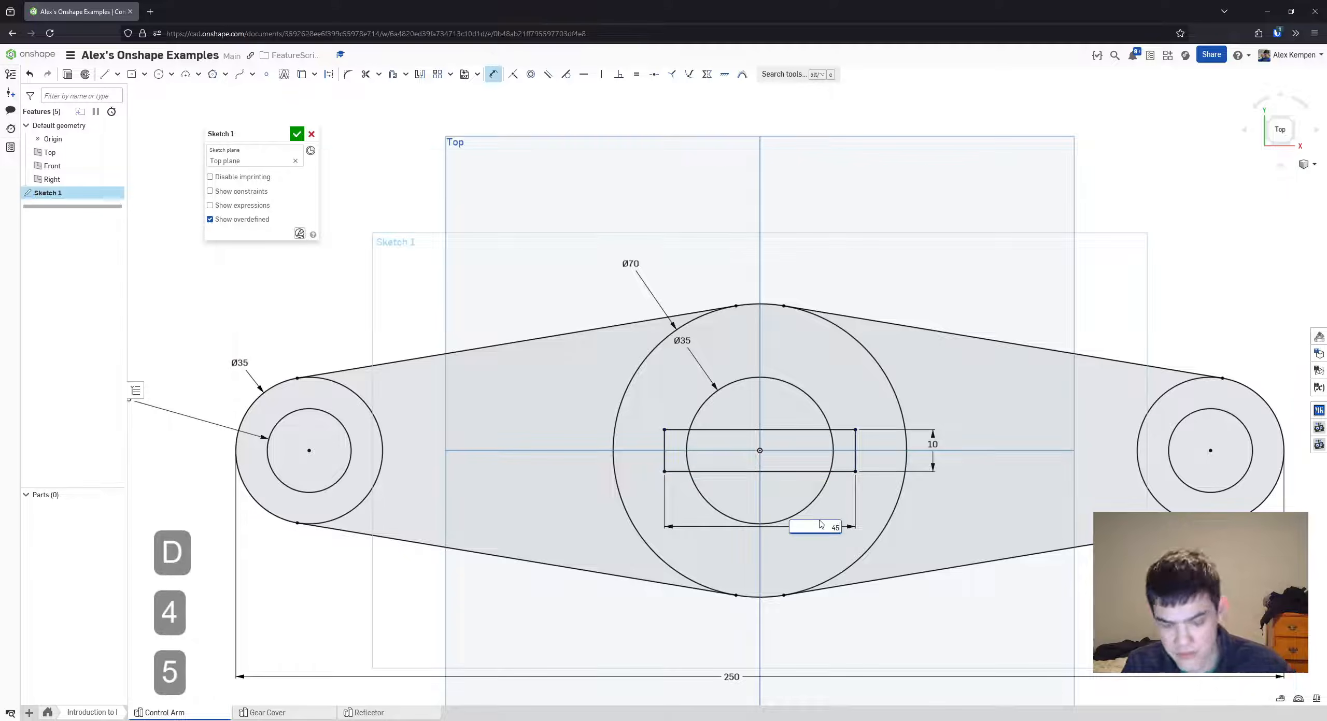
key(Return)
key(Escape)
scroll(875, 332, down, 3)
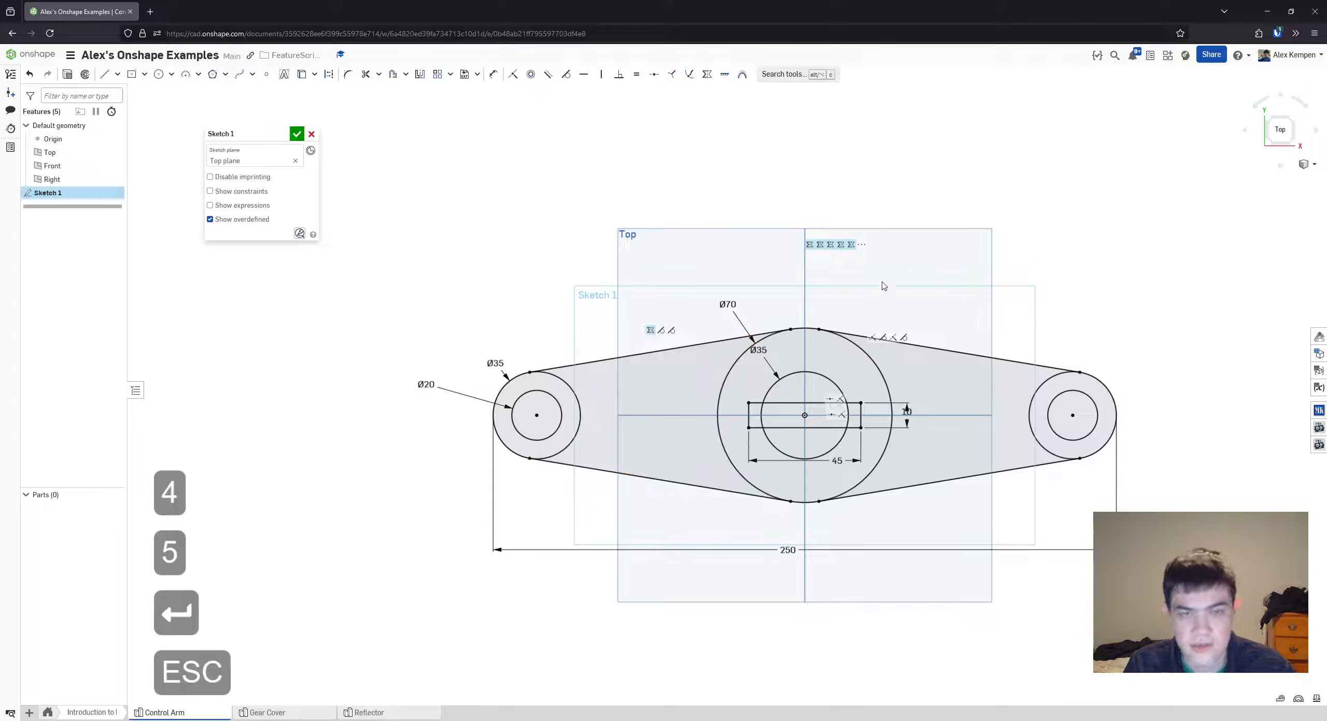
- Finish the fully dimensioned base sketch and view it at an angle
scroll(876, 266, up, 2)
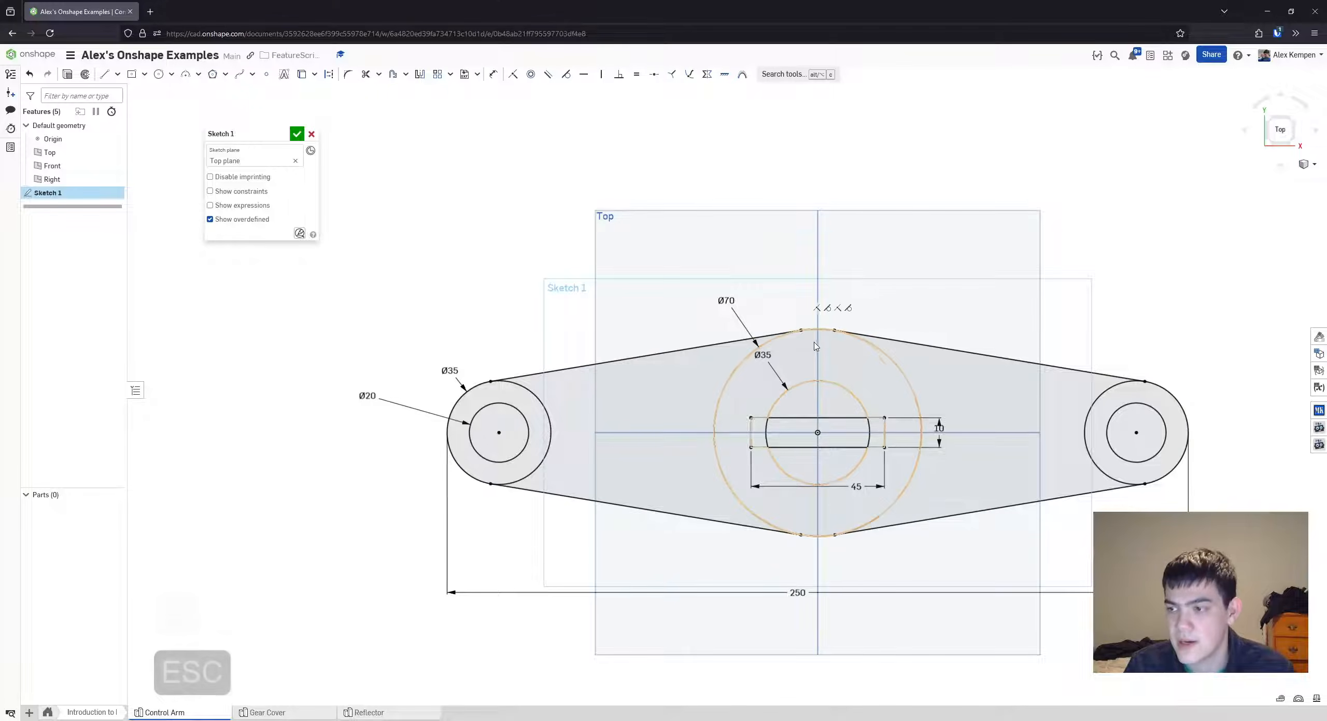
scroll(819, 350, down, 1)
scroll(876, 368, up, 2)
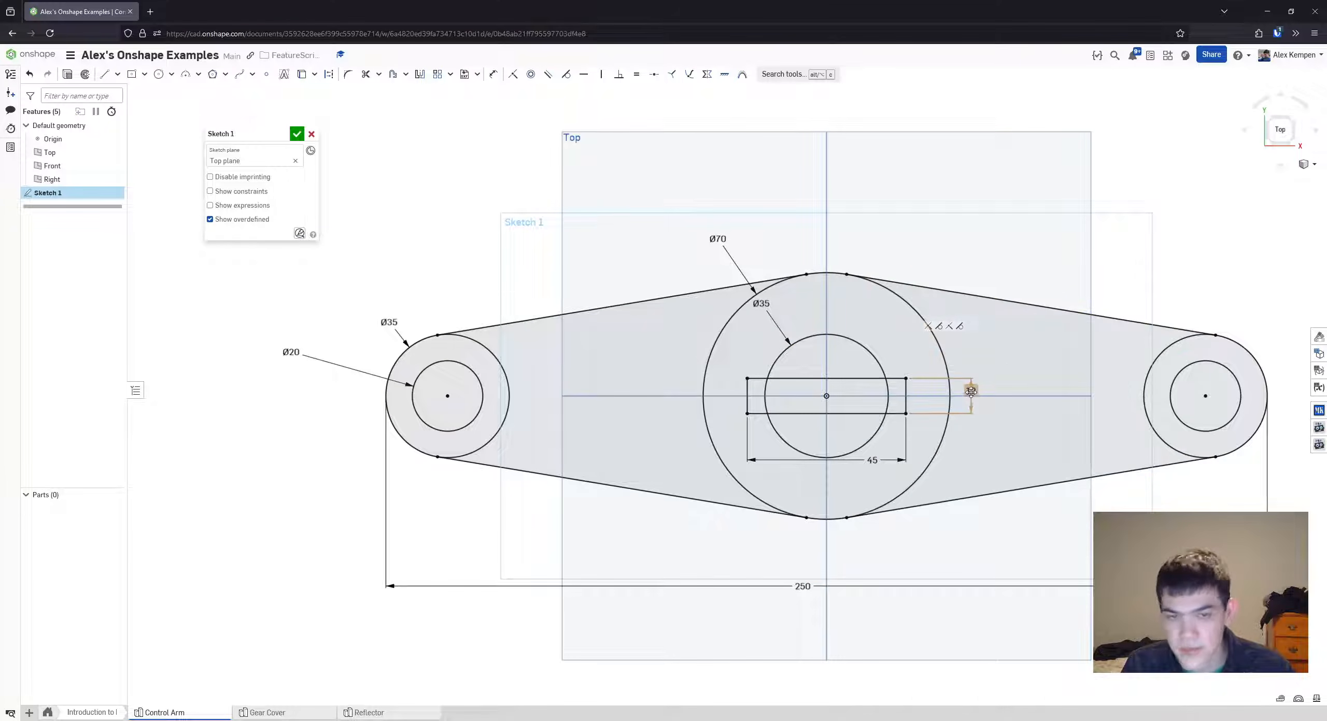
middle_drag(883, 346, 857, 351)
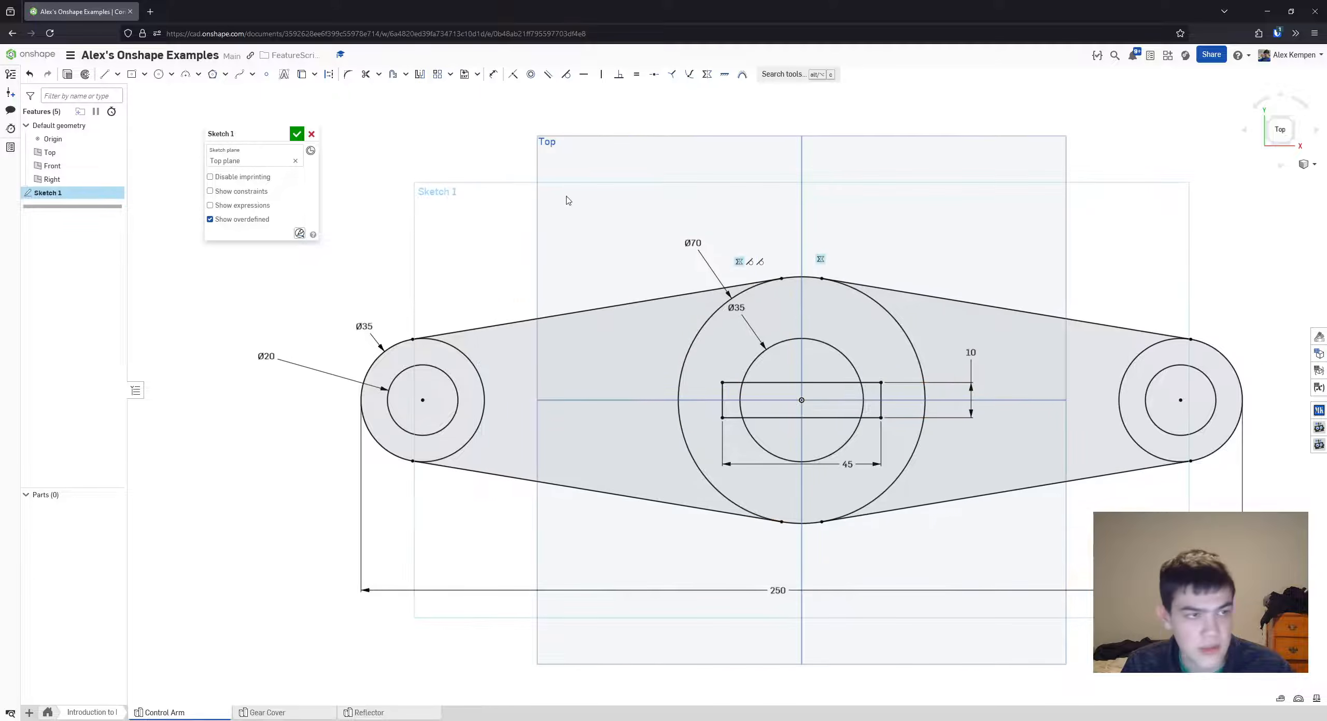
click(297, 135)
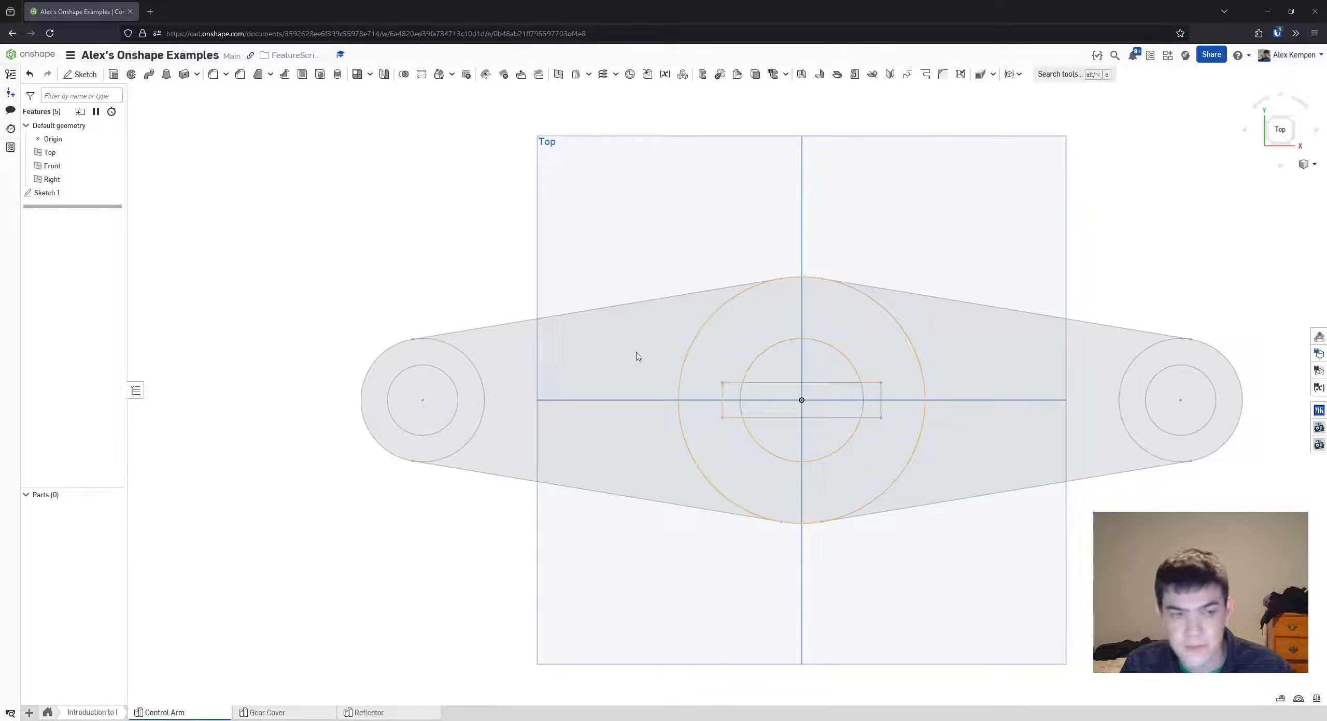
right_drag(638, 356, 550, 280)
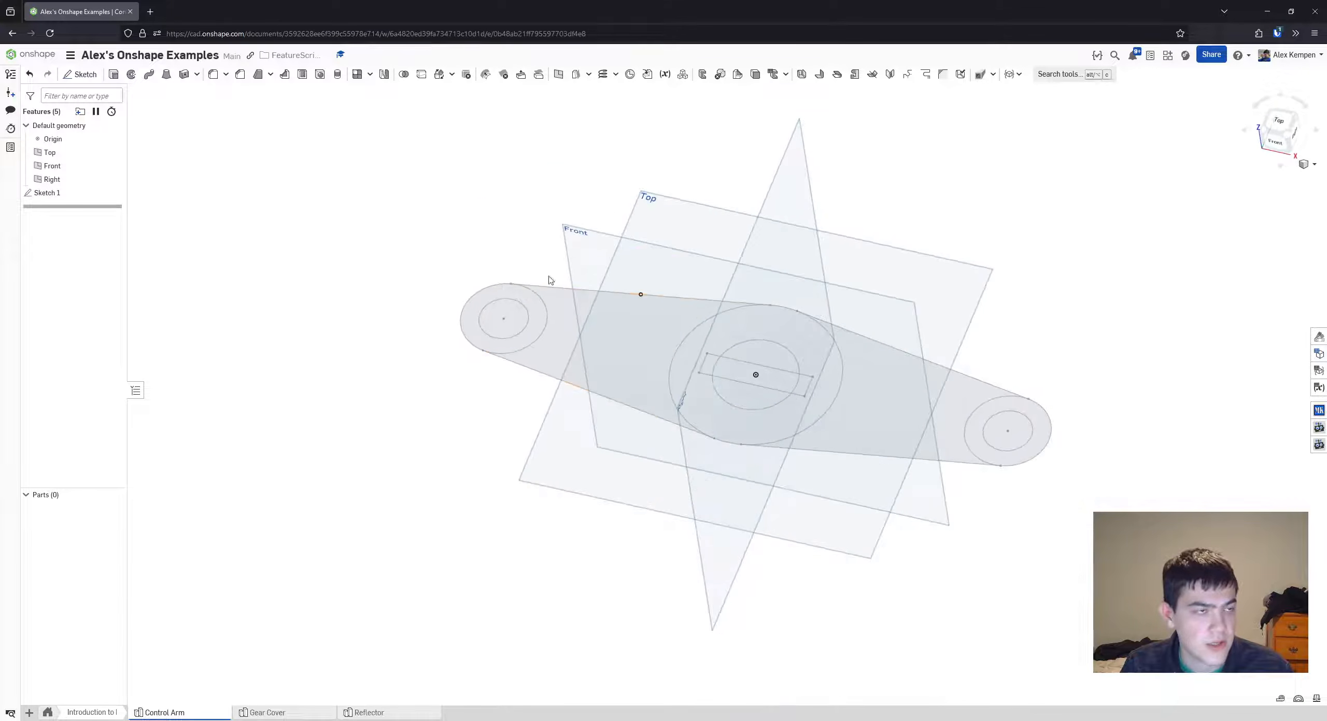
- Extrude the right end ring, the right arm and the central ring as a new solid 40 mm deep, leaving the bores and keyway open
click(113, 74)
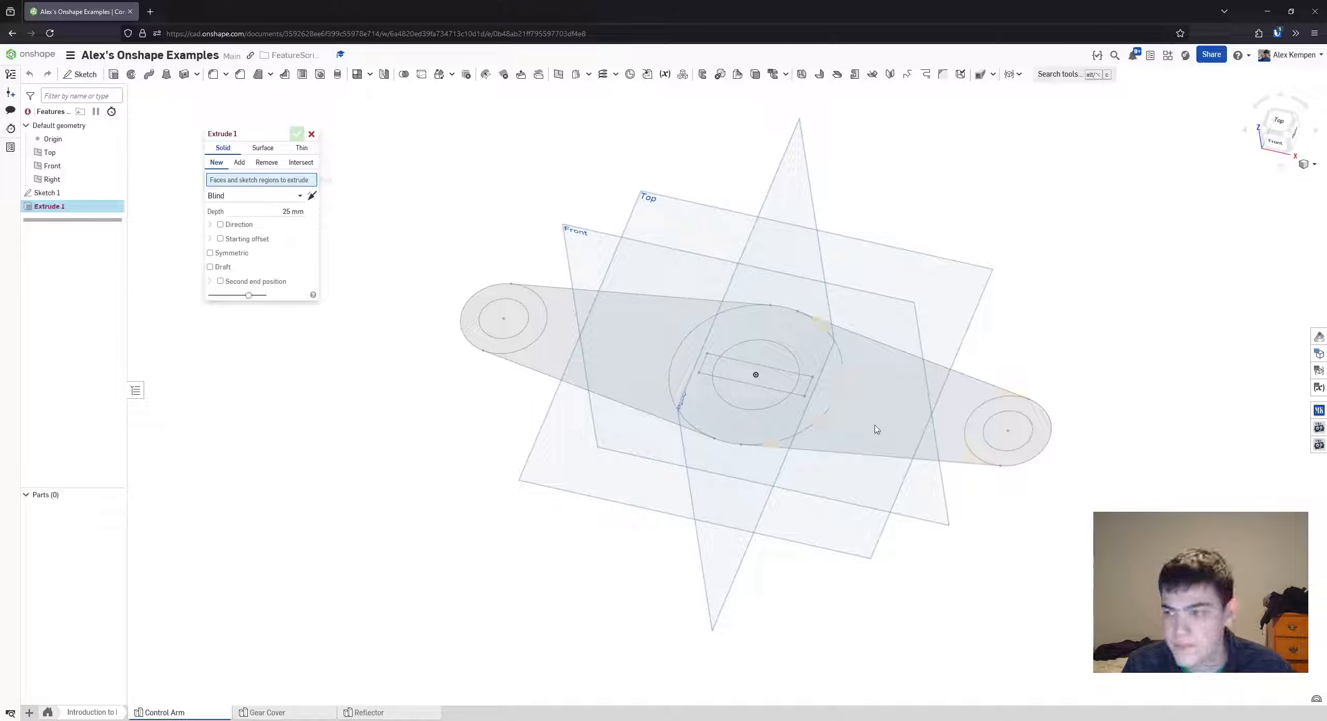
click(982, 431)
click(893, 420)
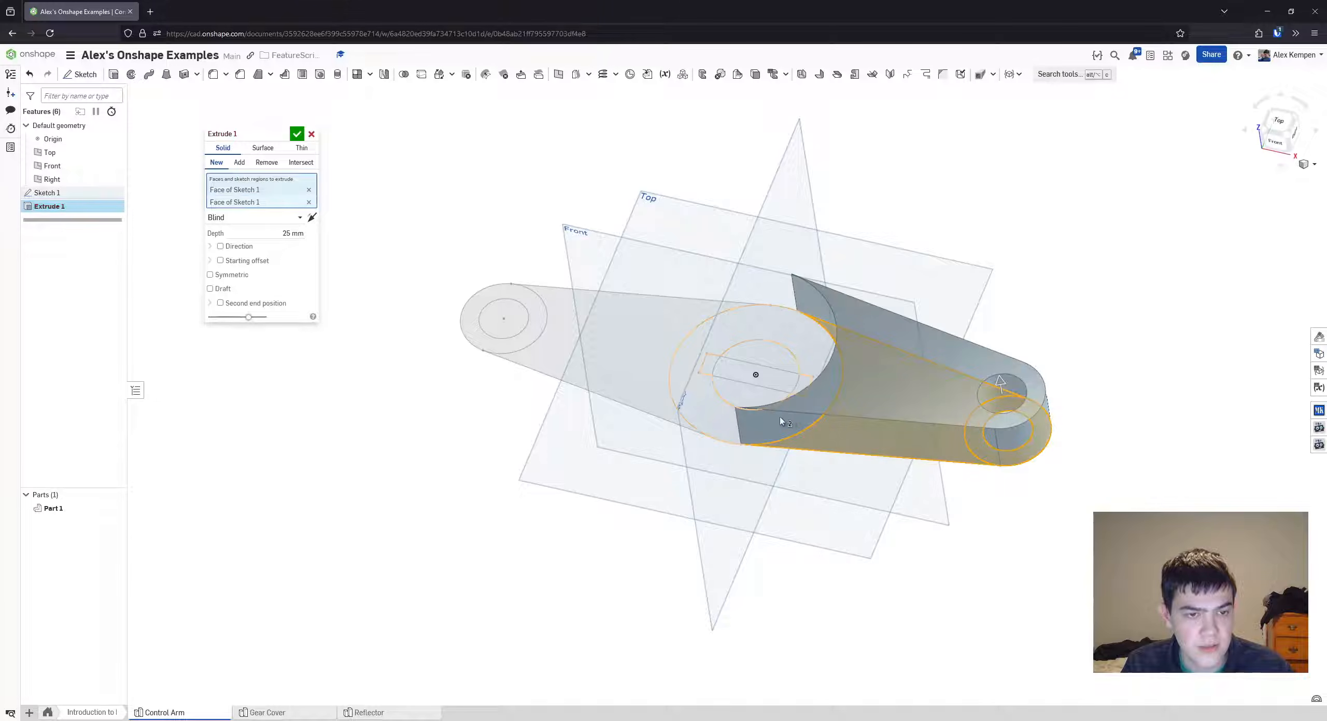
click(781, 420)
right_drag(873, 385, 767, 315)
click(285, 247)
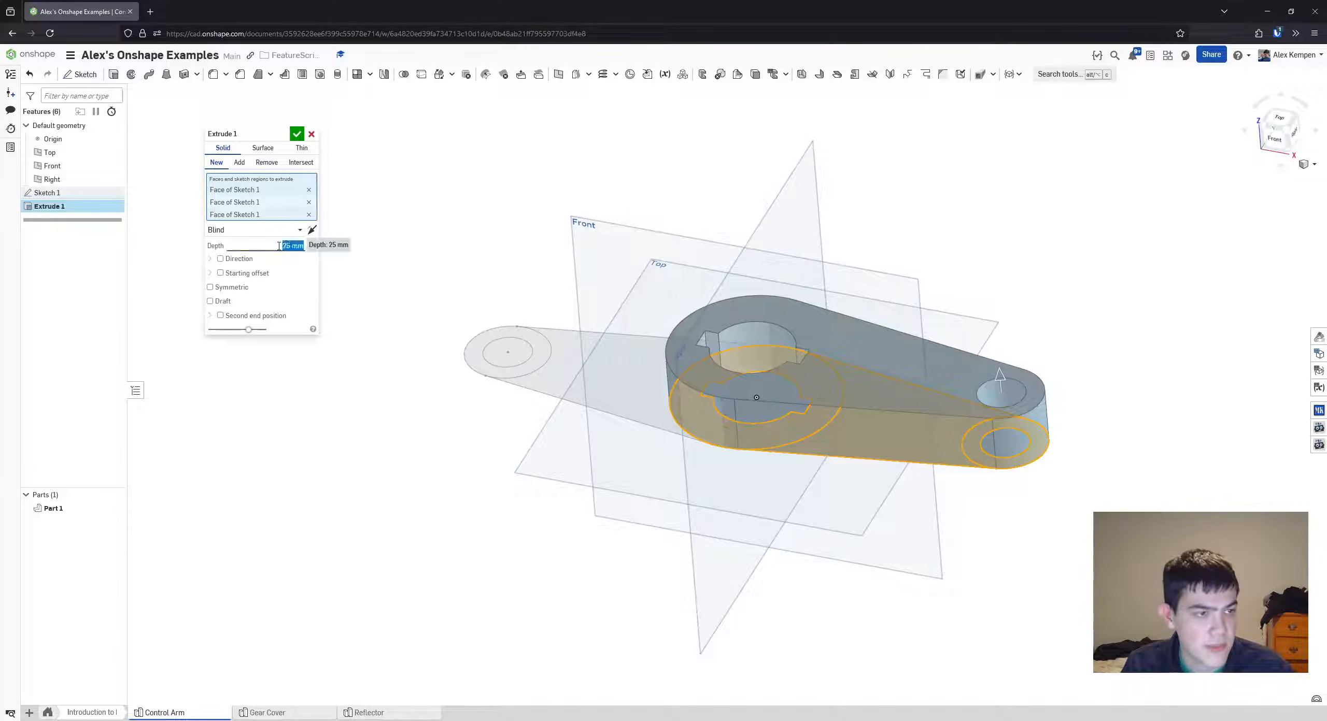
text(40)
key(Return)
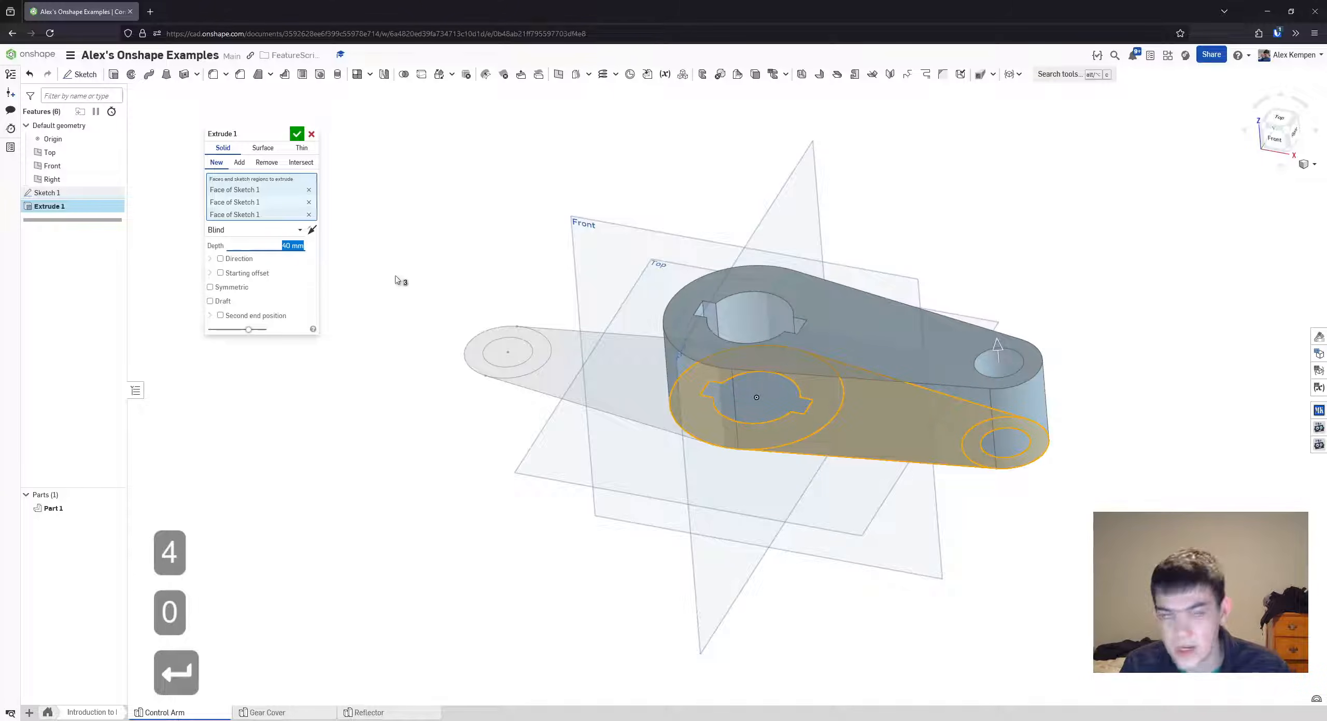
- Preview the extrusion in the opposite direction and accept it pointing upward from the sketch plane
right_drag(431, 278, 332, 254)
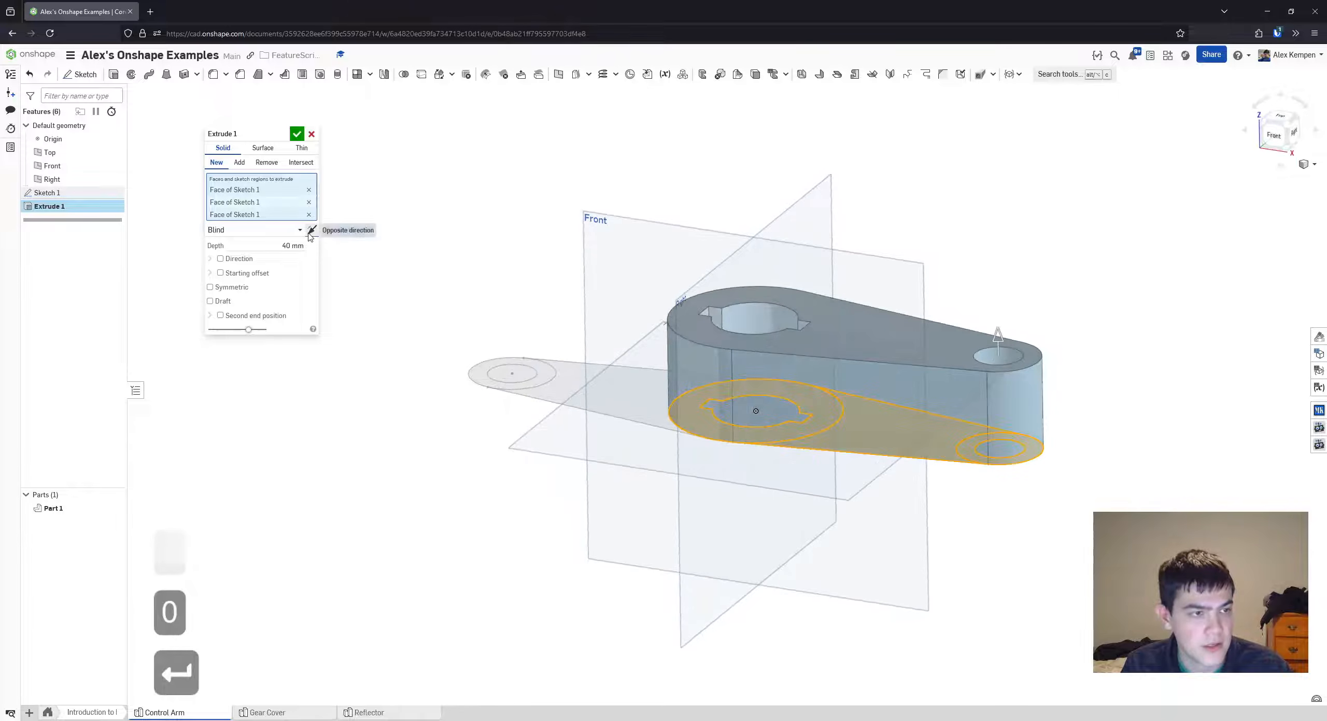
click(309, 232)
click(309, 232)
click(310, 231)
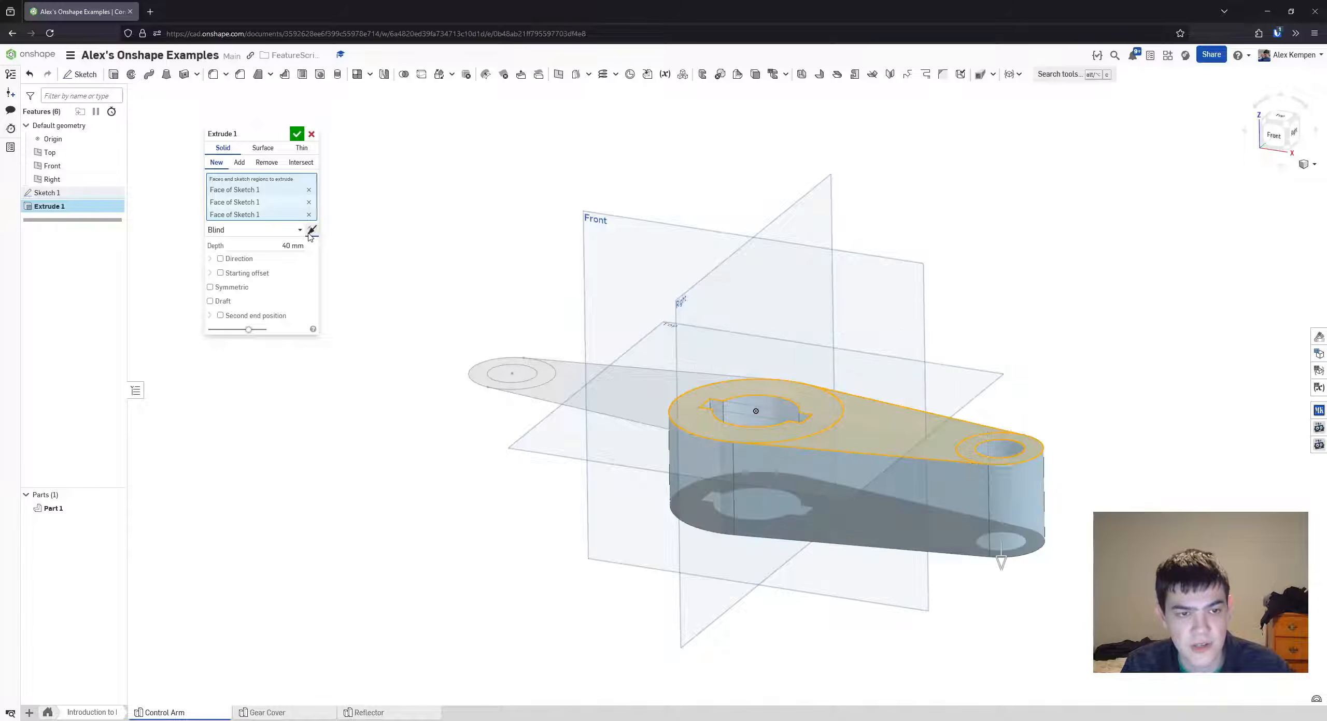
click(310, 231)
right_drag(969, 244, 806, 279)
right_drag(1118, 280, 1269, 332)
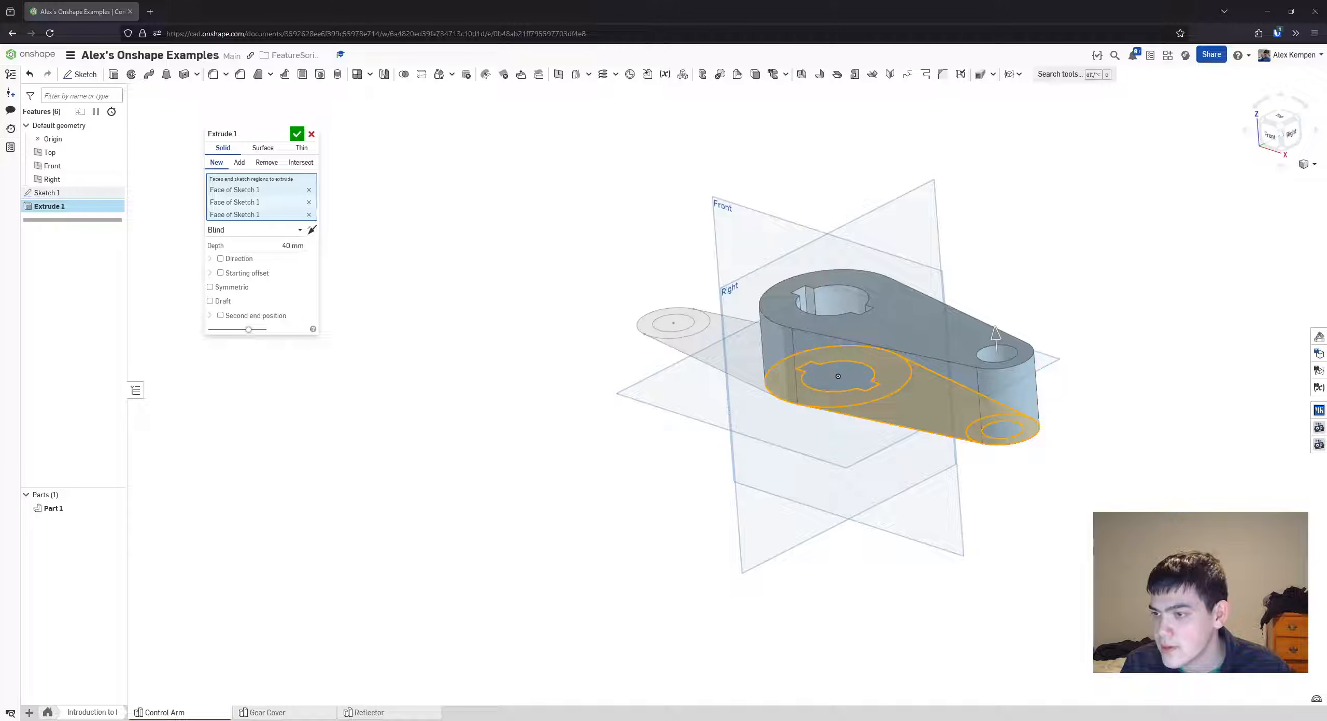
click(297, 134)
- Start a second extrude and show the hidden base sketch so its regions are selectable
click(113, 74)
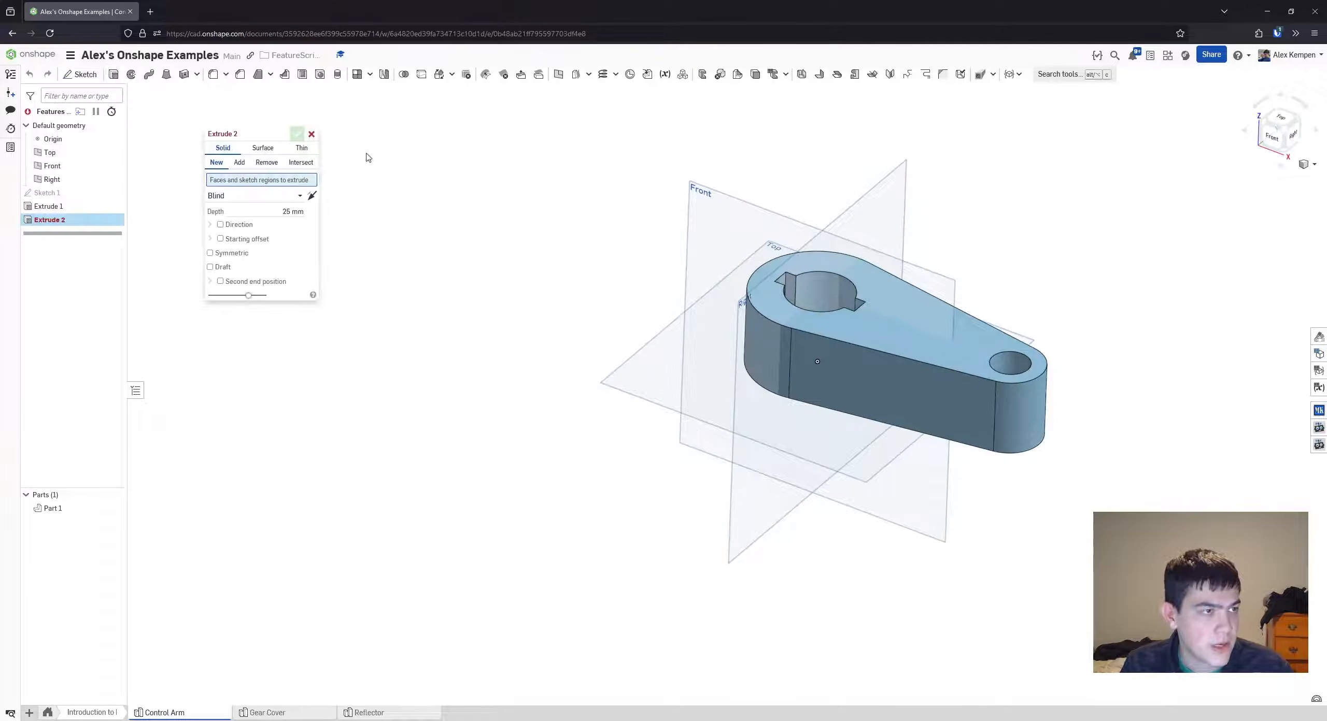
right_drag(536, 220, 573, 253)
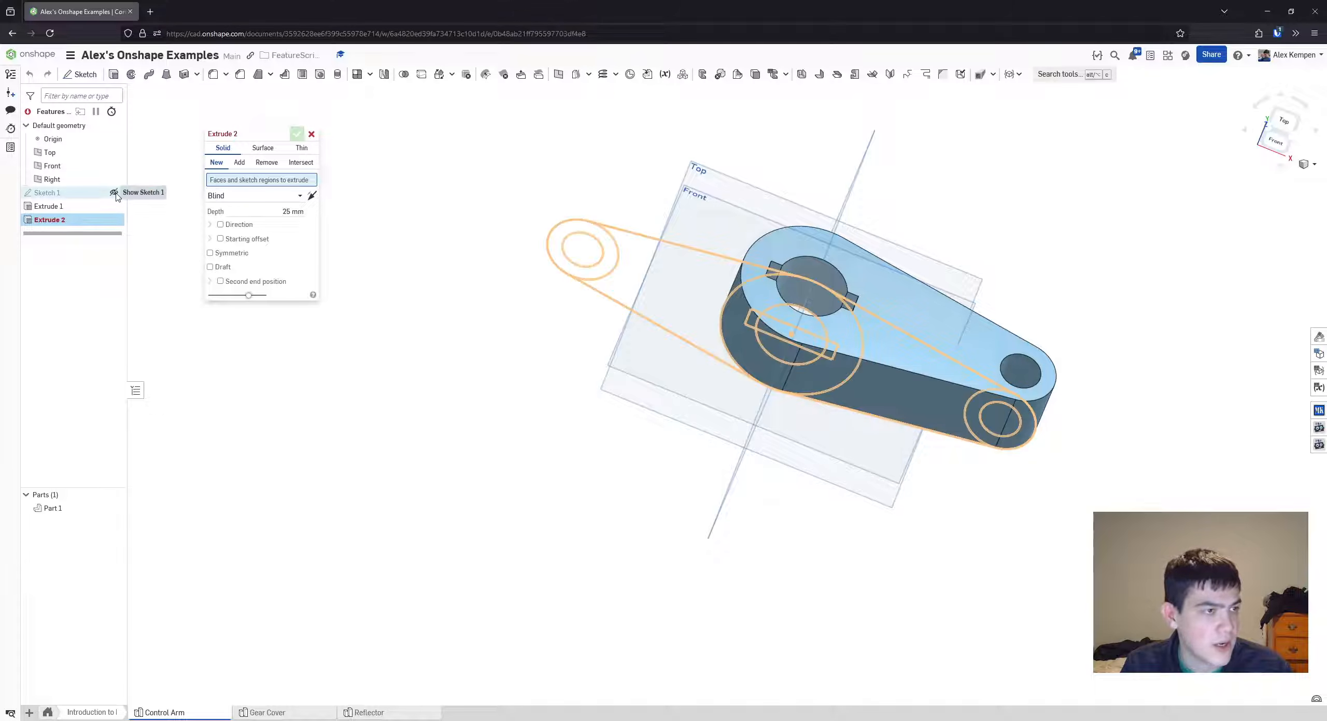
click(114, 193)
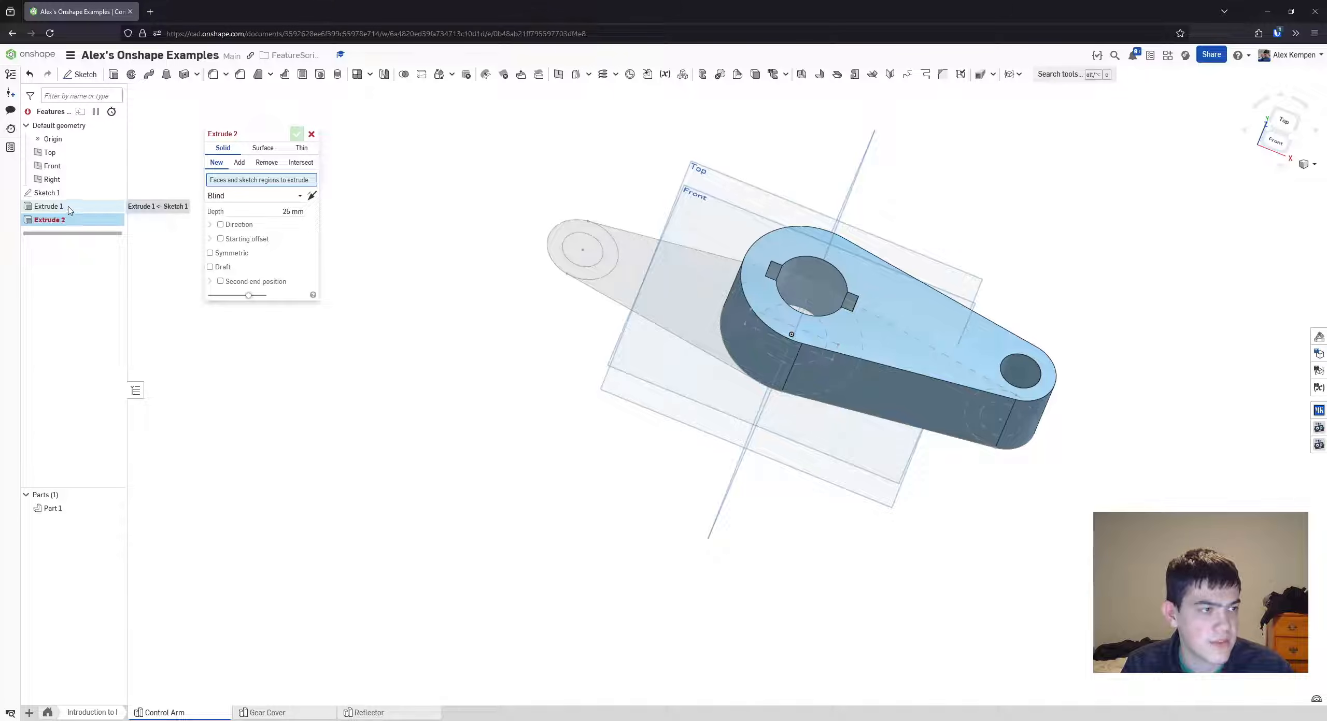
scroll(655, 285, up, 1)
right_drag(654, 284, 565, 280)
scroll(638, 285, up, 1)
mouse_move(690, 327)
right_down()
mouse_move(687, 350)
mouse_move(687, 332)
right_up()
middle_drag(688, 332, 710, 368)
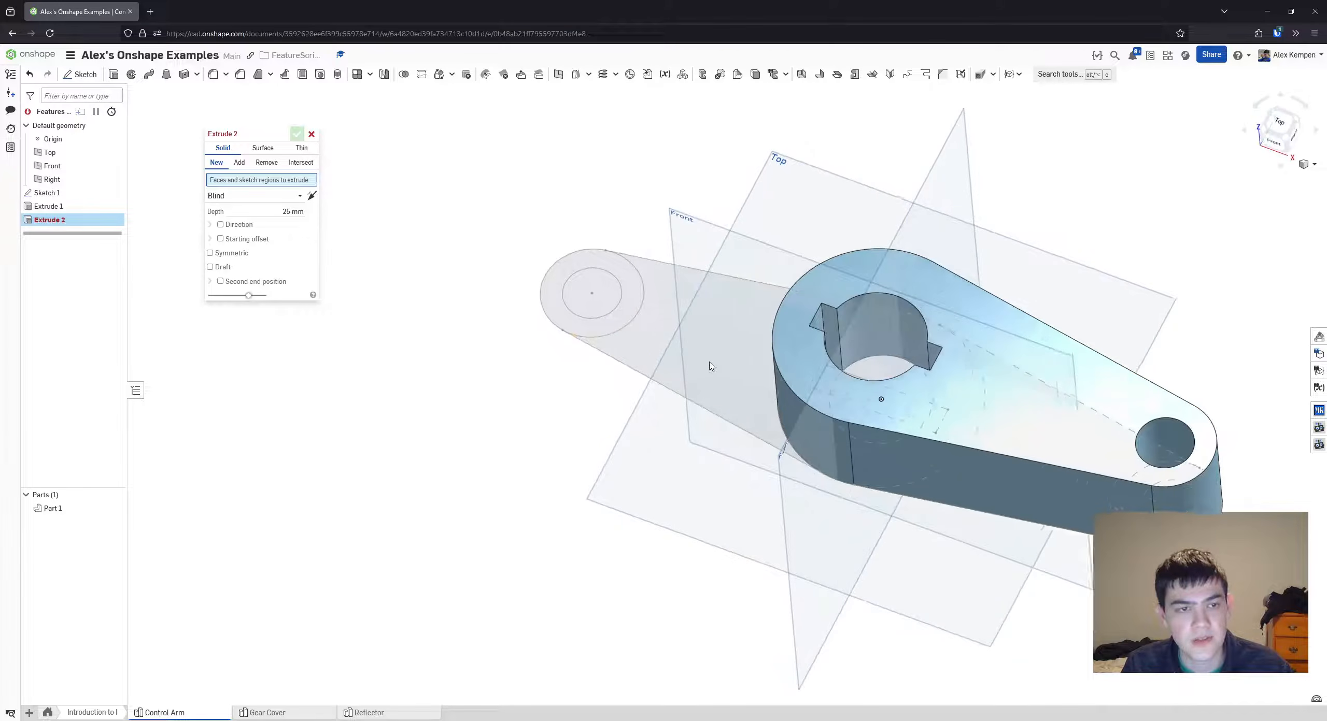
scroll(709, 363, down, 1)
right_drag(708, 335, 714, 333)
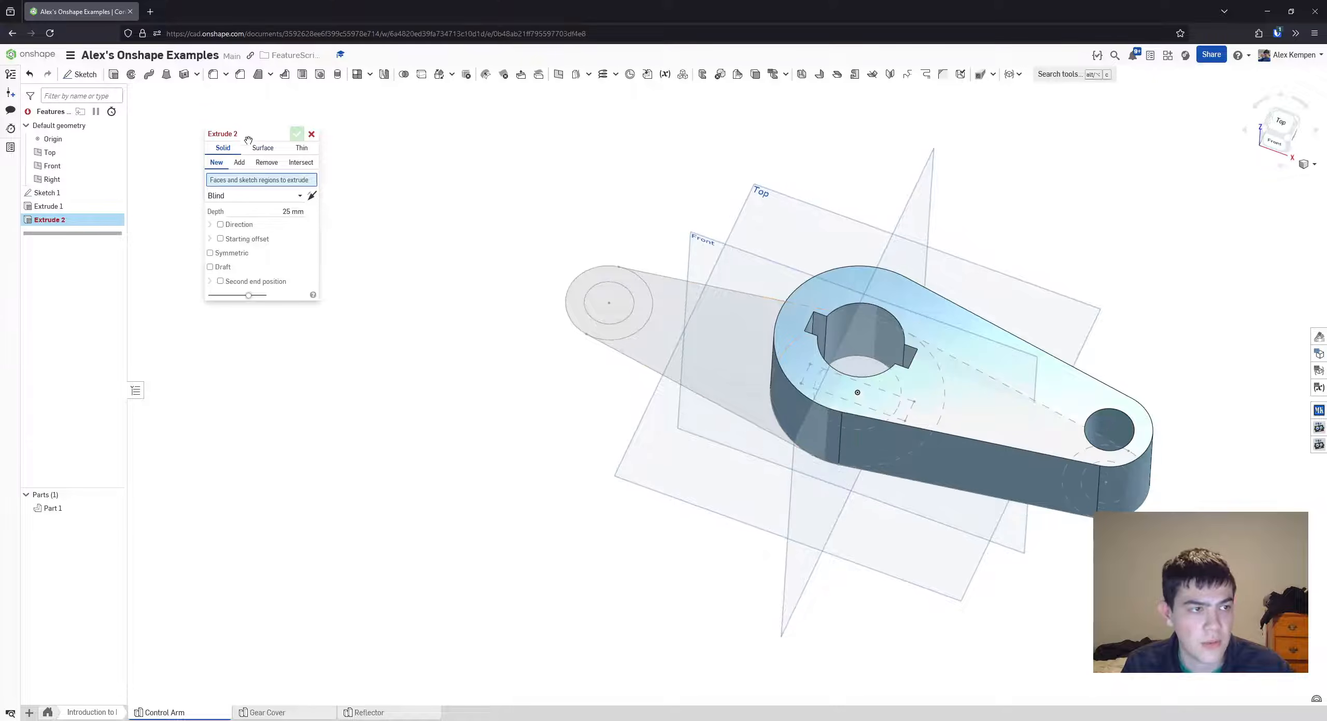
drag(248, 140, 321, 127)
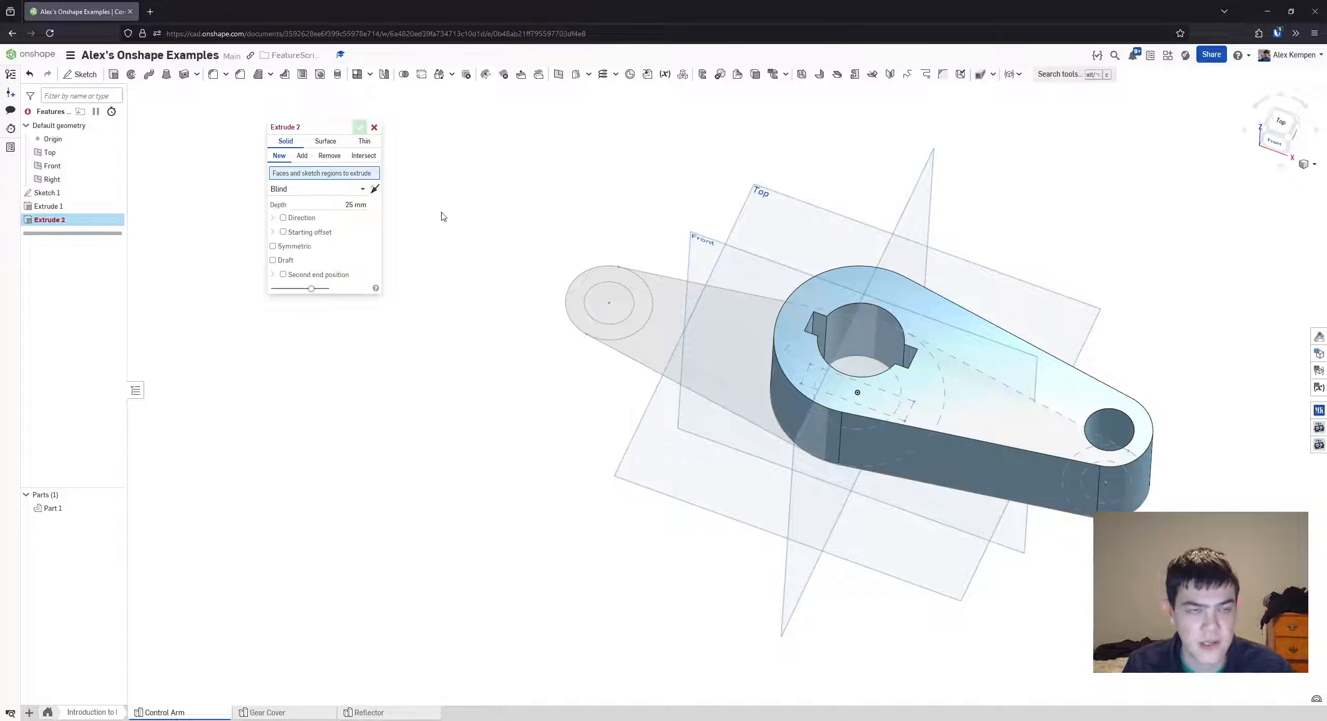
mouse_move(675, 305)
right_down()
mouse_move(625, 302)
mouse_move(642, 286)
mouse_move(579, 185)
right_up()
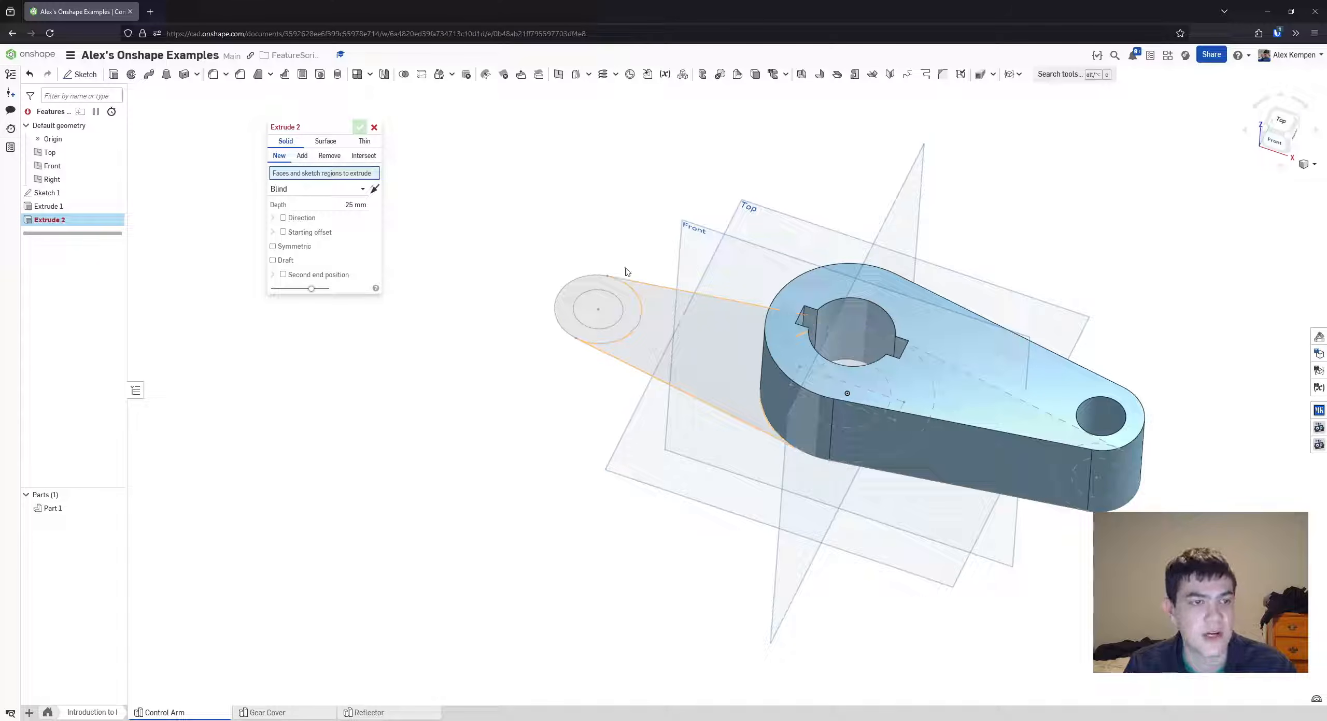
right_drag(666, 314, 672, 311)
middle_drag(679, 325, 683, 377)
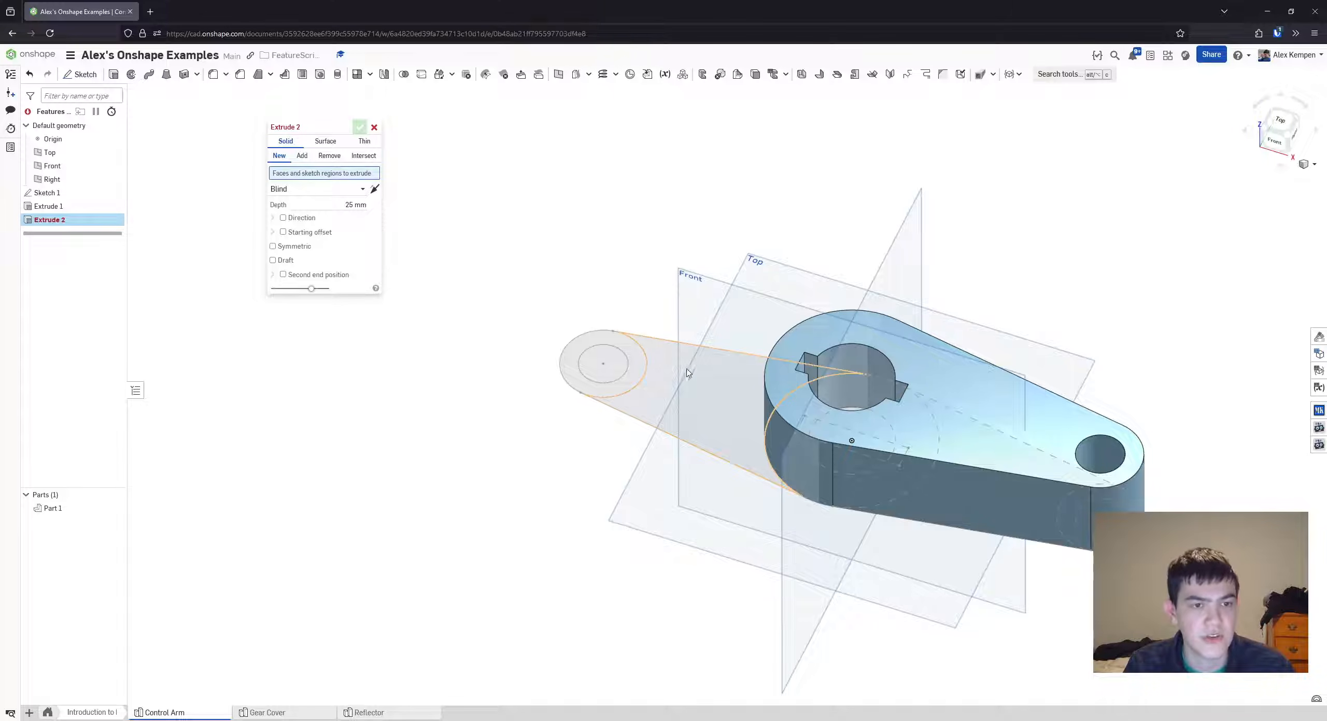
scroll(690, 384, up, 1)
right_drag(690, 386, 701, 387)
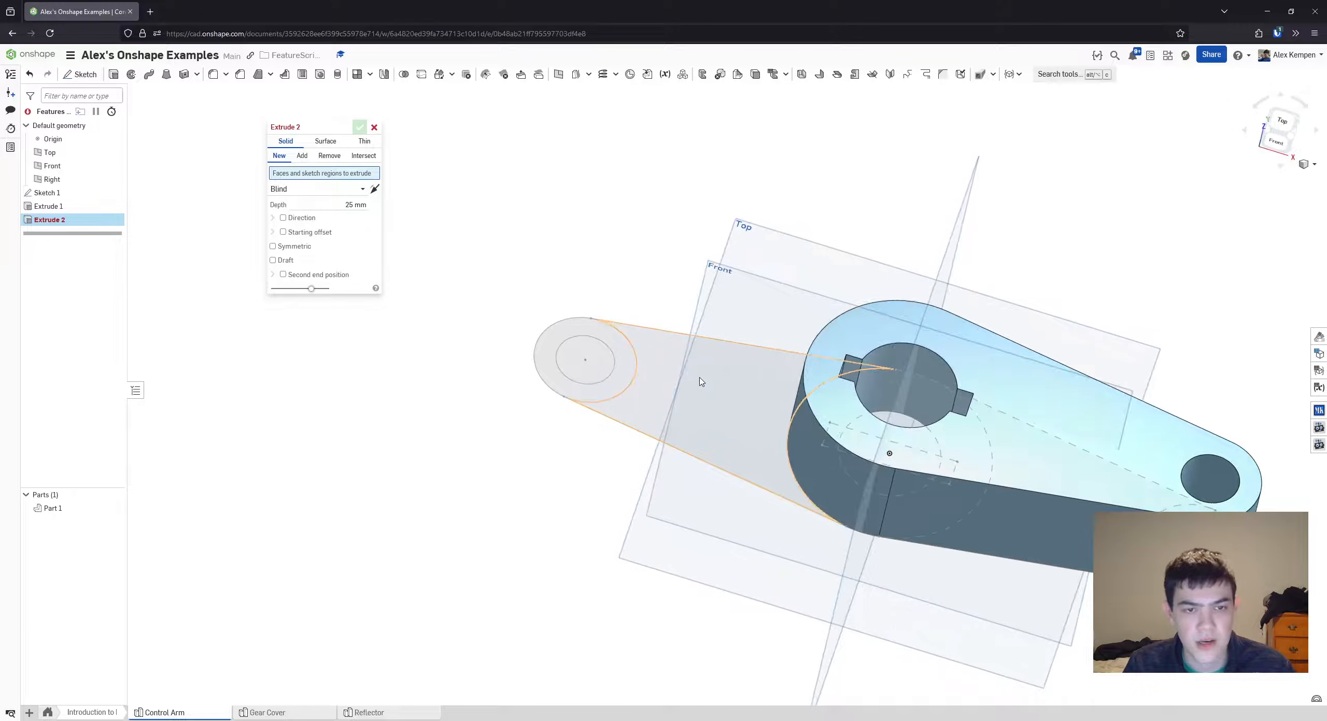
- Extrude the left arm's tapered region with the Add operation, using the existing part as the merge scope
click(705, 404)
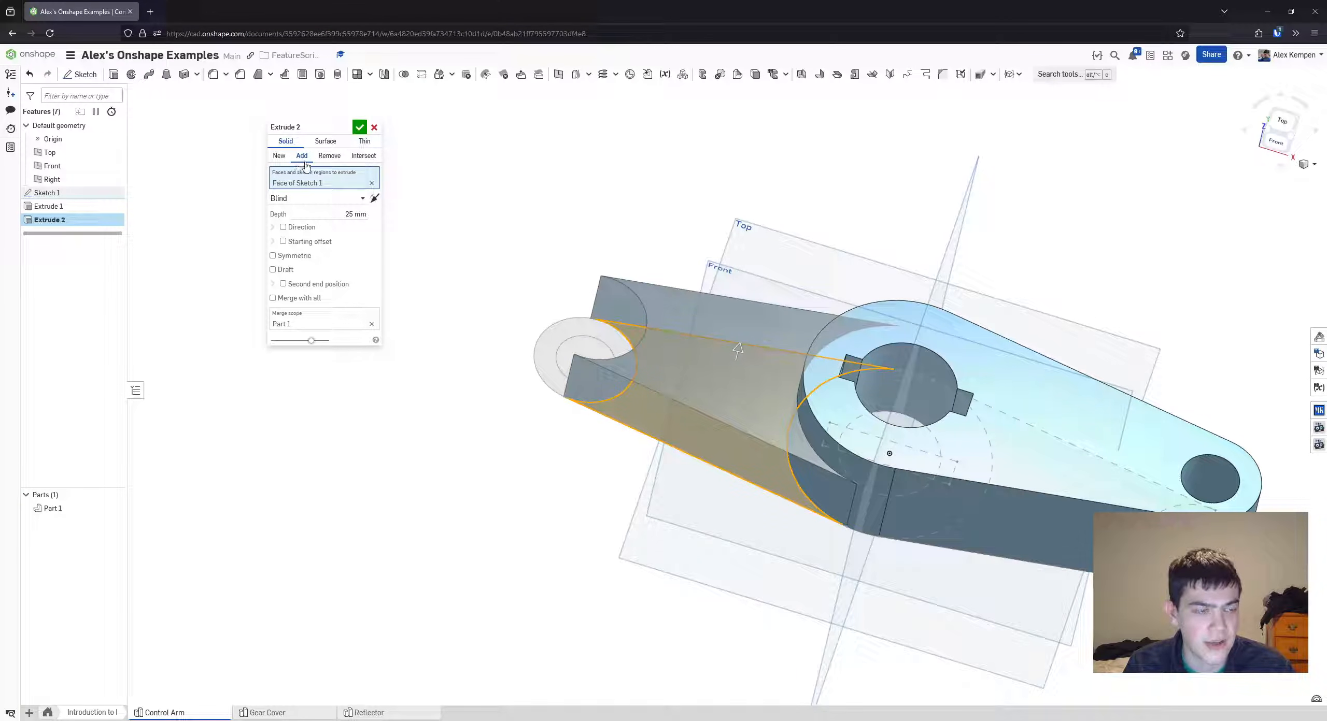
click(329, 322)
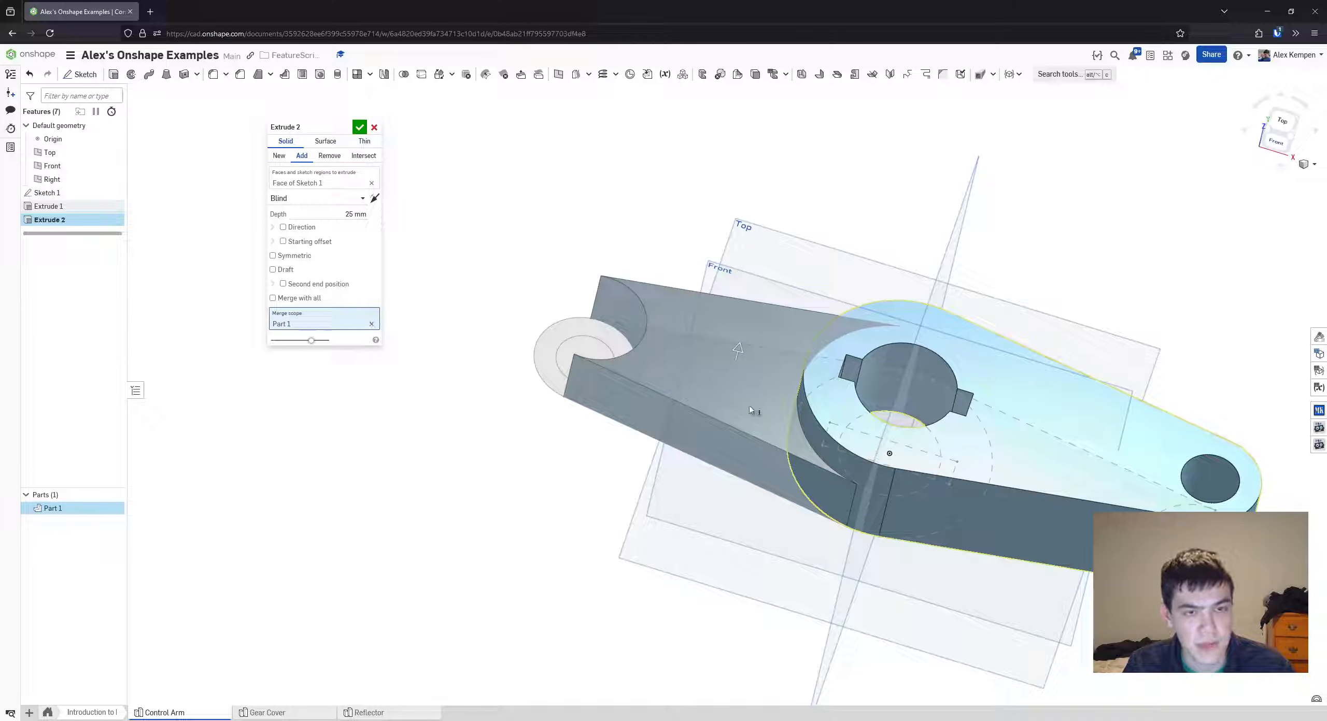
right_drag(967, 436, 964, 374)
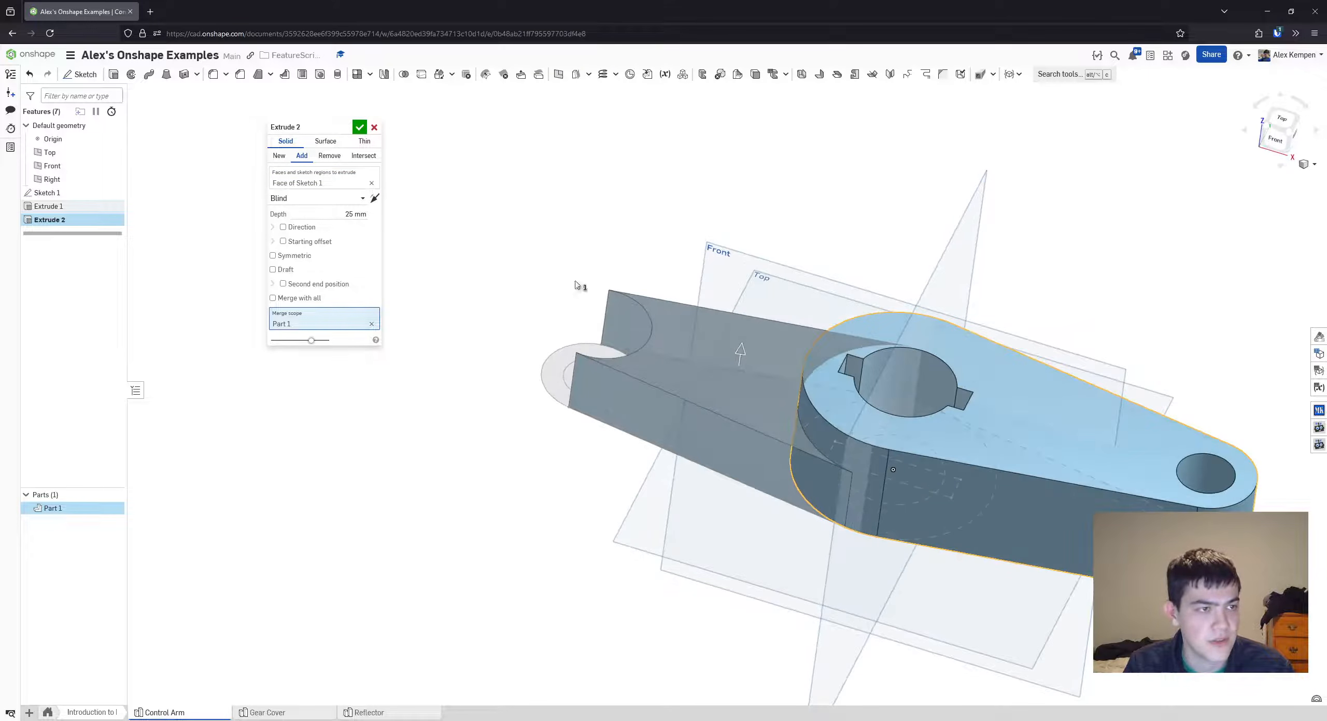
- Try the left arm's extrude as a separate new part and return it to Add
click(280, 157)
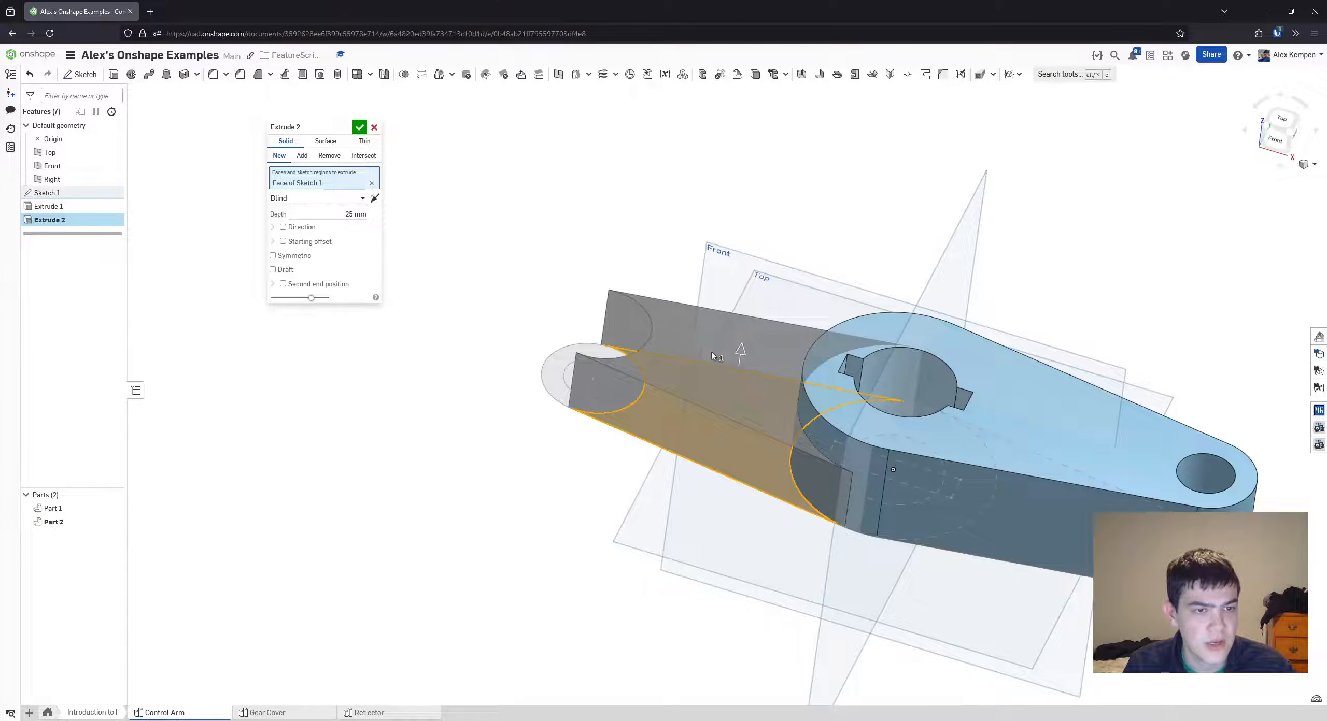
right_drag(711, 352, 690, 353)
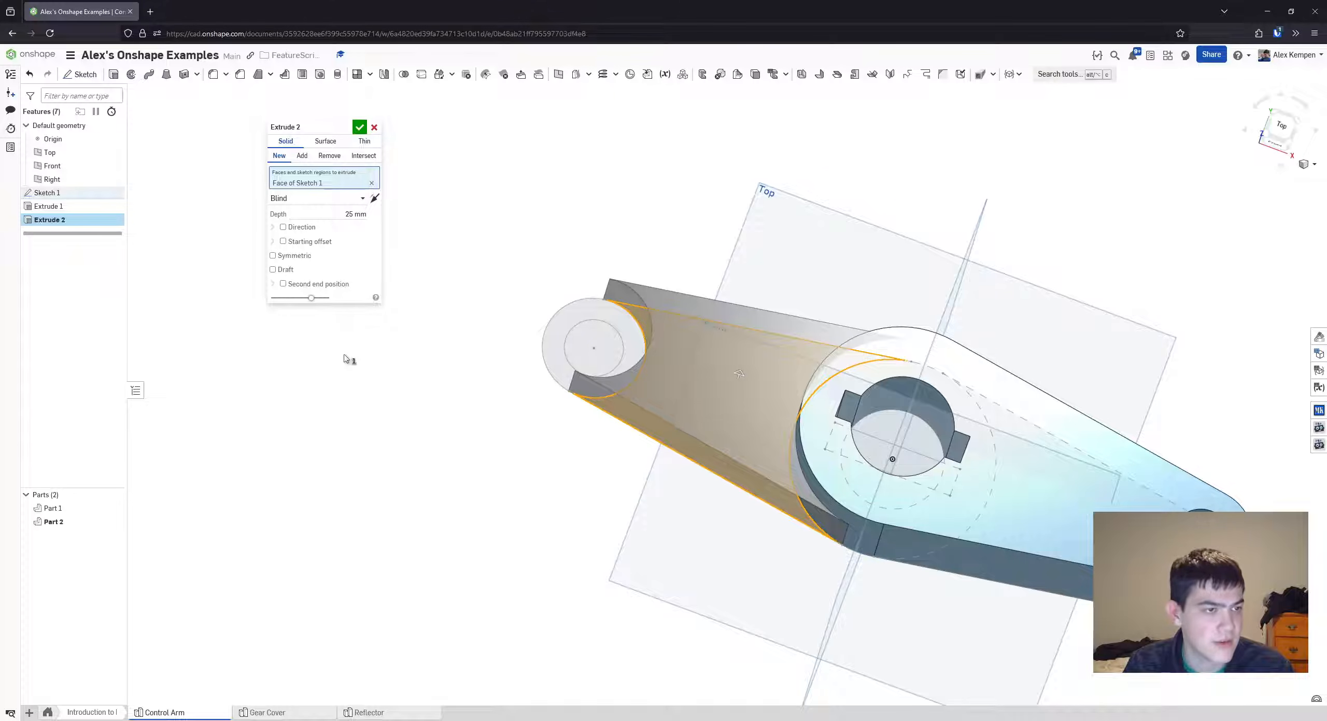
click(302, 156)
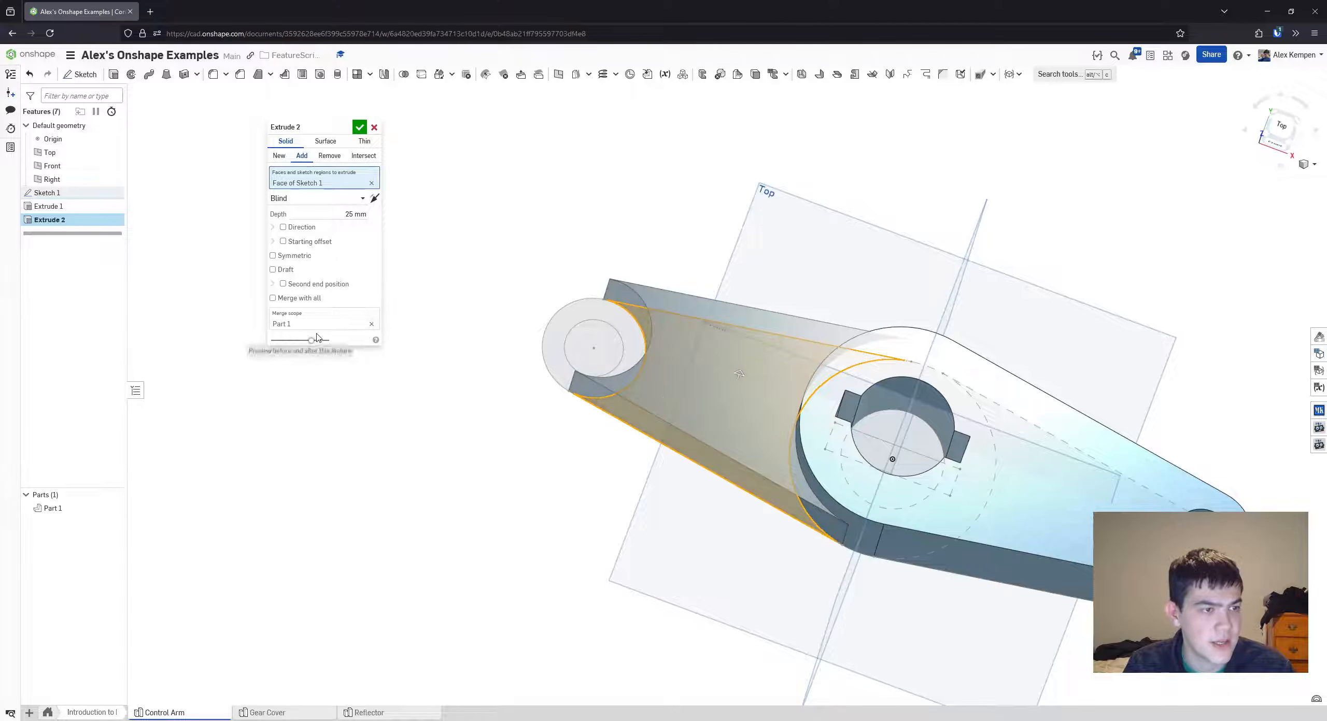
right_drag(665, 394, 673, 348)
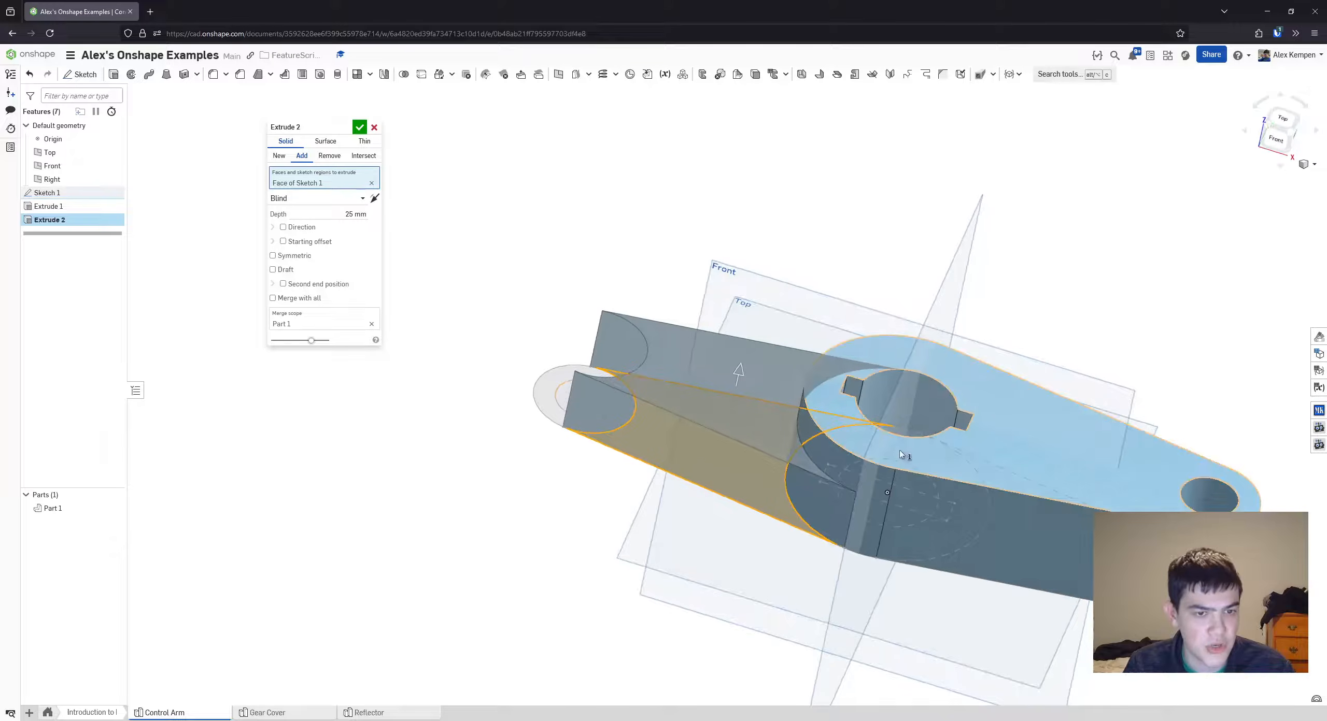
- Include the ring around the left end hole in the extrude's regions, keeping the Add operation merged with the existing part
right_drag(900, 450, 634, 370)
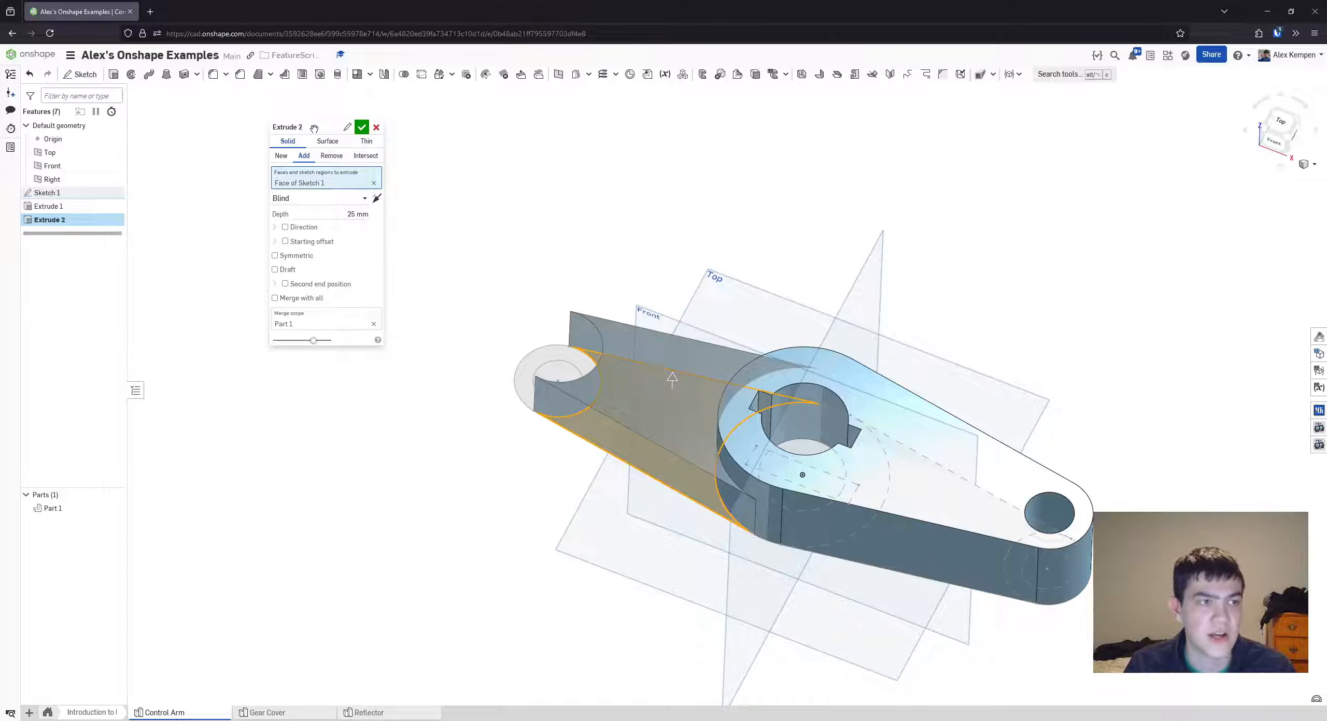
click(330, 321)
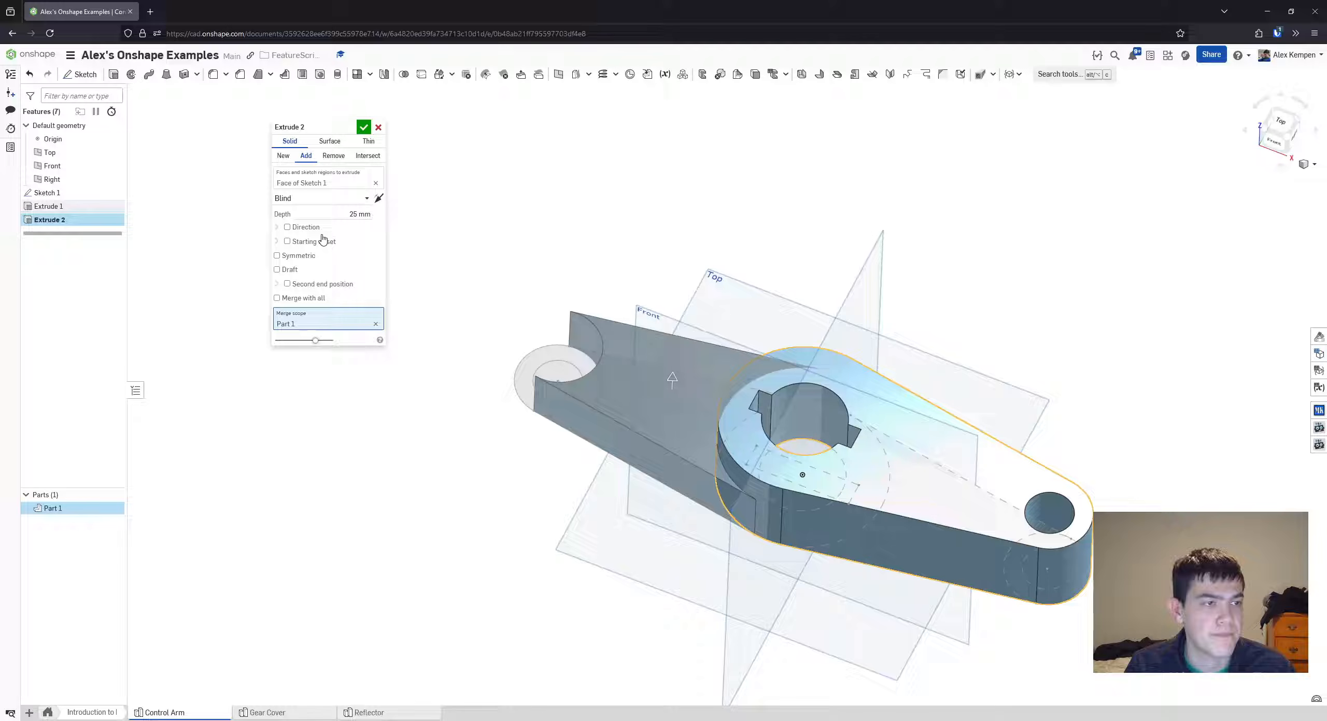
click(320, 178)
right_drag(563, 352, 564, 360)
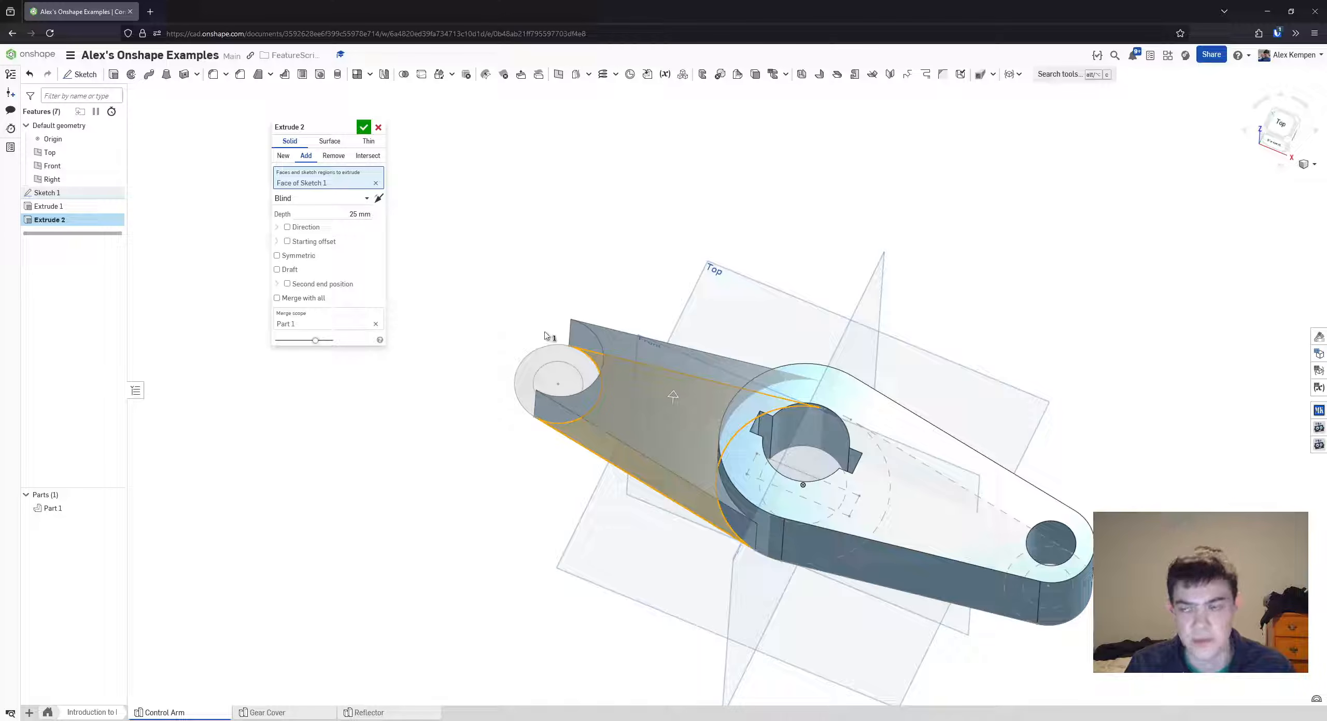
right_drag(537, 328, 610, 325)
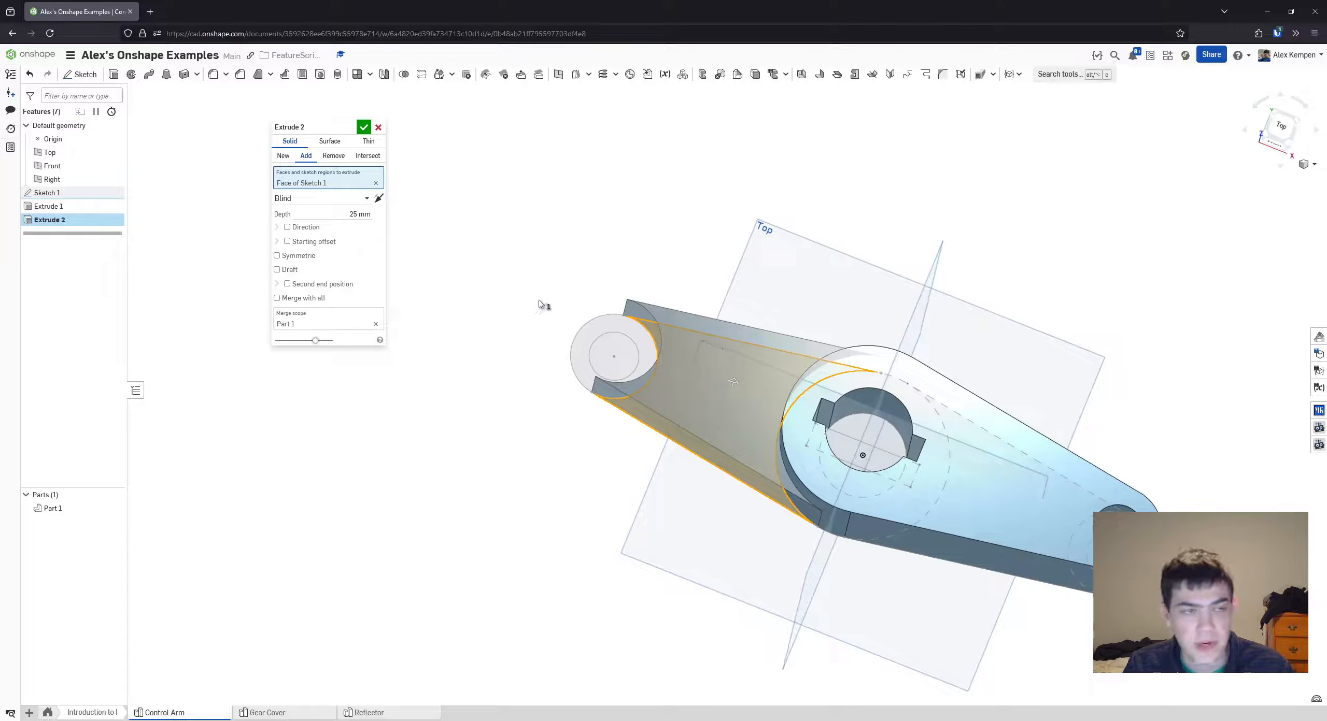
click(629, 330)
right_drag(652, 284, 739, 254)
right_drag(672, 328, 687, 315)
right_drag(734, 368, 644, 370)
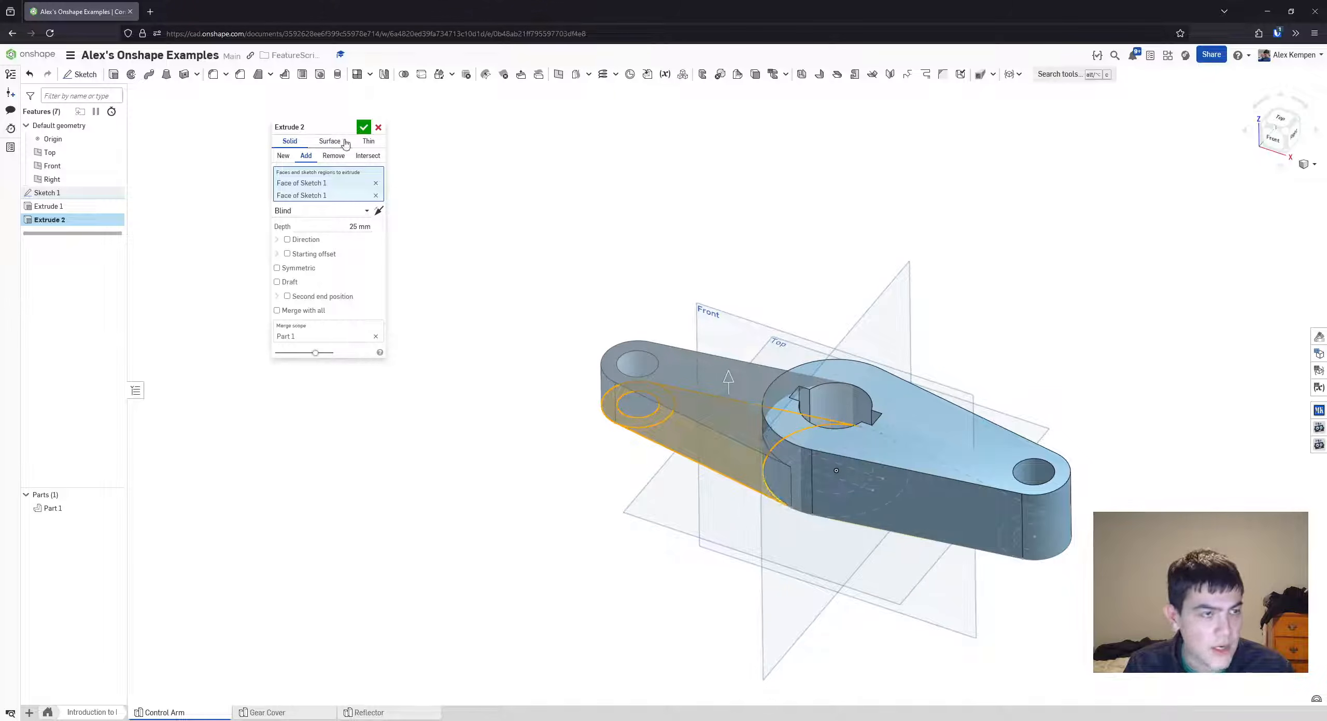
click(288, 159)
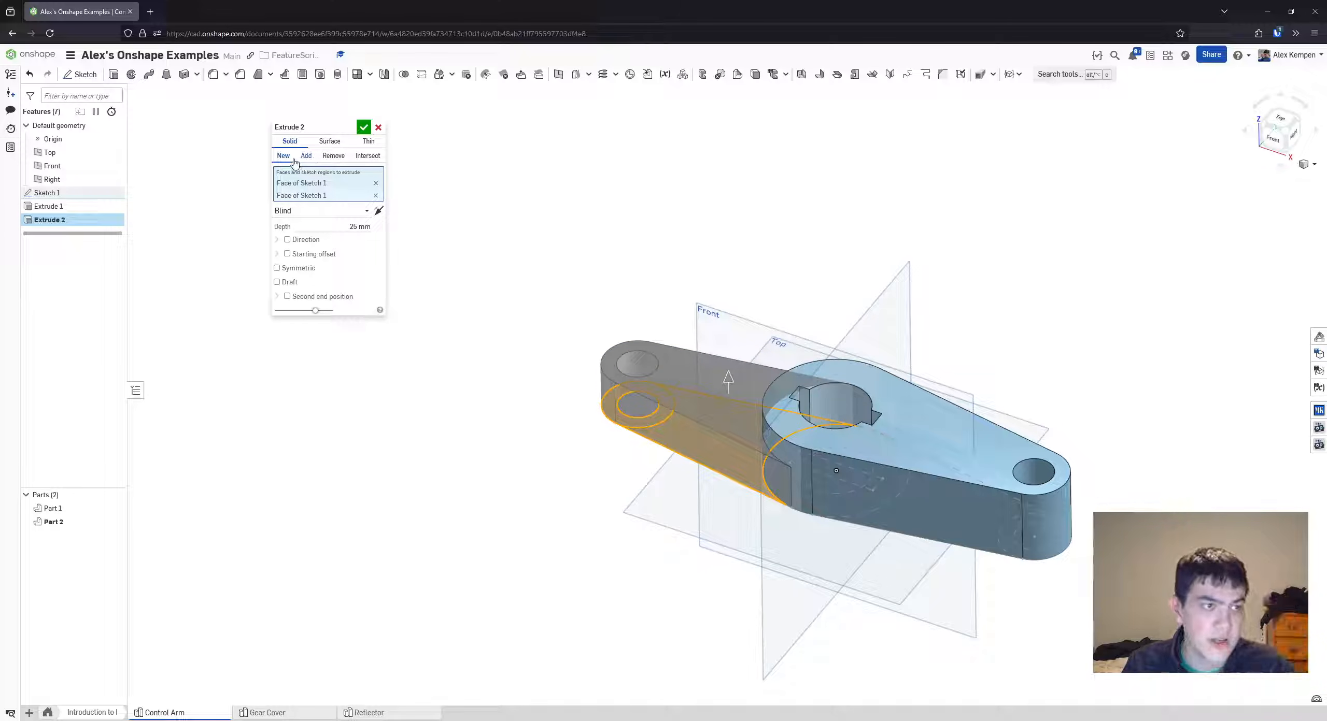
click(306, 156)
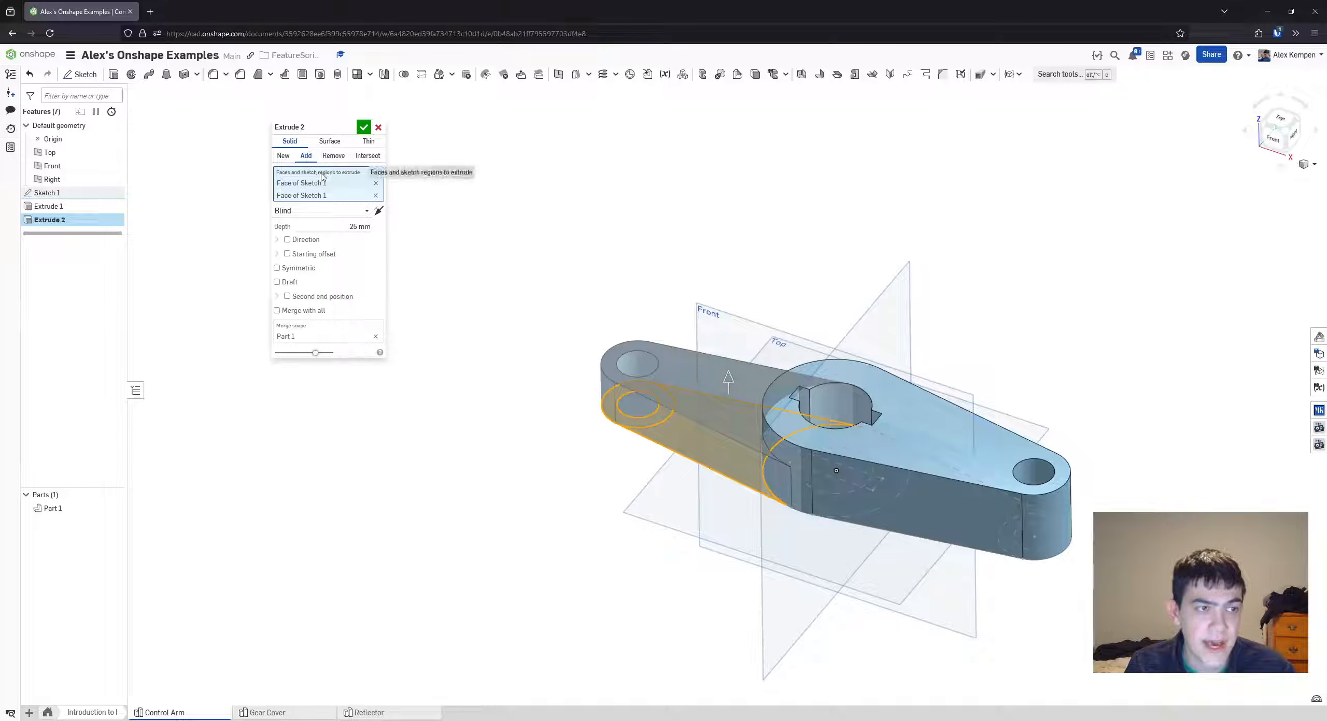
- Clear the extrude's merge scope, select the existing part for it again, and accept the left arm's 25 mm extrude
click(375, 336)
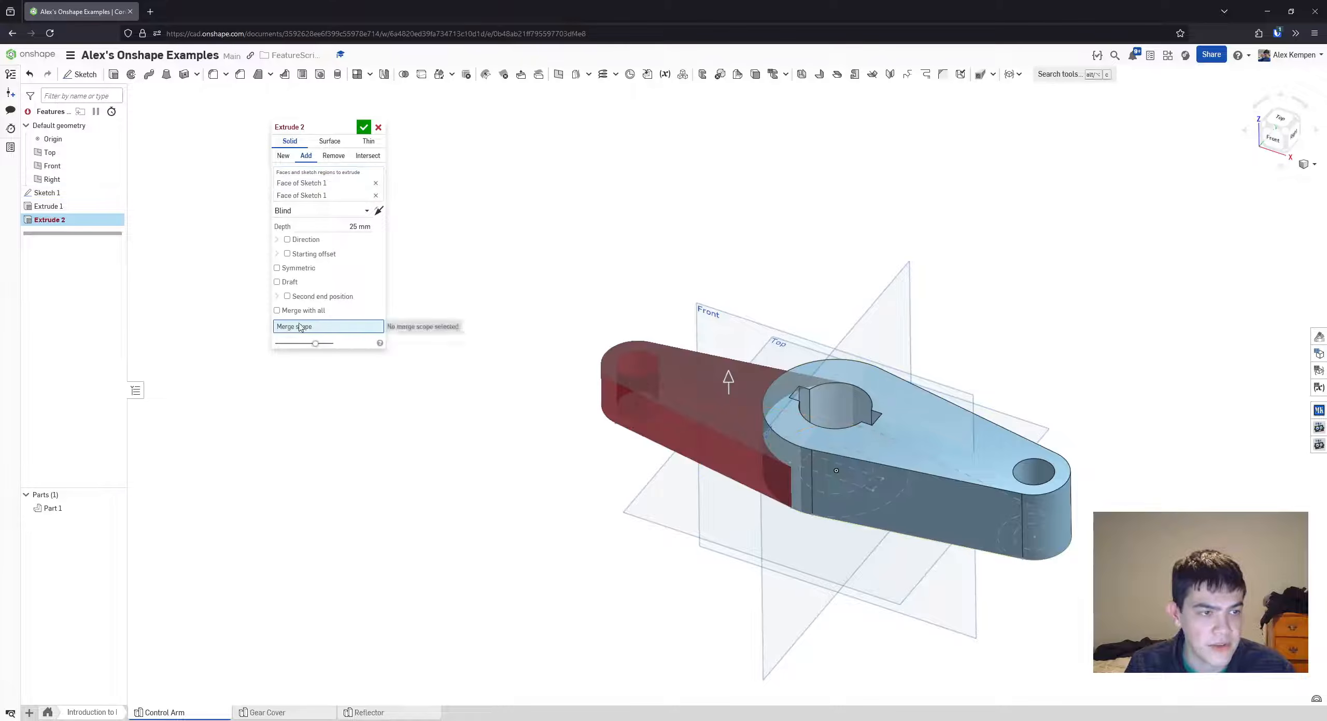
click(314, 197)
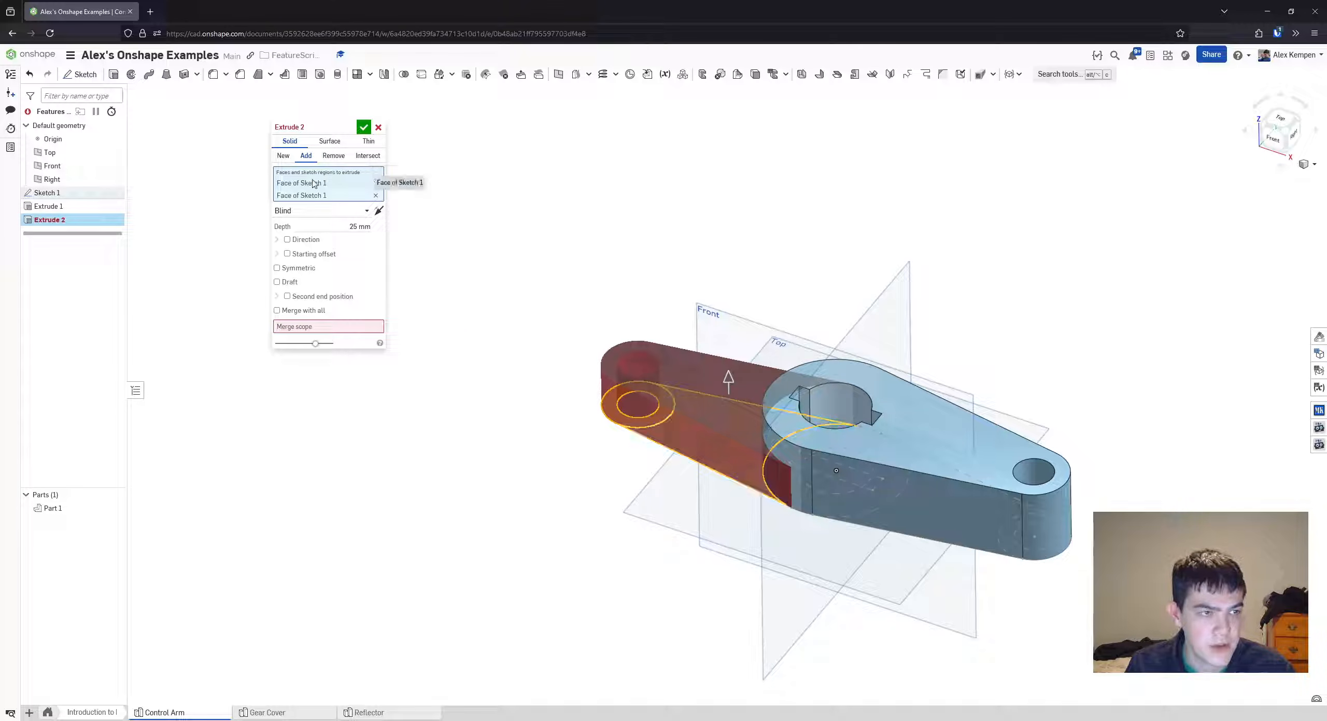
click(302, 338)
click(816, 435)
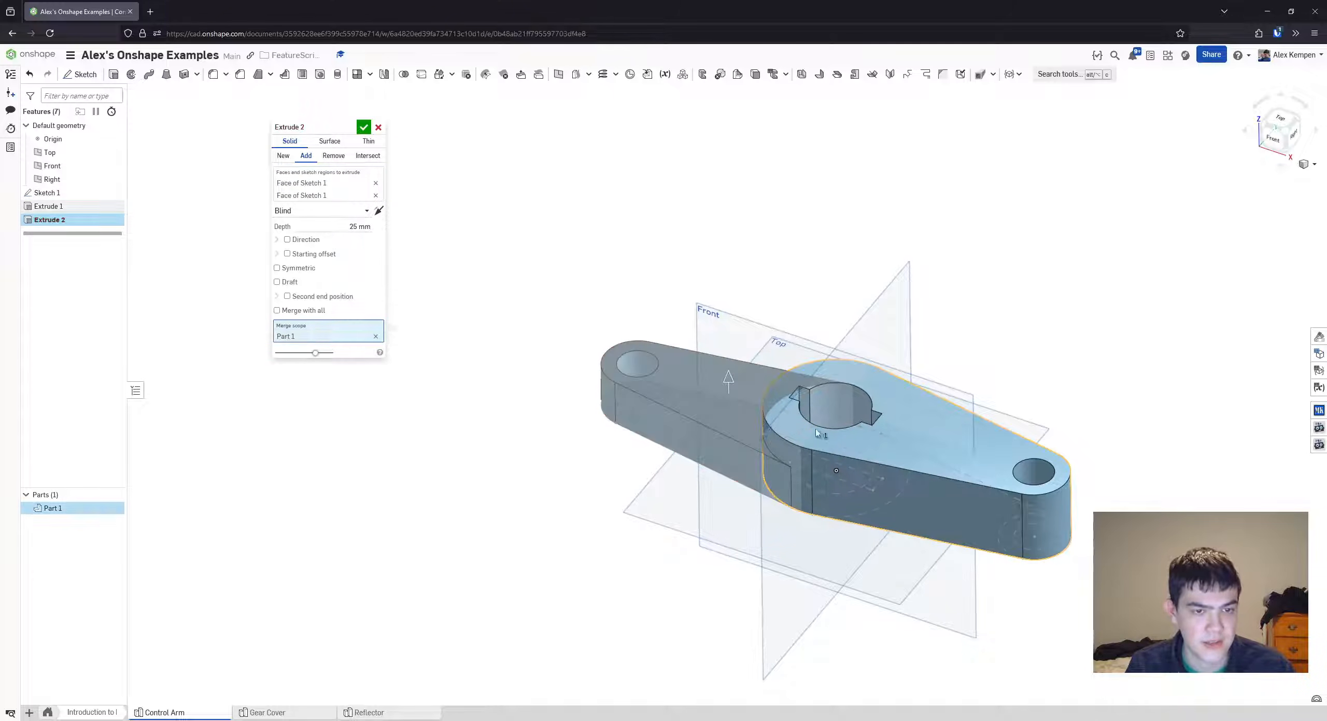
right_drag(831, 441, 770, 389)
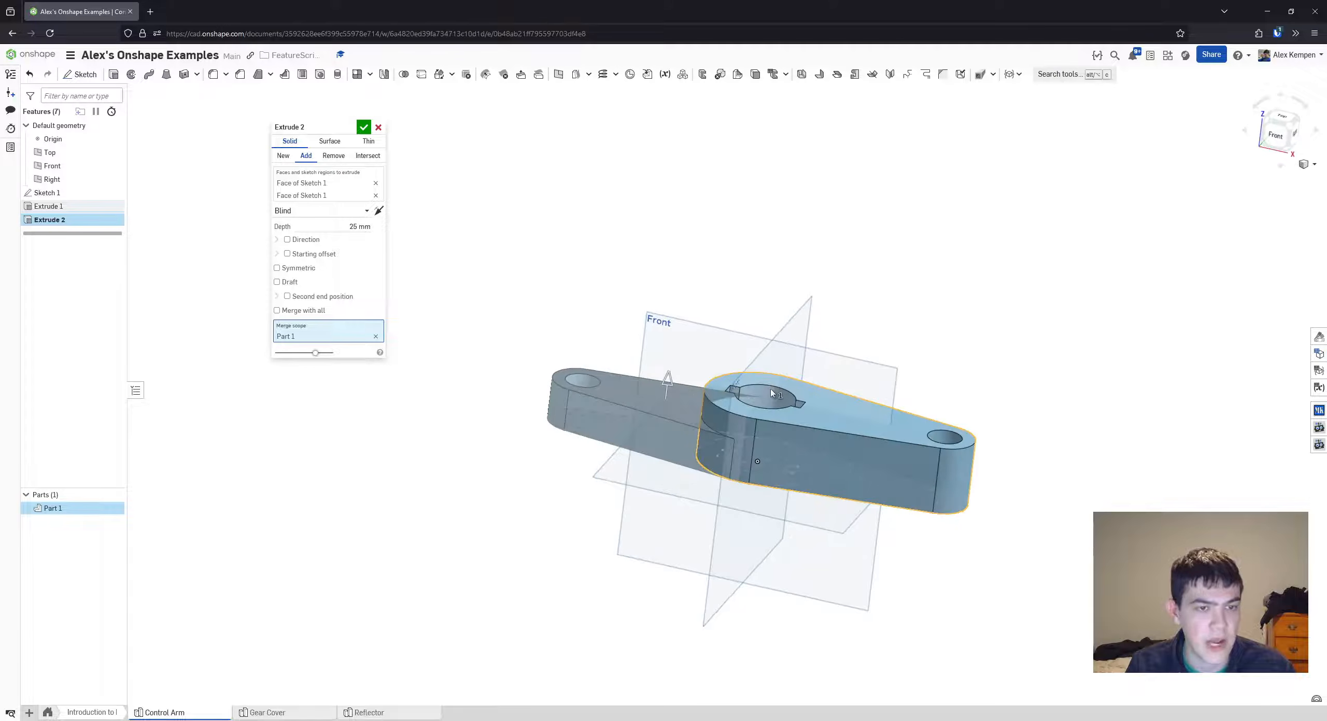
right_drag(726, 491, 733, 436)
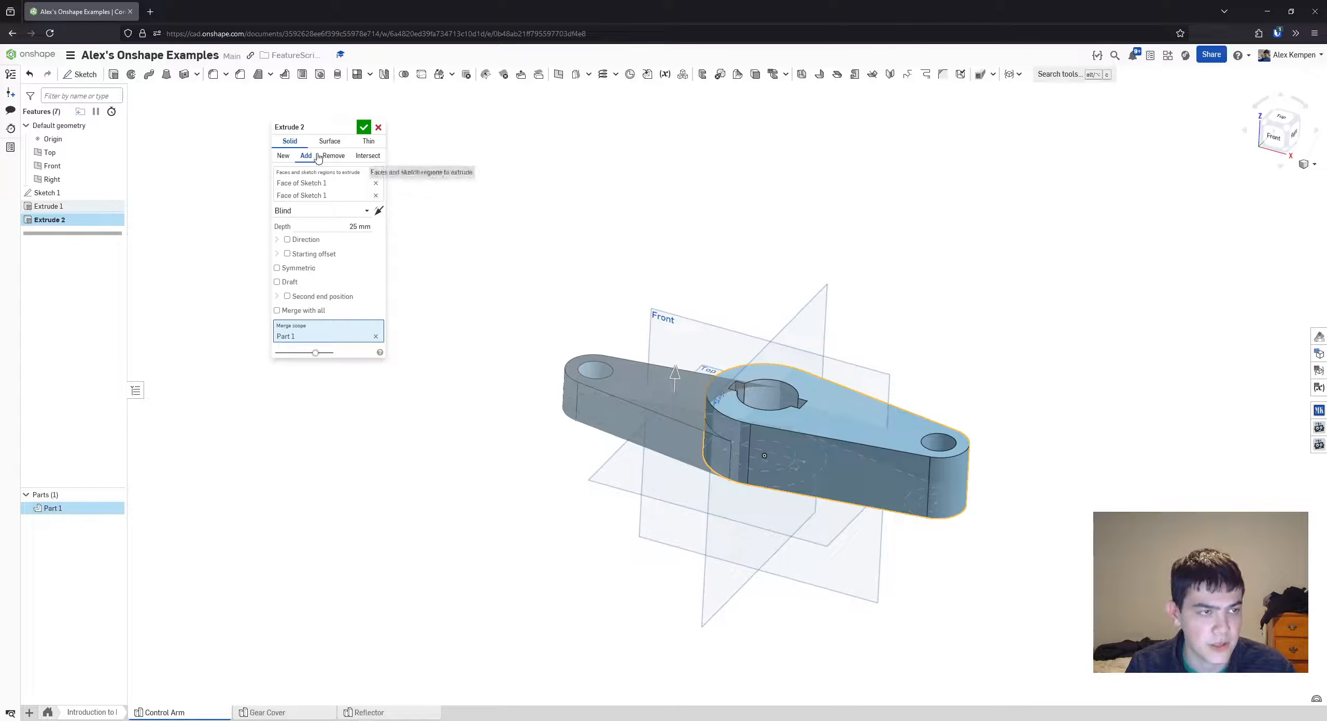
click(364, 129)
right_drag(720, 296, 730, 321)
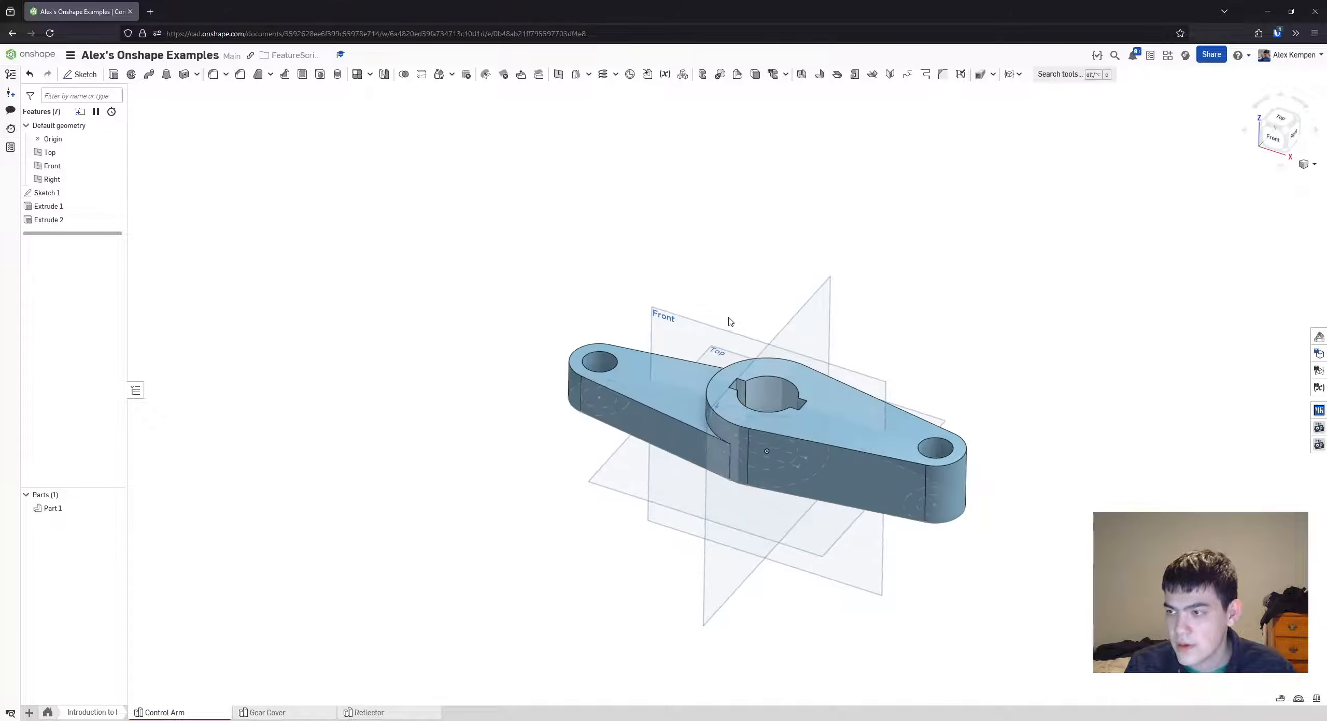
middle_drag(706, 341, 693, 342)
scroll(693, 343, down, 1)
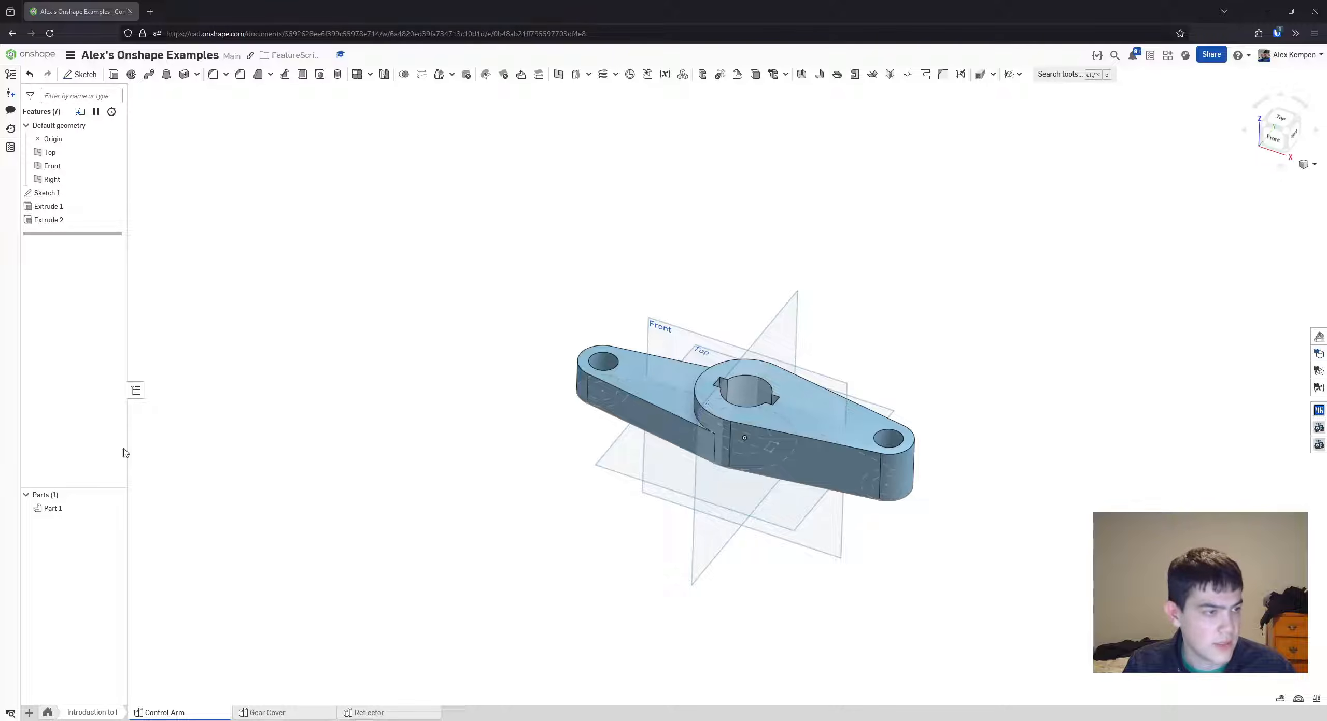
- Rename the finished part as Control Arm
right_click(63, 510)
click(111, 527)
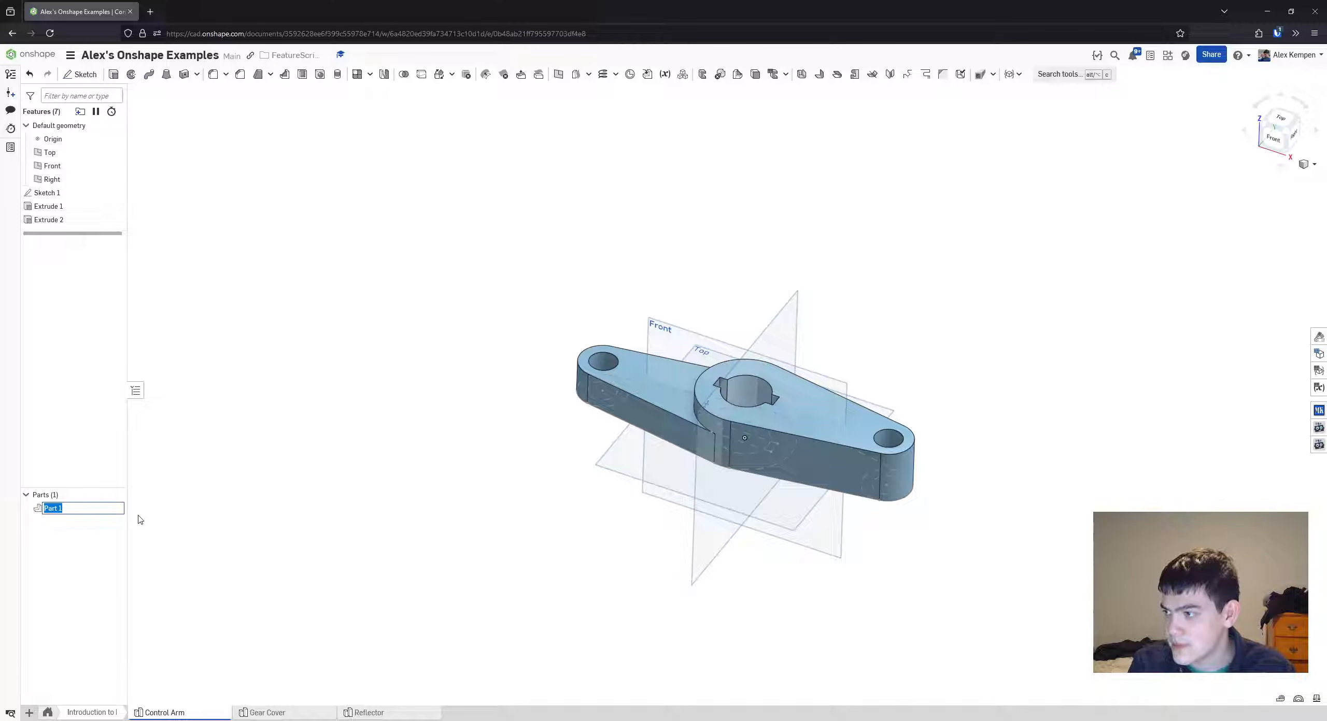
text(Control Arm)
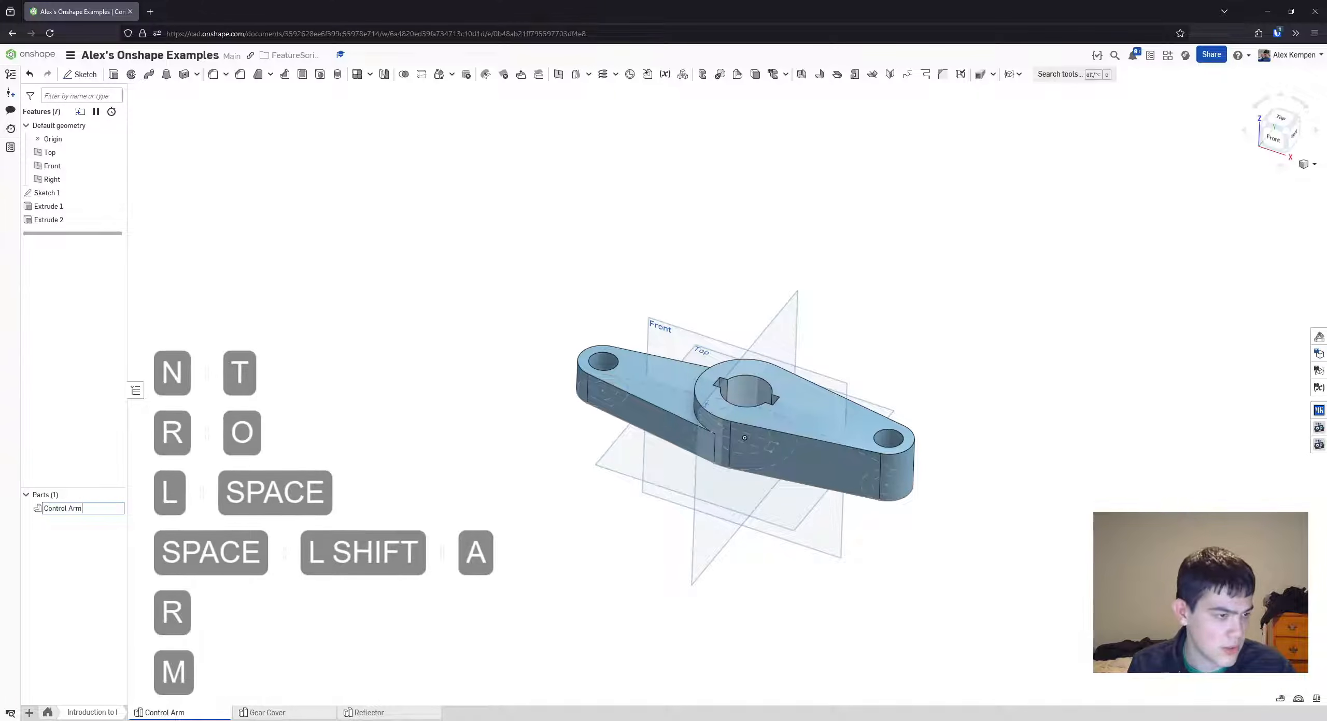
key(Return)
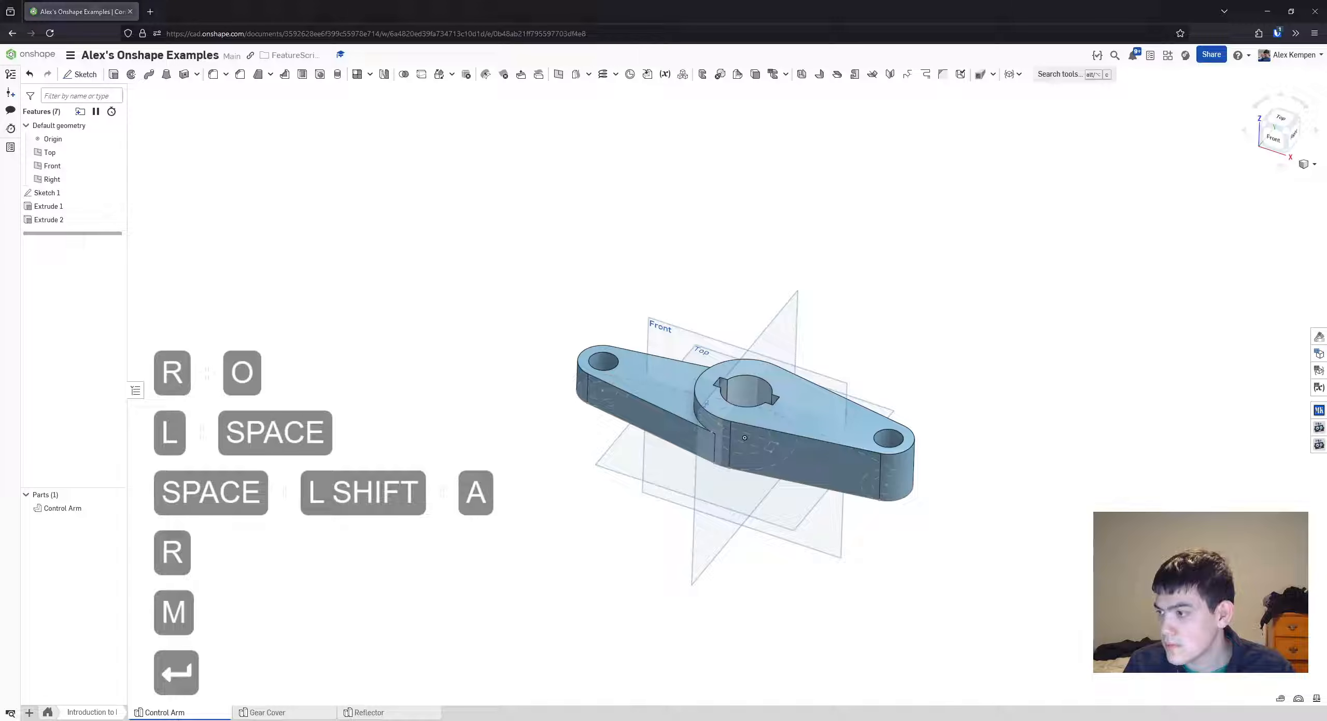
- Select the whole Control Arm, examine its mass and section properties, and clear the selection
scroll(1086, 450, down, 2)
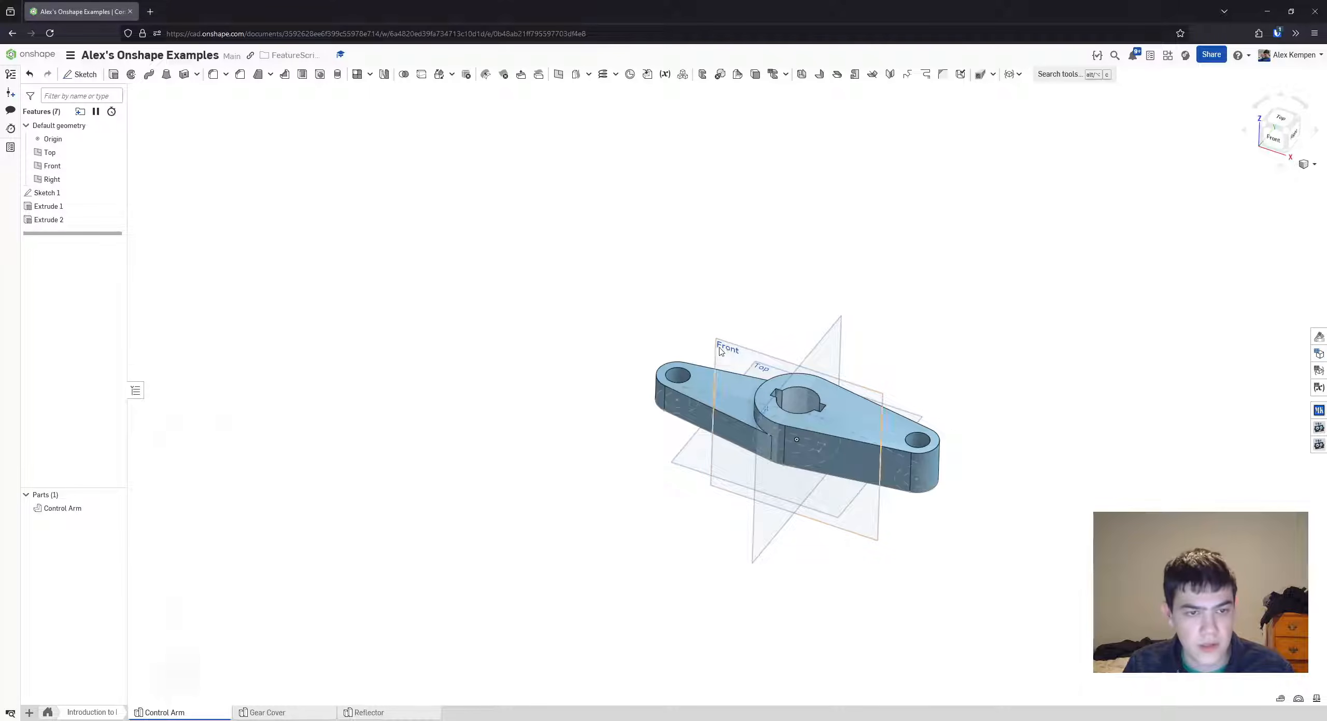
right_drag(753, 366, 696, 325)
drag(626, 290, 1011, 544)
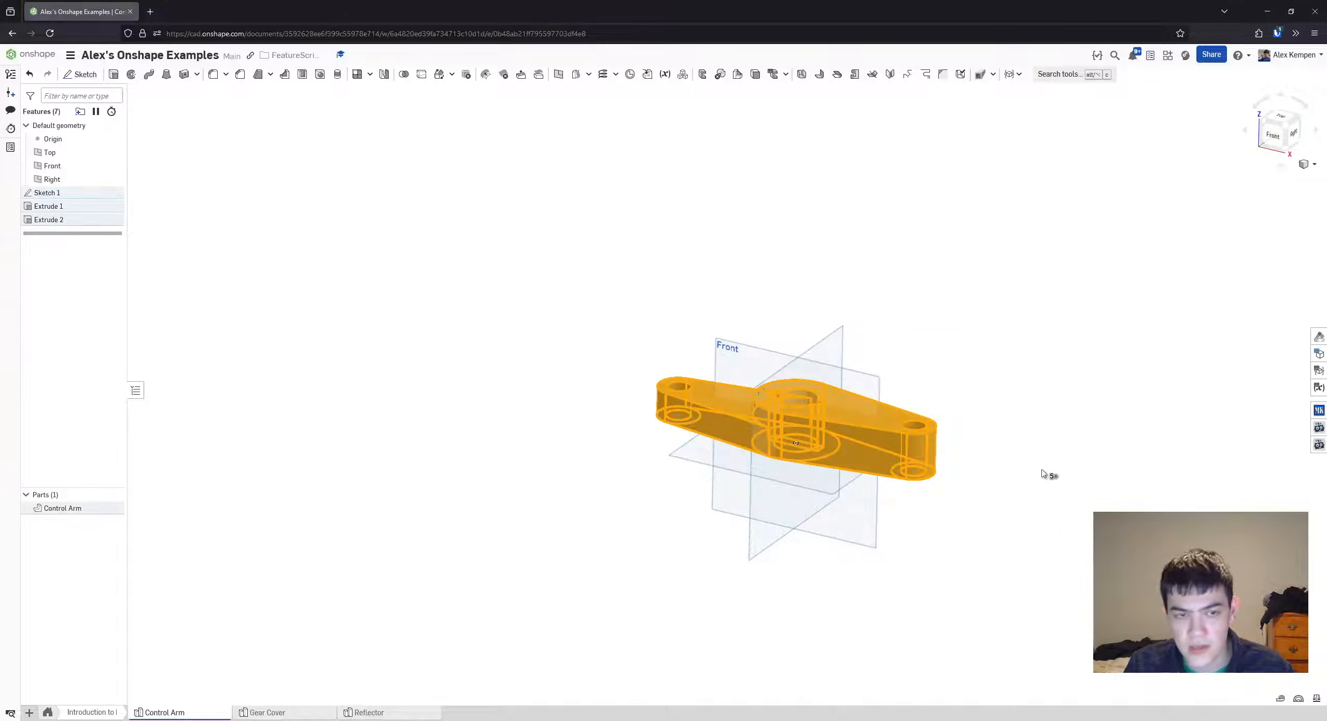
click(1315, 699)
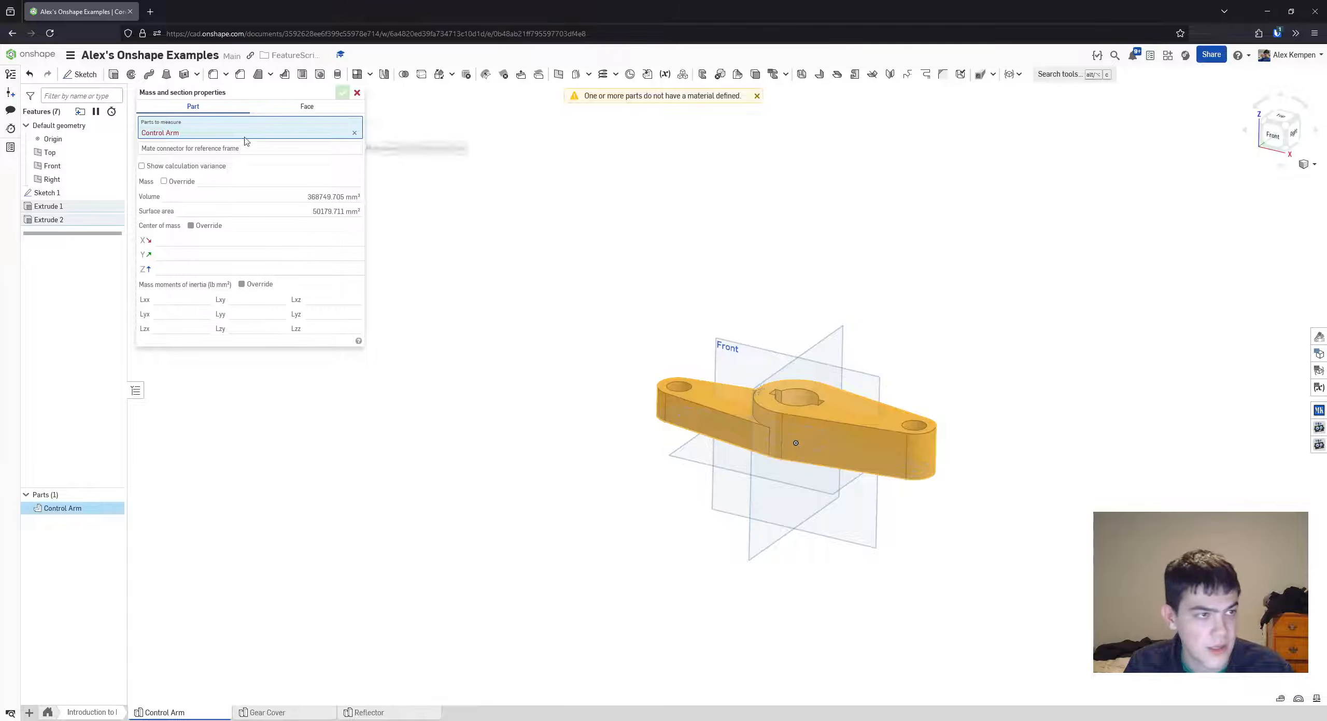
drag(244, 93, 303, 130)
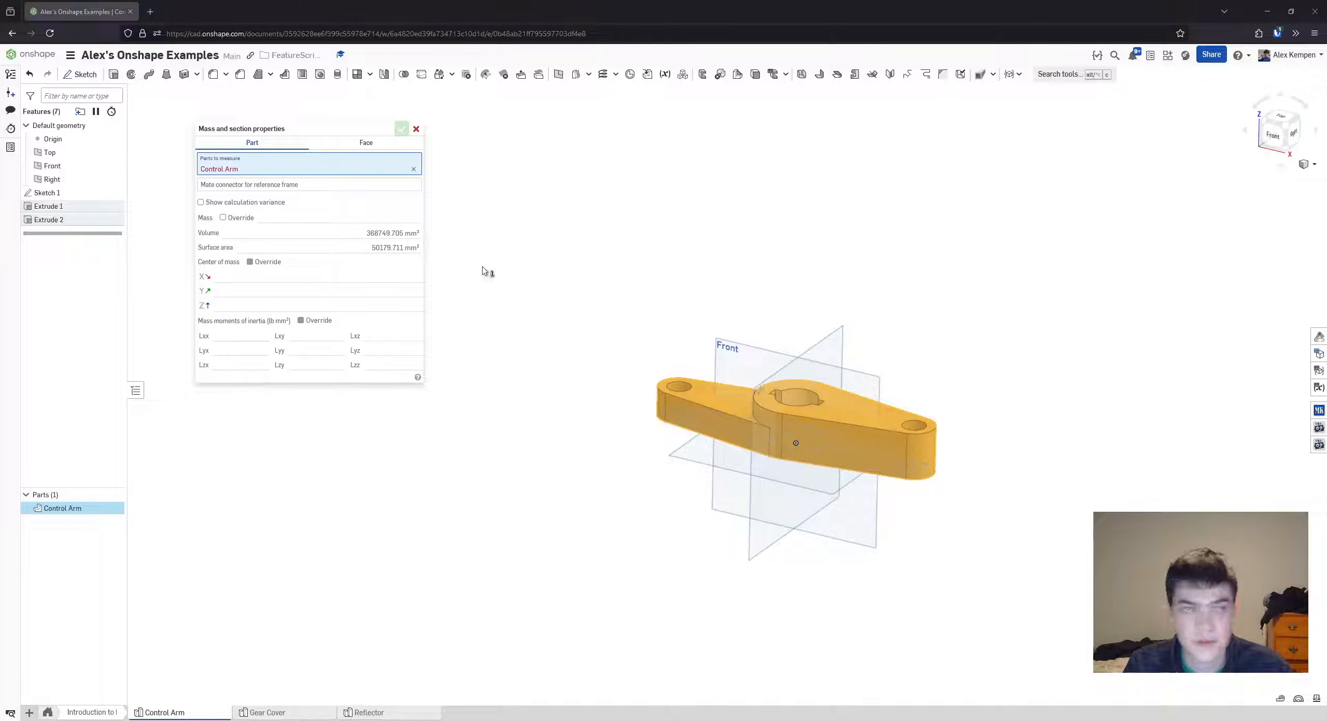
click(416, 128)
key(space)
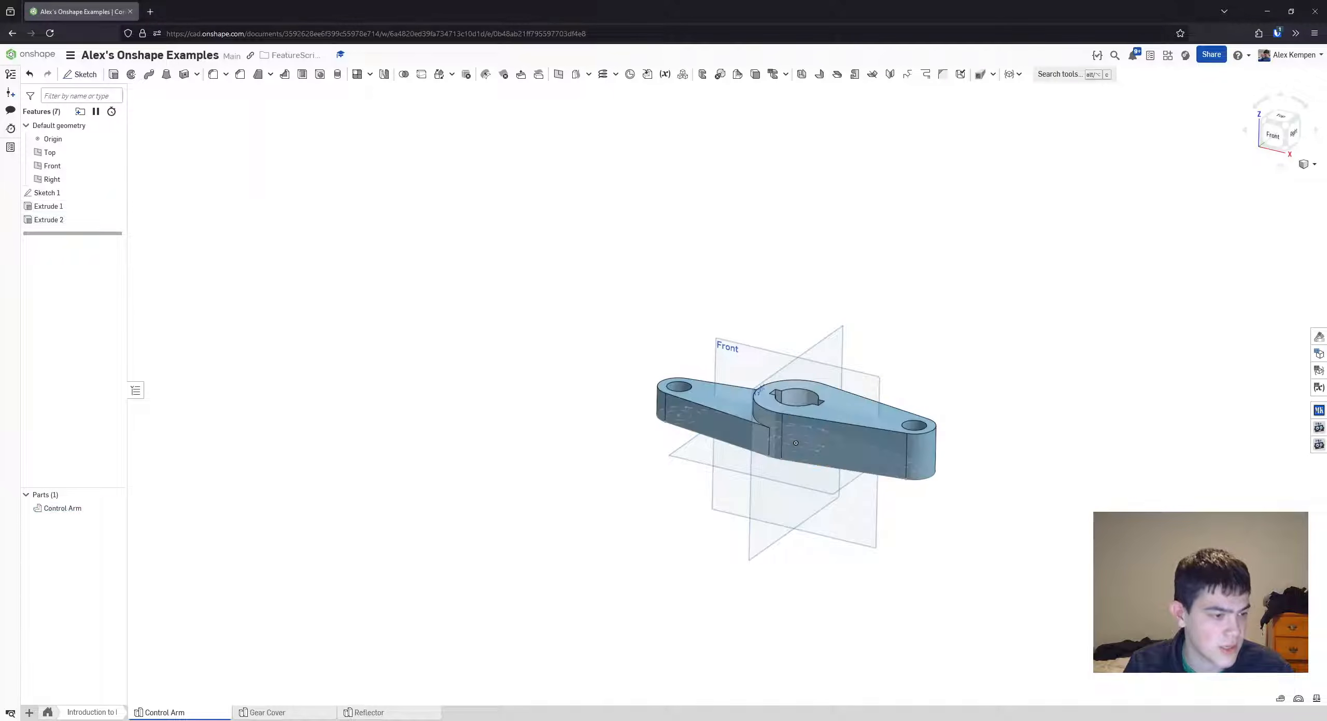
- Create a new Part Studio and rename it Reducer Coupling
click(30, 714)
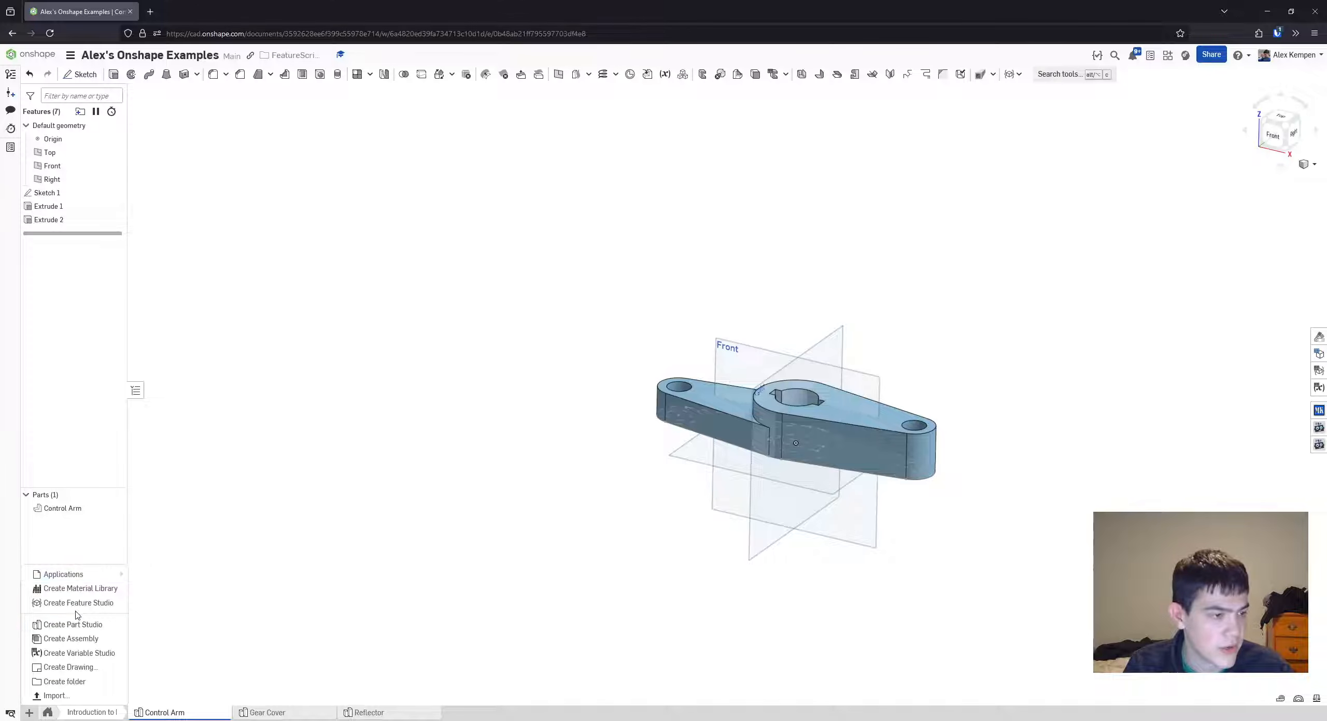
click(57, 621)
right_click(269, 714)
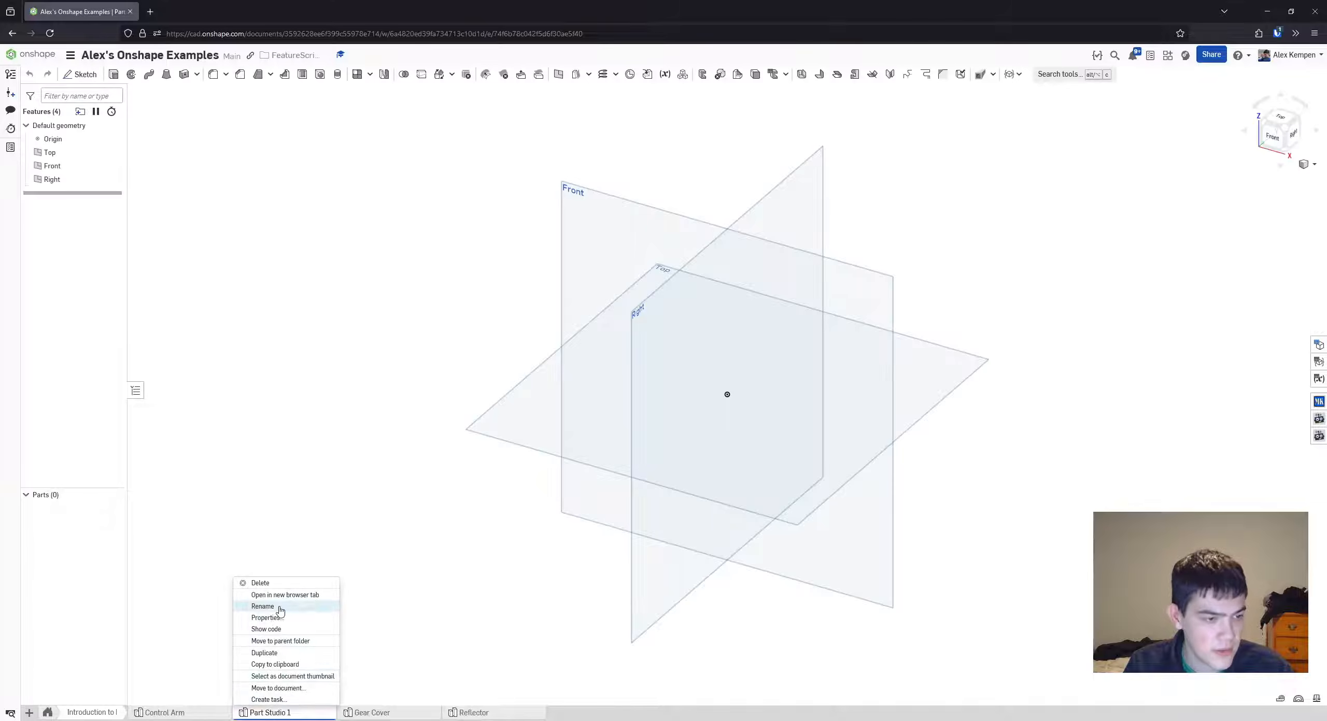
click(279, 610)
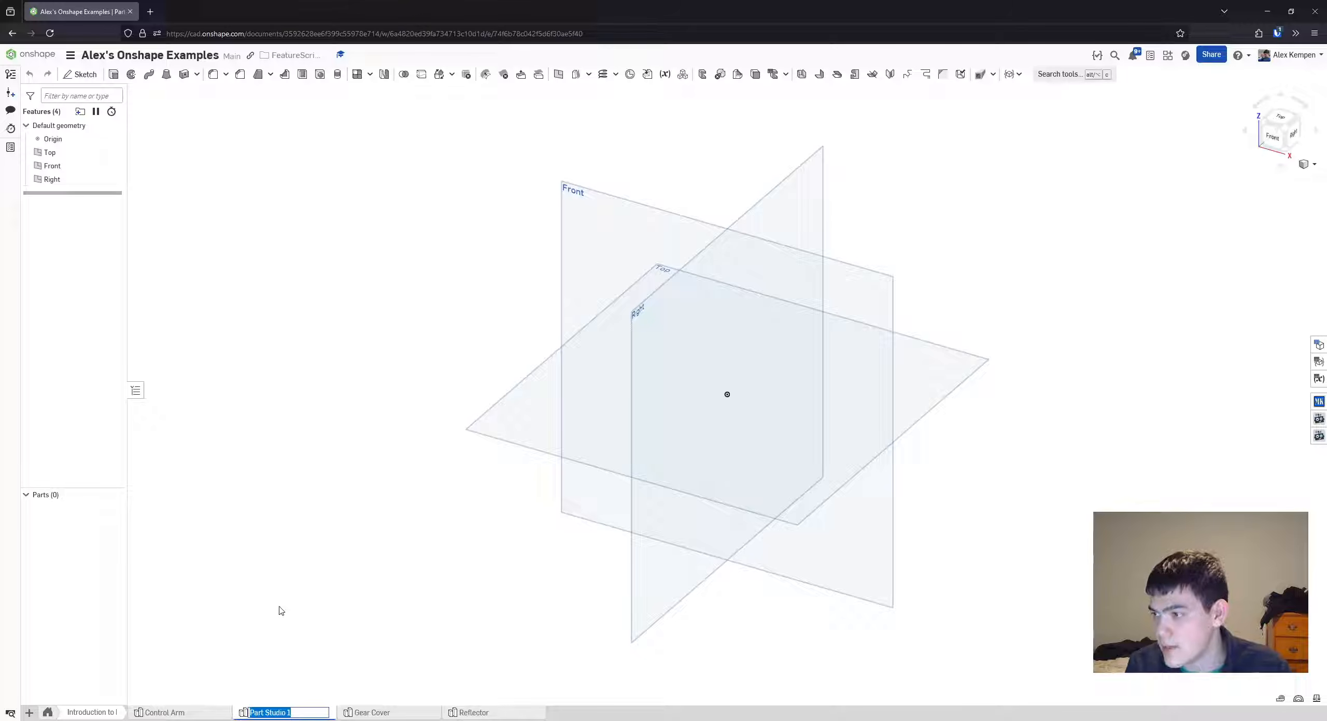
text(Reducer Cou)
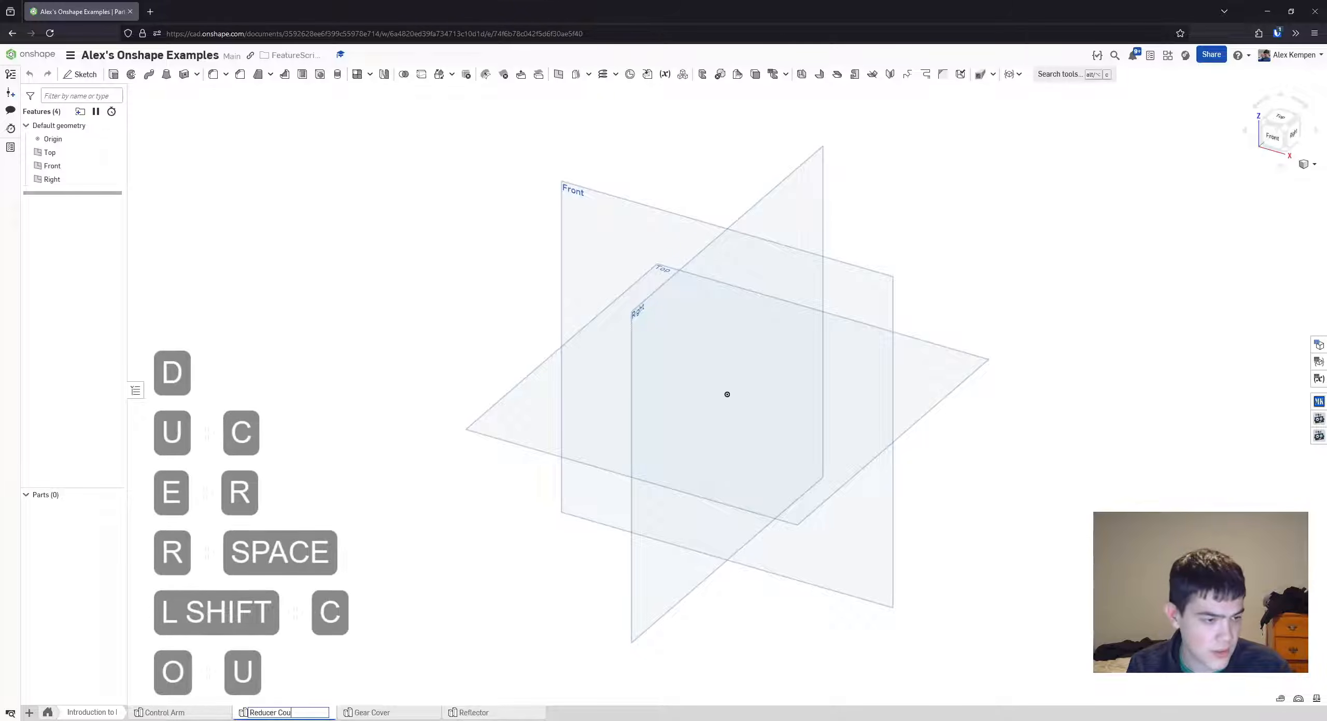
text(pling)
key(Return)
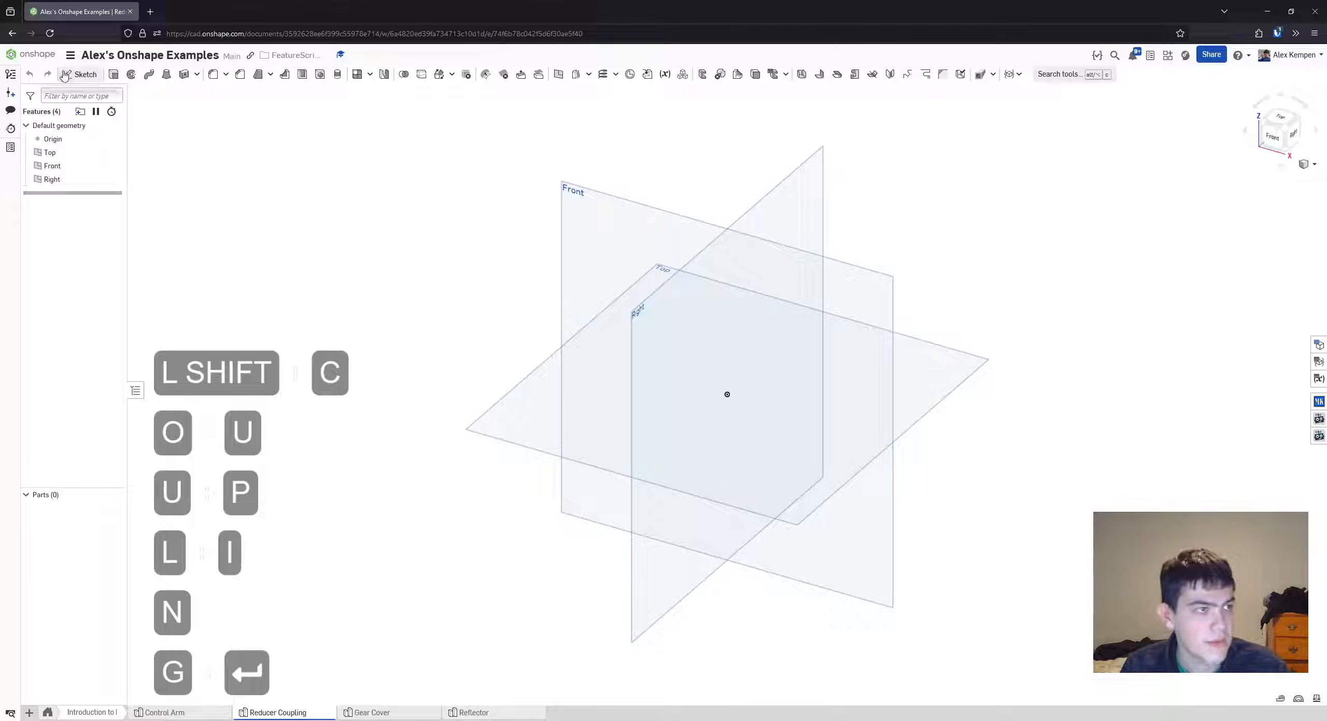
- Check the workspace units, especially the default length unit, and close the settings
click(70, 55)
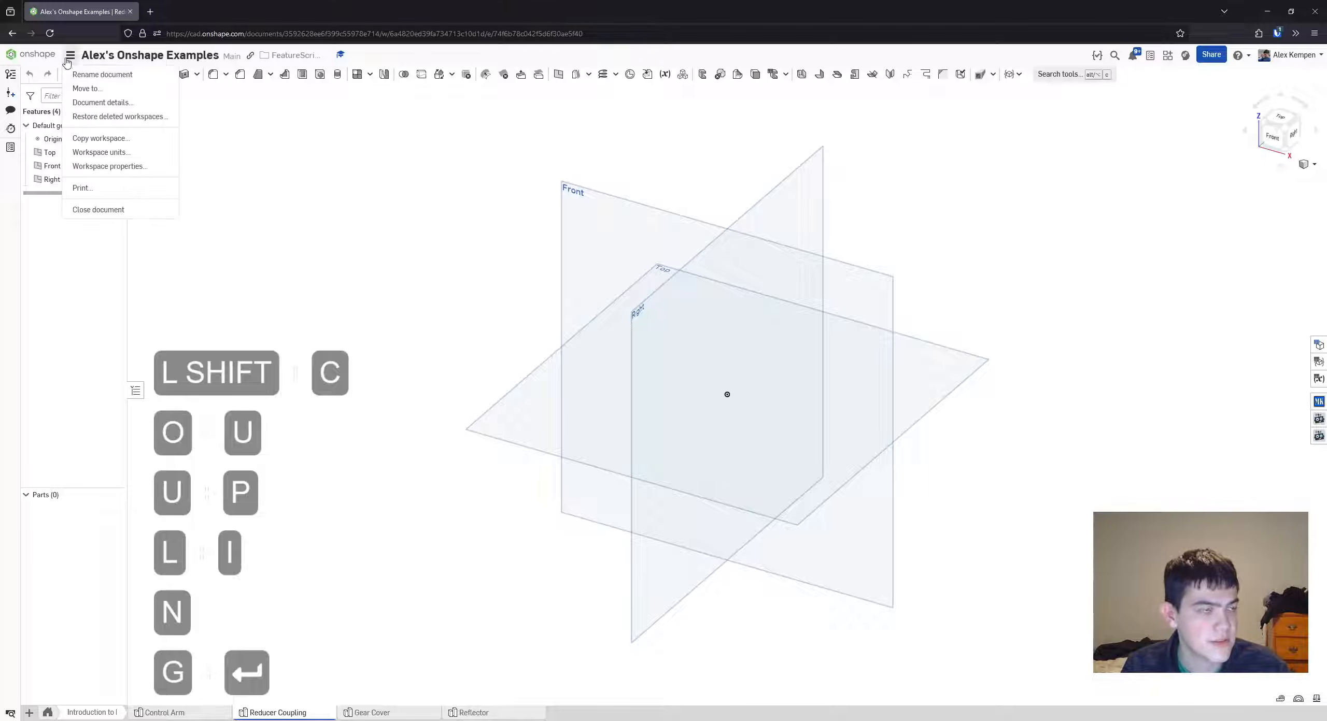
click(139, 153)
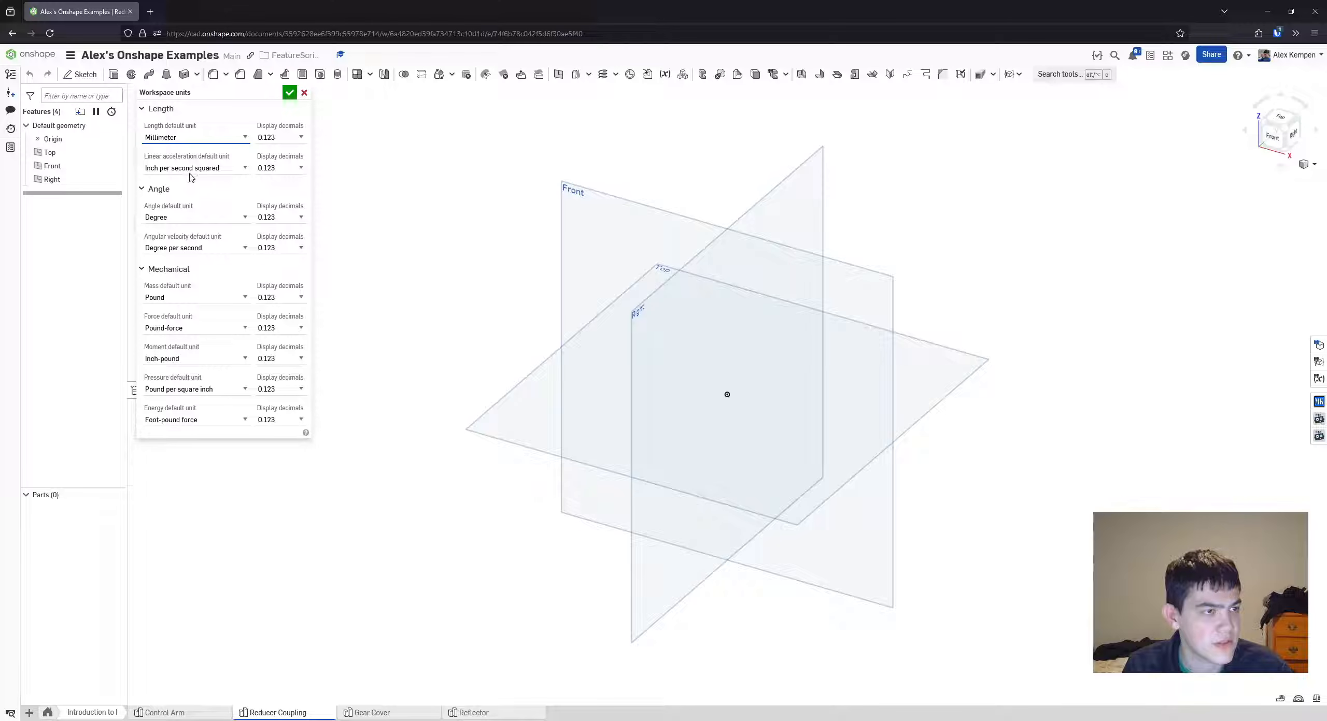
click(289, 93)
right_drag(435, 278, 450, 264)
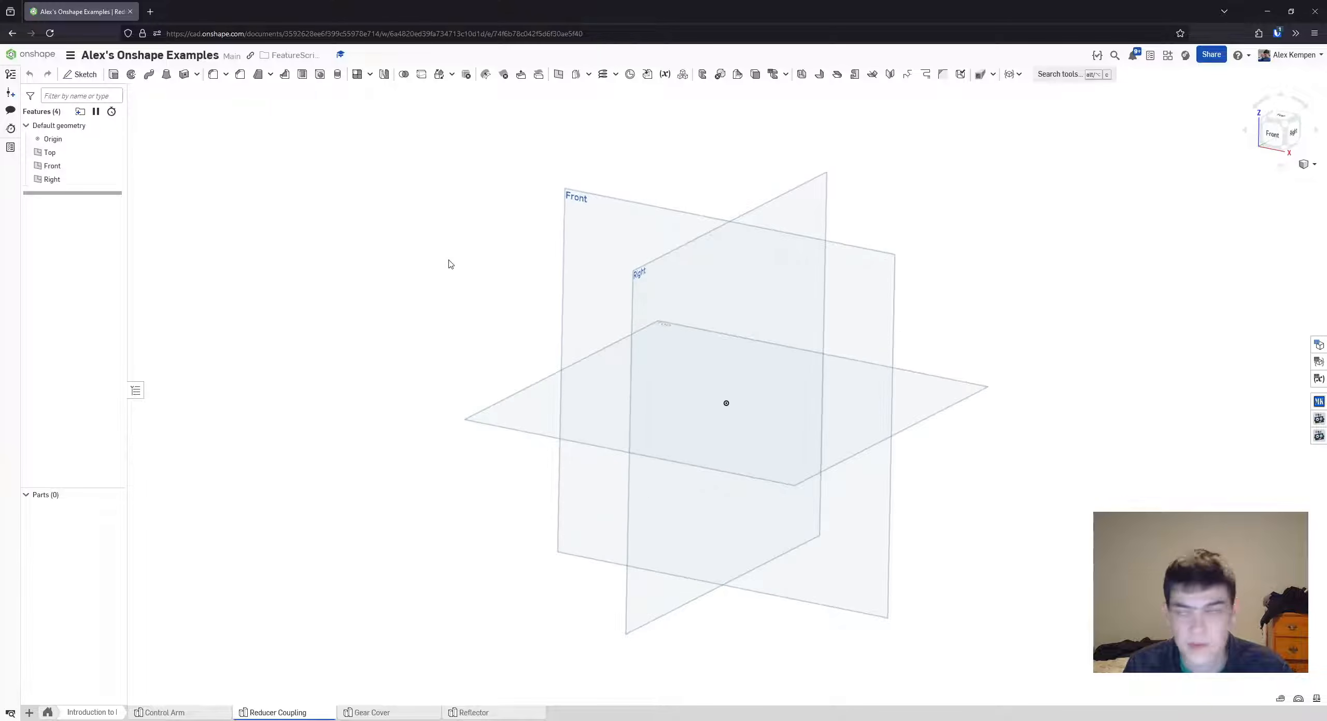
scroll(450, 281, down, 2)
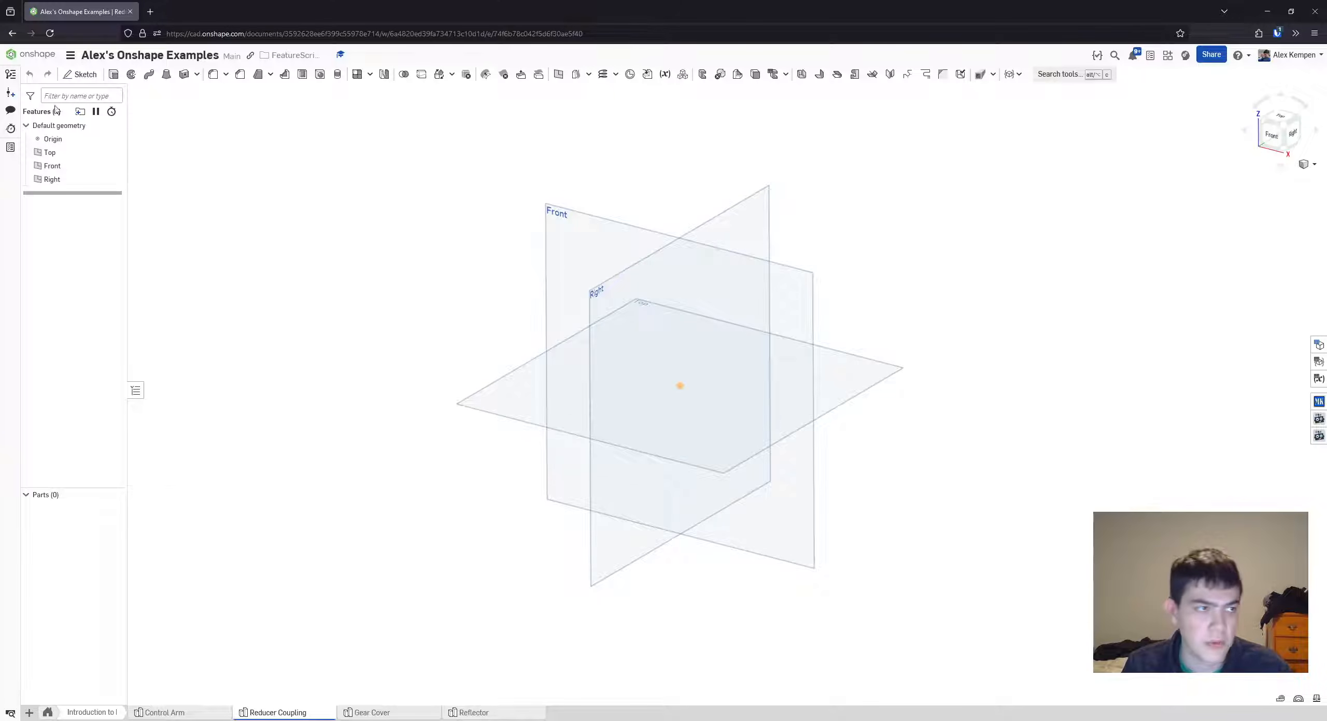
click(70, 54)
click(283, 312)
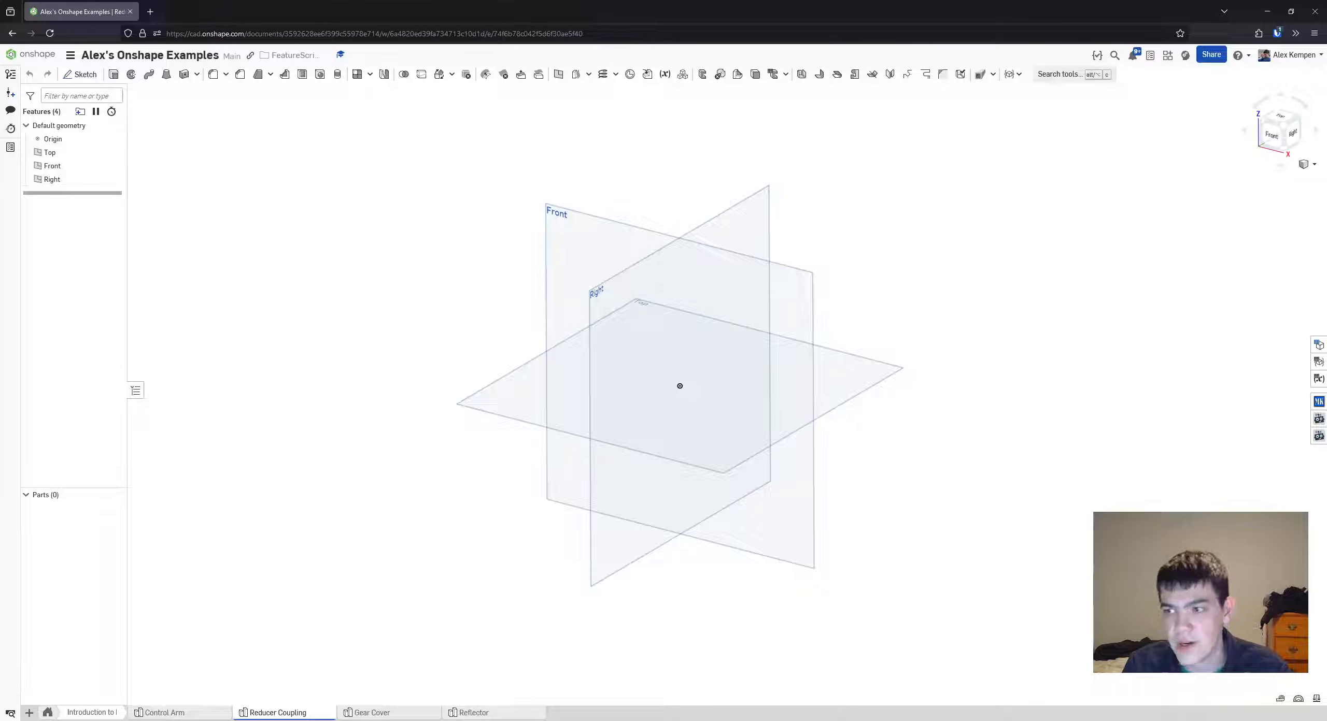
right_drag(496, 283, 392, 251)
right_drag(472, 326, 466, 322)
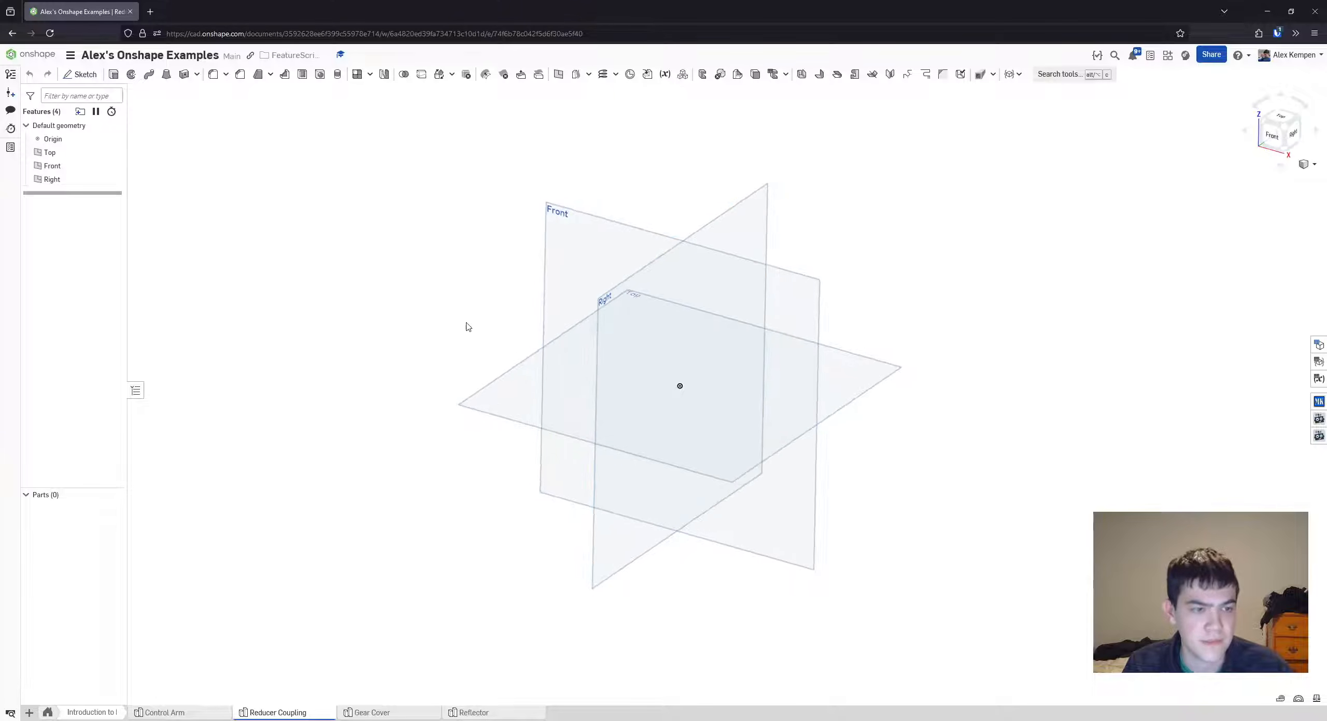
middle_drag(422, 319, 433, 326)
scroll(430, 319, down, 2)
right_drag(434, 316, 433, 305)
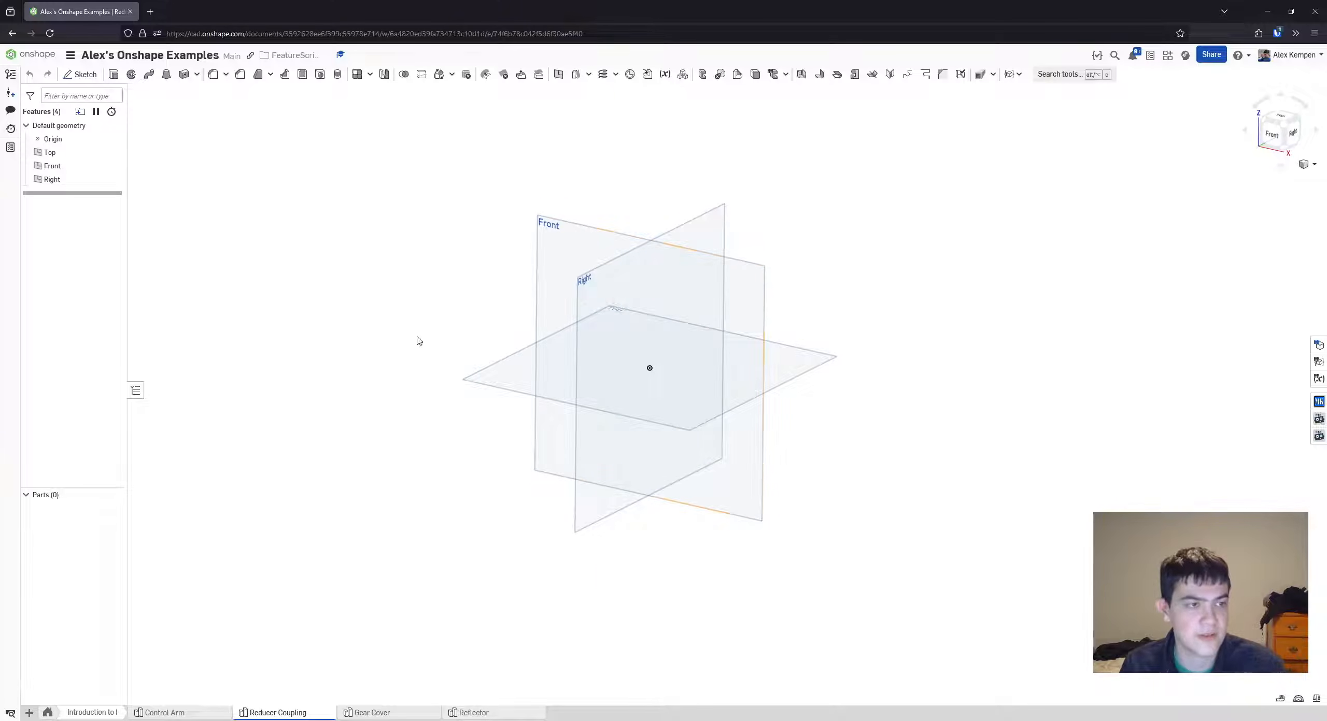
right_drag(548, 315, 503, 278)
middle_drag(503, 278, 584, 290)
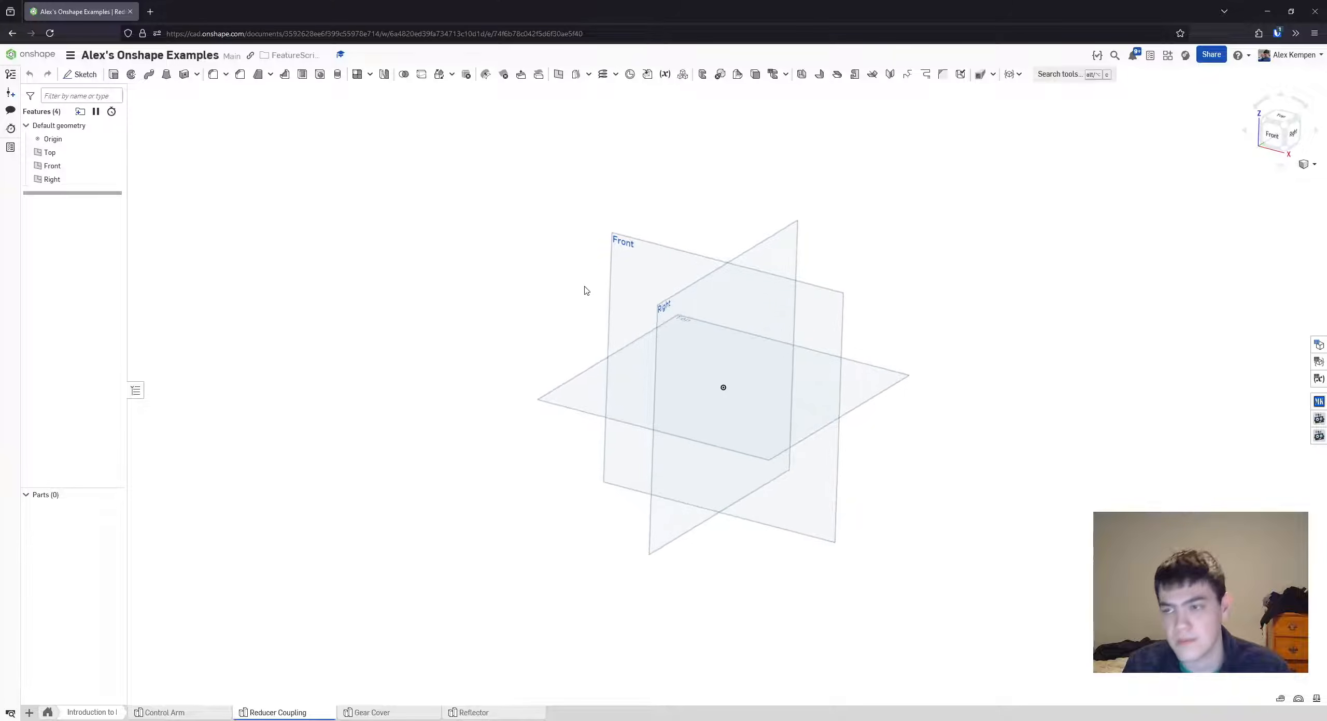
right_drag(583, 291, 485, 309)
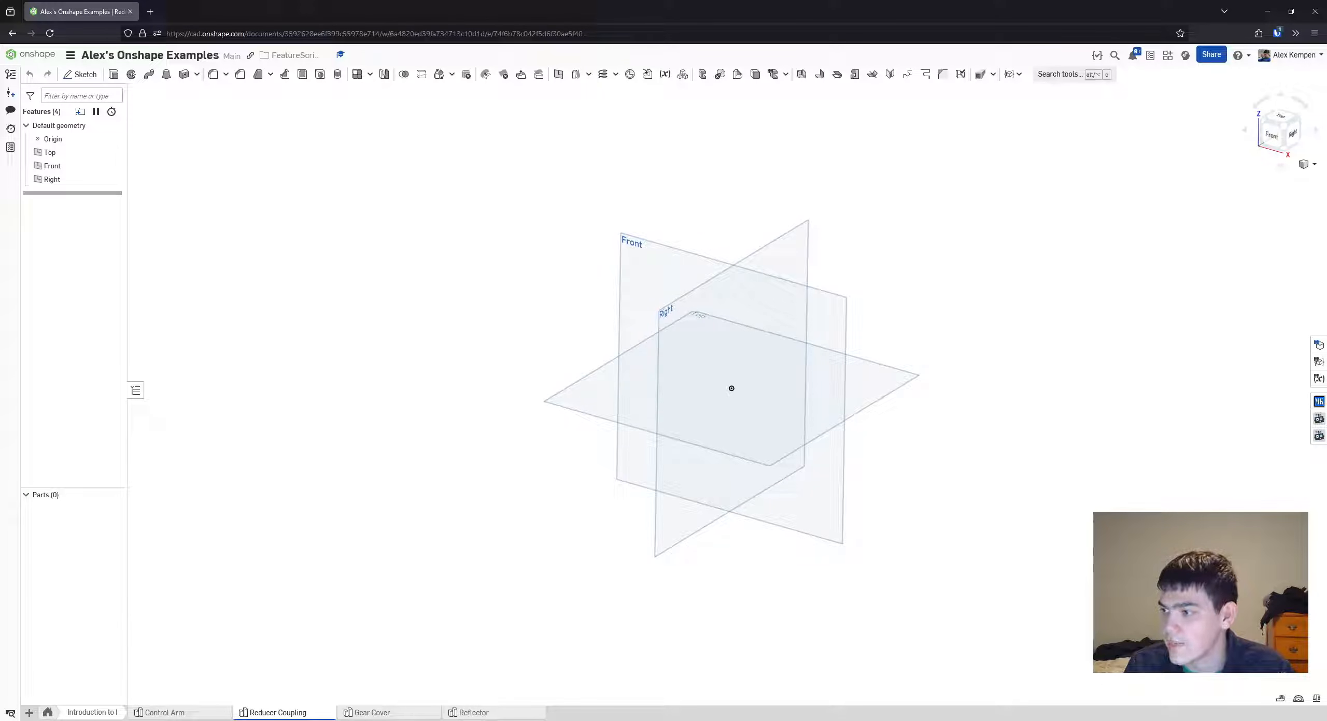
right_drag(452, 512, 492, 430)
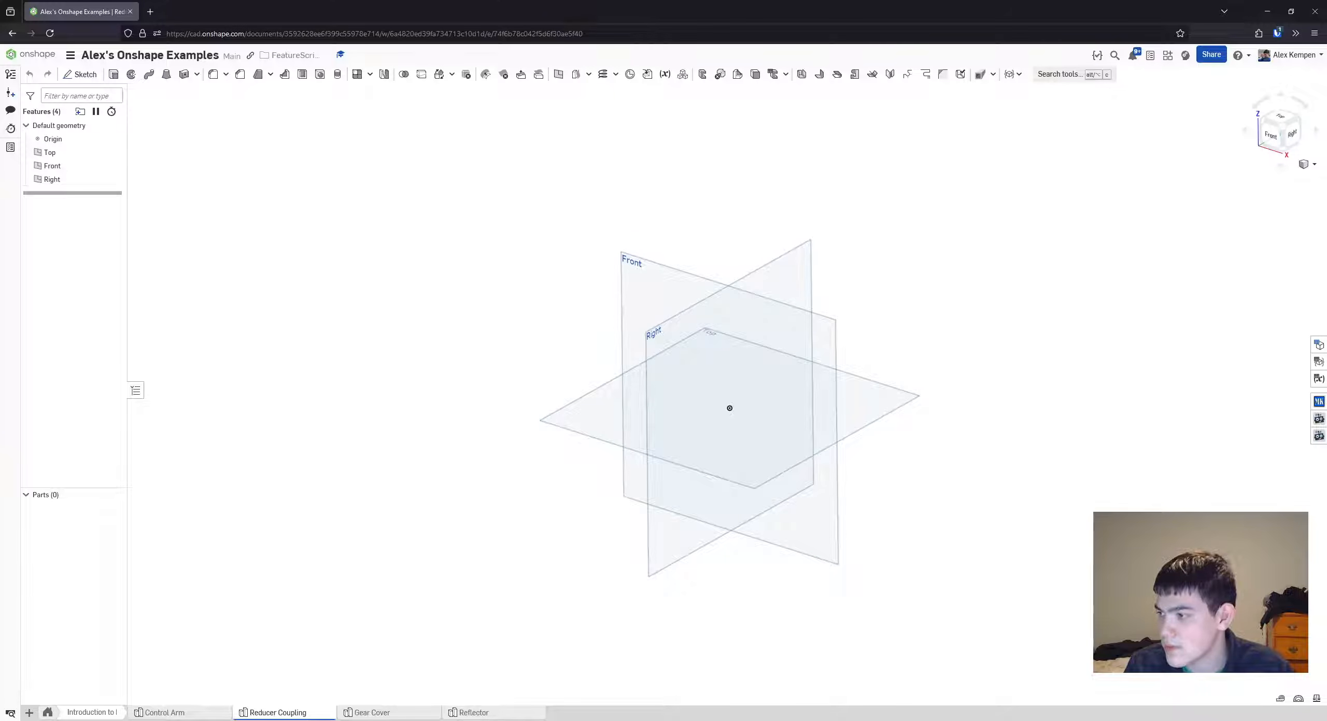
right_drag(495, 346, 497, 342)
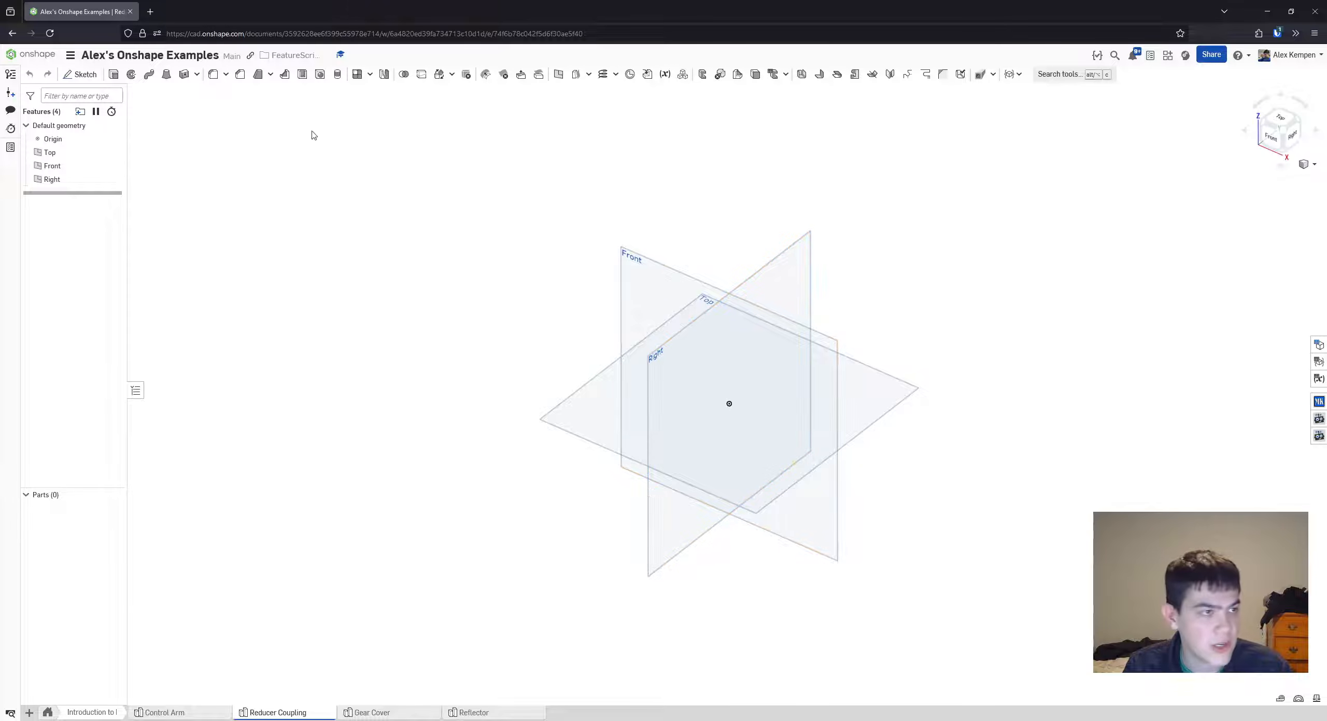
- Start a sketch on the Right plane and view it straight on
click(86, 78)
mouse_move(796, 275)
right_down()
mouse_move(807, 247)
mouse_move(792, 260)
right_up()
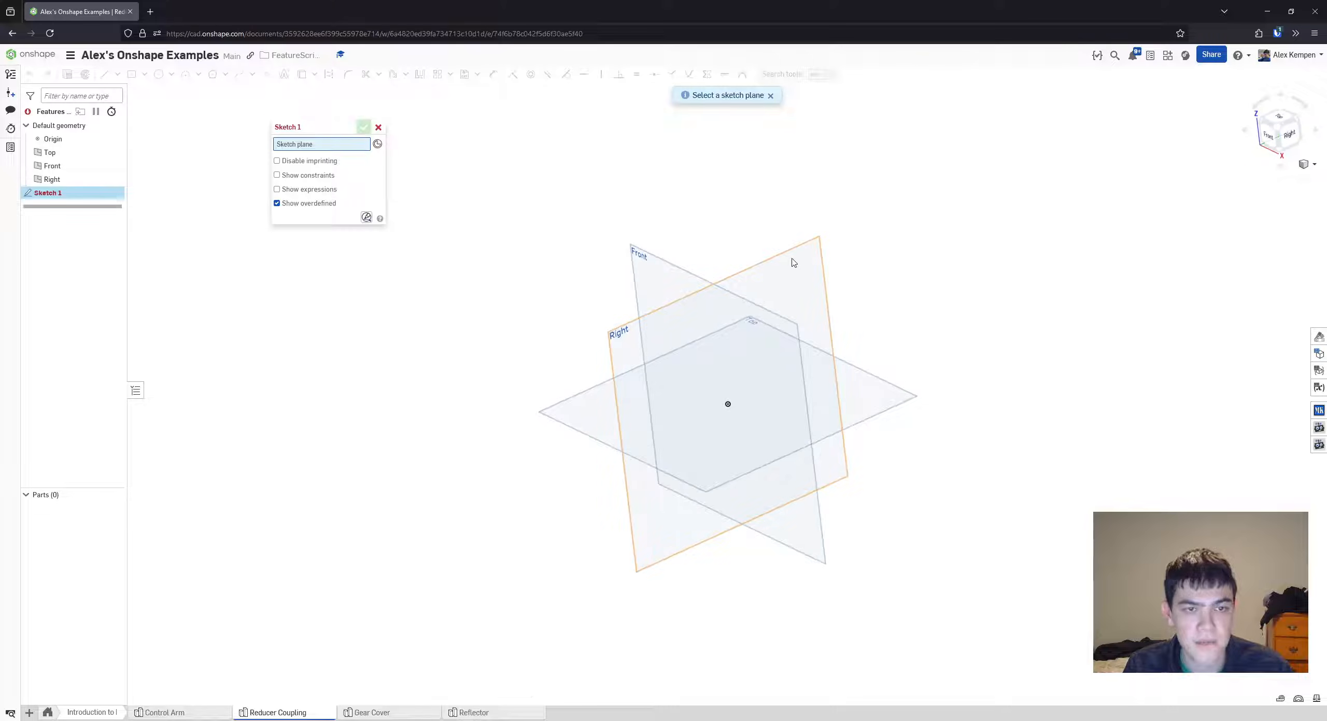
click(793, 263)
right_drag(980, 271, 1097, 220)
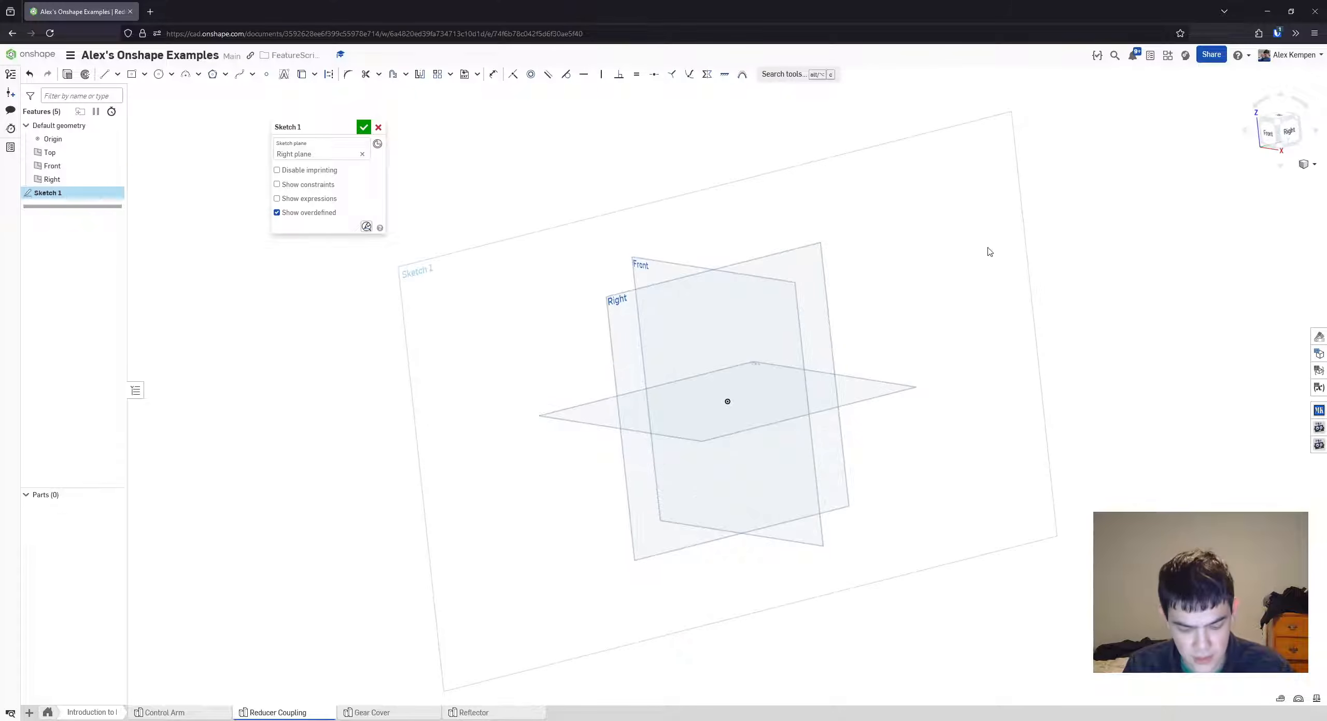
key(n)
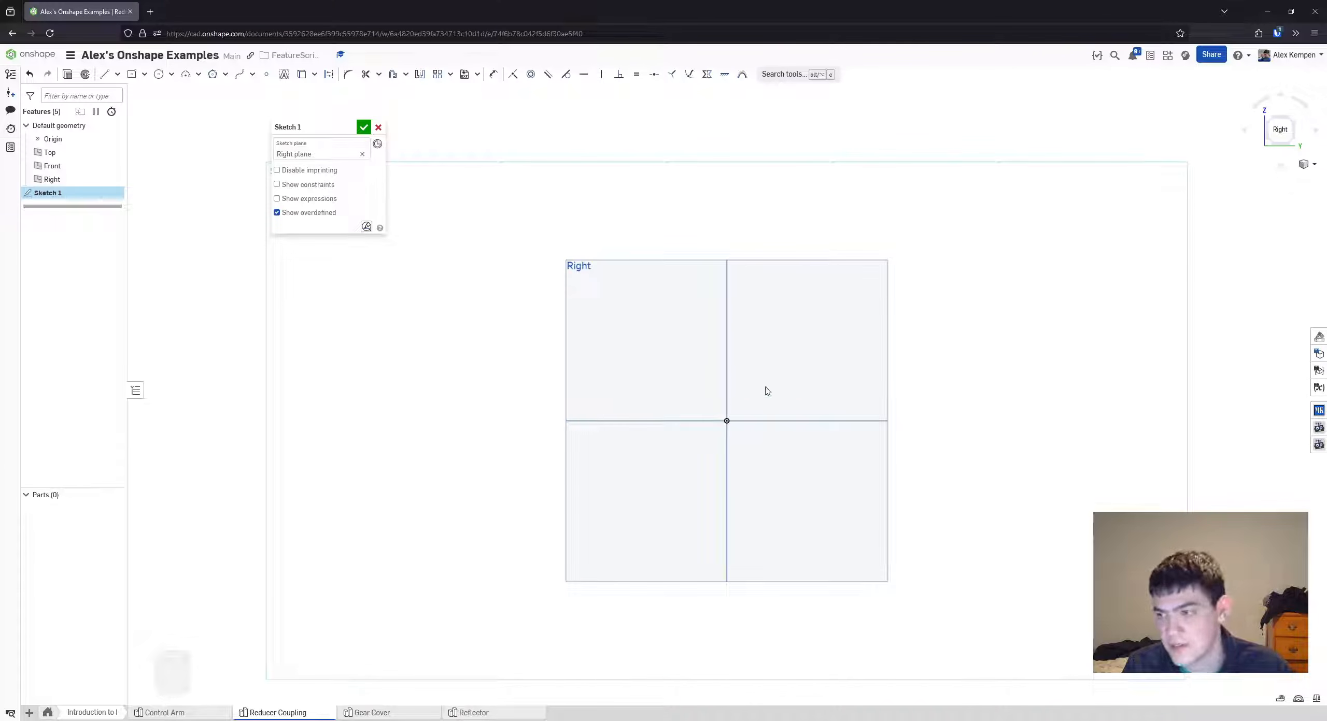
- Sketch two concentric circles centred on the origin, about 1.13 in and 6.43 in in diameter
key(c)
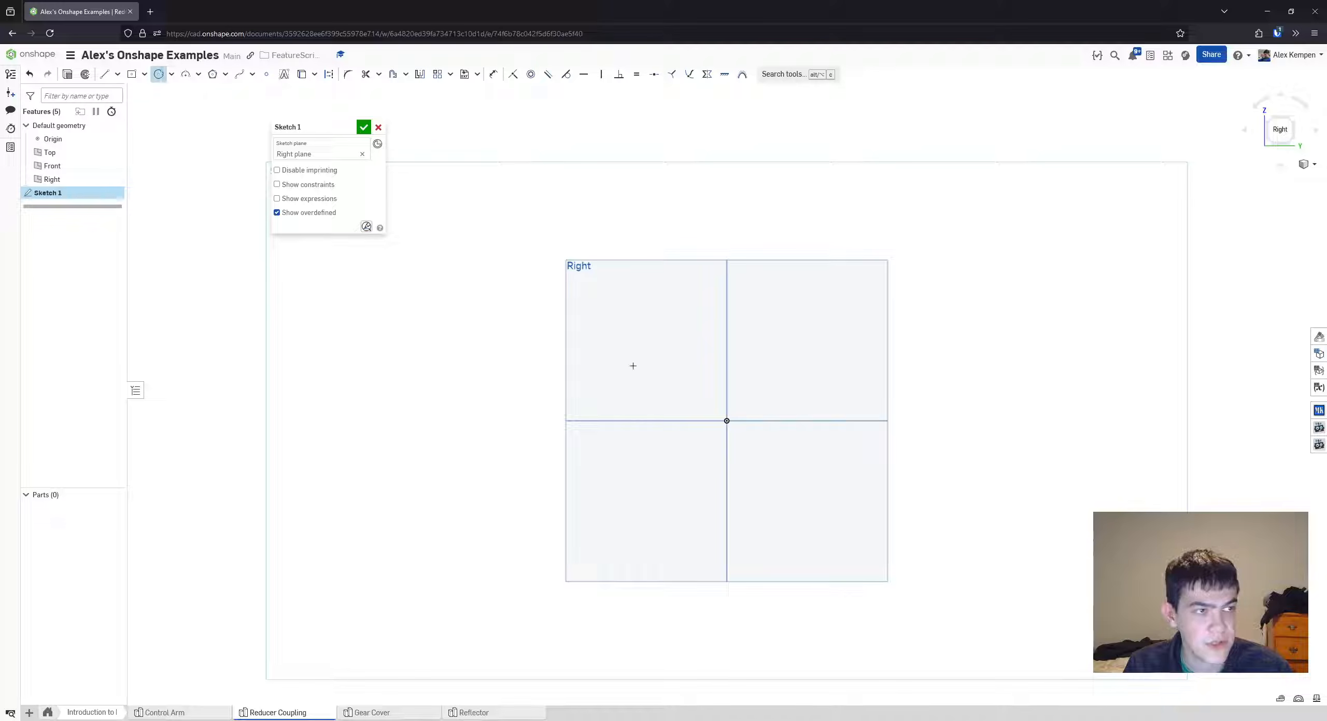
click(727, 421)
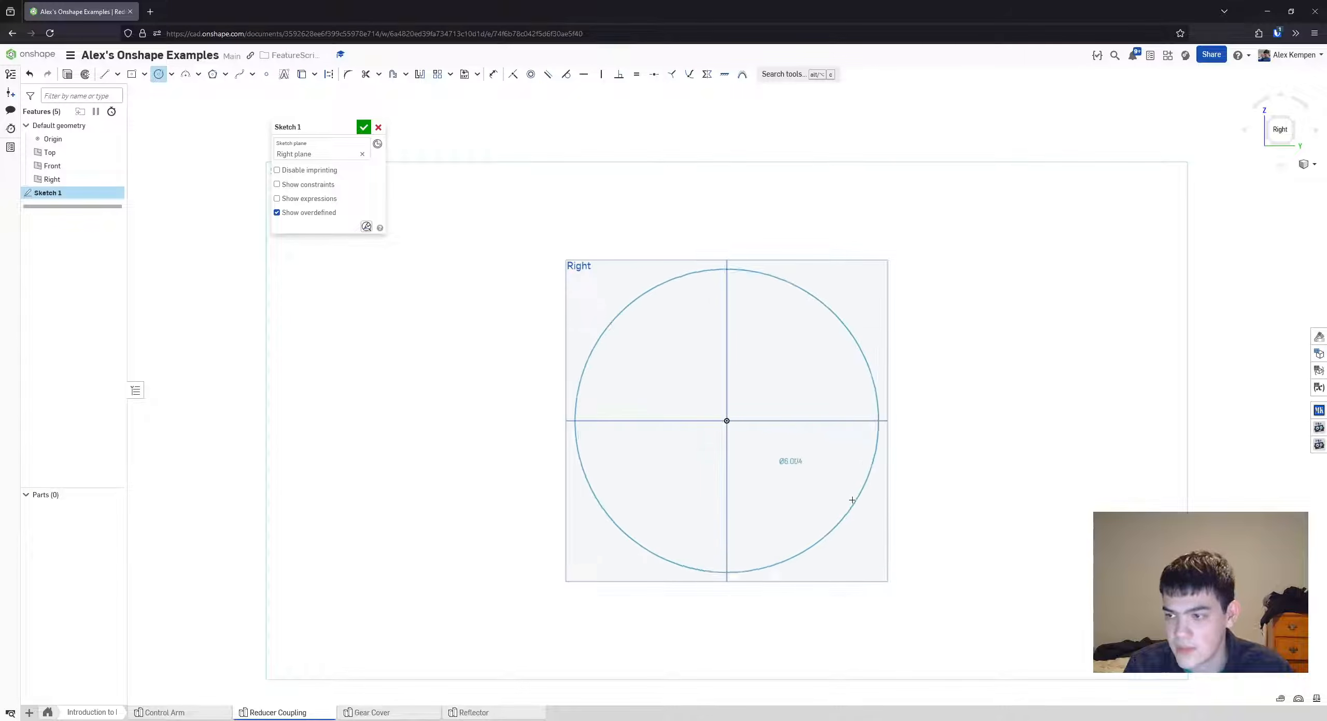
click(757, 423)
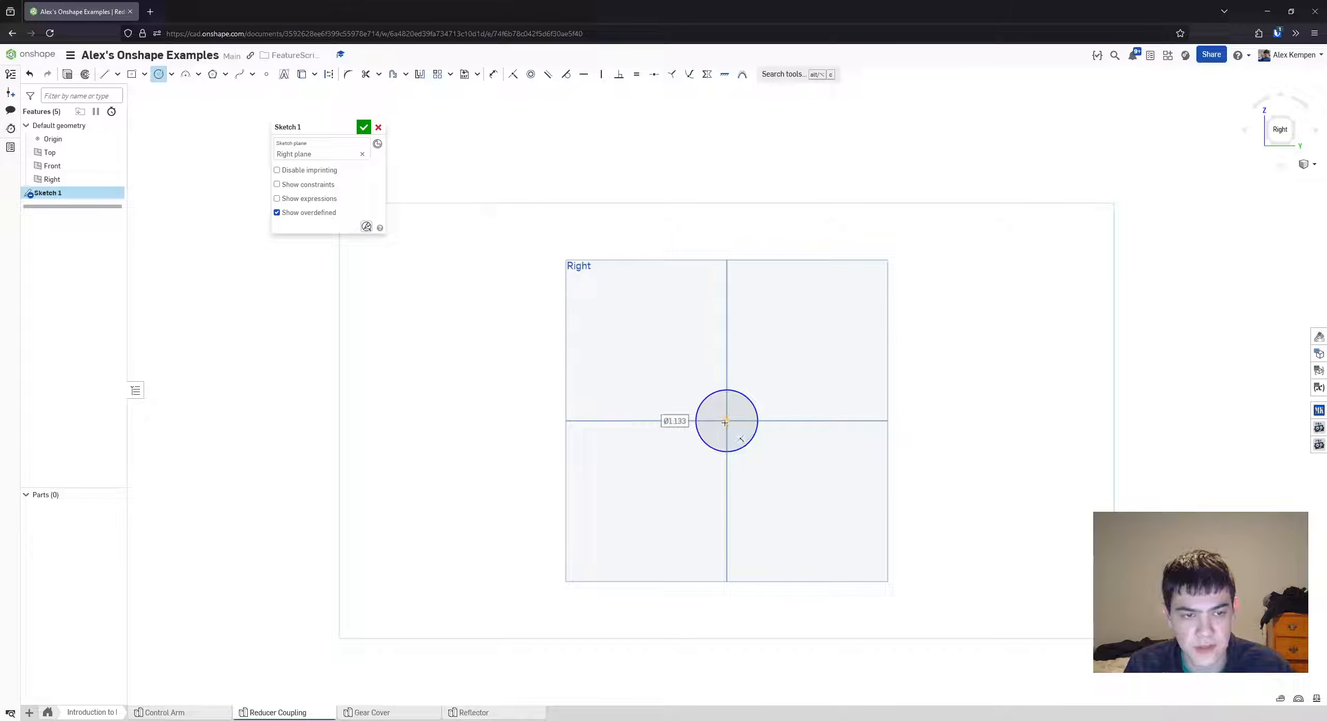
click(727, 421)
click(883, 521)
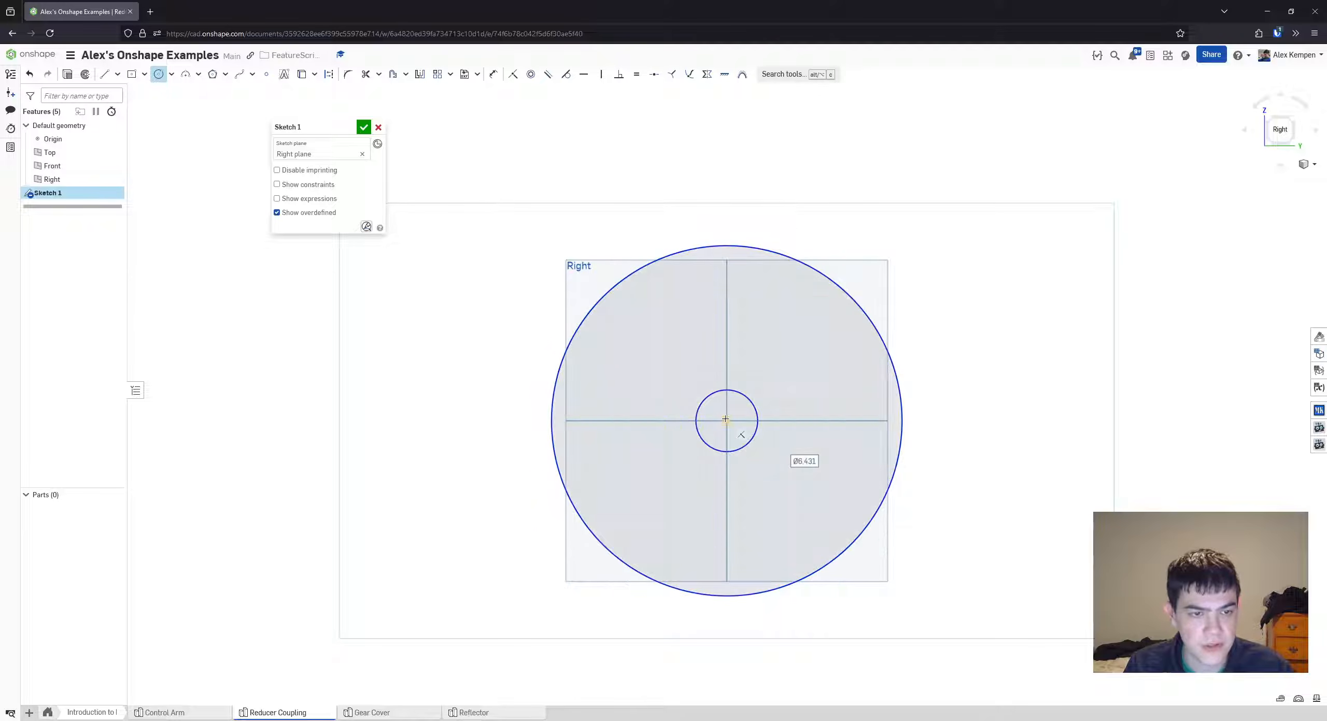
click(726, 420)
key(q)
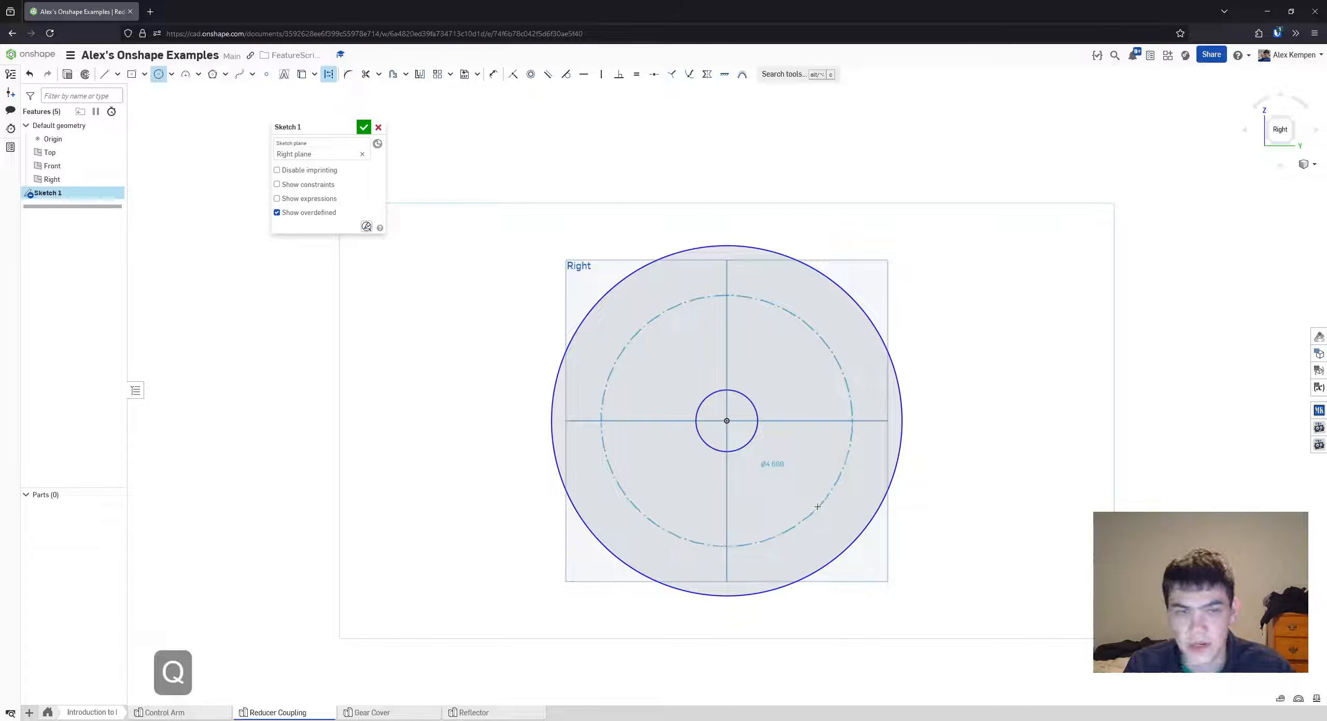
key(Escape)
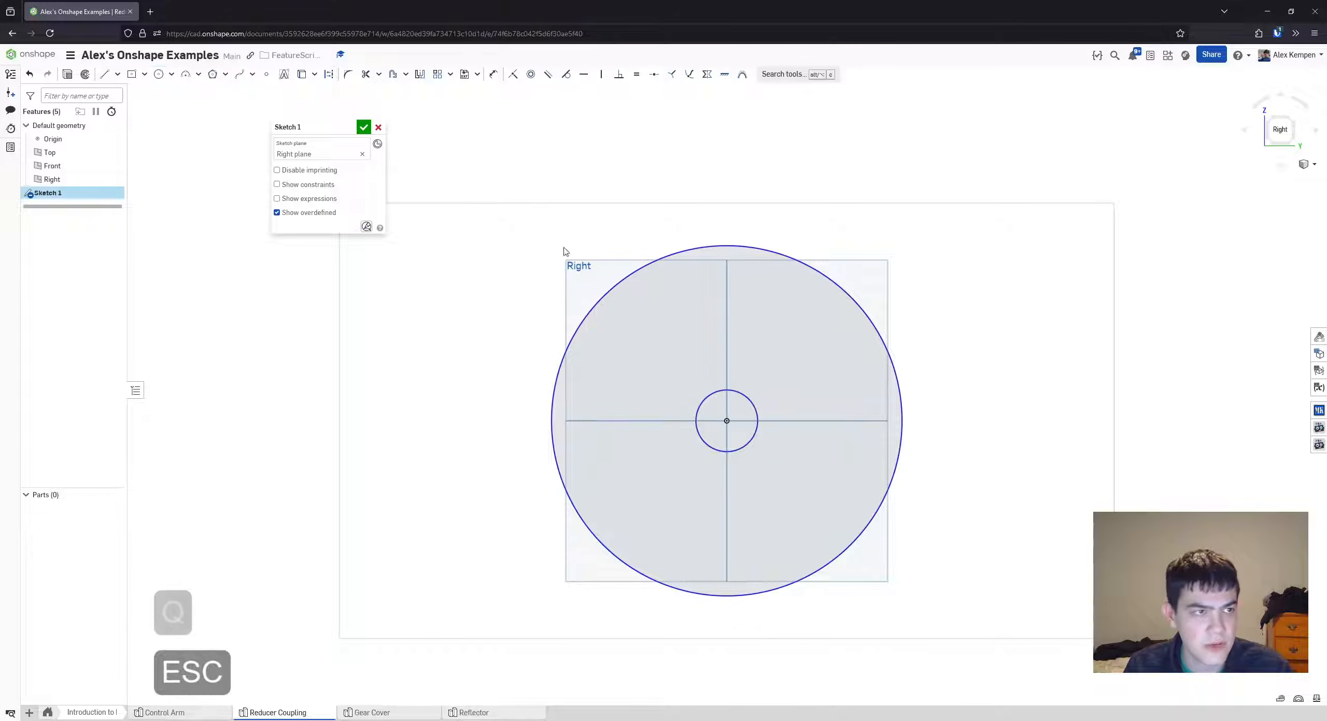
- Sketch a small circle directly above the origin, between the inner and outer circles
click(159, 74)
scroll(689, 295, up, 1)
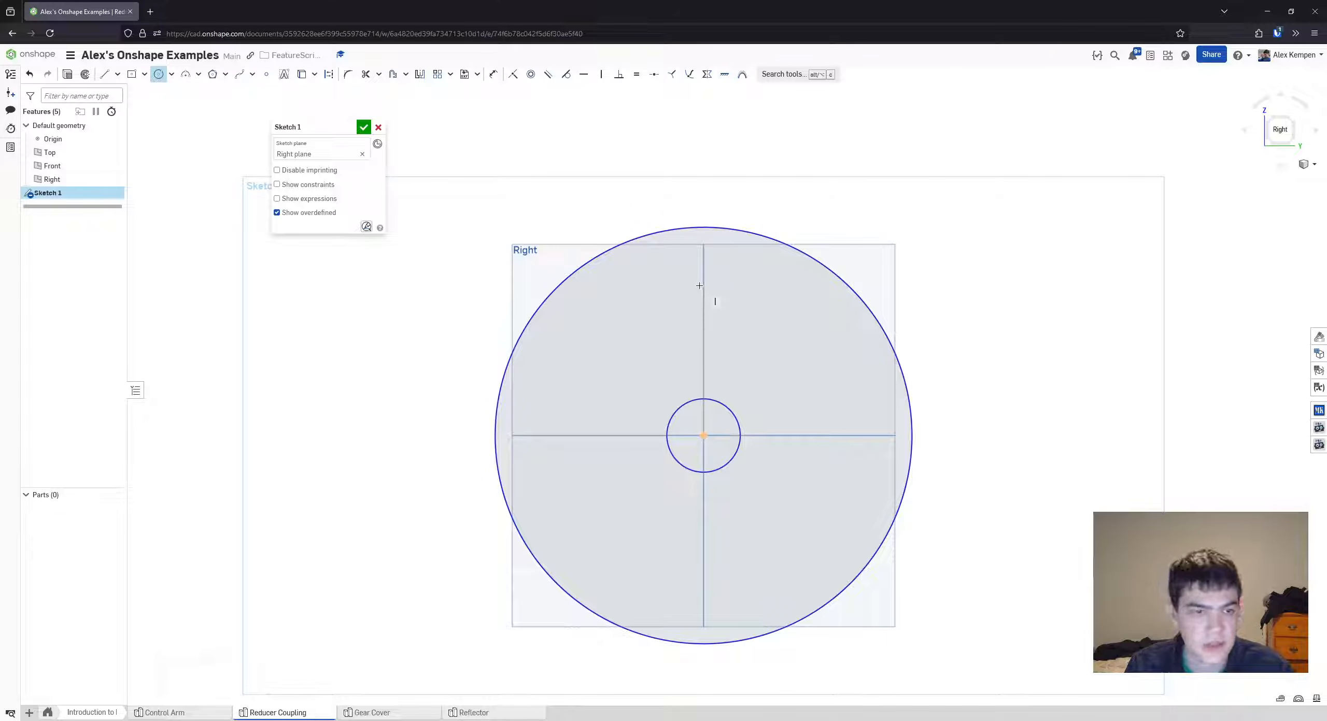
click(693, 299)
key(Escape)
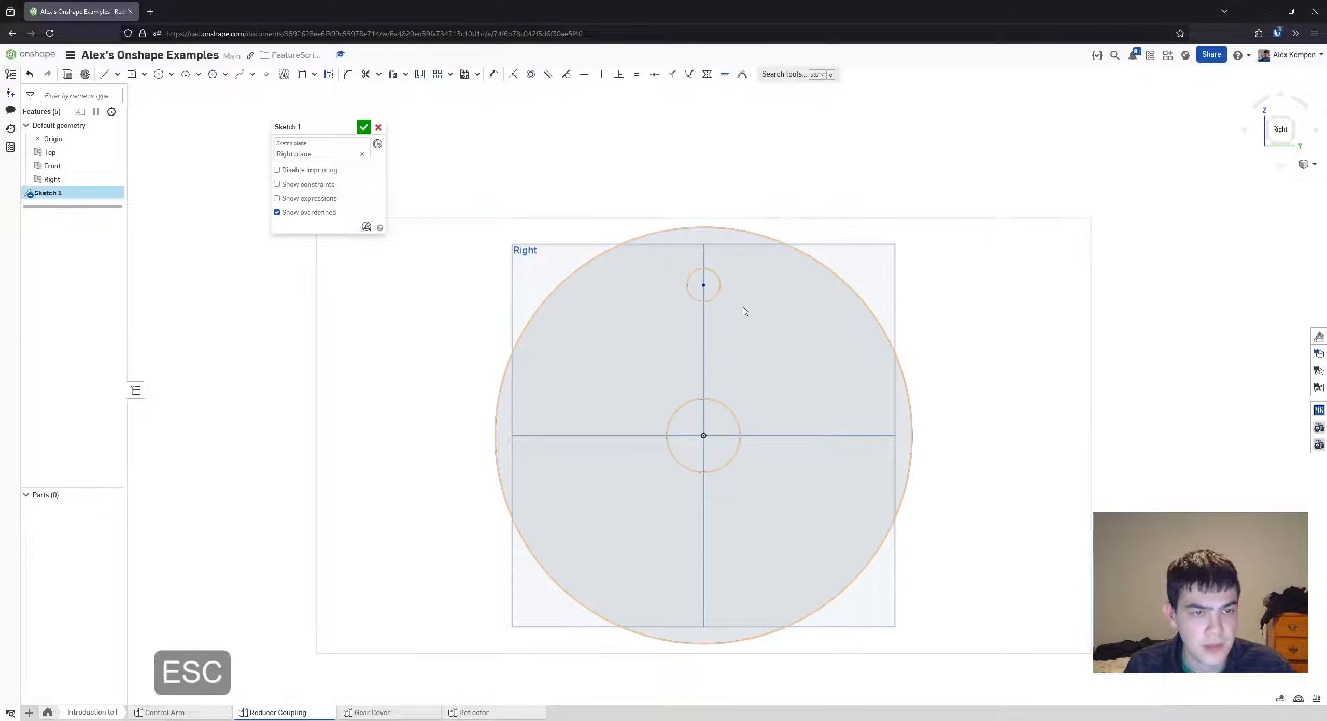
- Dimension the inner circle with a diameter of 2 in
scroll(760, 352, down, 1)
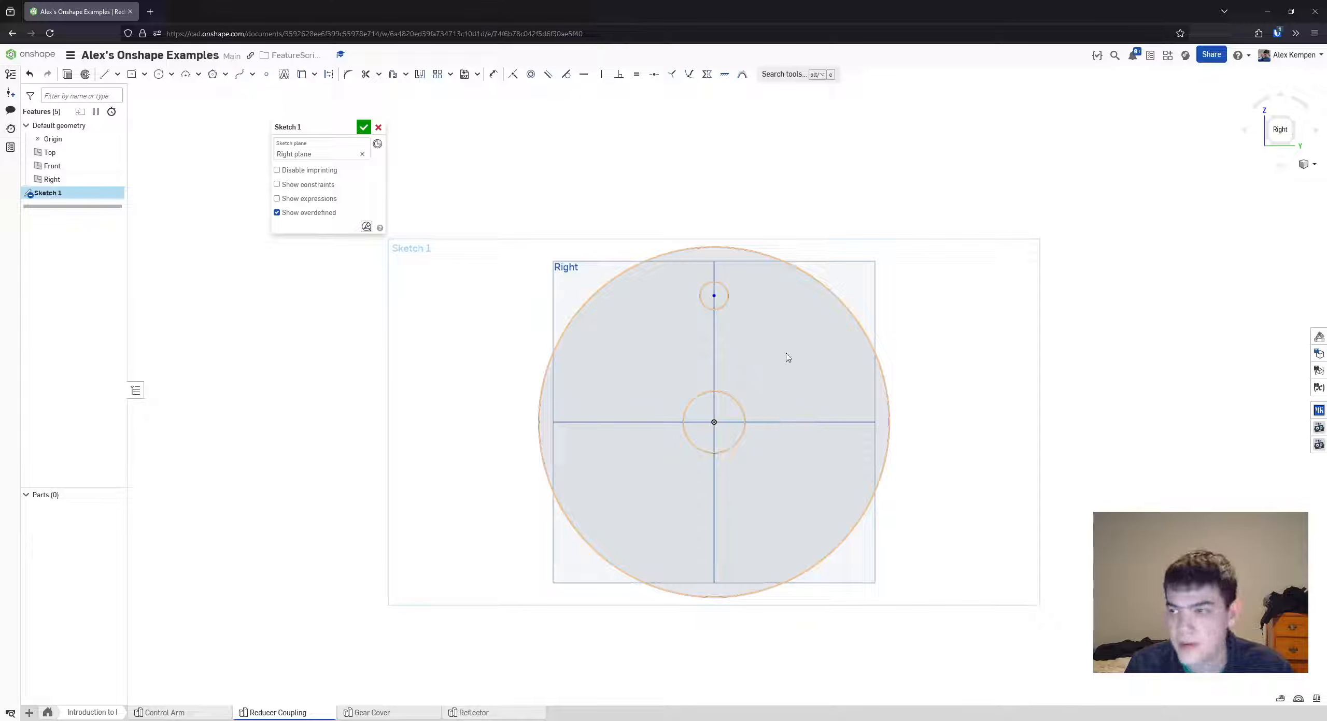
key(d)
click(737, 401)
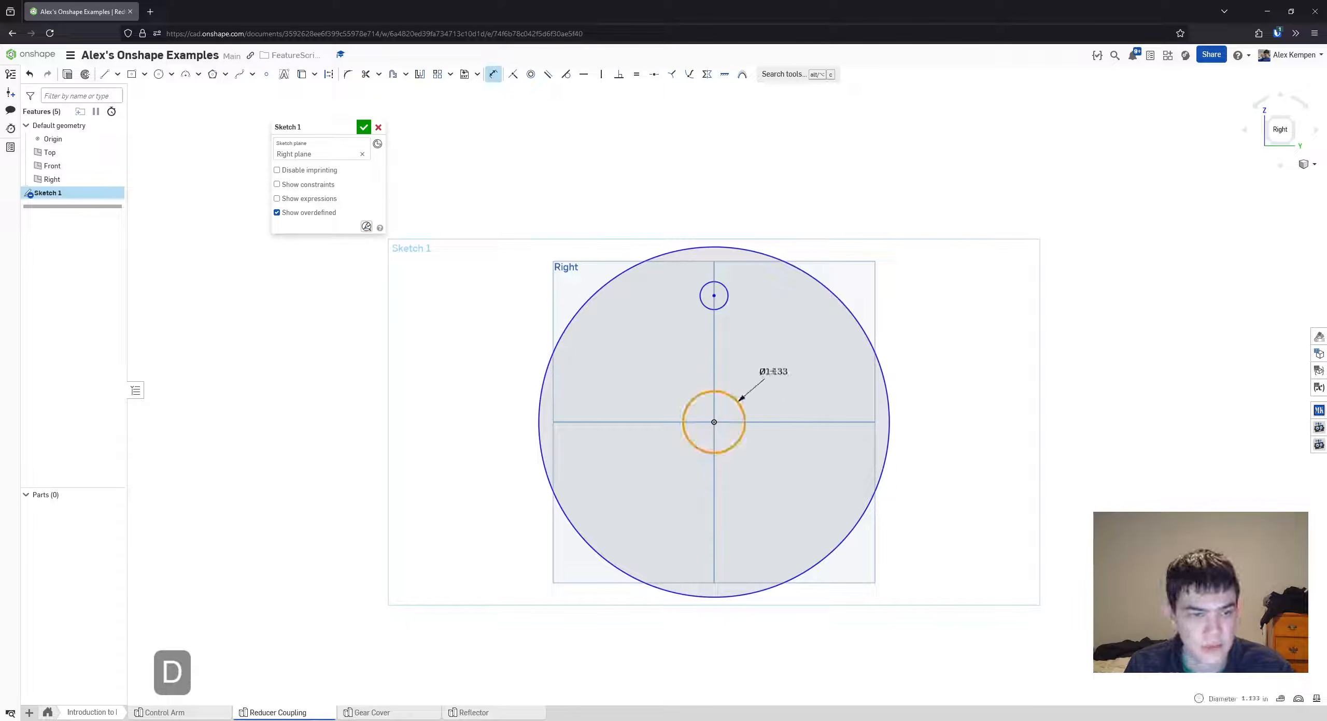
click(772, 372)
text(2)
key(Return)
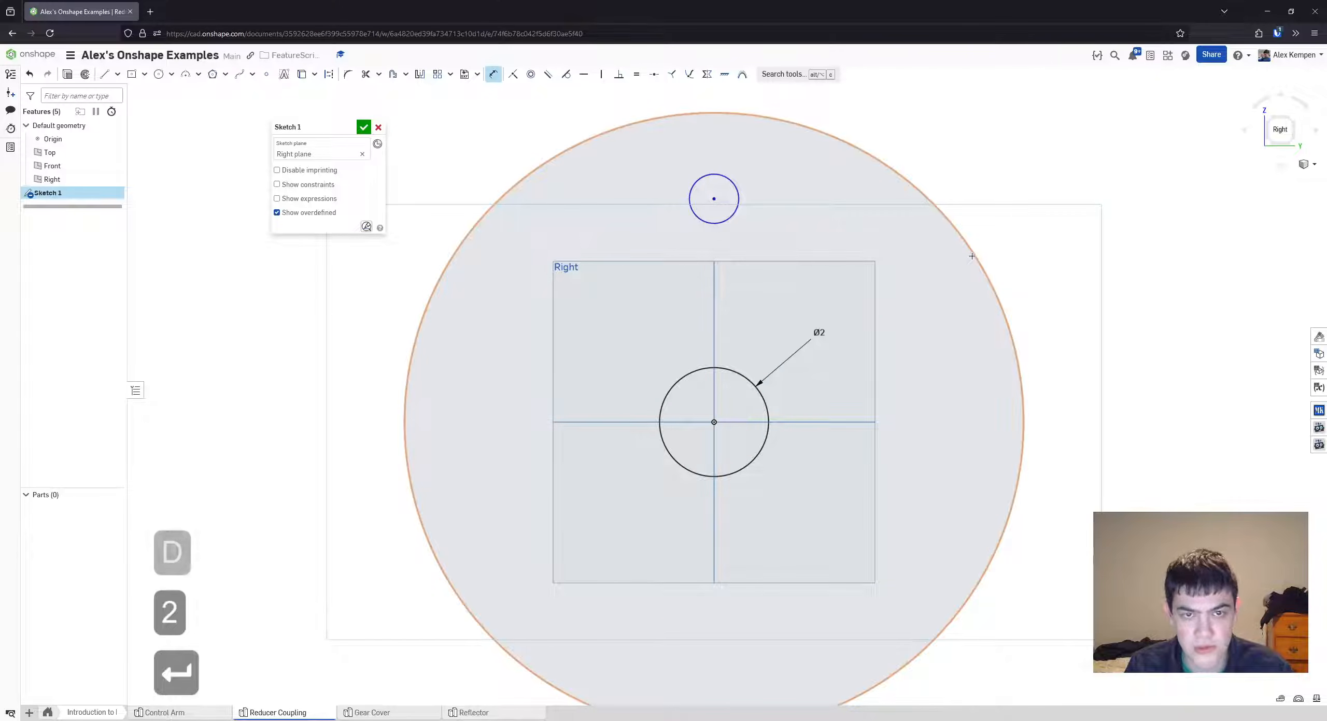
- Dimension the outer circle with a diameter of 6 in
click(972, 256)
click(1019, 221)
text(6)
key(Return)
key(apostrophe)
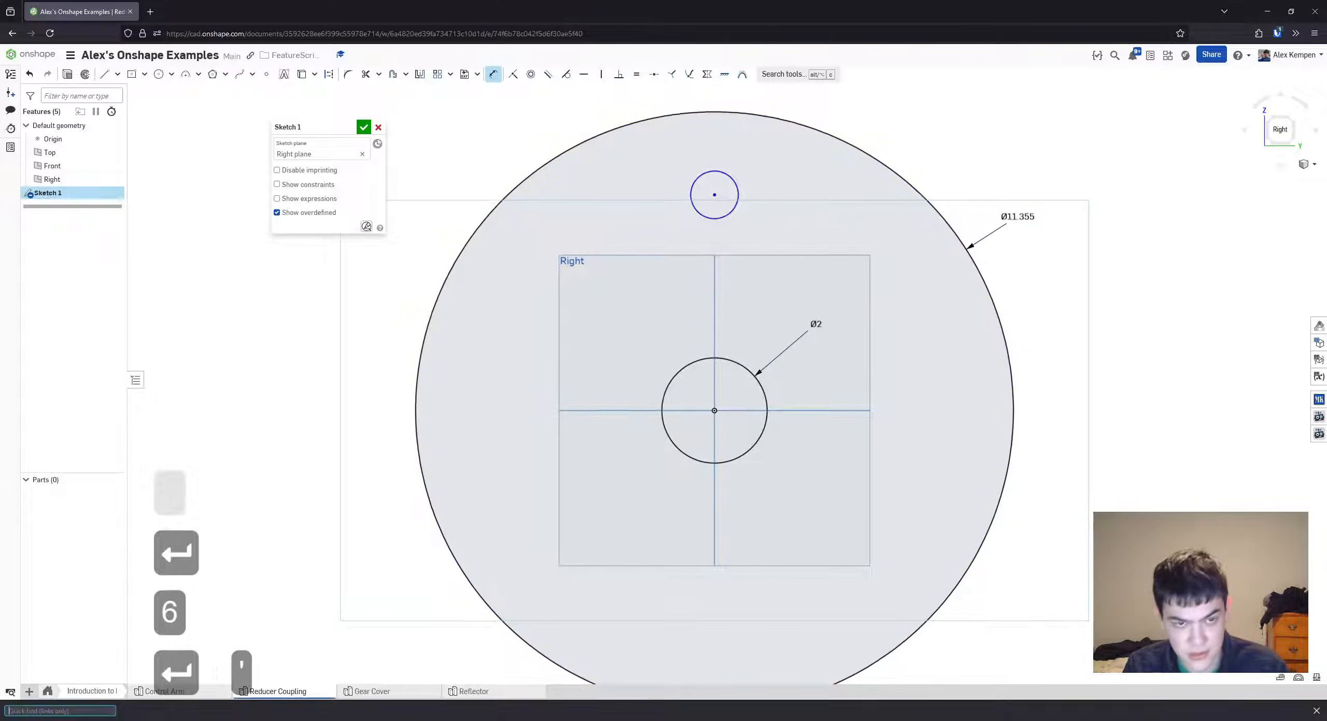
key(Escape)
key(Escape)
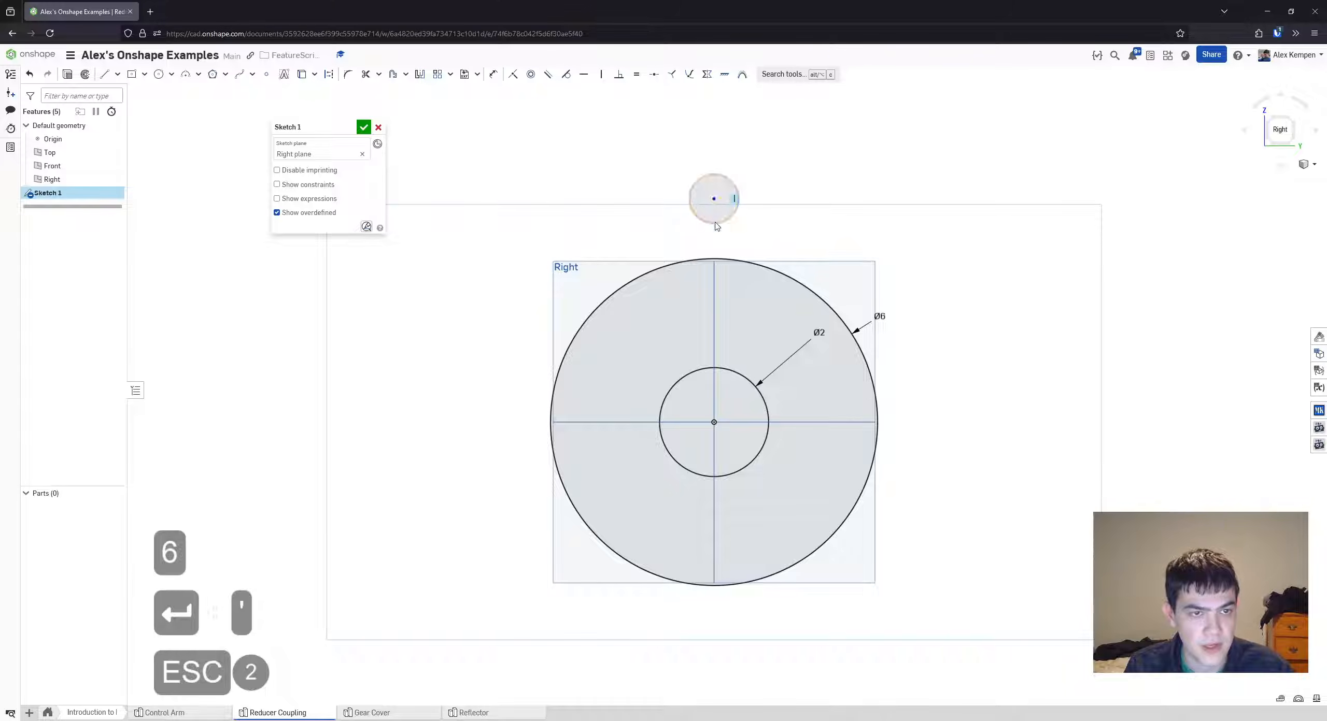
- Move the small circle back inside the outer circle and set its diameter to 5/8 in
drag(715, 226, 726, 303)
key(d)
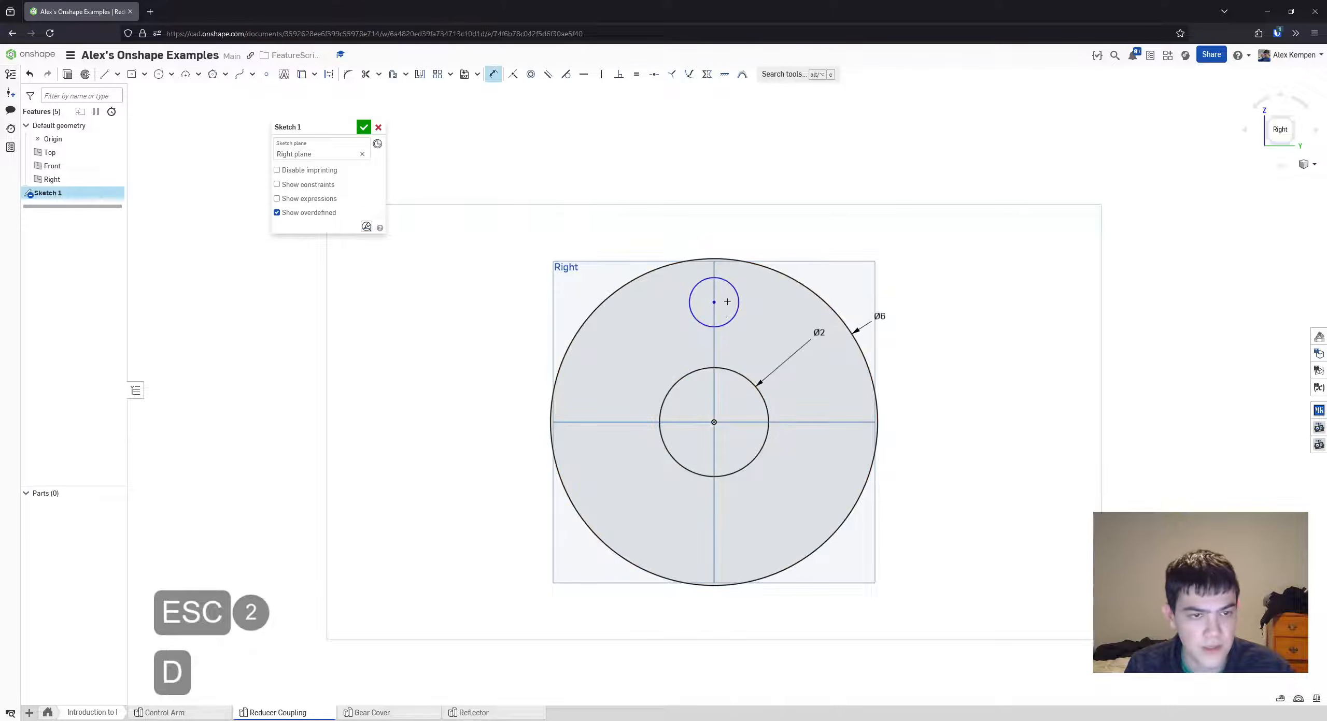
click(734, 285)
click(677, 227)
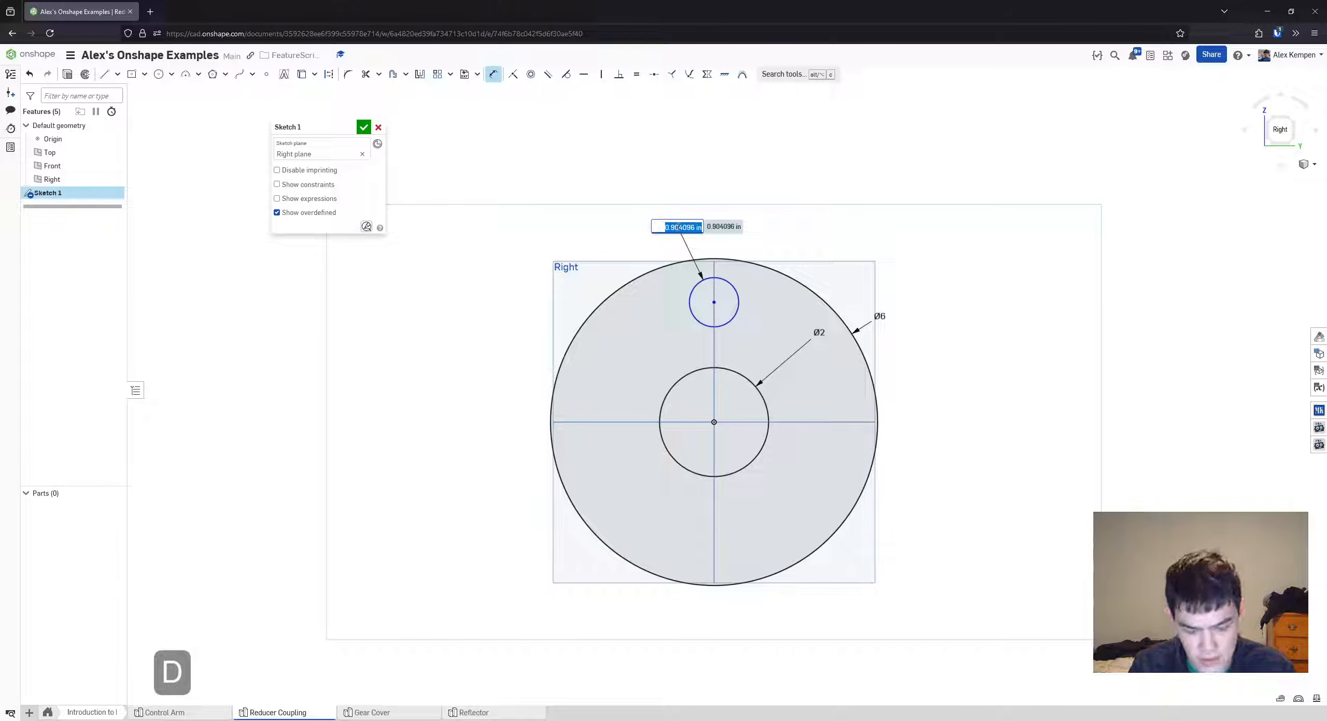
text(0)
key(BackSpace)
text(5/8)
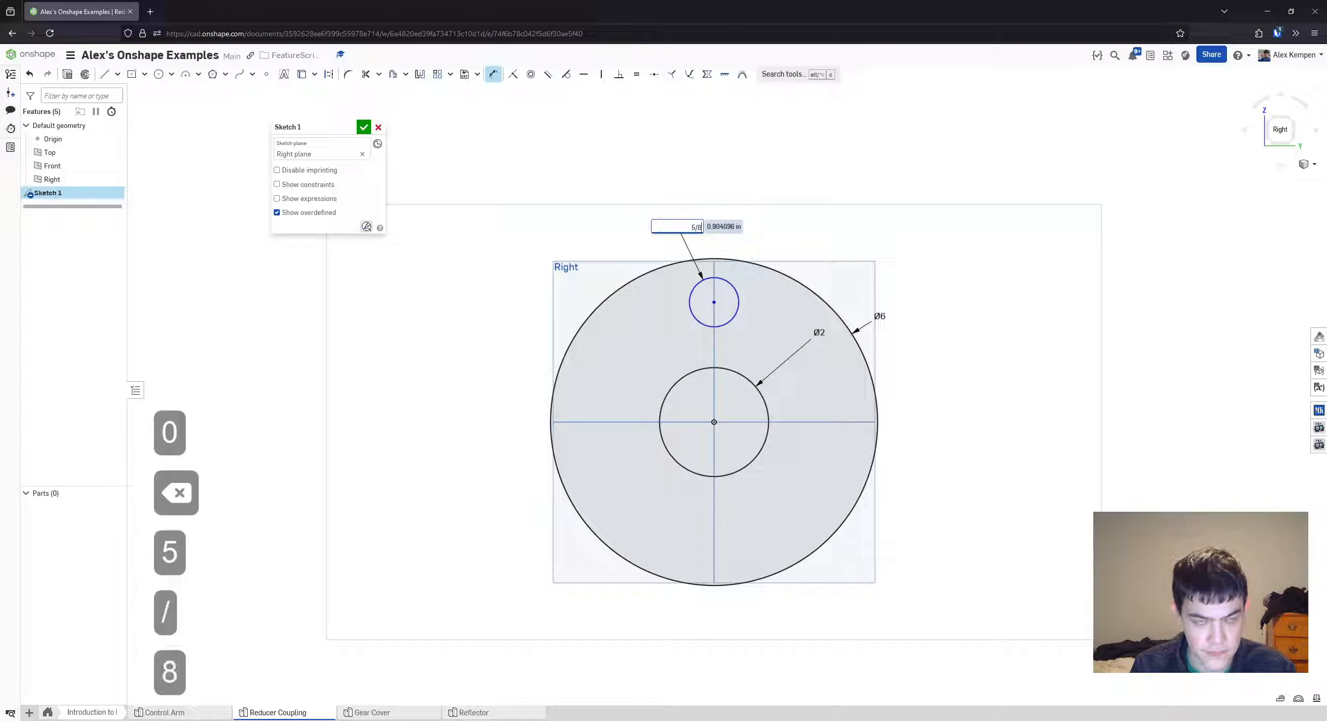
key(Return)
key(Escape)
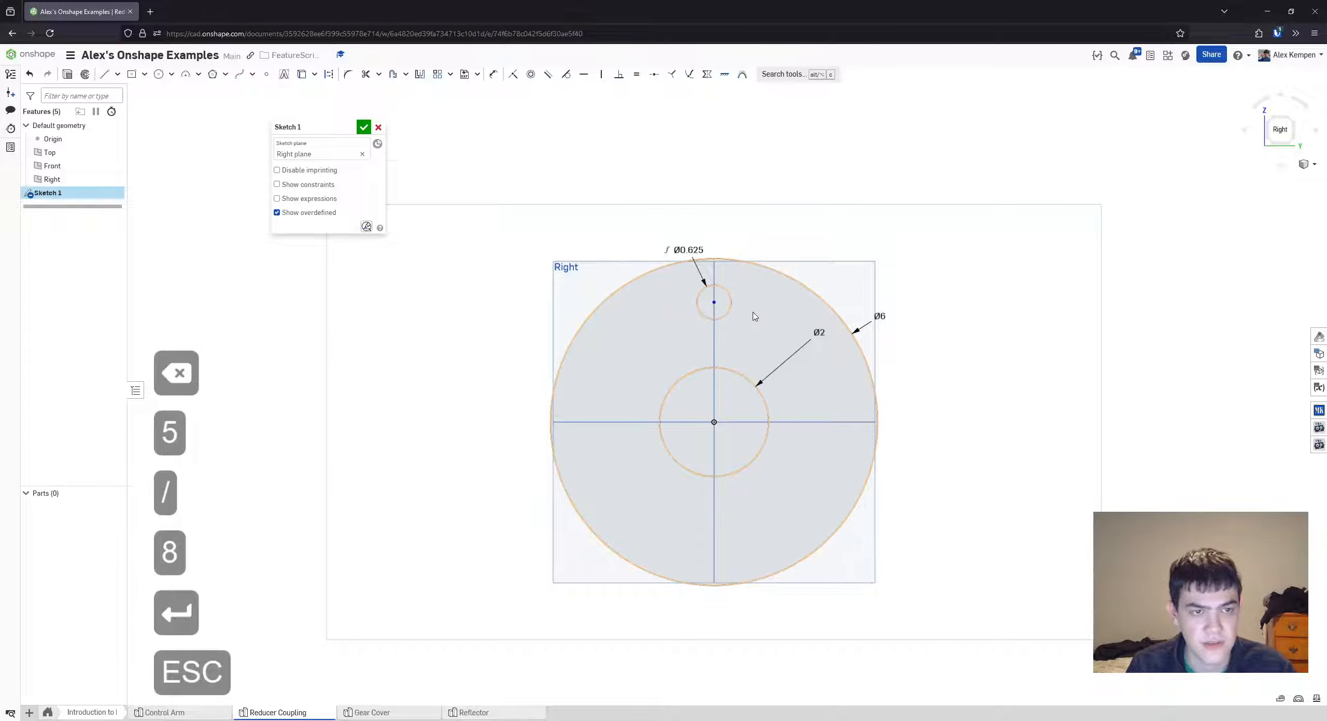
scroll(751, 327, up, 2)
scroll(730, 334, down, 1)
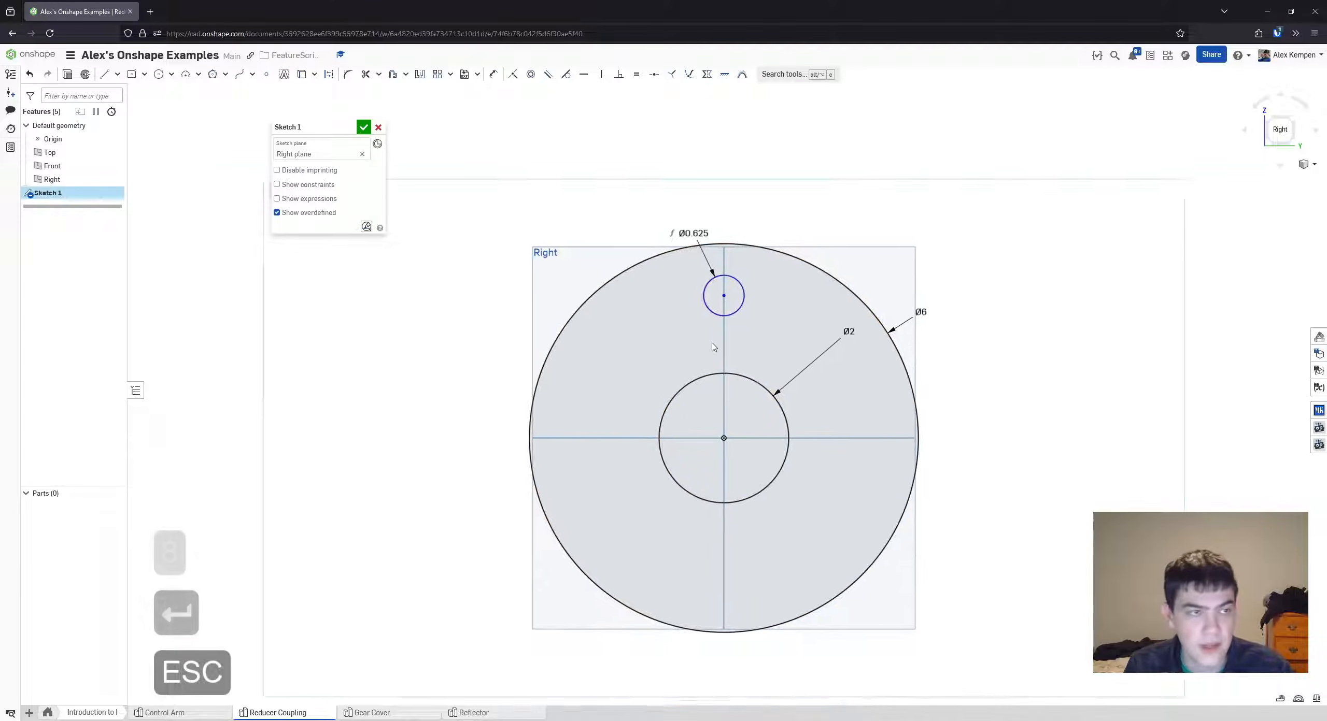
key(d)
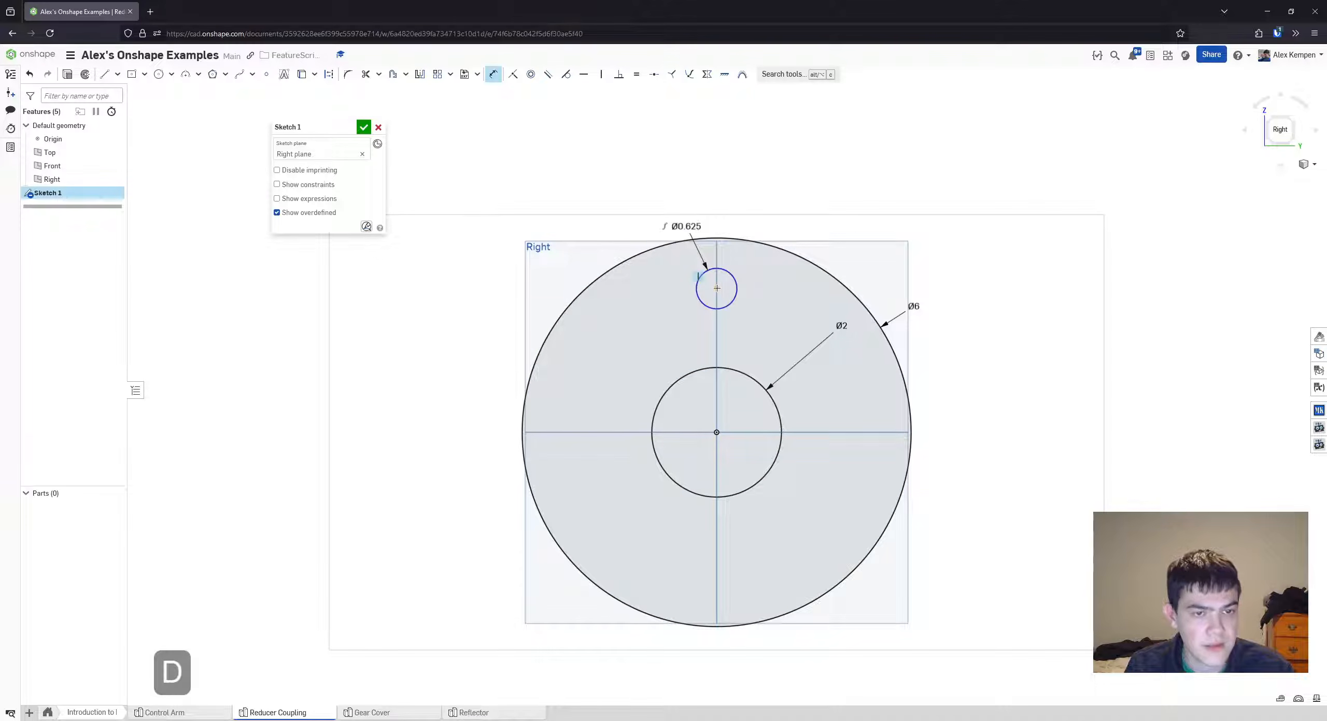
key(Escape)
key(q)
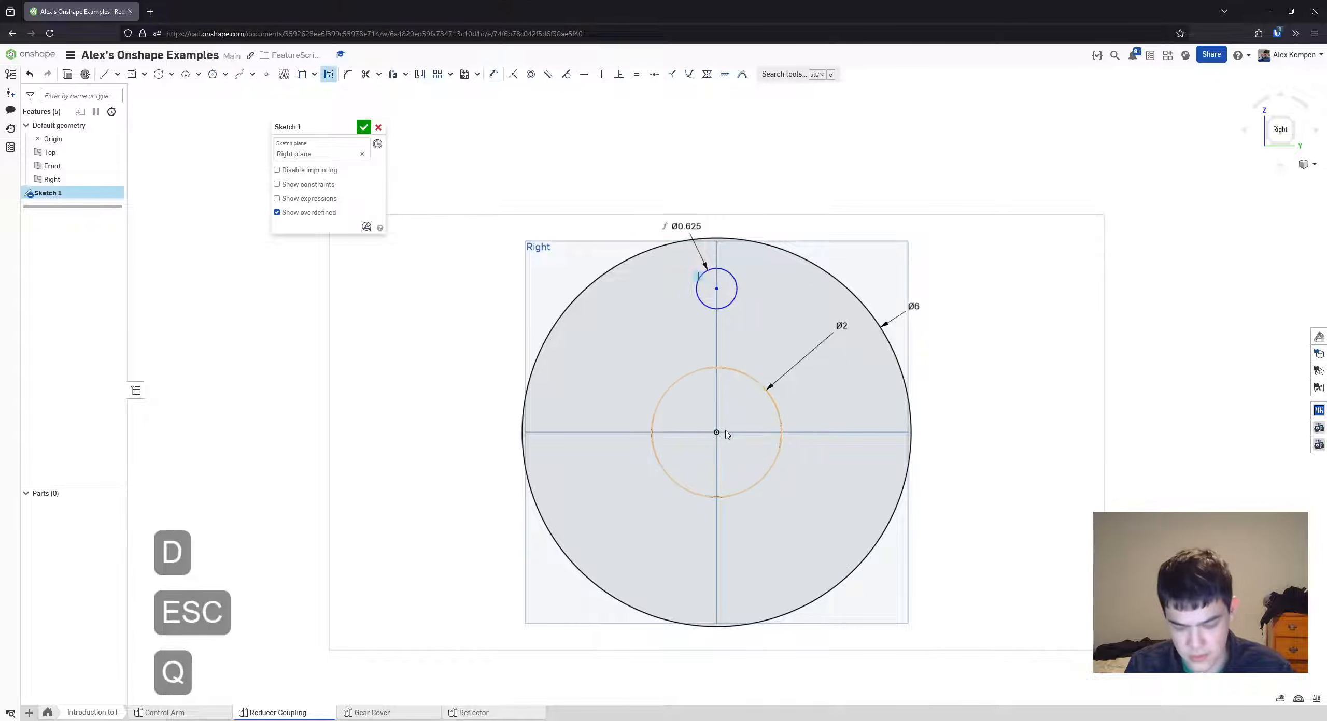
key(l)
key(1)
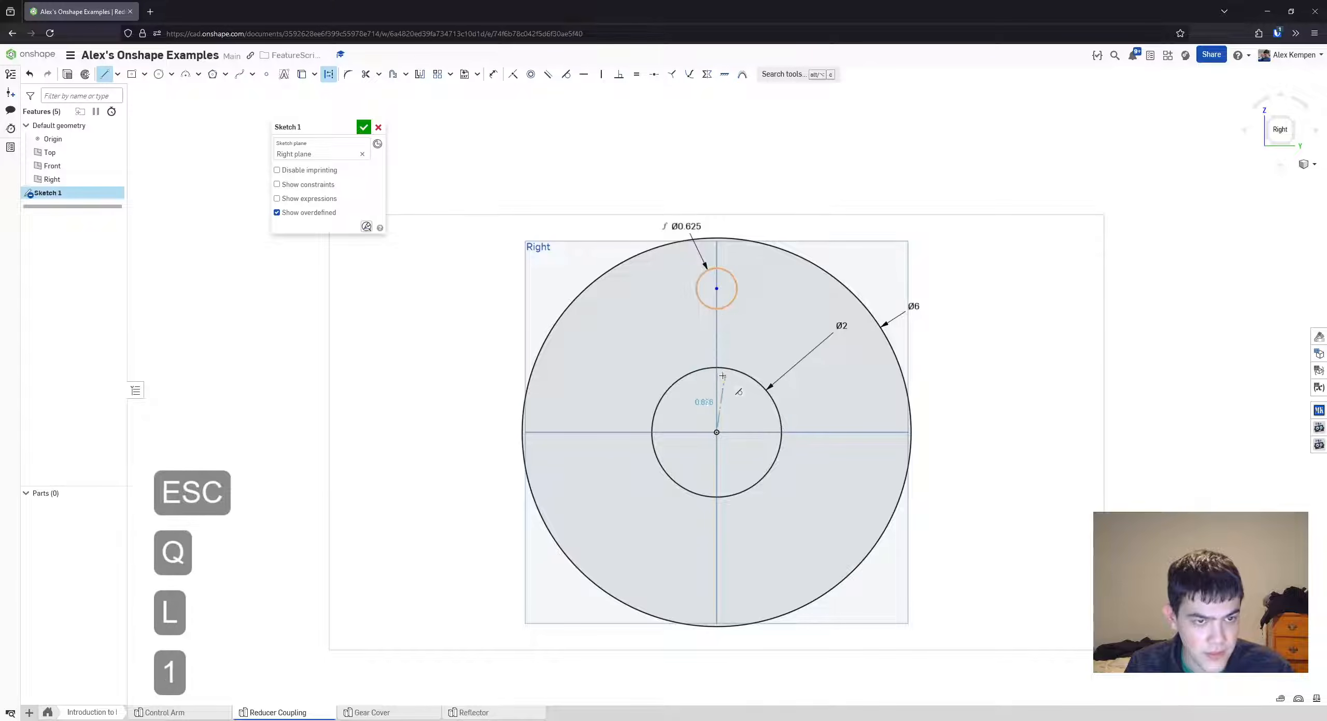
key(Escape)
- Draw a construction circle centred on the origin and passing through the small circle's centre
click(157, 75)
key(q)
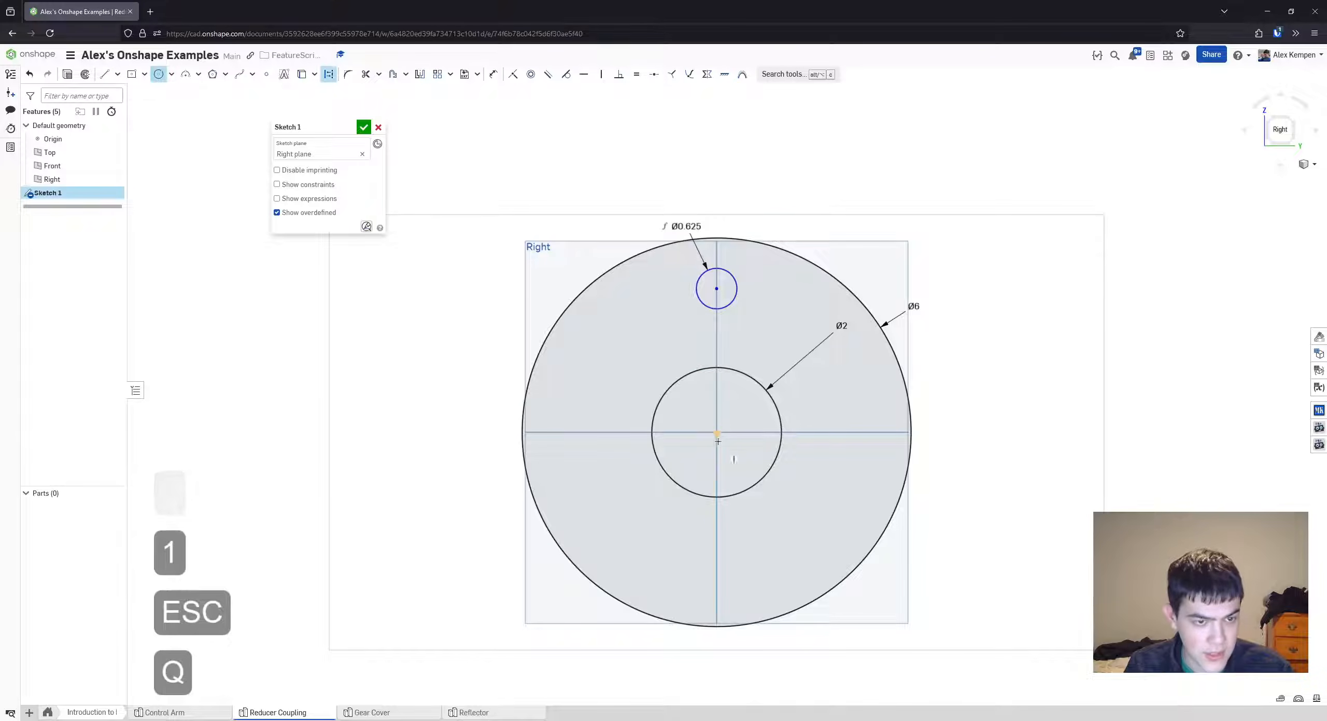
click(716, 433)
click(716, 289)
key(Escape)
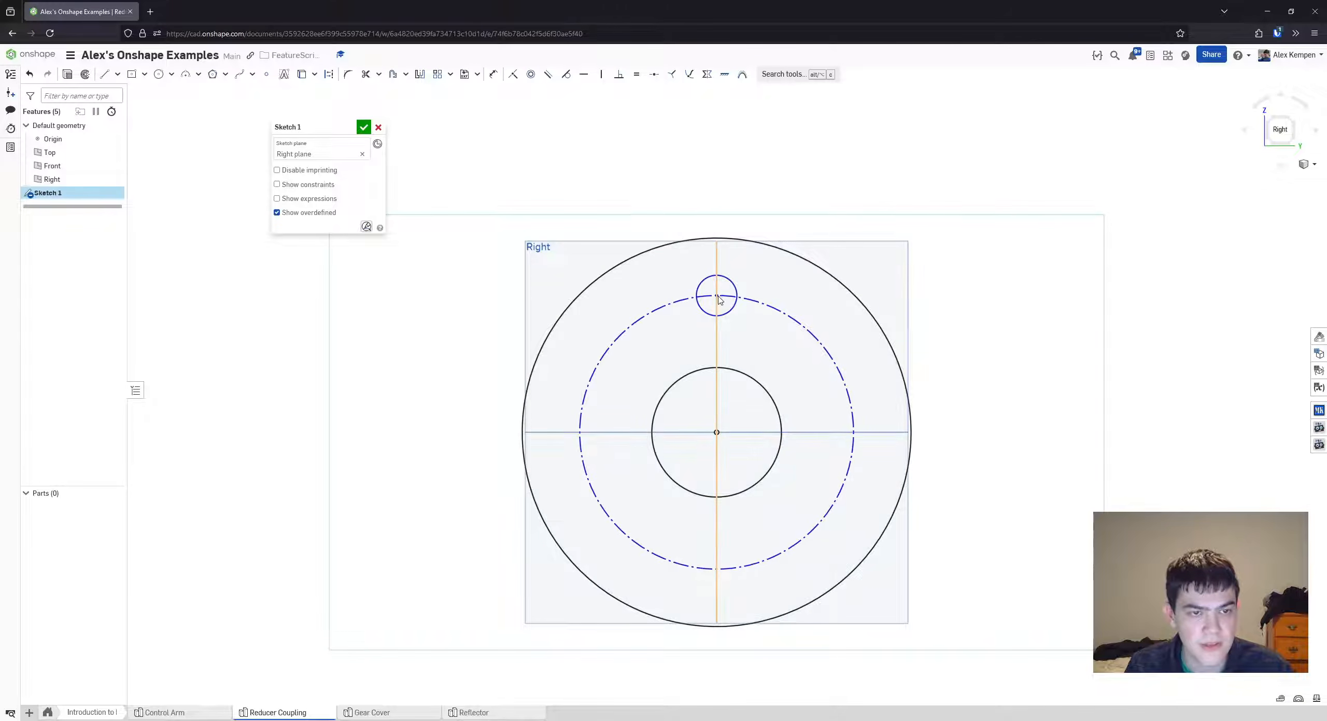
- Dimension the construction circle with a diameter of 4.75 in
key(d)
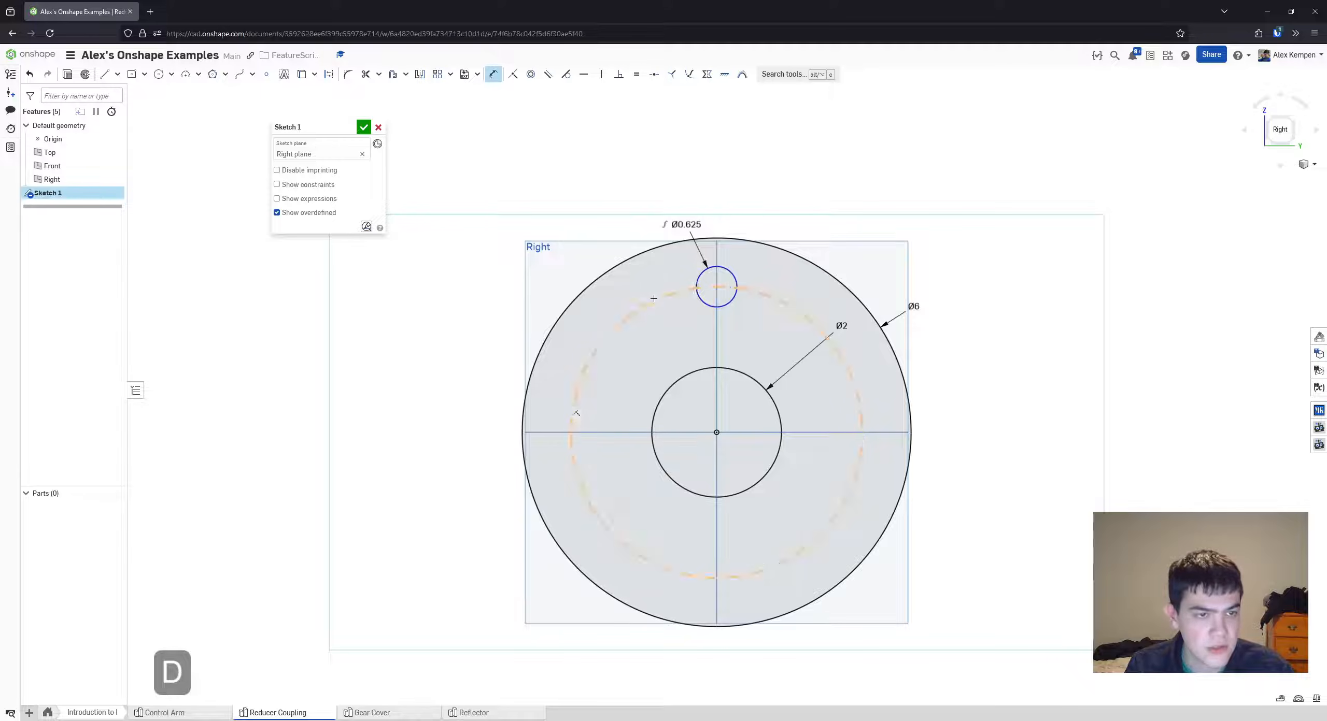
click(694, 291)
click(569, 244)
text(4.75)
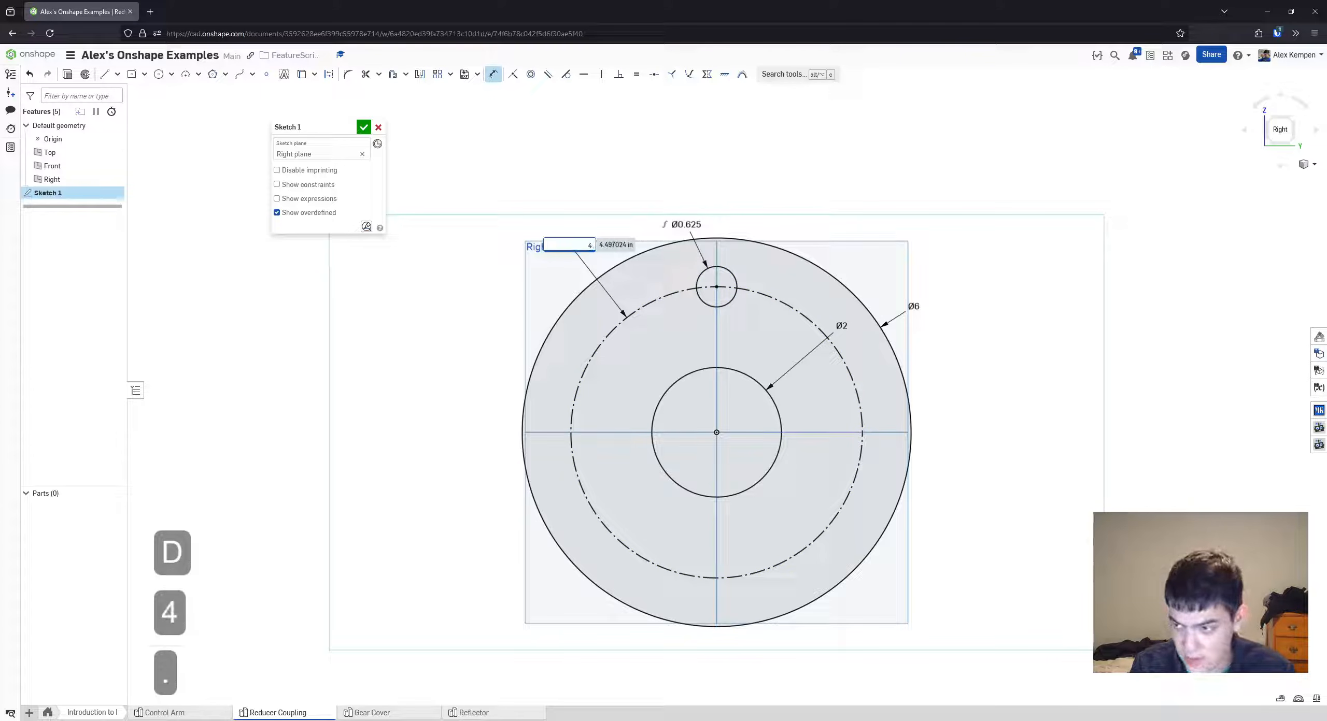
key(Return)
key(Escape)
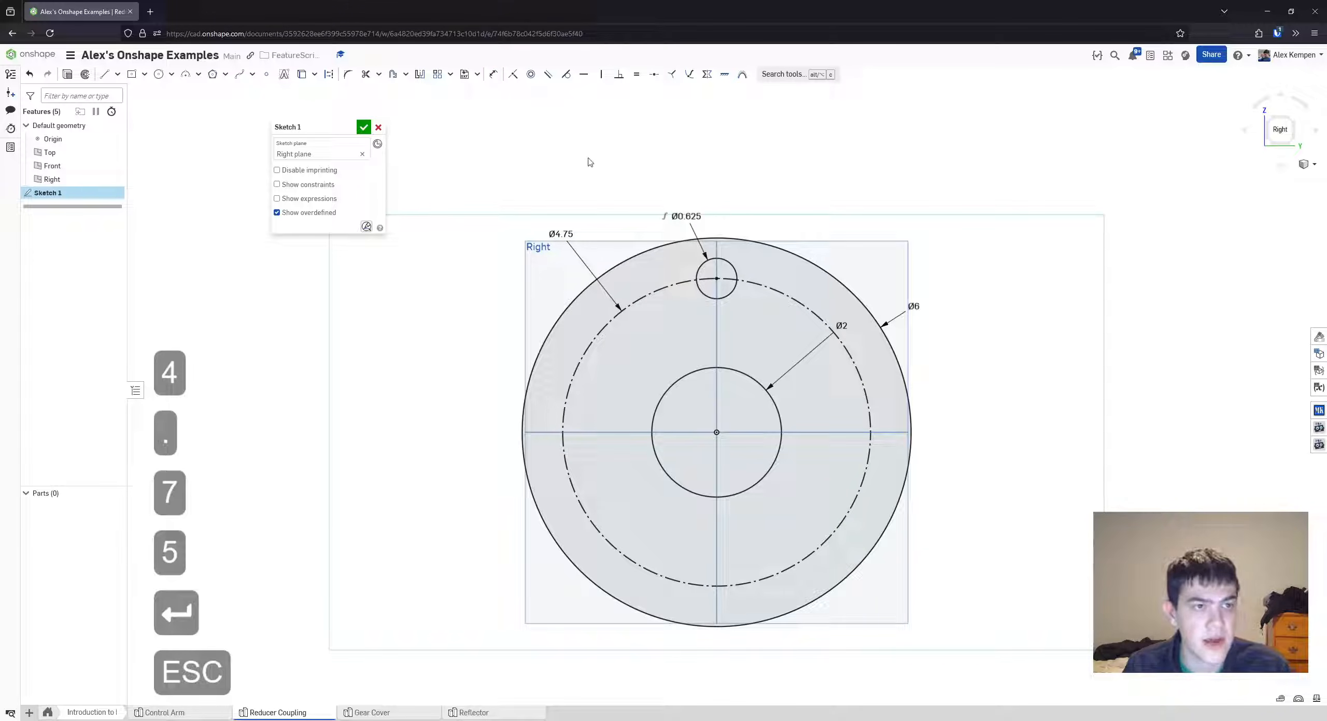
- Start a circular sketch pattern of the small bolt-hole circle and move its instance-count label clear of the 0.625 diameter dimension
click(450, 75)
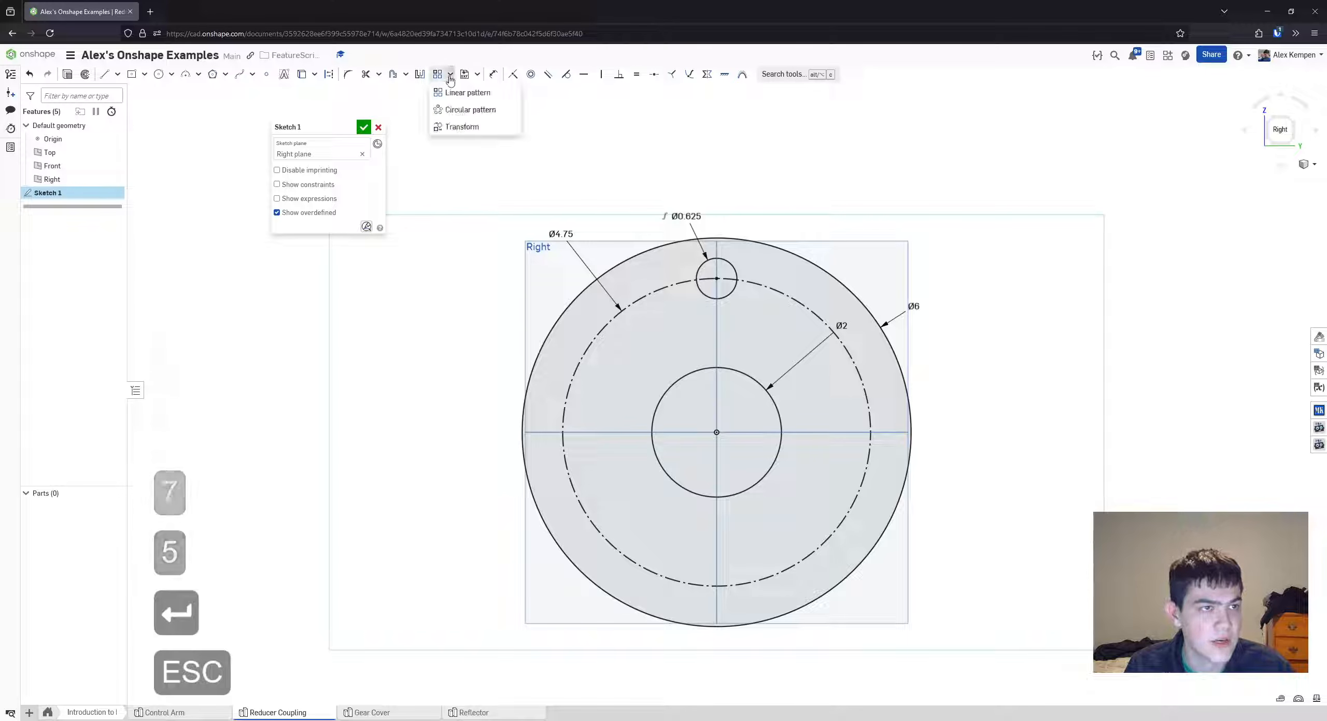
click(467, 109)
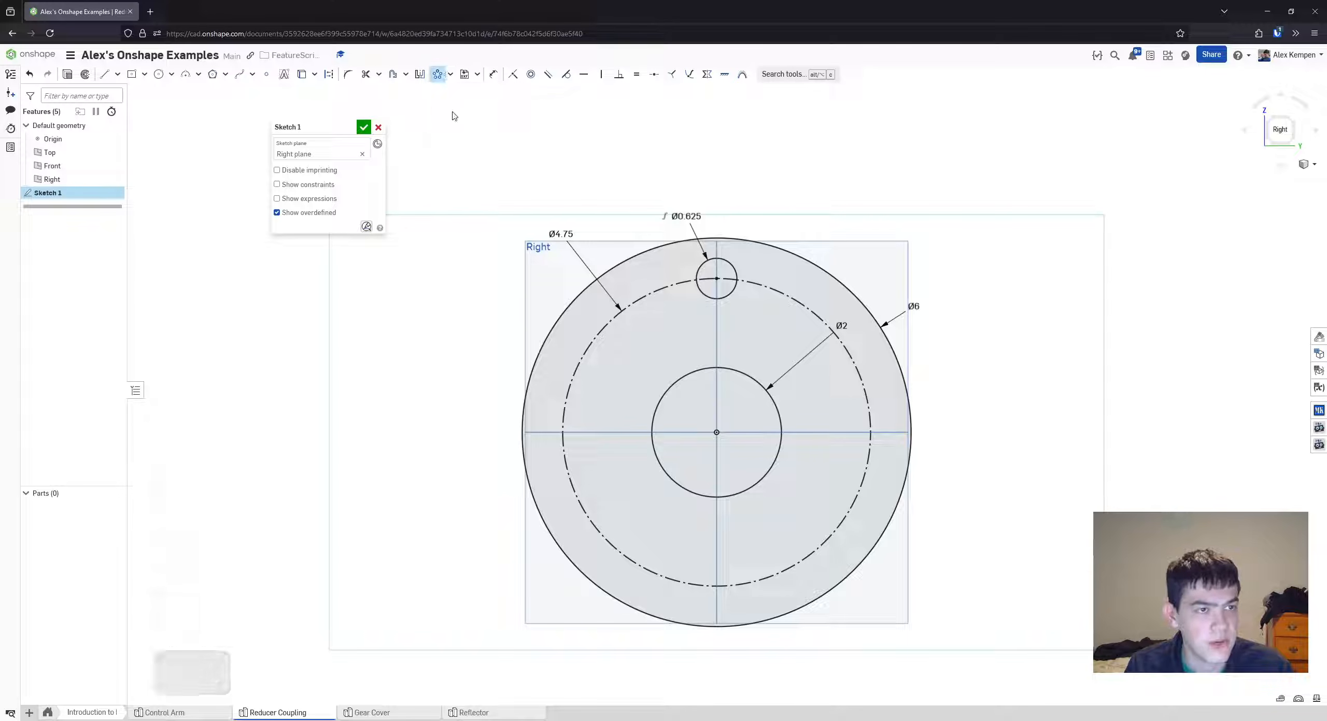
click(726, 299)
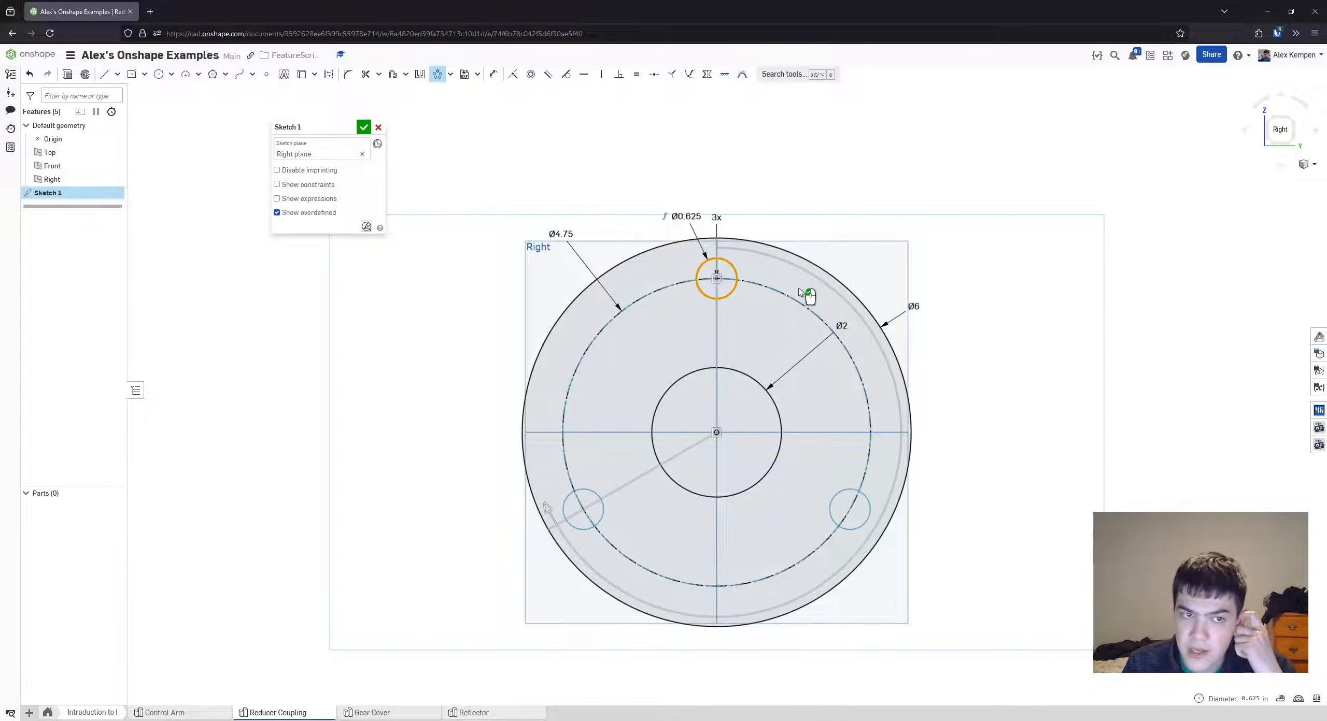
scroll(902, 231, down, 2)
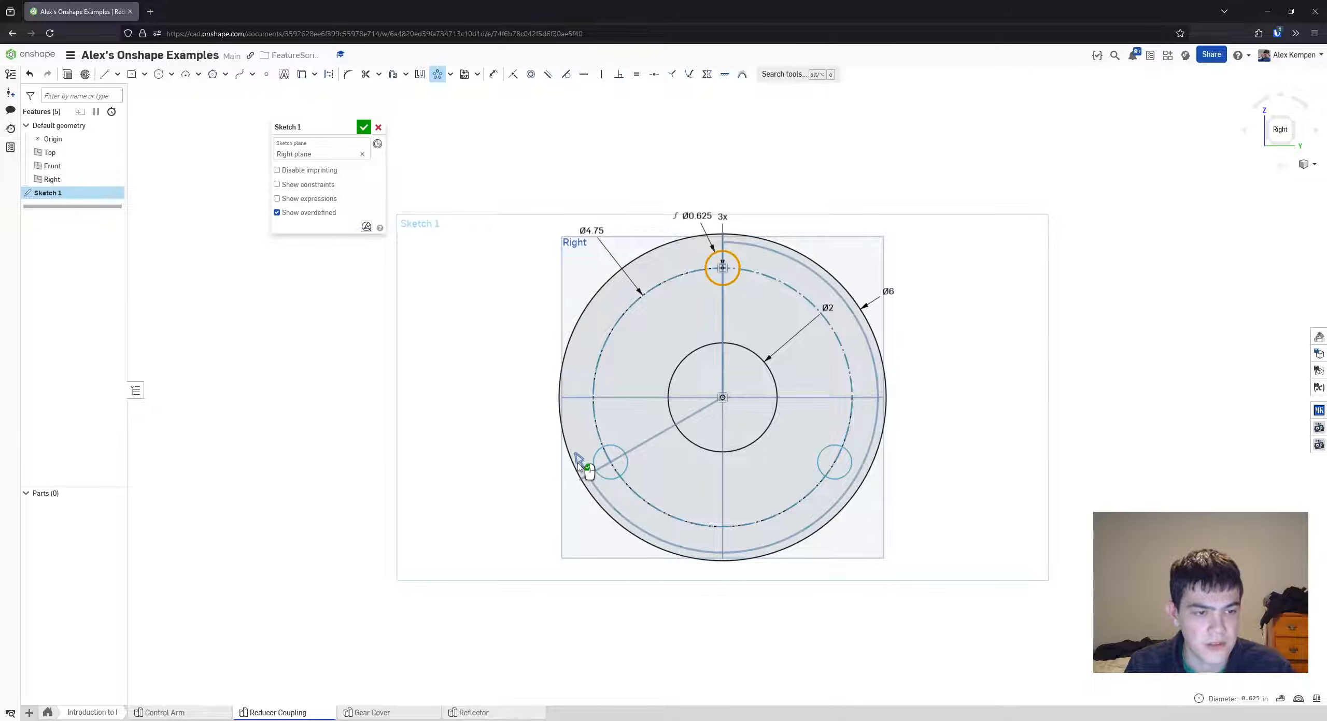
drag(573, 469, 609, 369)
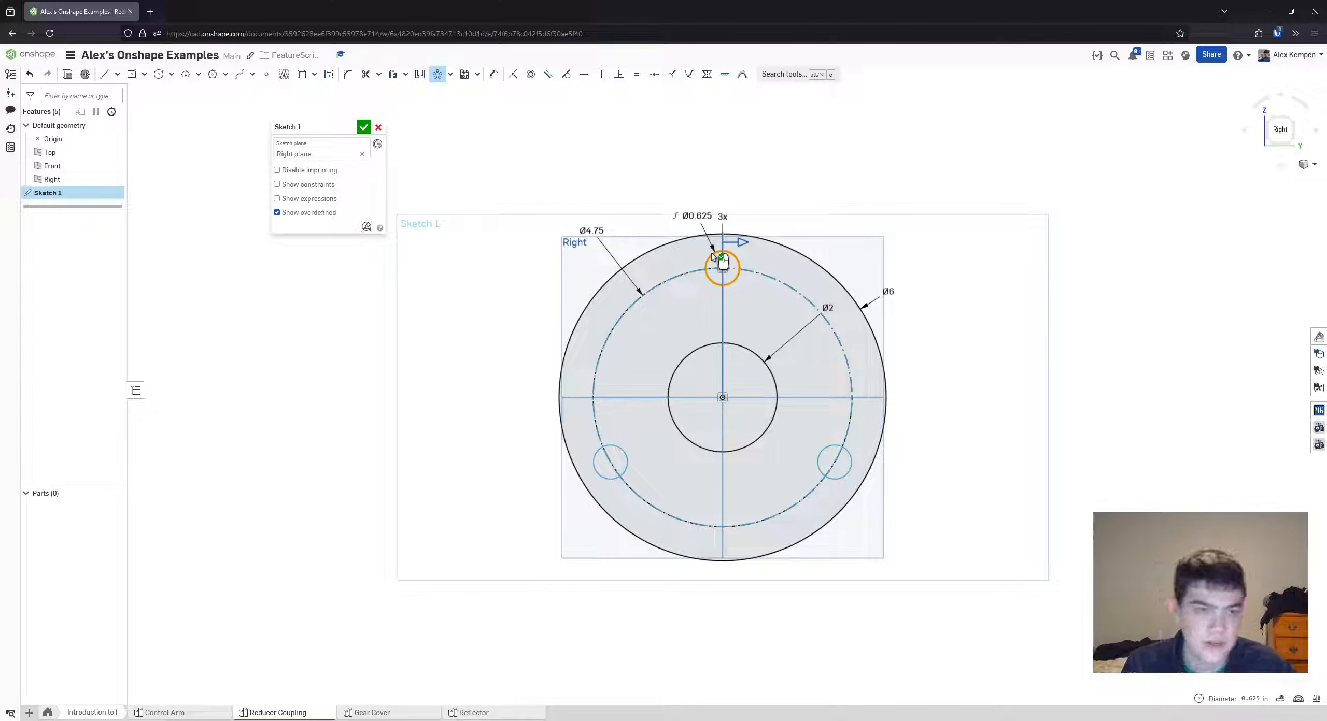
drag(723, 217, 800, 216)
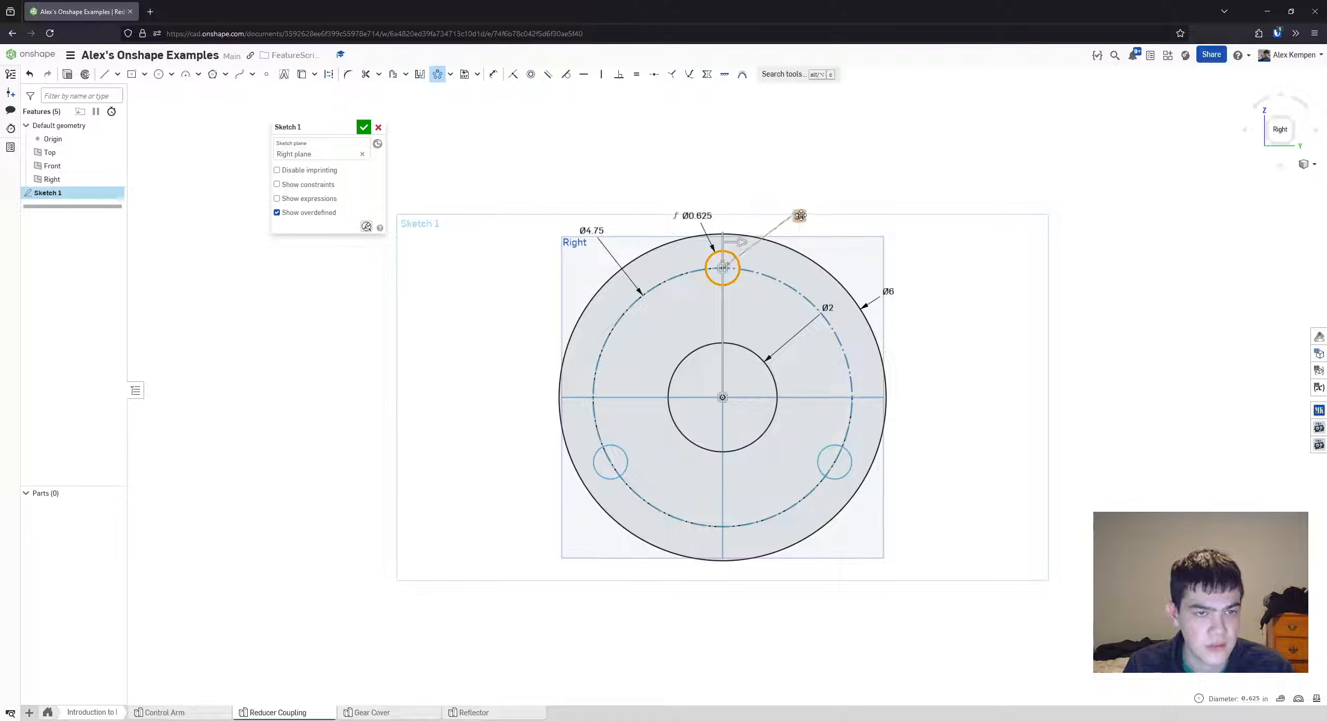
- Set the circular pattern's instance count to 6
click(798, 216)
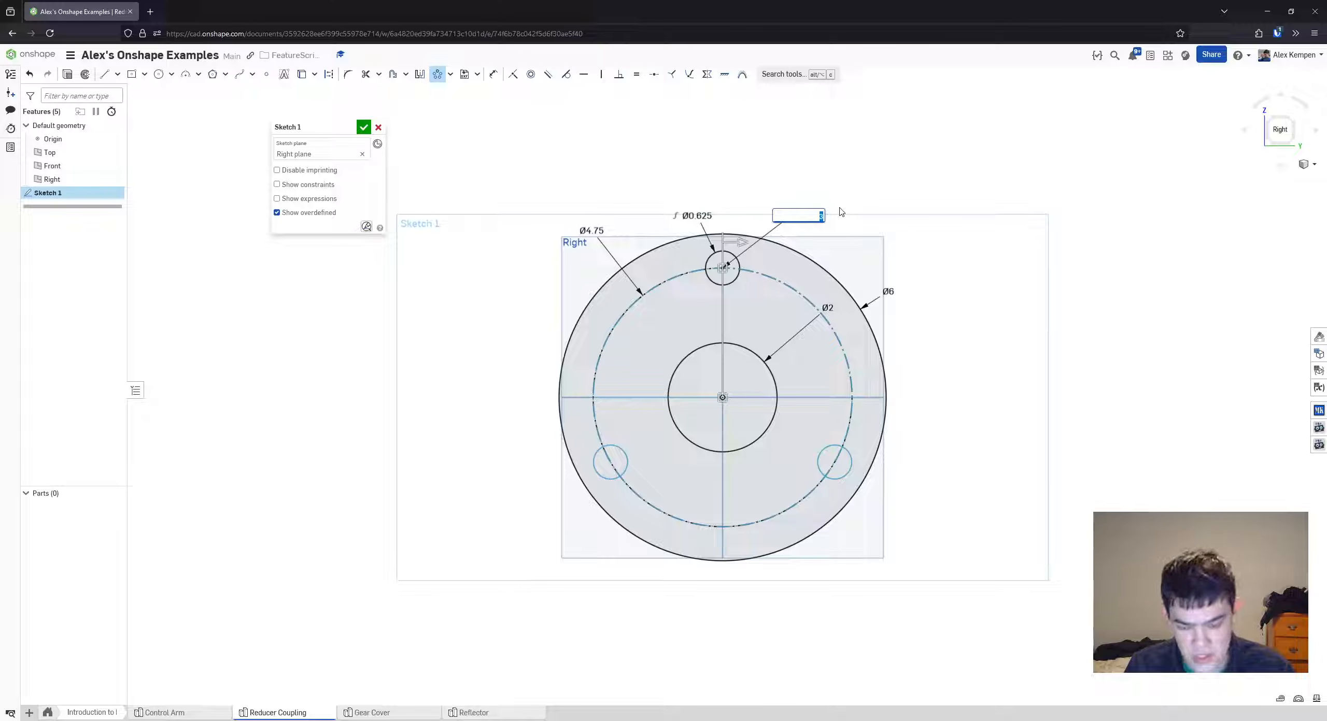
text(6)
key(Return)
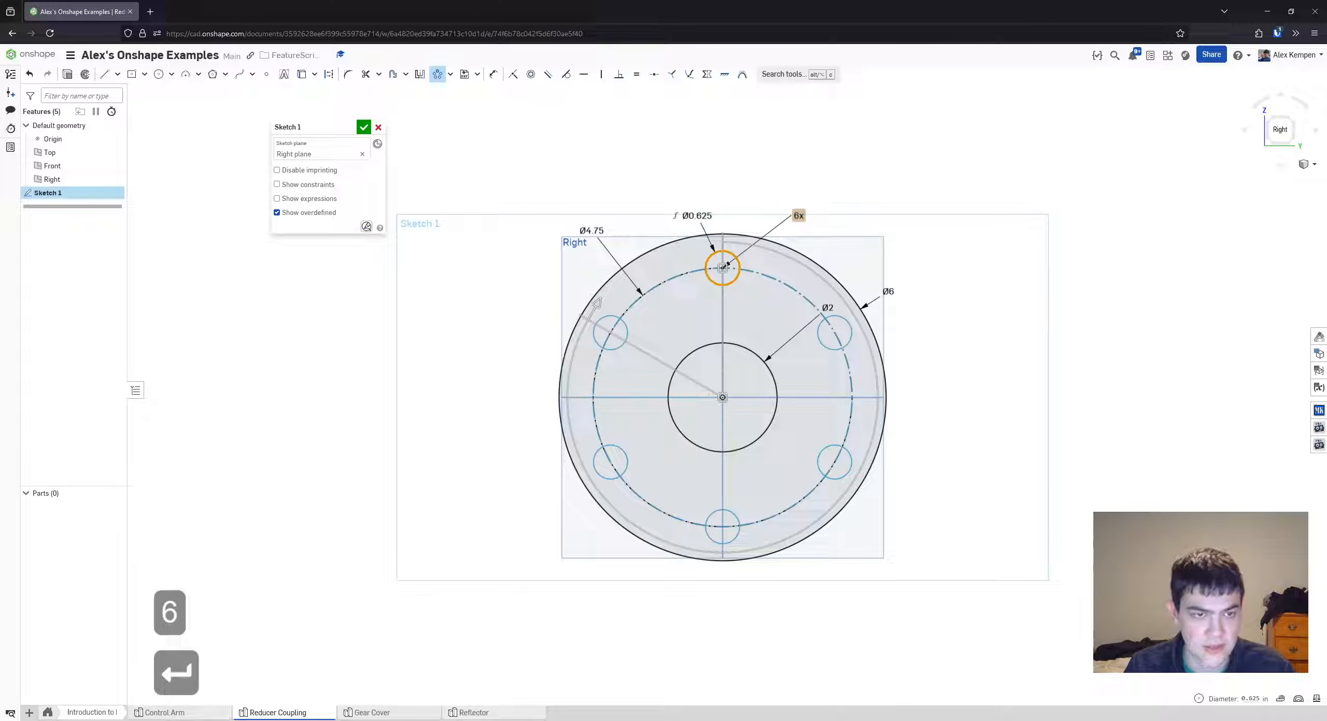
- Set the bolt-hole pattern's instance count to 4 and finish the circular pattern
click(802, 216)
text(4)
key(Return)
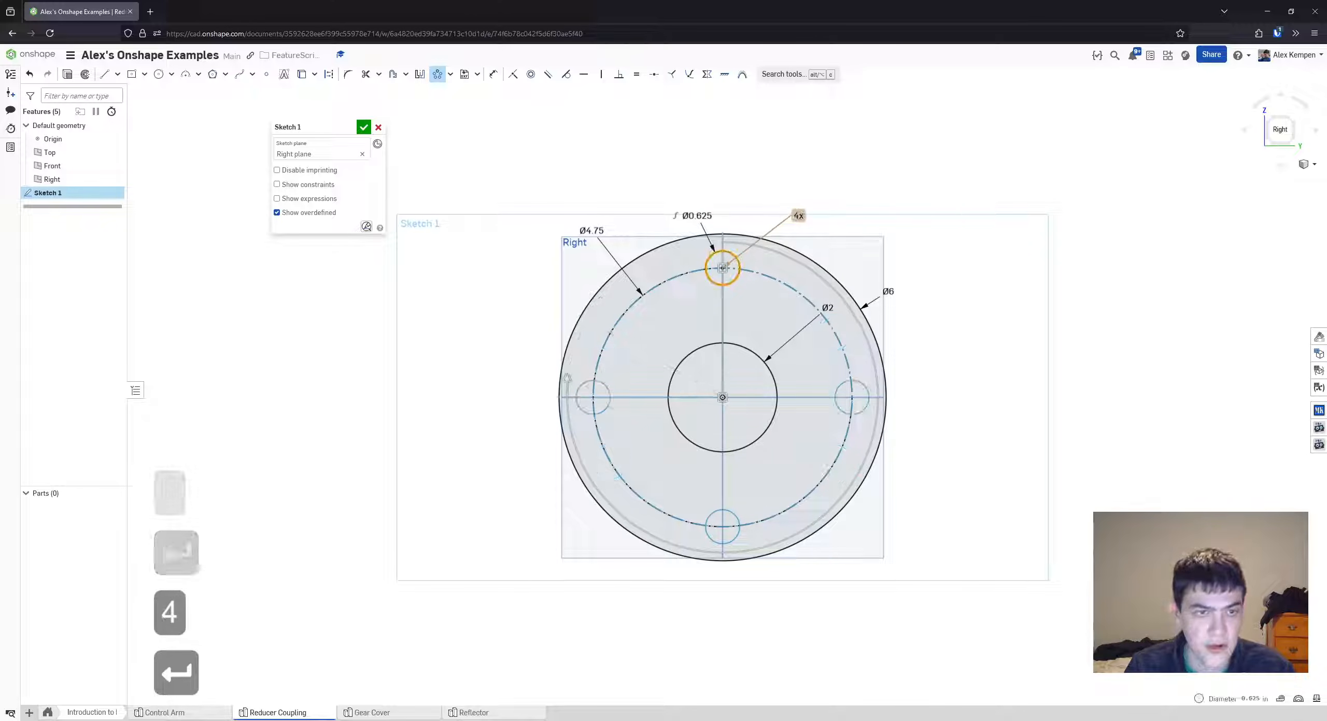
click(926, 244)
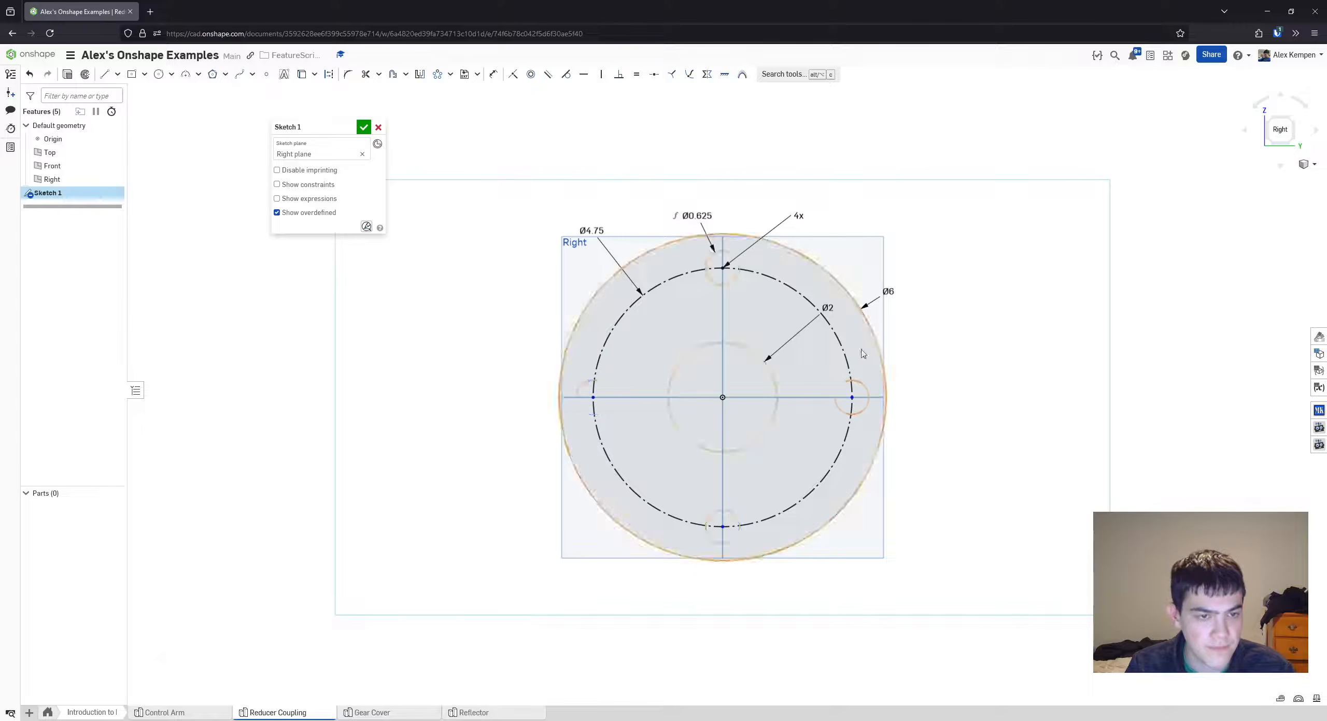
- Move the patterned hole opposite the original inward and shift the pattern's centre point away from the origin
scroll(788, 409, up, 2)
scroll(666, 416, up, 1)
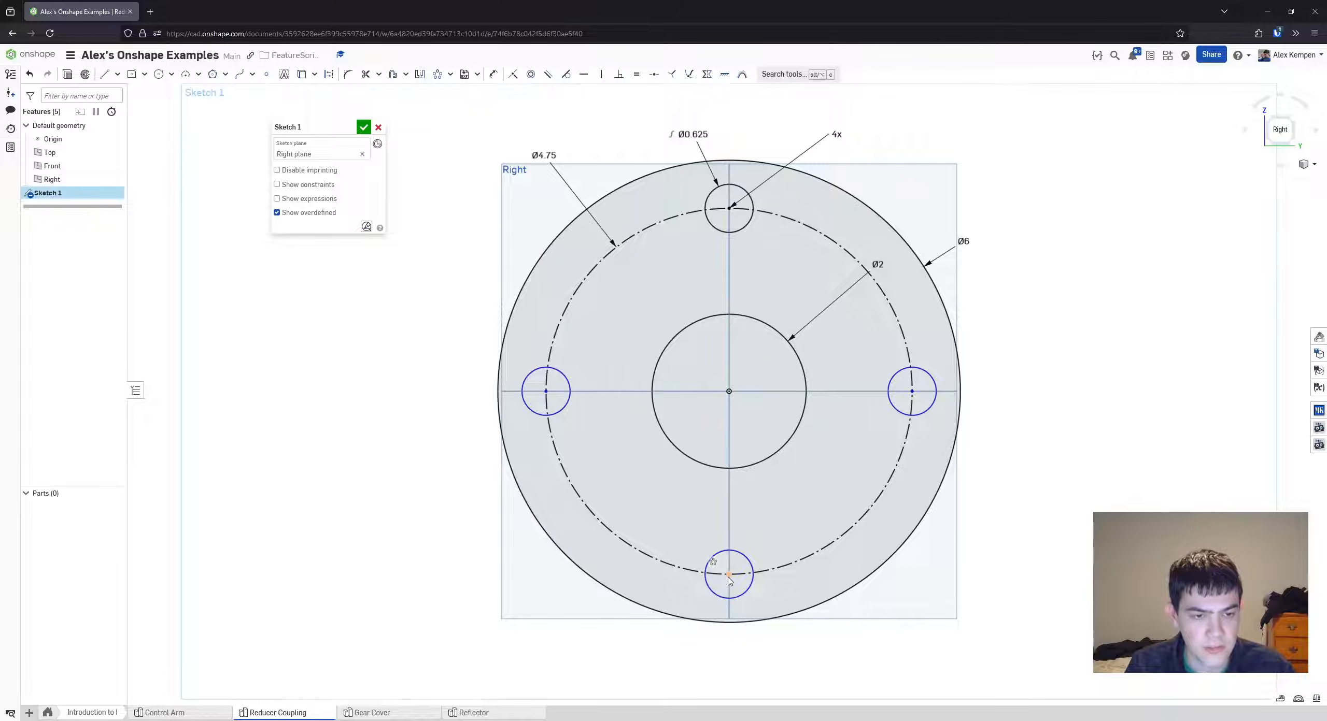
mouse_move(729, 579)
mouse_down()
mouse_move(805, 496)
mouse_move(767, 539)
mouse_move(696, 566)
mouse_move(780, 523)
mouse_up()
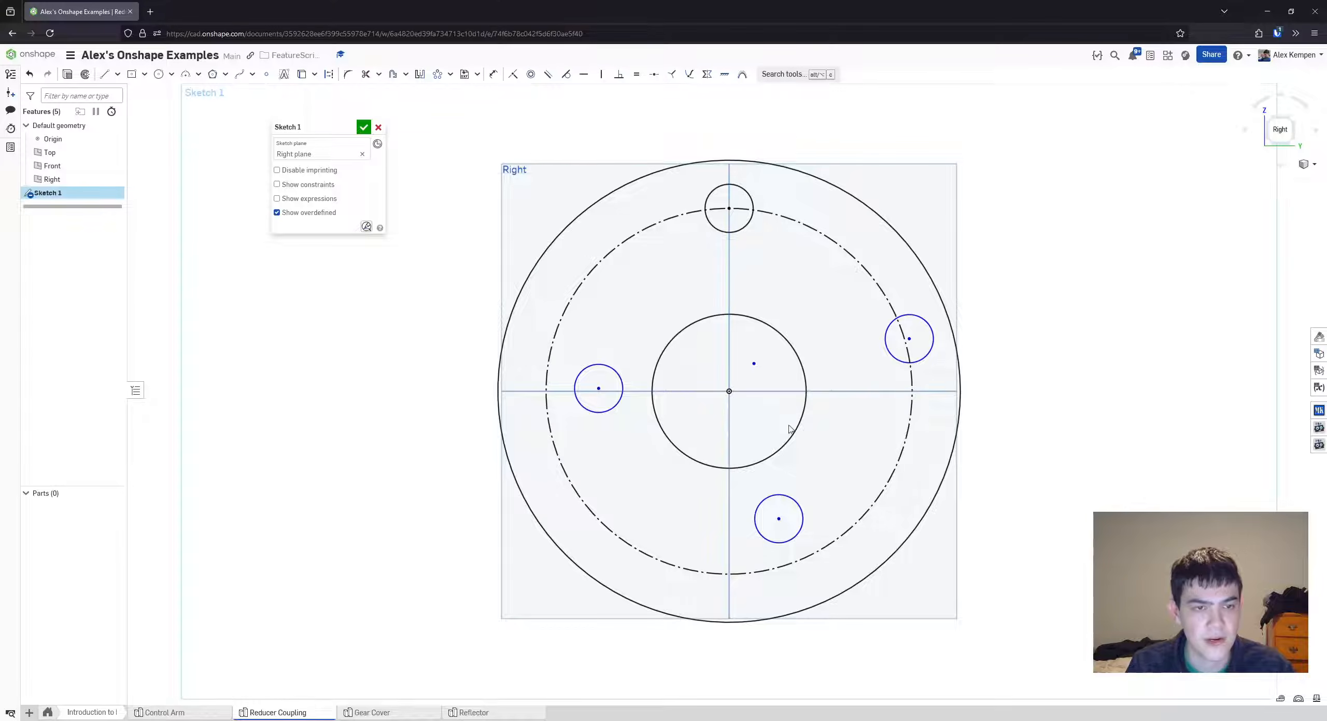
mouse_move(754, 363)
mouse_down()
mouse_move(729, 397)
mouse_move(763, 369)
mouse_up()
- Make the circular pattern's centre point coincident with the origin
key(i)
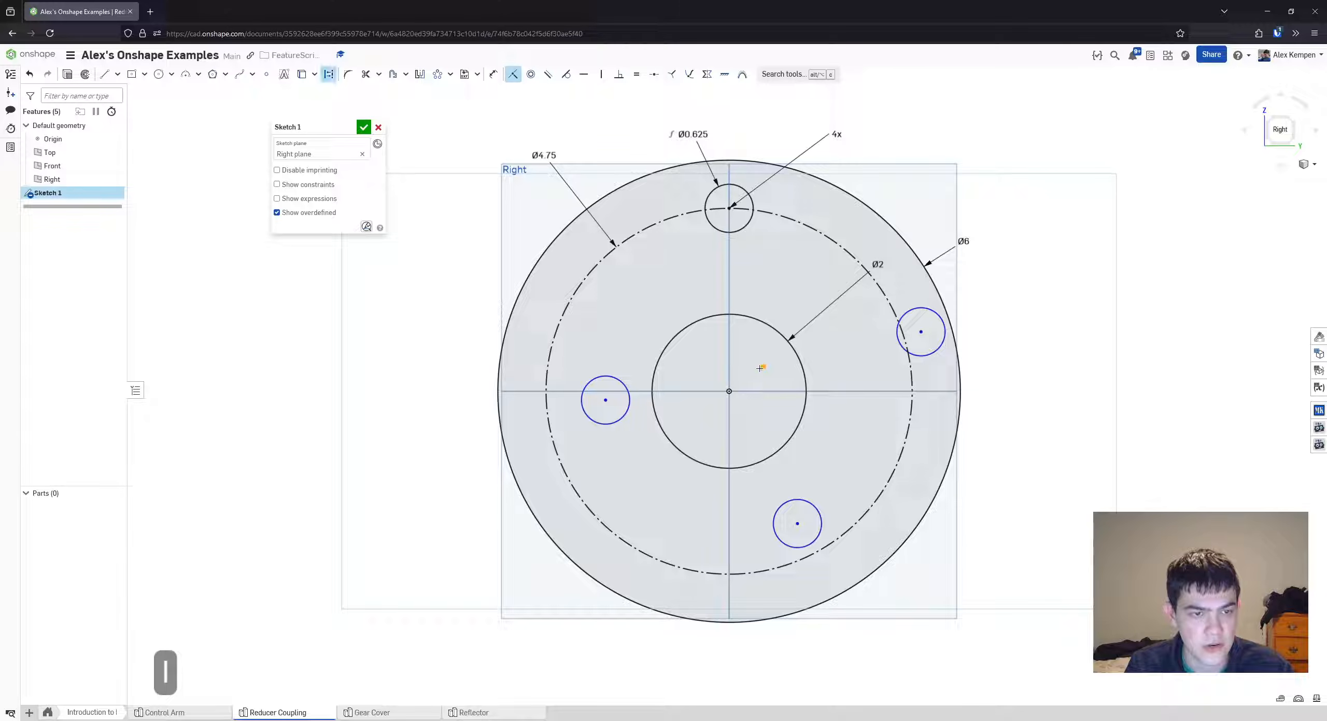
click(763, 367)
click(729, 391)
key(Escape)
scroll(806, 421, down, 3)
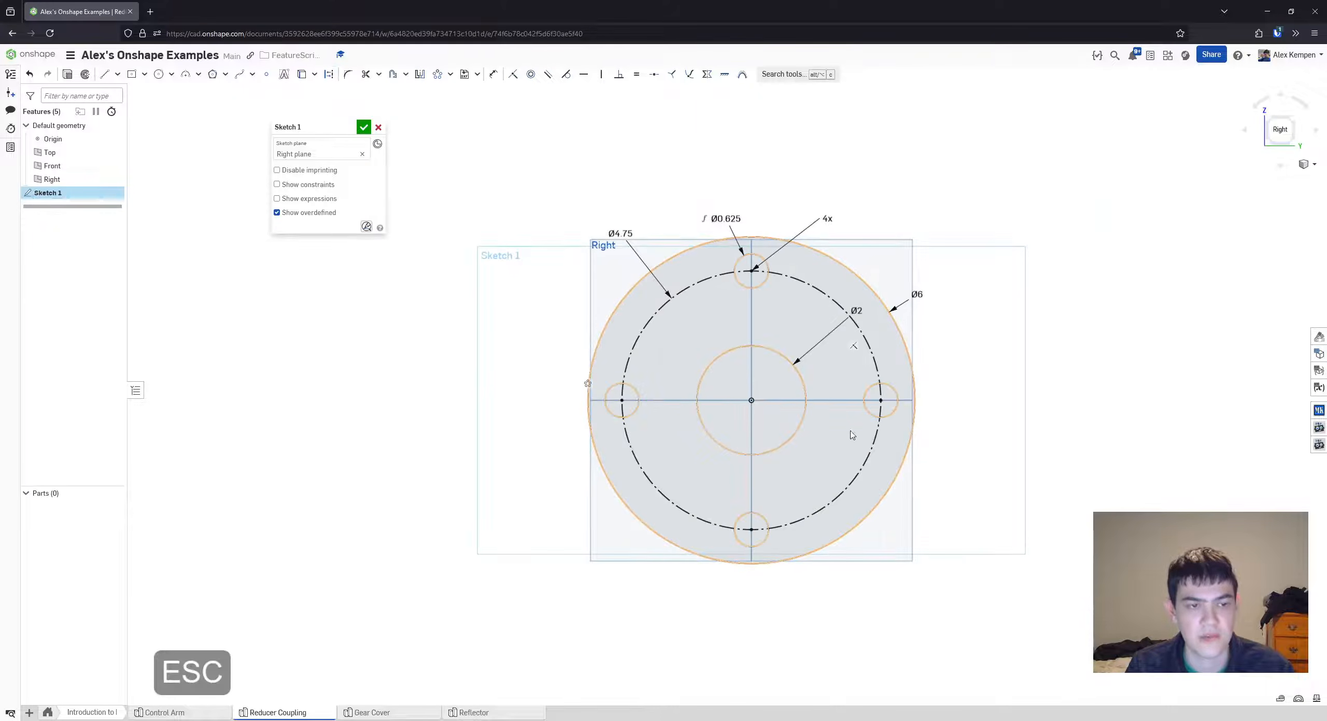
middle_drag(851, 435, 801, 446)
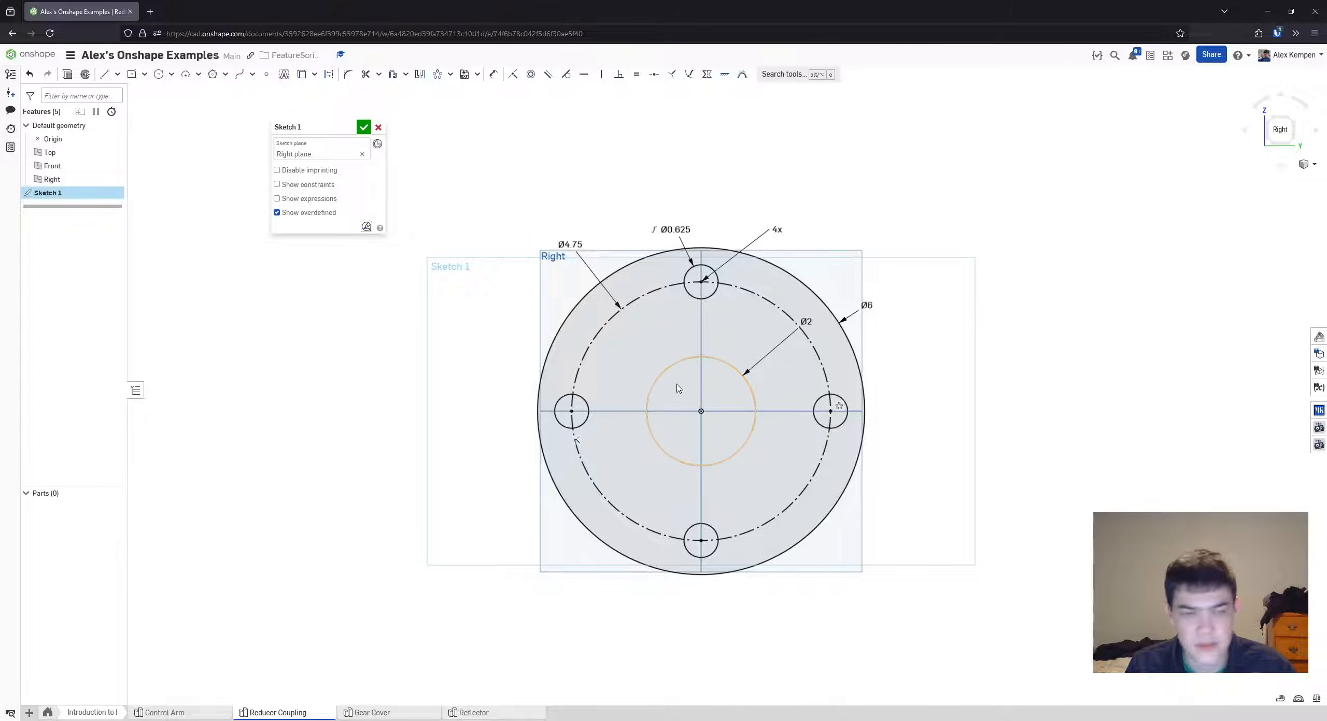
middle_drag(702, 432, 717, 425)
scroll(634, 418, up, 2)
scroll(809, 505, down, 2)
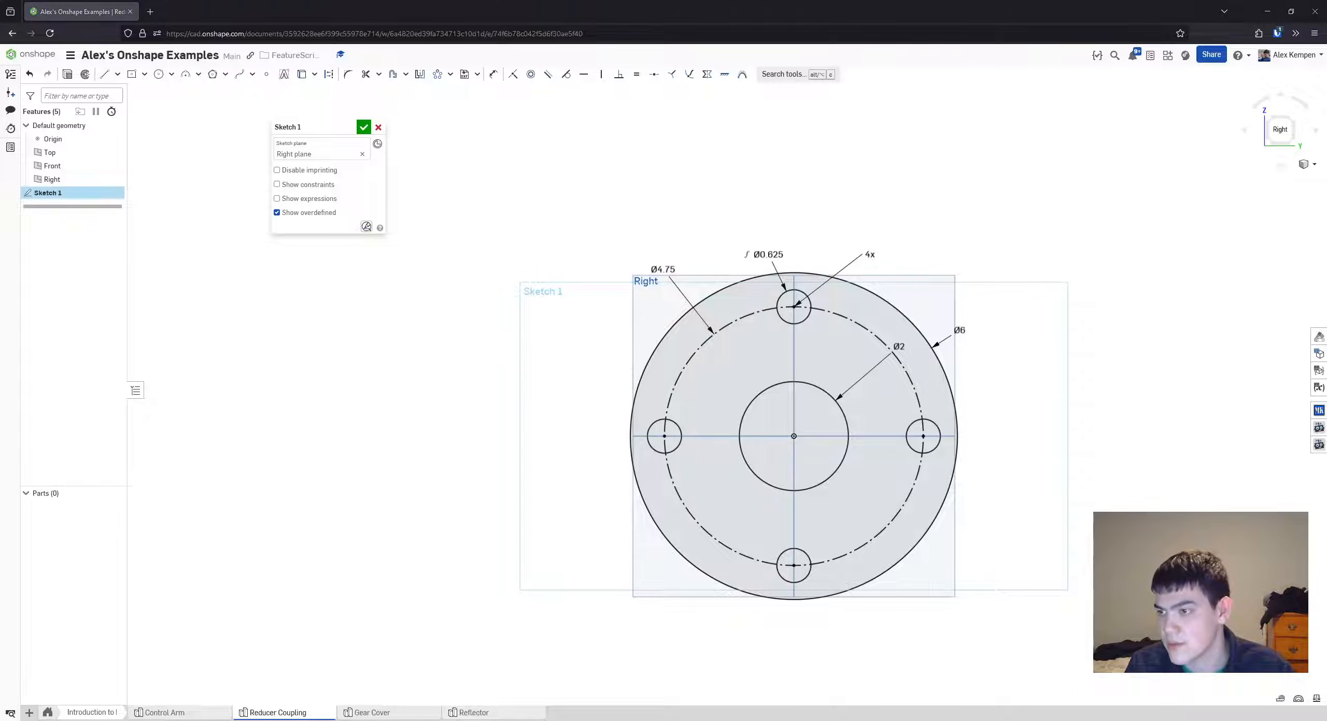
scroll(757, 327, down, 1)
right_drag(783, 325, 762, 330)
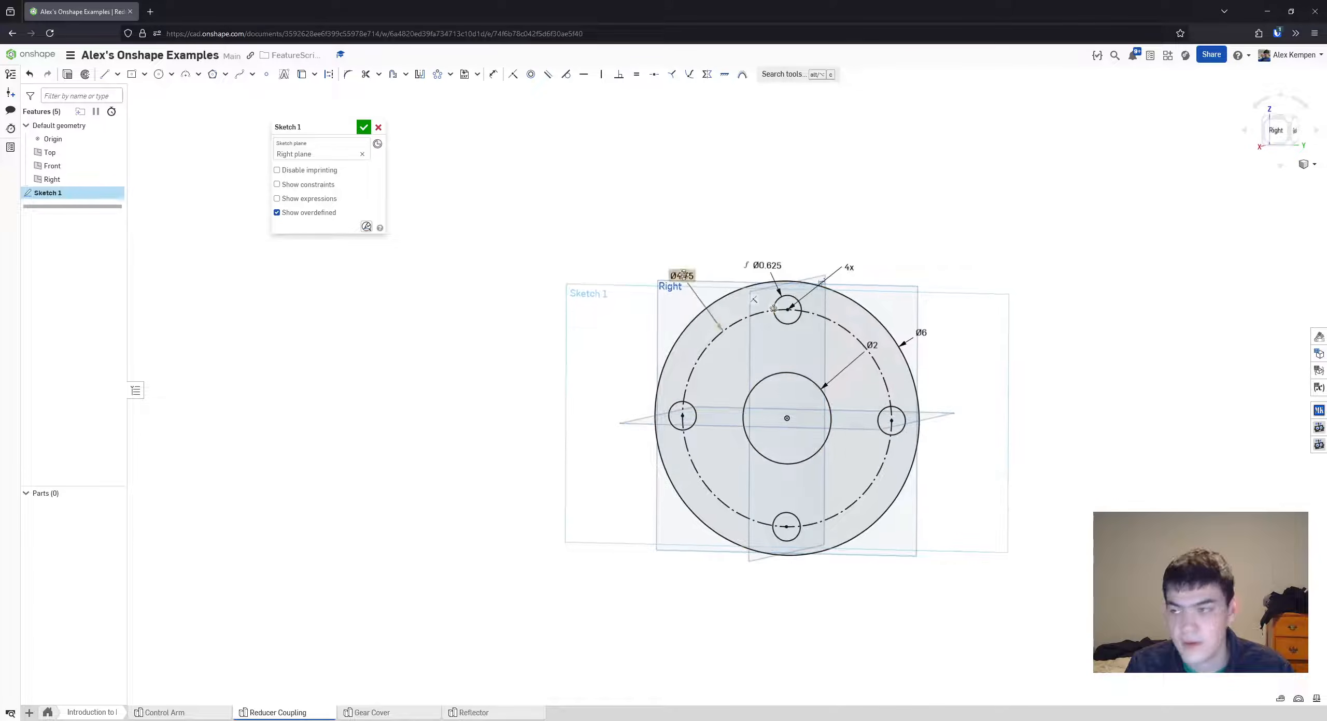
scroll(694, 273, up, 1)
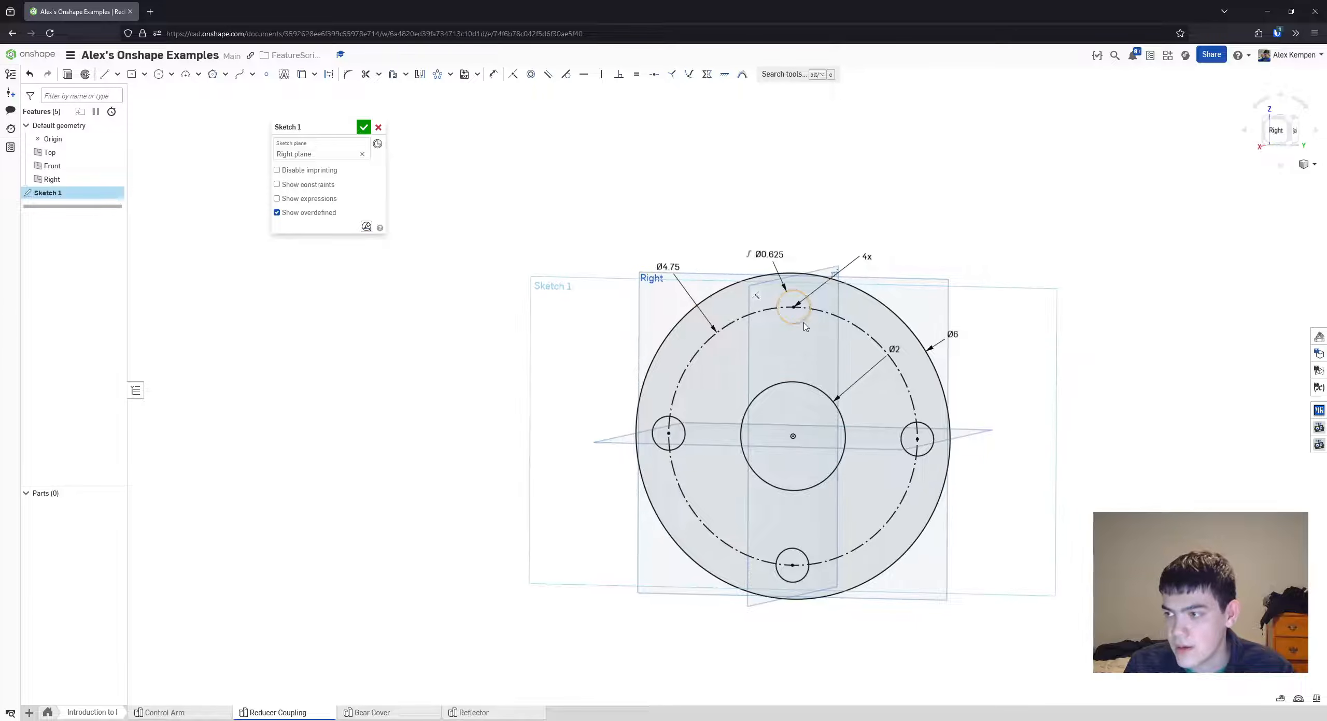
right_drag(637, 268, 540, 253)
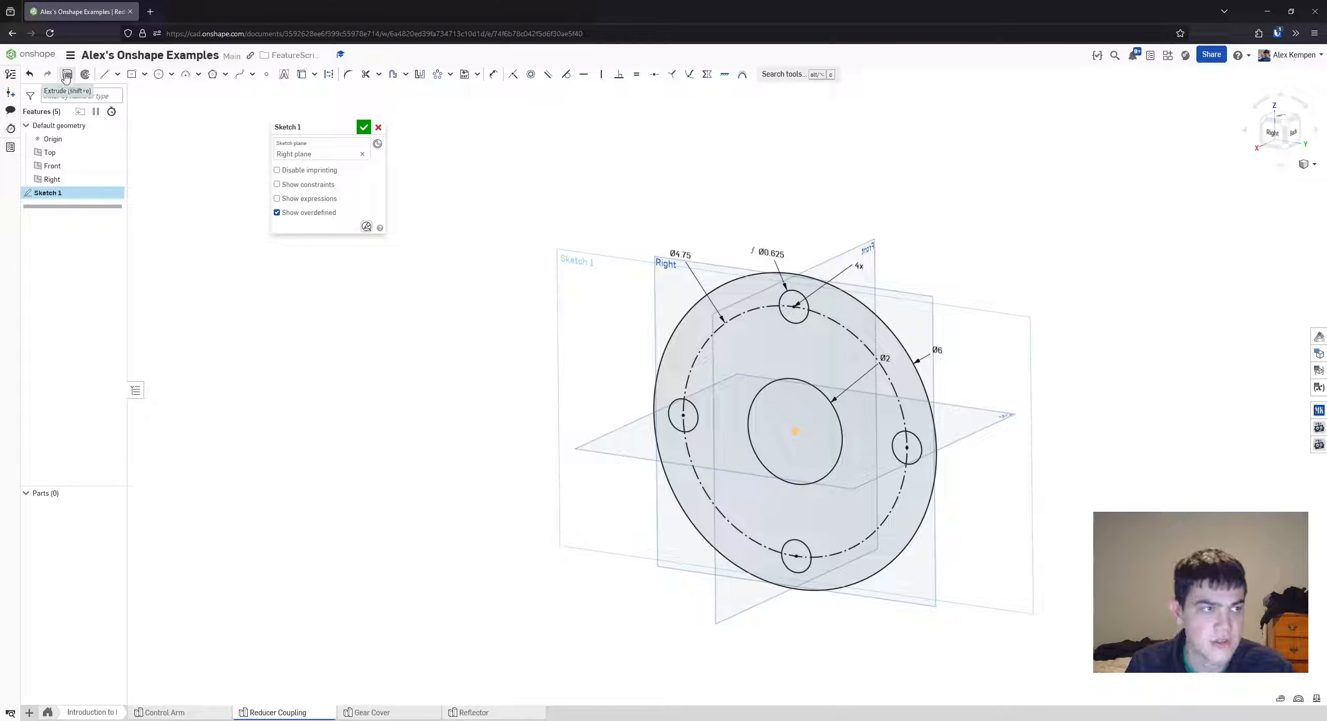
- Start an Extrude from Sketch 1, clear its profile selection and select the whole sketch again
drag(310, 130, 256, 120)
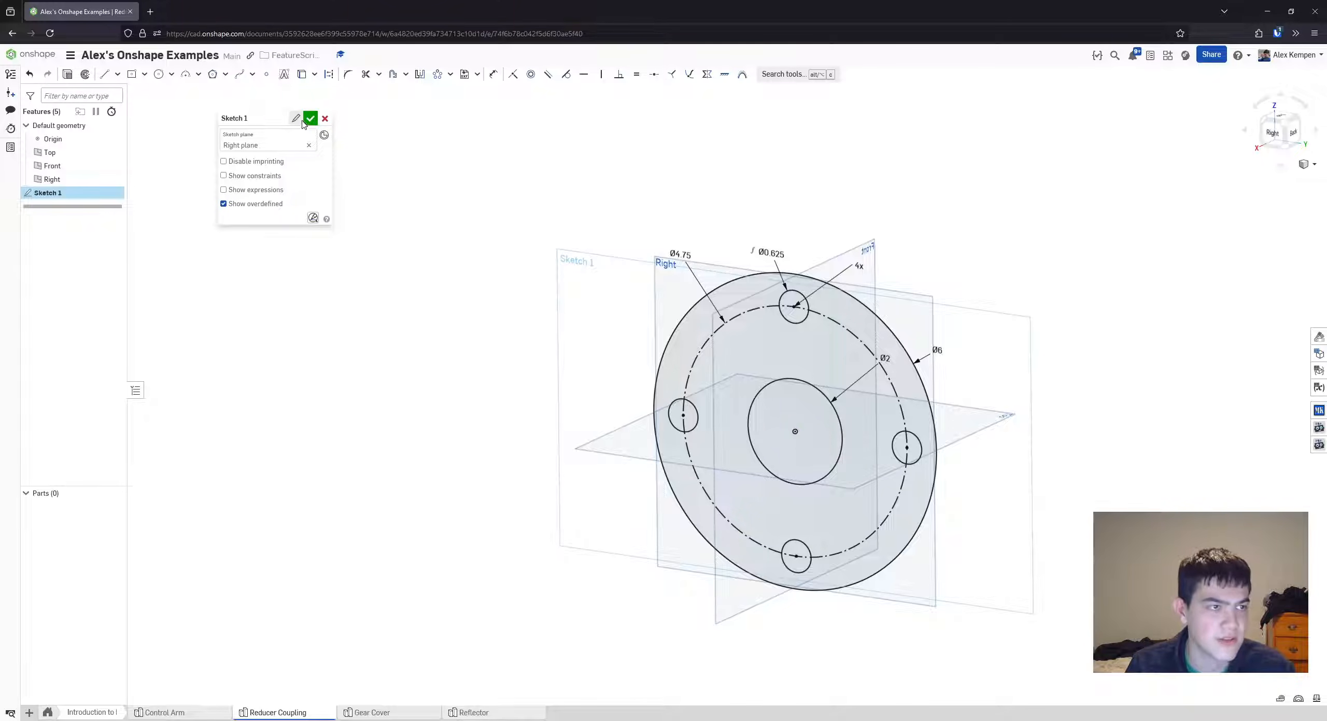
click(67, 75)
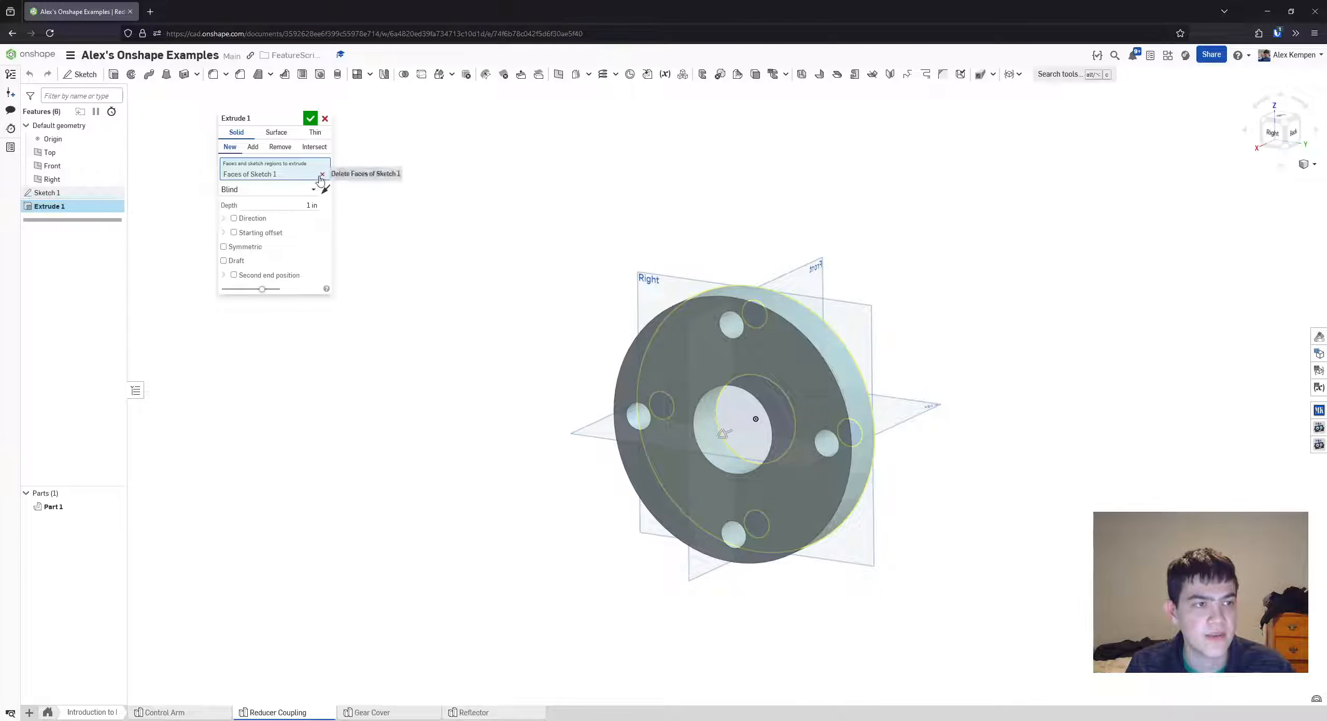
click(322, 174)
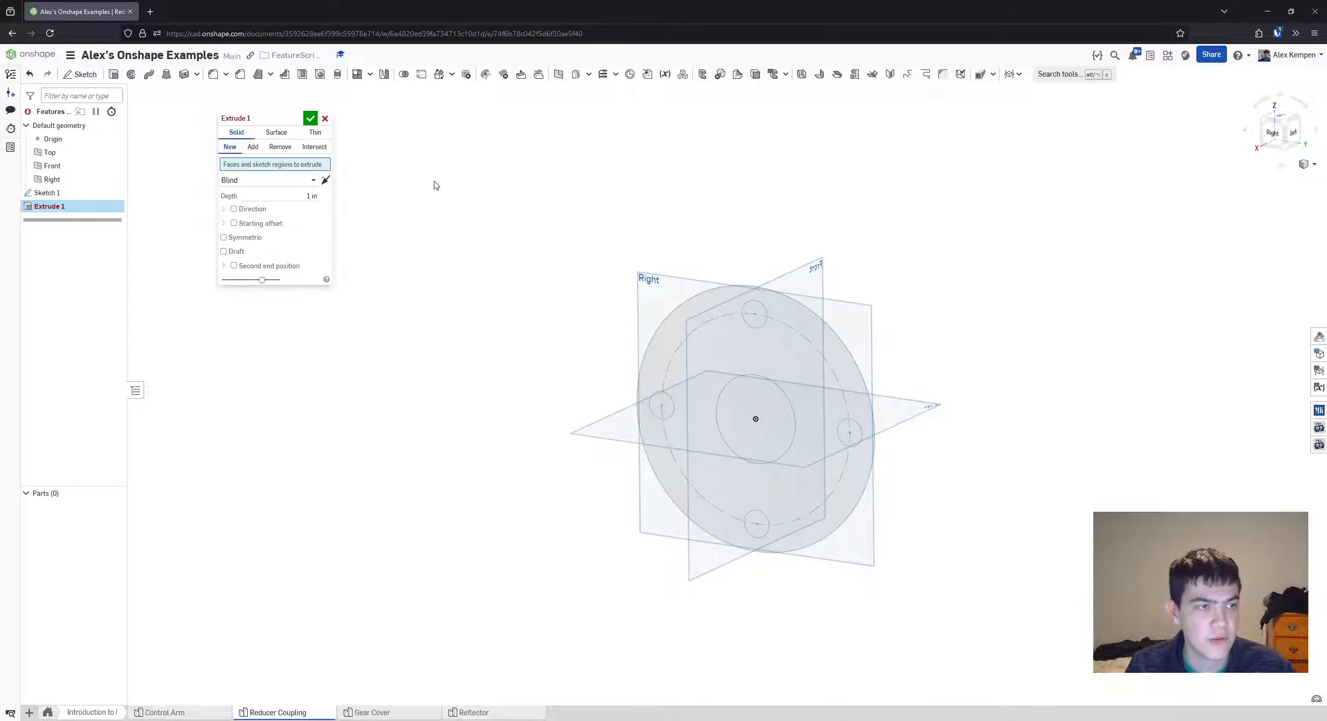
click(67, 195)
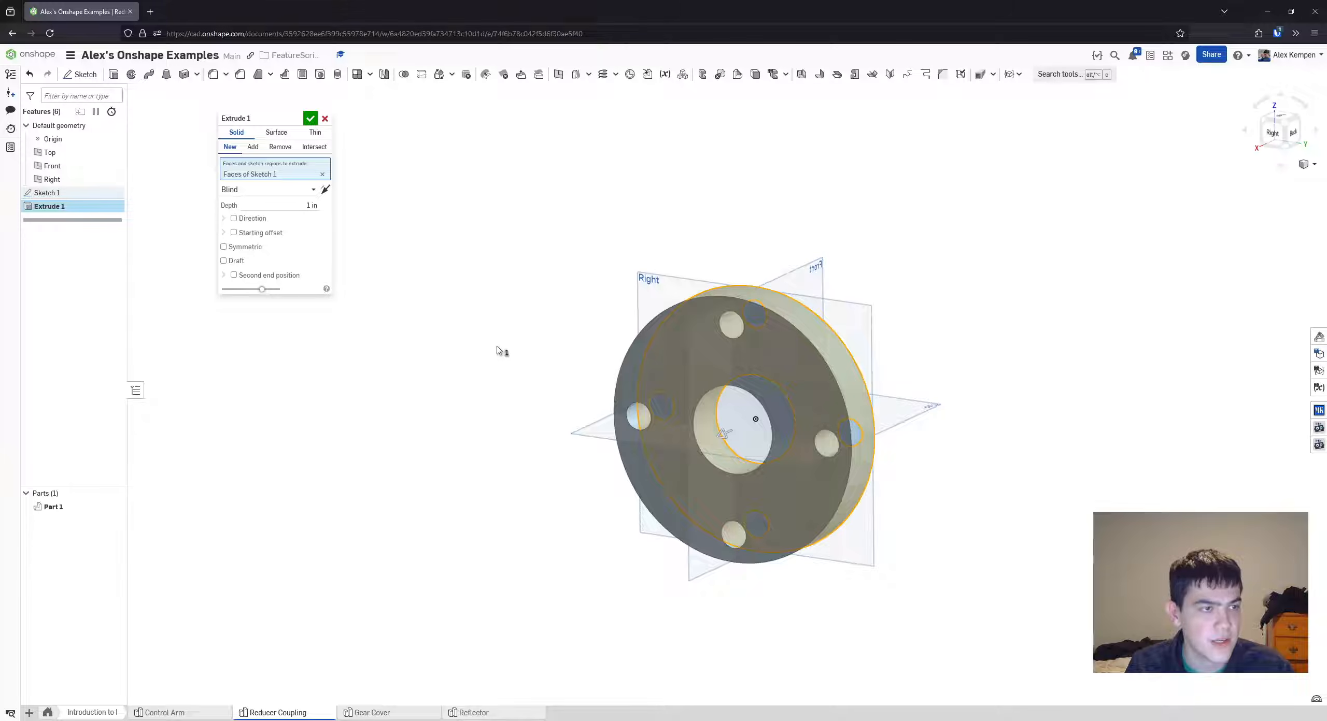
- Replace the extrude's profile selection with the central circle region and two of the bolt-hole regions
middle_drag(496, 351, 451, 329)
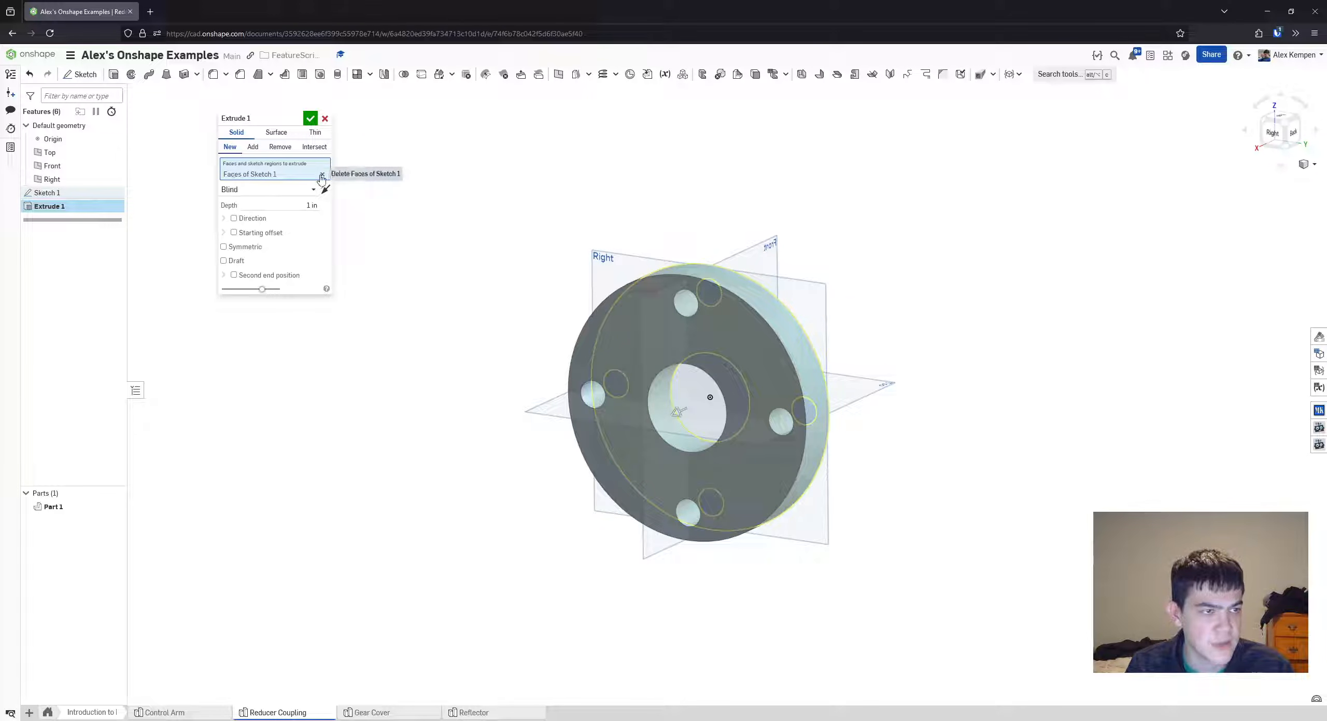
click(278, 175)
scroll(714, 388, up, 3)
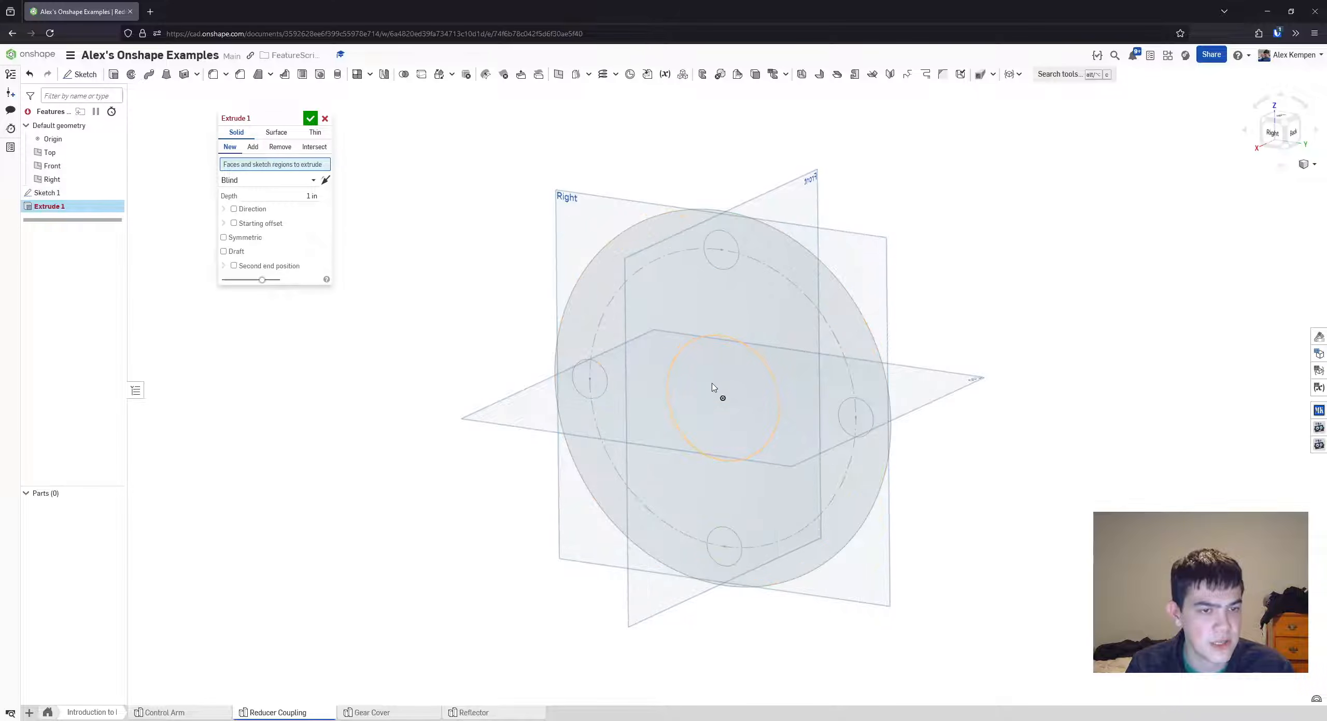
click(700, 365)
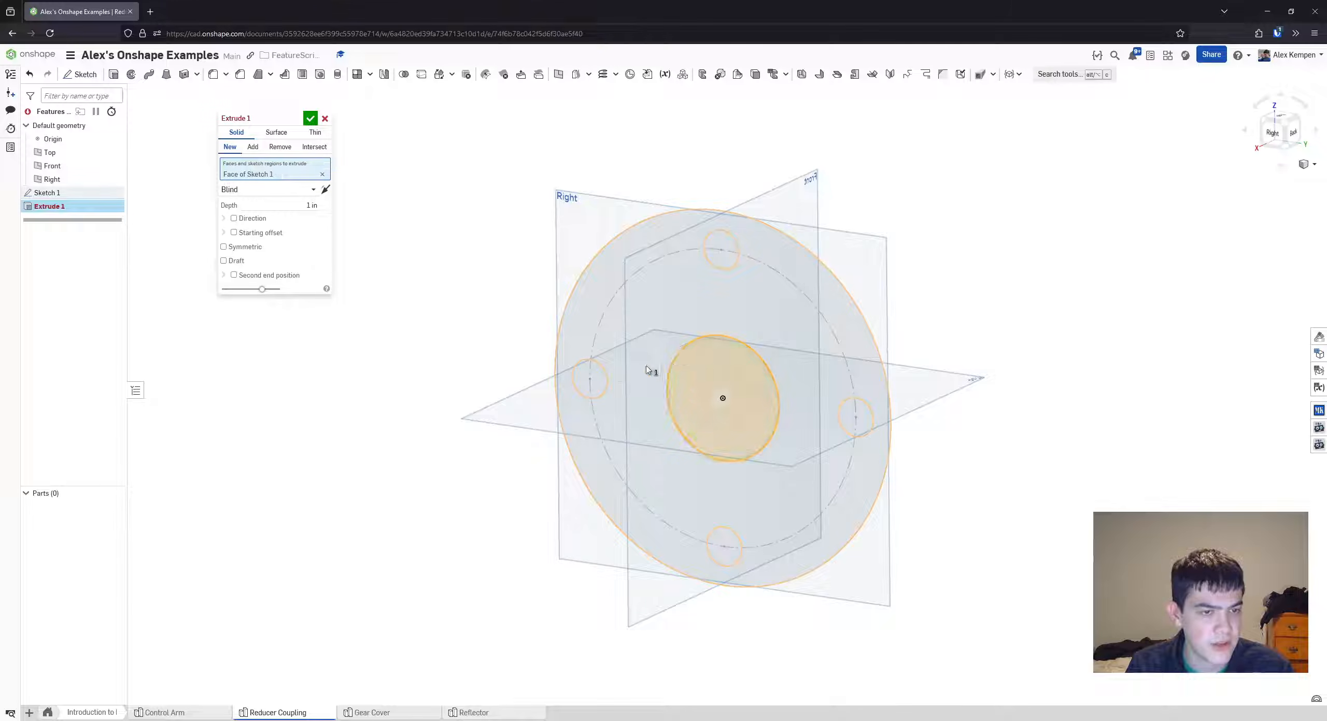
click(605, 378)
click(717, 269)
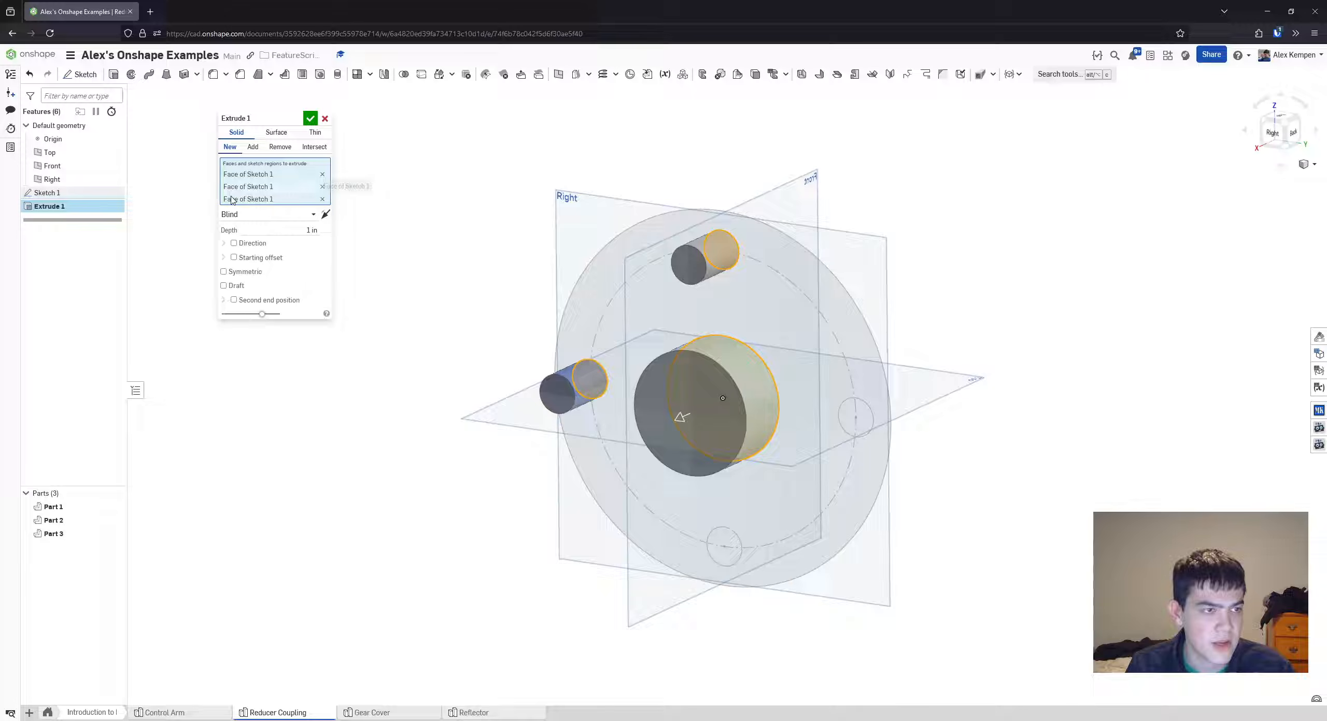
- Remove the three circle regions from the extrude and use all of Sketch 1 as its profile
click(323, 174)
click(322, 175)
click(322, 174)
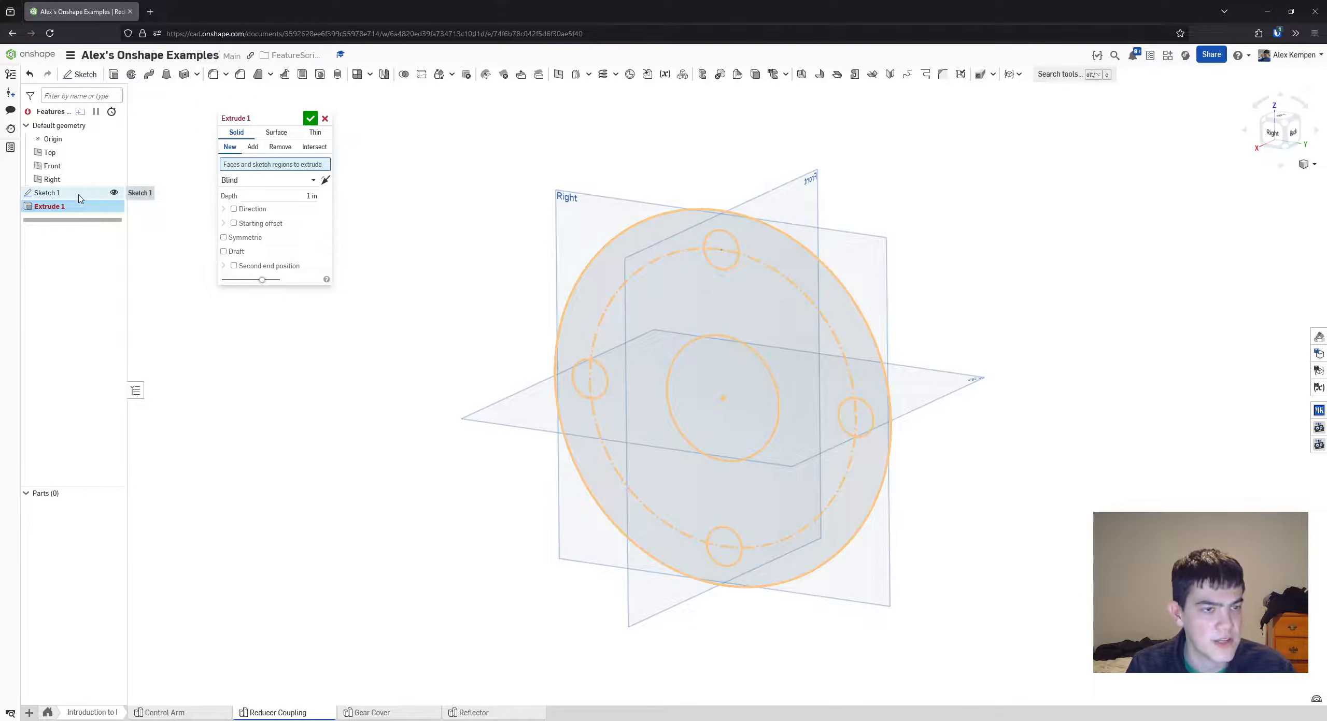
click(79, 198)
scroll(644, 385, down, 2)
right_drag(645, 385, 475, 297)
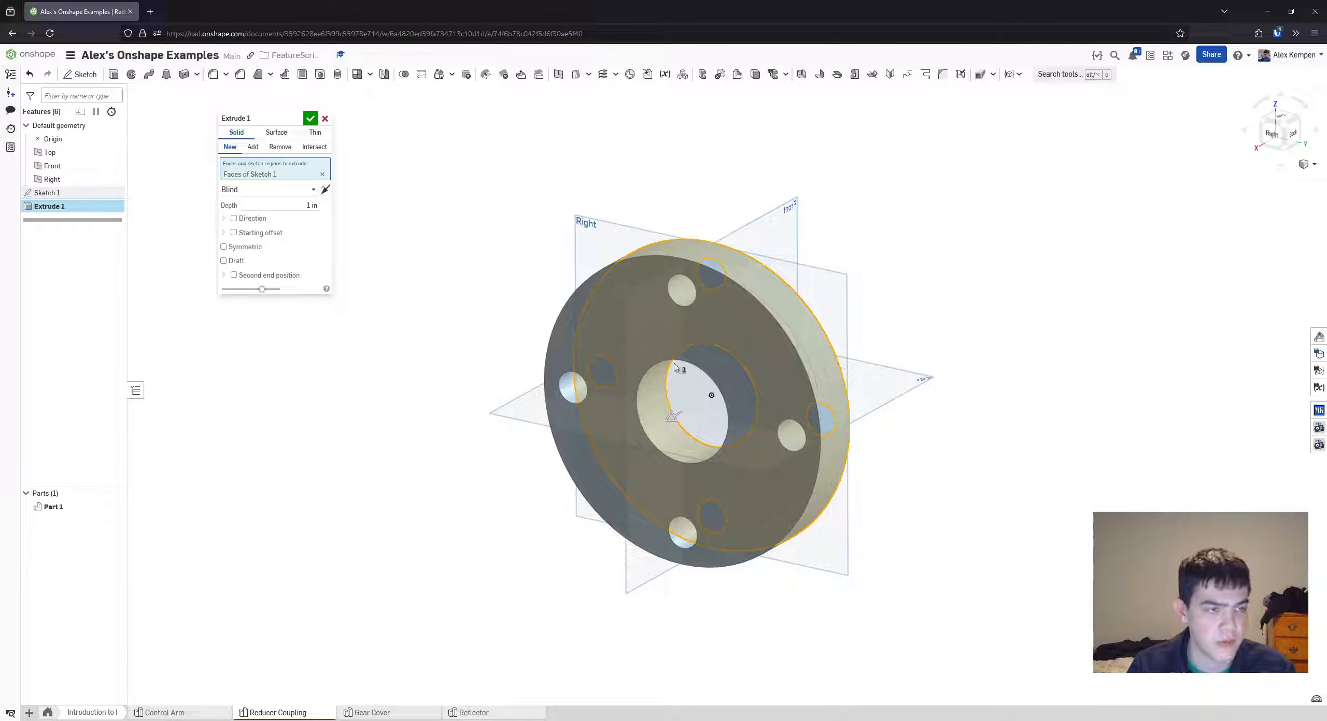
- Examine the flange extrusion preview from several angles, including its bore and bolt holes
right_drag(614, 358, 714, 305)
scroll(641, 329, down, 2)
scroll(689, 325, up, 2)
scroll(713, 282, down, 1)
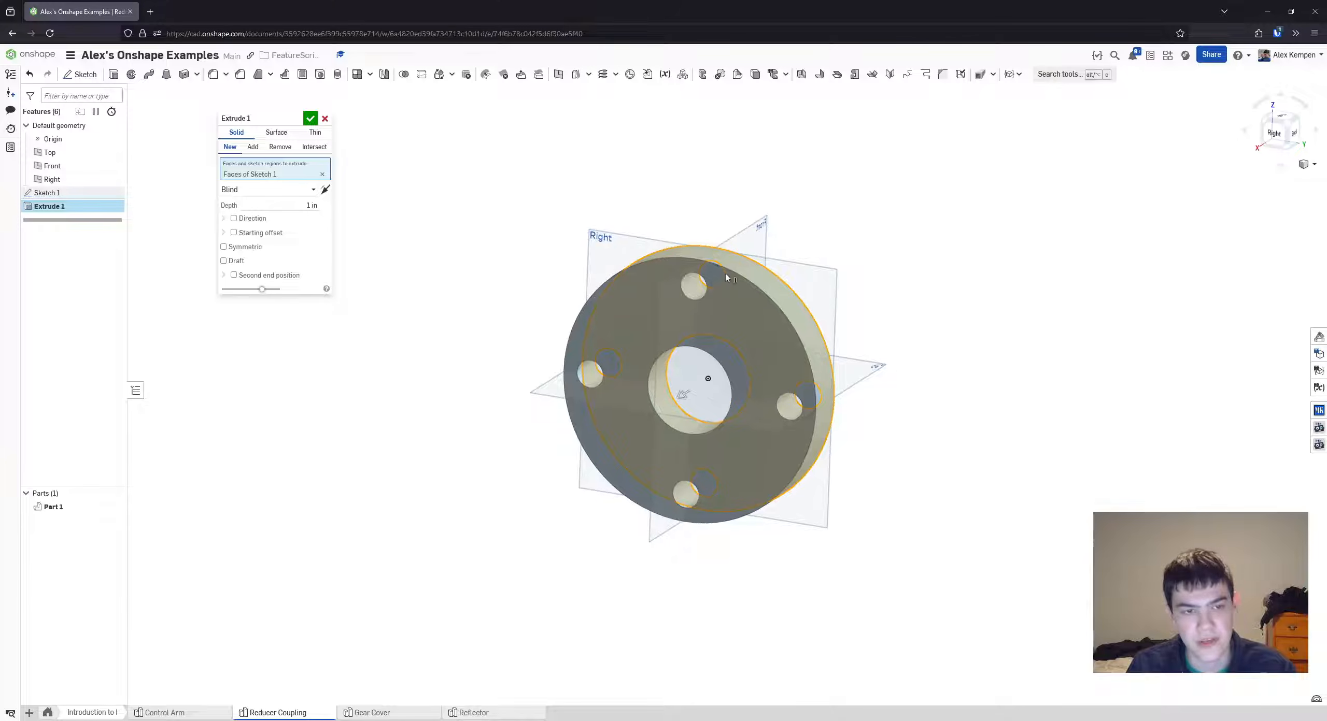
right_drag(704, 358, 605, 353)
scroll(649, 359, down, 1)
scroll(591, 367, up, 1)
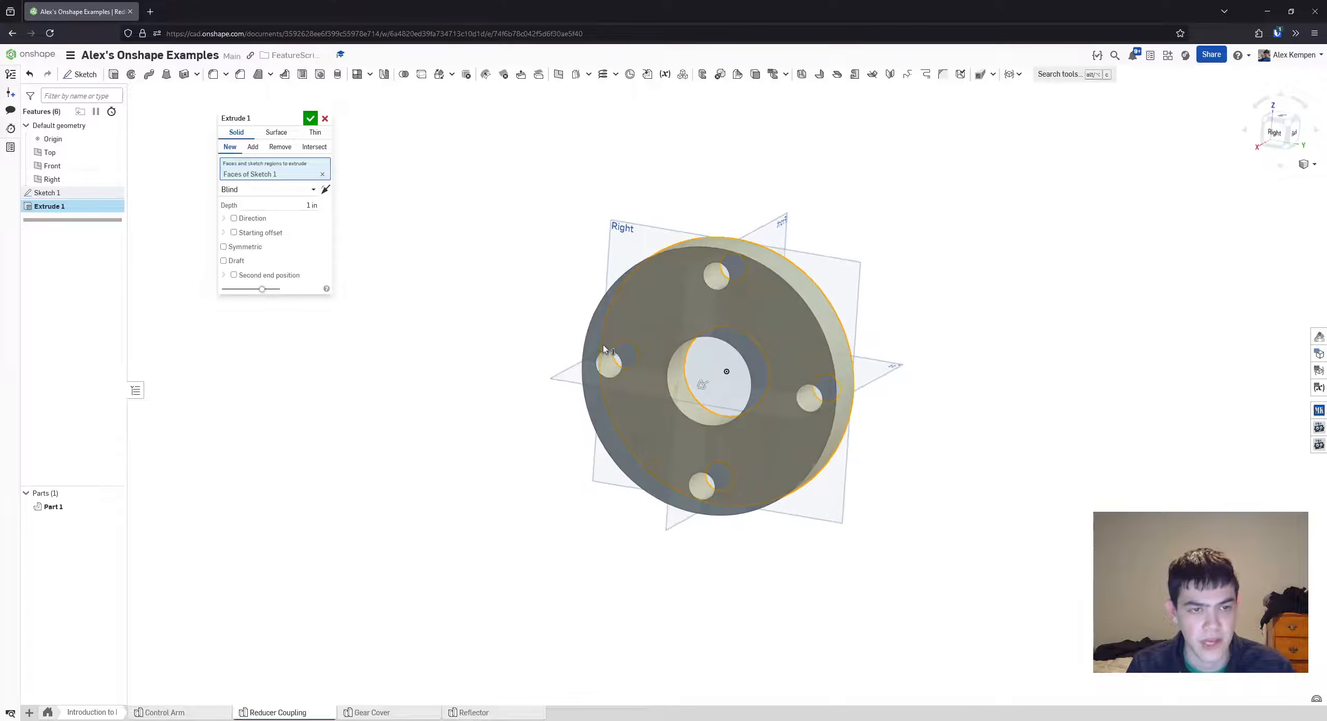
scroll(742, 320, down, 1)
right_drag(768, 311, 753, 322)
right_drag(618, 304, 550, 295)
right_drag(1036, 434, 514, 245)
right_drag(569, 277, 369, 230)
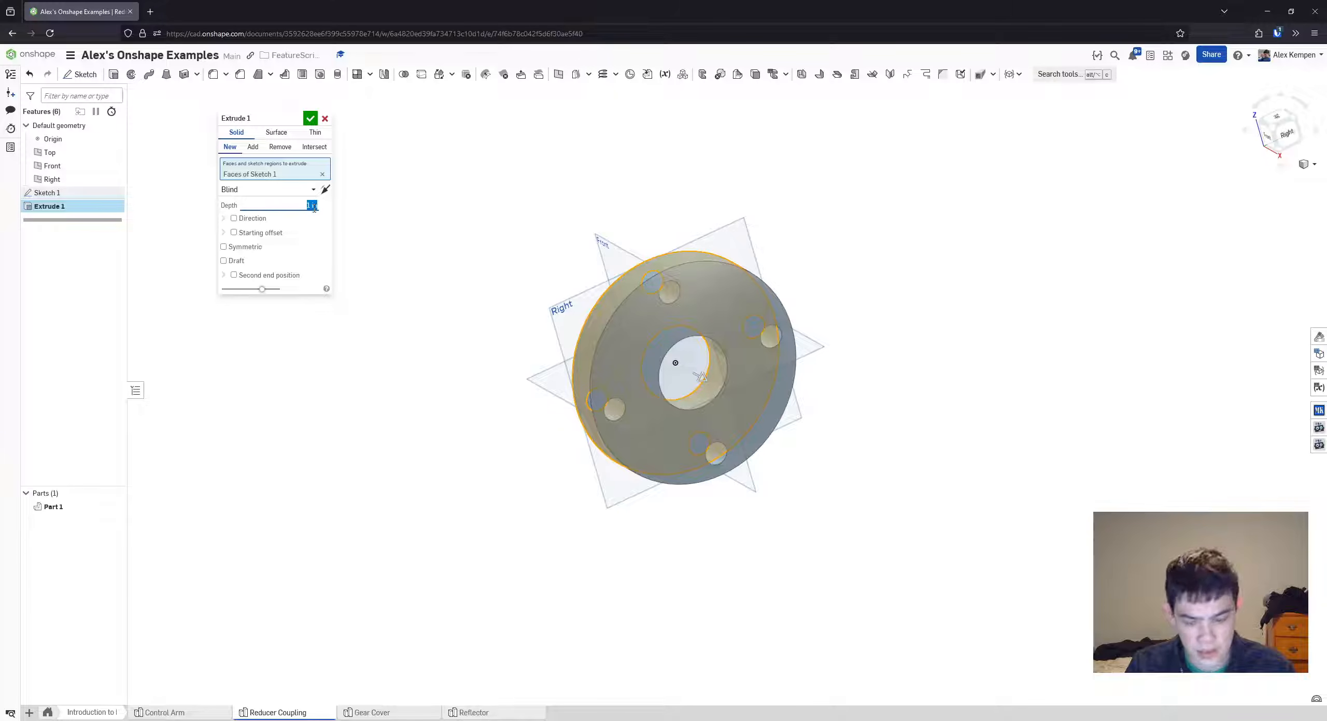
- Enter a depth of 0.62 in for the flange extrusion and discard the Extrude
text(0.62)
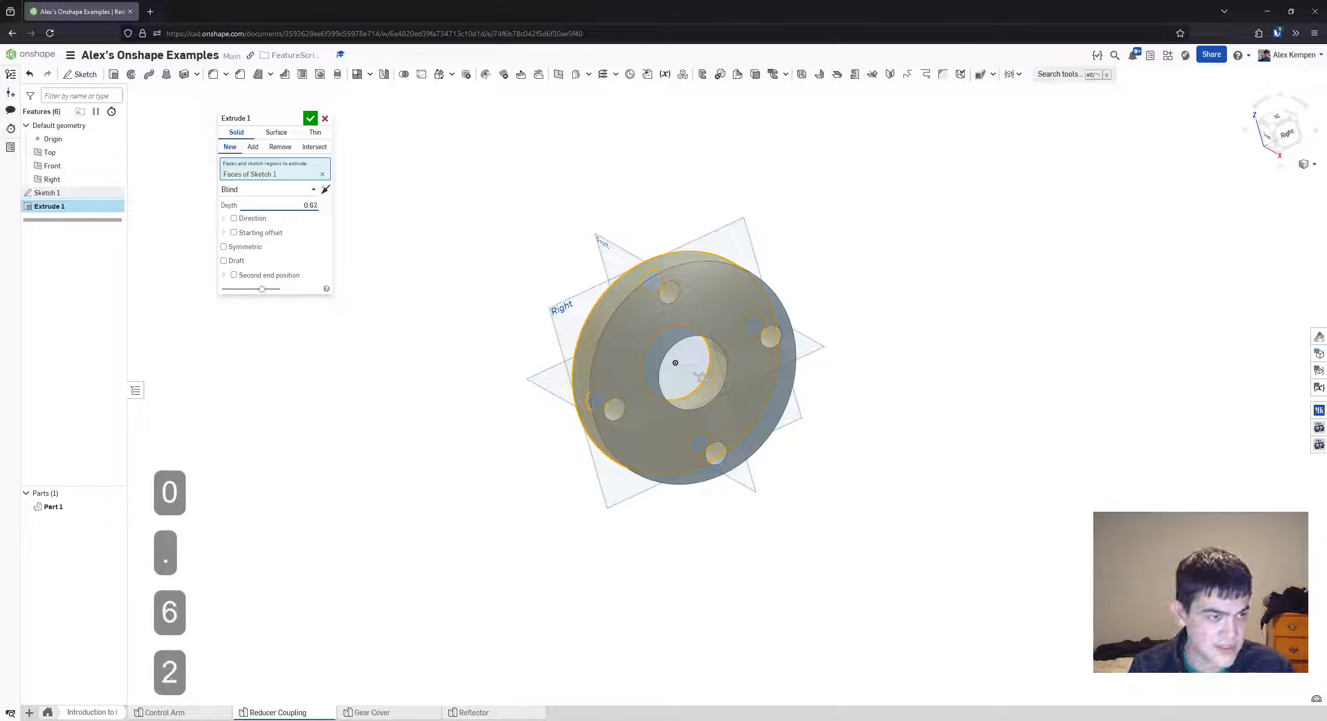
key(Return)
key(Escape)
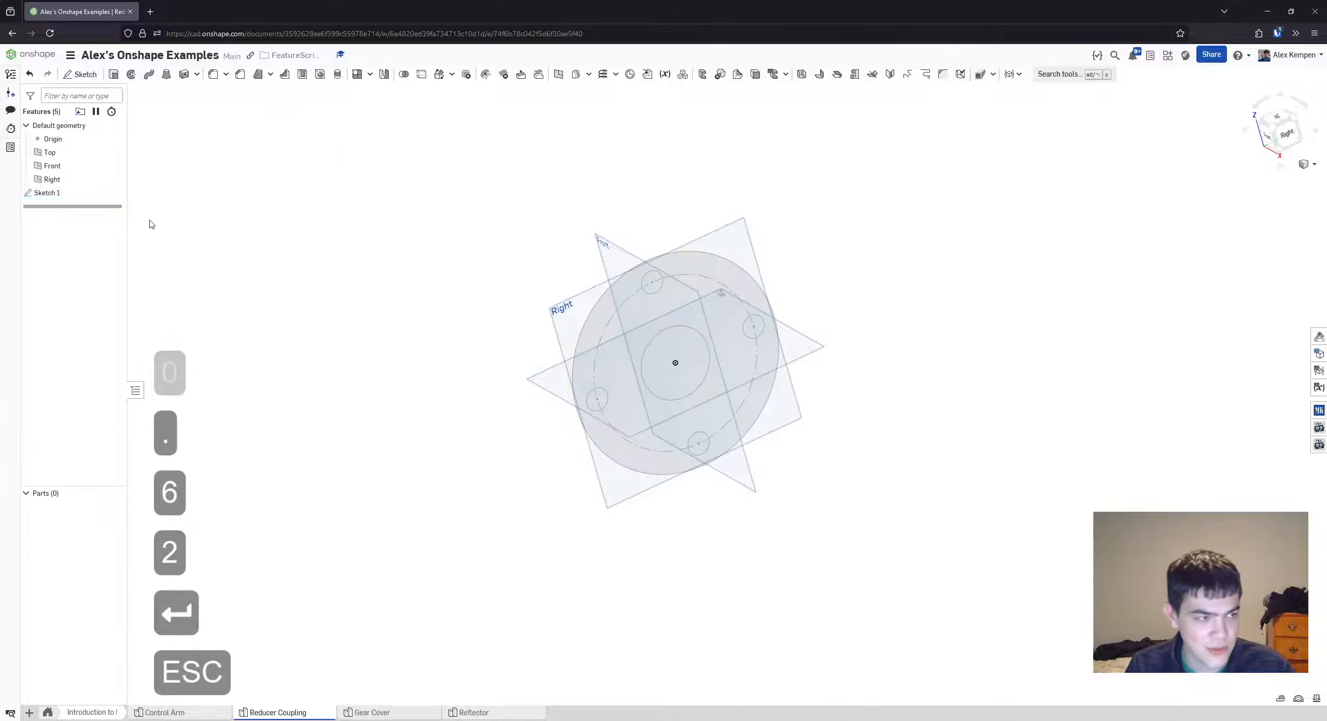
- Extrude the flange as a new solid to a blind depth of 0.62 in, using all of Sketch 1 as the profile
click(113, 76)
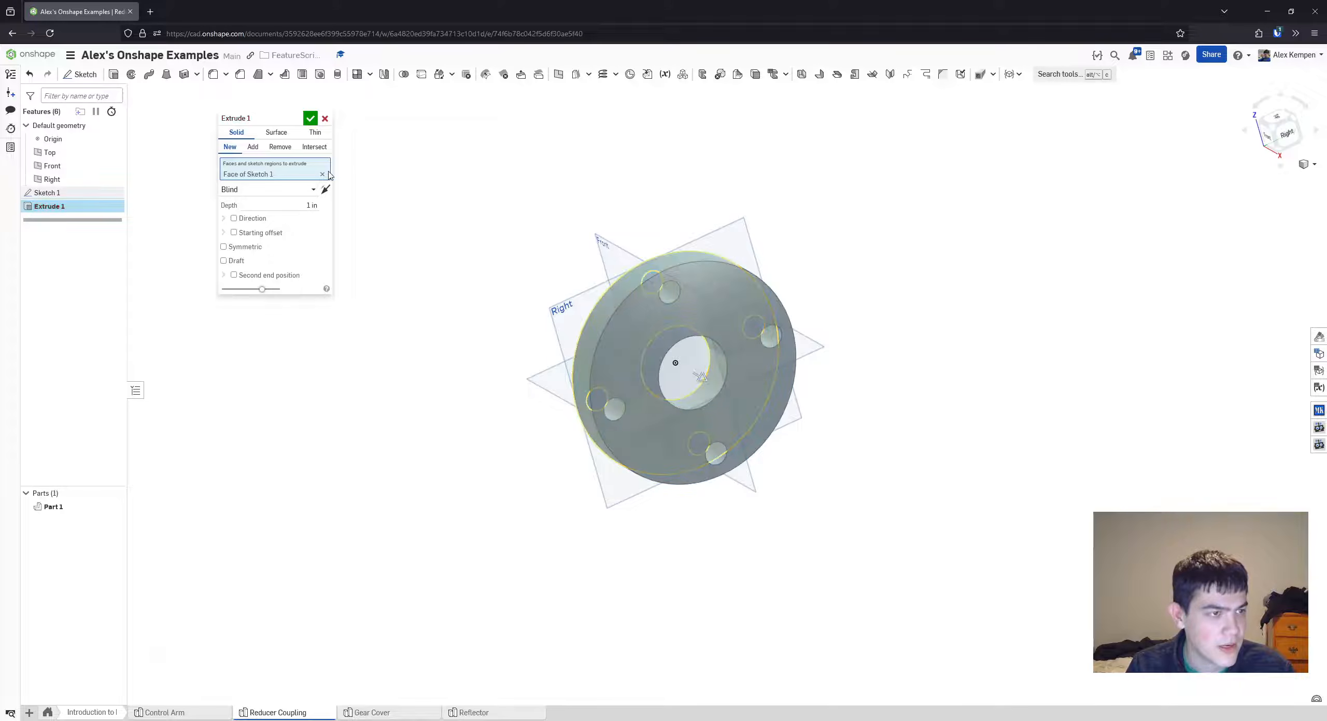
click(309, 205)
text(.62)
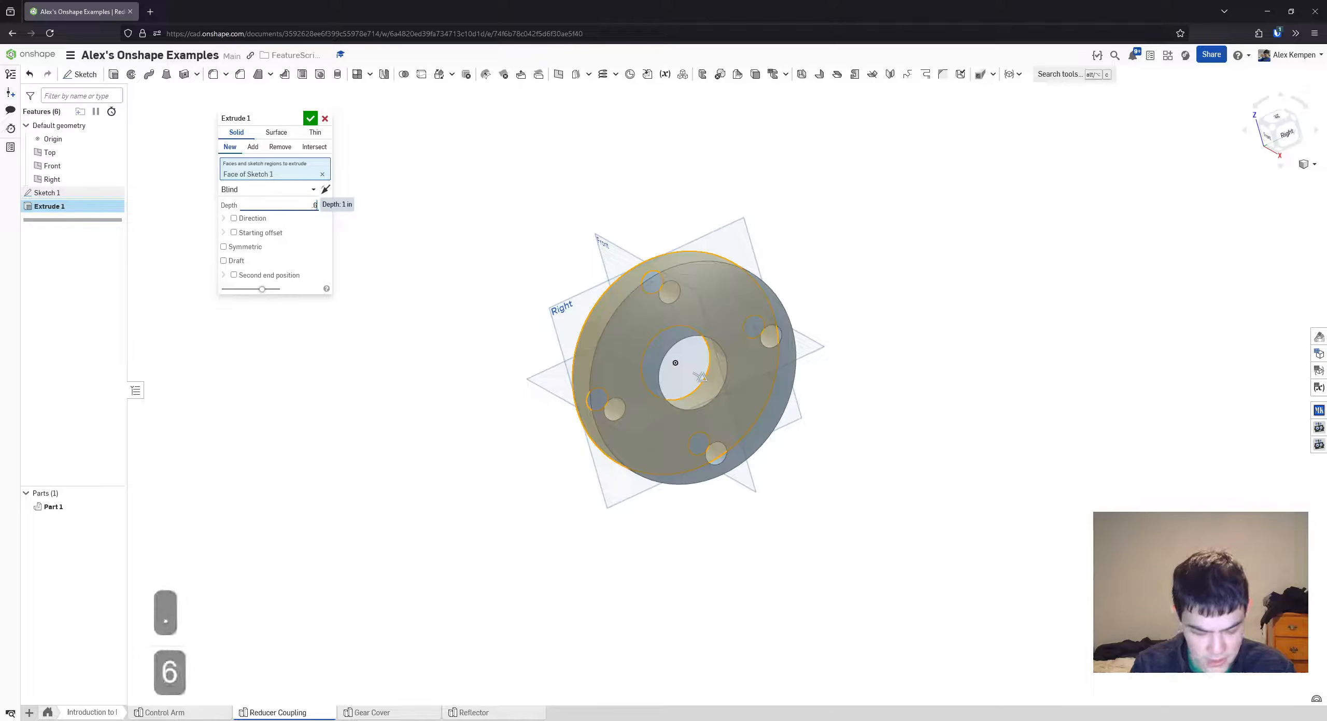
key(Return)
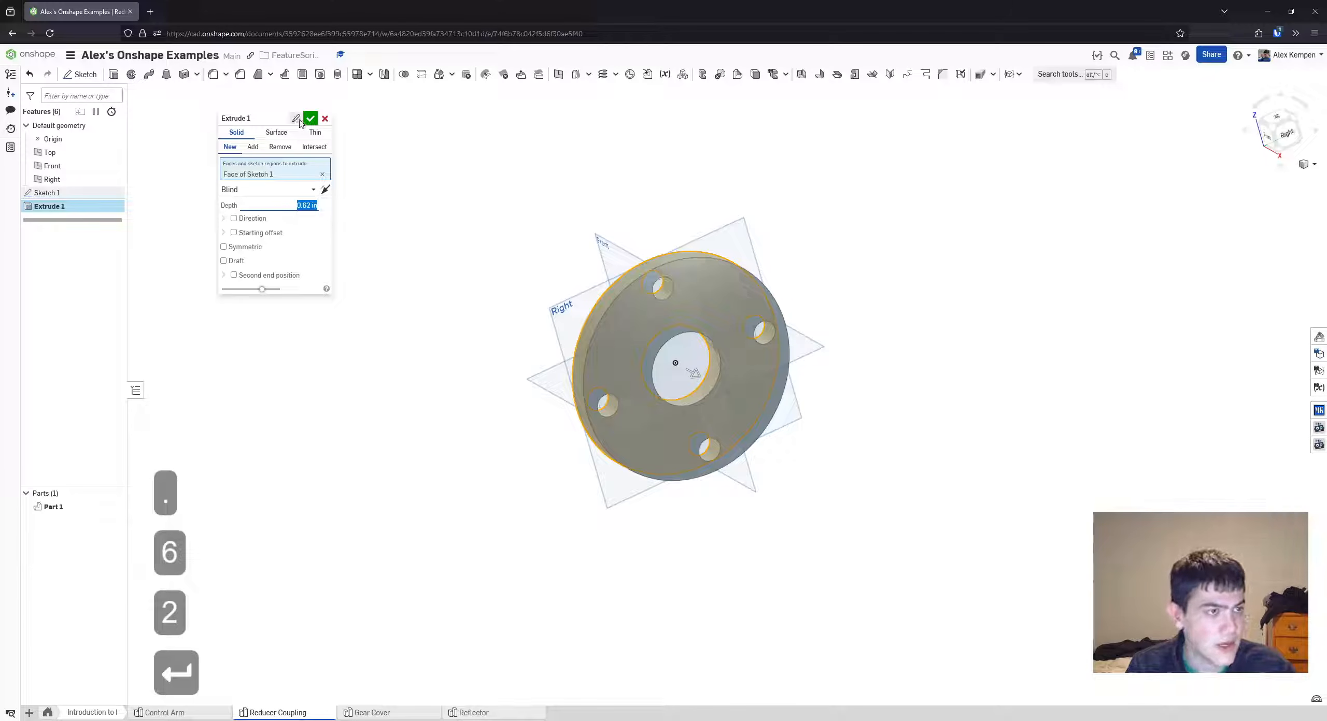
click(322, 174)
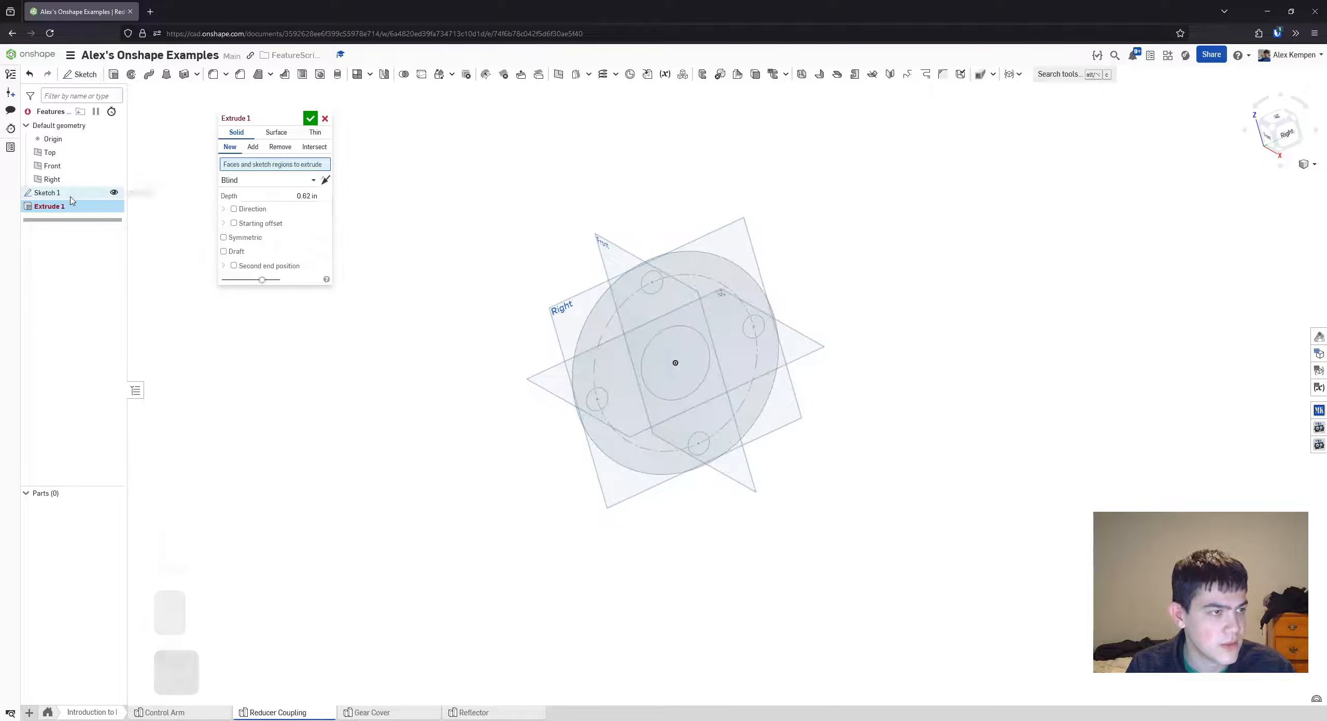
click(88, 193)
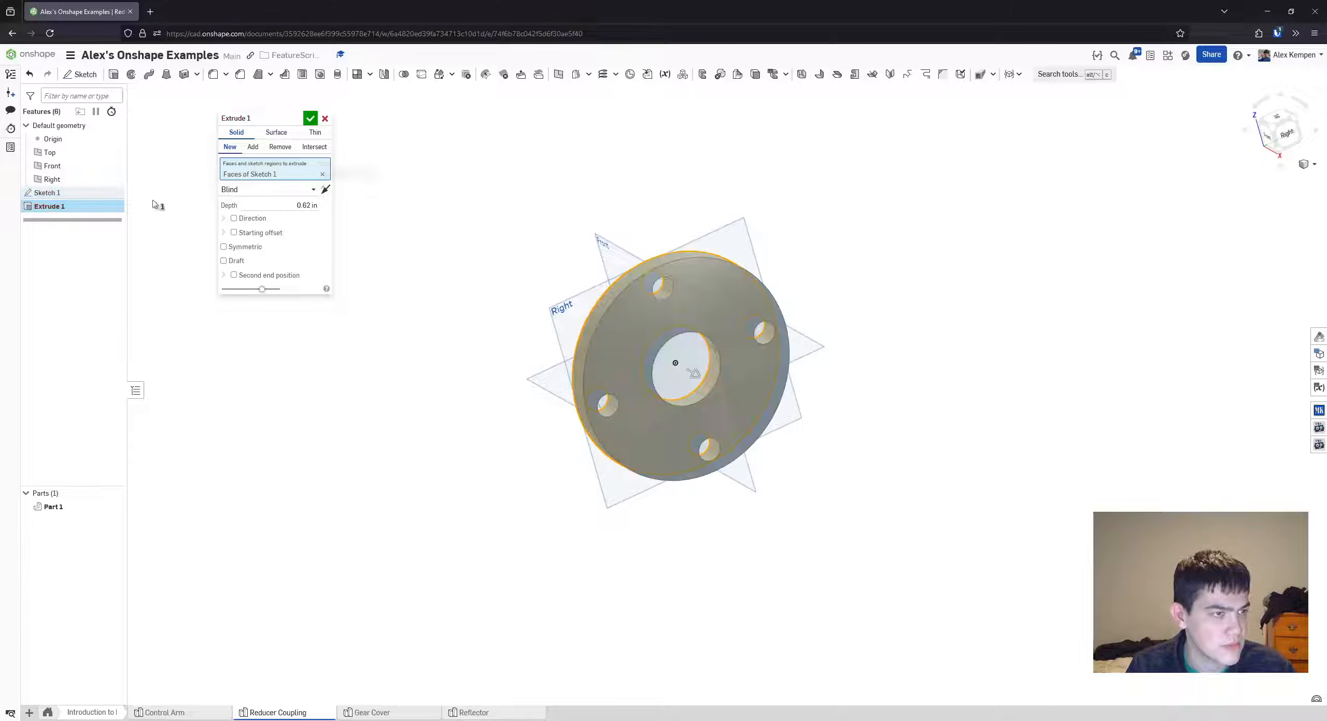
click(311, 121)
mouse_move(488, 224)
right_down()
mouse_move(541, 242)
mouse_move(491, 244)
right_up()
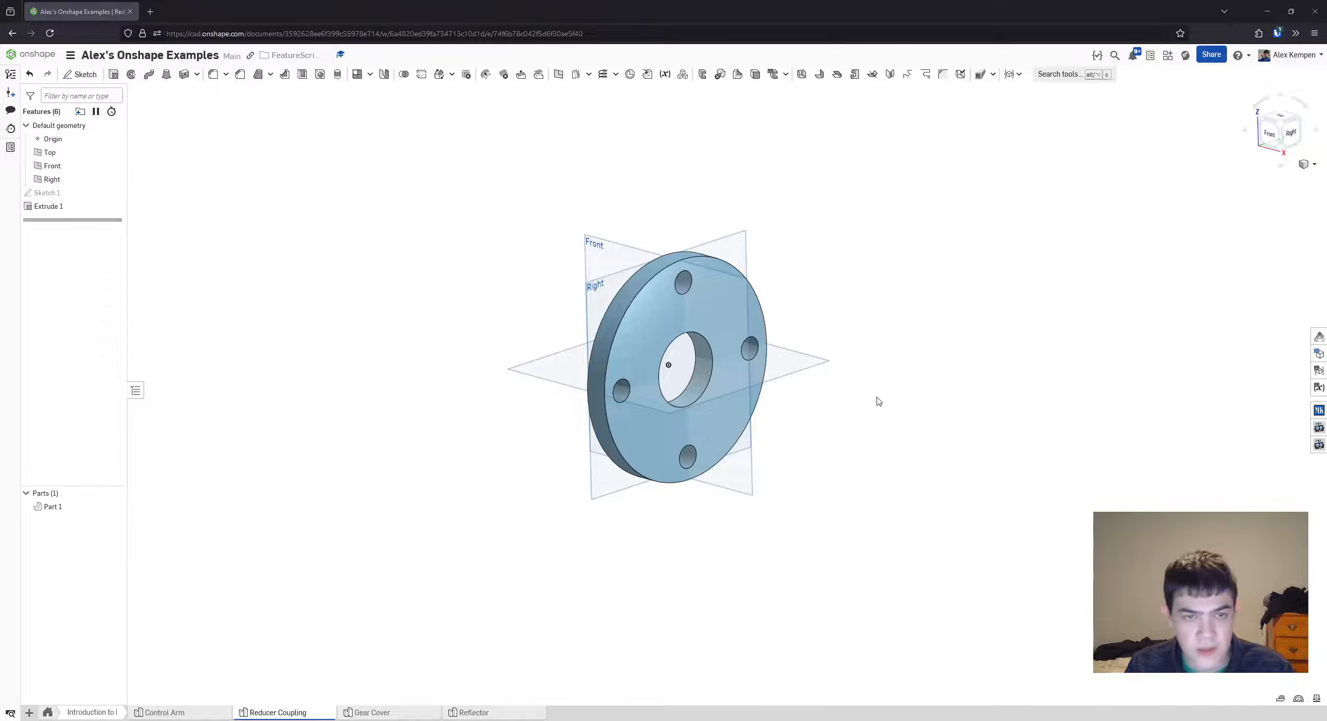
- Try the opposite direction for the flange extrusion, and restore its original direction
right_drag(876, 399, 1017, 395)
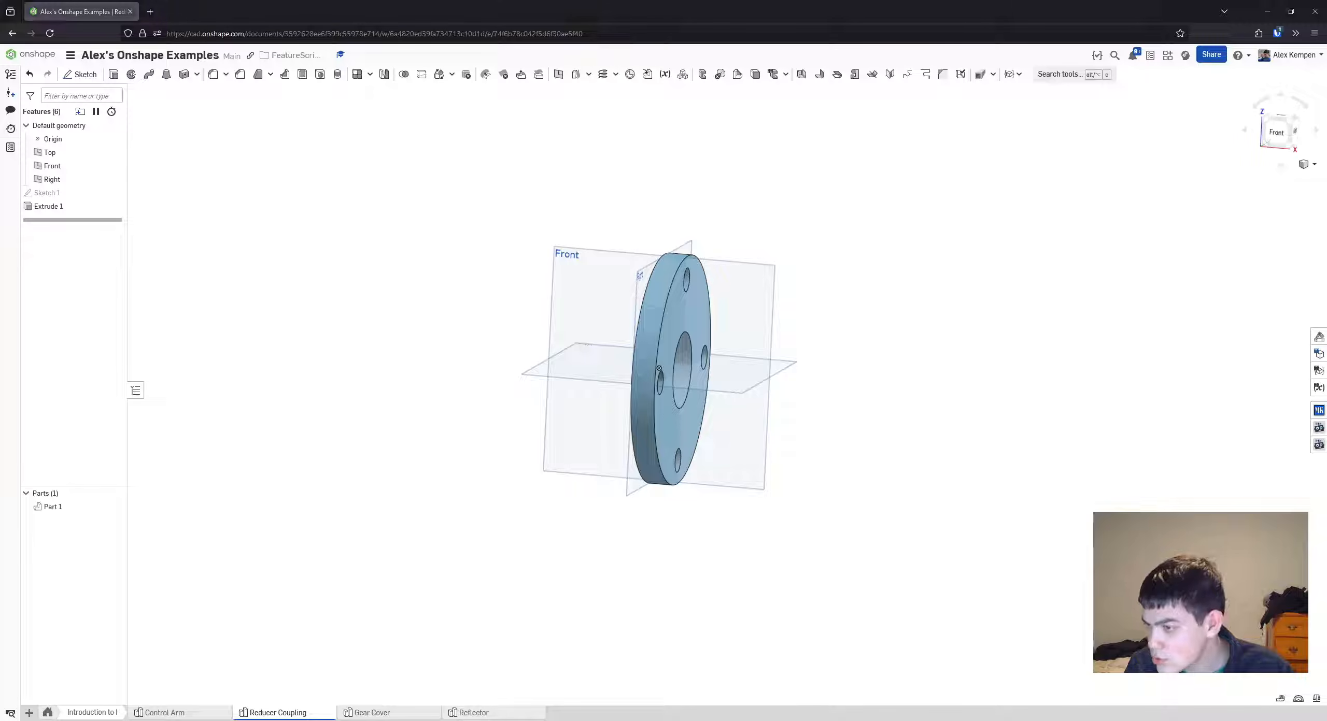
key(shift+7)
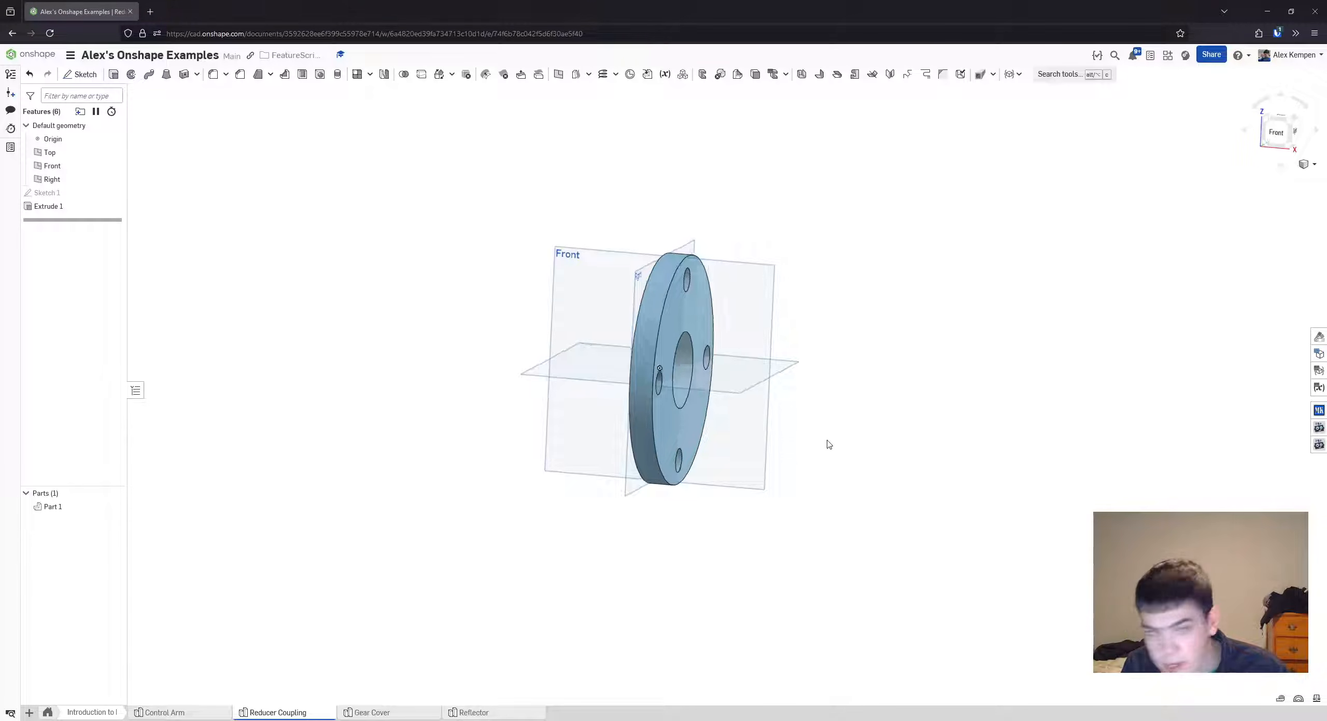
click(1291, 138)
scroll(926, 306, down, 3)
right_drag(933, 322, 1010, 348)
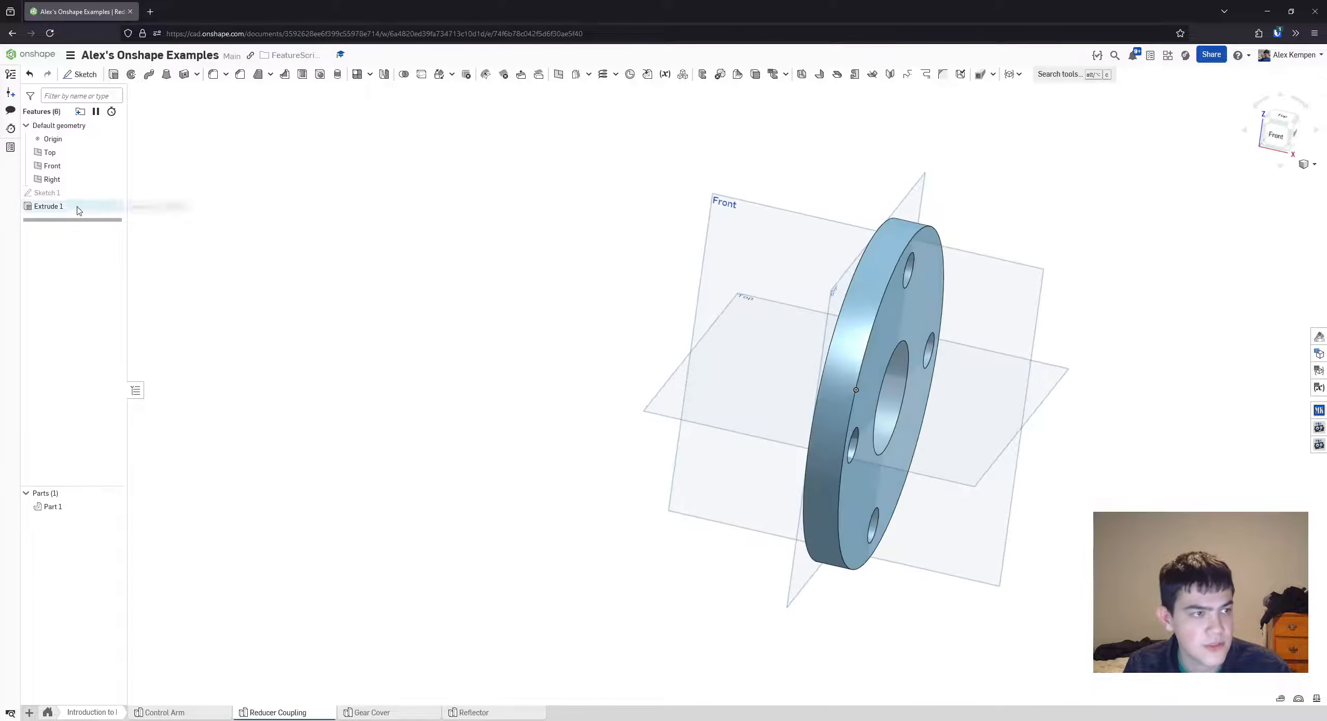
double_click(50, 207)
click(325, 189)
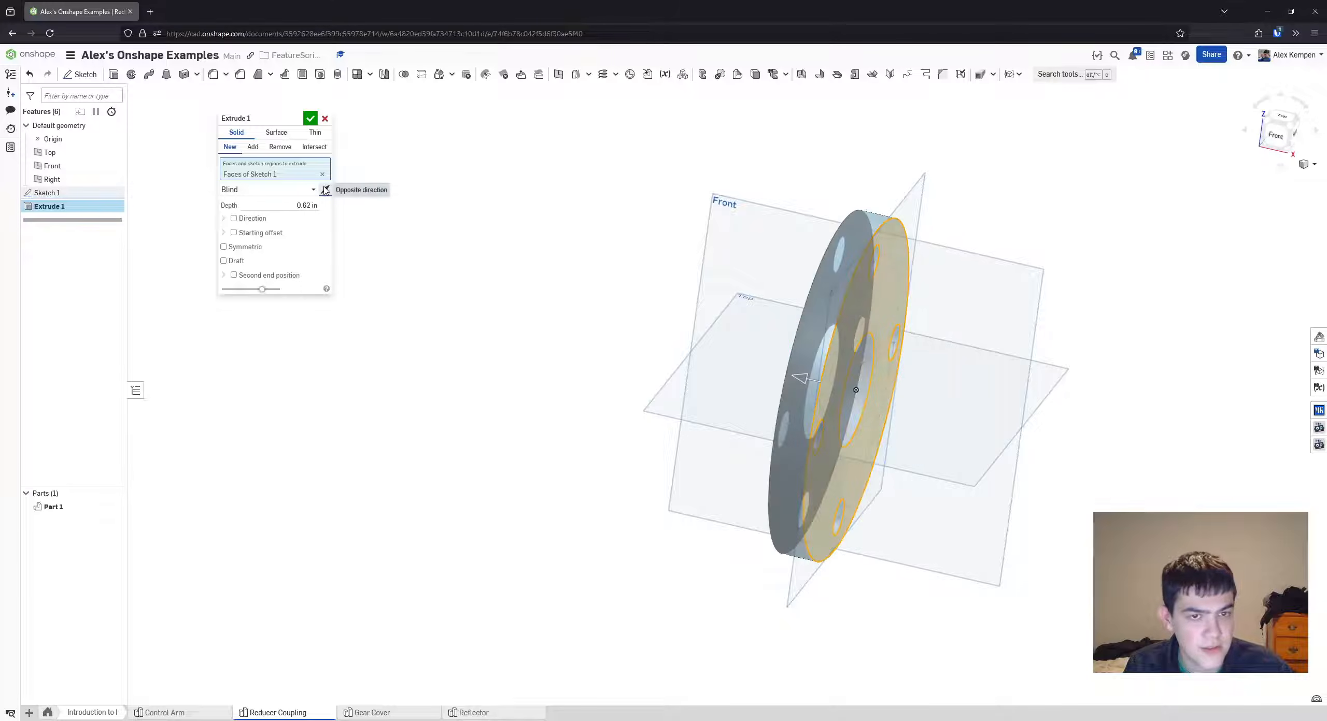
click(325, 190)
right_drag(580, 228, 528, 213)
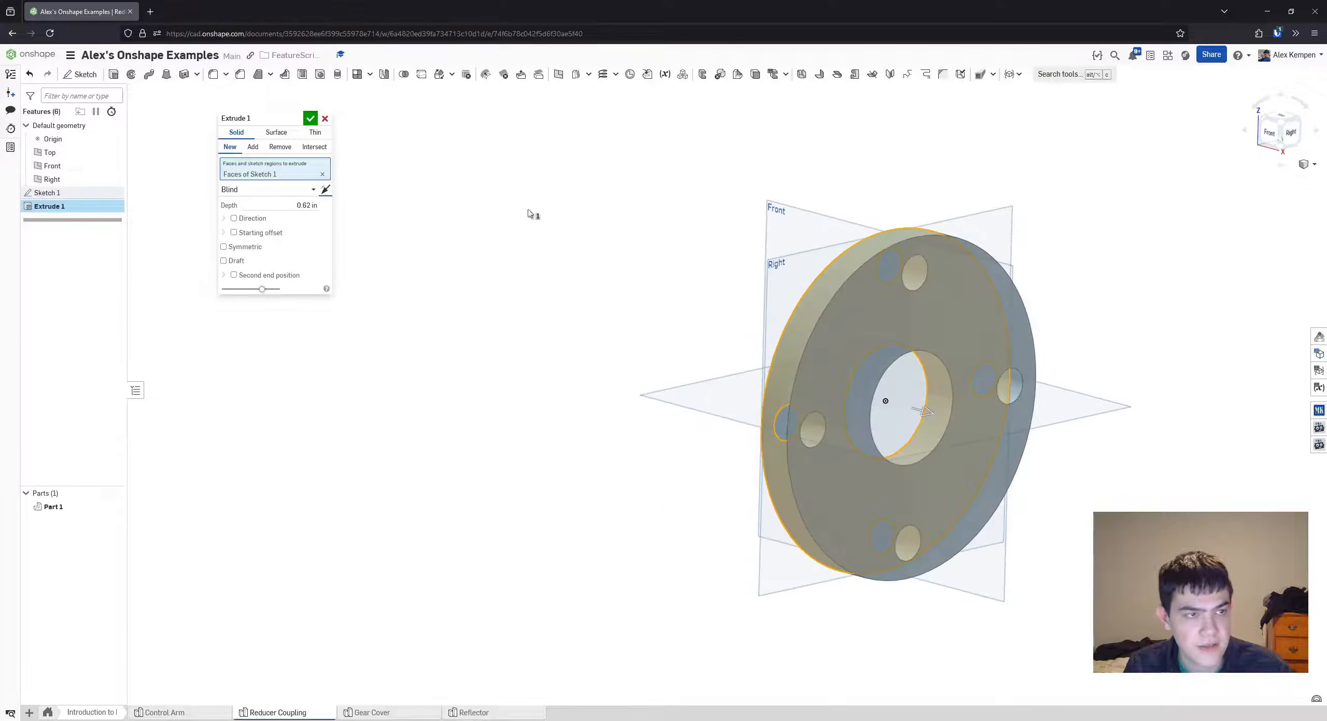
click(319, 123)
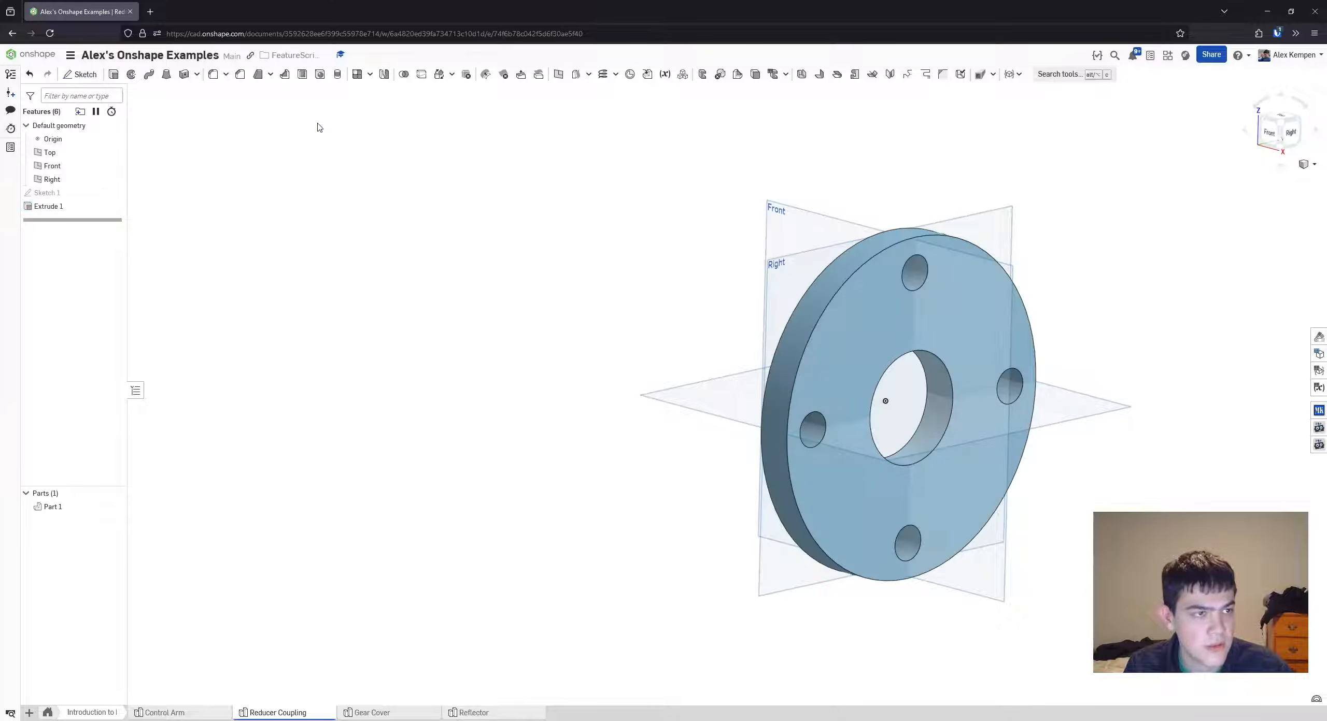
double_click(50, 206)
click(309, 118)
- Start a new sketch on the Front plane and view it face-on
right_drag(571, 259, 672, 399)
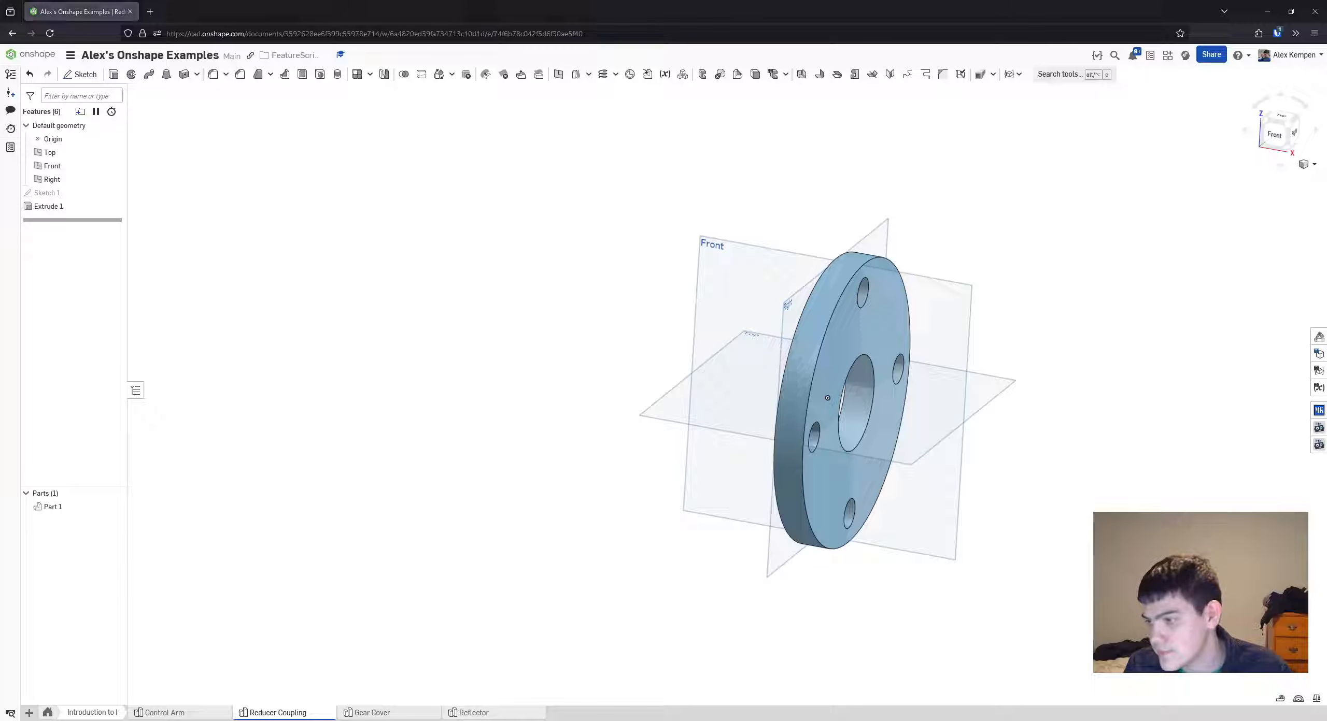
scroll(629, 340, down, 1)
right_drag(633, 342, 644, 341)
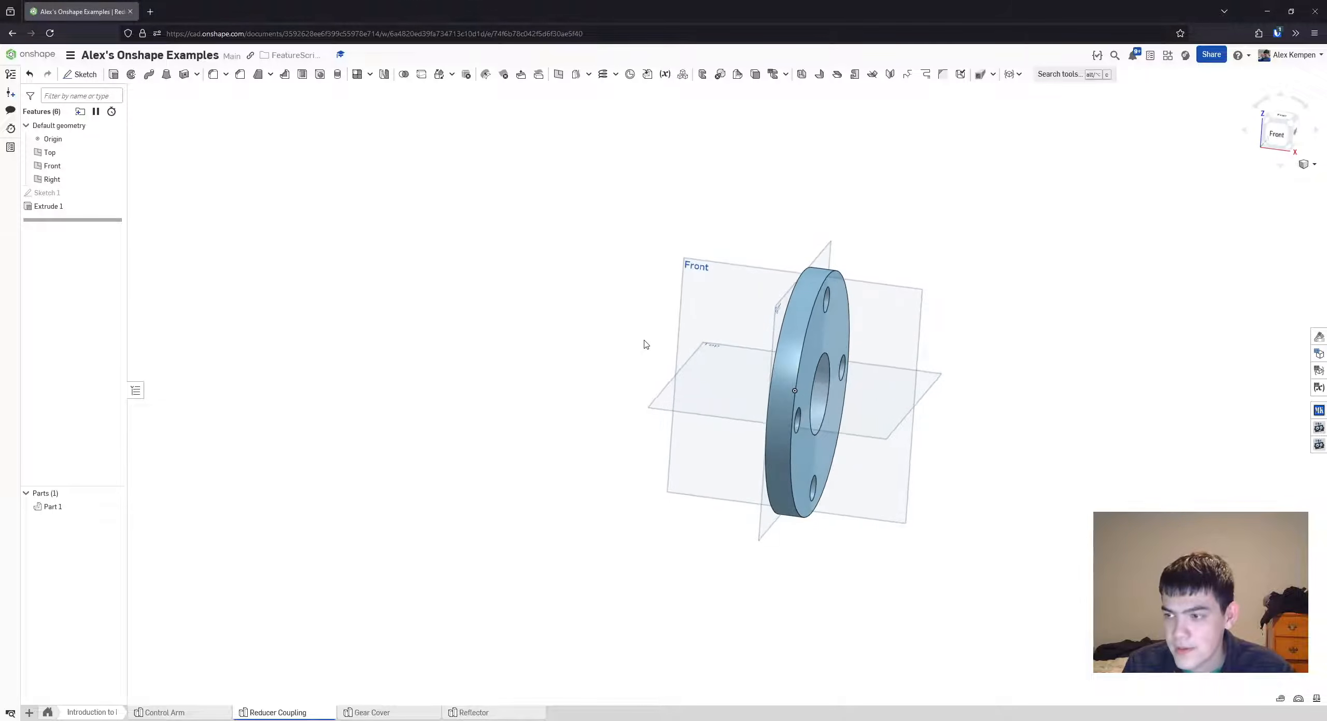
click(80, 74)
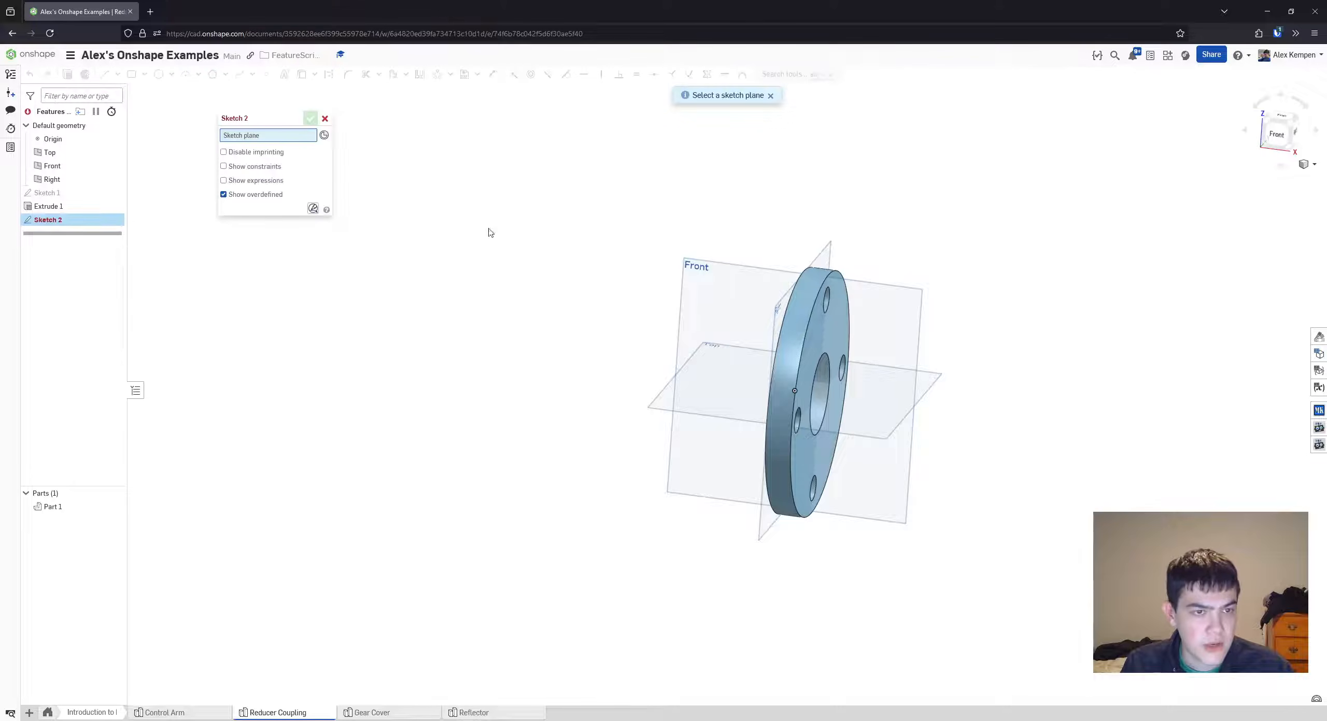
mouse_move(489, 231)
right_down()
mouse_move(738, 286)
mouse_move(947, 287)
mouse_move(921, 295)
right_up()
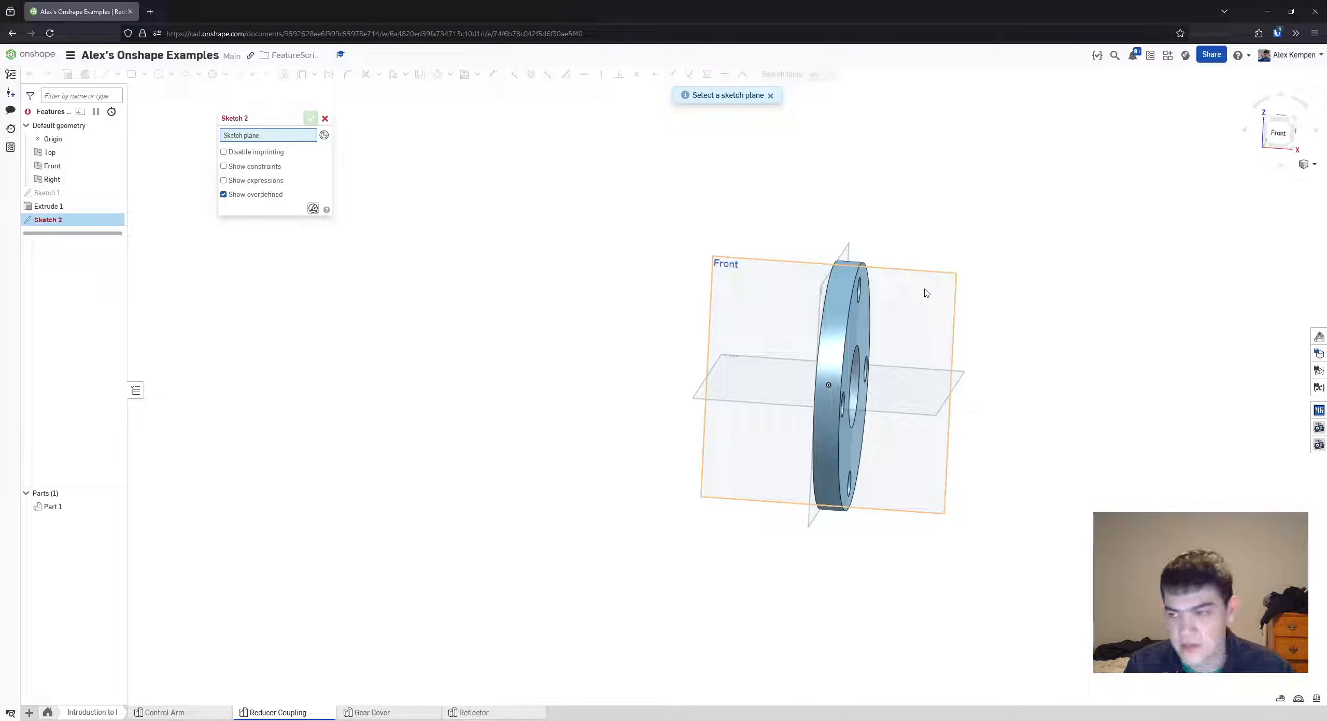
click(926, 291)
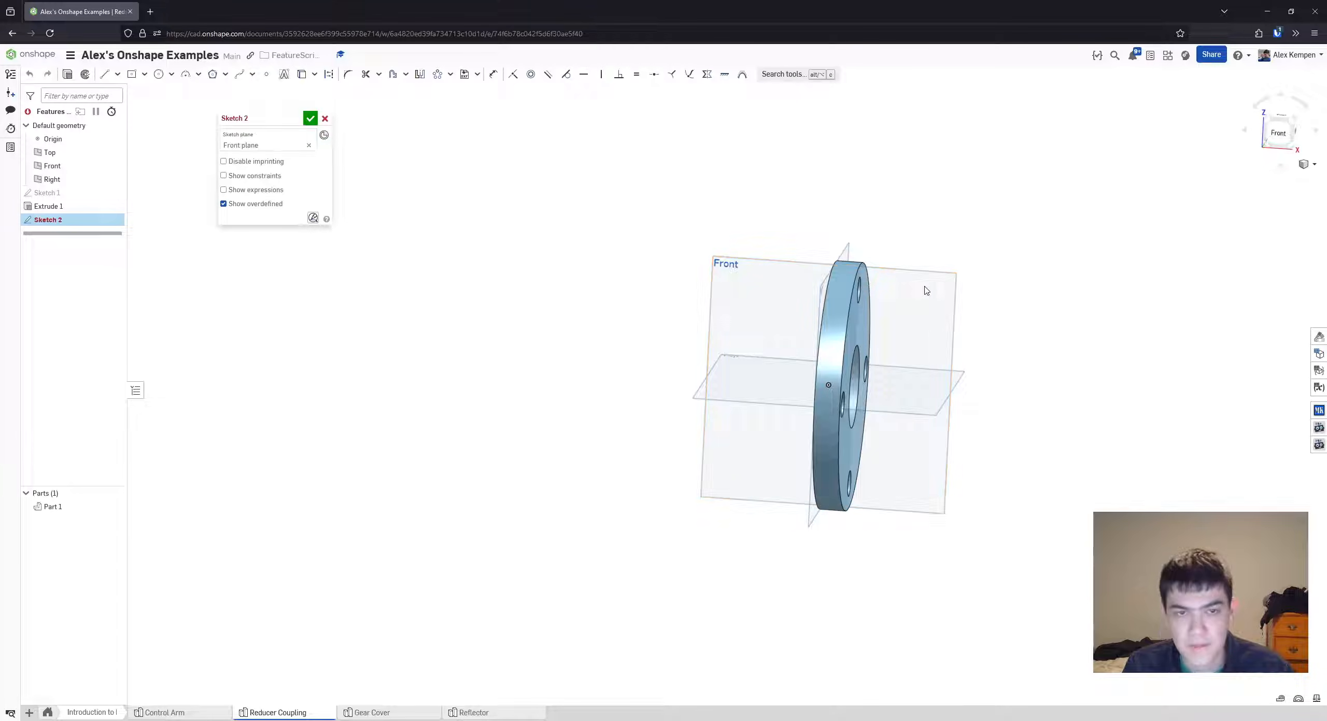
mouse_move(1075, 341)
right_down()
mouse_move(1086, 354)
mouse_move(1090, 340)
right_up()
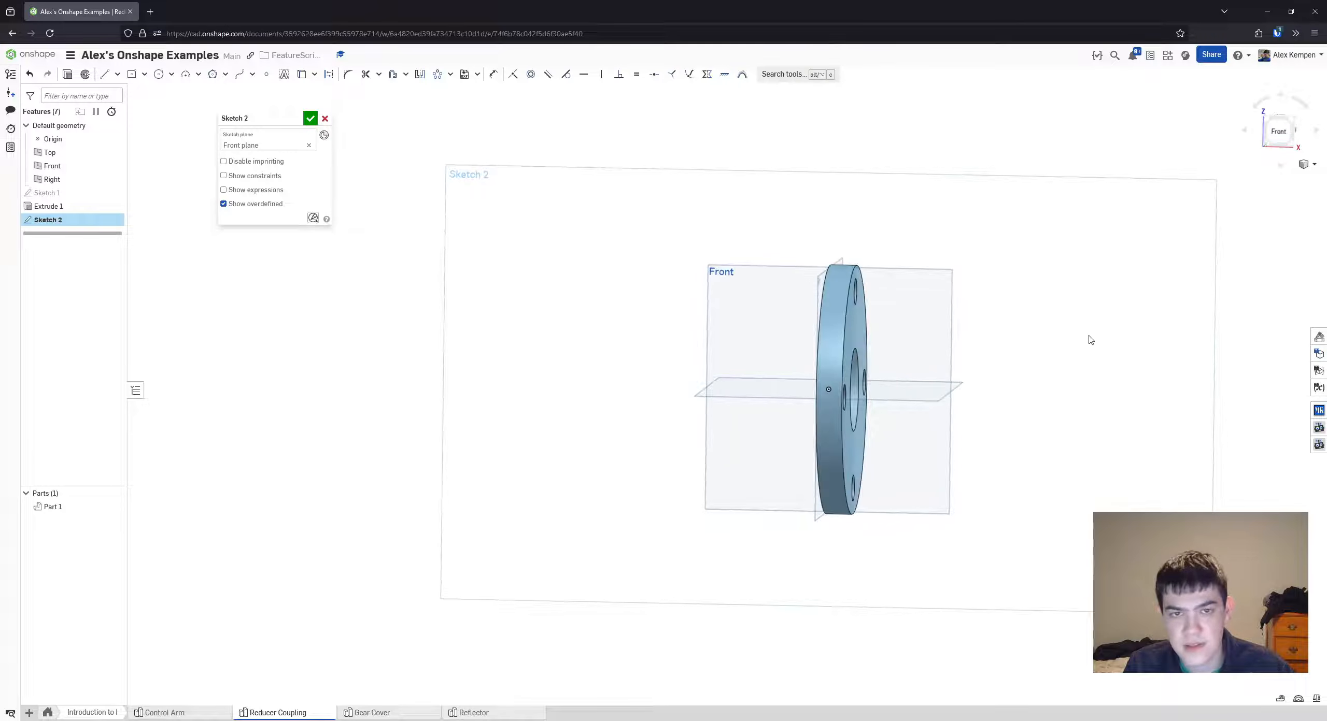
click(1278, 131)
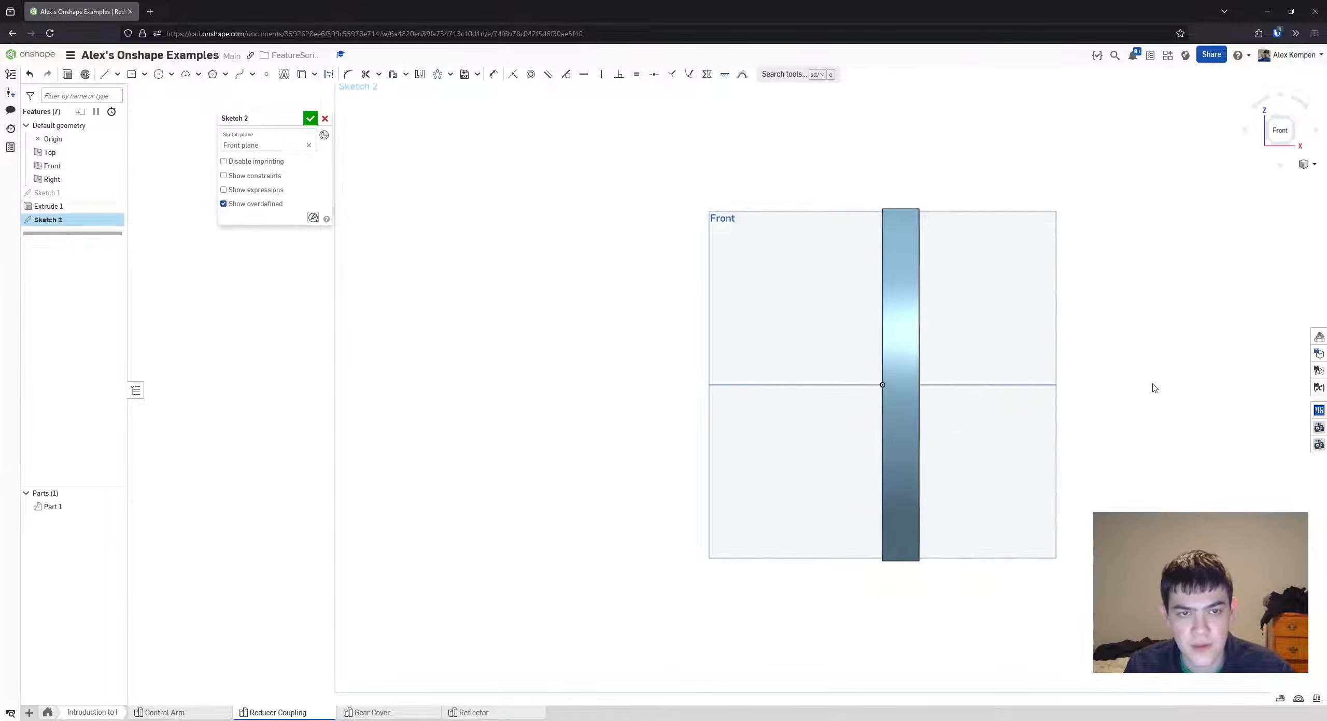
- Draw a horizontal construction line from the origin along the flange axis, extending well past the front face
scroll(1119, 391, down, 1)
mouse_move(1090, 398)
right_down()
mouse_move(1089, 382)
mouse_move(1093, 394)
mouse_move(1056, 389)
right_up()
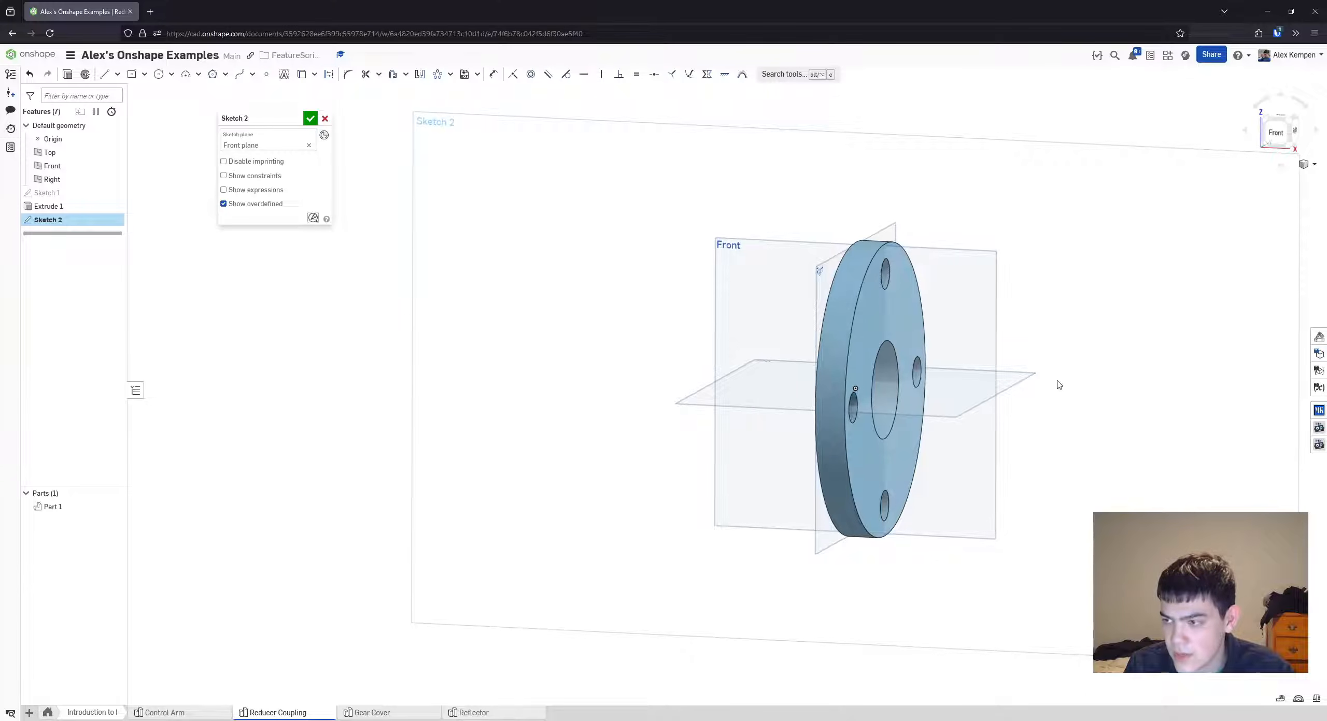
key(q)
key(l)
scroll(902, 388, down, 3)
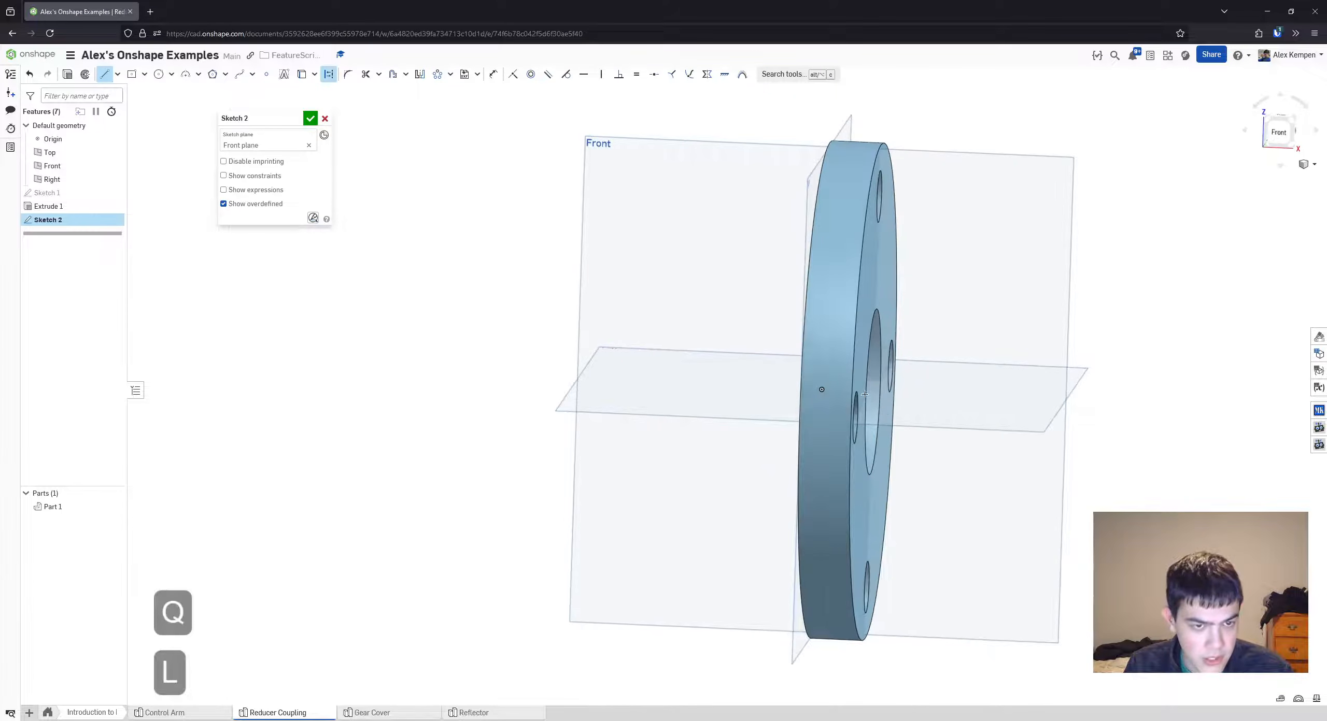
scroll(1023, 397, up, 3)
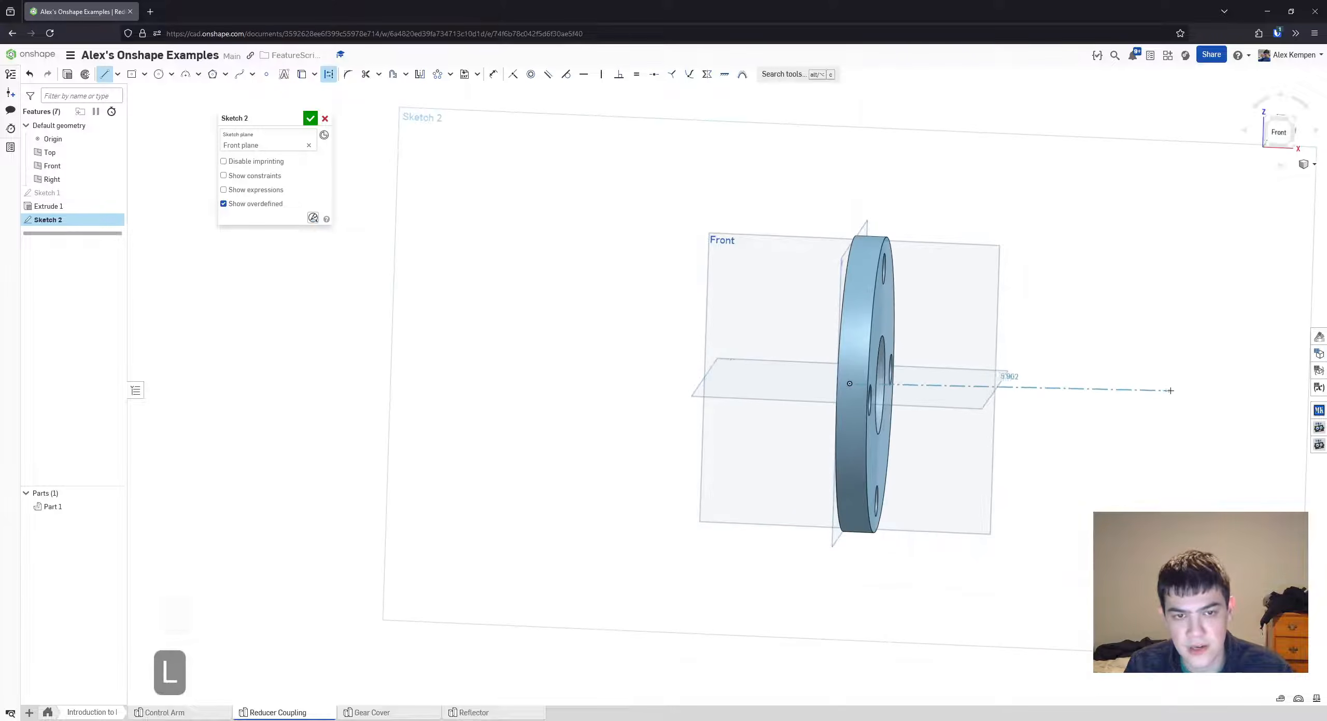
click(1216, 399)
key(Escape)
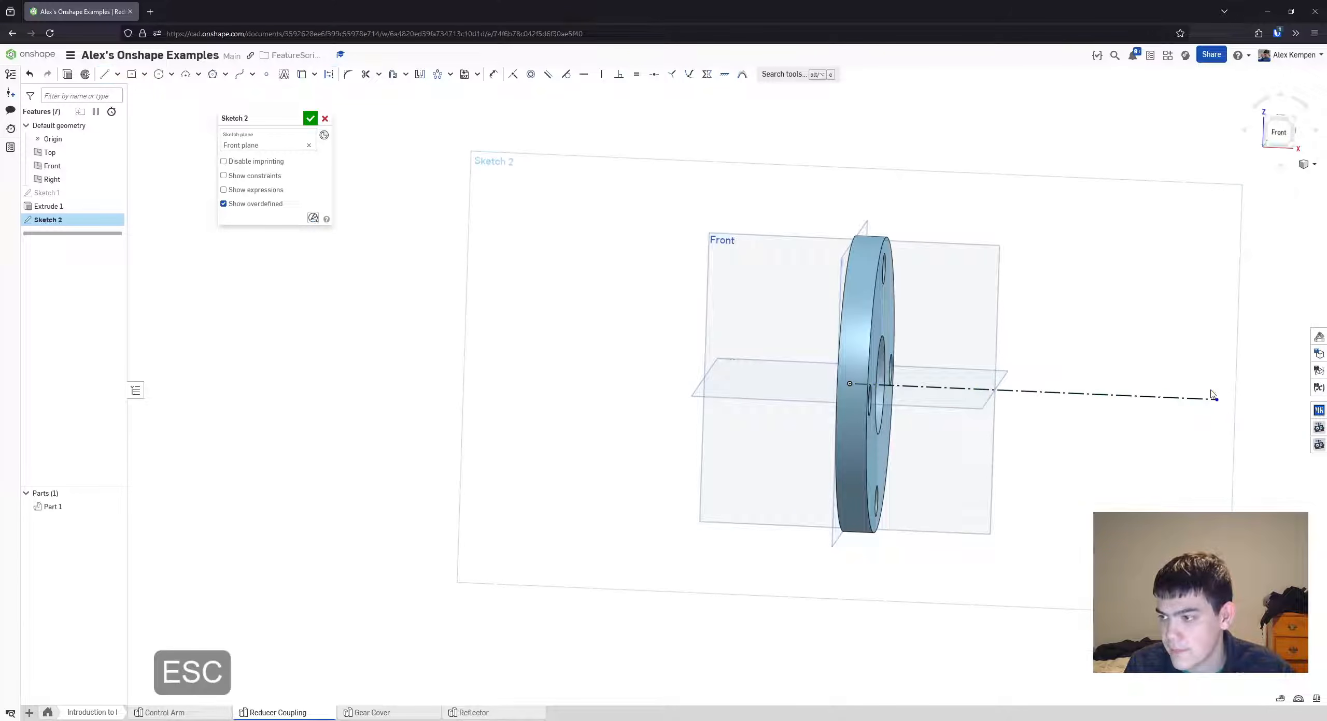
- Project the circular edge of the central bore on the flange's front face into the sketch as a construction line
scroll(1042, 295, up, 2)
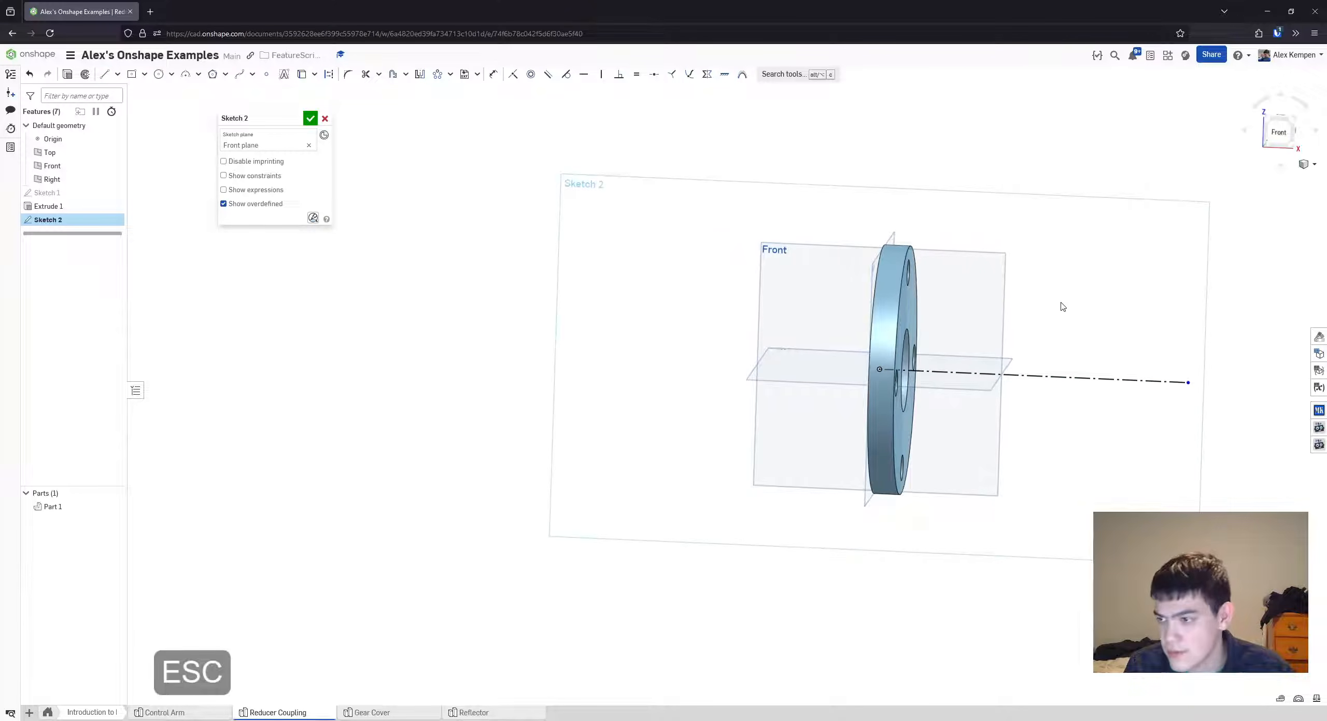
right_drag(1033, 293, 1003, 310)
scroll(1003, 303, down, 2)
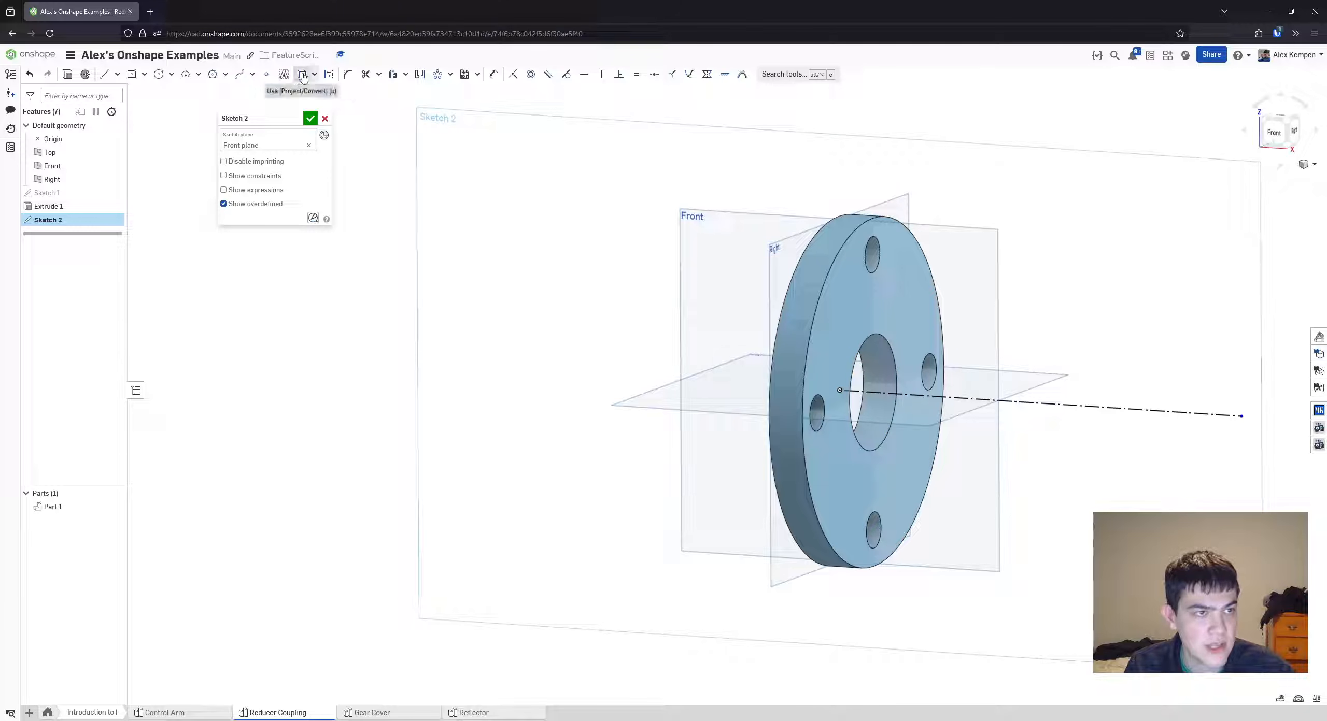
key(q)
scroll(887, 344, up, 3)
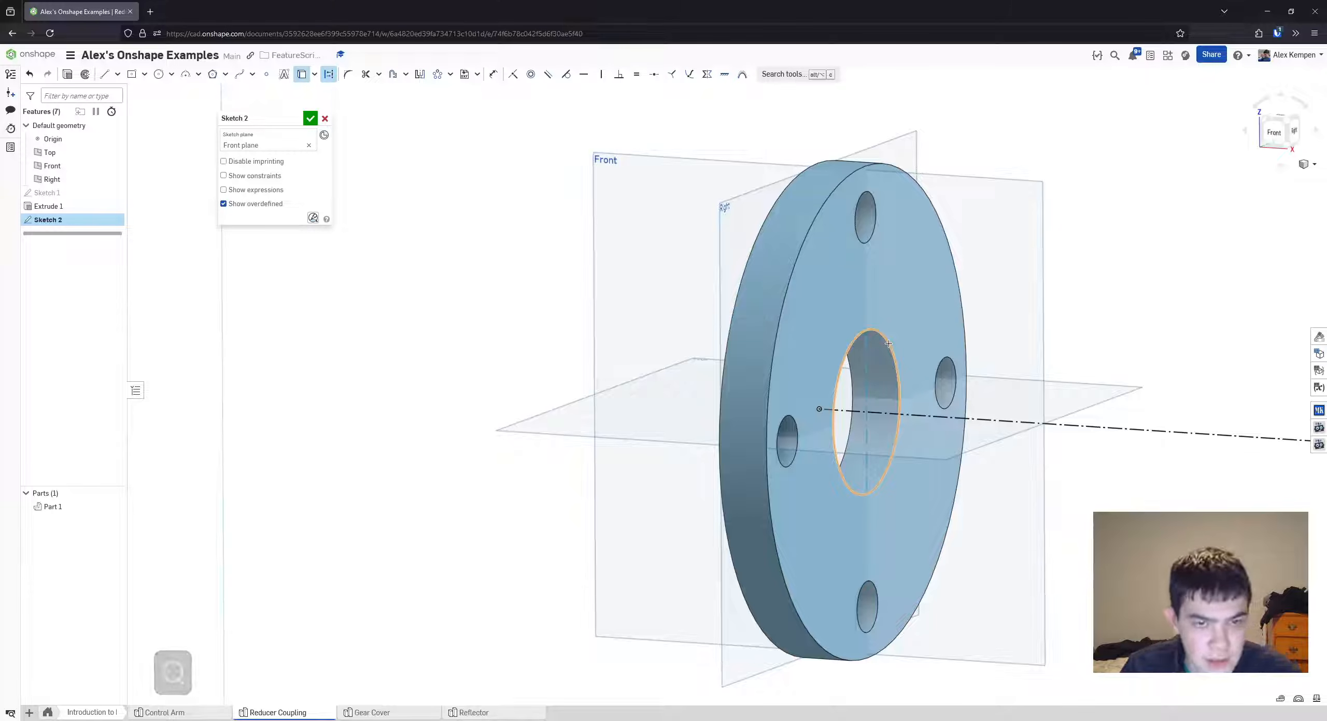
mouse_move(889, 344)
right_down()
mouse_move(912, 337)
mouse_move(888, 340)
right_up()
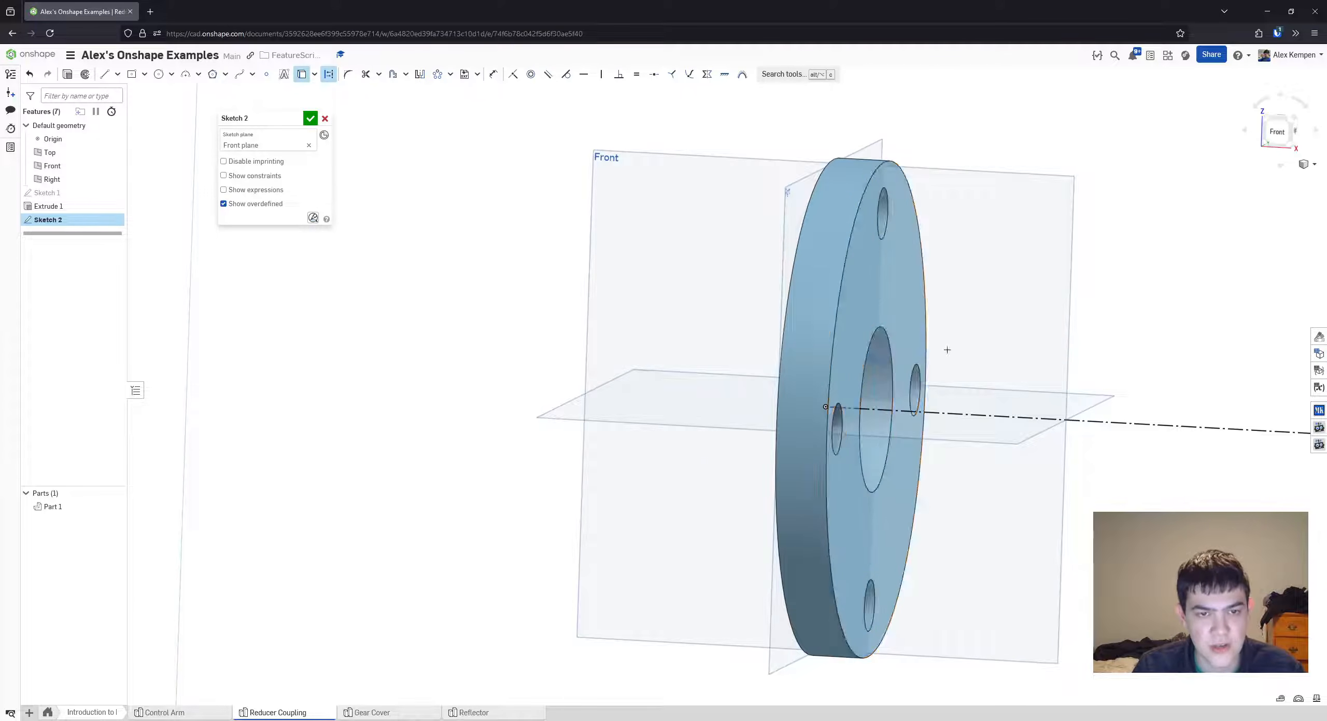
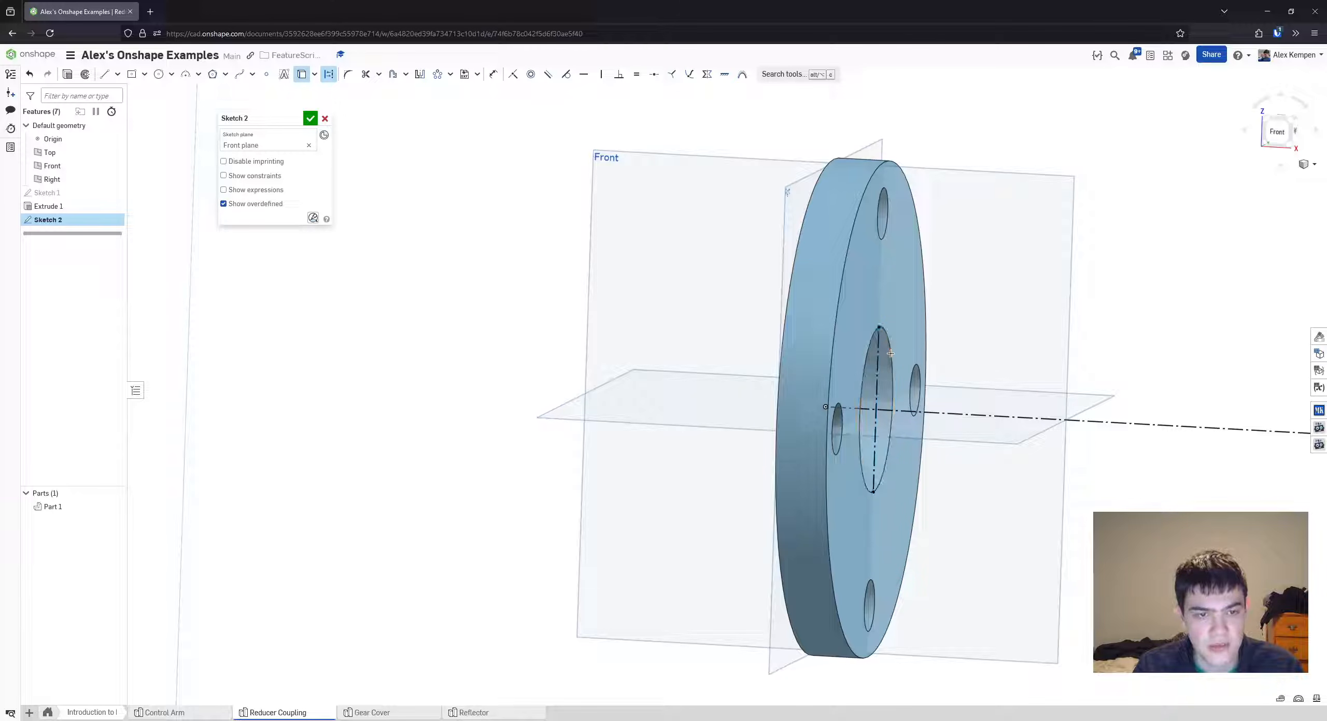
key(q)
scroll(984, 363, up, 3)
key(Escape)
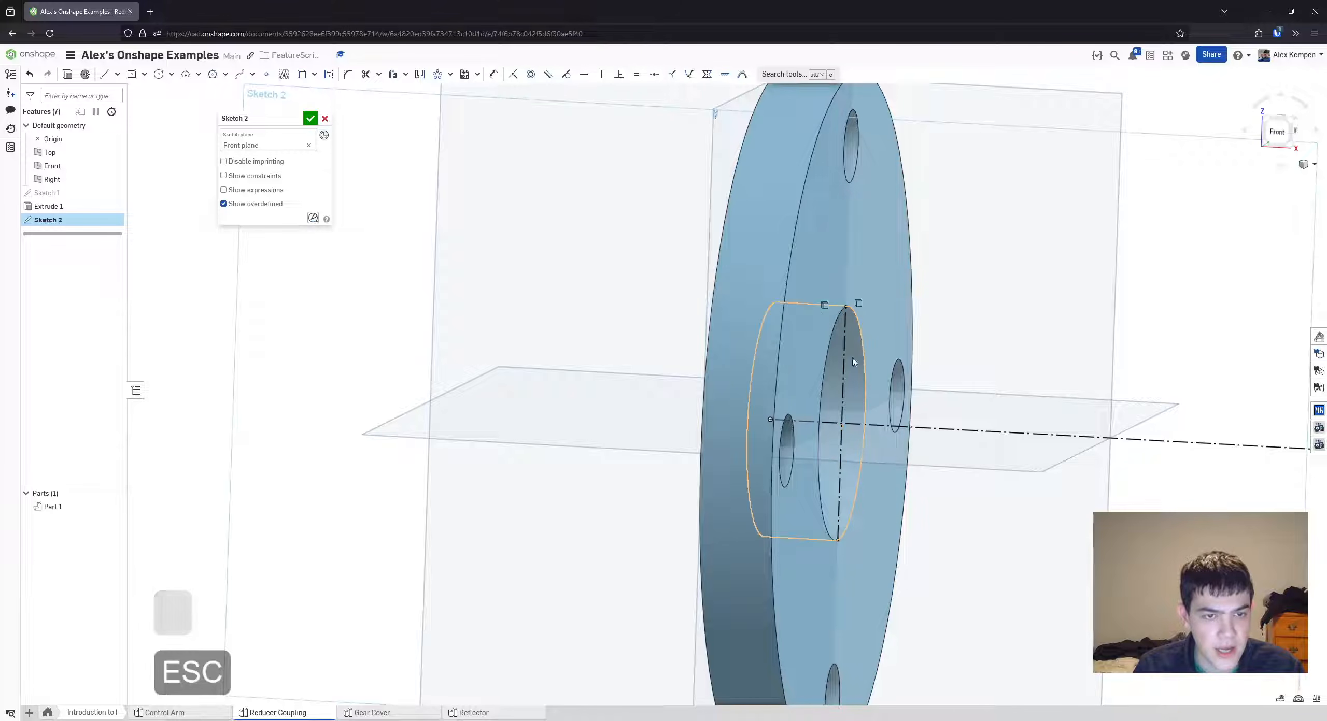
- Sketch a short vertical line near the uppermost bolt hole
right_drag(848, 325, 898, 309)
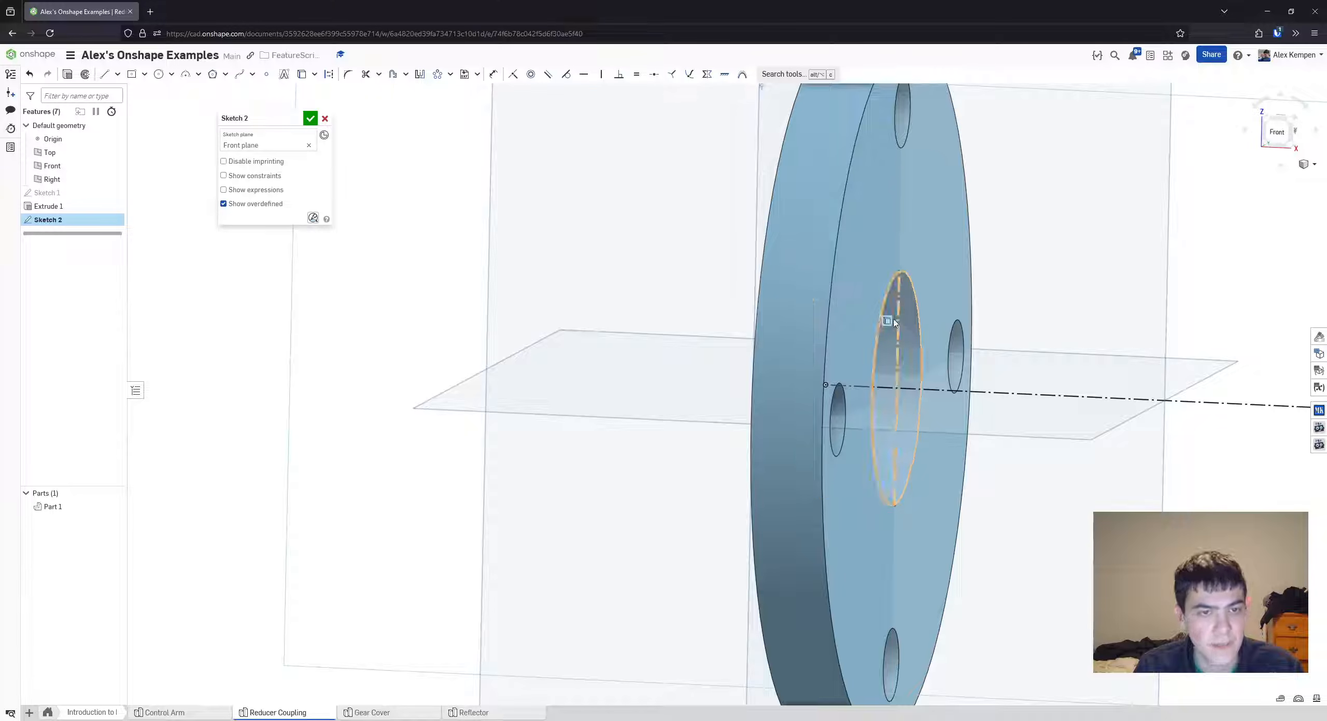
right_drag(1007, 343, 1023, 362)
middle_drag(1023, 361, 1003, 362)
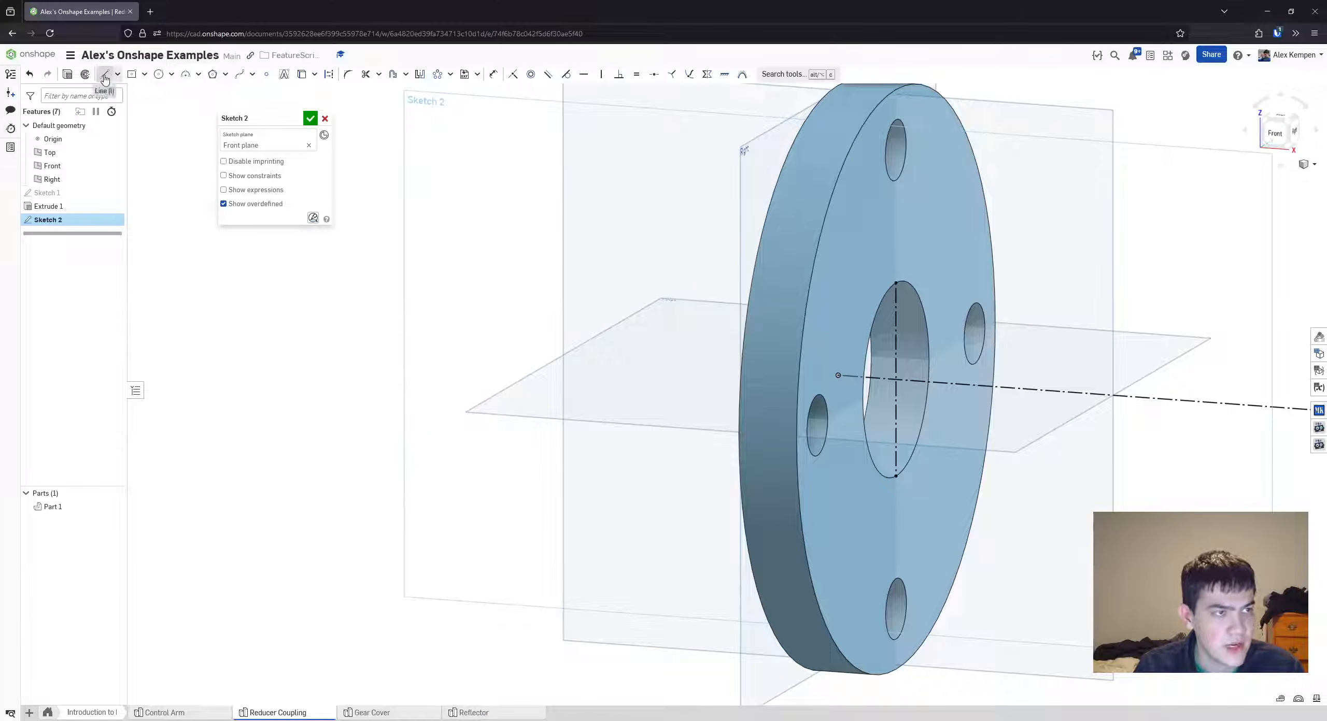
scroll(928, 115, up, 1)
middle_drag(929, 115, 915, 190)
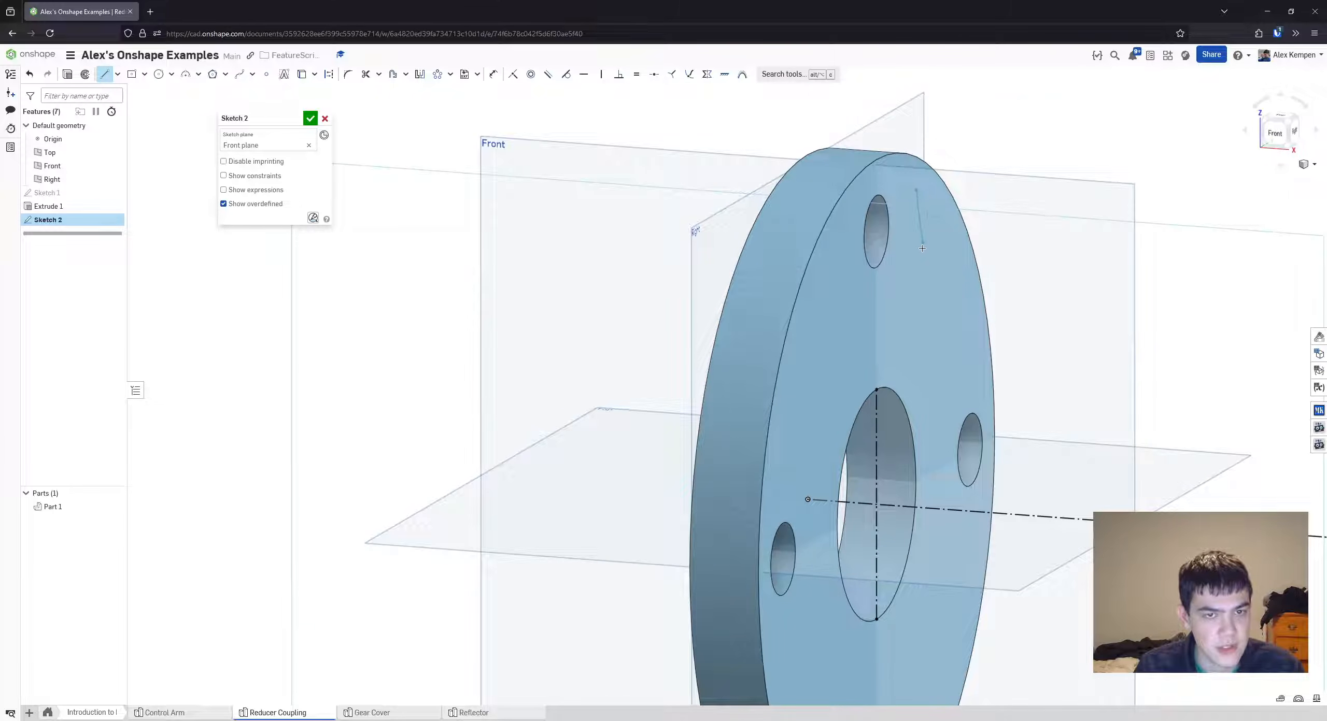
click(917, 269)
key(Escape)
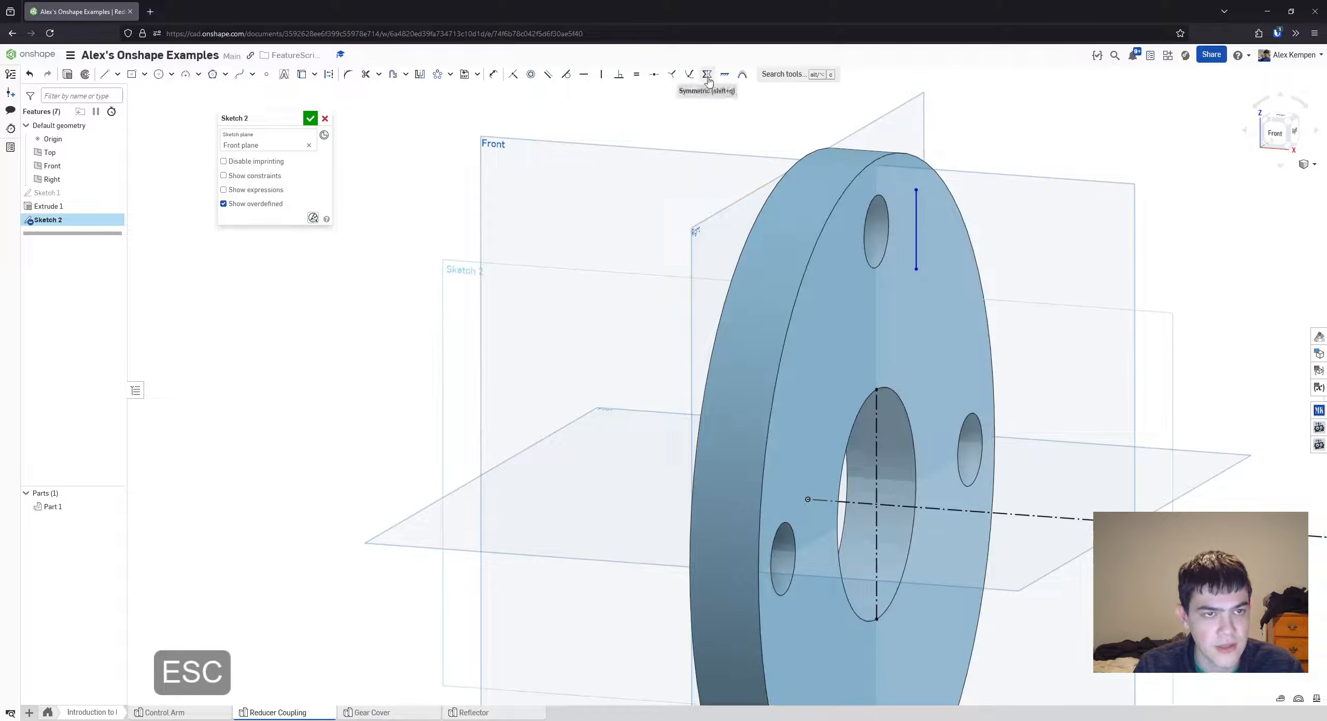
- Apply Pierce constraints between the short line's endpoints and the circular edge of the uppermost bolt hole
click(693, 76)
right_drag(1017, 228, 945, 226)
click(873, 195)
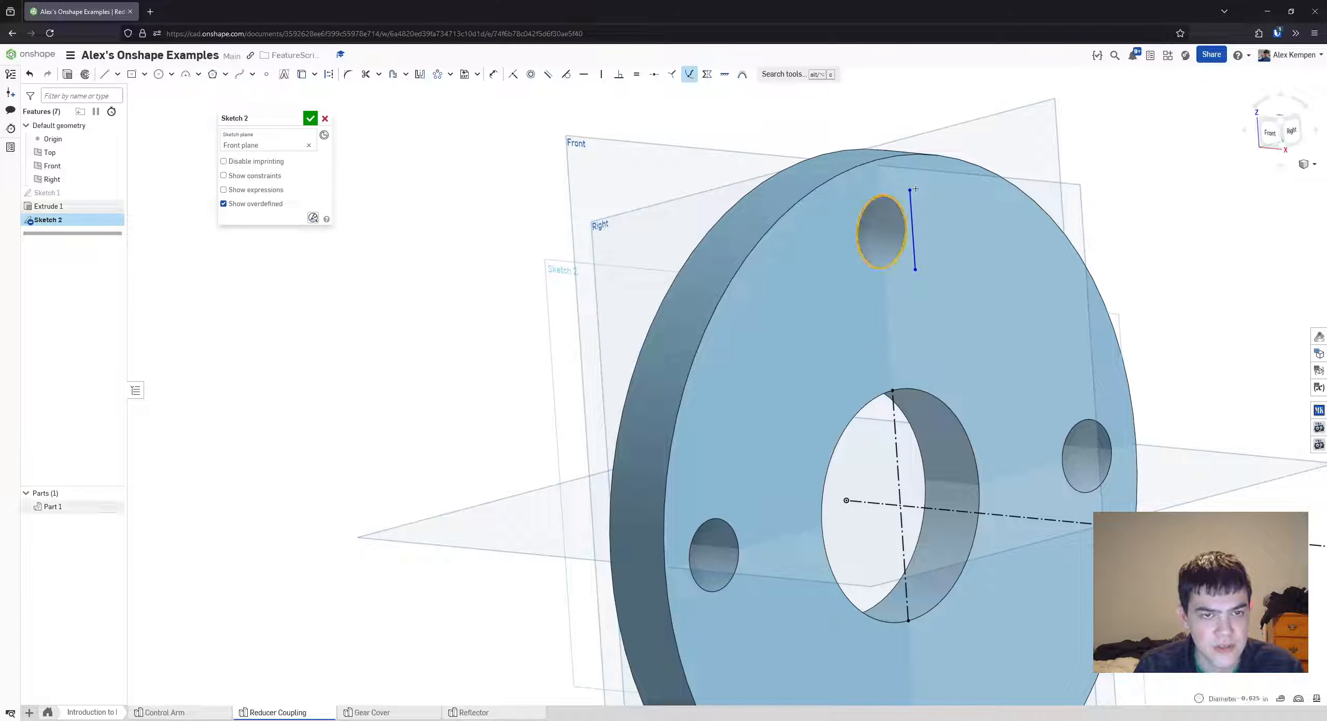
click(911, 189)
key(Escape)
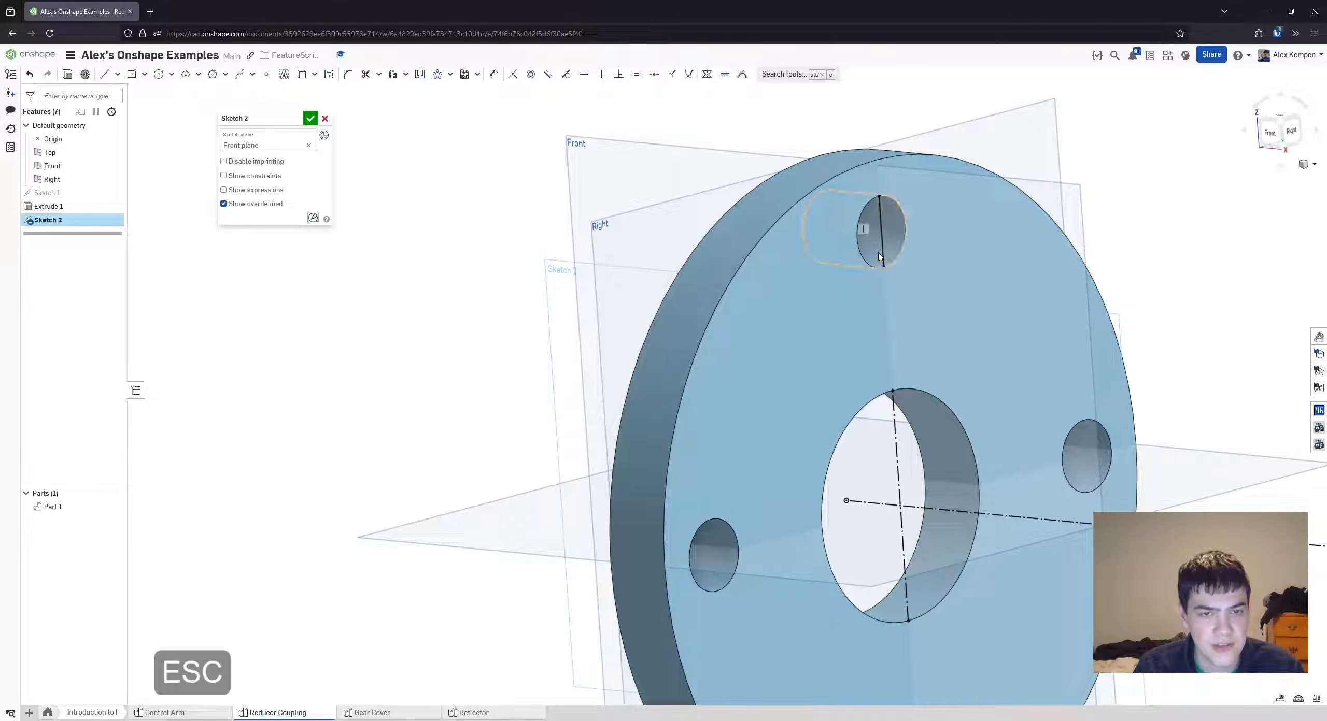
- Apply a Pierce constraint between the short line's lower endpoint and the circular edge of the uppermost bolt hole
scroll(902, 259, up, 3)
right_drag(898, 290, 864, 281)
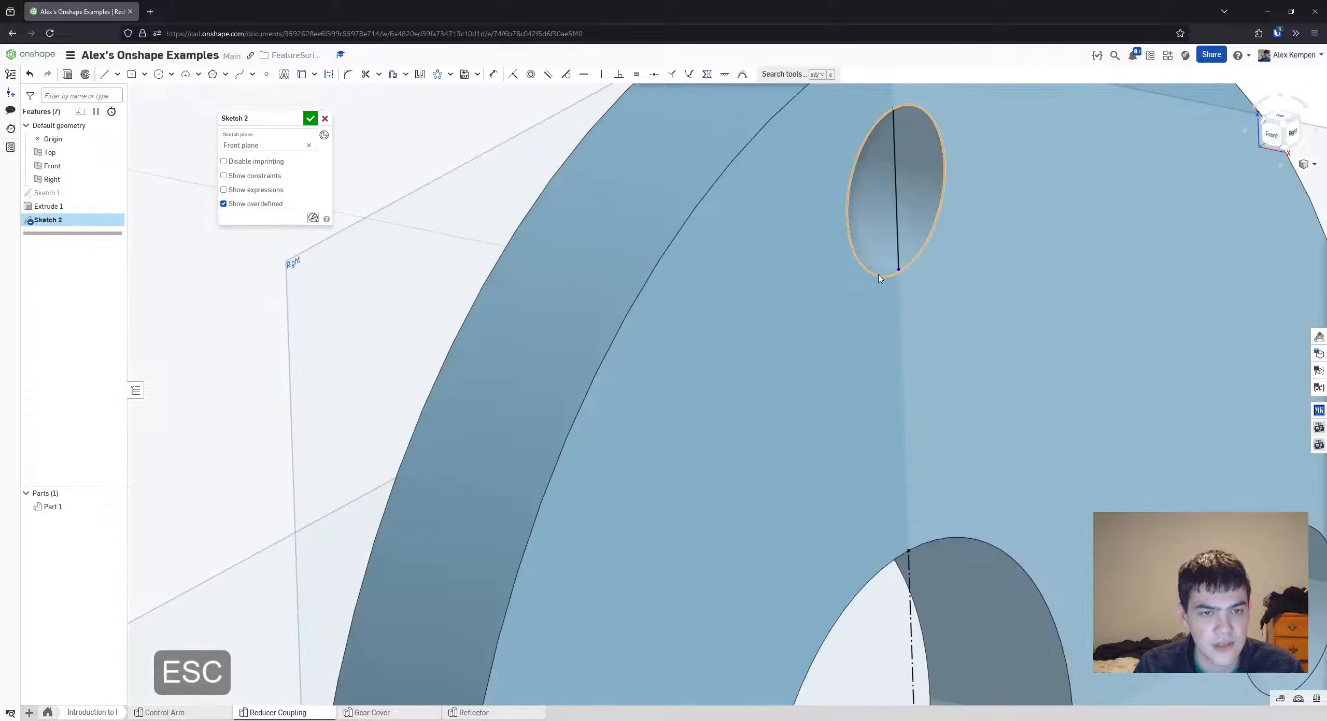
click(865, 257)
key(Escape)
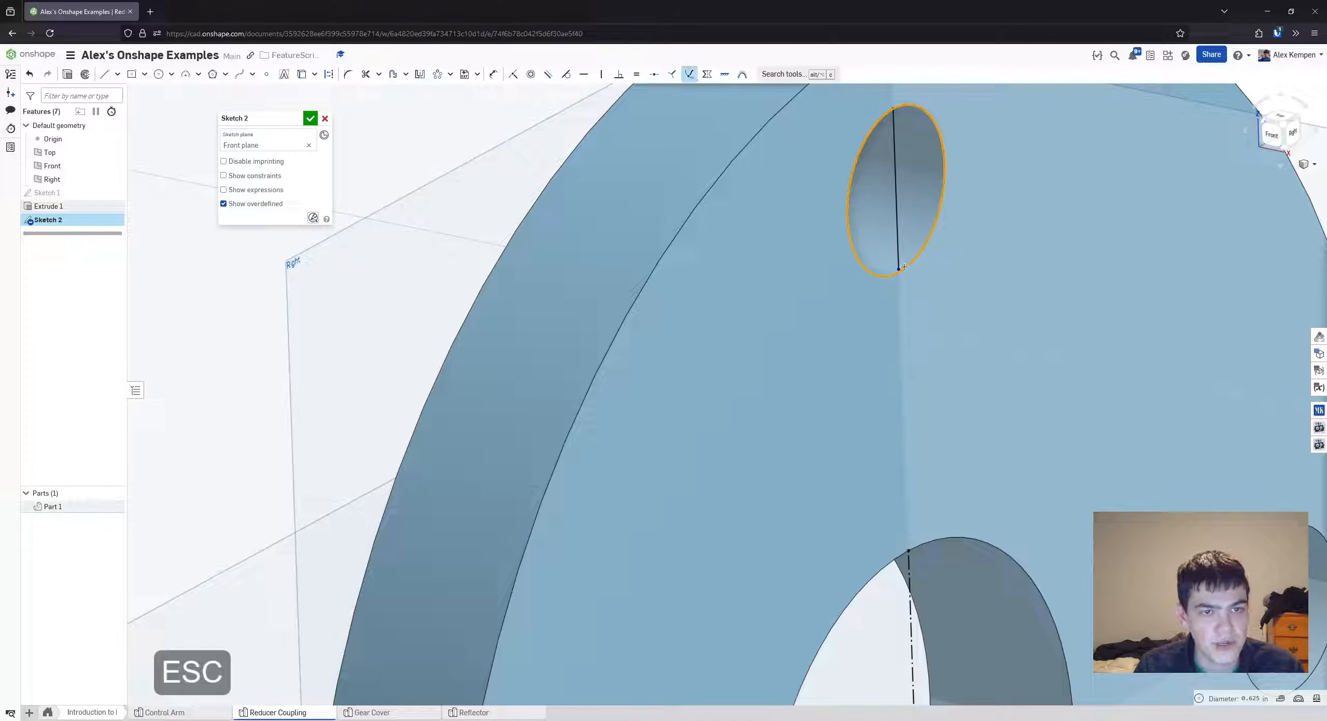
key(Escape)
scroll(904, 267, down, 2)
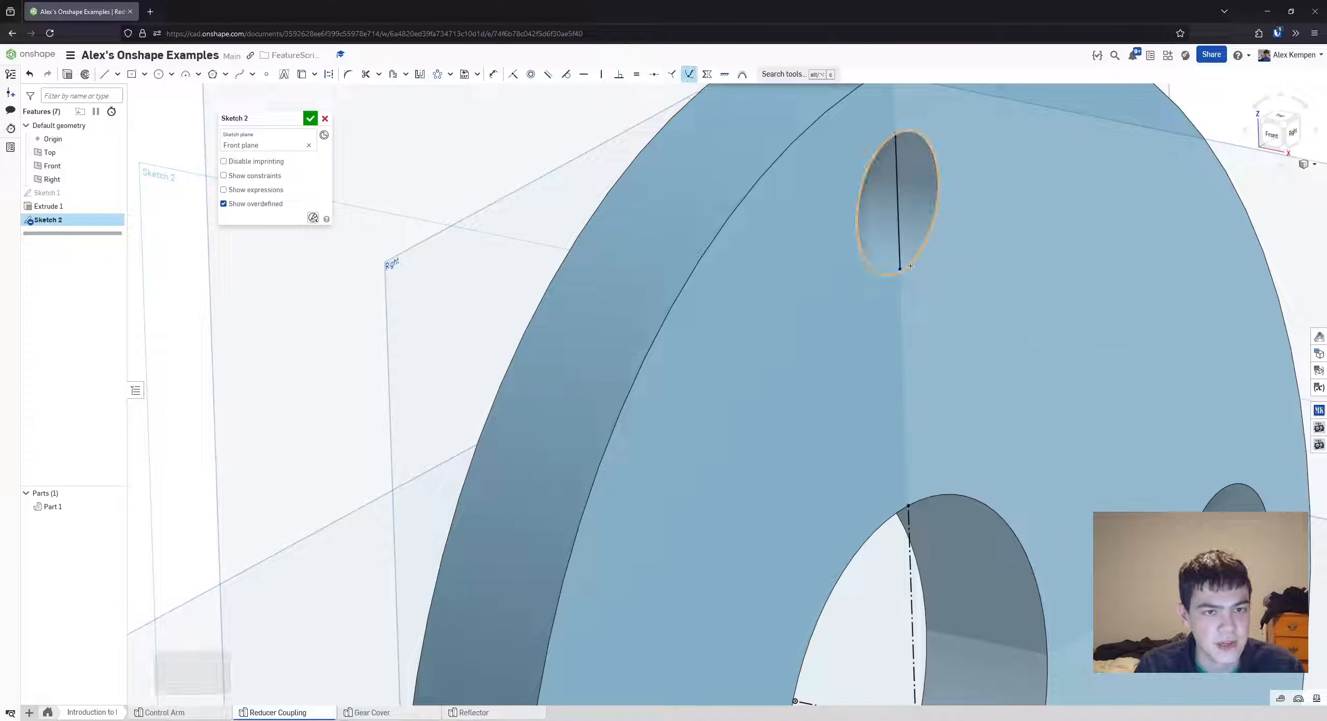
right_drag(897, 272, 956, 254)
scroll(954, 315, down, 3)
key(Escape)
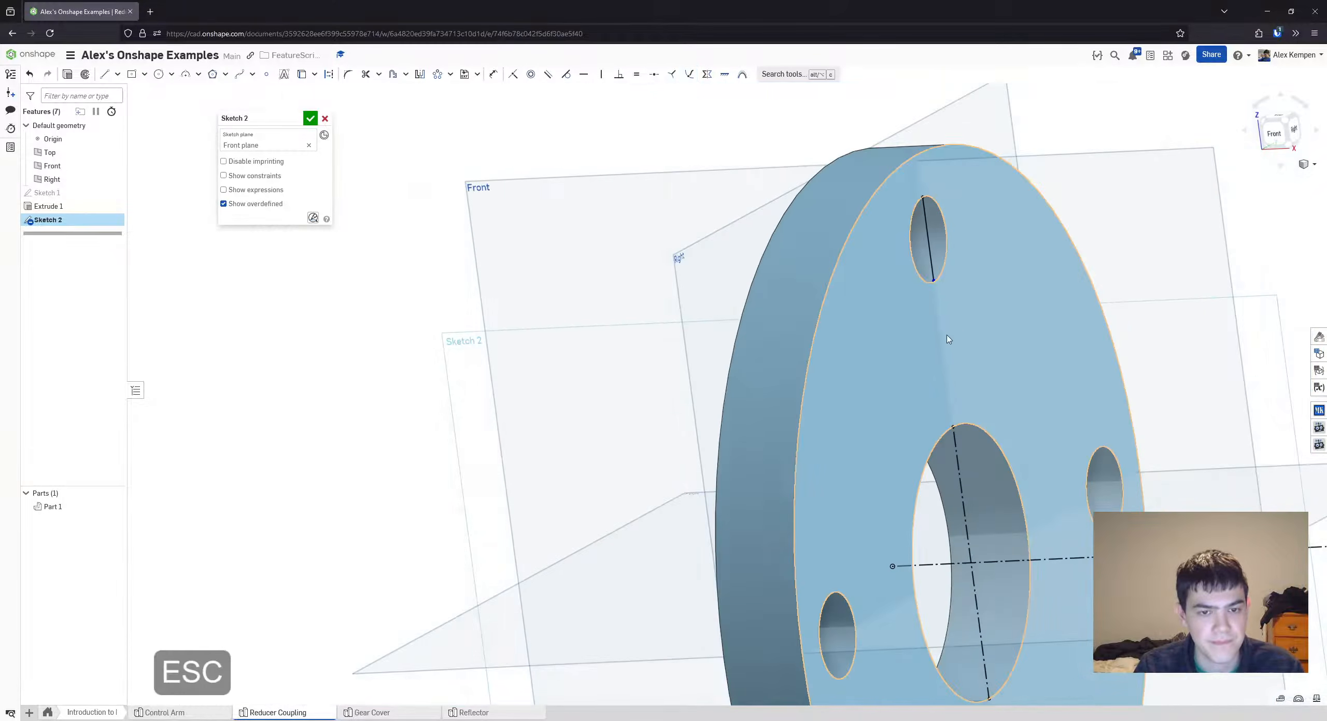
middle_drag(992, 301, 938, 362)
scroll(938, 361, up, 2)
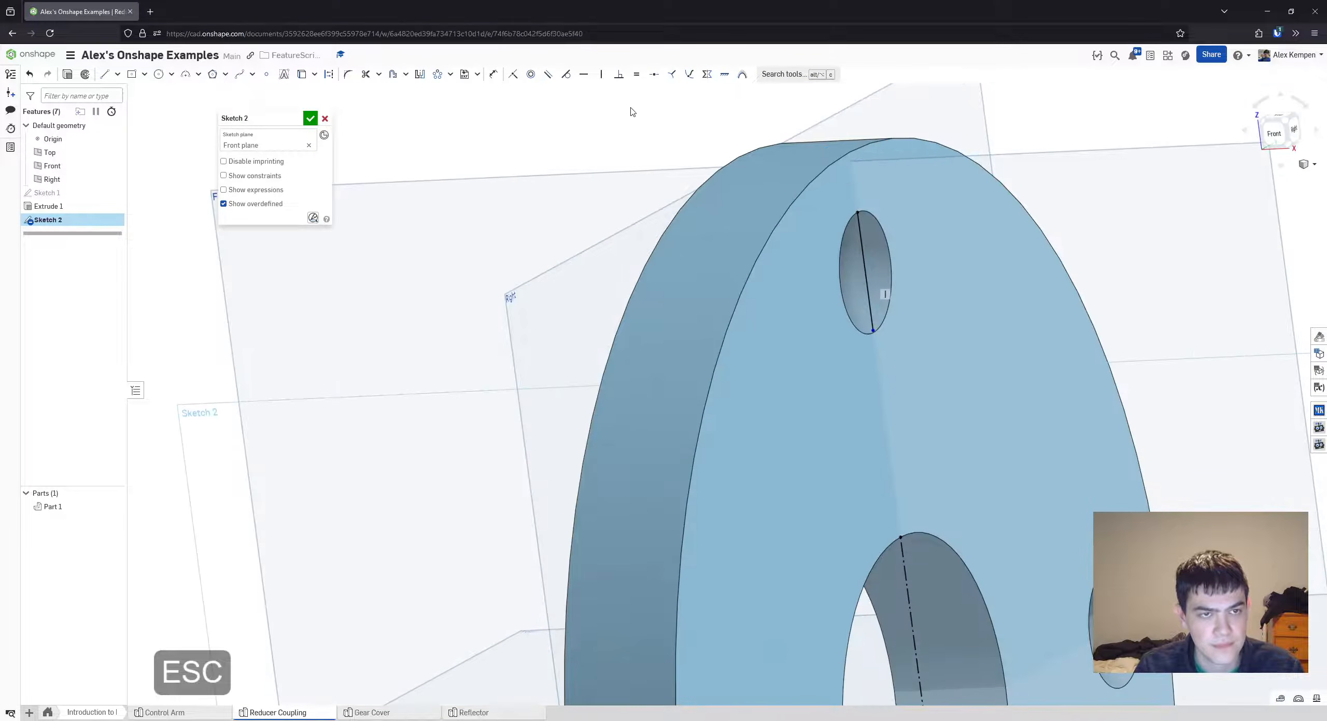
click(689, 74)
scroll(863, 312, up, 2)
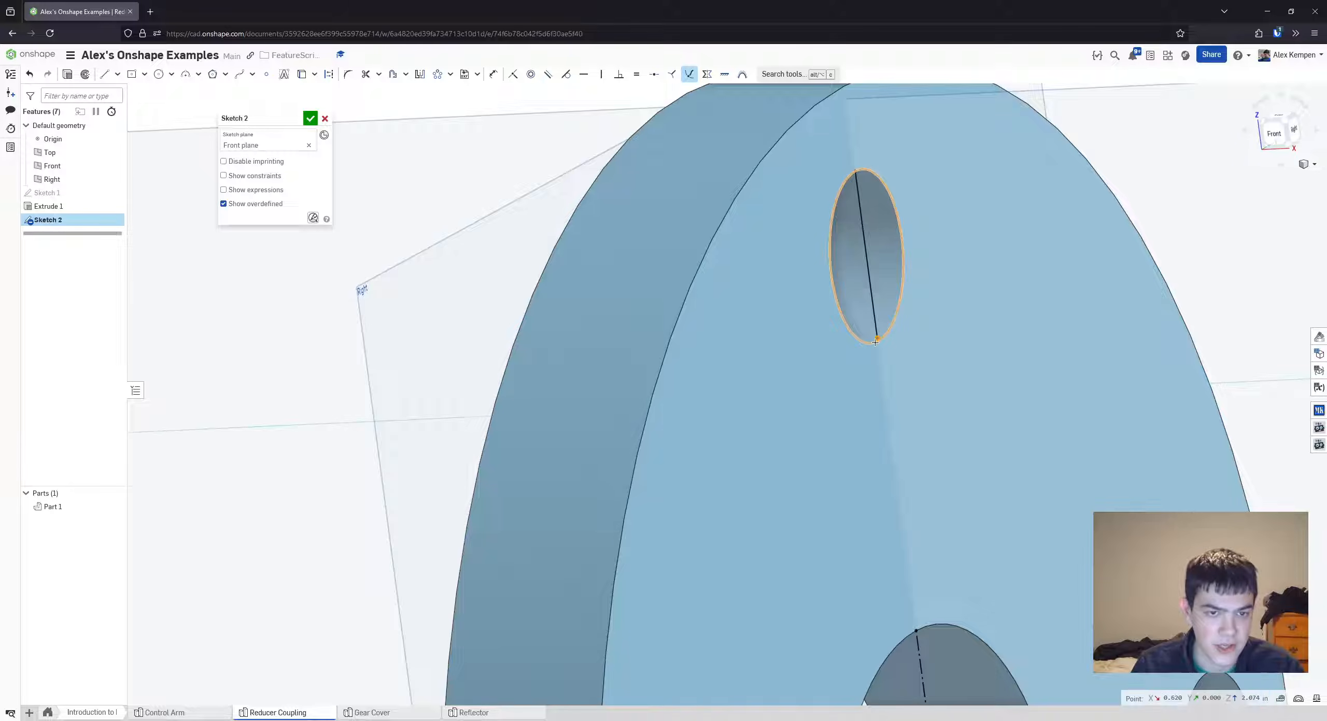
key(Escape)
- Delete the short vertical line inside the uppermost bolt hole
scroll(875, 340, down, 2)
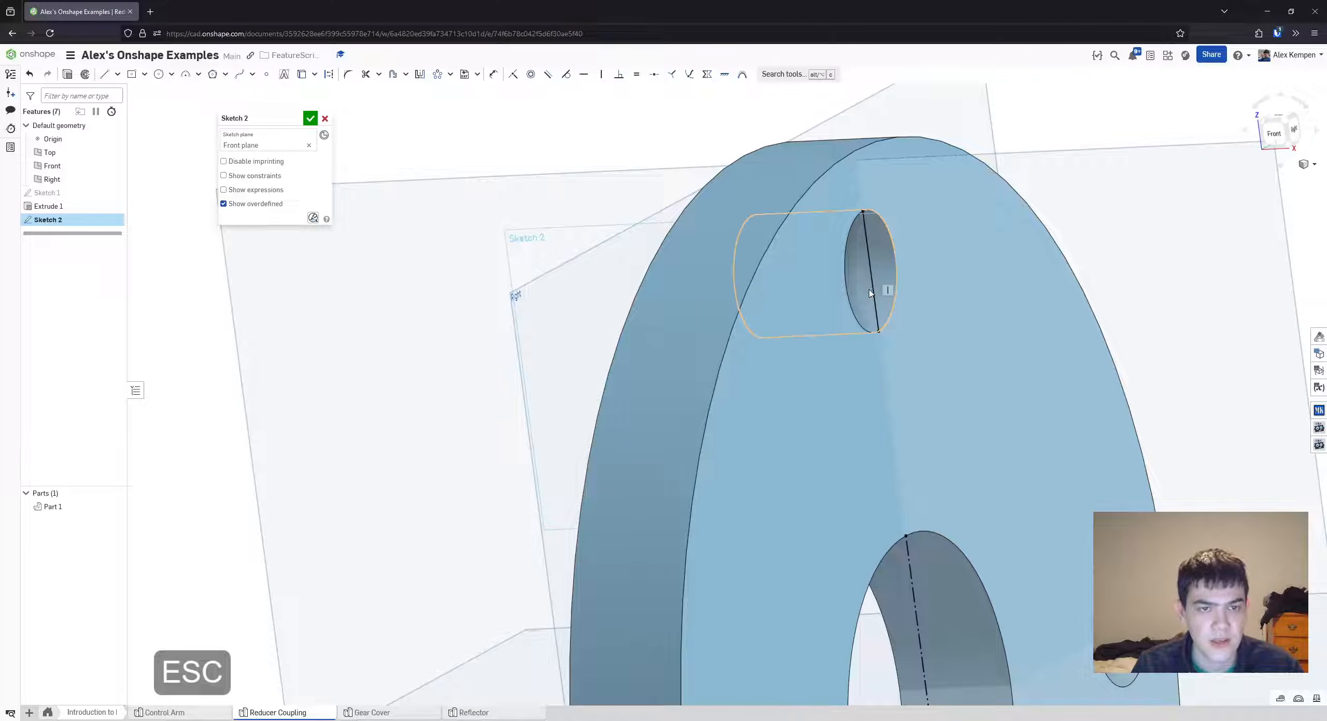
click(871, 262)
key(Delete)
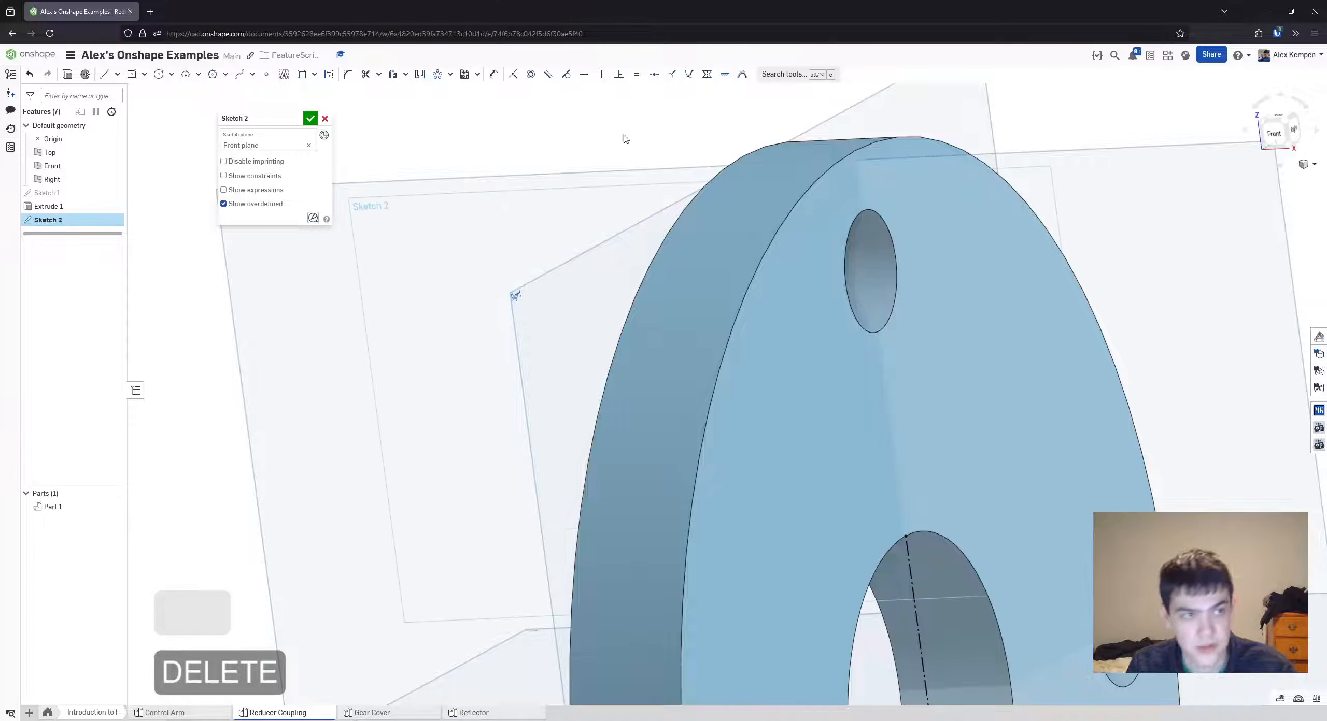
- Try to project the circular edge of the uppermost bolt hole into the sketch, and undo it
click(302, 74)
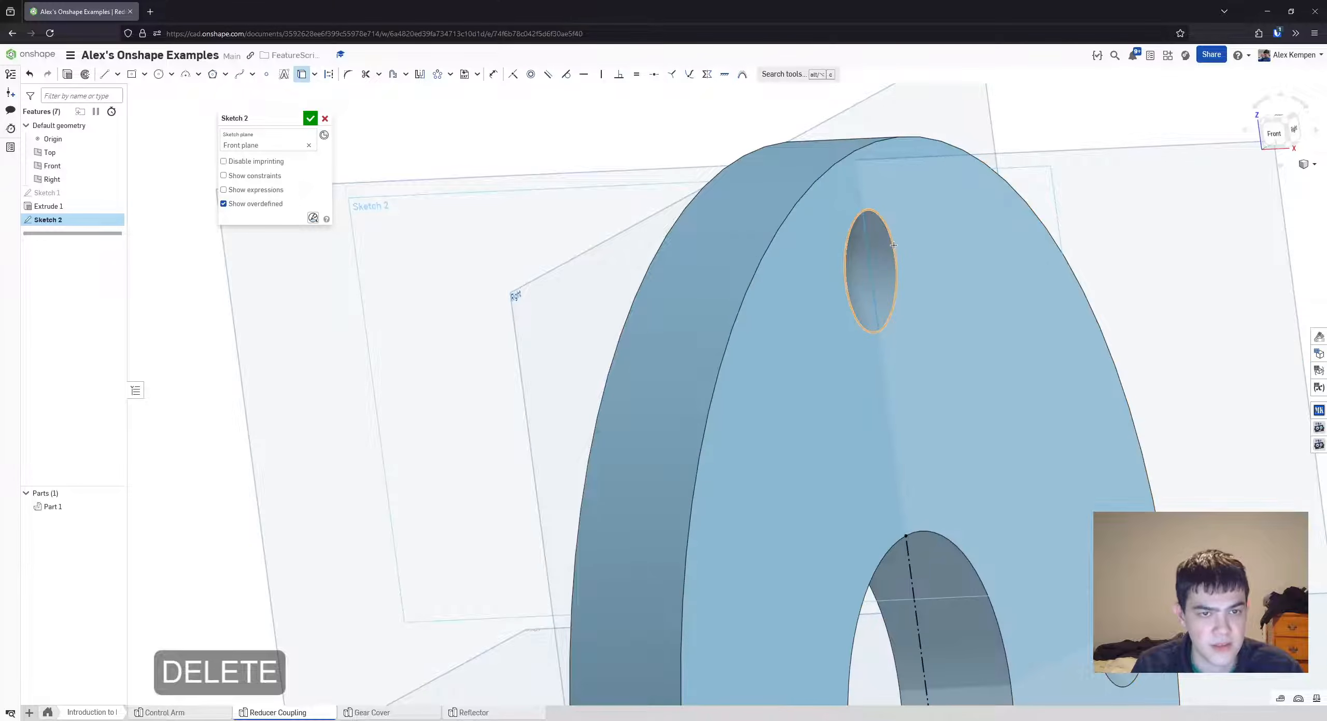
key(Escape)
key(ctrl+z)
scroll(1071, 225, down, 3)
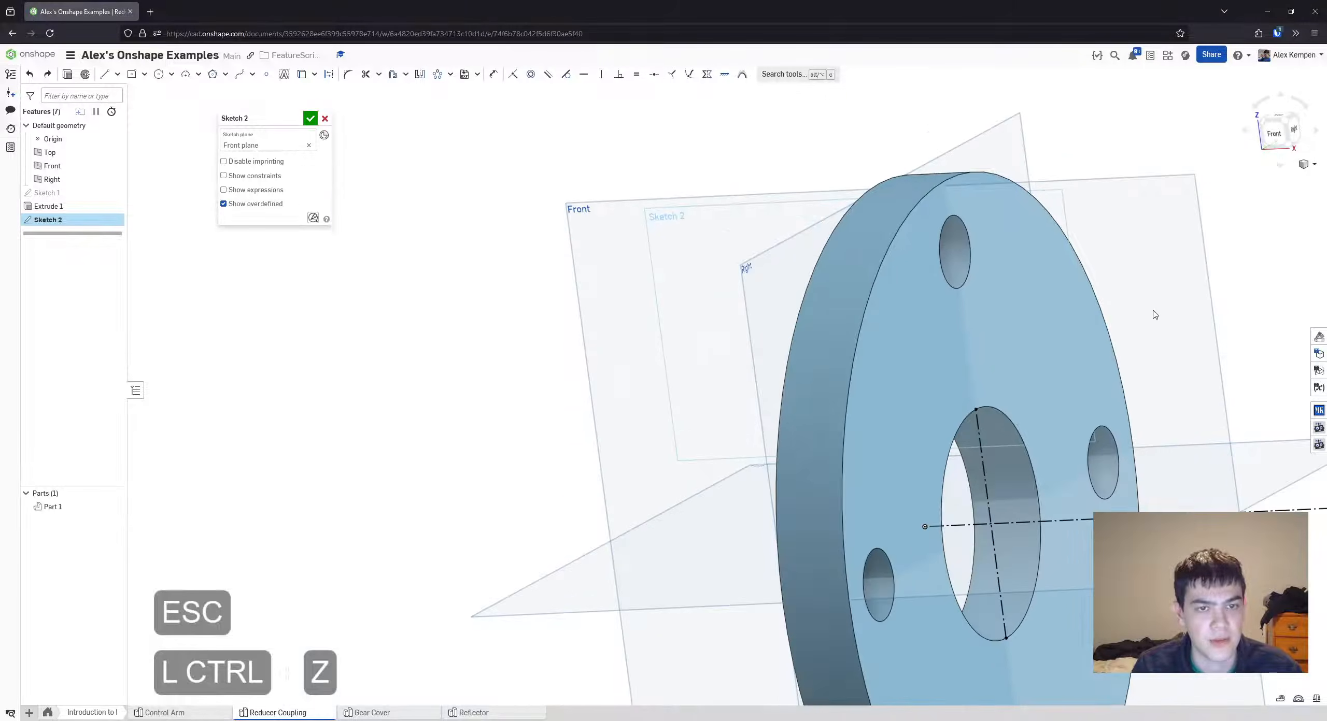
right_drag(1155, 315, 1005, 309)
scroll(1057, 282, down, 1)
scroll(911, 336, up, 1)
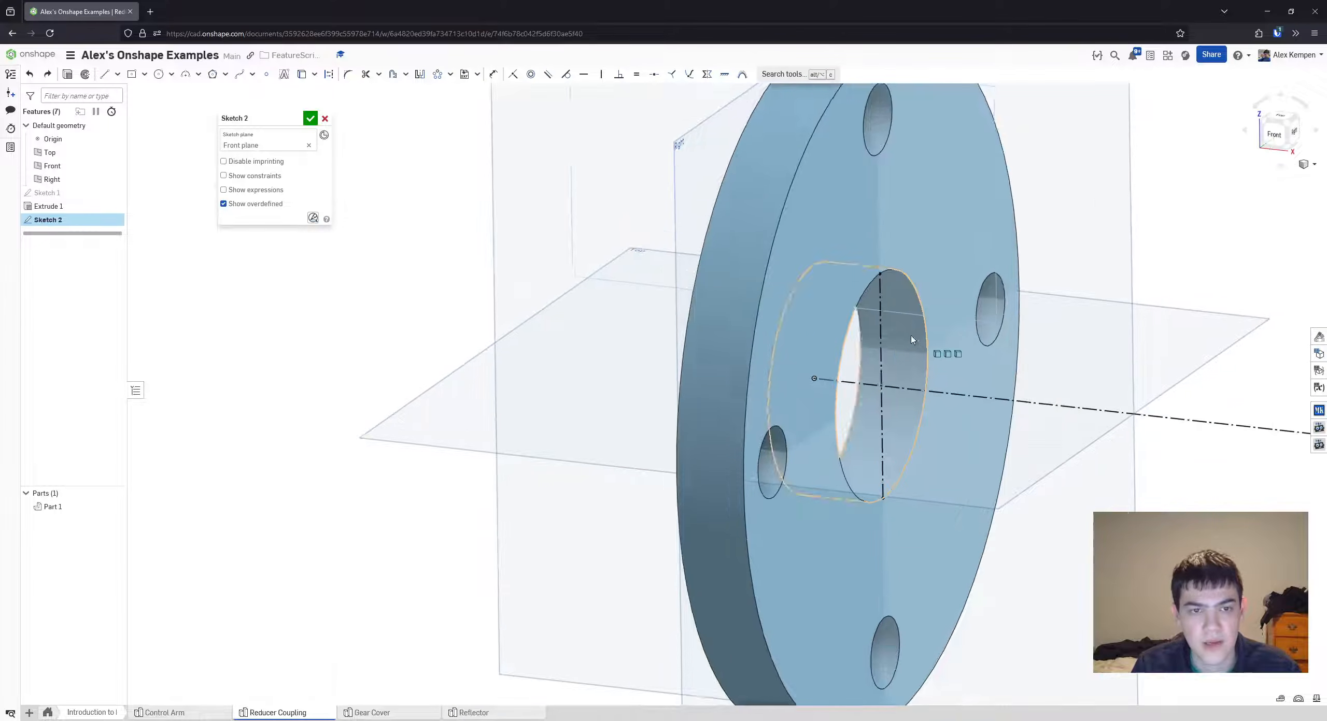
scroll(912, 340, up, 1)
right_drag(875, 323, 979, 262)
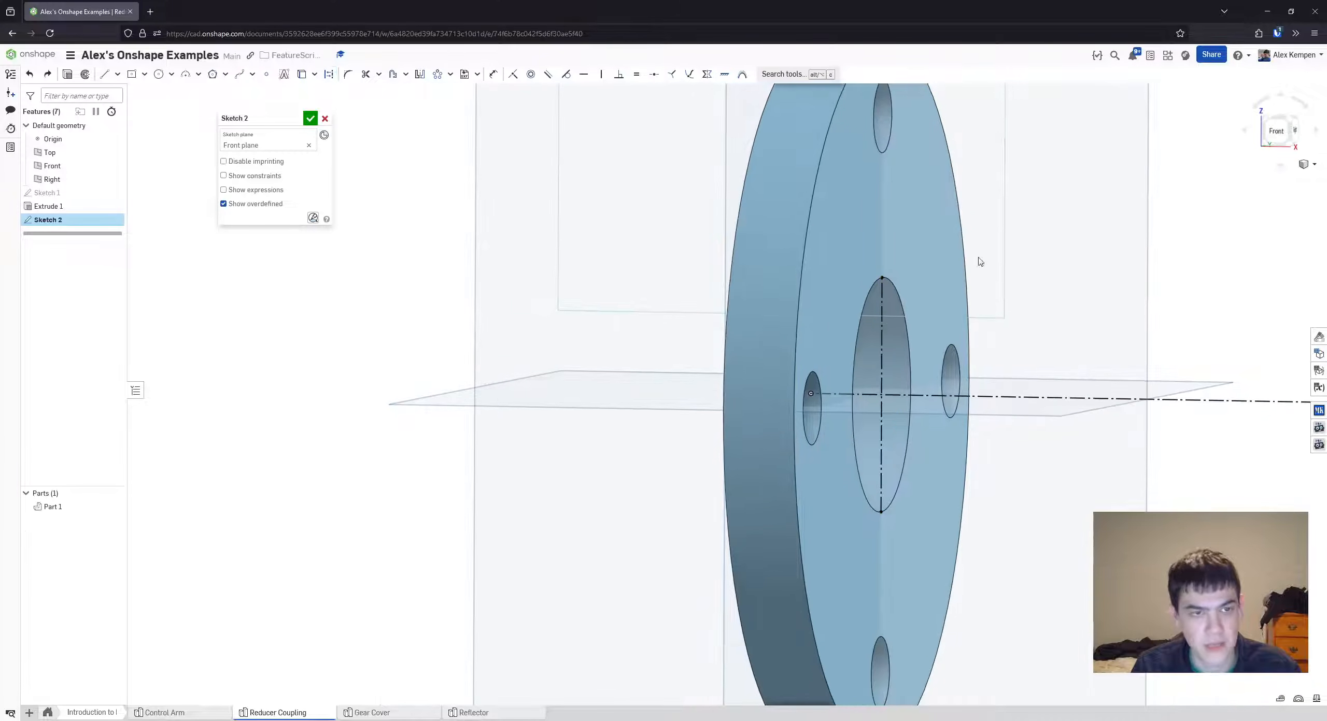
click(117, 77)
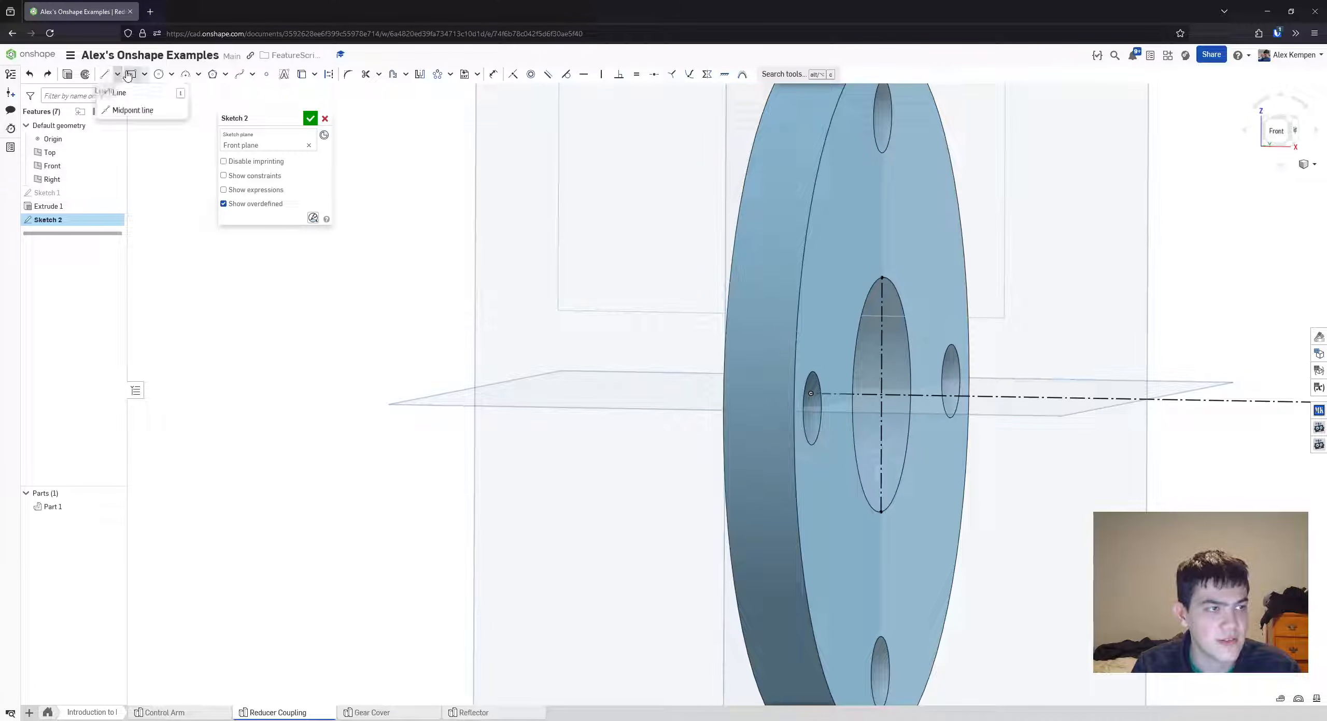
click(144, 74)
click(171, 95)
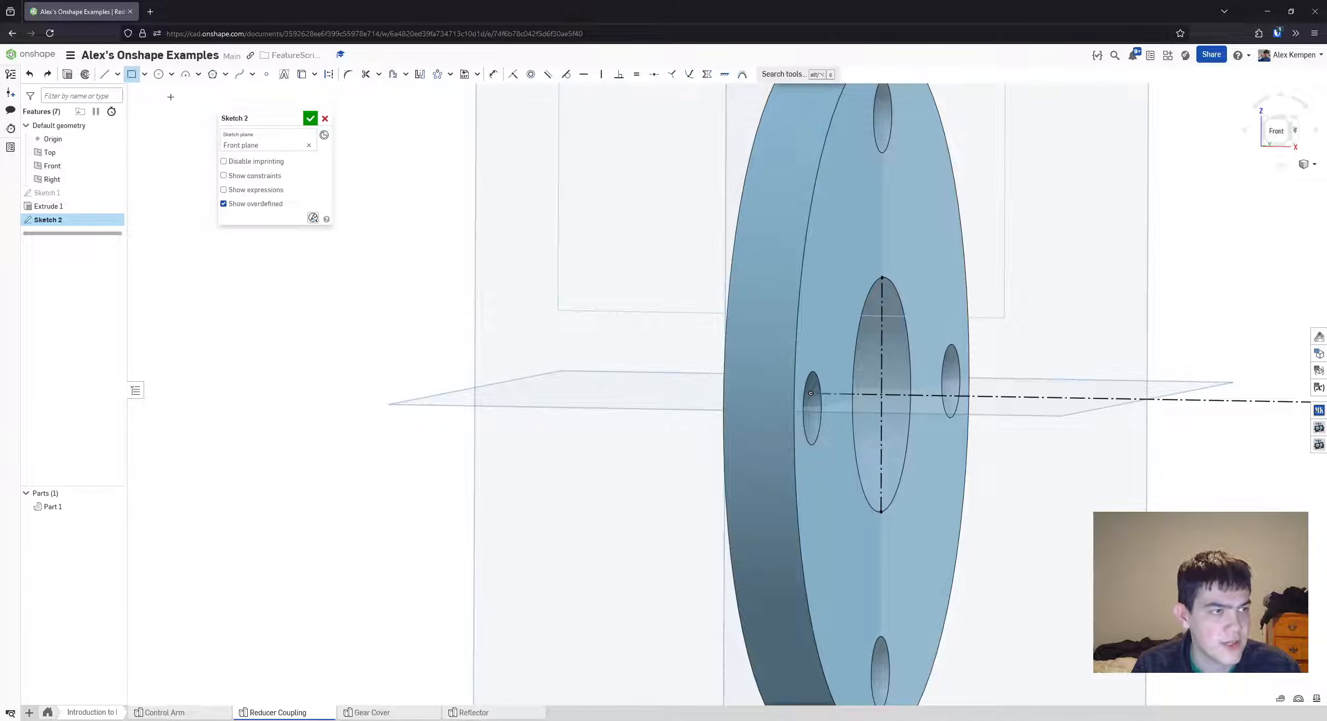
scroll(1018, 292, down, 1)
middle_drag(1018, 292, 976, 314)
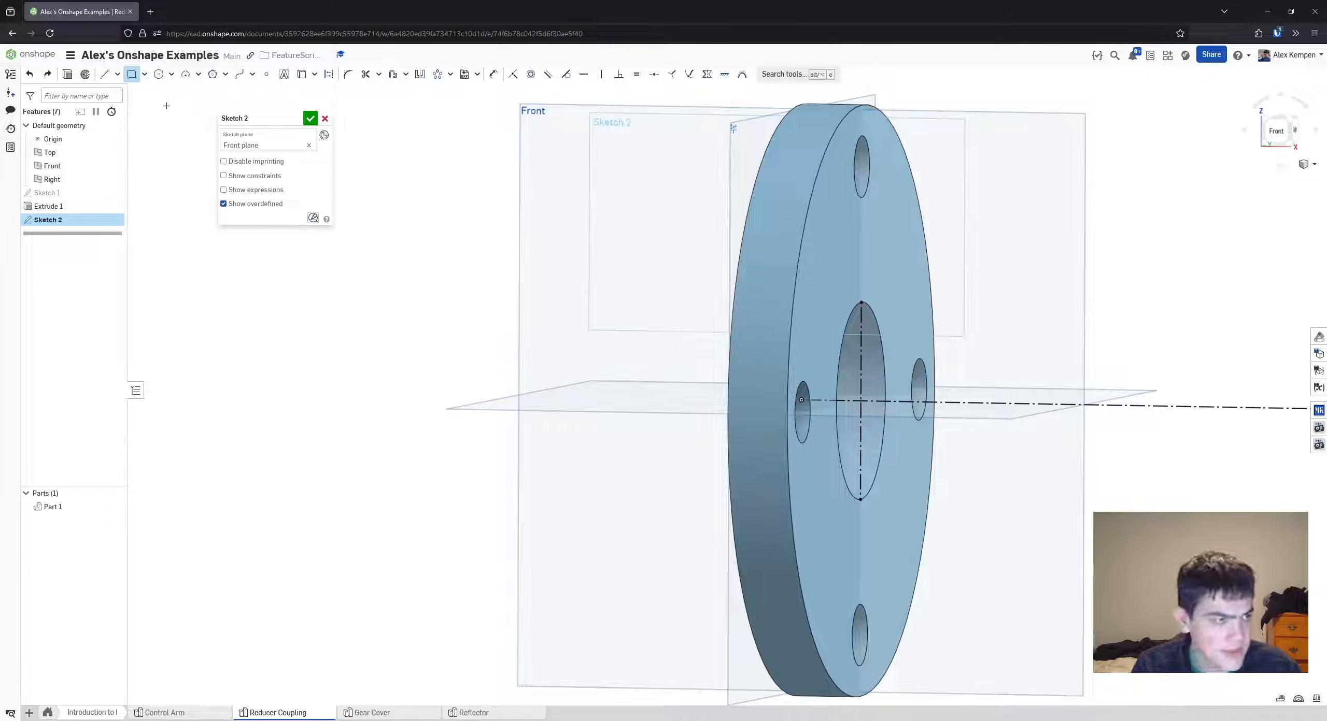
- Draw a slanted aligned rectangle about 6.2 in long outward from the upper endpoint of the bore's vertical construction line
click(146, 75)
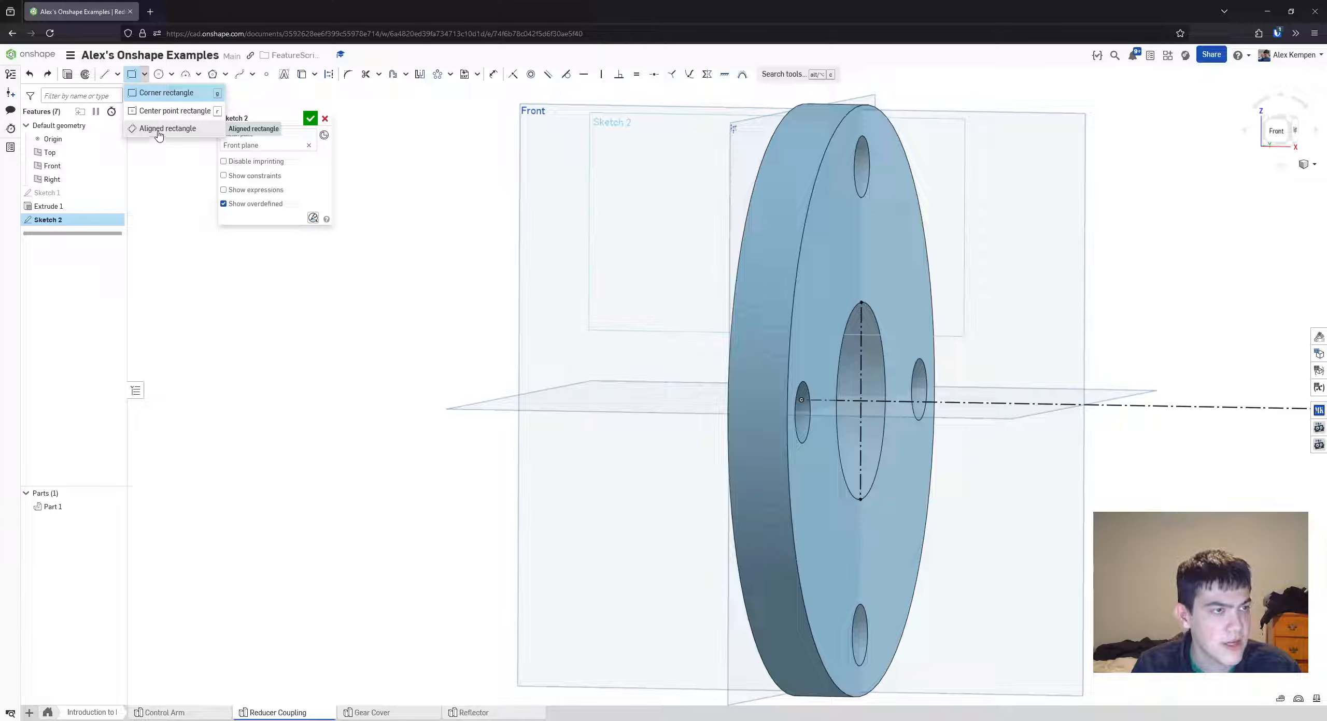
click(161, 130)
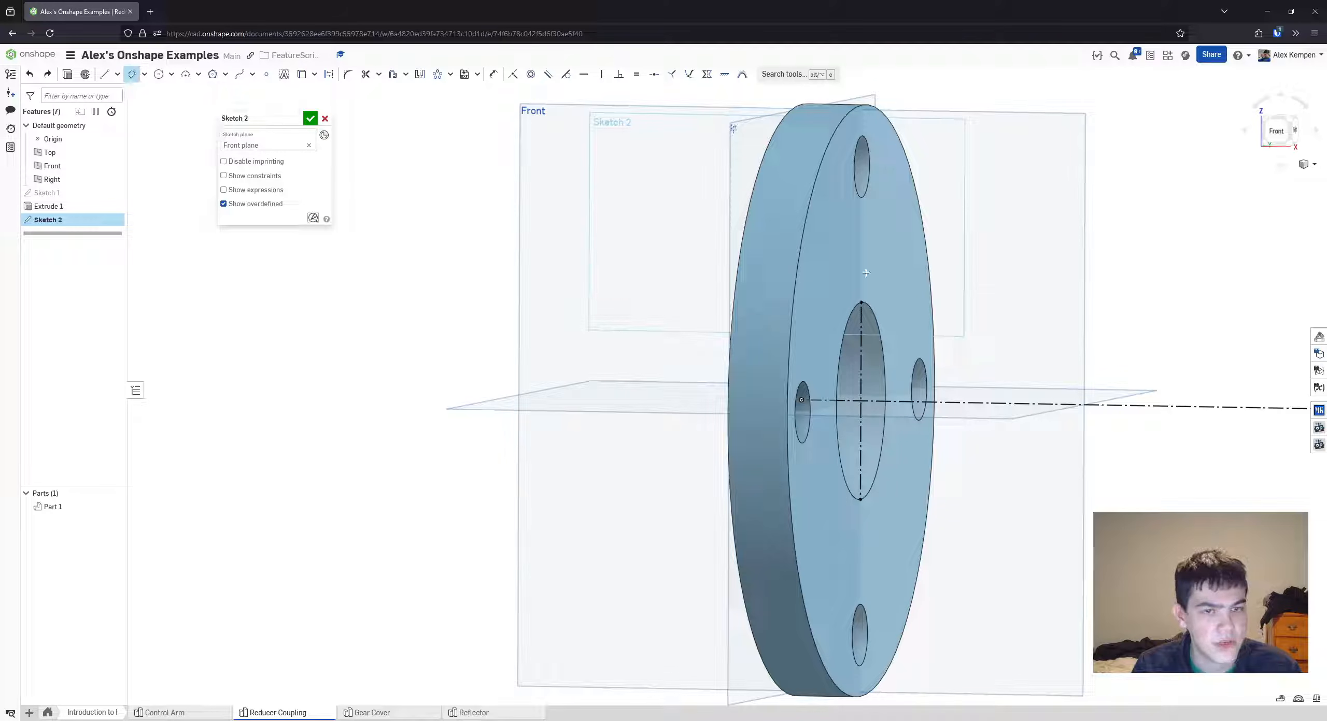
click(861, 302)
scroll(1120, 280, up, 2)
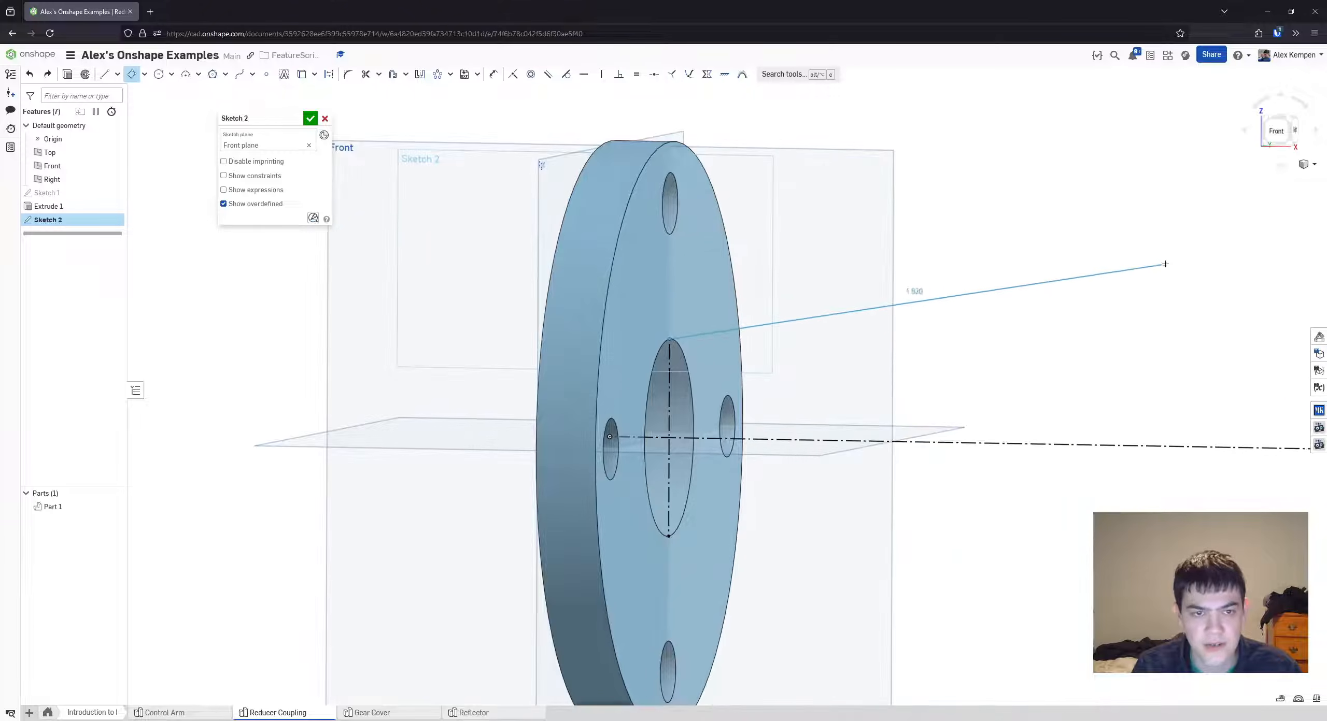
scroll(1124, 274, down, 3)
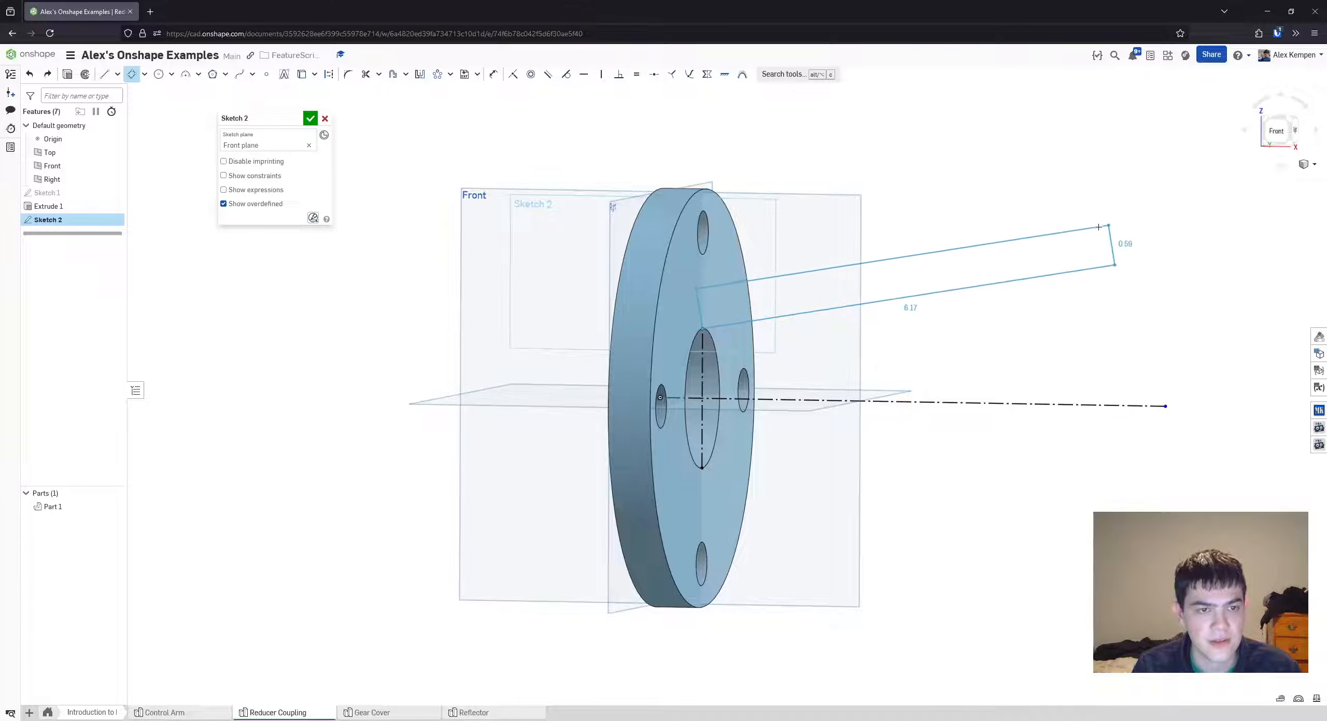
click(1108, 228)
key(Escape)
key(Escape)
- Make the rectangle's short inner edge coincident with the bore's vertical construction line
scroll(689, 321, up, 3)
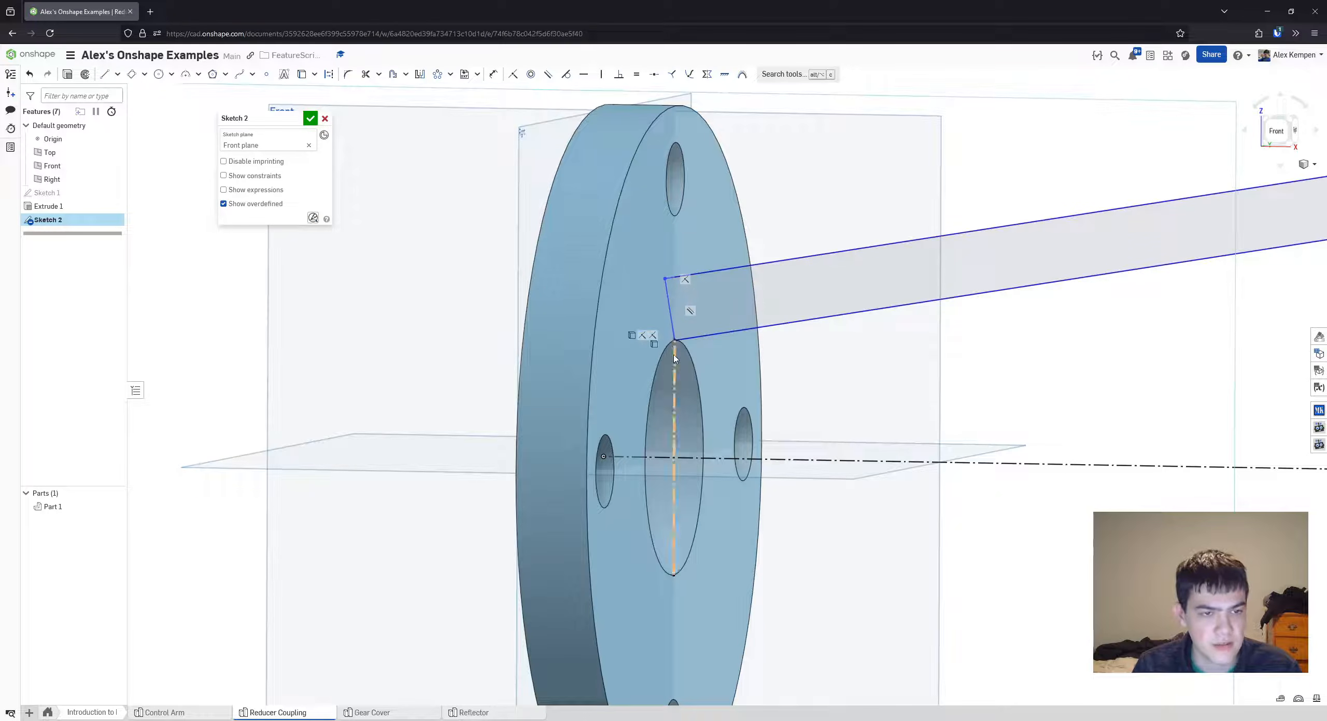
key(c)
key(Escape)
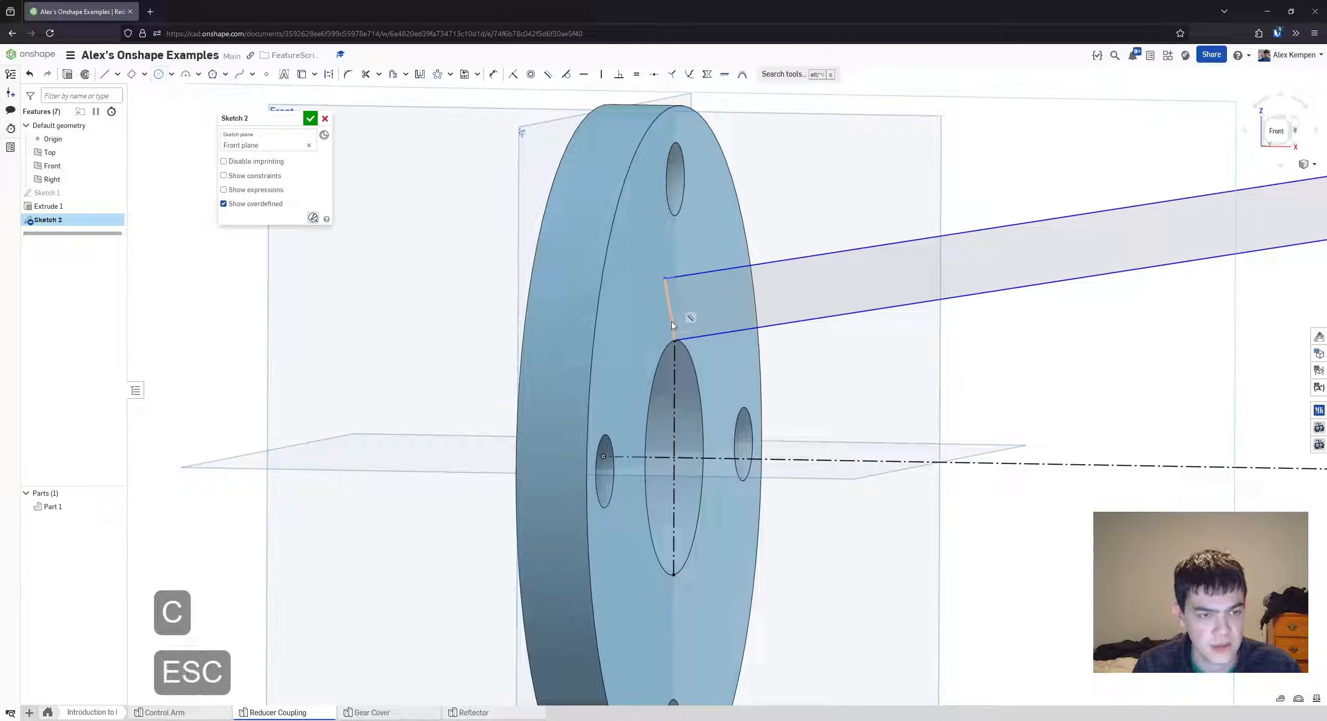
key(v)
key(Escape)
key(i)
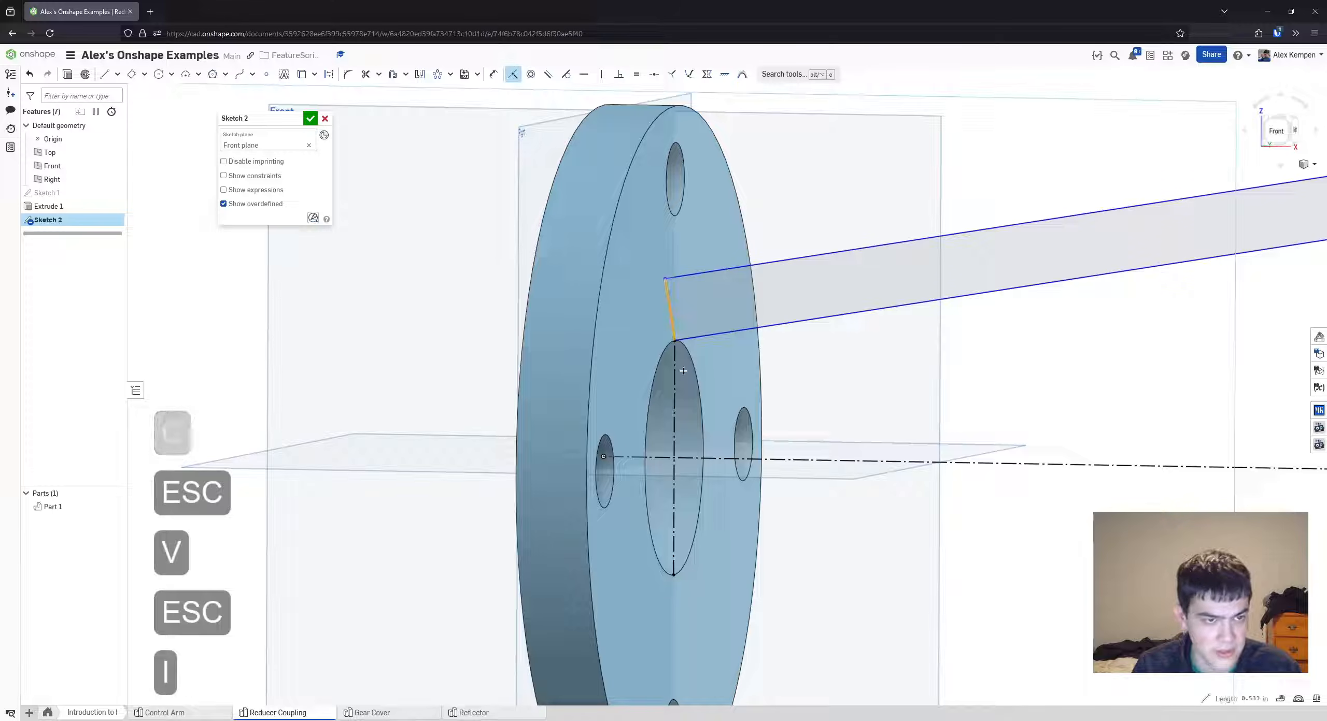
scroll(807, 382, down, 5)
key(Escape)
- Show the sketch constraints and delete the perpendicular constraint between the rectangle's lower long edge and its outer edge
scroll(806, 381, down, 2)
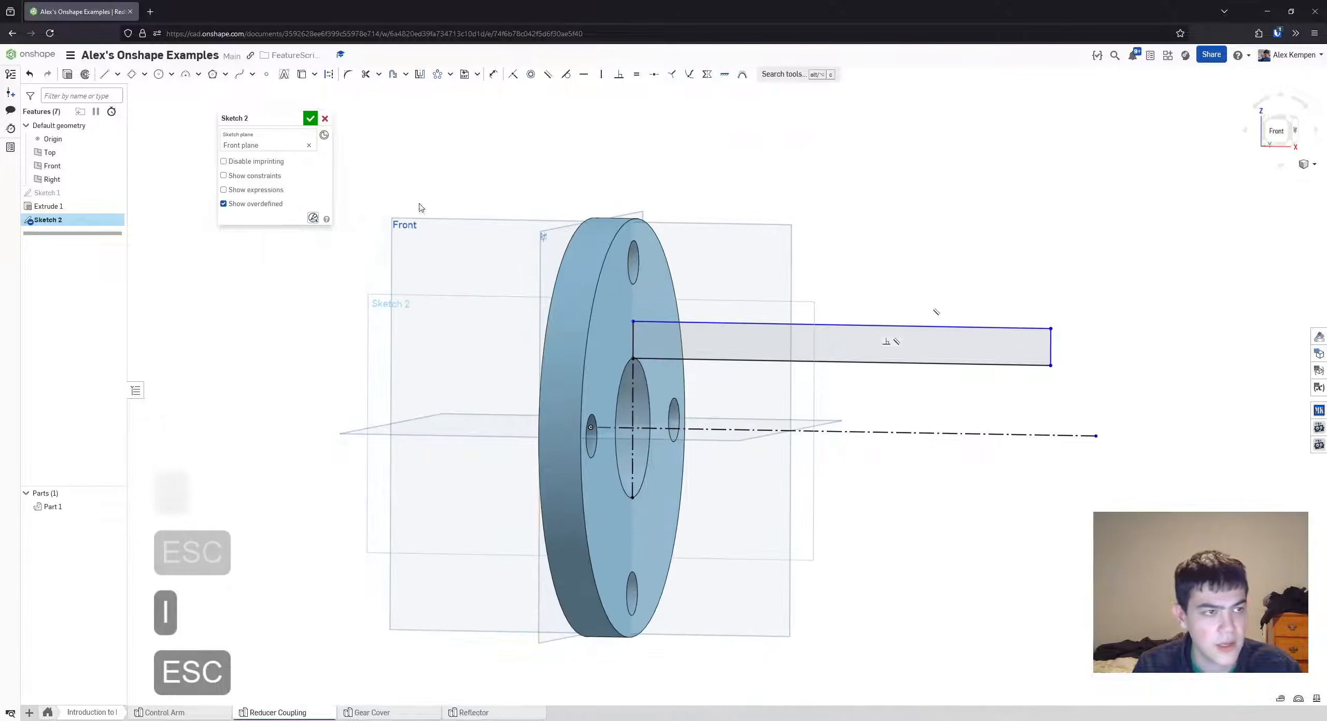
click(223, 175)
scroll(869, 367, up, 2)
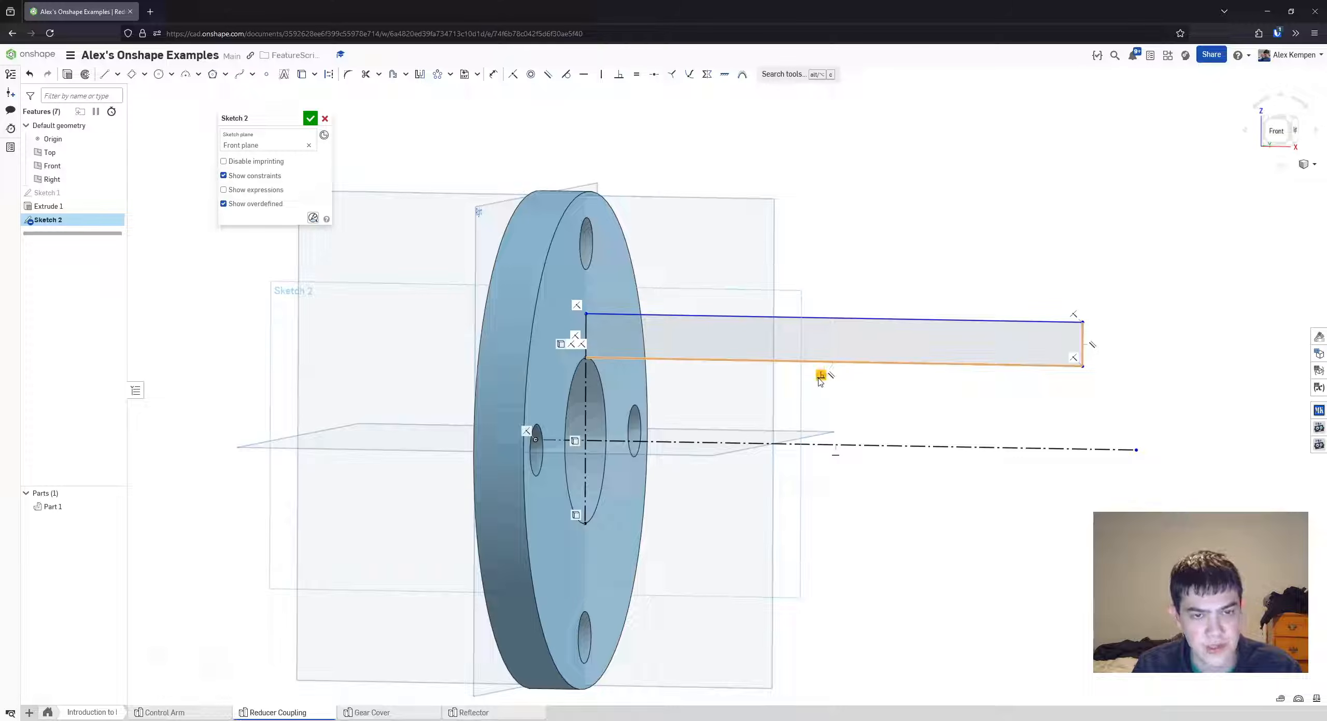
click(821, 378)
key(Delete)
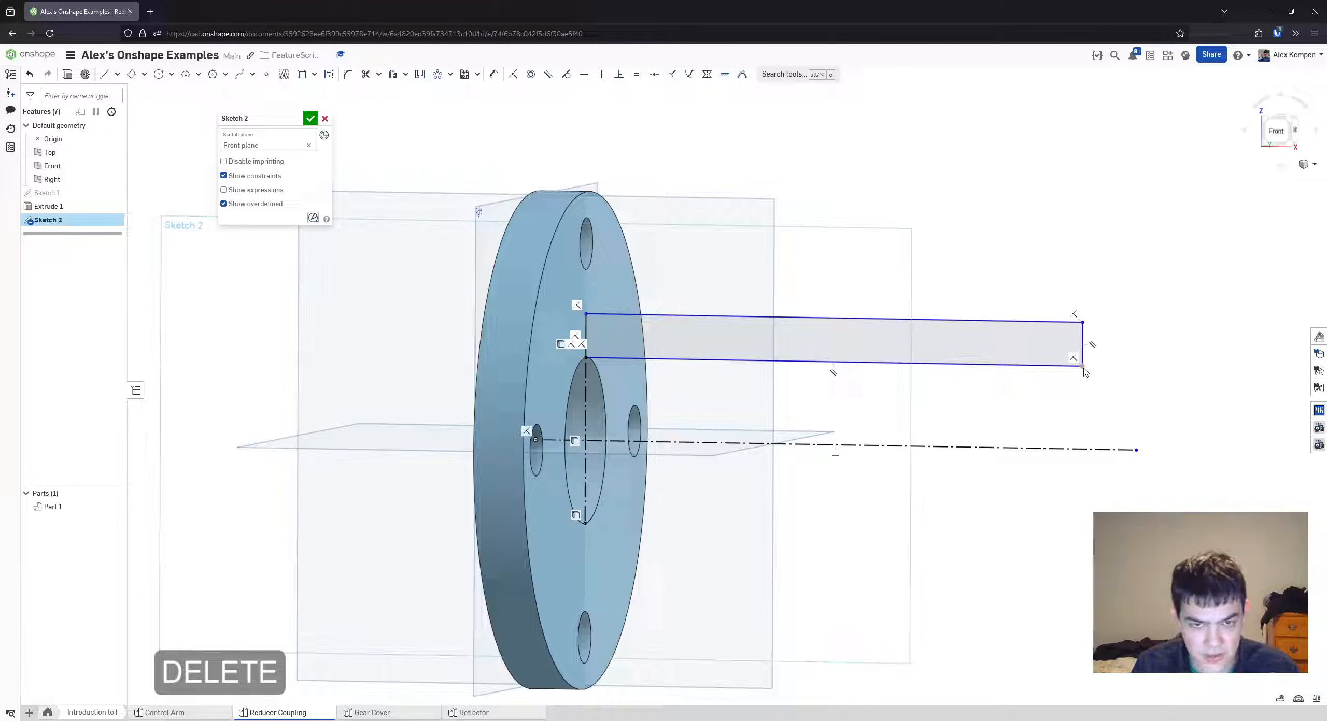
- Try moving the rectangle's lower outer corner, and undo both that move and the constraint deletion
drag(1084, 368, 1055, 336)
key(ctrl+z)
key(ctrl+z)
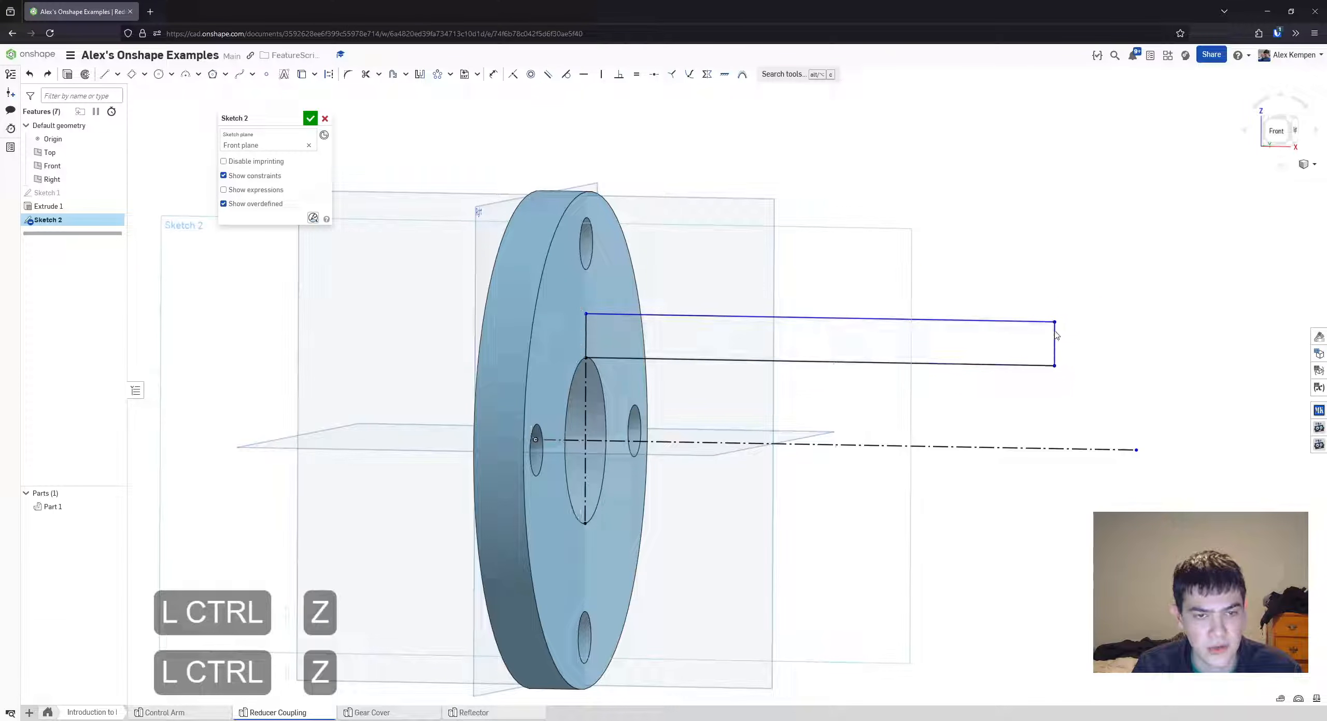
- Remove the perpendicular constraint from the rectangle's lower long edge and move its outer end upward to form a slanted parallelogram
drag(965, 373, 1114, 375)
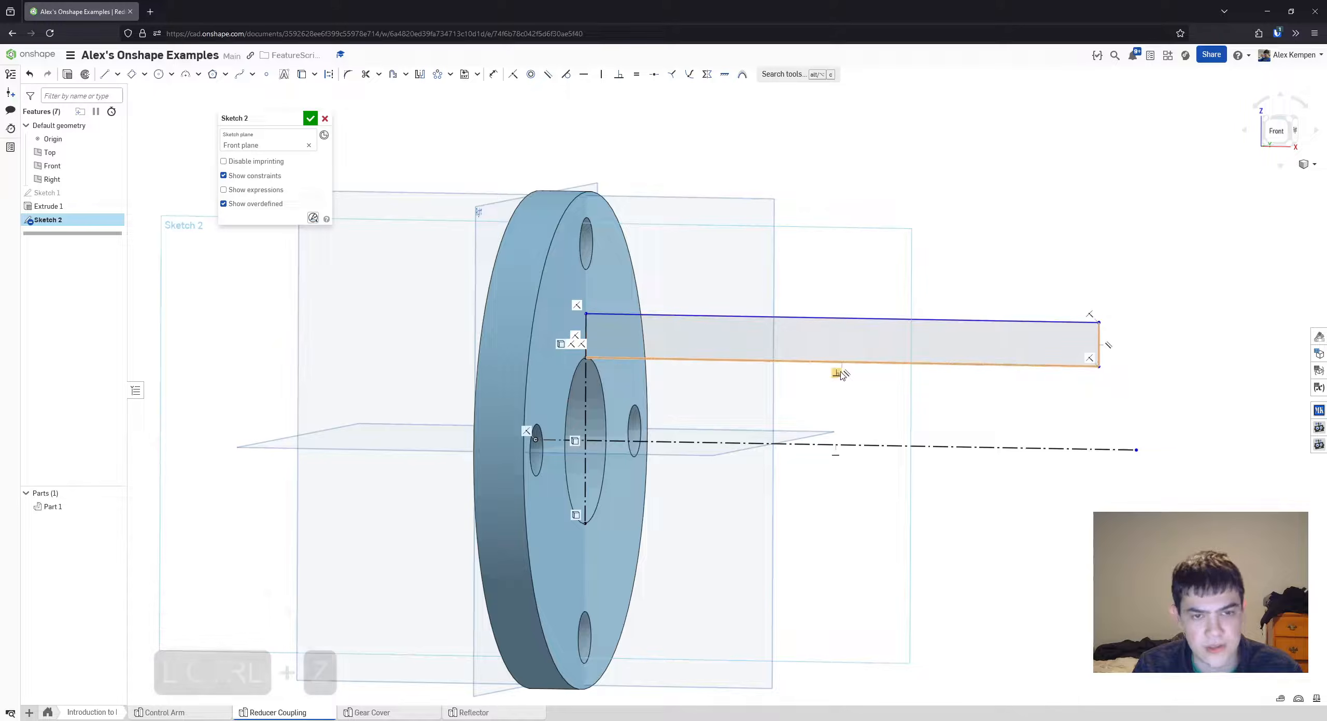
key(Delete)
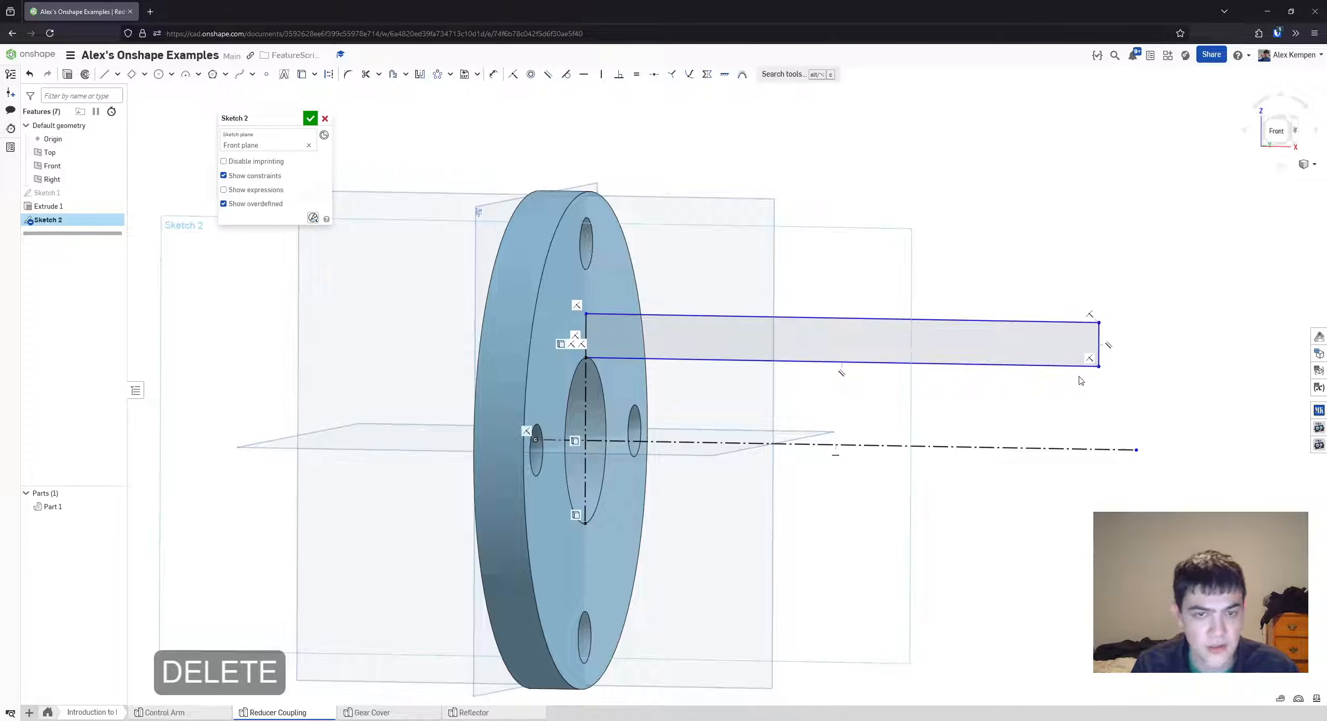
drag(1098, 370, 1126, 276)
key(d)
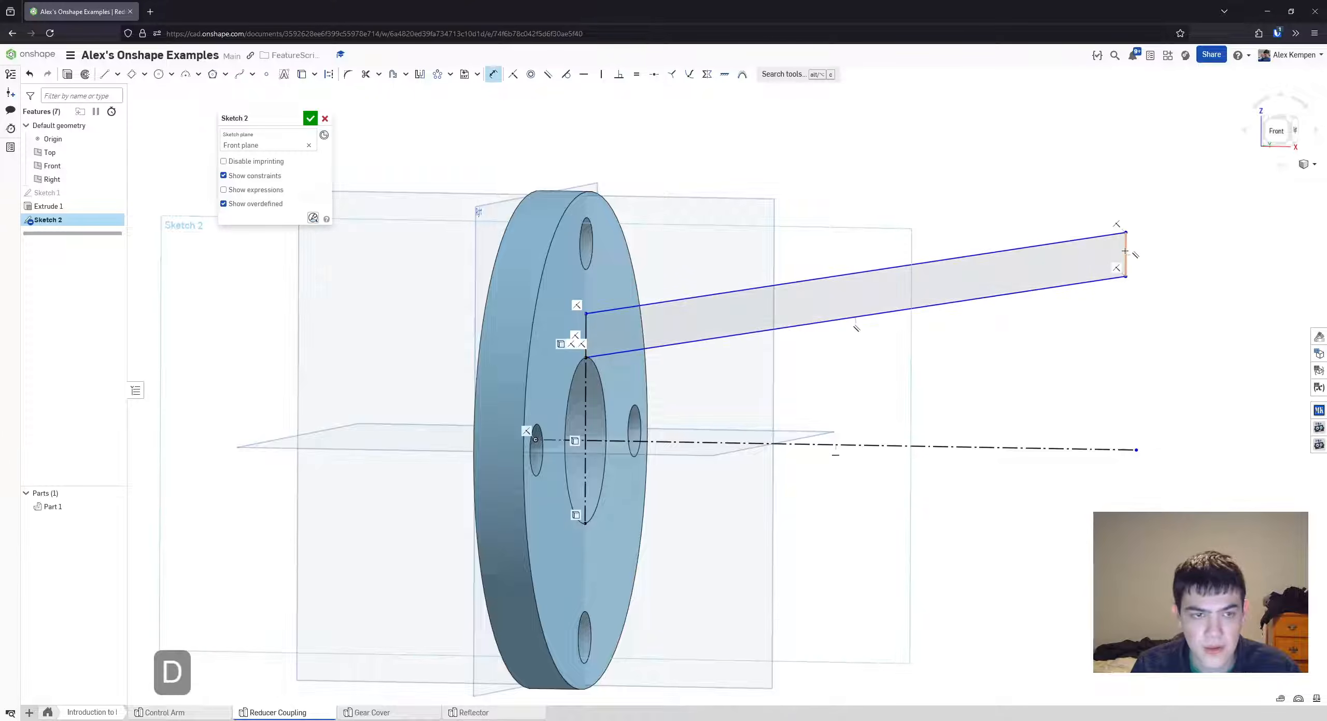
key(Escape)
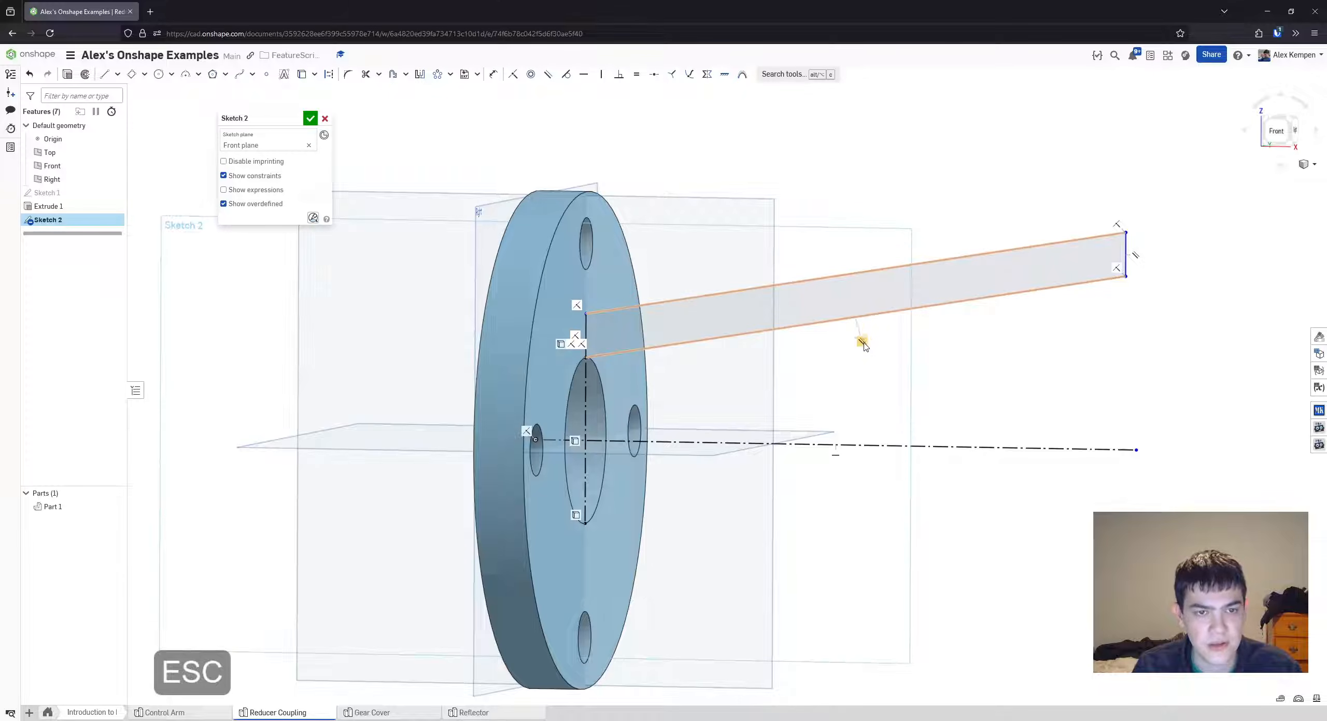
drag(863, 344, 881, 334)
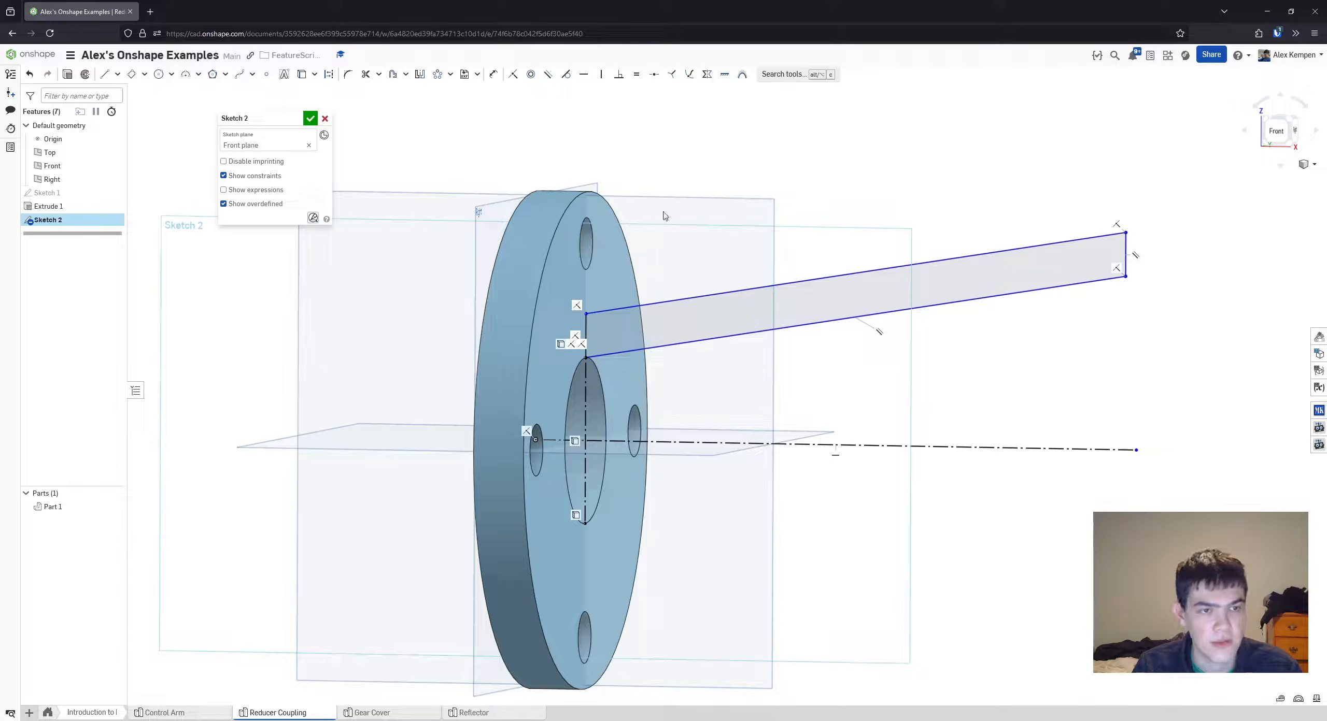
- Dimension the distance between the slanted profile's inner and outer short edges as 4.625 in
scroll(849, 249, up, 3)
key(d)
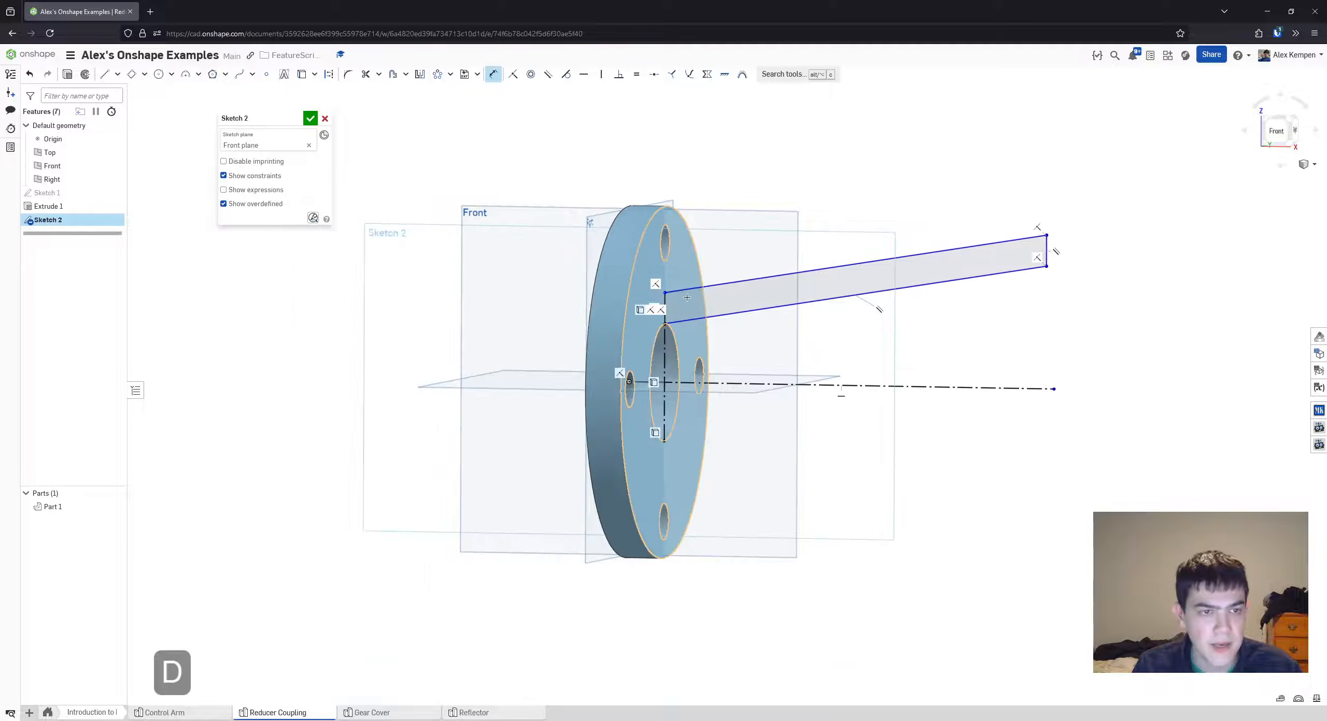
scroll(656, 288, down, 2)
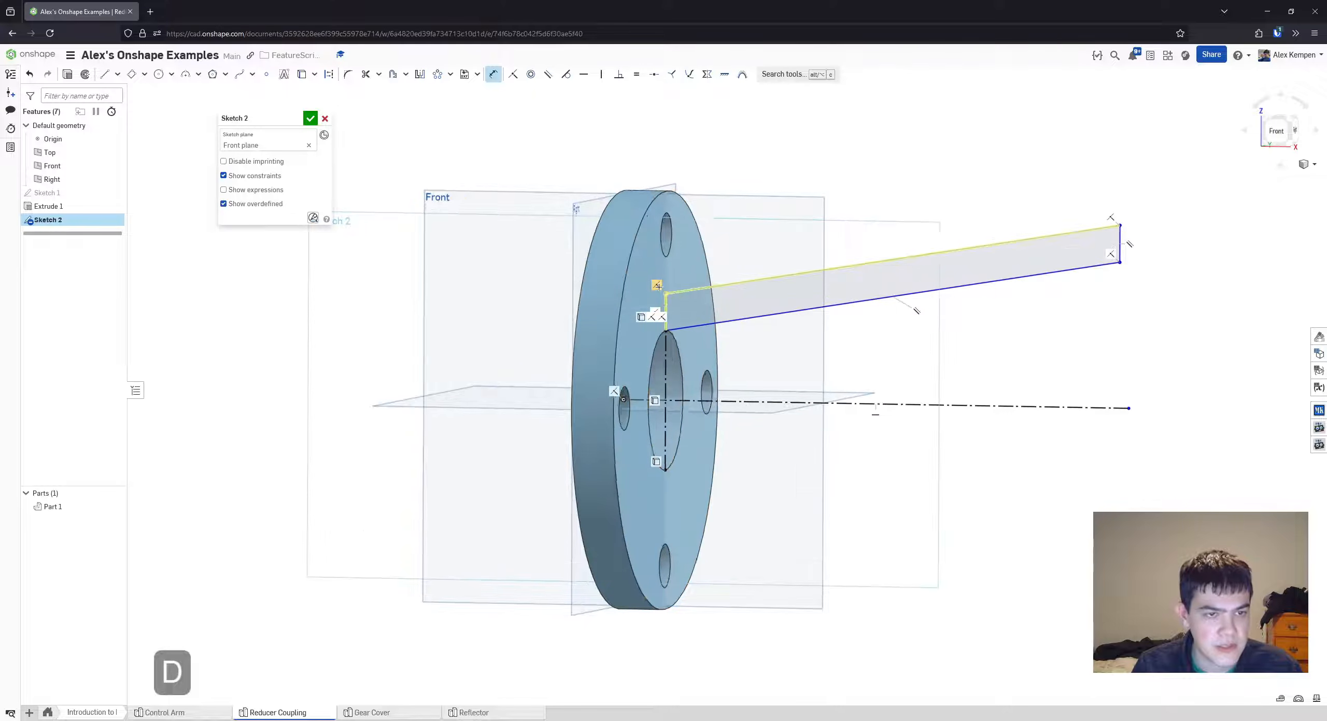
click(665, 308)
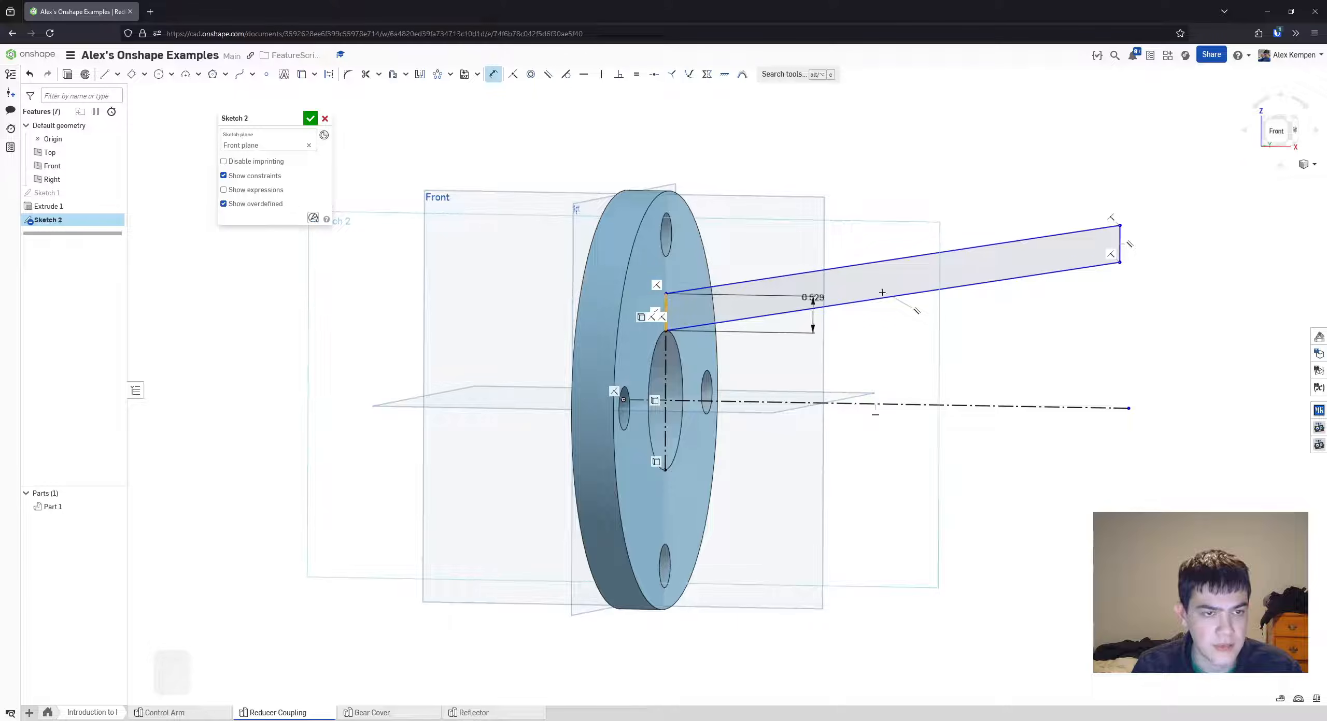
click(1119, 241)
click(974, 129)
text(4.)
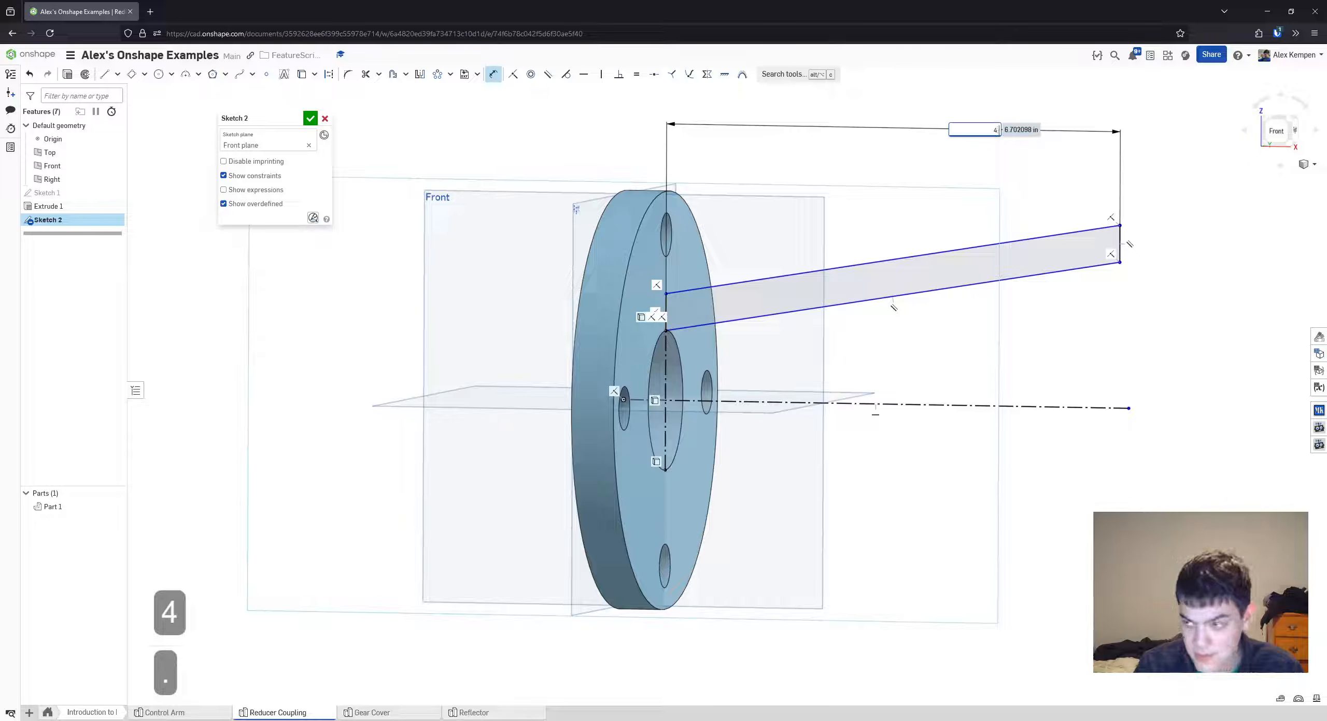
text(625)
key(Return)
key(Escape)
key(d)
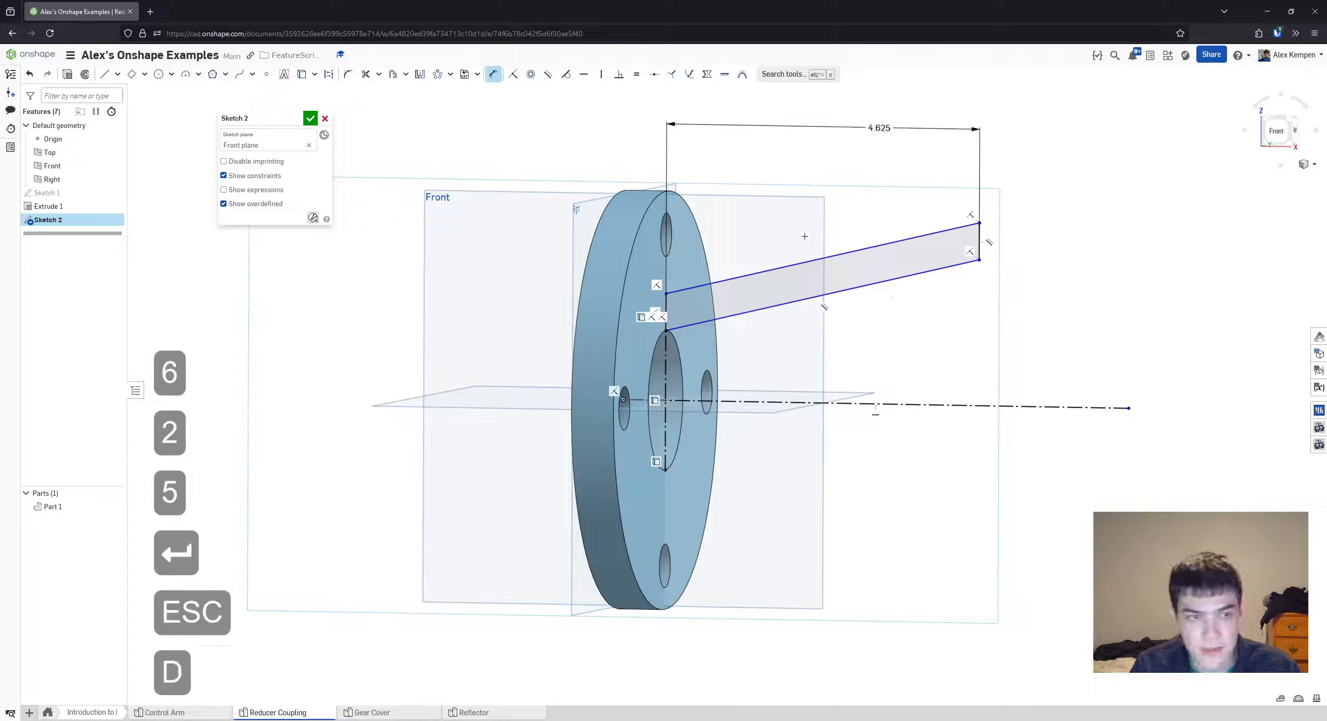
click(667, 292)
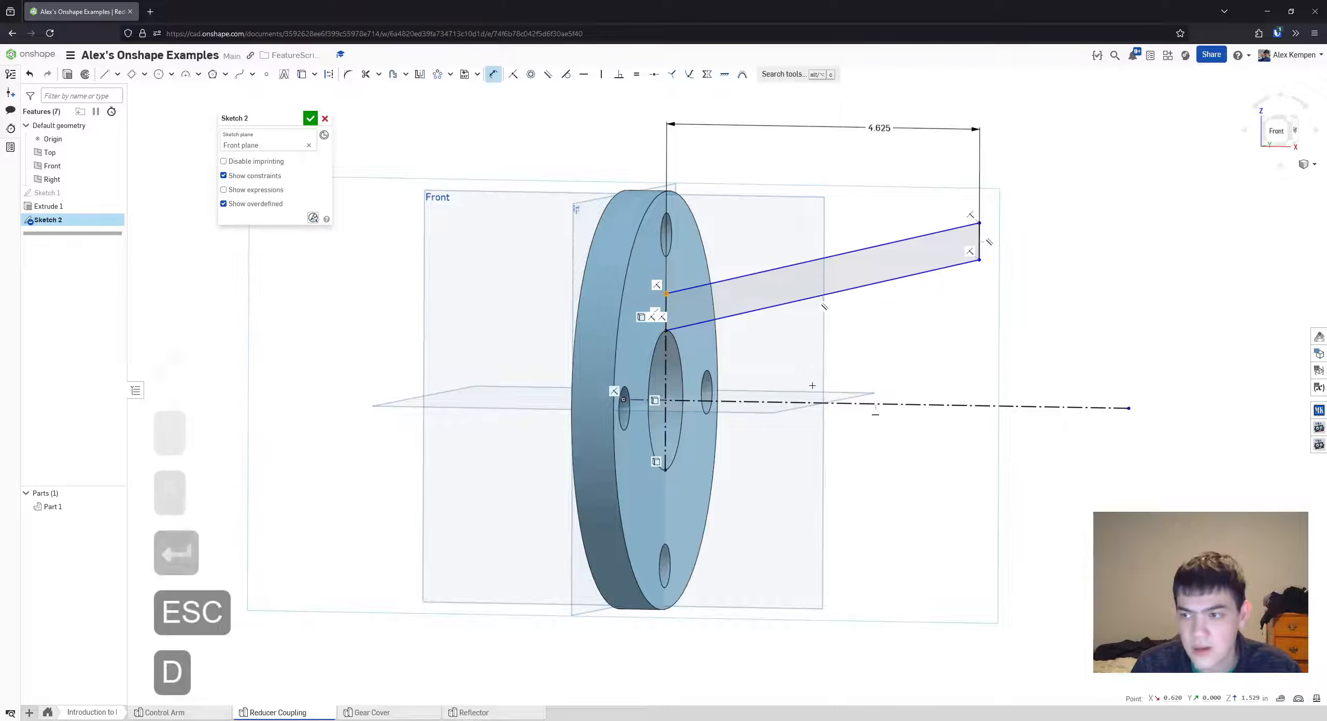
key(Escape)
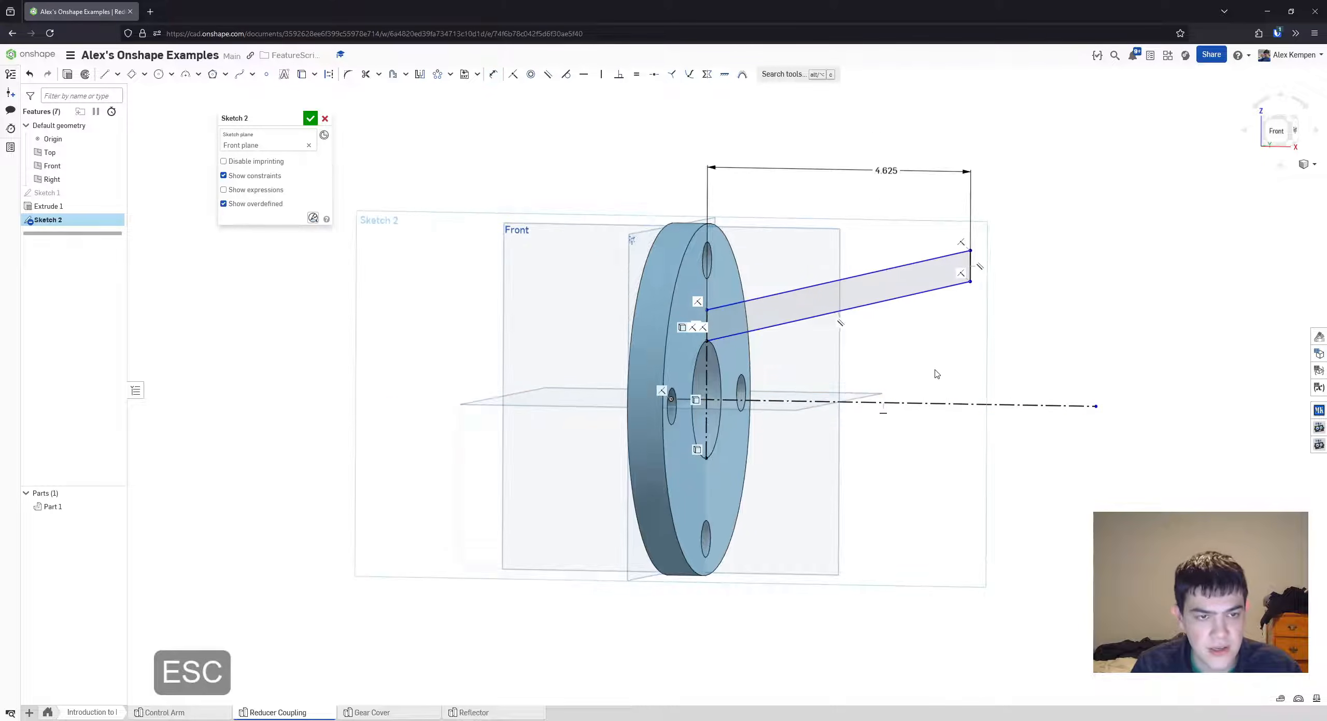
scroll(891, 391, down, 3)
key(d)
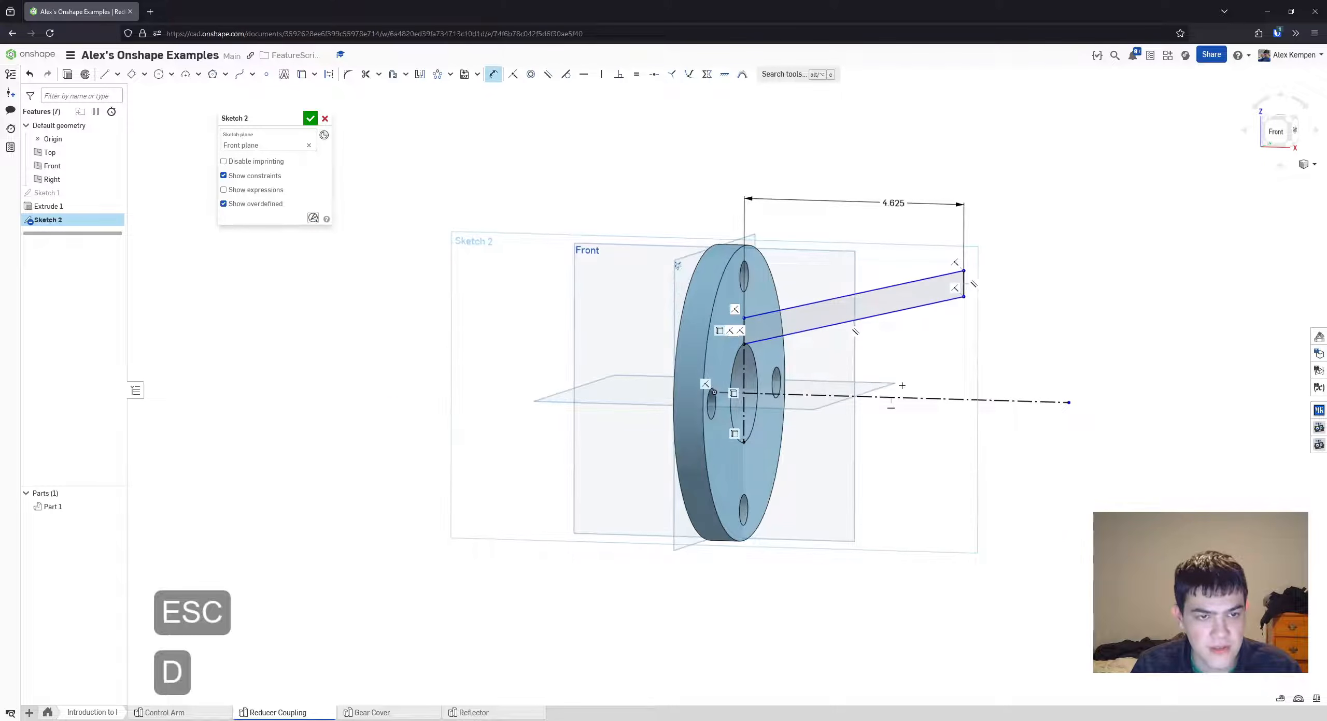
click(743, 318)
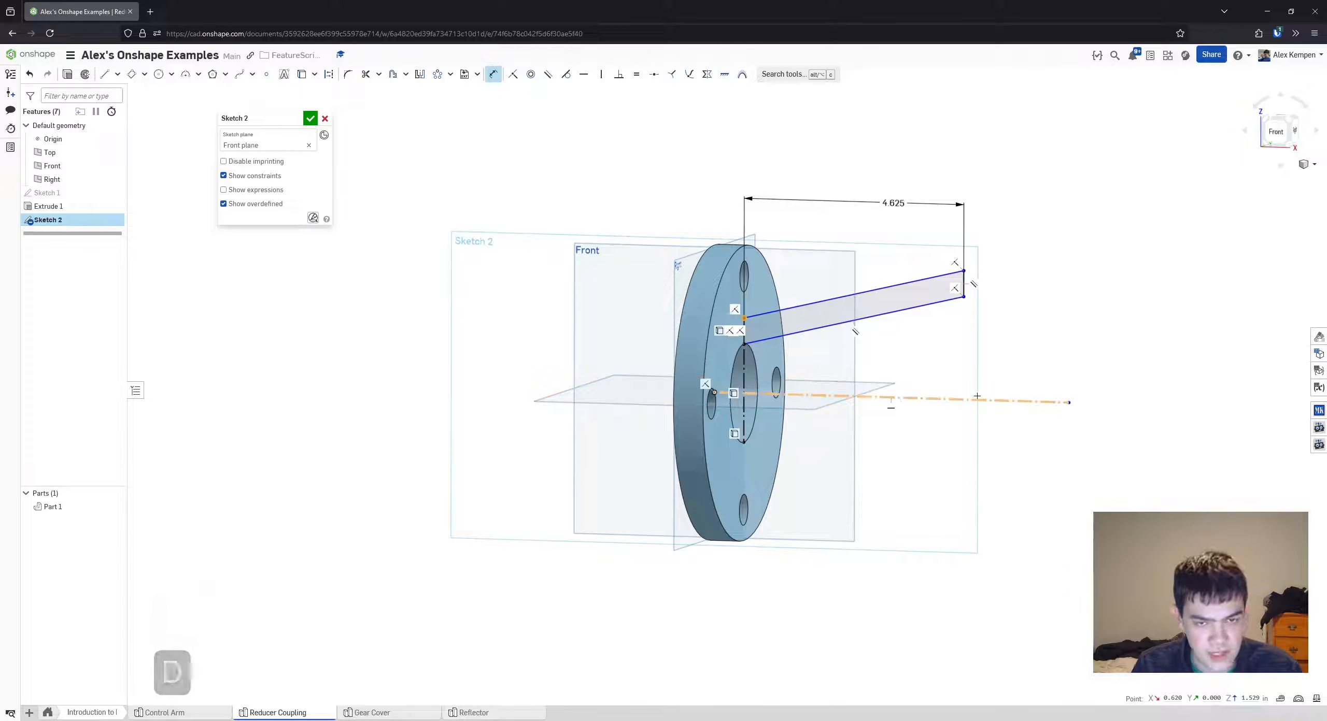
key(Escape)
right_drag(636, 402, 614, 387)
key(d)
key(Escape)
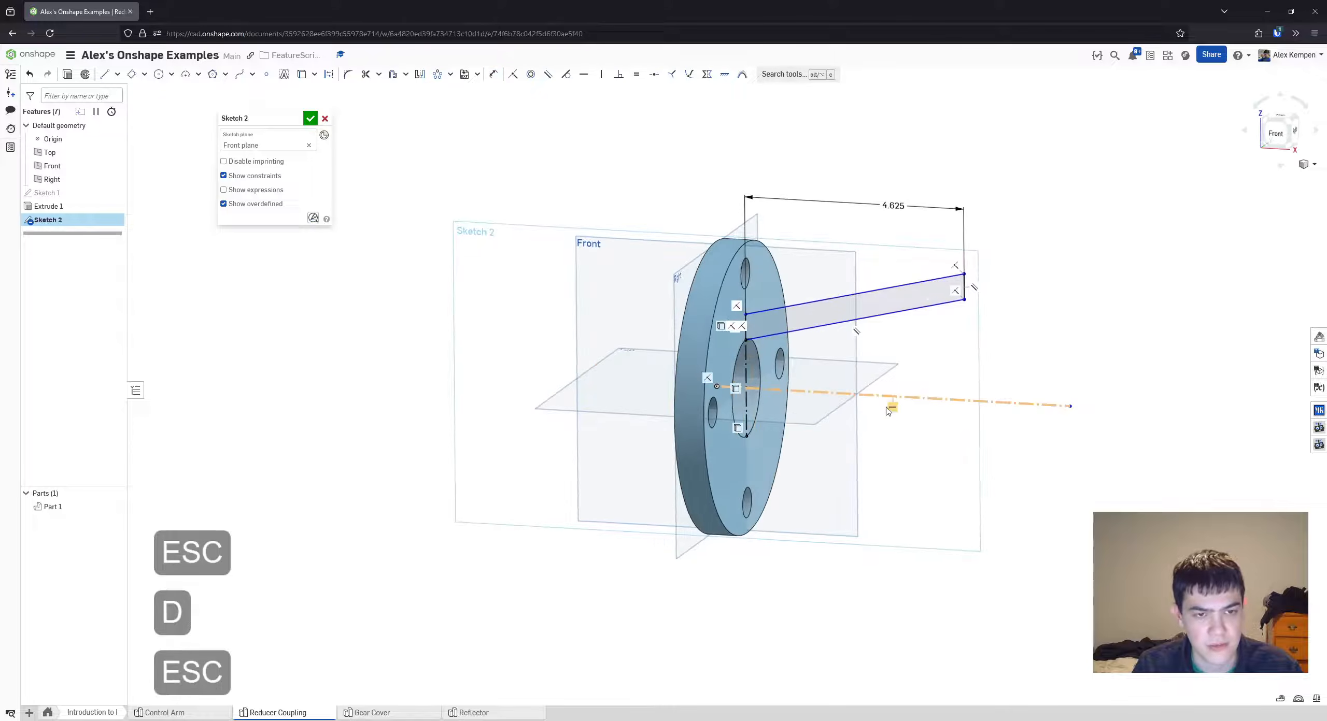
- Add a 2.625 in diameter dimension between the profile's upper inner corner and the horizontal construction axis
middle_drag(887, 400, 879, 423)
scroll(879, 423, down, 1)
scroll(898, 425, up, 2)
key(d)
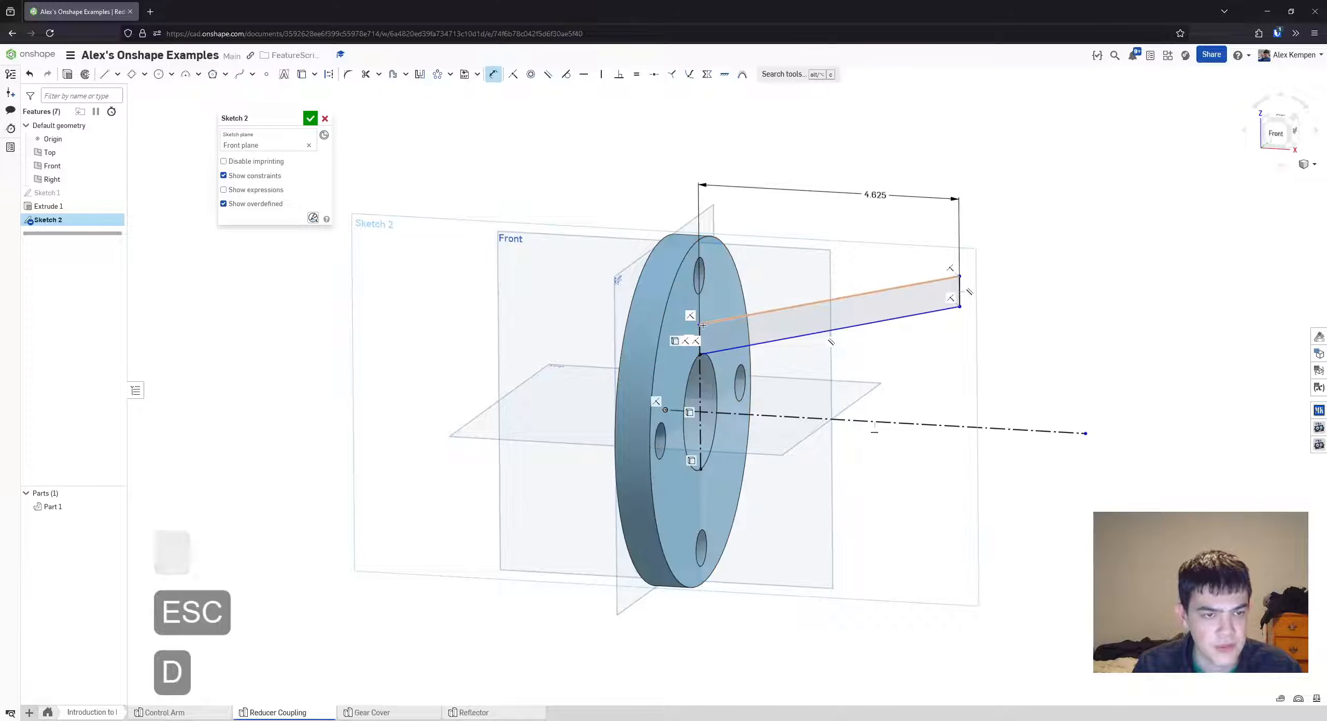
click(886, 423)
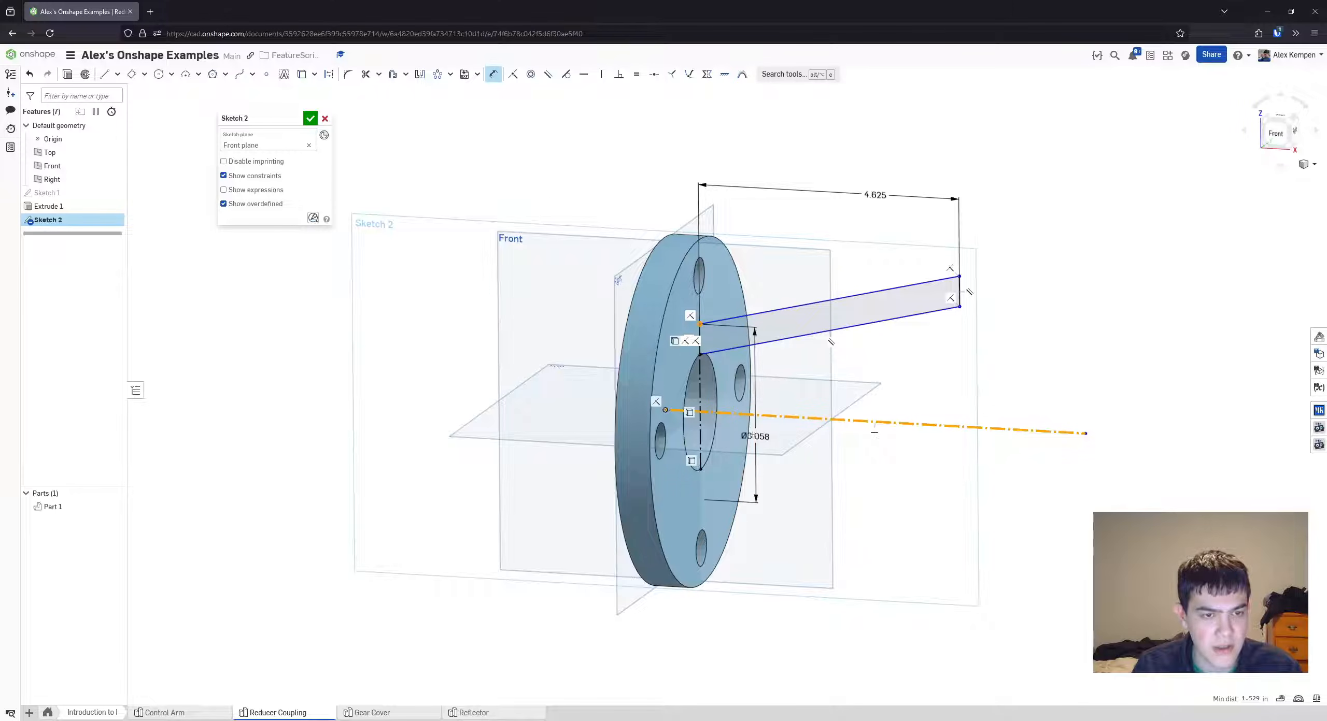
scroll(752, 437, up, 2)
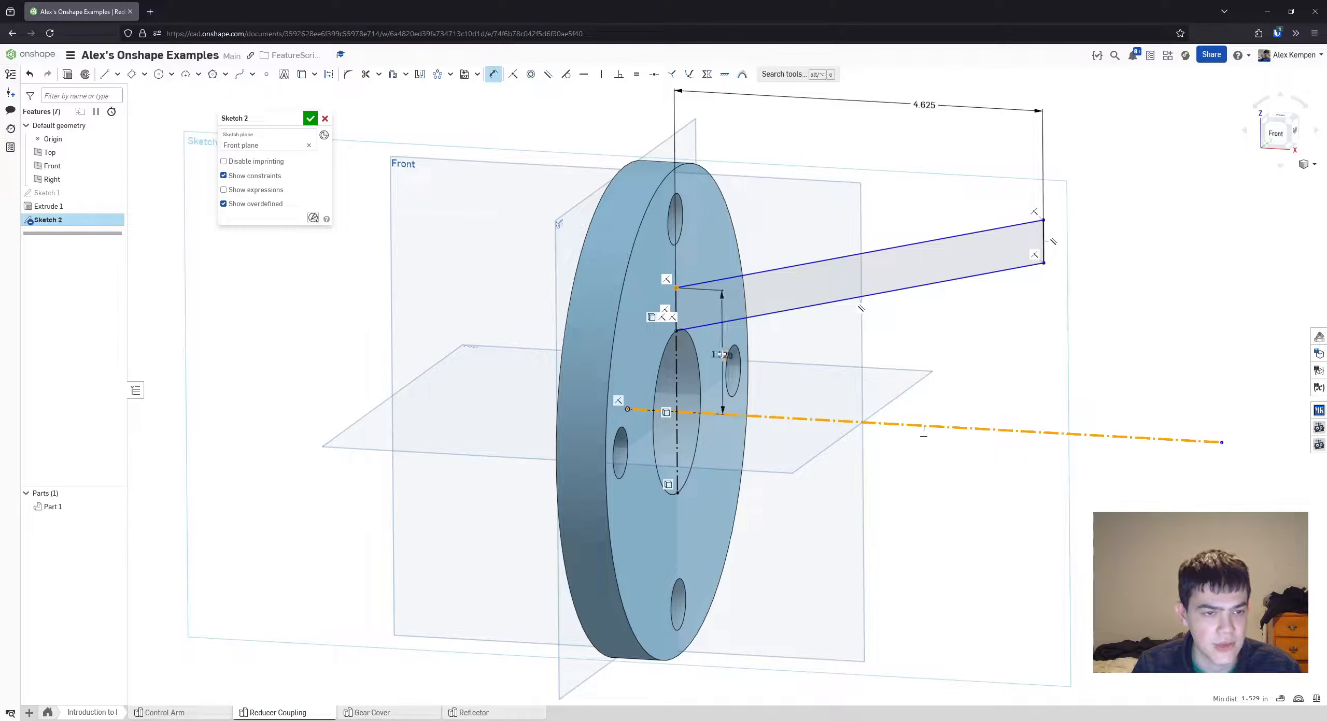
scroll(749, 343, down, 1)
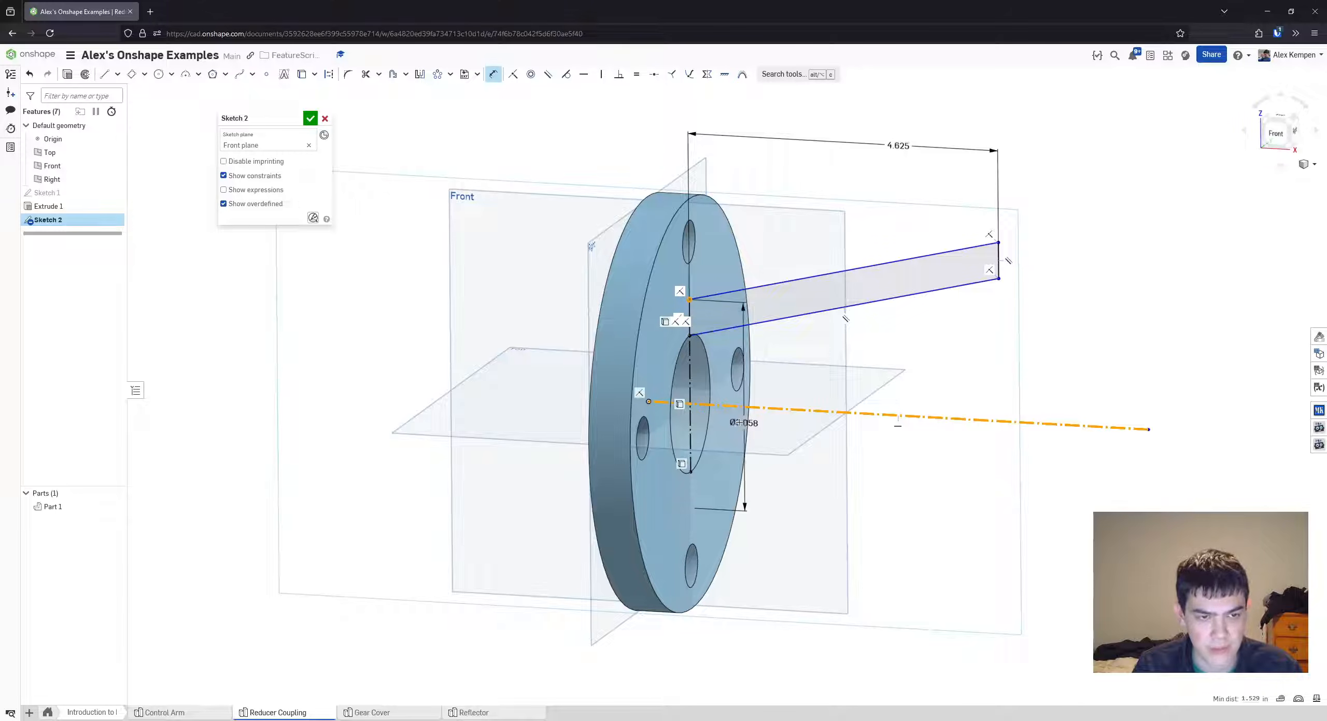
click(599, 419)
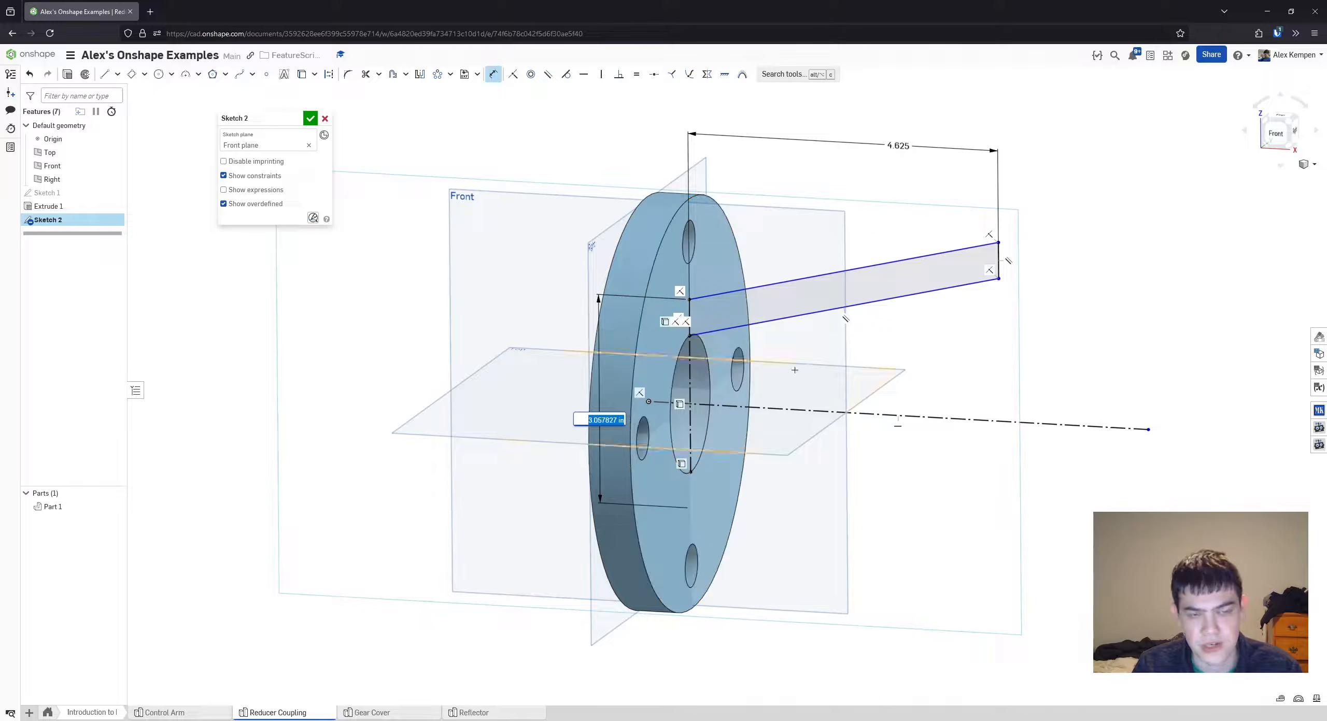
text(2.625)
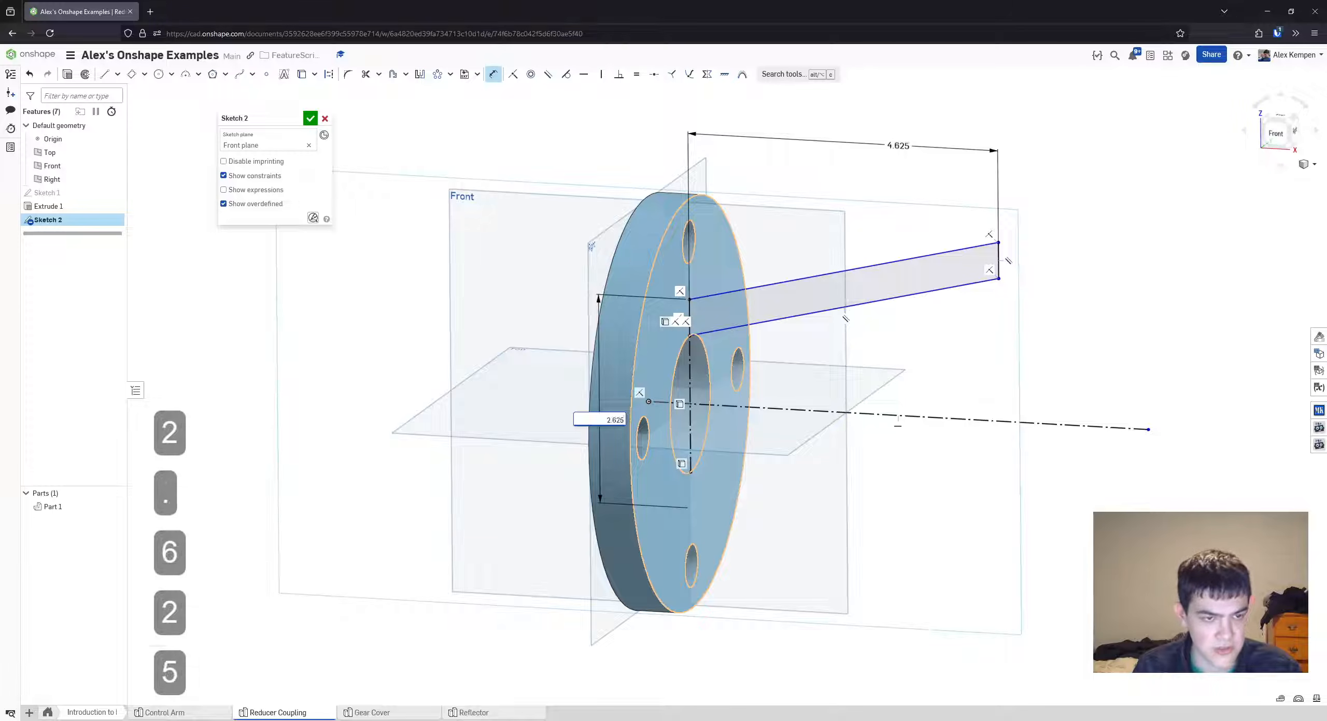
key(Return)
key(Escape)
- Try a linear dimension of 2.625/2 from the profile's upper inner corner to the axis, and delete that extra dimension
key(d)
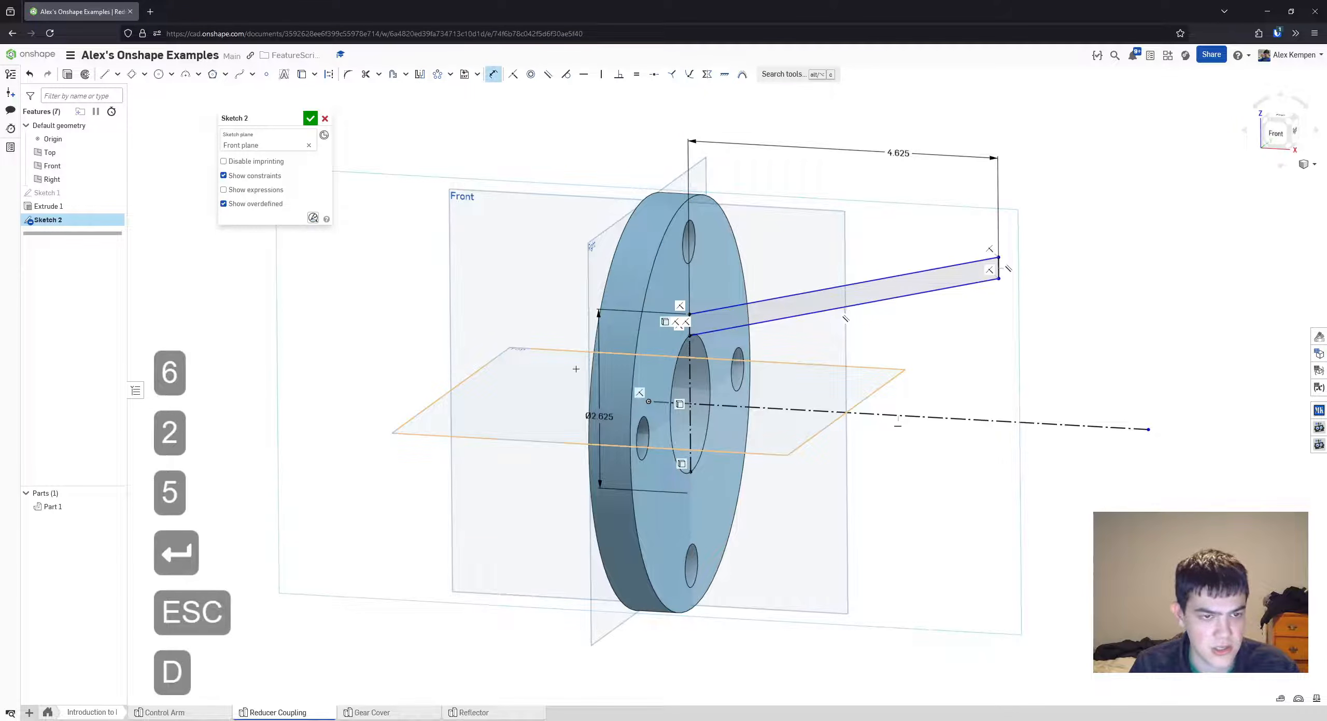
click(694, 311)
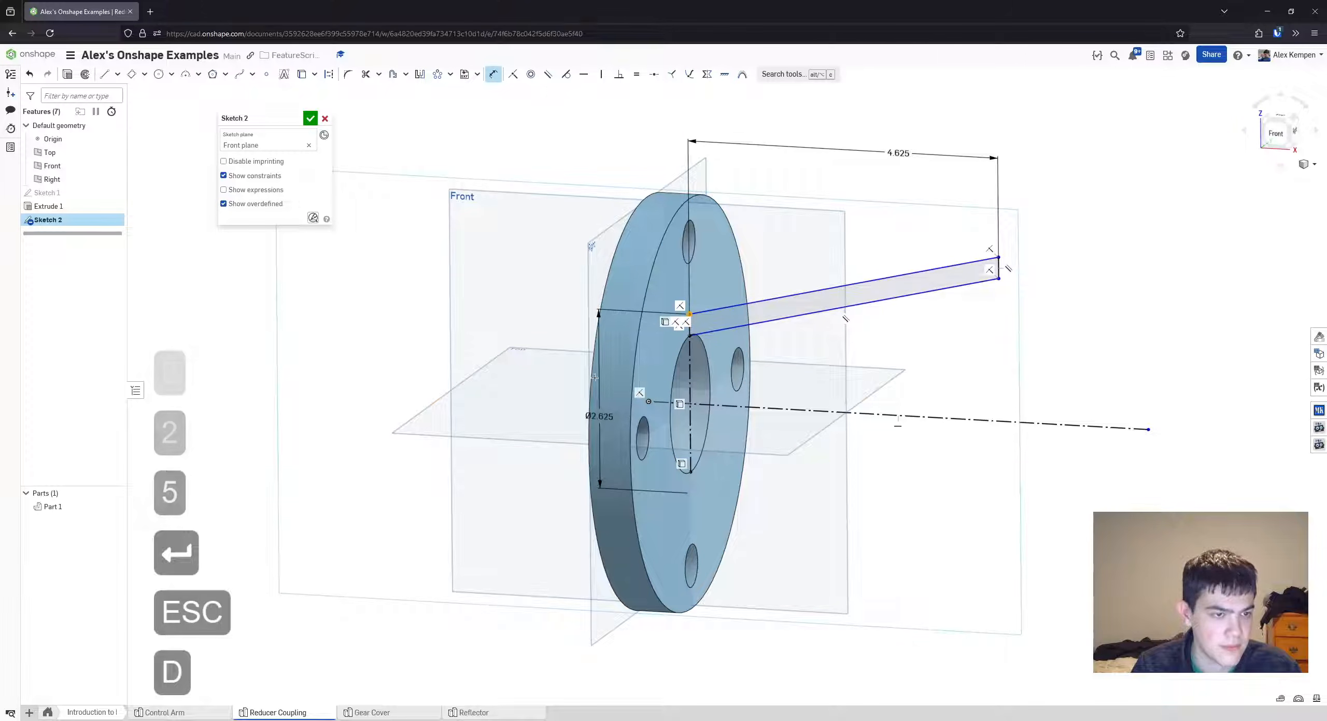
click(548, 408)
click(429, 351)
text(2.6525/2)
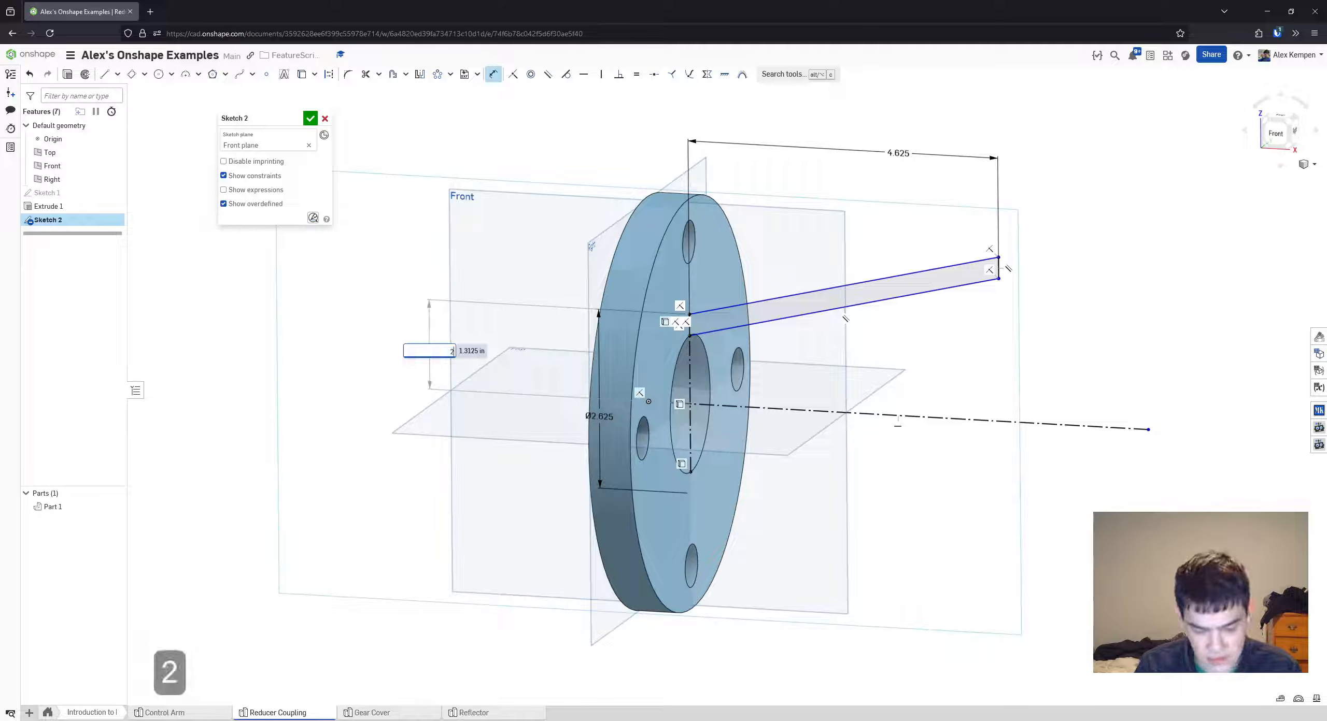
key(BackSpace)
key(BackSpace)
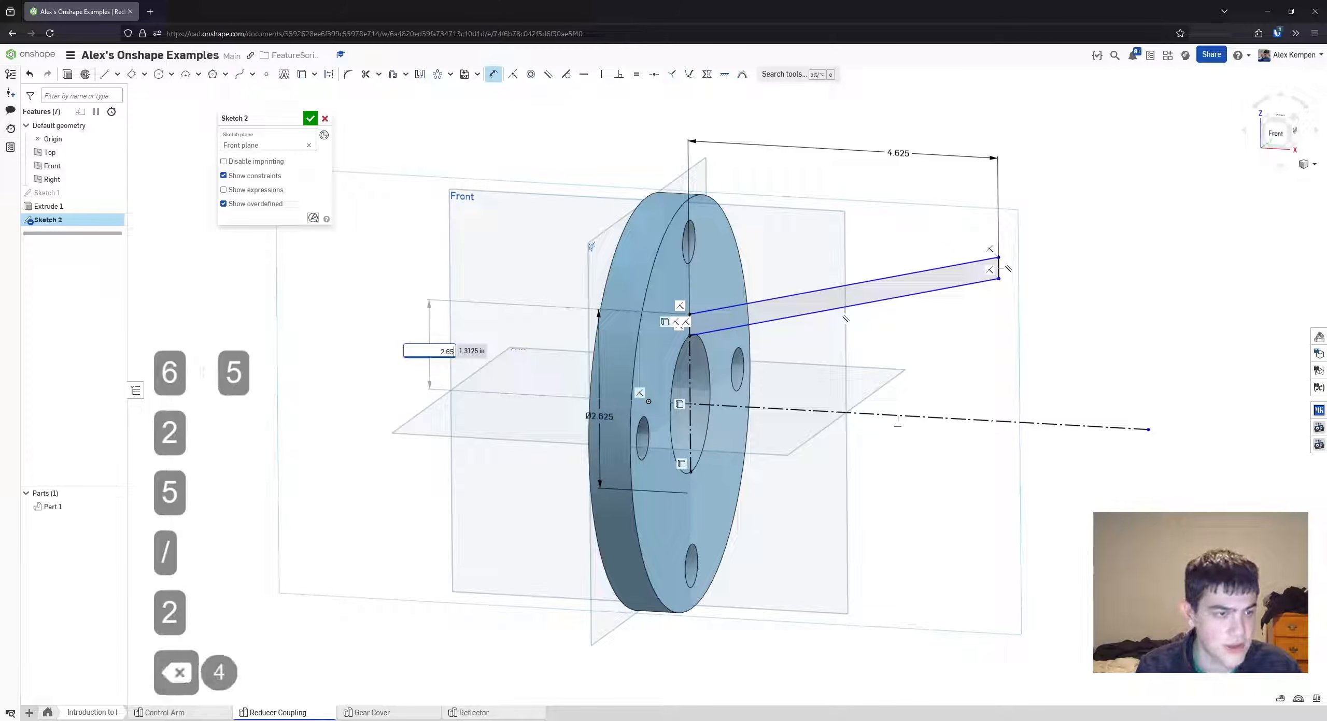
key(BackSpace)
text(25/2)
key(Escape)
key(Escape)
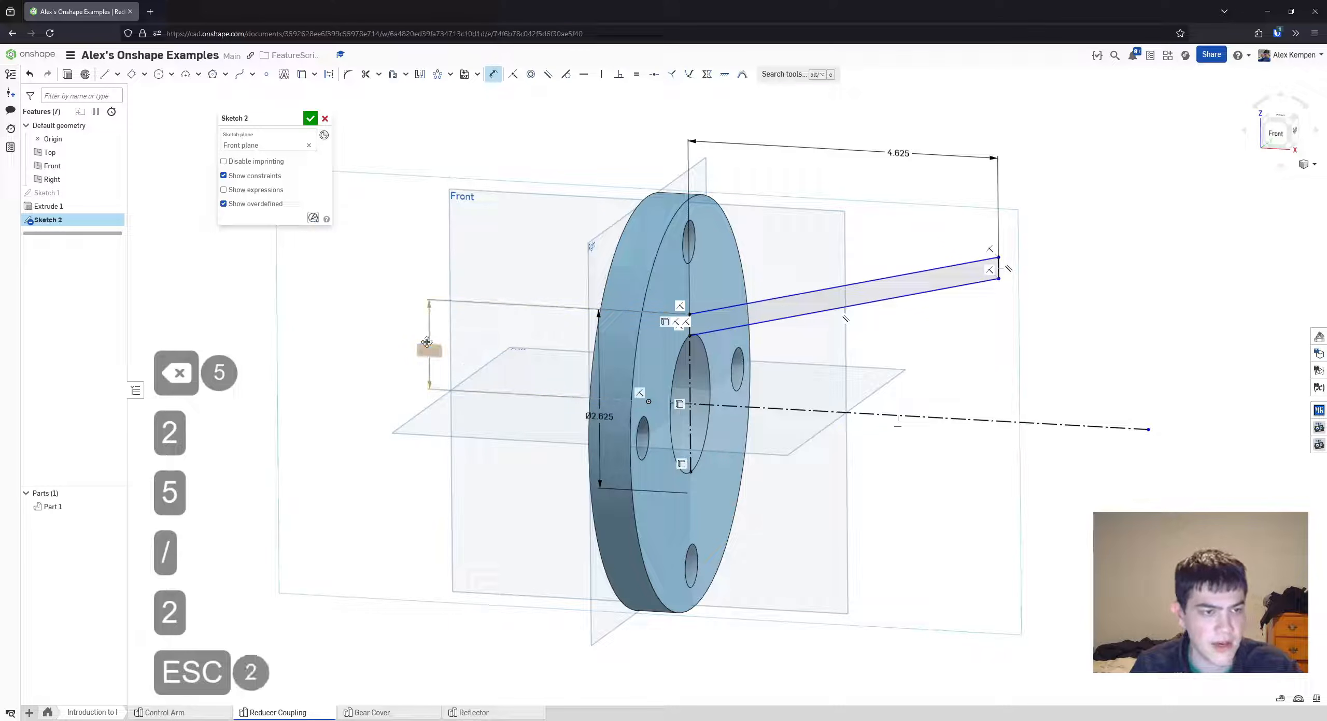
key(Delete)
- Reposition the inner diameter dimension and add a 3.75 in diameter dimension from the profile's upper outer corner to the construction axis
drag(599, 416, 580, 389)
mouse_move(580, 389)
right_down()
mouse_move(542, 365)
mouse_move(573, 384)
right_up()
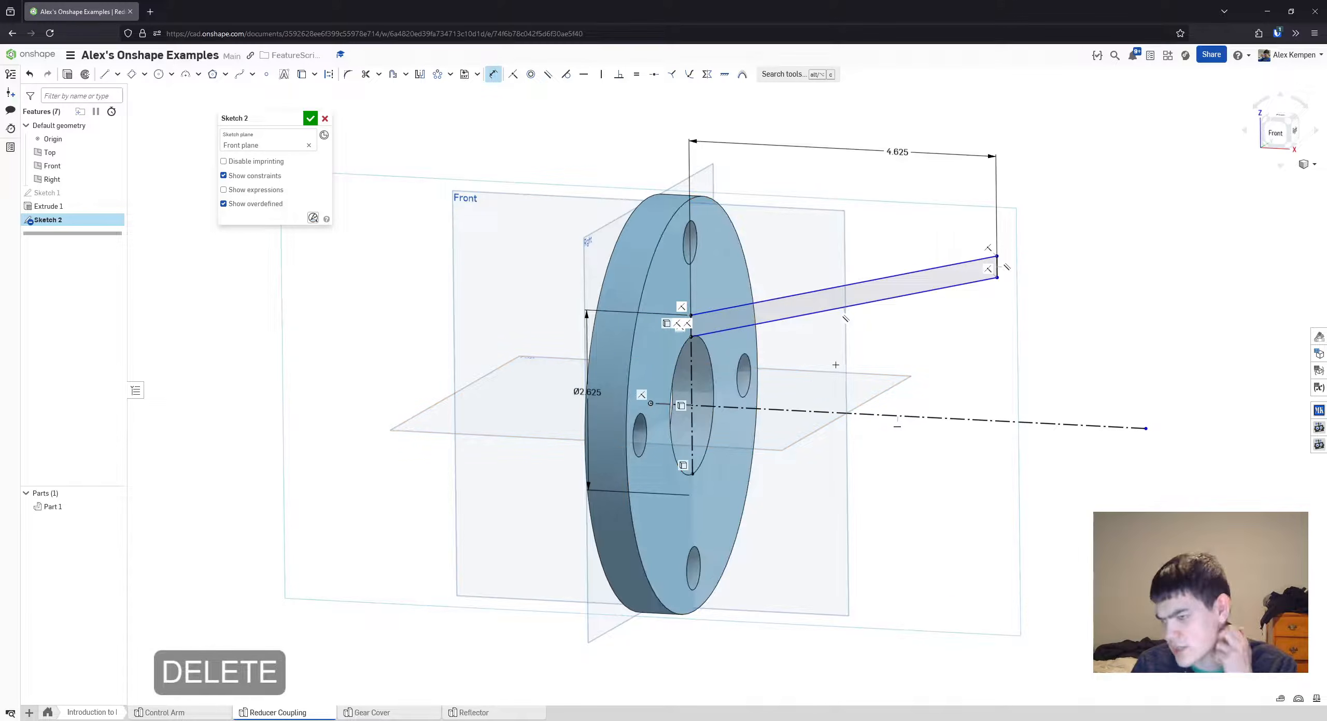
right_drag(816, 382, 841, 386)
middle_drag(842, 386, 803, 371)
key(d)
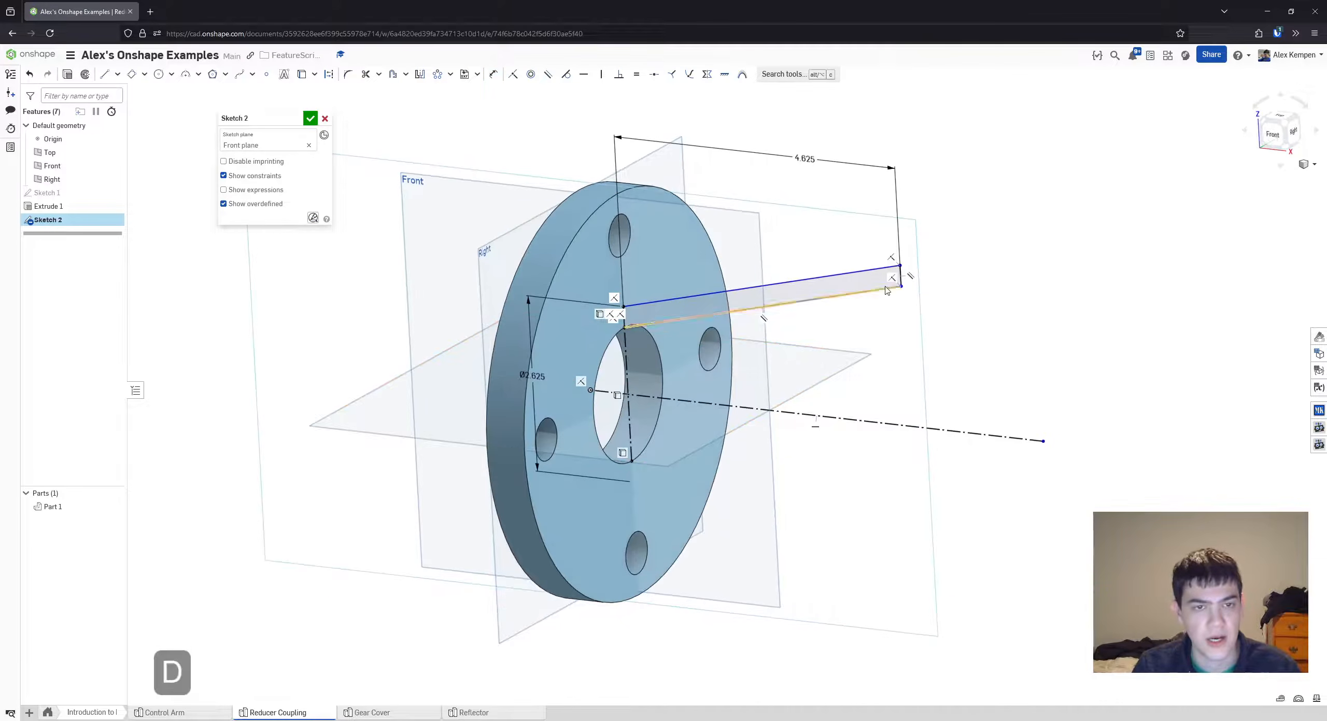
key(d)
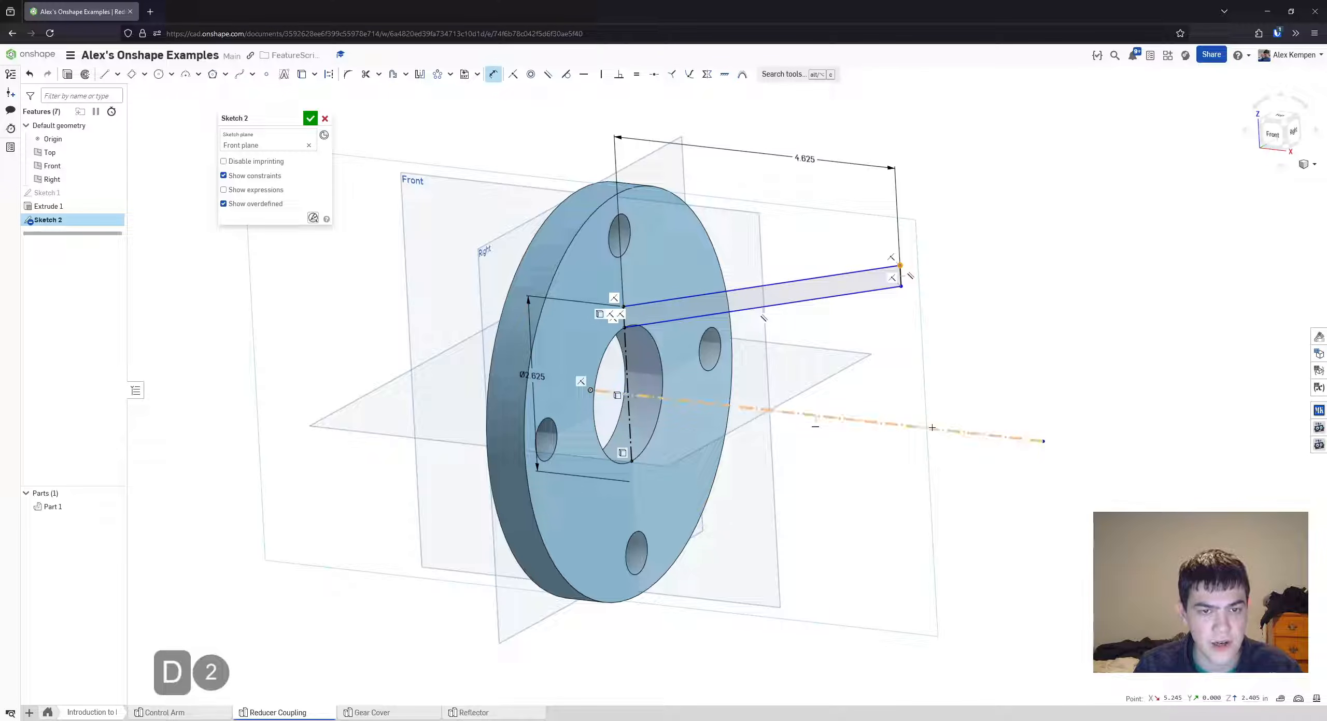
click(931, 428)
click(928, 464)
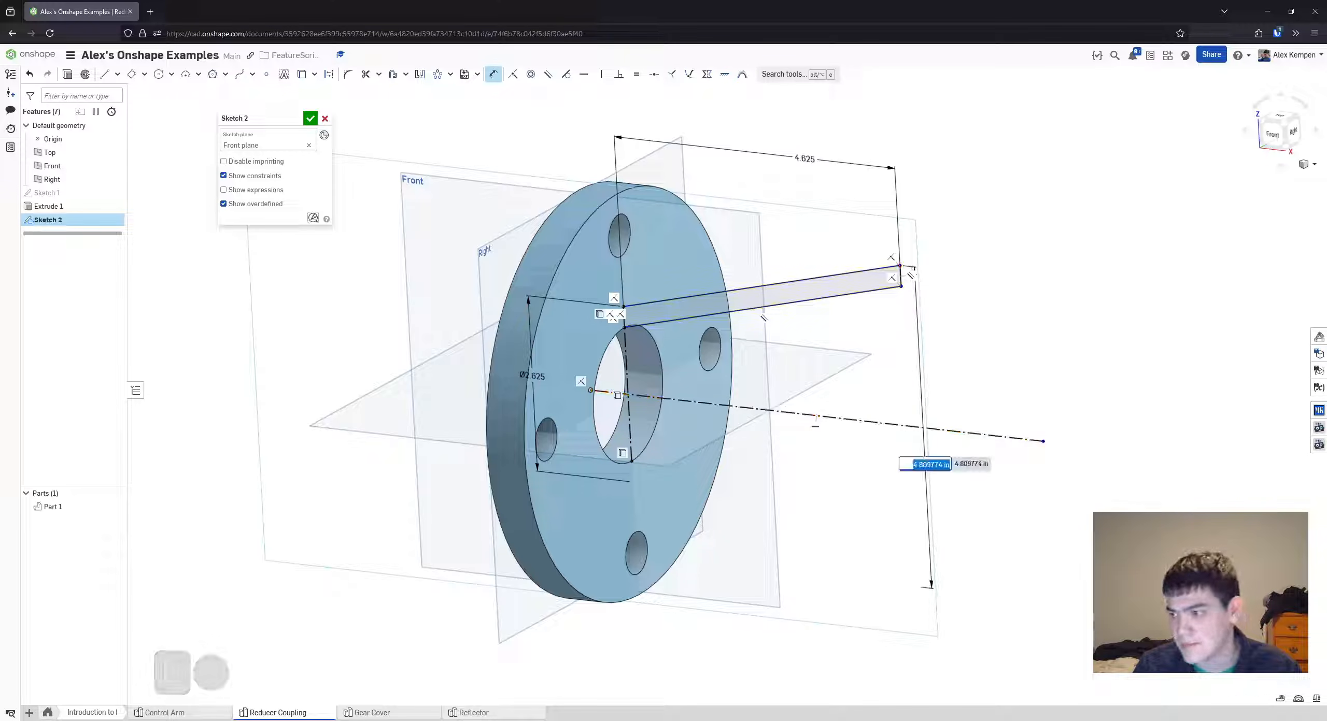
text(3.75)
key(Return)
key(Escape)
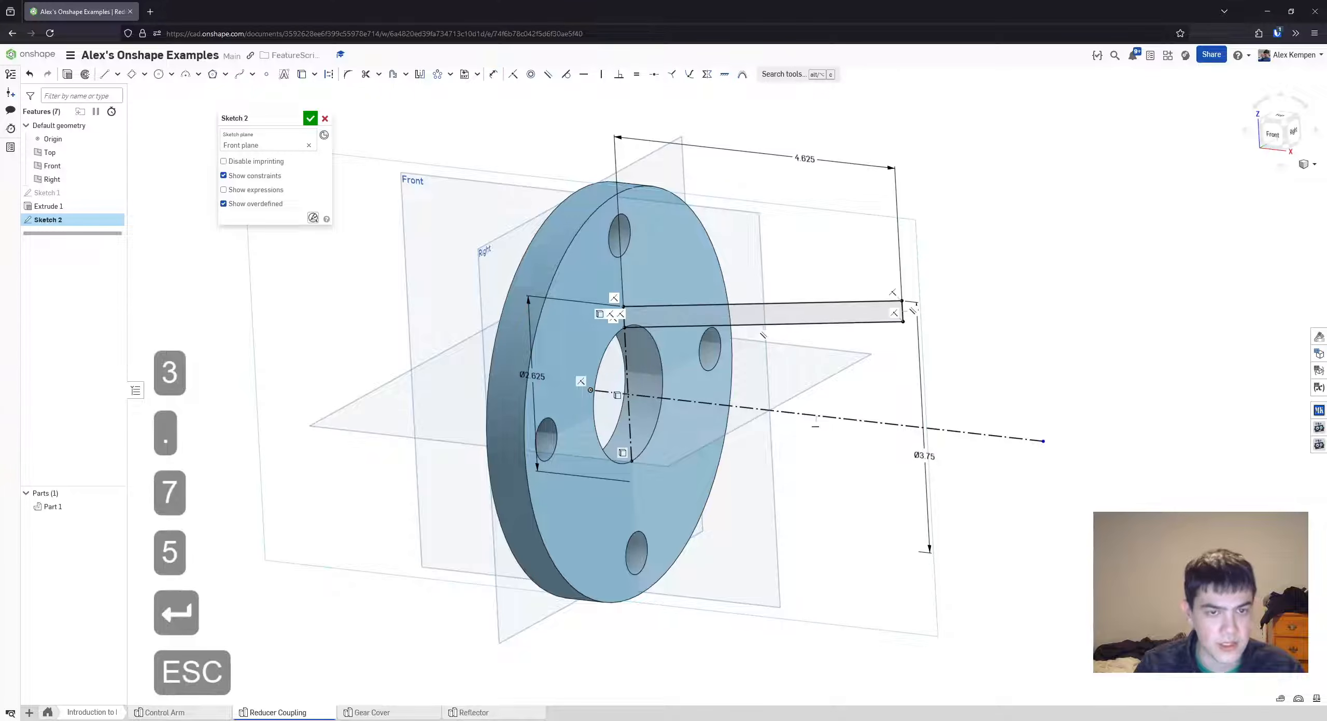
scroll(876, 430, up, 3)
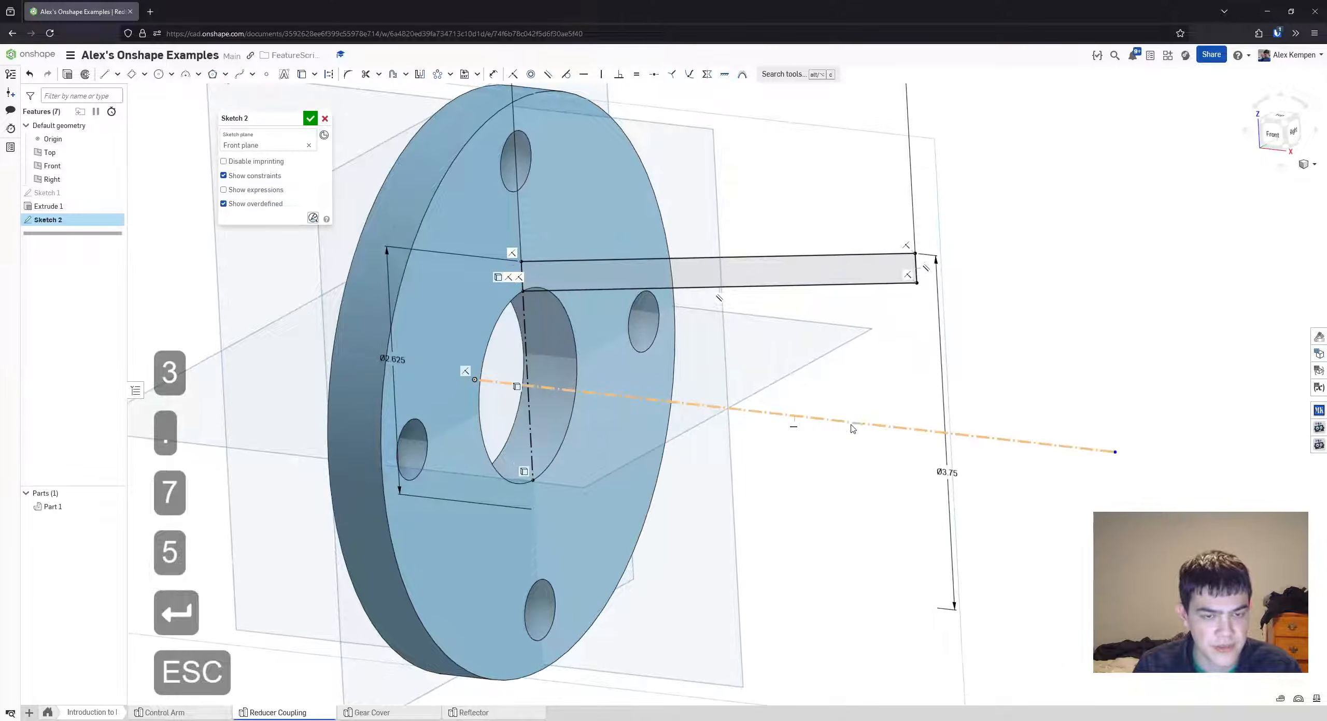
click(877, 426)
scroll(1026, 395, down, 2)
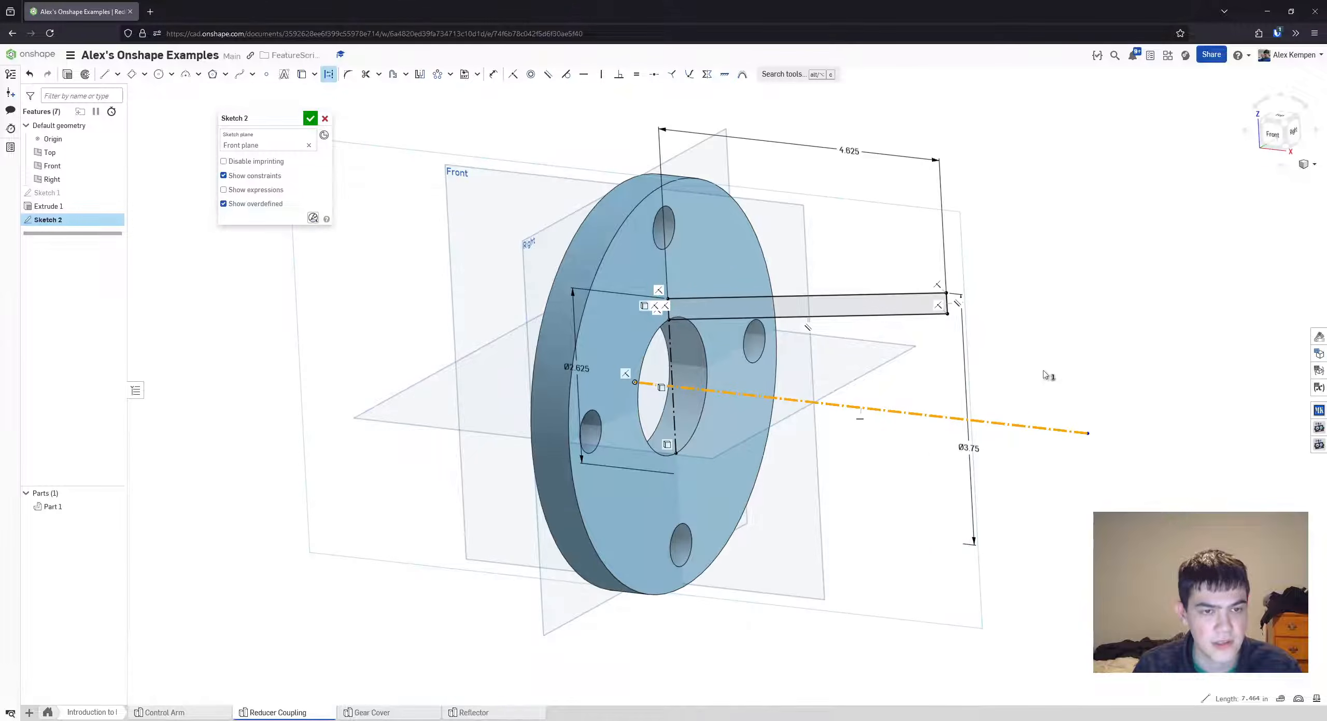
right_click(1031, 381)
click(1006, 379)
- Align the construction axis's free endpoint vertically with the profile's outer end using a vertical constraint
right_drag(1019, 377, 1087, 376)
key(v)
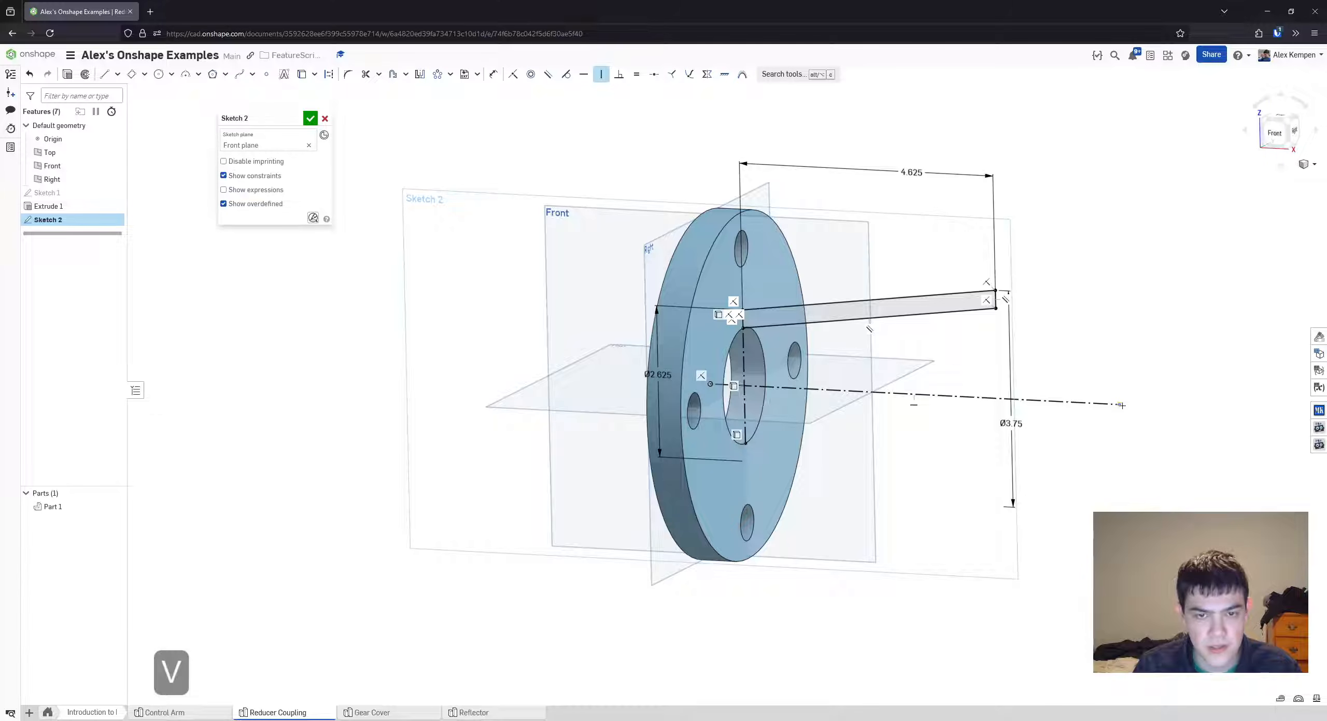
key(Escape)
key(v)
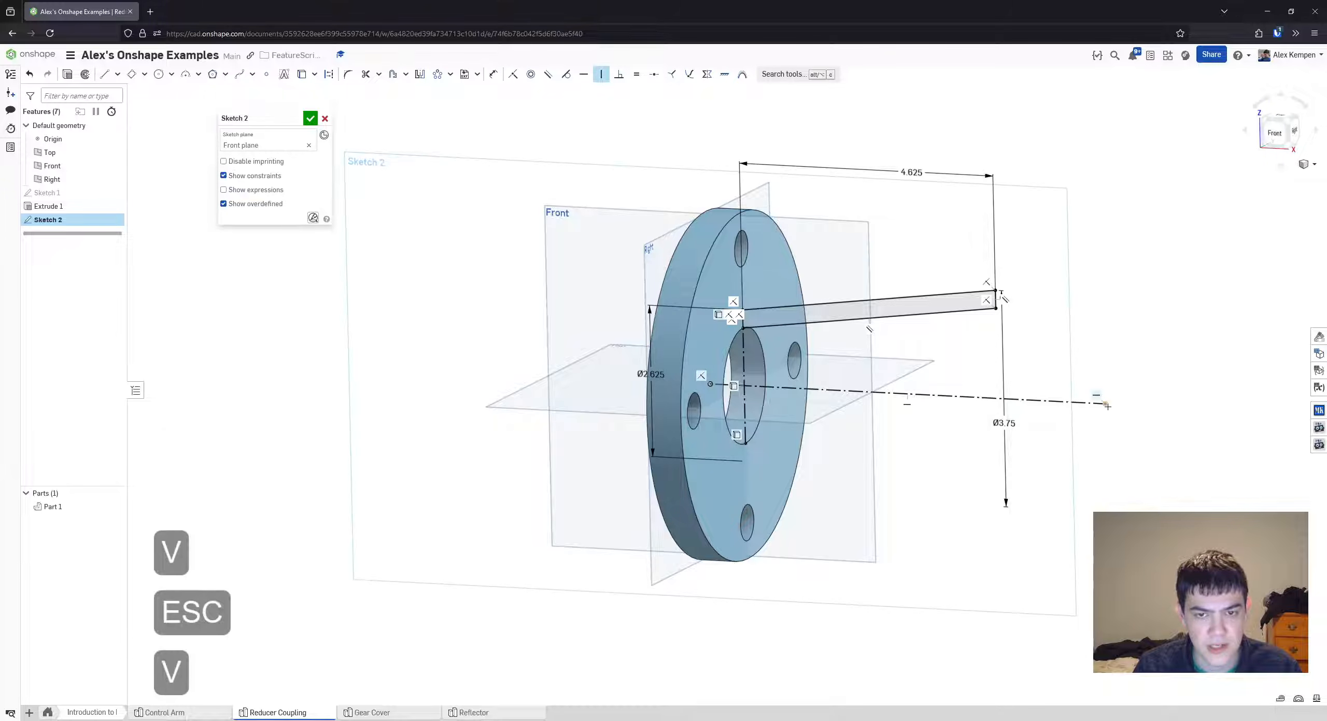
key(Escape)
scroll(995, 402, down, 2)
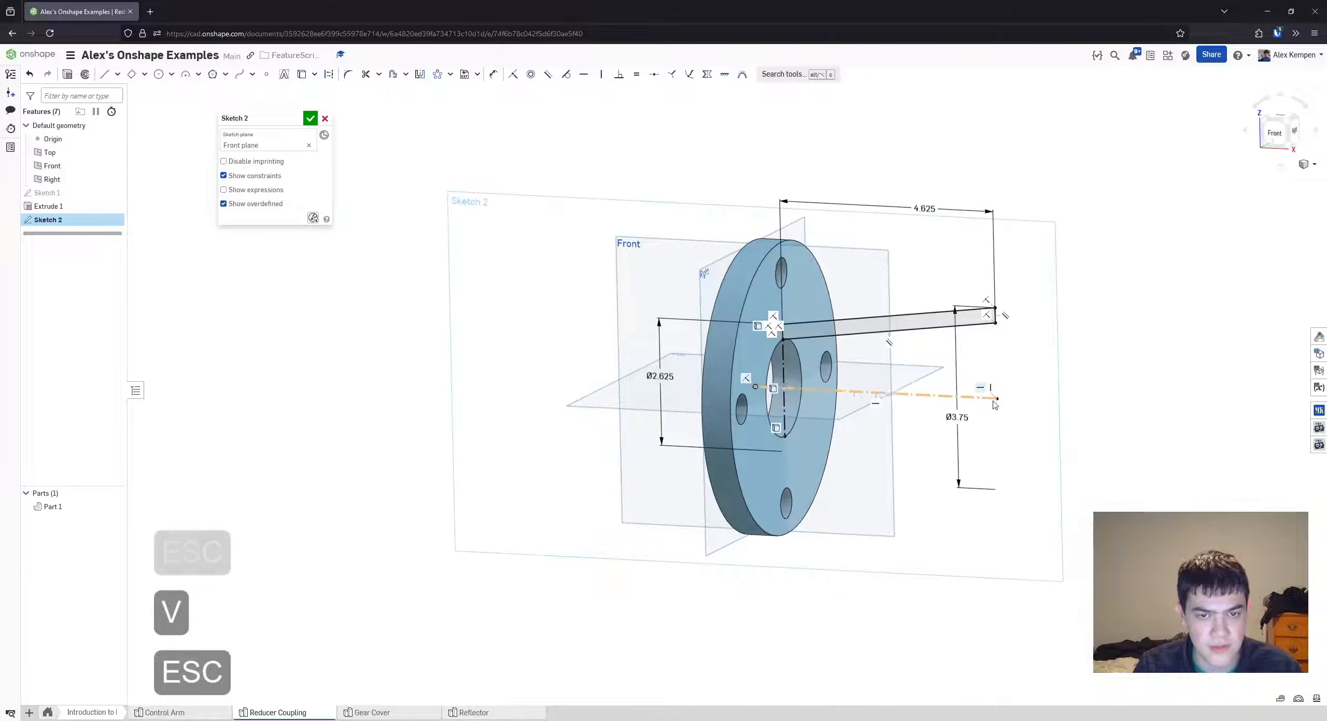
- Review the dimensioned wall profile and accept Sketch 2
mouse_move(994, 409)
right_down()
mouse_move(1022, 351)
mouse_move(910, 394)
mouse_move(929, 383)
right_up()
scroll(974, 369, up, 3)
scroll(919, 381, down, 1)
scroll(910, 394, down, 2)
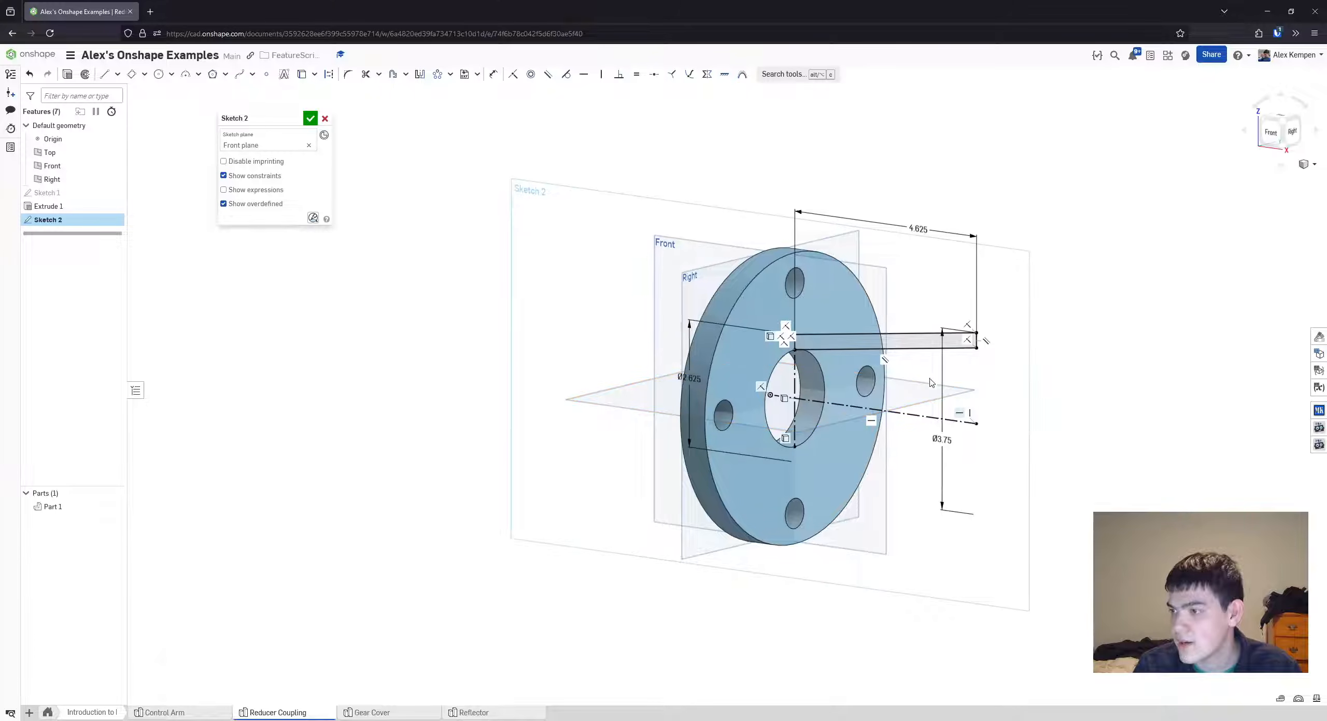
scroll(1017, 401, up, 3)
scroll(1031, 396, down, 2)
middle_drag(1033, 402, 1071, 406)
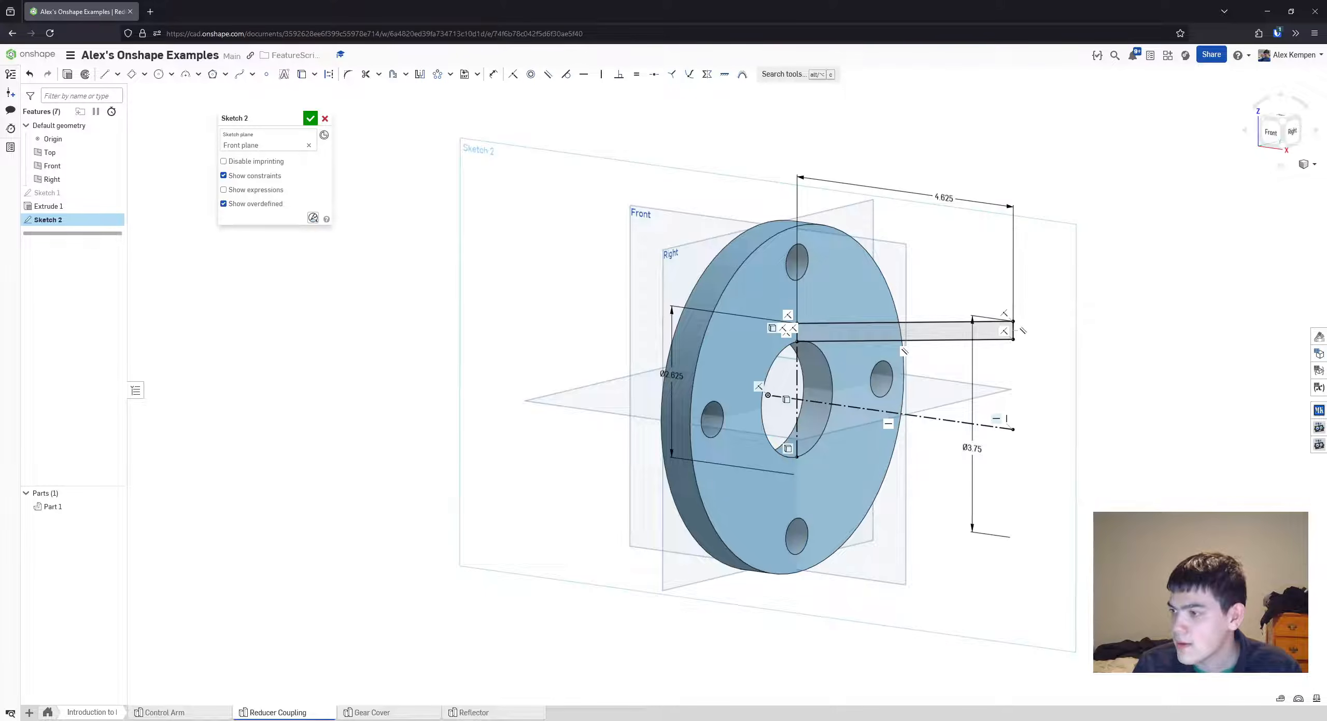
right_drag(881, 443, 921, 428)
middle_drag(1039, 434, 981, 460)
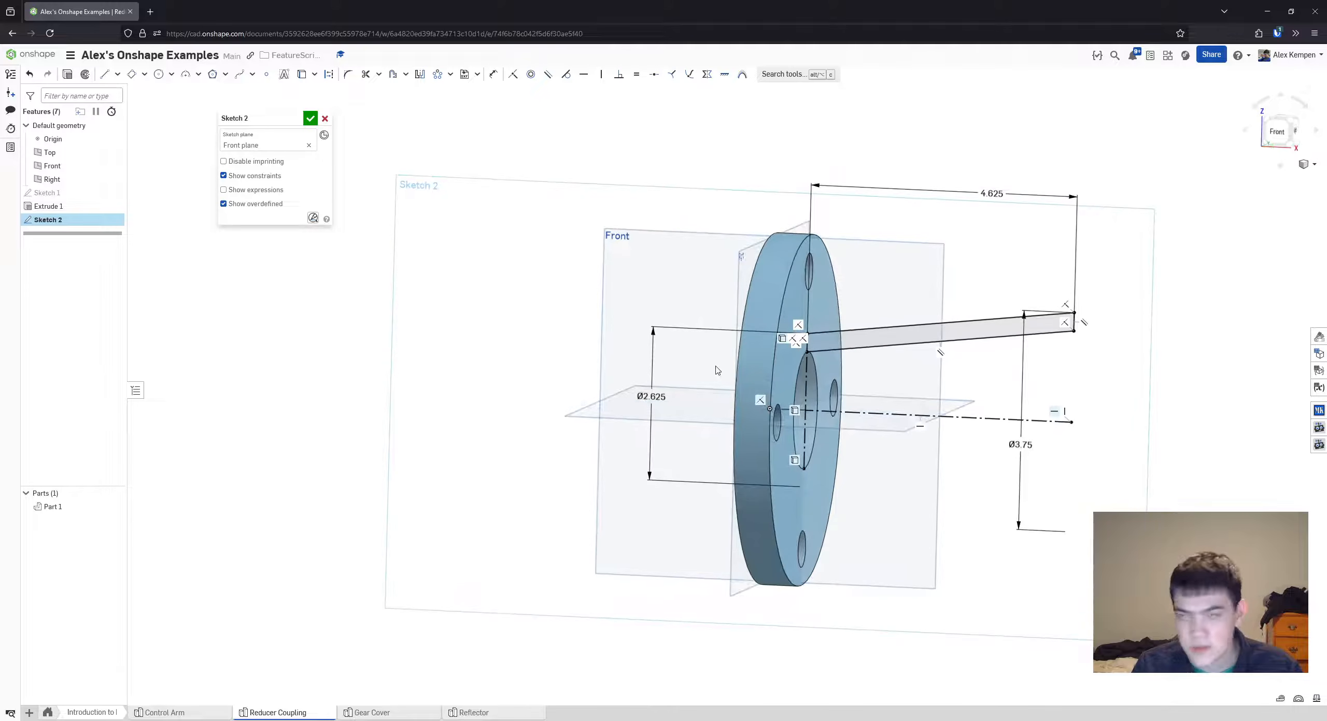
click(310, 120)
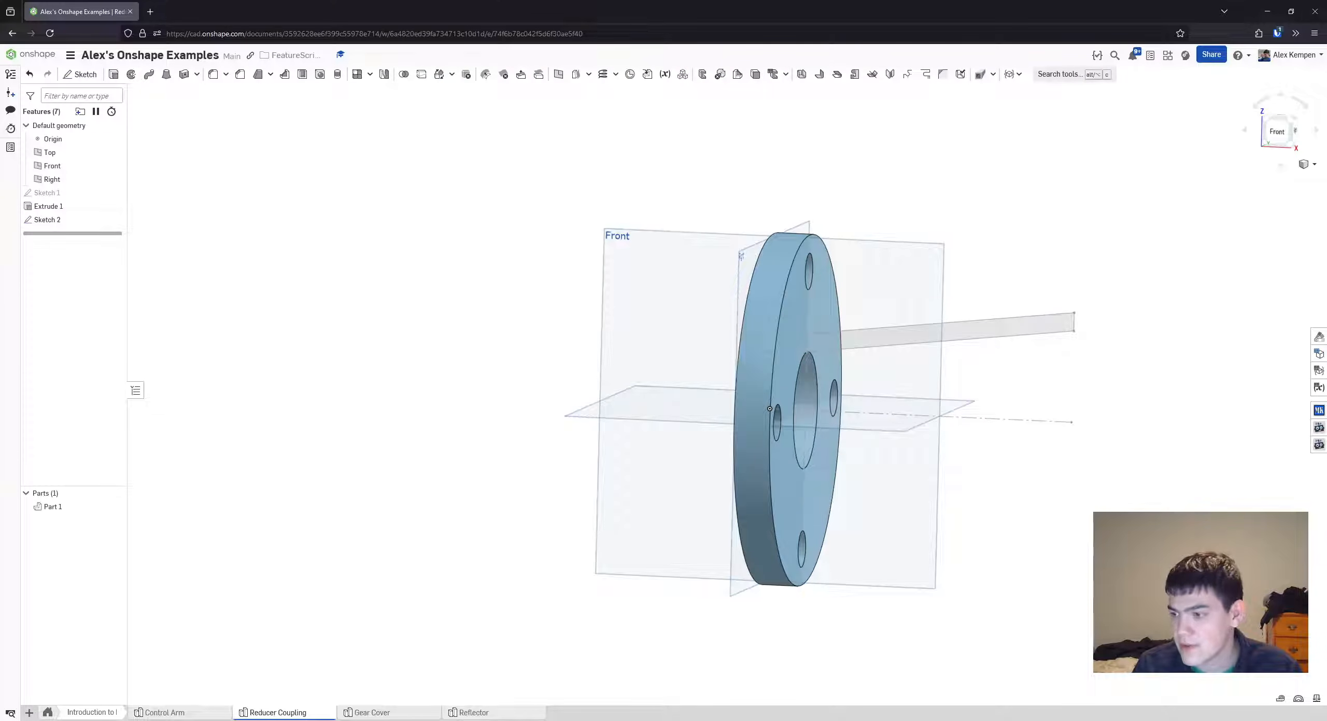
- Hide the flange part to expose the slanted wall profile and its construction axis
scroll(719, 327, down, 1)
right_drag(720, 324, 689, 321)
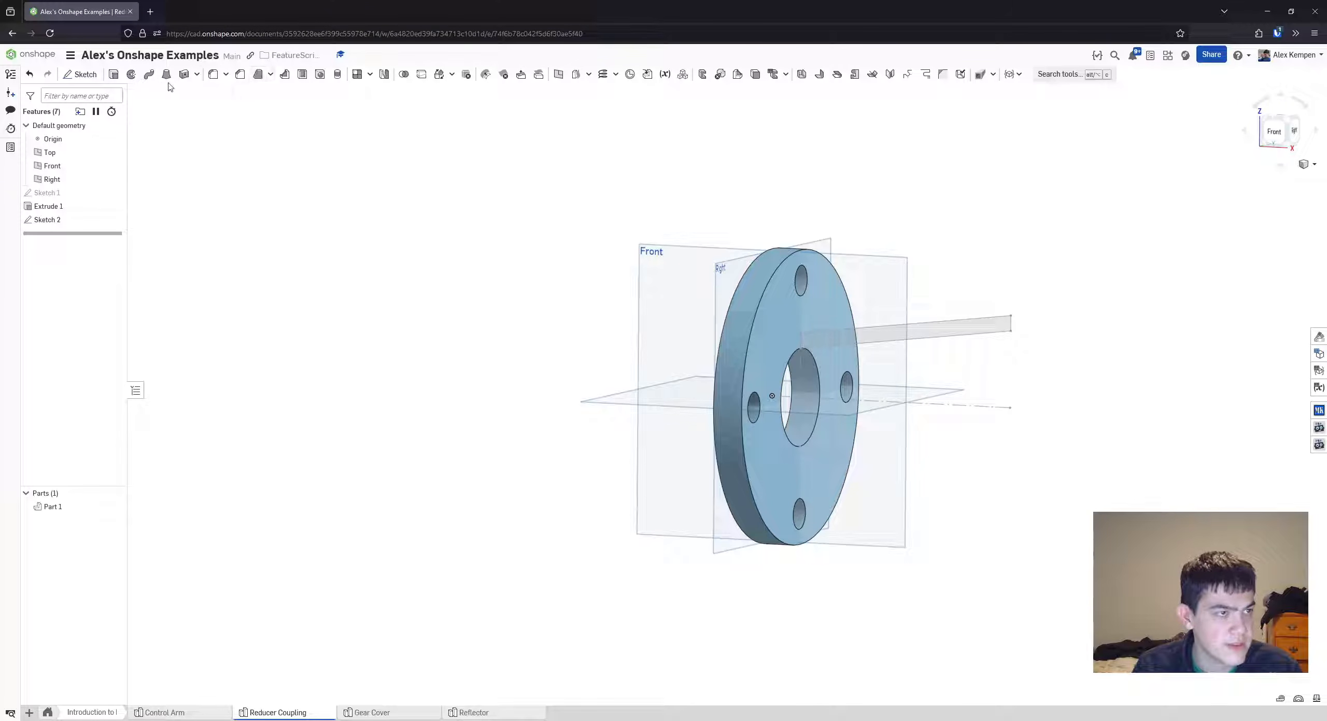
click(115, 505)
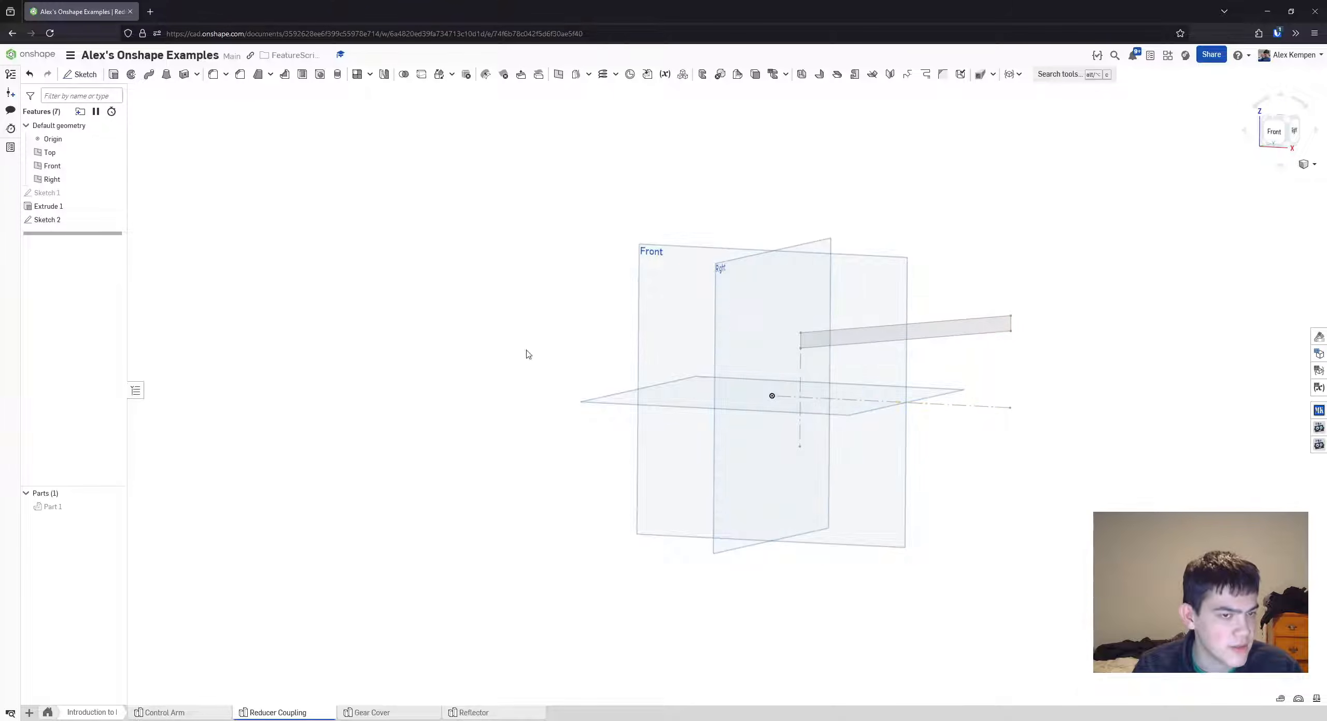
middle_drag(564, 252, 527, 257)
scroll(422, 215, down, 1)
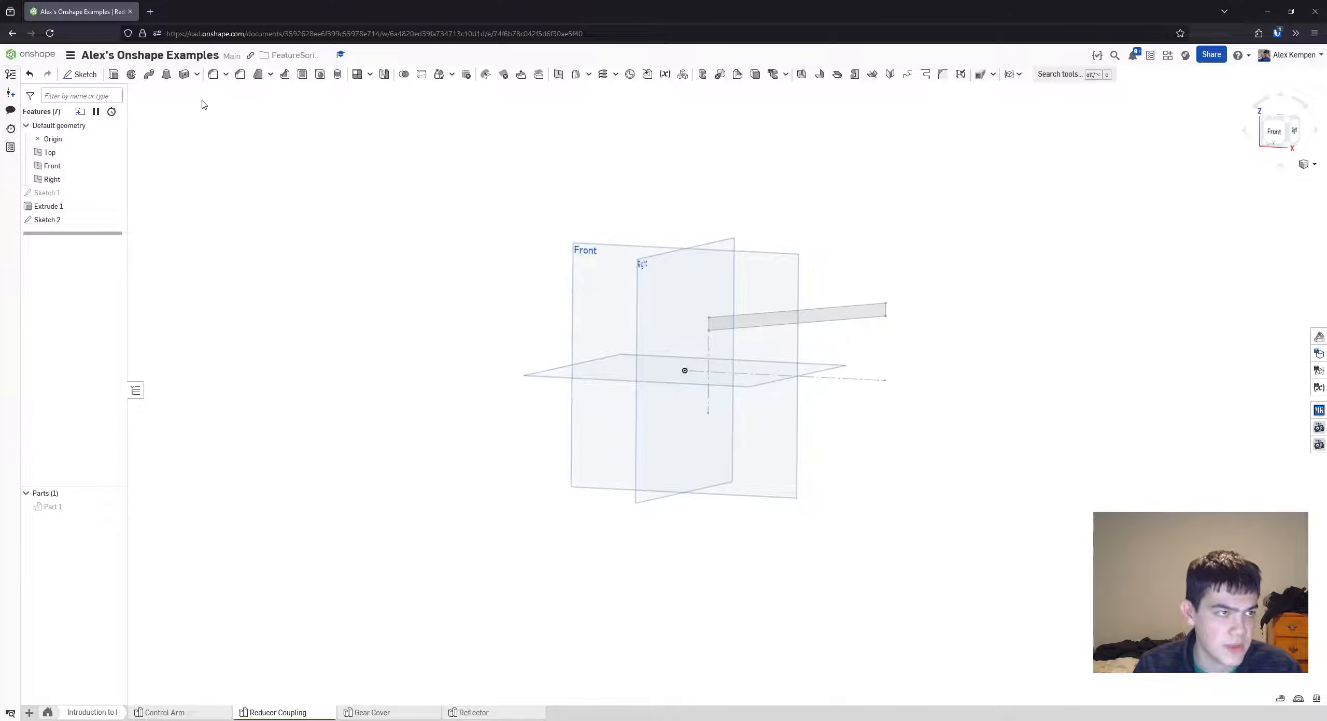
click(132, 74)
click(787, 320)
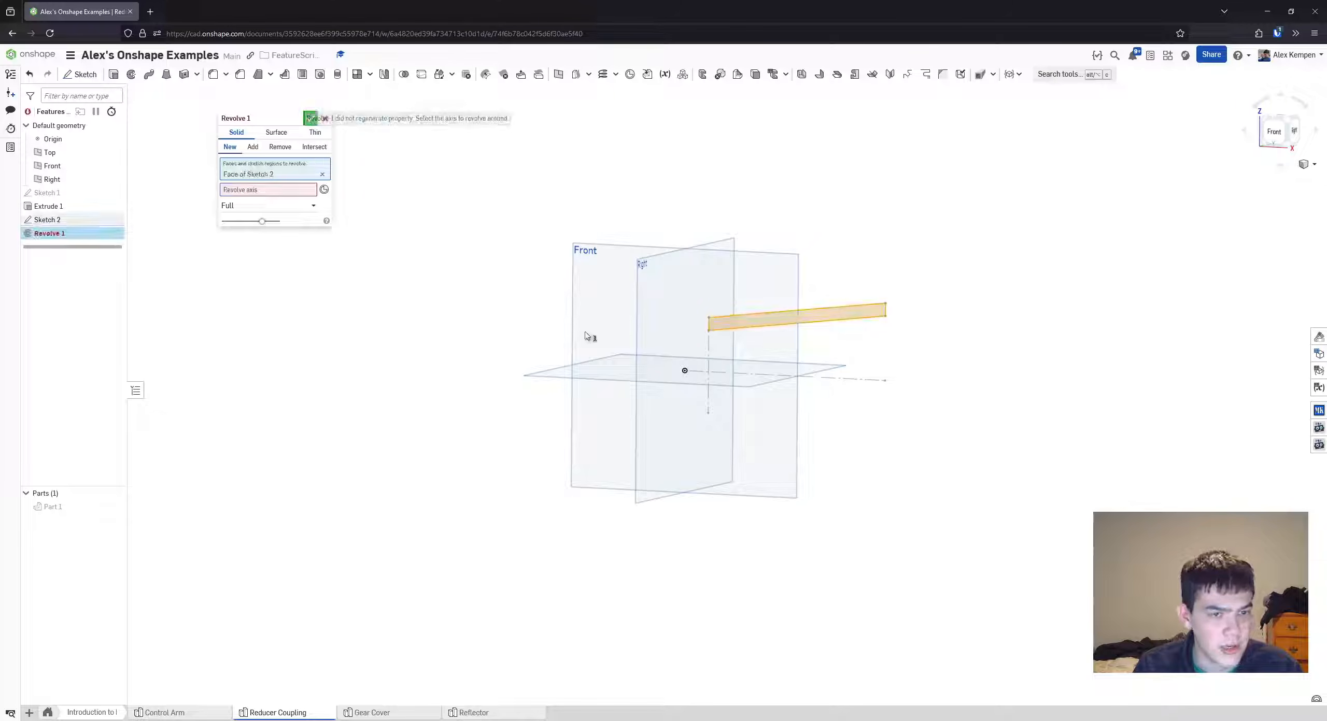
click(735, 377)
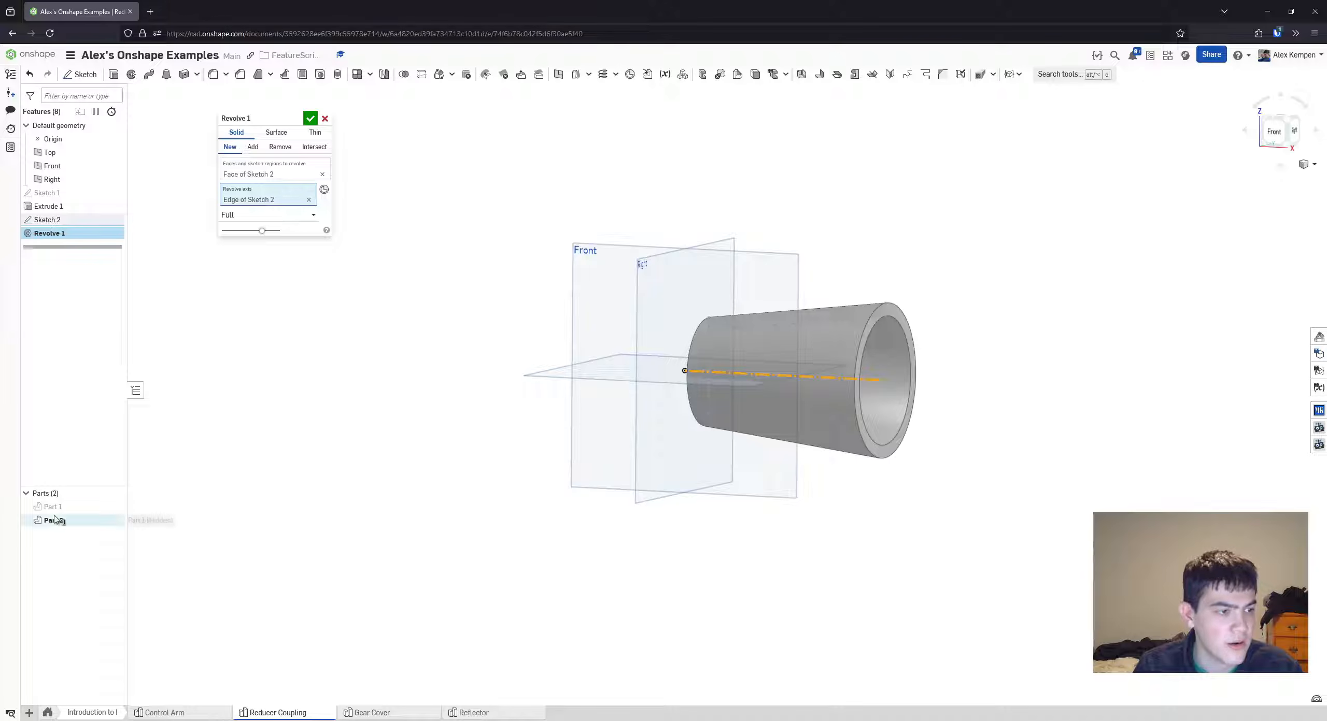
click(253, 149)
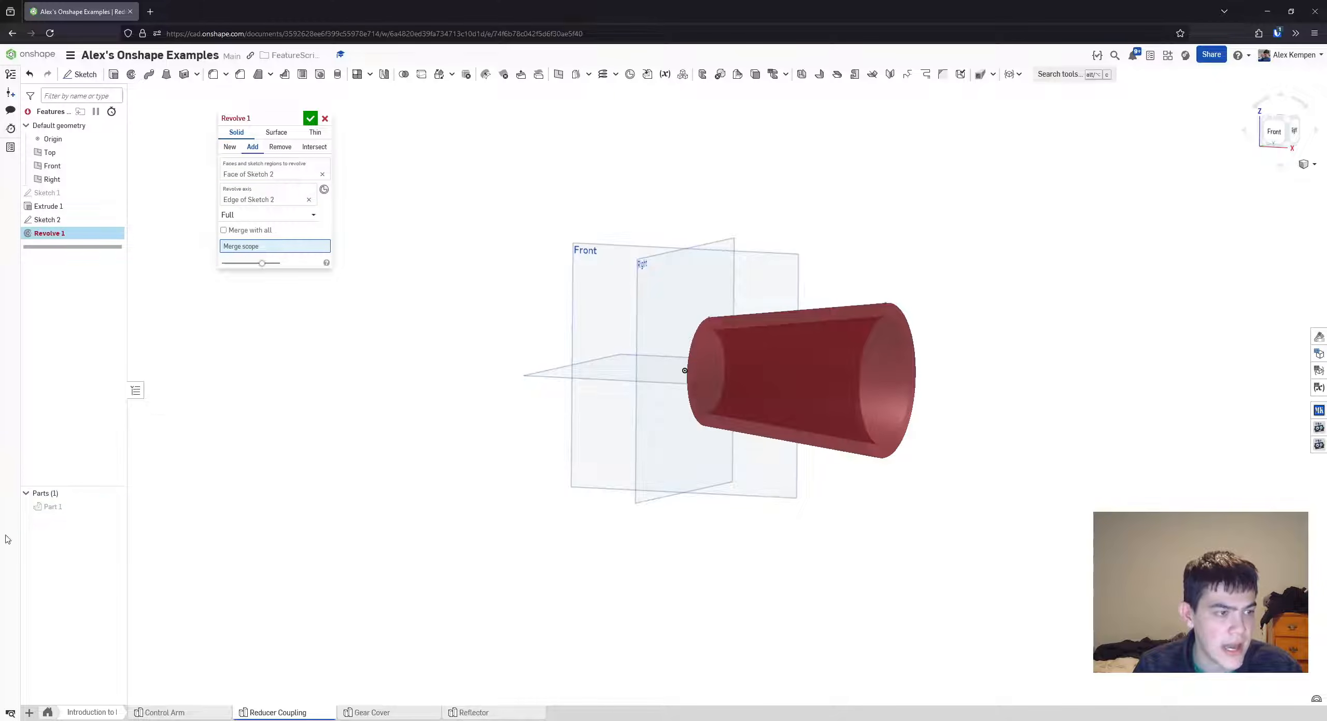
click(114, 508)
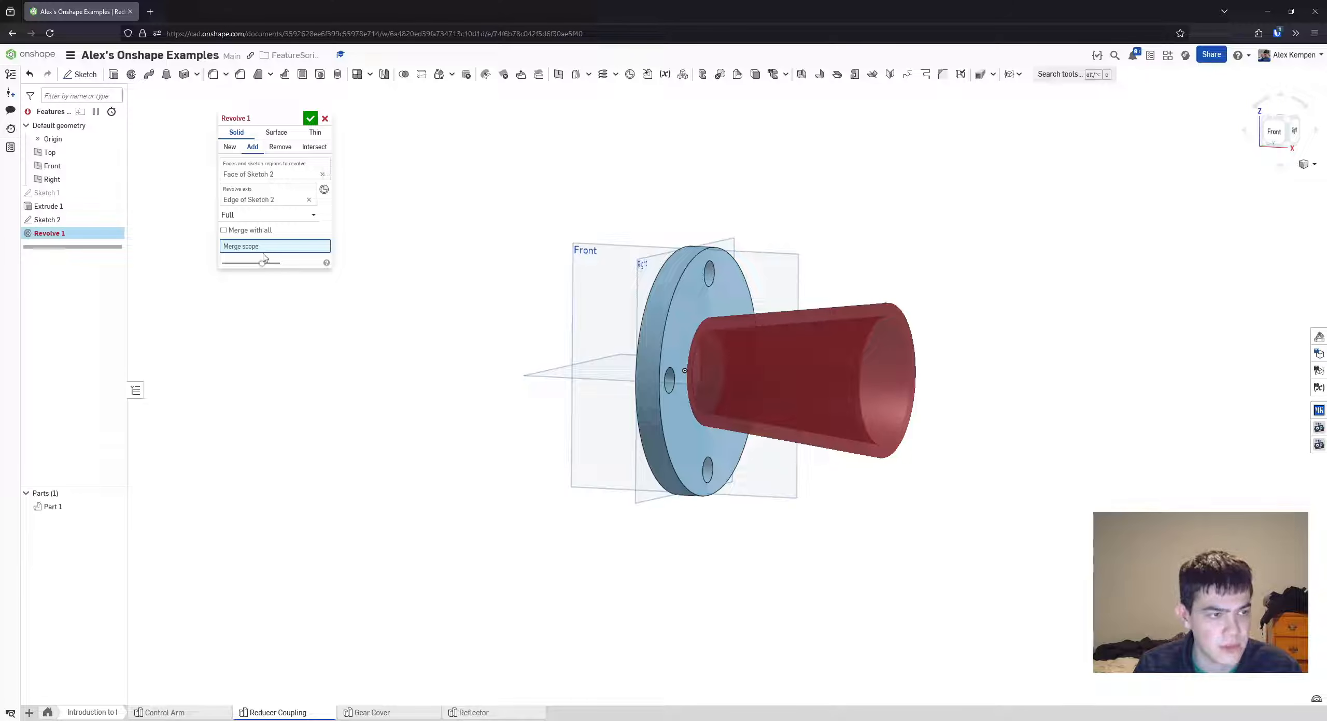
click(53, 507)
right_drag(622, 363, 453, 290)
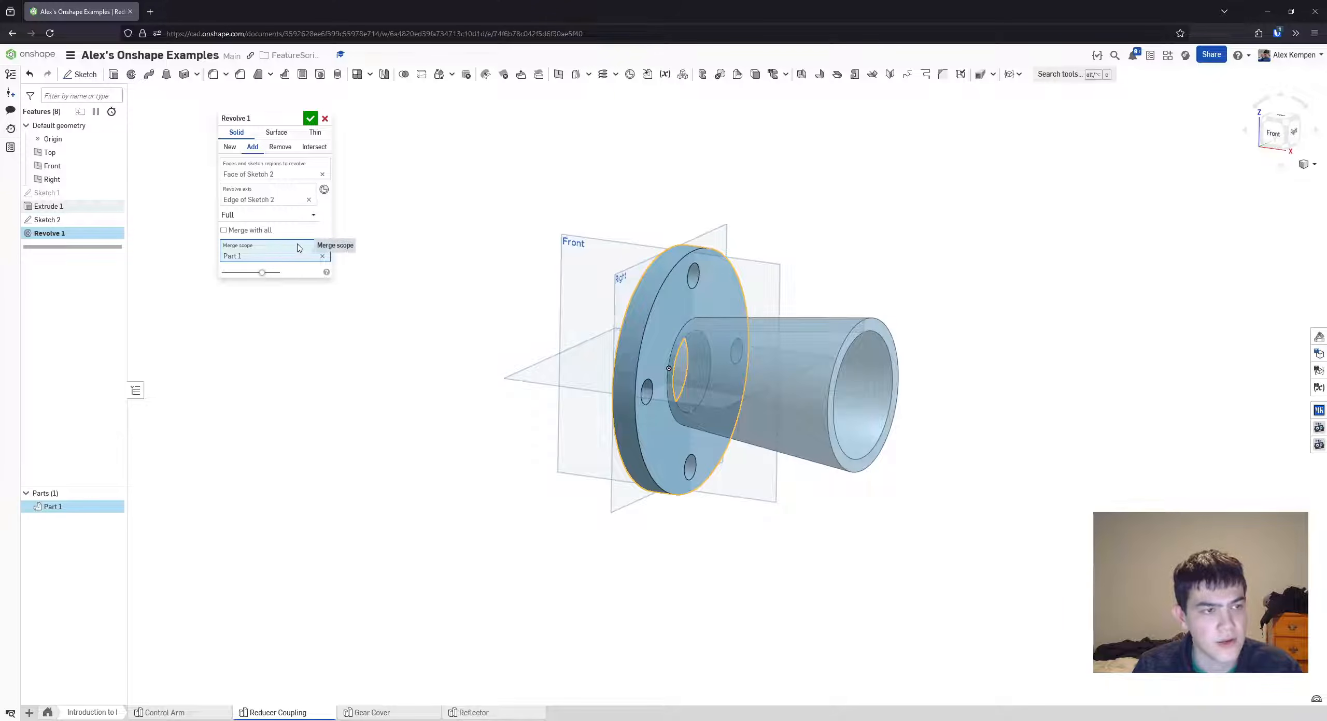
click(324, 119)
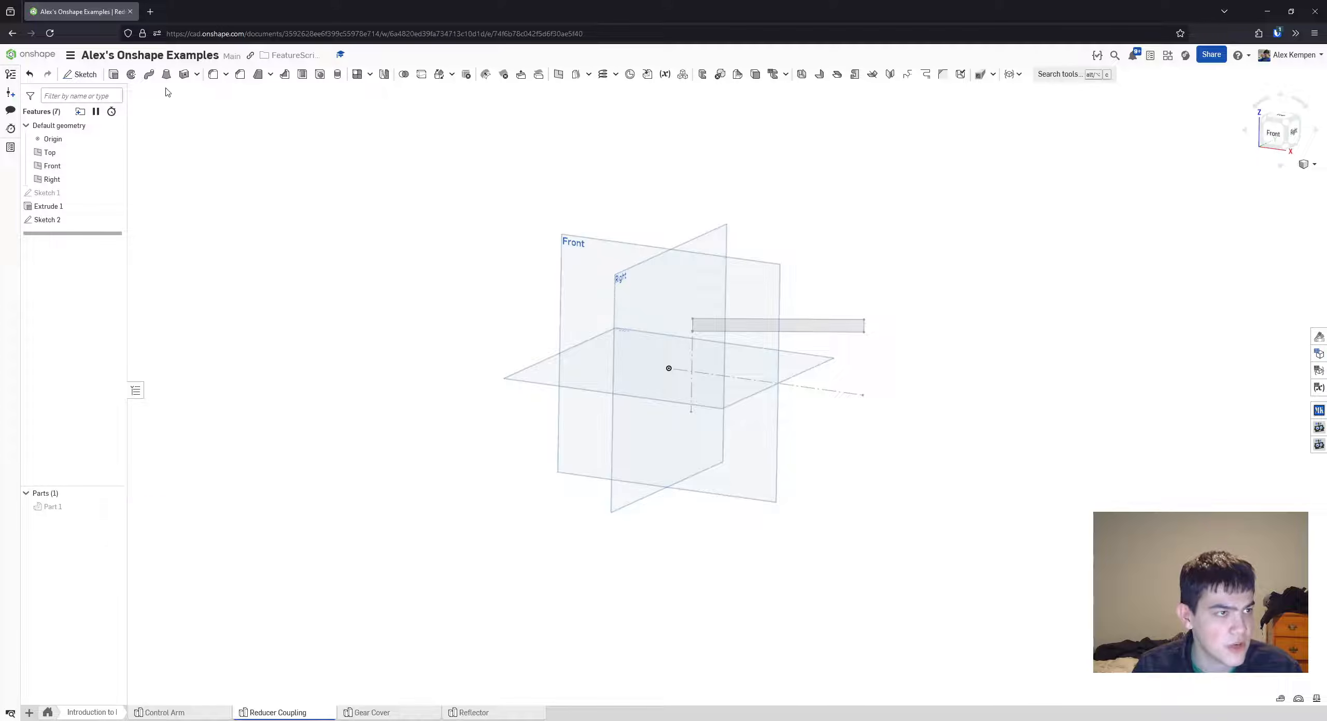
- Revolve the slanted wall profile fully about the horizontal construction axis, adding it to the flange with Part 1 as merge scope
click(133, 75)
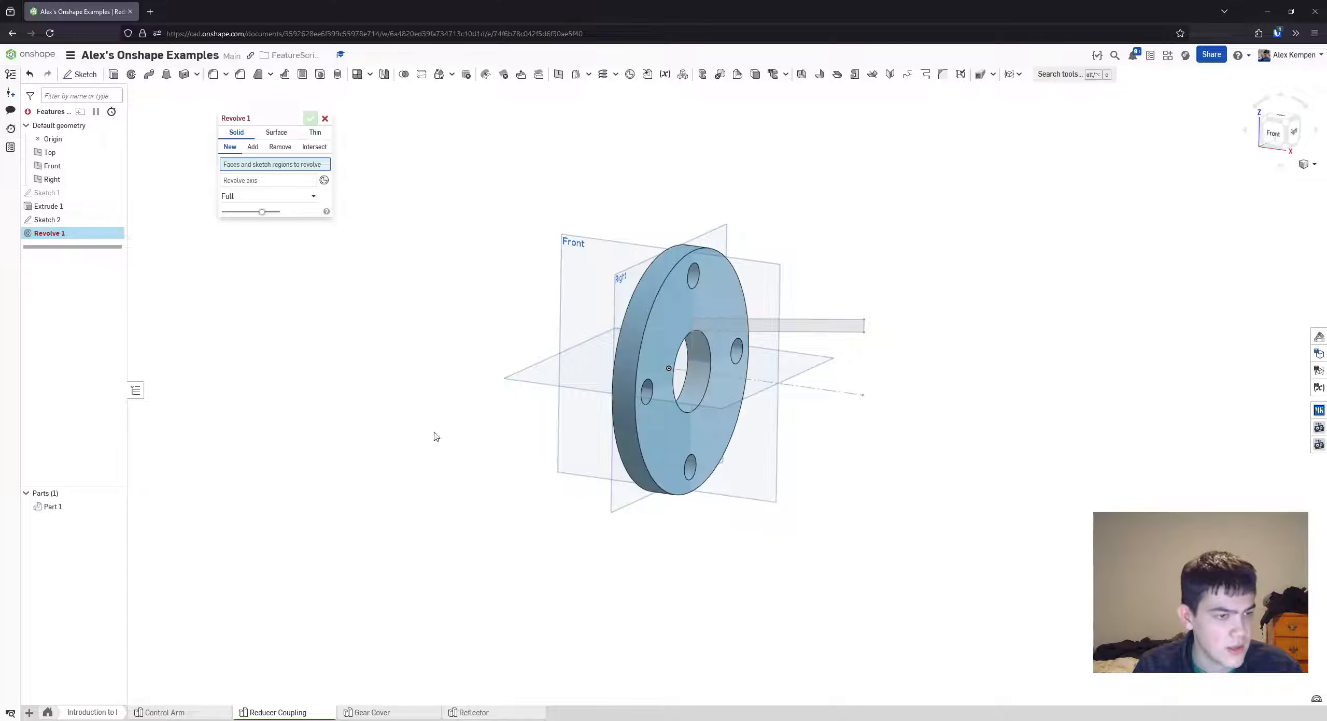
click(813, 327)
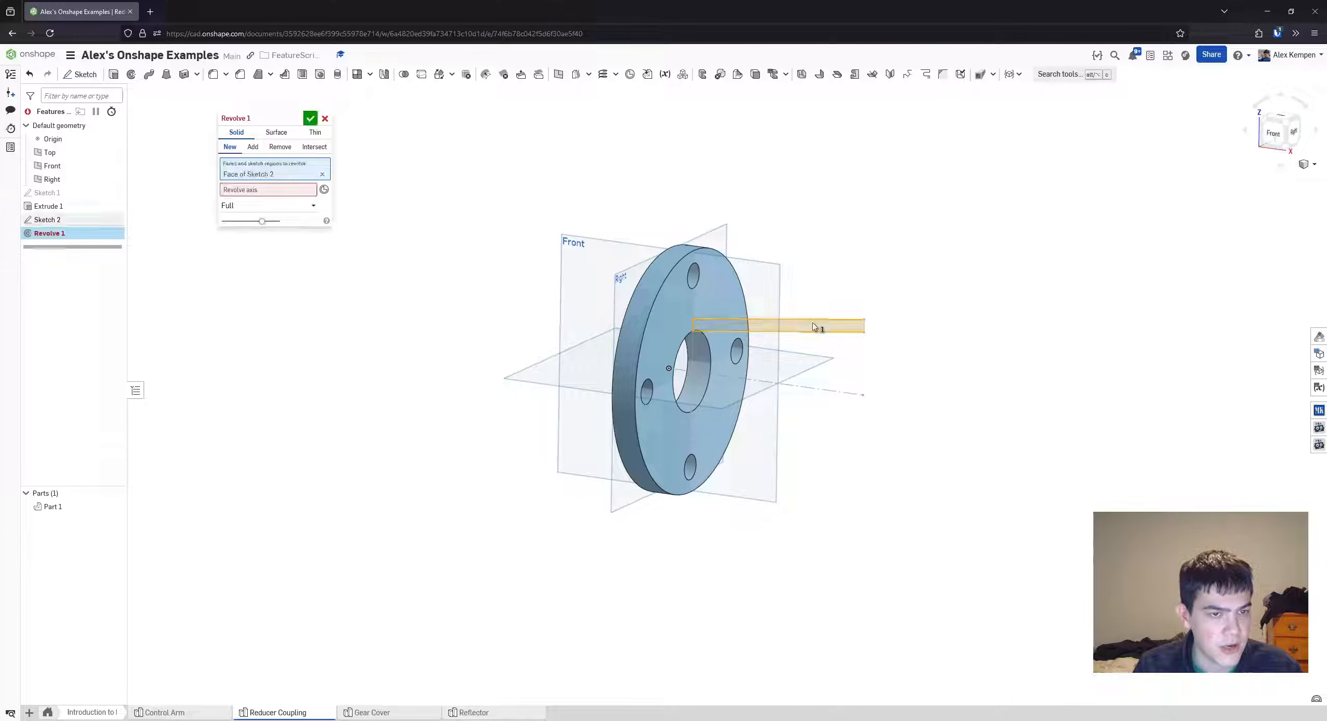
click(291, 190)
click(803, 393)
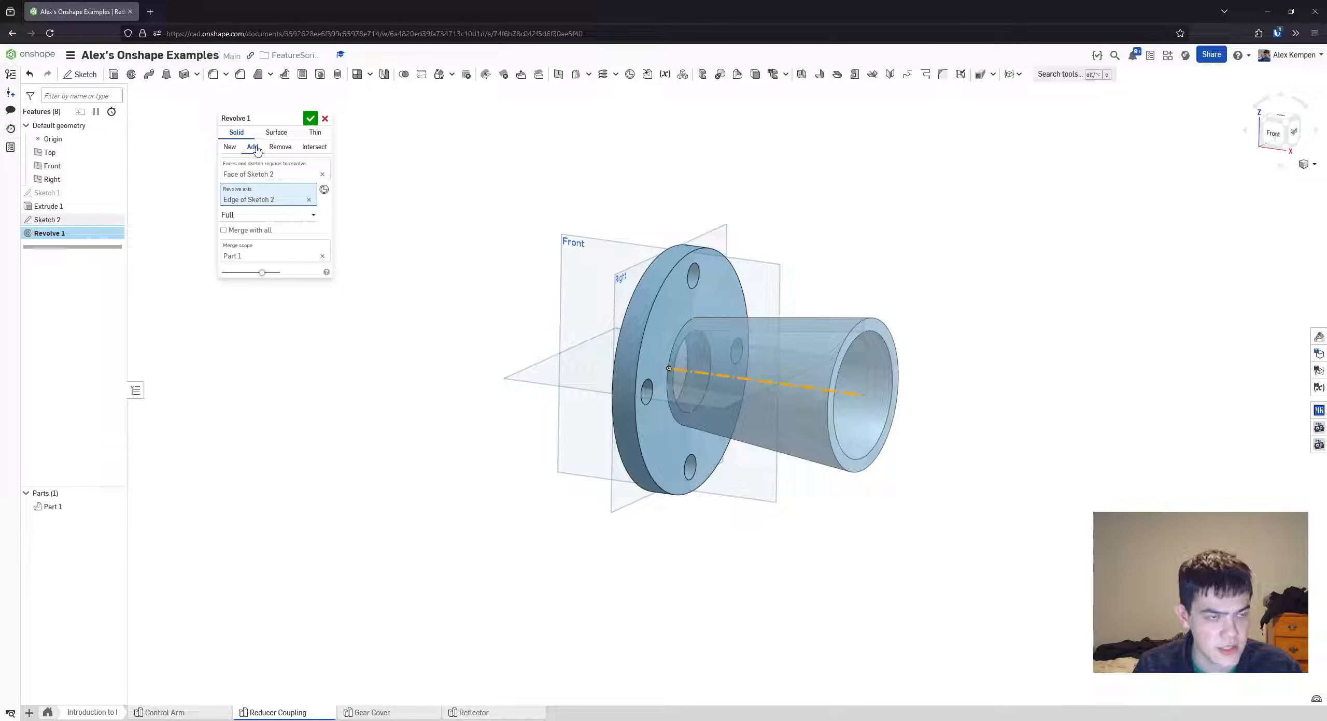
click(259, 250)
right_drag(574, 357, 527, 289)
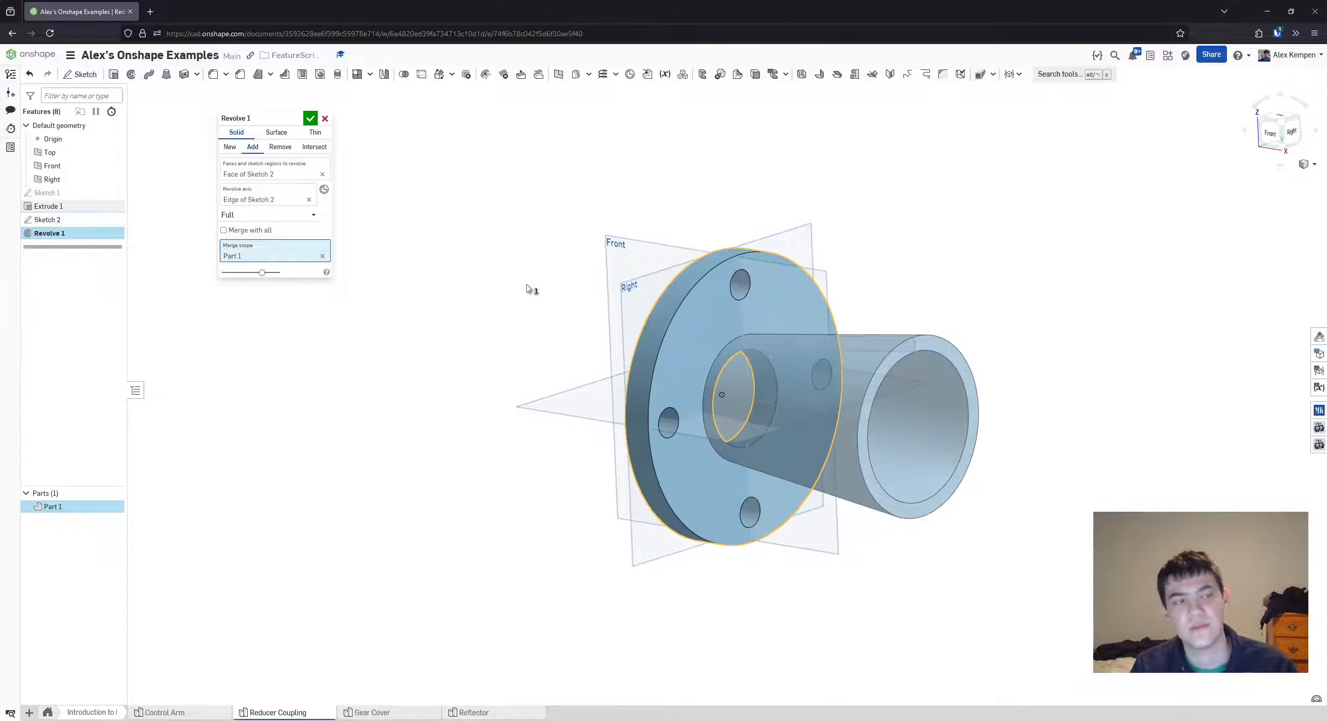
click(309, 118)
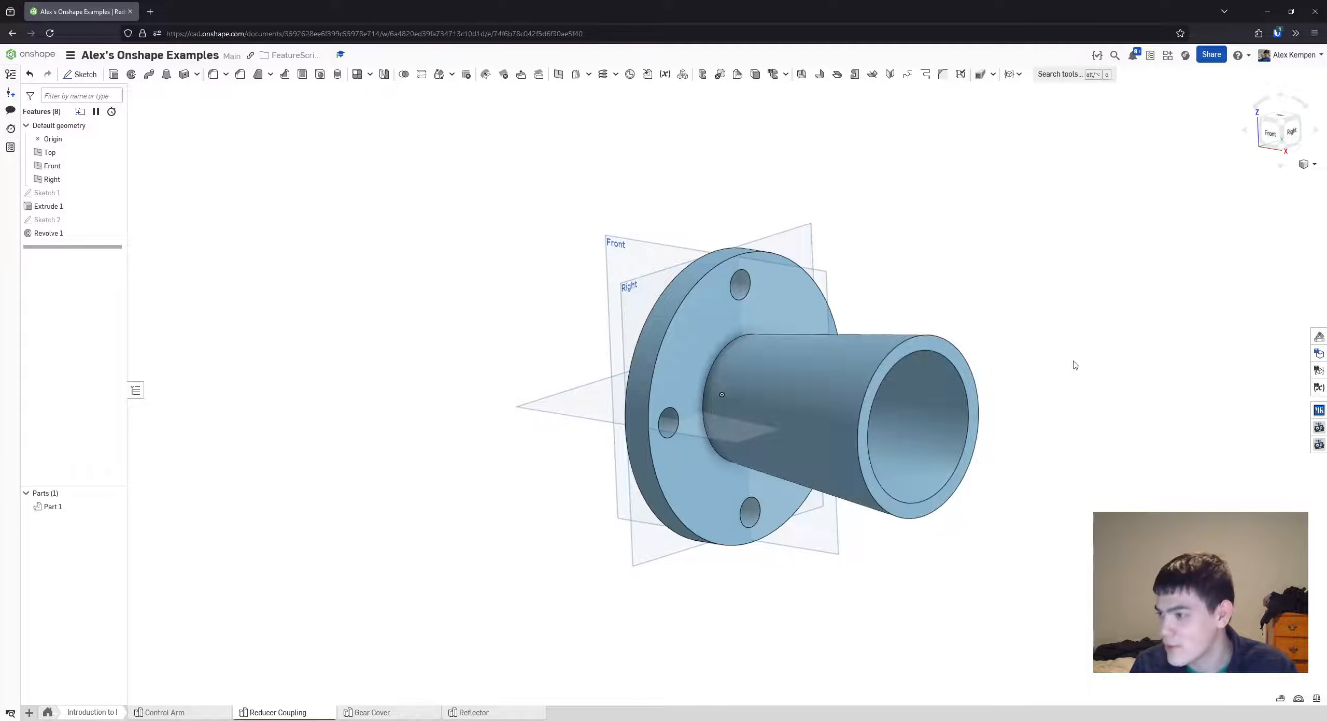
- Start a sketch on the ring-shaped end face of the tapered wall and view it square-on
right_drag(1075, 364, 987, 346)
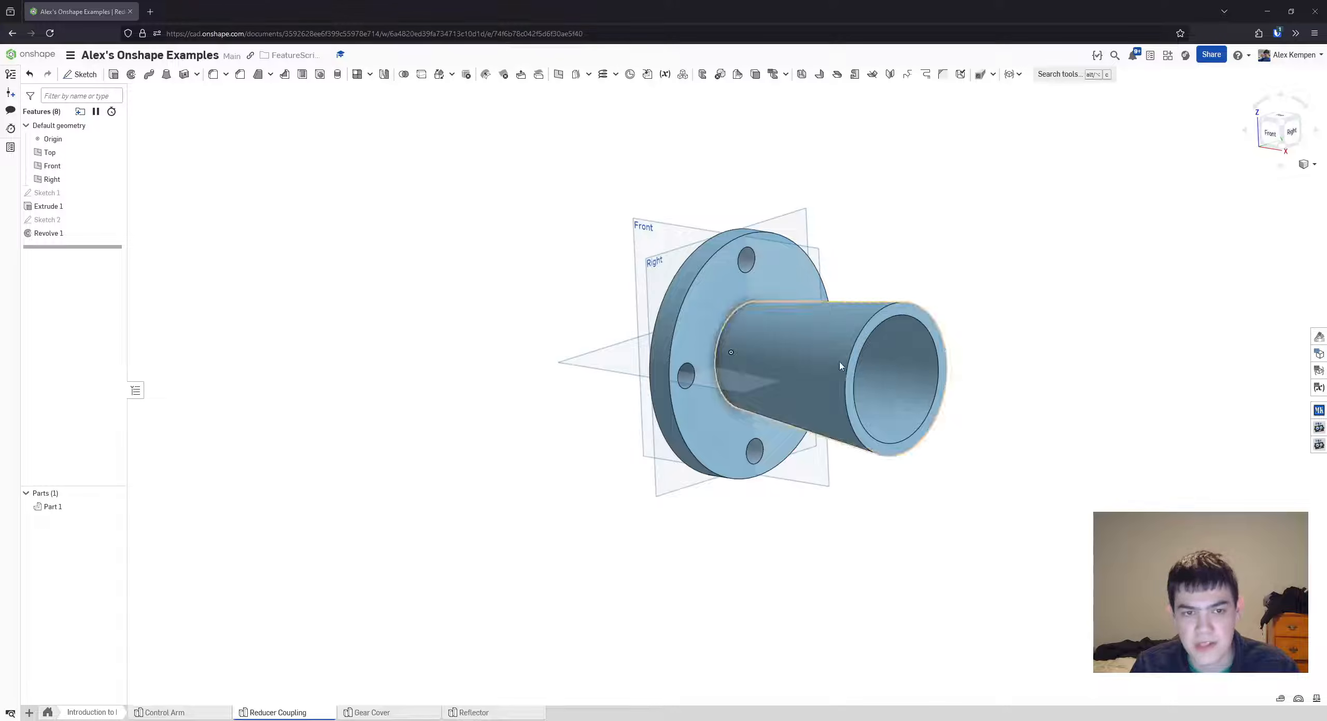
right_drag(948, 363, 892, 367)
click(79, 75)
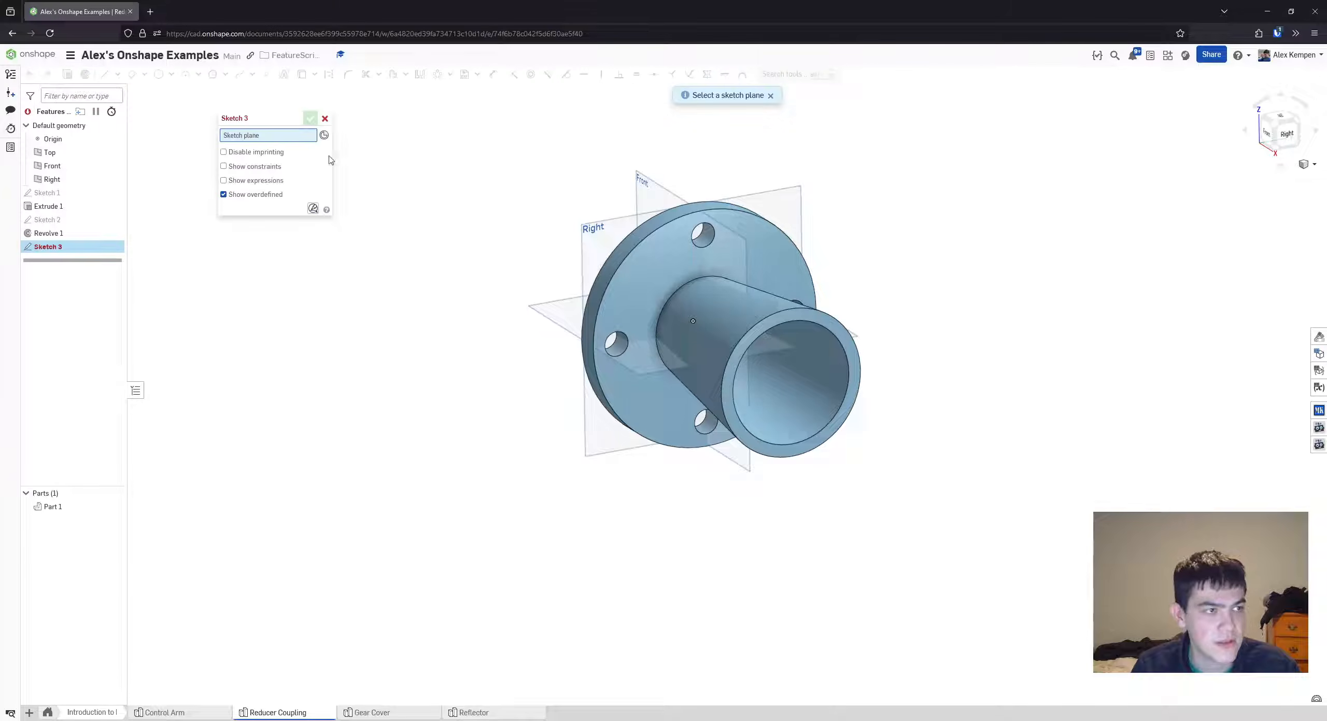
right_drag(800, 332, 812, 331)
scroll(807, 327, up, 5)
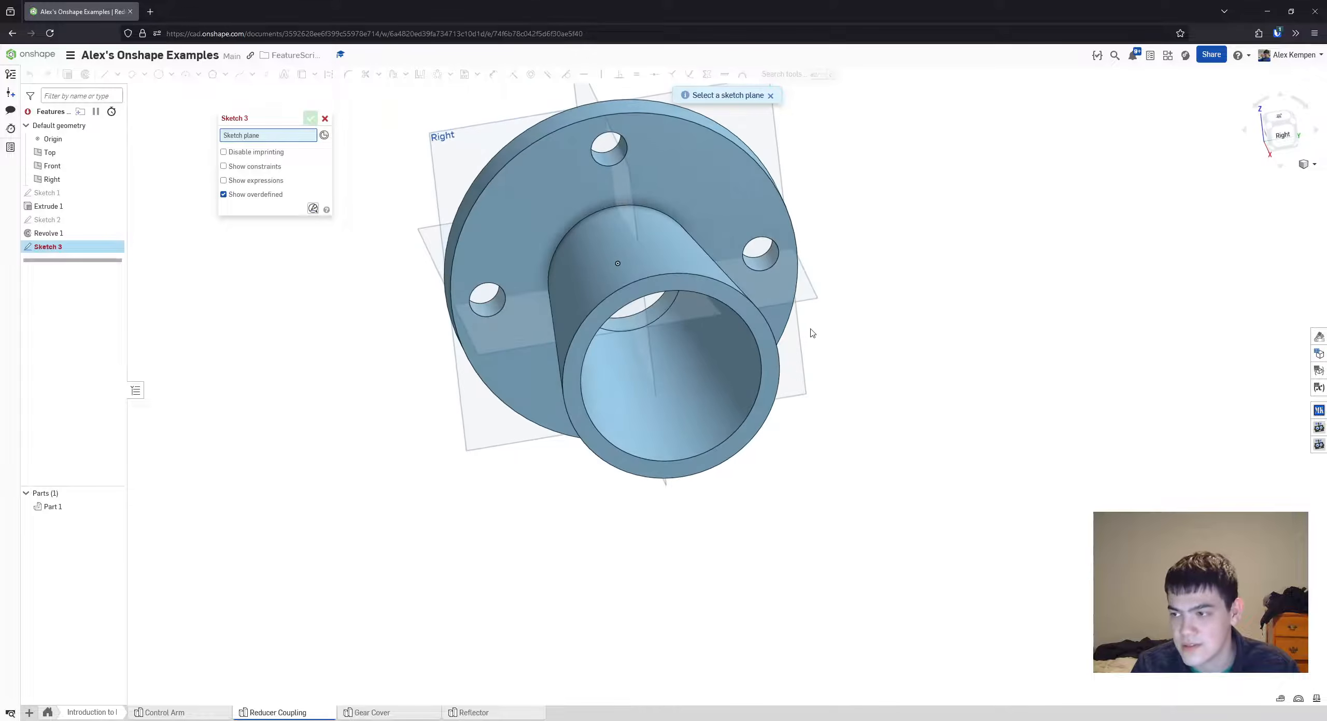
scroll(819, 352, up, 3)
scroll(833, 384, down, 3)
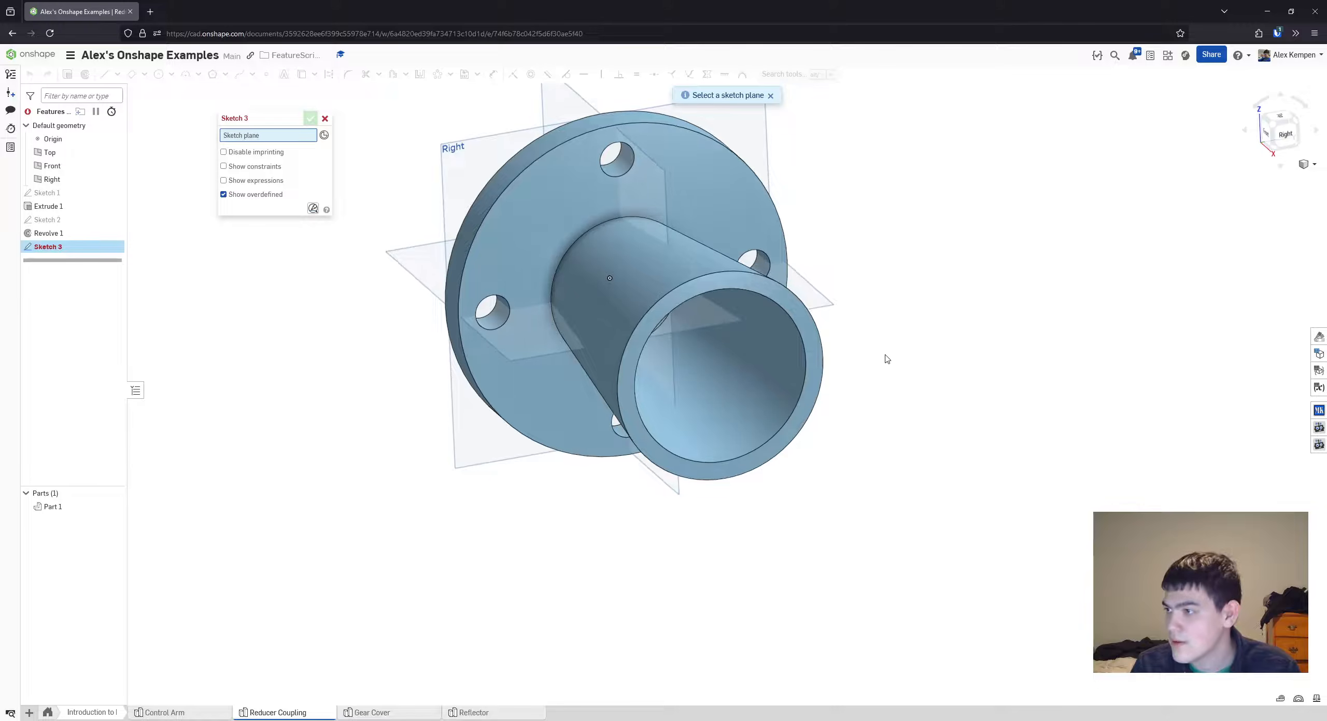
scroll(876, 358, up, 5)
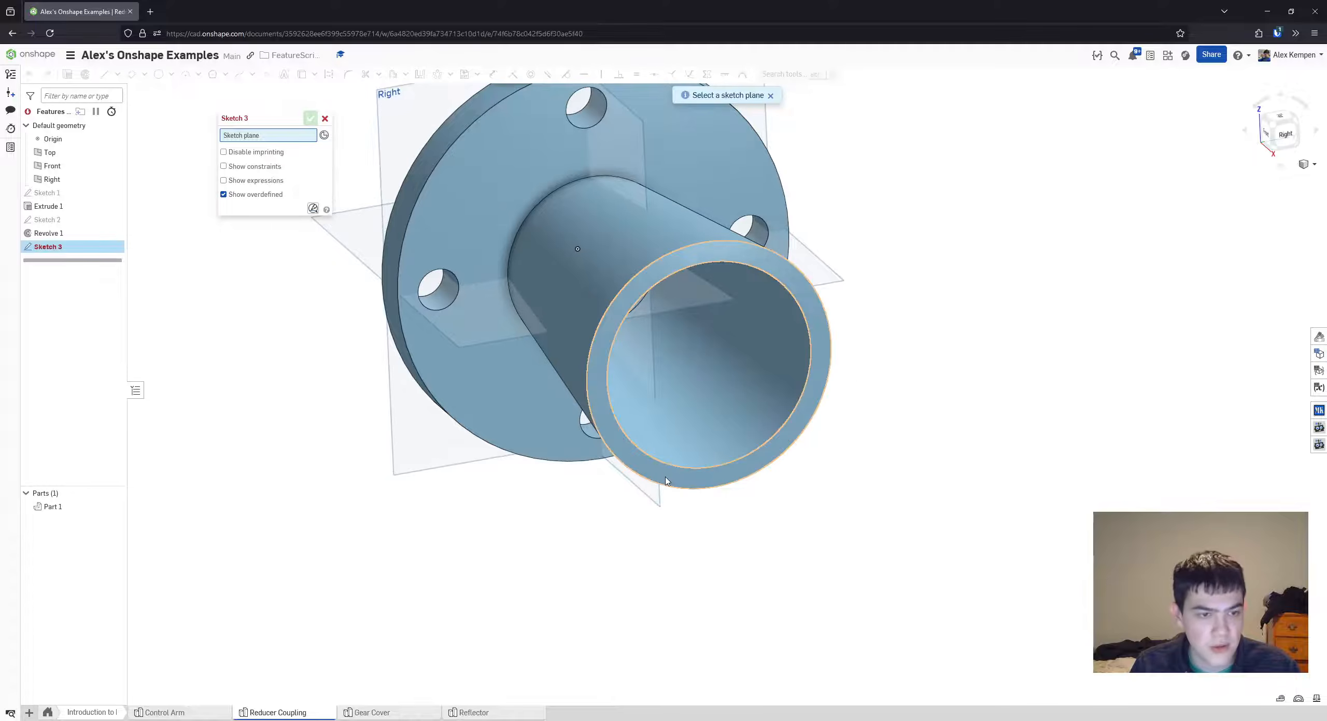
click(692, 456)
key(n)
scroll(772, 362, down, 2)
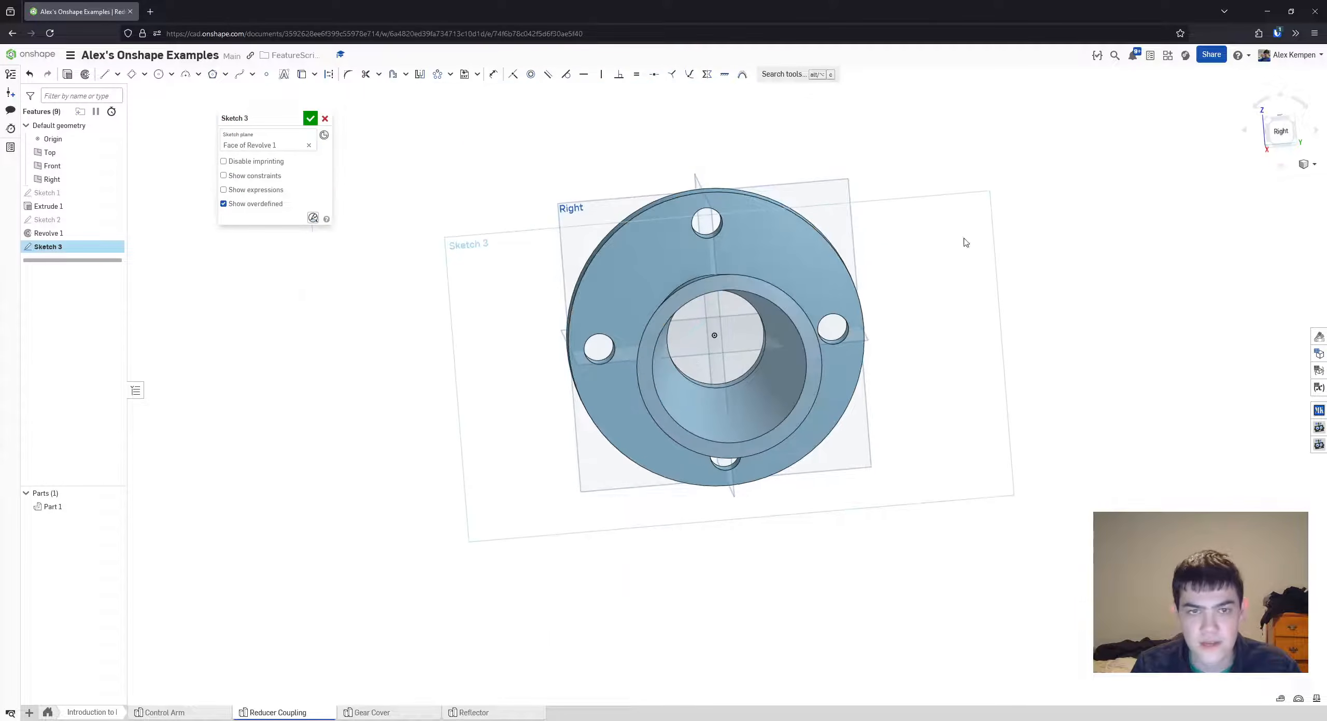
click(1289, 137)
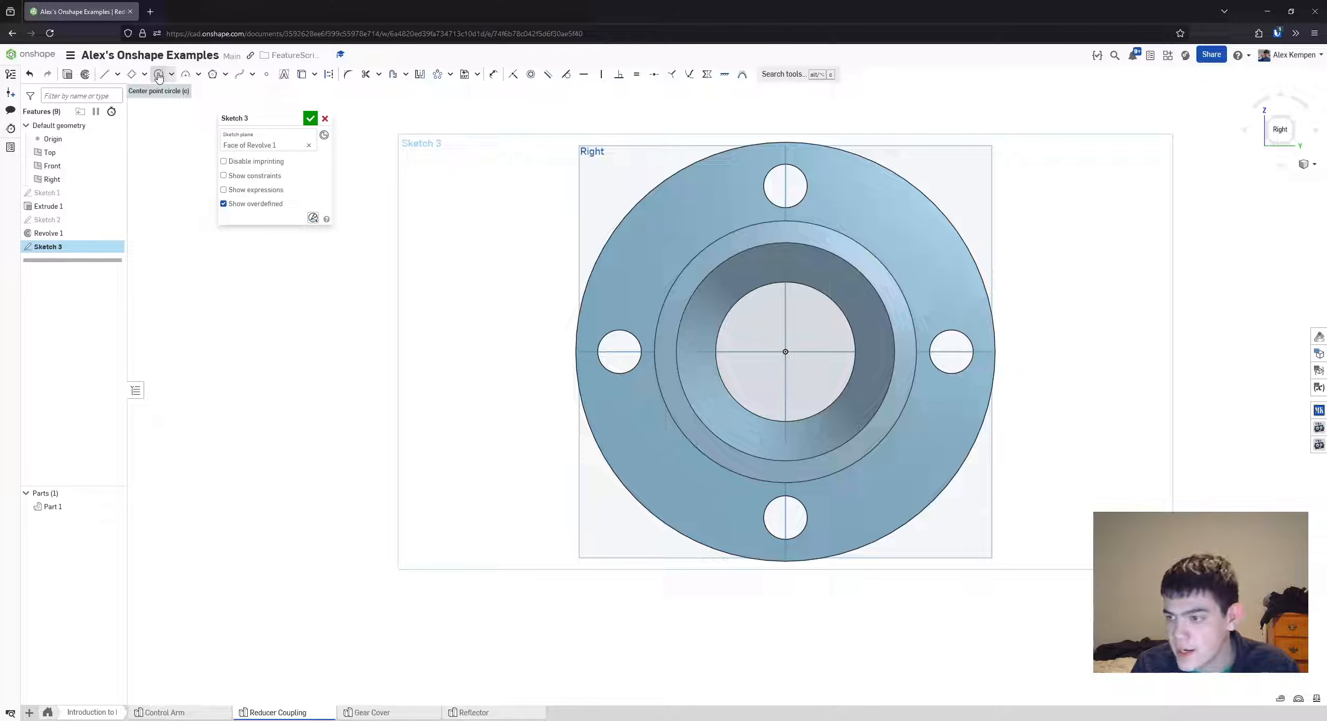
- Try to project the end face's inner edge into the sketch, and undo the projection
click(297, 77)
right_drag(741, 316, 691, 361)
click(684, 369)
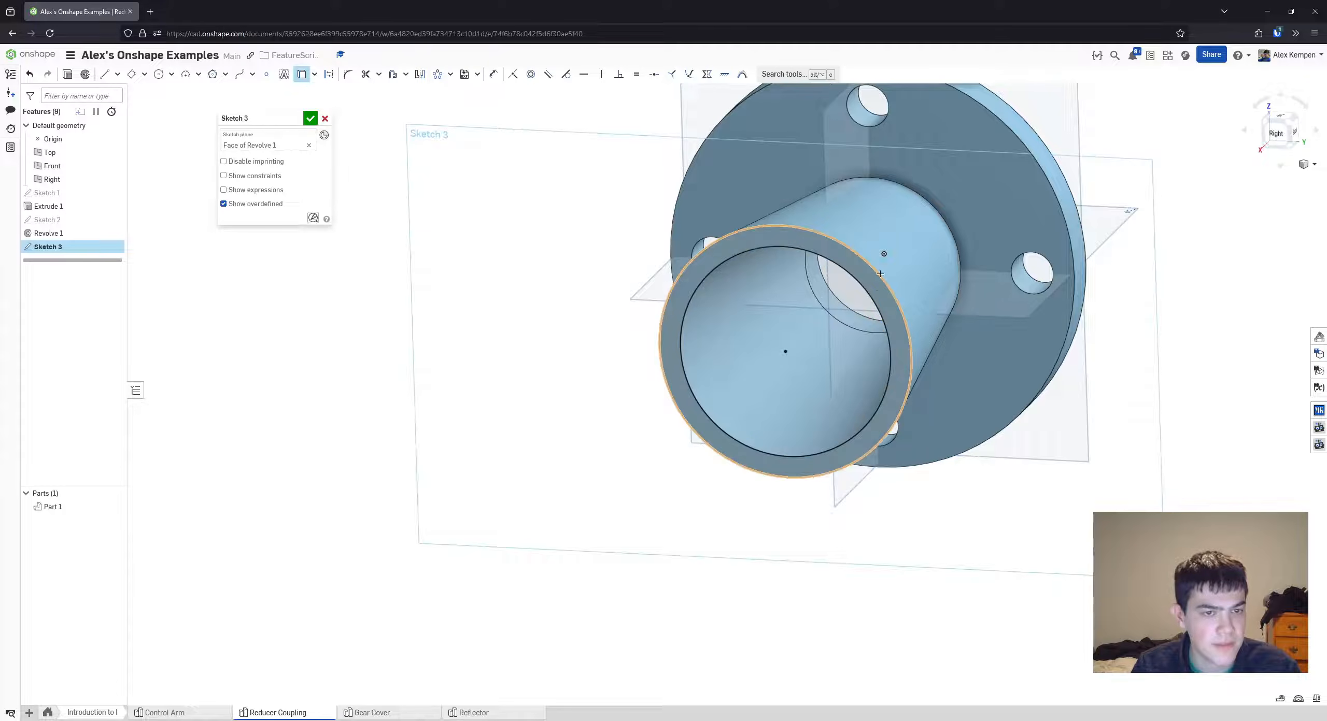
key(Escape)
key(ctrl+z)
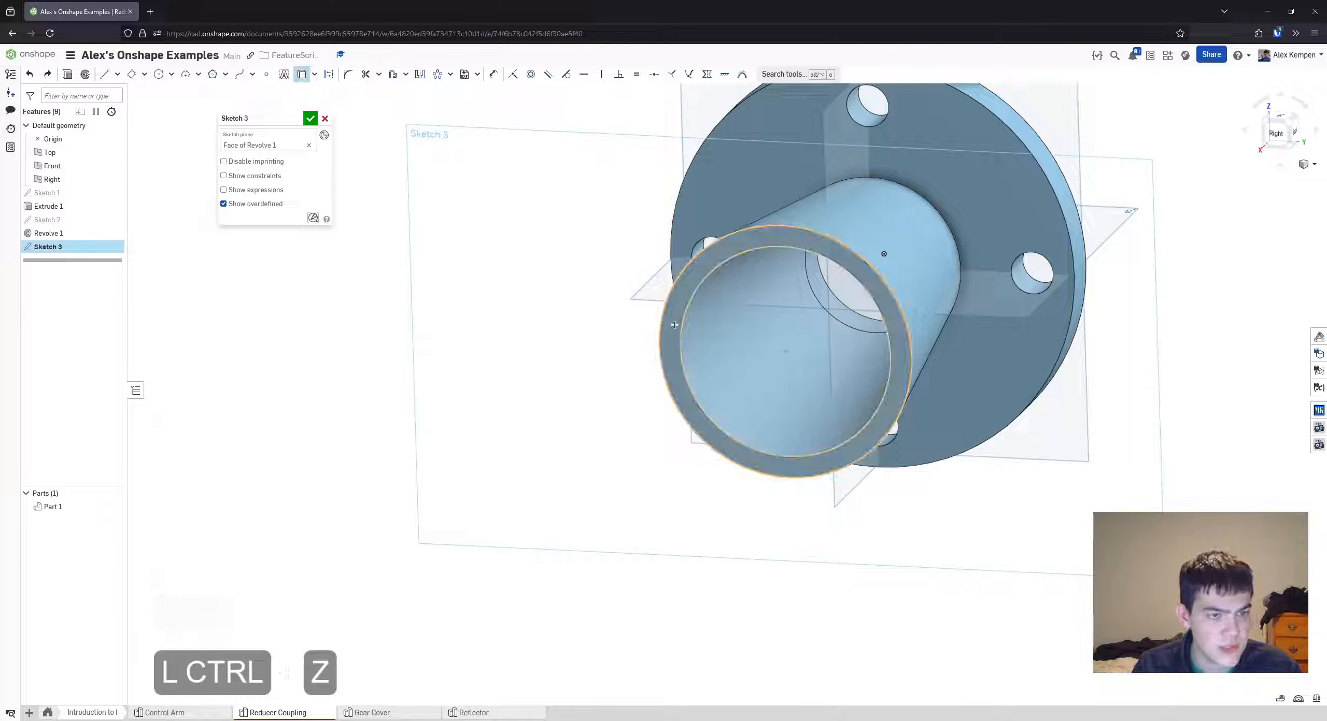
key(Escape)
- Project the inner circular edge of the tapered wall's end face into the sketch with the Use tool
right_drag(748, 335, 705, 341)
scroll(705, 340, up, 3)
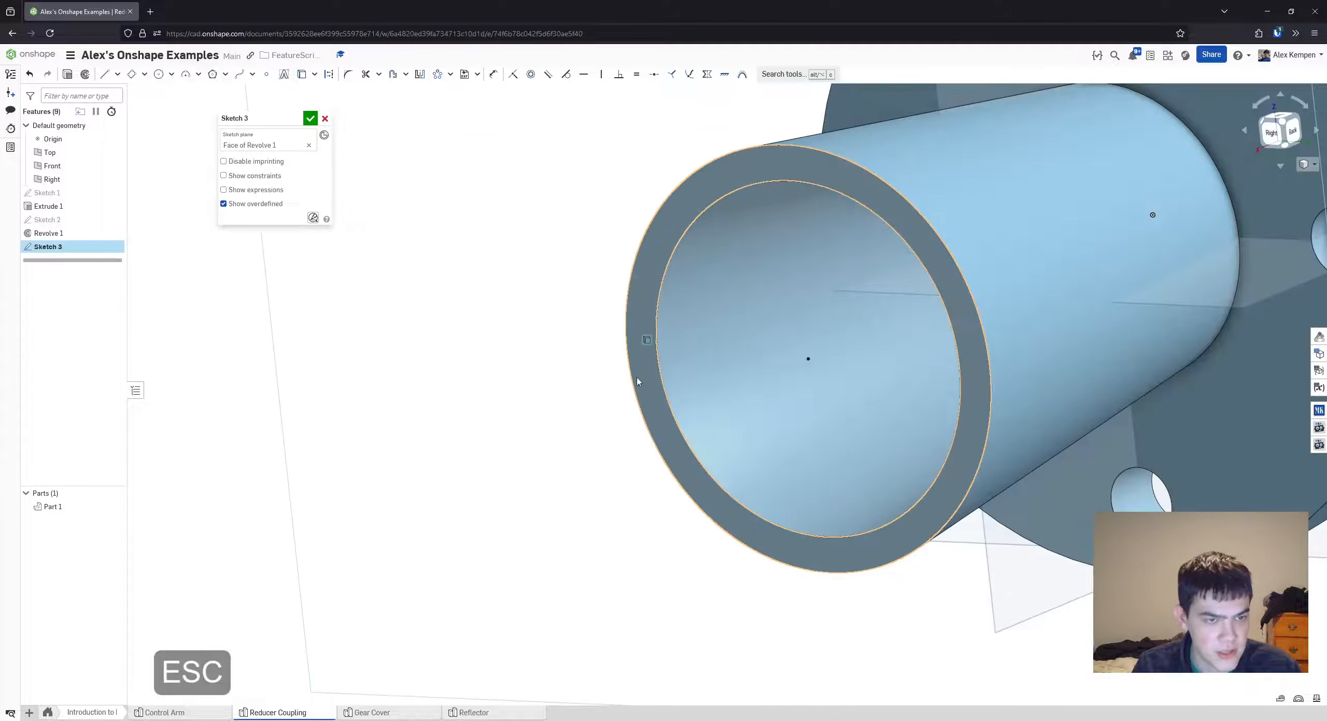
key(u)
key(y)
key(Escape)
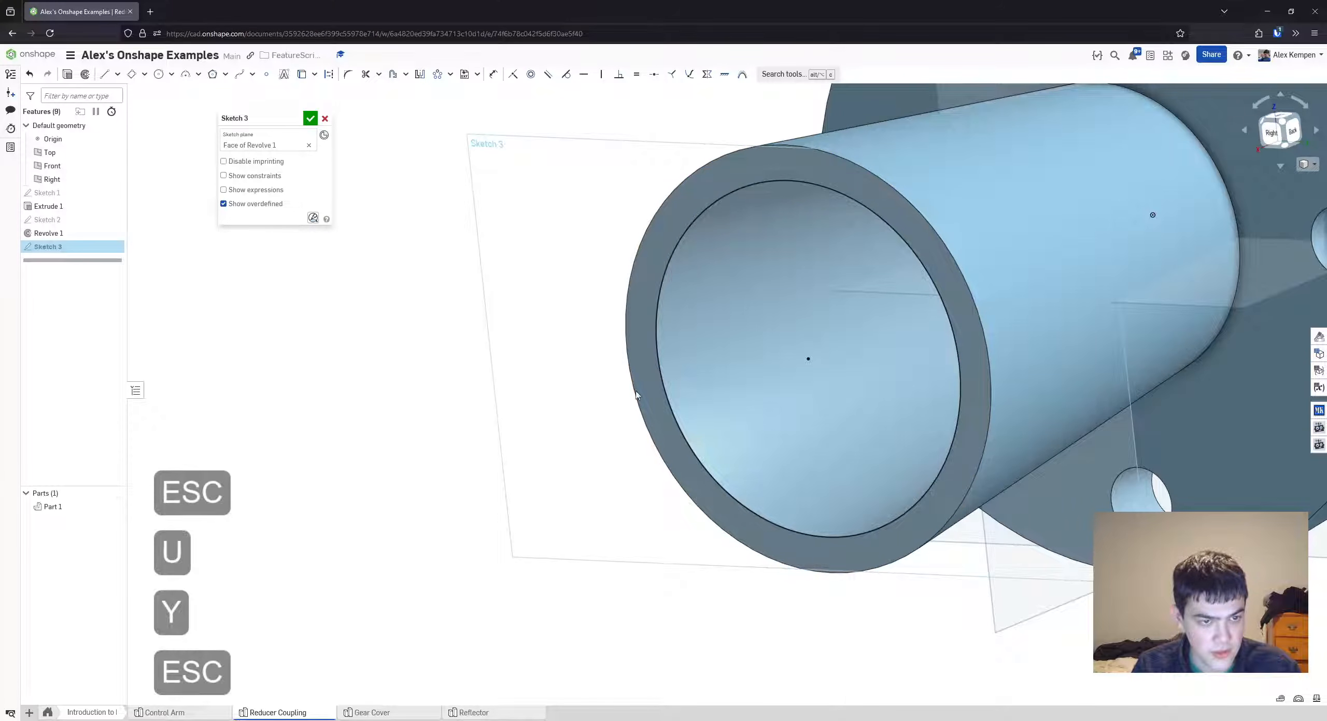
- Inspect the projected inner circle with the part temporarily hidden, and delete that circle
key(y)
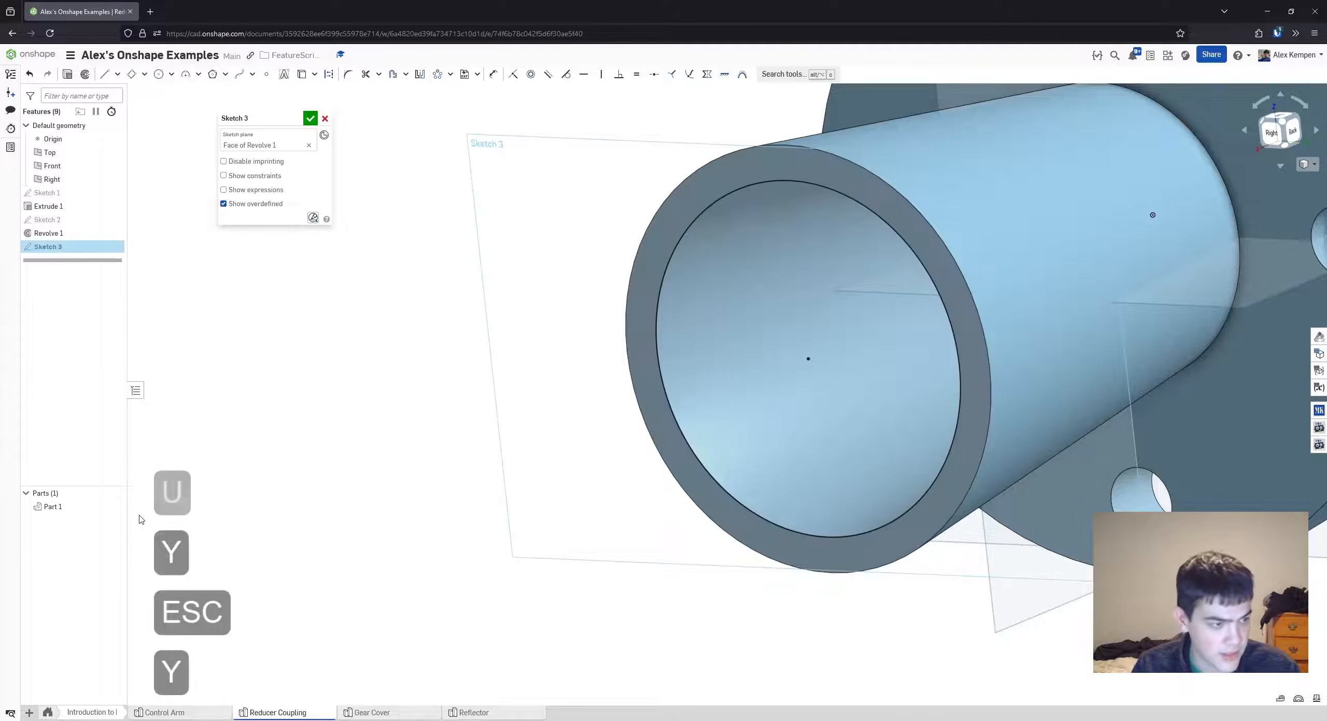
click(119, 506)
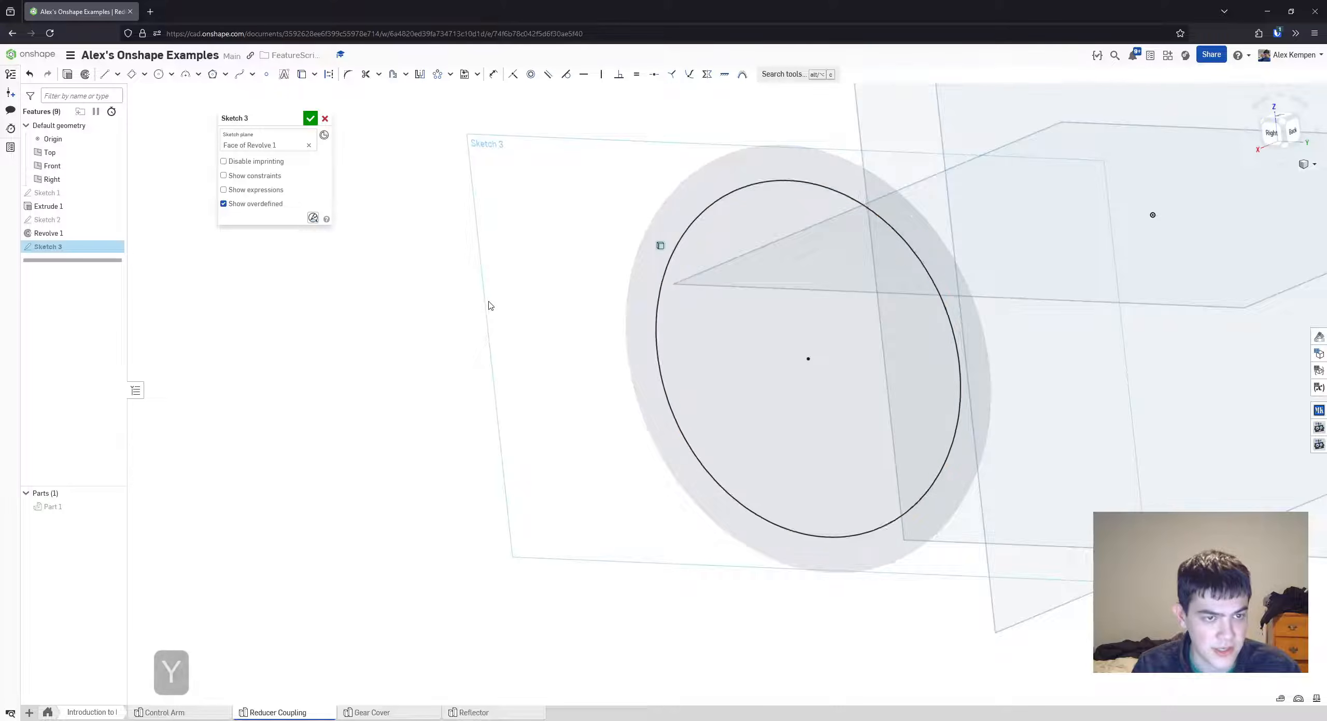
scroll(495, 311, down, 2)
key(ctrl+z)
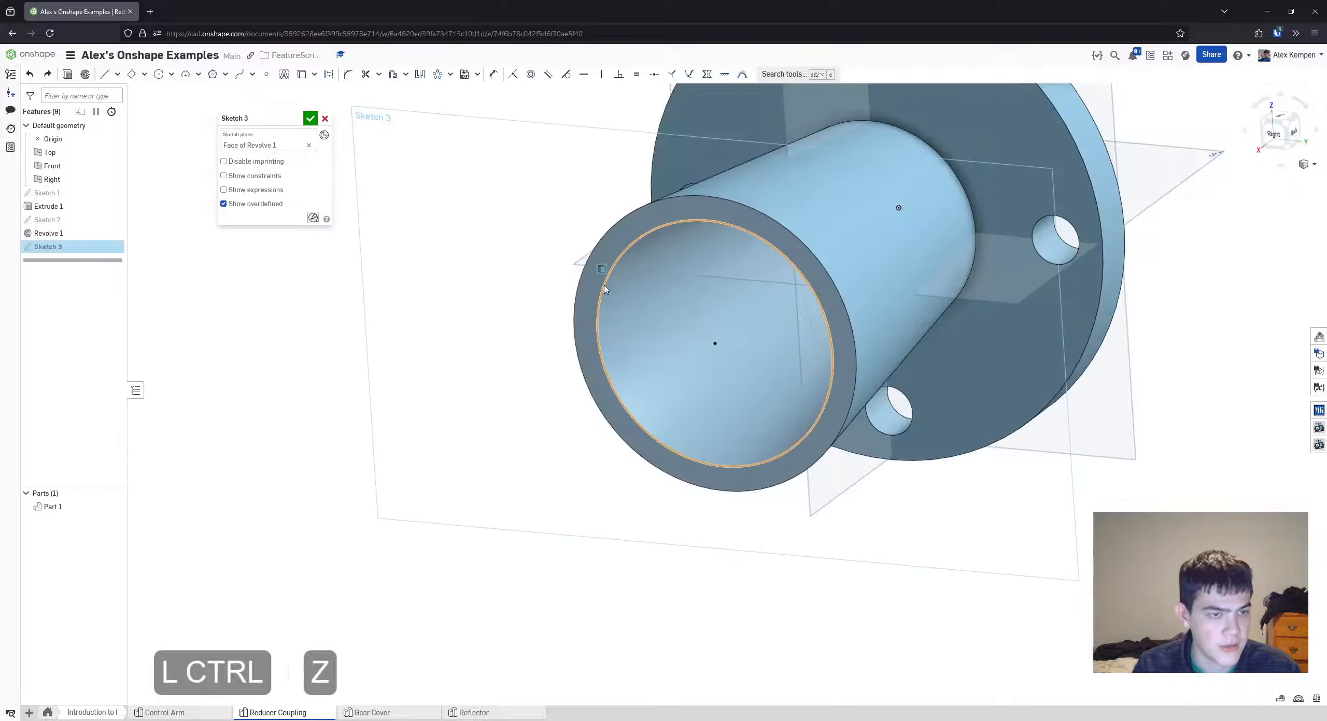
key(Delete)
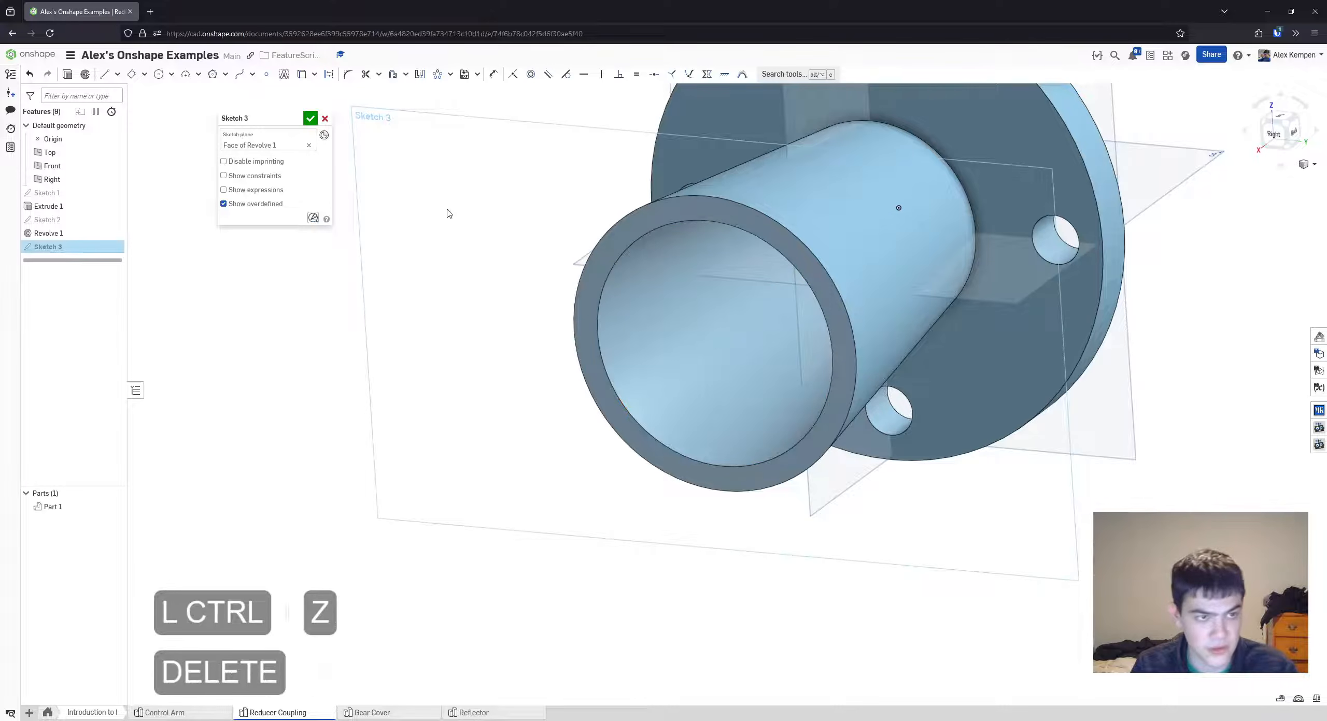
- Sketch a circle about 1.99 in in diameter inside the opening and make it coincident with the wall's inner edge
click(160, 76)
click(683, 328)
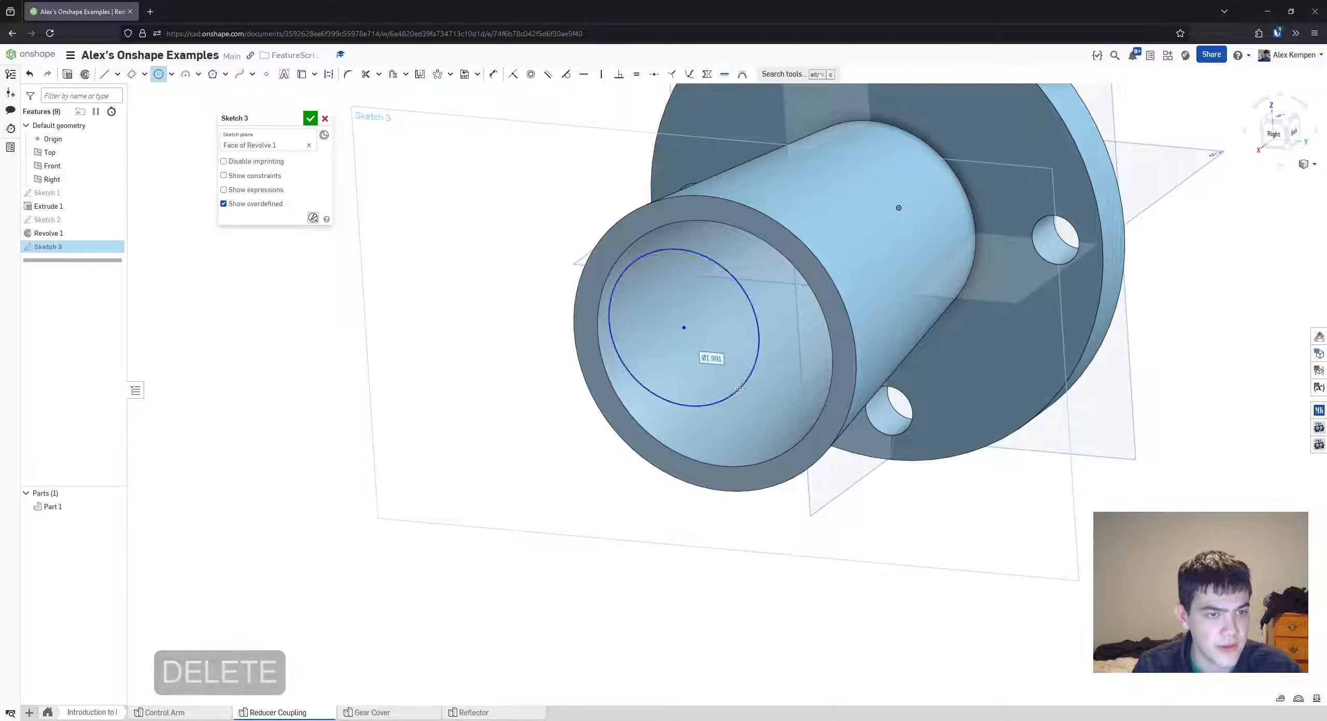
click(738, 388)
key(Escape)
key(i)
click(603, 324)
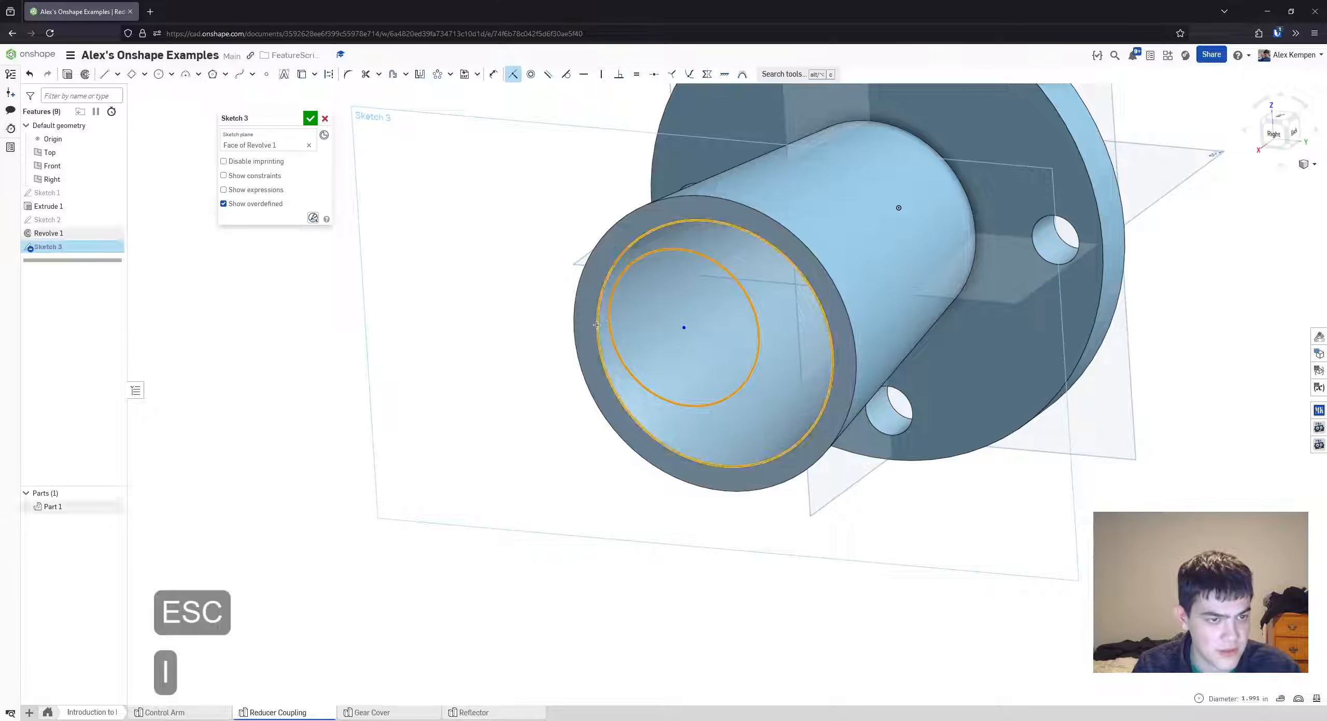
key(Escape)
- Sketch a larger circle from the inner circle's center, extending beyond the flange's outer edge
right_drag(586, 307, 841, 342)
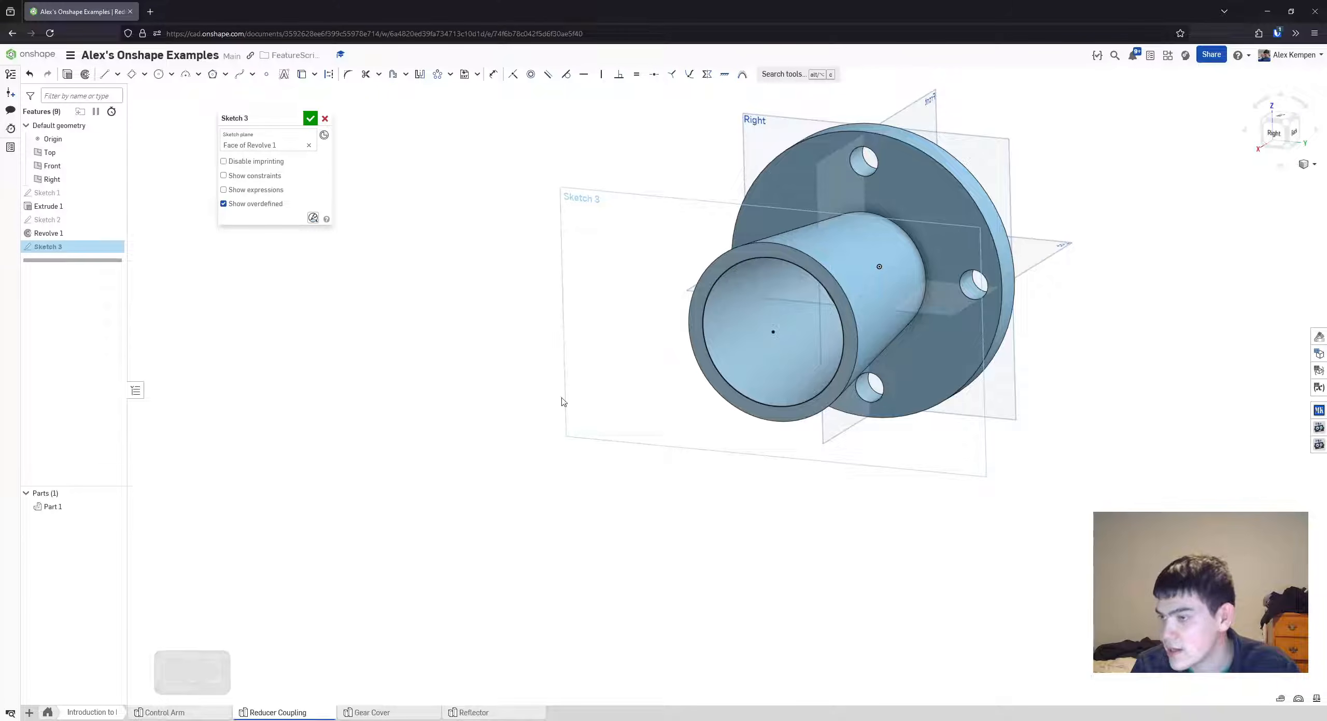
right_drag(545, 292, 679, 386)
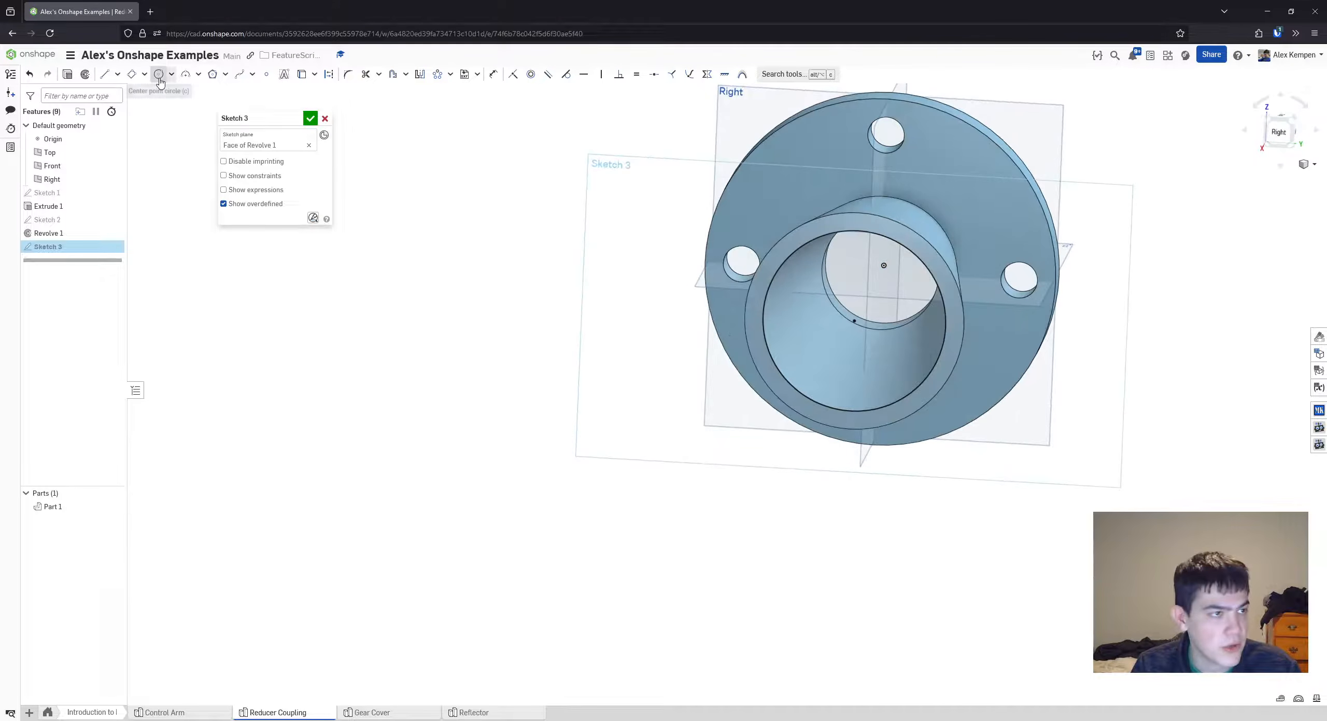
click(854, 321)
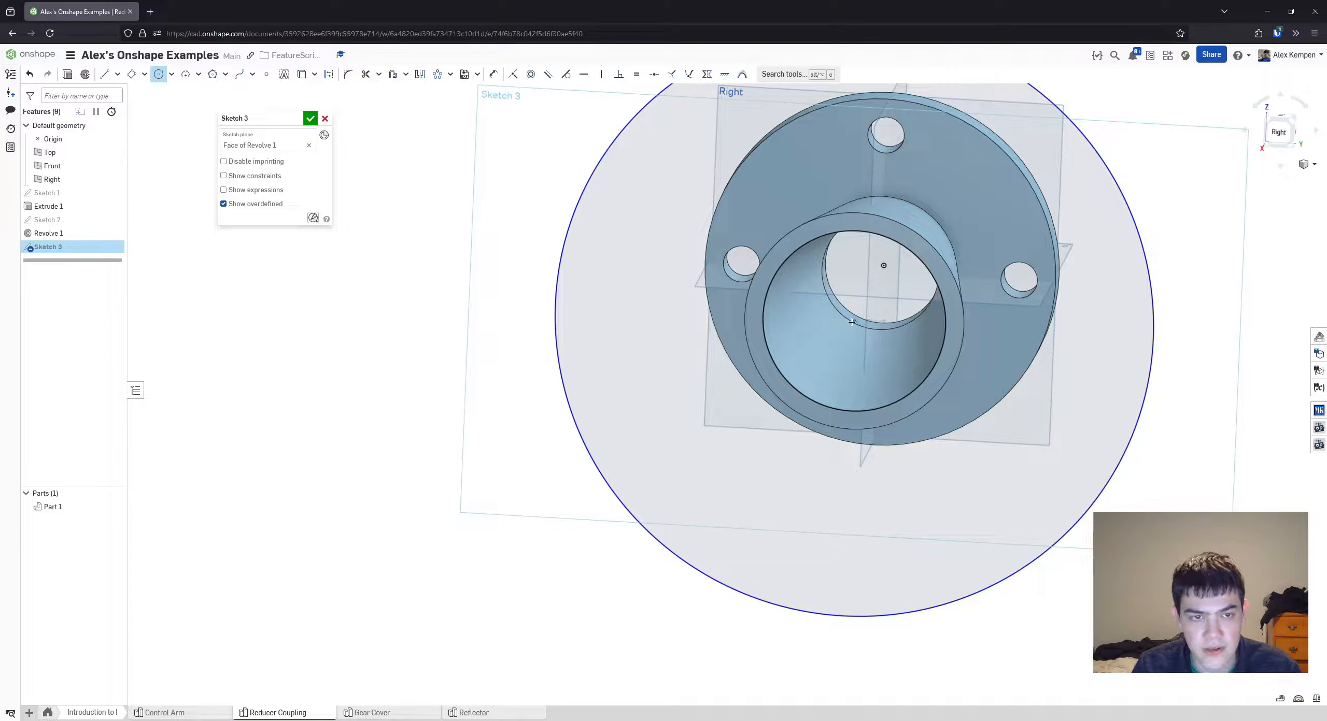
key(Escape)
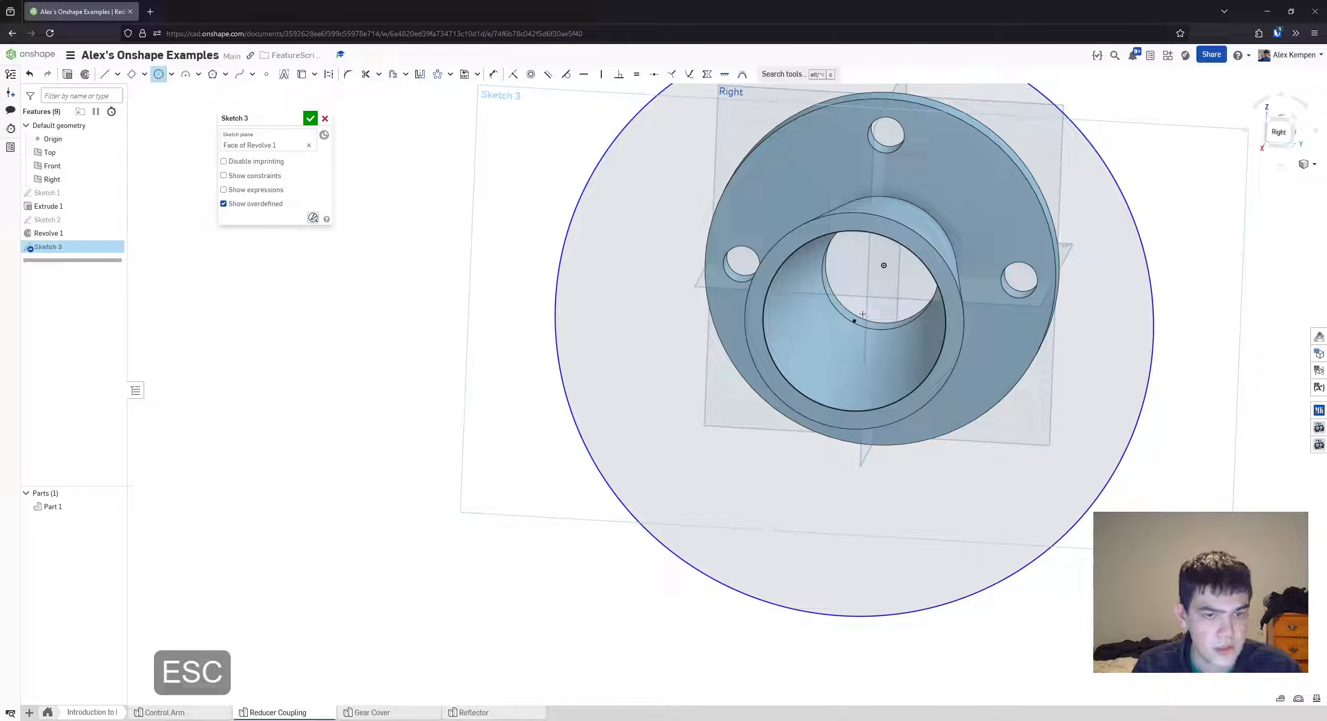
- Sketch a construction circle about 7.29 in in diameter, concentric with and inside the large outer circle
drag(854, 320, 1006, 469)
key(q)
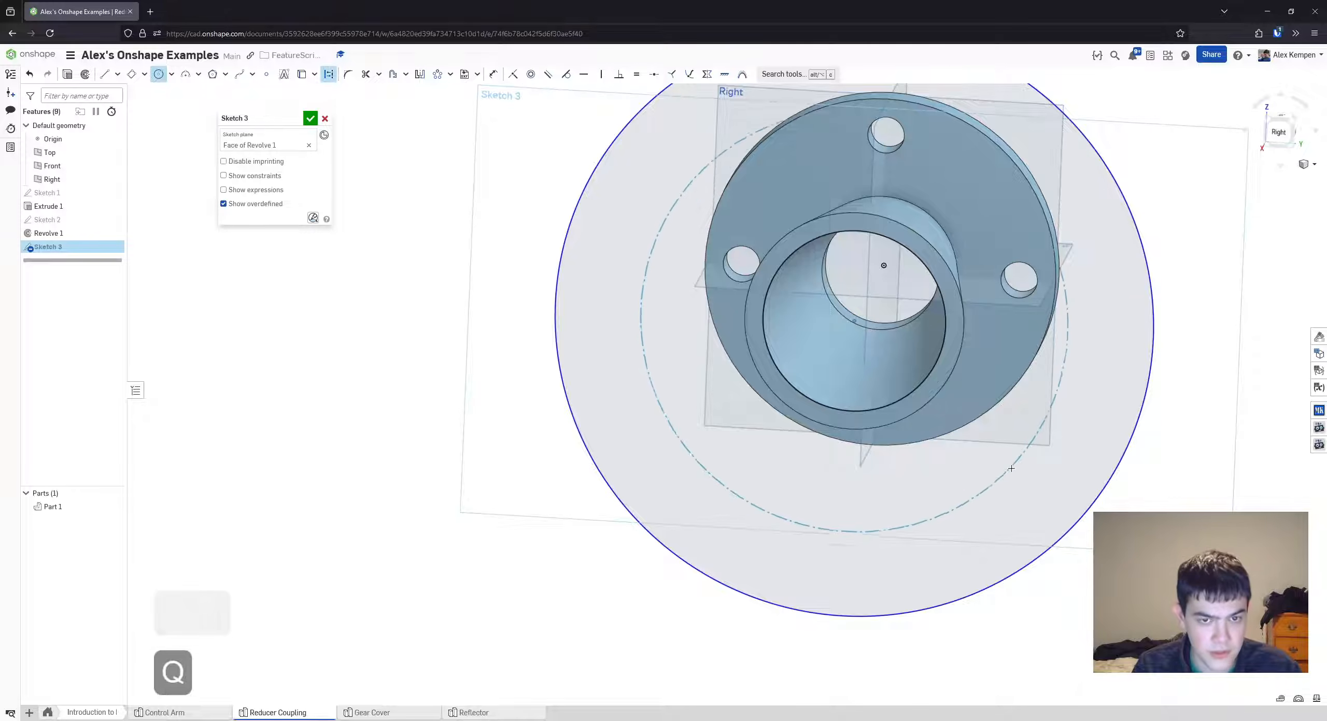
key(Escape)
- Dimension the outer circle's diameter to 7.5 in
key(d)
click(1122, 458)
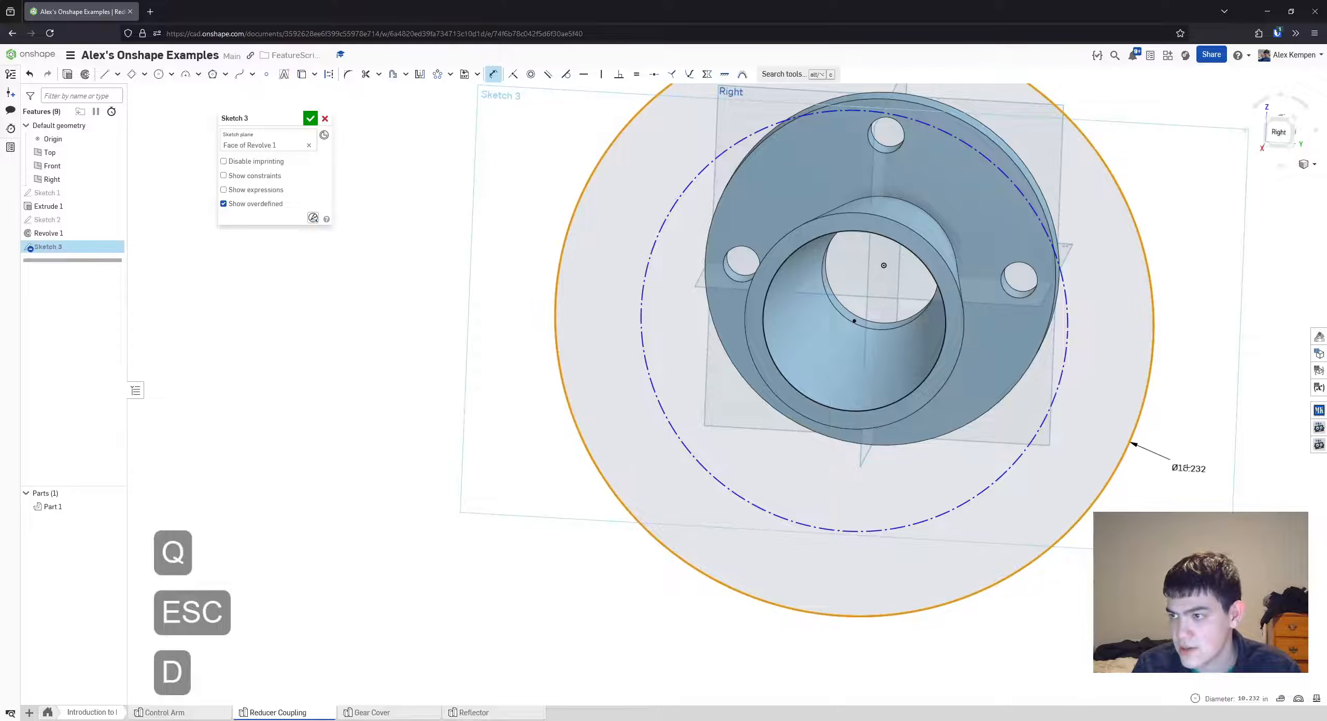
click(1185, 467)
text(7.5)
key(Return)
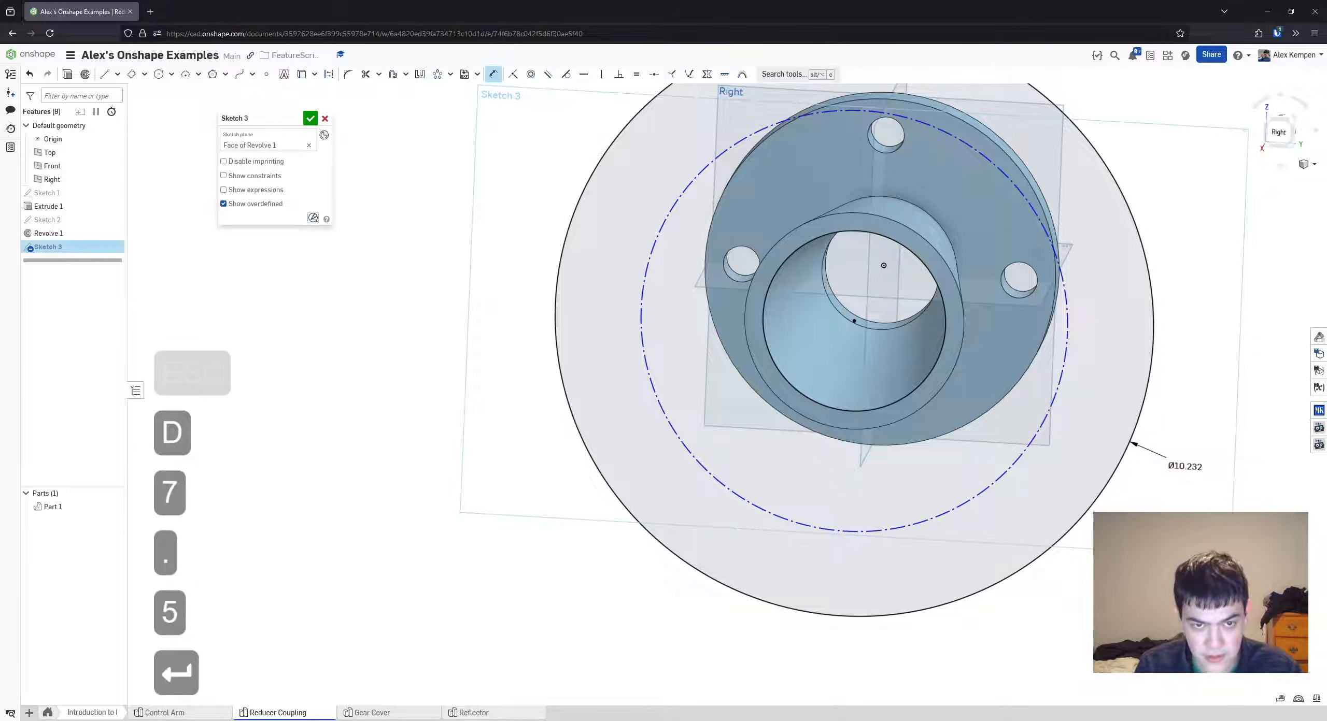
key(Escape)
- Dimension the construction circle's diameter to 6 in
key(d)
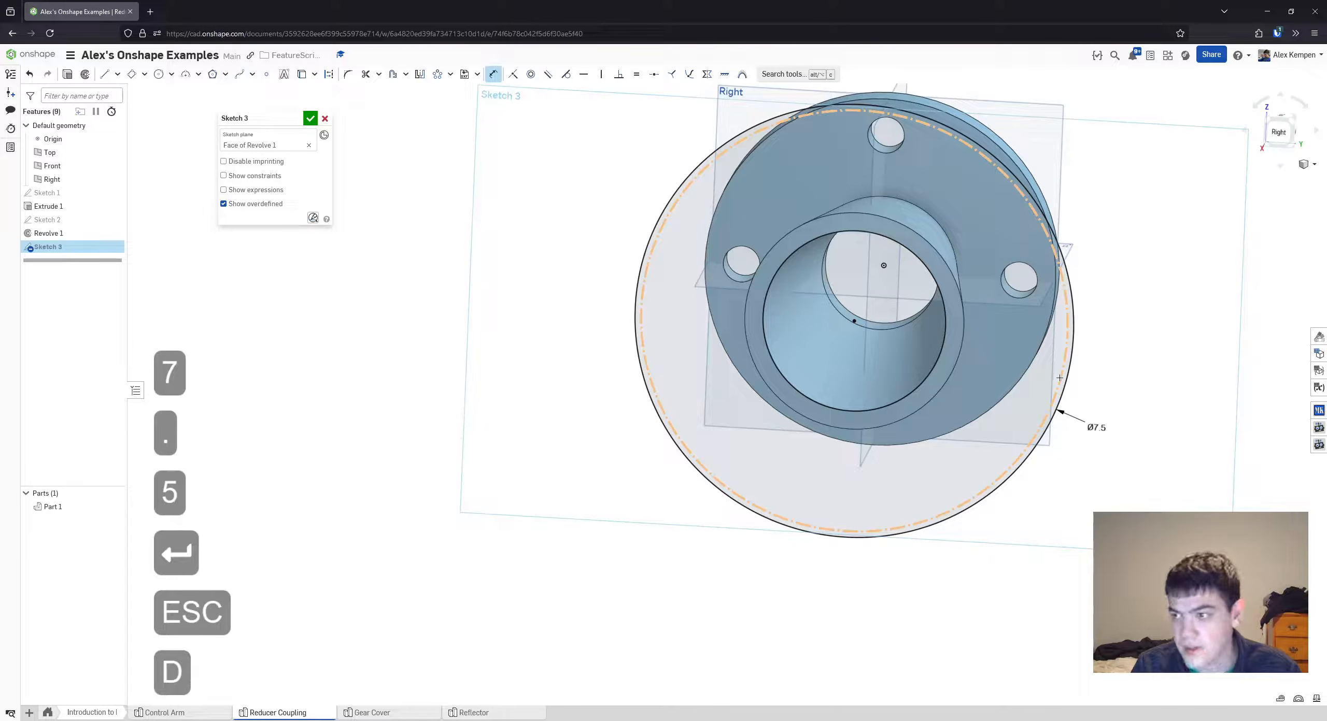
click(1114, 365)
text(6)
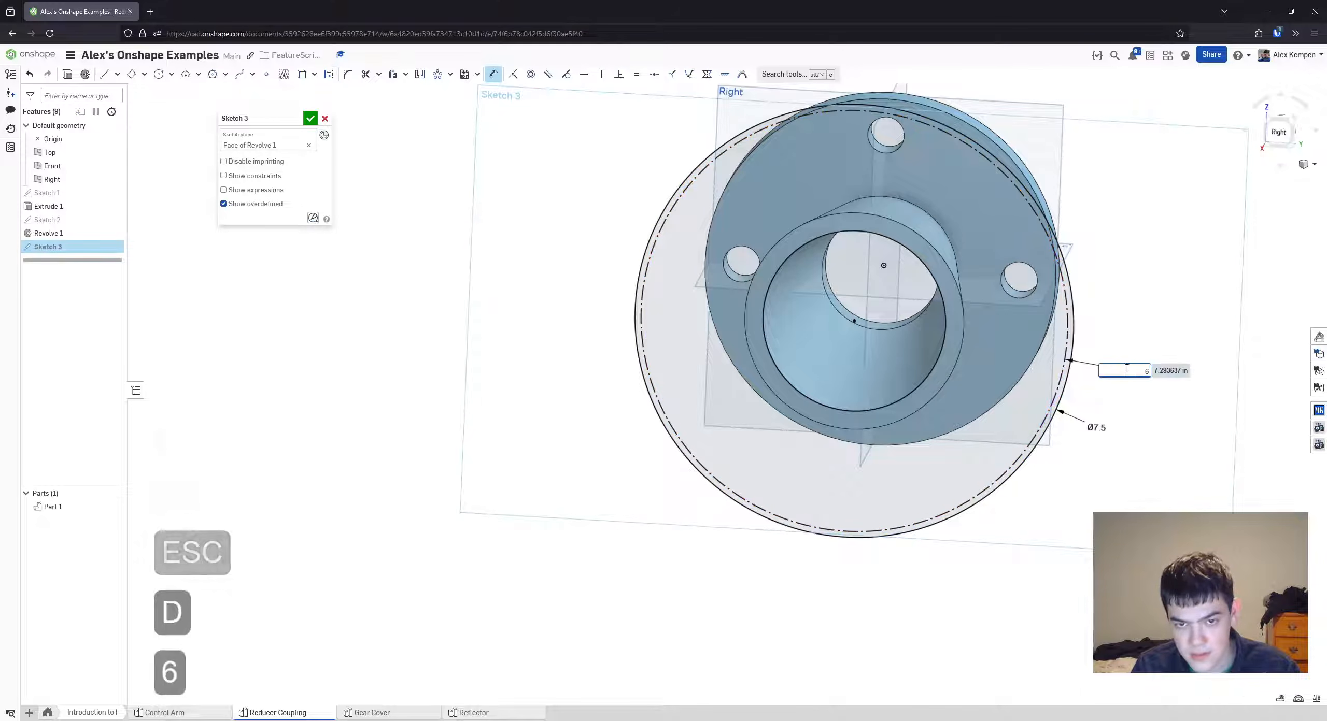
key(Return)
key(Escape)
- Sketch a small hole circle about 0.67 in in diameter, centered on the uppermost point of the construction circle
scroll(1024, 342, up, 2)
scroll(948, 320, down, 3)
right_drag(925, 306, 884, 283)
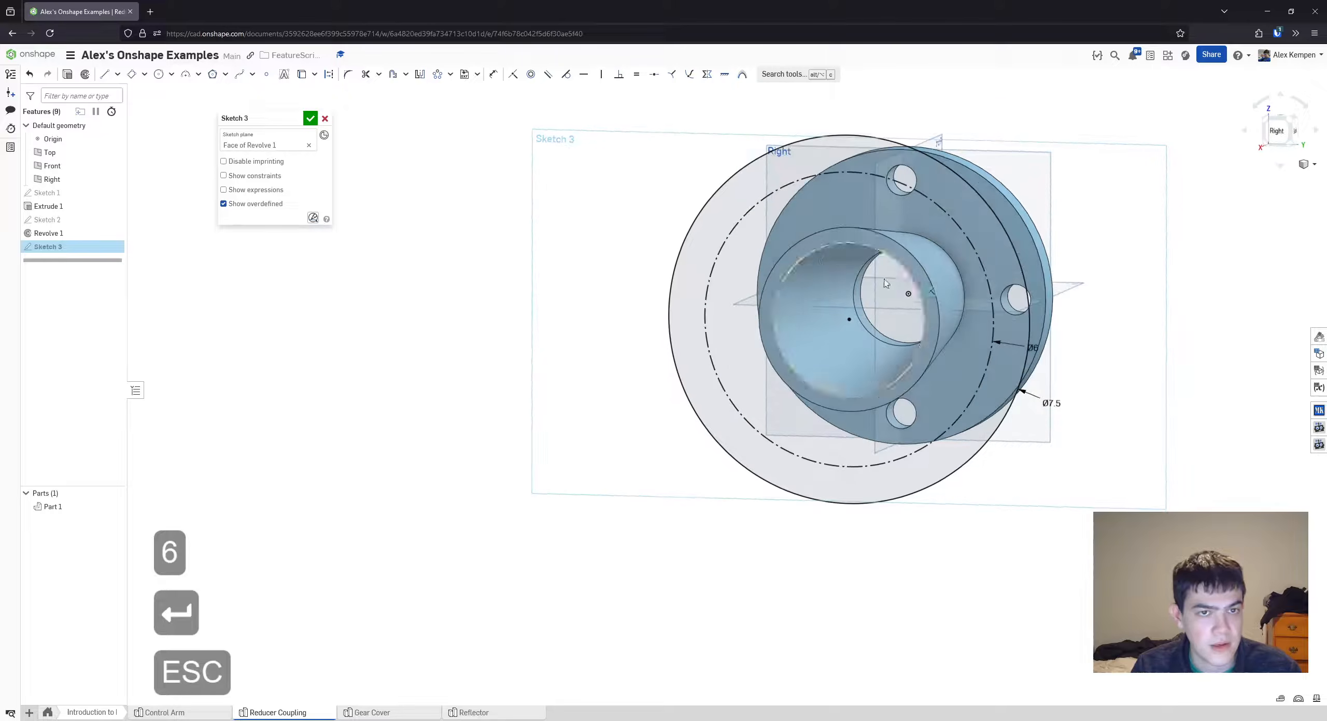
click(158, 74)
scroll(846, 166, up, 1)
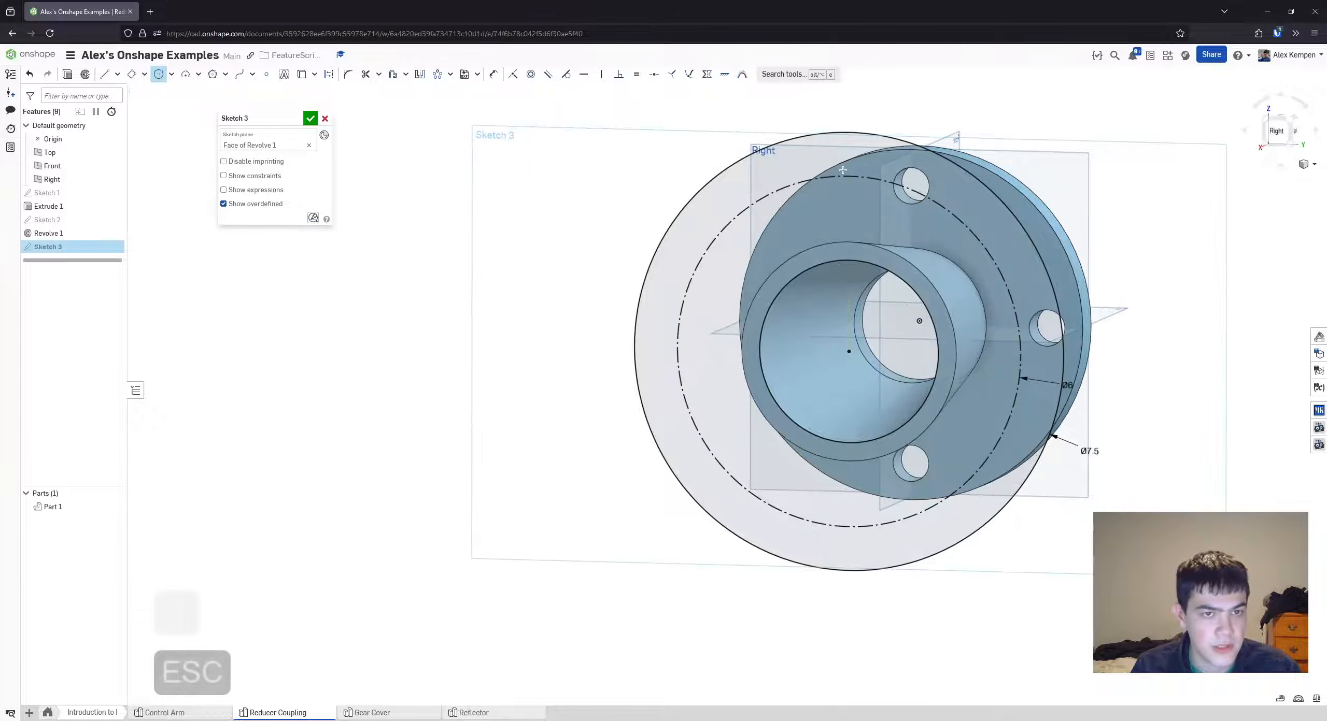
click(845, 176)
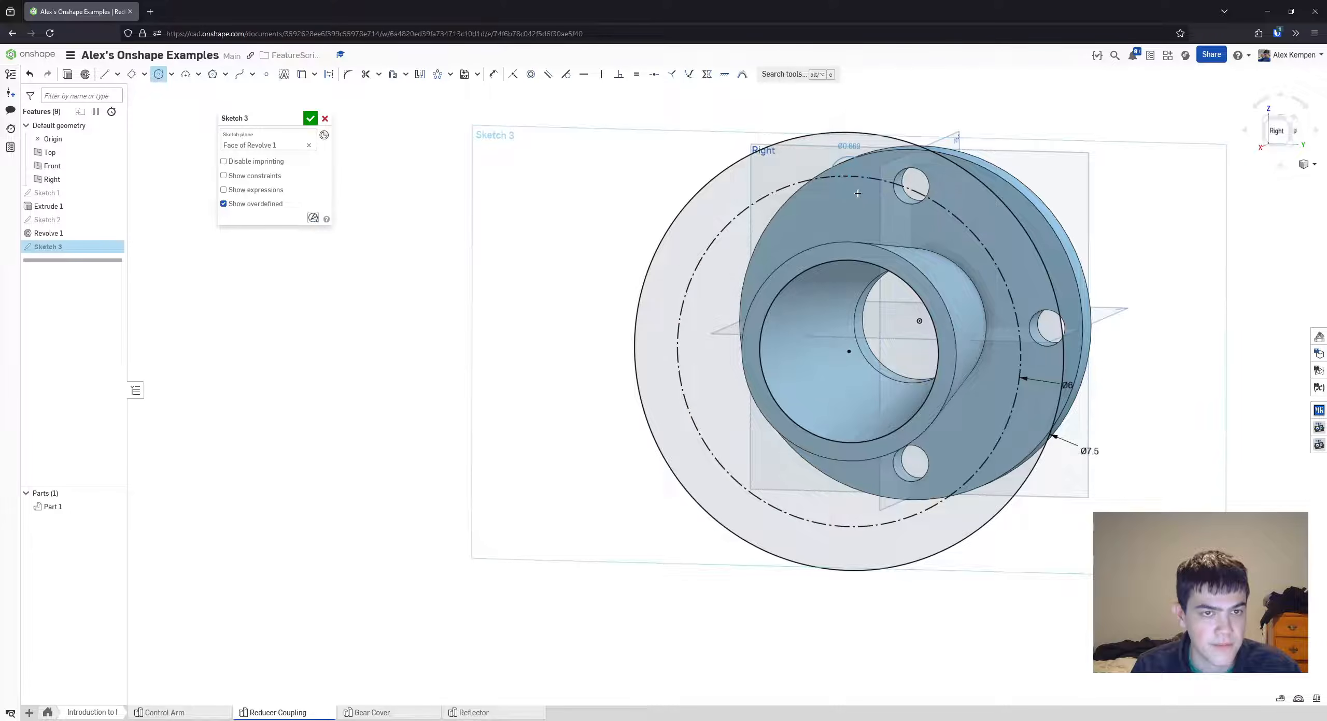
click(857, 193)
key(Escape)
- Show Sketch 1 and hide Part 1 to expose the first flange's hole circles
scroll(798, 316, down, 2)
scroll(821, 181, up, 2)
mouse_move(805, 228)
right_down()
mouse_move(811, 240)
mouse_move(837, 234)
right_up()
scroll(849, 168, up, 1)
right_drag(850, 171, 822, 203)
scroll(926, 106, up, 1)
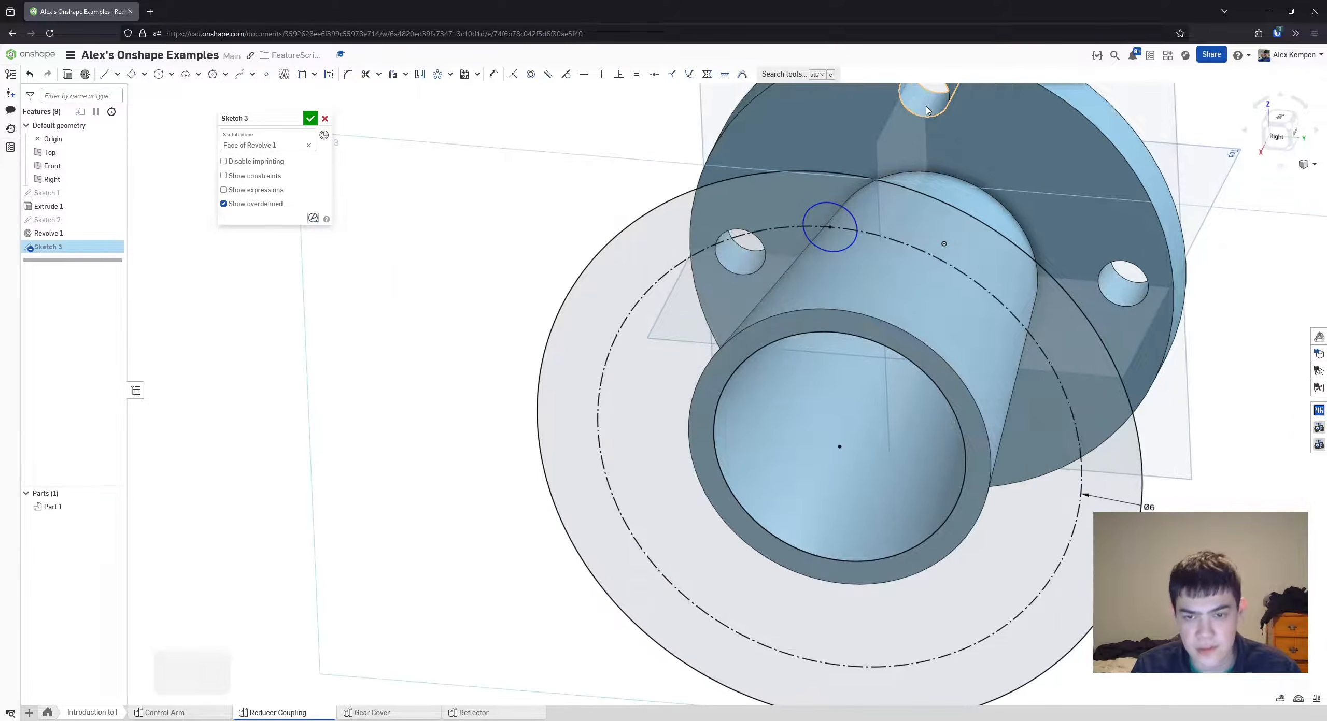
click(927, 109)
key(d)
scroll(896, 304, down, 2)
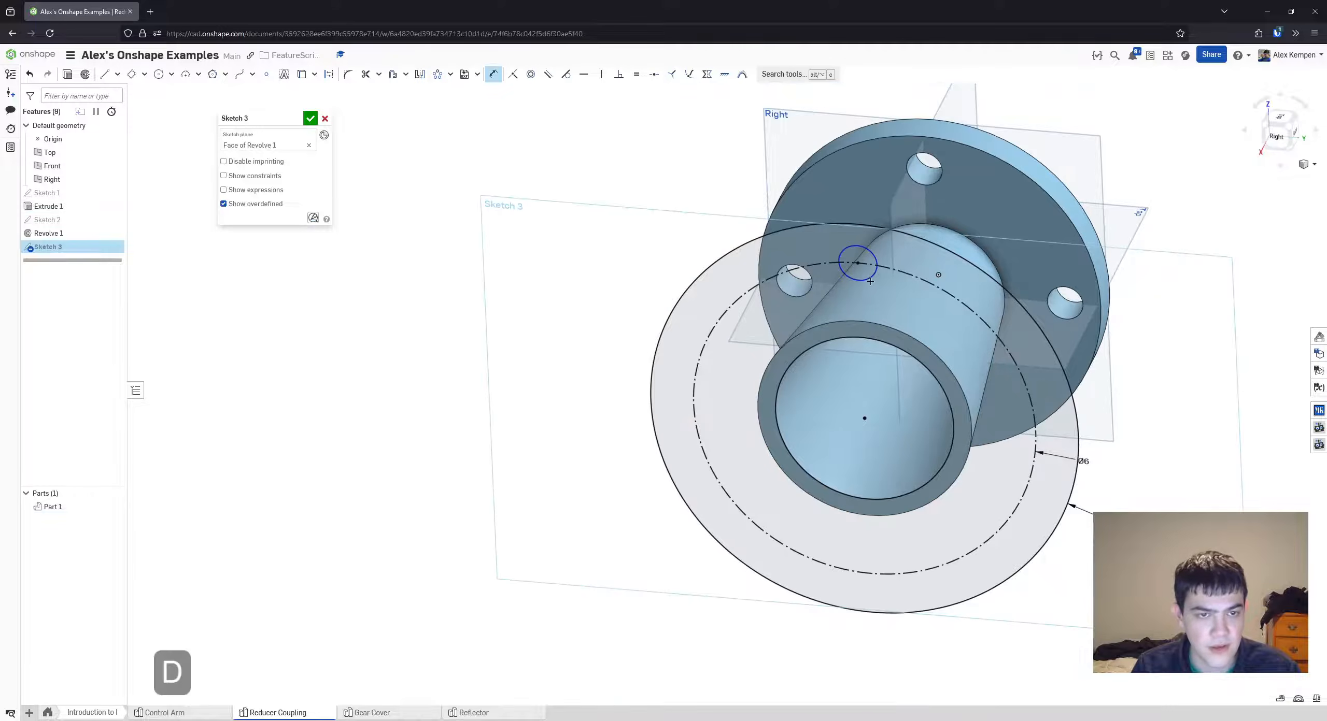
key(e)
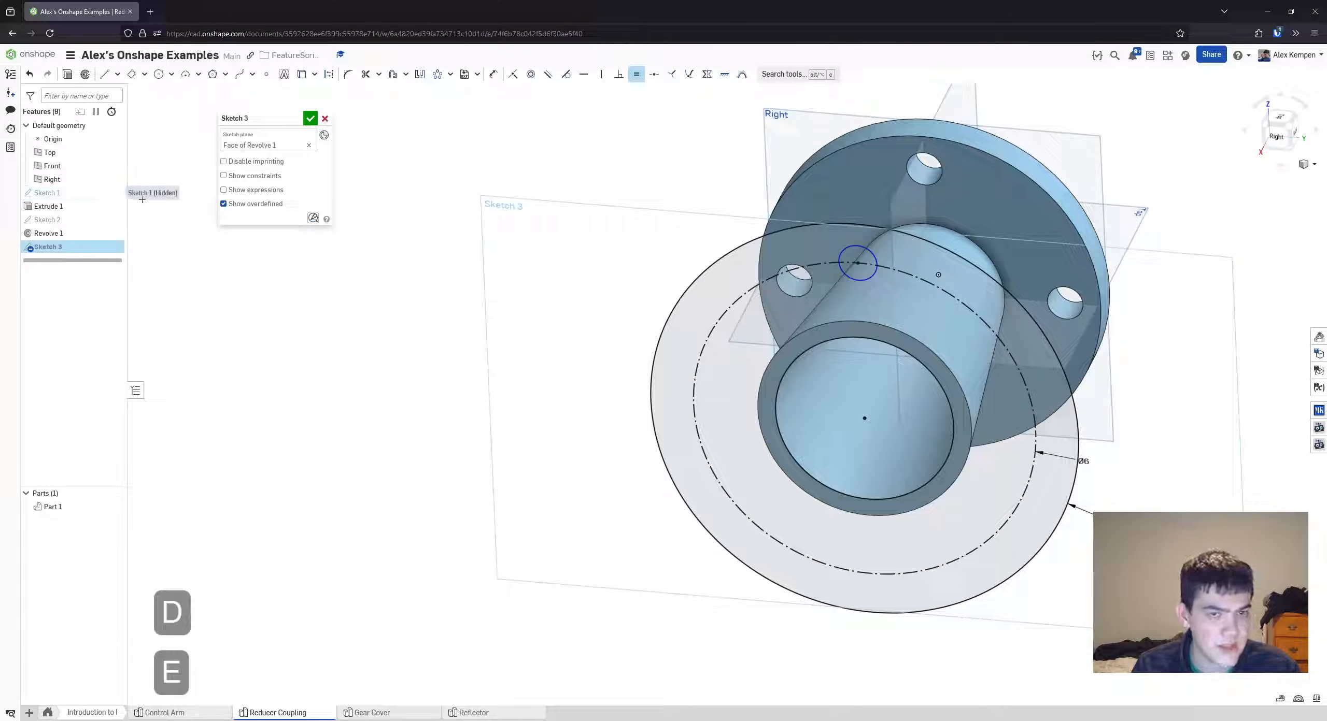
click(115, 193)
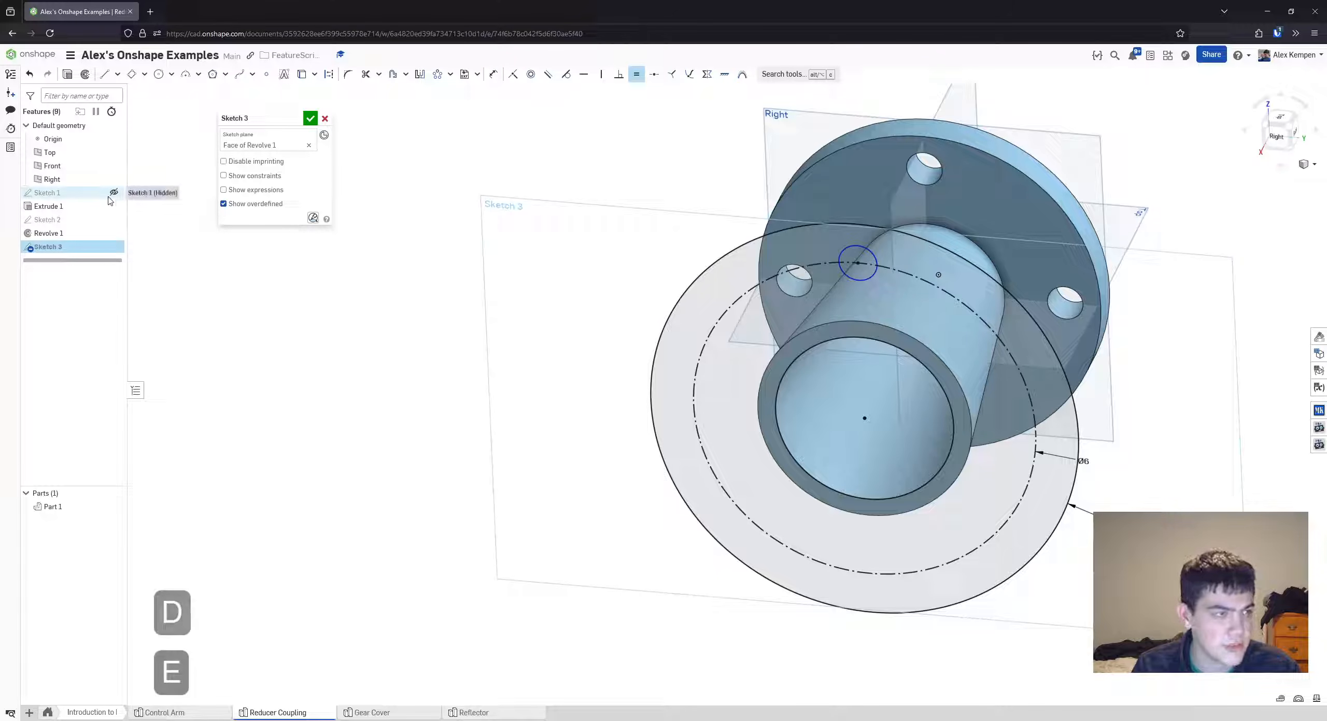
click(114, 508)
key(r)
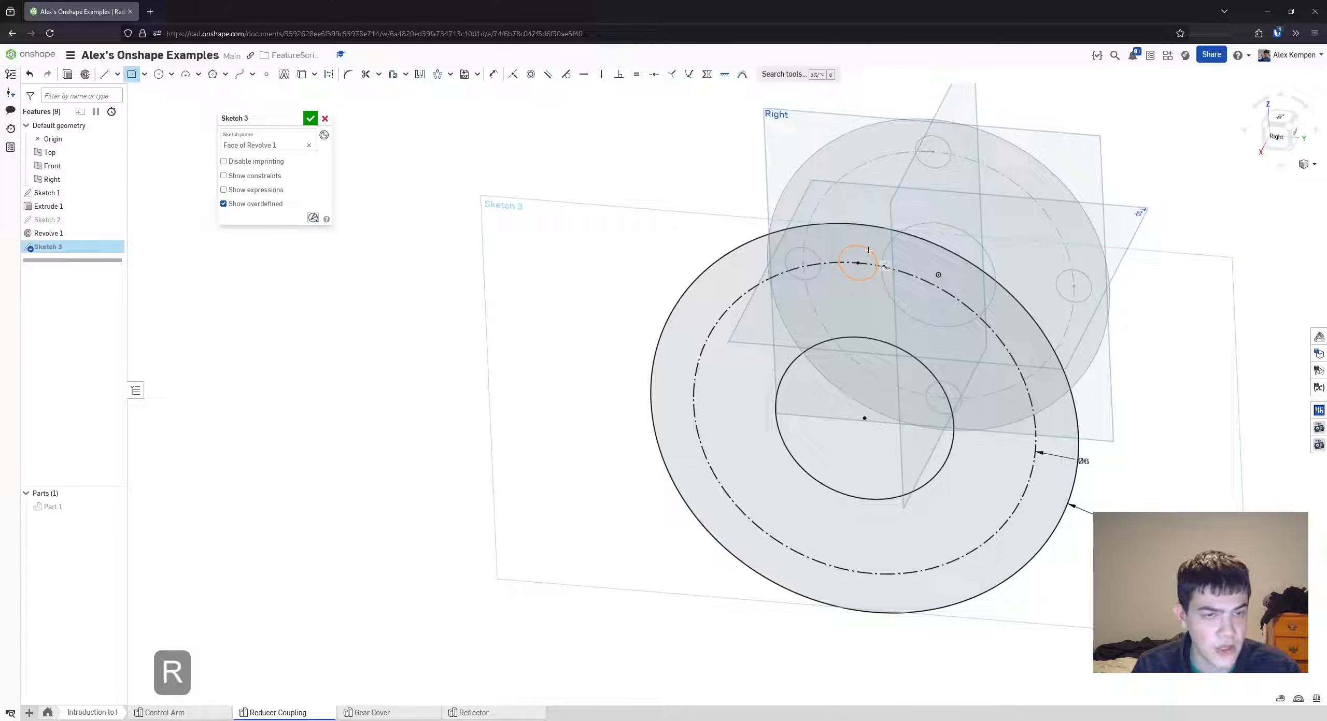
- Make the small hole circle equal to the uppermost hole circle in Sketch 1
key(e)
click(868, 250)
scroll(939, 150, up, 1)
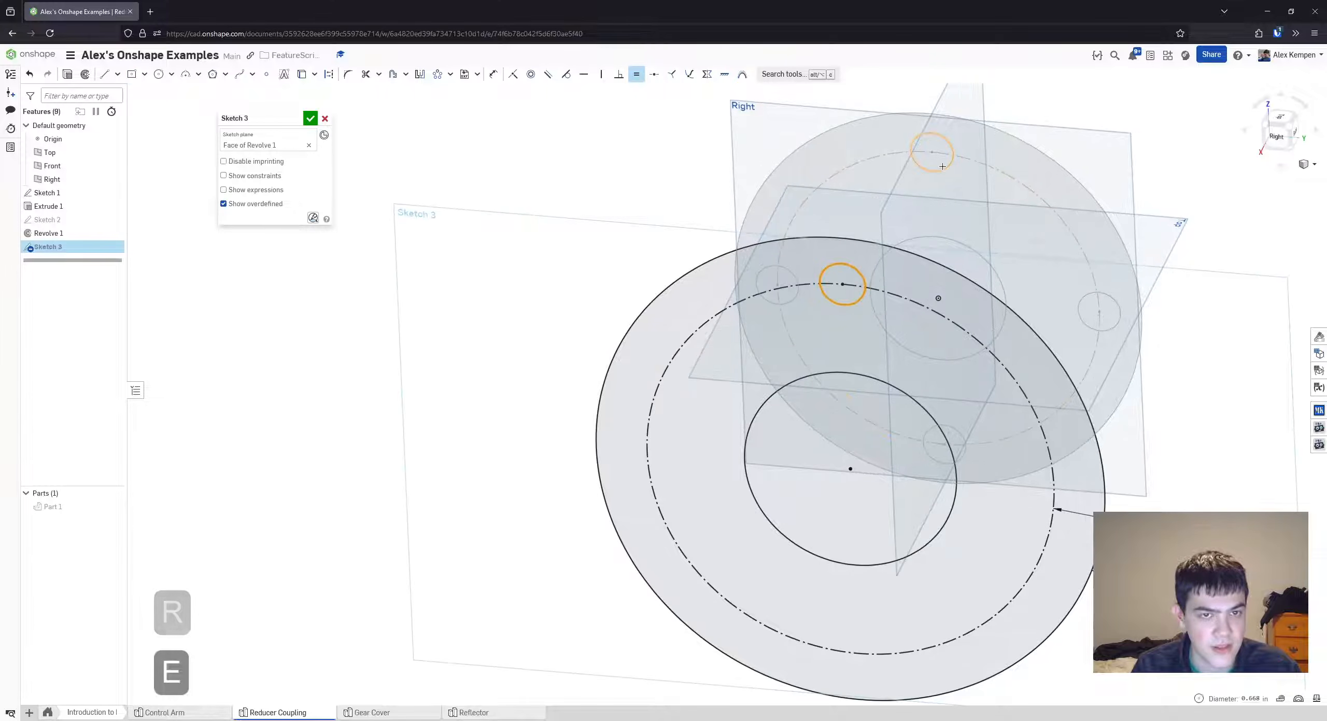
click(940, 171)
key(Escape)
- Add a diameter dimension to the small hole circle, and delete that dimension
scroll(900, 246, up, 1)
right_drag(841, 305, 857, 268)
key(d)
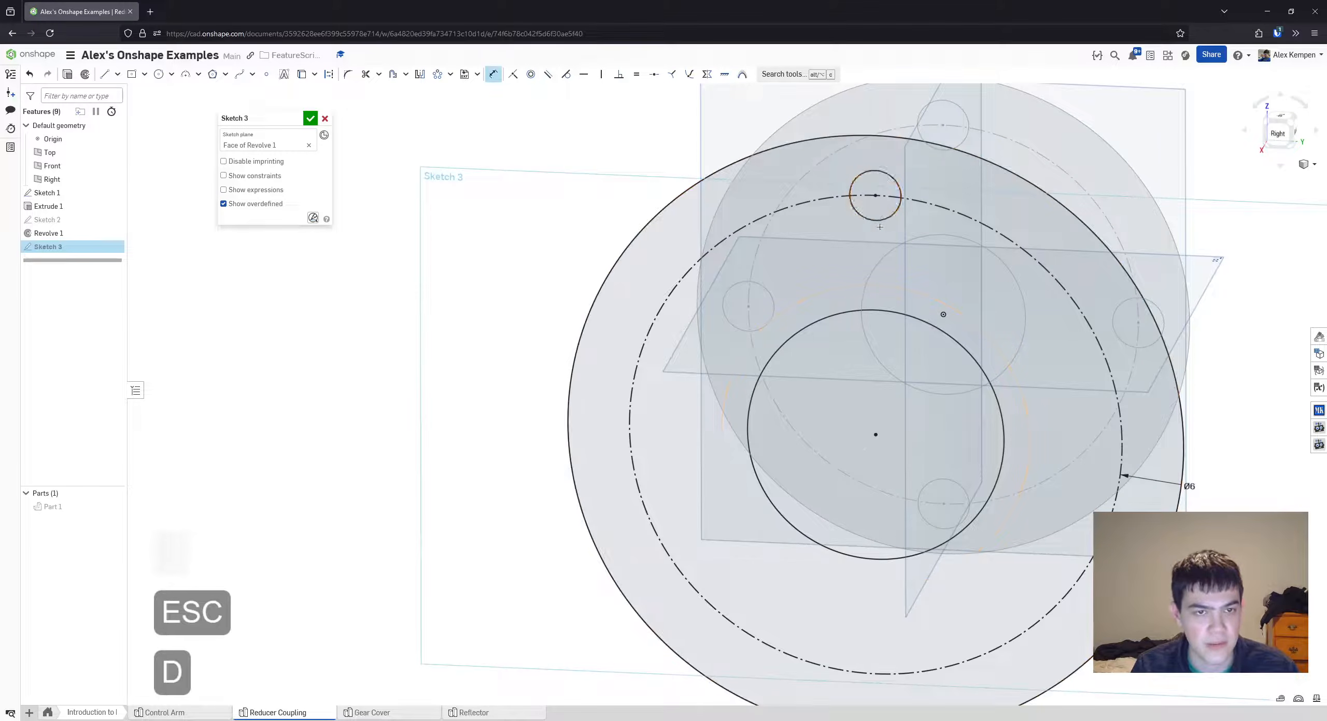
key(Escape)
key(Escape)
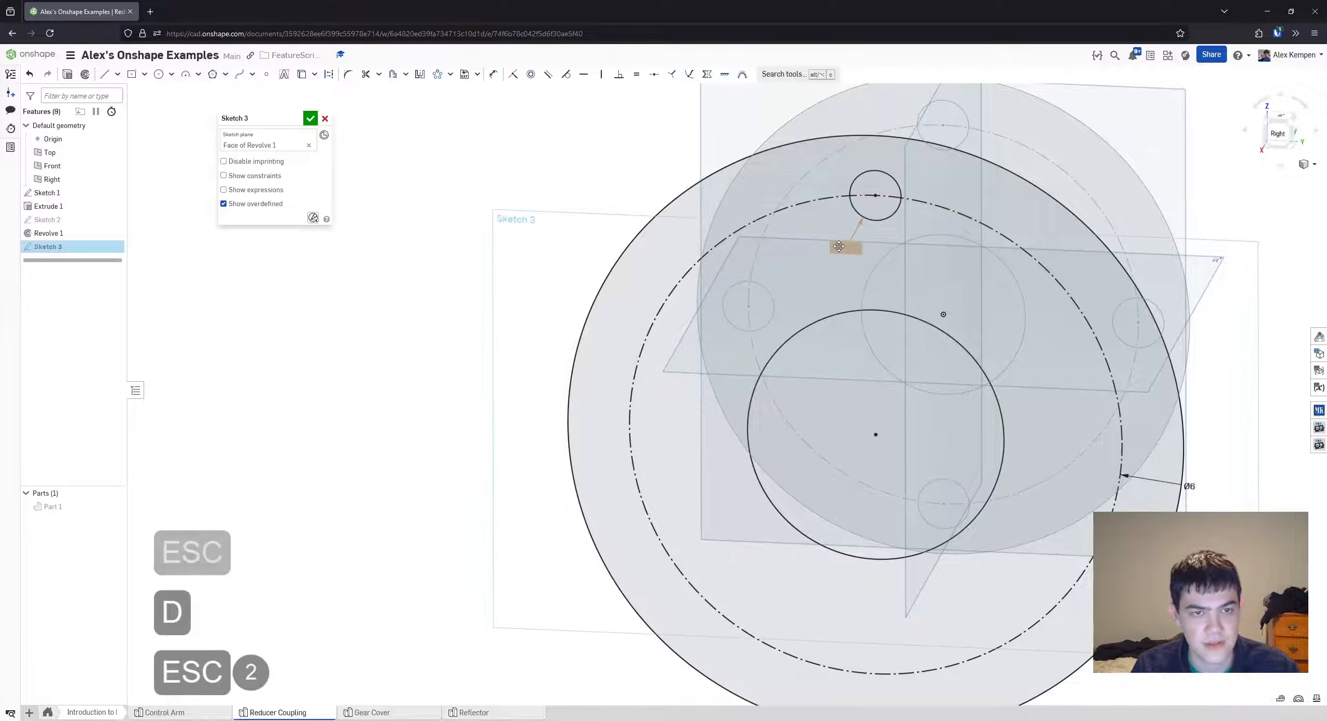
drag(845, 246, 821, 226)
key(Delete)
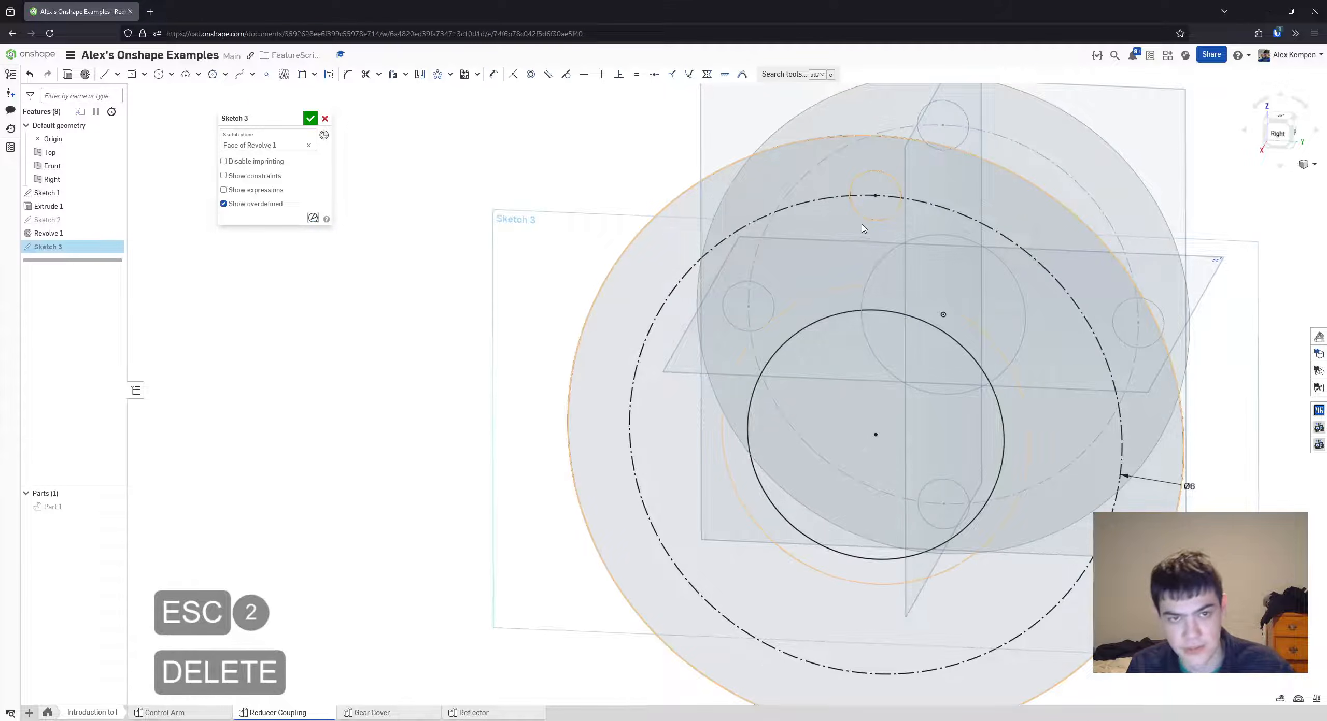
- Undo the last deletion and remove the equal constraint between the small bolt circle and the existing flange's hole circle
scroll(921, 223, down, 2)
key(ctrl+z)
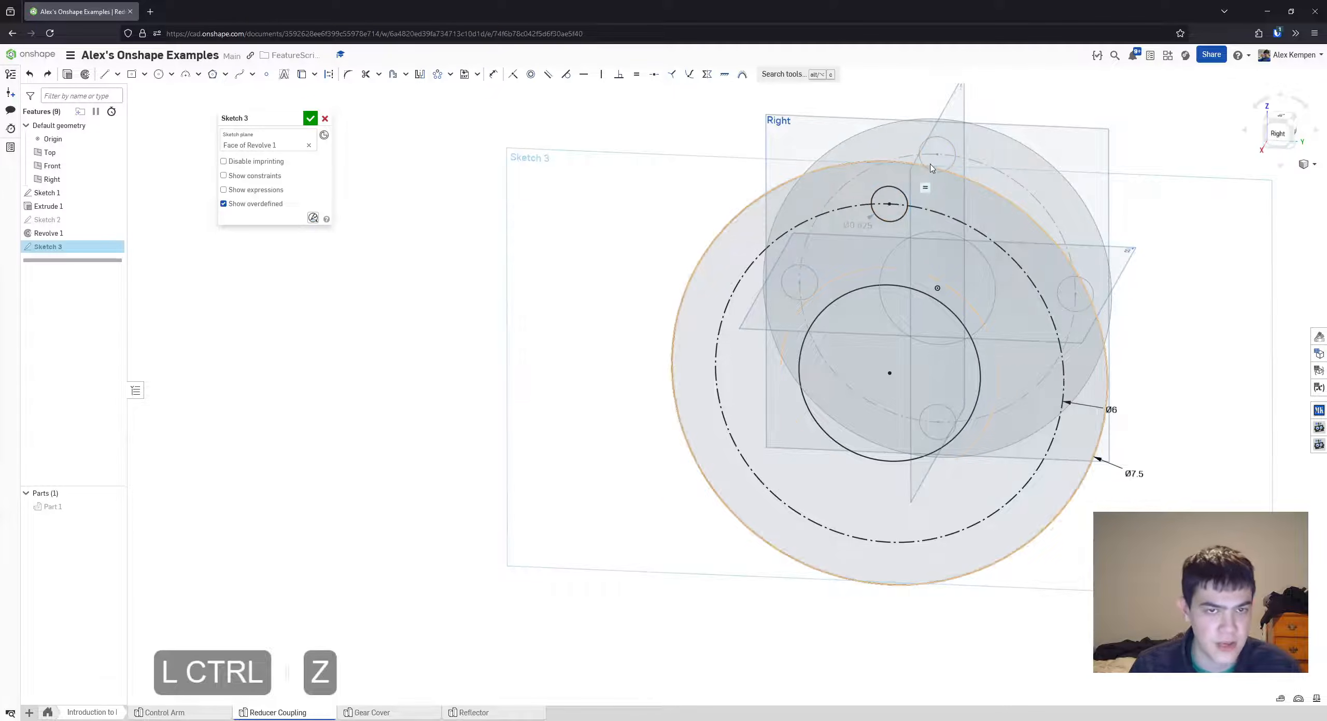
mouse_move(908, 196)
right_down()
mouse_move(920, 157)
mouse_move(815, 270)
mouse_move(766, 270)
right_up()
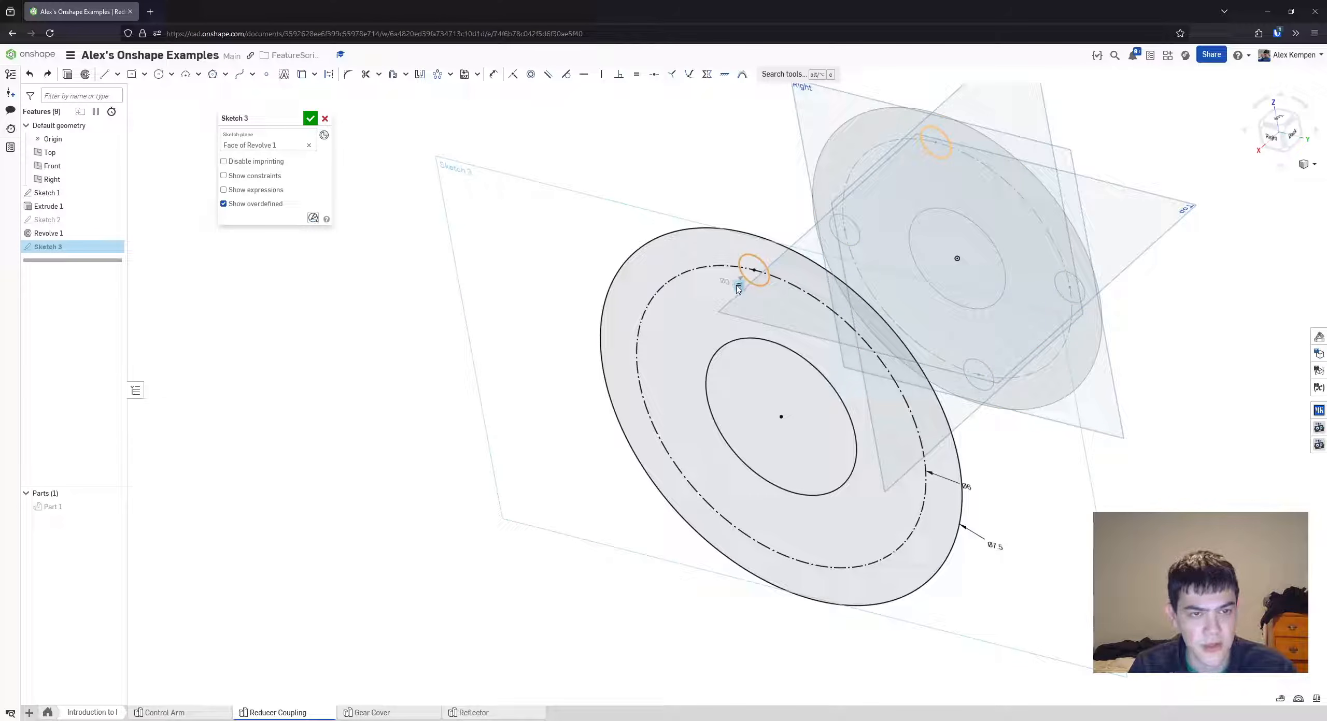
key(Delete)
key(Delete)
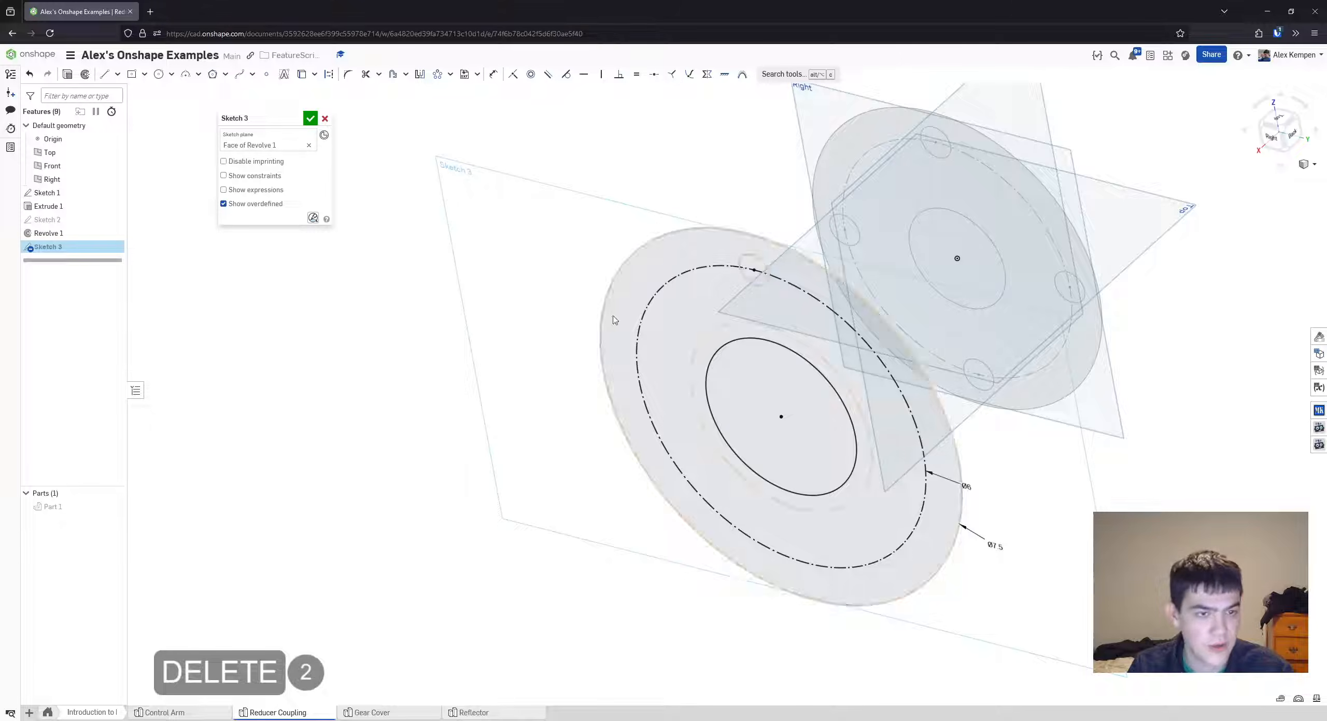
- Show Part 1 and try to make the small sketch circle equal to a bolt hole in the existing flange
click(116, 507)
key(e)
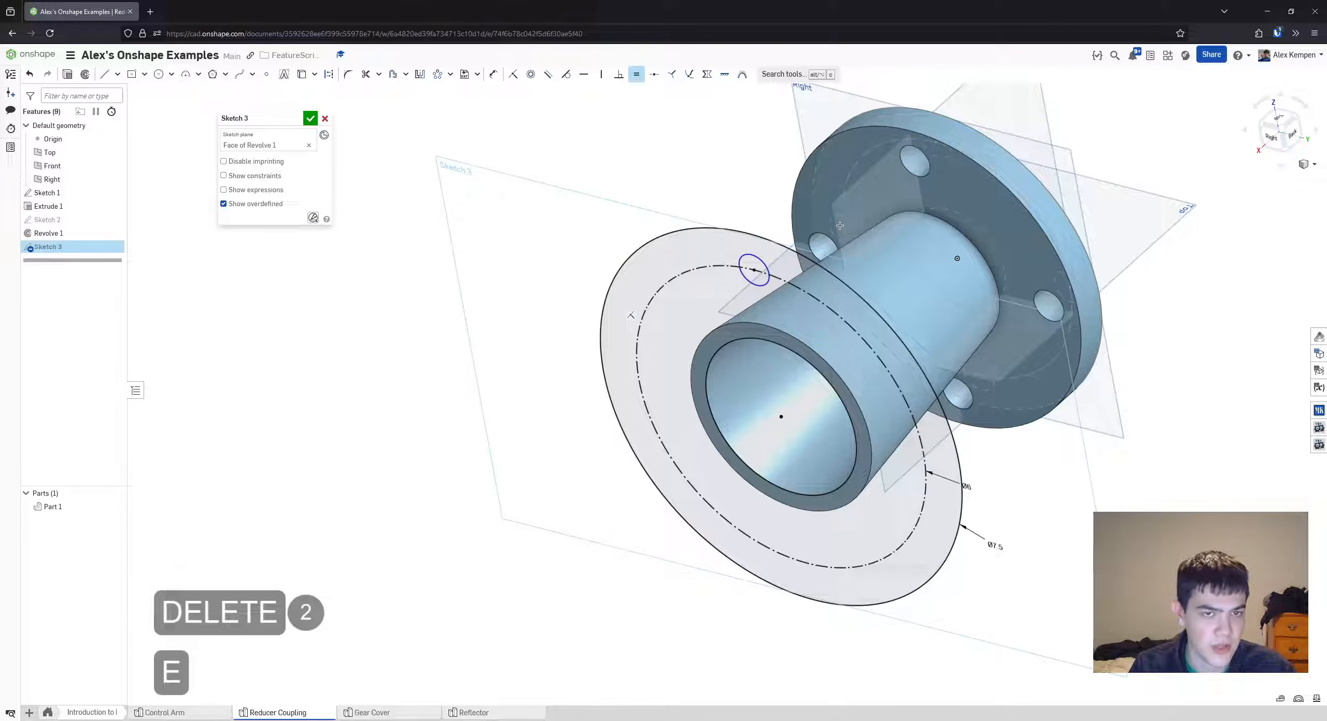
click(904, 167)
key(Escape)
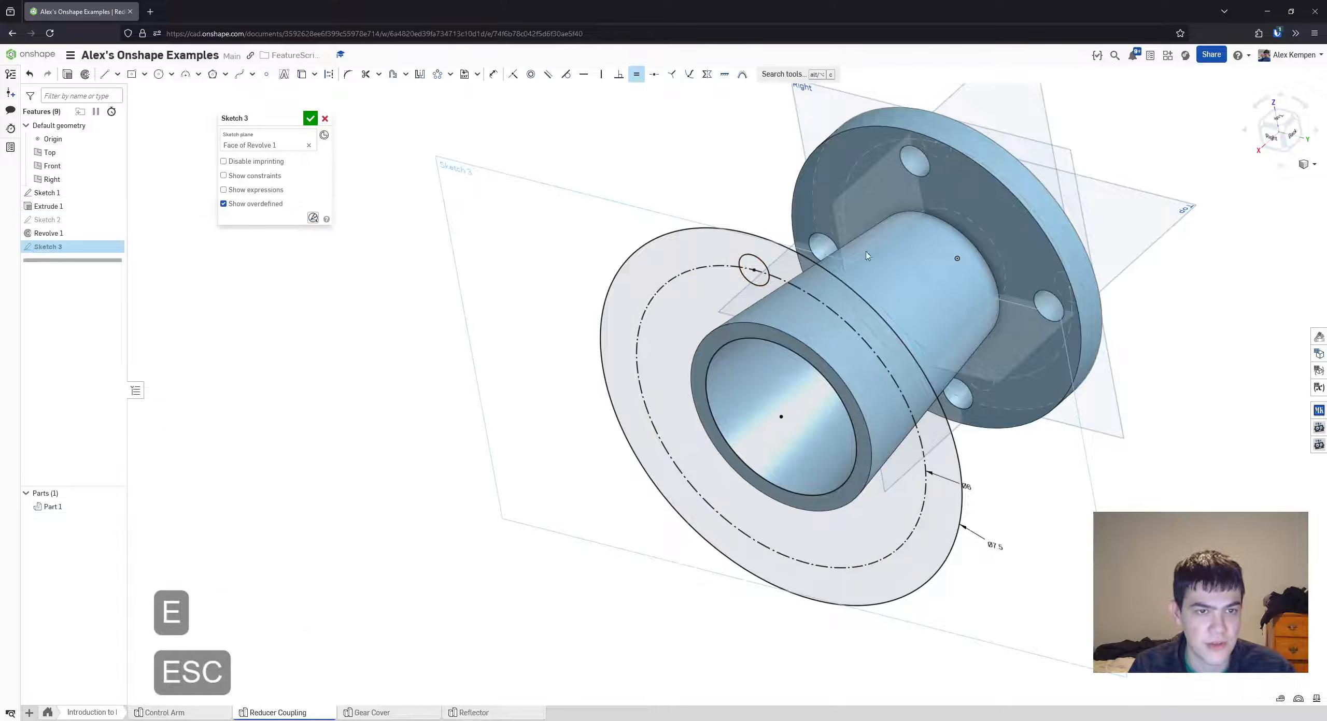
key(ctrl+z)
- Dimension the small bolt-hole circle on the construction circle with a diameter of 0.75 in
scroll(772, 301, up, 2)
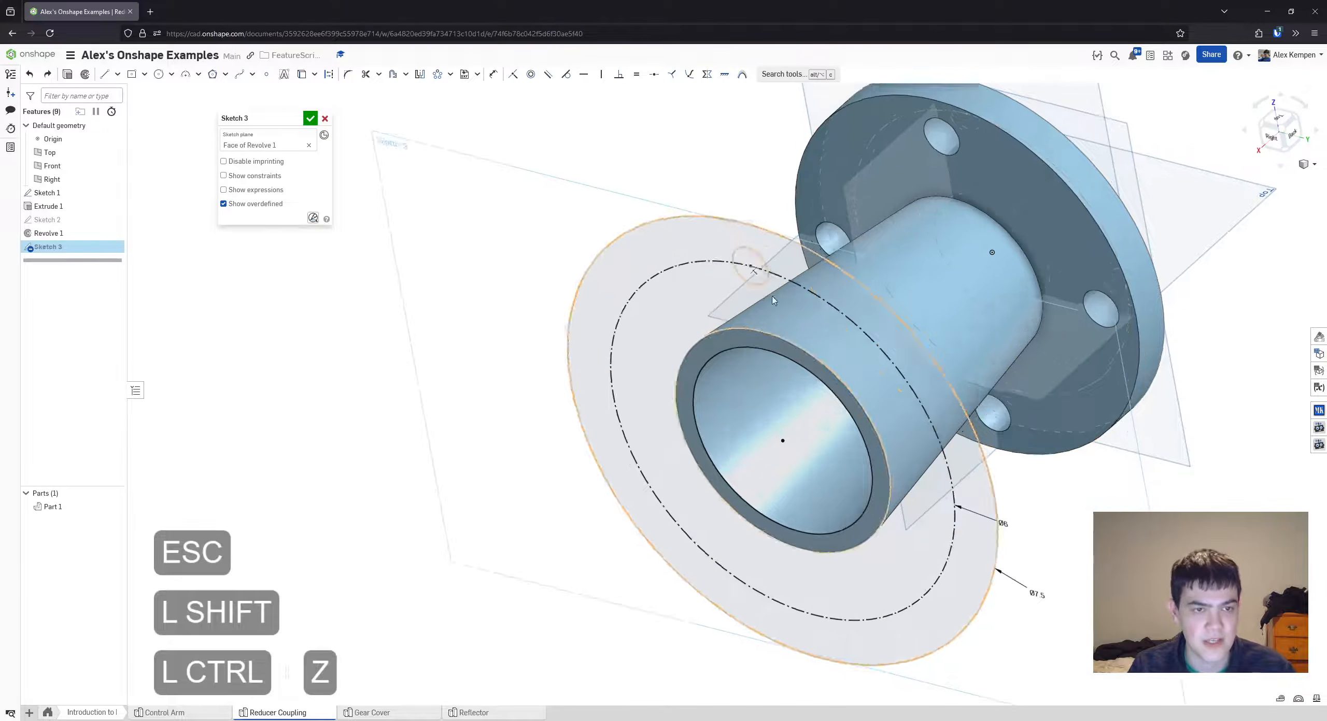
key(n)
key(d)
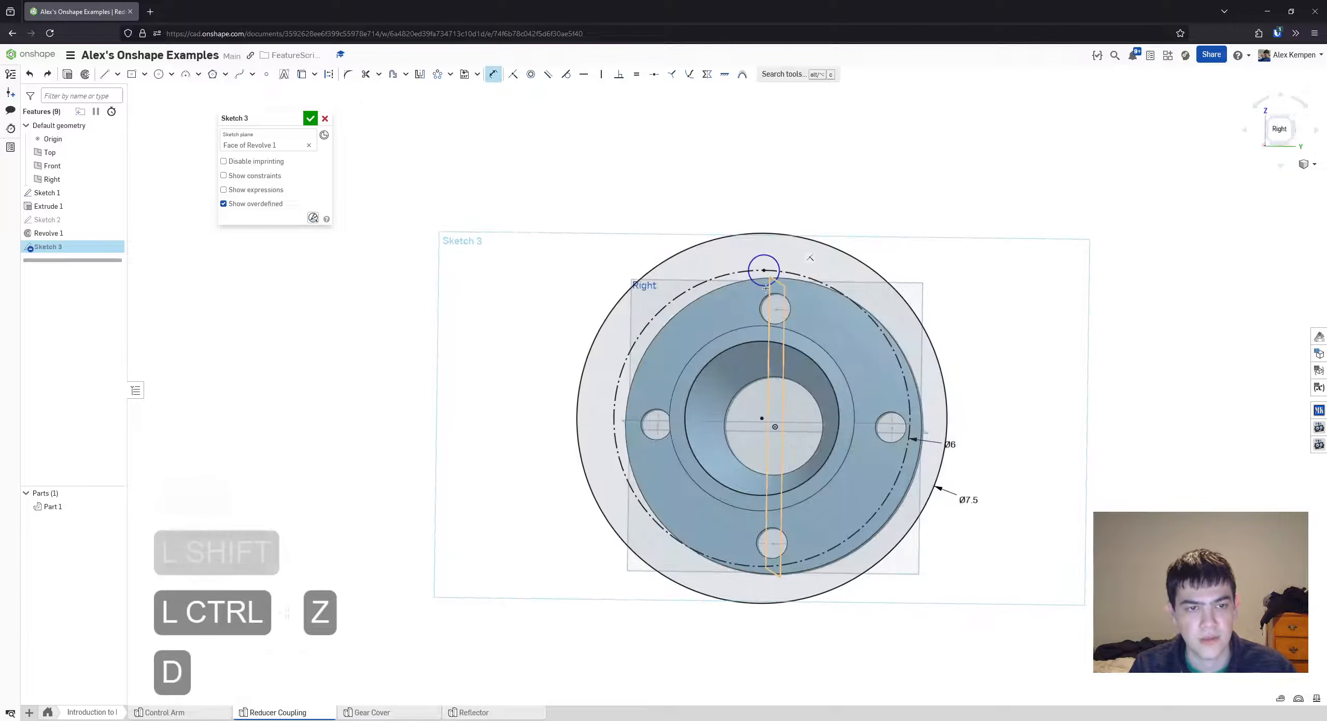
click(765, 286)
scroll(732, 301, up, 2)
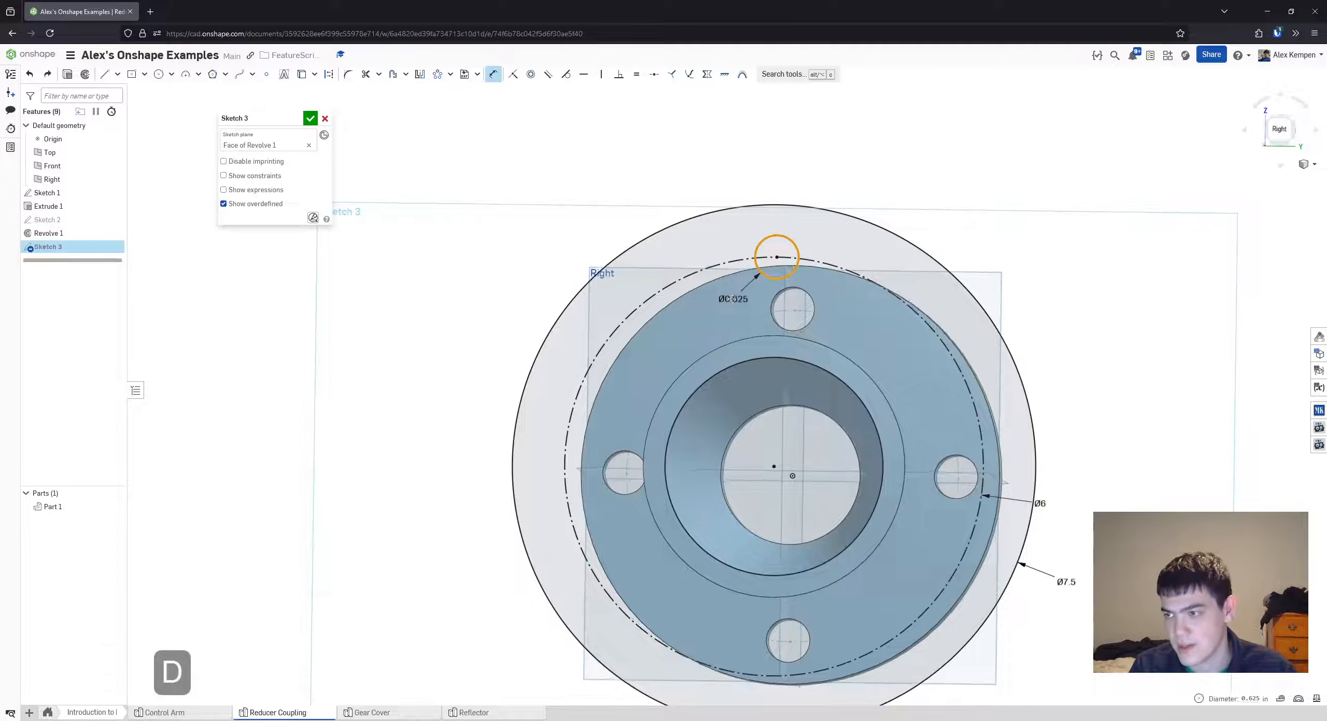
right_drag(732, 299, 720, 310)
click(720, 220)
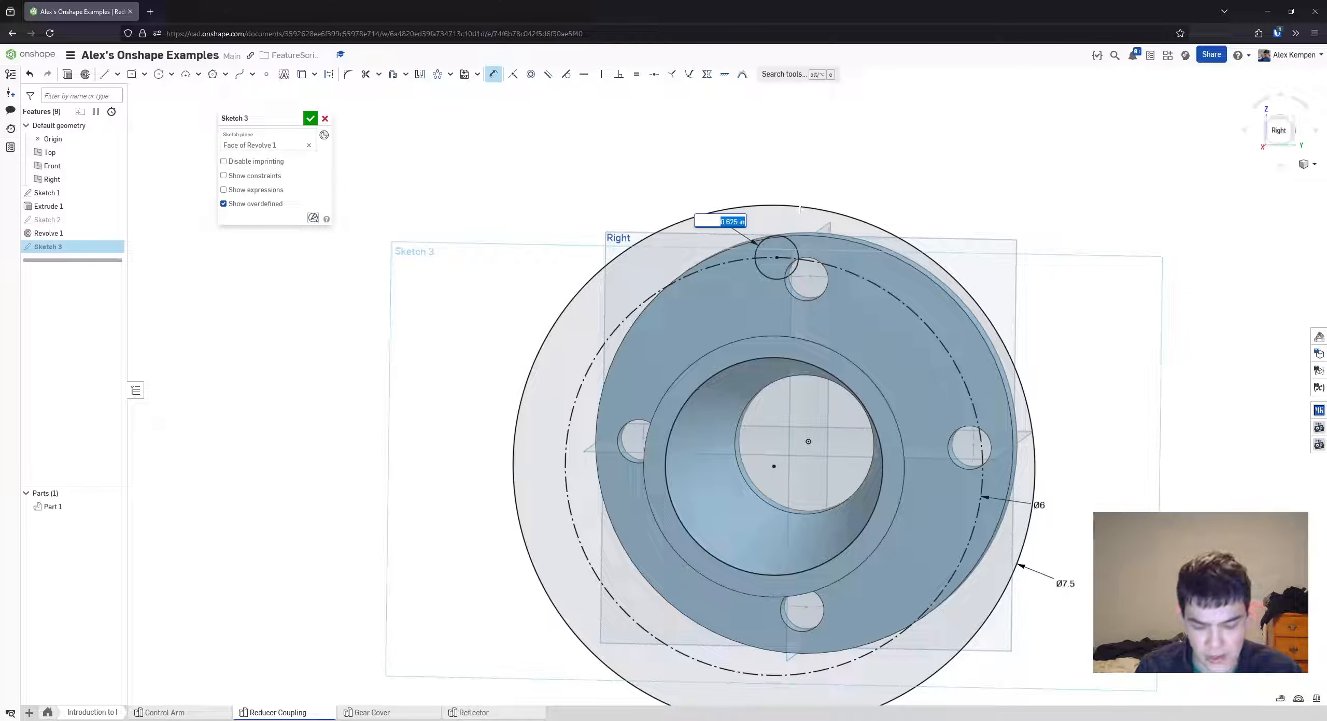
text(.745)
key(BackSpace)
key(BackSpace)
text(5)
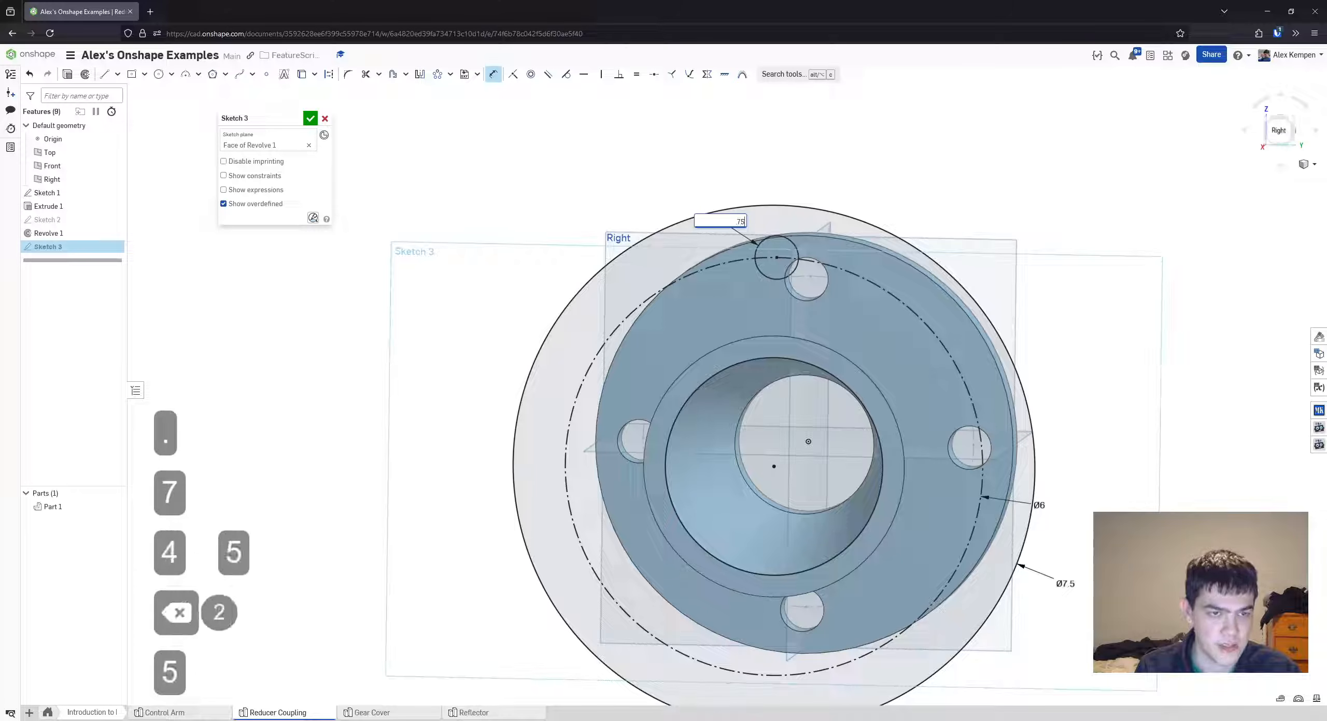
key(Return)
key(Escape)
scroll(968, 242, down, 2)
mouse_move(968, 243)
right_down()
mouse_move(849, 303)
mouse_move(861, 279)
mouse_move(949, 232)
right_up()
key(Escape)
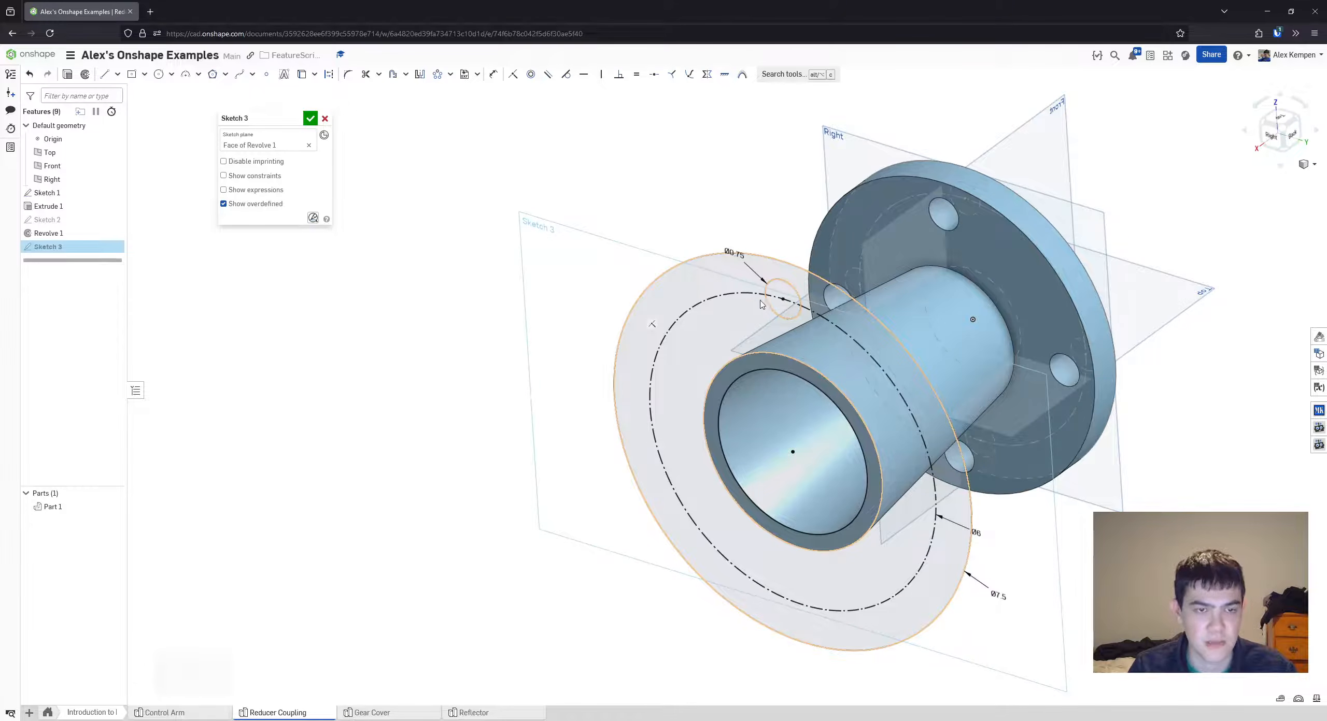
- Create a circular sketch pattern of the 0.75 in circle with 4 instances around the flange
scroll(735, 326, down, 1)
right_drag(669, 345, 884, 279)
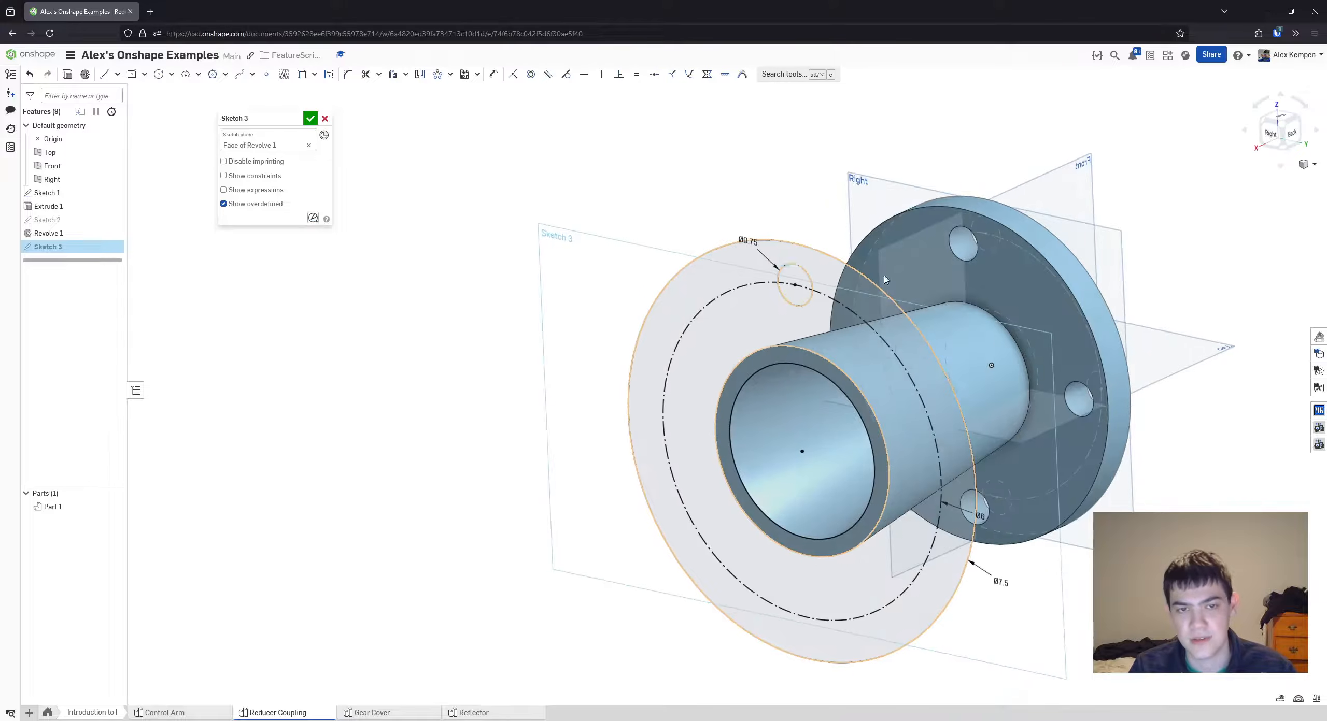
scroll(801, 357, down, 2)
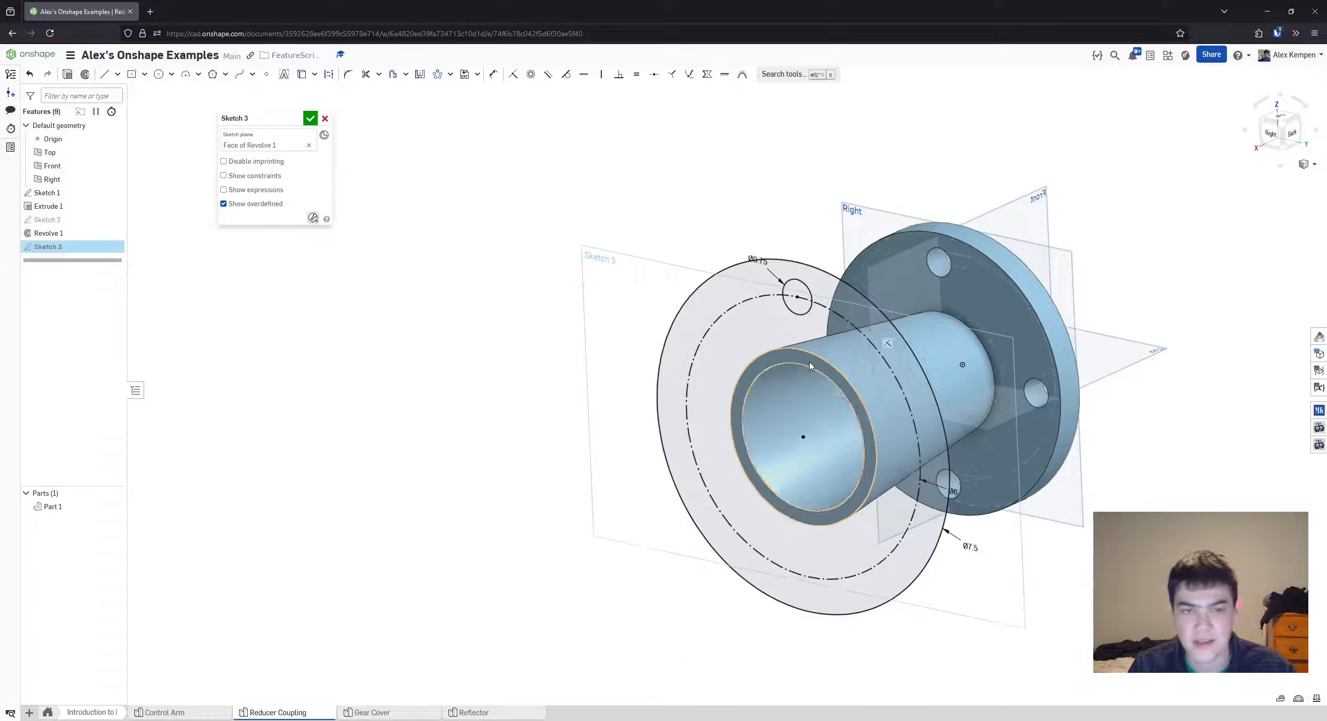
scroll(513, 228, up, 2)
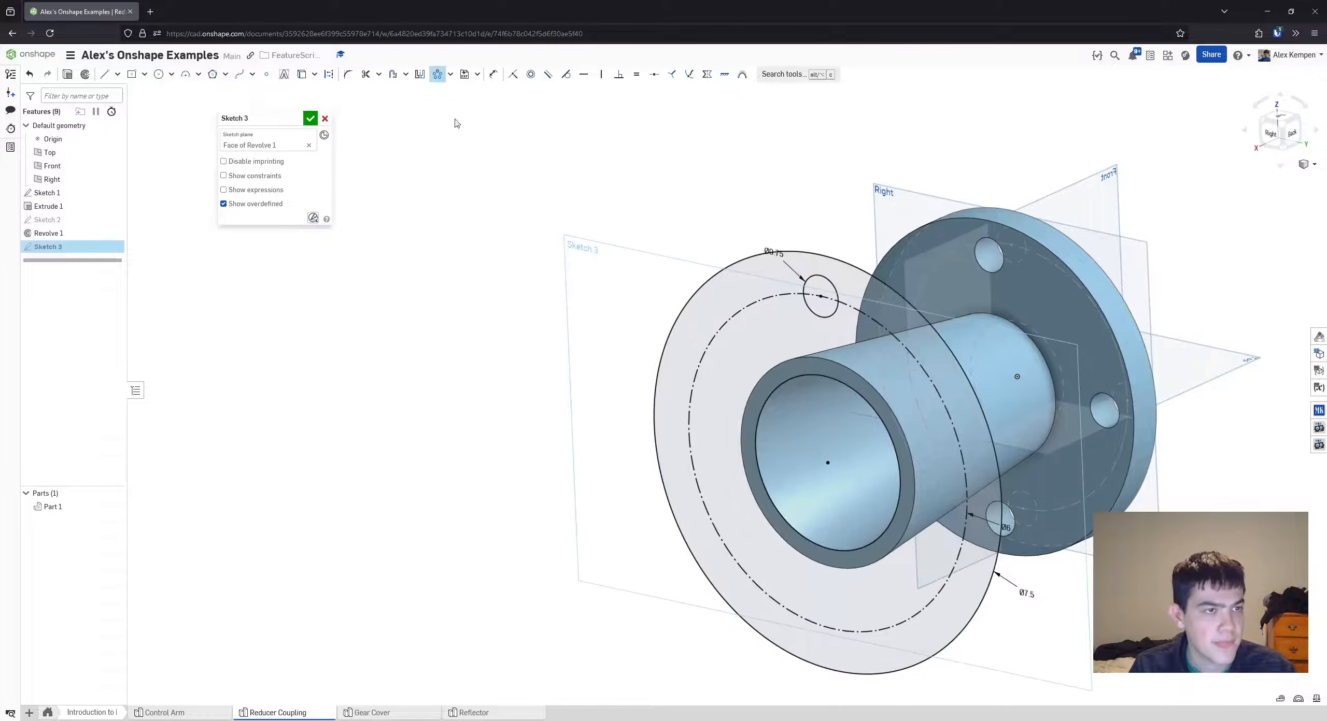
scroll(881, 329, up, 2)
scroll(783, 270, down, 2)
mouse_move(780, 290)
right_down()
mouse_move(821, 301)
mouse_move(798, 290)
right_up()
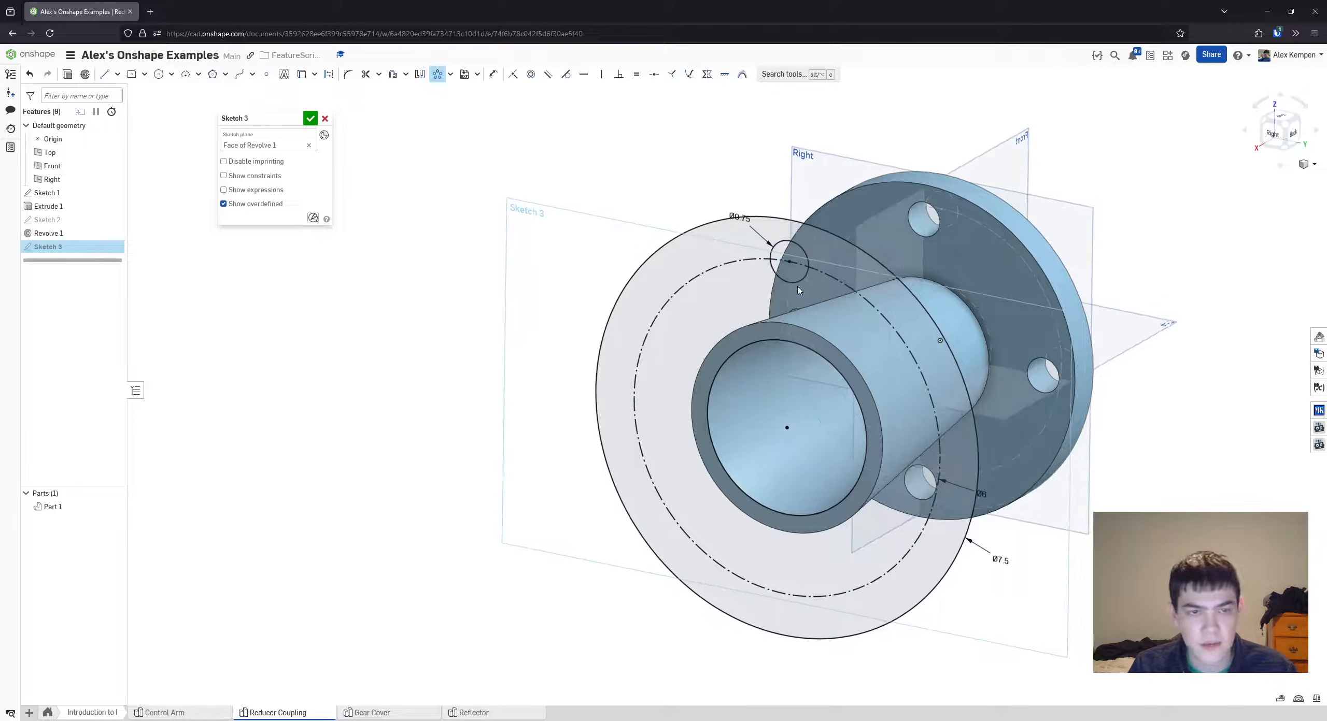
click(785, 283)
scroll(806, 324, down, 3)
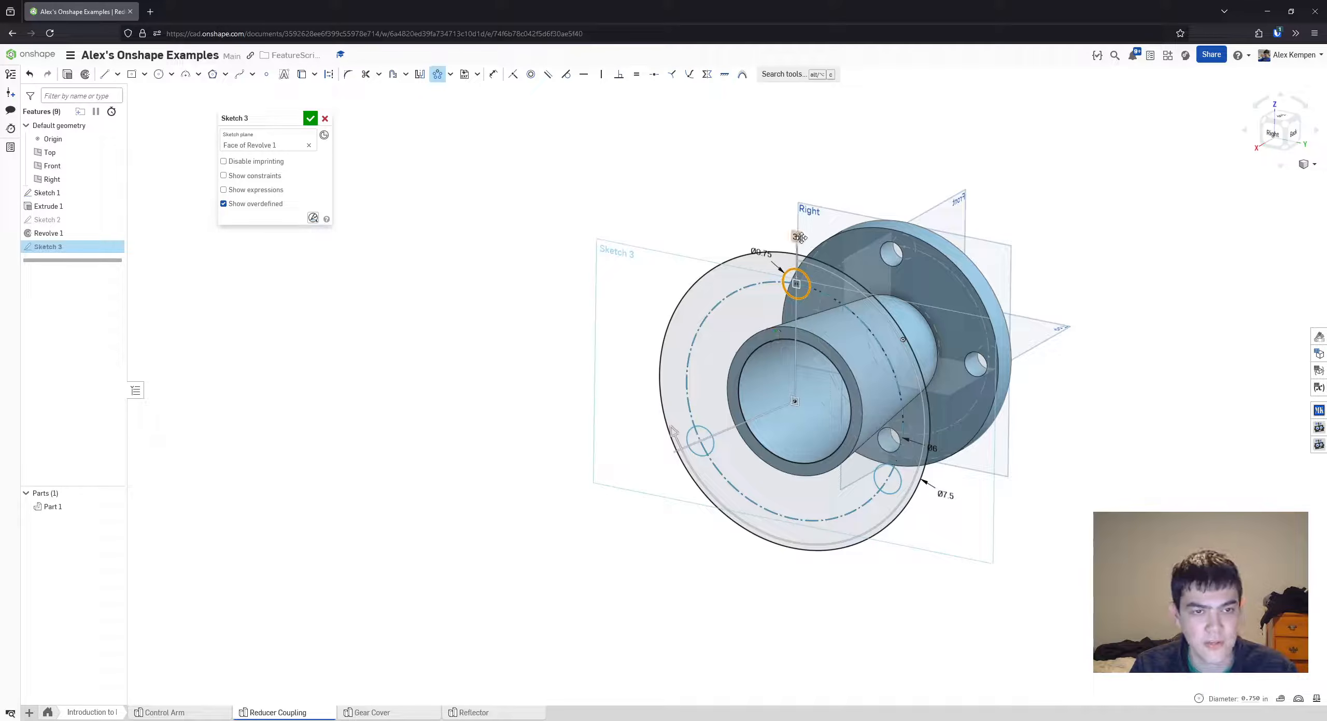
text(4)
key(Return)
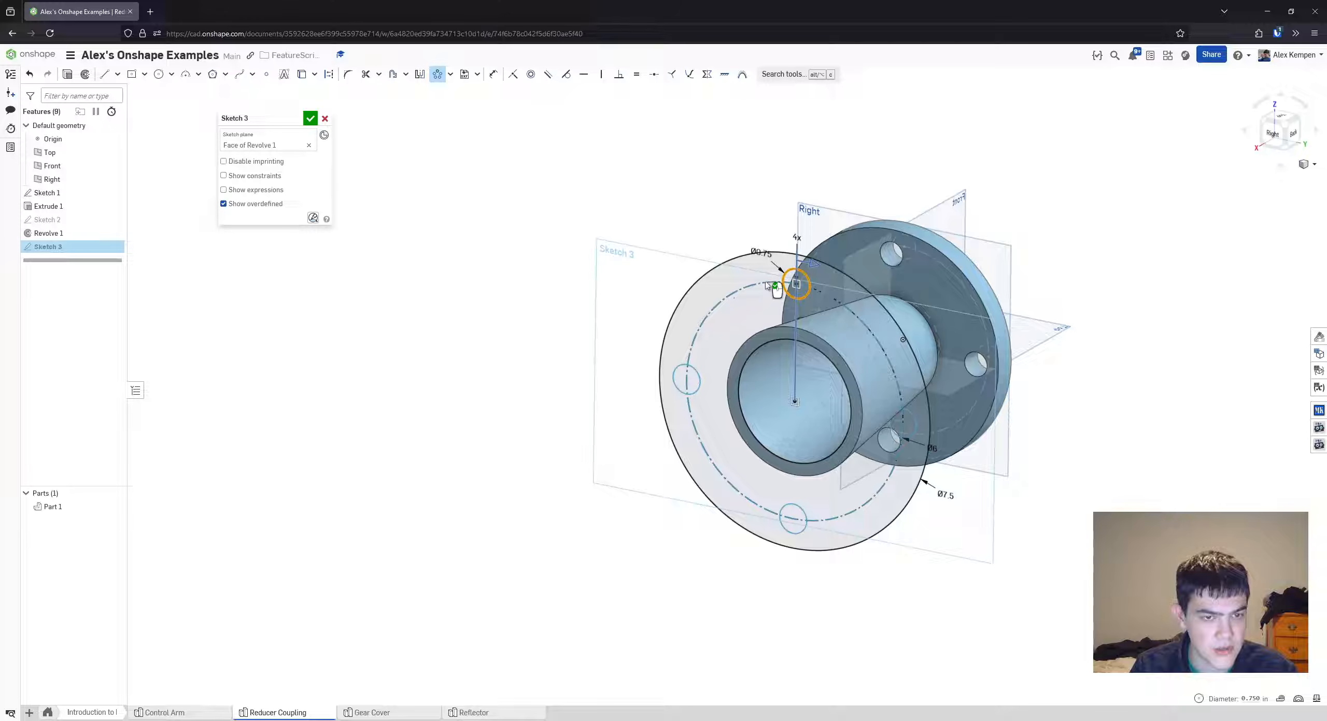
click(802, 282)
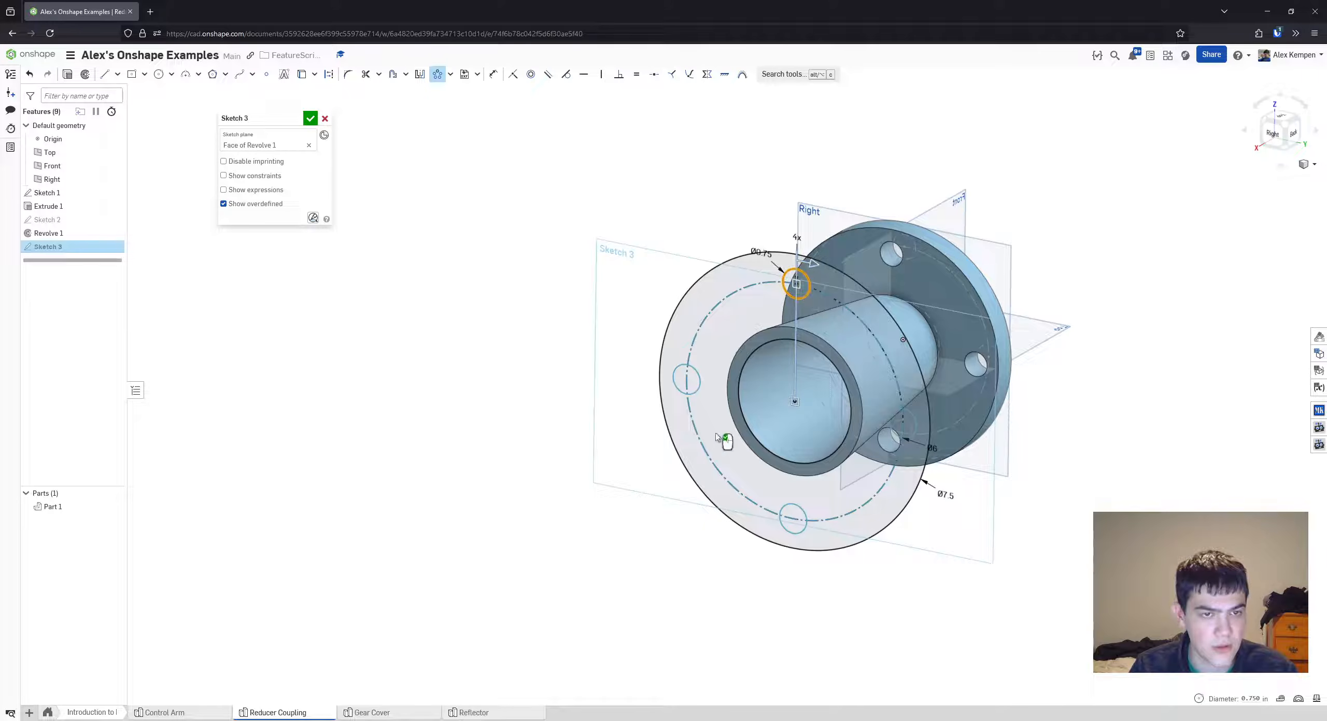
click(1036, 390)
- Test the patterned circles' freedom of movement and constrain the pattern centre coincident with the centre of the flange circles
scroll(903, 434, up, 3)
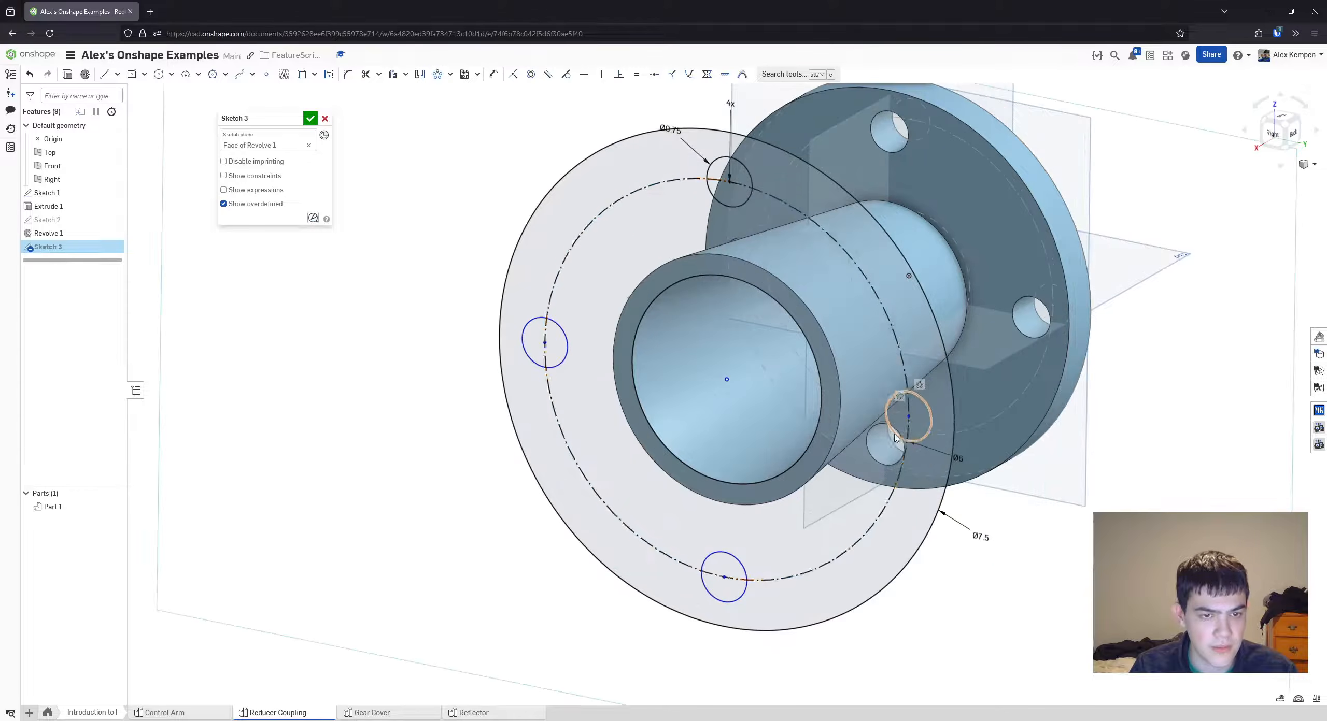
drag(840, 433, 927, 415)
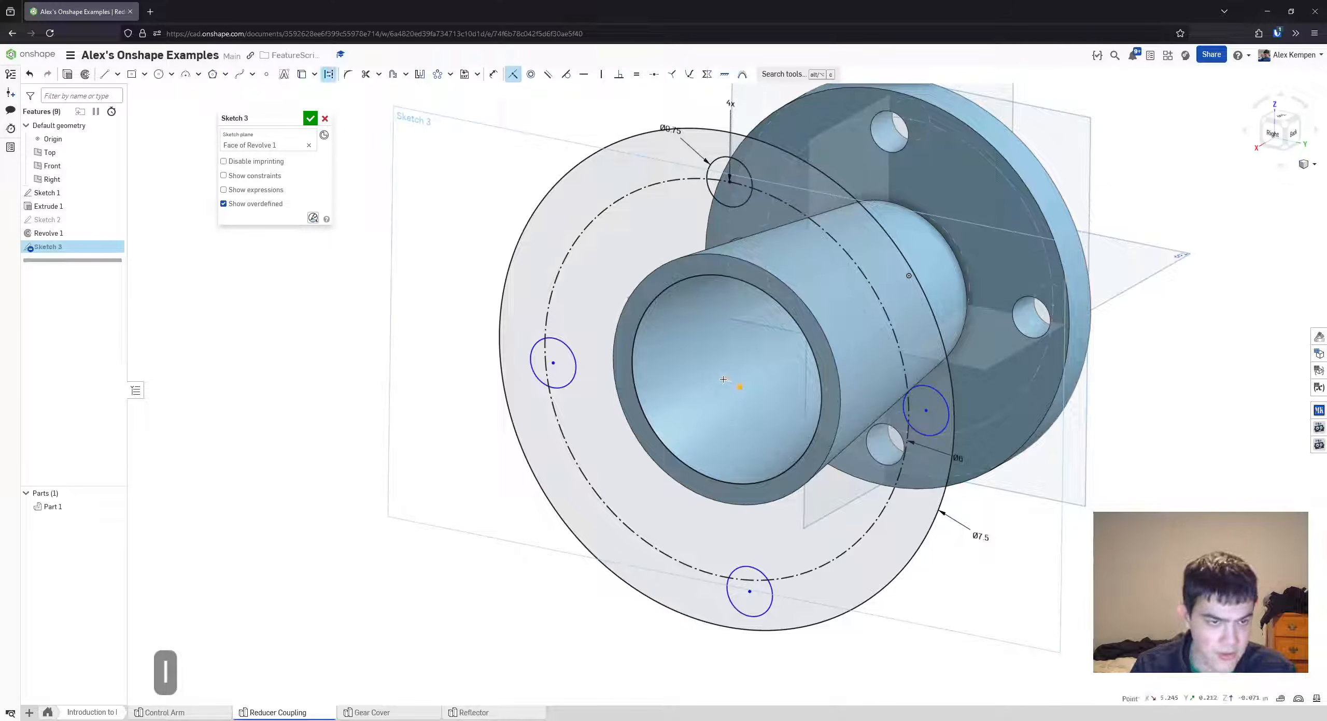
key(Escape)
scroll(776, 408, down, 5)
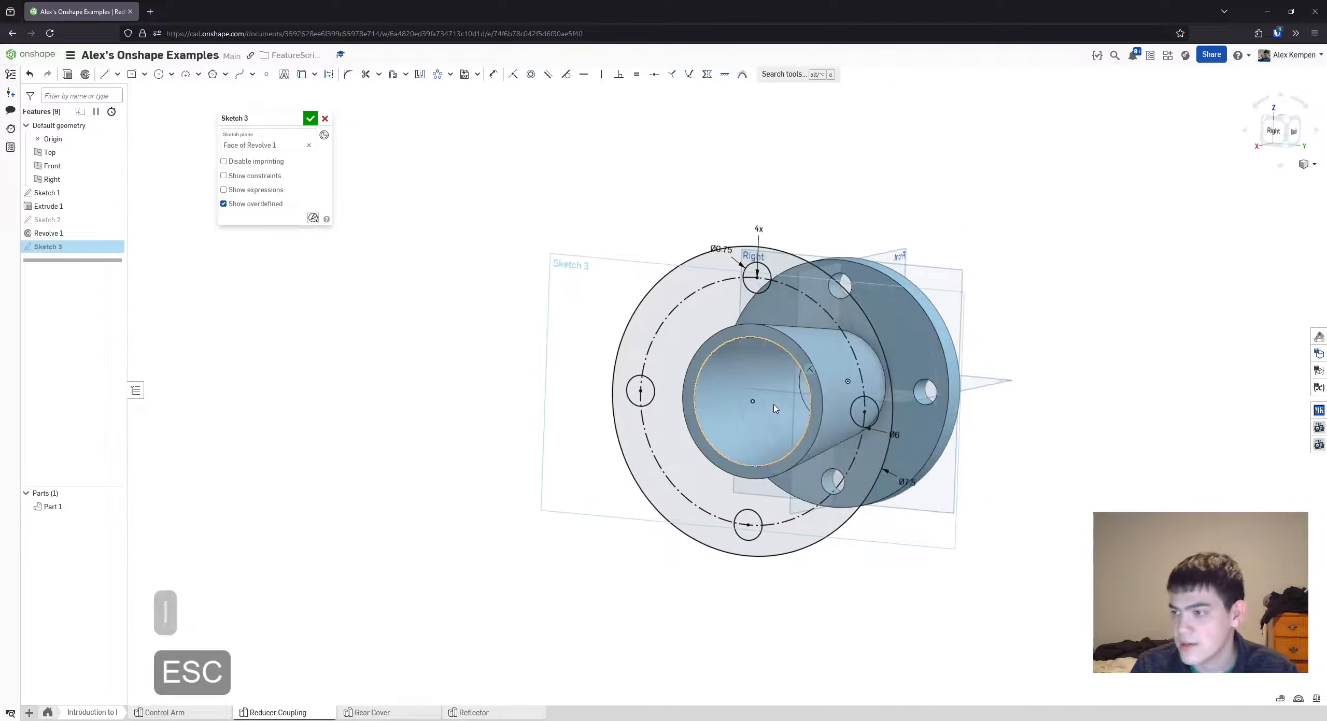
- Finish Sketch 3 and make it visible in the model
right_drag(774, 405, 796, 403)
middle_drag(777, 411, 798, 396)
scroll(788, 398, up, 2)
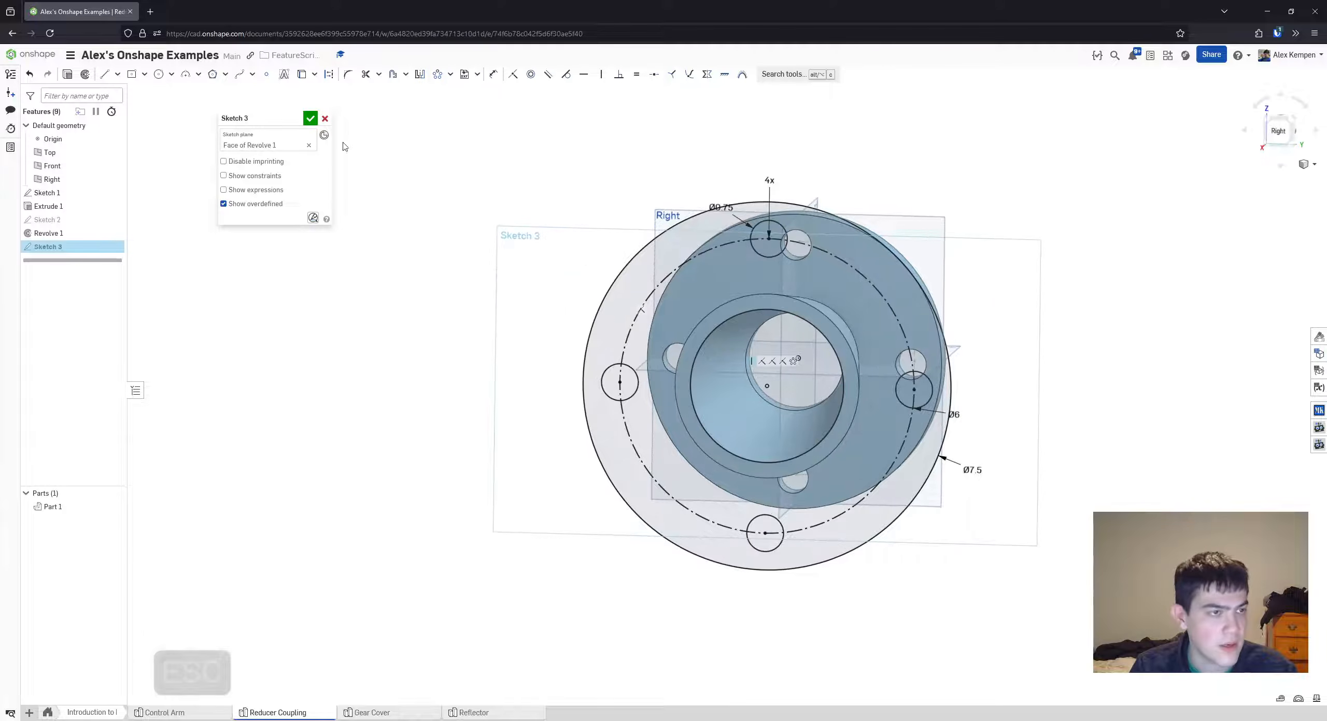
click(310, 119)
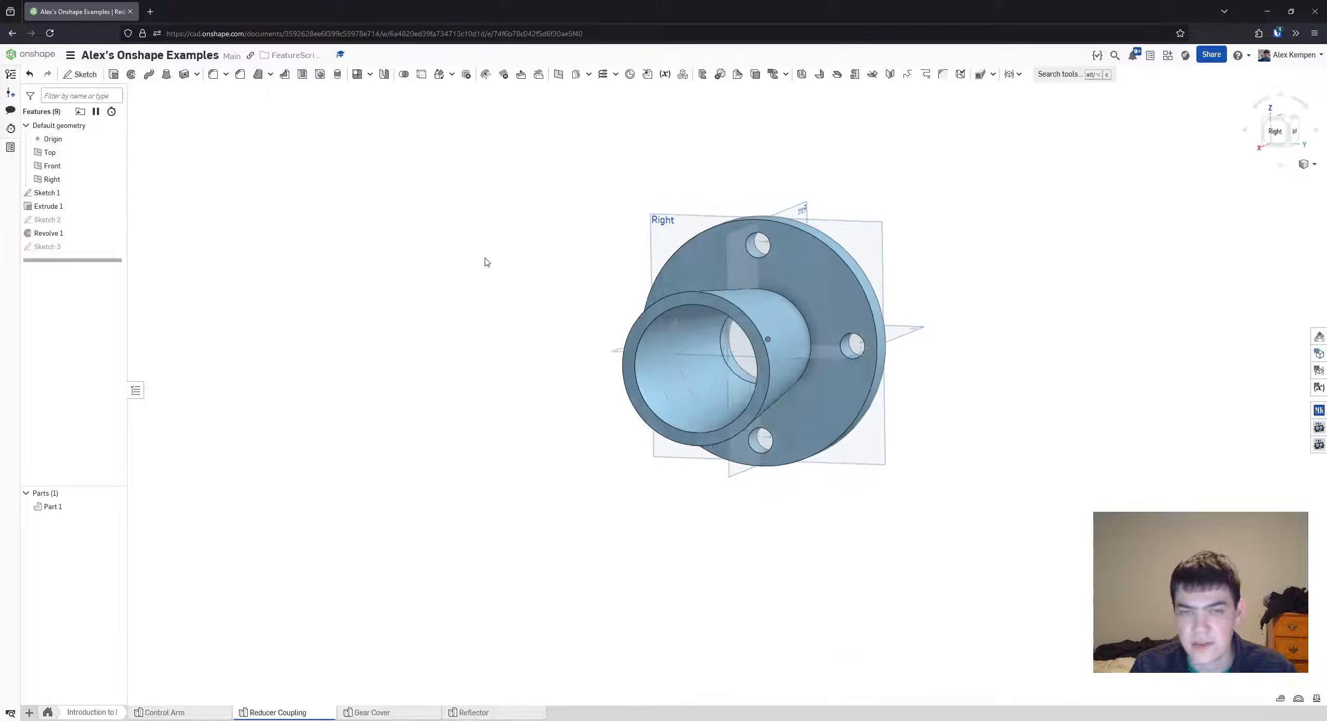
click(112, 246)
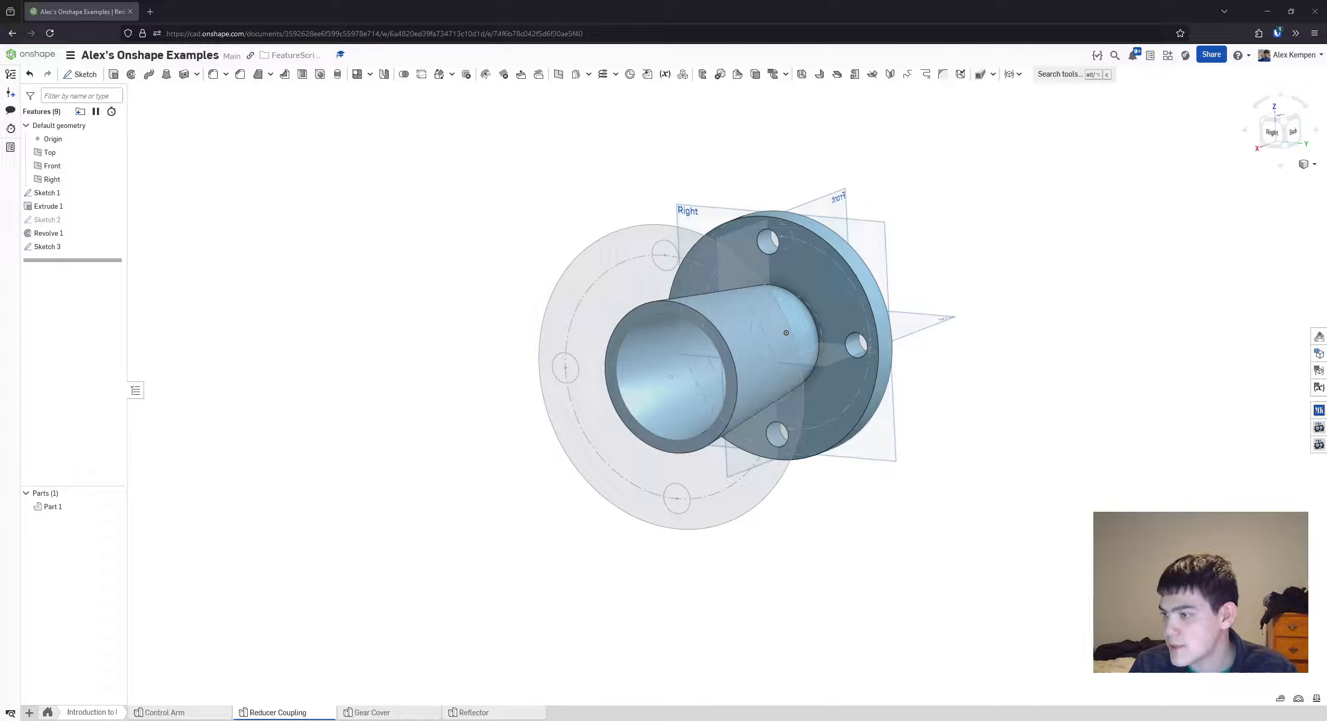
click(114, 80)
right_drag(518, 243, 510, 251)
scroll(606, 337, up, 3)
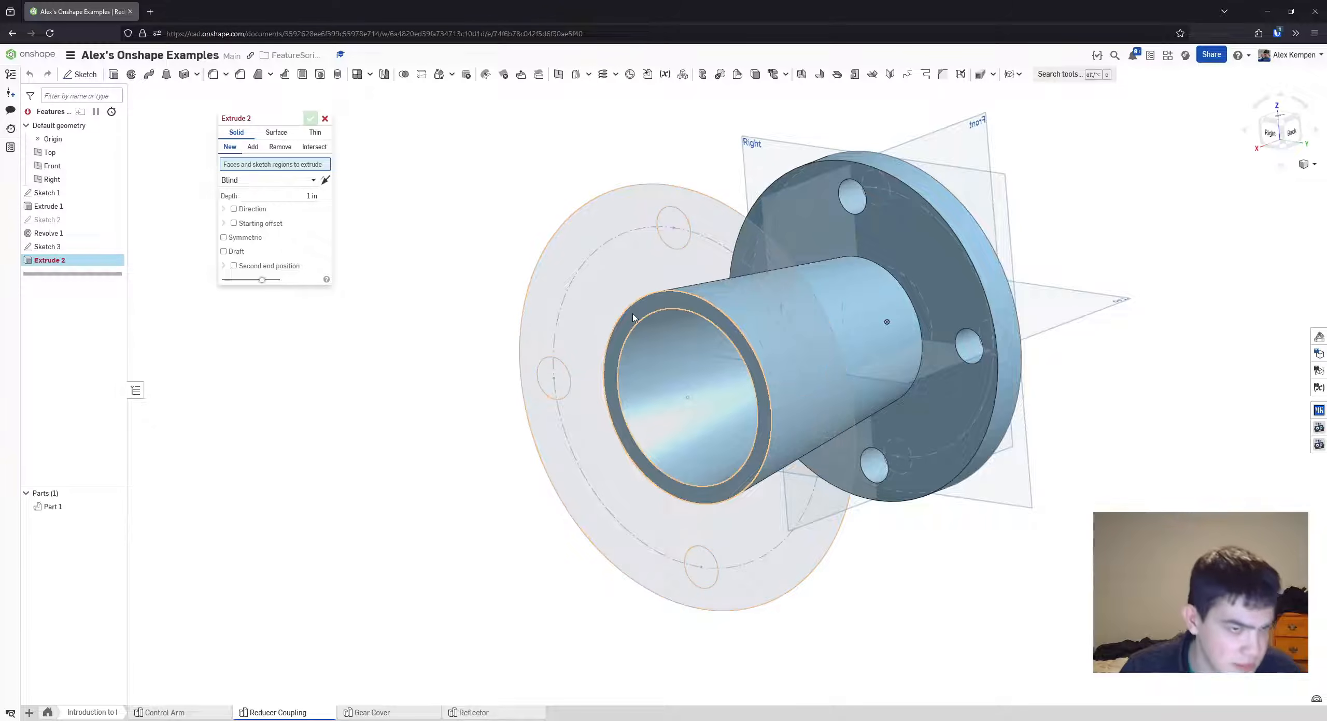
scroll(622, 311, up, 4)
right_drag(623, 253, 631, 254)
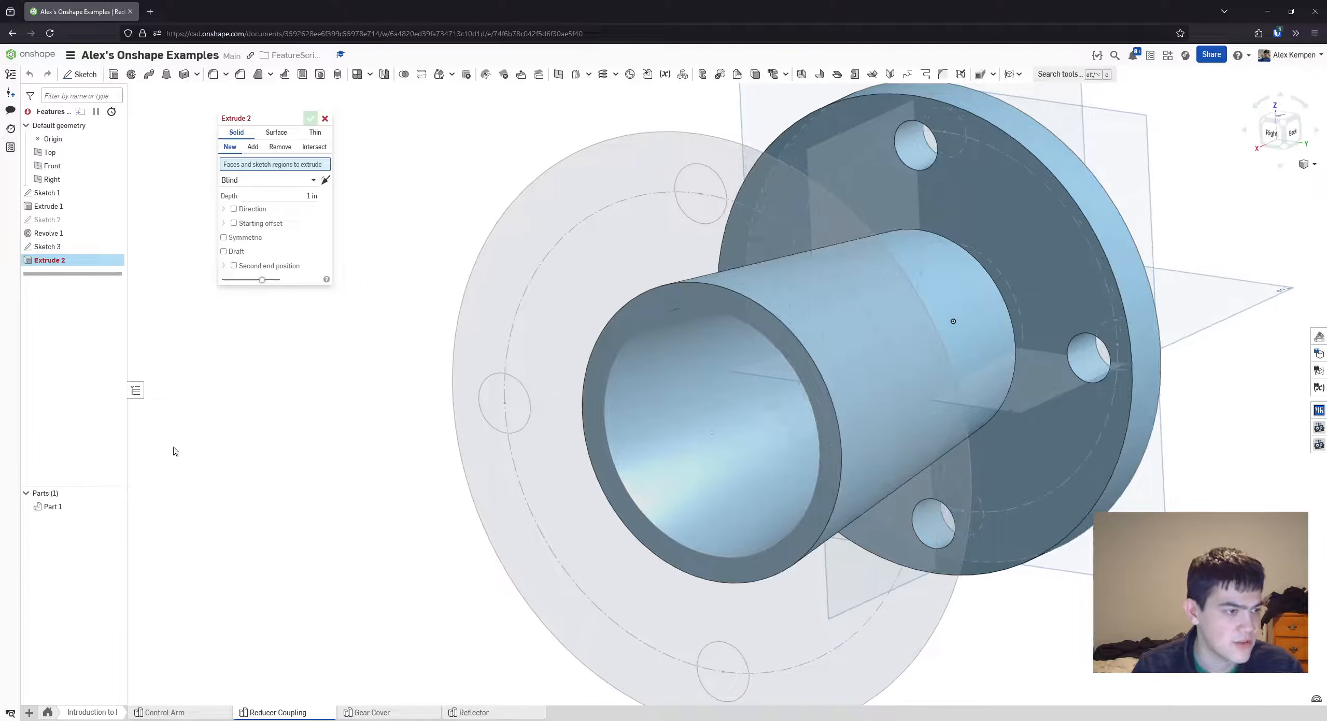
click(114, 507)
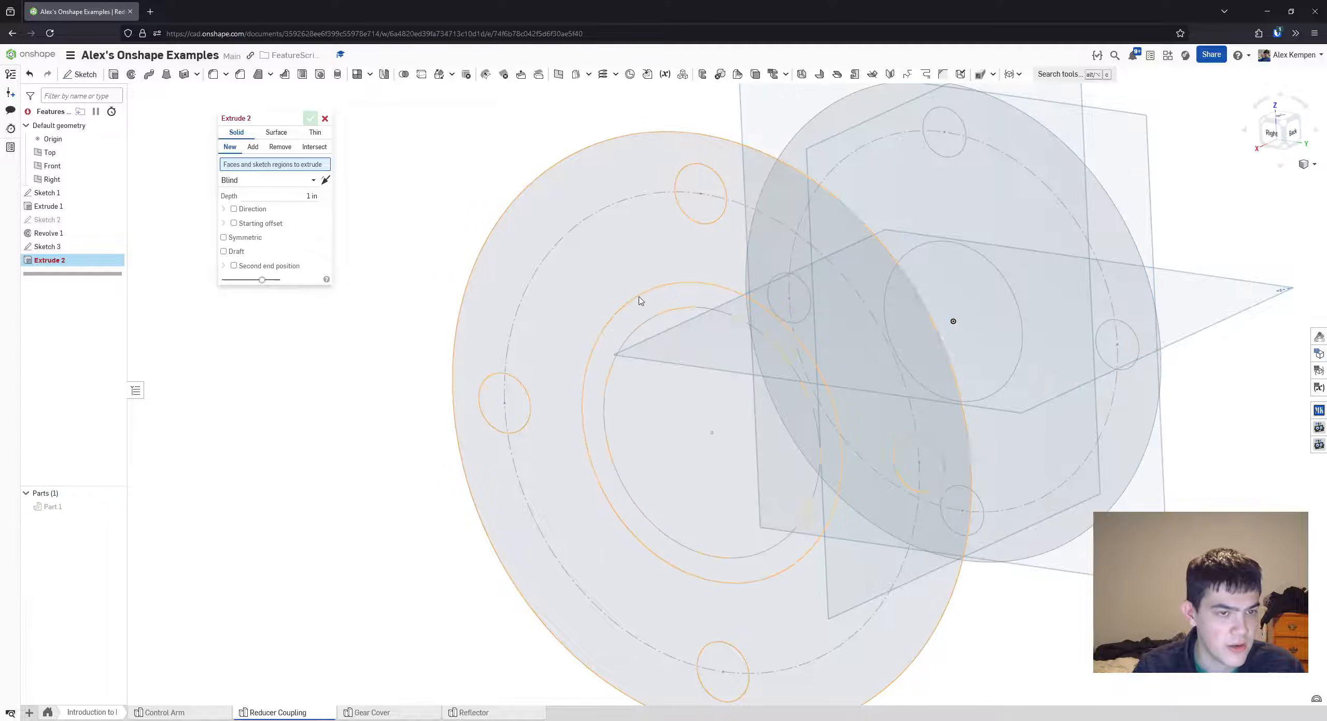
scroll(569, 321, down, 1)
right_drag(346, 390, 361, 388)
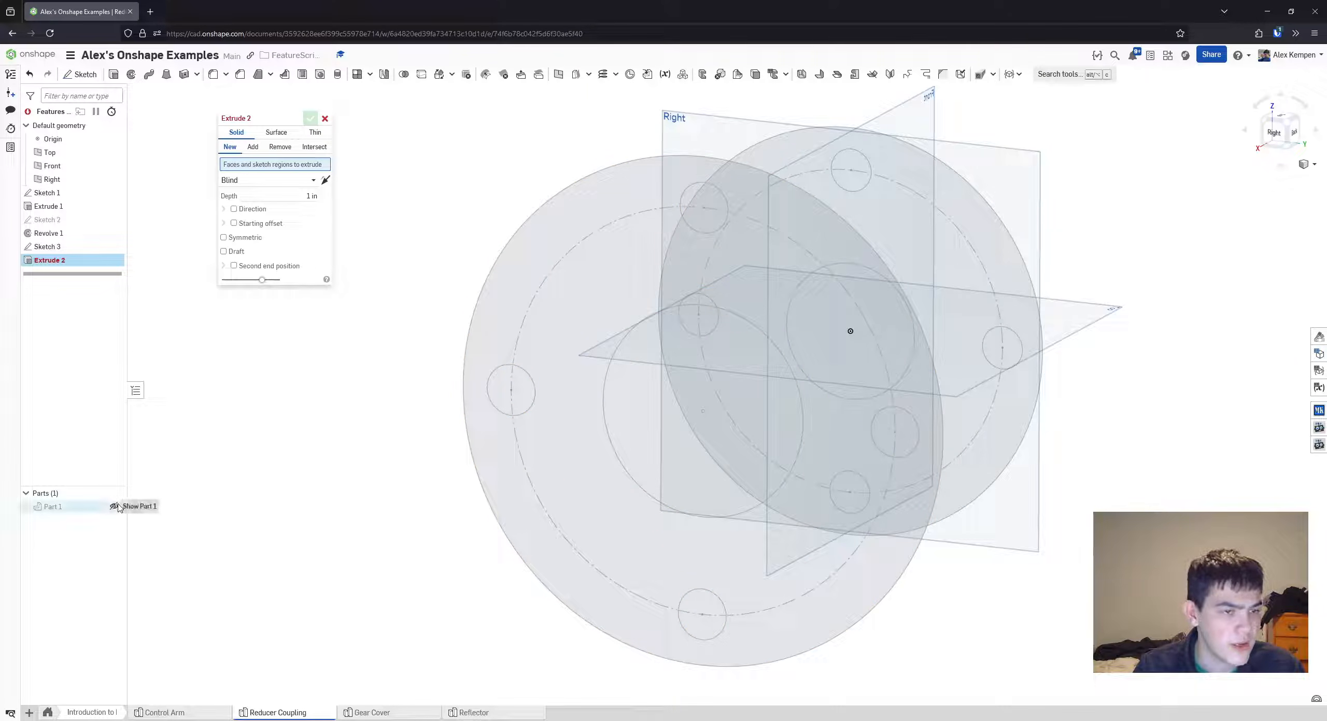
click(114, 507)
right_drag(560, 447, 595, 426)
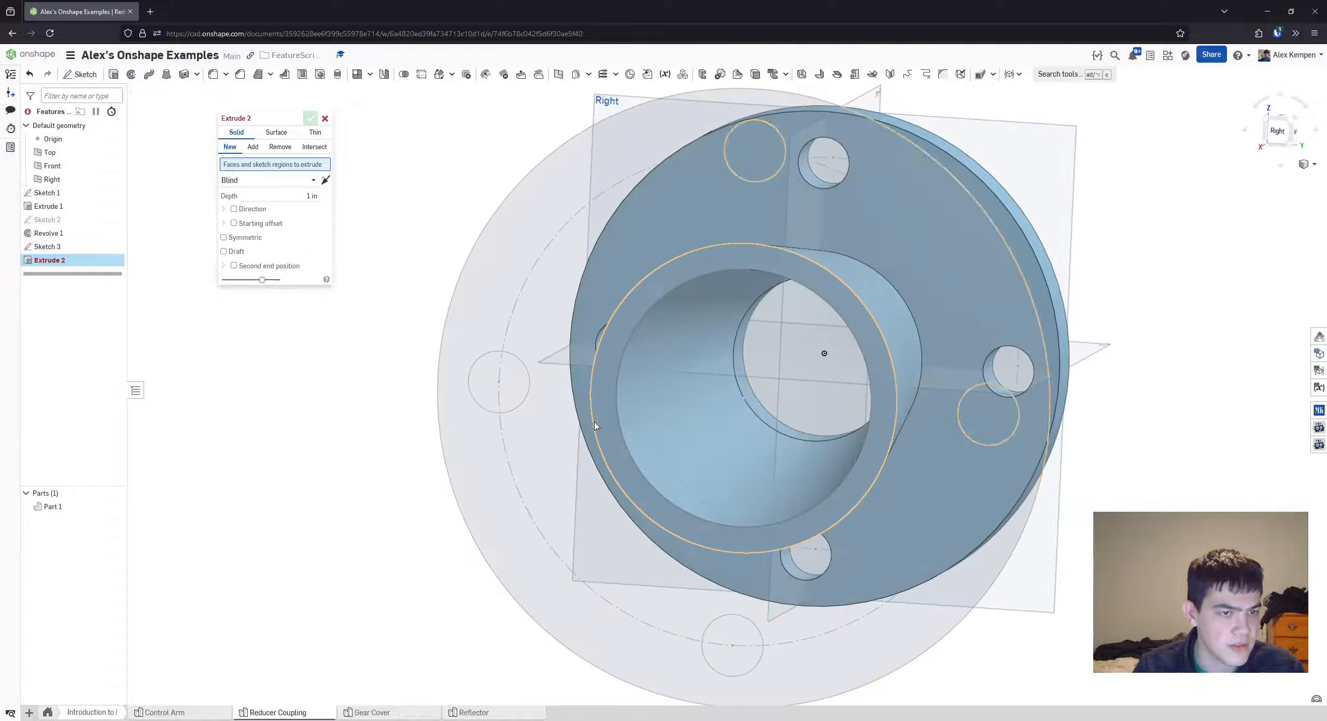
scroll(612, 349, up, 2)
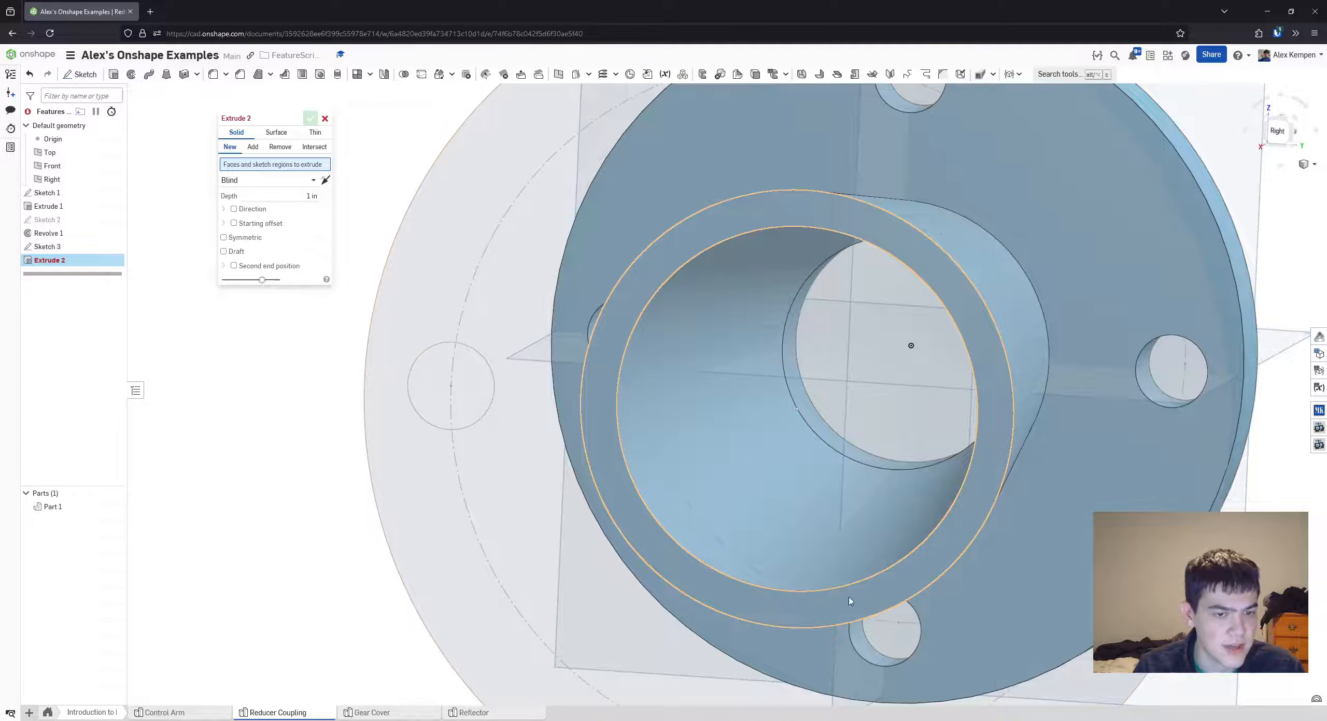
click(325, 119)
- Reopen Sketch 3 for editing and examine how its circles line up with the end face of the tube
double_click(48, 247)
scroll(643, 281, down, 3)
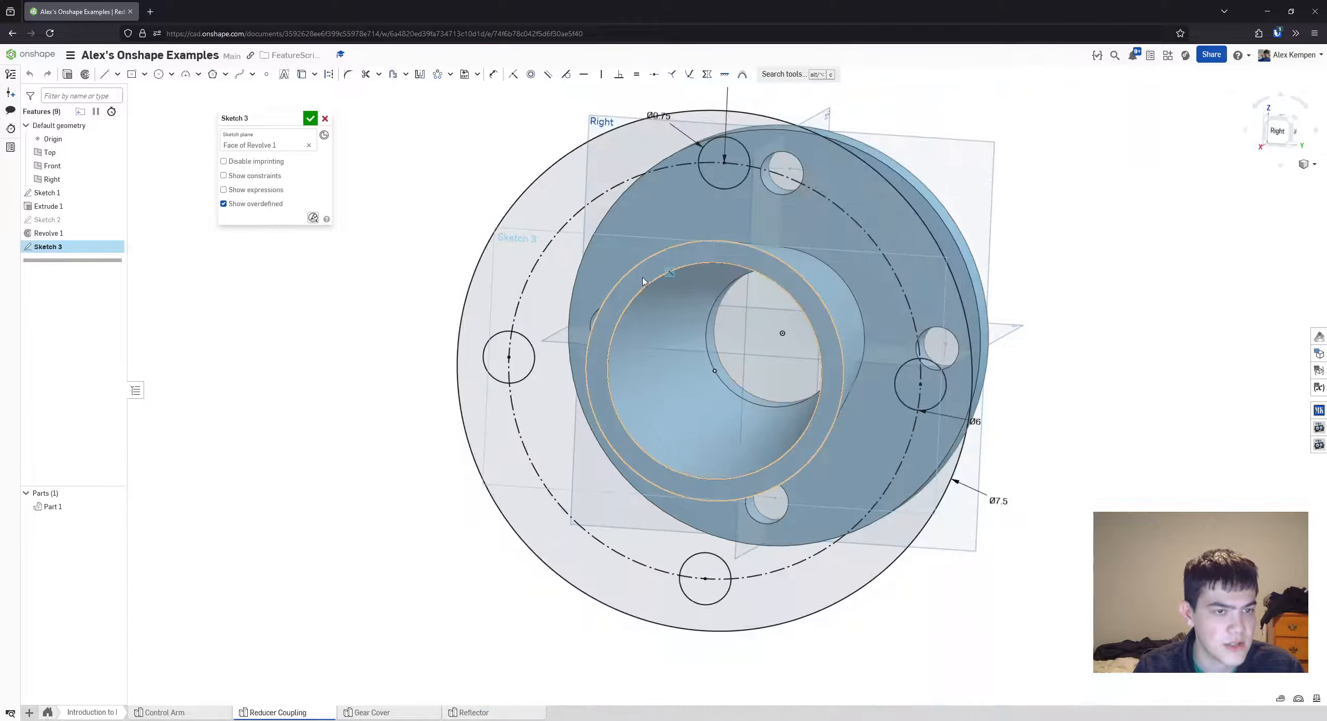
scroll(721, 260, up, 2)
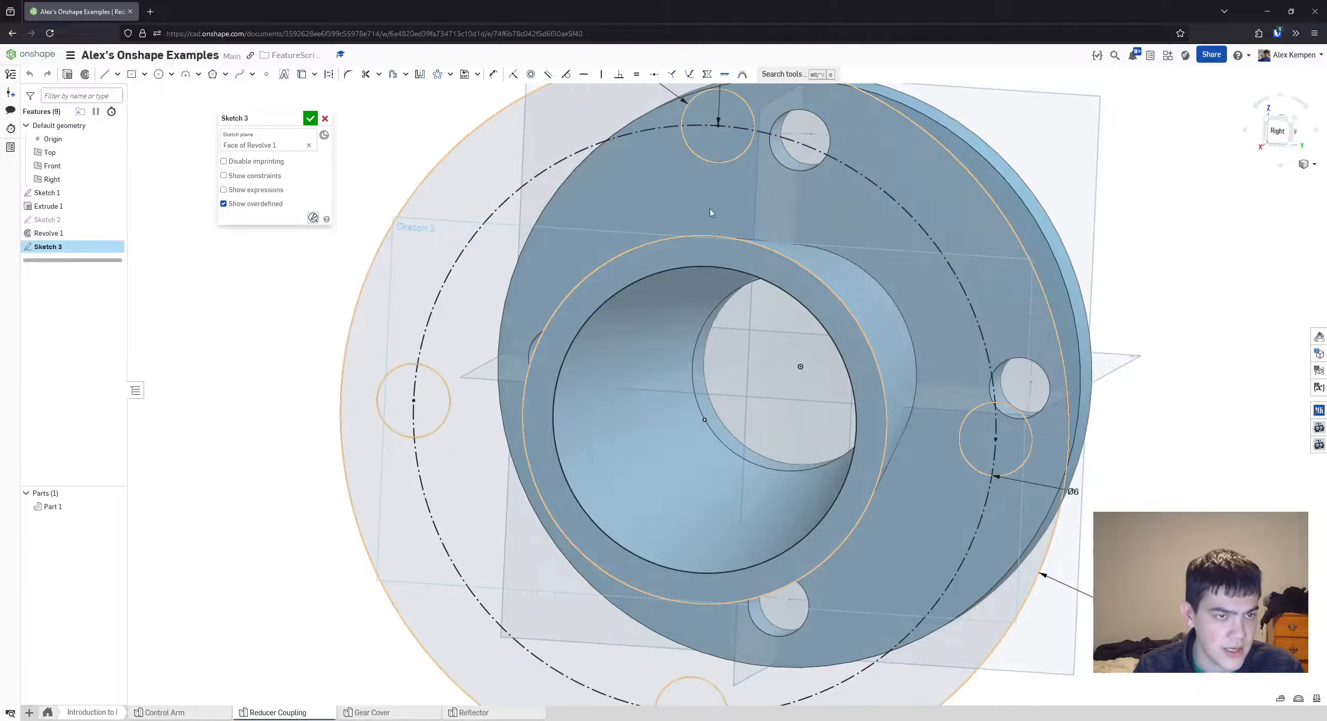
click(286, 145)
scroll(856, 330, down, 2)
mouse_move(856, 331)
right_down()
mouse_move(839, 340)
mouse_move(837, 295)
right_up()
scroll(836, 294, up, 1)
scroll(861, 383, down, 1)
click(425, 382)
right_drag(425, 382, 544, 390)
scroll(728, 316, up, 2)
scroll(767, 274, down, 1)
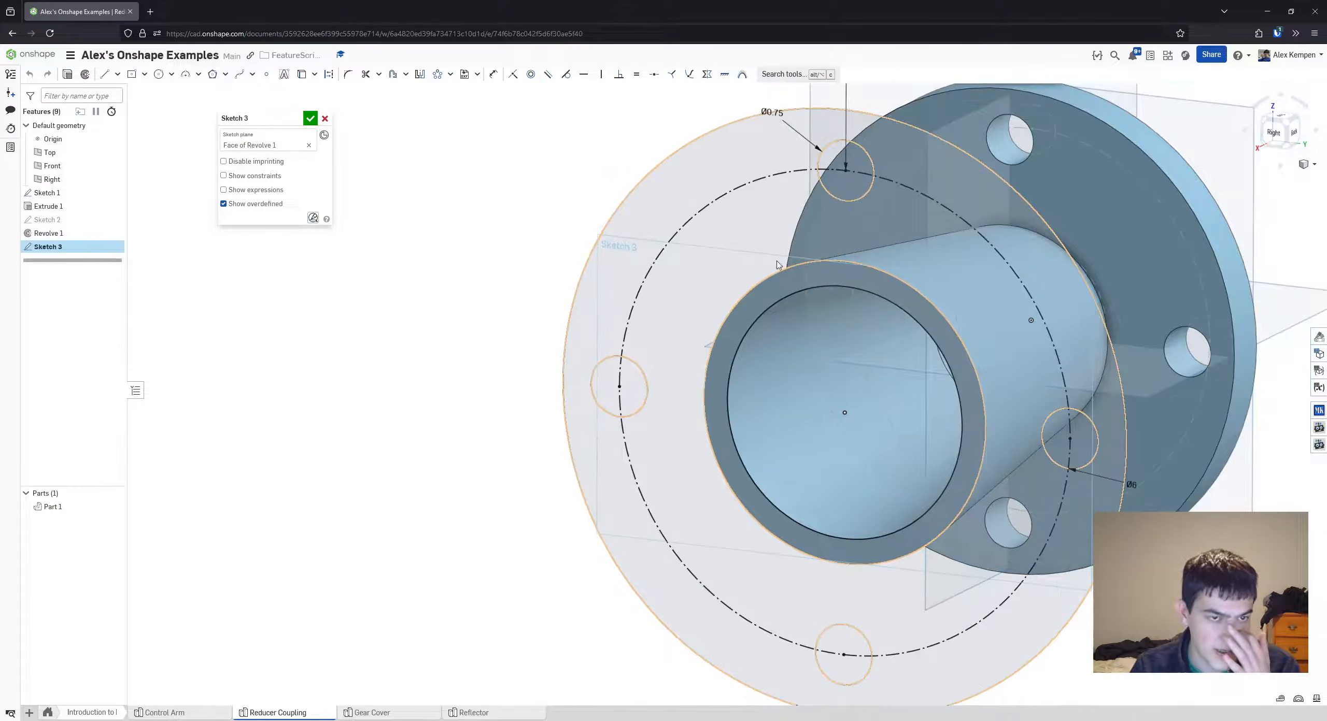
scroll(751, 262, up, 2)
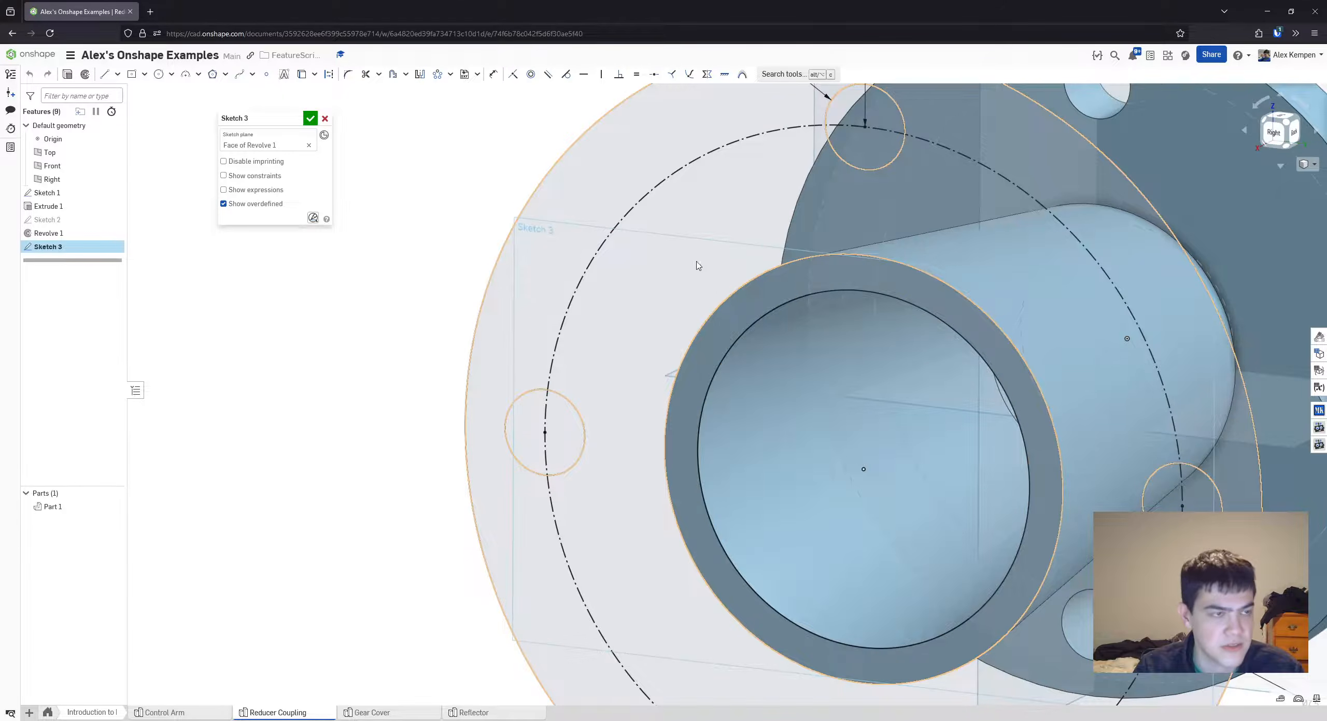
scroll(696, 262, down, 2)
mouse_move(674, 275)
right_down()
mouse_move(643, 288)
mouse_move(642, 304)
right_up()
scroll(652, 295, down, 1)
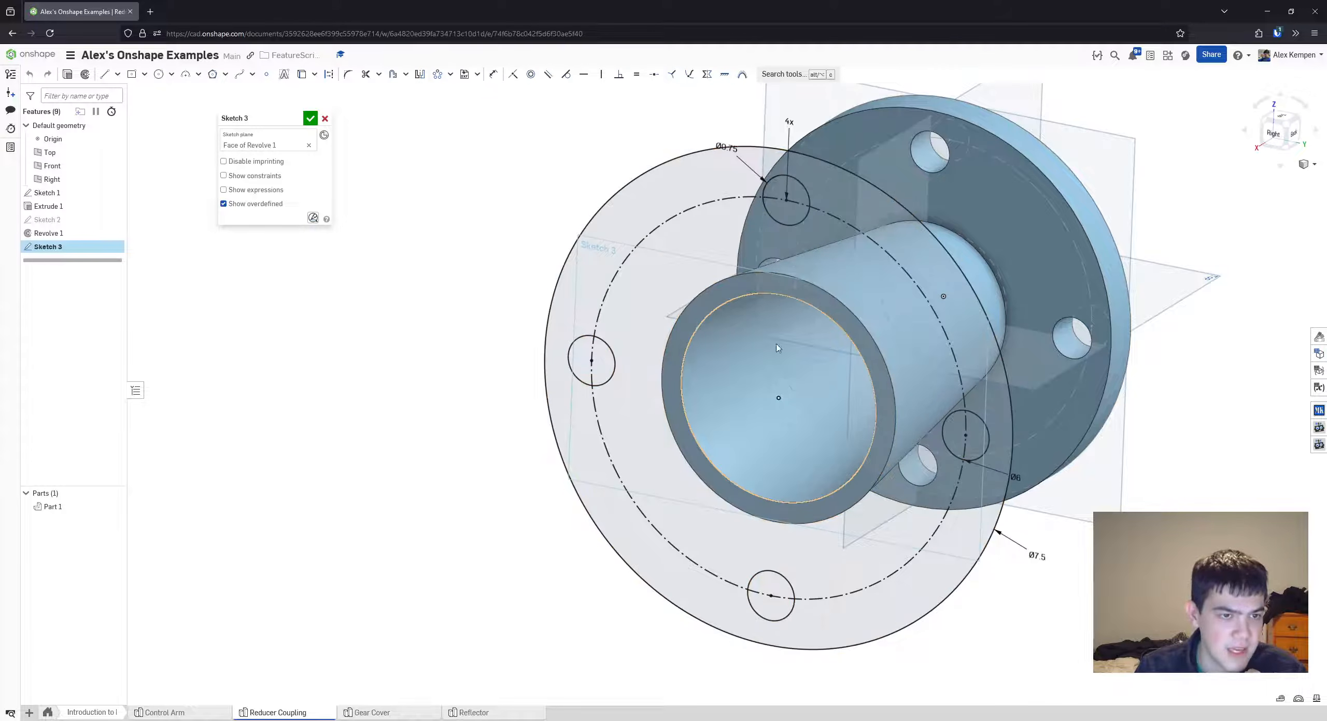
- Disable imprinting for Sketch 3 on the tube's end face and finish the sketch
scroll(720, 308, up, 3)
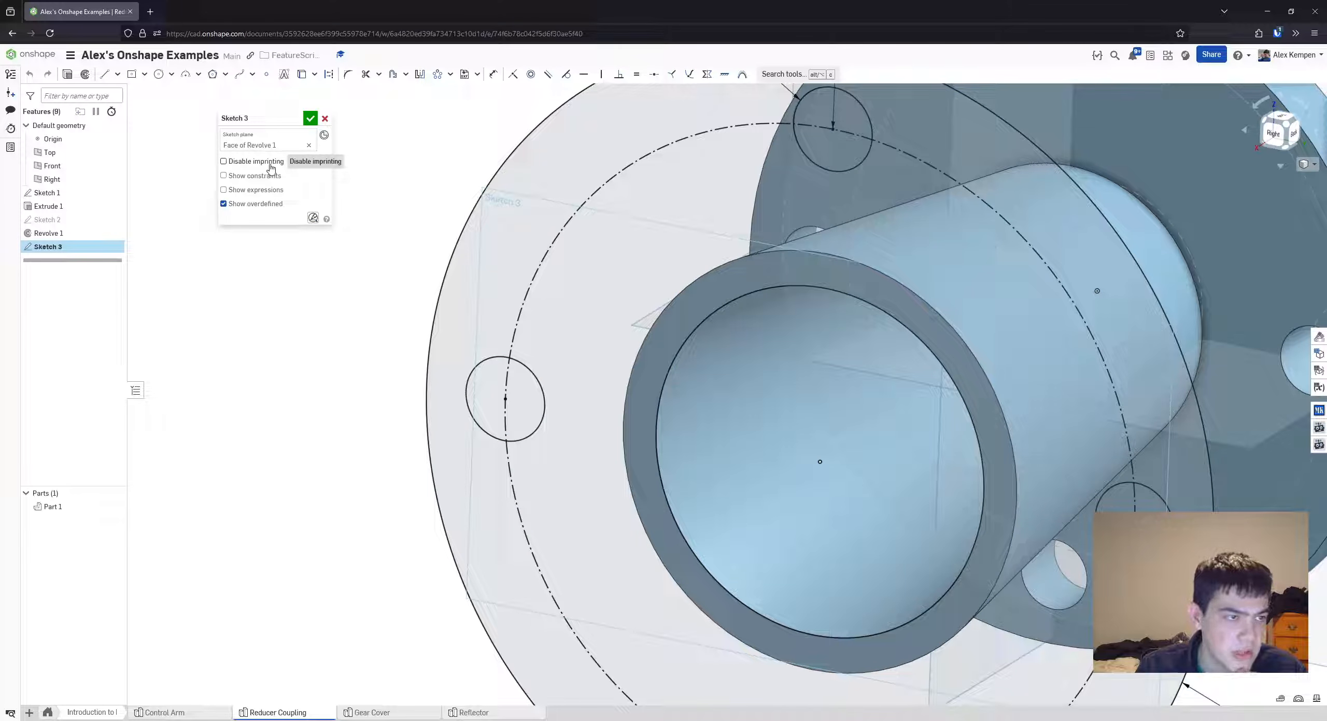
scroll(677, 261, down, 2)
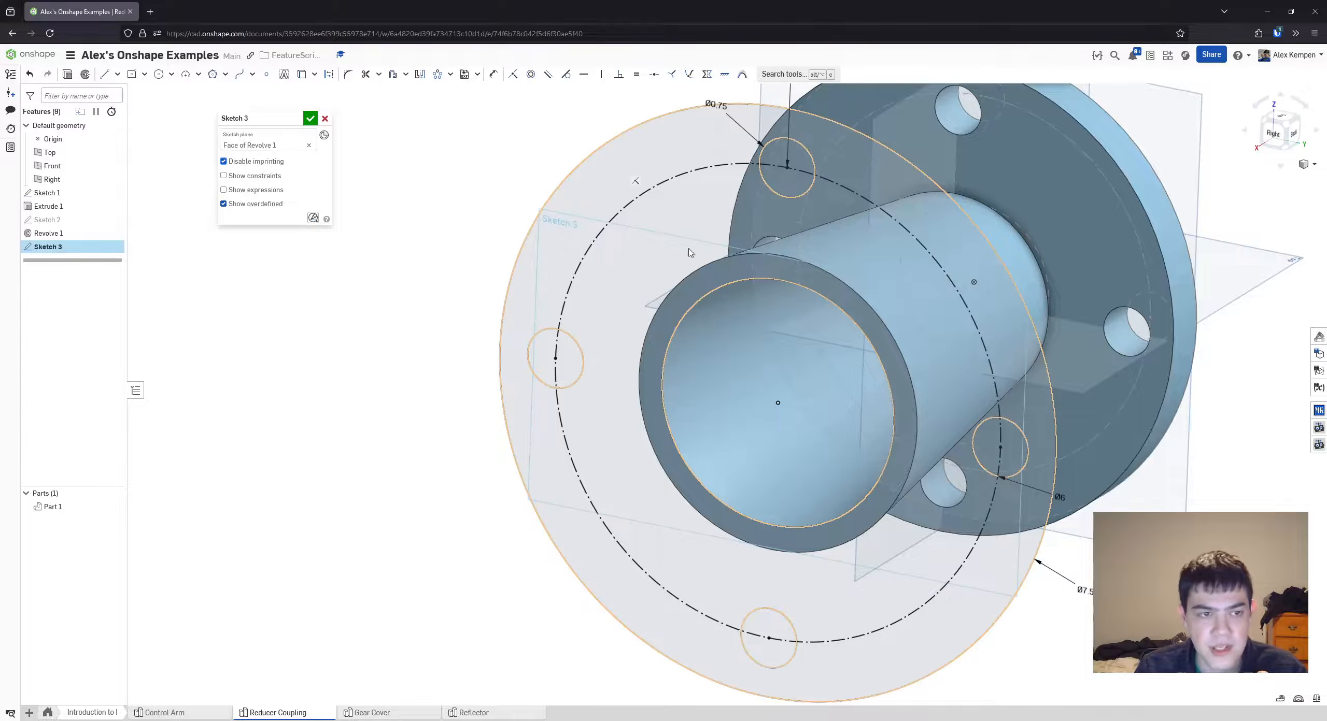
scroll(627, 262, down, 1)
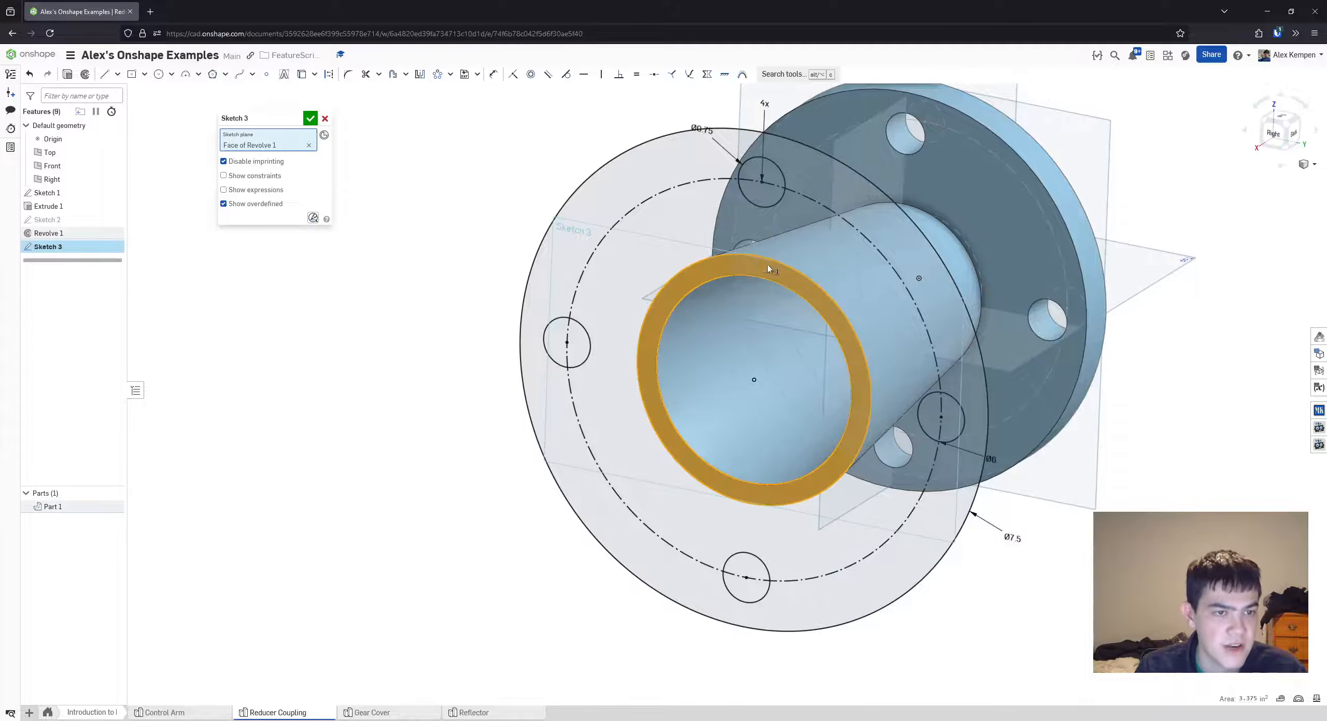
scroll(774, 263, up, 1)
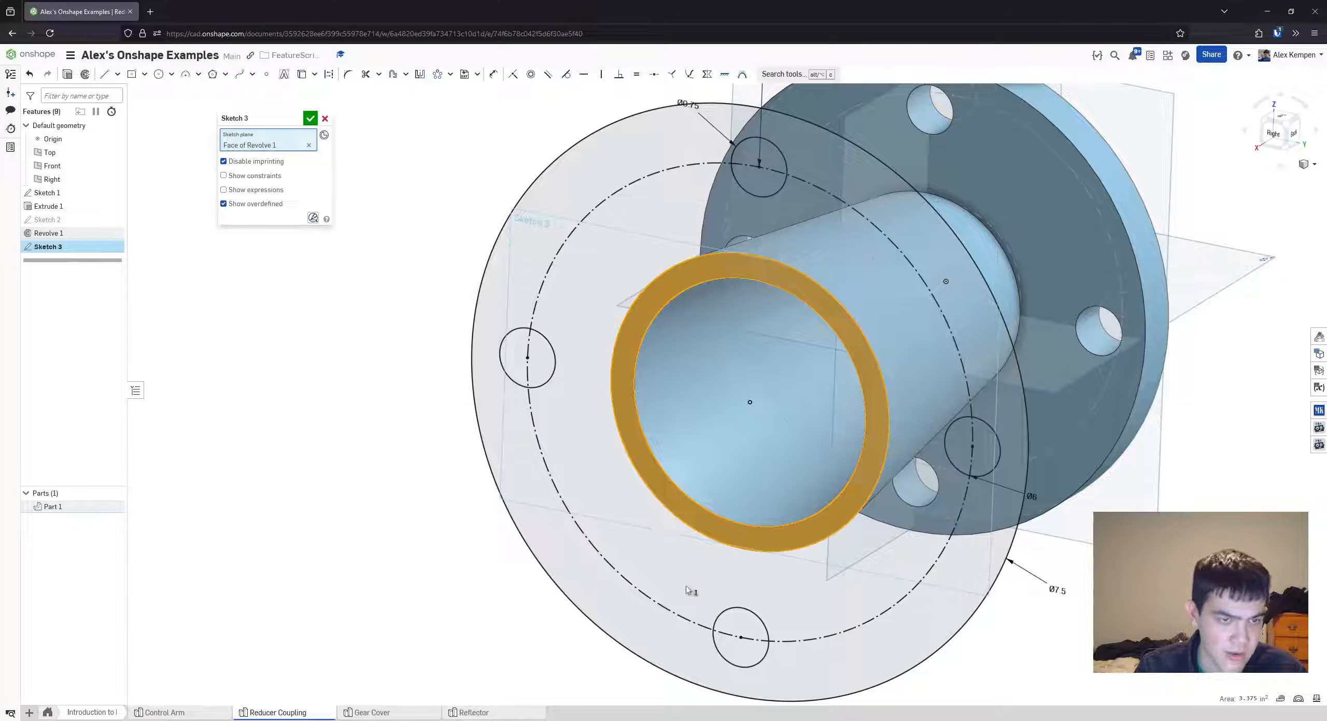
click(310, 119)
- Examine the Sketch 3 flange region and how it overlaps the tube's end face from several angles
scroll(378, 284, down, 3)
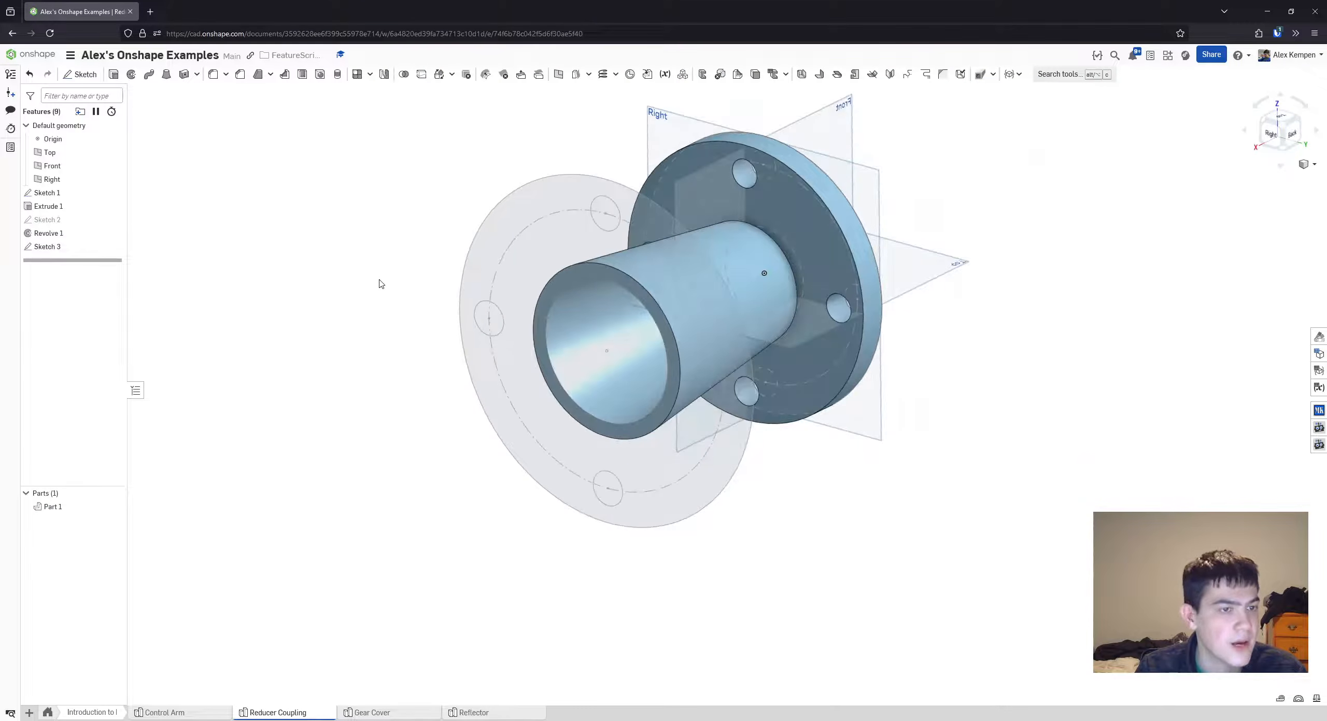
middle_drag(320, 273, 372, 342)
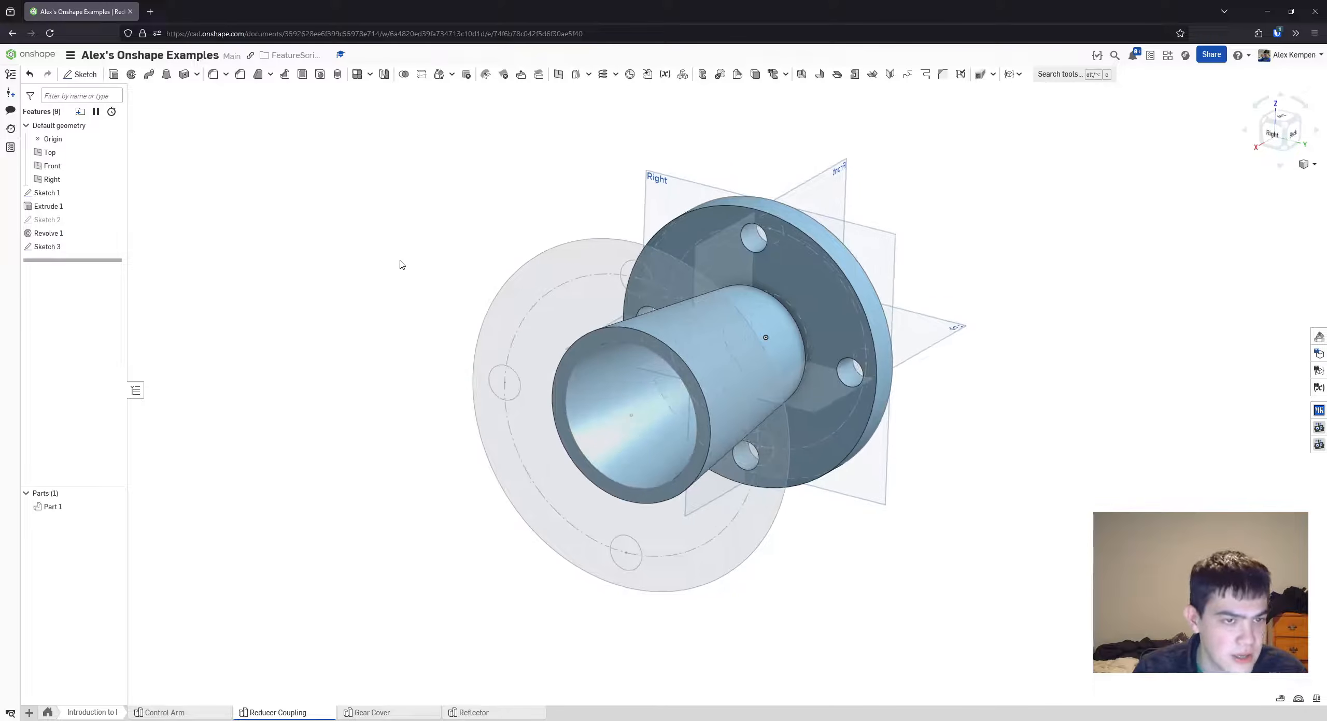
scroll(630, 342, up, 3)
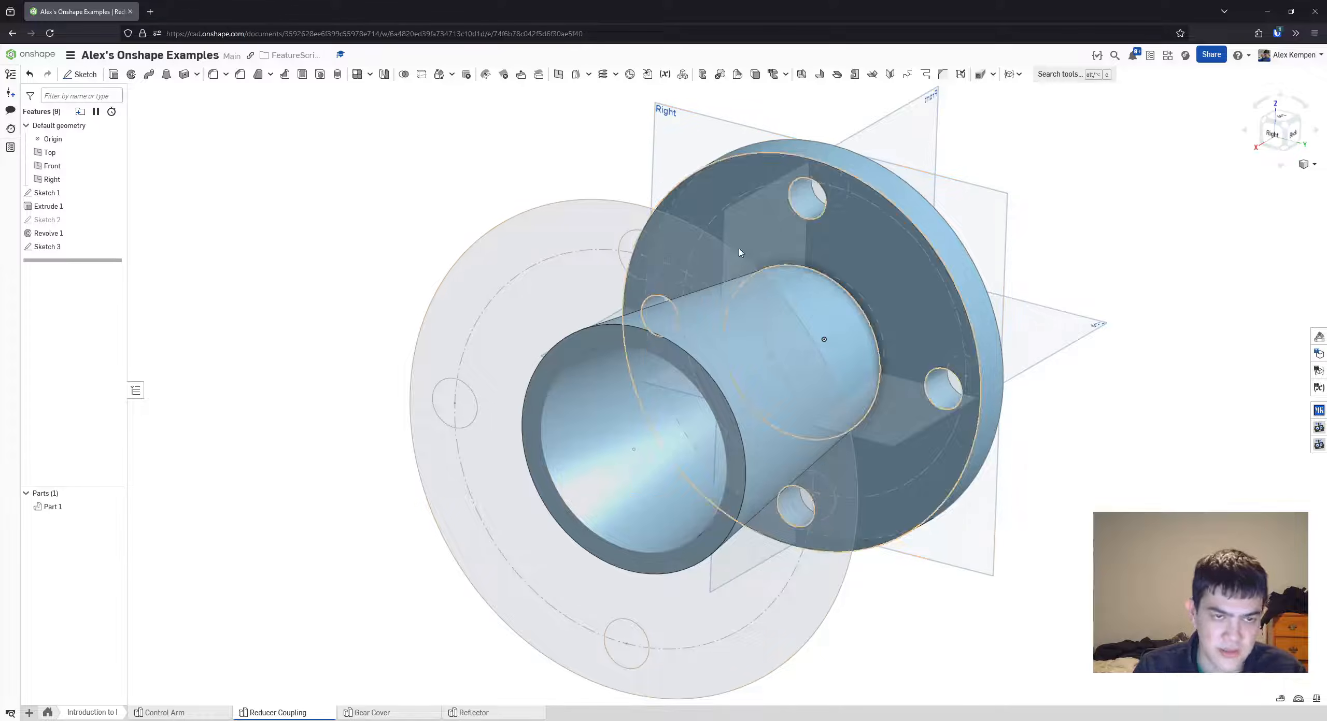
scroll(637, 342, down, 2)
mouse_move(643, 353)
right_down()
mouse_move(629, 314)
mouse_move(612, 332)
mouse_move(638, 340)
right_up()
scroll(622, 340, up, 4)
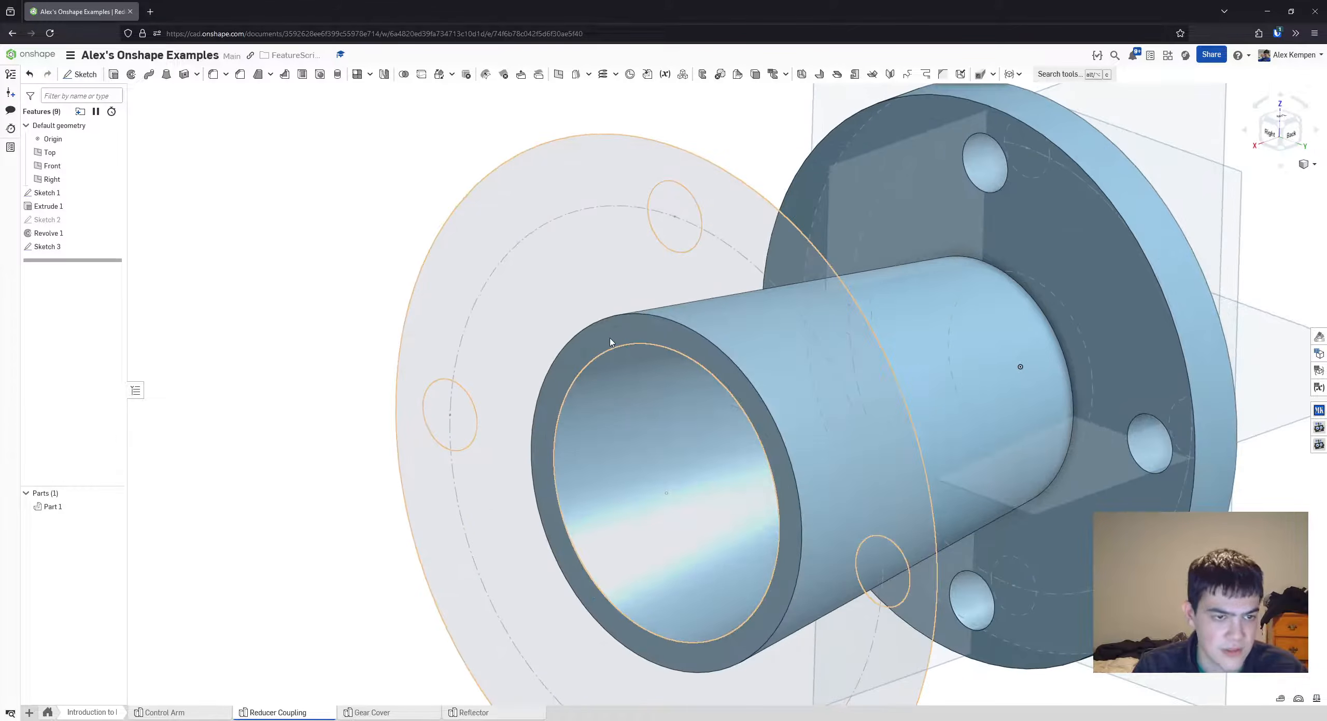
scroll(610, 342, down, 2)
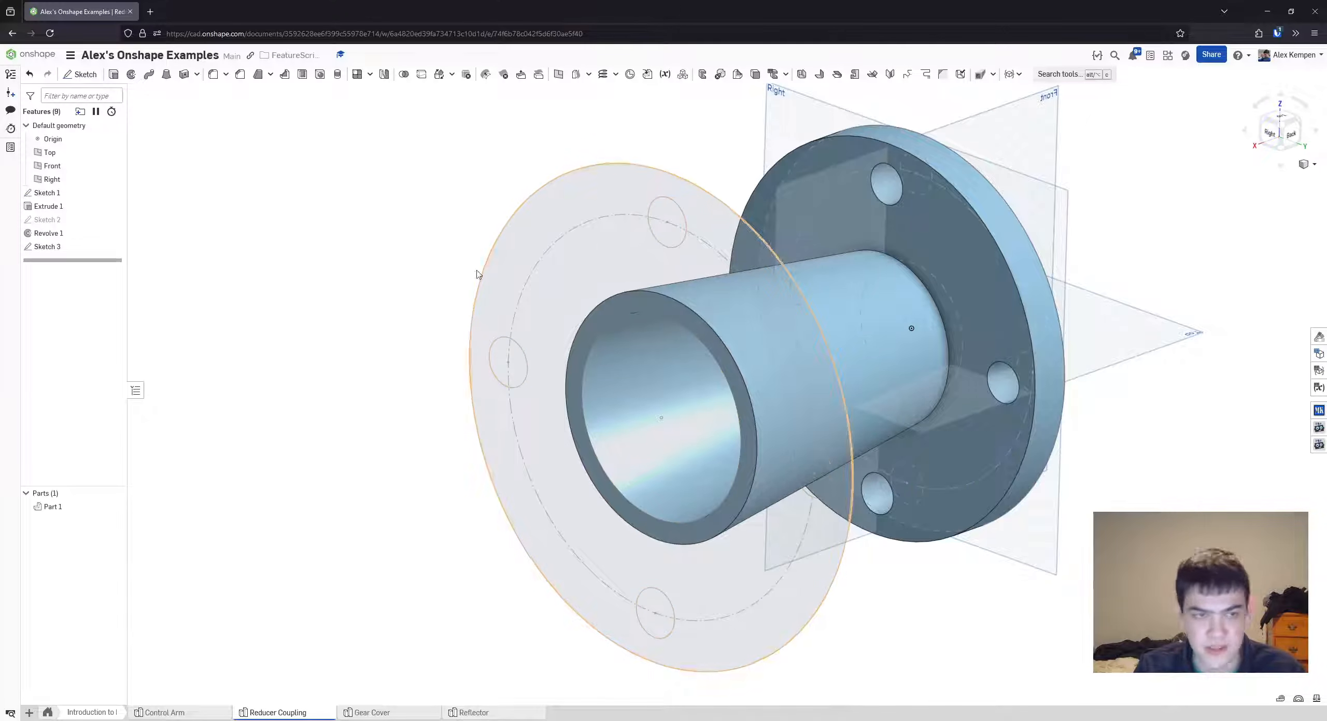
middle_drag(393, 275, 397, 264)
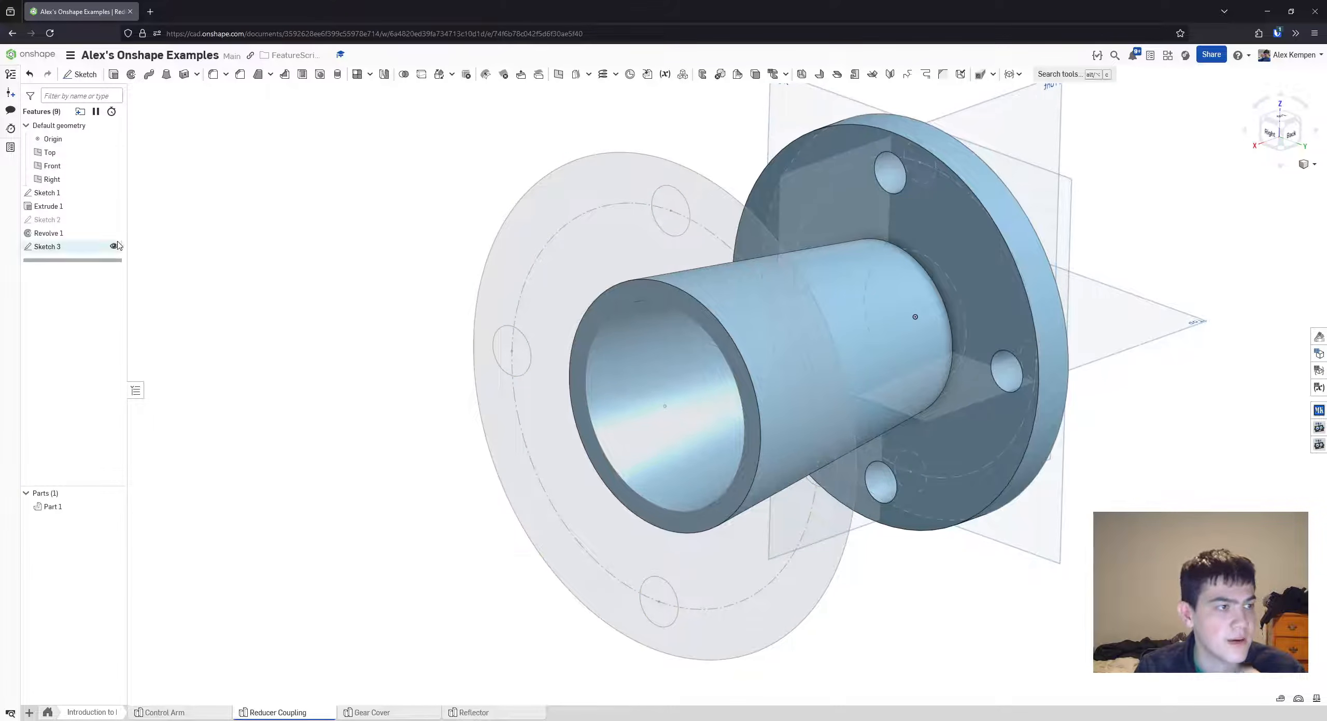
- Start a blind solid extrusion of all the Sketch 3 faces, adding it to Part 1
click(113, 74)
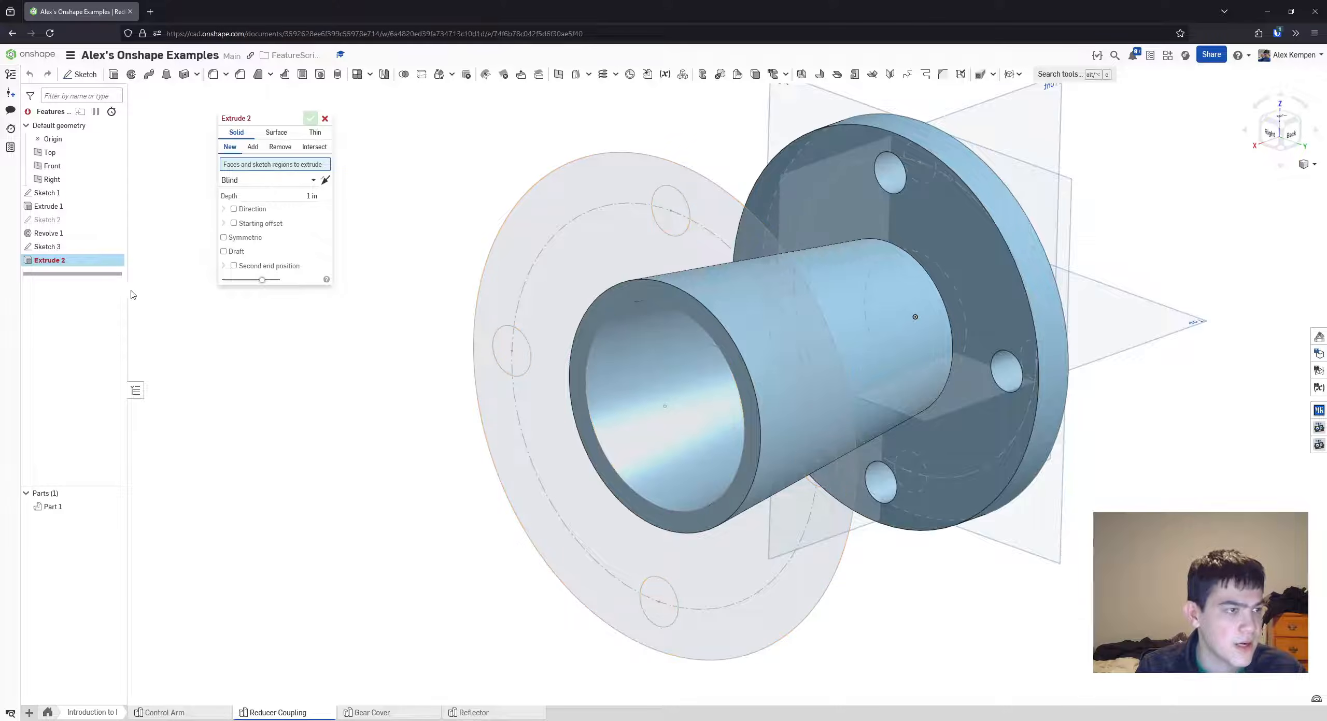
scroll(595, 307, up, 2)
scroll(596, 307, down, 2)
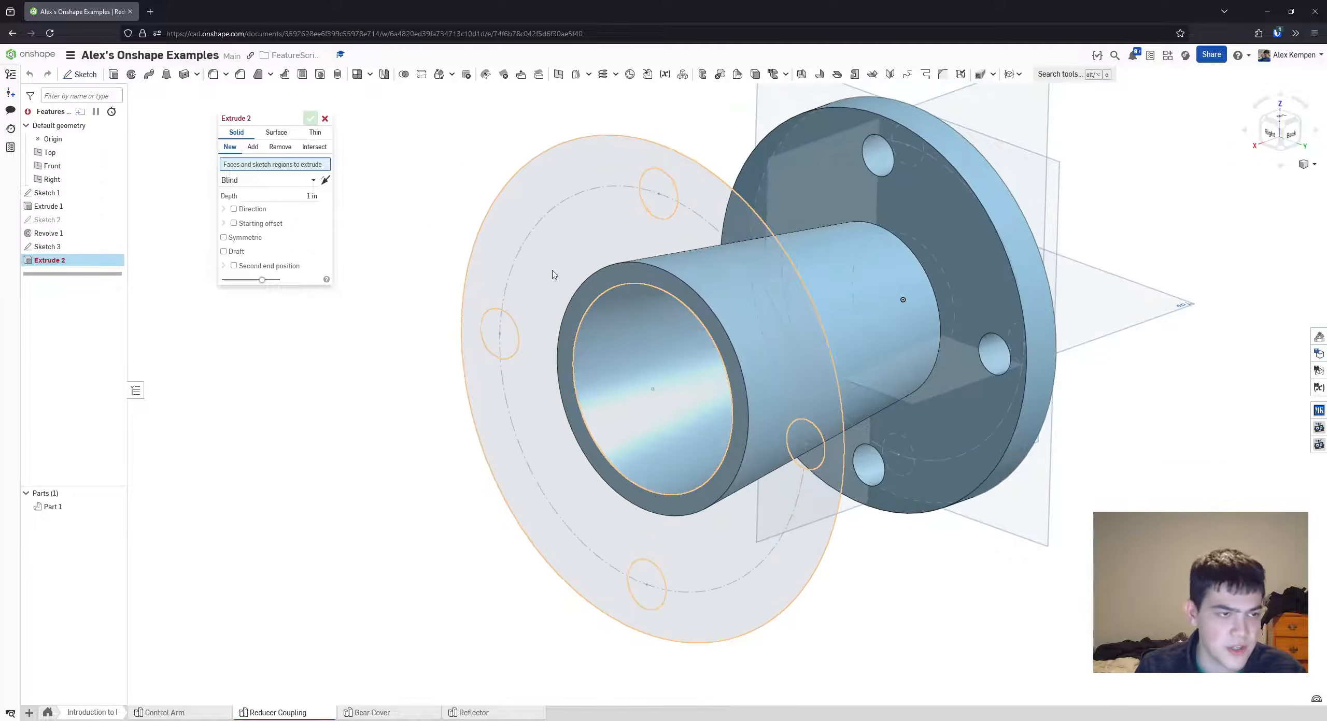
click(61, 249)
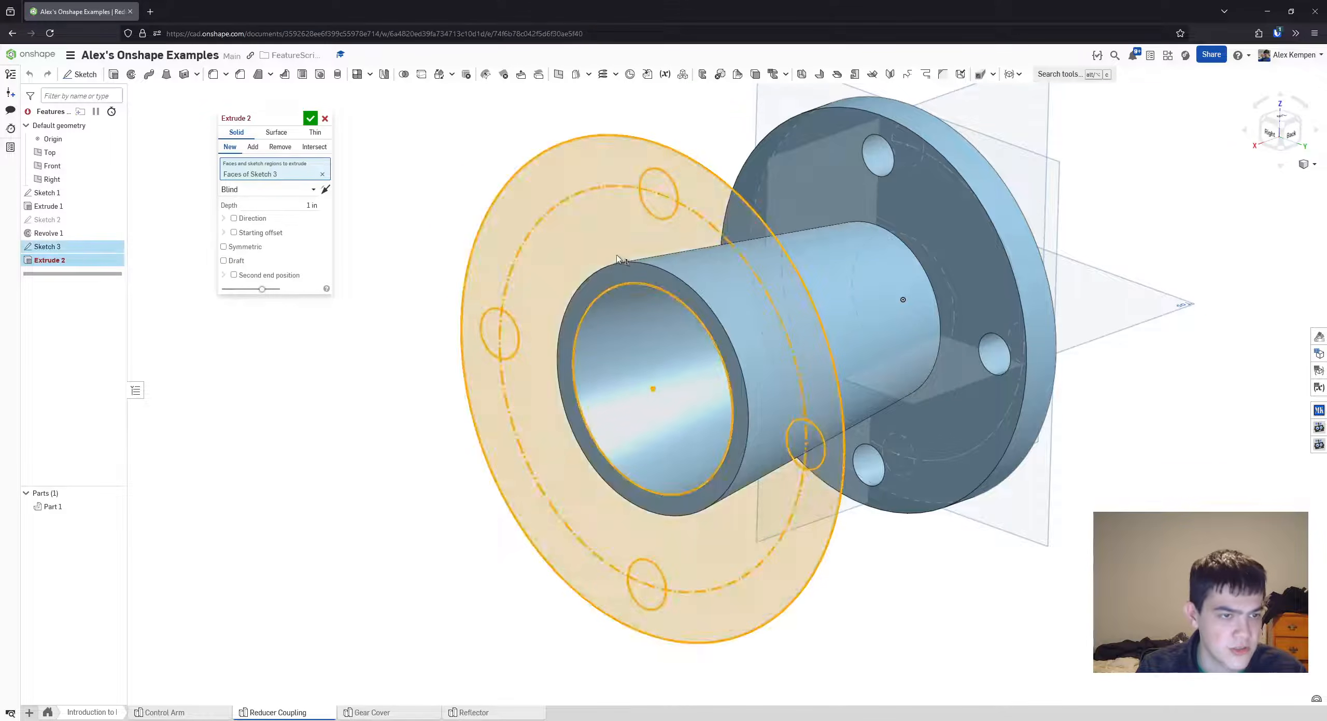
mouse_move(544, 311)
right_down()
mouse_move(575, 286)
mouse_move(584, 252)
mouse_move(630, 240)
right_up()
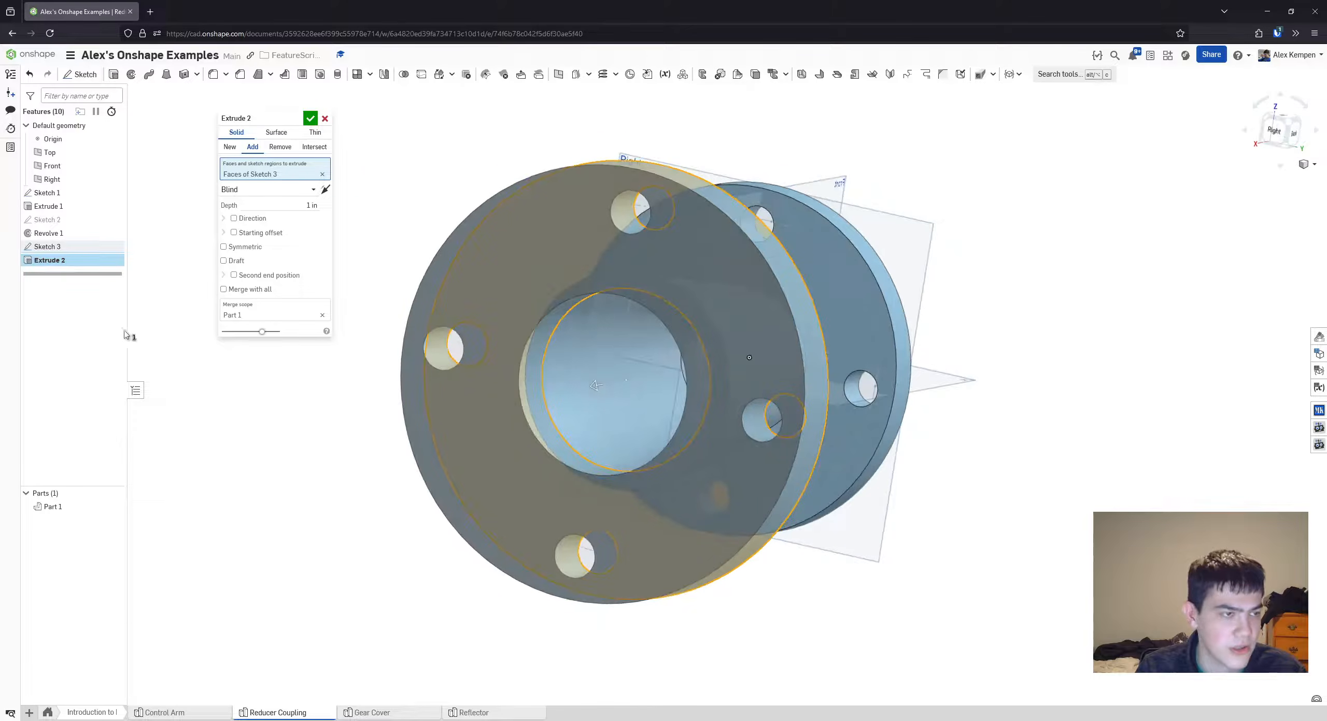
right_drag(551, 268, 511, 295)
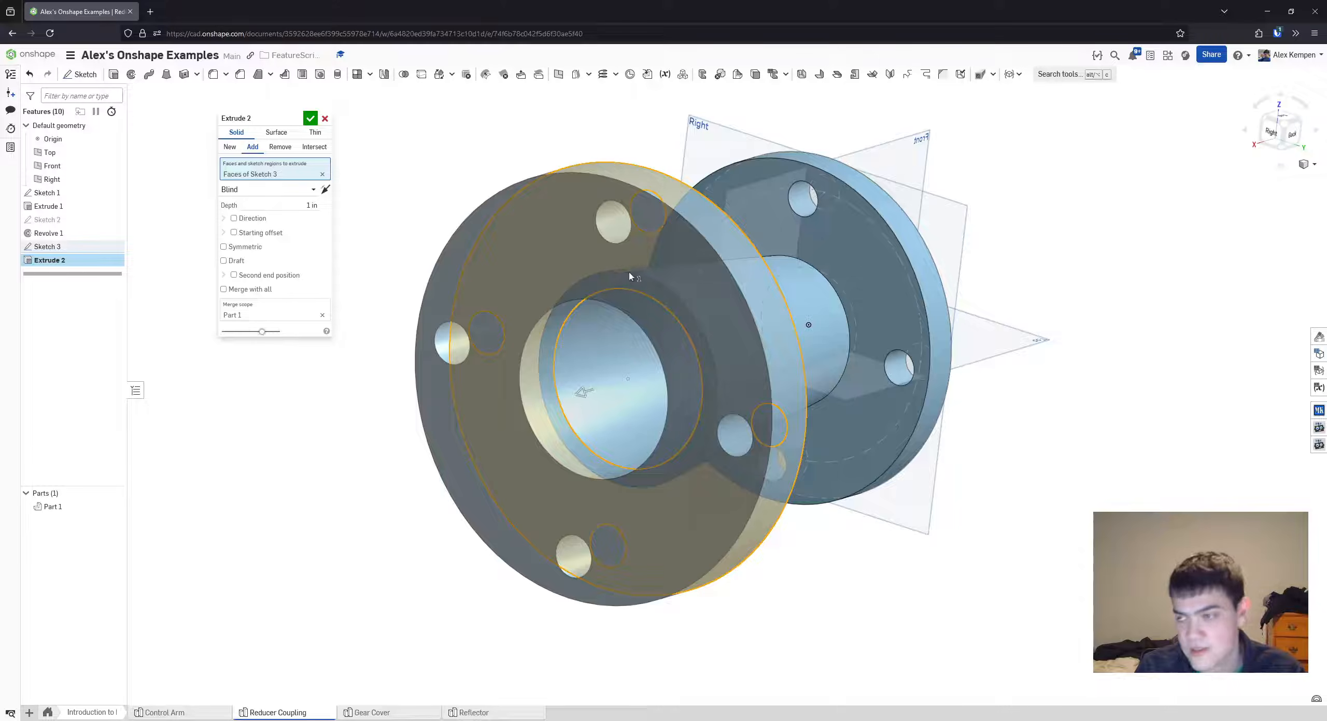
right_drag(630, 275, 725, 236)
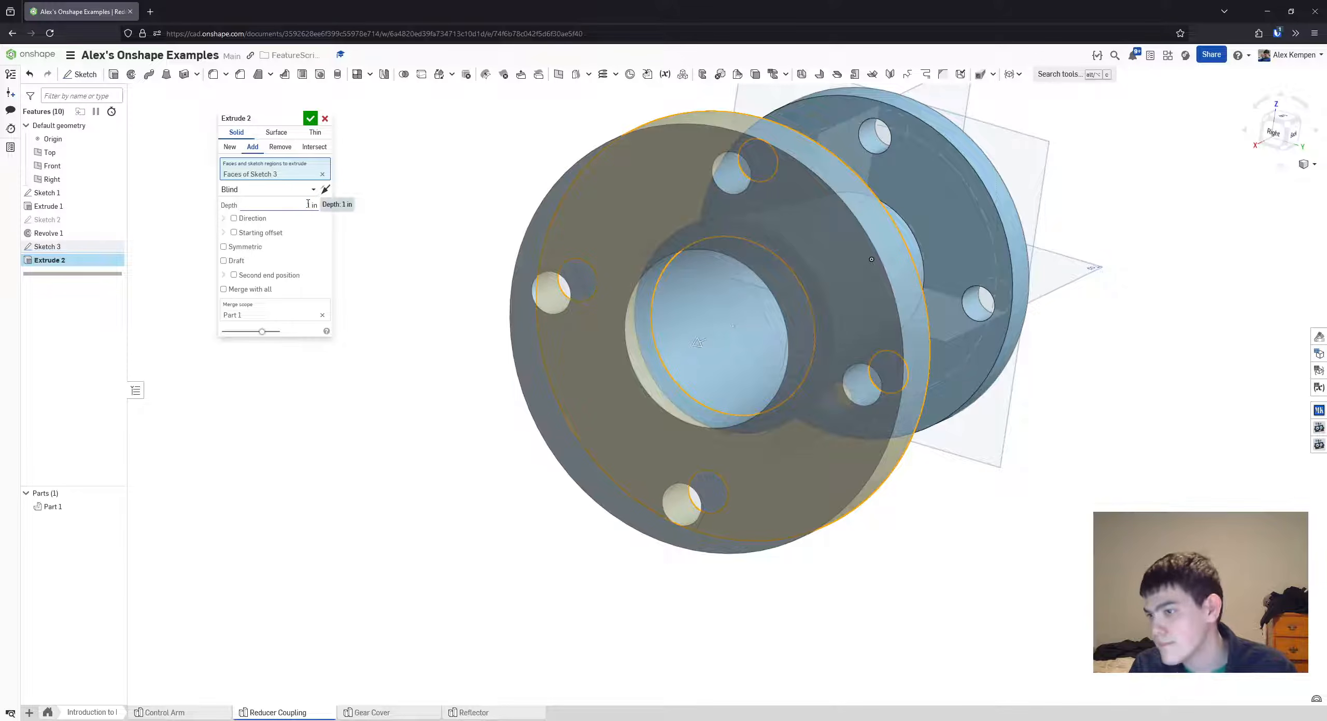
- Set the second flange's extrude depth to 0.75 in, check the merge scope and complete the extrusion
click(308, 204)
text(.75)
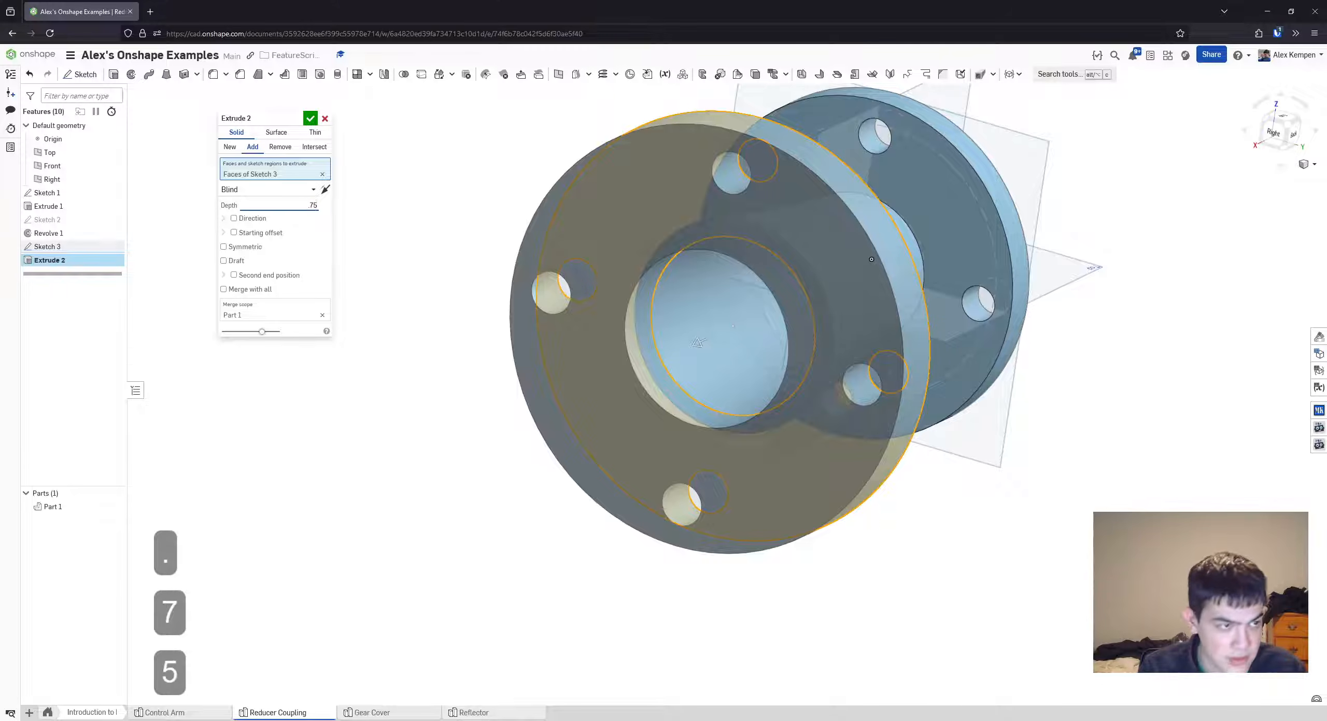
key(Return)
right_drag(510, 201, 540, 213)
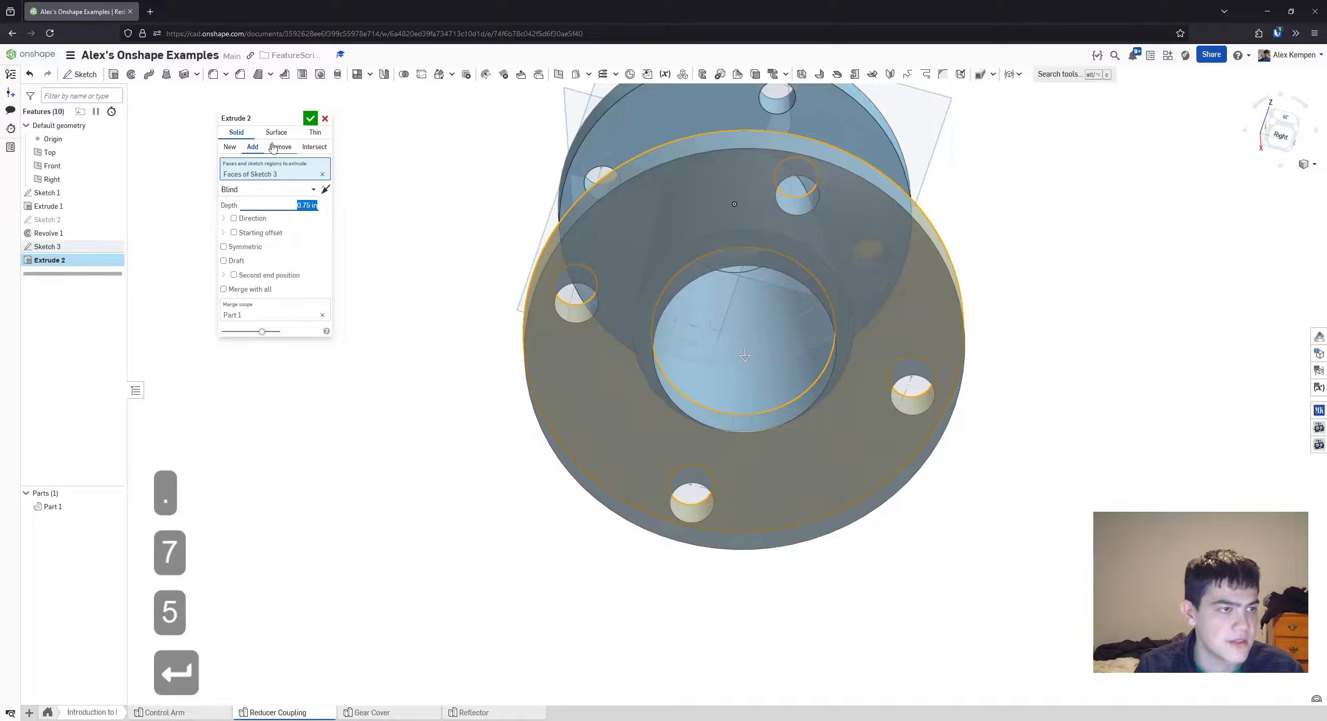
click(259, 310)
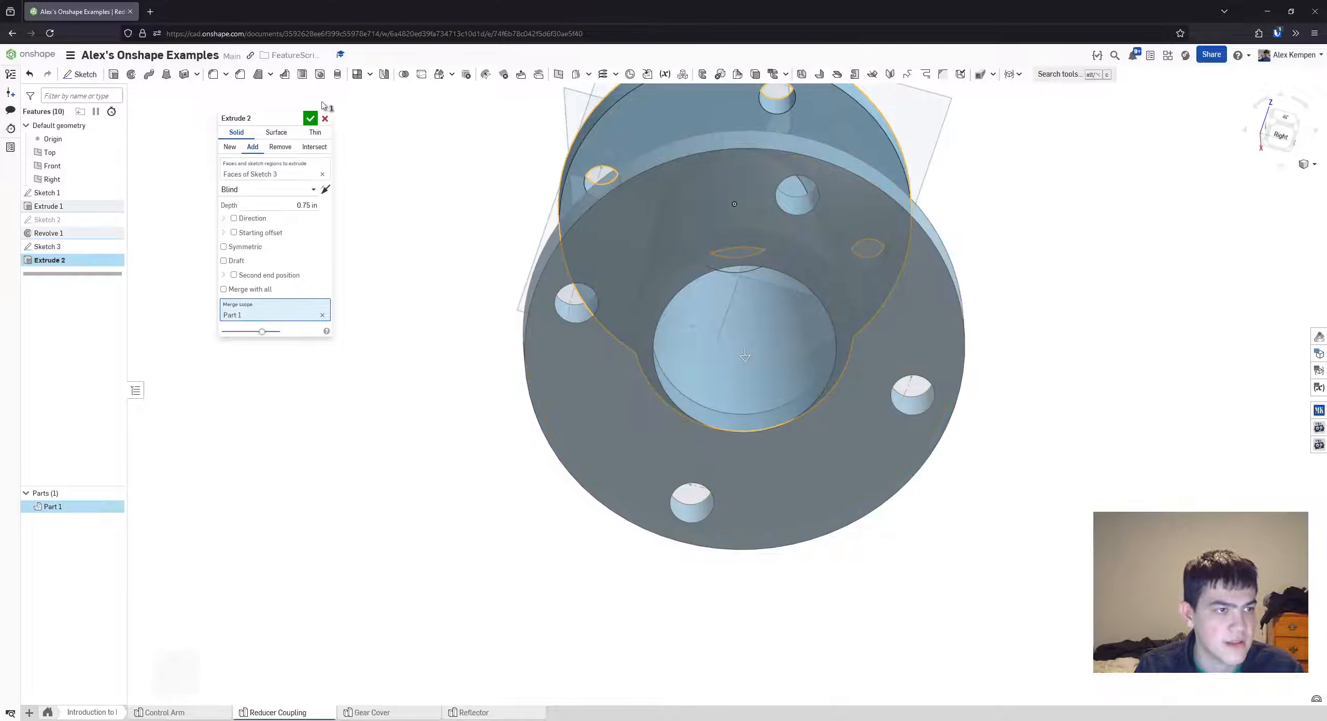
click(310, 119)
- Rename the finished part as Reducer Coupling
right_drag(466, 233, 533, 363)
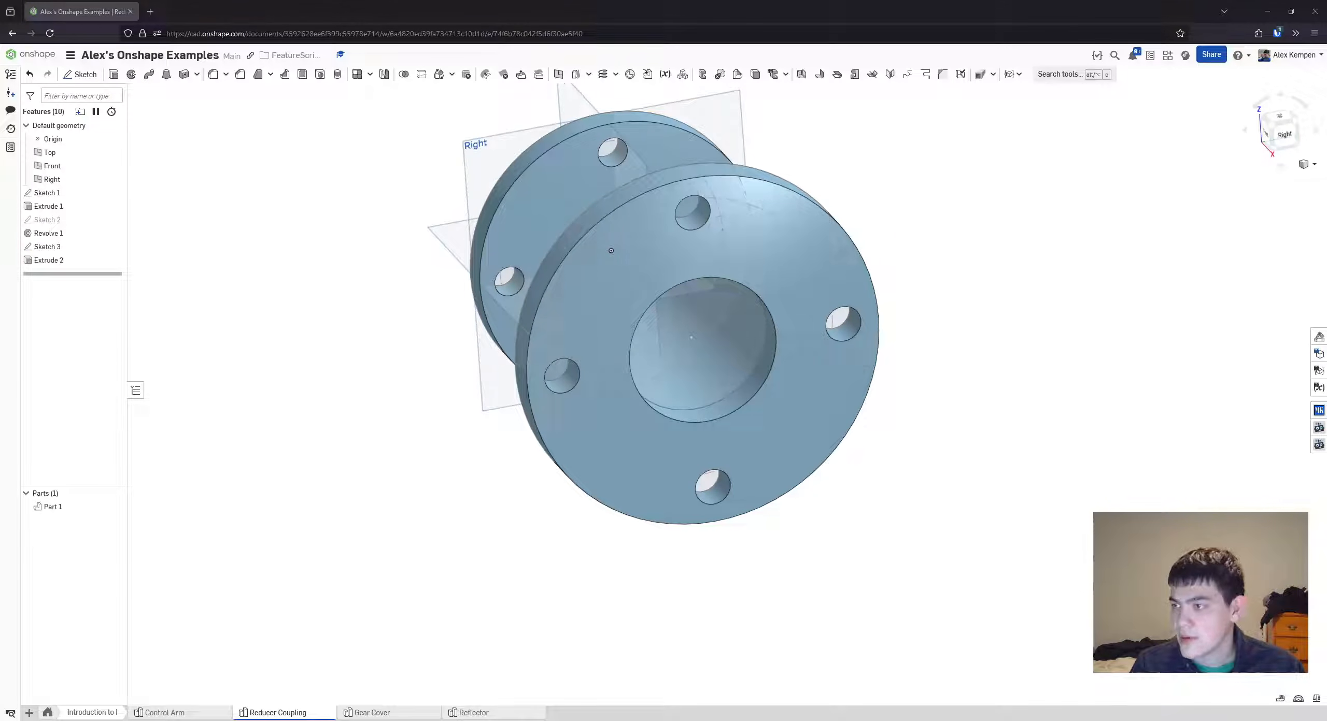
right_drag(479, 370, 536, 382)
scroll(599, 443, down, 2)
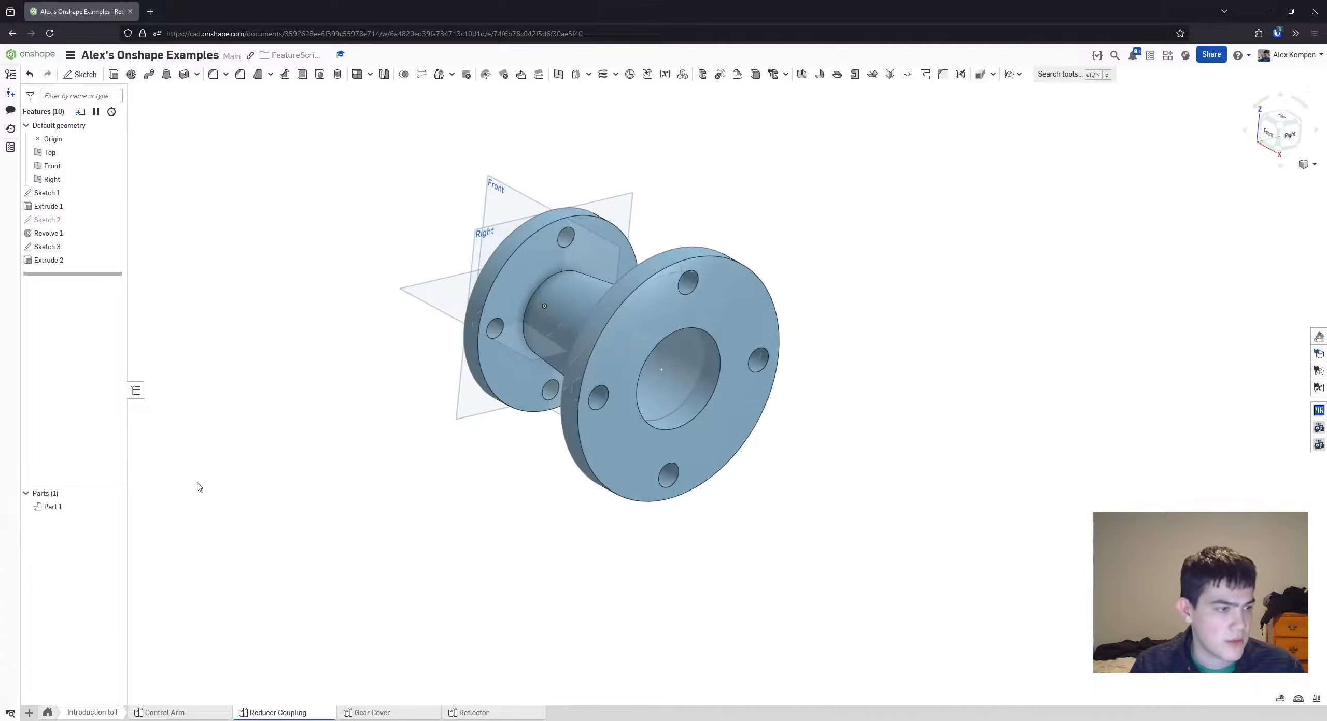
right_click(80, 510)
click(132, 520)
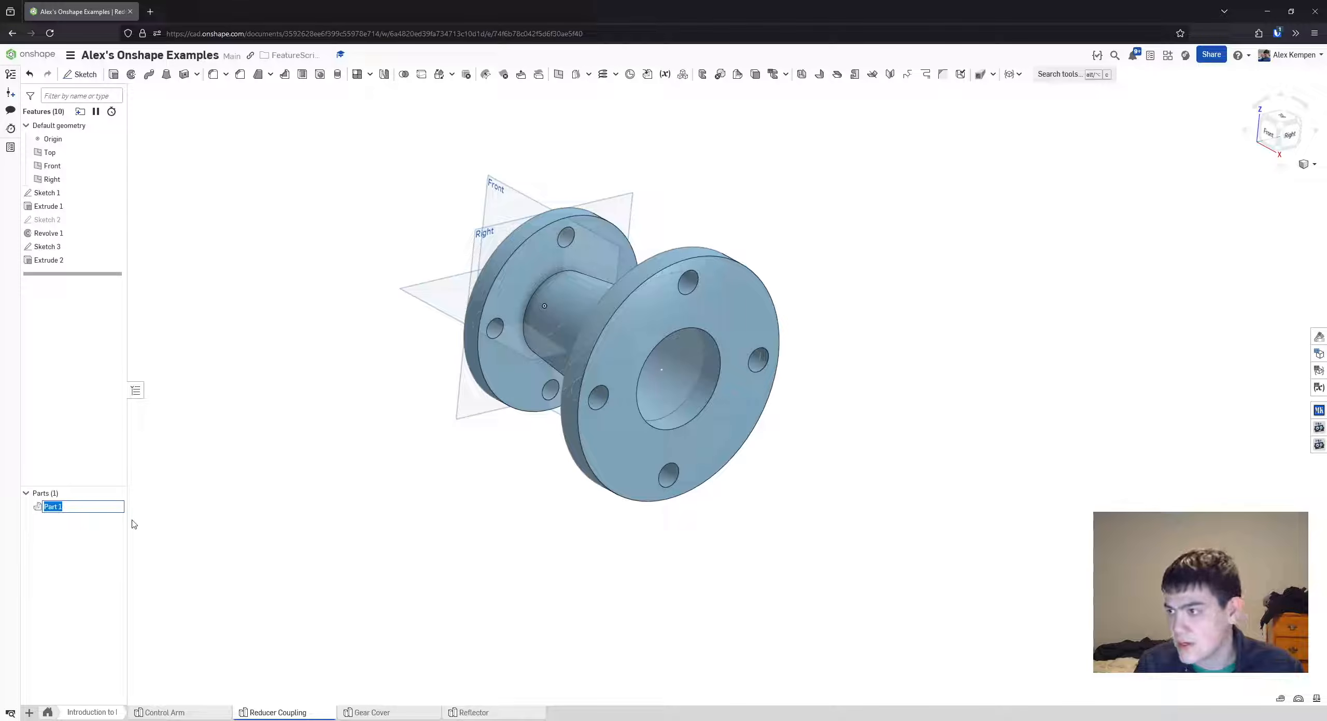
text(Reducer Co)
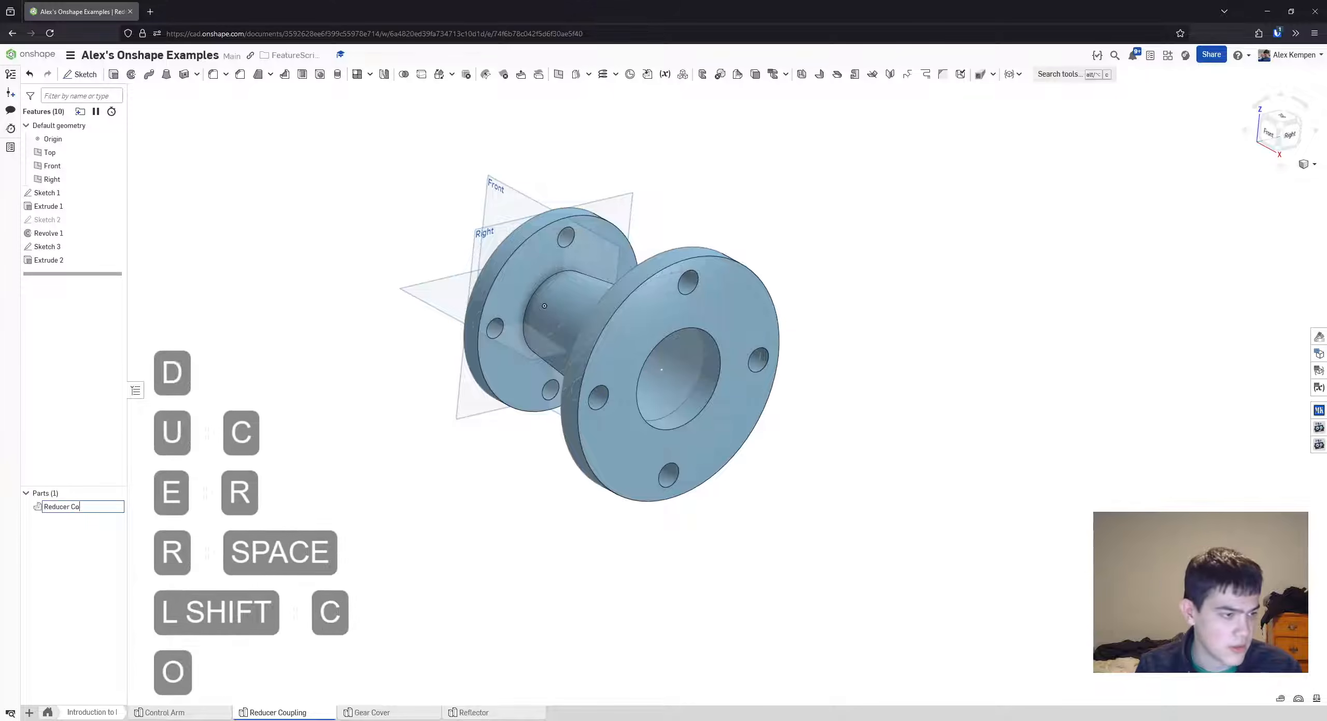
text(upling)
key(Return)
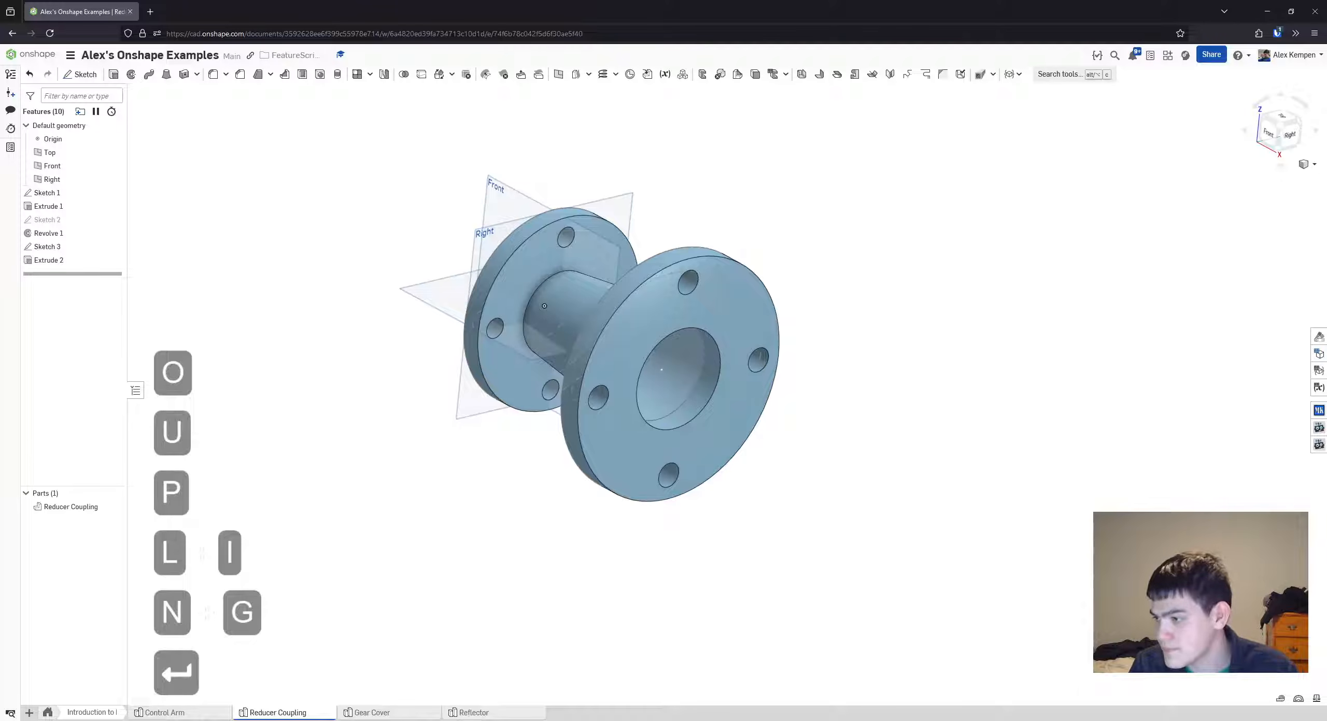
- Examine the finished coupling's two flanges and tapered tube from several angles
right_drag(712, 485, 744, 491)
middle_drag(744, 491, 907, 512)
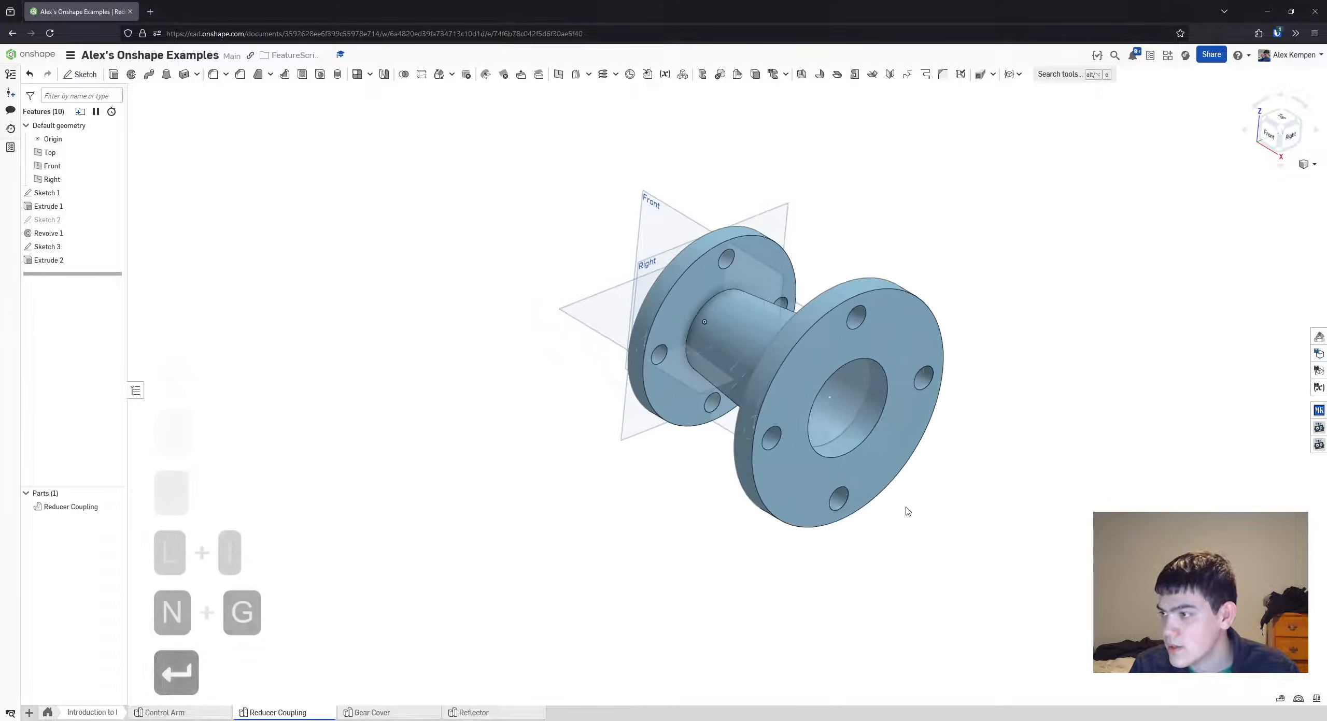
right_drag(897, 508, 860, 501)
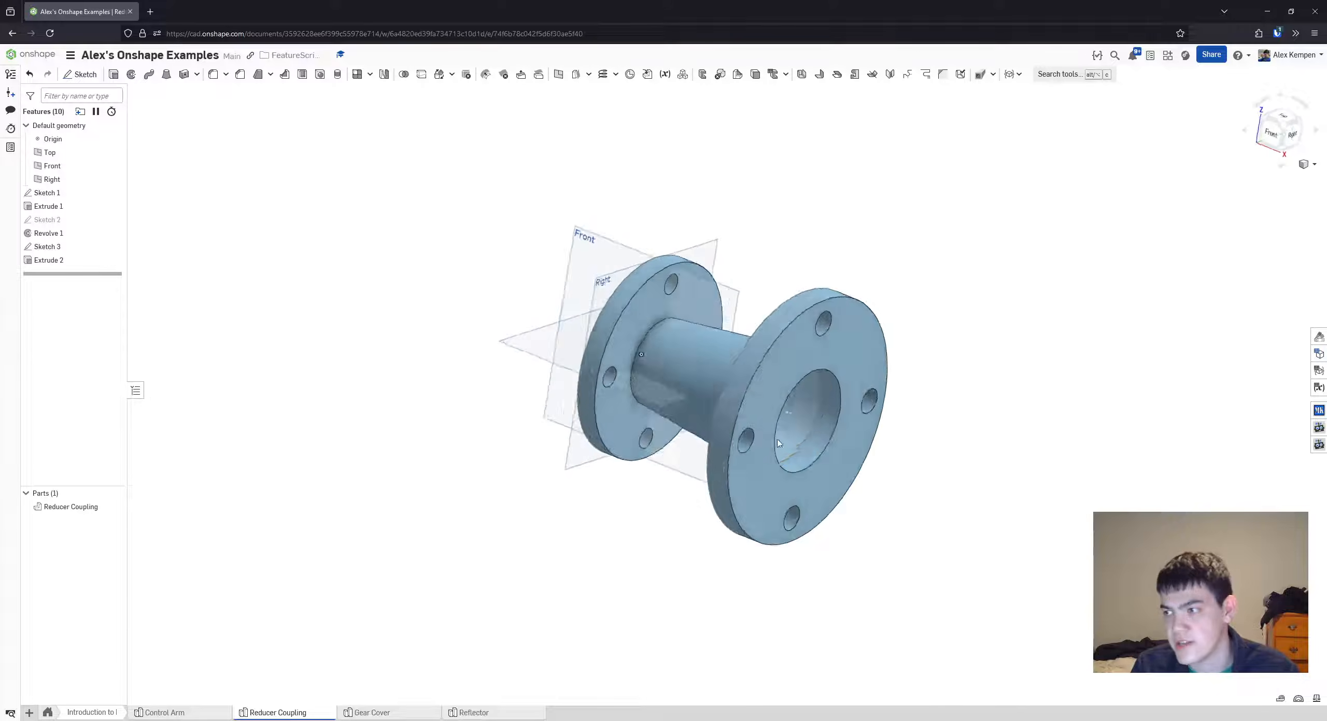
right_drag(808, 409, 738, 398)
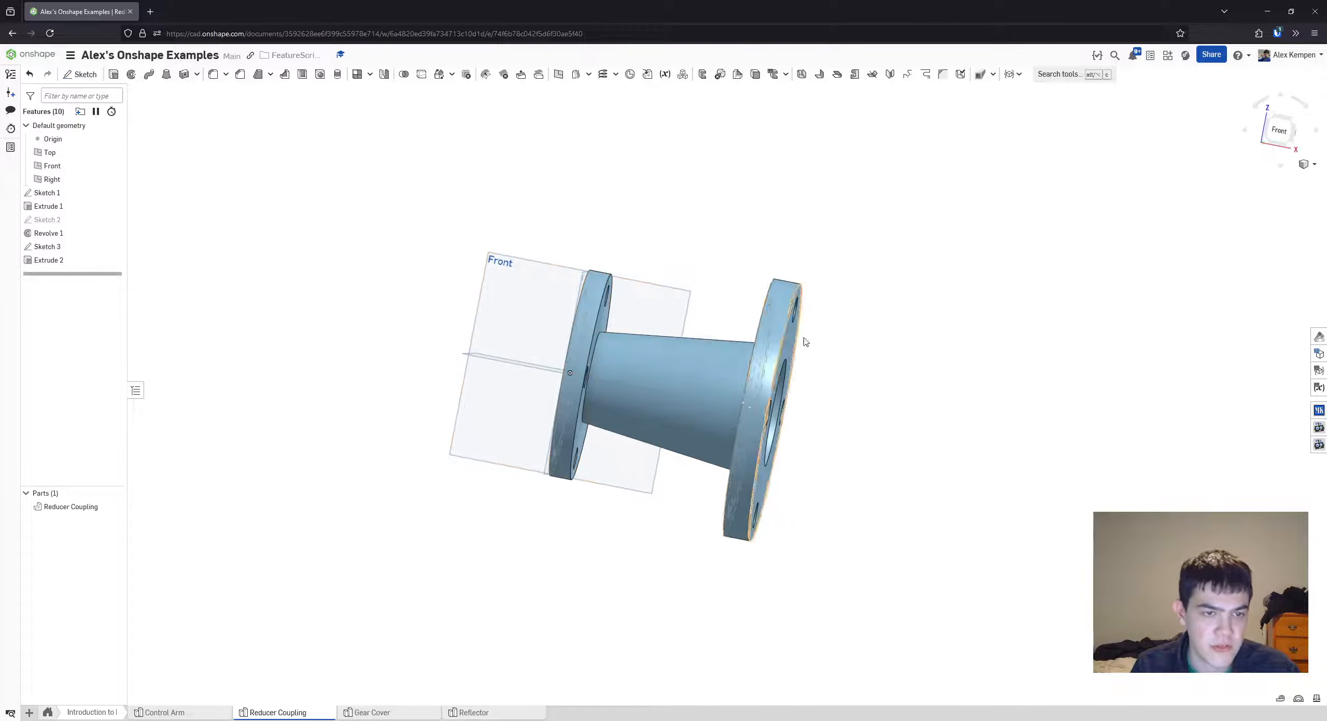
right_drag(802, 340, 544, 311)
scroll(544, 314, up, 1)
scroll(781, 408, down, 1)
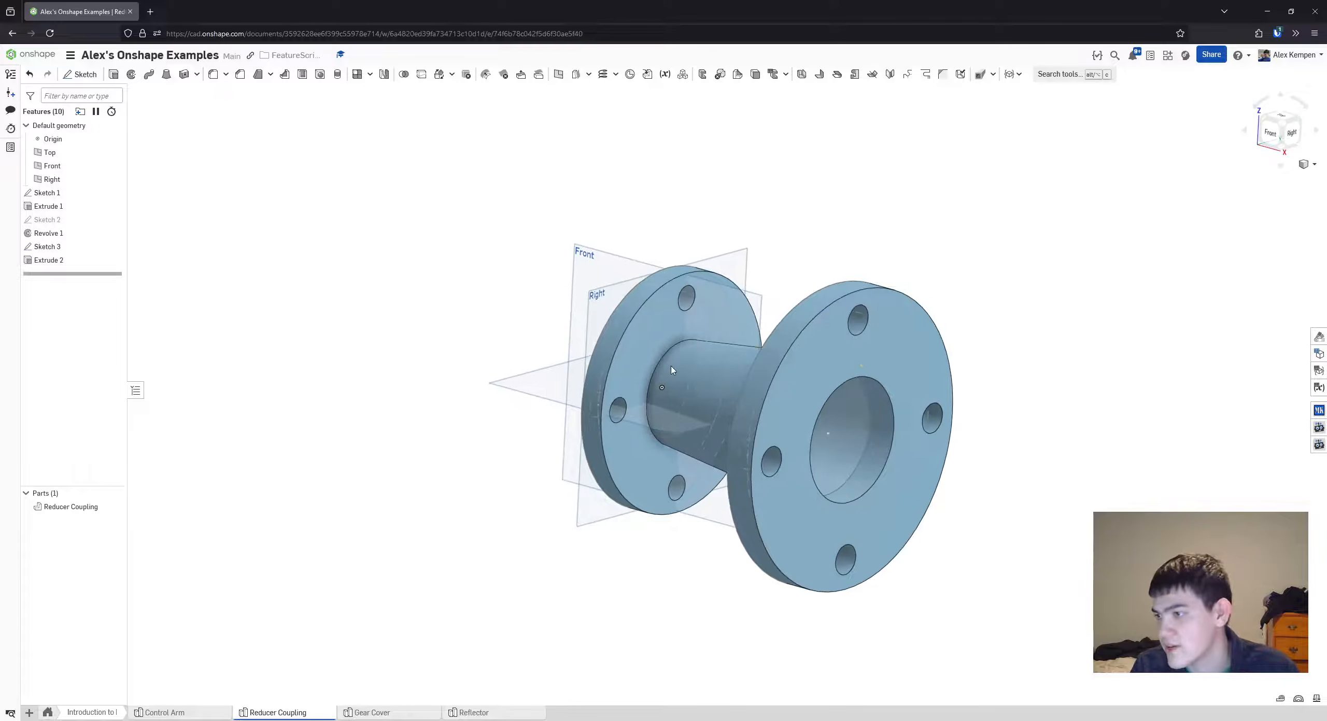
right_drag(818, 402, 793, 409)
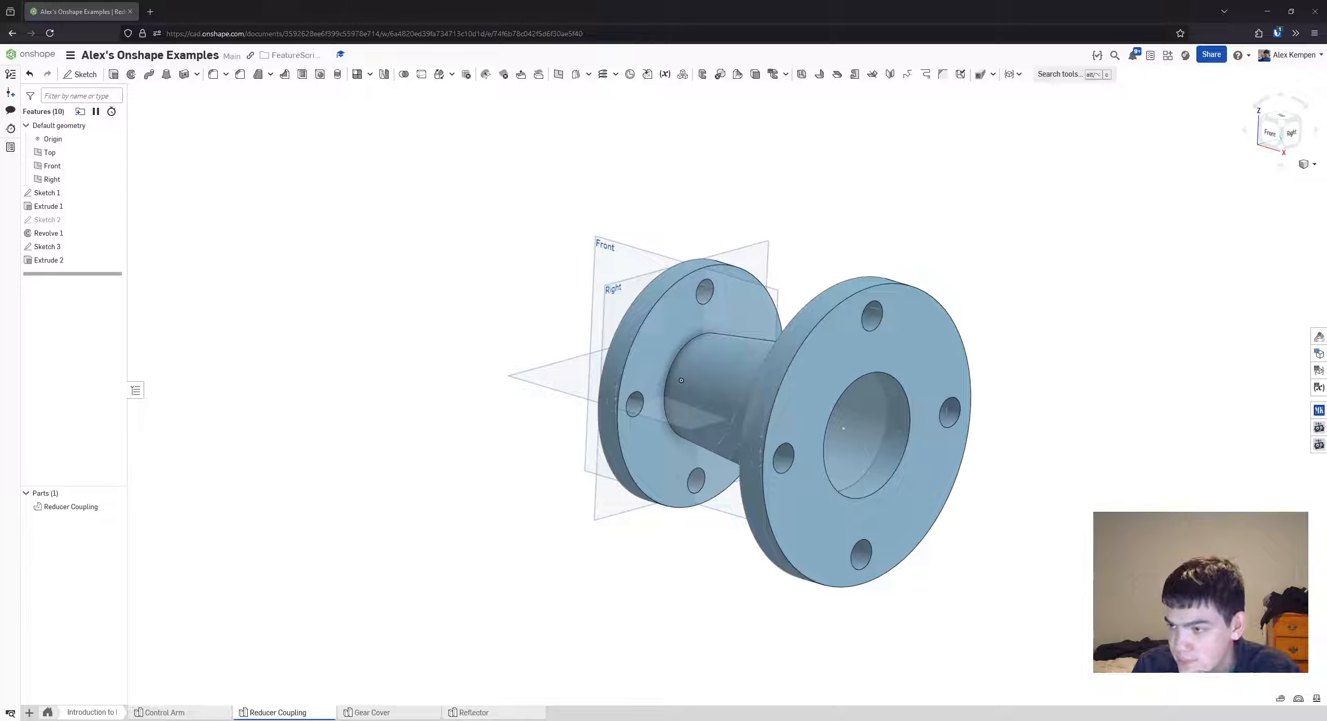
- Check the mass and section properties of the Reducer Coupling part, including its volume and surface area
click(71, 507)
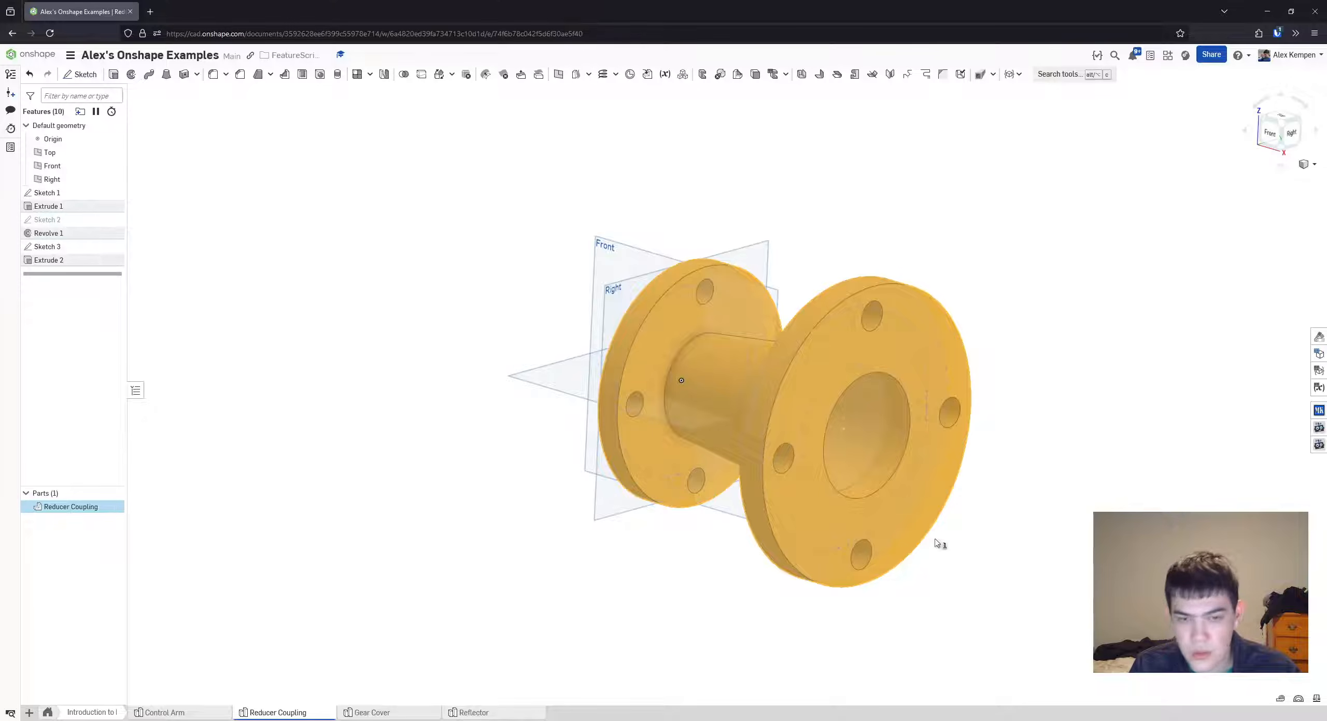
click(1317, 700)
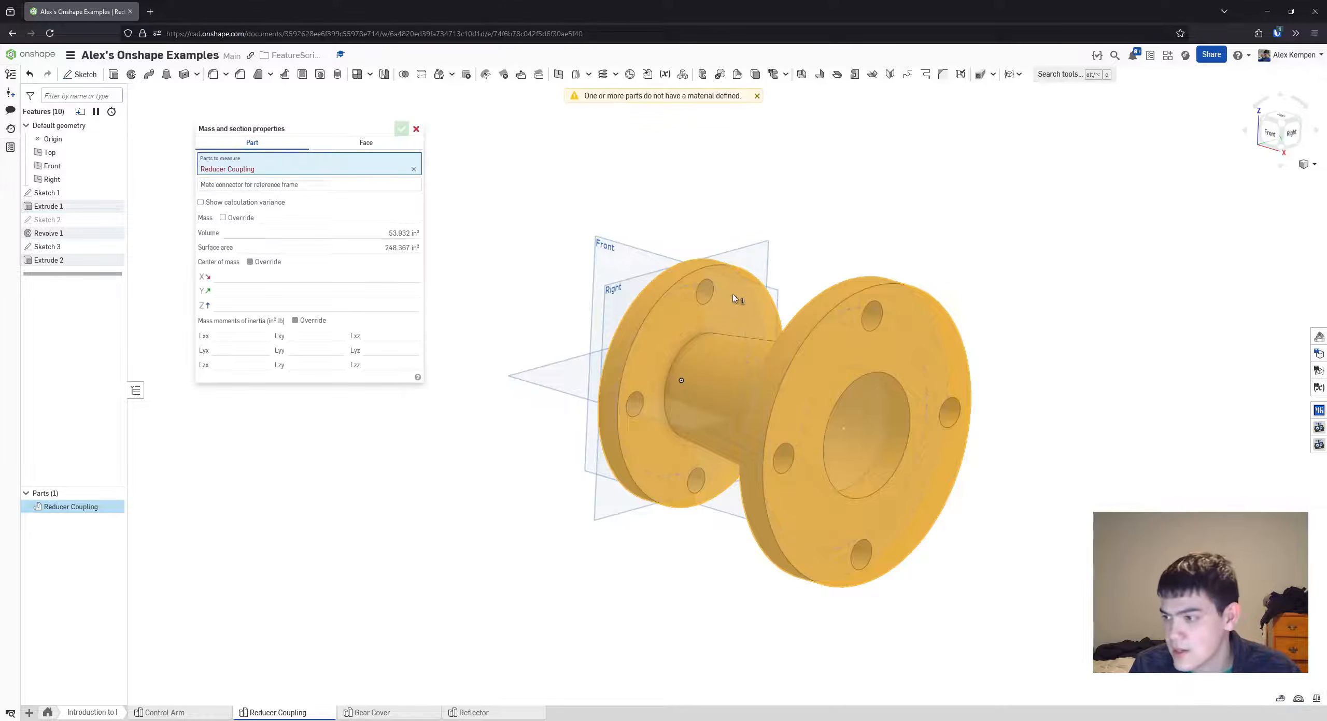
mouse_move(394, 228)
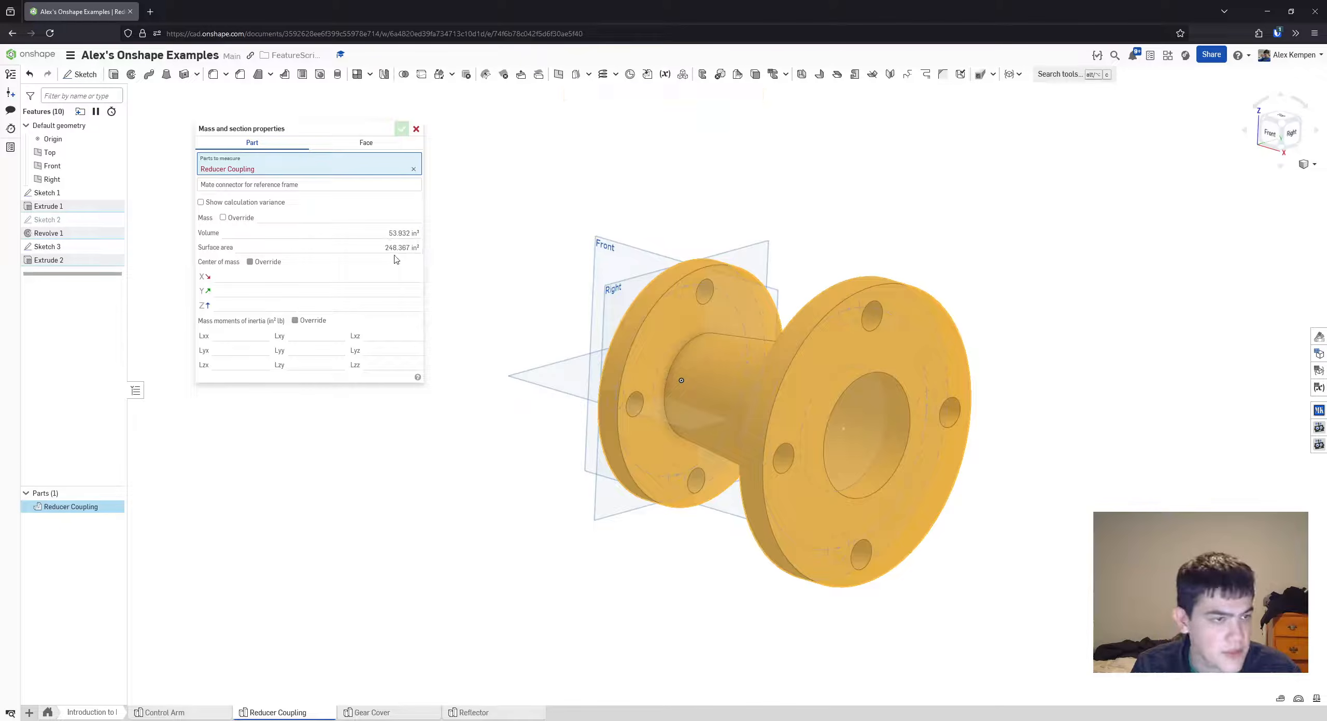
click(415, 129)
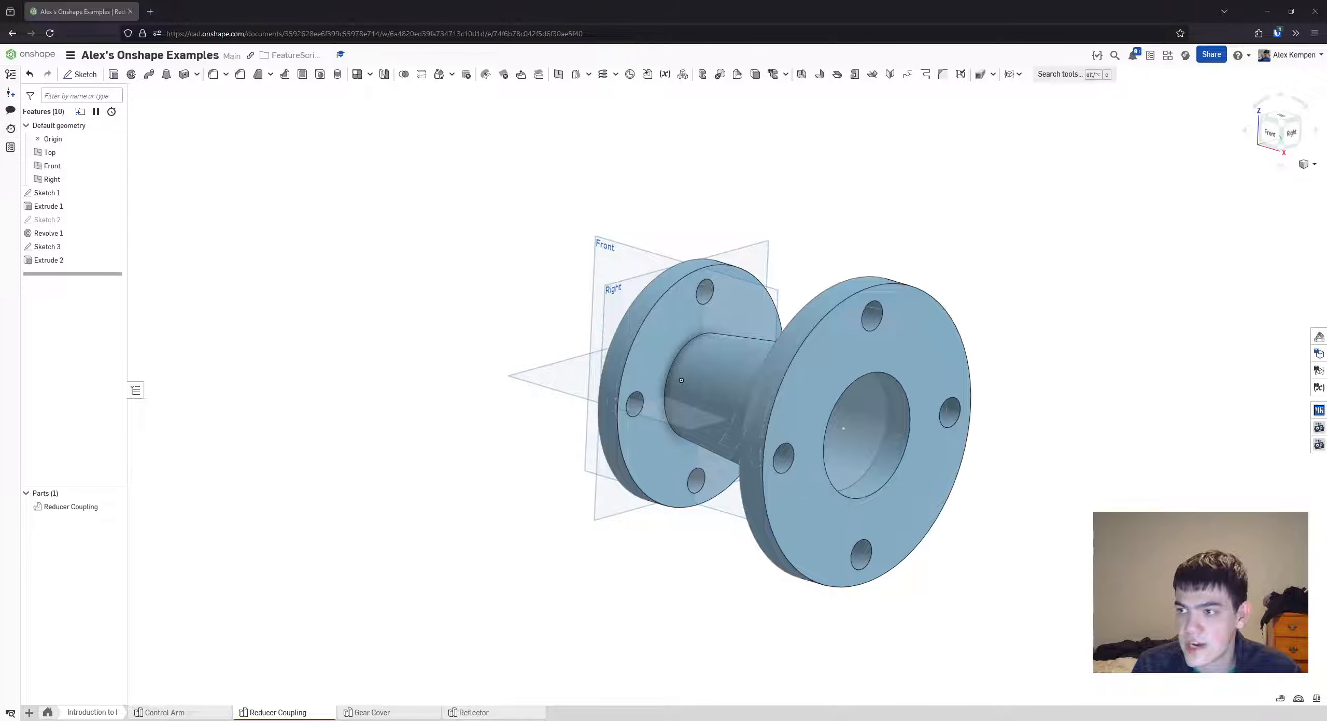
- Switch to the Gear Cover part studio and view its model in perspective from above
click(372, 714)
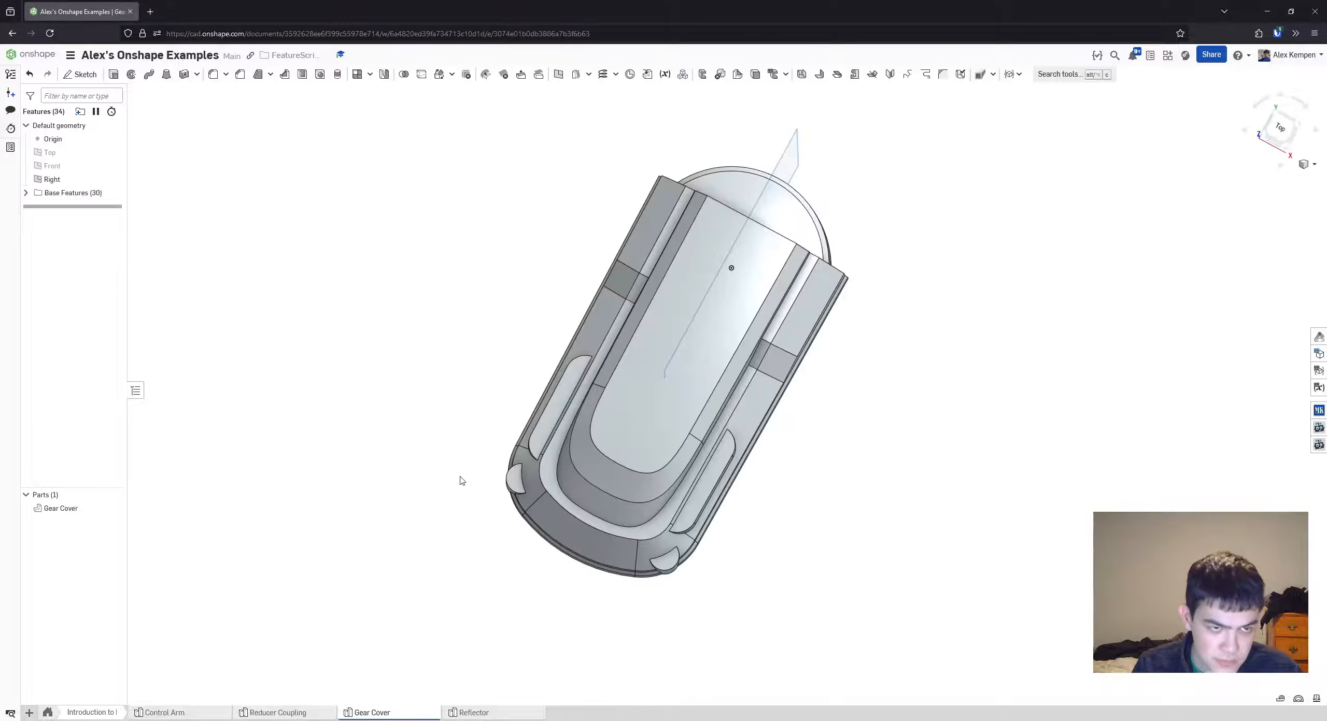
right_drag(460, 479, 437, 422)
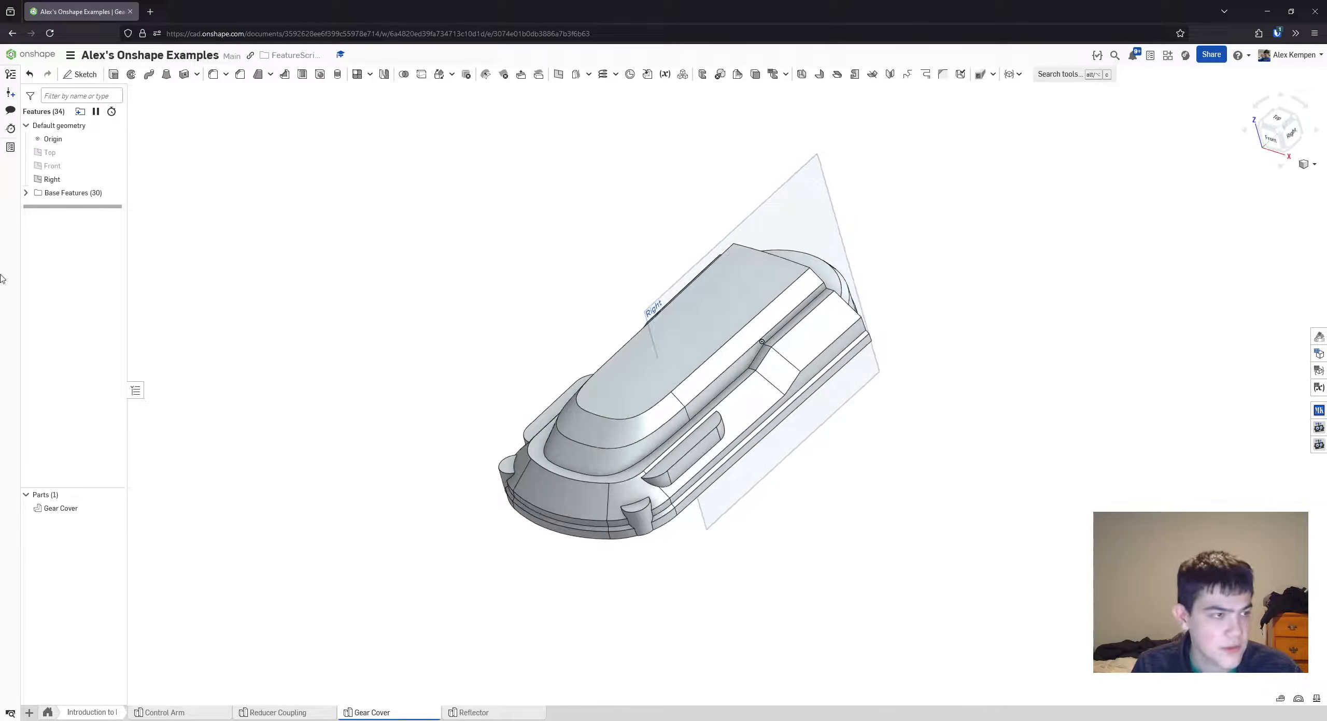
- Check the document's workspace units for length, angle and mechanical quantities, then accept them
right_drag(356, 409, 402, 414)
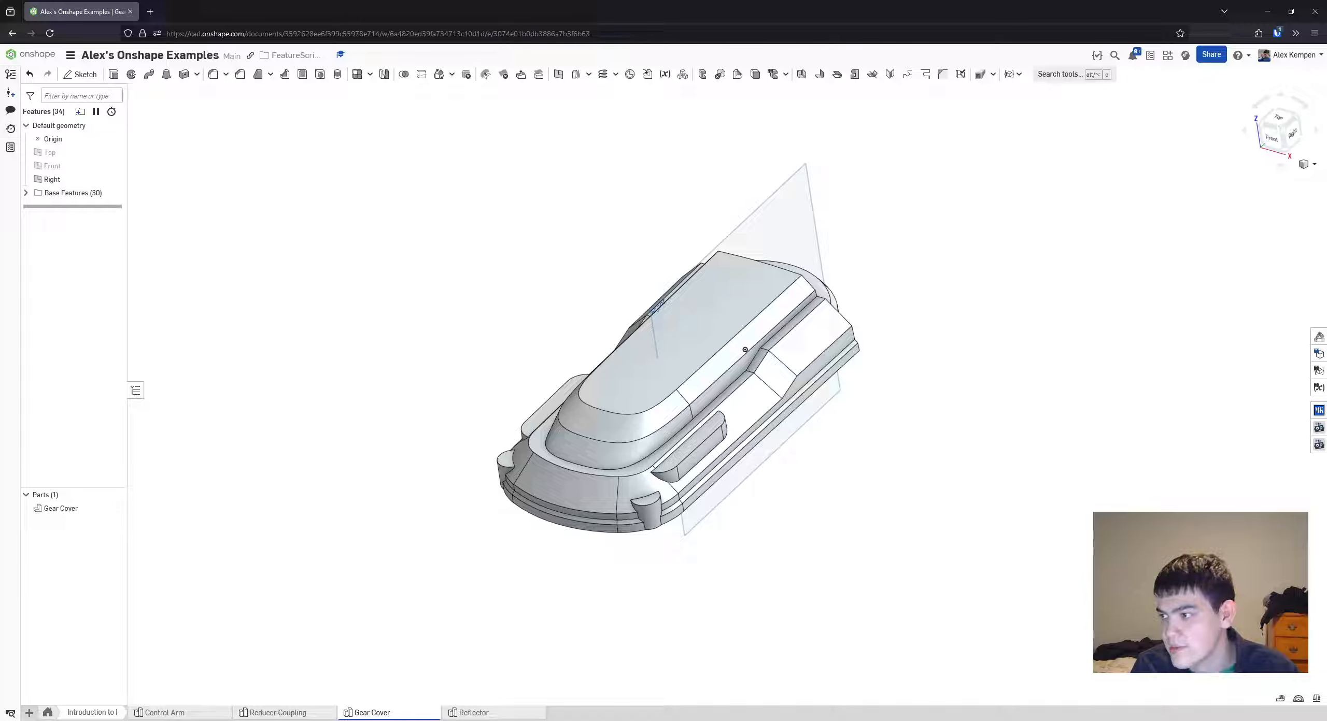
click(70, 55)
click(125, 155)
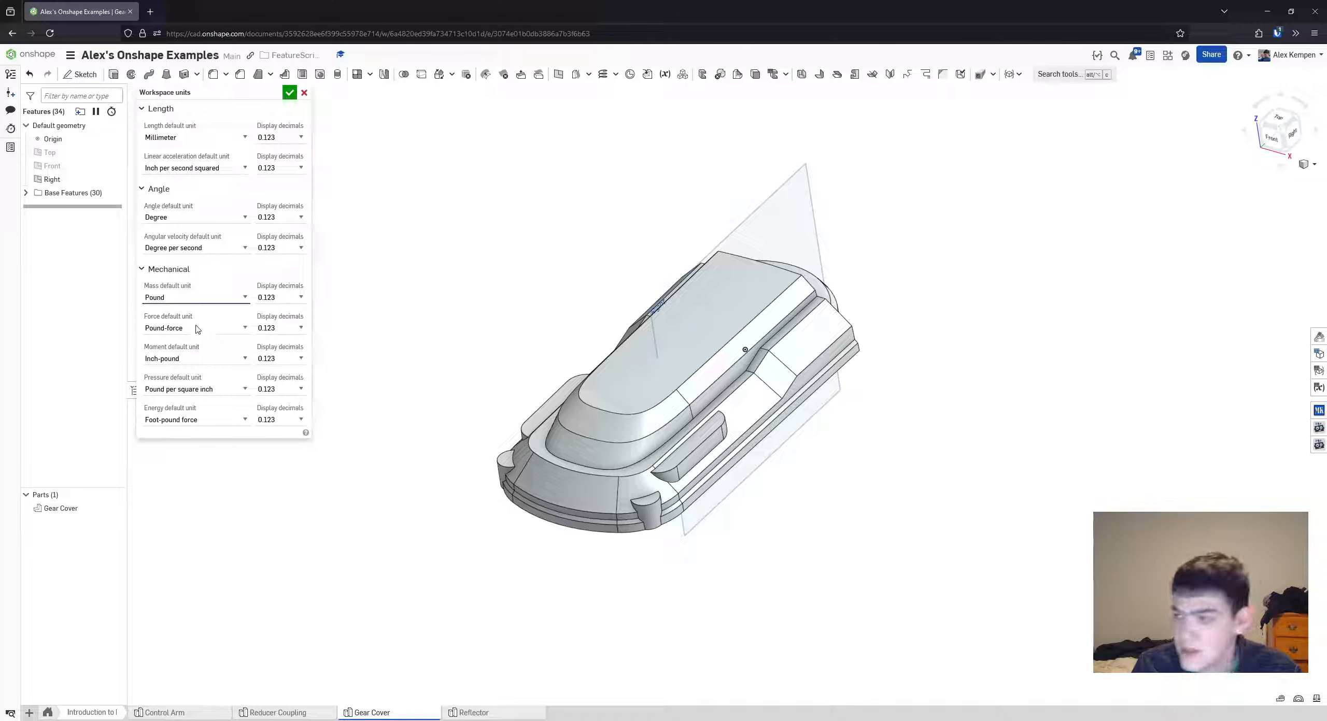
click(289, 93)
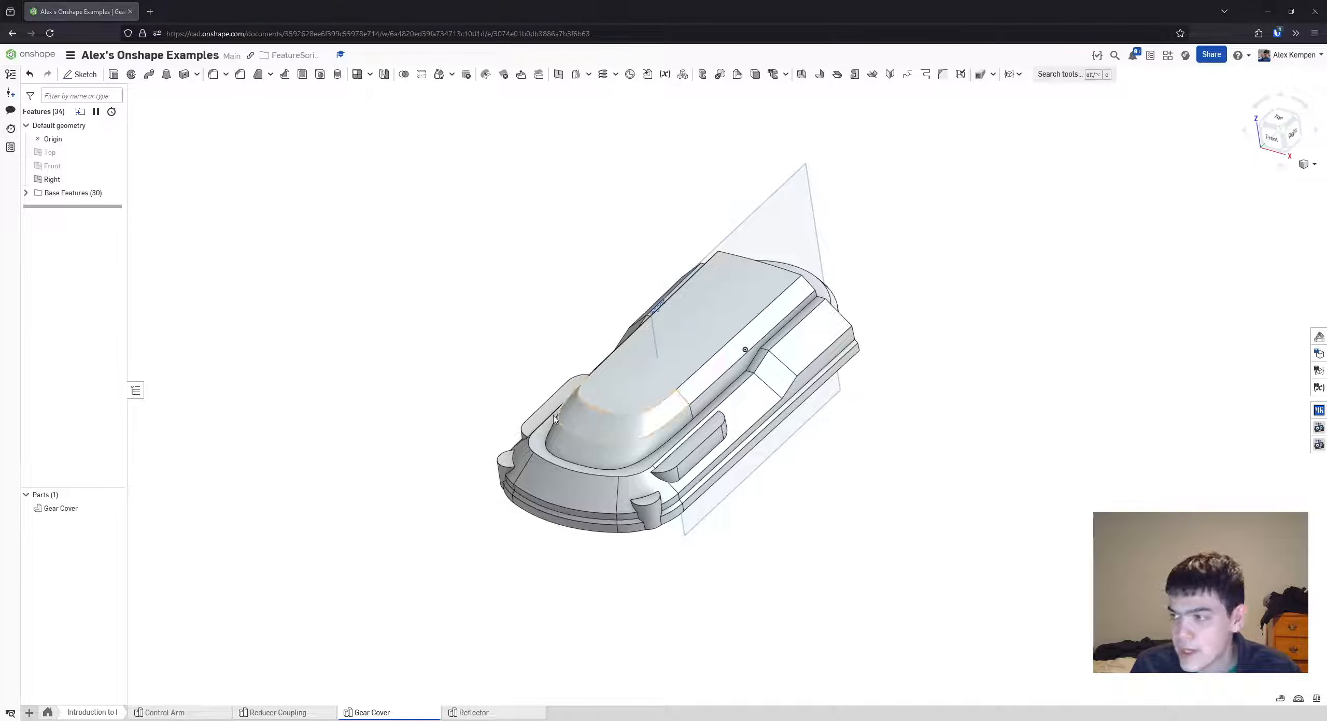
- Examine the Gear Cover's raised body, side ribs and corner bosses from several angles
right_drag(520, 421, 536, 408)
middle_drag(536, 408, 566, 377)
mouse_move(565, 377)
right_down()
mouse_move(546, 383)
mouse_move(564, 379)
right_up()
scroll(545, 383, up, 2)
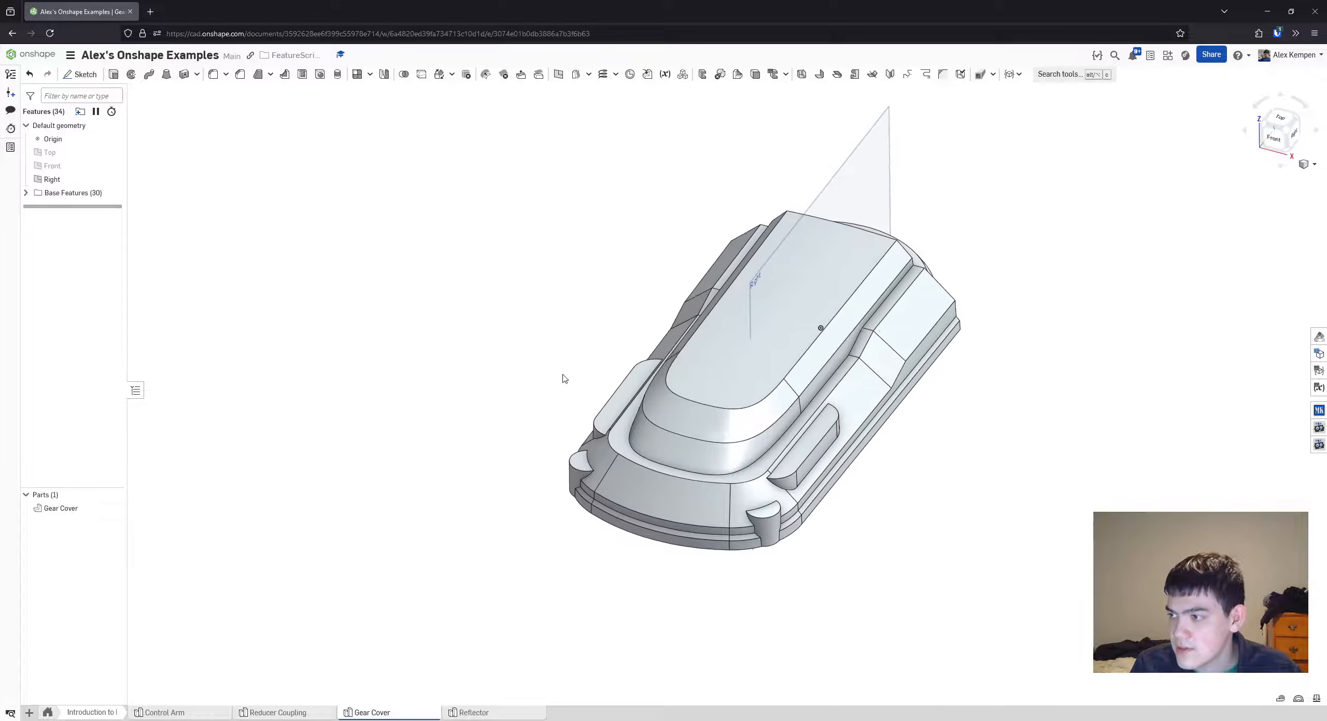
middle_drag(564, 379, 596, 375)
right_drag(596, 375, 549, 389)
scroll(552, 393, down, 2)
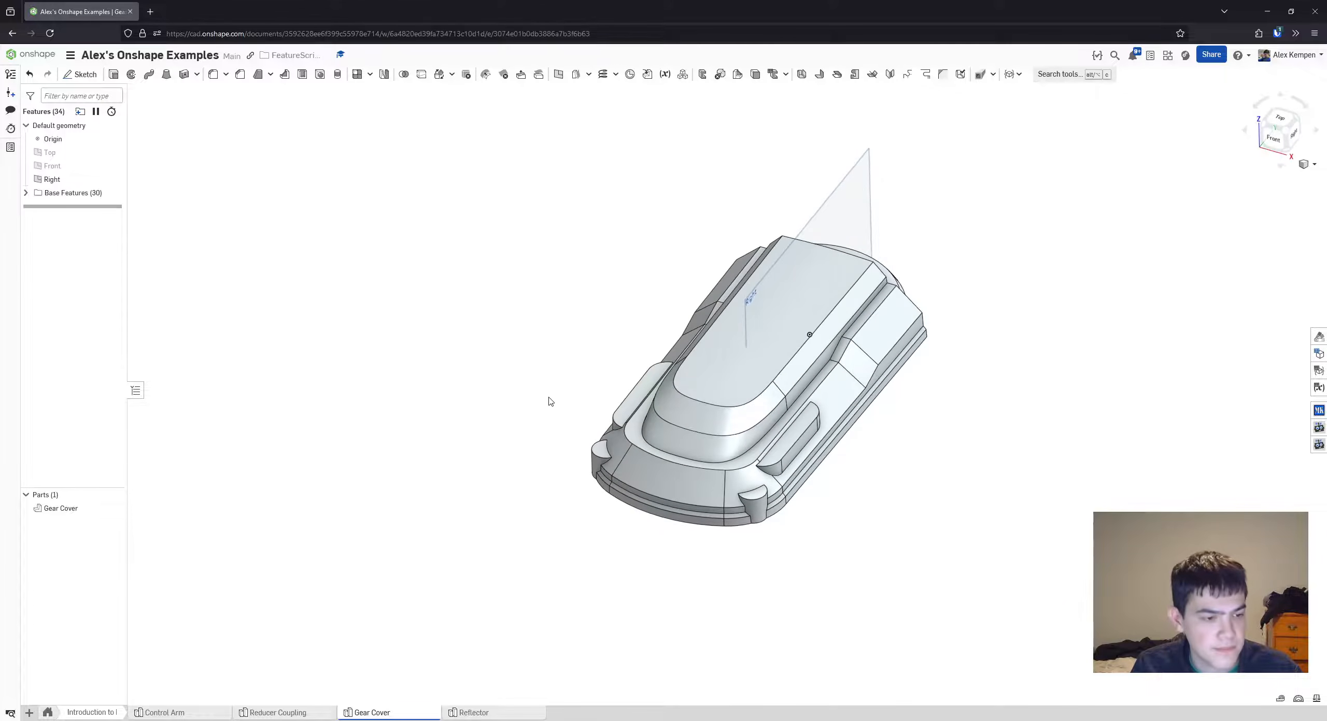
right_drag(747, 419, 674, 719)
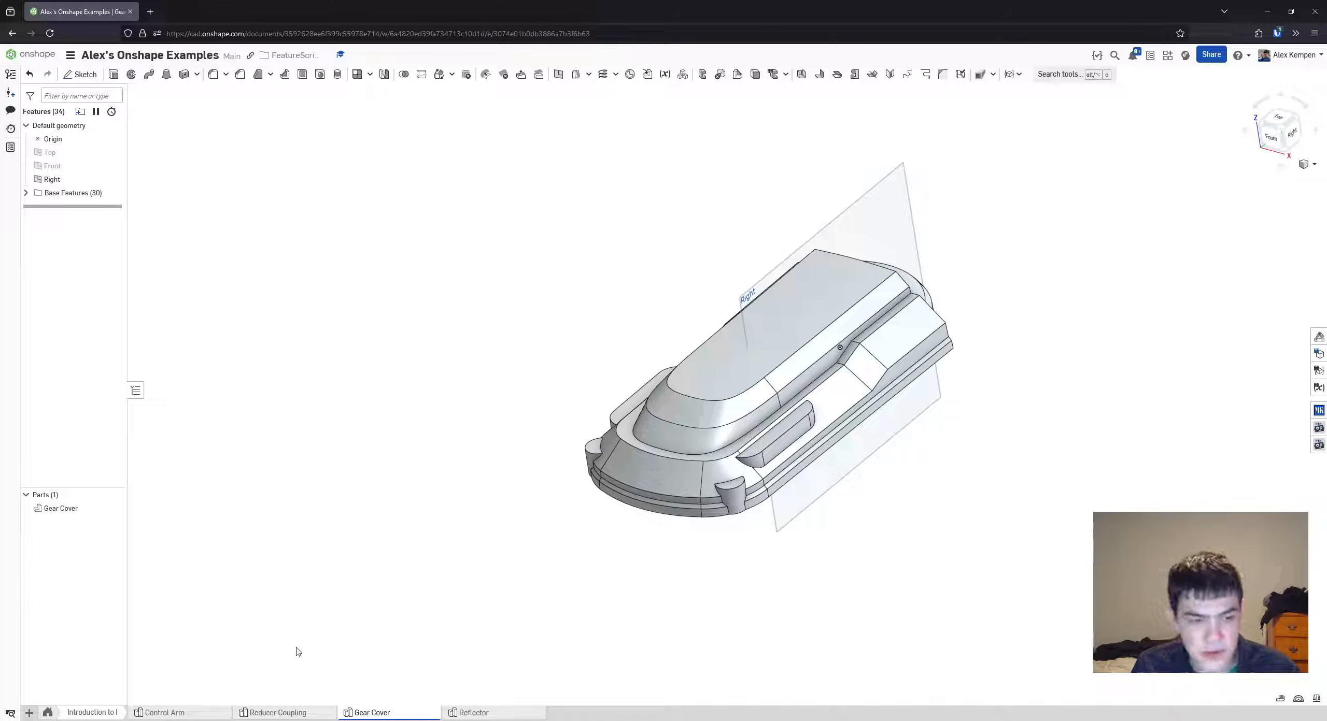
right_drag(1116, 448, 1060, 458)
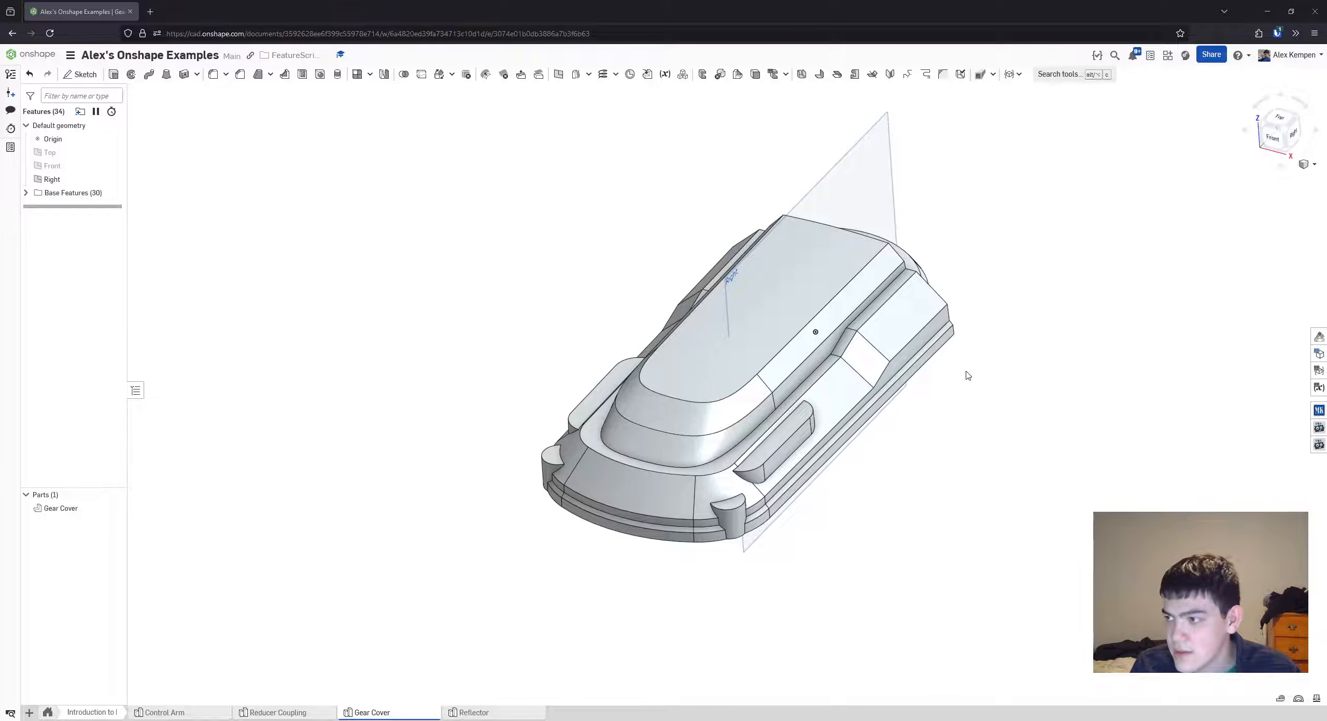
- Start a Shell feature on the Gear Cover, removing its large flat bottom face
right_drag(967, 376, 618, 262)
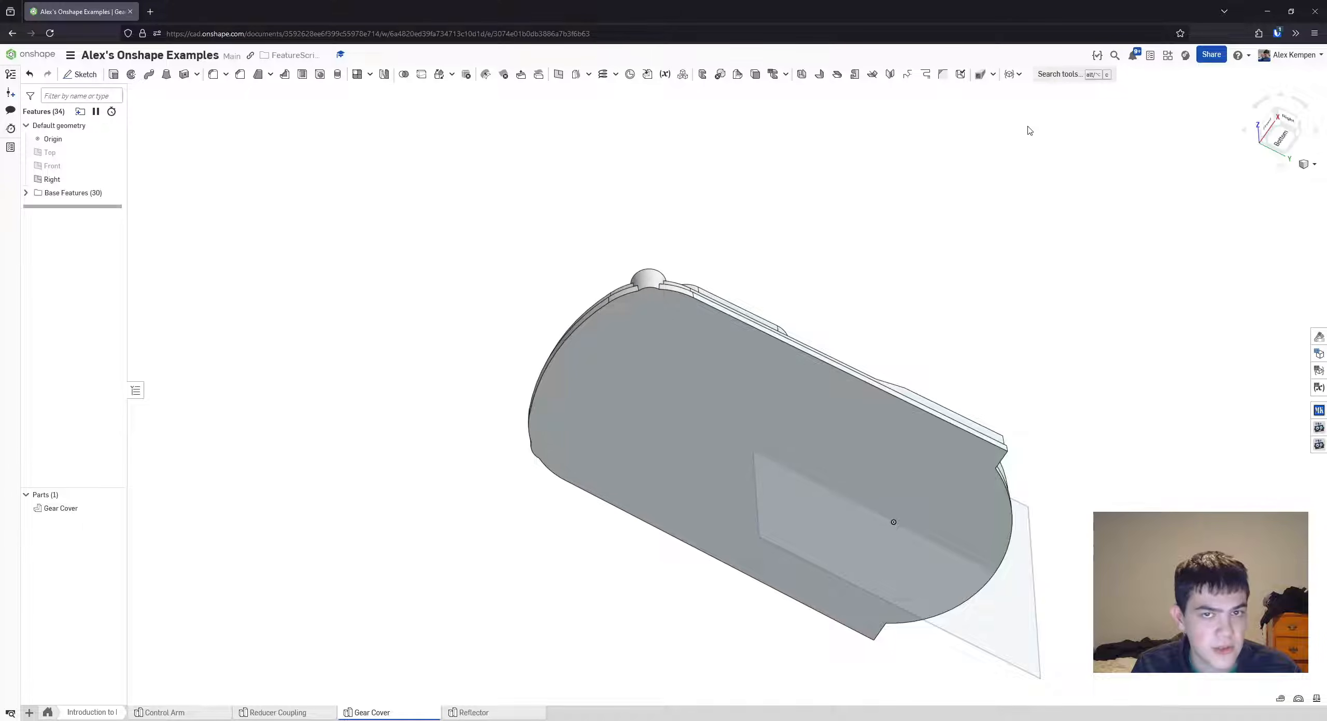
click(1074, 78)
text(sheel)
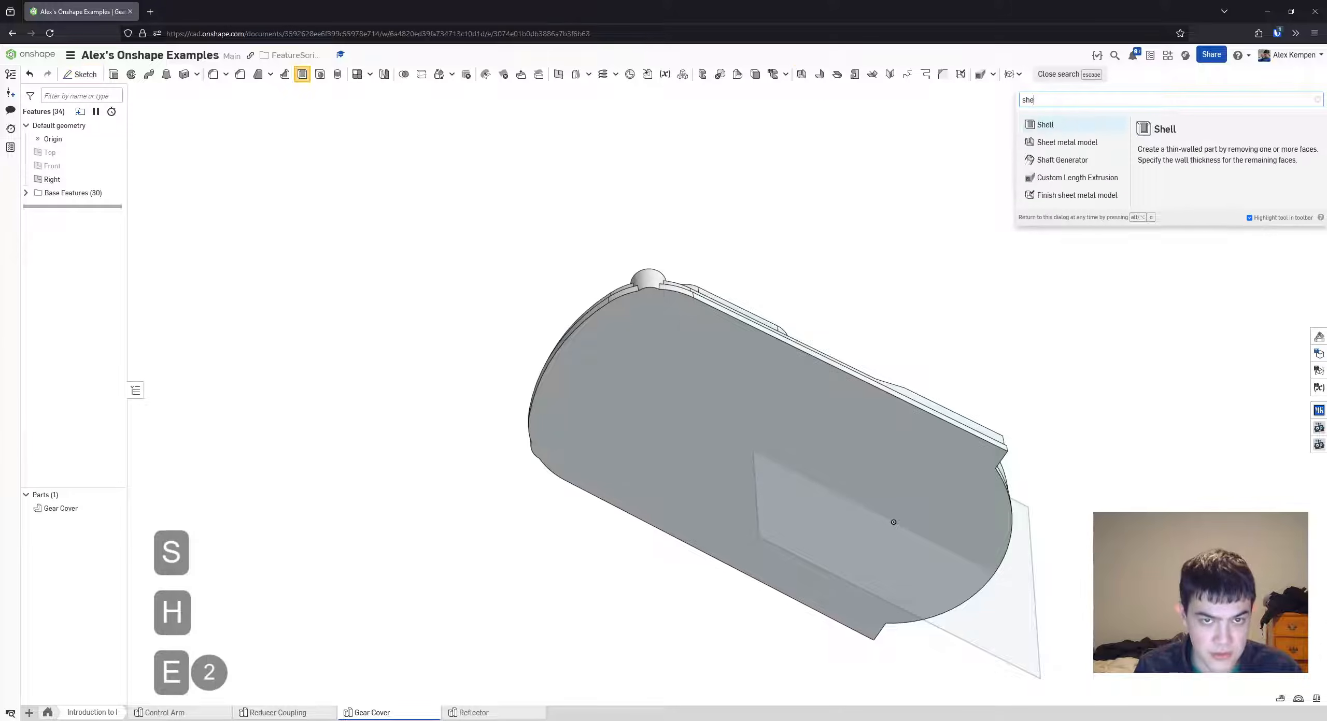
key(BackSpace)
key(BackSpace)
text(ll)
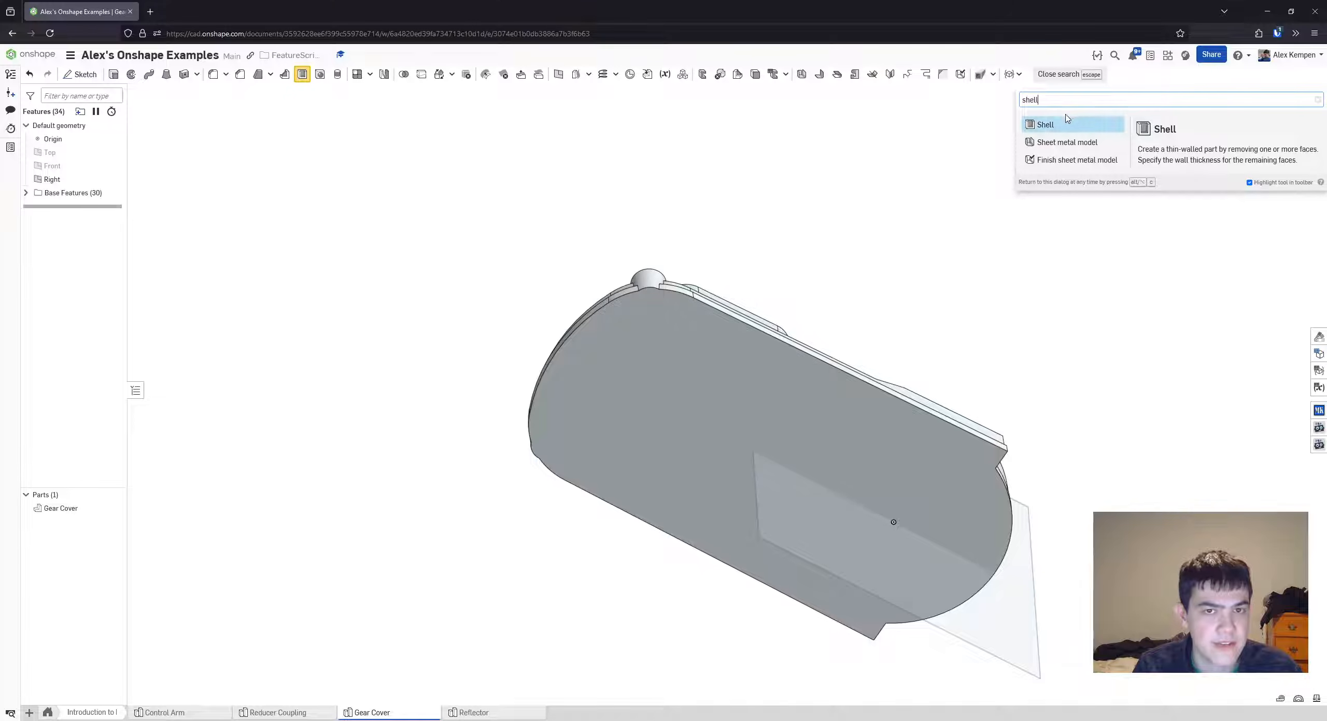
click(1043, 126)
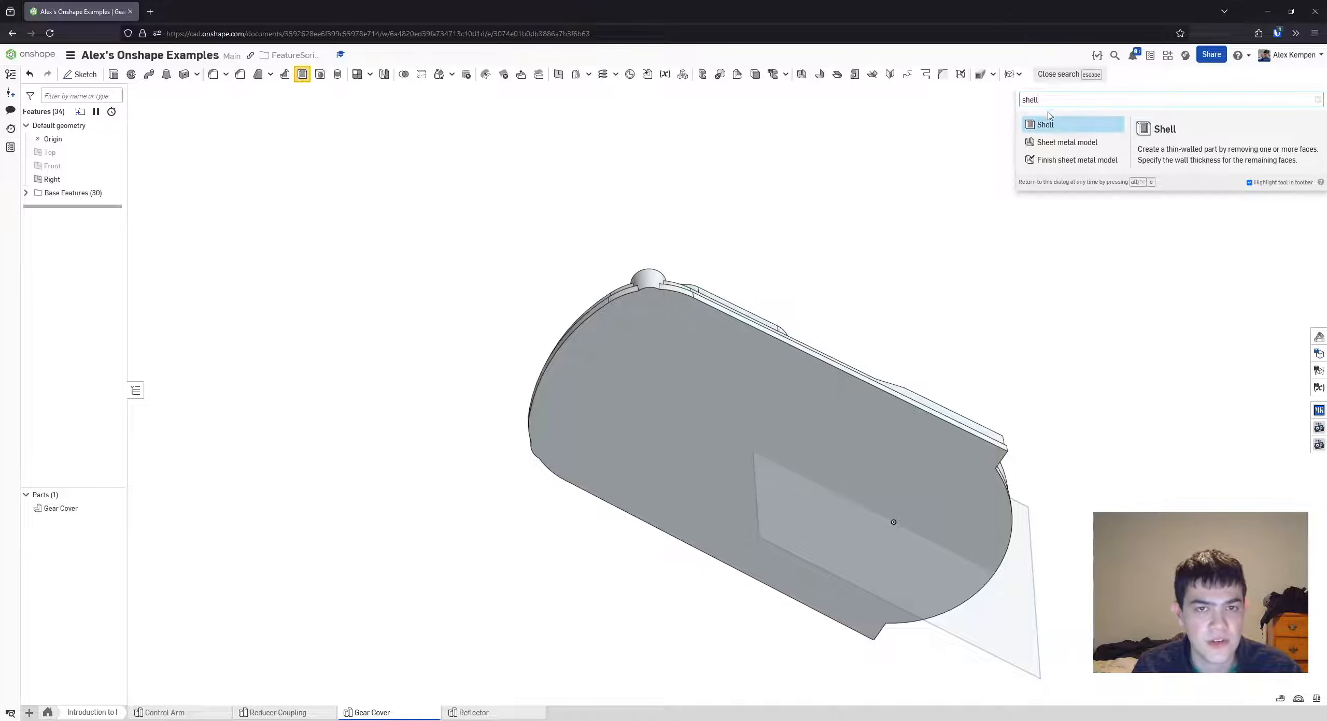
right_drag(700, 376, 789, 362)
click(731, 340)
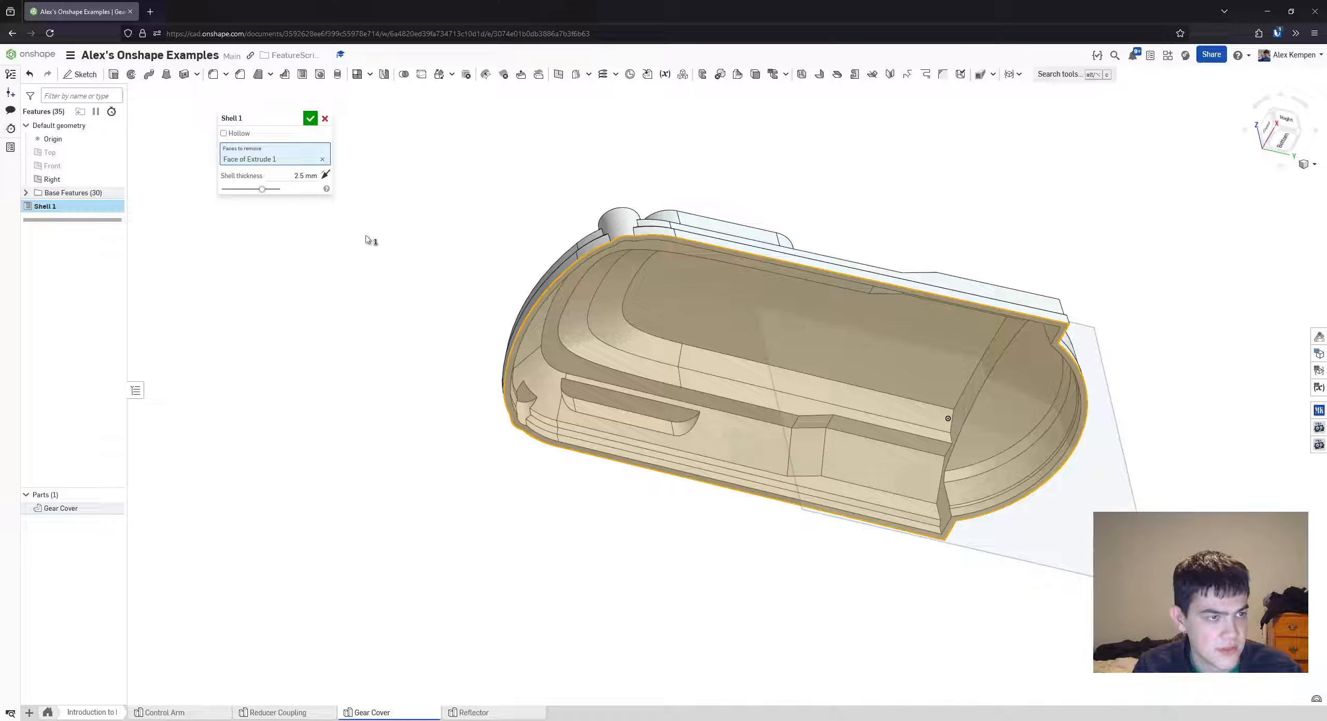
- Set the shell thickness to 4 mm and finish the shell
click(309, 177)
text(4)
key(Return)
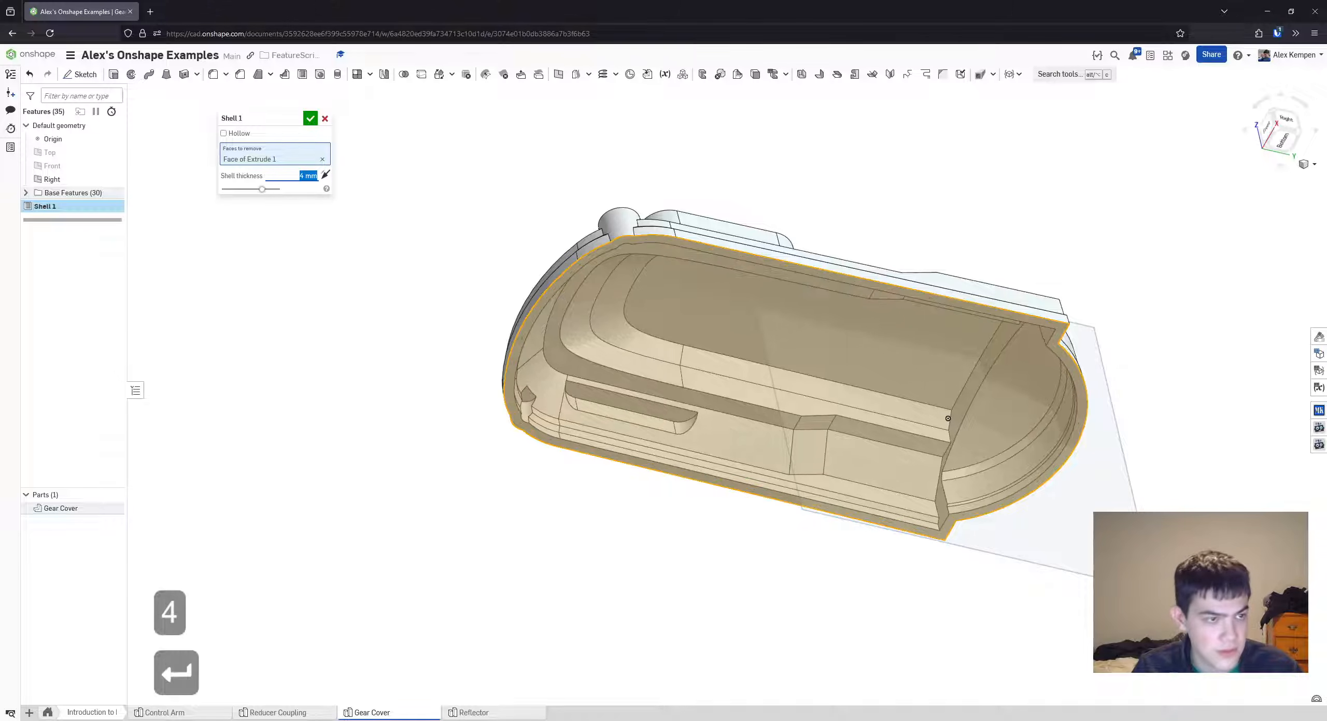
click(310, 122)
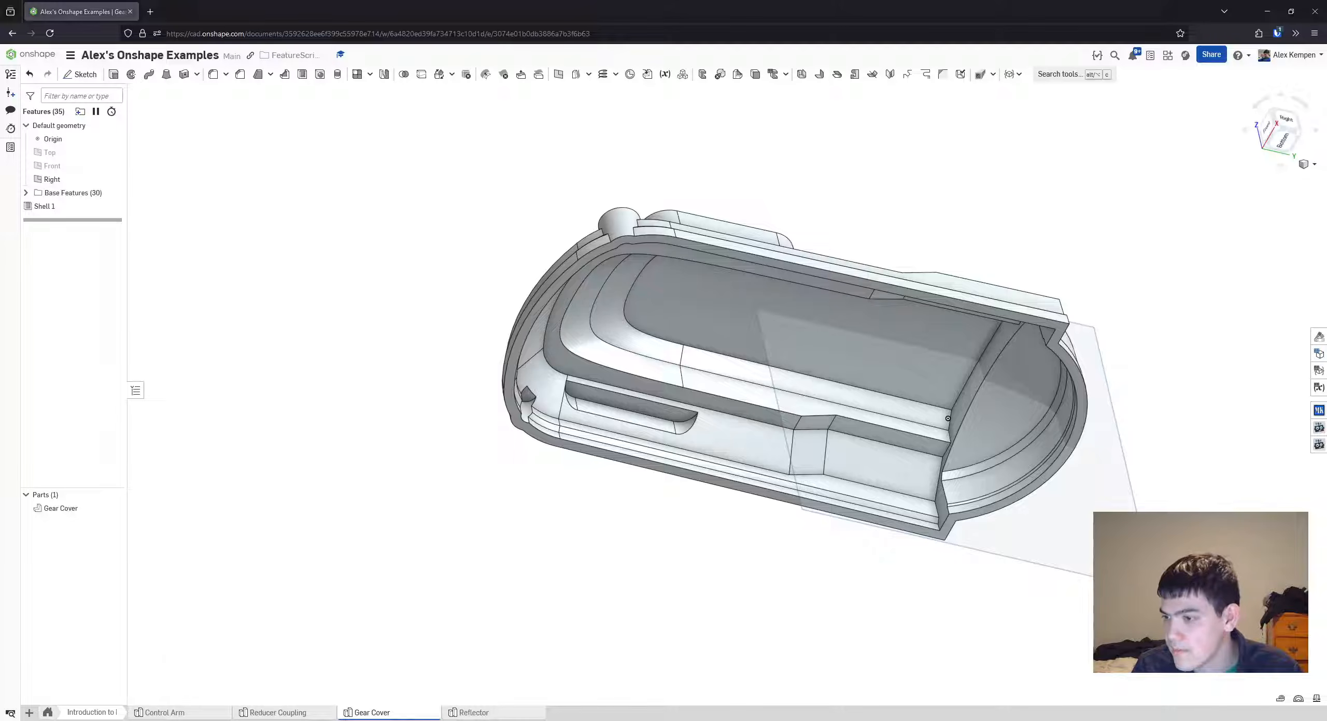
- Start a sketch on the narrow flat ledge around the cover's raised central body and view it face-on
right_drag(555, 305, 369, 223)
click(80, 74)
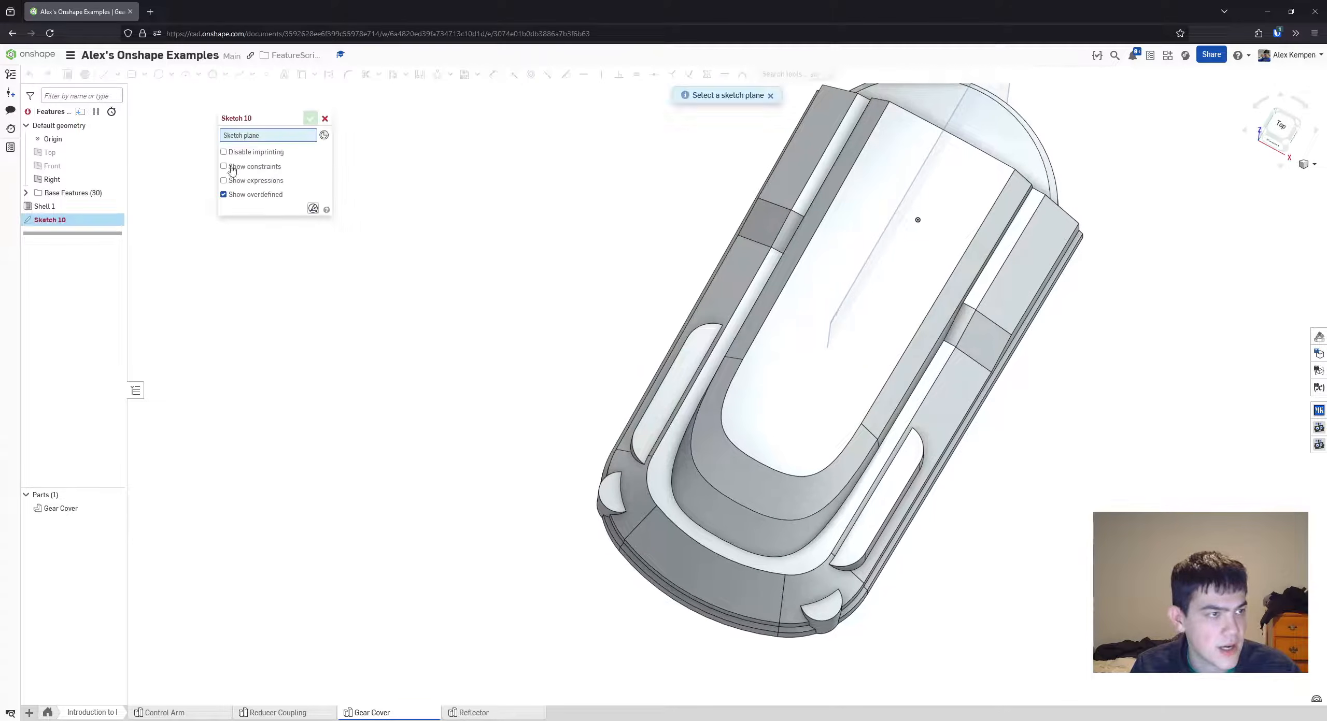
click(665, 484)
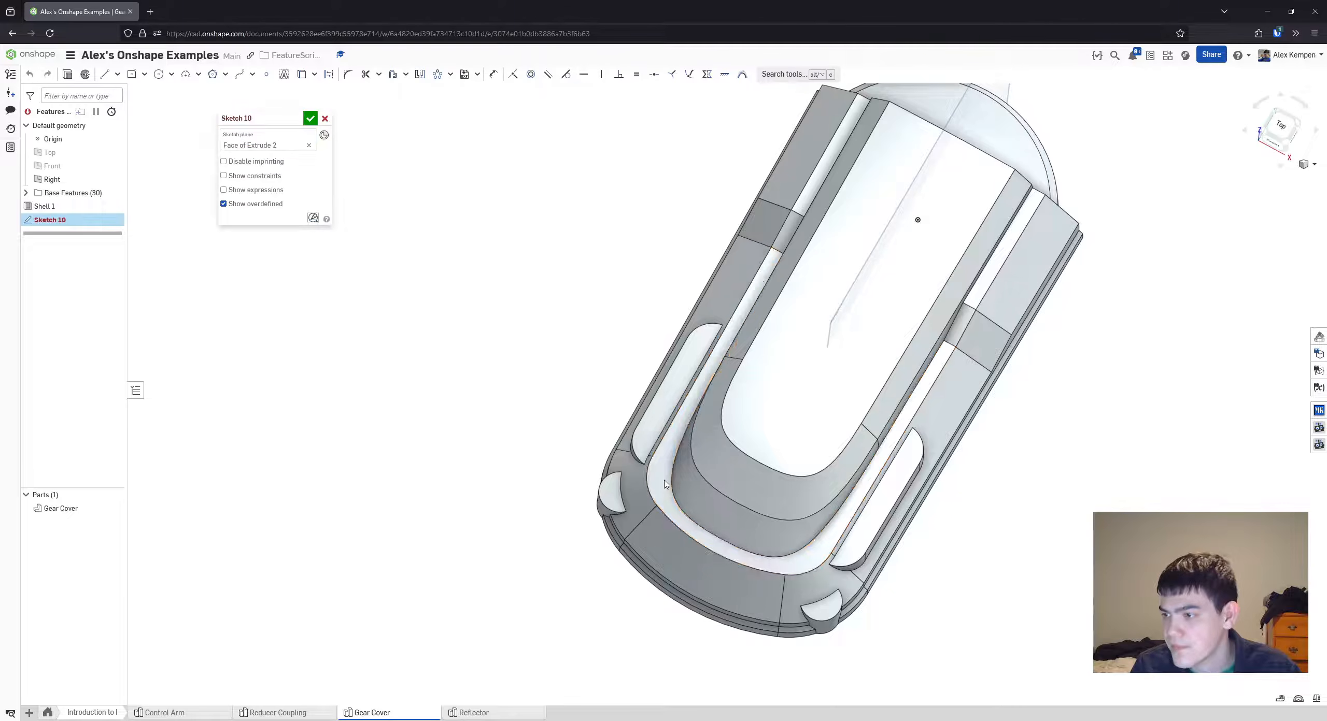
click(1281, 139)
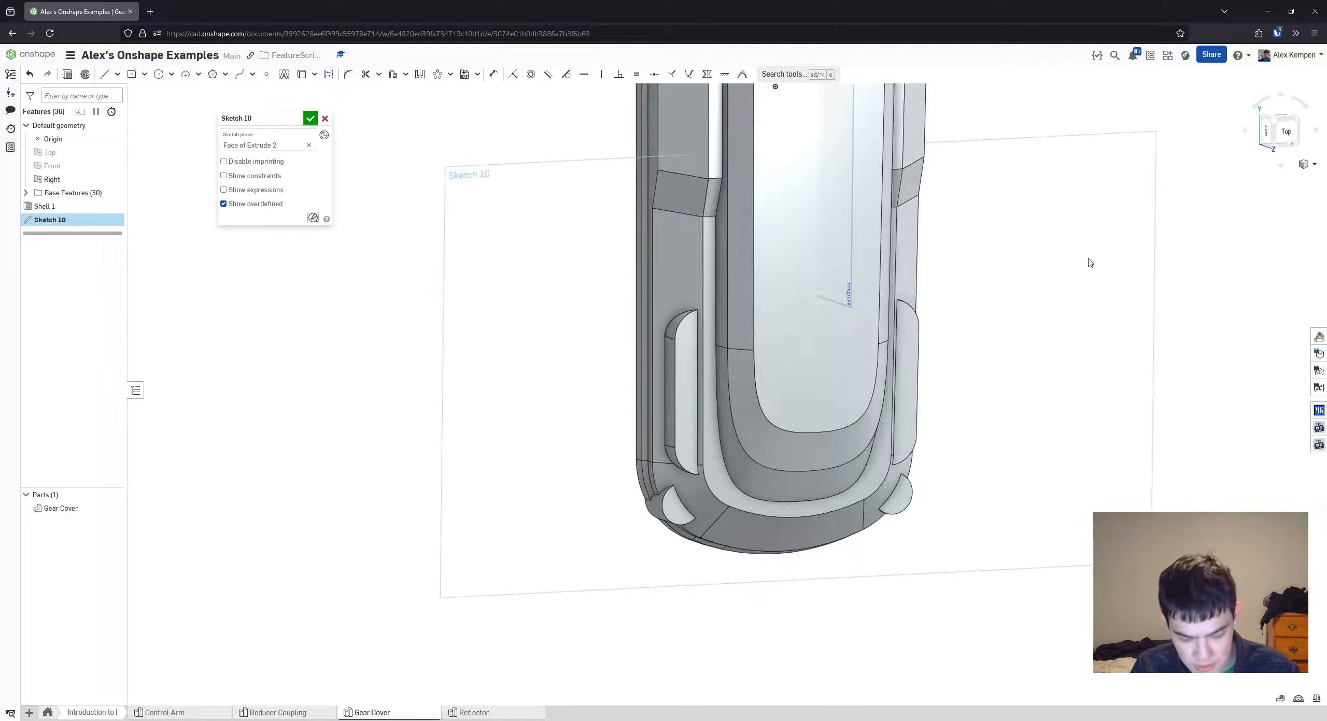
key(n)
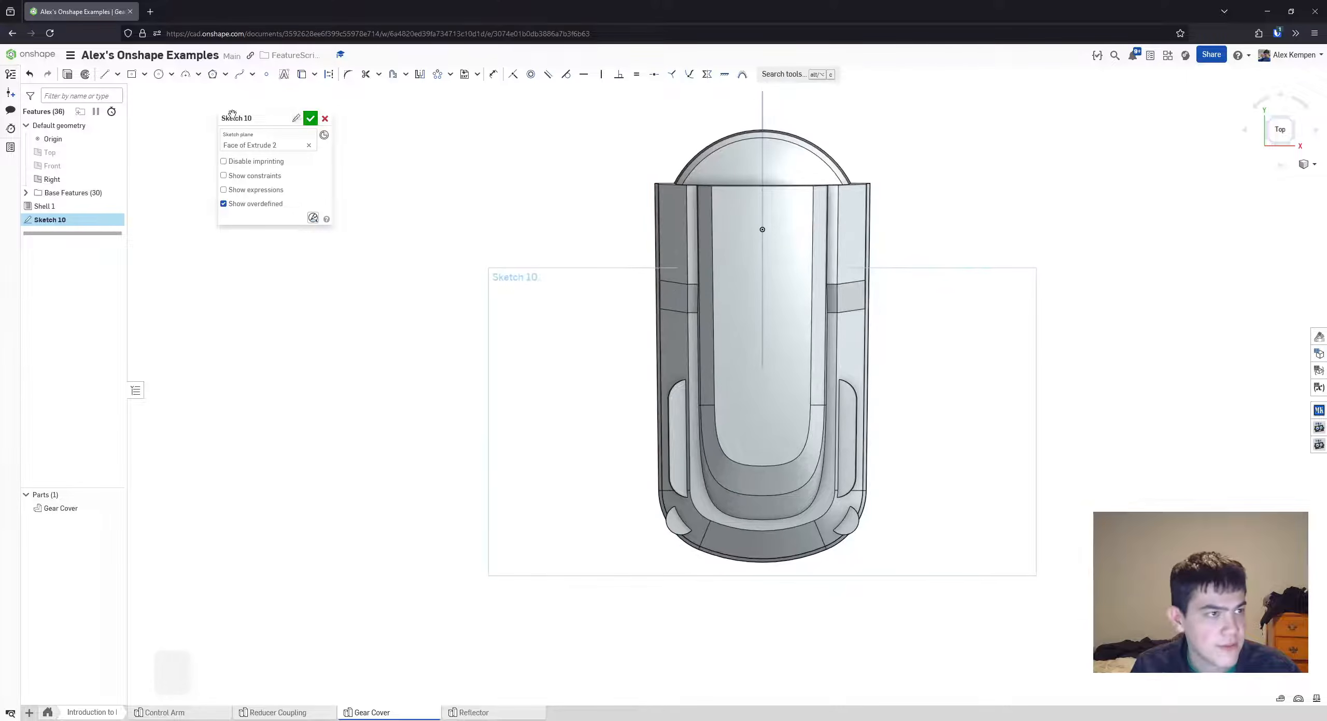
- Place three sketch points on the cover's left side: on the rear dome, midway along the side, and at the front corner boss
click(266, 74)
middle_drag(630, 290, 616, 310)
scroll(676, 227, up, 1)
click(698, 176)
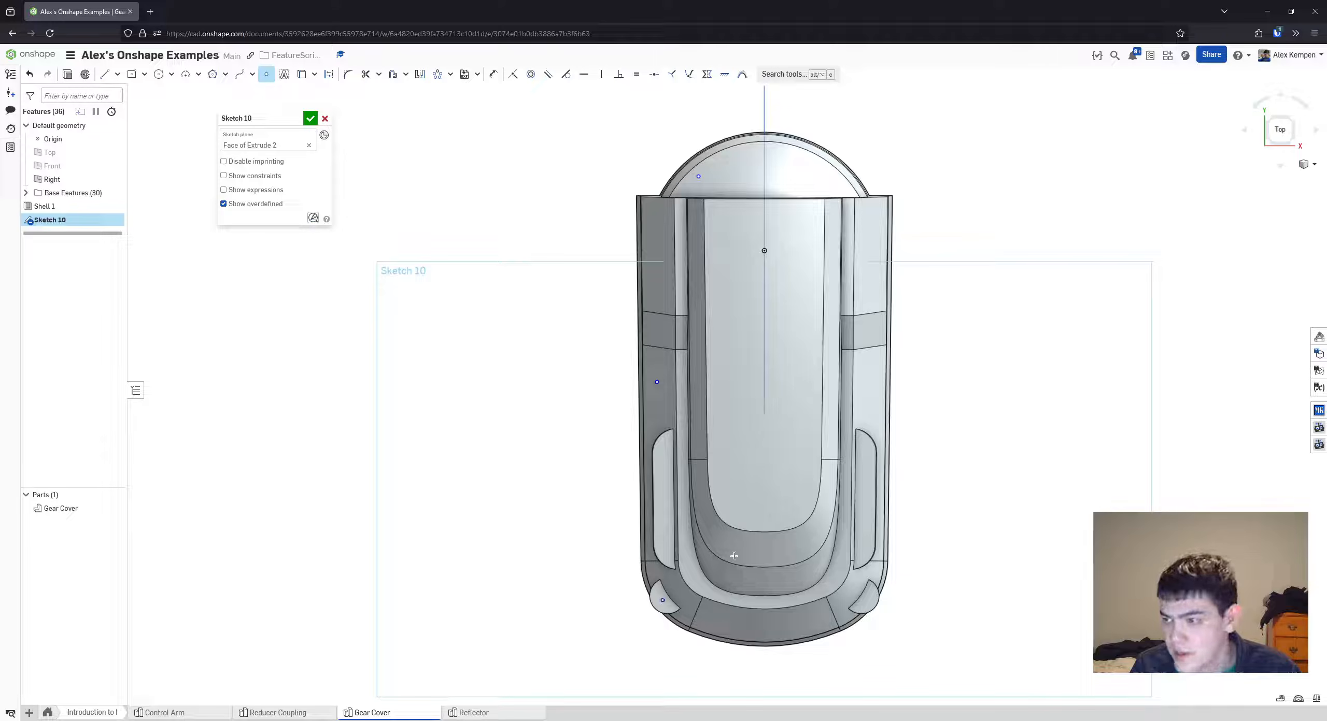
key(Escape)
scroll(716, 555, down, 2)
scroll(706, 554, up, 2)
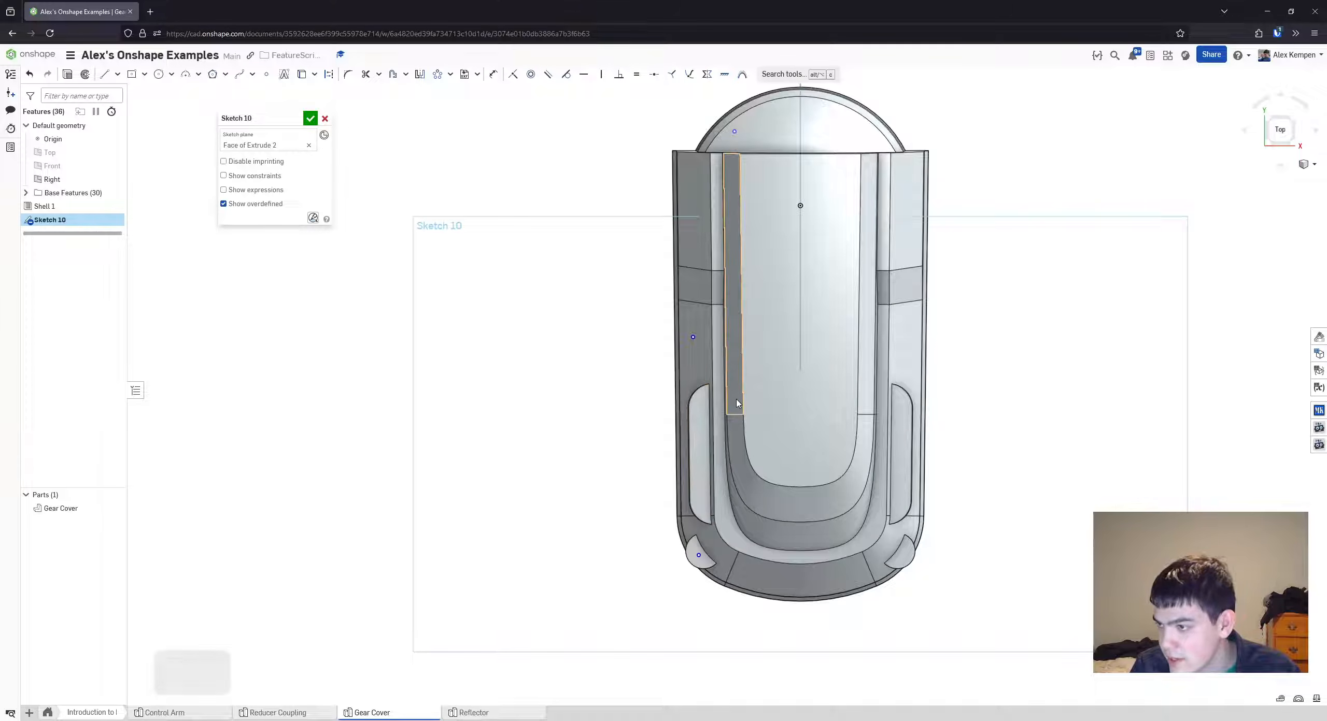
- Dimension the horizontal distance between the midway point and the rear dome point as 16 mm
key(d)
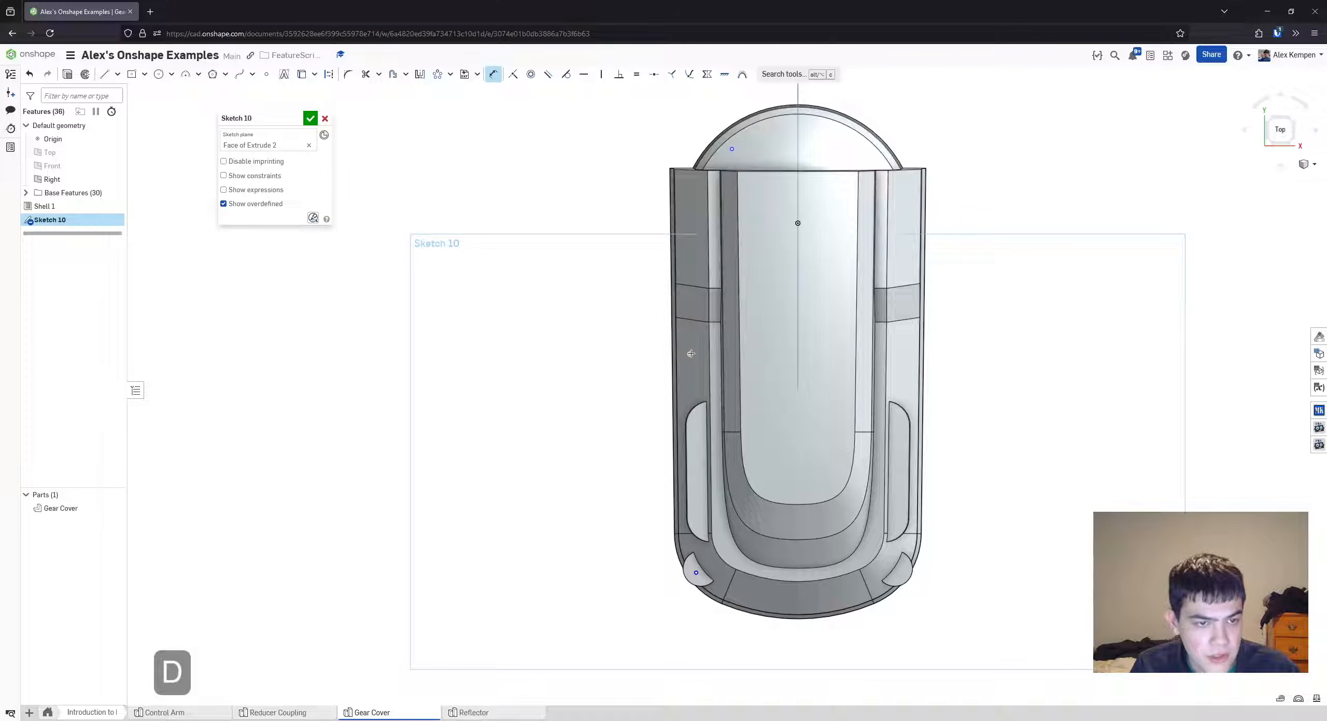
click(733, 149)
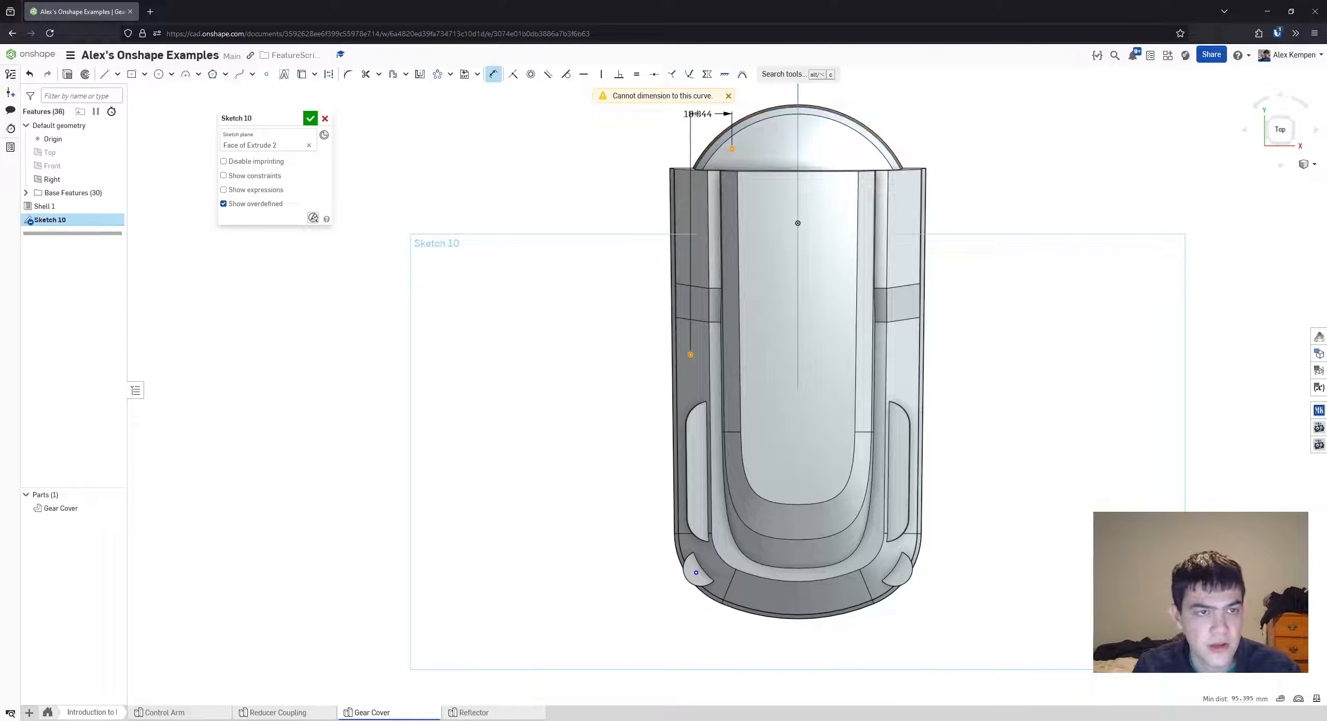
click(697, 114)
text(16)
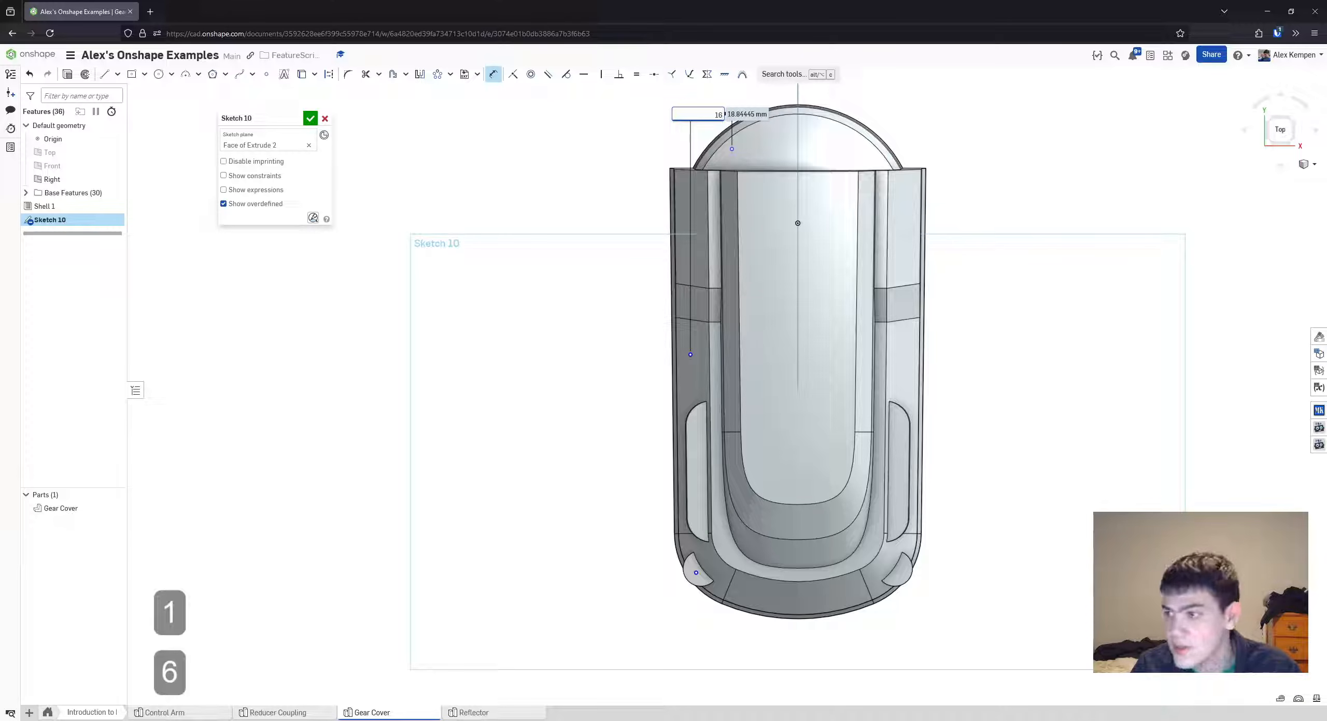
key(Return)
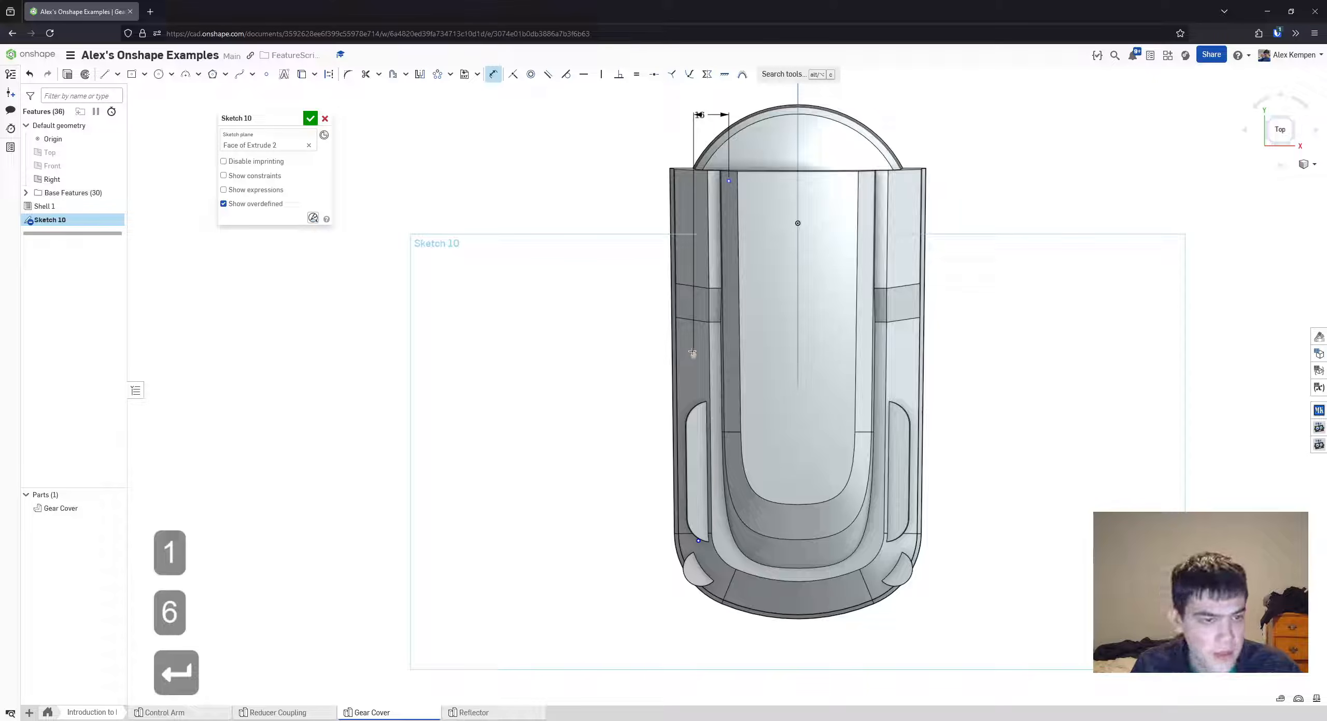
- Dimension the vertical distance between the midway point and the rear dome point as 93 mm
click(693, 355)
click(728, 180)
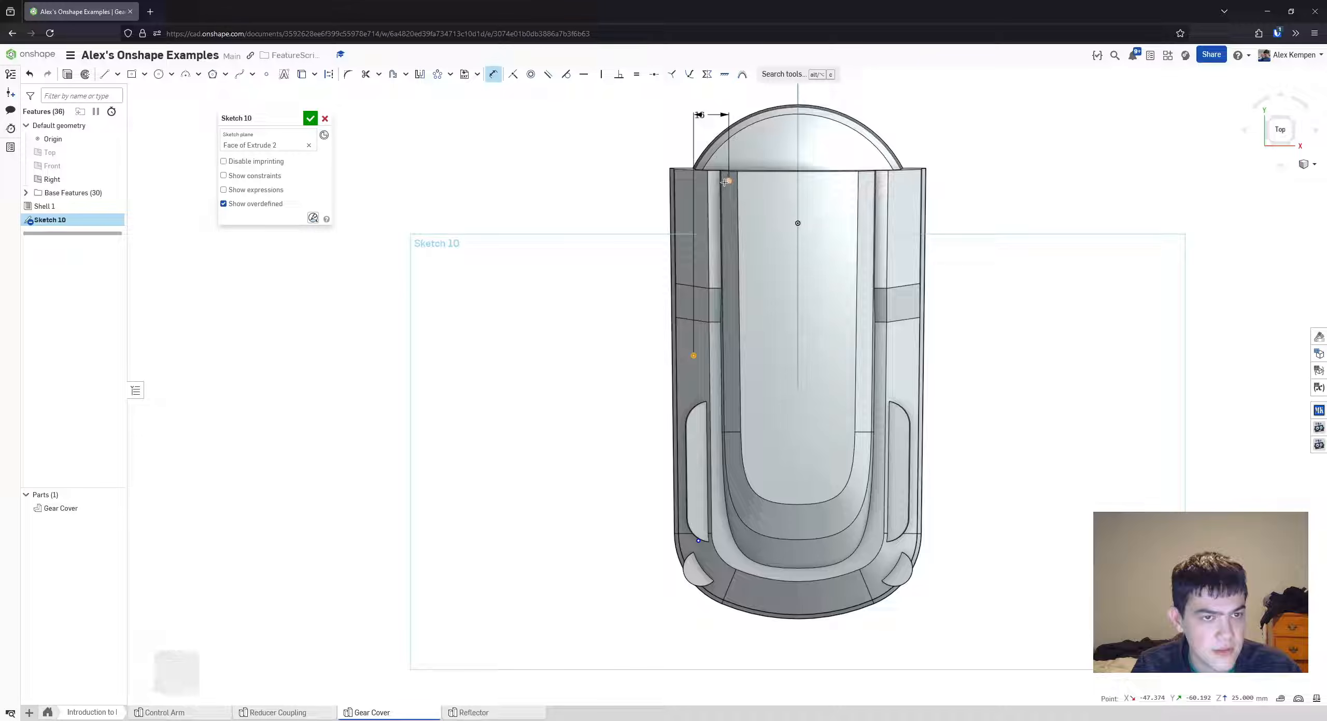
click(568, 281)
text(93)
key(Return)
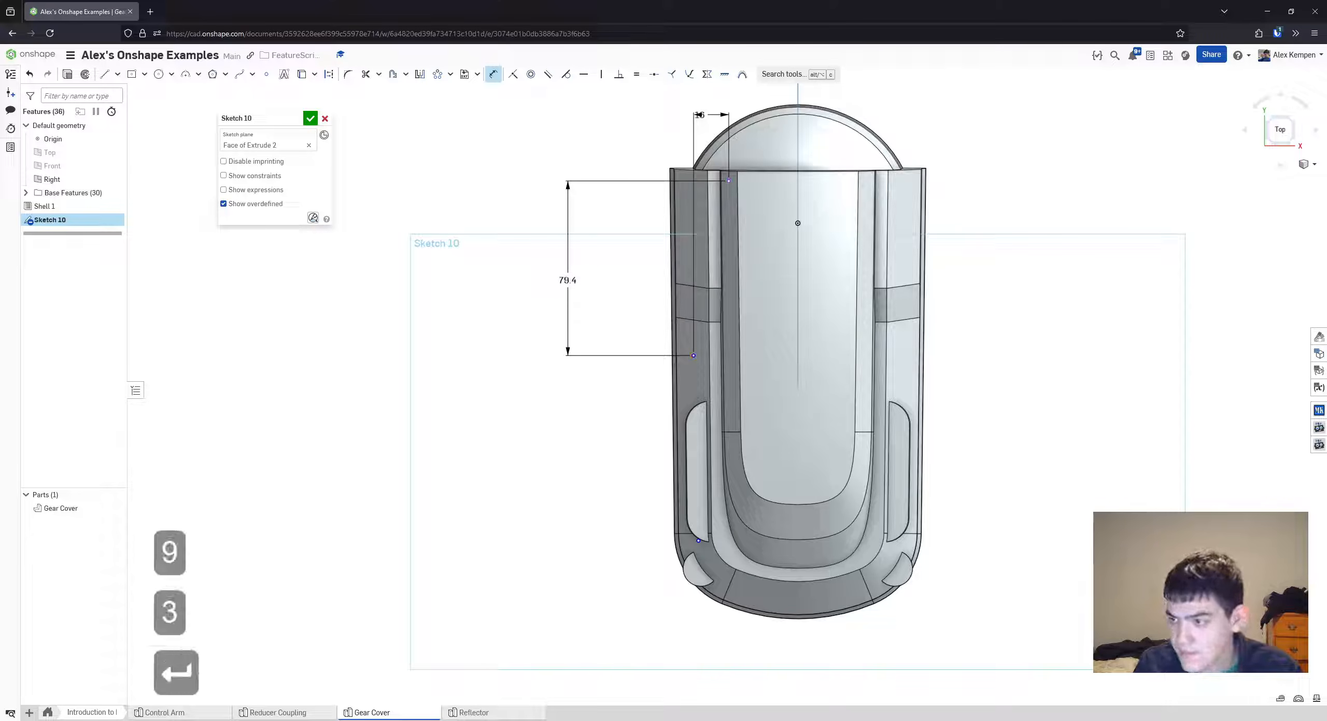
- Dimension the vertical distance between the midway point and the front corner point as 95 mm
key(d)
key(d)
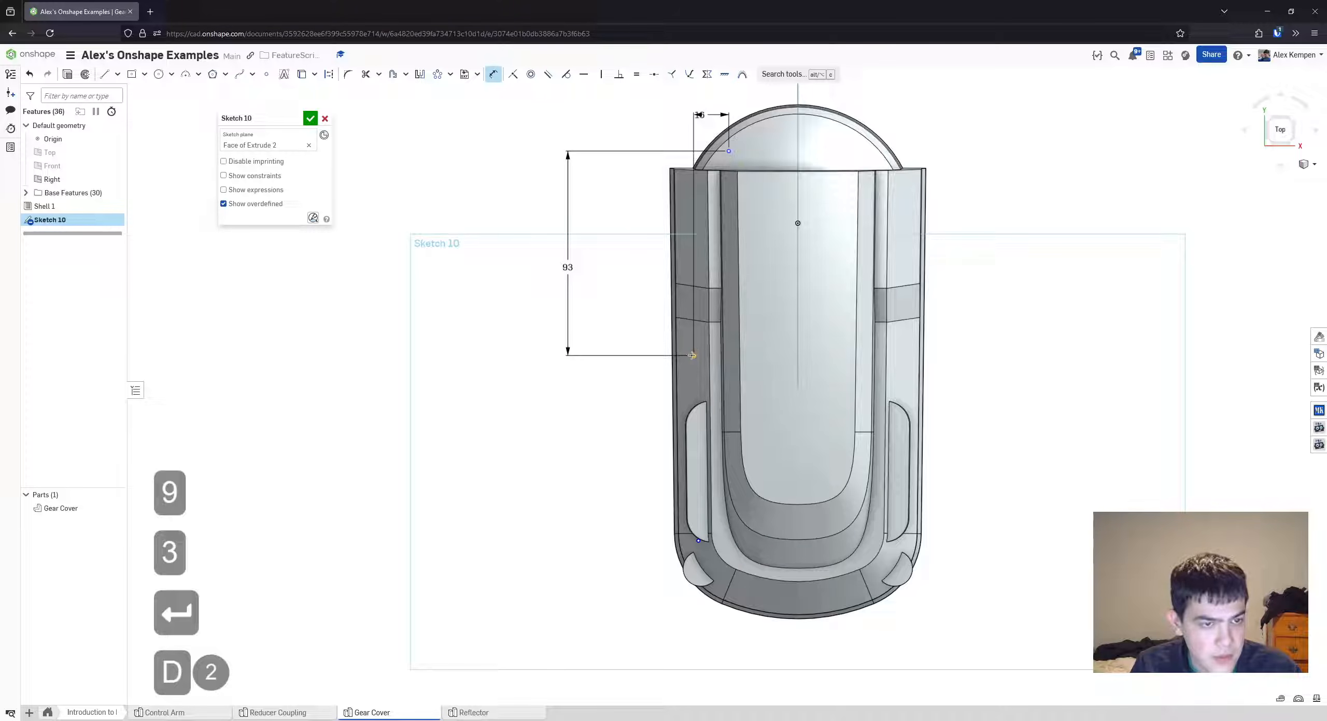
click(697, 542)
click(638, 496)
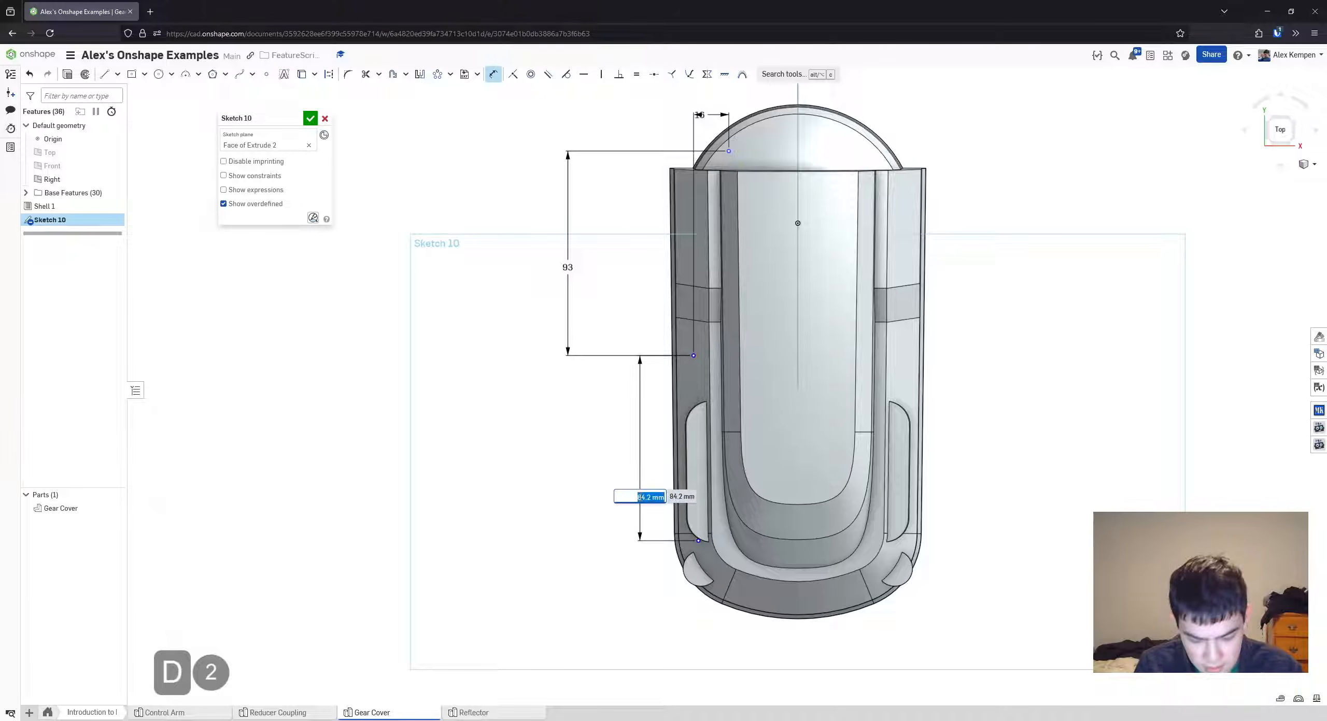
text(95)
key(Return)
key(Escape)
middle_drag(729, 541, 729, 507)
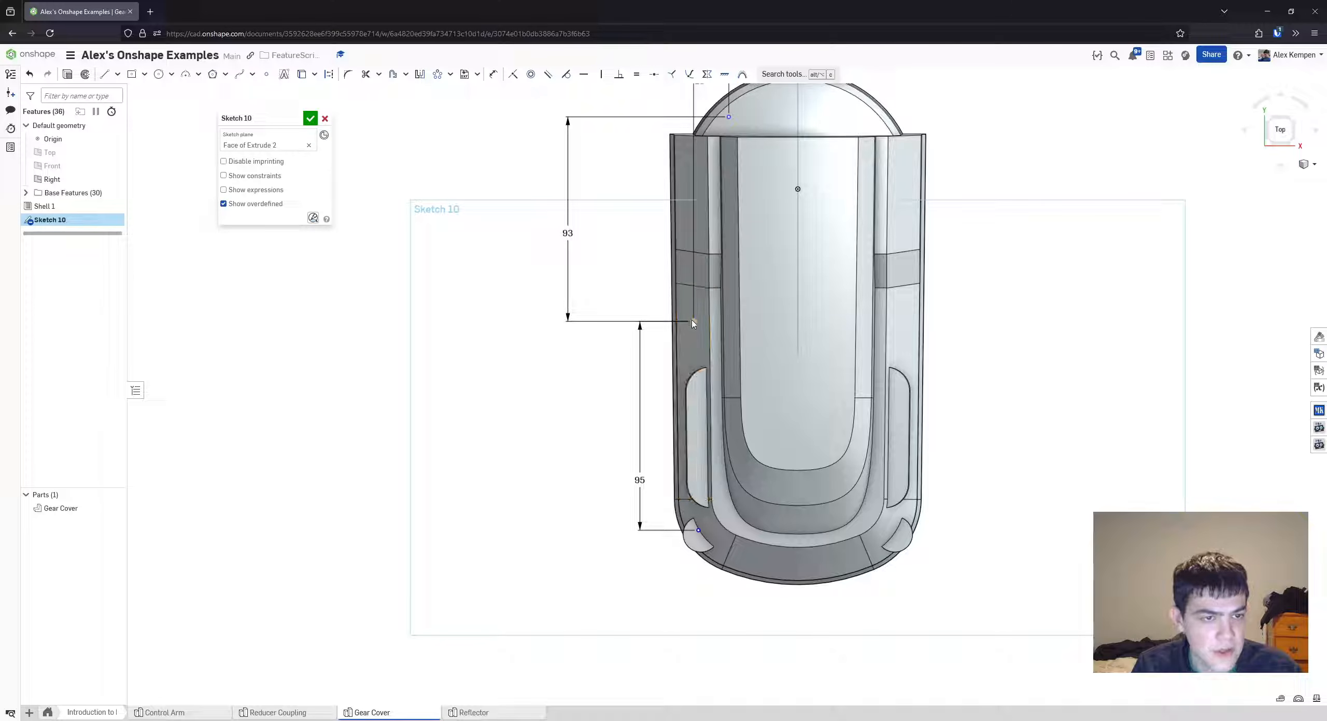
key(v)
key(Escape)
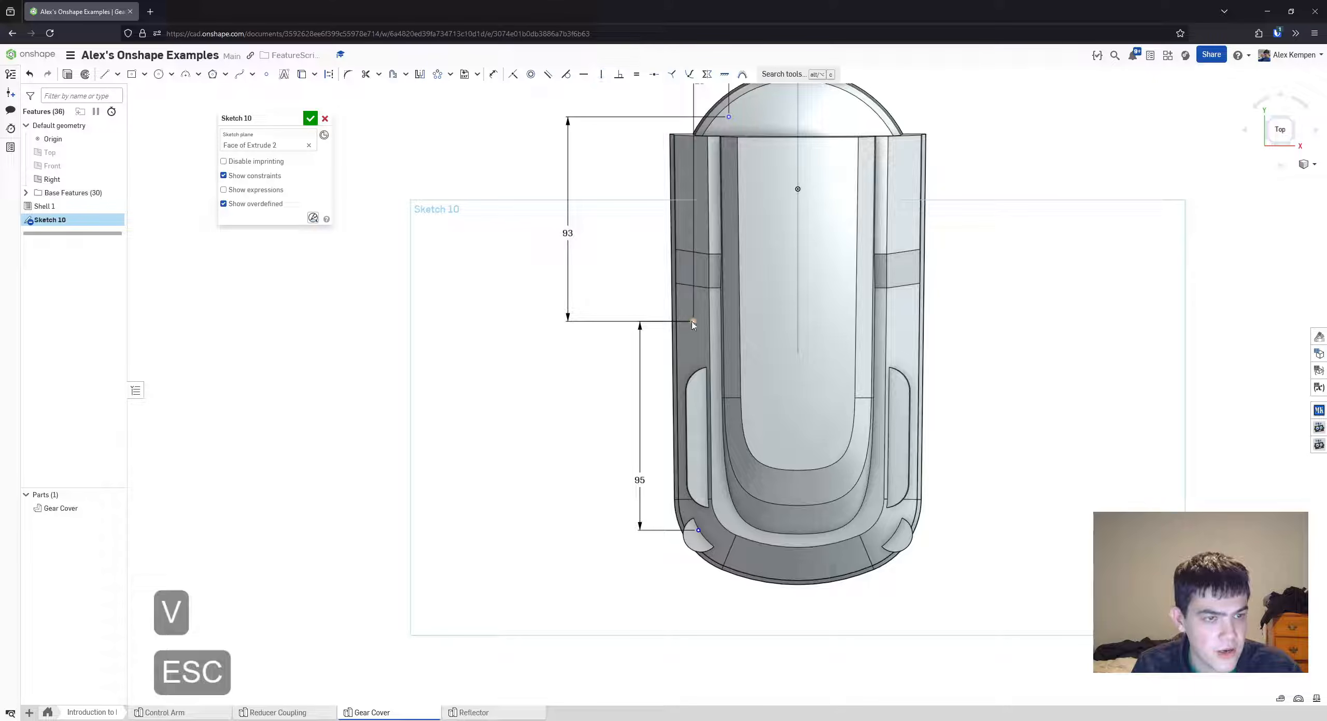
key(v)
key(Escape)
- Dimension the horizontal distance between the front corner point and the midway point as 4 mm
key(d)
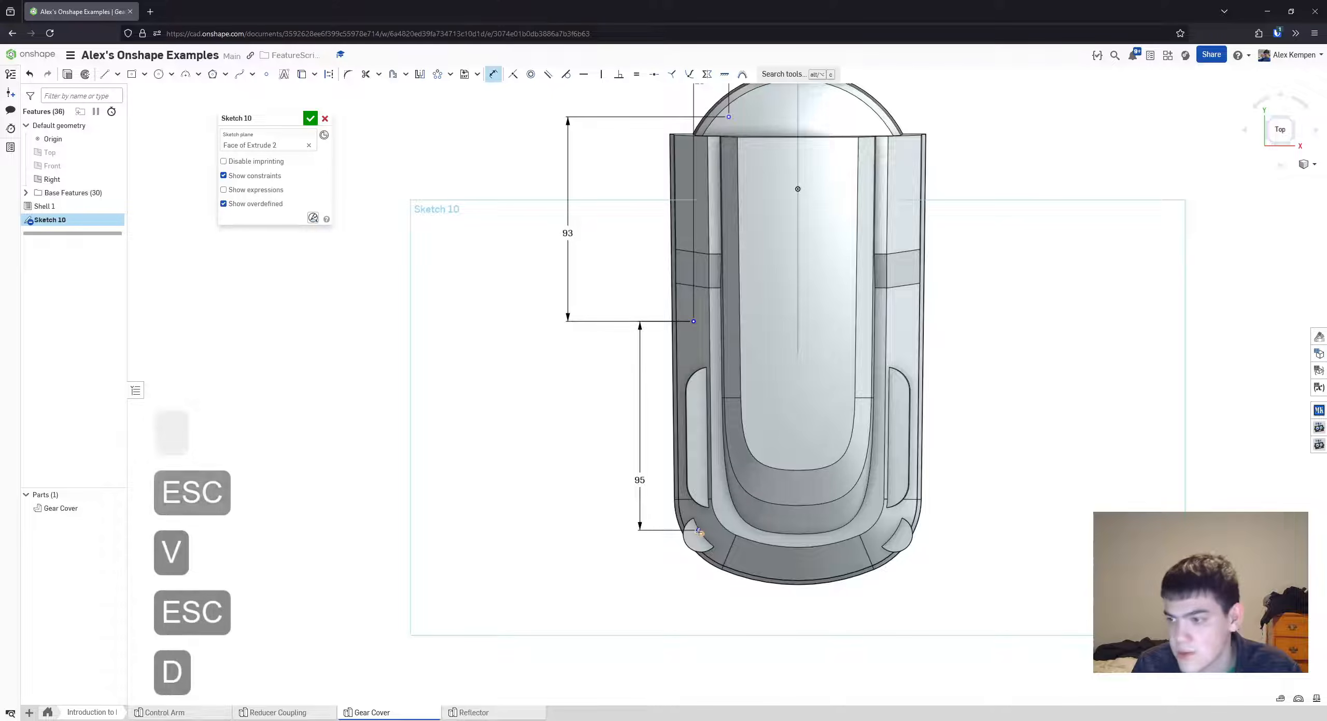
scroll(697, 532, up, 3)
click(696, 532)
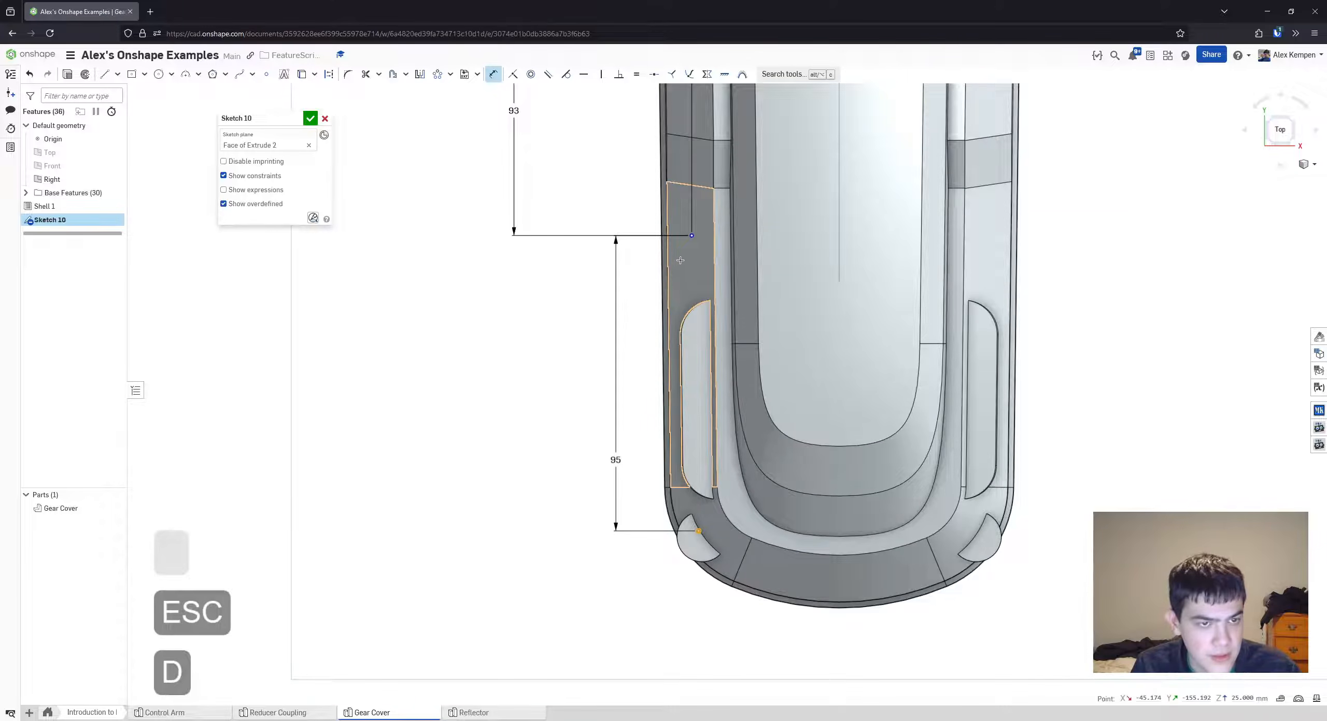
click(692, 236)
scroll(696, 602, up, 2)
click(696, 603)
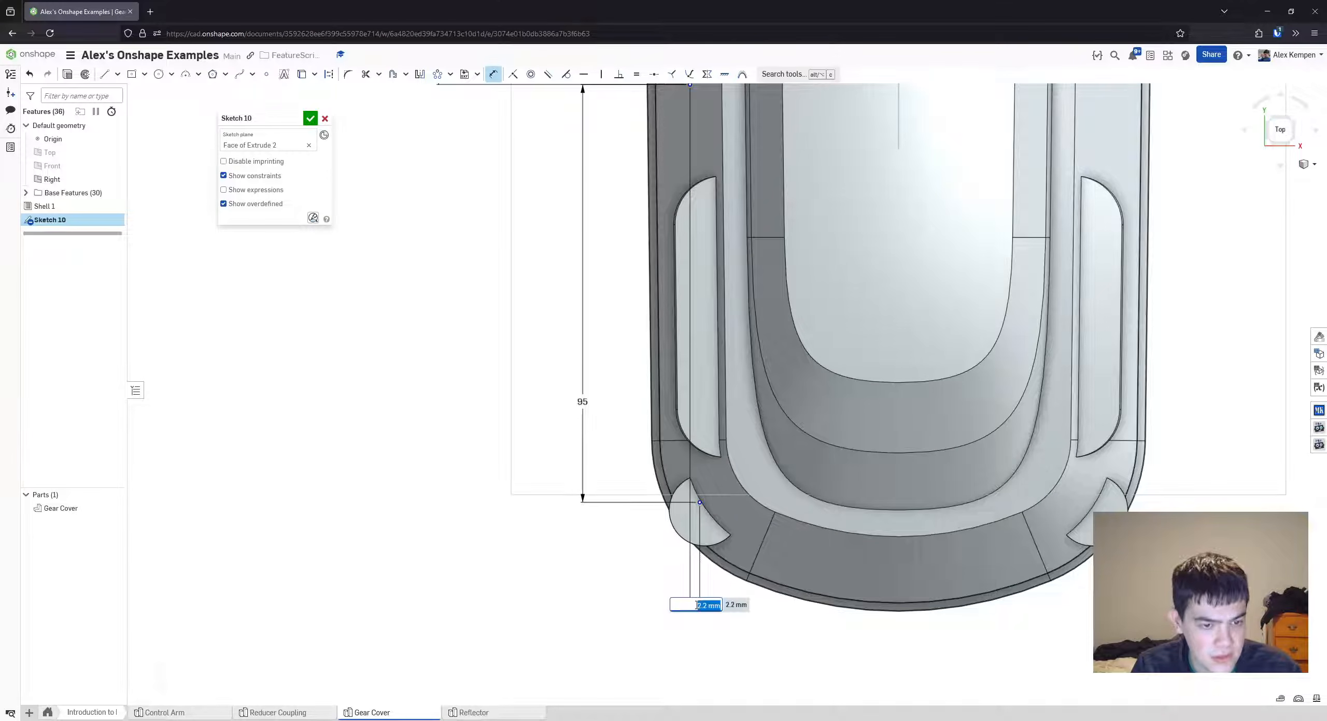
text(4)
key(Return)
key(Escape)
scroll(748, 574, down, 3)
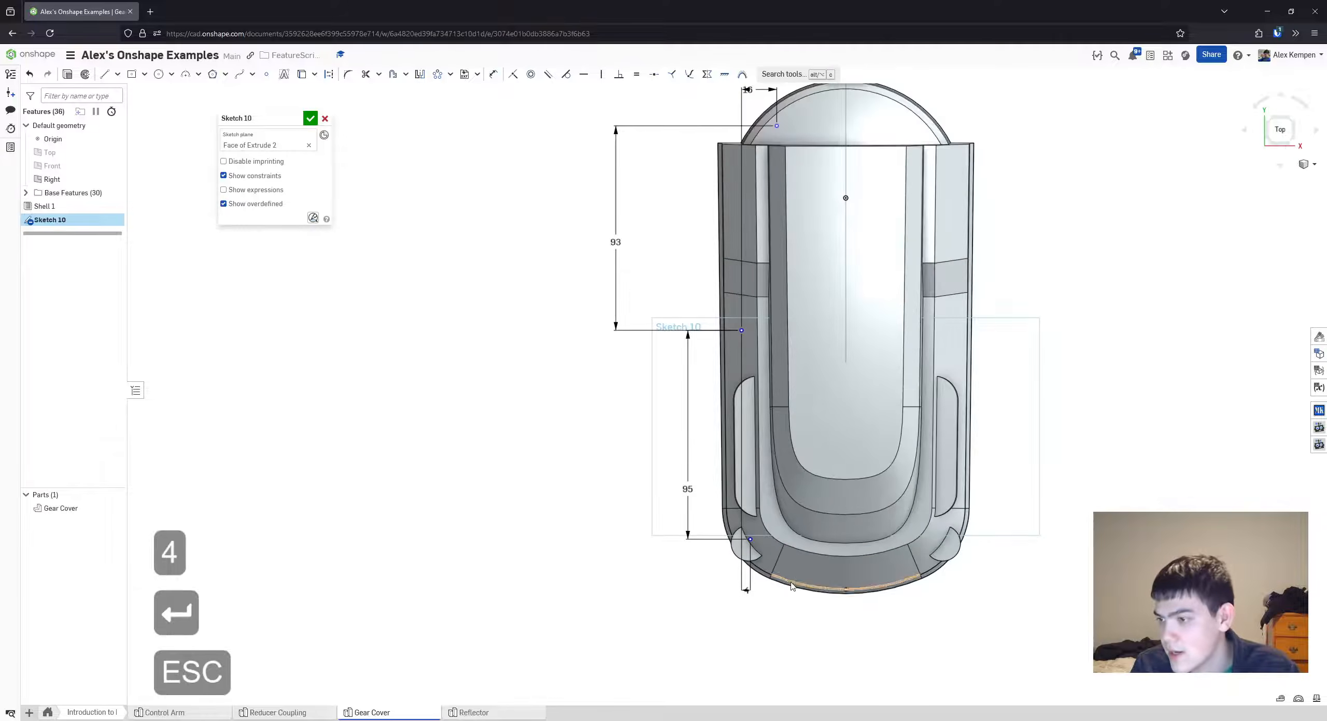
key(Escape)
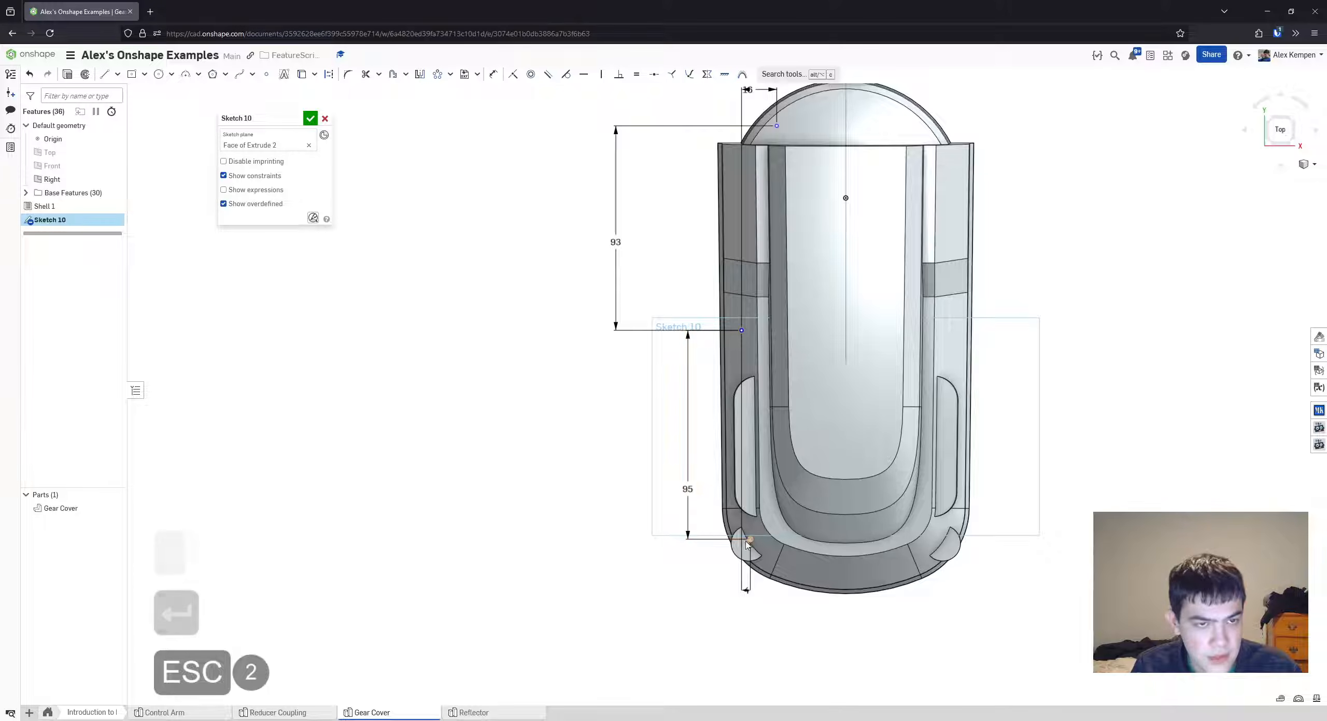
- Constrain the front corner point concentric with the rounded edge of the front corner boss
mouse_move(750, 540)
mouse_down()
mouse_move(699, 543)
mouse_move(744, 548)
mouse_up()
middle_drag(786, 463, 779, 448)
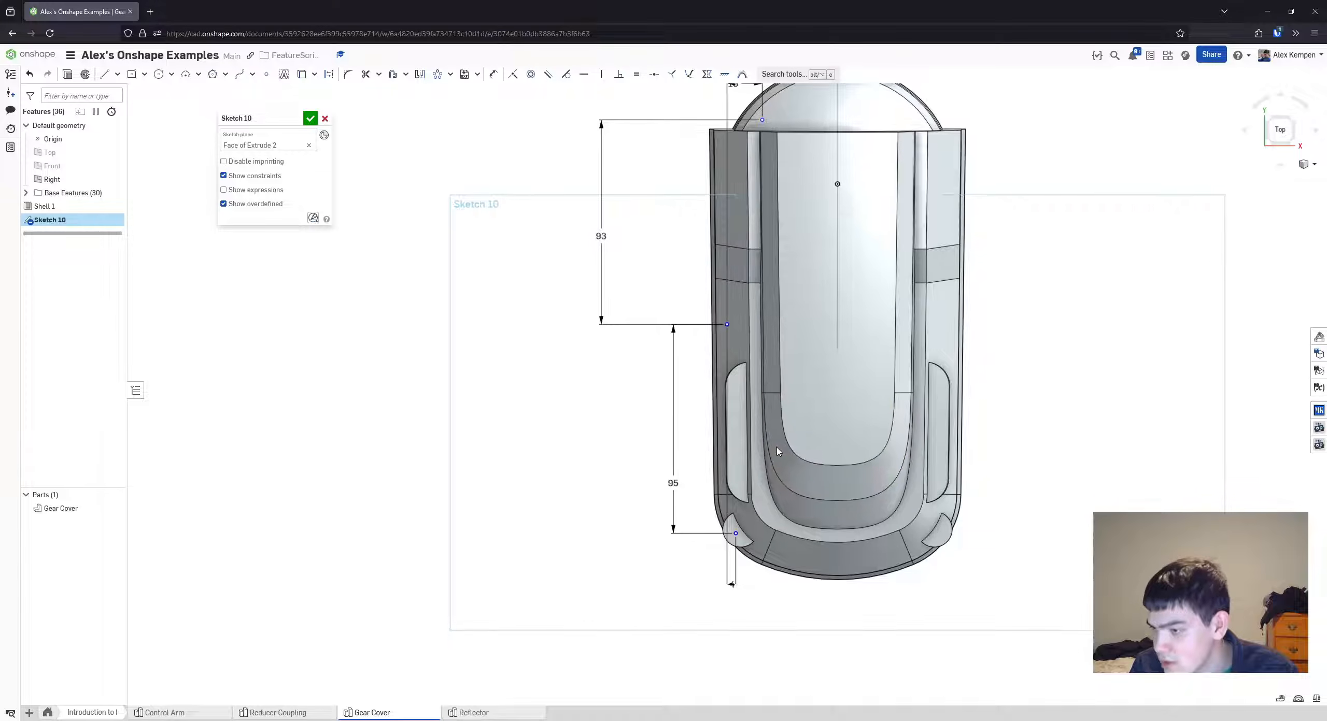
scroll(779, 476, up, 1)
middle_drag(787, 513, 777, 478)
scroll(633, 557, up, 3)
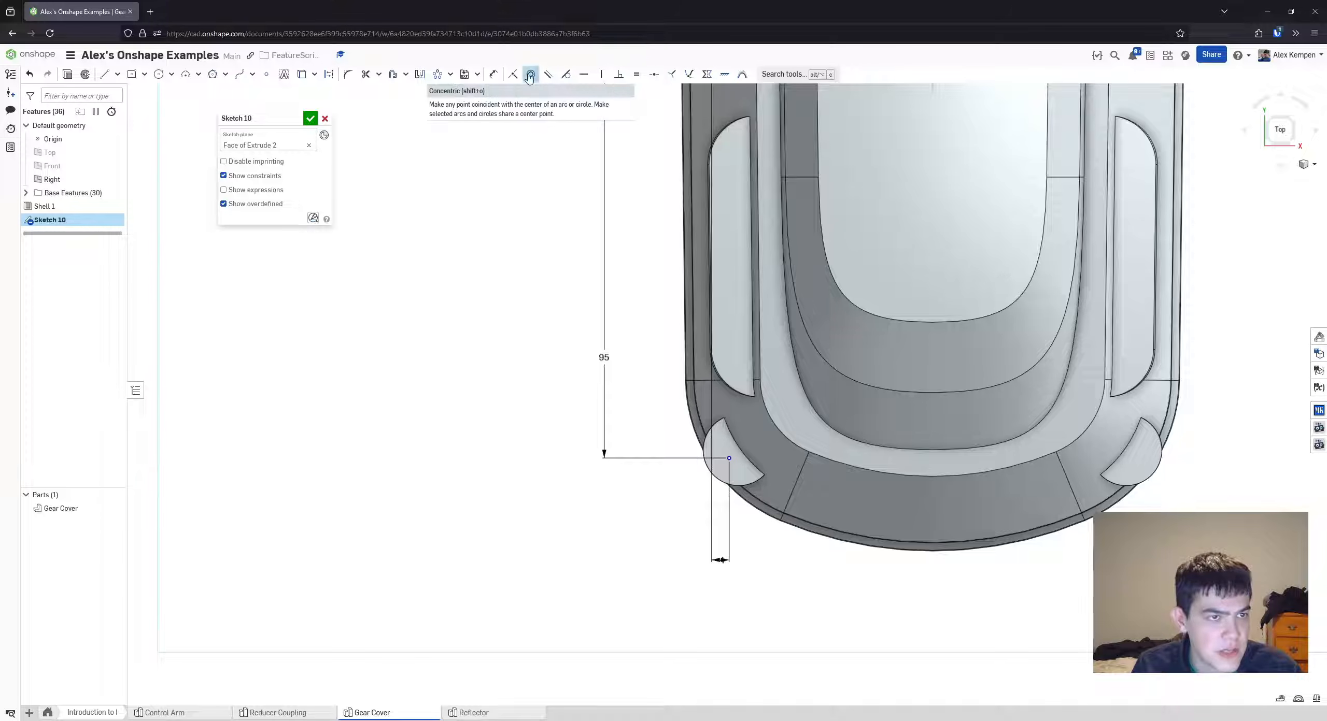
click(530, 76)
scroll(739, 447, up, 2)
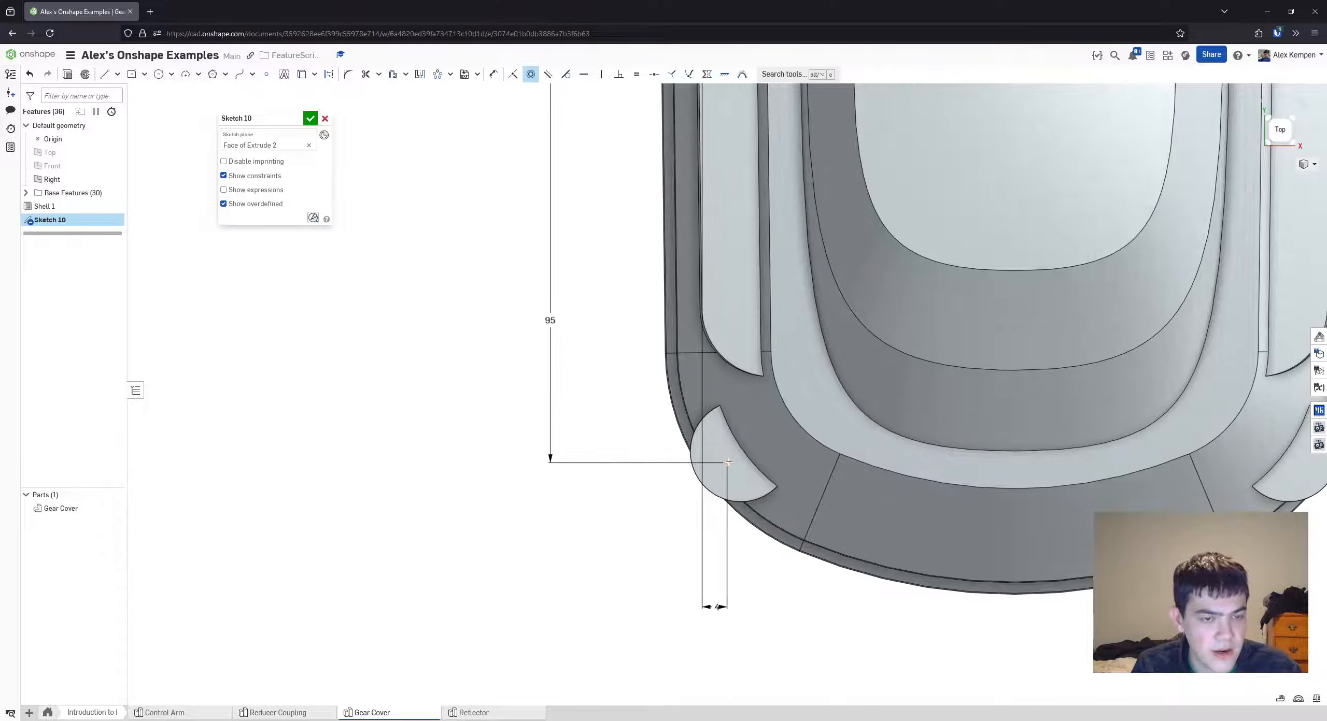
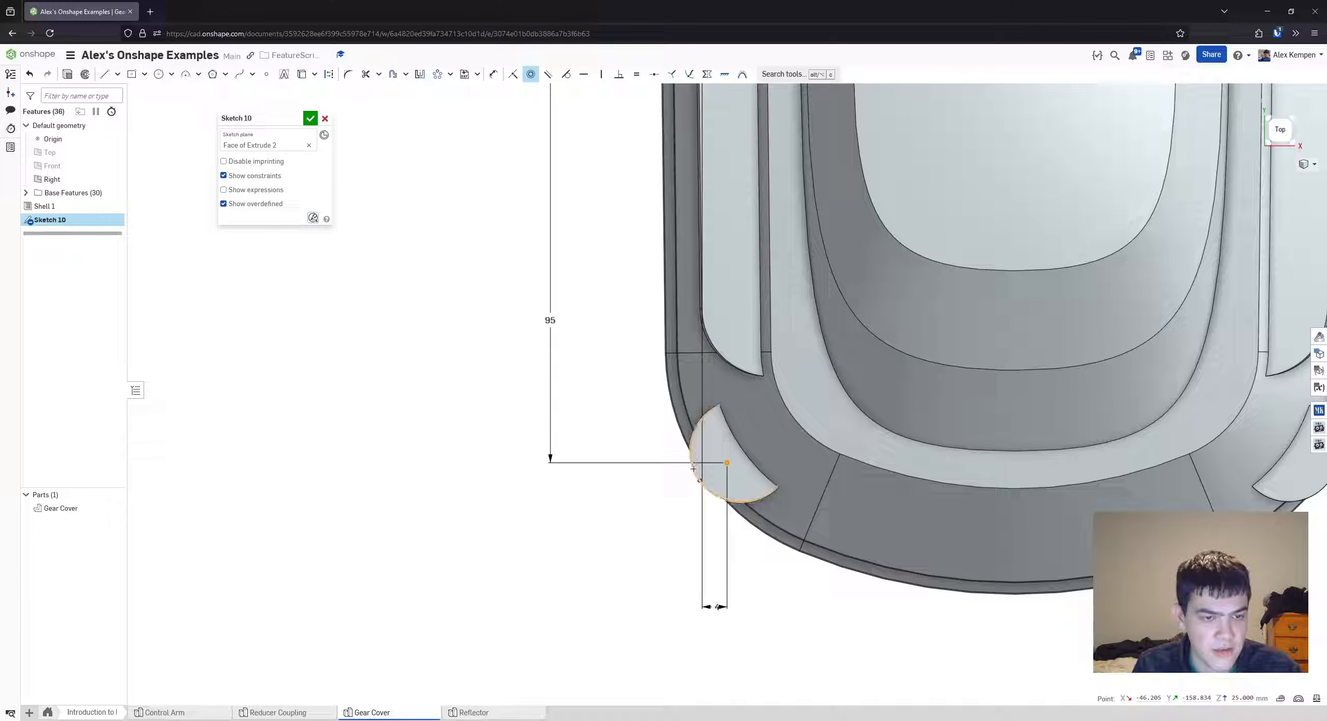
key(Escape)
mouse_move(694, 469)
right_down()
mouse_move(719, 417)
mouse_move(661, 419)
mouse_move(622, 447)
mouse_move(631, 454)
mouse_move(677, 396)
mouse_move(657, 382)
mouse_move(766, 328)
mouse_move(805, 392)
right_up()
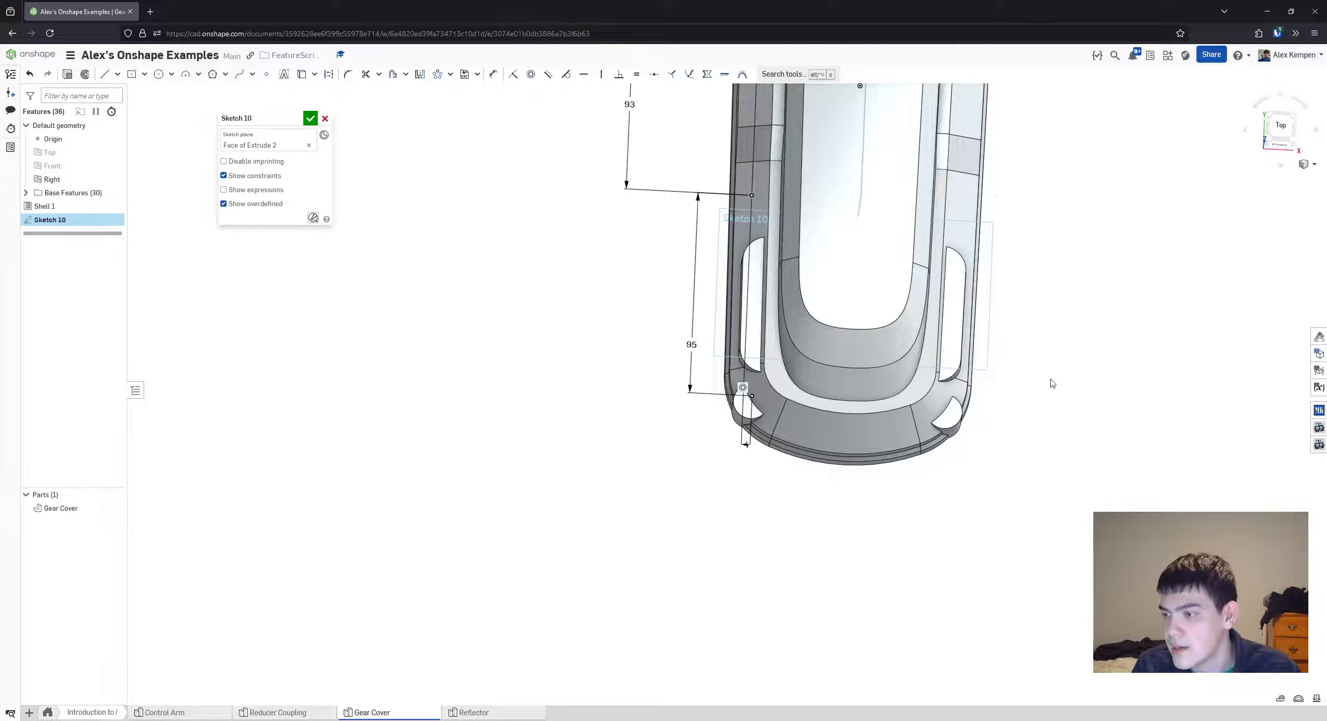
- Mirror the three sketch points across the Right plane and finish the sketch
right_drag(1052, 384, 778, 260)
scroll(824, 283, down, 1)
drag(691, 139, 776, 370)
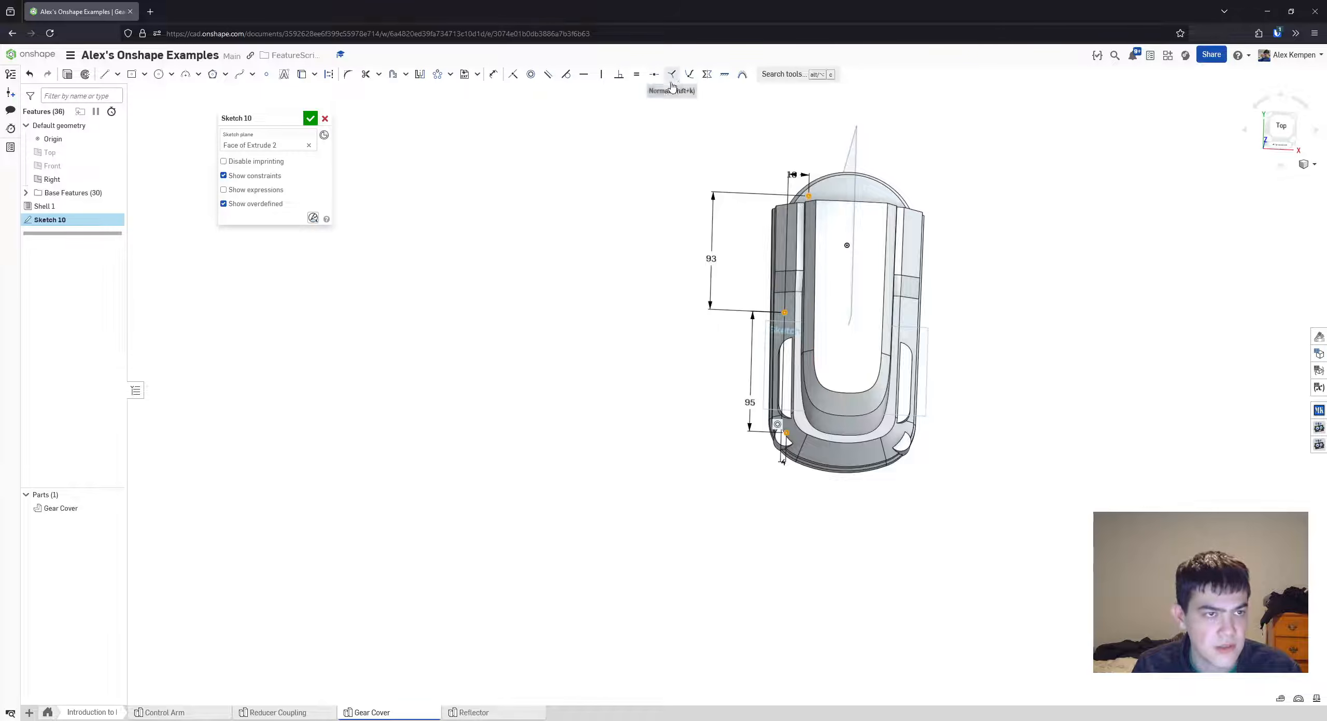
click(419, 75)
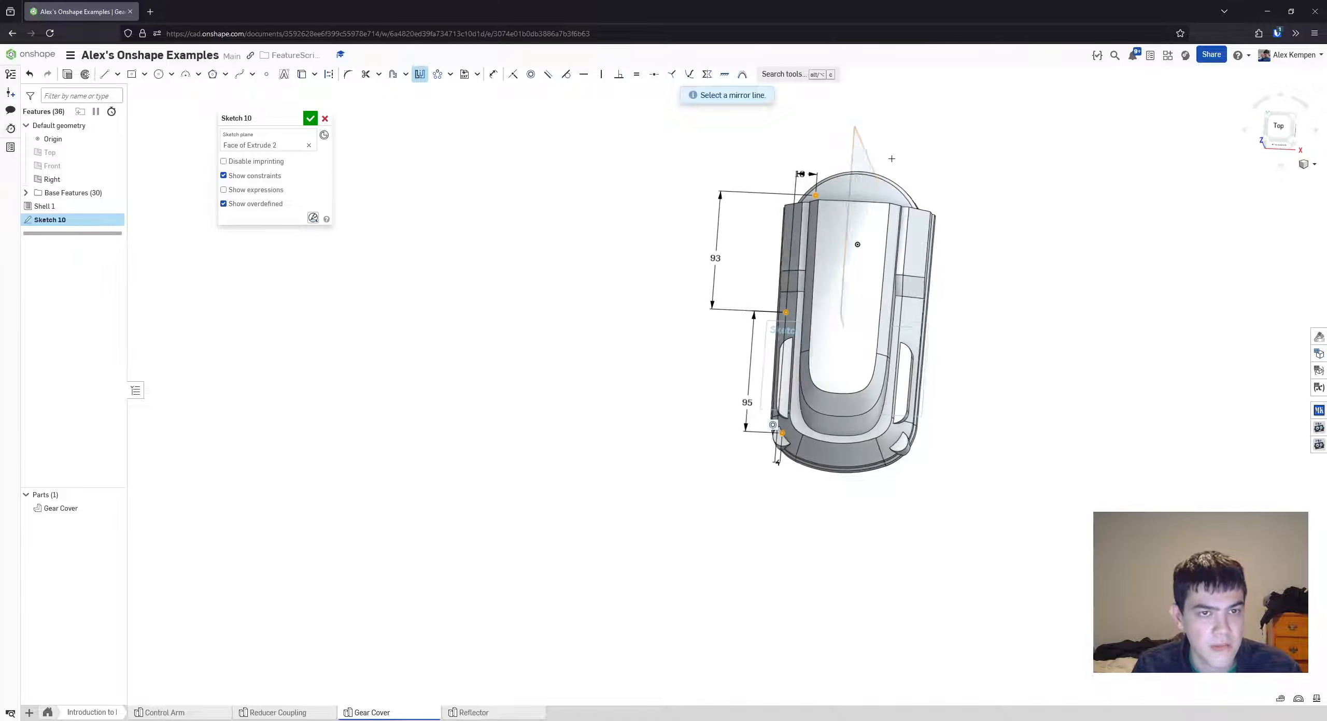
right_drag(859, 139, 874, 148)
click(873, 148)
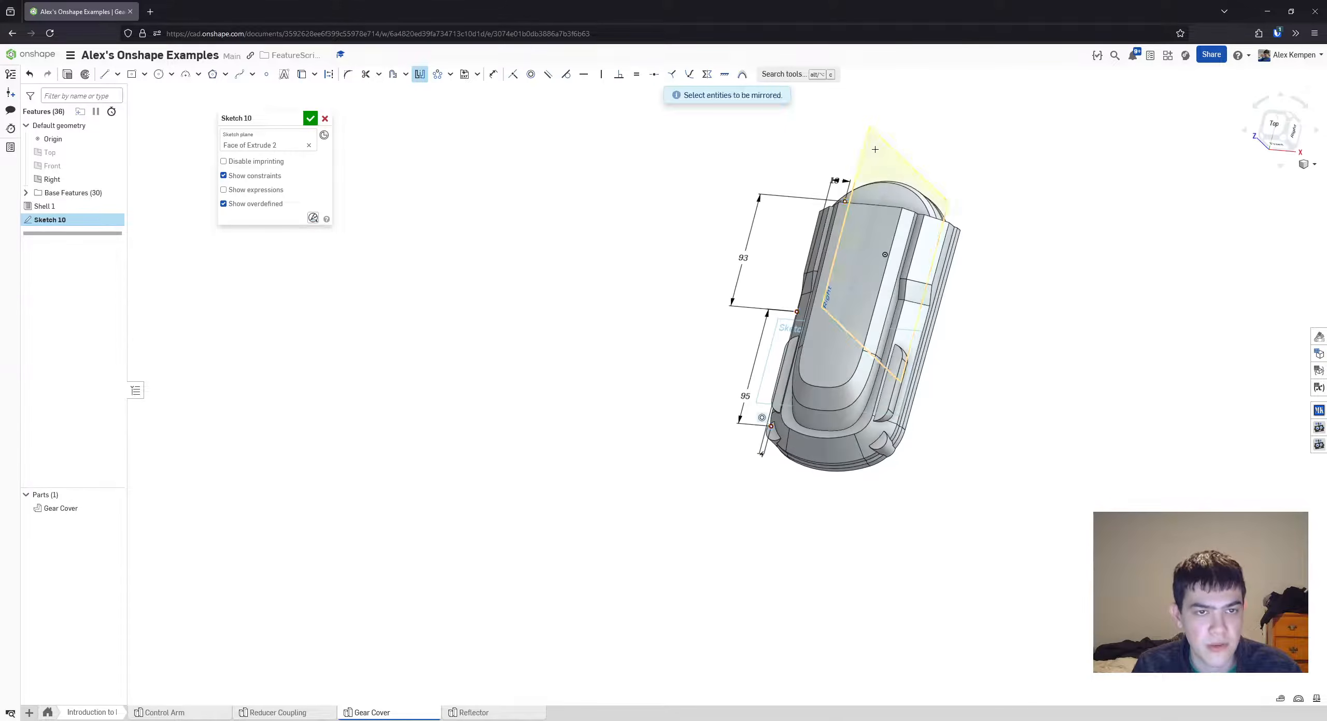
key(Escape)
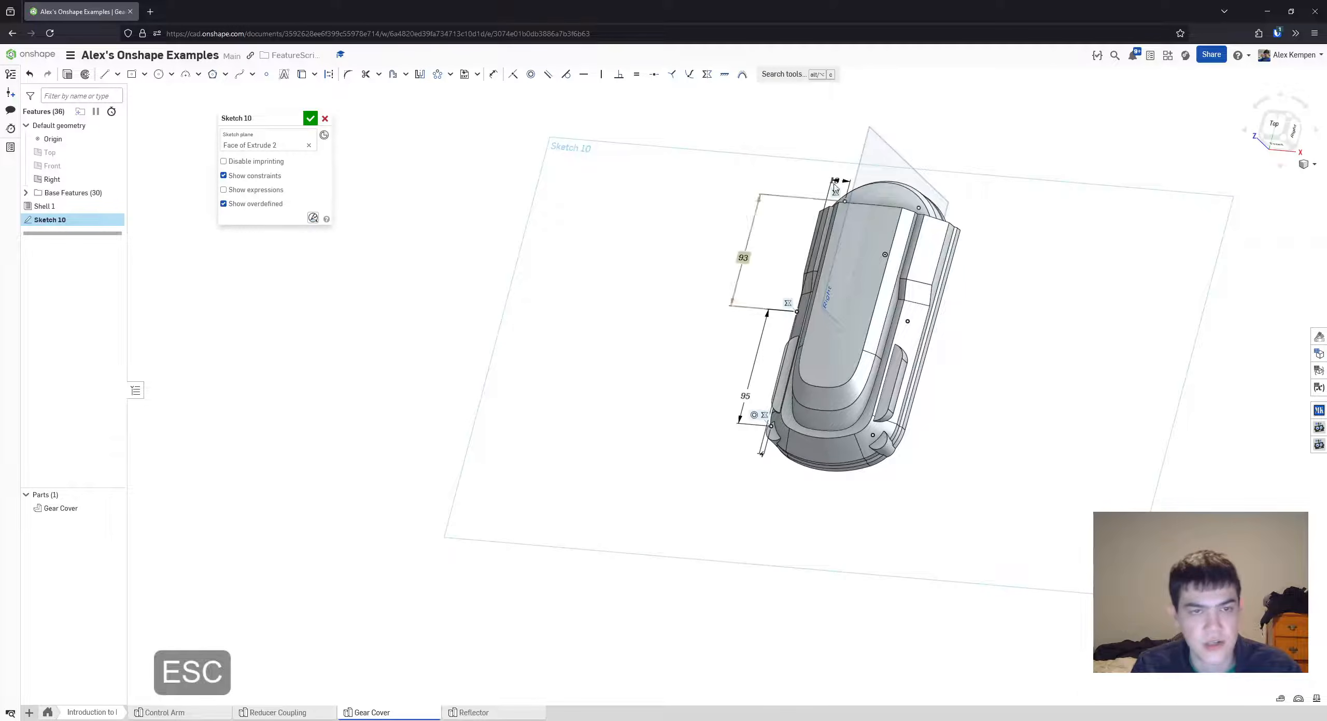
mouse_move(823, 279)
right_down()
mouse_move(858, 249)
mouse_move(967, 290)
mouse_move(968, 264)
mouse_move(1021, 282)
mouse_move(995, 334)
right_up()
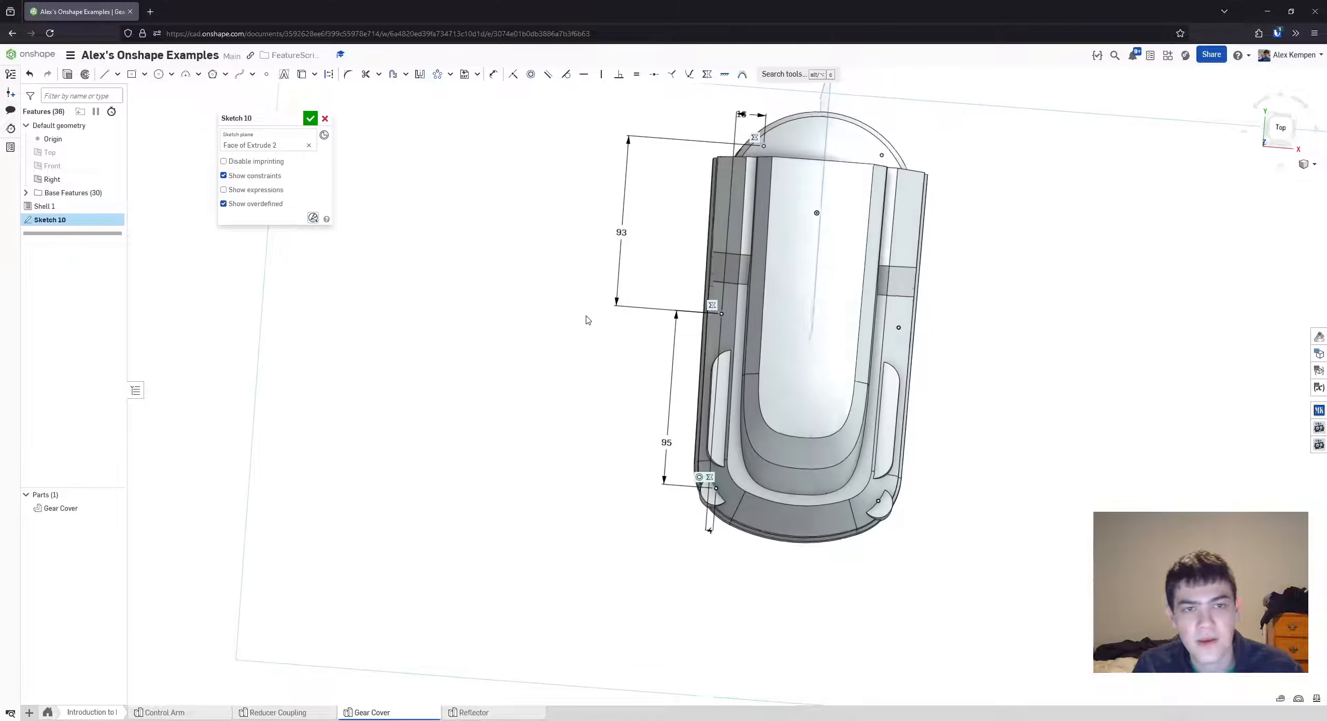
right_drag(588, 319, 536, 279)
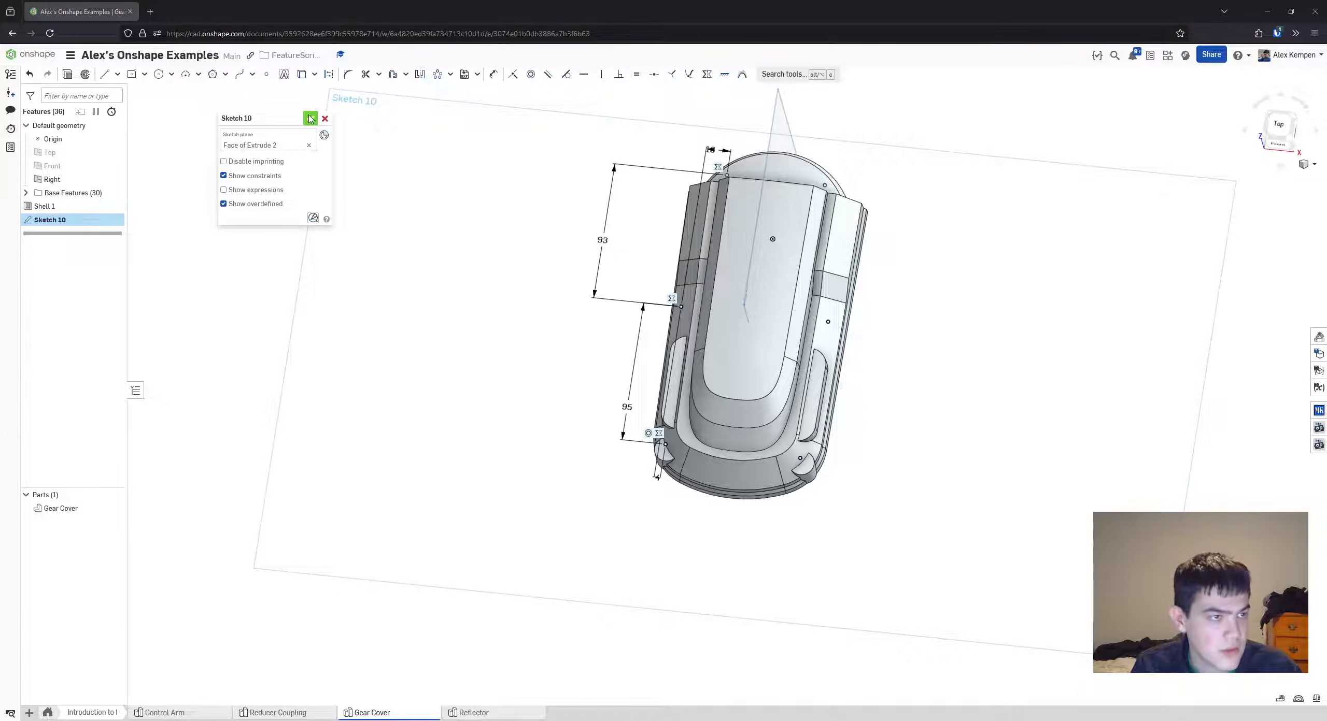
click(310, 119)
- Start a counterbore Hole feature using all points of Sketch 10 as hole locations
mouse_move(370, 243)
right_down()
mouse_move(465, 248)
mouse_move(423, 253)
right_up()
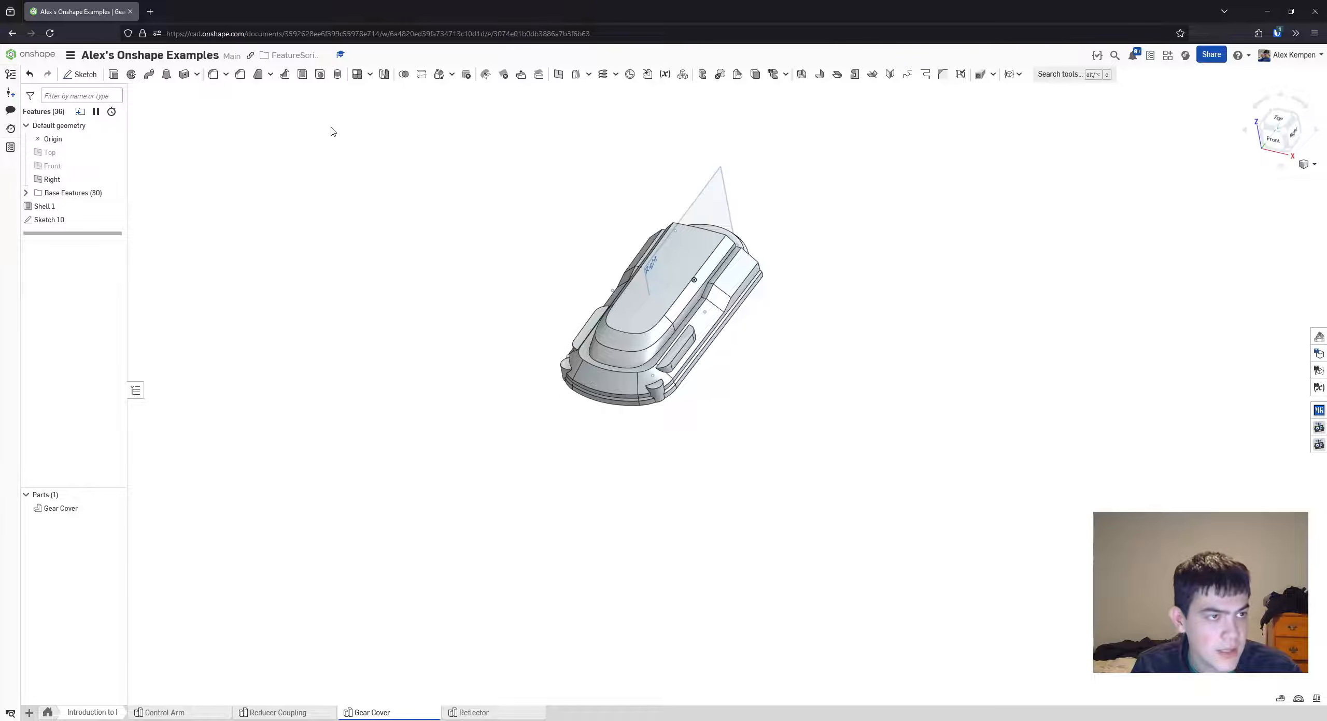
click(323, 78)
scroll(415, 247, up, 1)
middle_drag(444, 269, 431, 288)
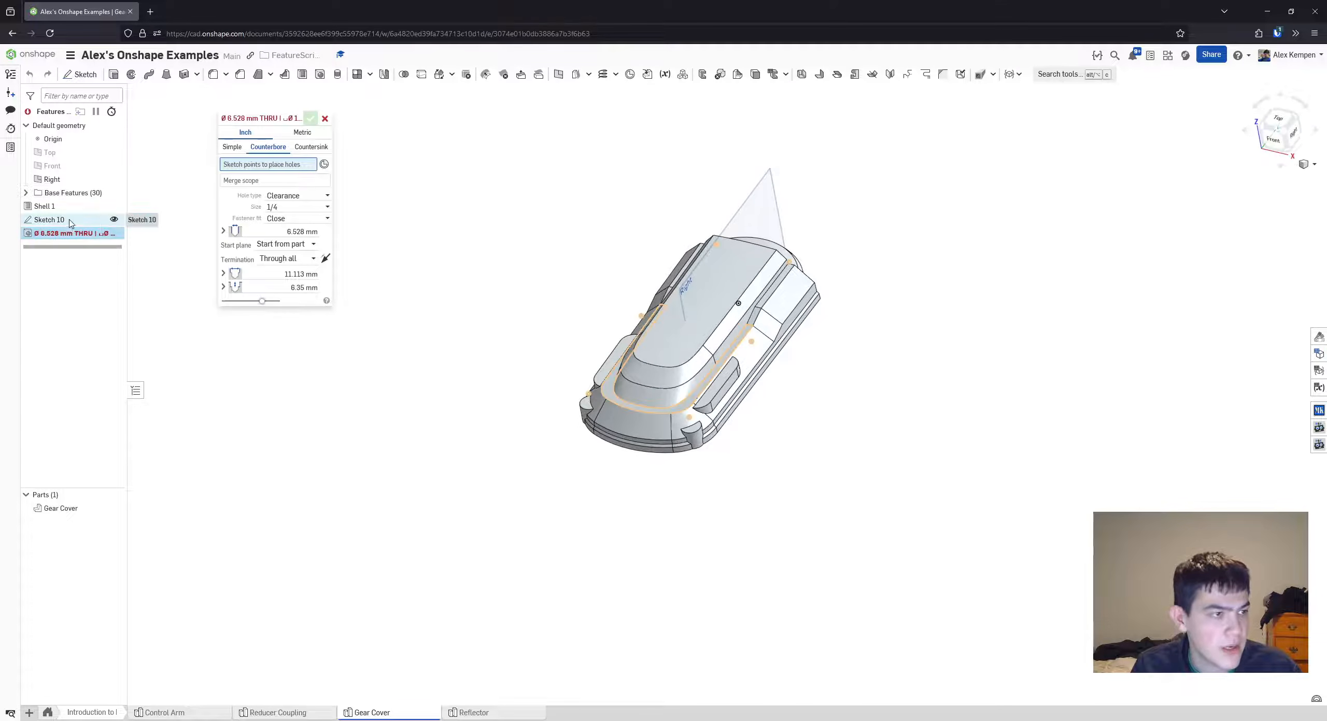
scroll(700, 308, up, 3)
click(600, 321)
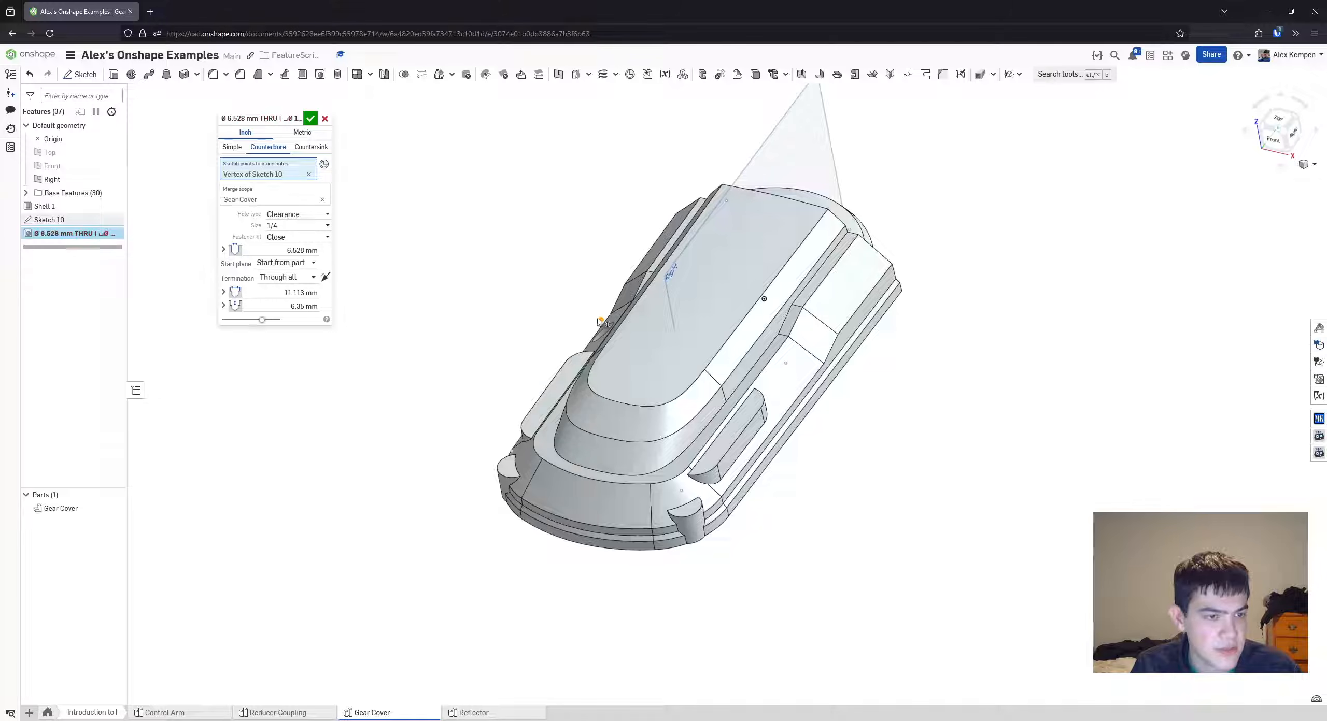
click(600, 322)
click(62, 222)
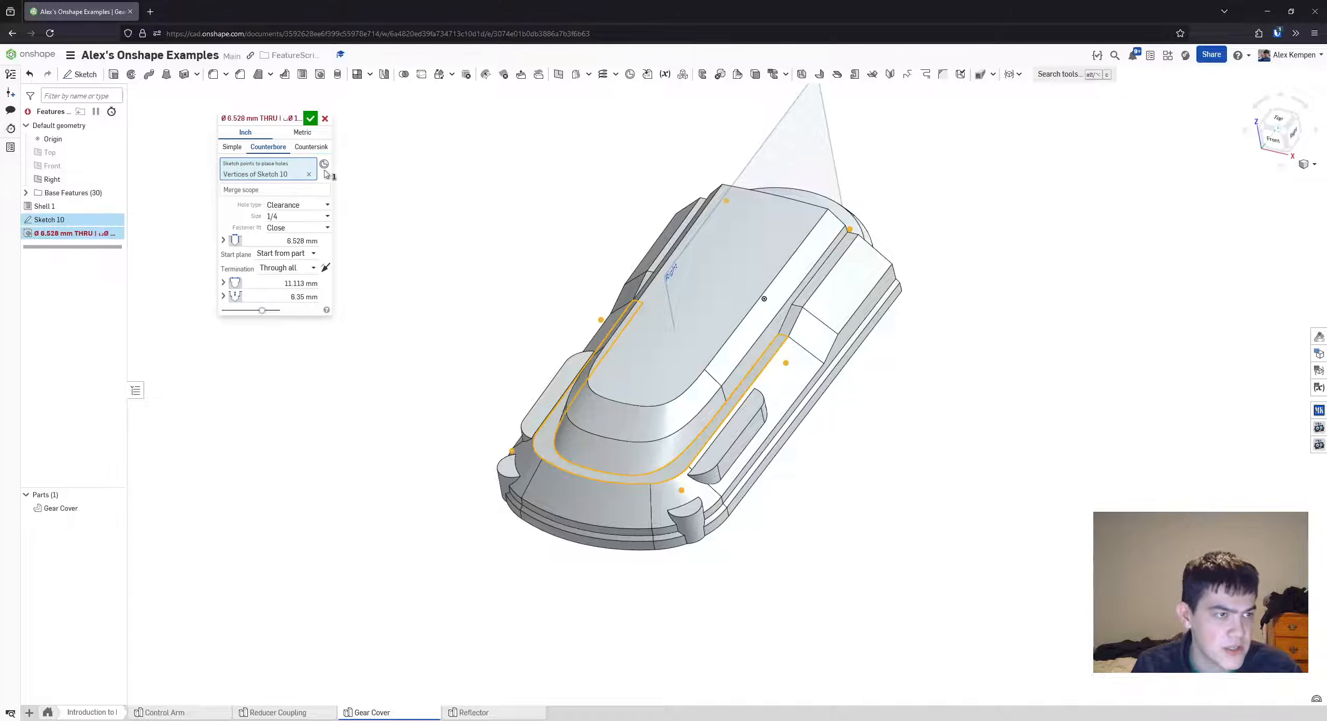
right_drag(390, 225, 759, 254)
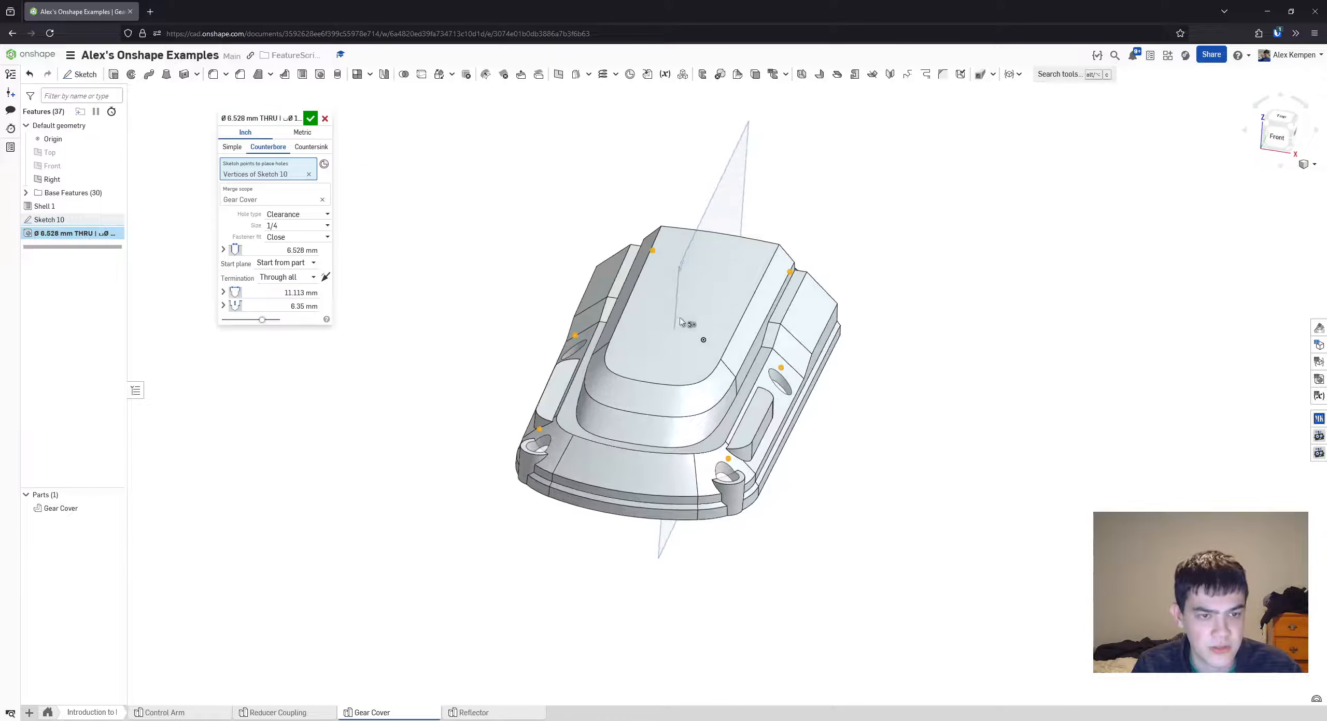
right_drag(660, 257, 506, 317)
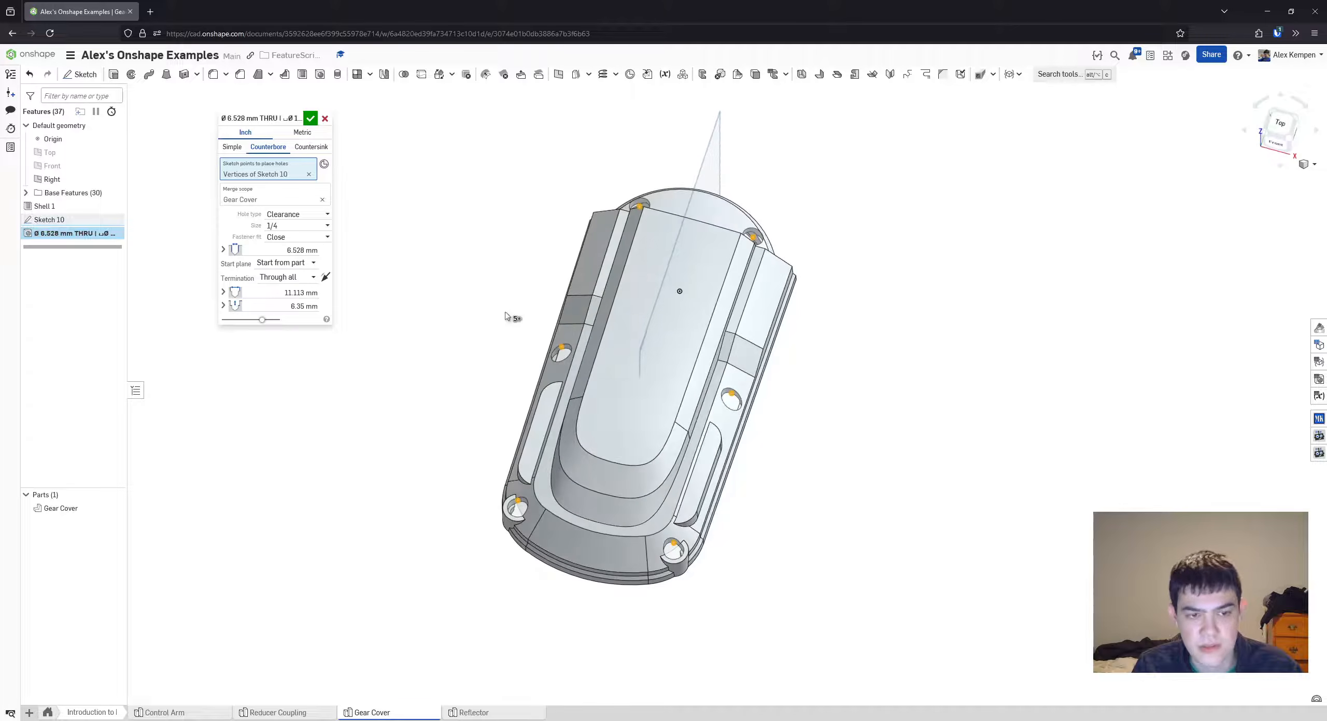
middle_drag(506, 312, 513, 277)
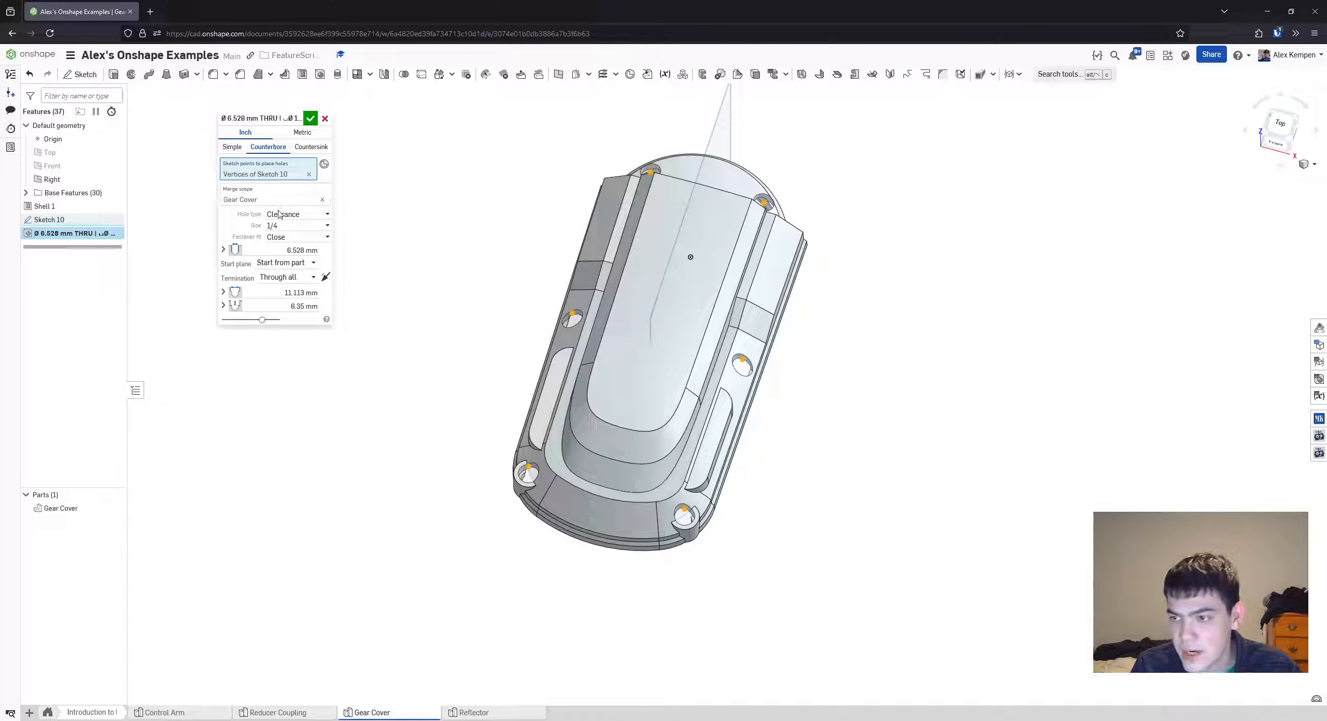
- Switch the counterbore holes to the metric standard with an M5 clearance size
click(290, 226)
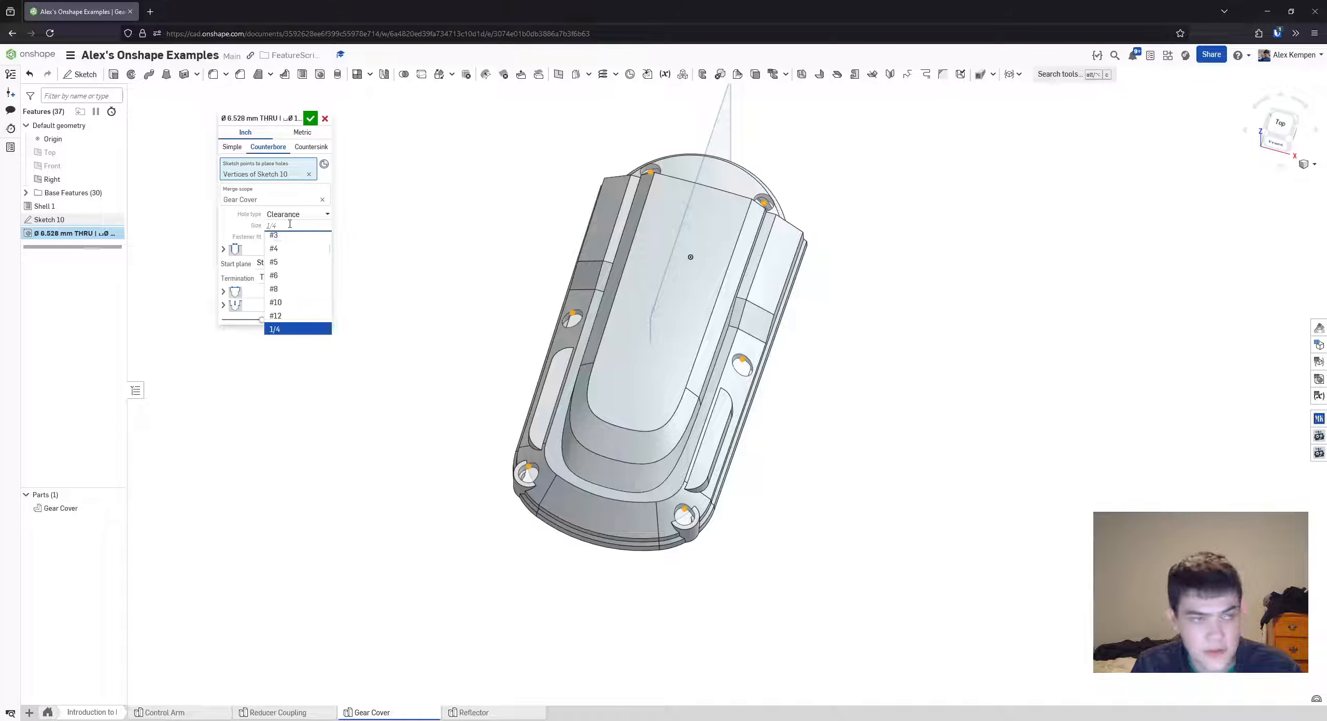
scroll(306, 256, down, 1)
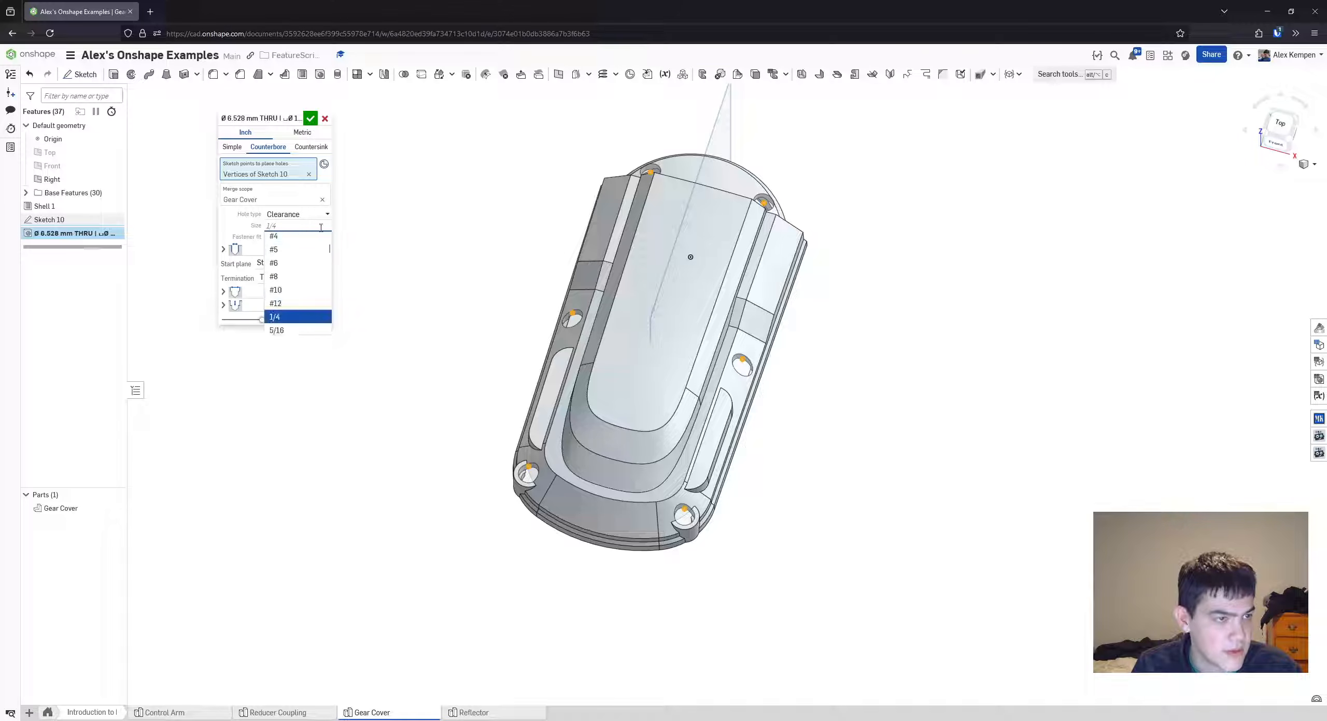
click(301, 132)
click(312, 226)
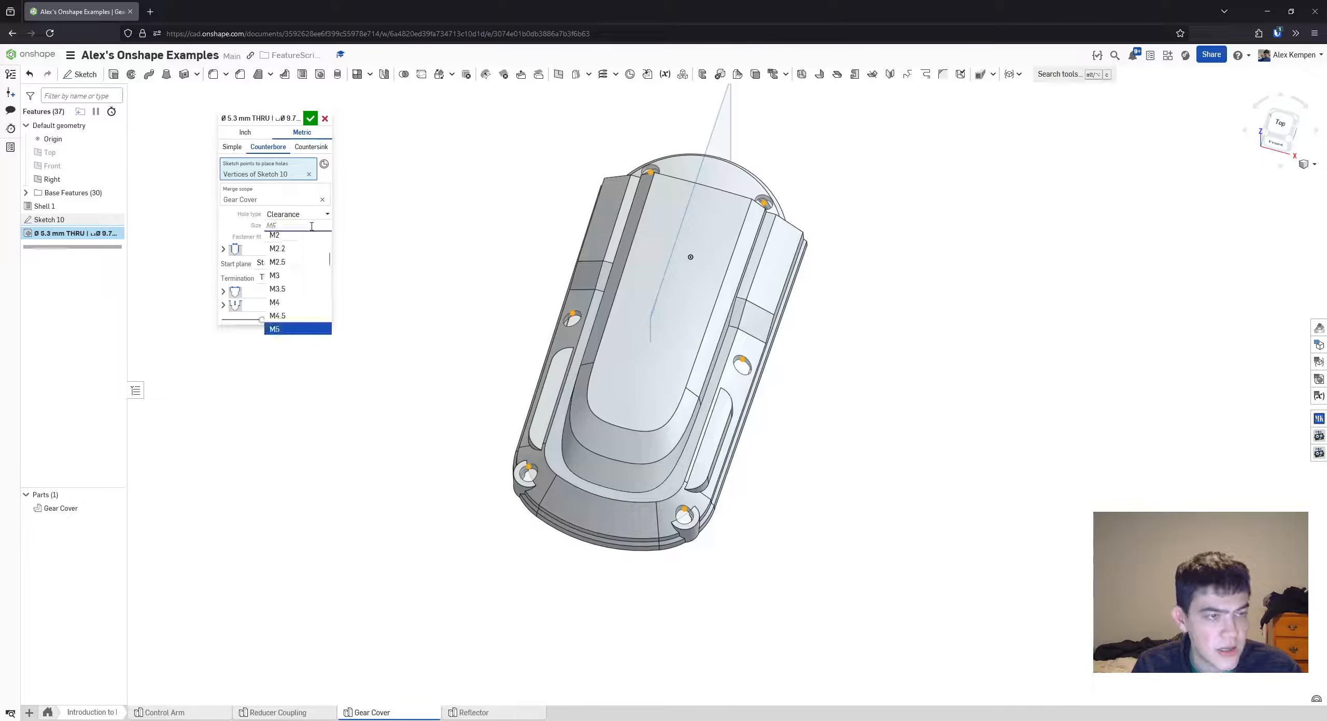
click(362, 233)
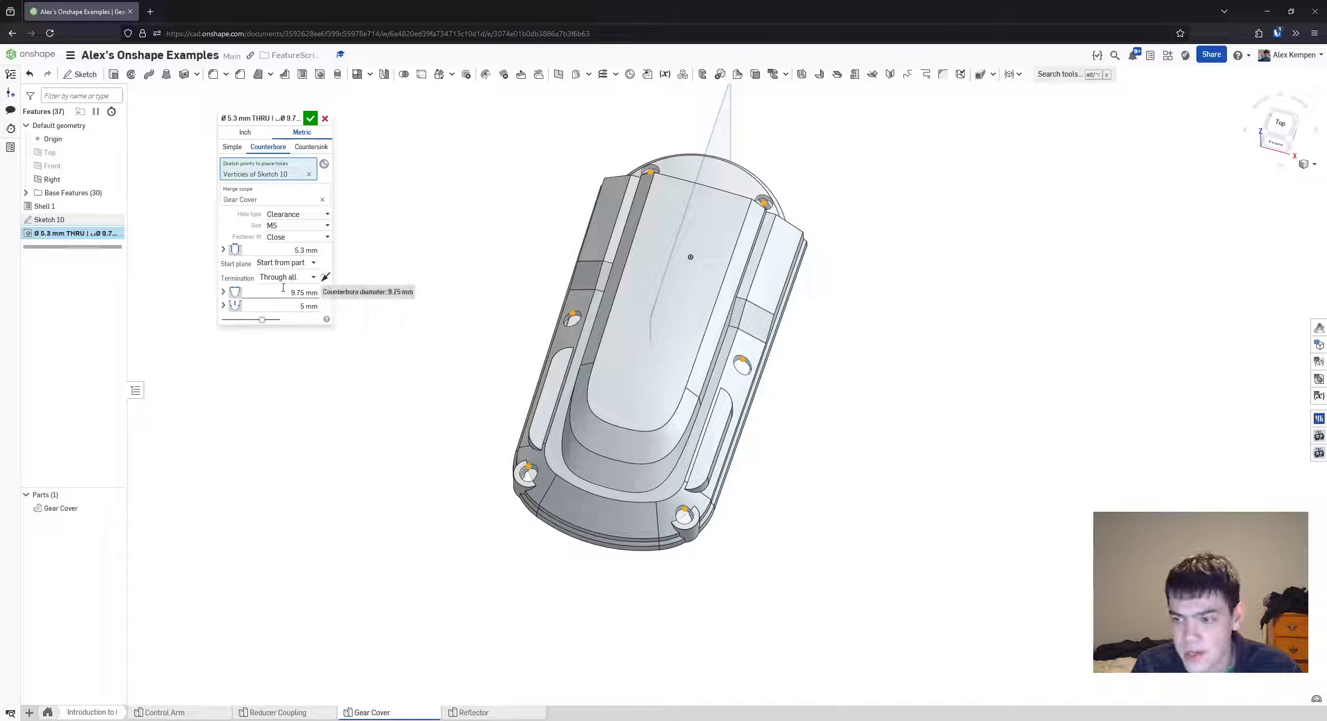
- Check the counterbore holes around the Gear Cover with that part as merge scope and accept the Hole feature
right_drag(386, 300, 389, 271)
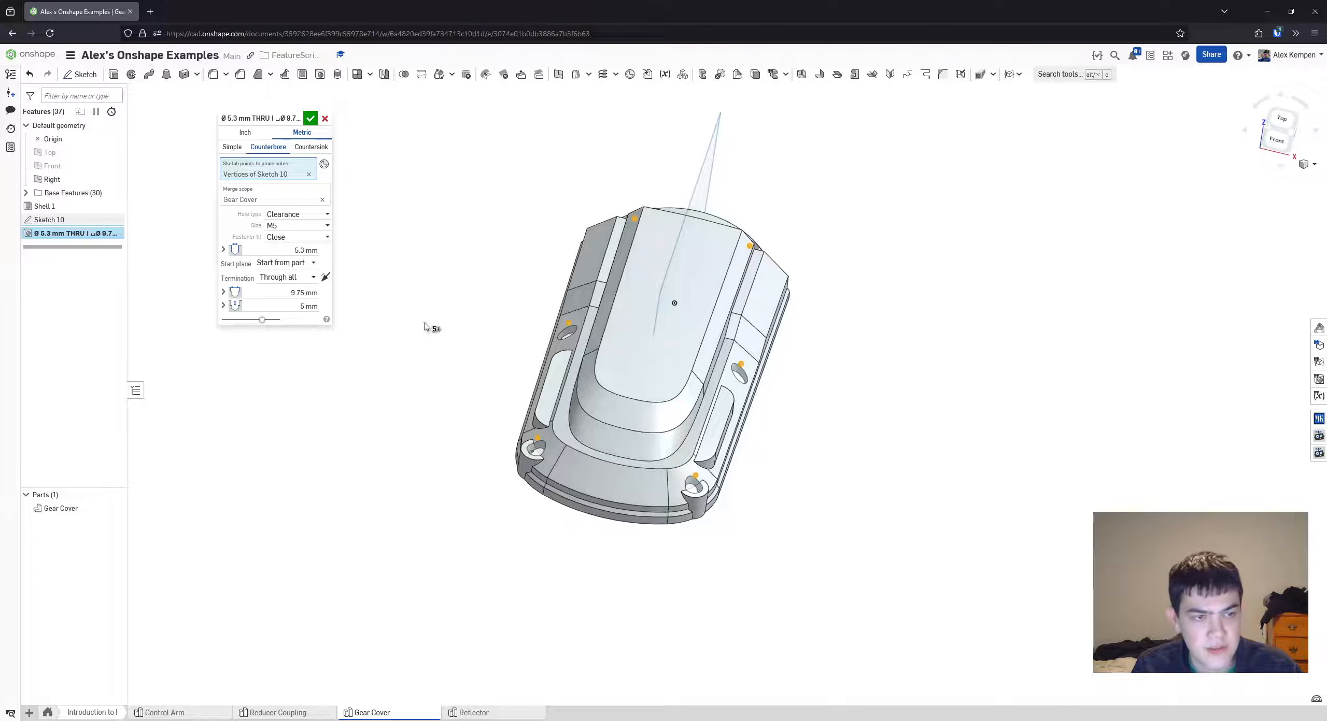
right_drag(424, 323, 524, 364)
scroll(539, 415, up, 2)
middle_drag(489, 359, 502, 330)
click(265, 199)
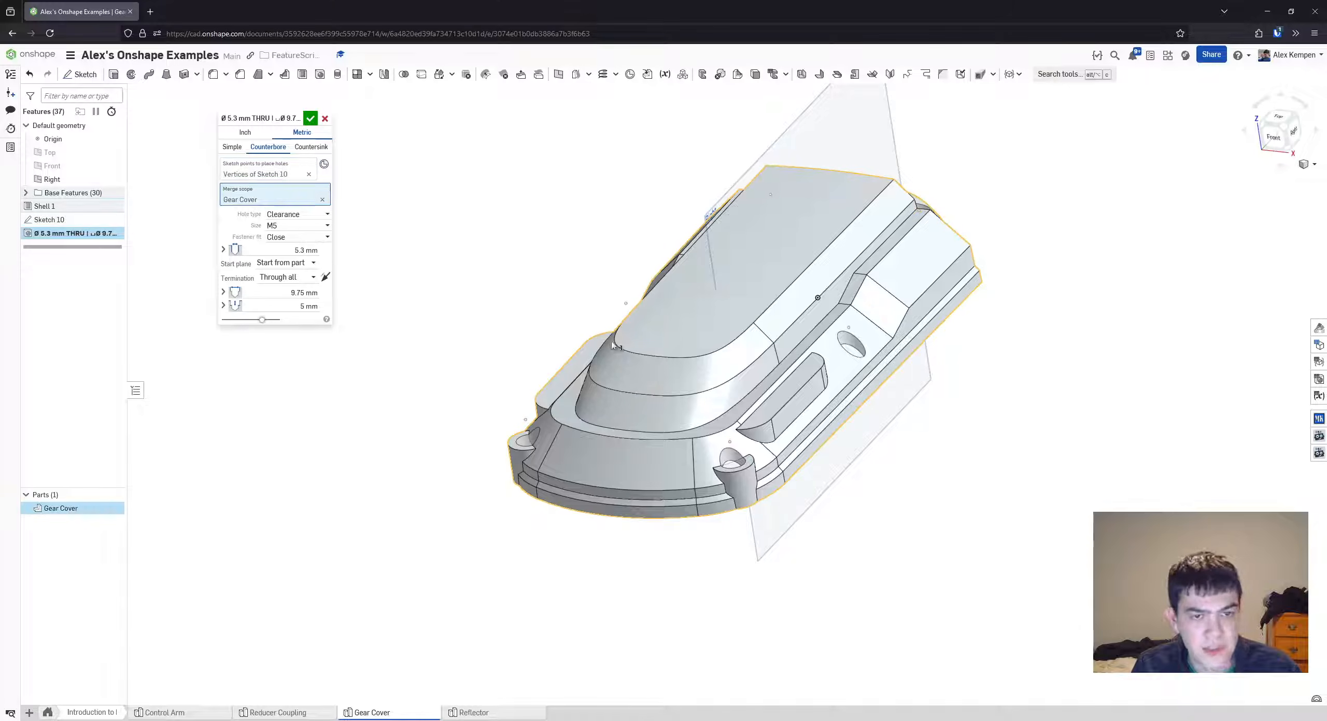
right_drag(440, 348, 507, 357)
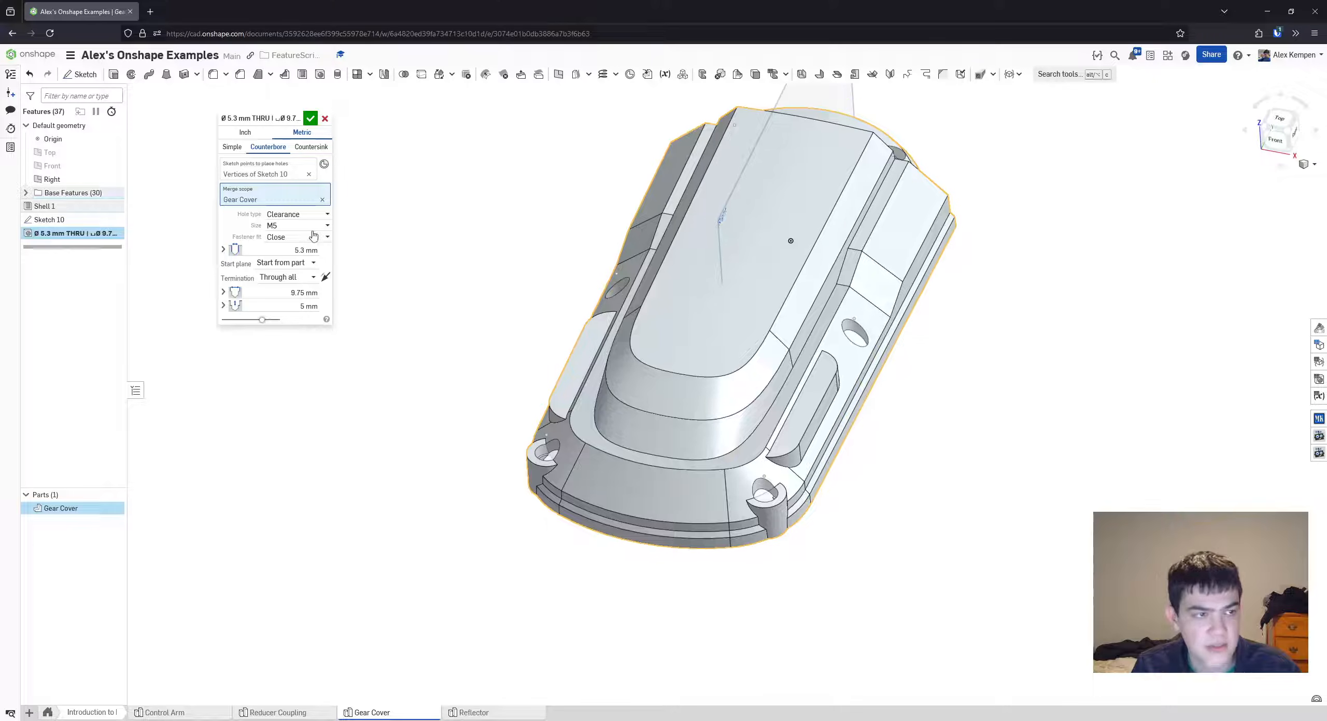
right_drag(458, 204, 529, 232)
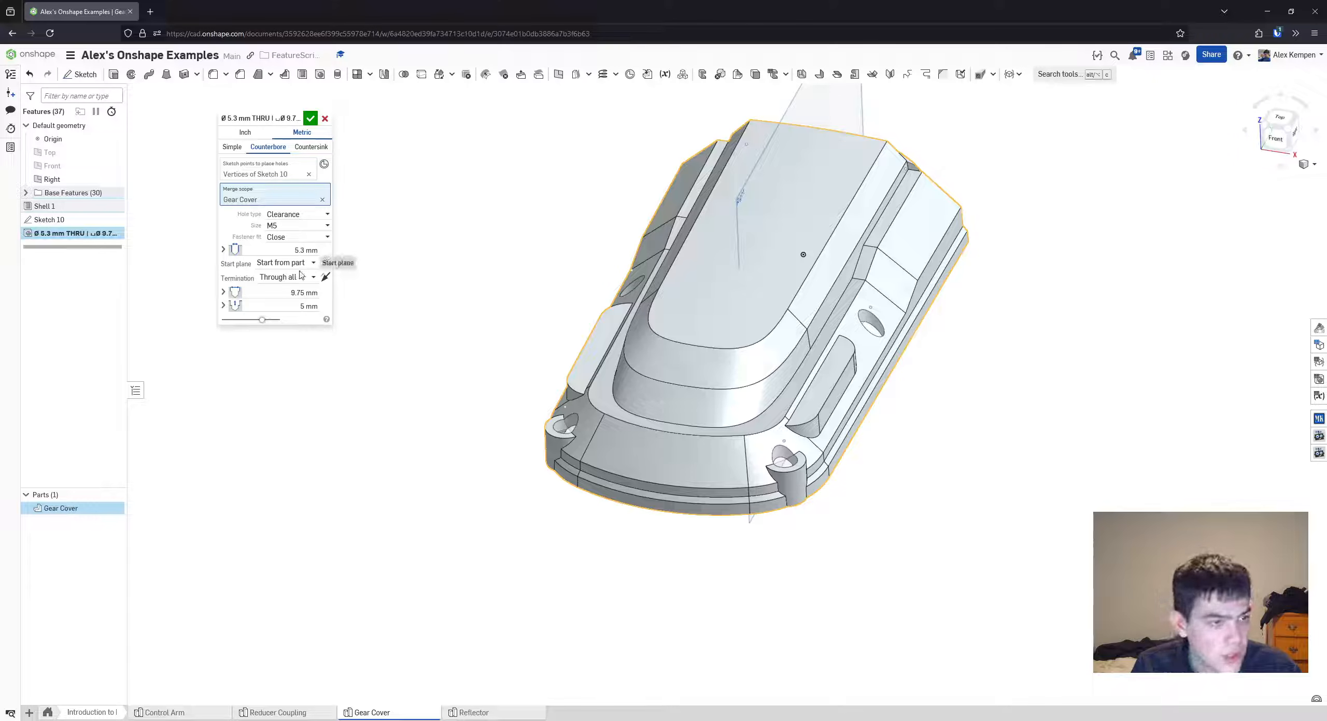
right_drag(527, 315, 600, 326)
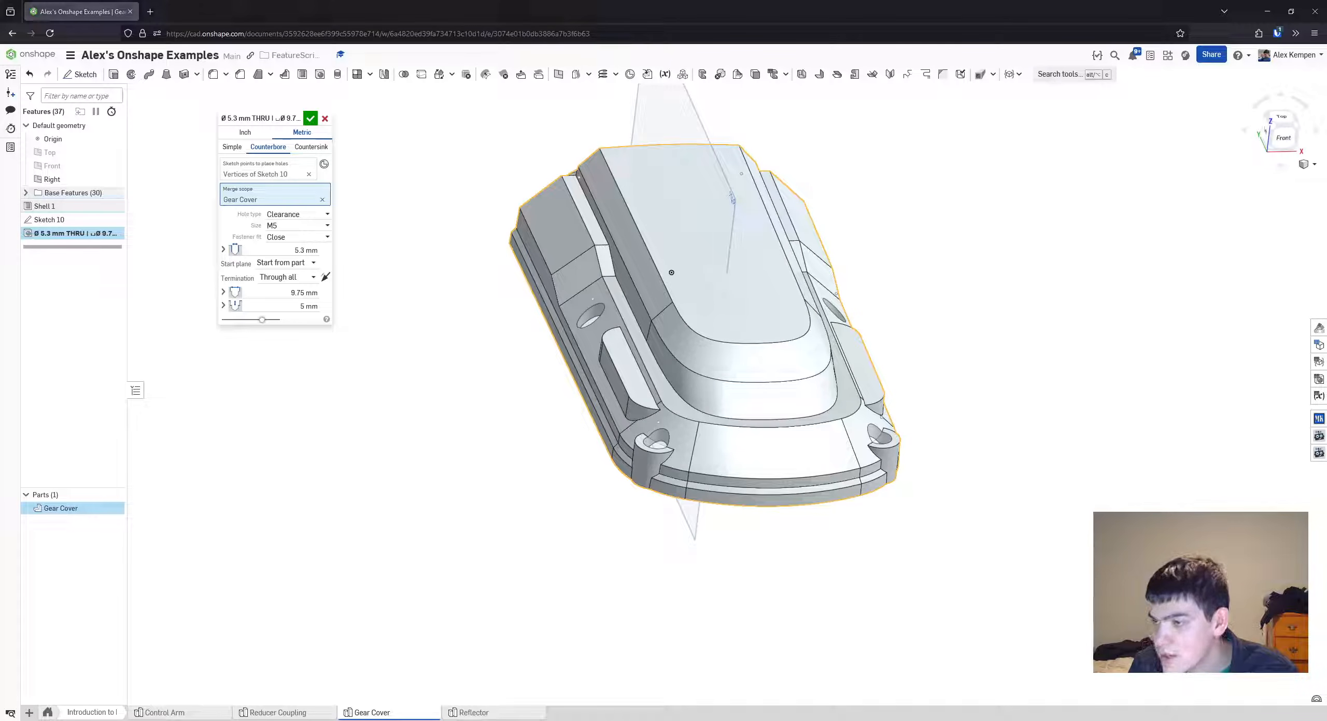
click(310, 118)
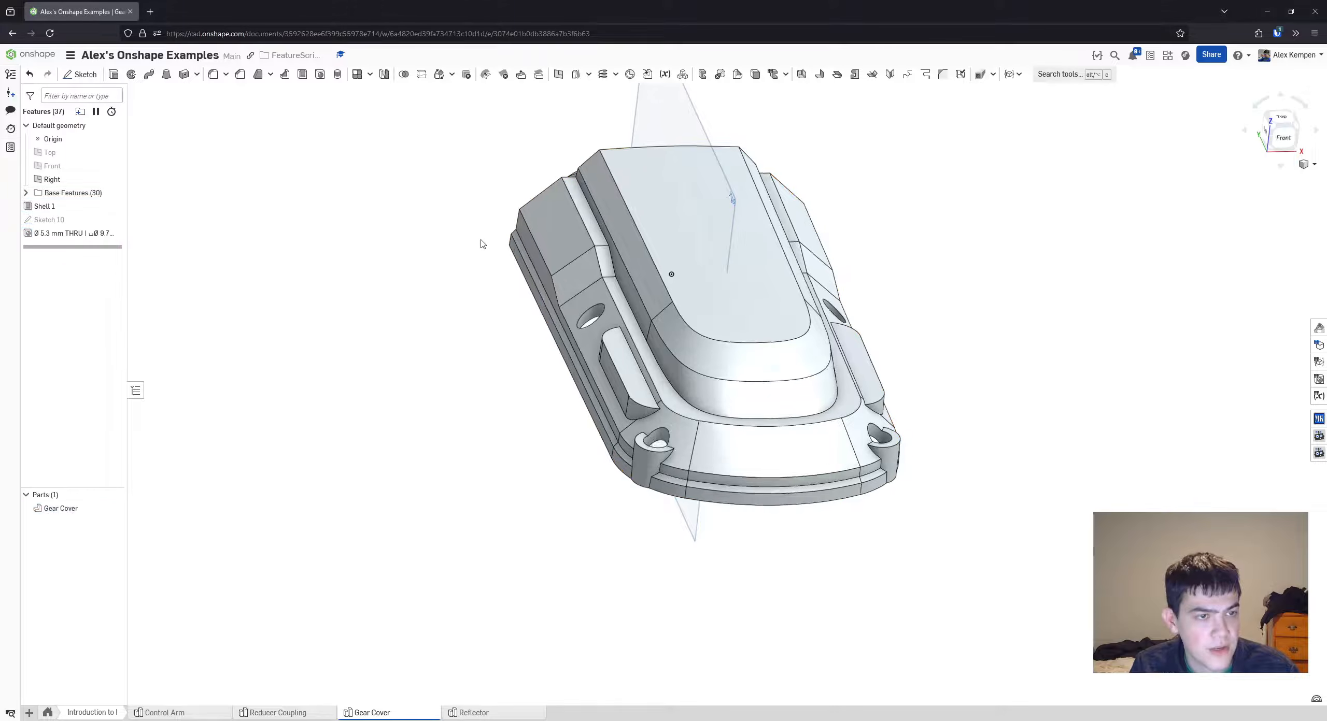
- Inspect the holes from below and reorder Shell 1 to come after the hole feature
right_drag(483, 243, 444, 236)
scroll(596, 250, up, 5)
right_drag(596, 246, 565, 249)
scroll(583, 296, down, 2)
right_drag(371, 373, 345, 301)
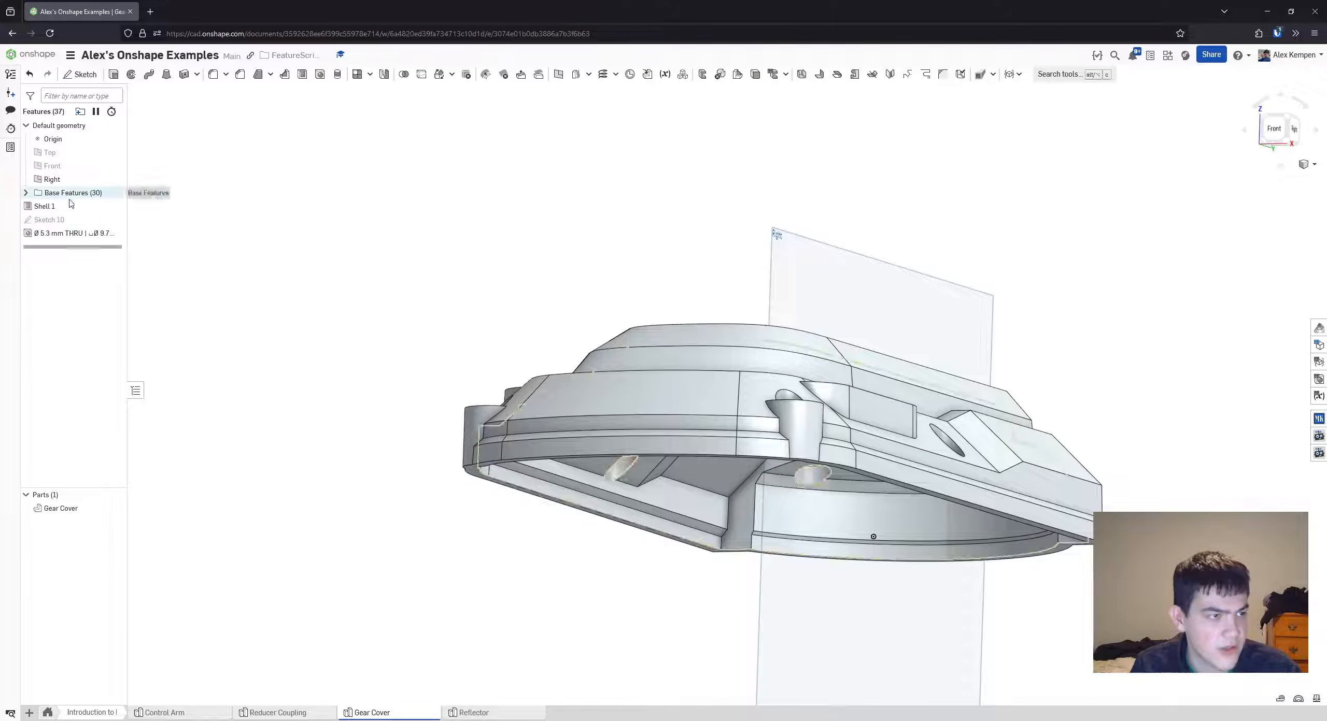
right_drag(337, 363, 549, 220)
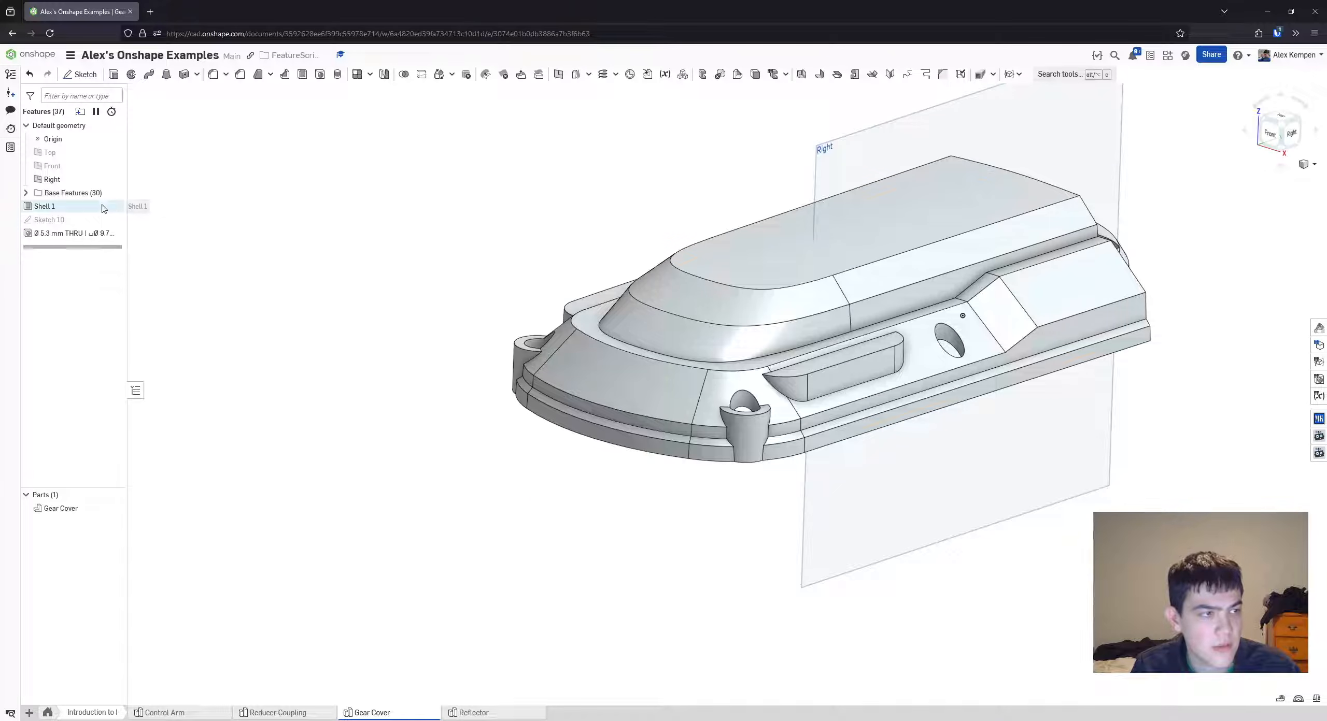
drag(52, 208, 77, 241)
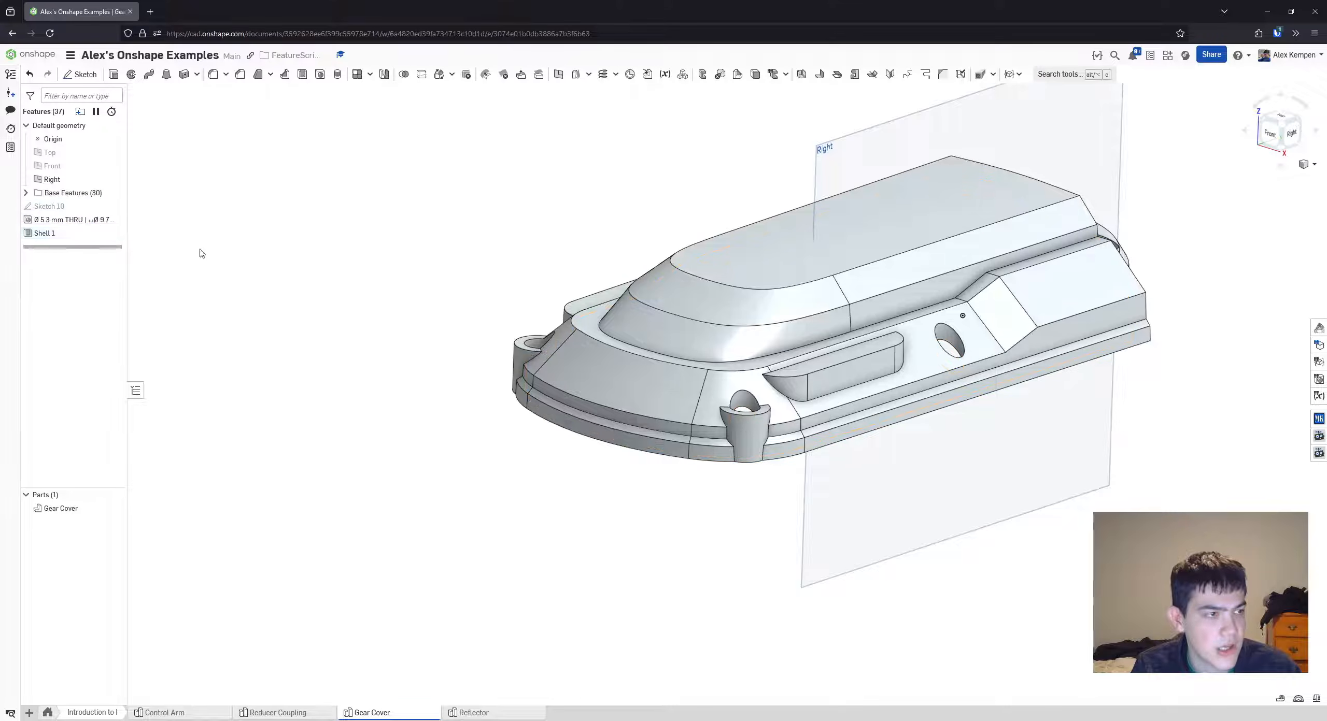
right_drag(440, 316, 327, 297)
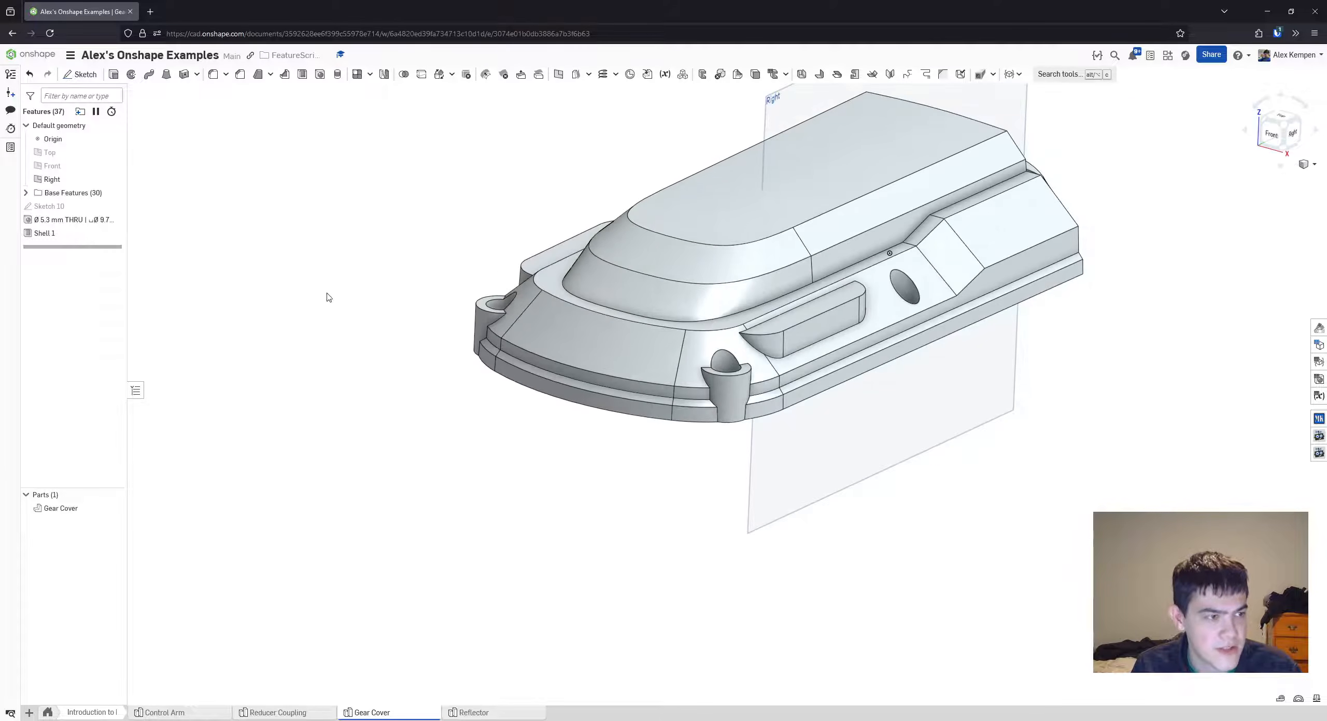
- Move Shell 1 back ahead of Sketch 10 and the hole feature to compare the cover's underside
mouse_move(52, 247)
mouse_down()
mouse_move(109, 231)
mouse_move(72, 206)
mouse_move(68, 237)
mouse_move(89, 243)
mouse_move(72, 206)
mouse_up()
mouse_move(420, 308)
right_down()
mouse_move(415, 231)
mouse_move(506, 210)
right_up()
mouse_move(83, 233)
mouse_down()
mouse_move(83, 205)
mouse_move(74, 237)
mouse_move(89, 260)
mouse_move(77, 248)
mouse_up()
right_drag(415, 259, 473, 216)
scroll(479, 196, up, 3)
scroll(473, 217, up, 2)
mouse_move(78, 247)
mouse_down()
mouse_move(80, 230)
mouse_move(85, 247)
mouse_up()
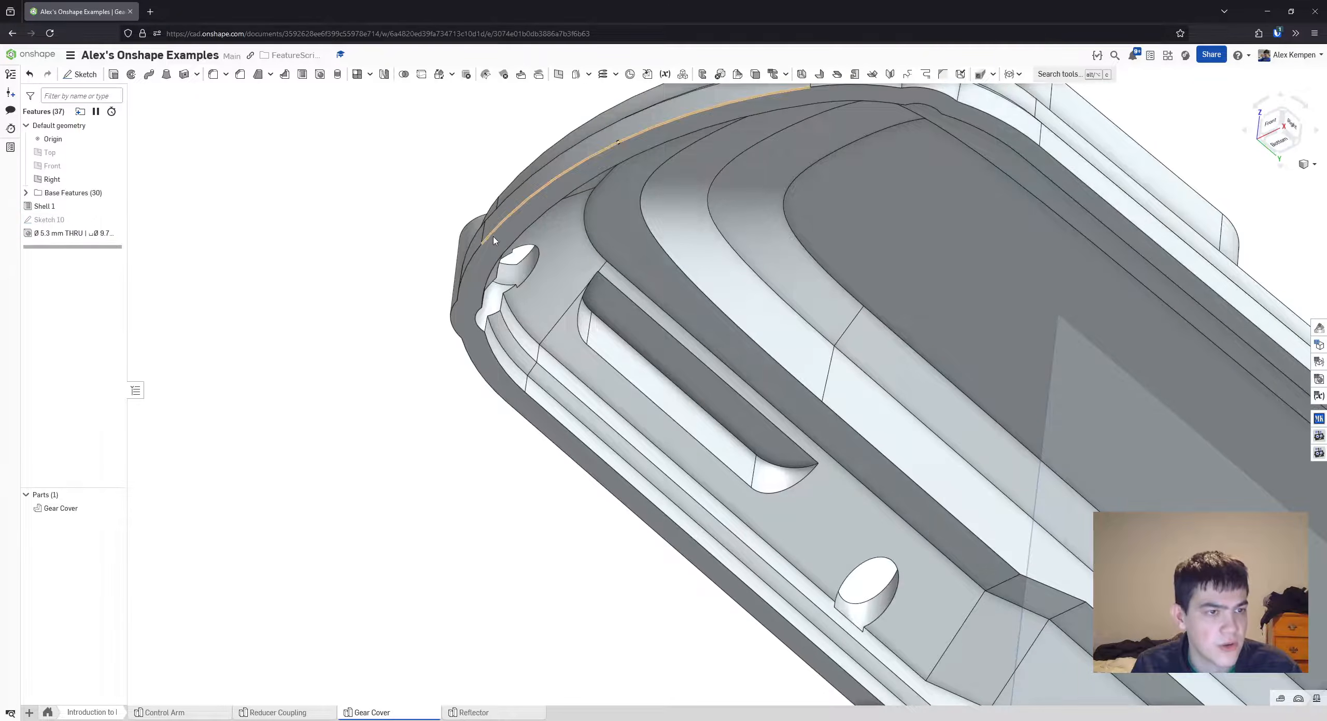
right_drag(489, 238, 279, 265)
- Place Shell 1 after the hole feature again and examine the walls around the holes on the underside
mouse_move(45, 206)
mouse_down()
mouse_move(140, 216)
mouse_move(136, 205)
mouse_move(78, 240)
mouse_move(95, 205)
mouse_up()
right_drag(256, 219, 165, 202)
mouse_move(81, 208)
mouse_down()
mouse_move(78, 235)
mouse_move(90, 235)
mouse_move(78, 259)
mouse_move(52, 247)
mouse_up()
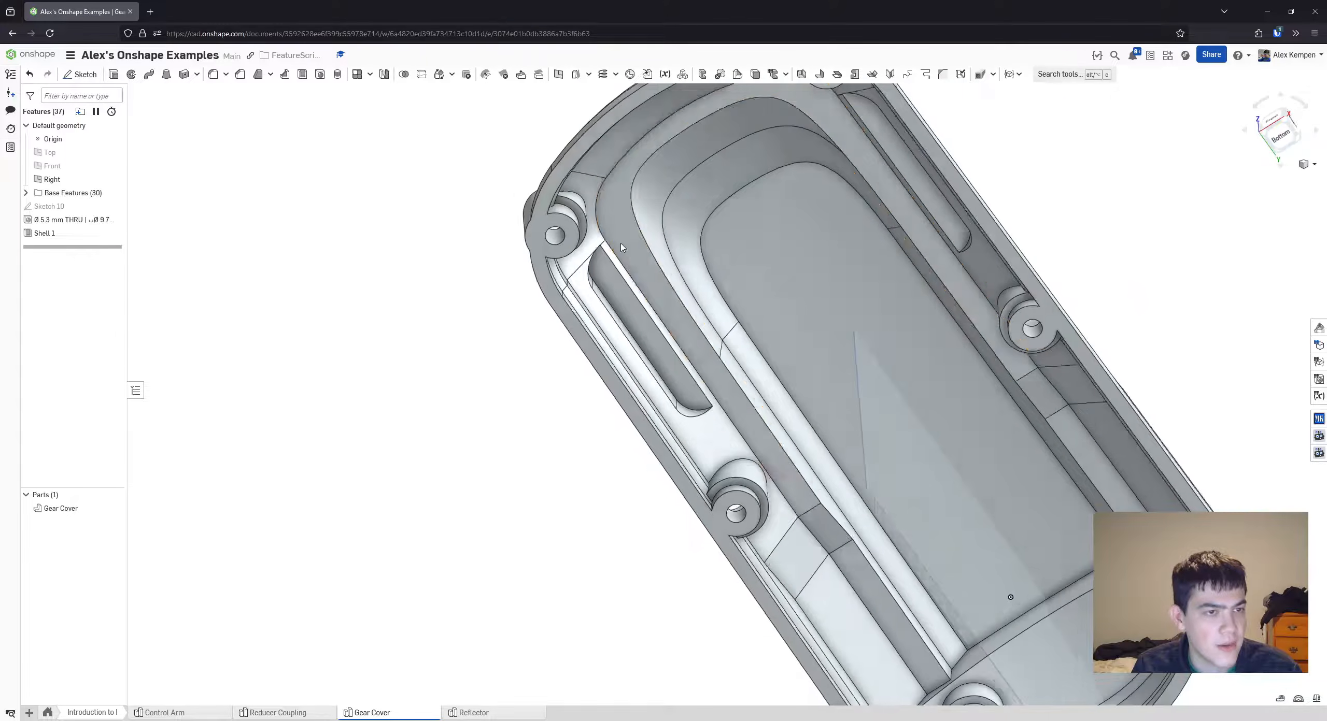
right_drag(622, 208, 543, 244)
scroll(539, 243, up, 2)
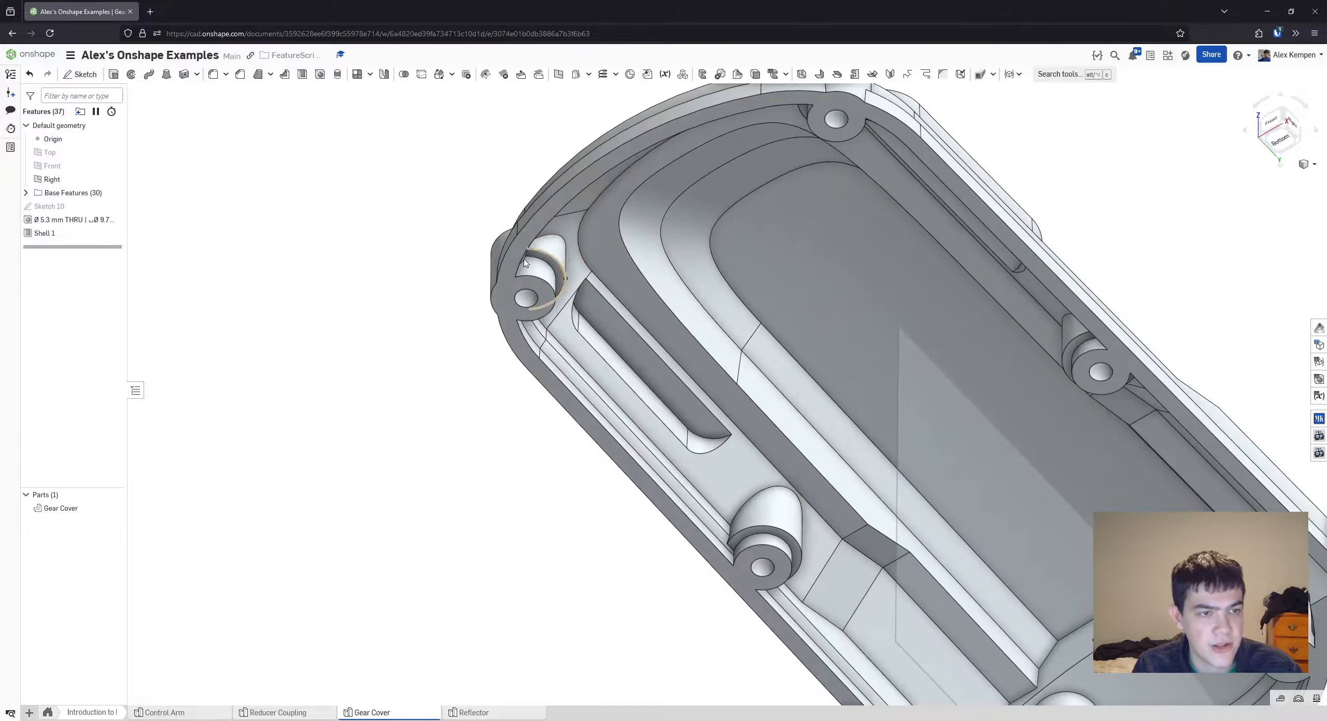
- Examine the Gear Cover's exterior from above, the front and the side, including the raised side pads and hole bosses
scroll(653, 323, down, 2)
right_drag(653, 323, 631, 474)
middle_drag(655, 416, 622, 397)
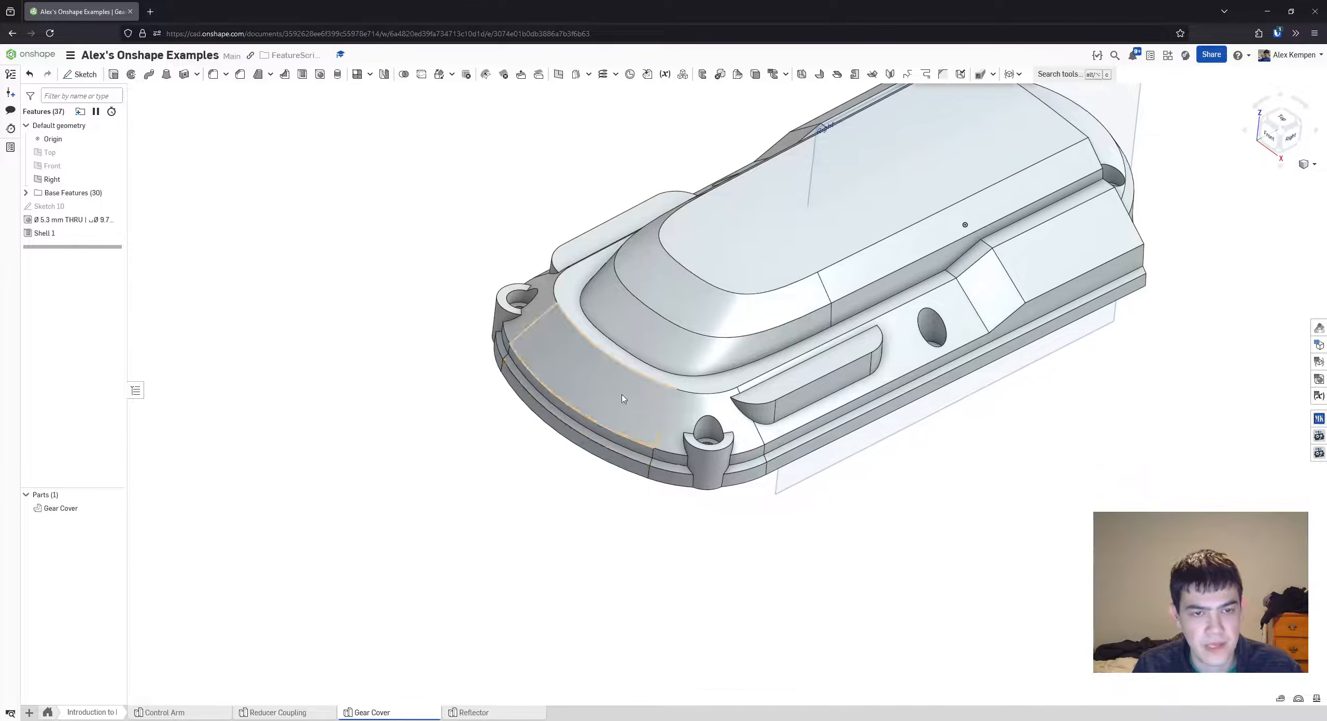
right_drag(622, 397, 596, 435)
right_drag(604, 311, 606, 269)
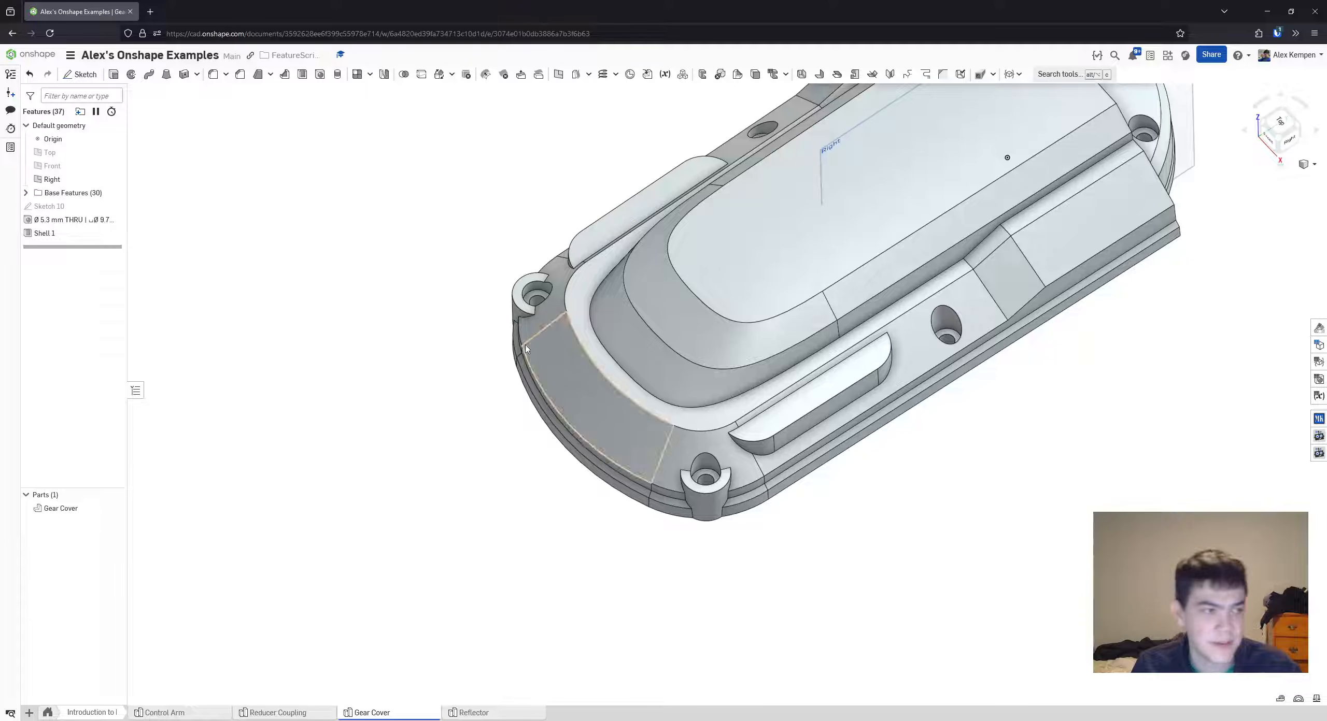
right_drag(324, 286, 324, 270)
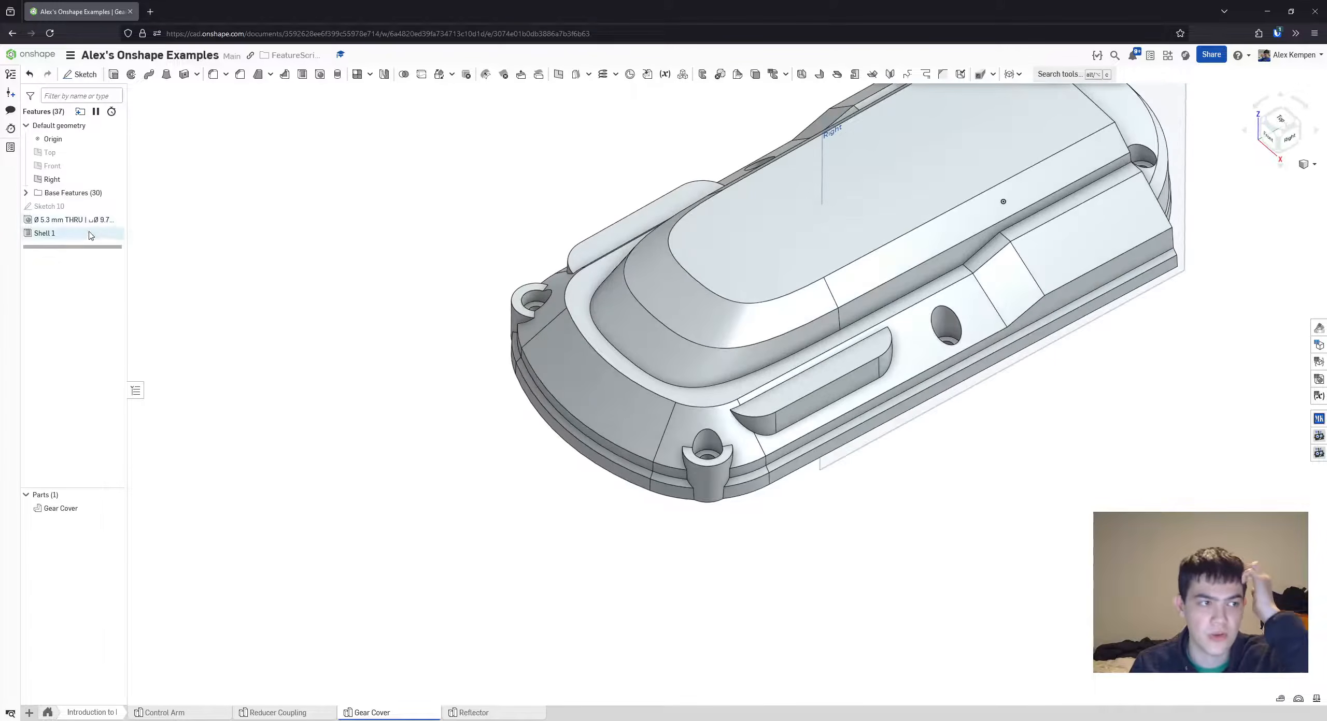
scroll(414, 275, down, 1)
mouse_move(414, 311)
right_down()
mouse_move(414, 274)
mouse_move(430, 266)
right_up()
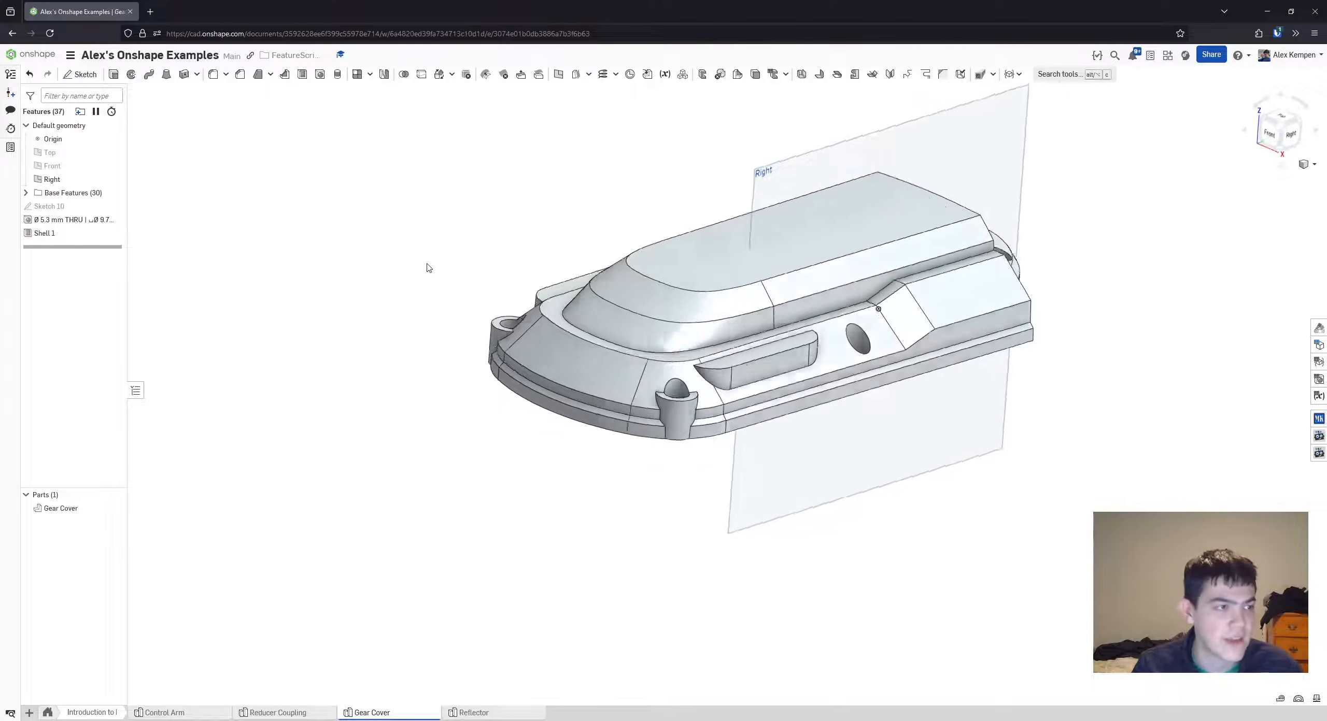
right_drag(358, 290, 447, 252)
right_drag(563, 326, 519, 394)
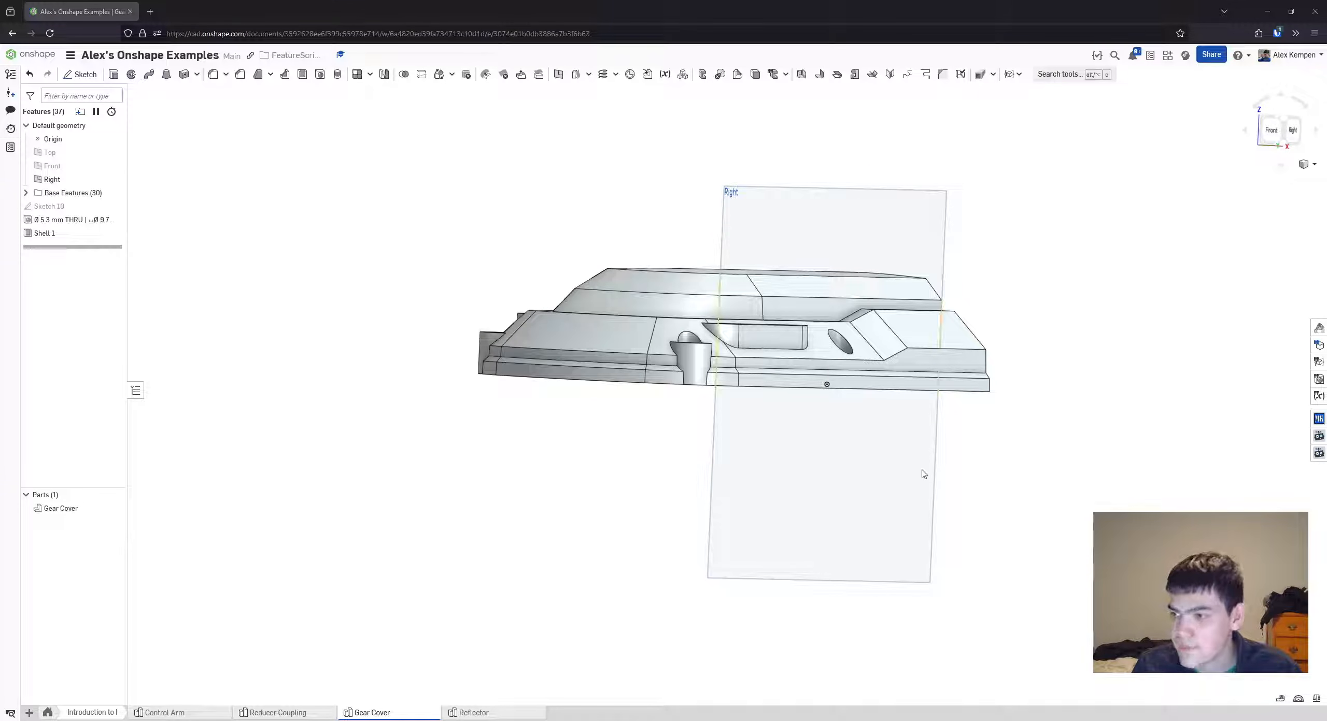
right_drag(808, 403, 819, 431)
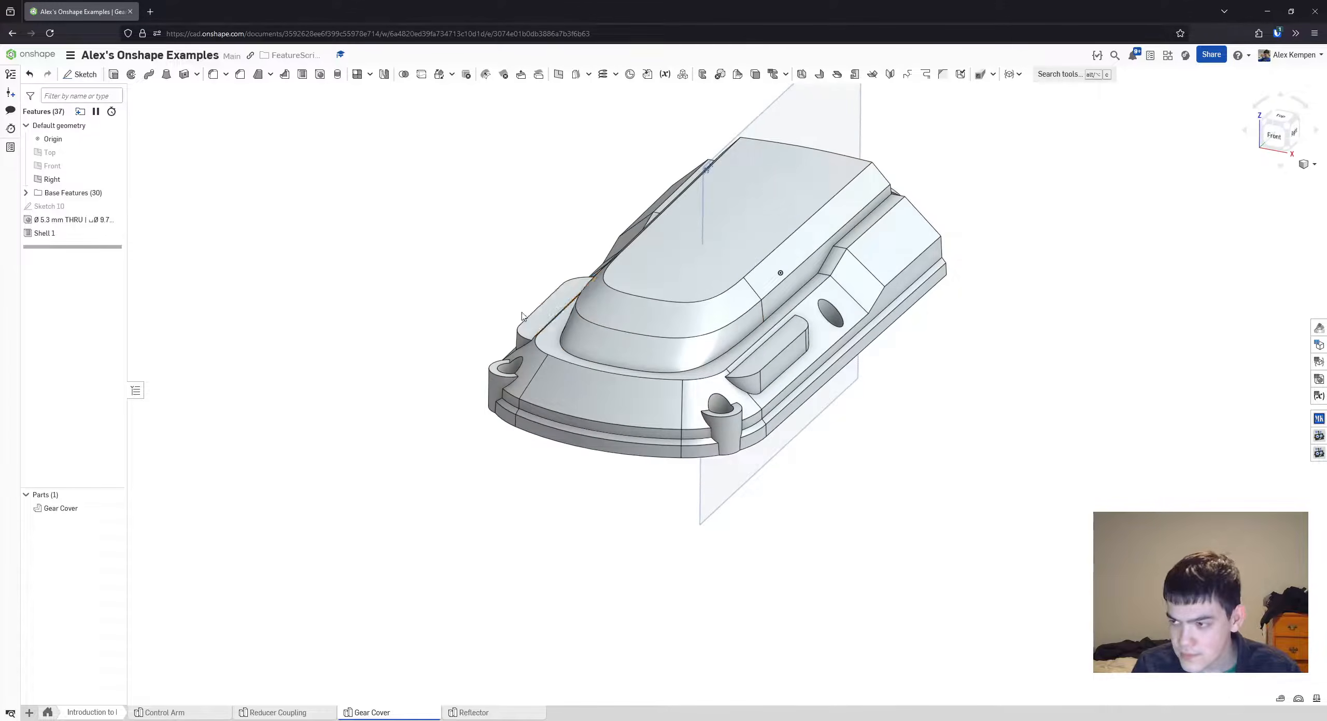
right_drag(434, 215, 583, 362)
- Start a chamfer with a 2 mm equal distance on the outer upper edges of the two raised side pads
click(240, 77)
scroll(583, 362, up, 3)
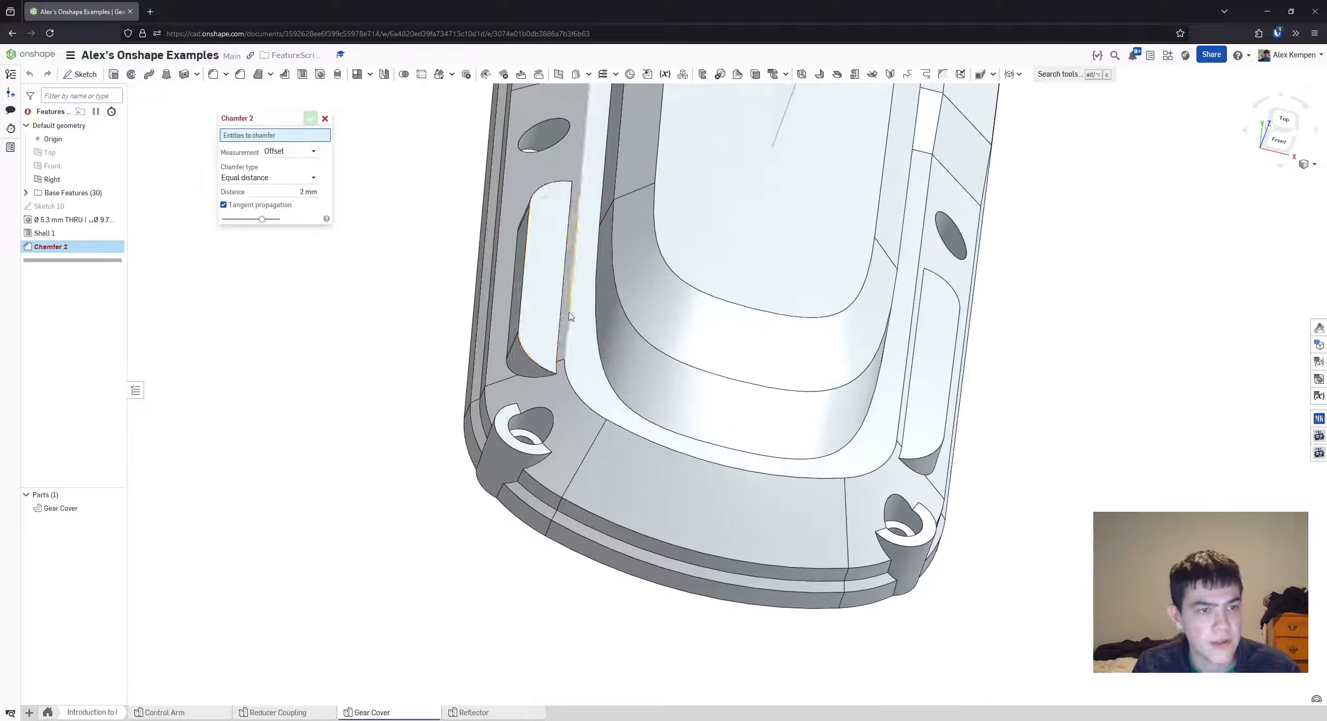
click(525, 280)
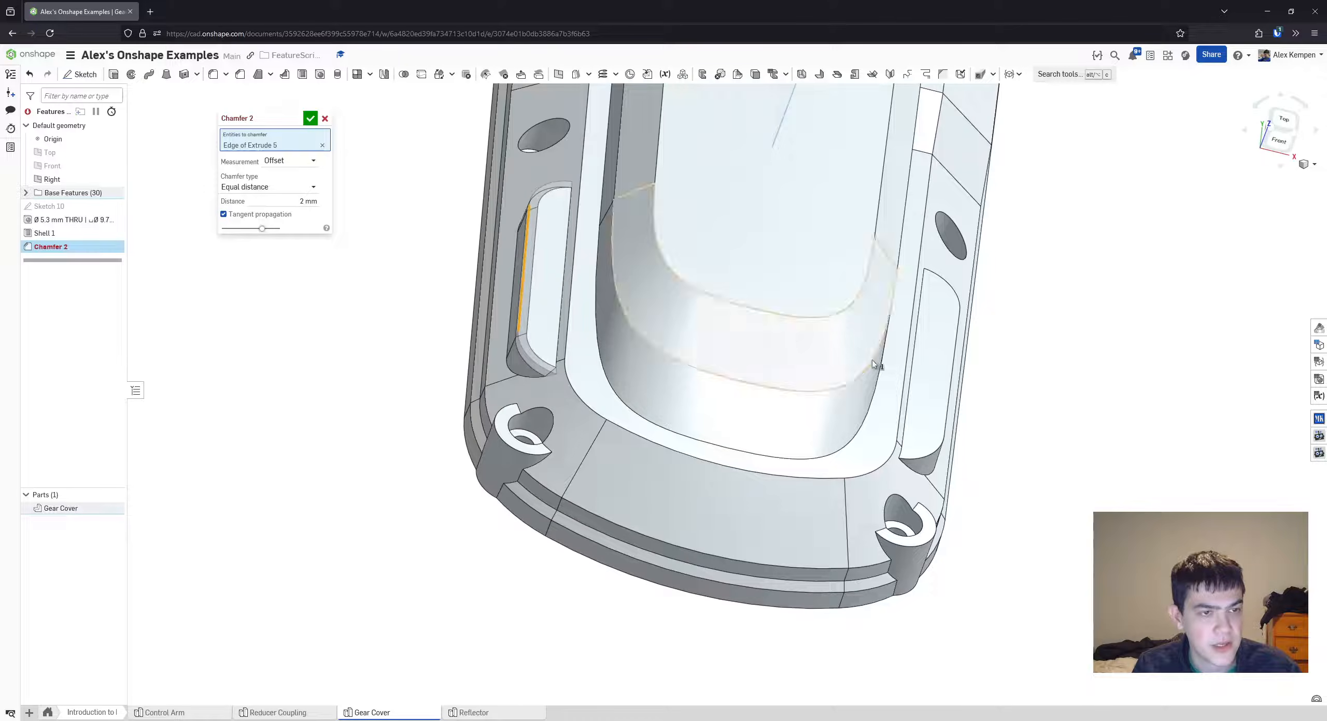
click(951, 382)
right_drag(951, 383, 752, 327)
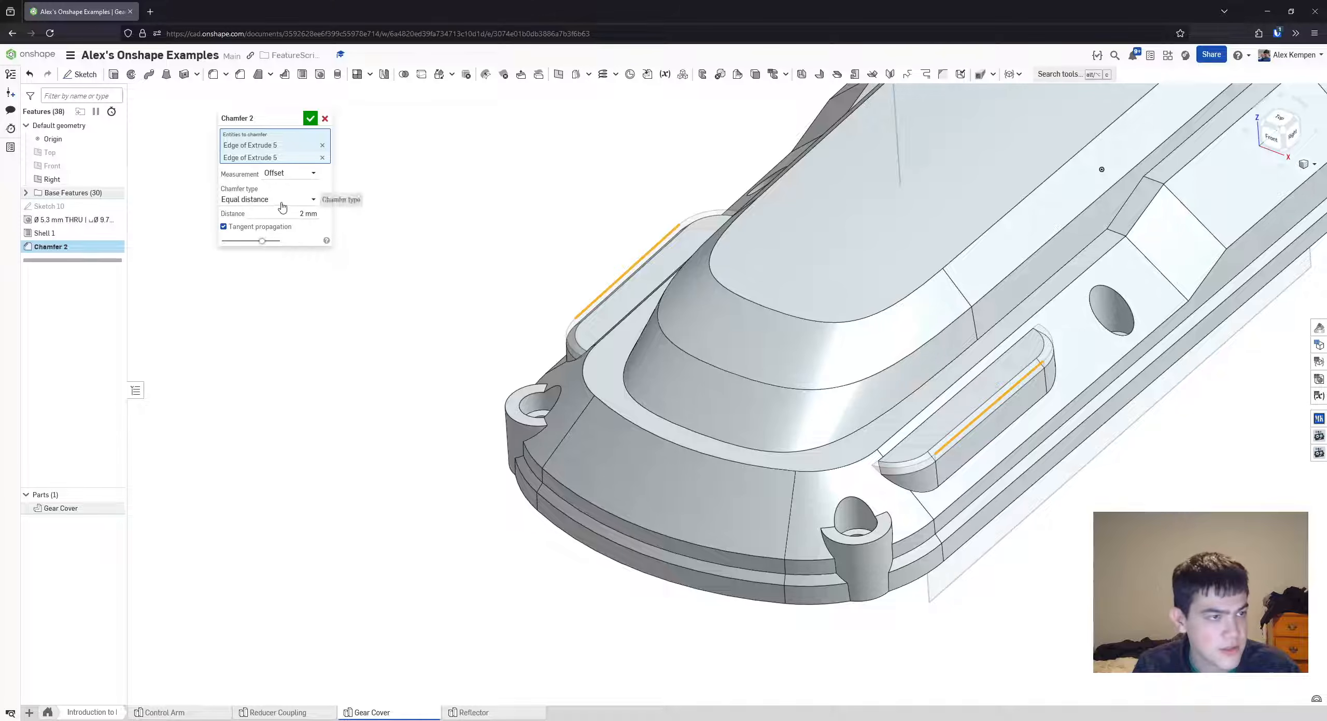
scroll(412, 245, down, 5)
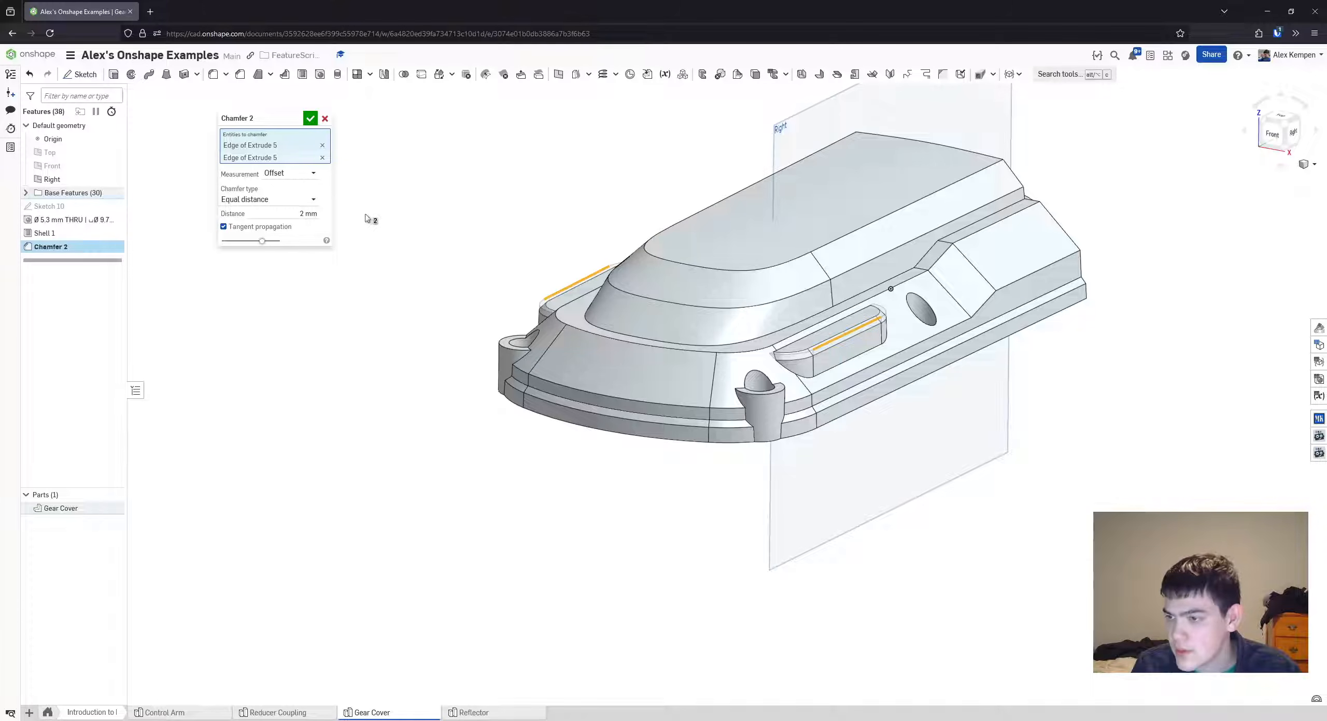
- Try the Distance and angle chamfer type on the side pads and return to Equal distance
click(313, 200)
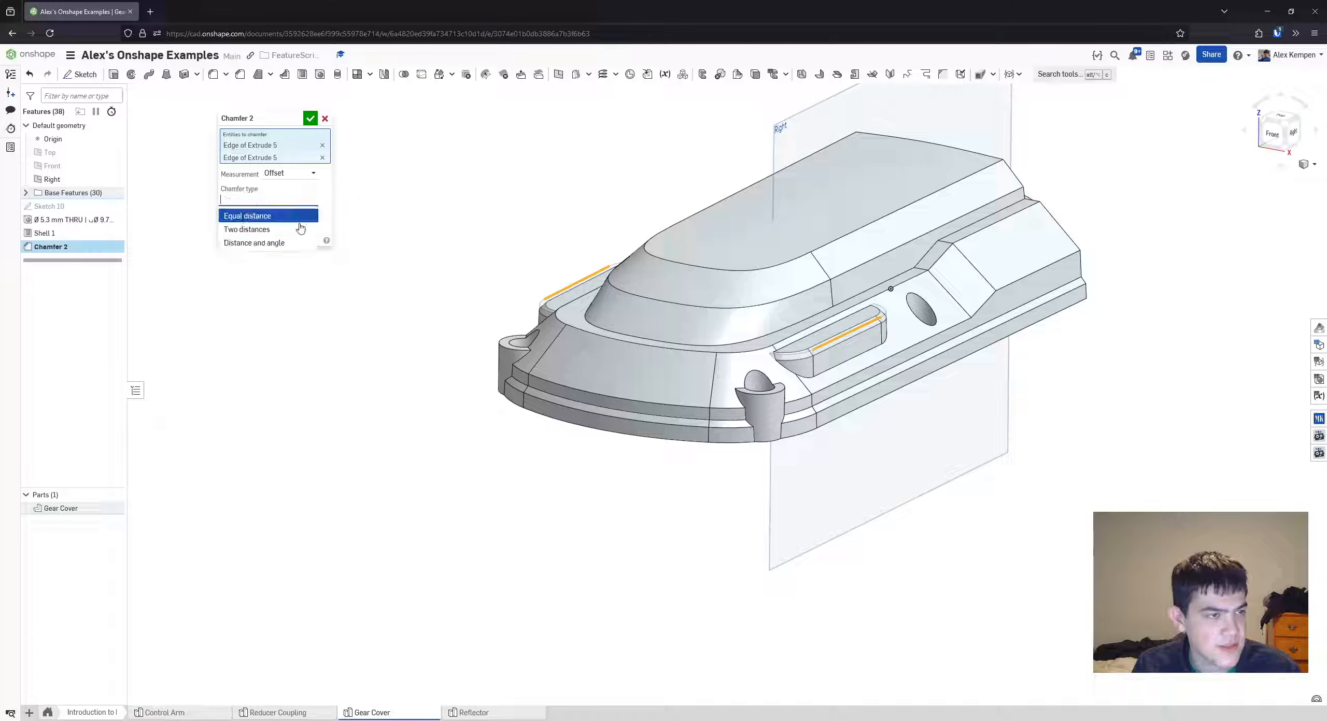
click(279, 243)
right_drag(394, 275, 470, 290)
click(288, 201)
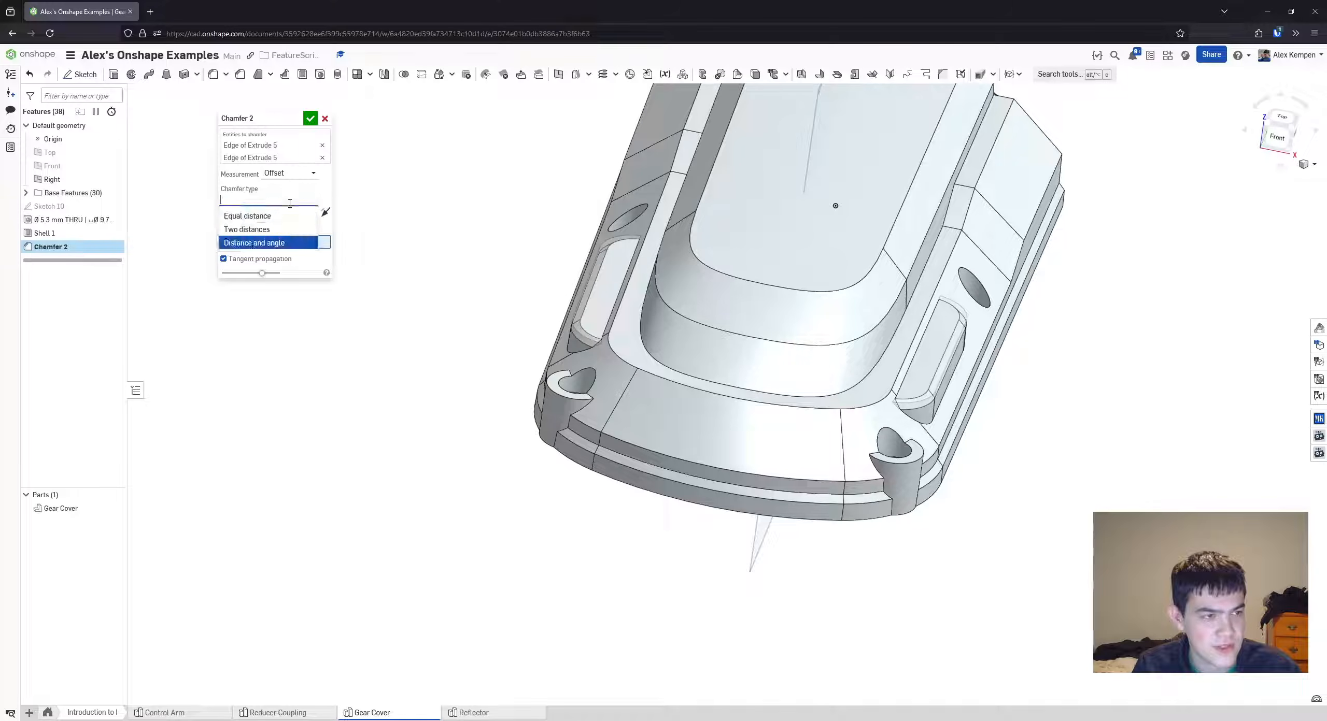
click(311, 214)
- Check the chamfer on both raised side pads up close and accept it
scroll(589, 301, up, 3)
right_drag(592, 296, 652, 336)
scroll(617, 310, up, 4)
scroll(619, 310, down, 4)
scroll(658, 319, down, 2)
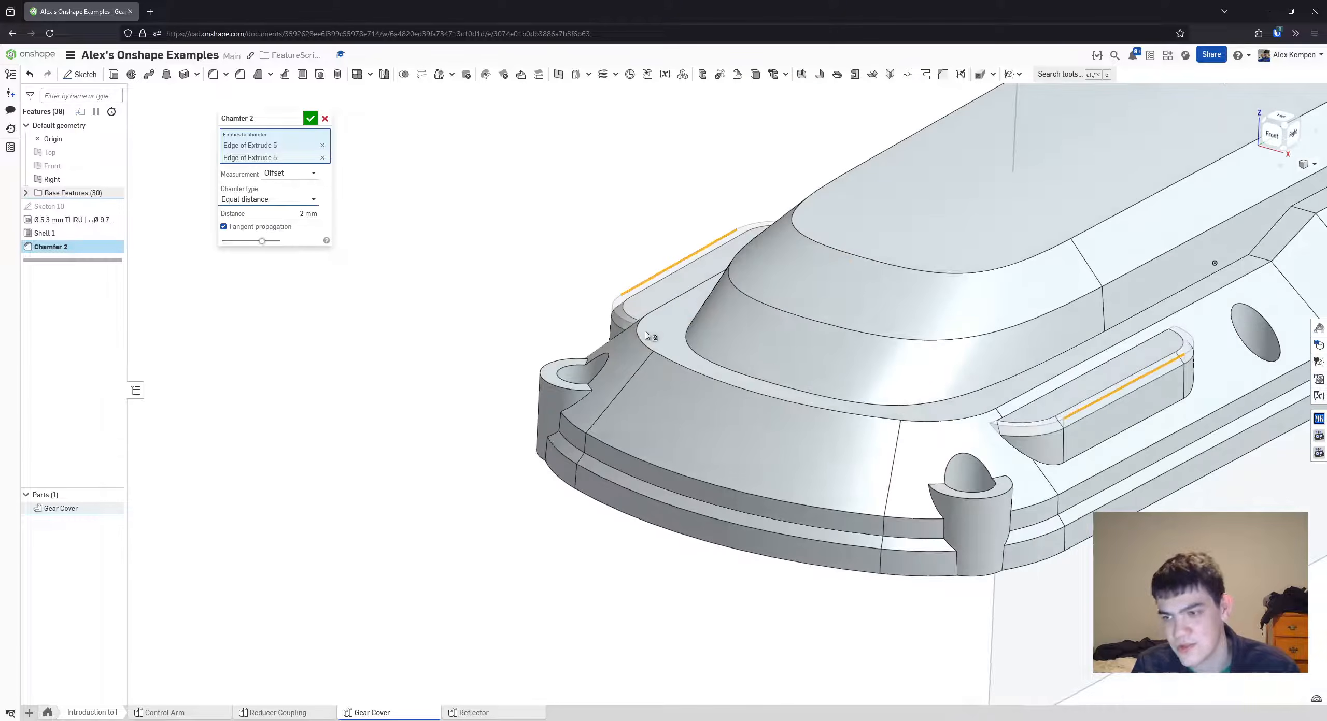
click(311, 118)
scroll(474, 251, down, 1)
right_drag(474, 251, 511, 275)
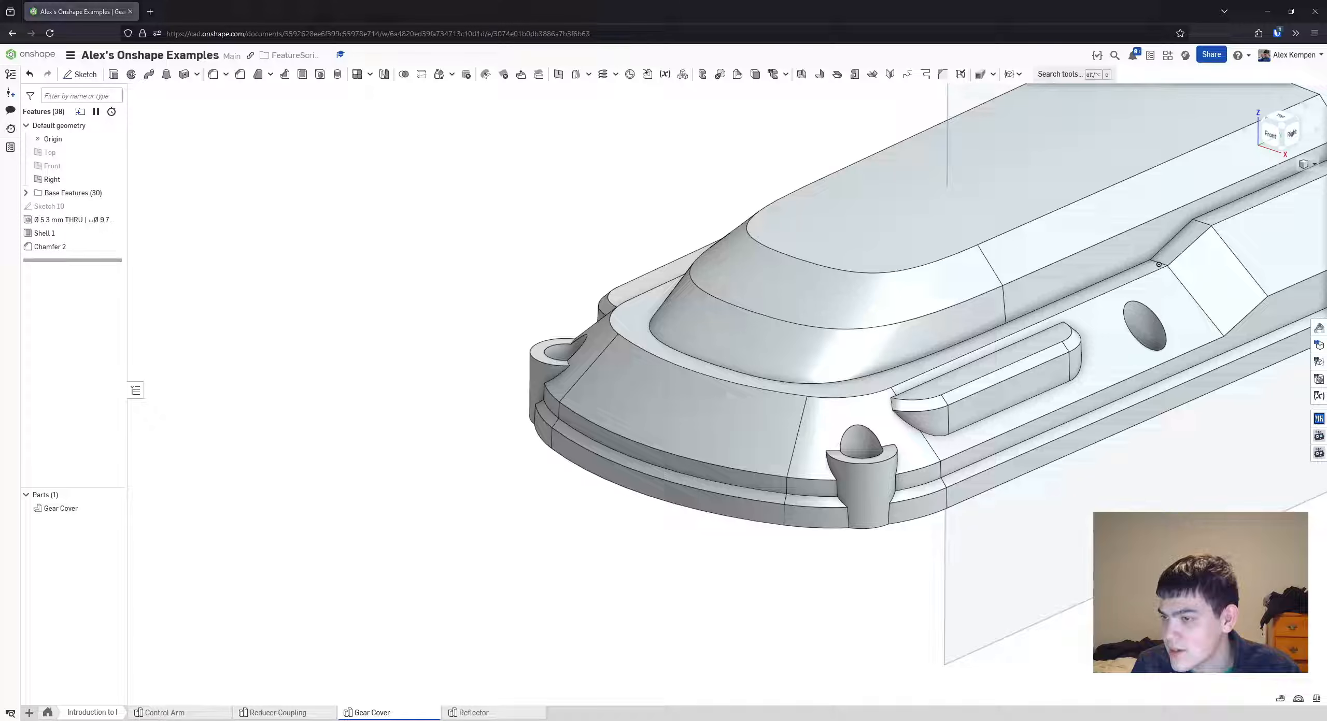
- Start a fillet on the upper outer edges of the base flange, along the curved front and both long sides
click(213, 77)
scroll(630, 332, down, 2)
right_drag(630, 311, 706, 376)
middle_drag(706, 376, 703, 393)
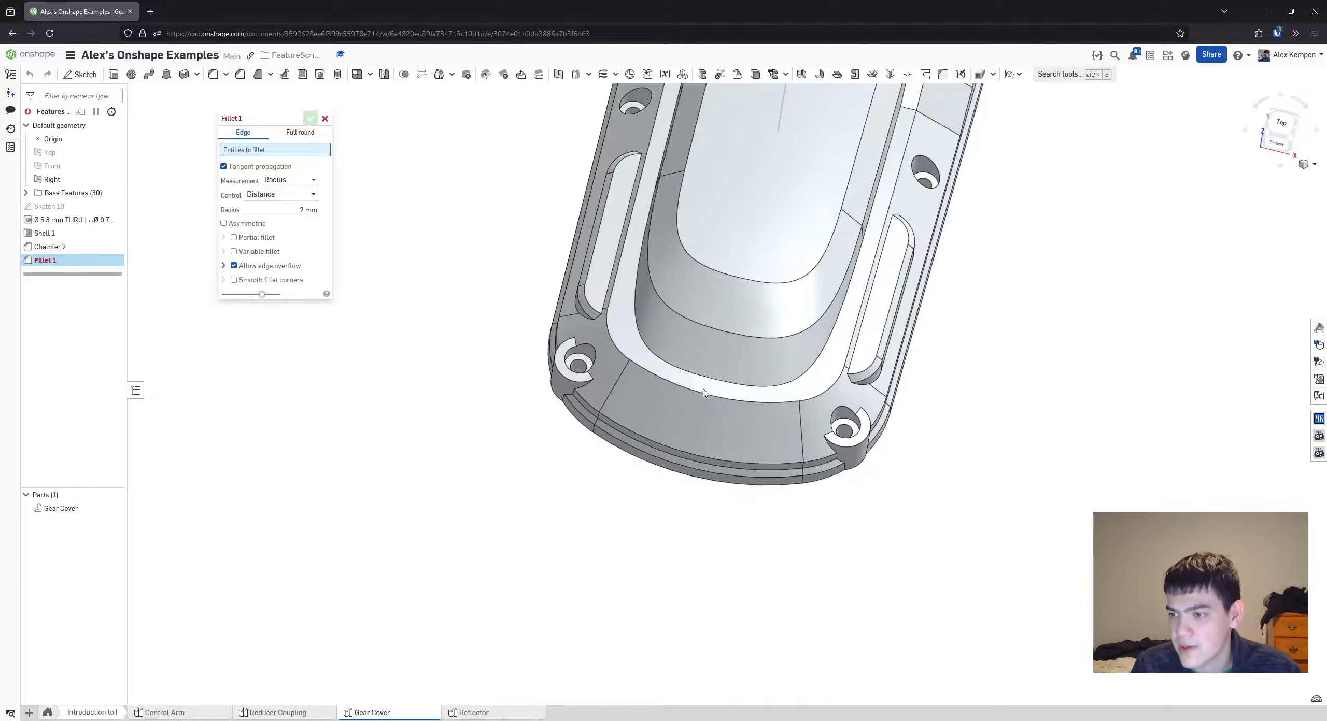
right_drag(704, 390, 694, 358)
scroll(661, 432, up, 2)
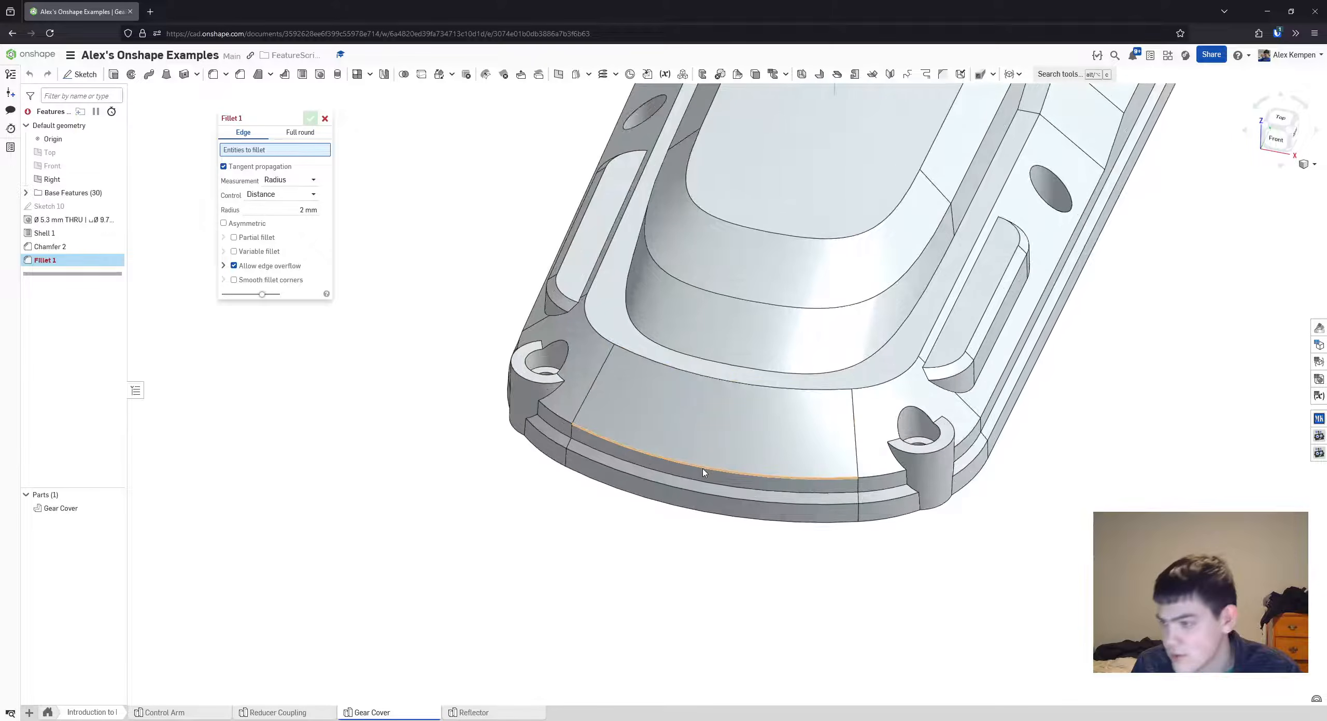
scroll(708, 480, up, 2)
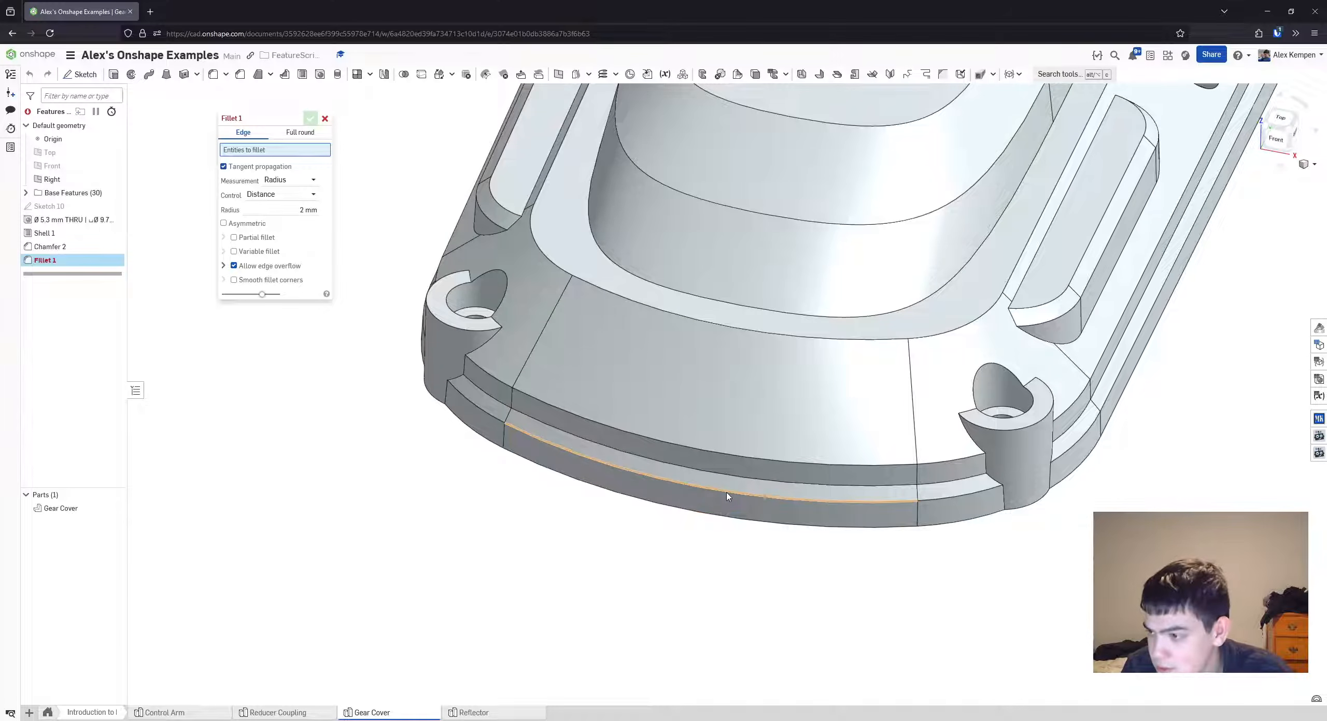
click(727, 496)
right_drag(1038, 442, 631, 323)
click(1112, 374)
click(582, 366)
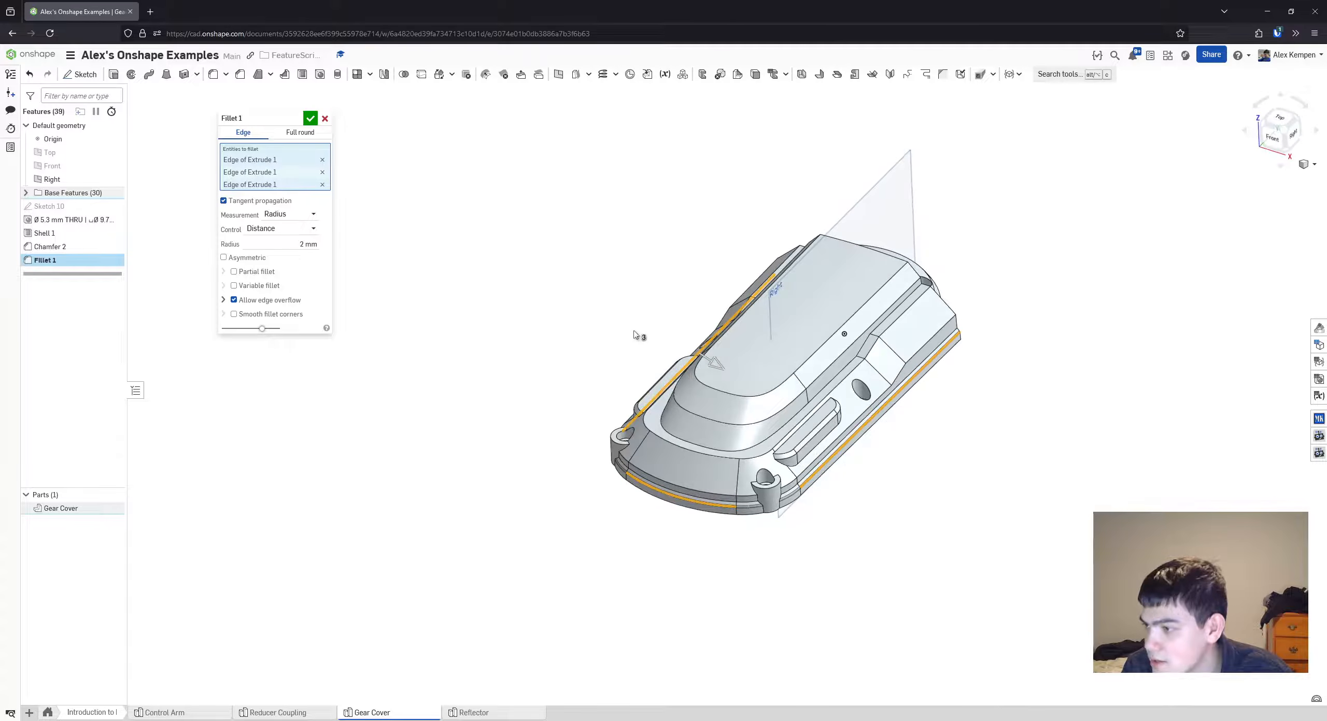
- Set the base flange fillet's radius to 1 mm and check it at the front of the cover
middle_drag(712, 373, 736, 331)
right_drag(651, 333, 658, 354)
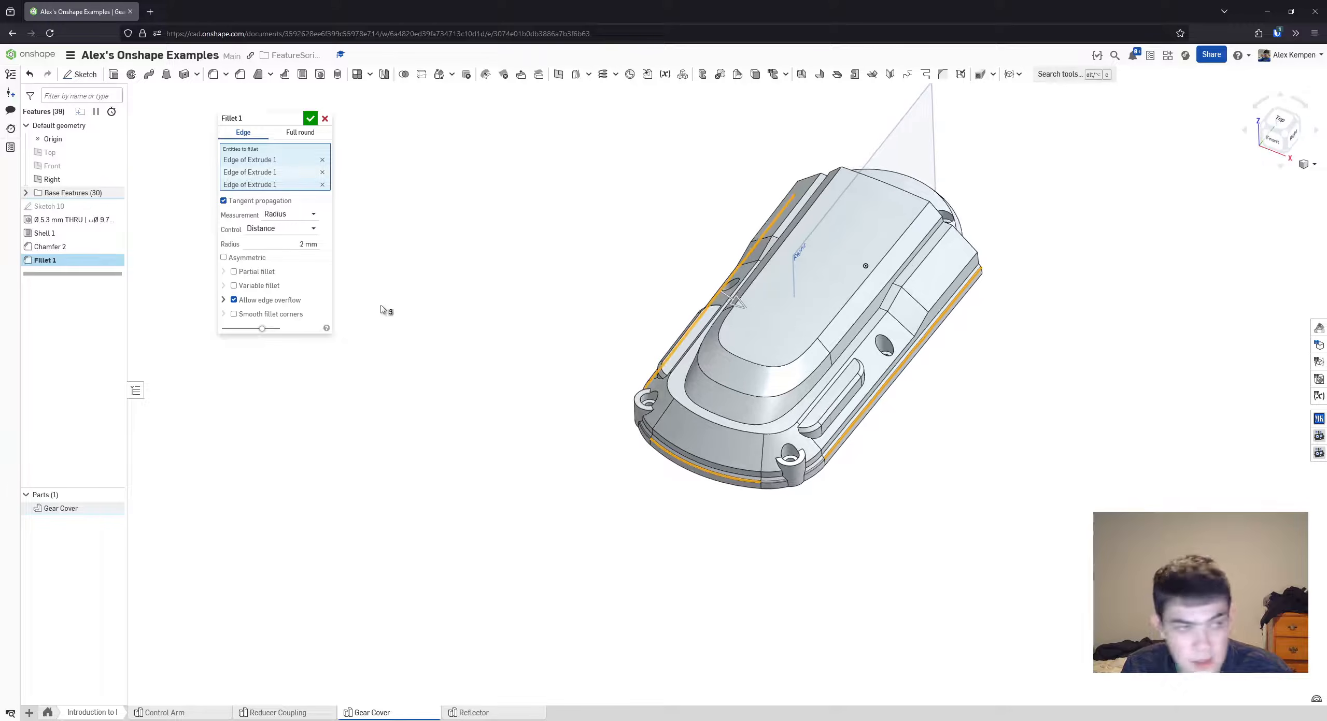
click(308, 244)
text(1)
key(Return)
scroll(664, 487, up, 3)
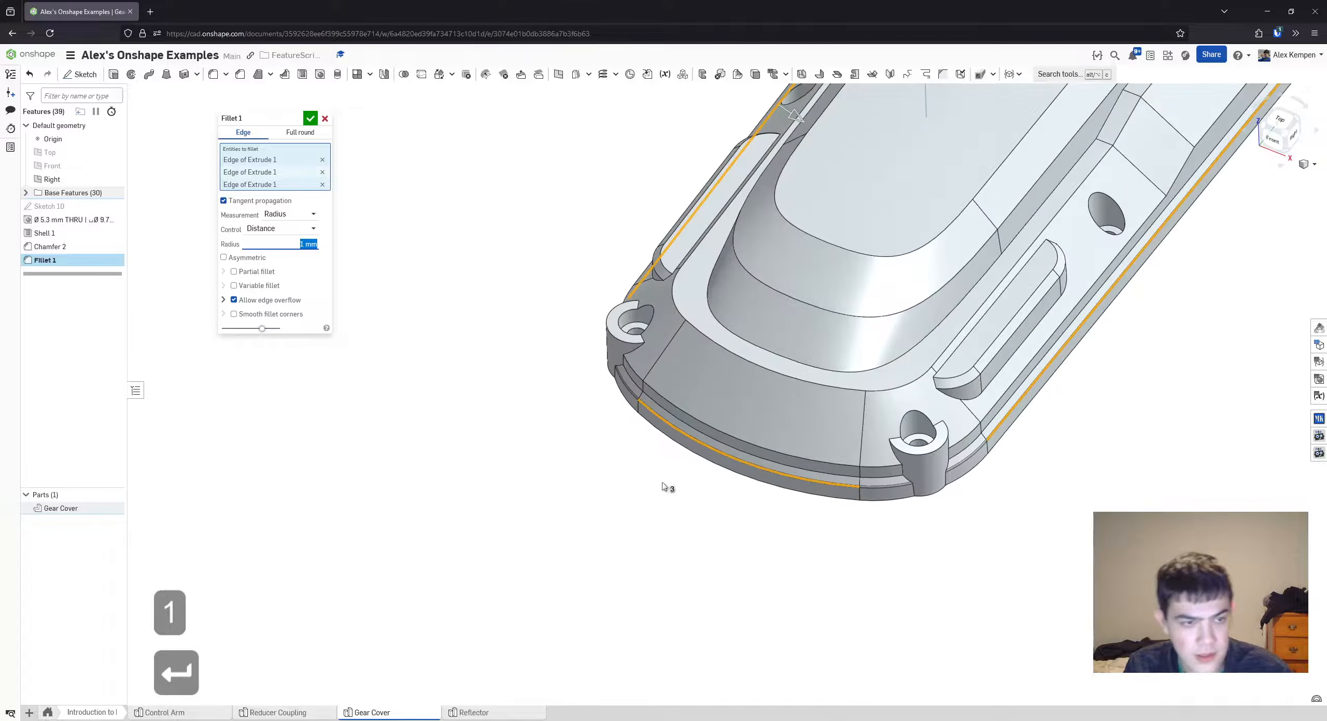
scroll(622, 415, up, 3)
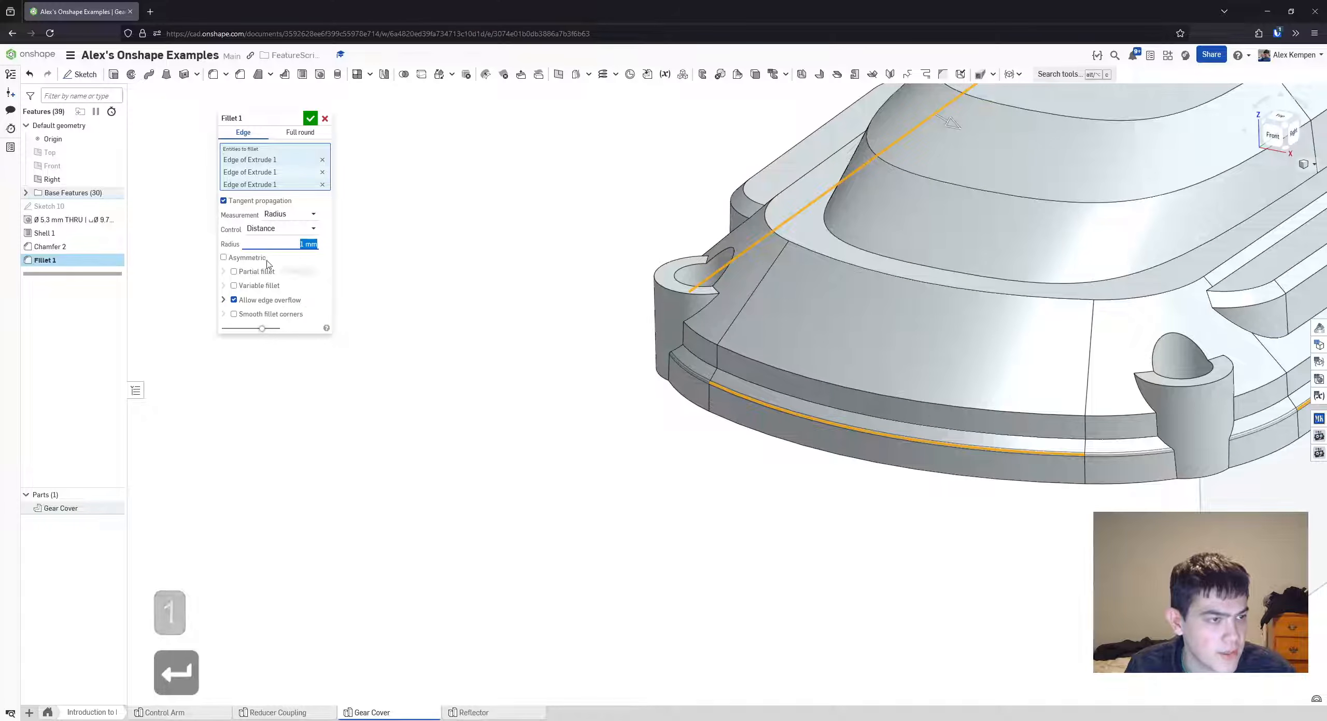
- Turn off tangent propagation to compare the fillet's ends on the front flange edge, and turn it back on
click(259, 201)
scroll(781, 388, up, 2)
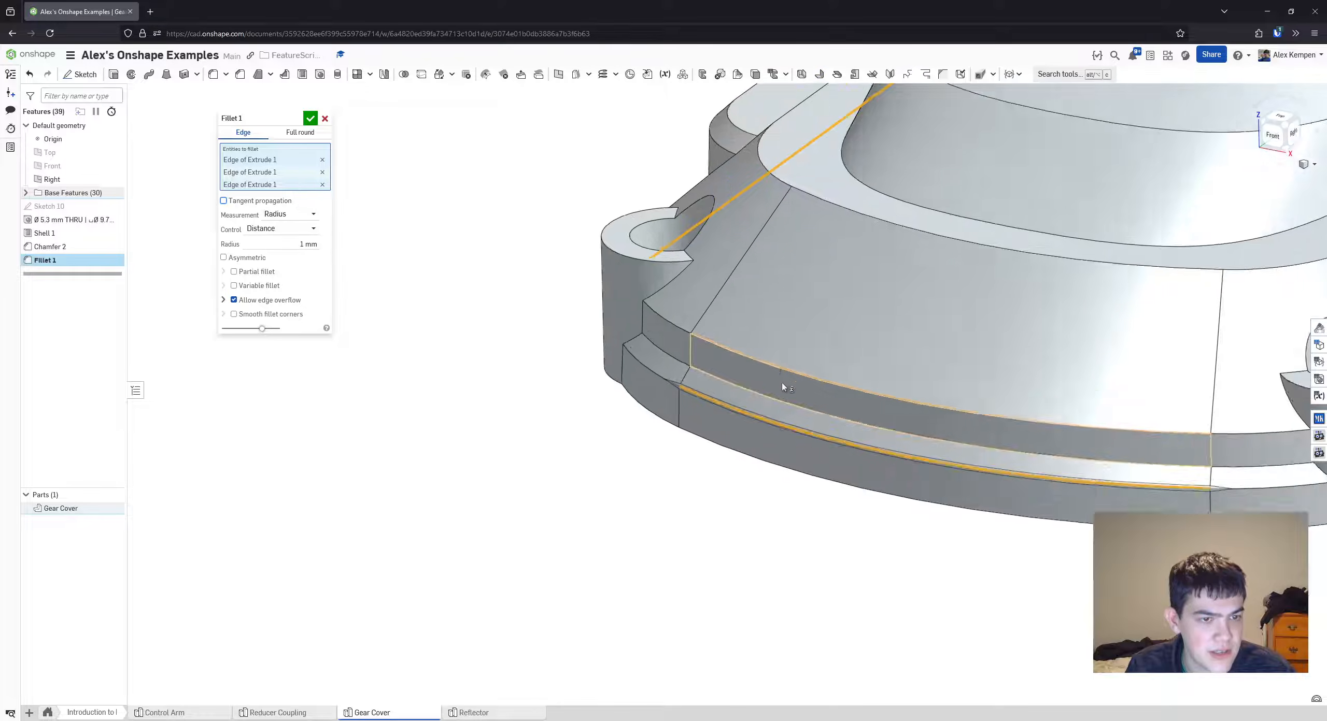
scroll(699, 394, up, 3)
scroll(621, 401, down, 3)
scroll(663, 402, up, 4)
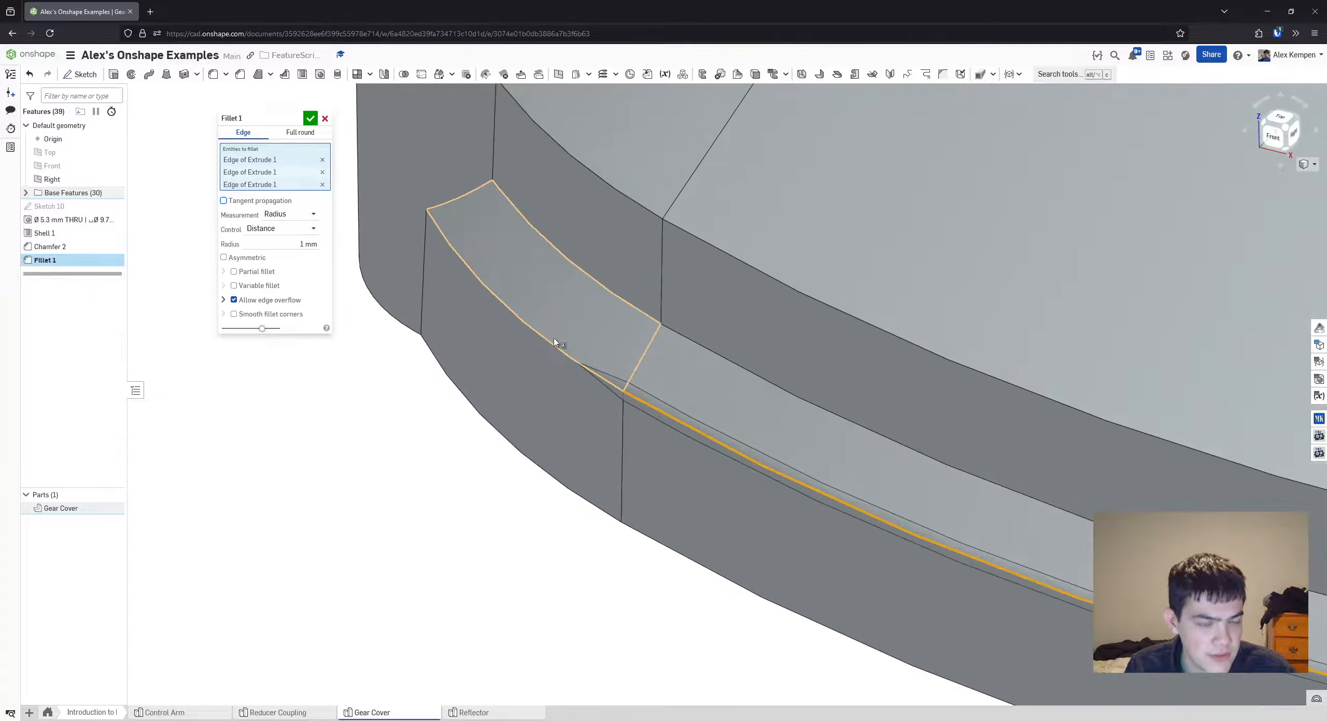
scroll(558, 344, down, 4)
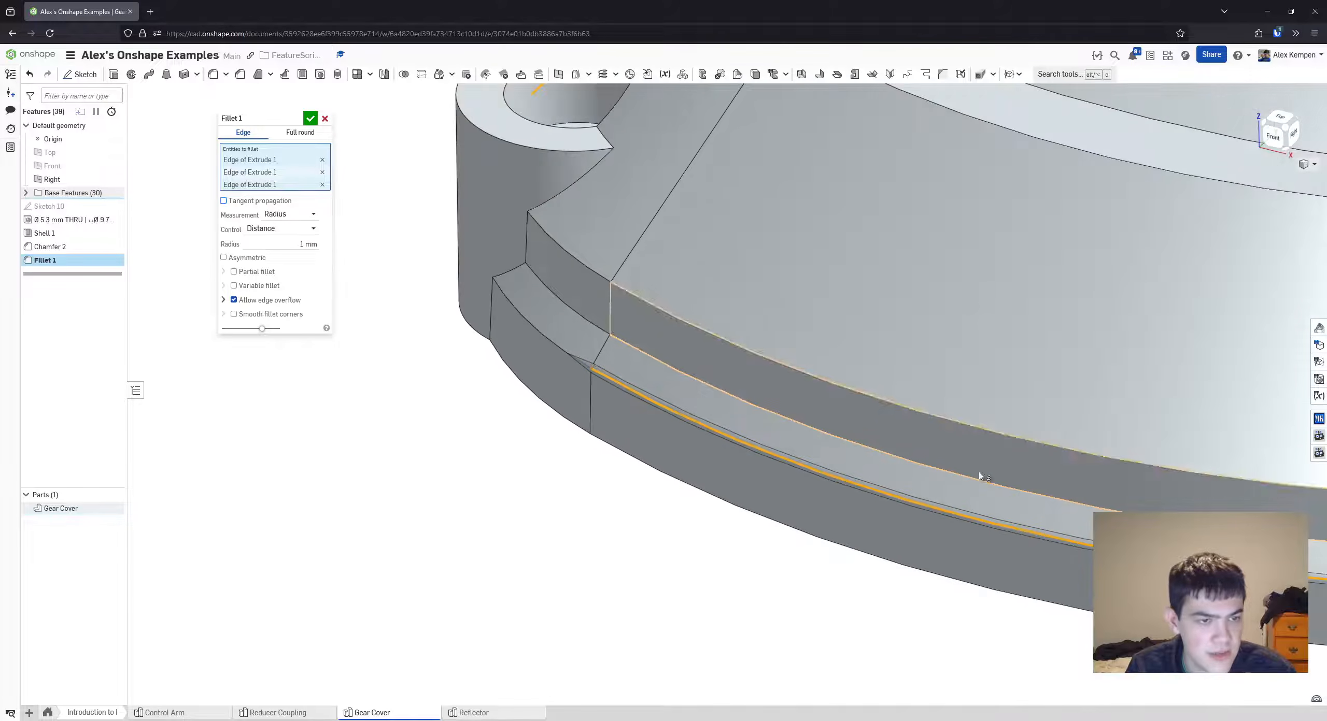
scroll(933, 468, down, 5)
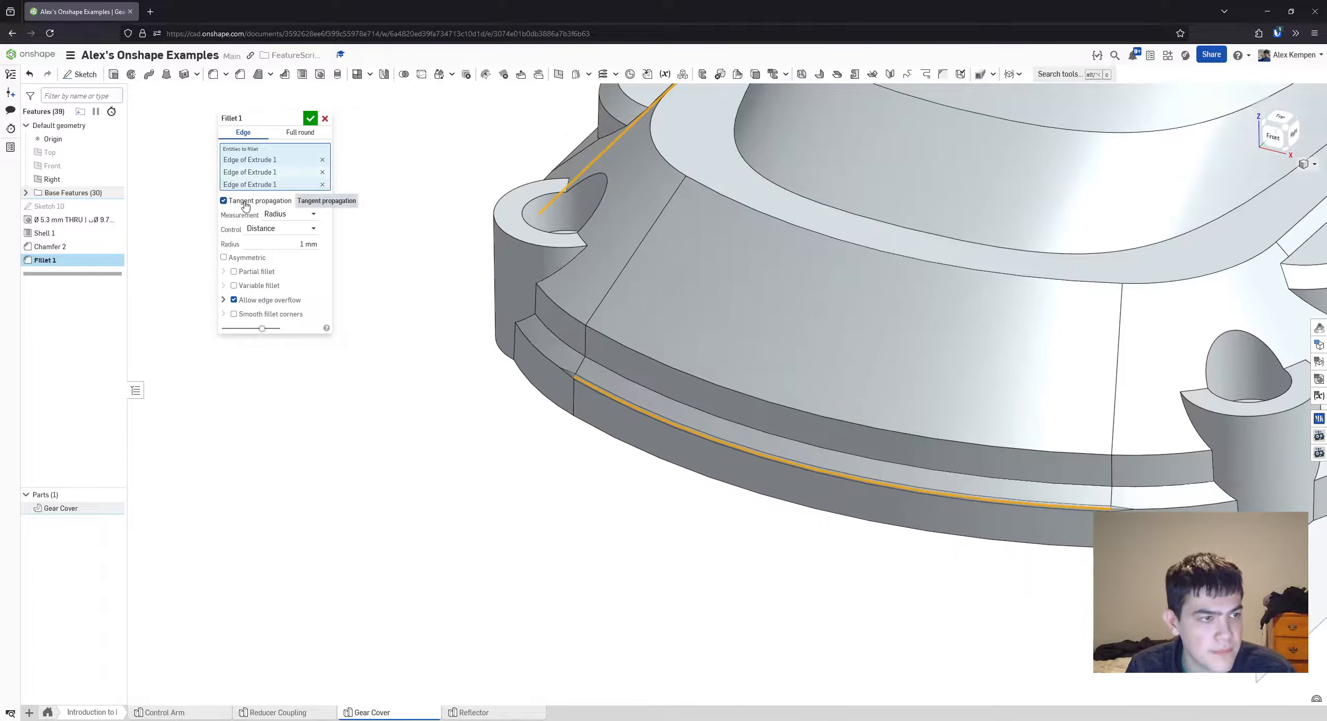
- Check how the fillet continues along the tangent flange edges beside the hole bosses and accept it
scroll(513, 395, up, 3)
scroll(564, 377, down, 3)
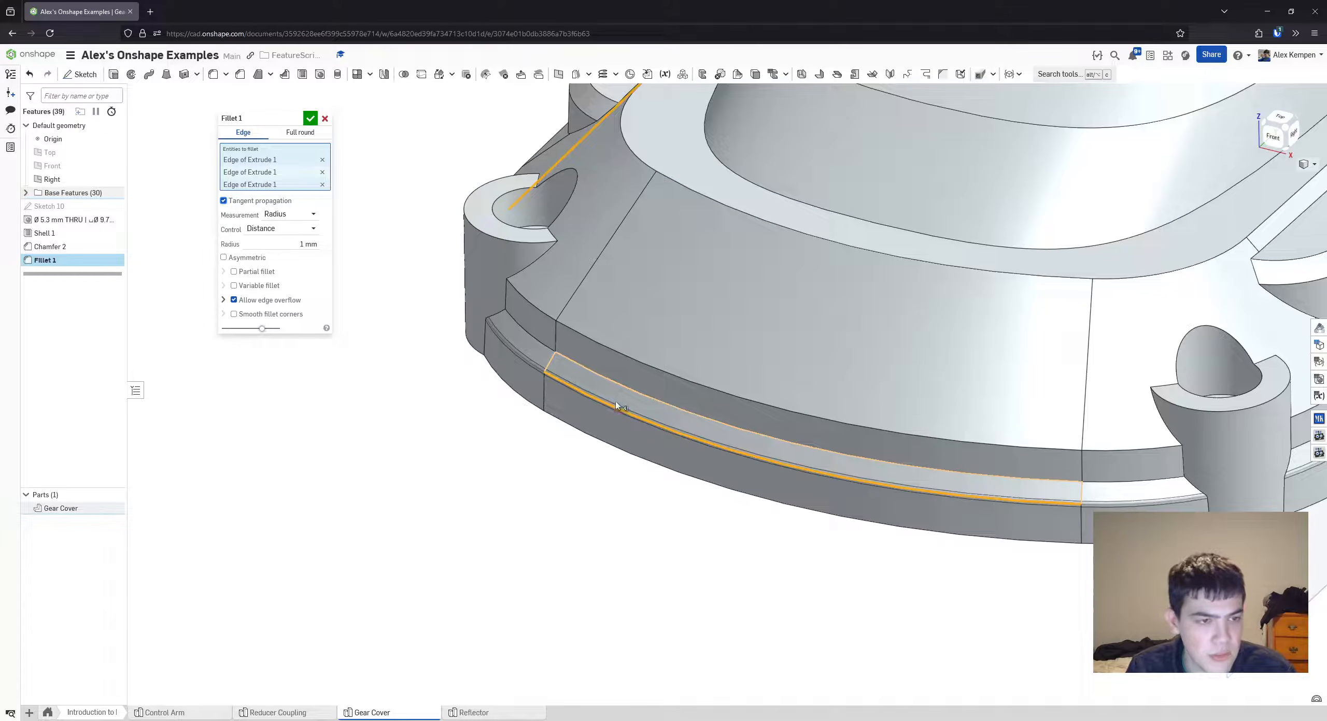
scroll(544, 373, up, 4)
scroll(473, 384, down, 2)
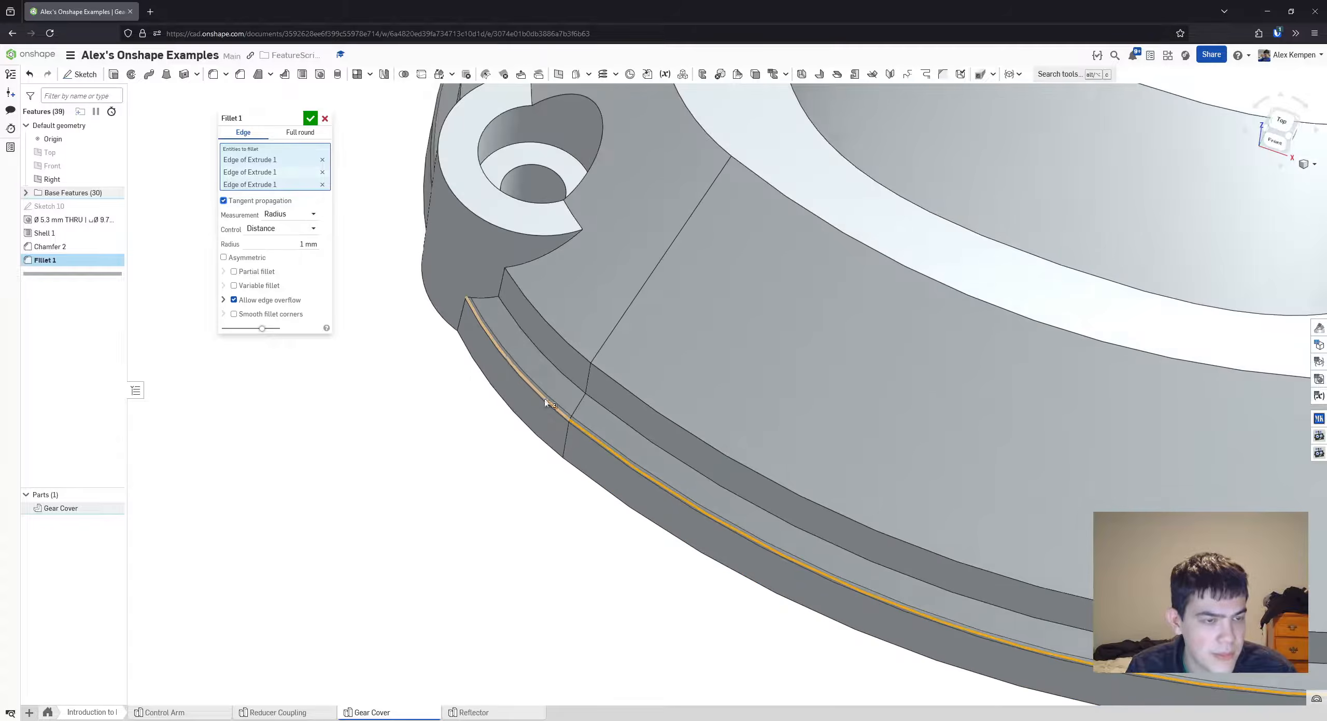
scroll(546, 415, down, 4)
scroll(523, 404, up, 4)
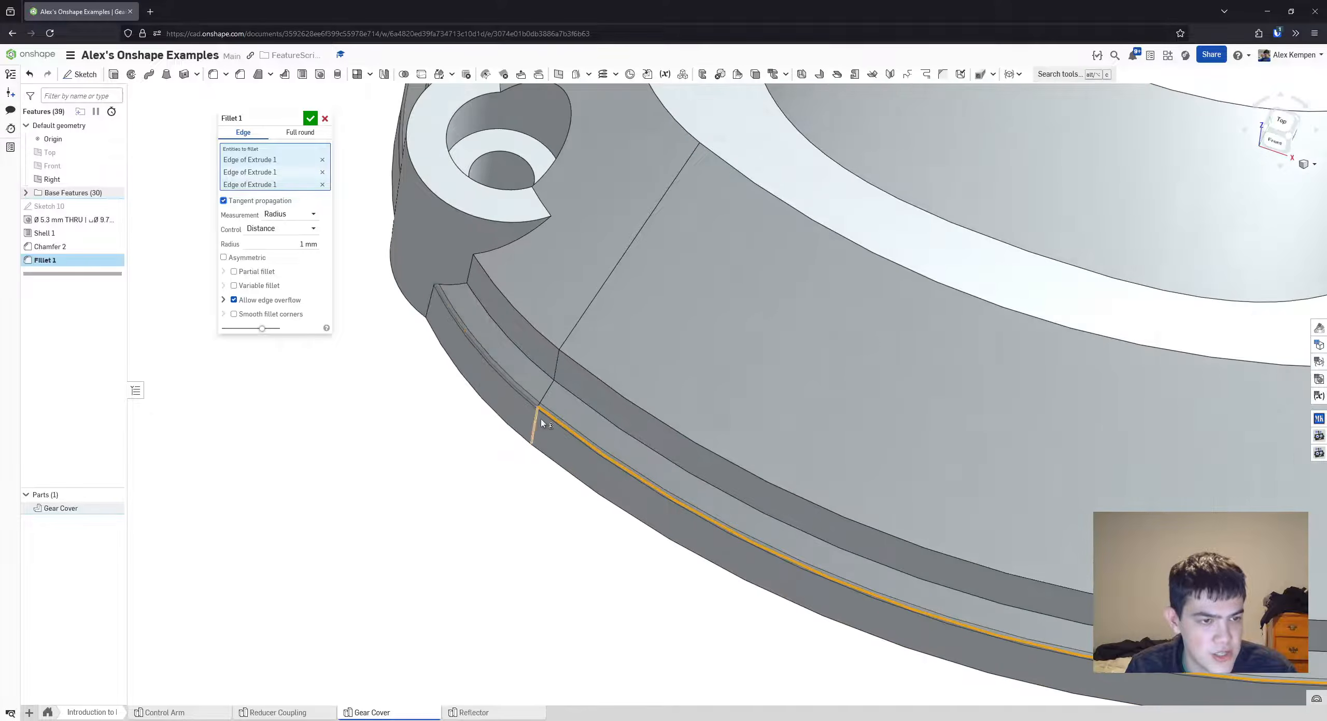
scroll(534, 418, down, 3)
right_drag(531, 418, 784, 338)
scroll(1043, 357, down, 3)
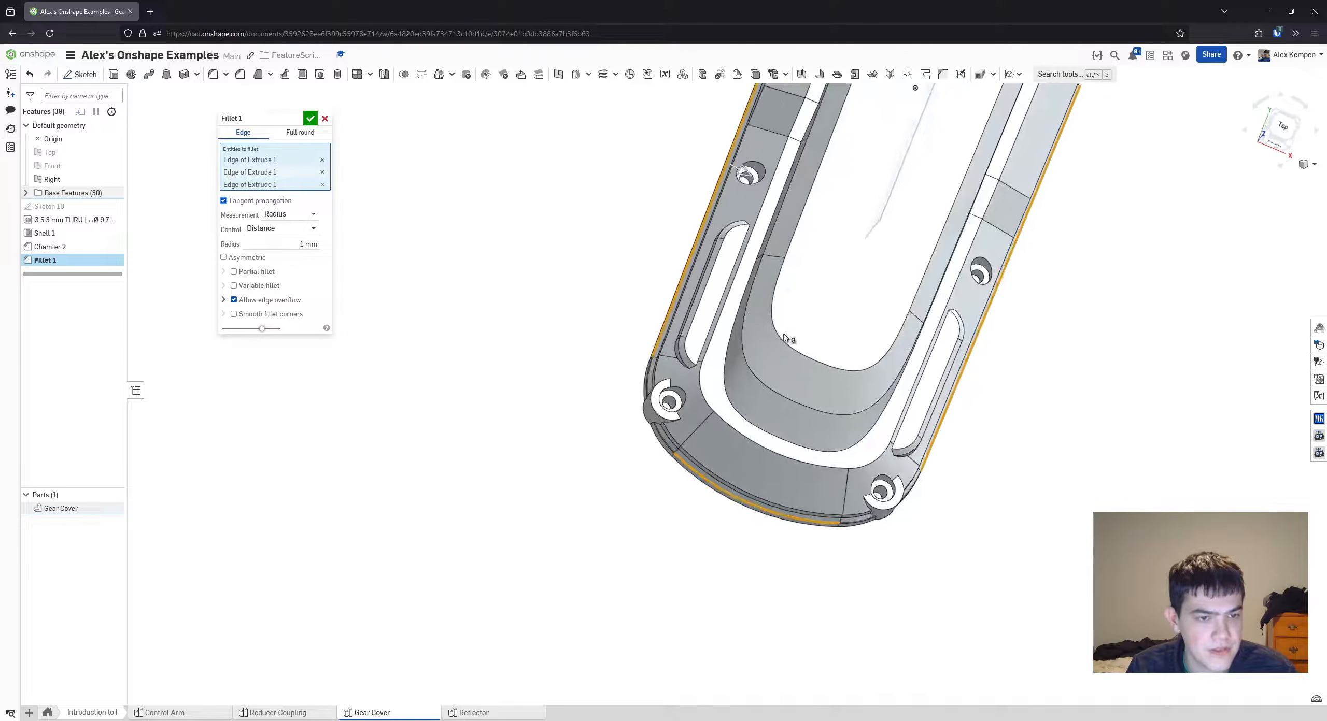
key(shift+7)
click(310, 119)
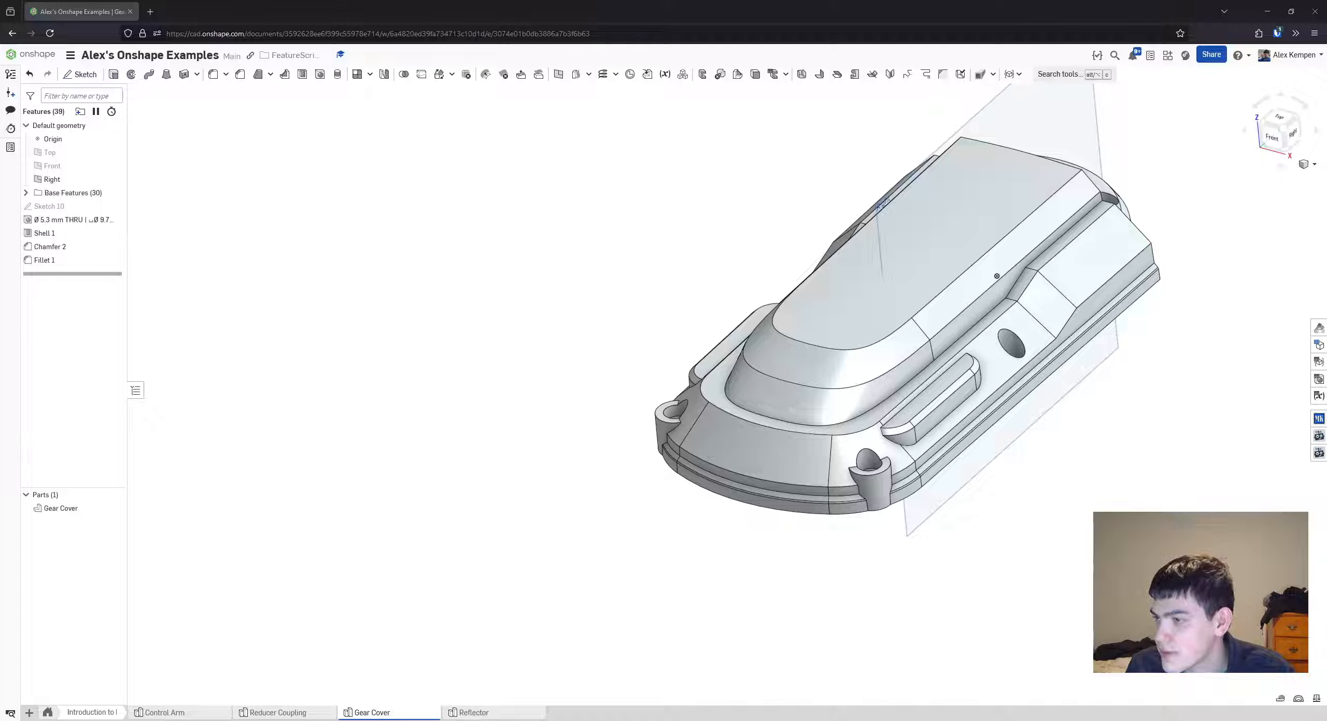
- Fillet the edge loop around the raised top face of the cover with a 3 mm radius
click(213, 74)
scroll(818, 308, up, 4)
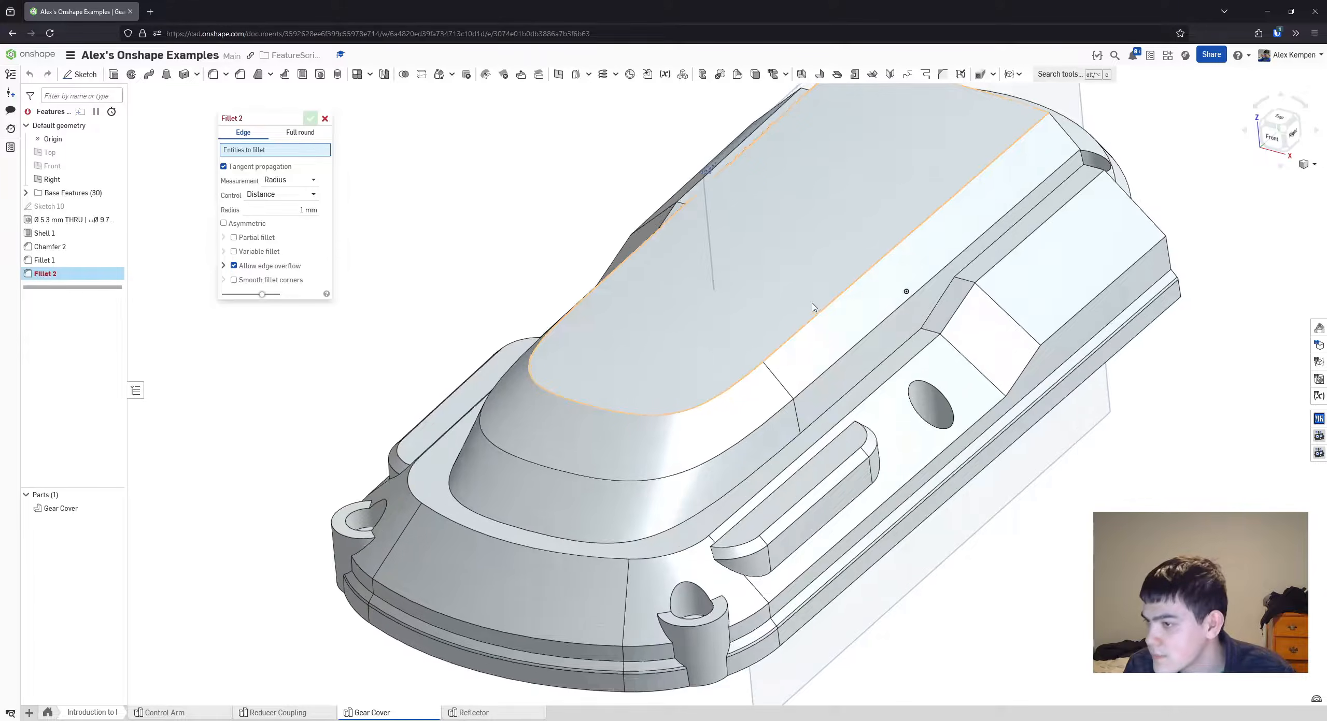
right_drag(819, 313, 813, 303)
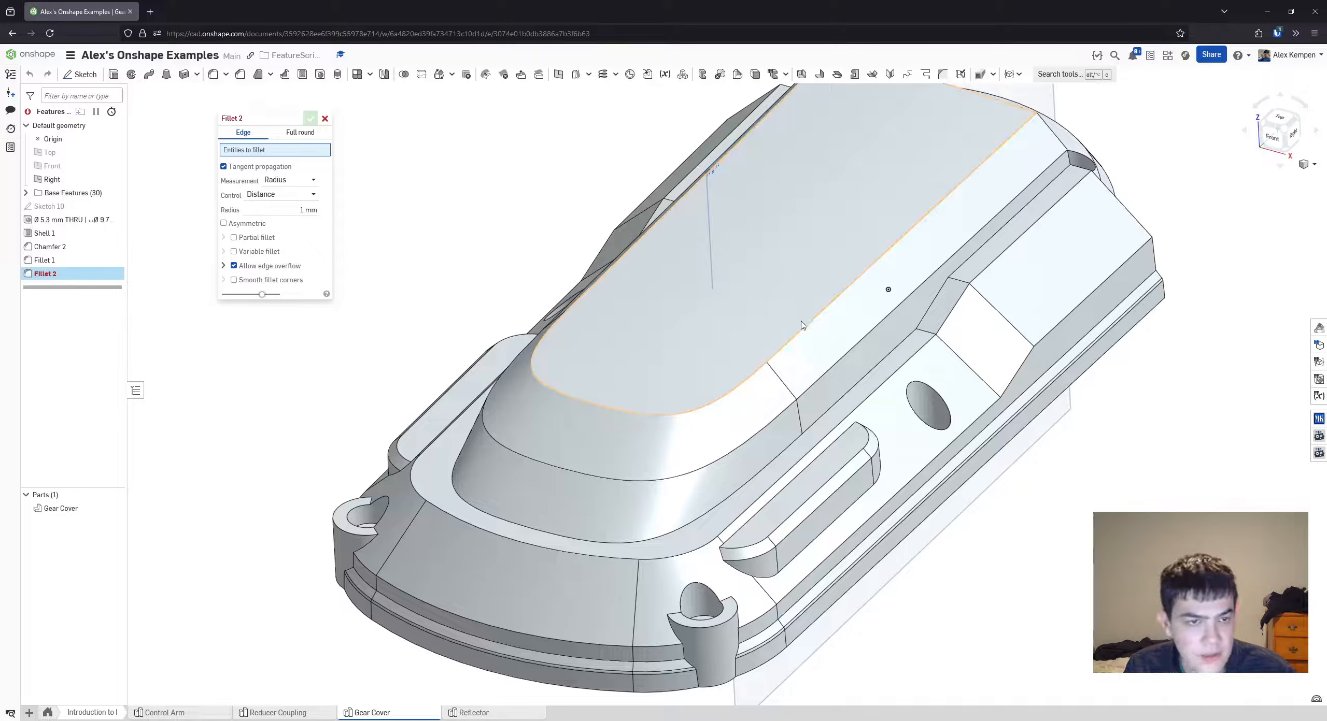
click(802, 325)
click(308, 219)
text(3)
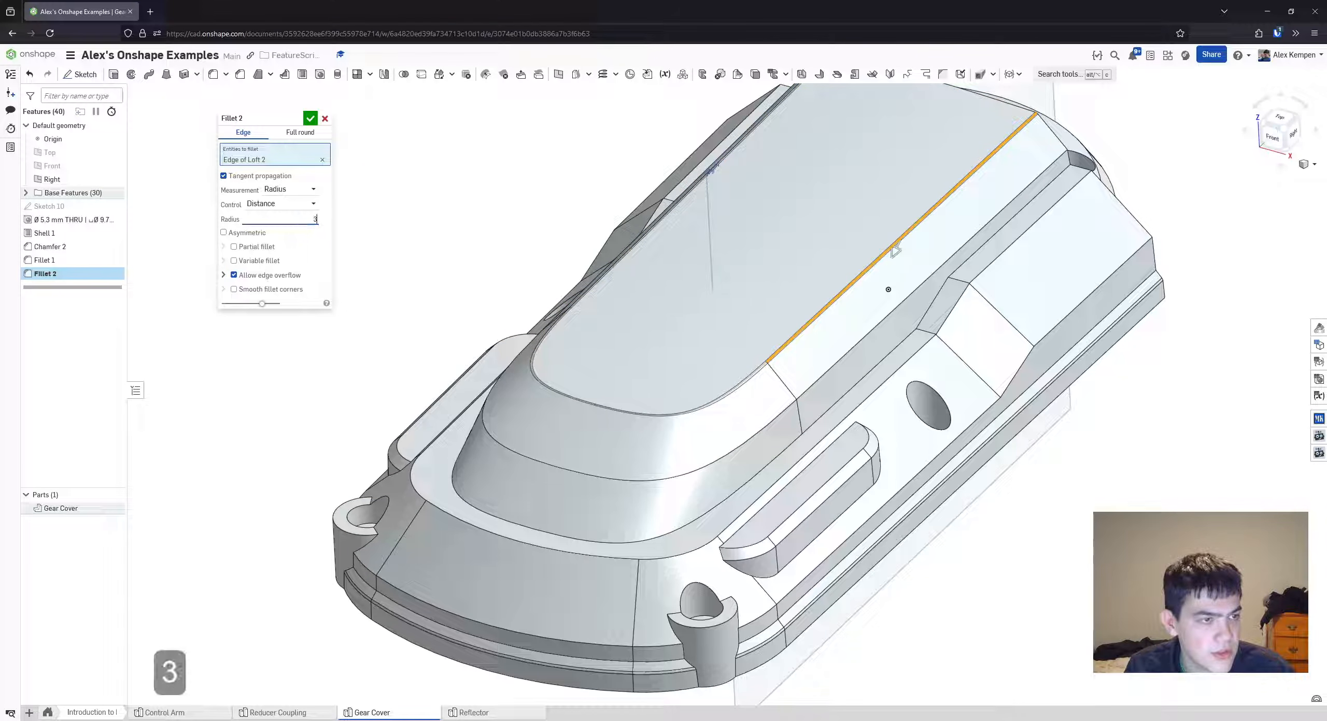
key(Return)
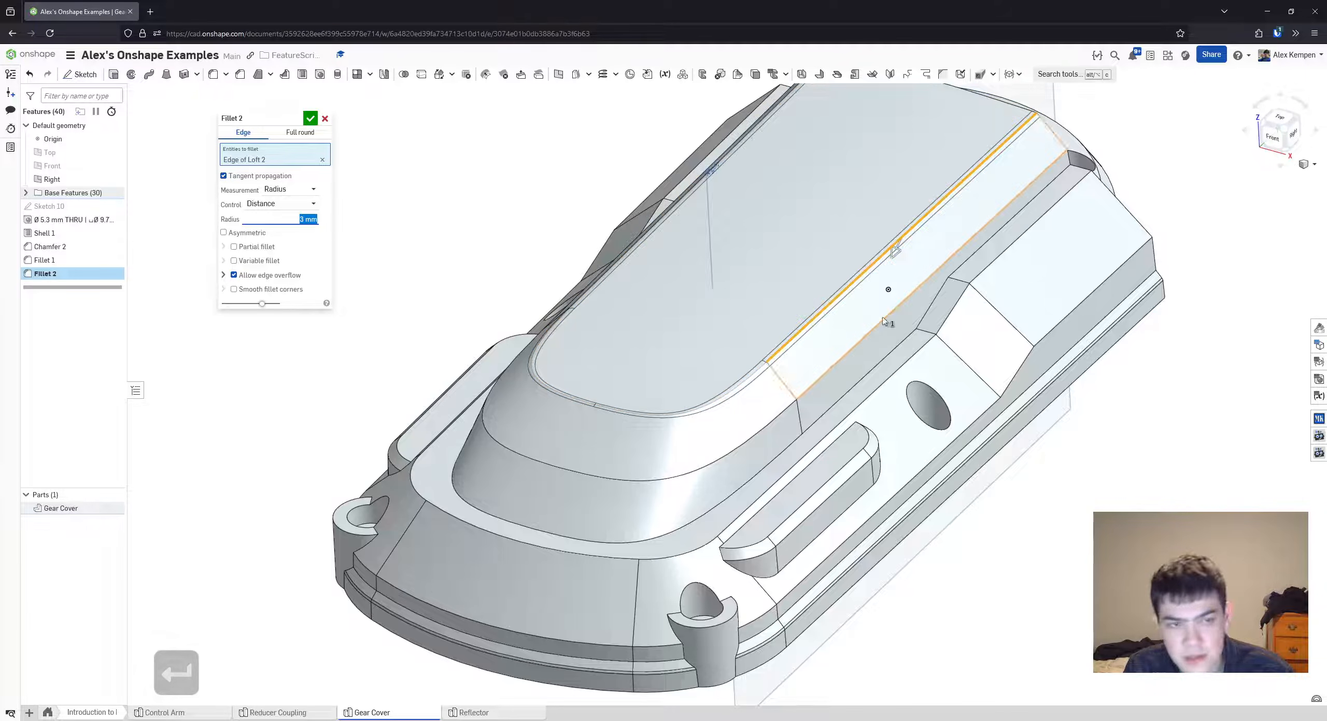
mouse_move(800, 258)
right_down()
mouse_move(809, 286)
mouse_move(804, 256)
right_up()
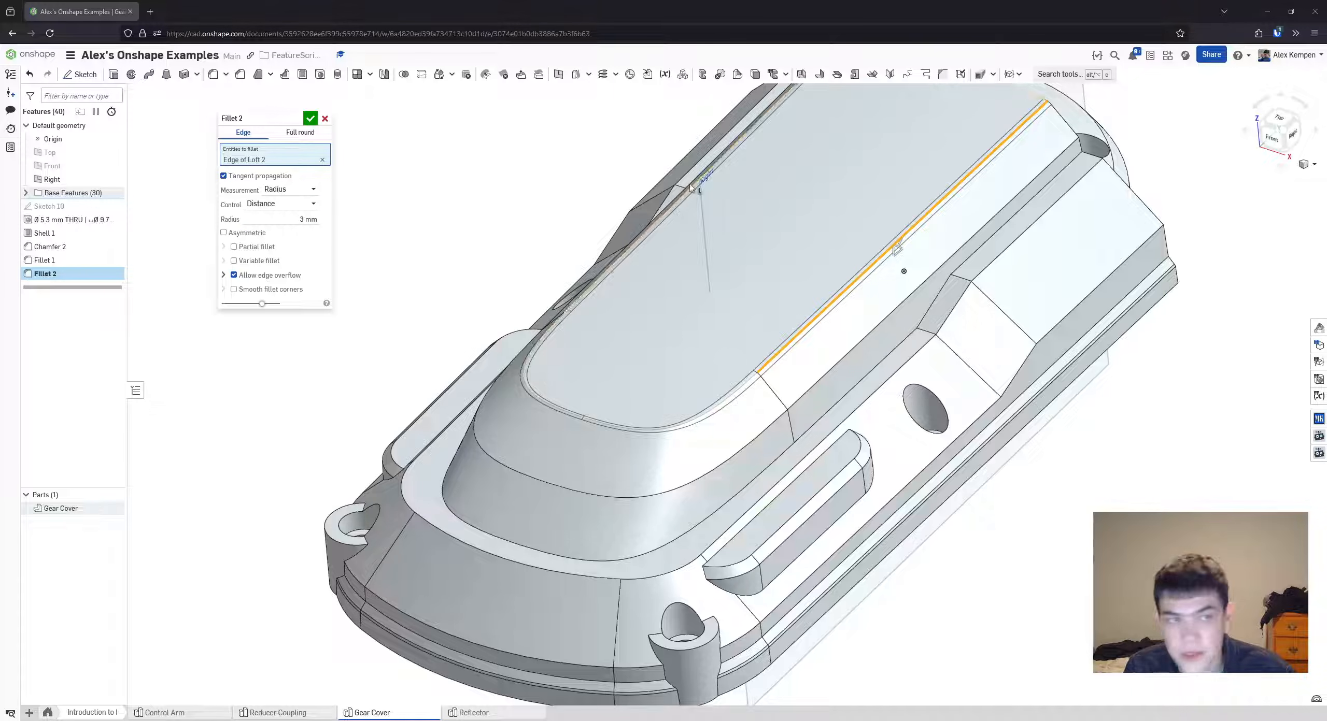
click(309, 119)
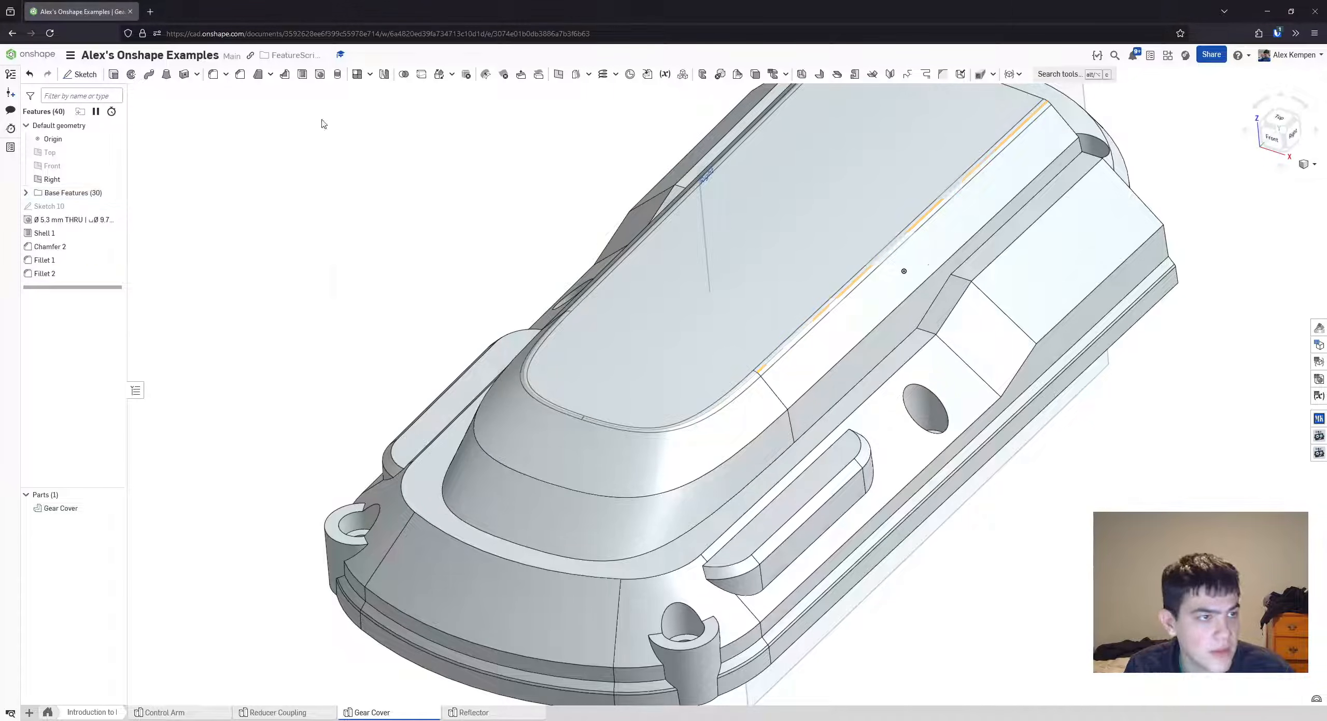
- Check the mass properties of the Gear Cover part, close the results and clear the selection
click(1318, 697)
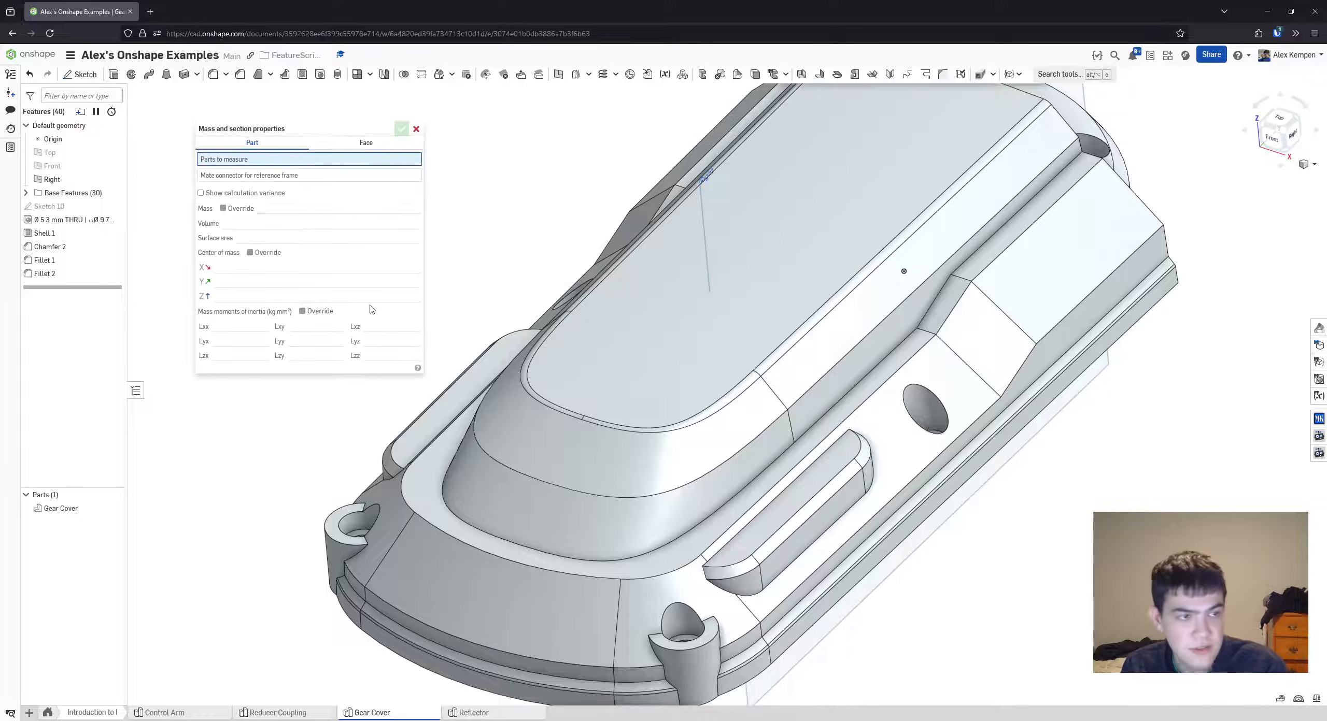
scroll(425, 420, down, 3)
click(51, 510)
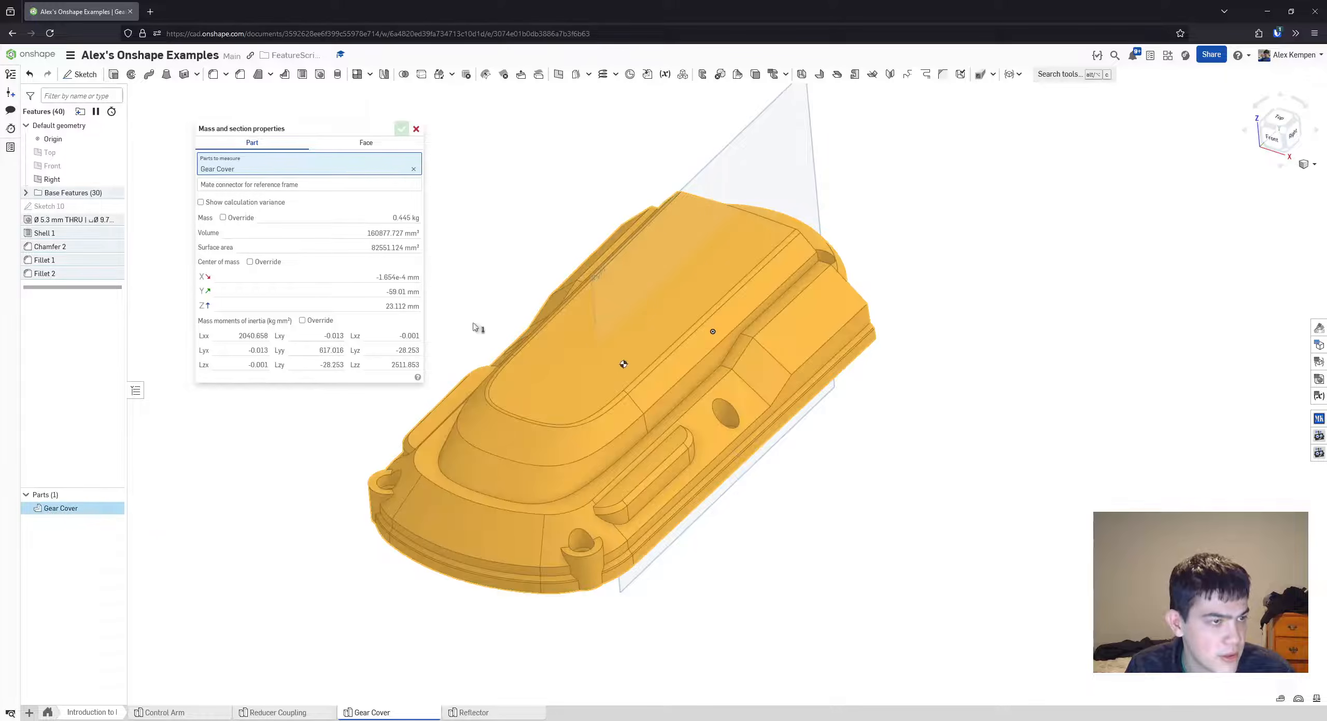
scroll(558, 358, up, 1)
right_drag(539, 378, 557, 319)
mouse_move(350, 219)
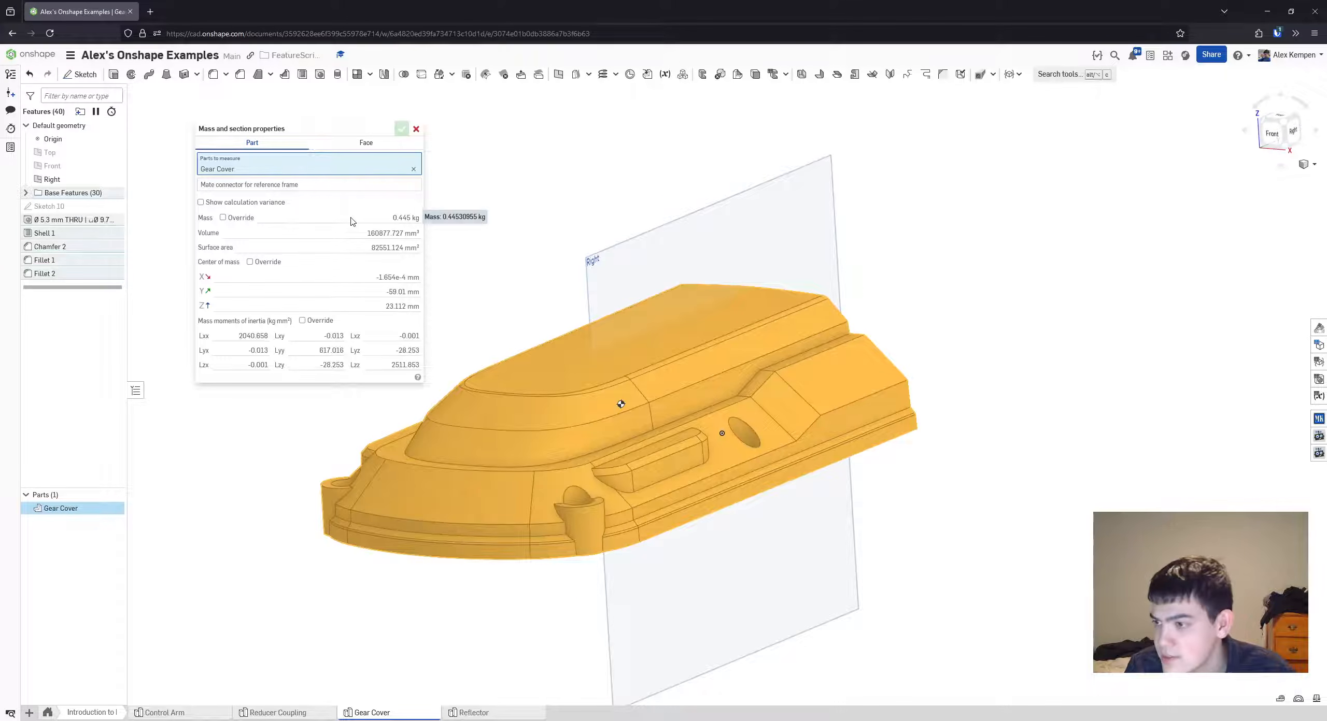
click(415, 130)
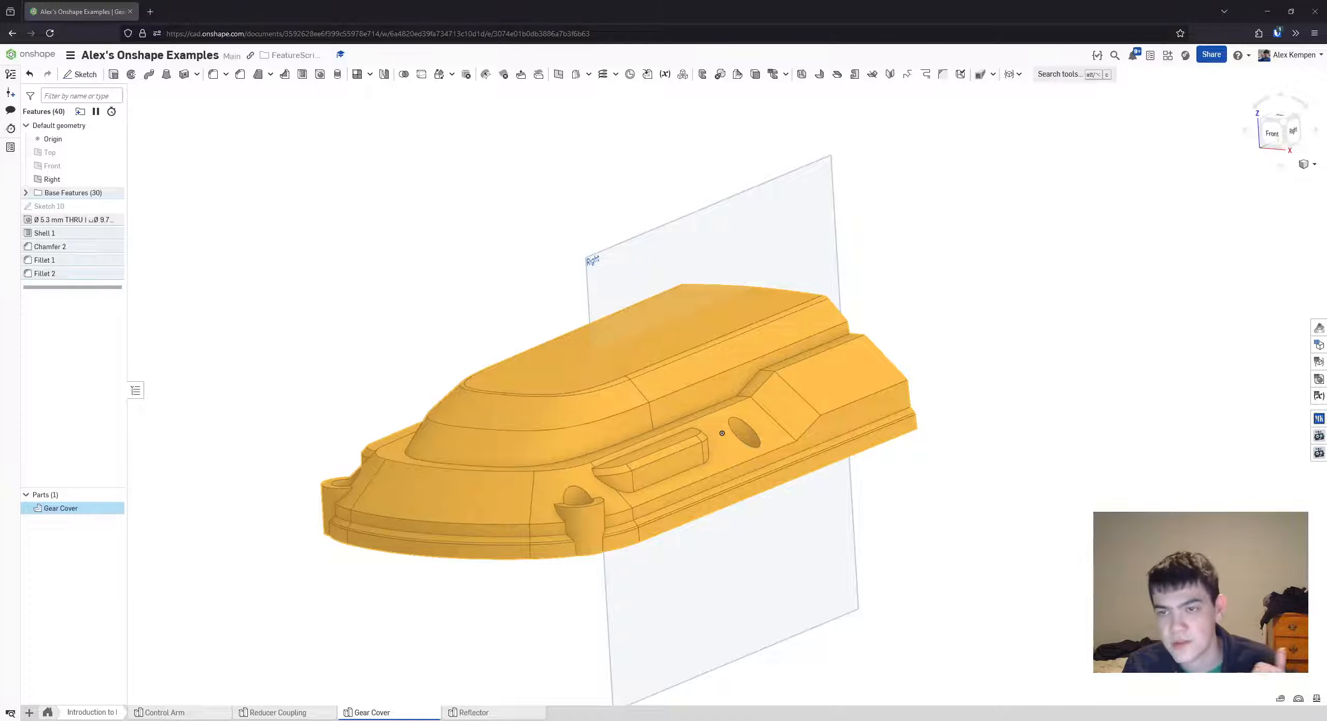
scroll(891, 442, down, 2)
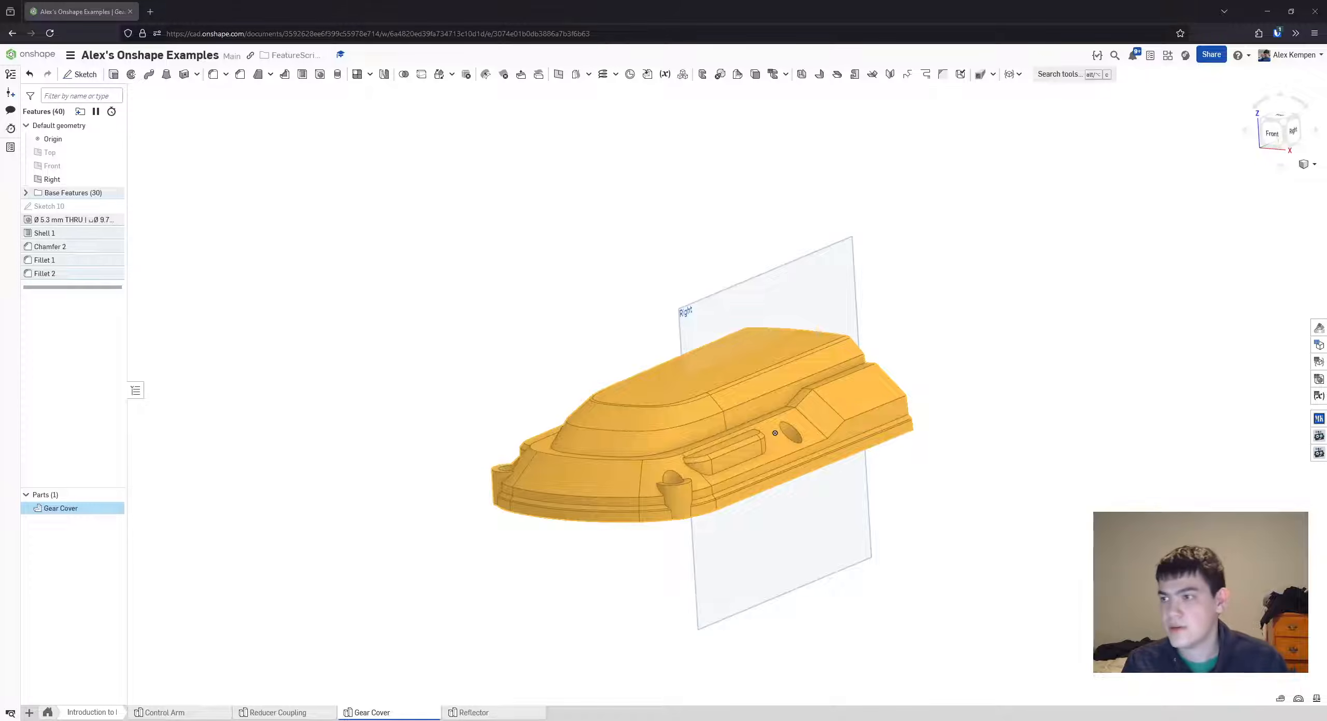
click(449, 394)
right_drag(449, 395, 442, 430)
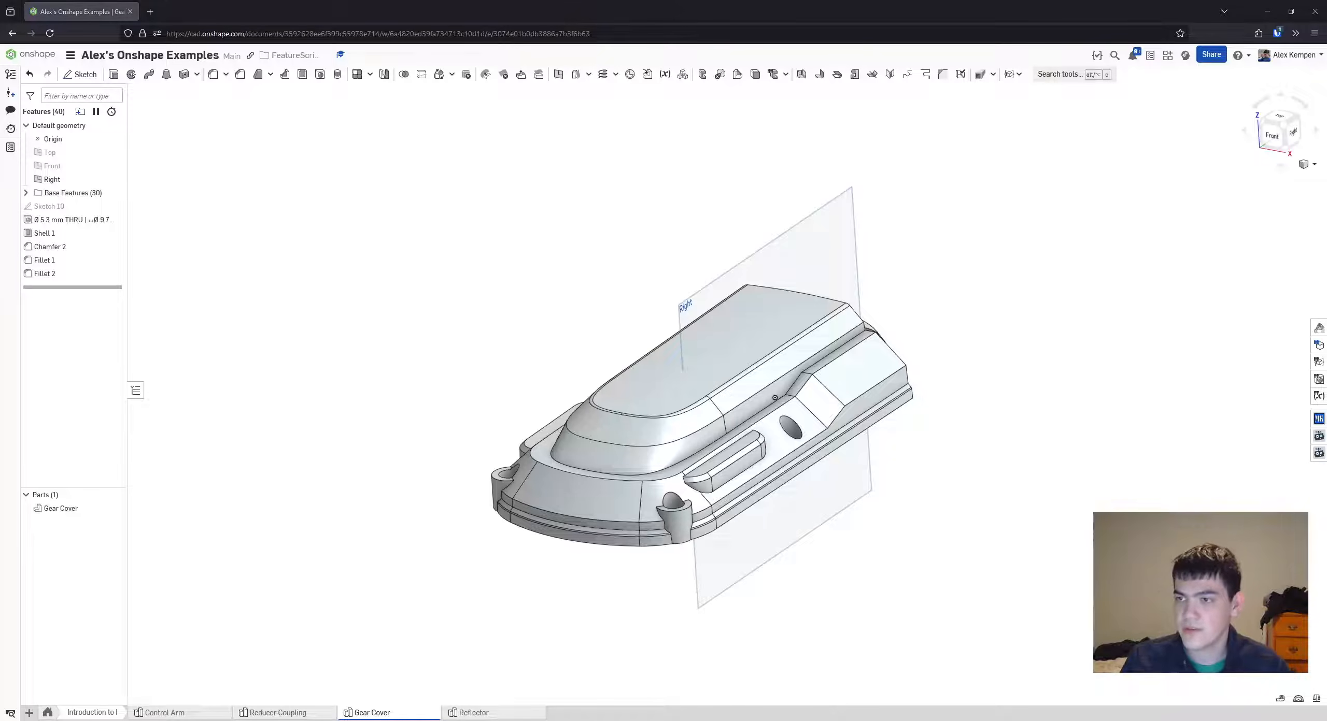
- Create a new Part Studio after the Gear Cover and rename it Funnel
click(29, 713)
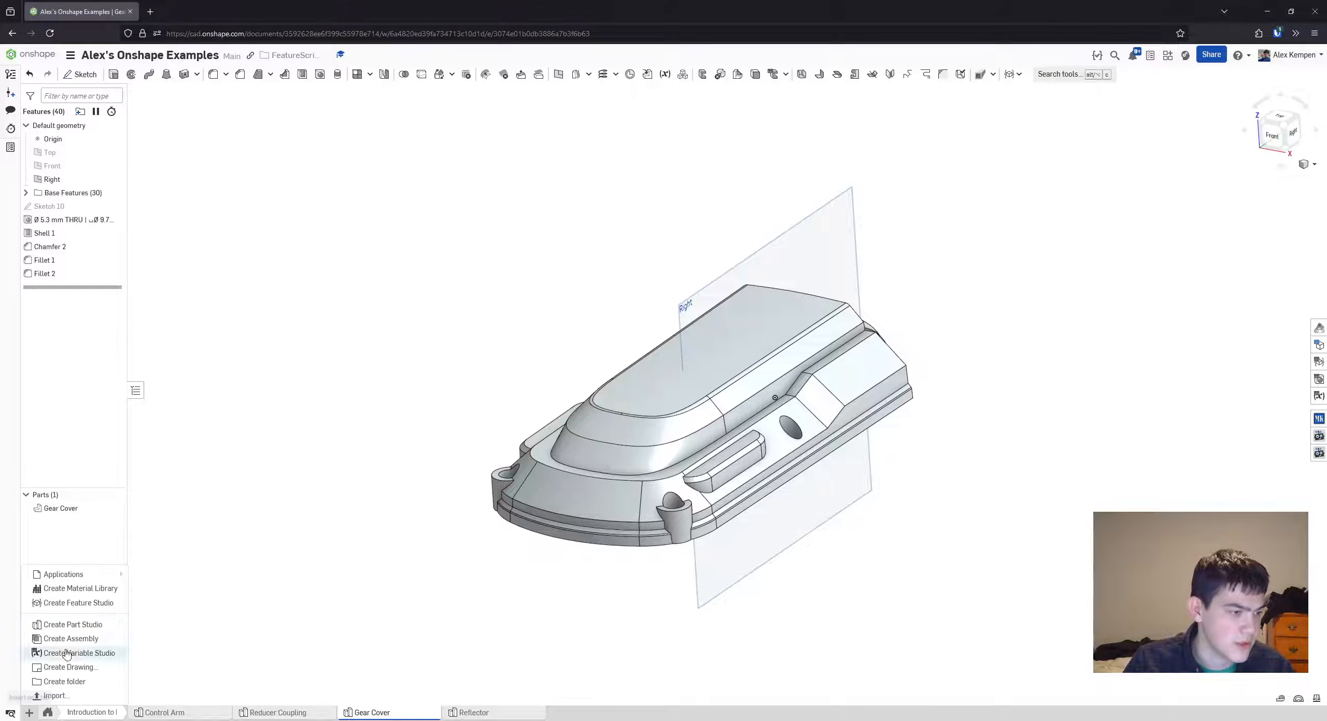
click(57, 624)
right_click(479, 713)
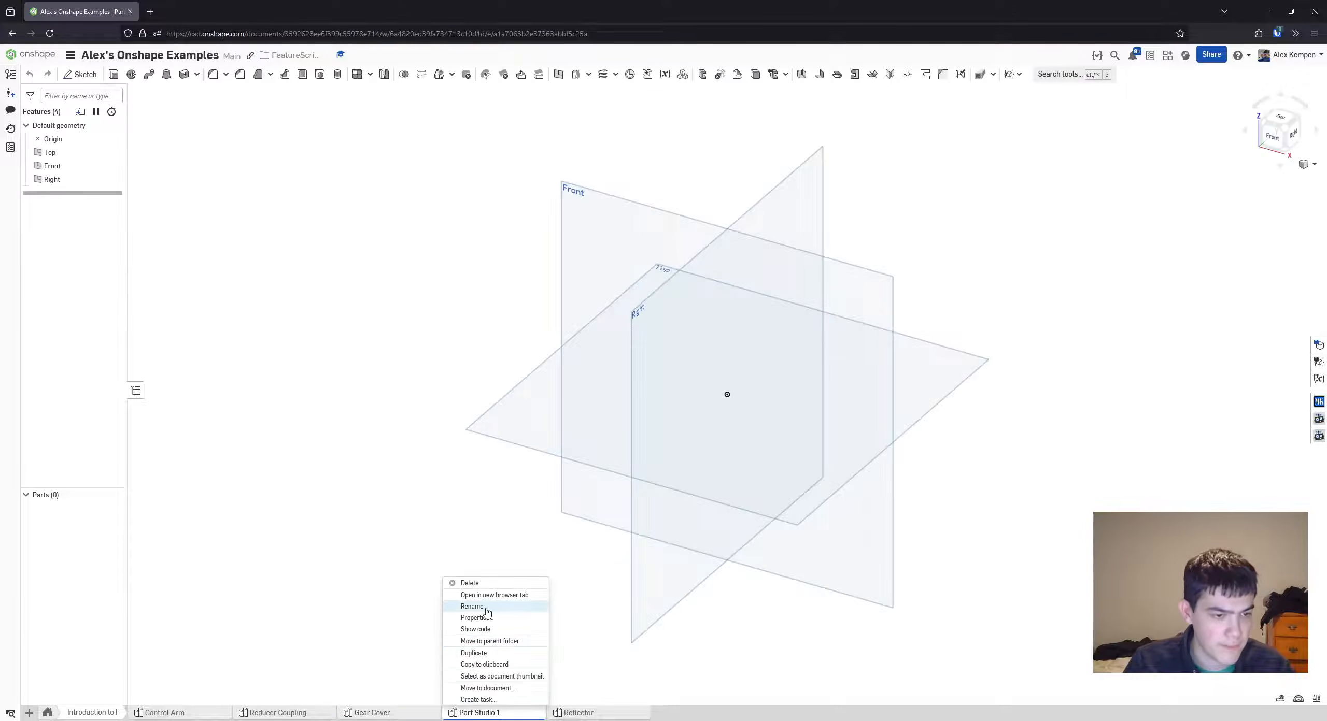
click(472, 607)
text(Funnel)
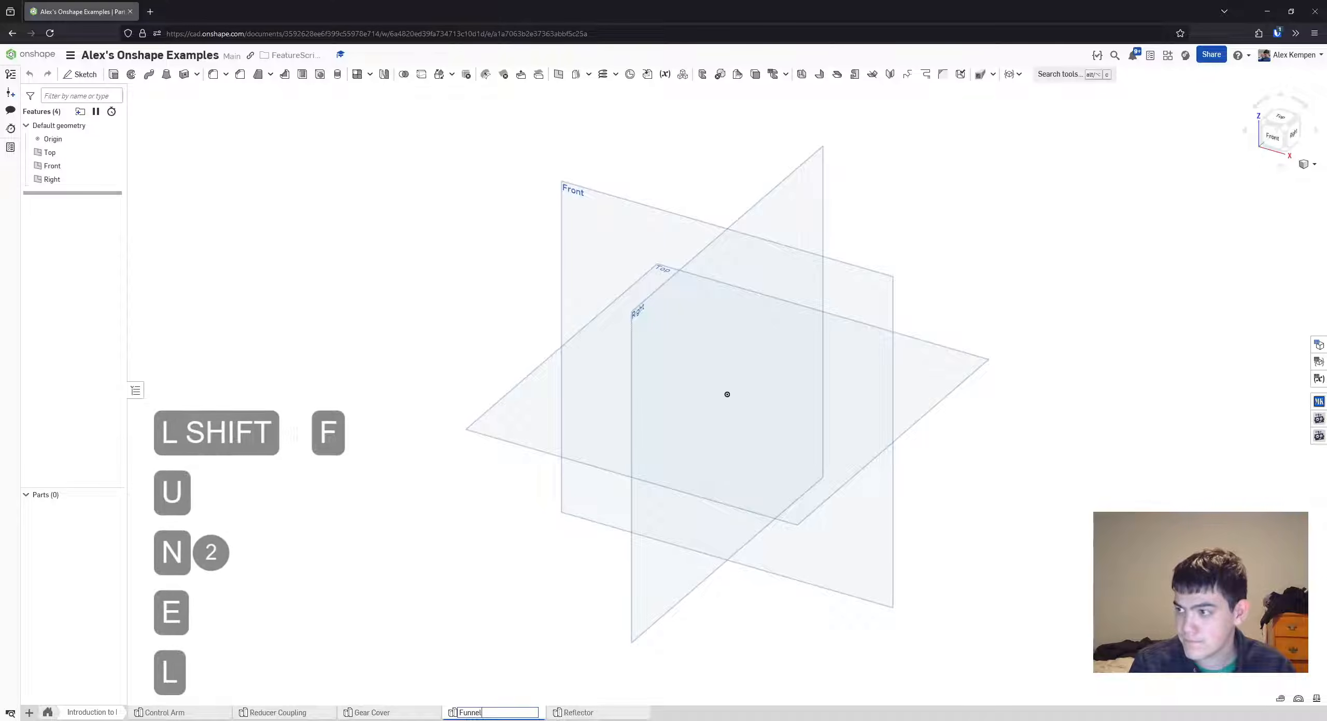
key(Return)
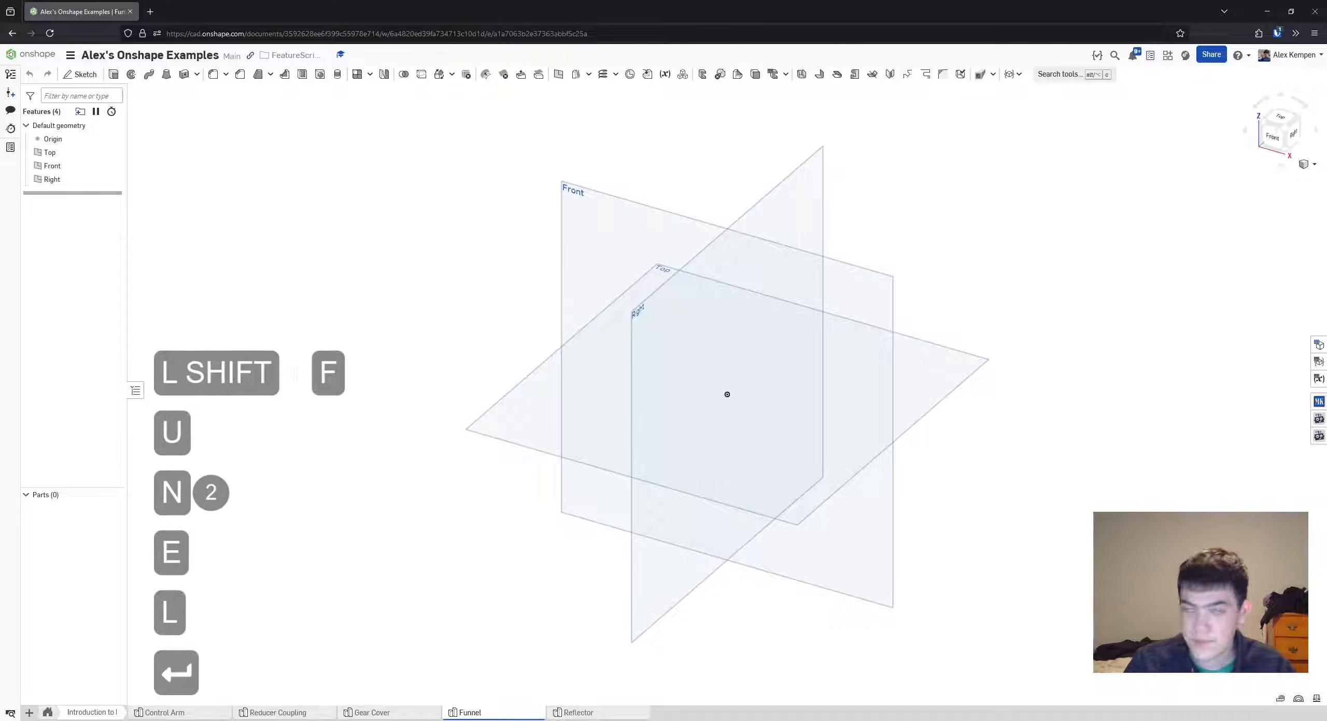
- Set the workspace's default length unit to inch
click(70, 55)
click(119, 151)
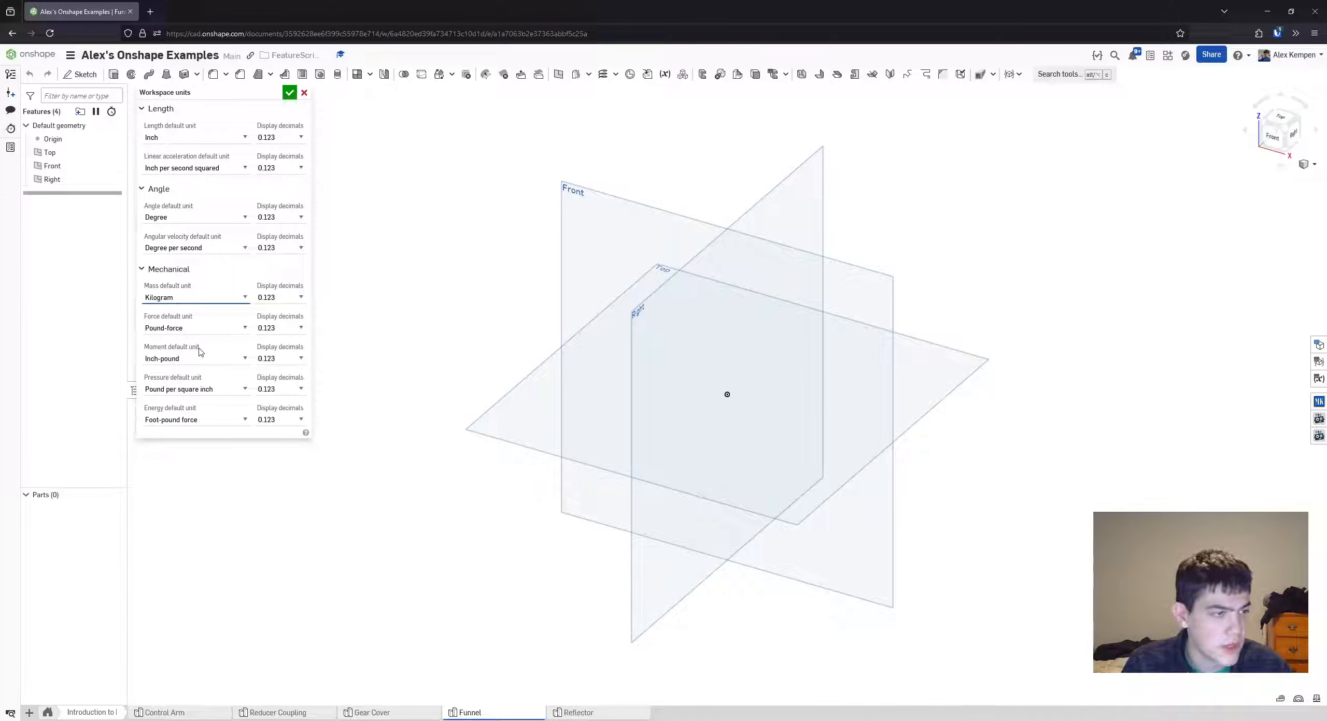
click(290, 96)
- Start a sketch on the Top plane, viewed face-on, and draw a horizontal construction line from the origin towards positive X
scroll(366, 345, down, 1)
right_drag(365, 346, 394, 312)
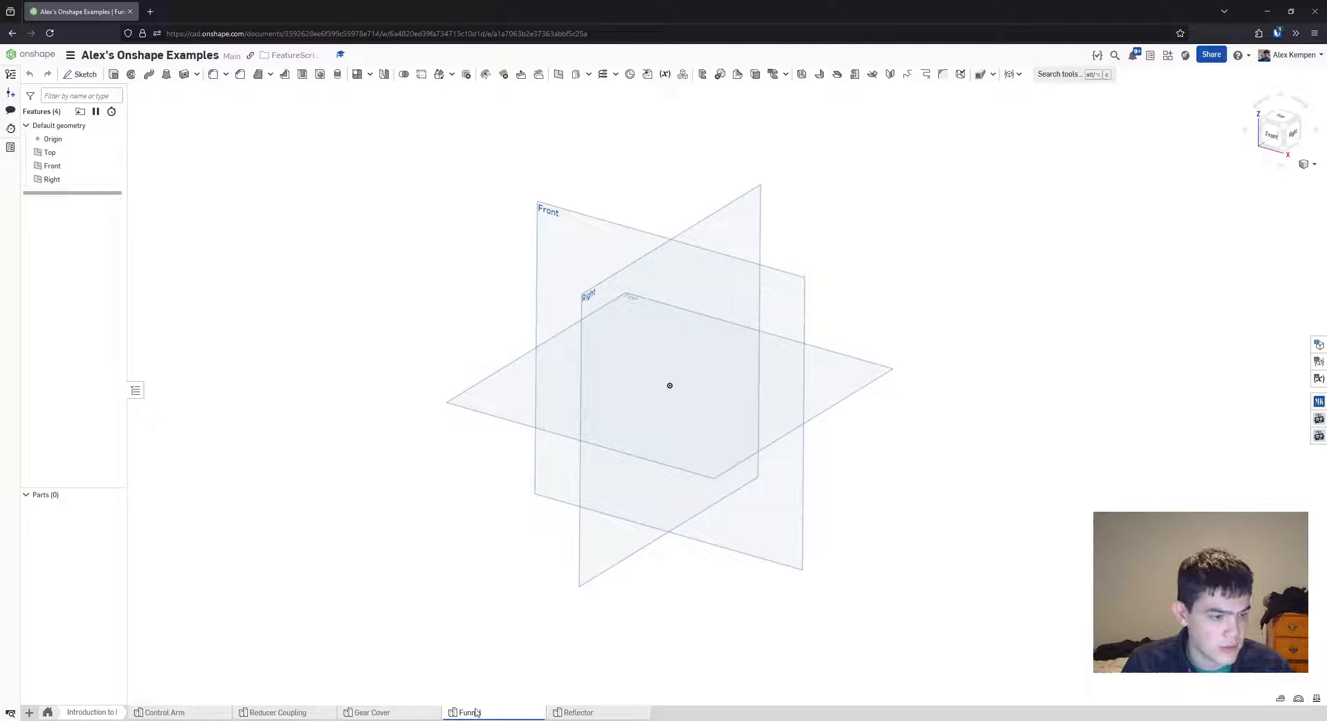
right_drag(419, 421, 418, 382)
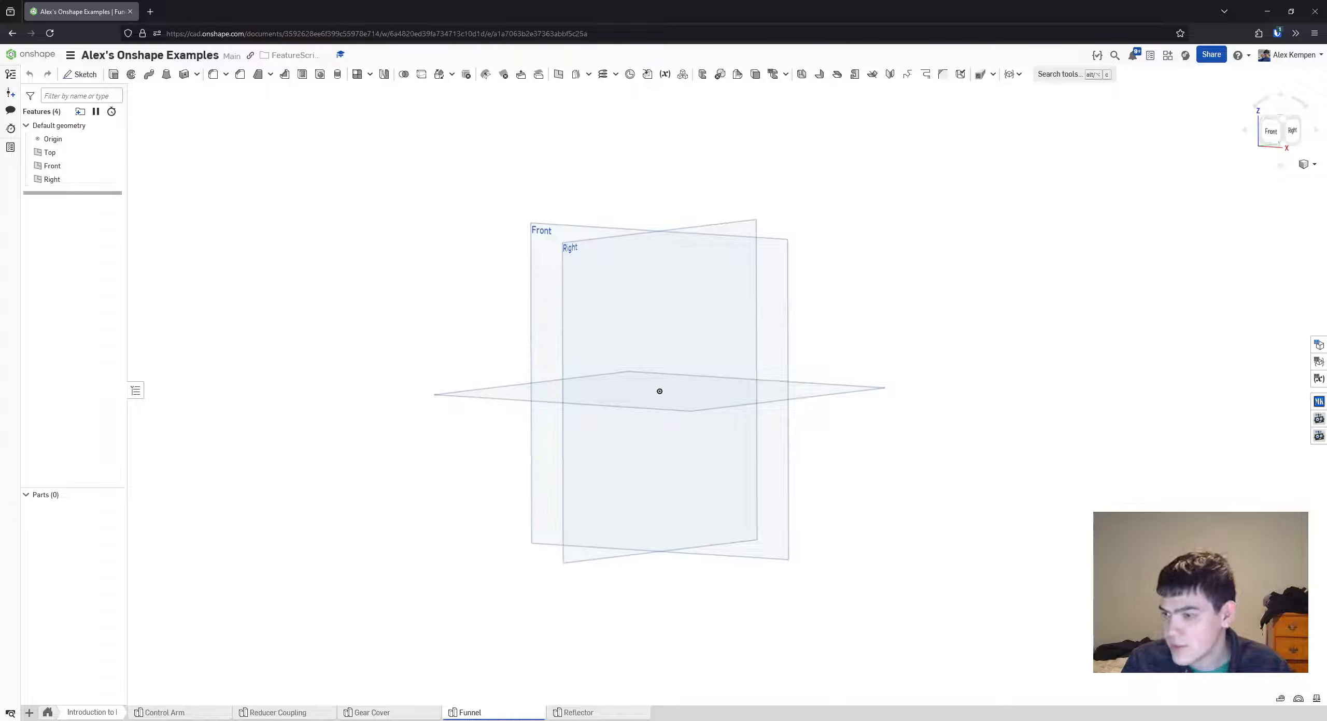
right_drag(643, 329, 663, 380)
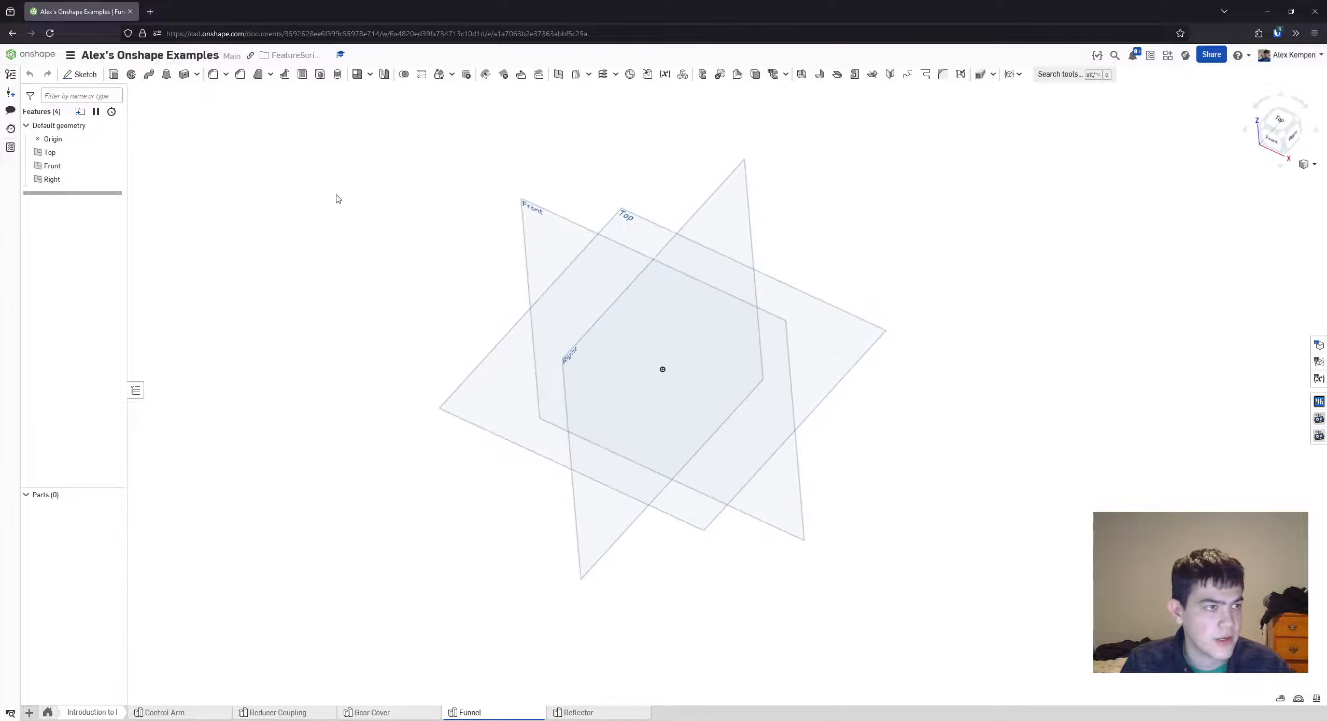
click(80, 74)
click(460, 403)
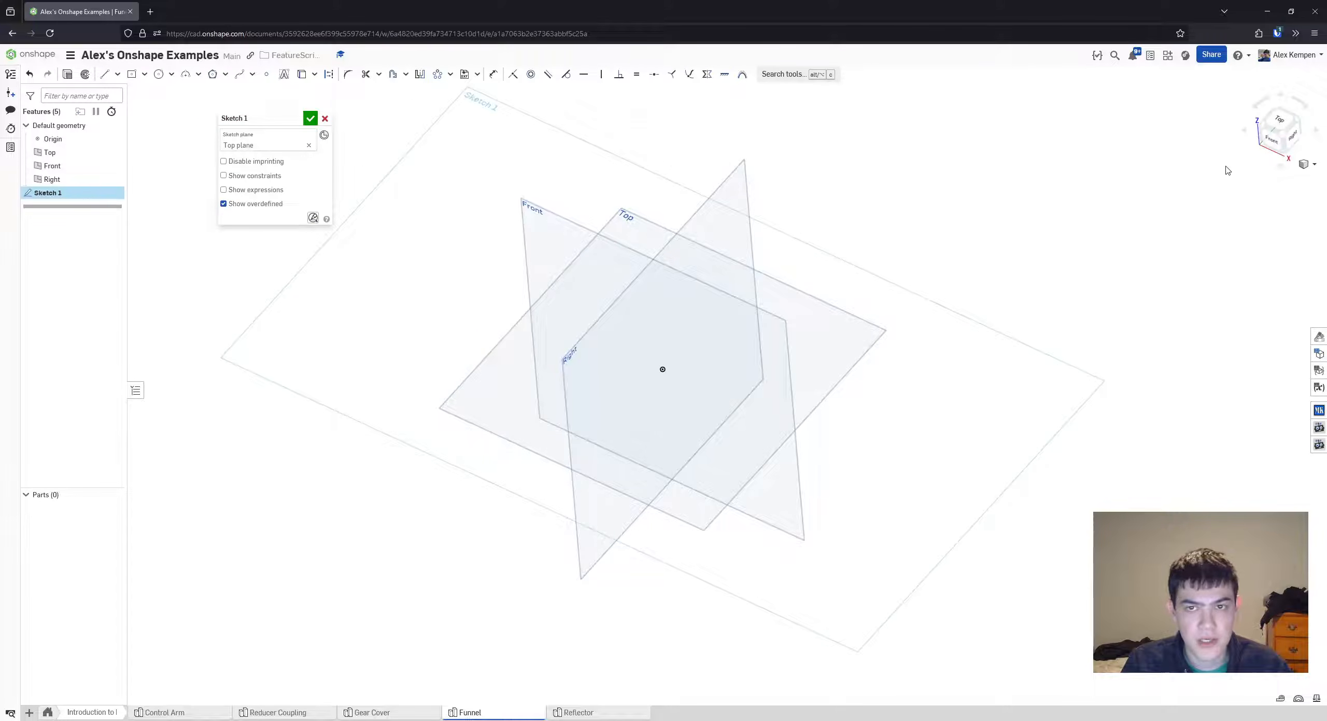
click(1278, 127)
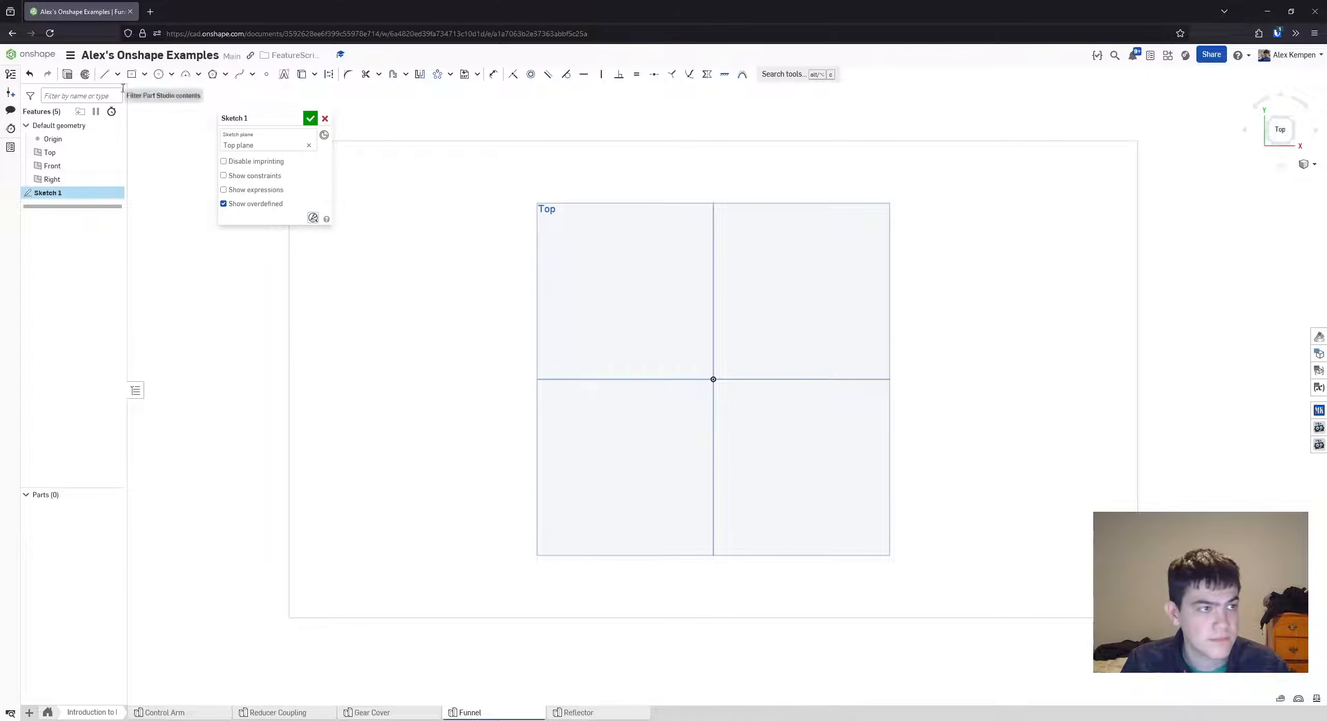
click(104, 74)
key(q)
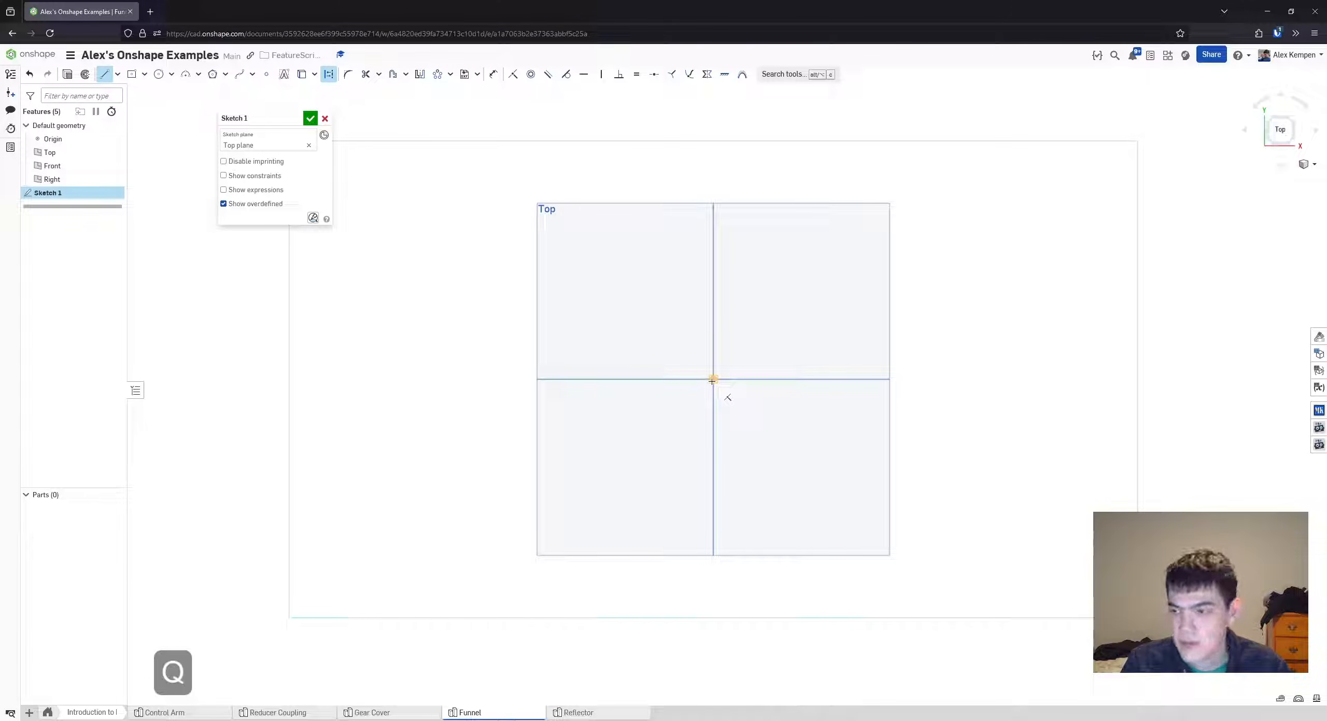
click(1101, 379)
key(Escape)
- Draw a vertical line about 1.89 in long across the outer end of the construction line
key(l)
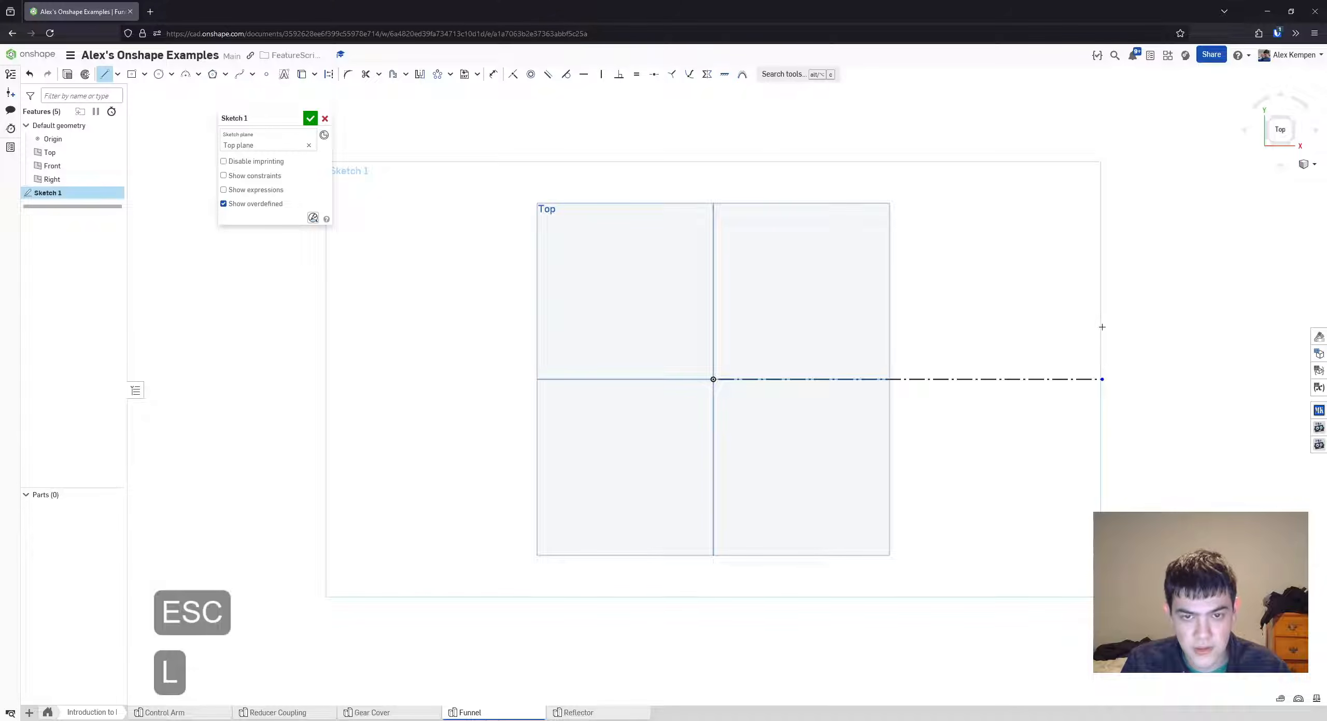
click(1106, 442)
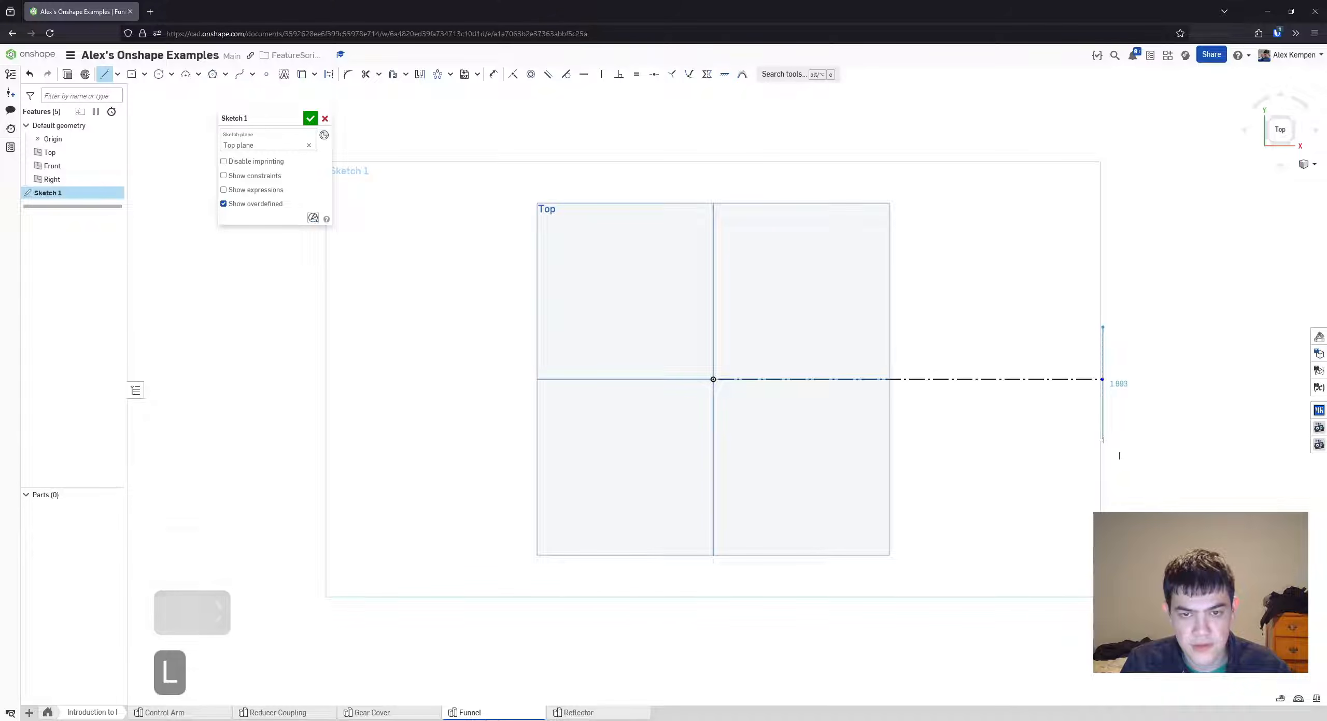
key(Escape)
- Make the outer endpoint of the construction line coincident with the vertical line
scroll(1102, 404, up, 3)
key(i)
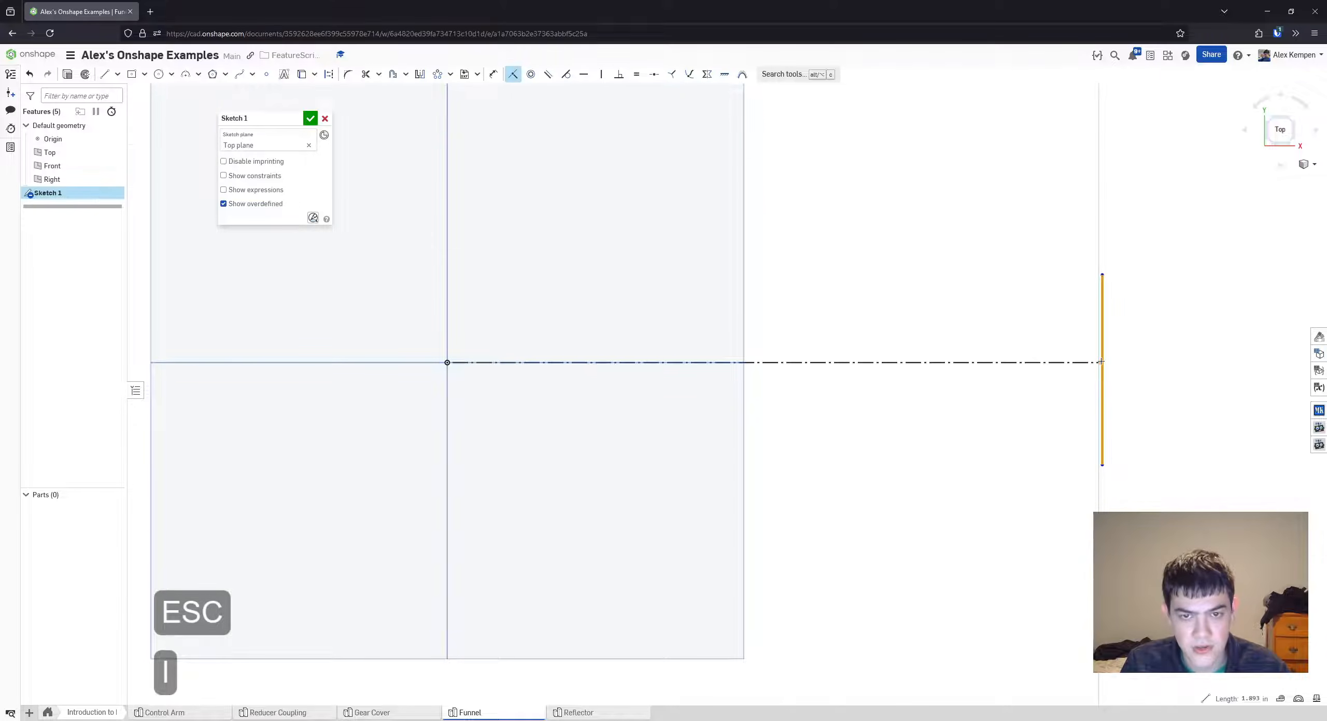
key(Escape)
scroll(1102, 378, down, 2)
key(s)
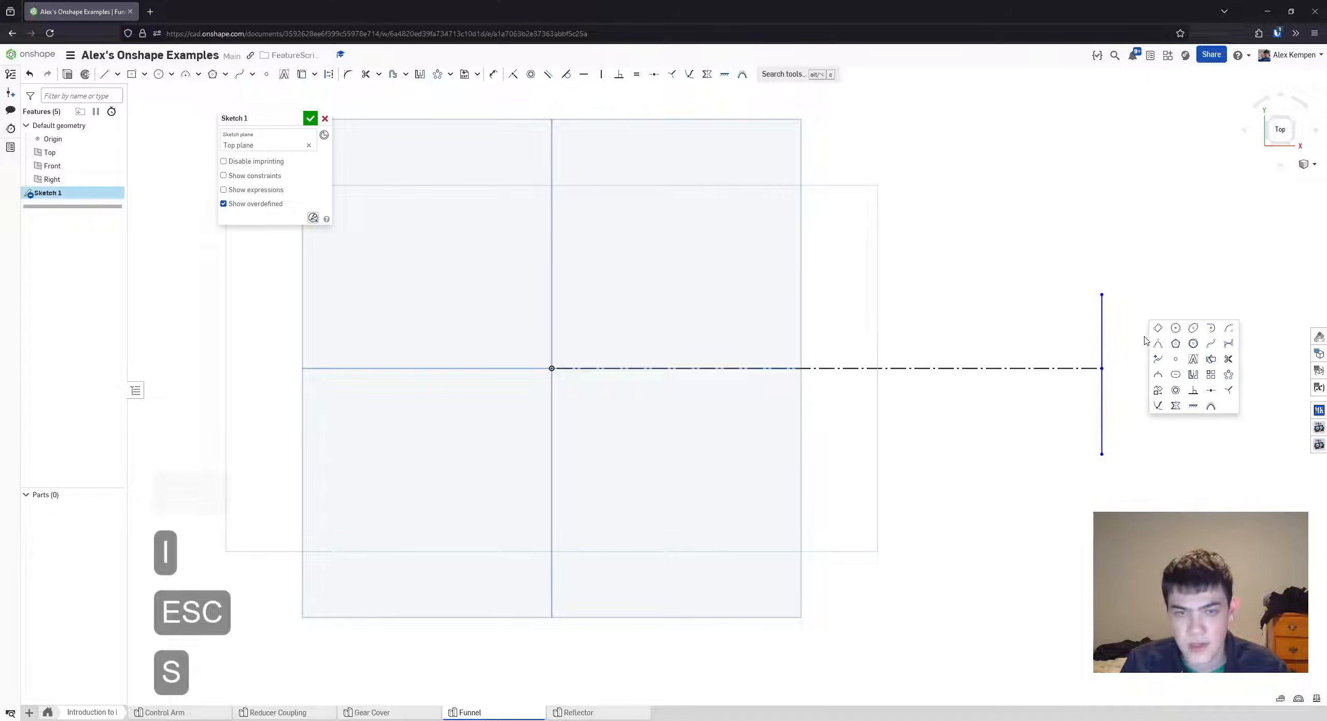
key(Escape)
scroll(1042, 360, down, 2)
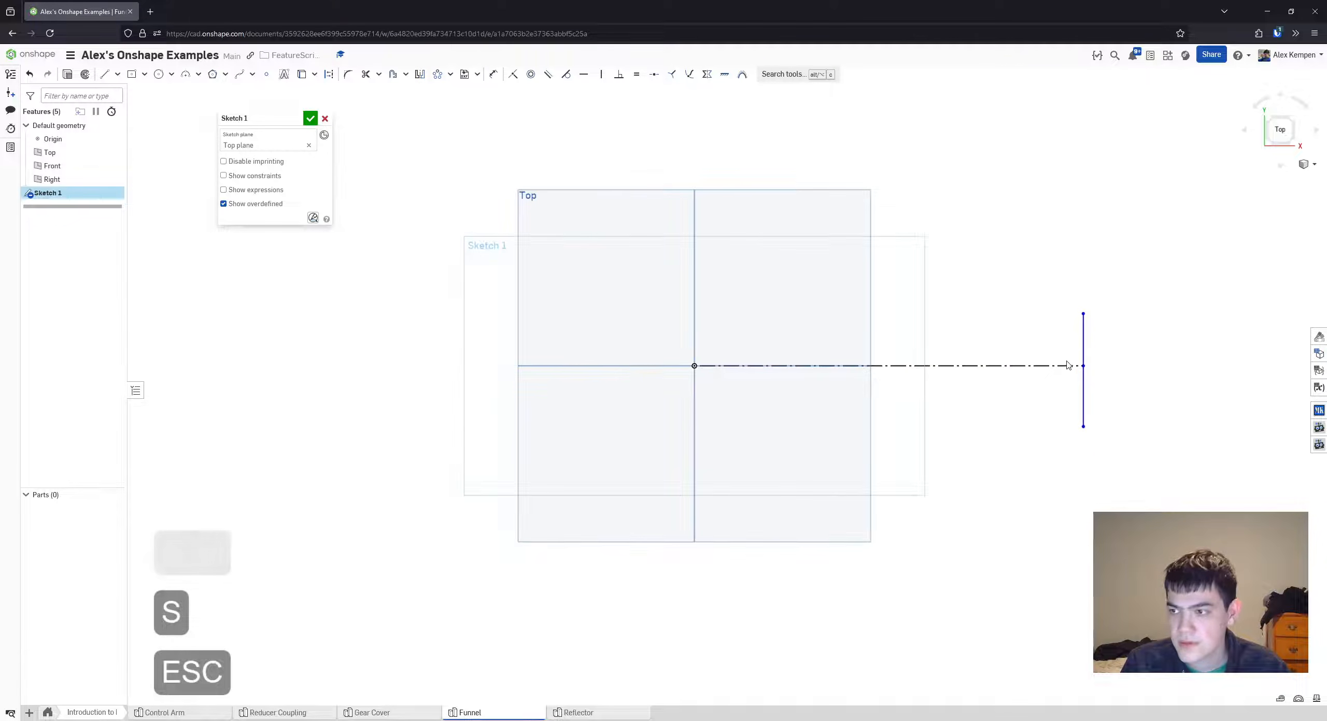
middle_drag(1025, 460, 1024, 441)
scroll(1013, 430, down, 1)
middle_drag(924, 396, 957, 387)
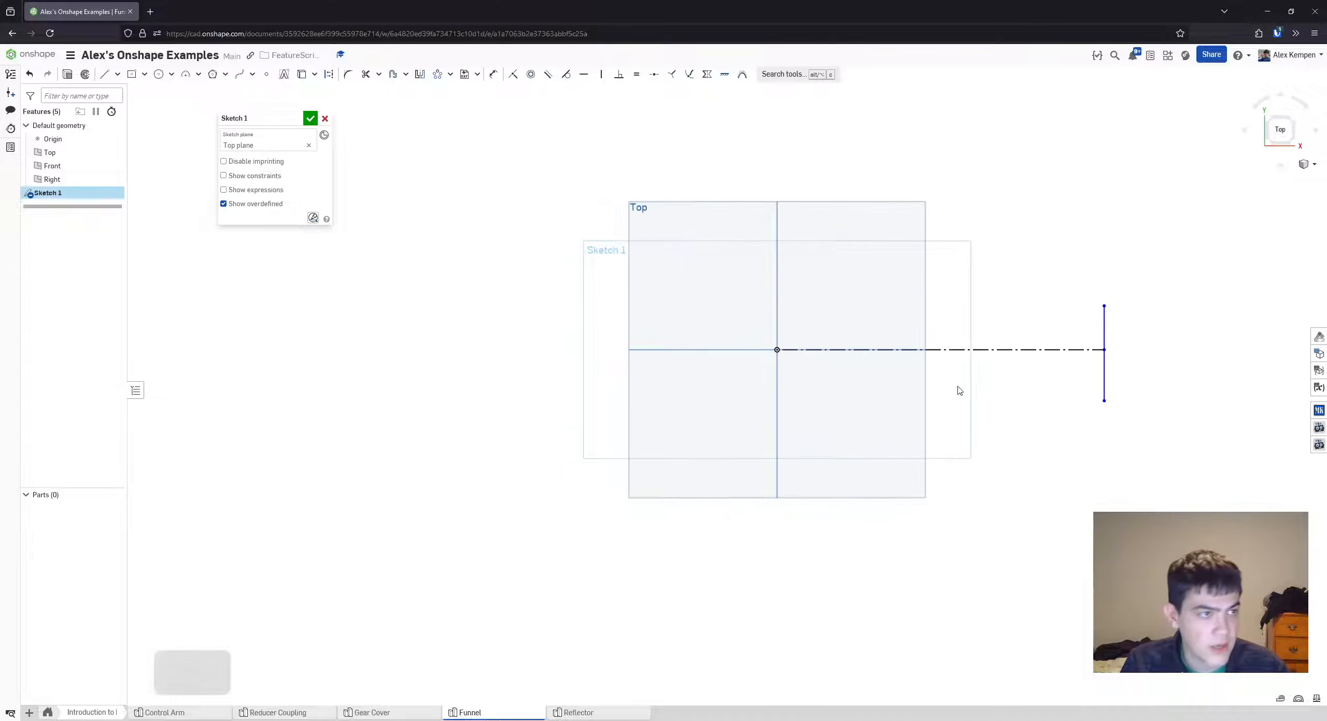
- Draw an ellipse centred on the origin, about 10.3 in wide along the construction line and about 4.3 in high
click(171, 76)
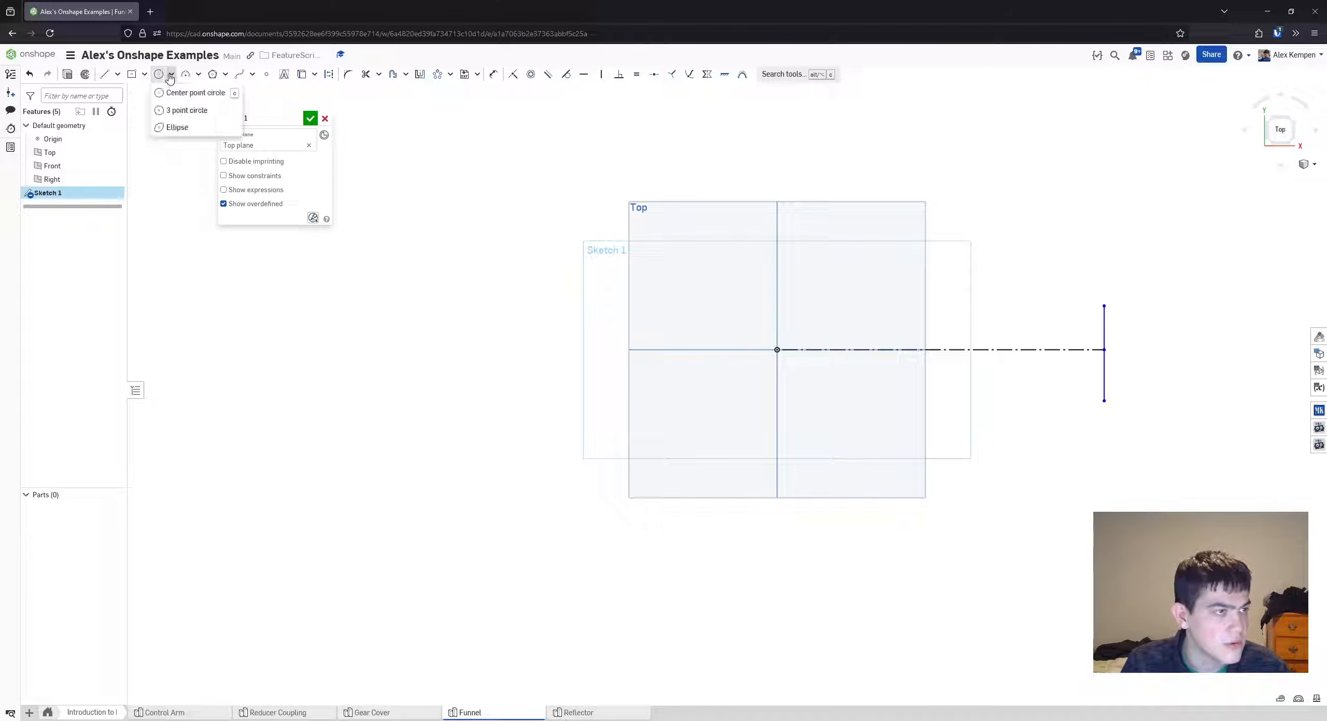
click(178, 126)
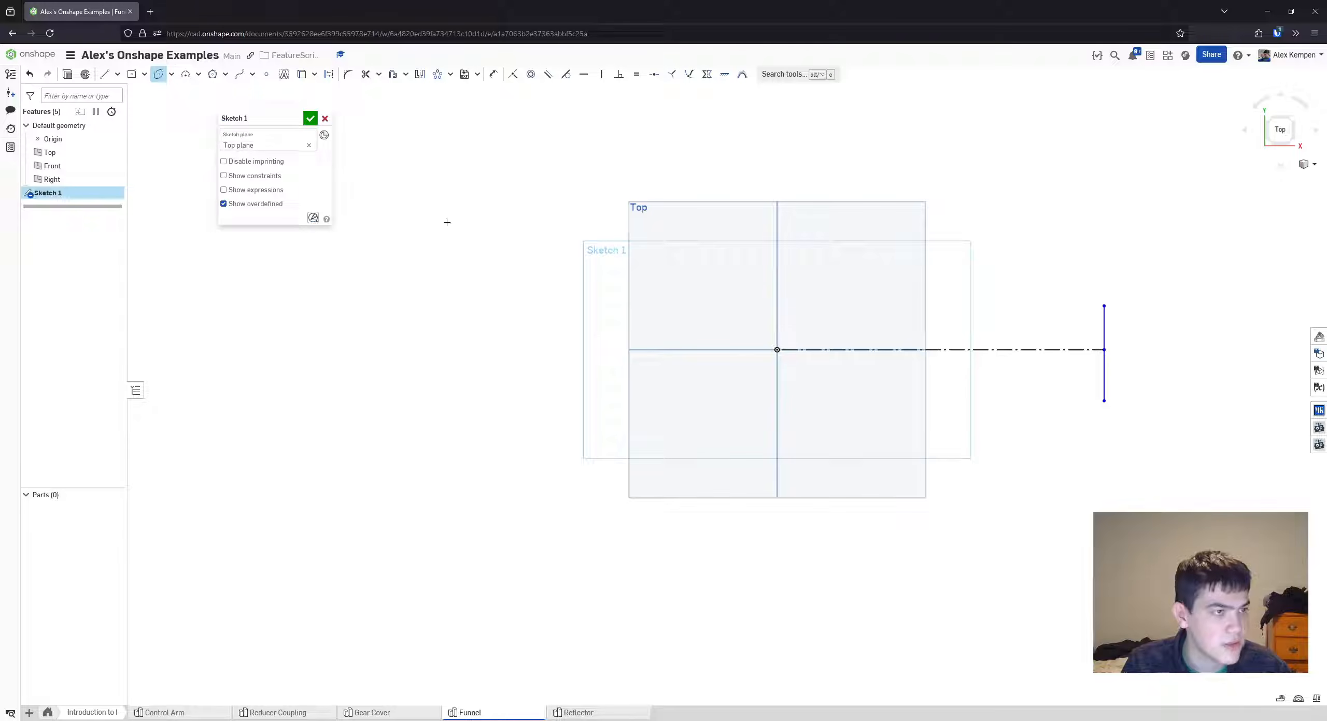
click(777, 350)
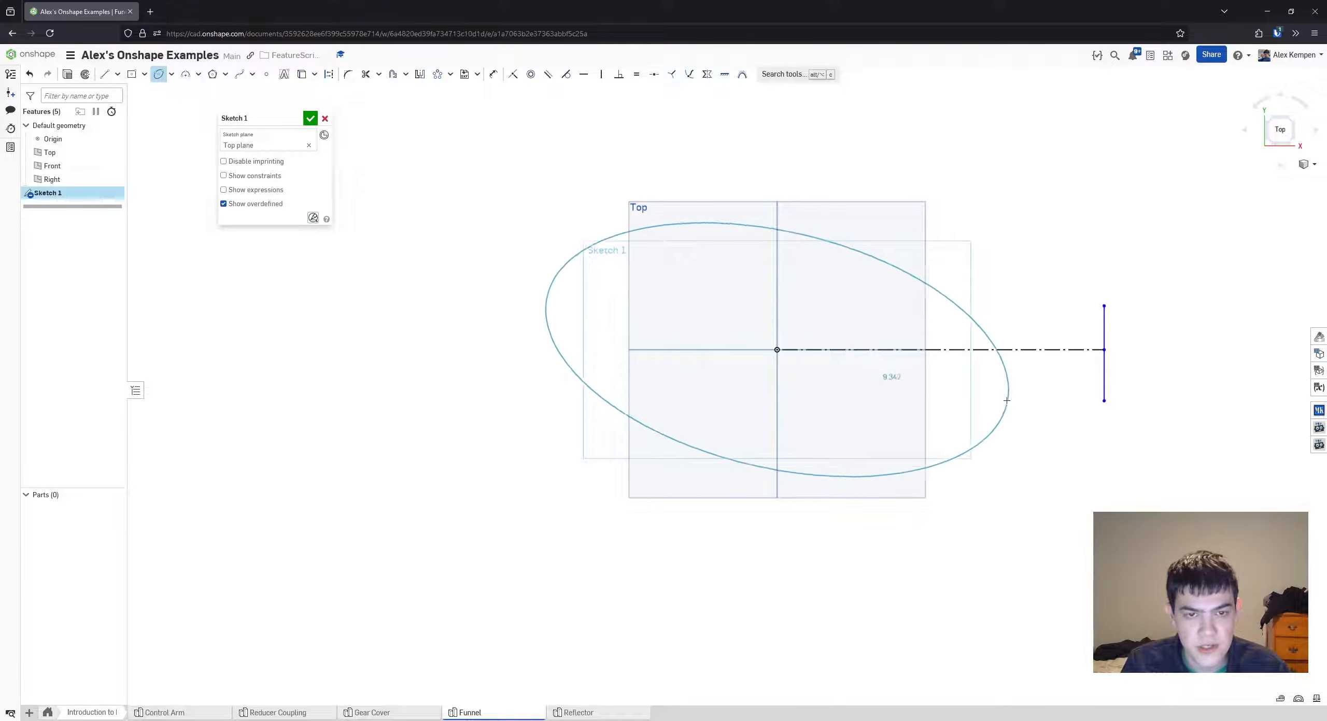
click(1035, 350)
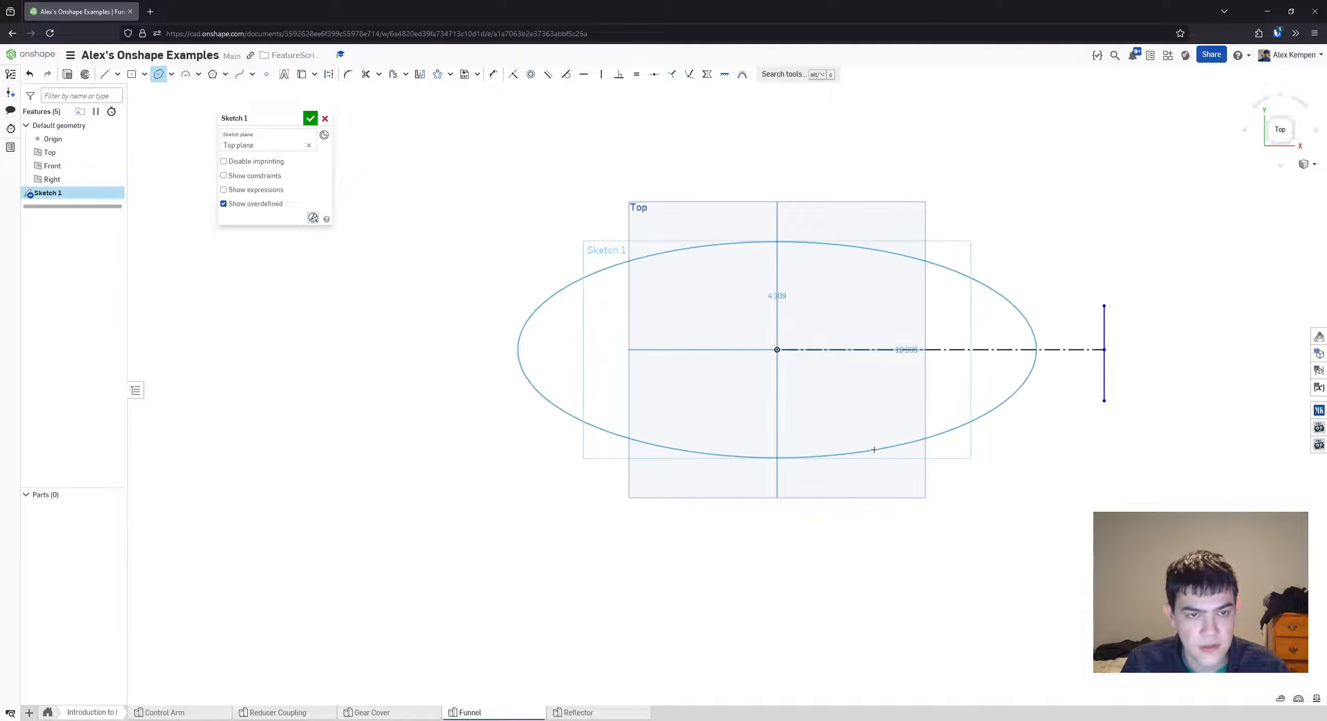
click(844, 438)
key(Escape)
scroll(830, 439, down, 2)
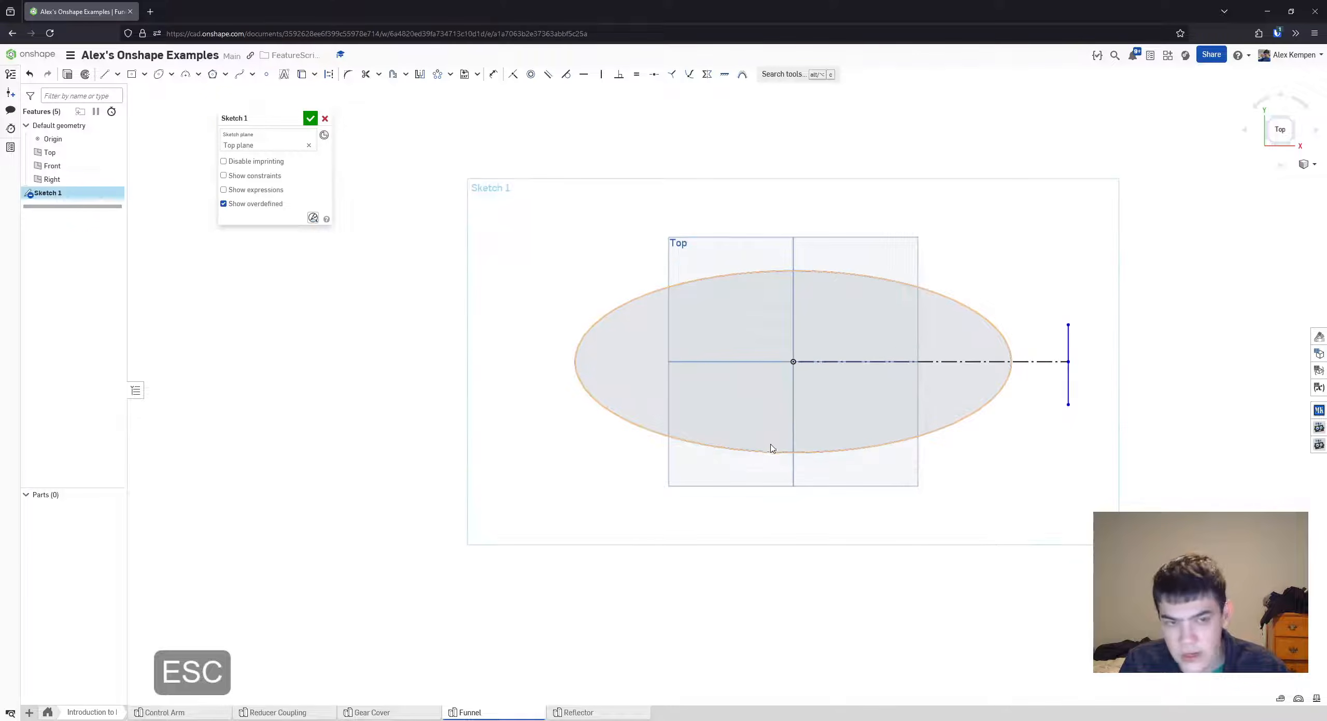
scroll(767, 458, up, 2)
drag(745, 462, 754, 448)
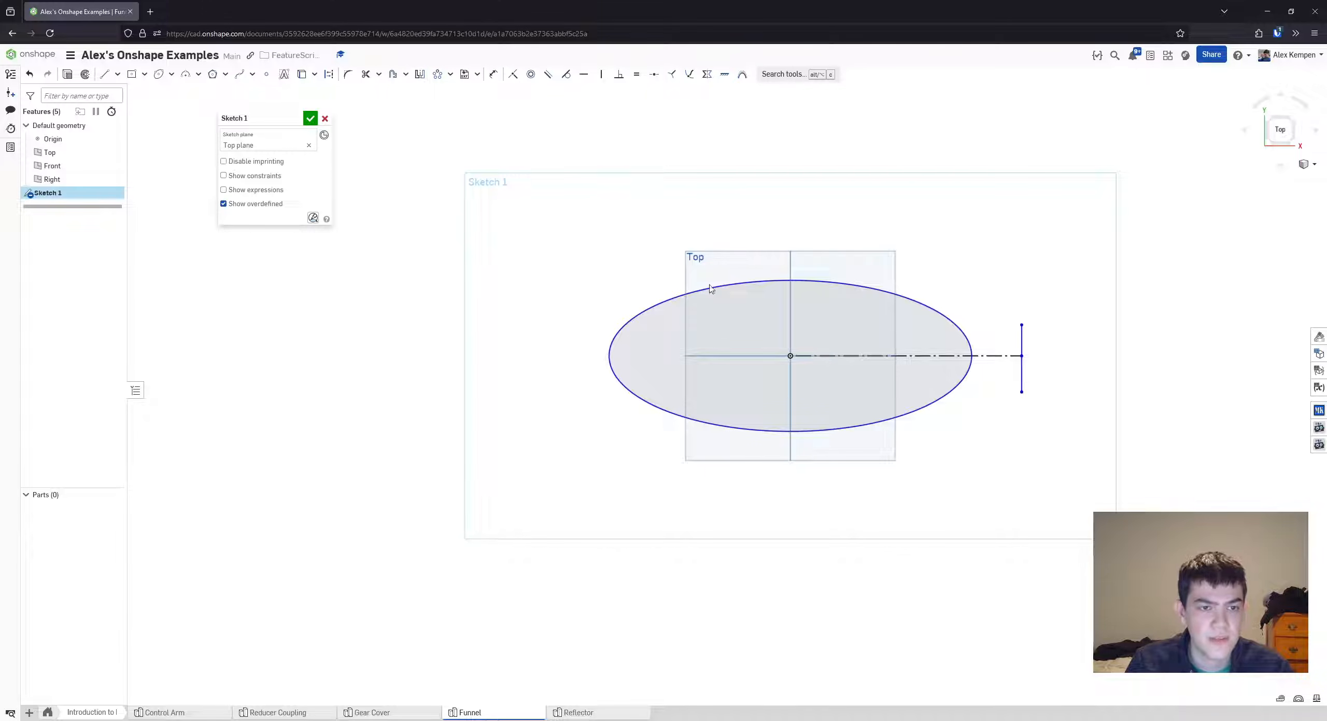
- Offset the ellipse inward by 0.125 in to create a concentric inner outline
scroll(711, 239, down, 1)
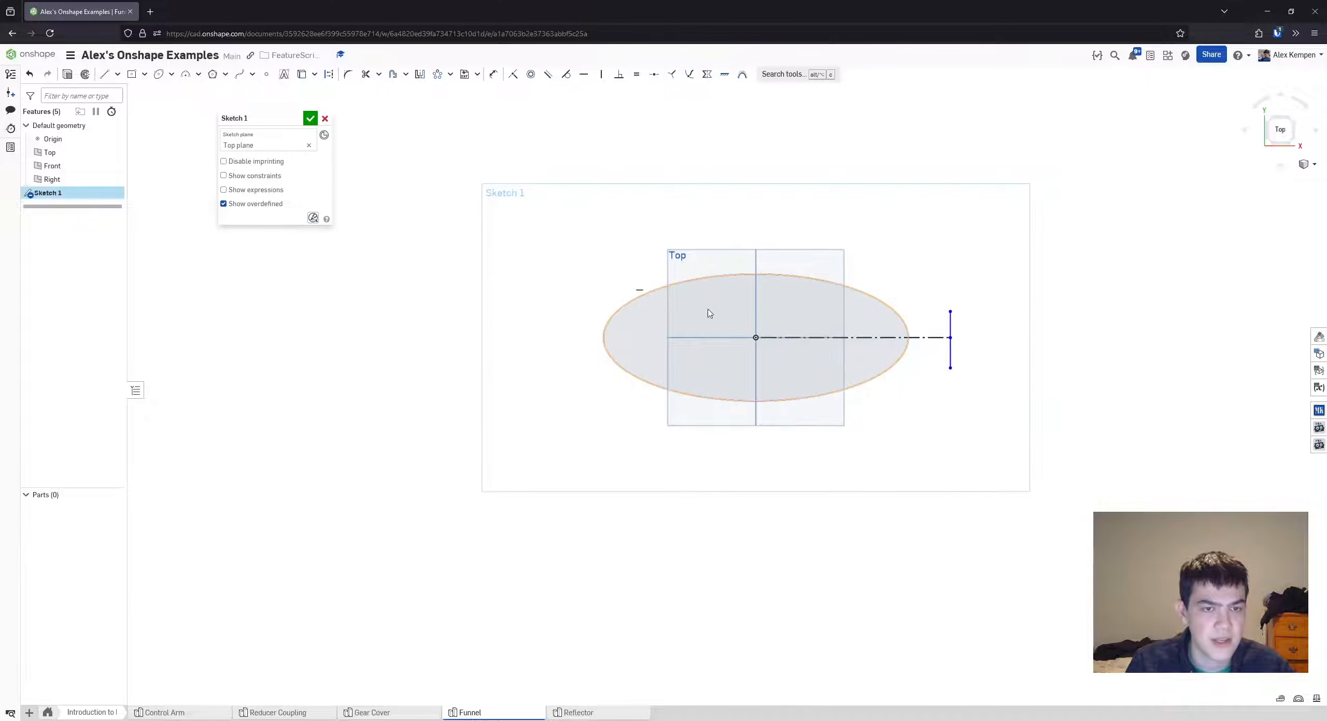
scroll(681, 202, up, 2)
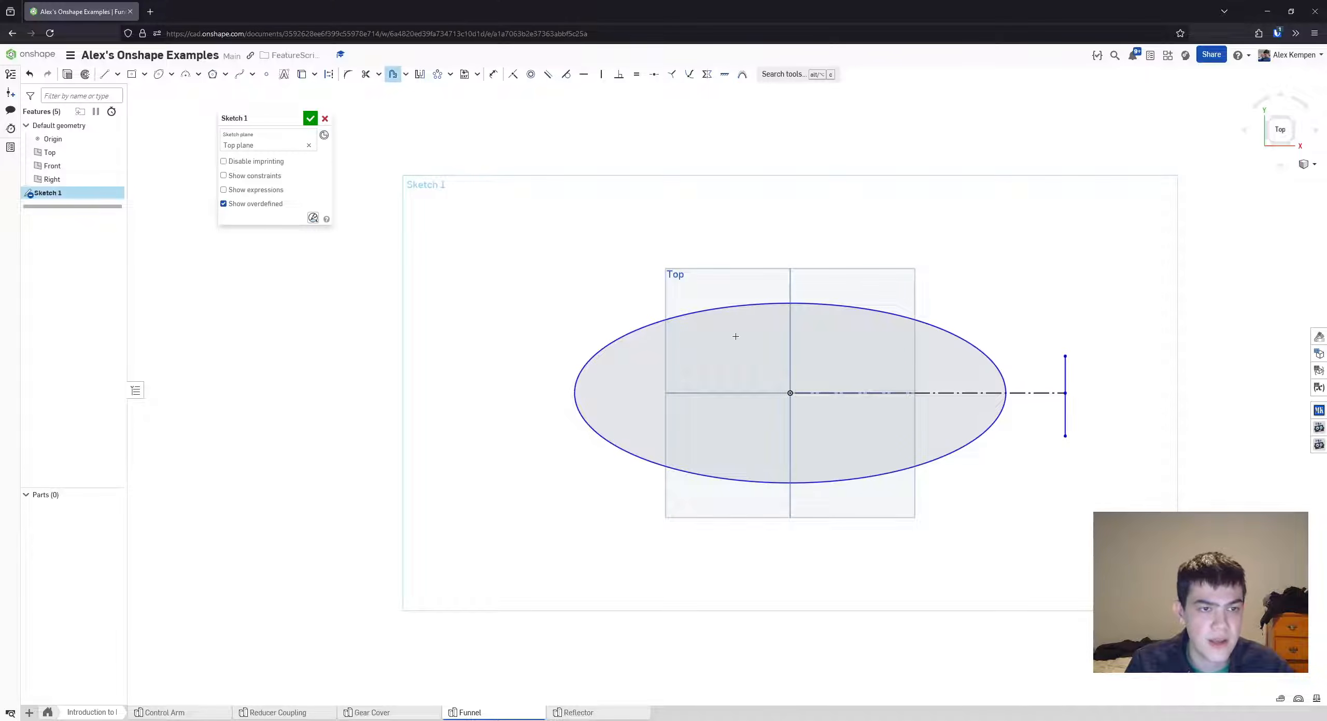
scroll(735, 336, up, 1)
click(722, 305)
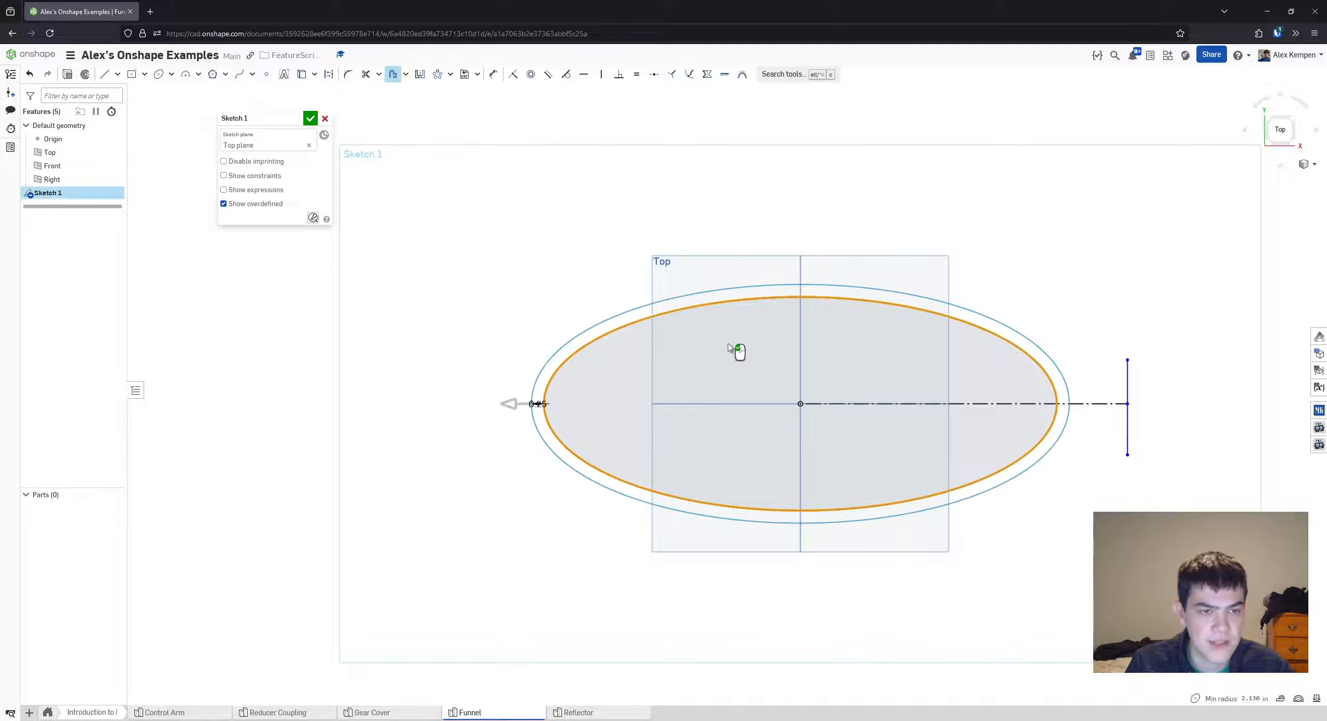
drag(489, 404, 525, 378)
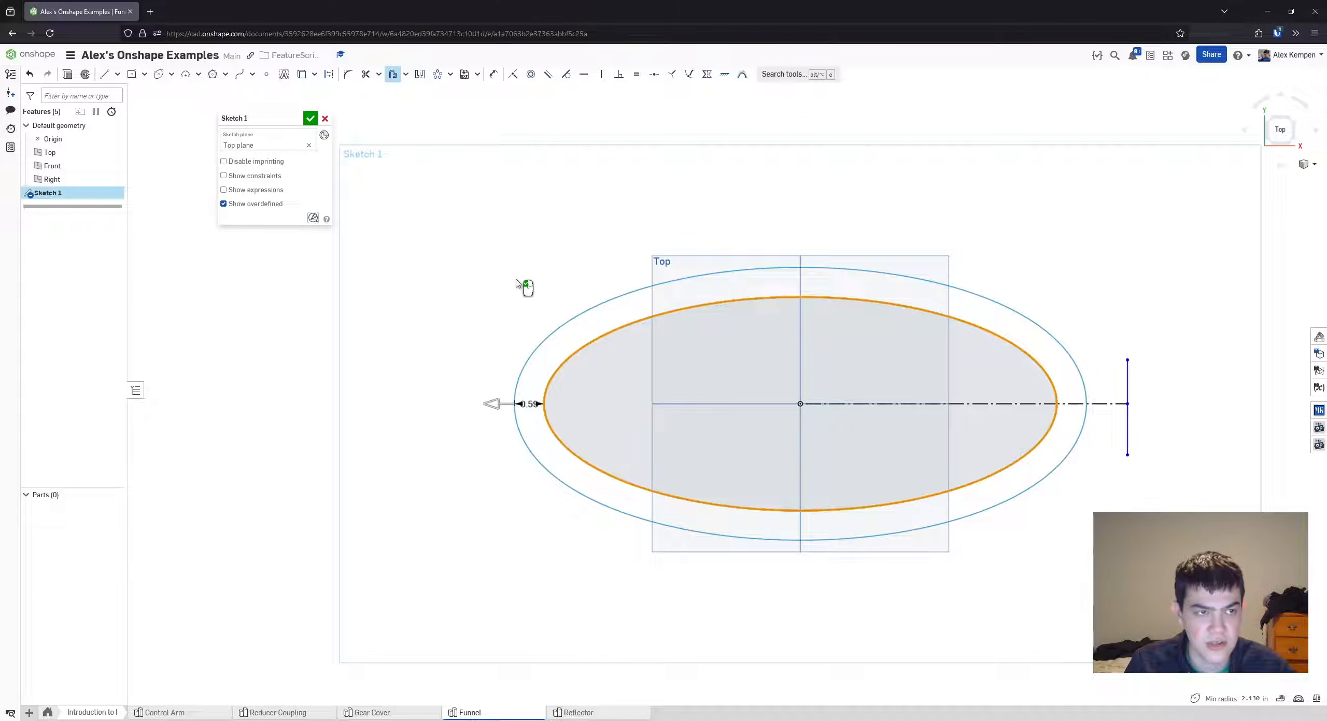
scroll(483, 440, up, 1)
scroll(489, 430, up, 1)
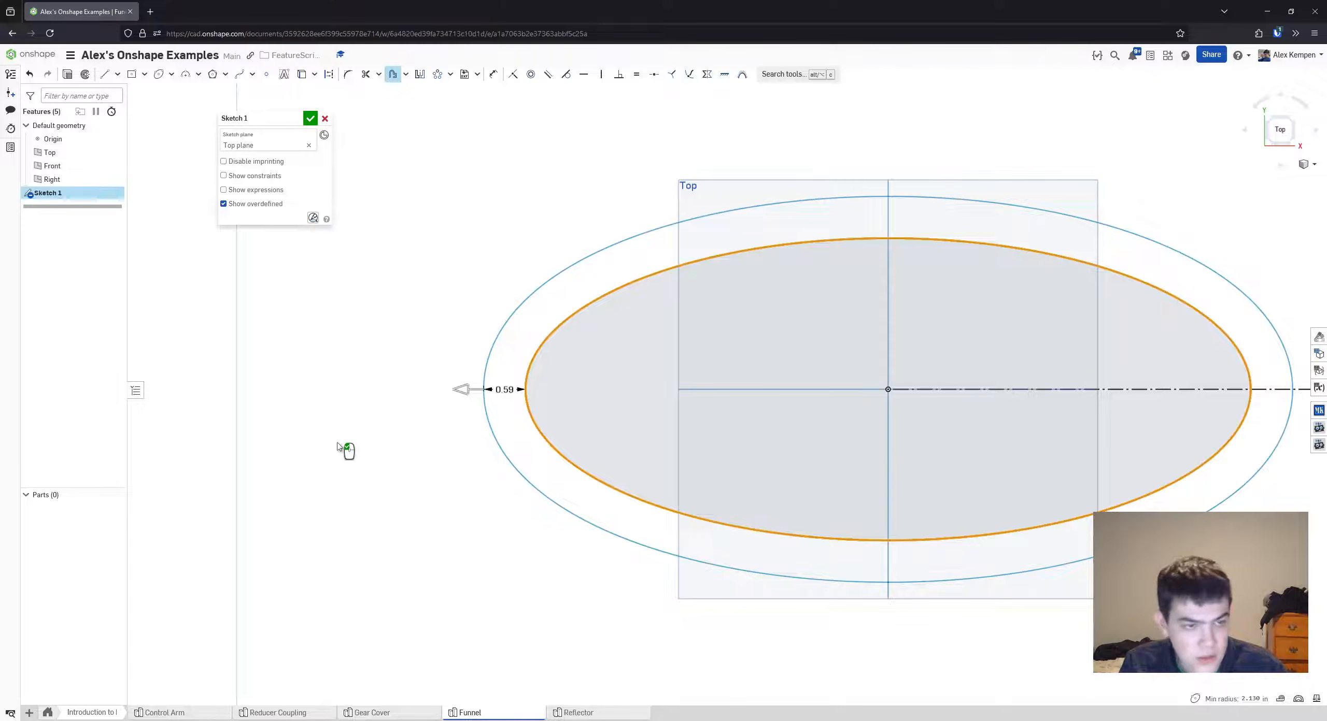
click(542, 388)
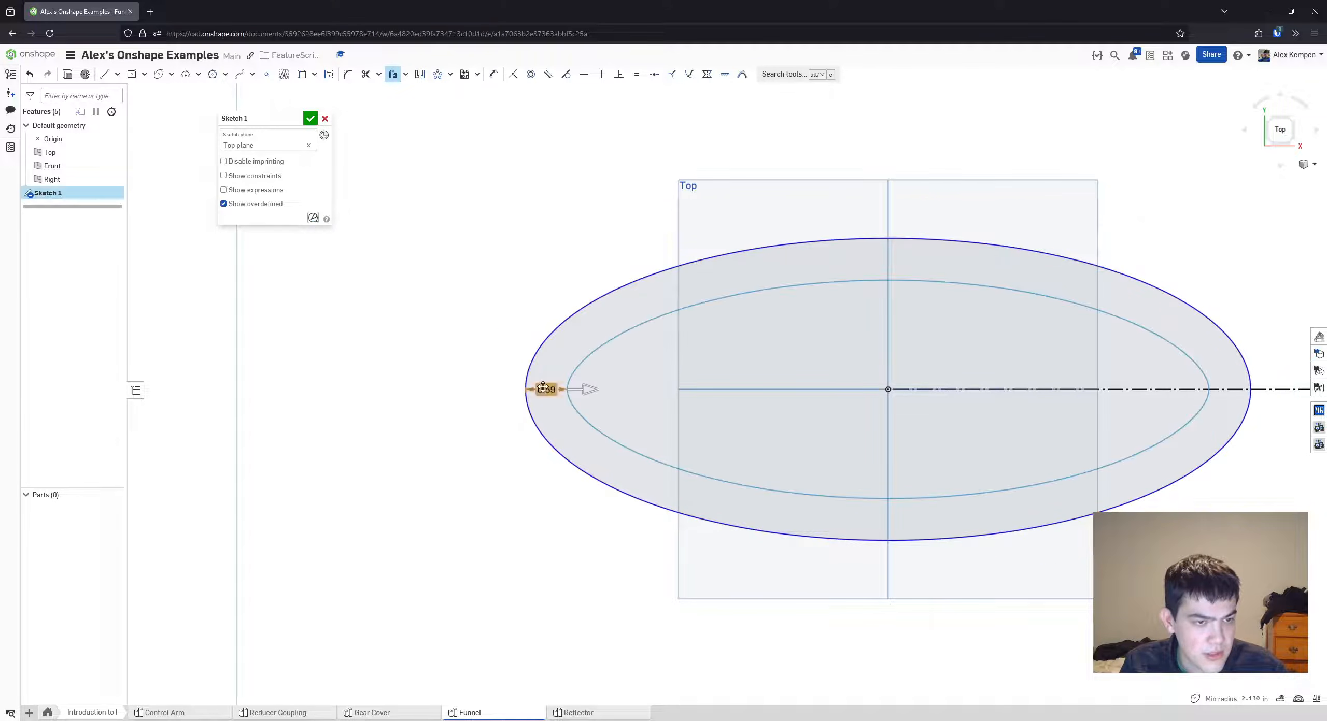
text(0.125)
key(Return)
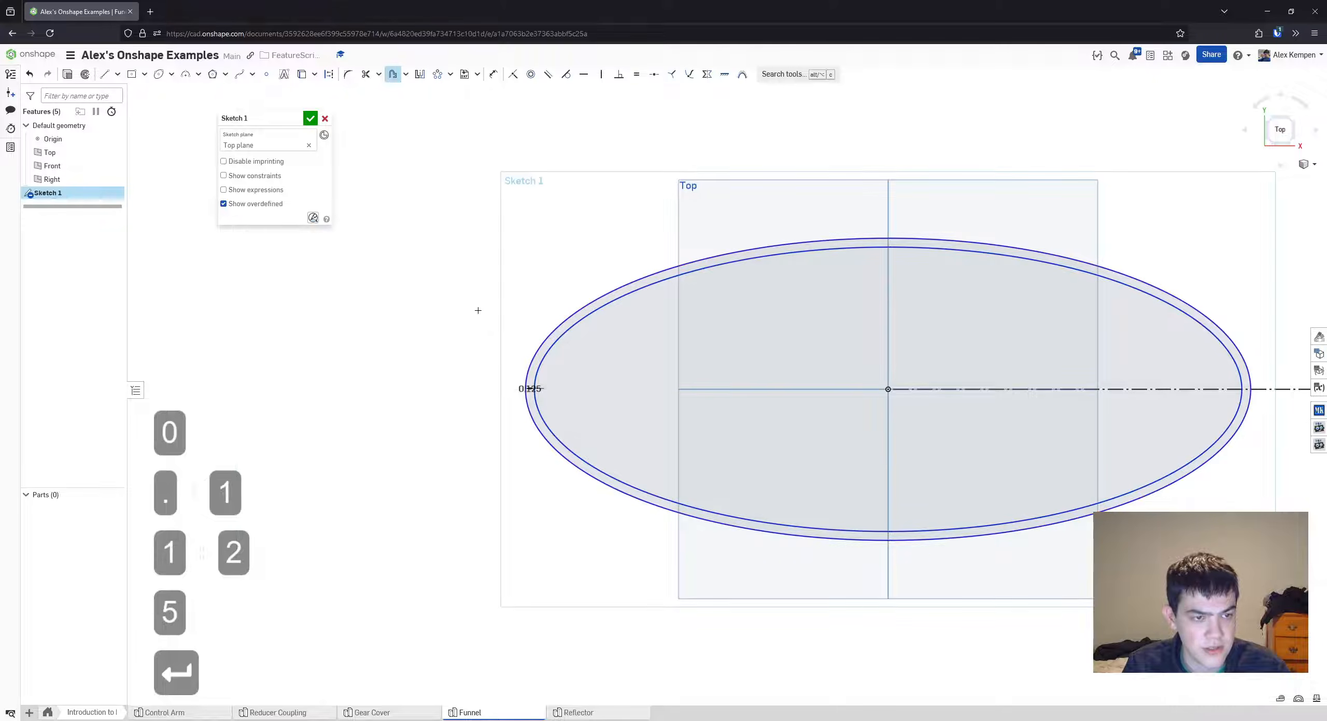
key(Escape)
- Dimension the outer ellipse to 6 in wide and 4 in high
middle_drag(672, 413, 616, 414)
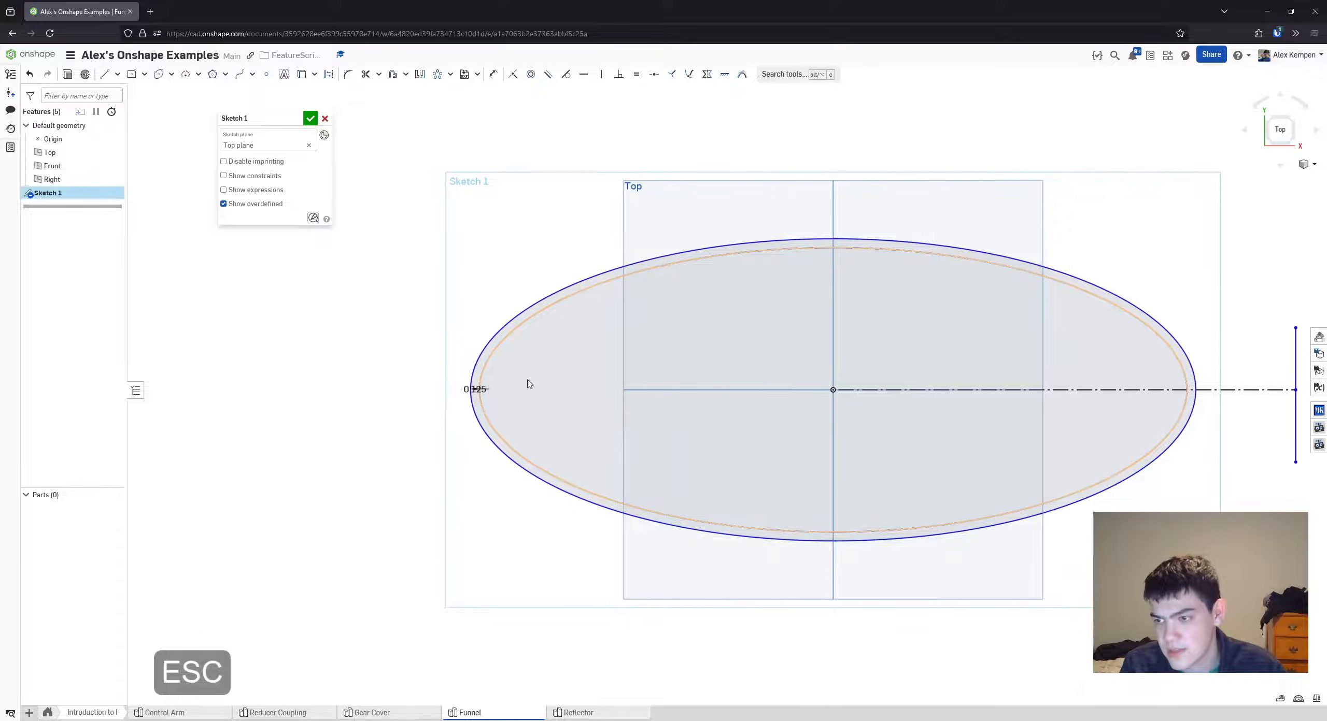
key(d)
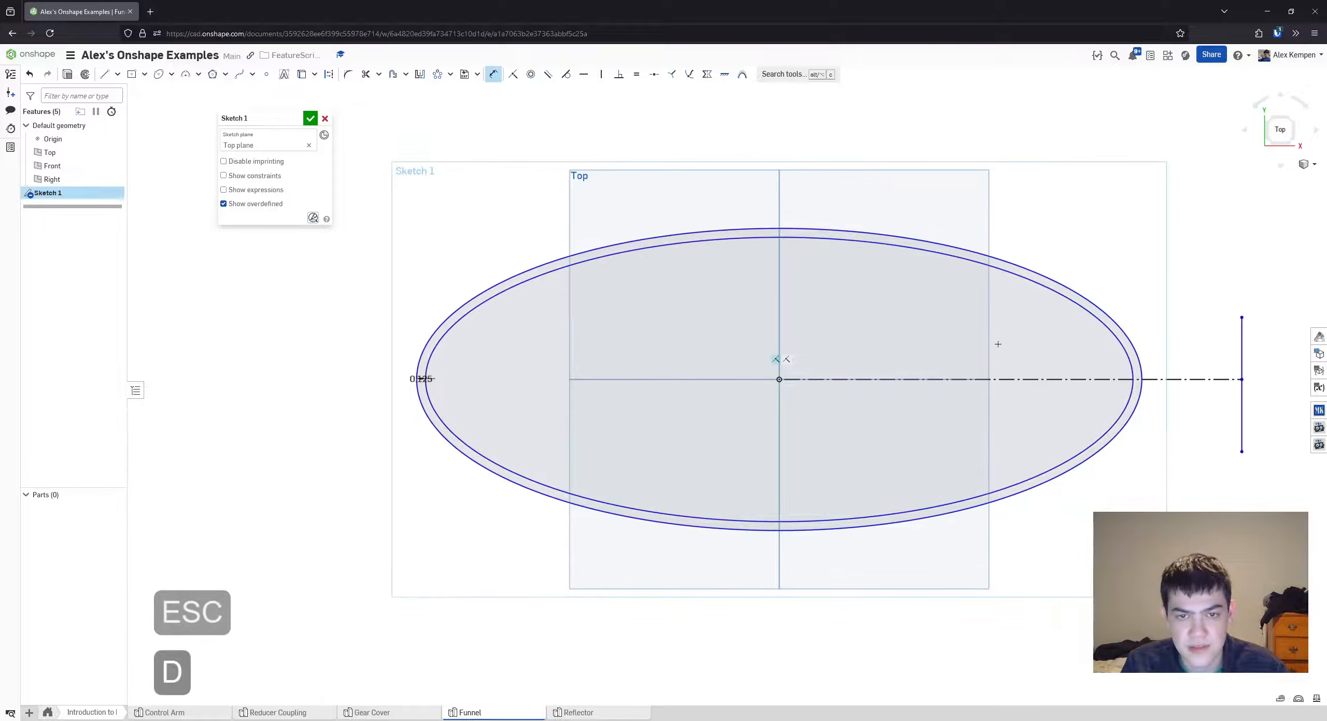
click(1139, 359)
click(842, 160)
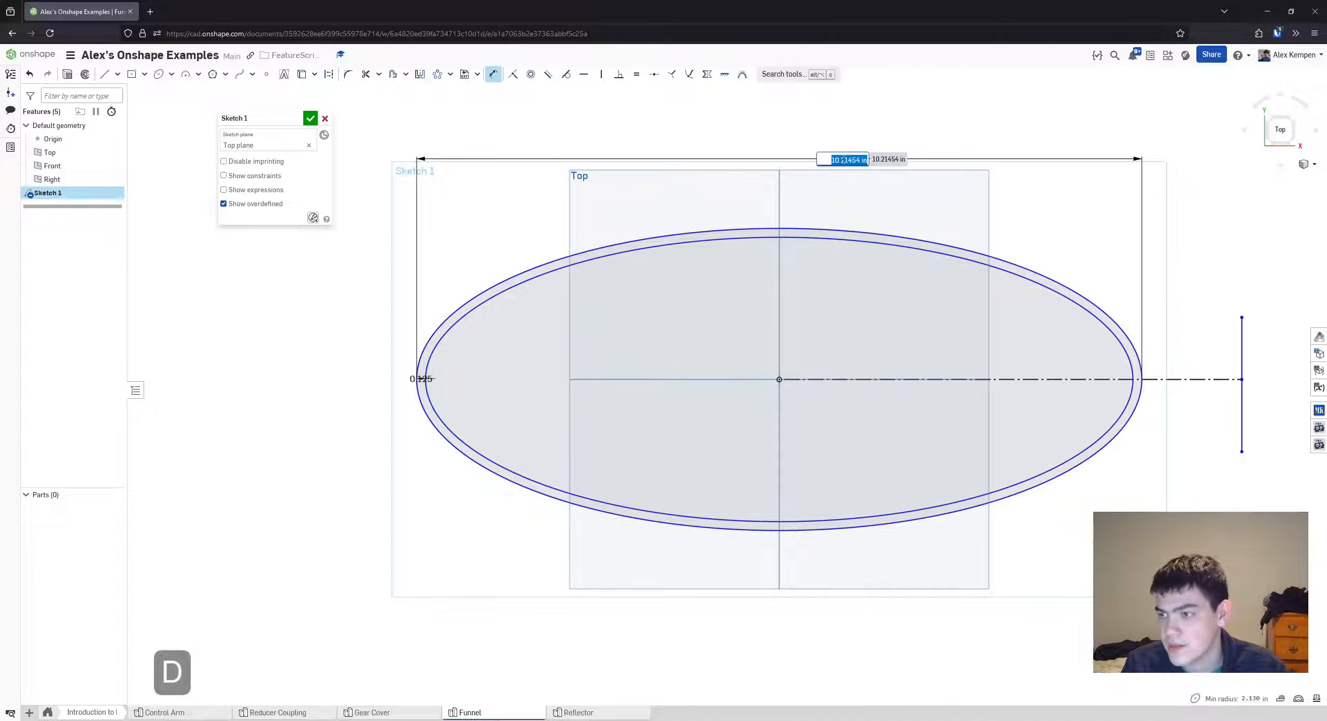
text(6)
key(Return)
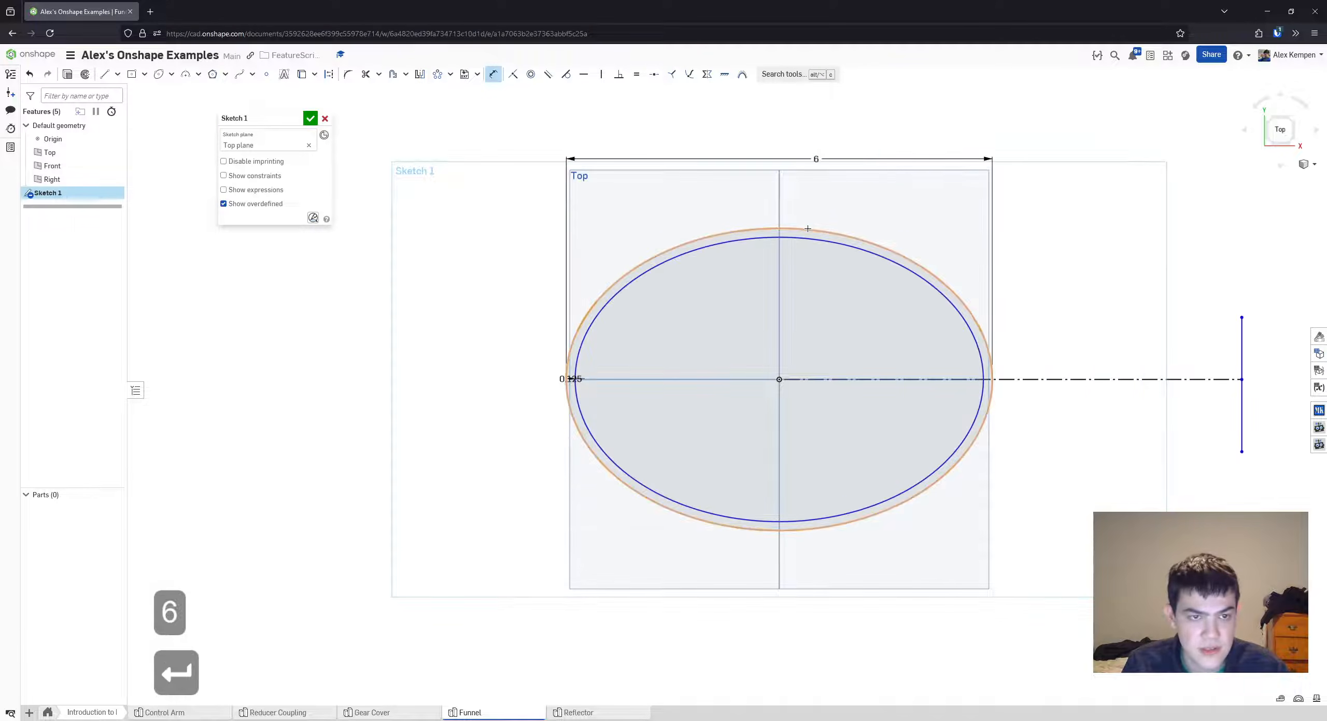
click(568, 363)
click(441, 364)
text(4)
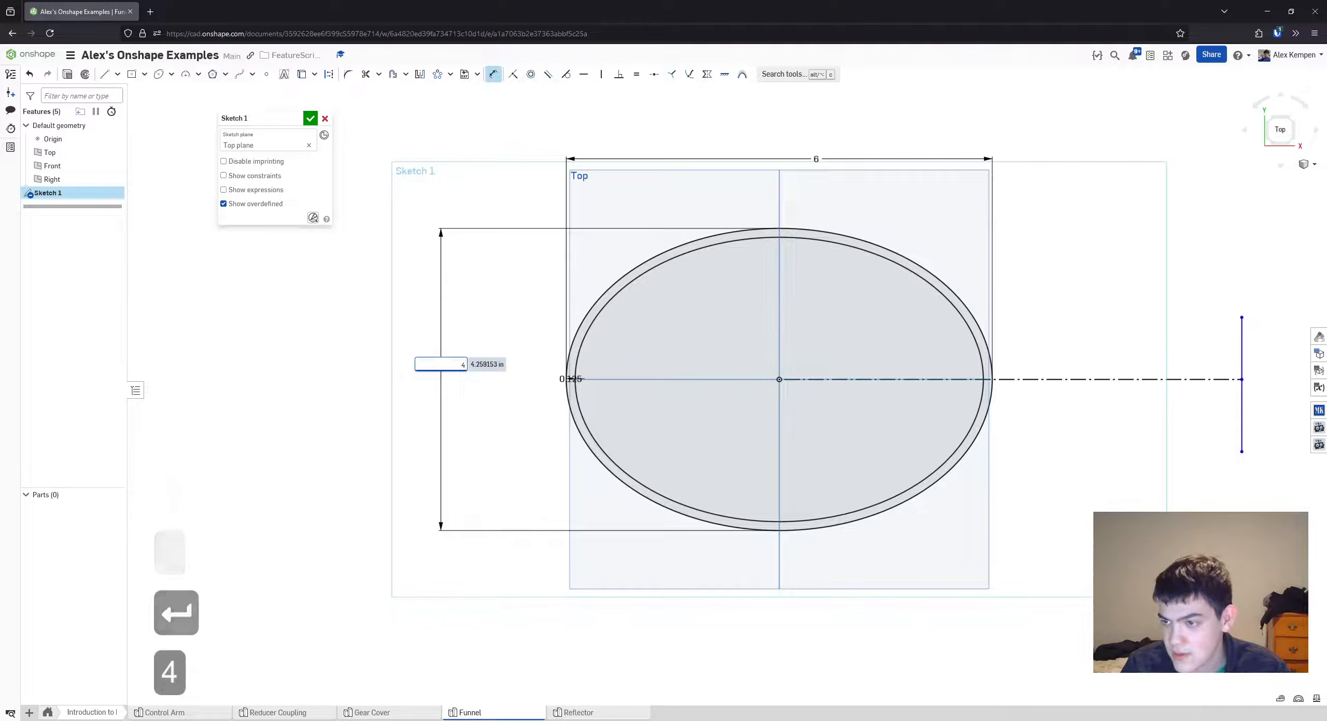
key(Return)
key(Escape)
- Dimension the horizontal construction line from the origin to a length of 4.5 in
scroll(795, 380, down, 2)
key(d)
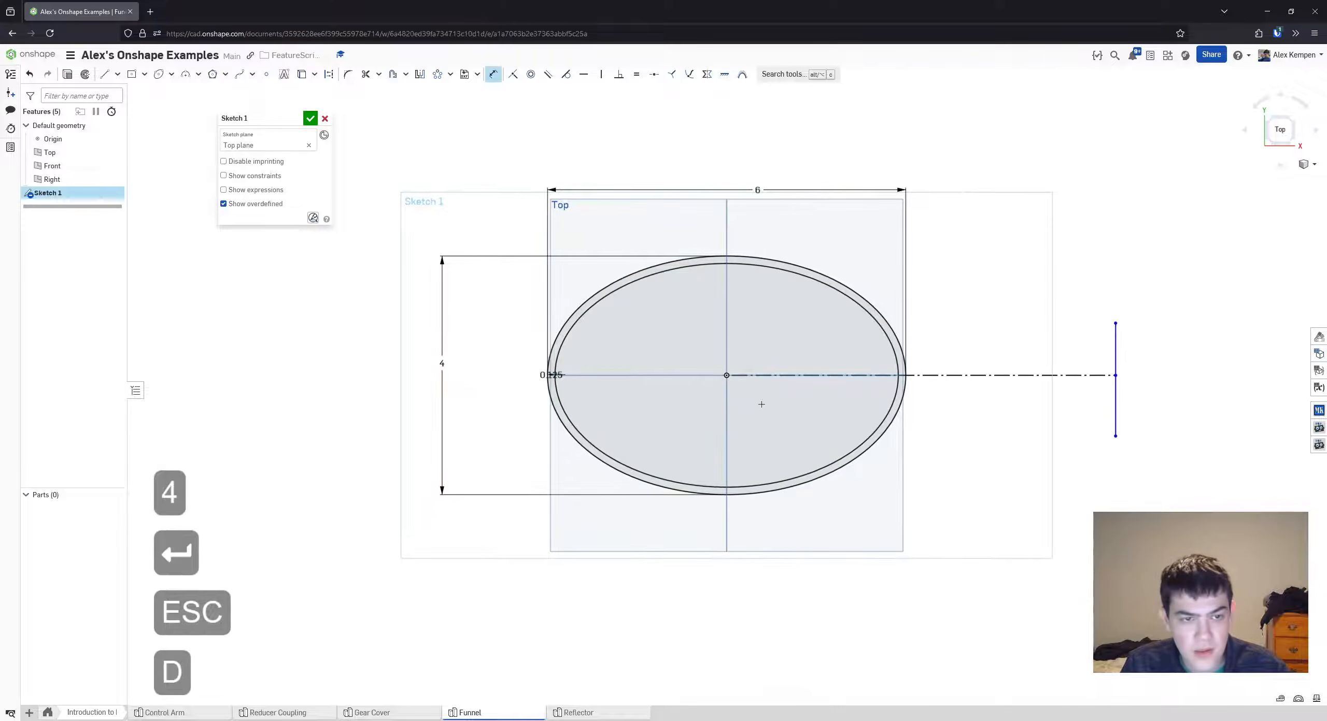
click(819, 376)
click(902, 569)
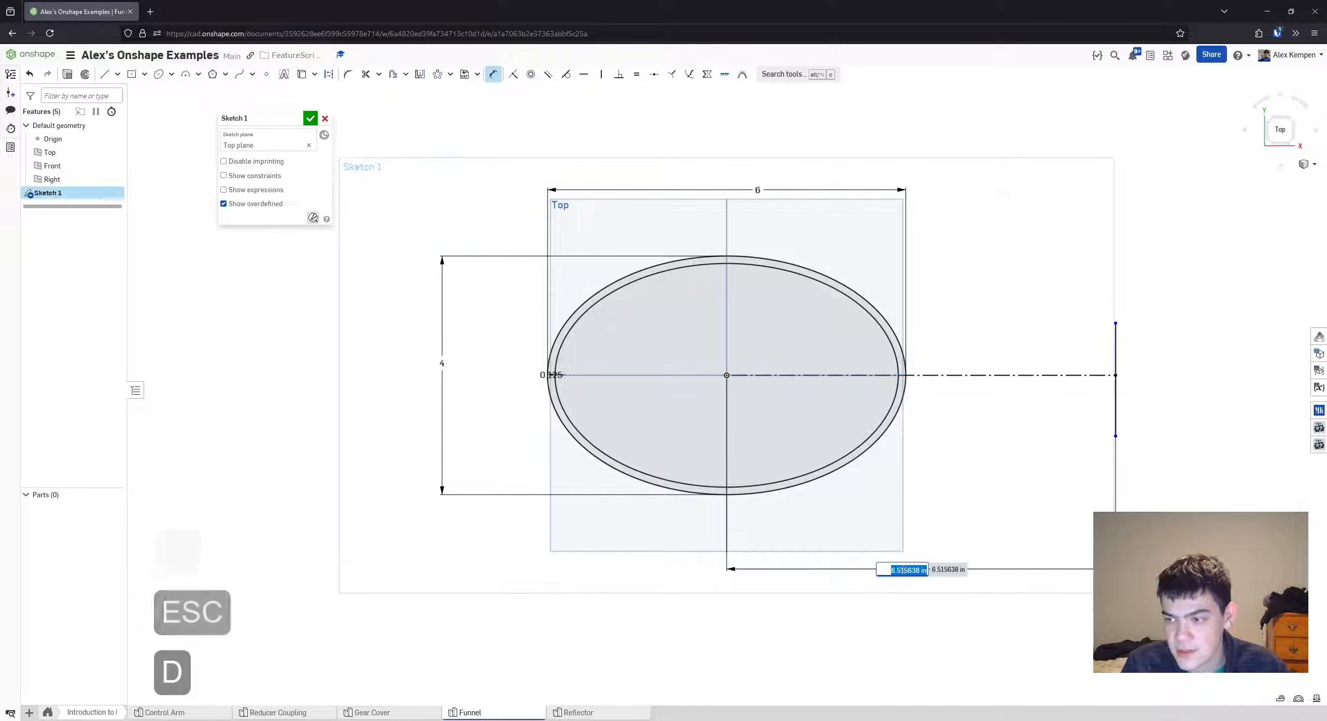
text(4.5)
key(Return)
key(Escape)
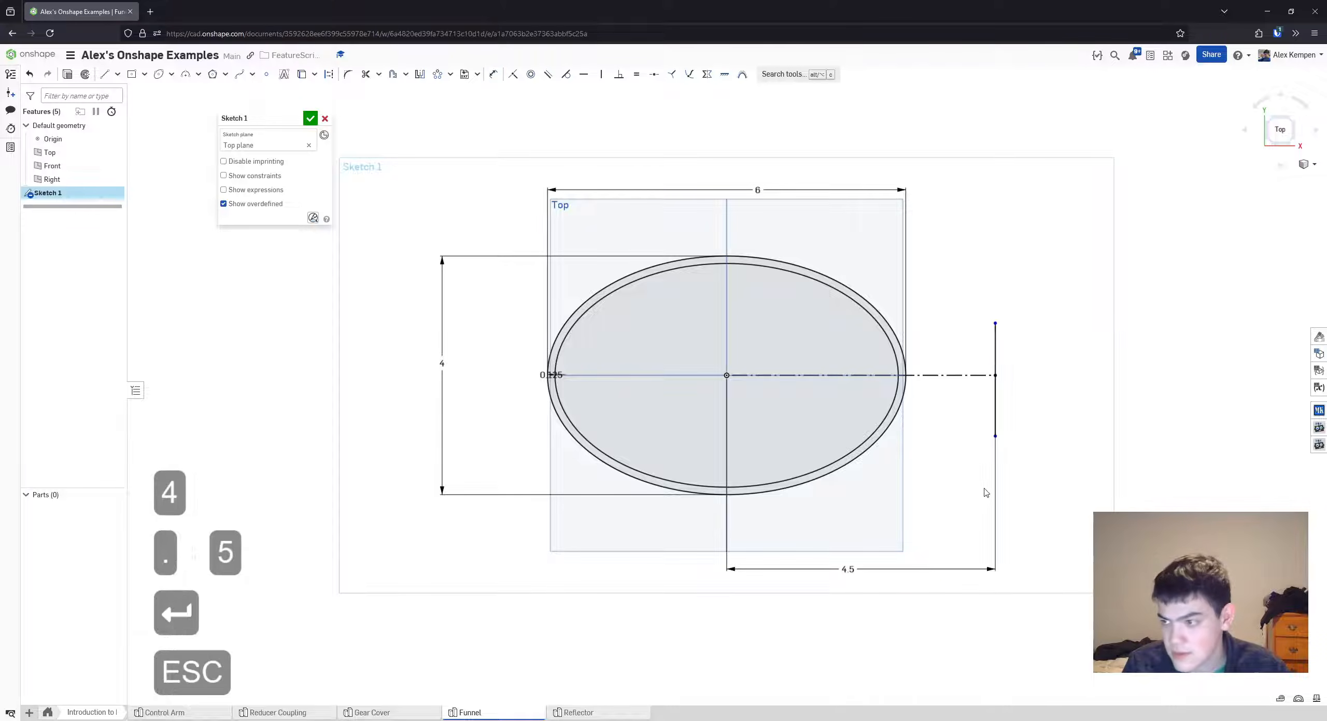
- Dimension the vertical line at the construction line's outer end to 1.5 in long
scroll(1021, 456, up, 2)
scroll(1027, 462, up, 1)
key(d)
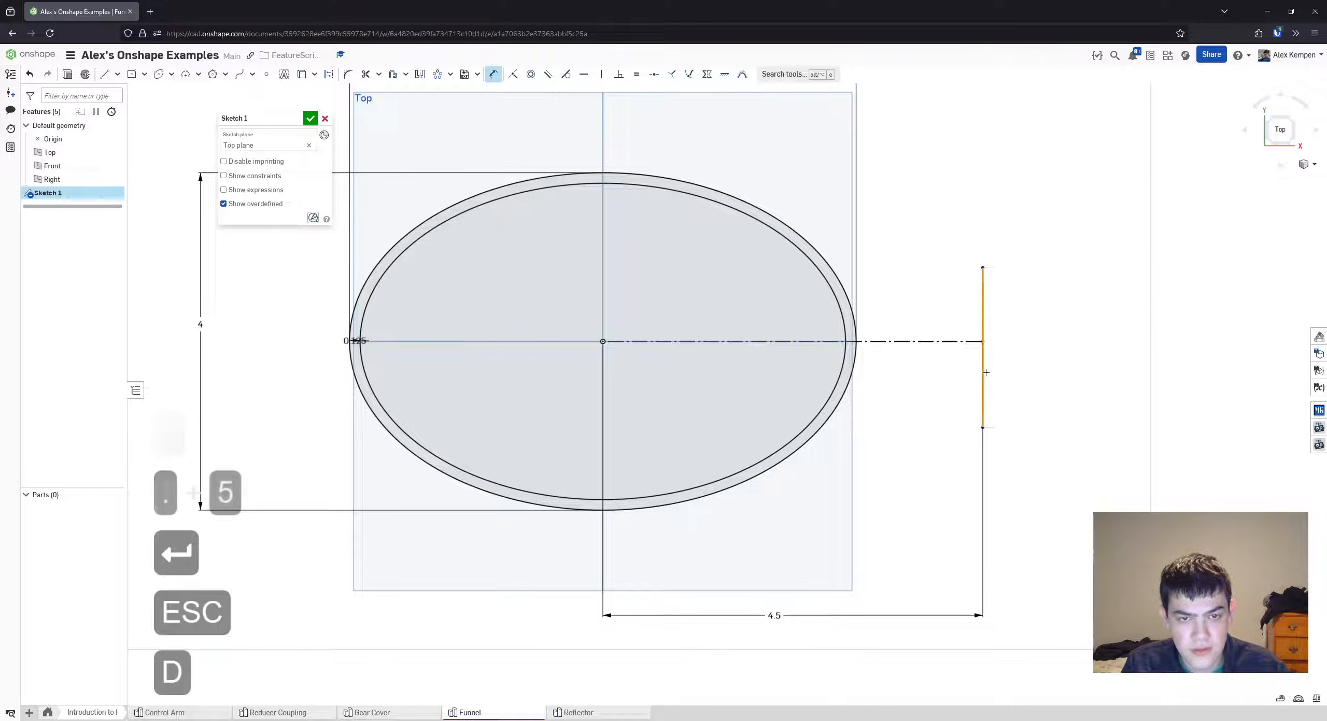
click(982, 363)
click(1057, 367)
text(1.5)
key(Return)
key(Escape)
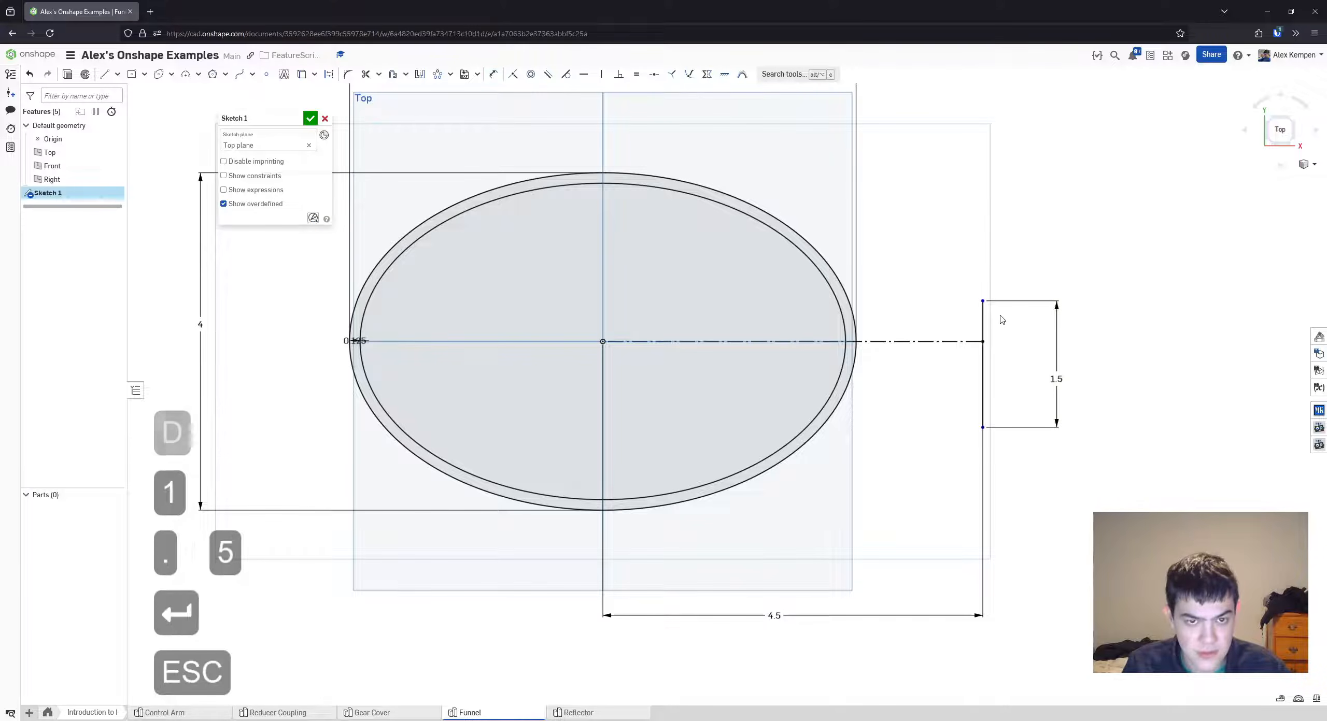
- Centre the 1.5 in vertical line on the construction line's outer endpoint with a midpoint constraint
drag(983, 301, 984, 276)
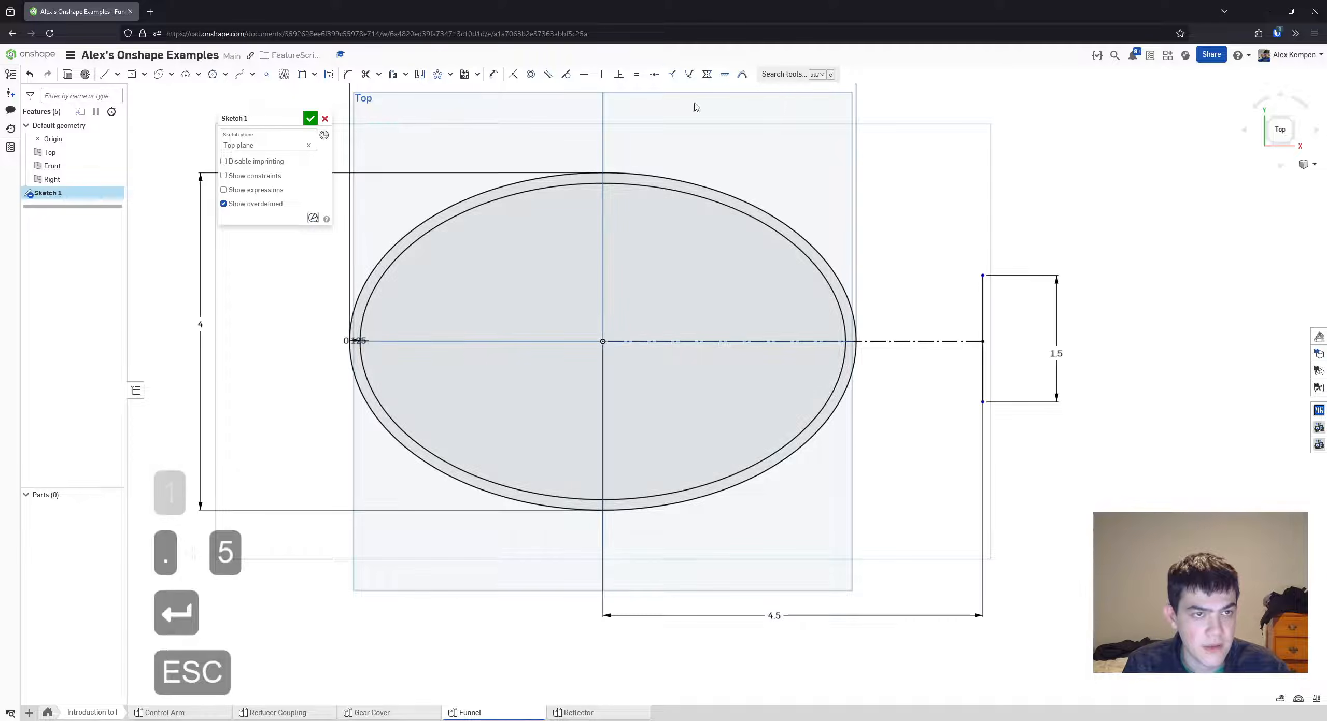
click(654, 74)
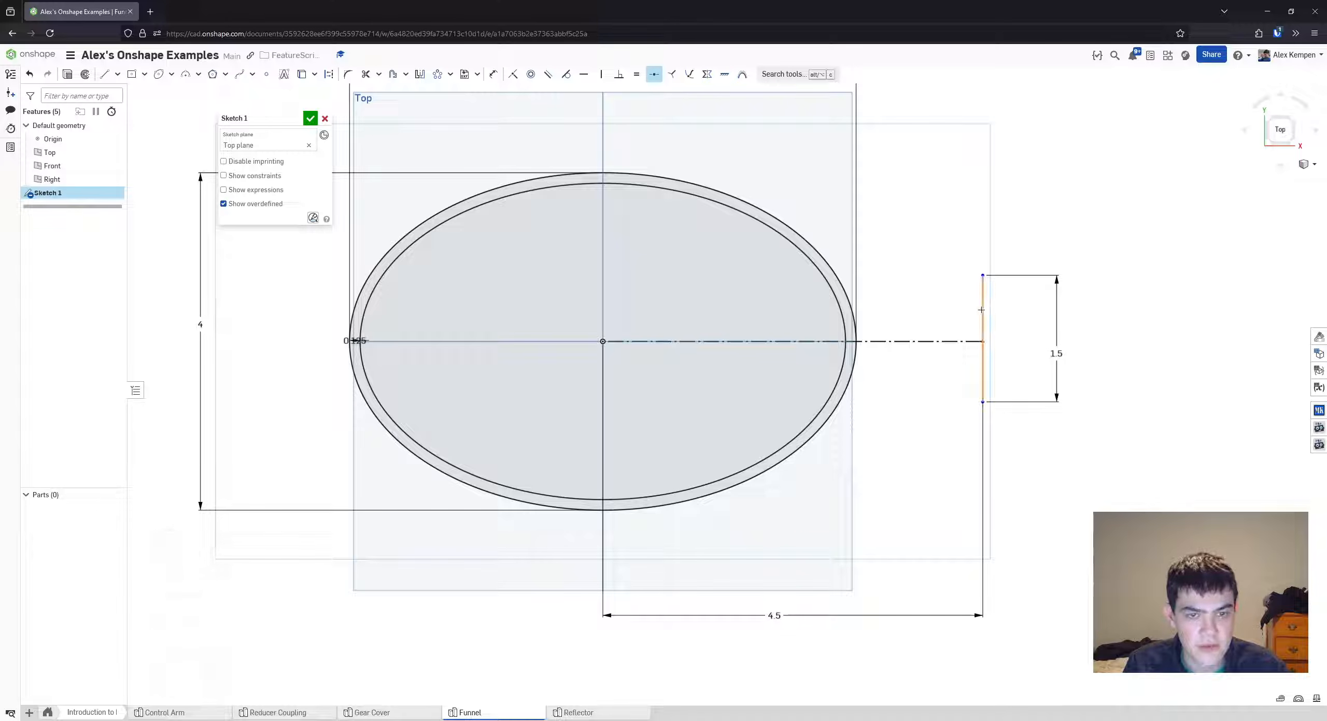
click(983, 341)
key(Escape)
scroll(990, 327, down, 2)
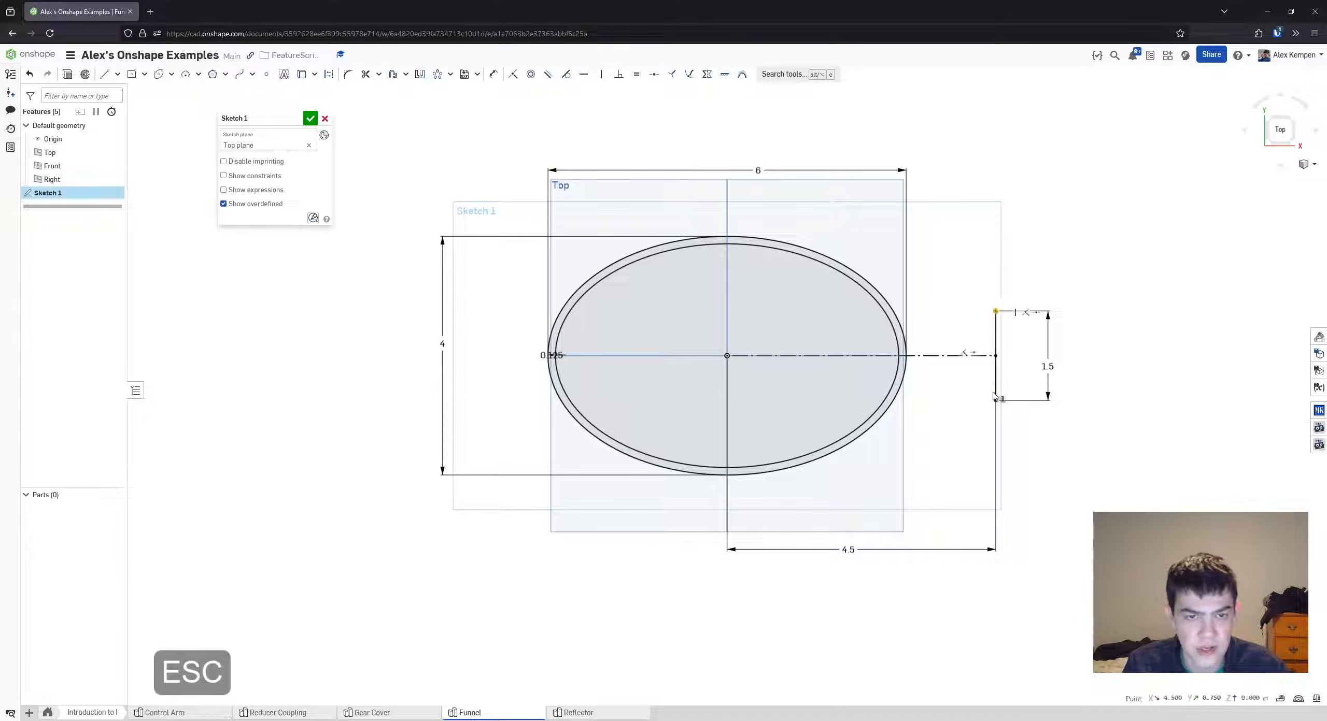
click(994, 397)
click(761, 357)
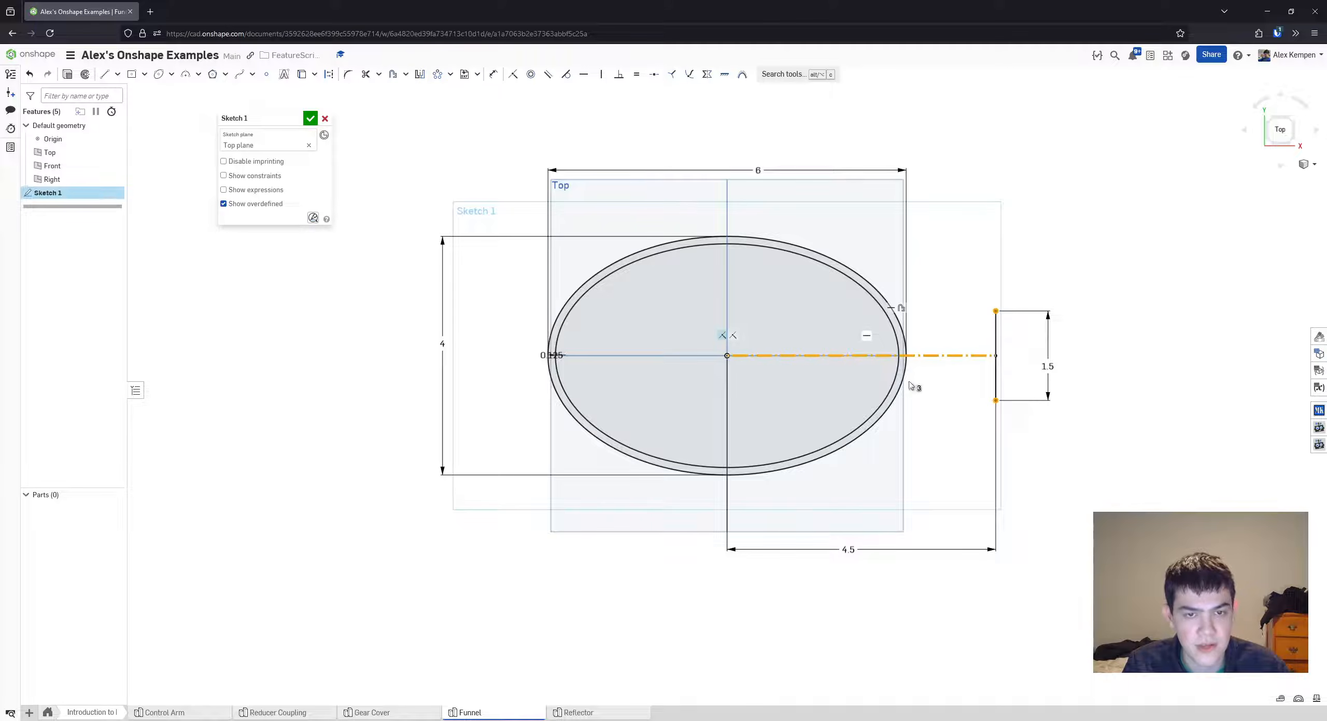
key(Escape)
scroll(1079, 344, down, 2)
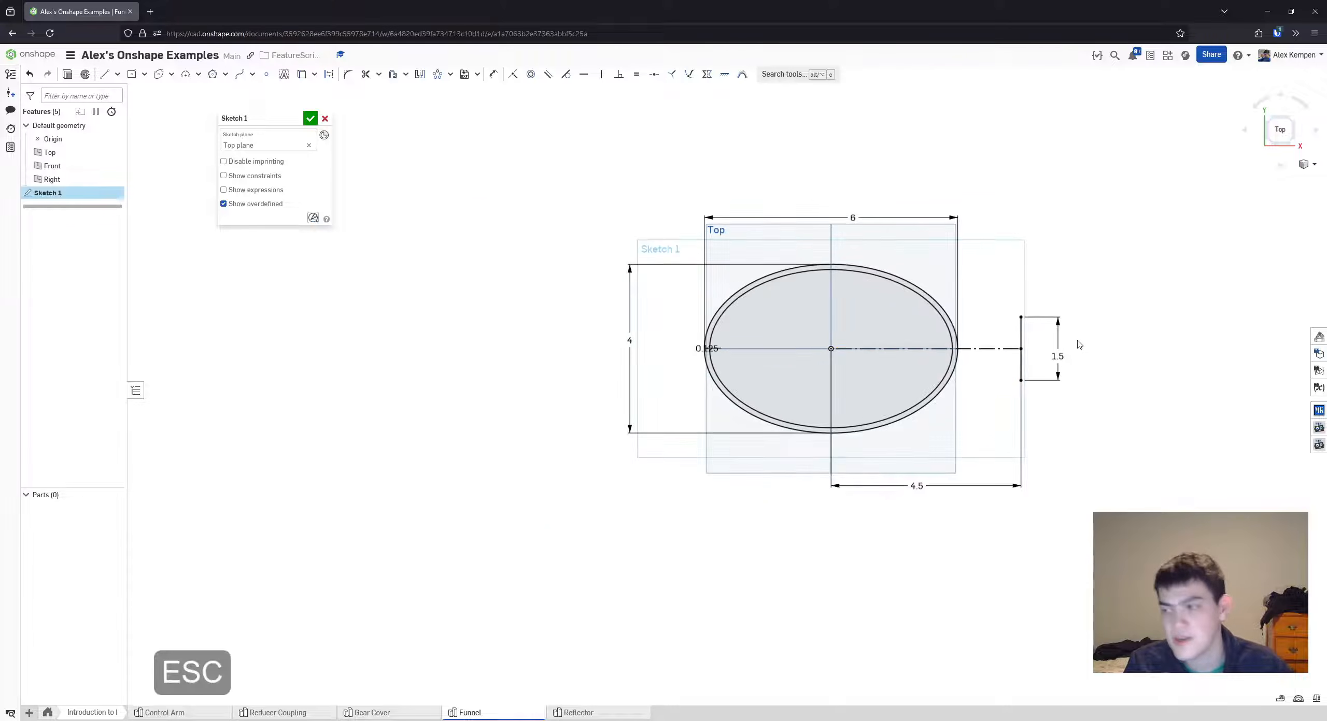
- Draw two solid lines, each about 2.6 in long, from the vertical line's upper and lower endpoints to the outer ellipse
scroll(1076, 335, up, 2)
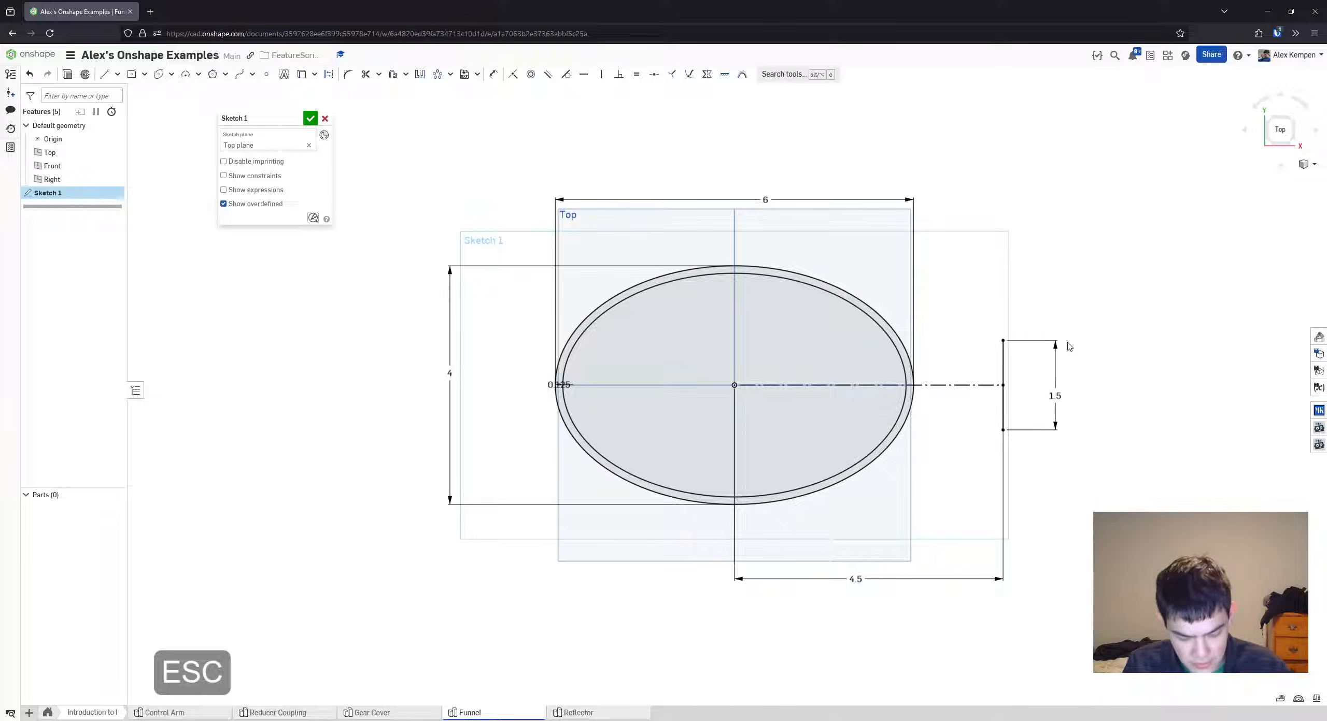
key(q)
key(l)
click(1002, 341)
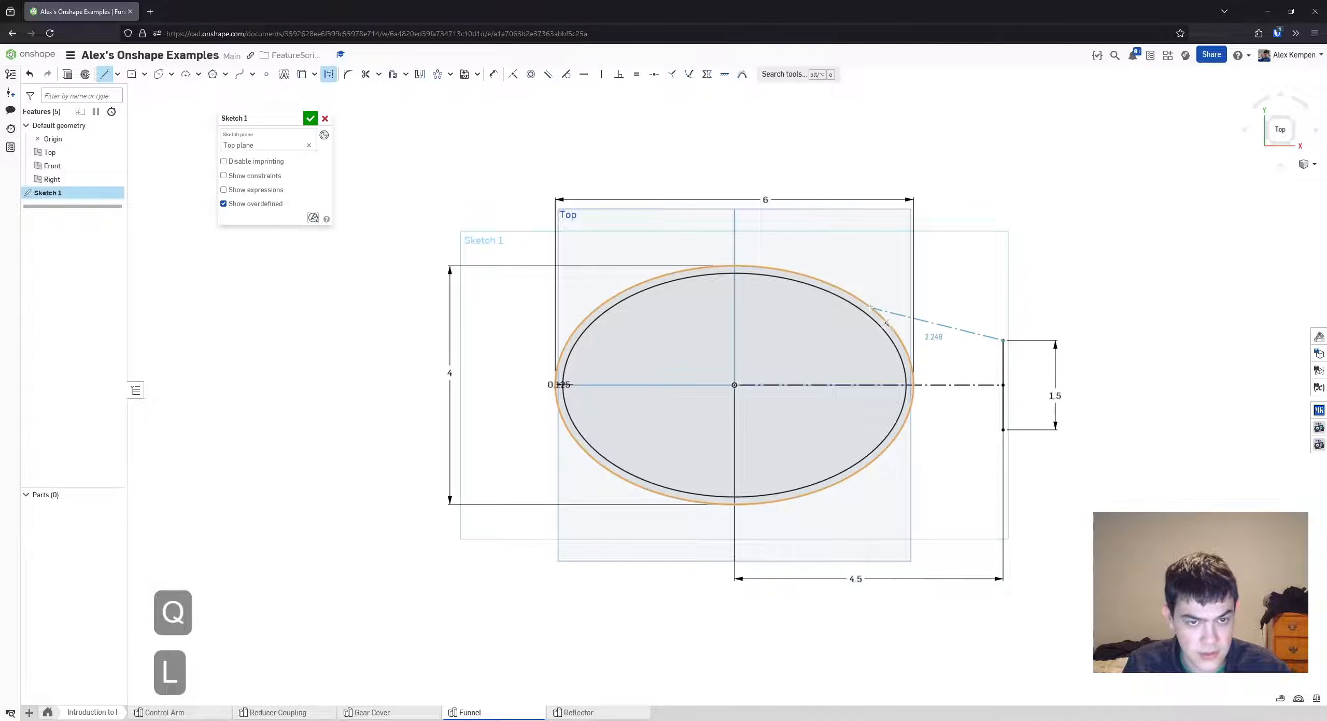
key(q)
click(856, 294)
key(Escape)
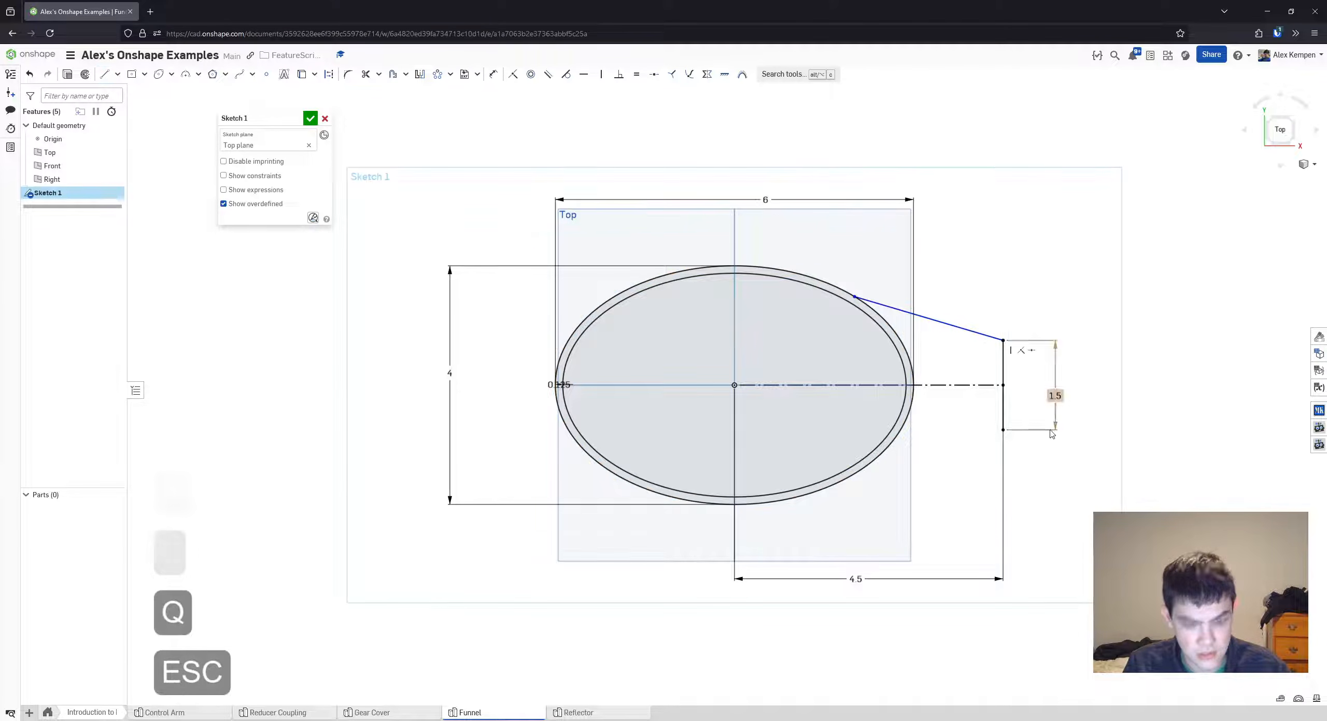
key(l)
click(1004, 429)
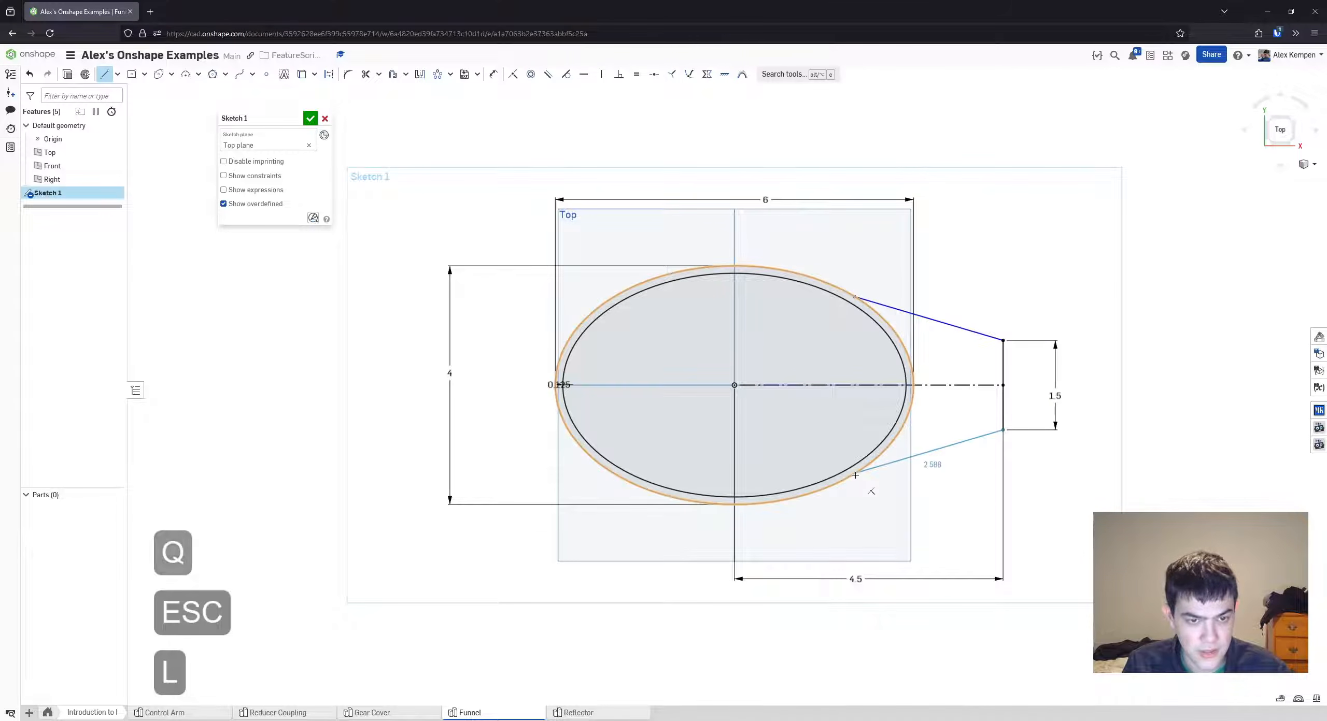
click(855, 474)
key(Escape)
- Make the upper and lower slanted lines tangent to the outer ellipse
key(t)
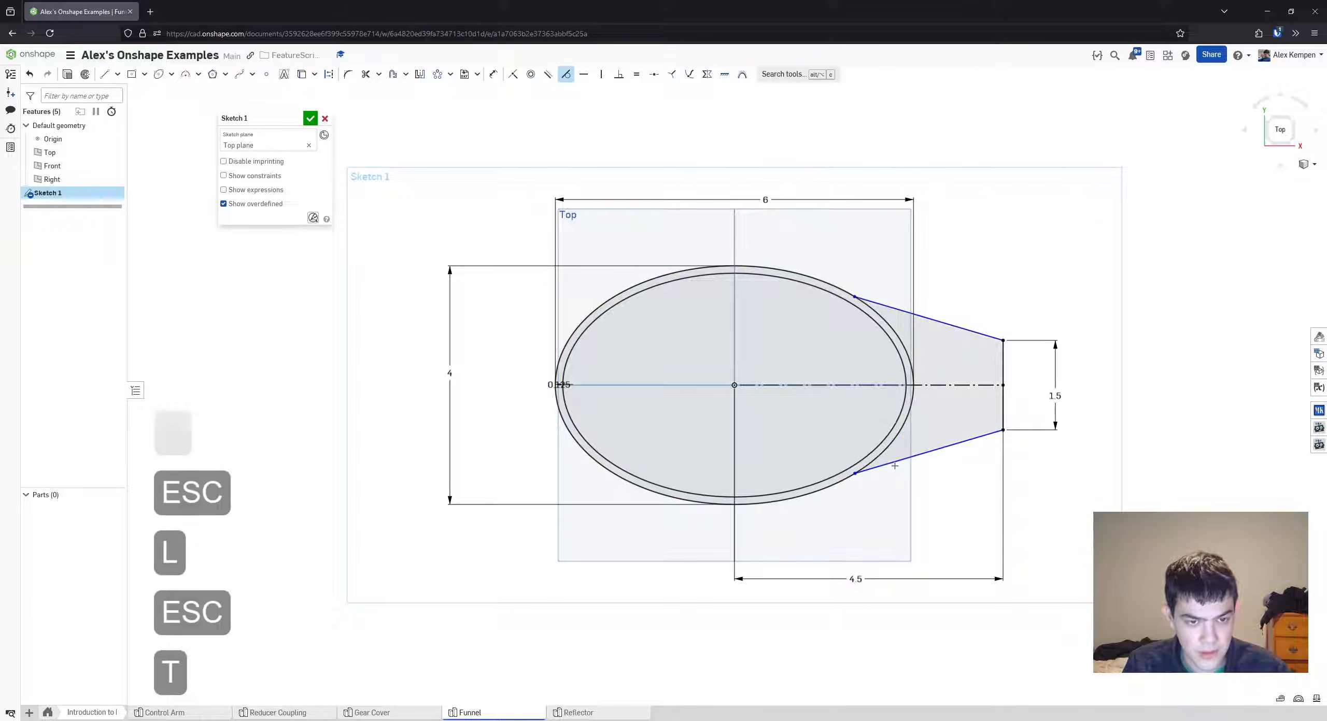
click(906, 311)
click(881, 318)
key(Escape)
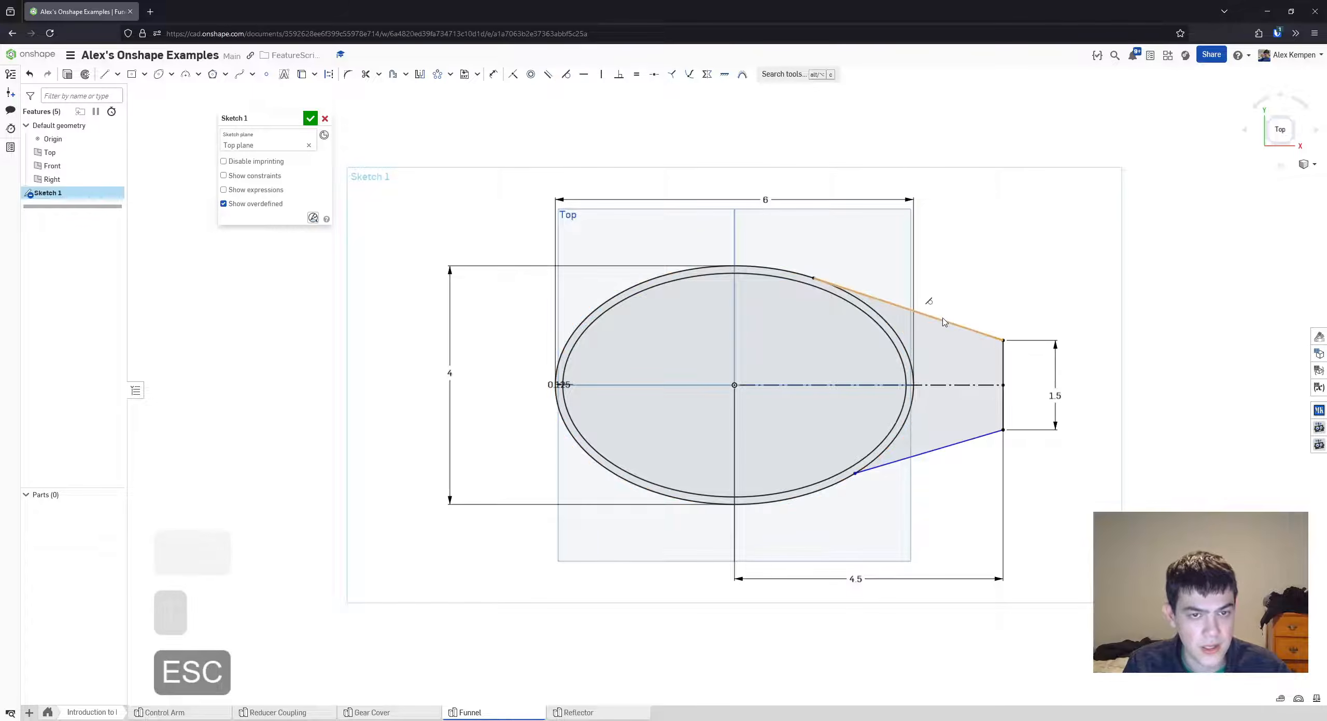
key(Escape)
key(r)
key(t)
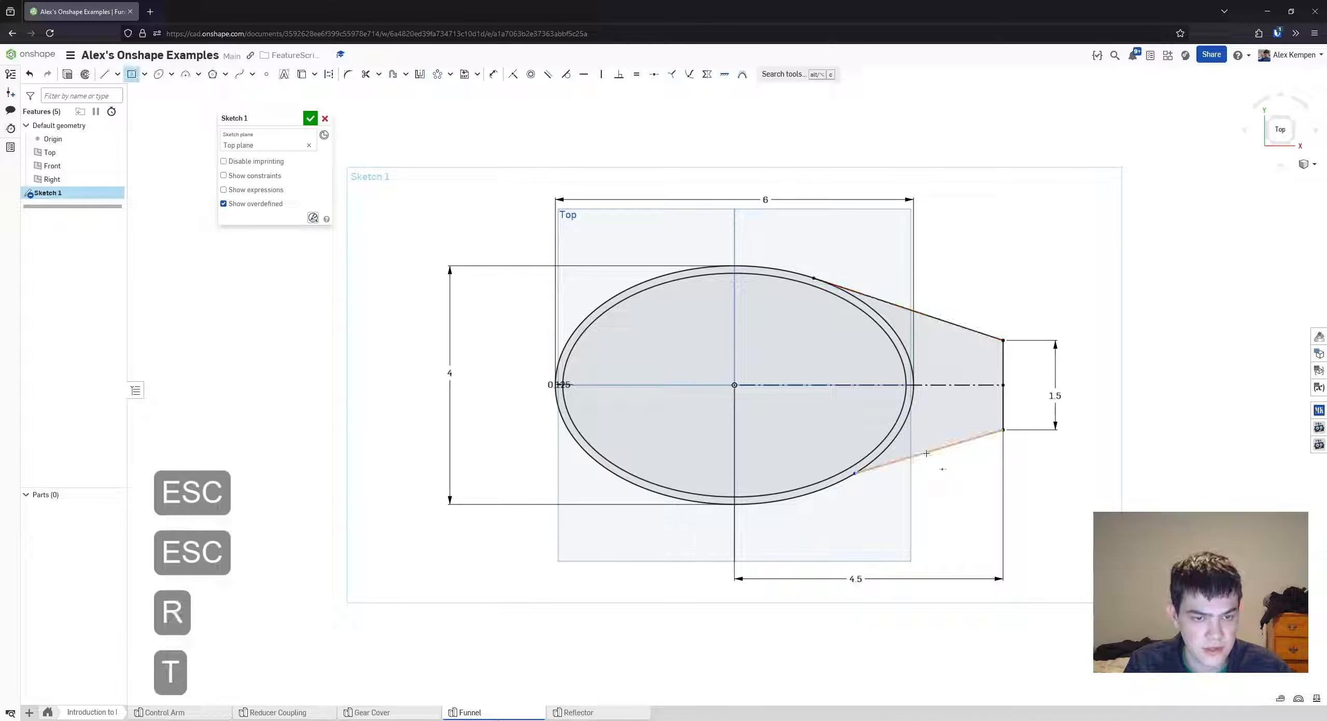
click(926, 454)
click(881, 452)
key(Escape)
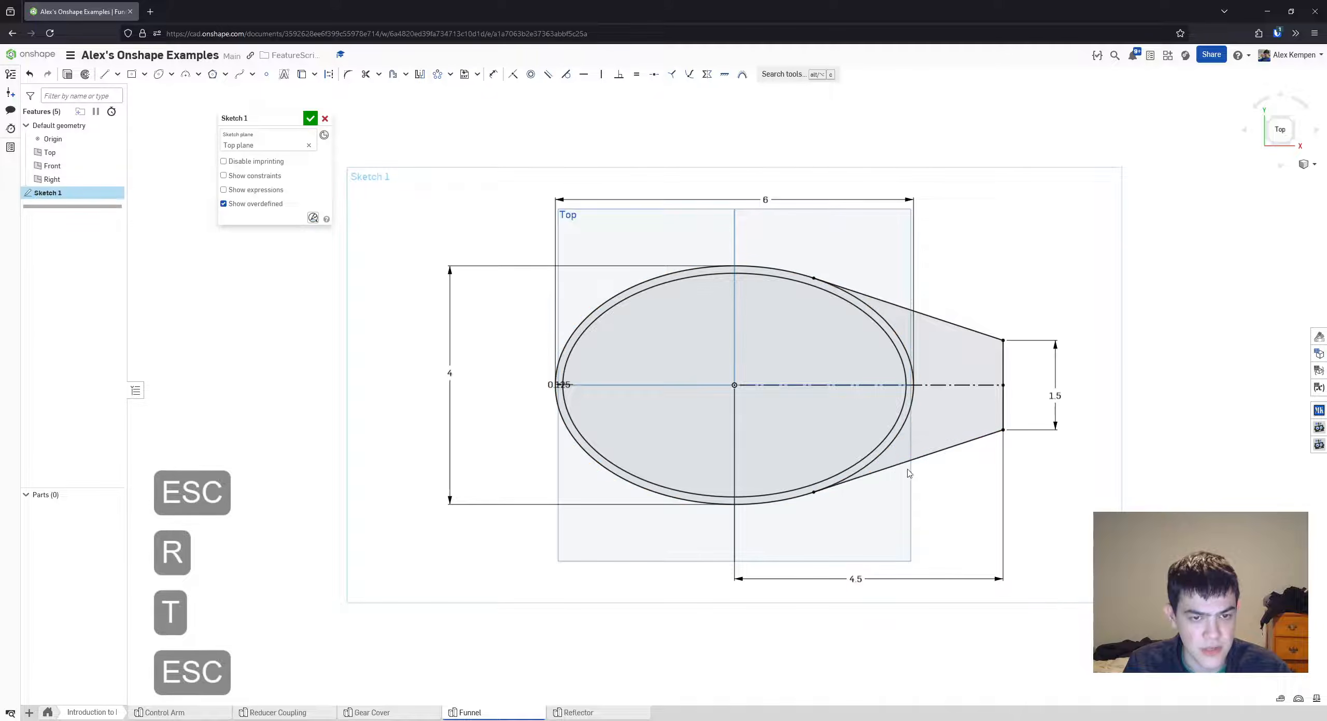
- Check the funnel outline from several angles and accept the Top plane sketch
right_drag(746, 347, 708, 385)
scroll(708, 385, down, 2)
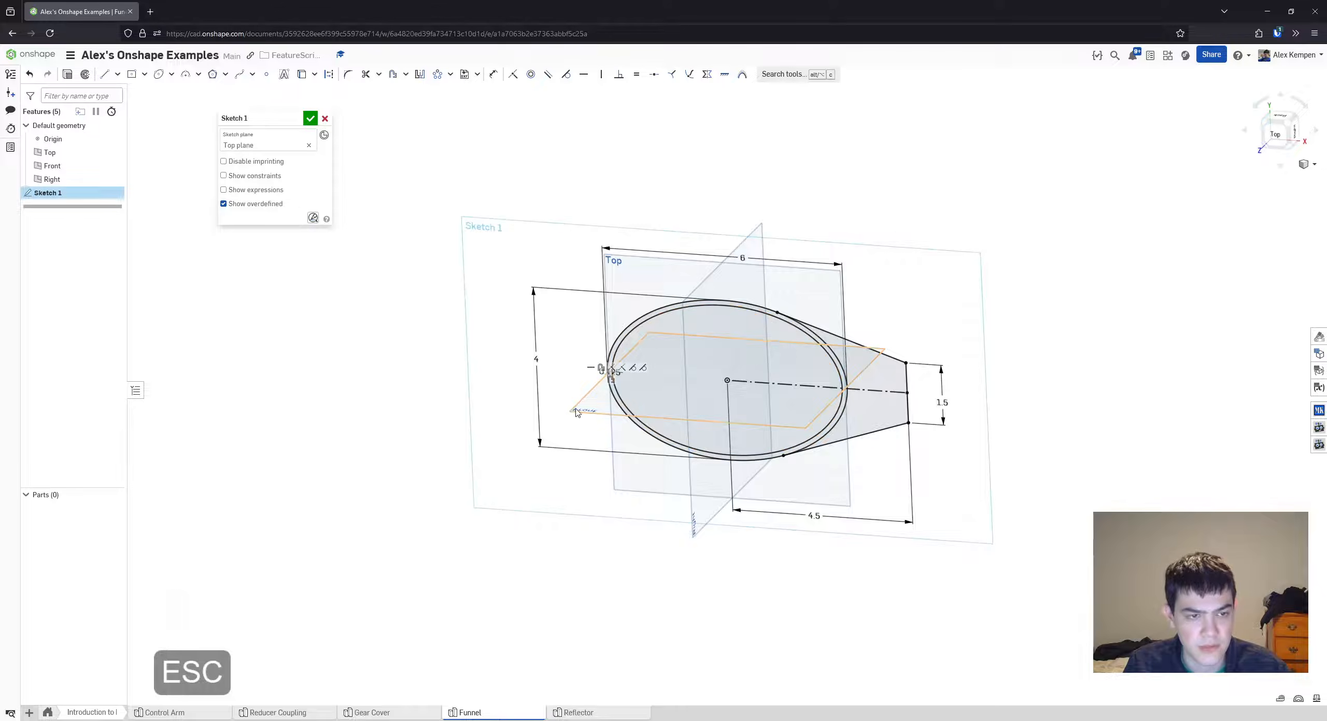
right_drag(576, 412, 865, 334)
click(1277, 133)
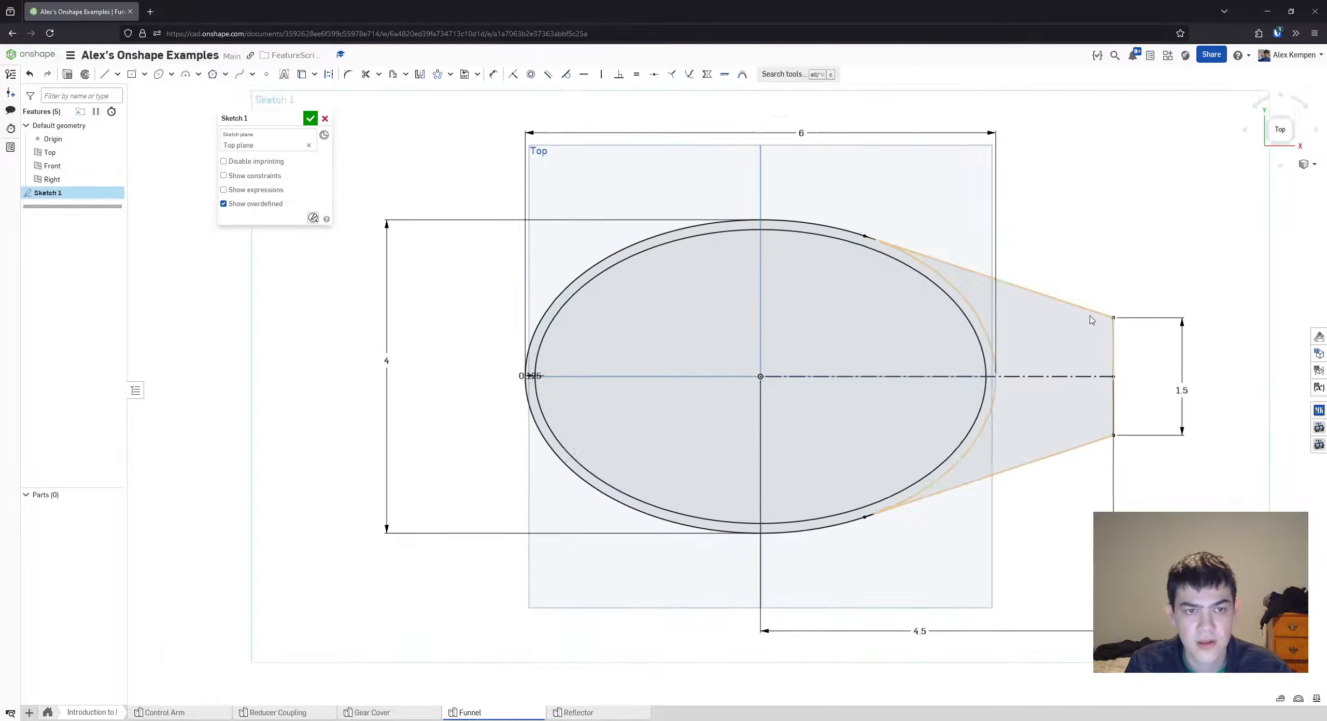
scroll(1088, 322, down, 3)
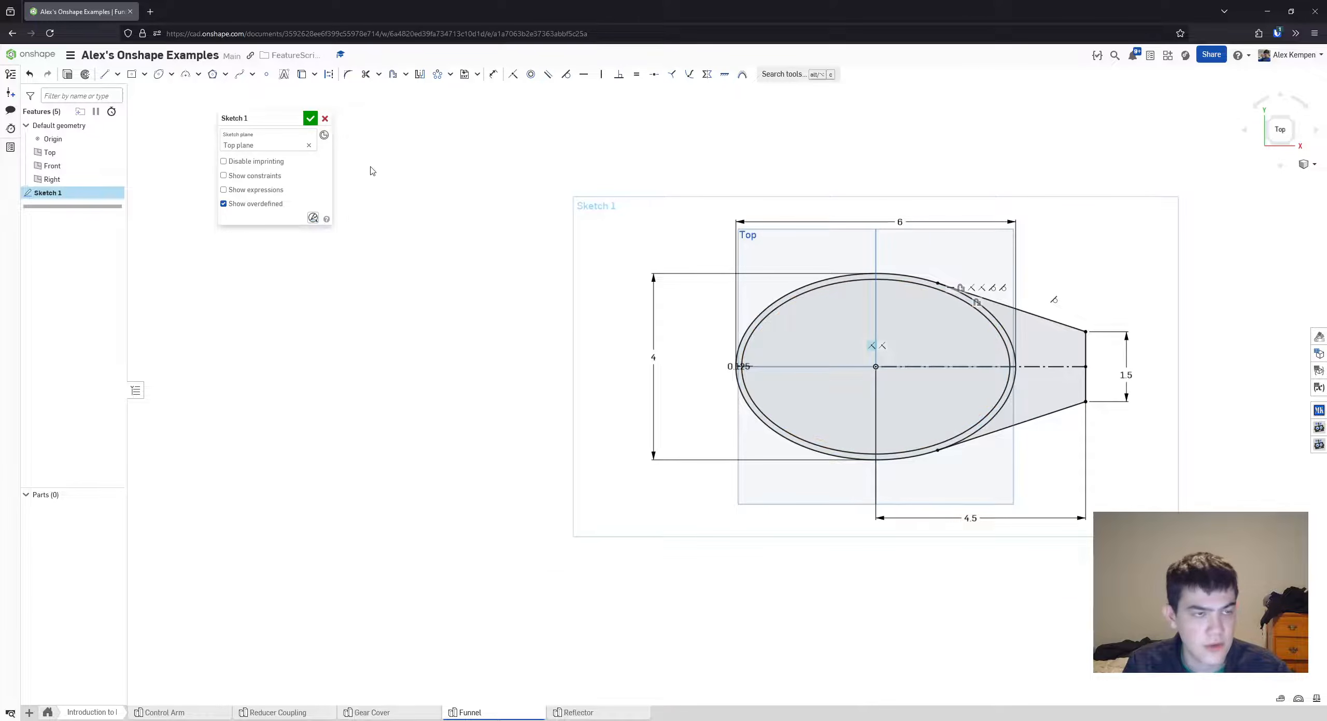
click(311, 120)
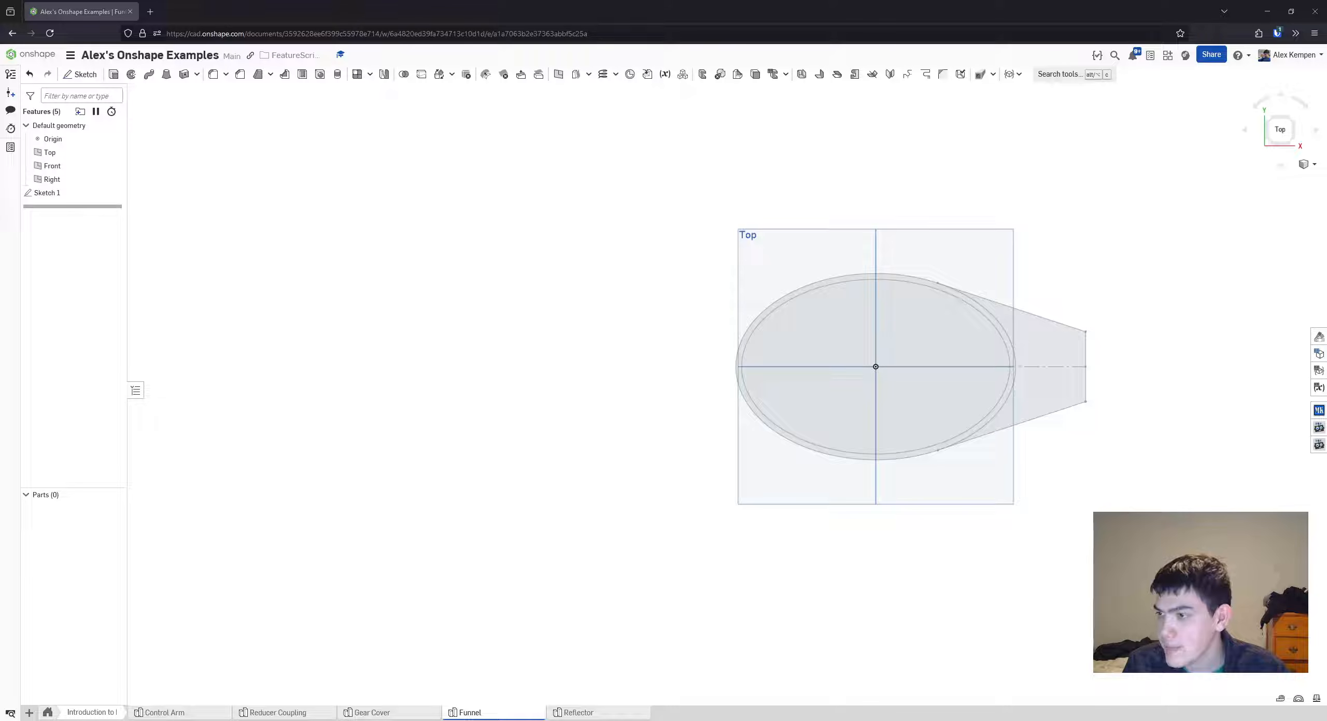
right_drag(825, 300, 798, 269)
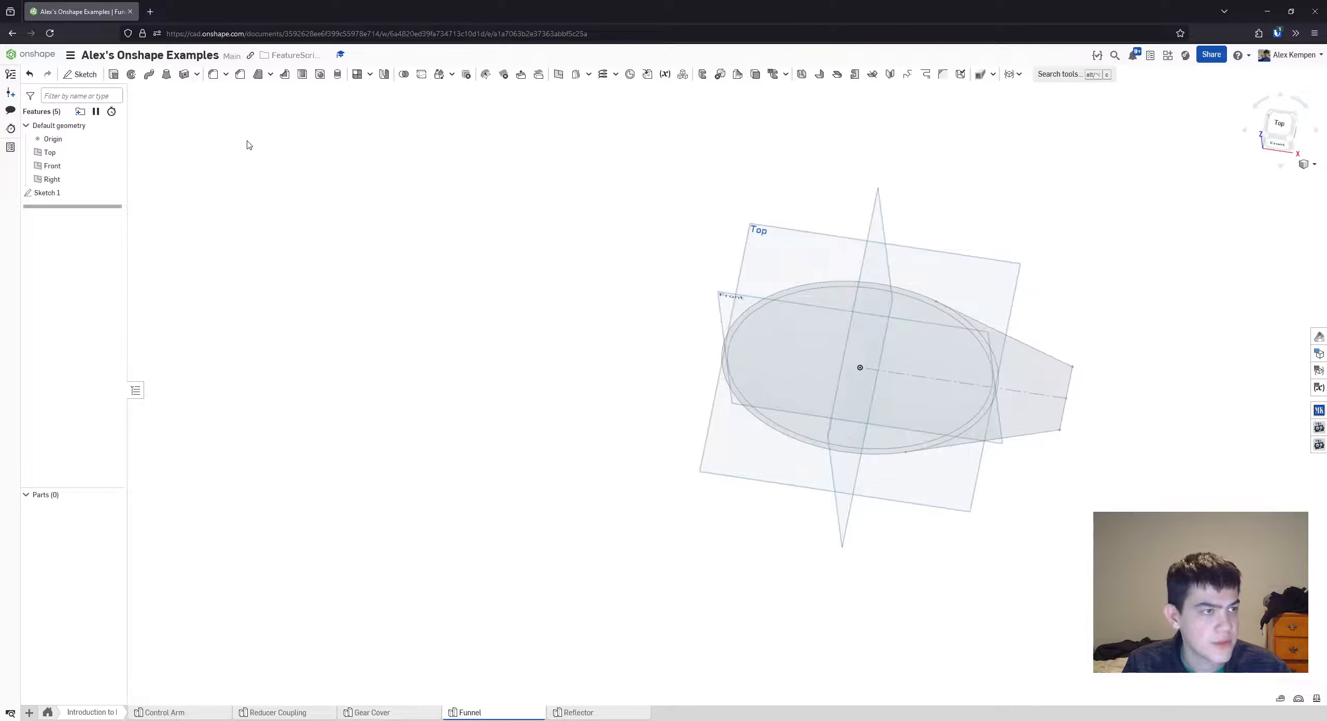
- Extrude the elliptical rim and tapered spout regions of the first sketch as a new solid with a depth of 0.125 in
click(113, 74)
click(72, 194)
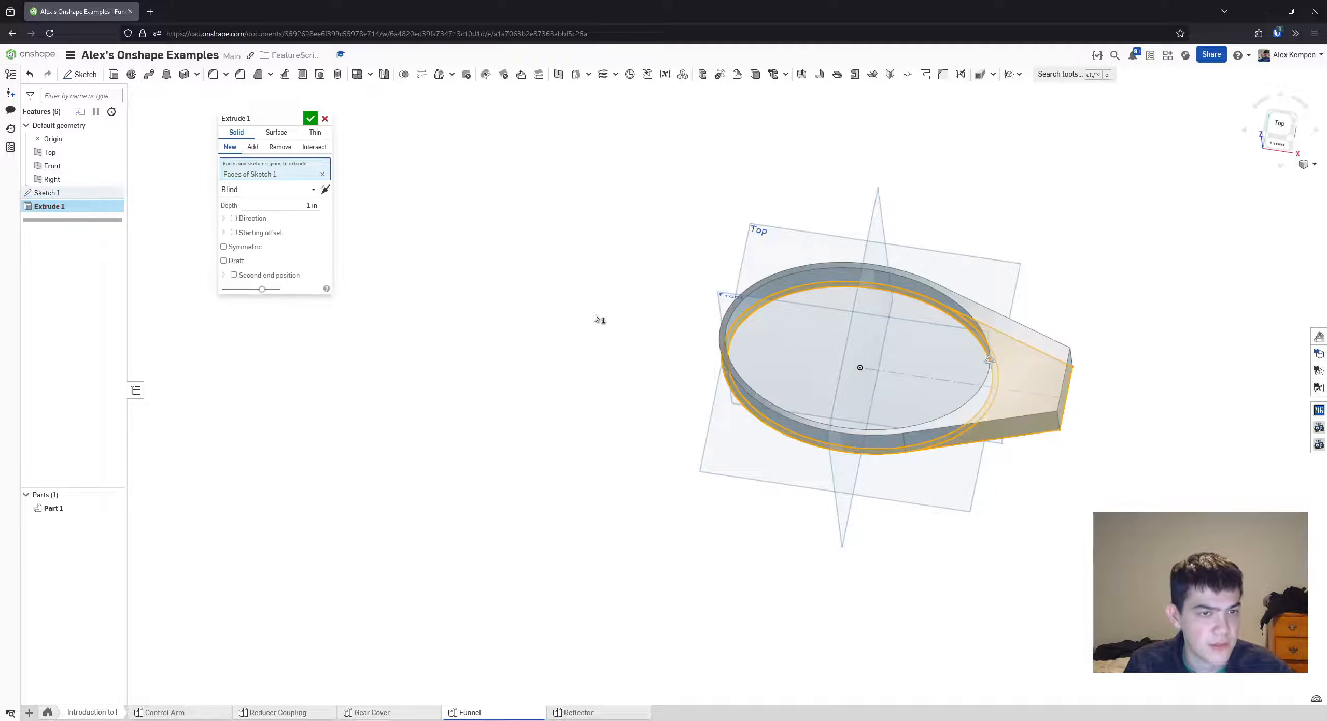
mouse_move(661, 278)
right_down()
mouse_move(662, 249)
mouse_move(658, 272)
mouse_move(622, 267)
right_up()
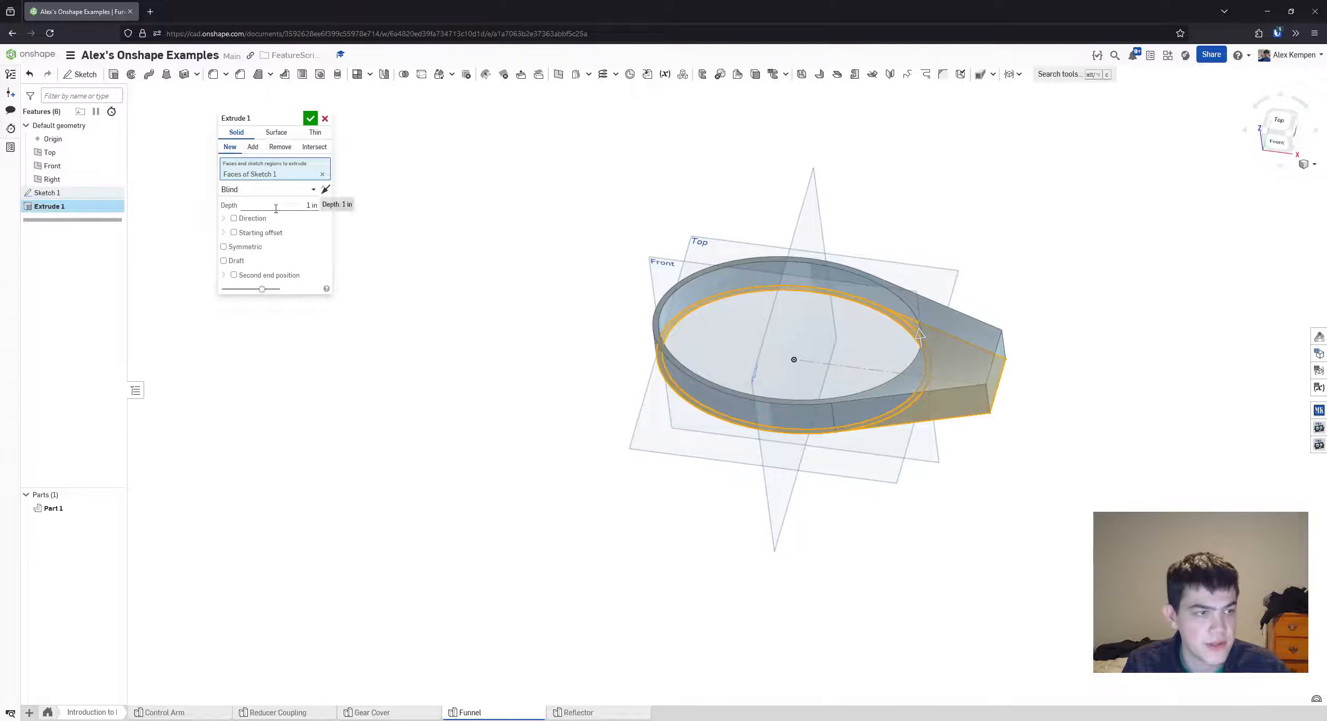
text(.125)
key(Return)
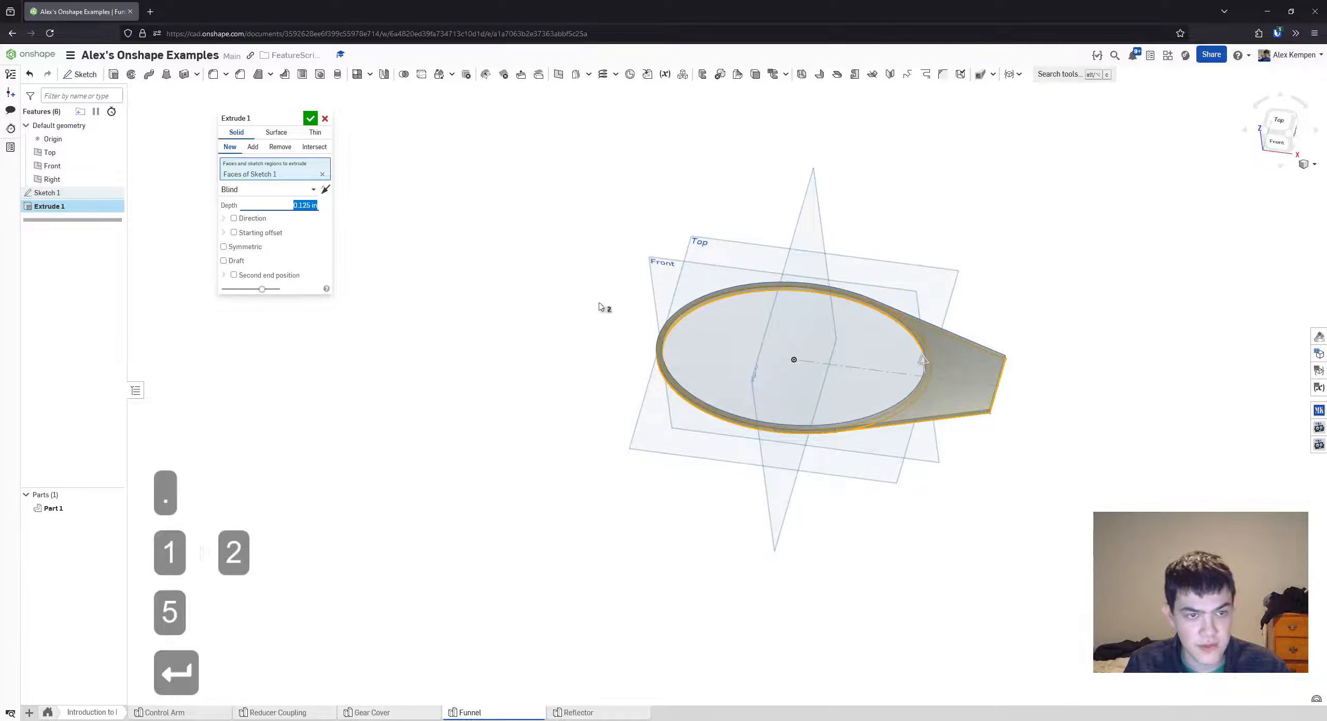
mouse_move(601, 305)
right_down()
mouse_move(680, 275)
mouse_move(885, 306)
mouse_move(607, 305)
right_up()
click(310, 118)
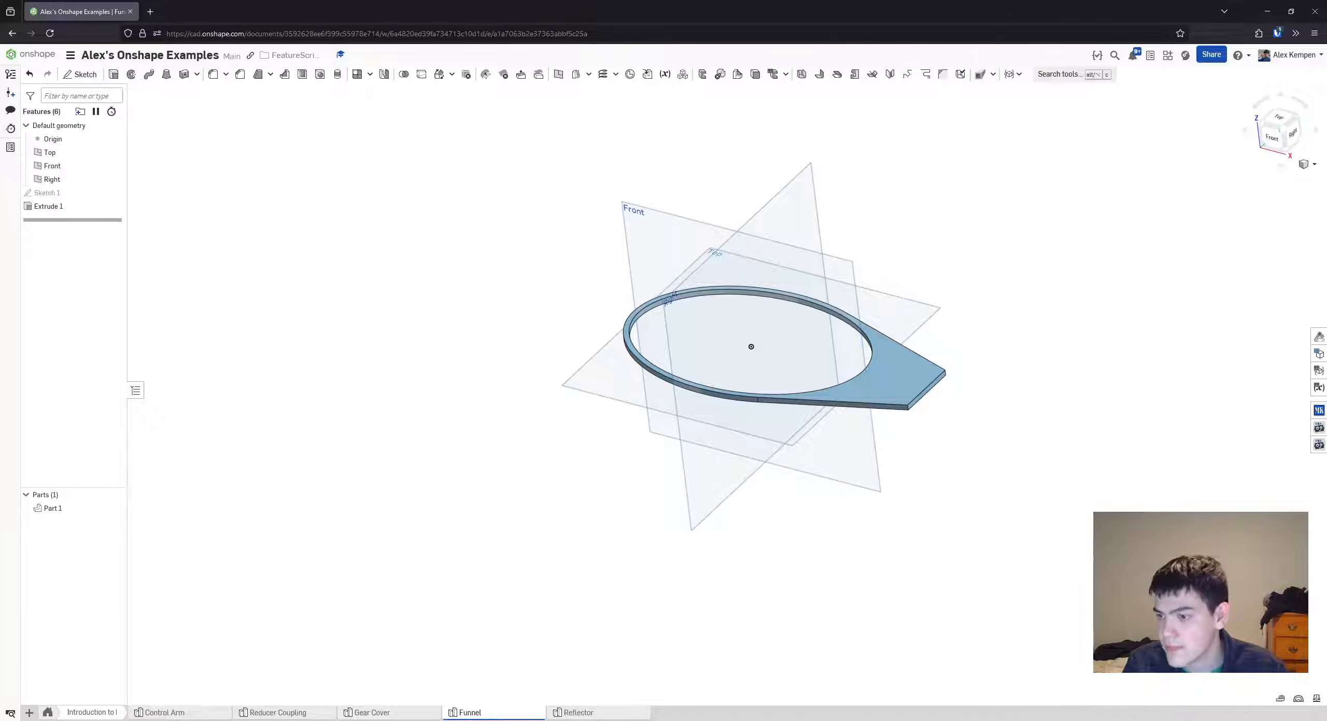
- Start a new sketch on the Top plane
scroll(674, 321, up, 2)
right_drag(674, 322, 628, 352)
scroll(546, 359, down, 1)
mouse_move(546, 359)
right_down()
mouse_move(554, 346)
mouse_move(538, 350)
right_up()
middle_drag(544, 333, 552, 324)
scroll(553, 324, down, 1)
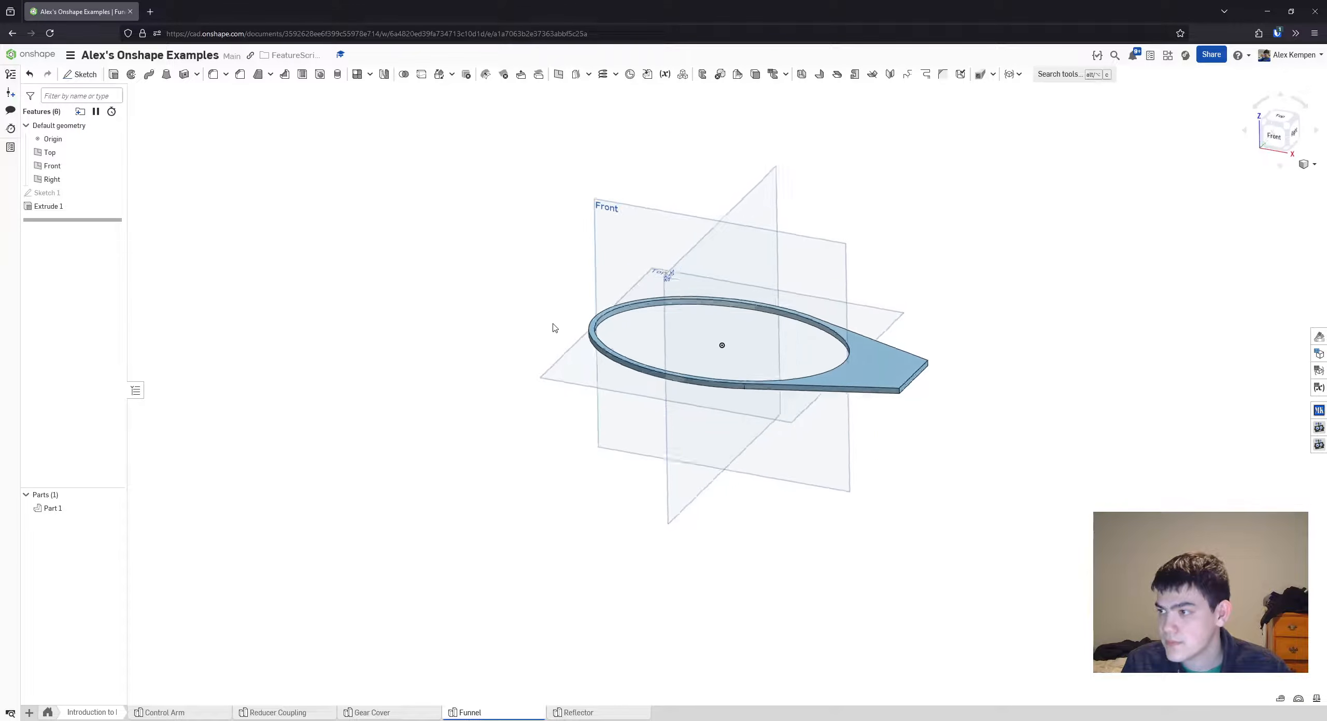
mouse_move(554, 327)
right_down()
mouse_move(547, 343)
mouse_move(530, 332)
right_up()
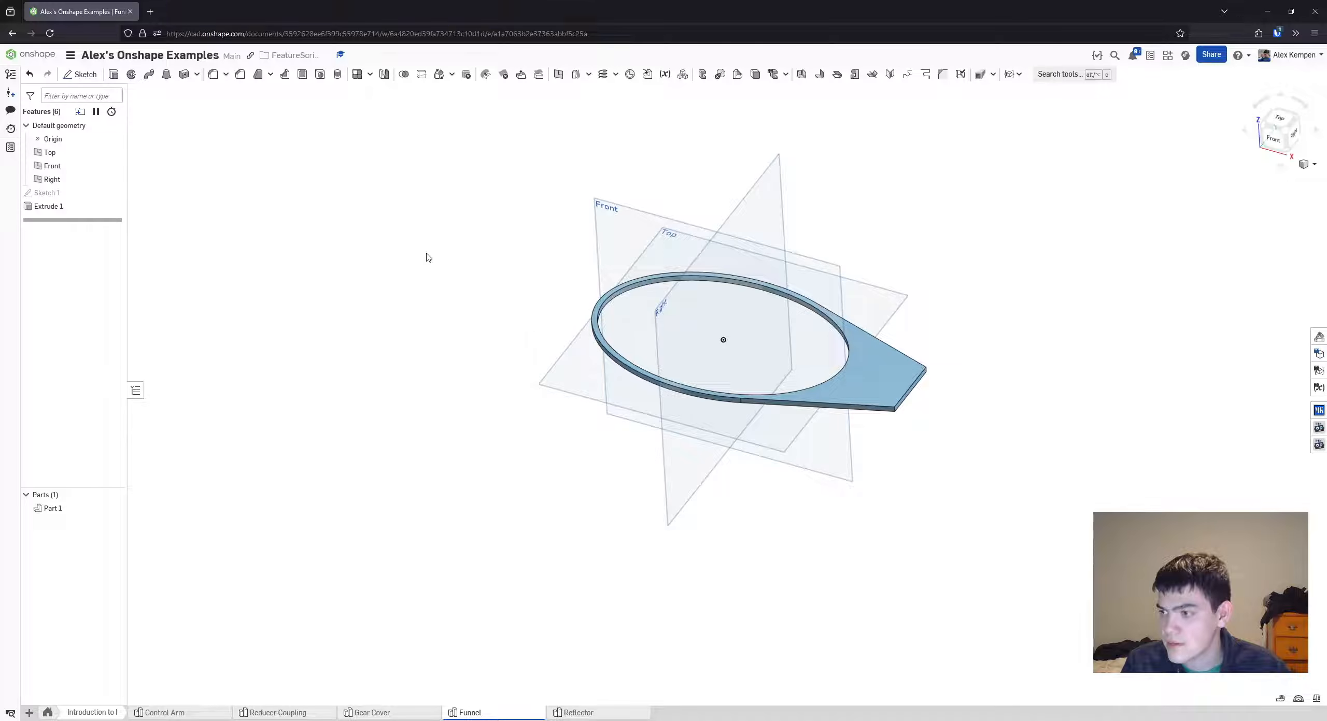
click(83, 74)
right_drag(535, 383, 590, 397)
click(589, 397)
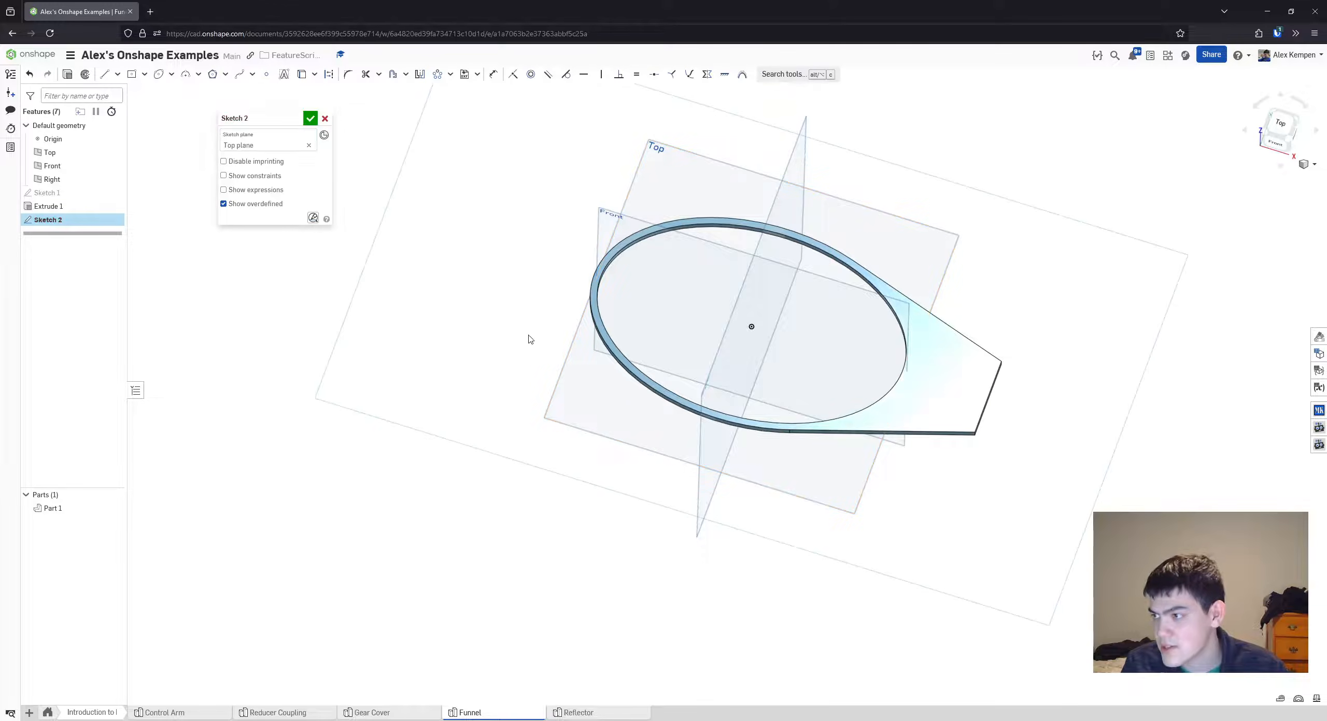
- View the sketch plane from the top, hide the extruded part and show the first sketch
mouse_move(527, 335)
right_down()
mouse_move(527, 373)
mouse_move(882, 245)
right_up()
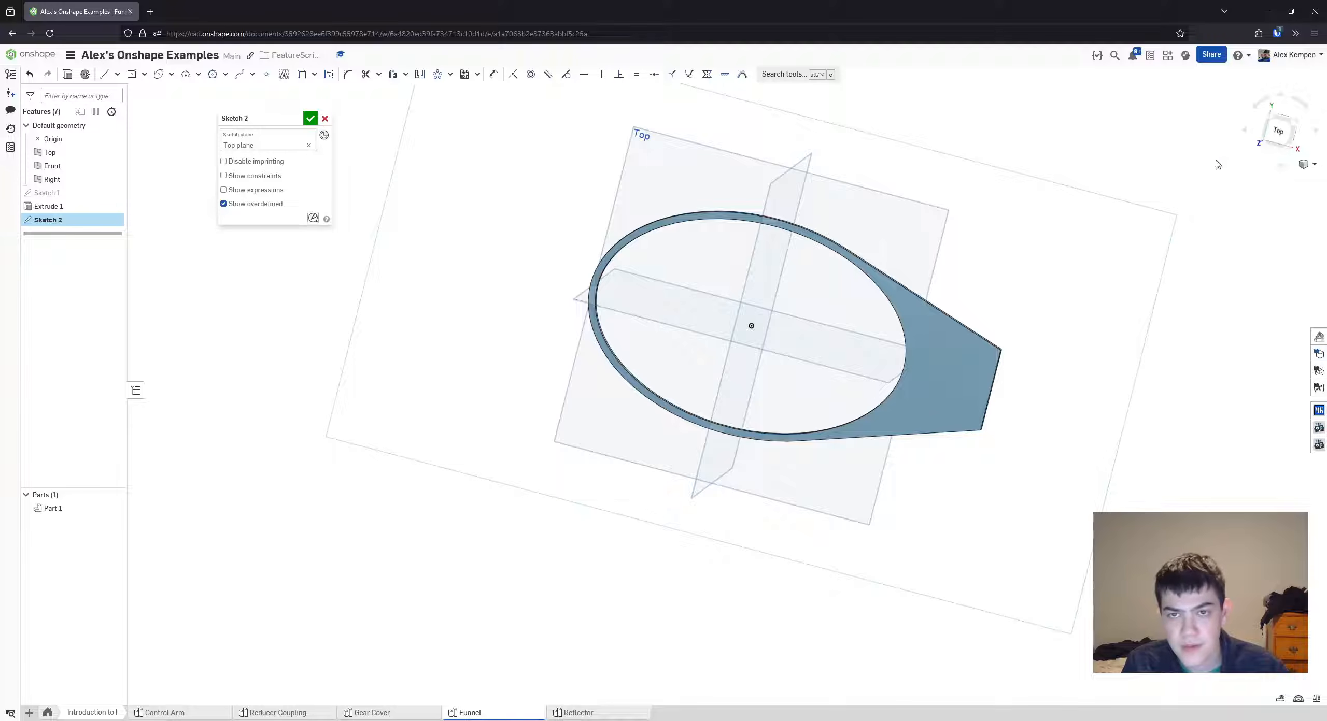
click(1278, 130)
key(y)
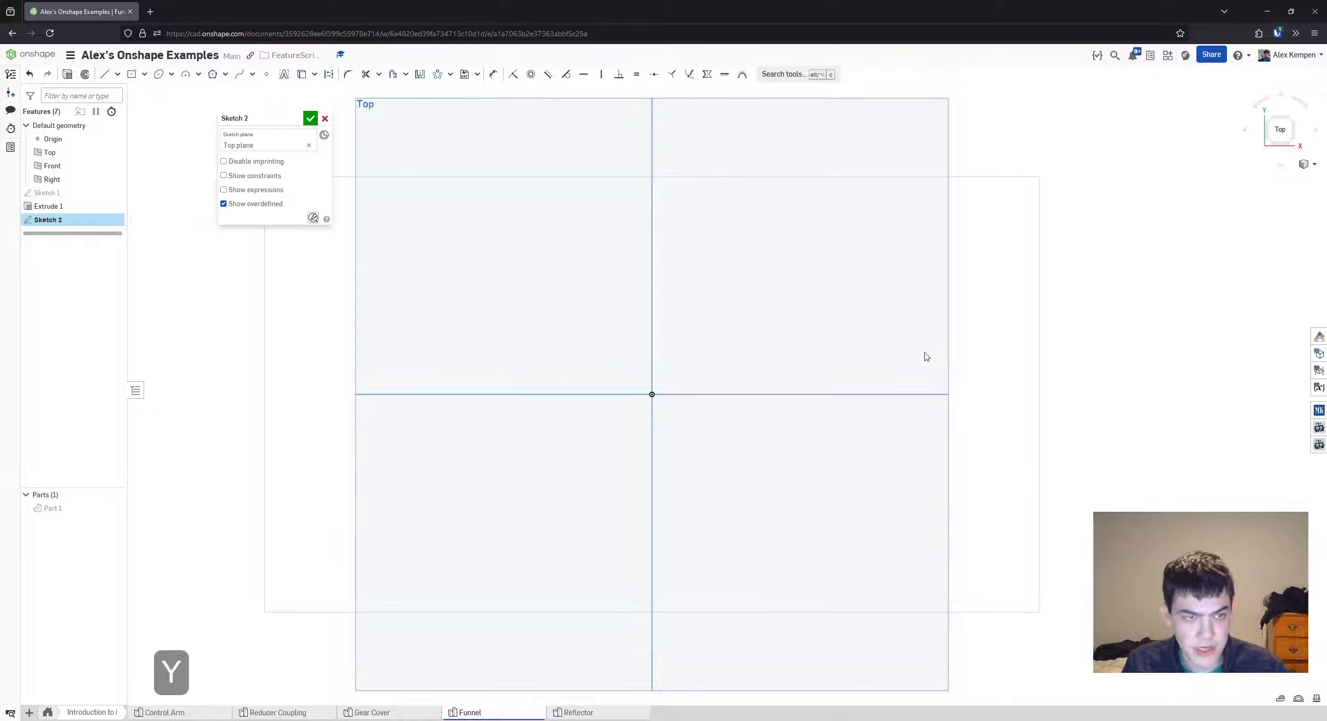
click(115, 192)
scroll(427, 396, up, 3)
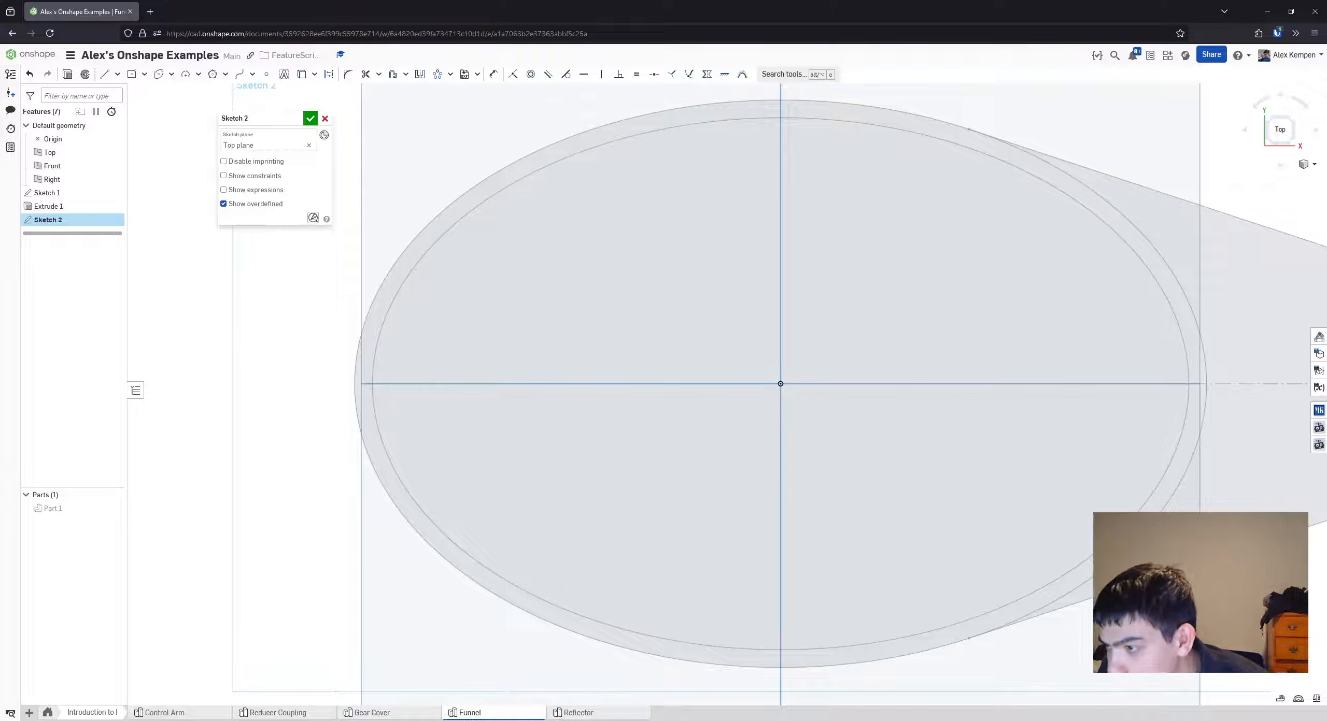
scroll(448, 382, down, 2)
scroll(420, 355, up, 3)
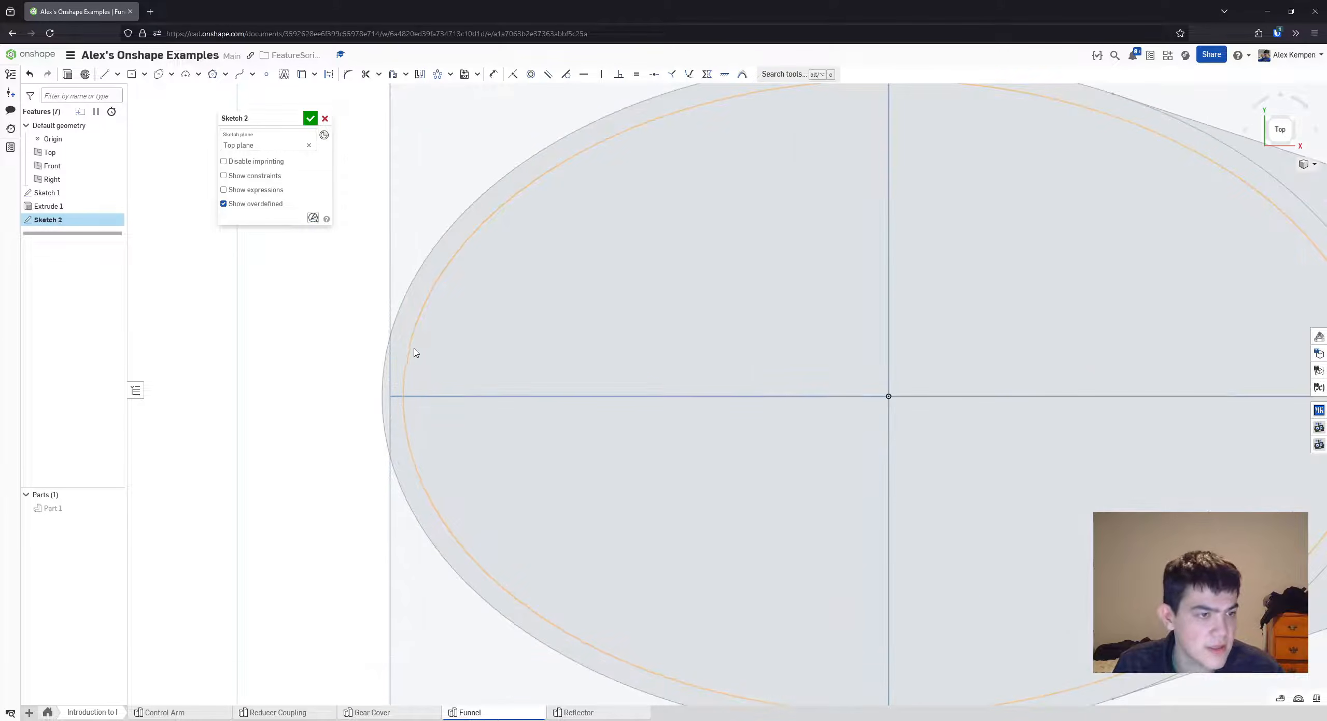
- Start an offset, show the part briefly to compare its rim with the sketch ellipses, and hide it again
click(393, 74)
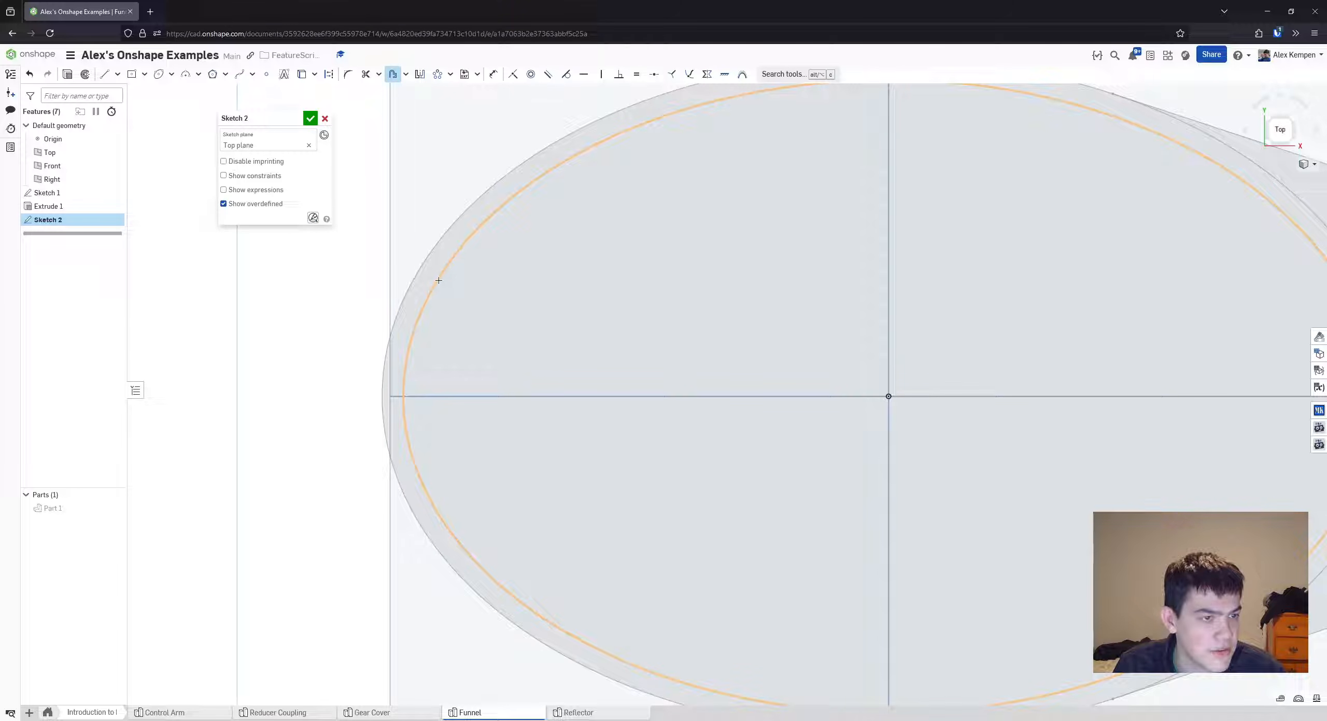
click(112, 509)
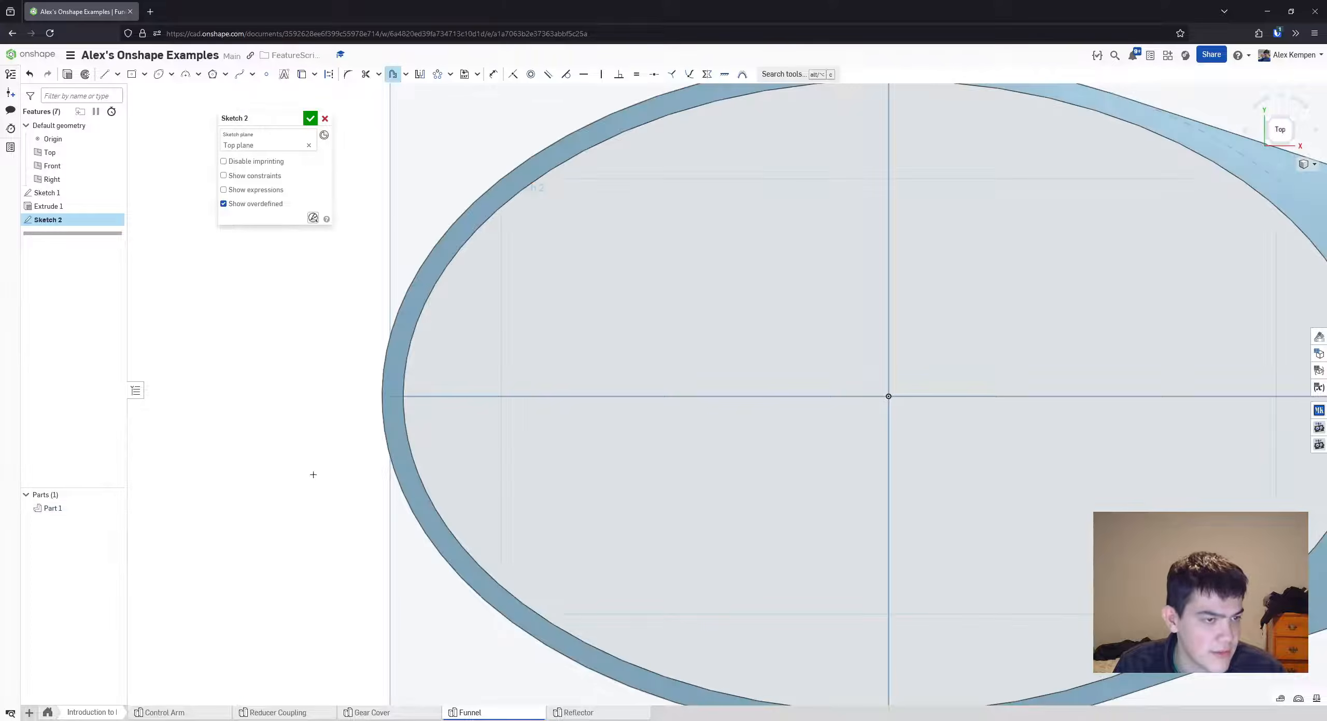
right_drag(315, 474, 285, 425)
scroll(422, 356, up, 2)
scroll(422, 356, down, 4)
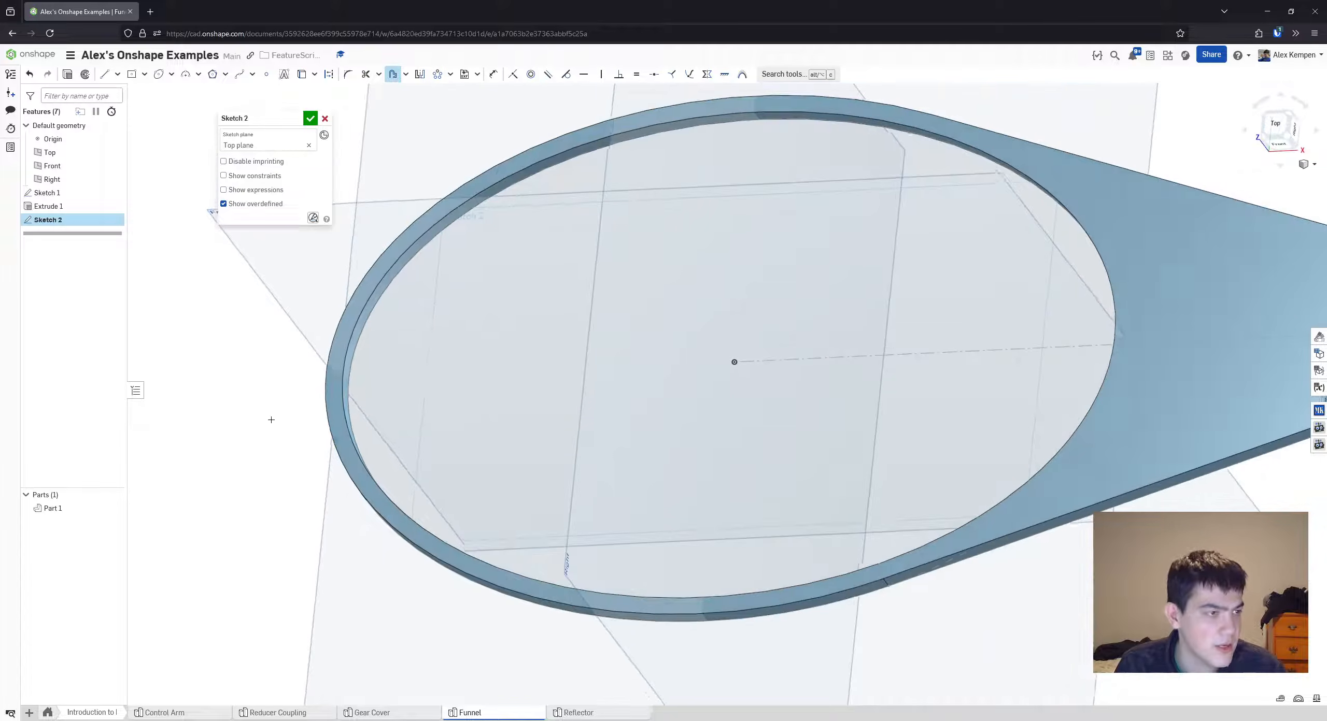
click(114, 509)
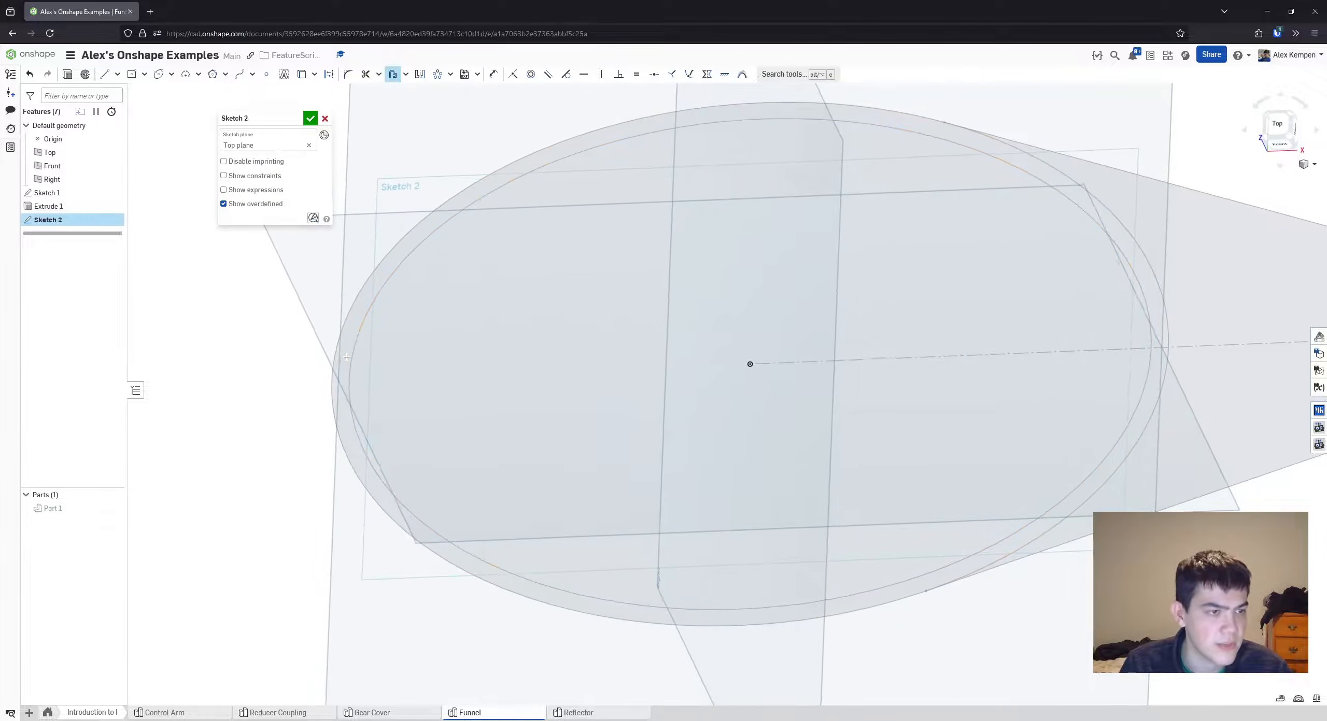
- Offset the inner ellipse of the first sketch outward by 0.05 in
scroll(351, 366, up, 1)
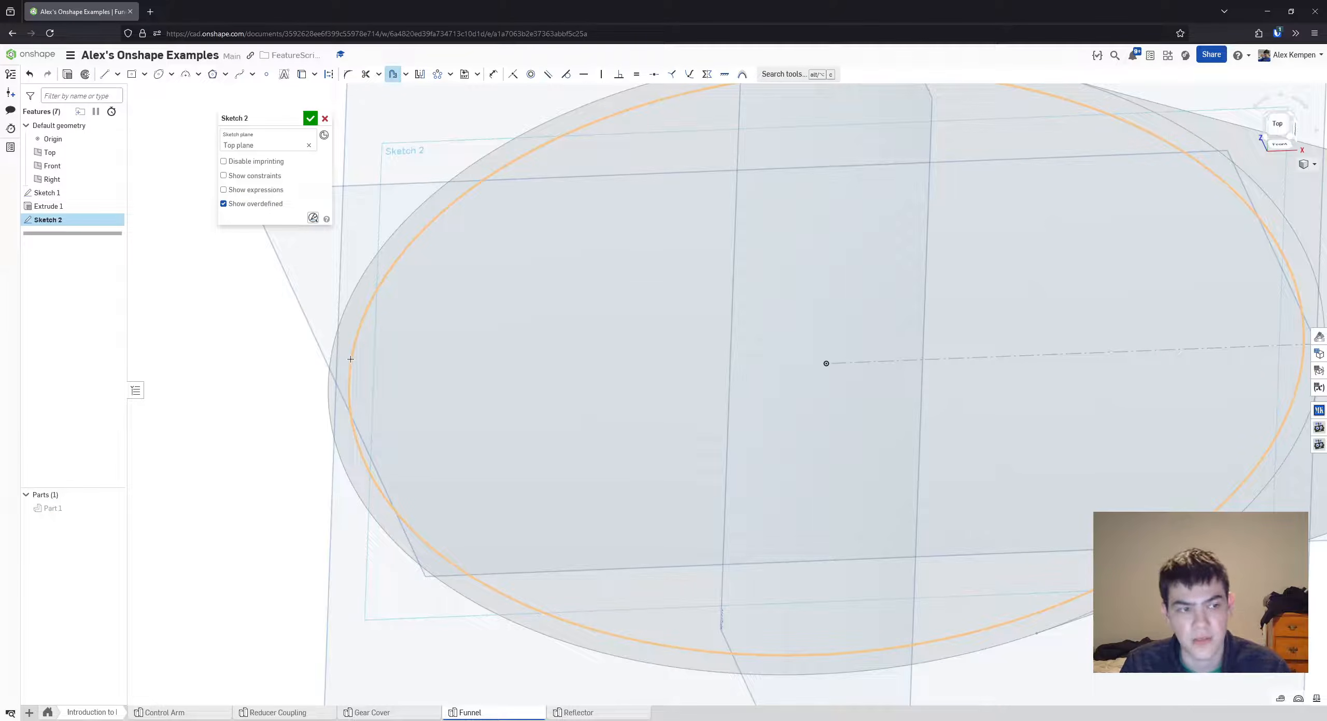
click(350, 359)
scroll(441, 372, down, 3)
scroll(453, 381, up, 3)
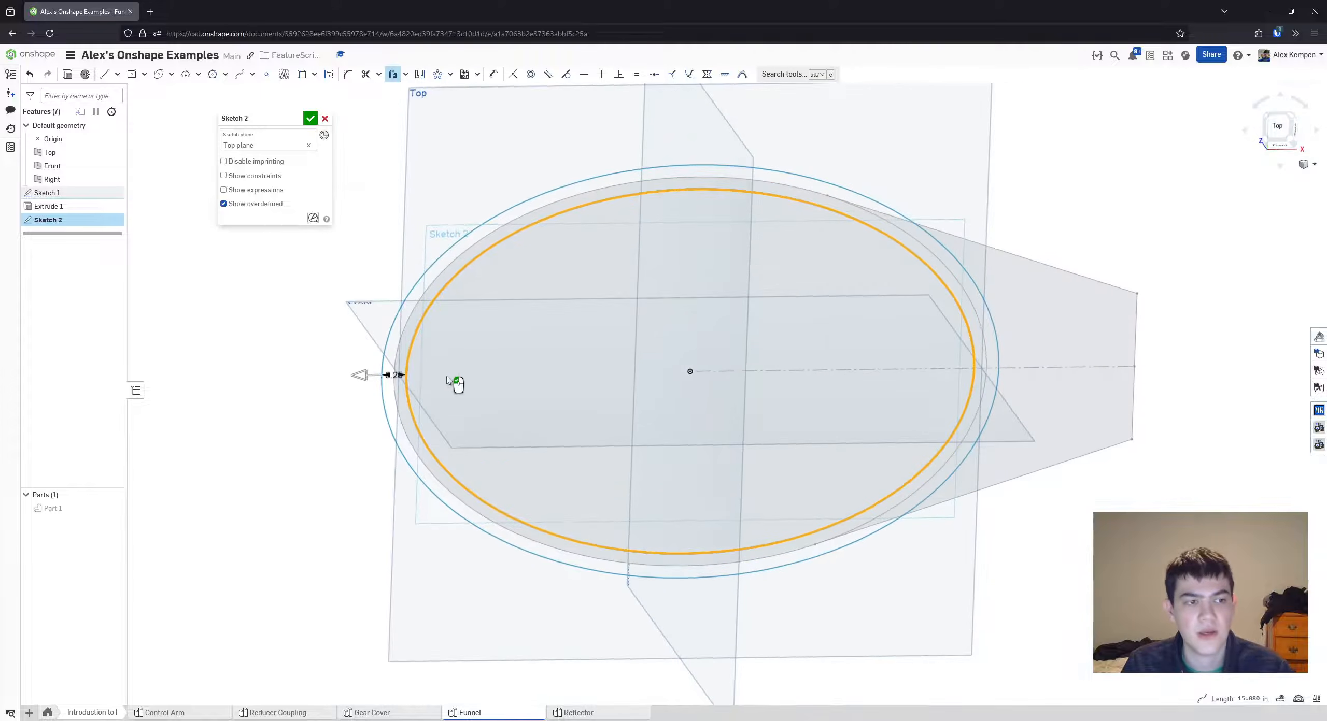
scroll(374, 371, up, 2)
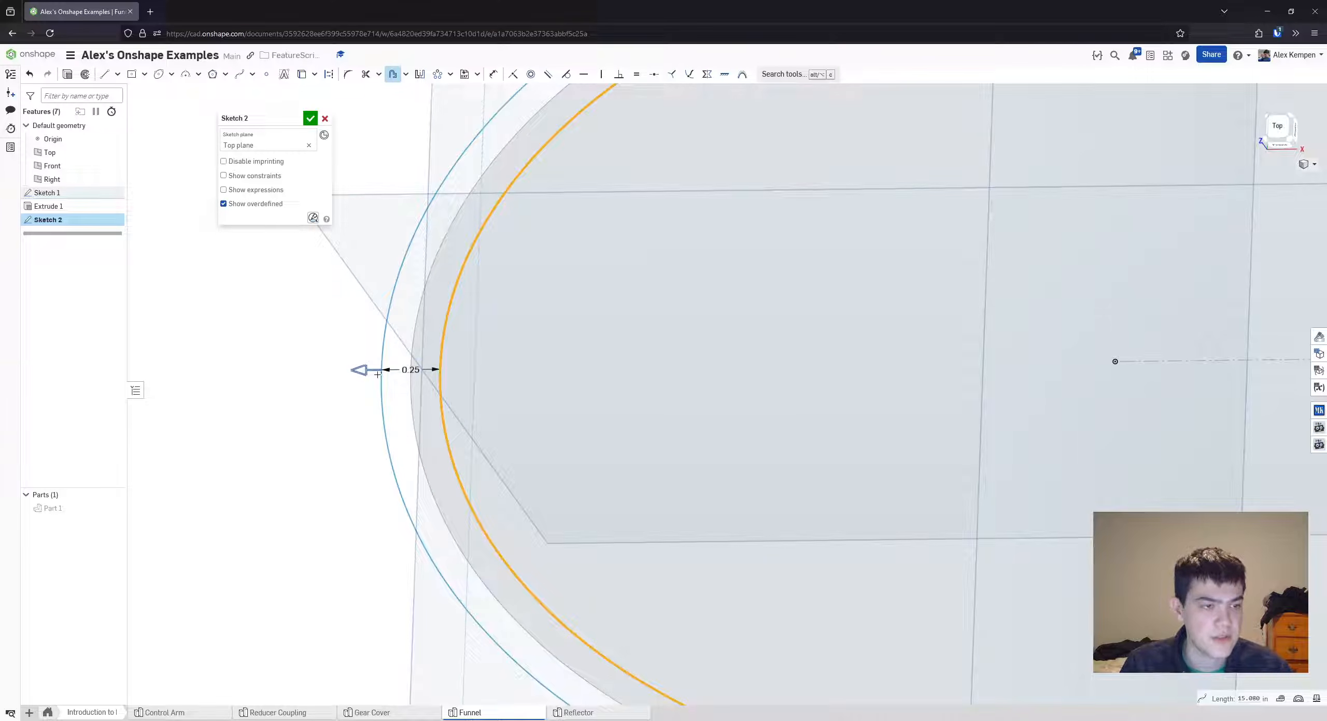
click(409, 370)
text(0.05)
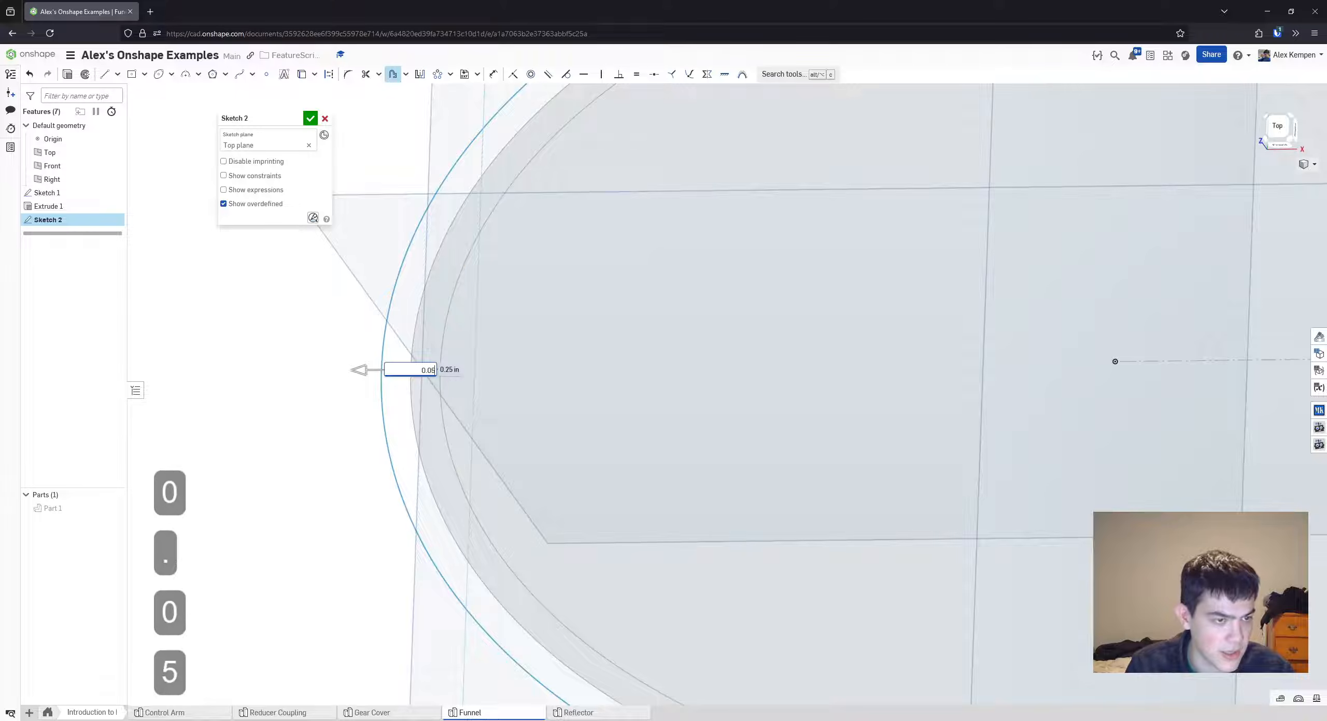
key(Return)
scroll(418, 332, up, 2)
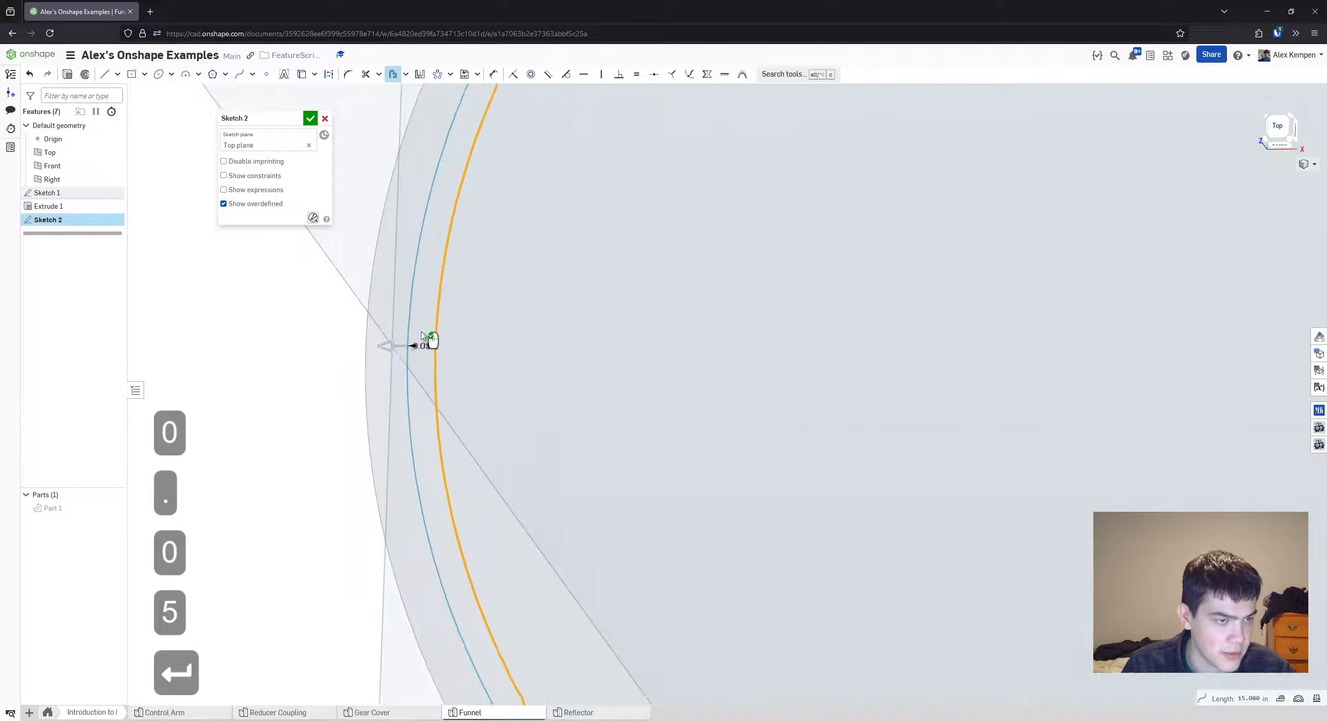
- Try the ellipse offset in the inward direction and flip it back outward
scroll(316, 275, down, 2)
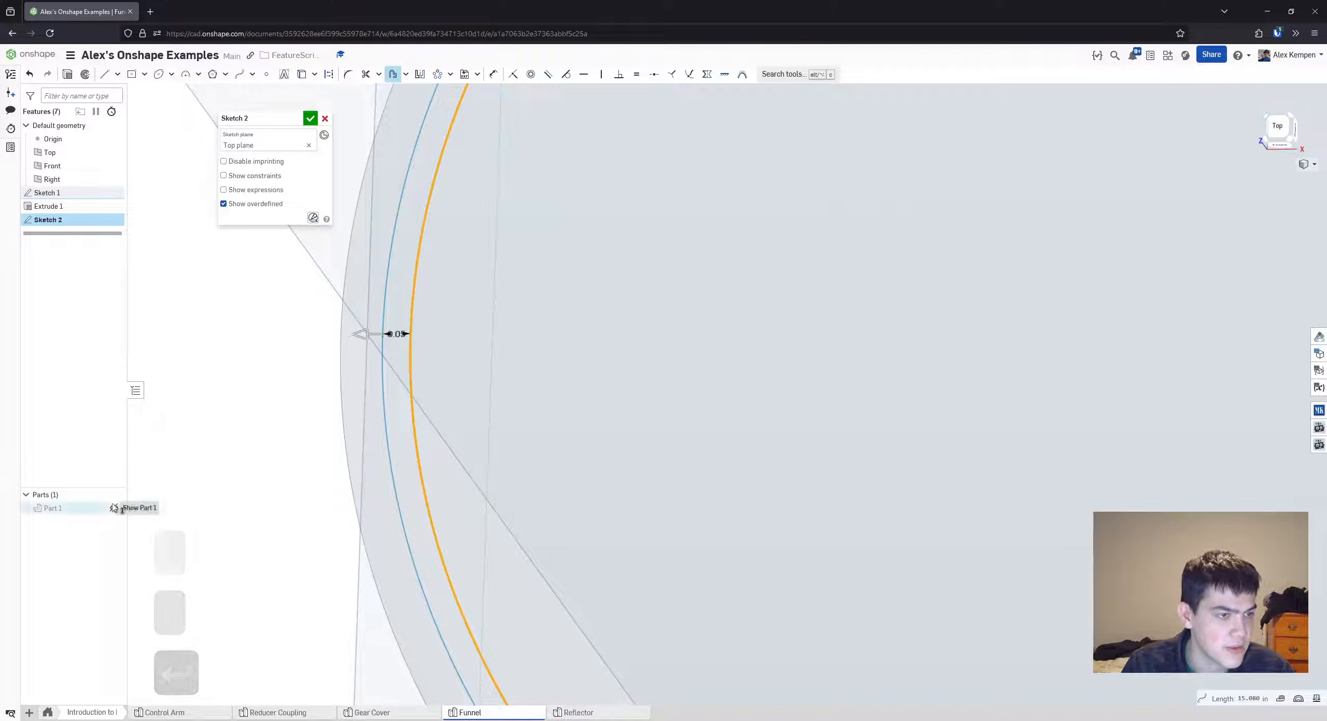
click(473, 383)
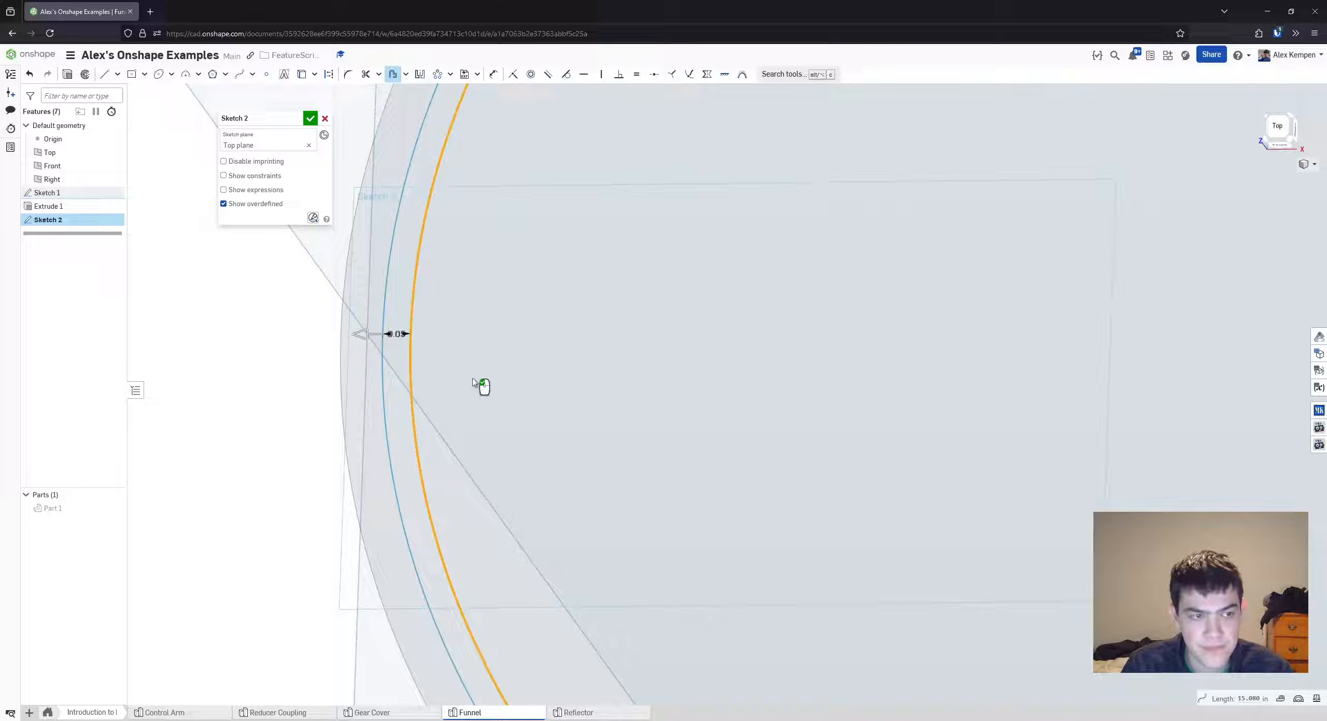
click(354, 334)
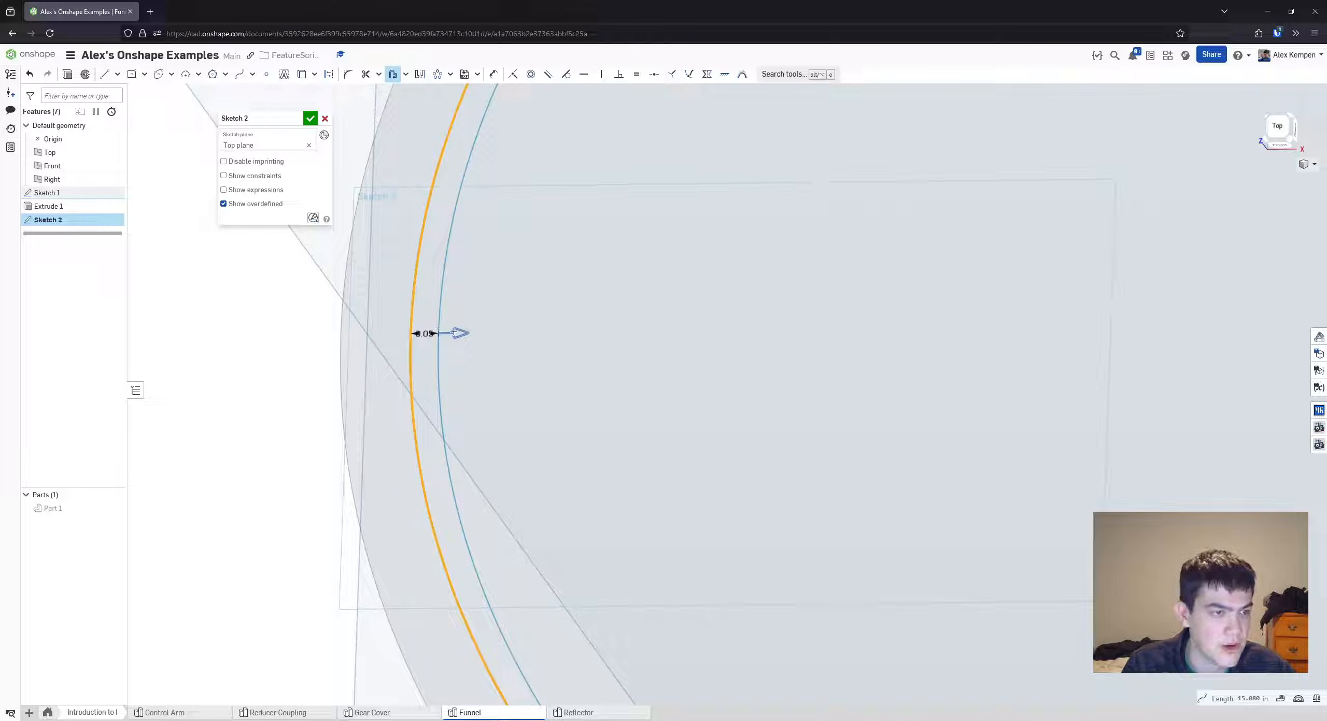
click(454, 332)
scroll(668, 389, down, 3)
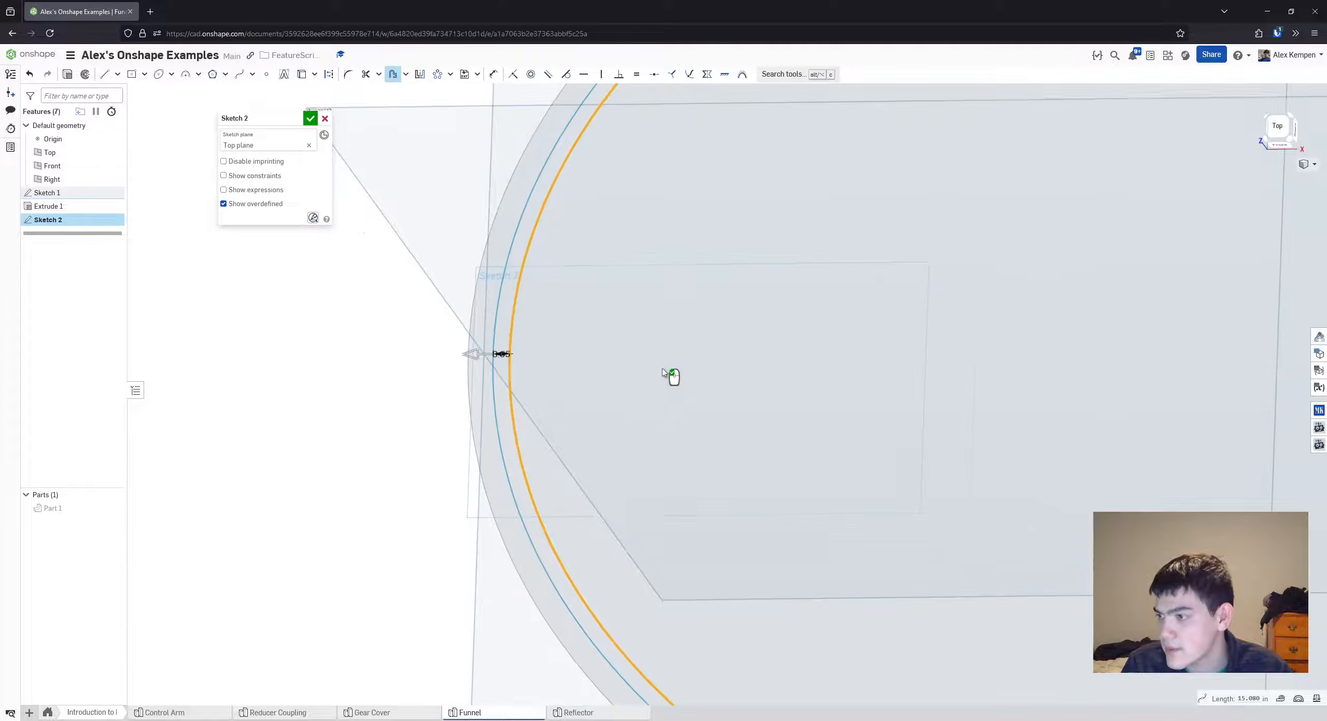
- Confirm the outward ellipse offset and accept the second Top plane sketch
mouse_move(663, 372)
right_down()
mouse_move(666, 388)
mouse_move(637, 388)
mouse_move(481, 359)
mouse_move(572, 313)
mouse_move(424, 339)
right_up()
right_drag(524, 316, 563, 317)
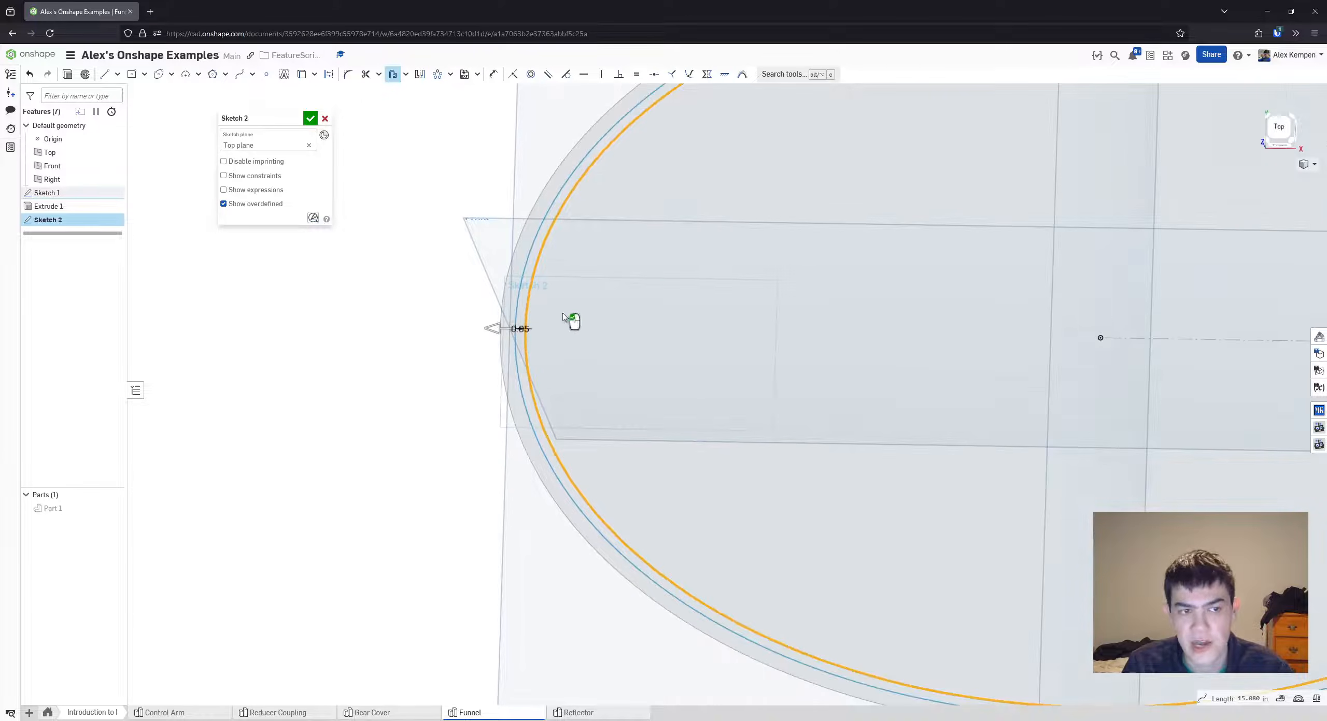
right_drag(392, 362, 363, 364)
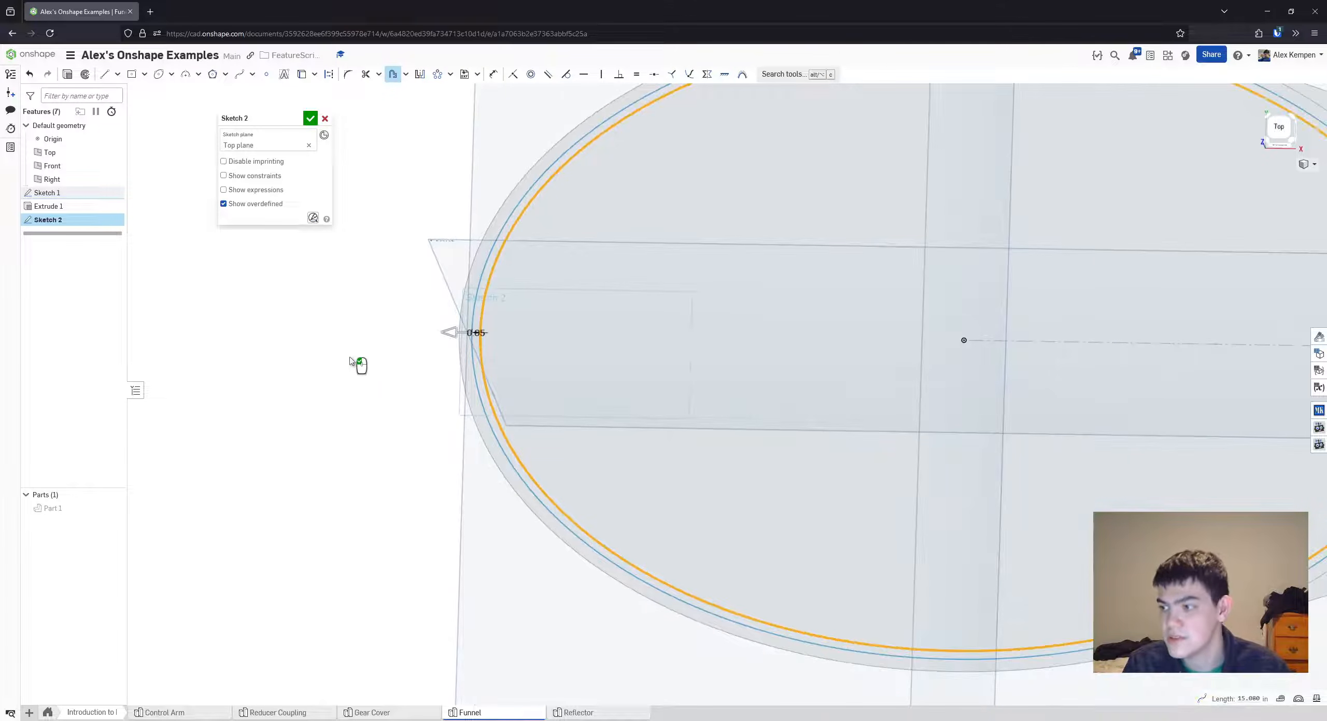
scroll(364, 340, up, 3)
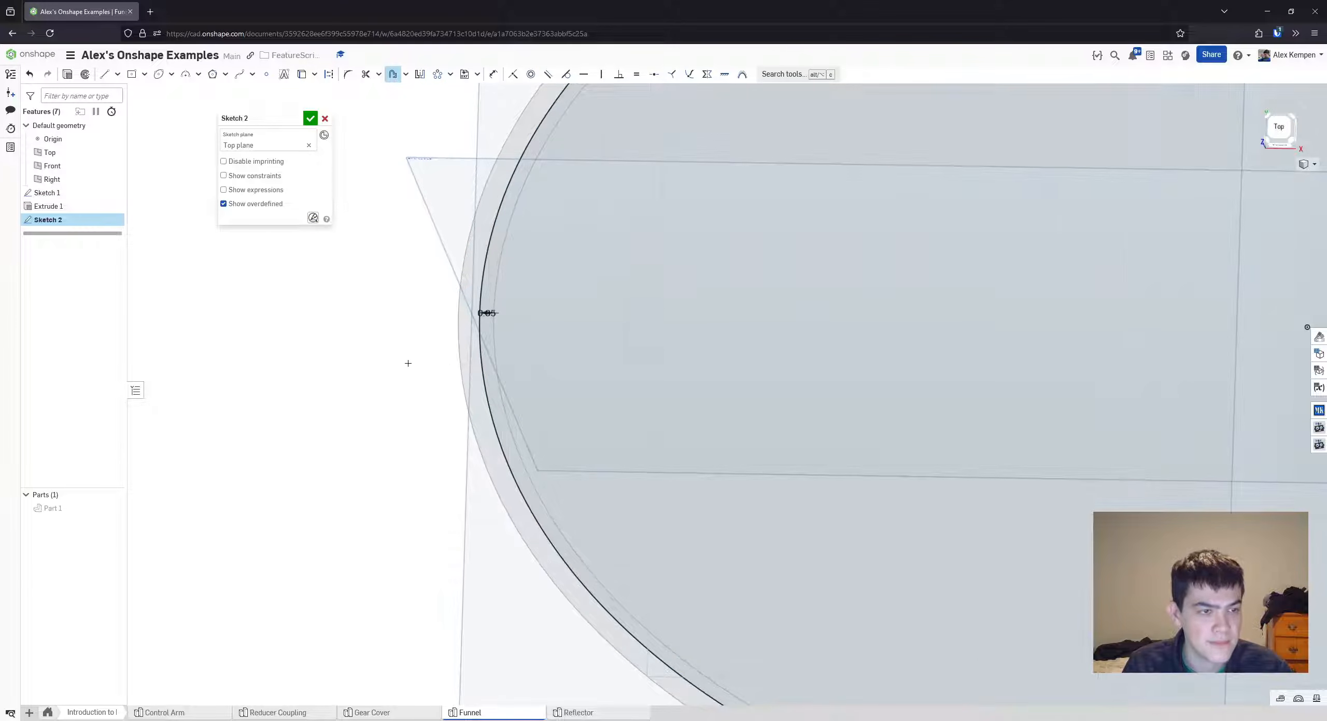
click(311, 119)
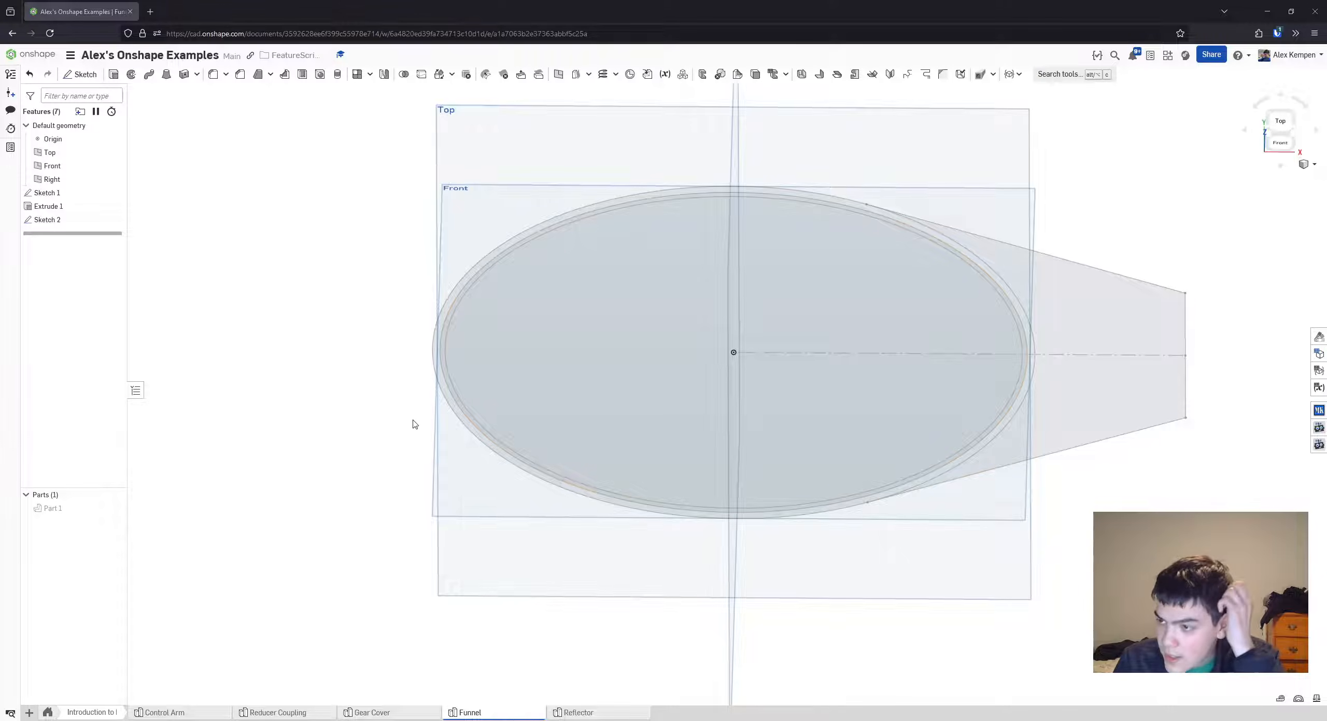
- Create a construction plane offset 3 in below the Top plane
right_drag(413, 424, 358, 319)
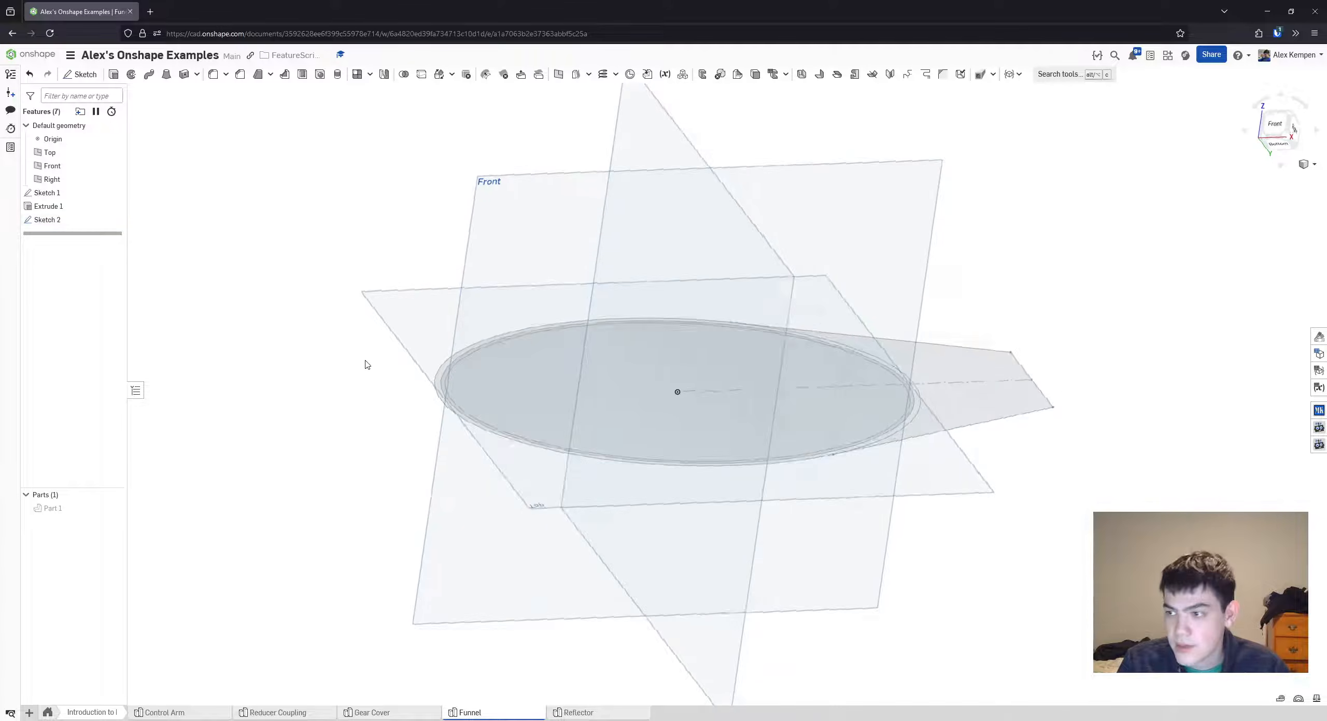
right_drag(366, 364, 307, 252)
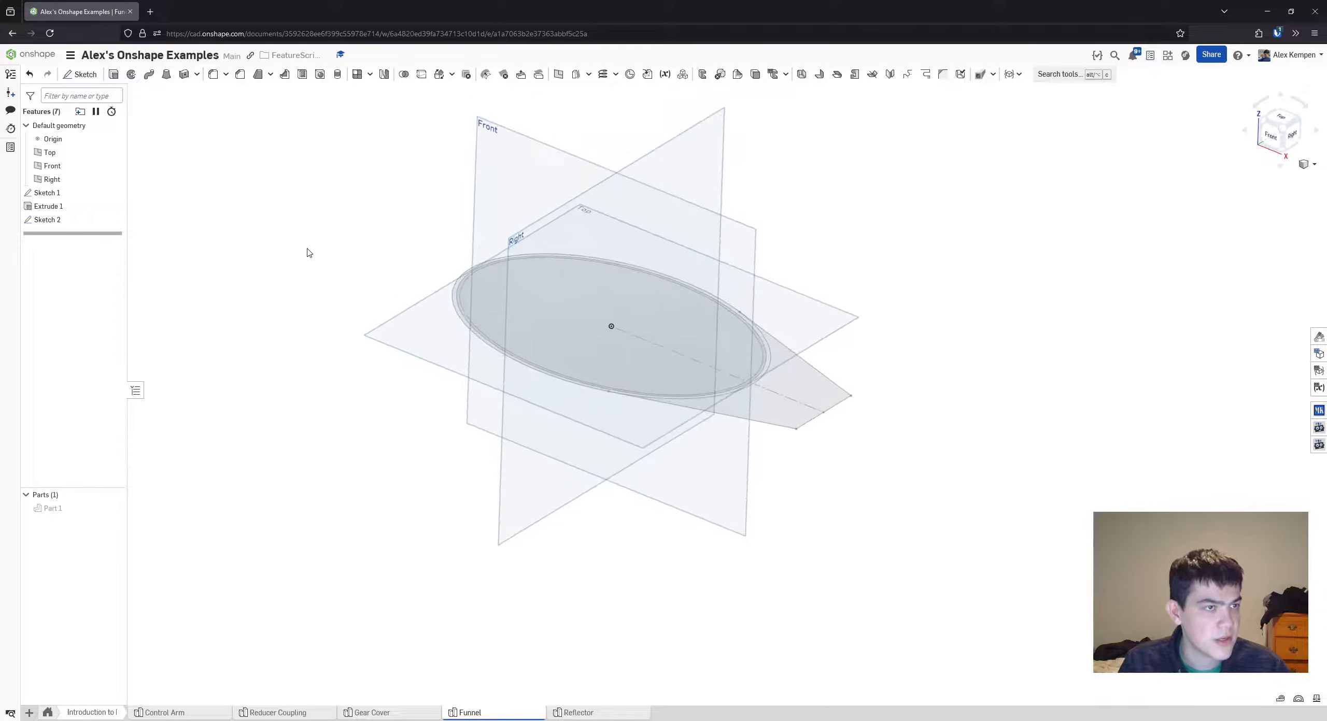
click(558, 74)
mouse_move(329, 344)
right_down()
mouse_move(364, 344)
mouse_move(339, 345)
right_up()
click(392, 351)
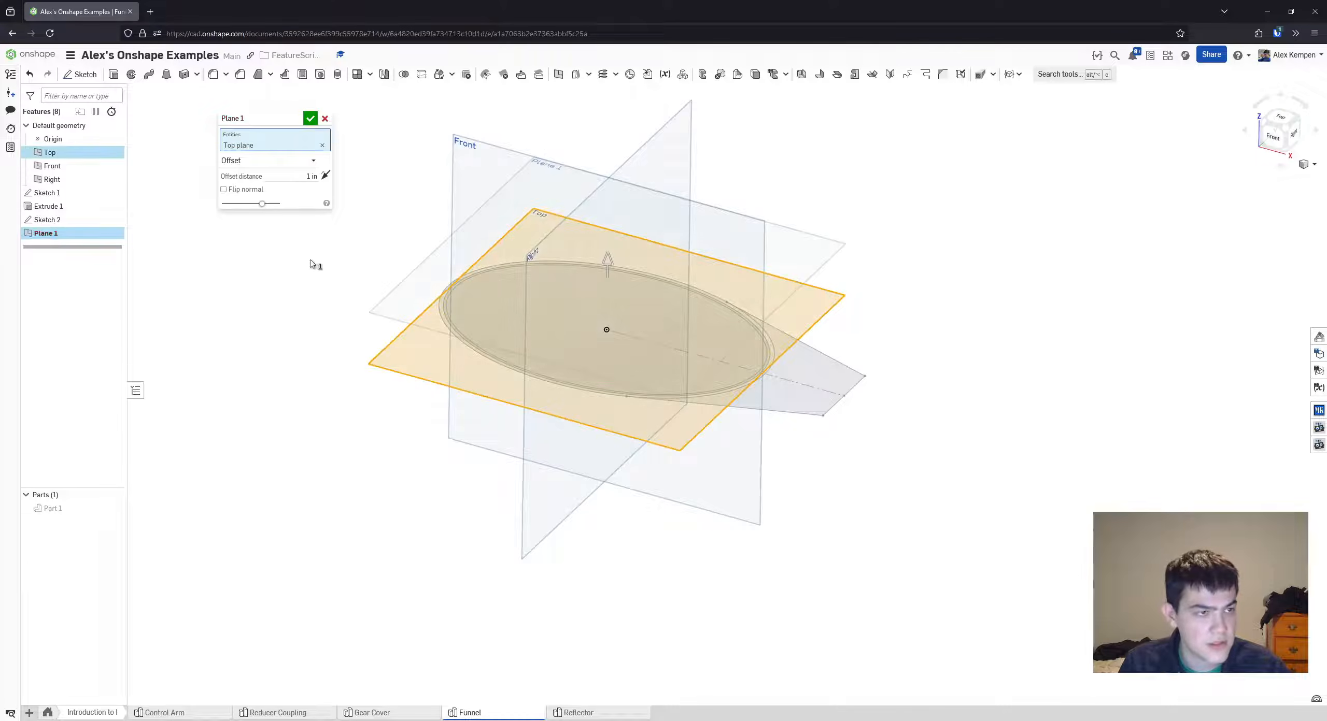
click(306, 176)
text(3)
key(Return)
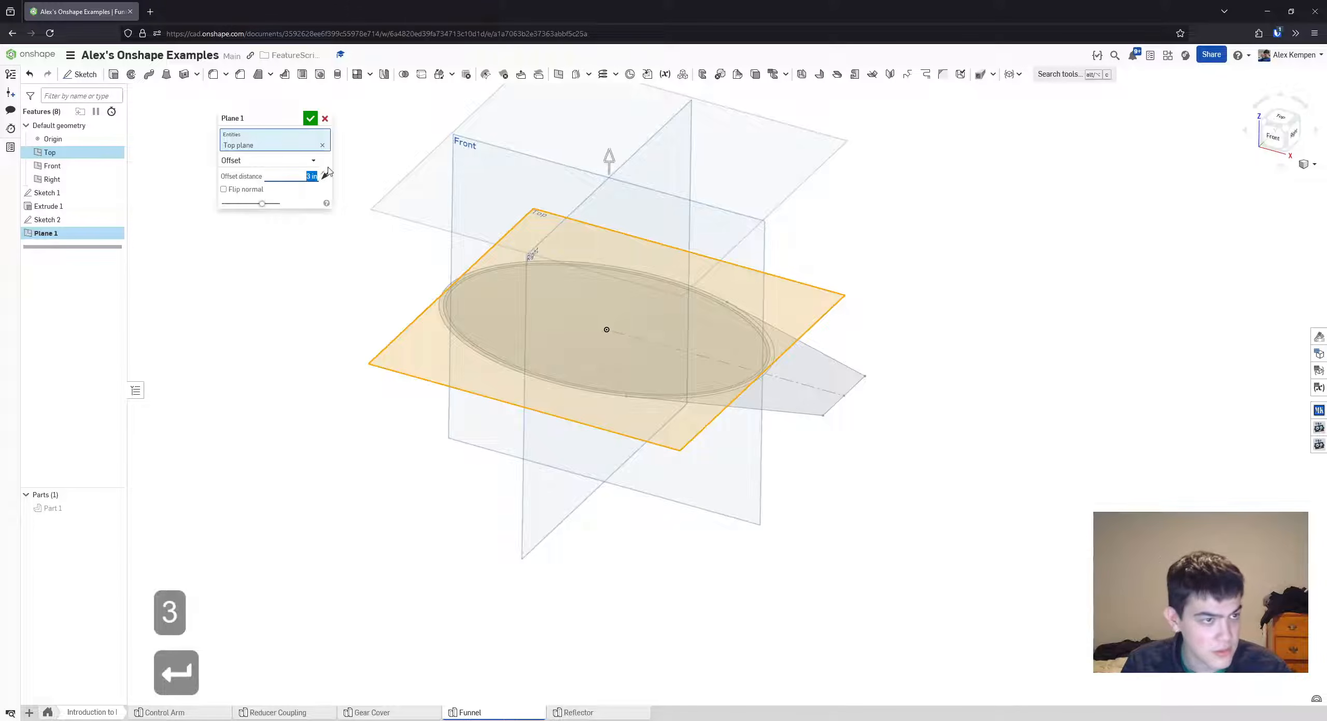
click(326, 175)
click(310, 117)
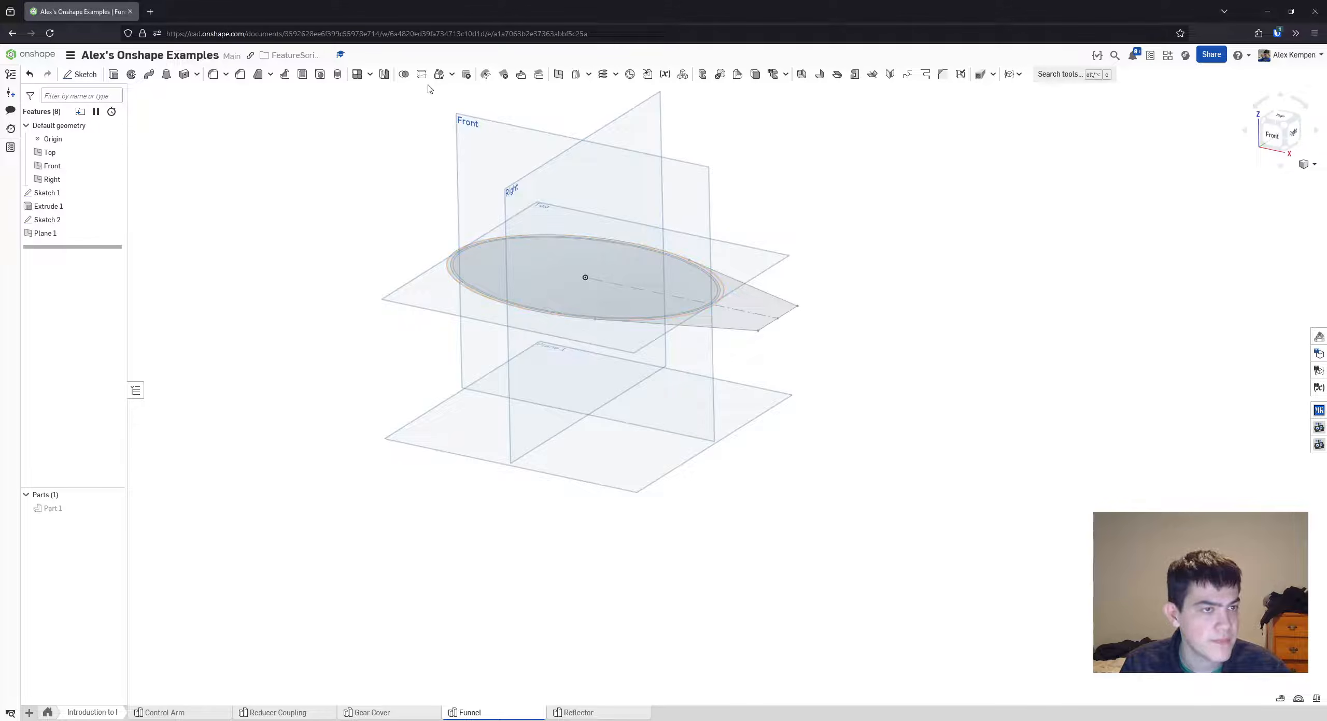
- Create a mid plane between the Top plane and Plane 1
click(422, 287)
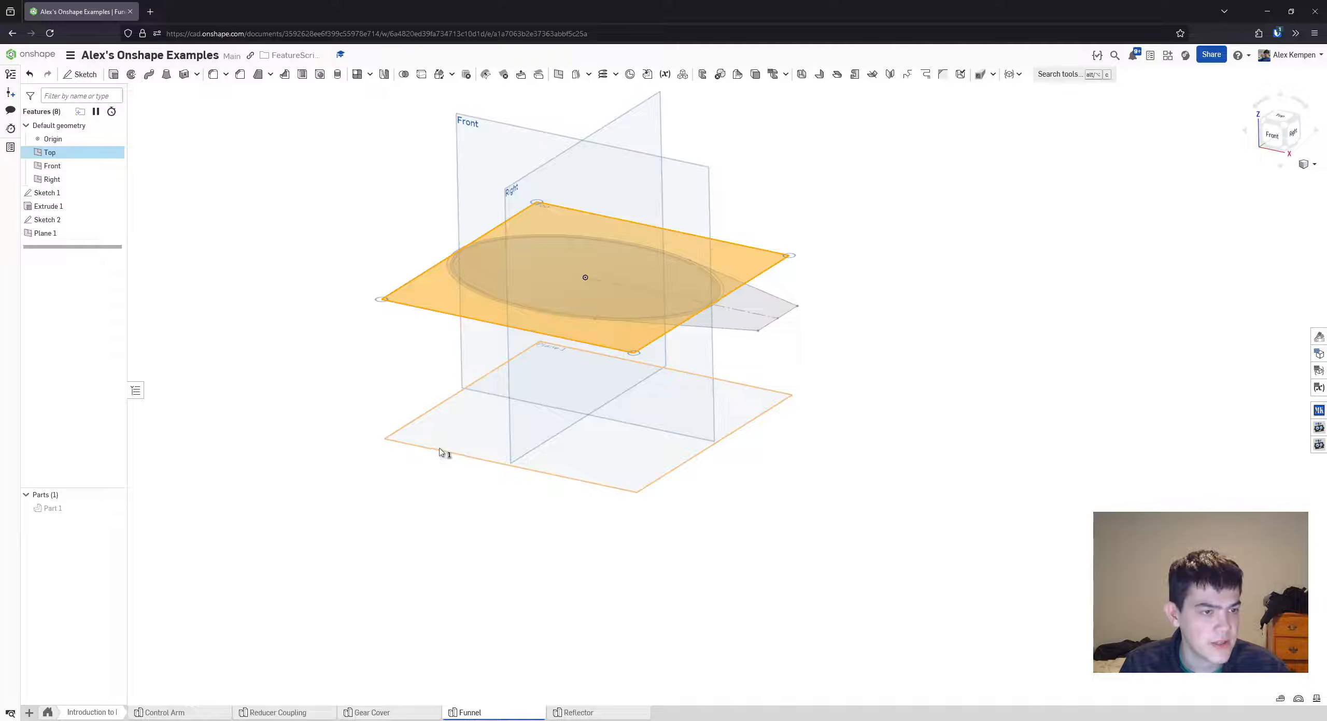
click(440, 452)
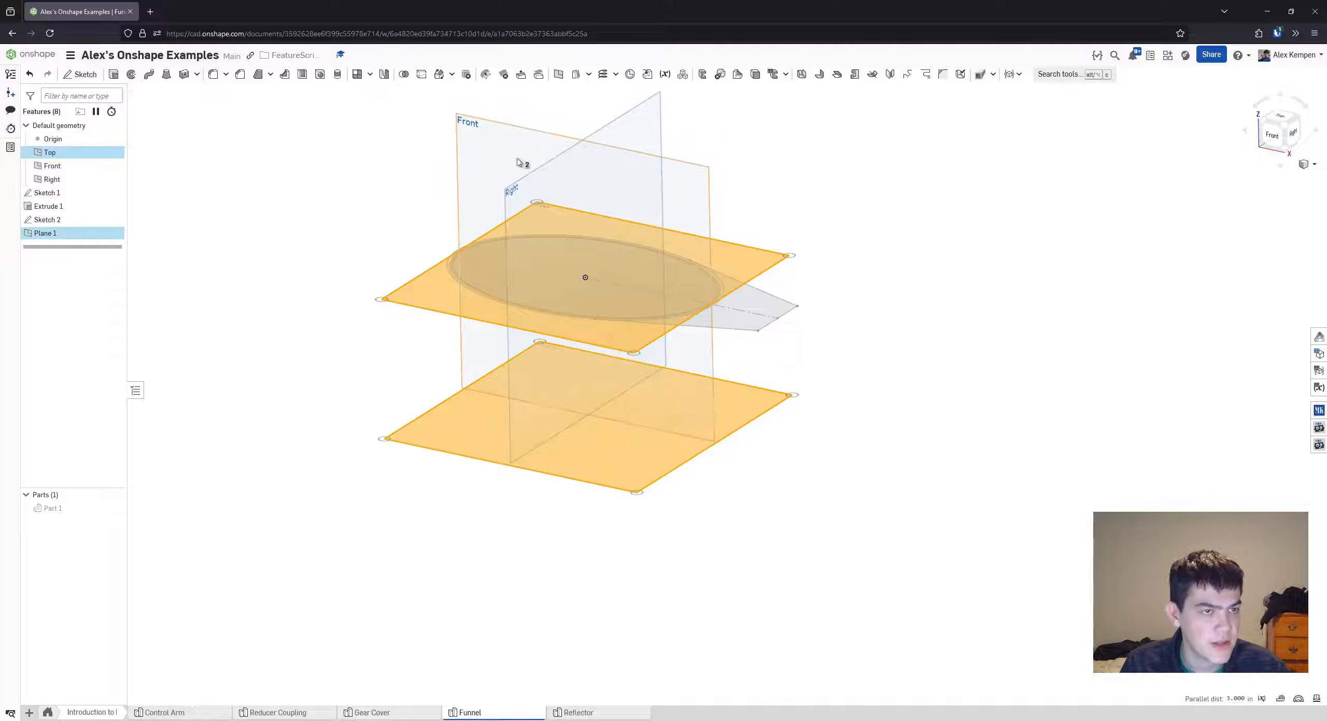
click(559, 76)
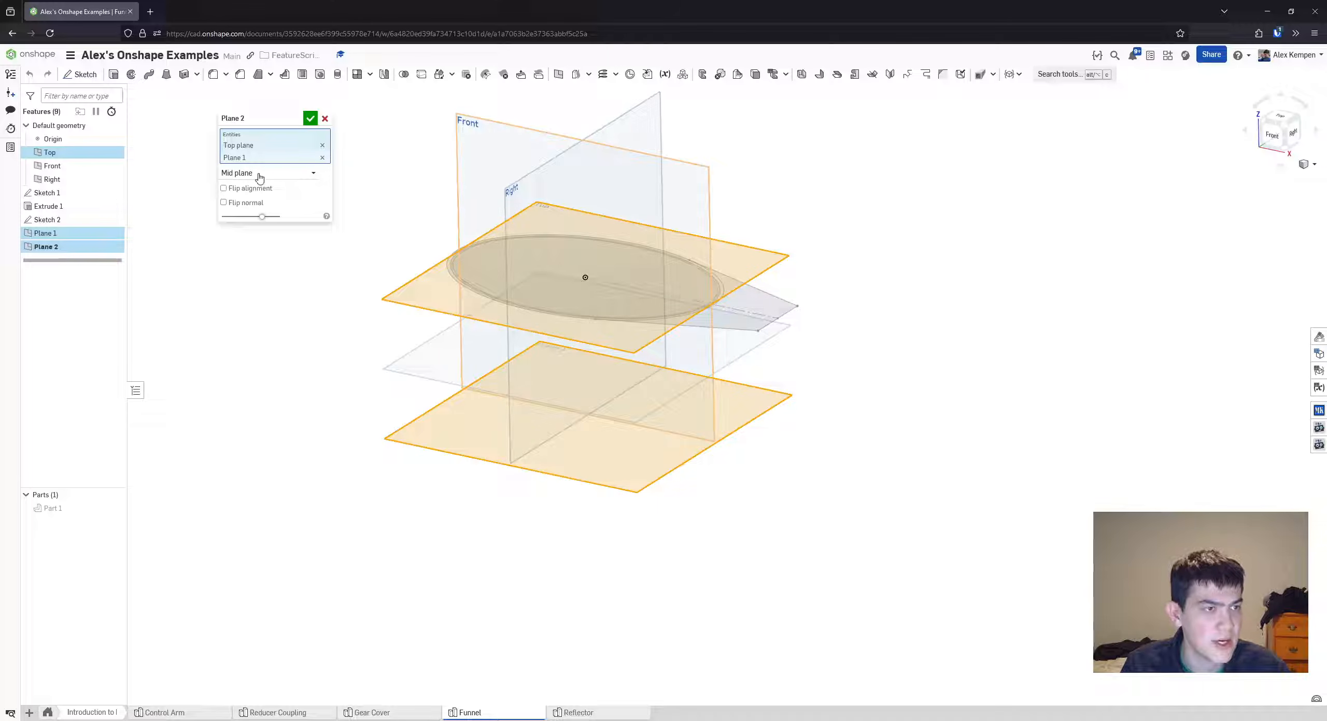
click(260, 175)
click(282, 261)
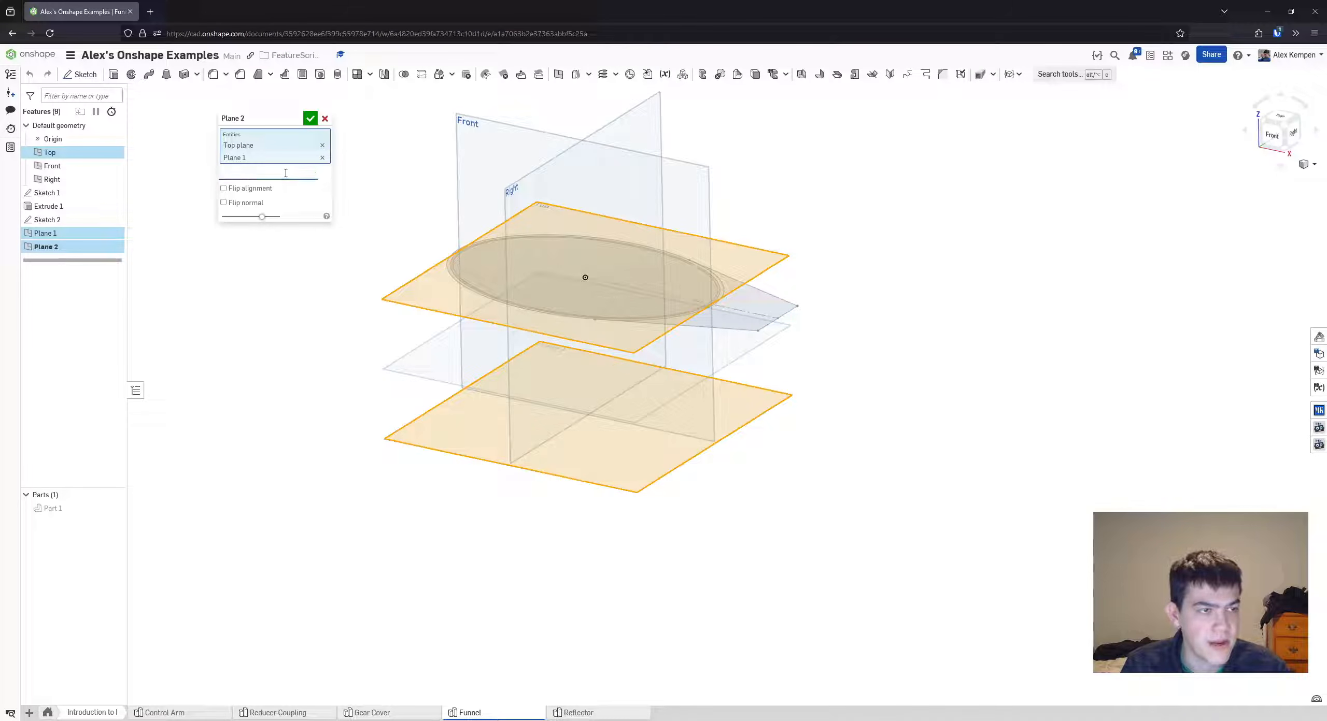
click(285, 173)
click(270, 256)
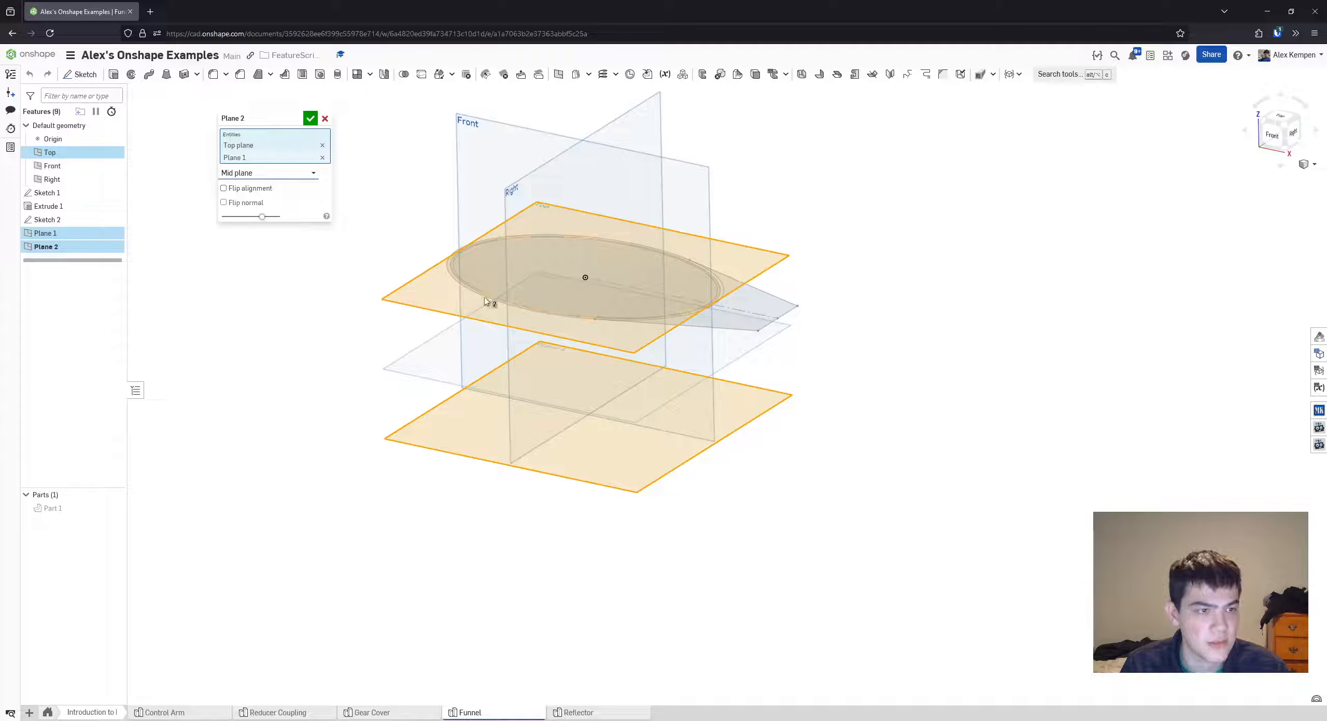
right_drag(486, 301, 516, 332)
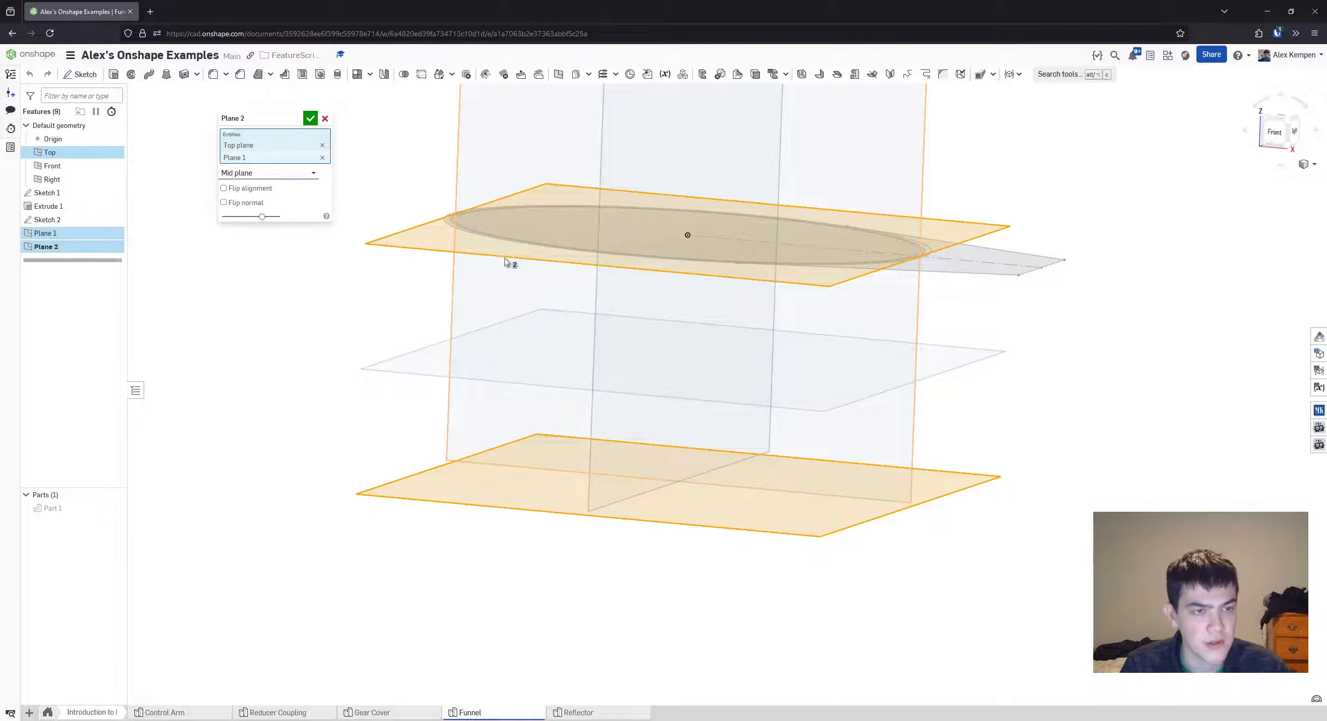
right_drag(502, 452, 358, 332)
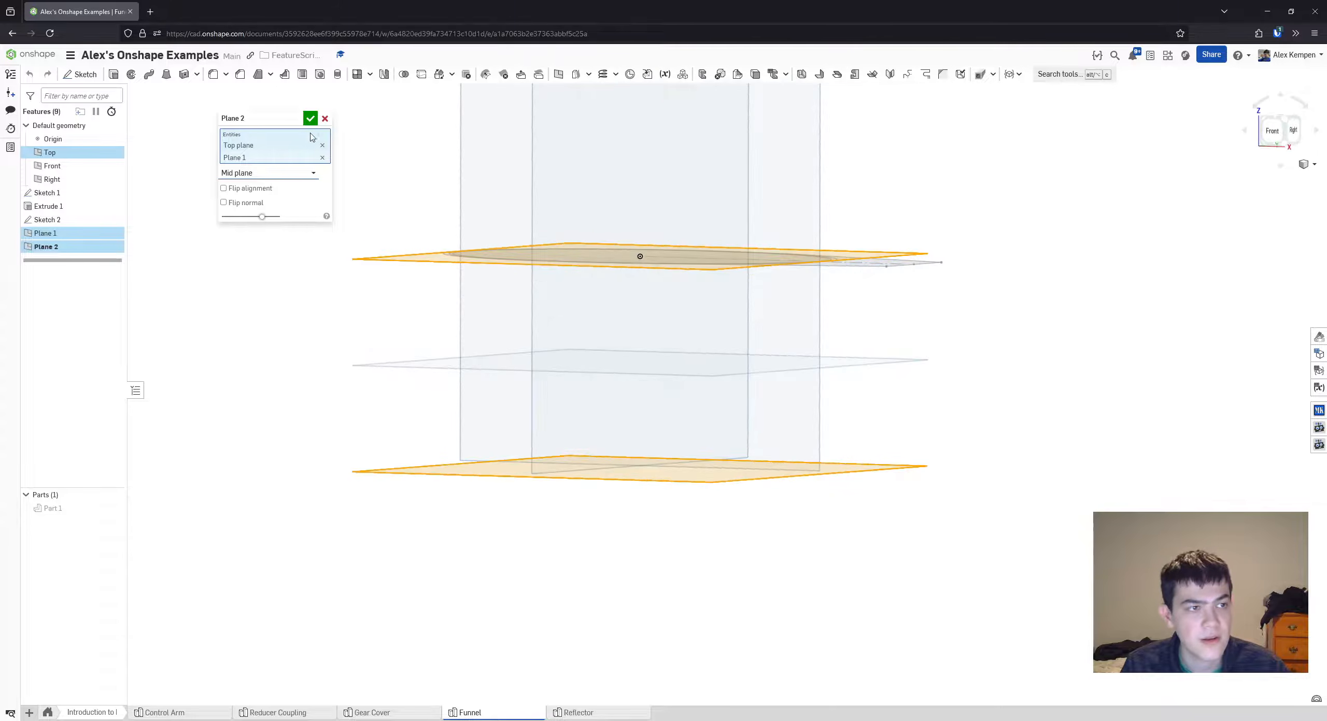
click(309, 122)
right_drag(340, 259, 330, 274)
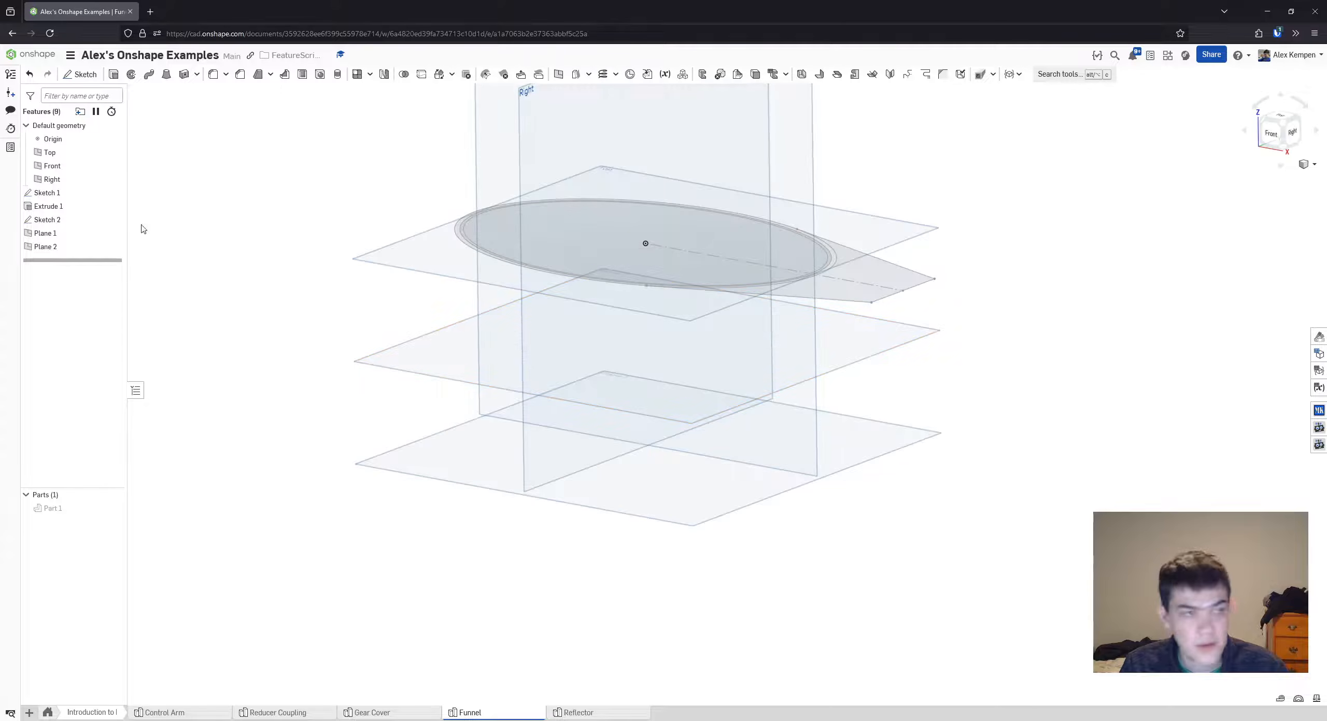
- Rename the new mid plane Middle Plane and the plane offset 3 in below Top as Lower Plane
right_click(62, 250)
click(95, 262)
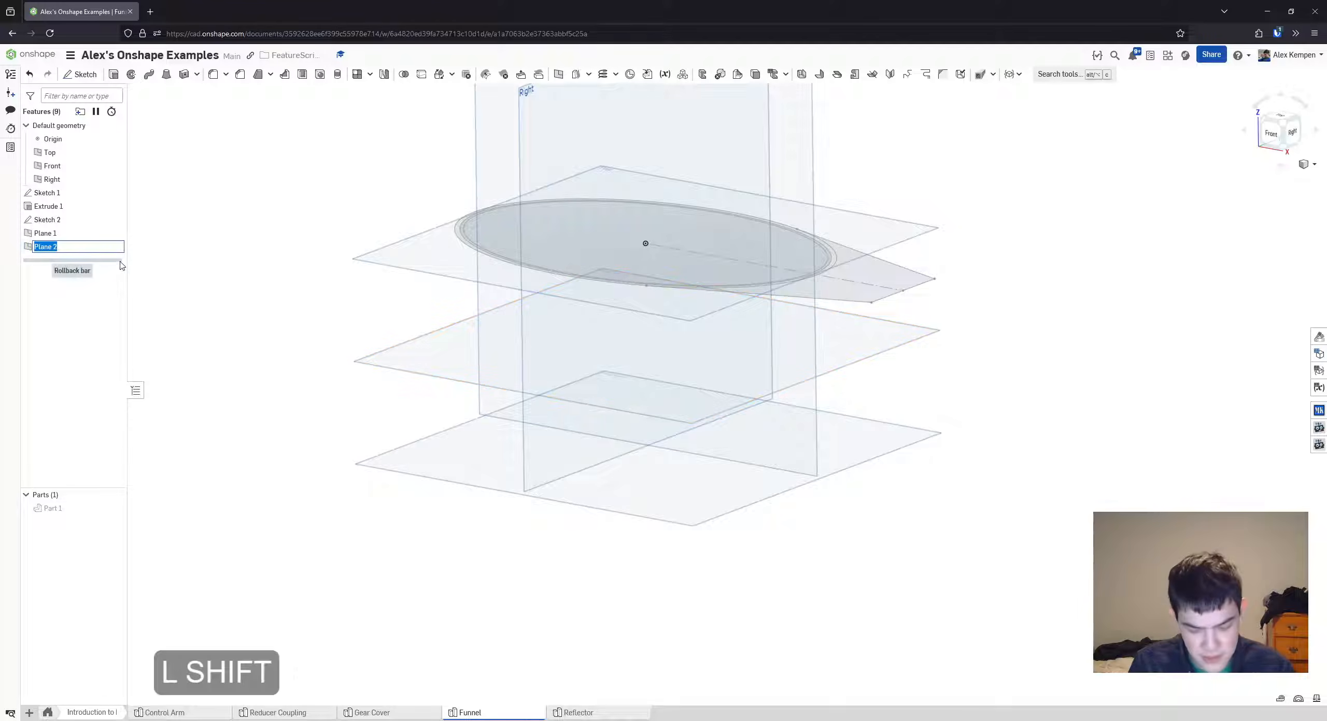
text(Middle Plane)
key(Return)
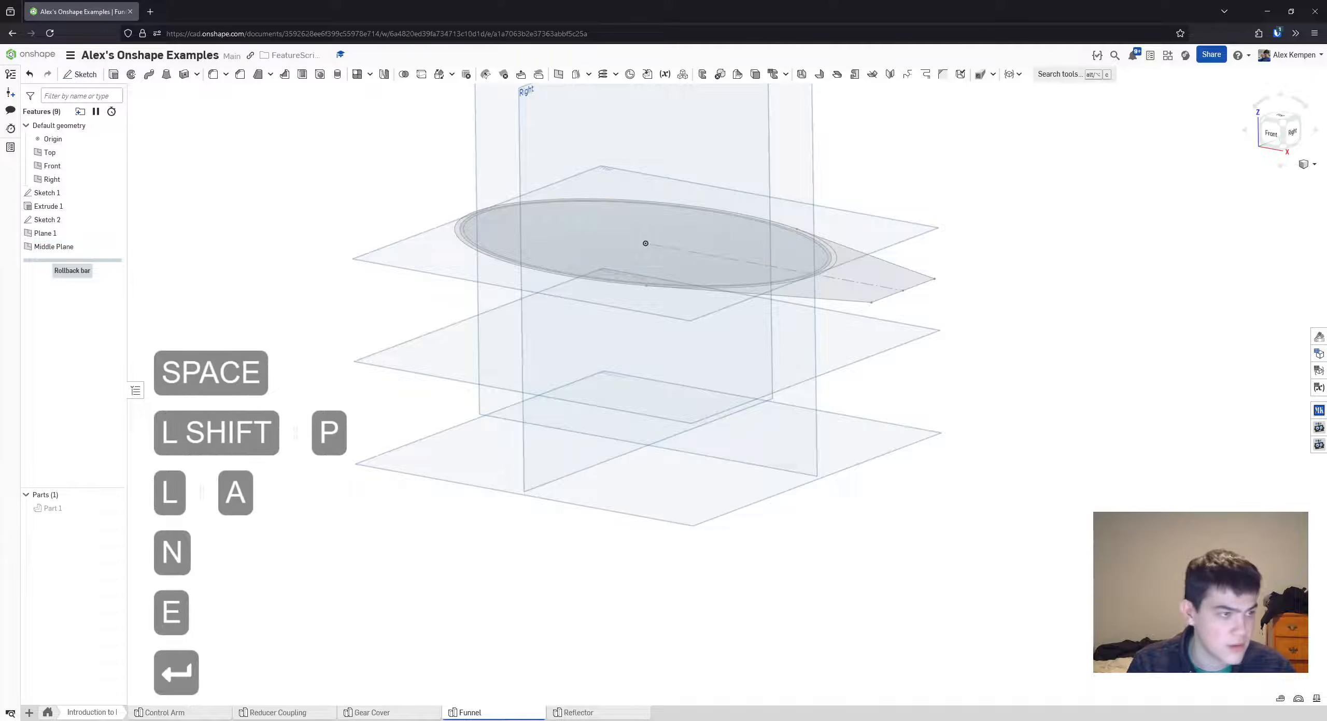
right_click(40, 237)
click(57, 250)
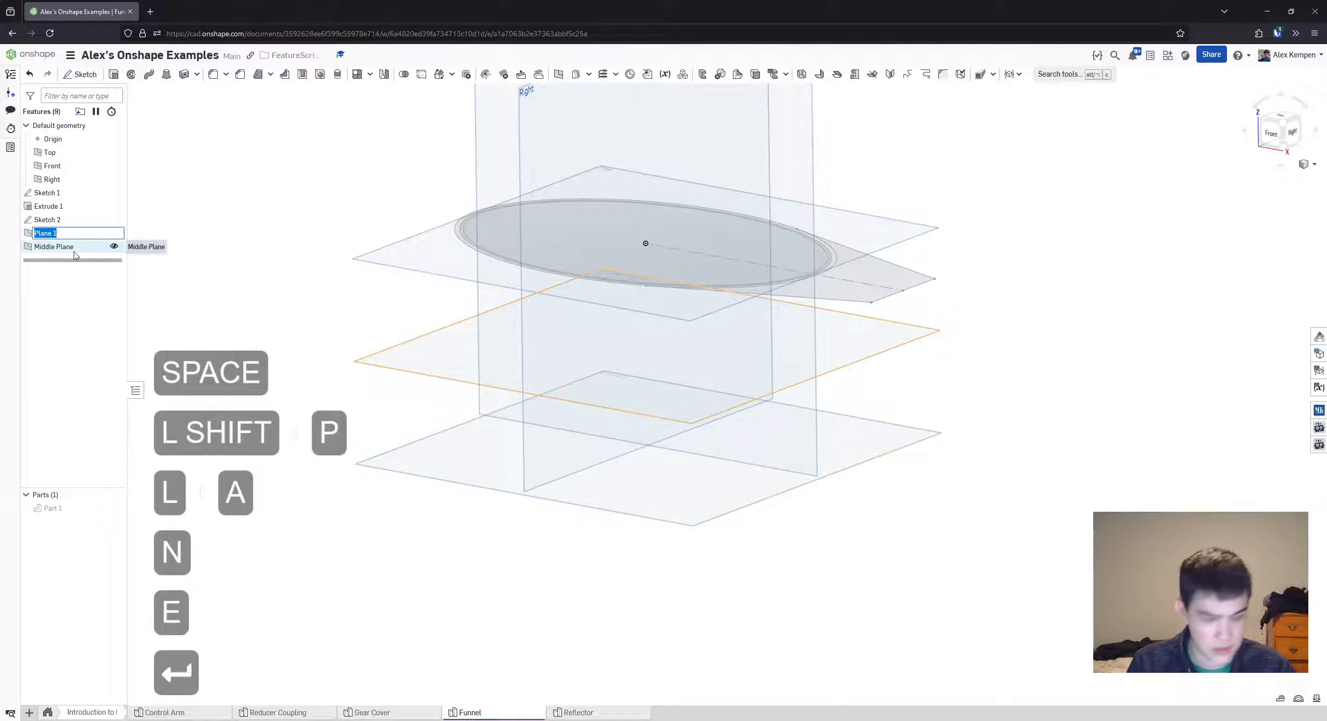
text(Lower Plane)
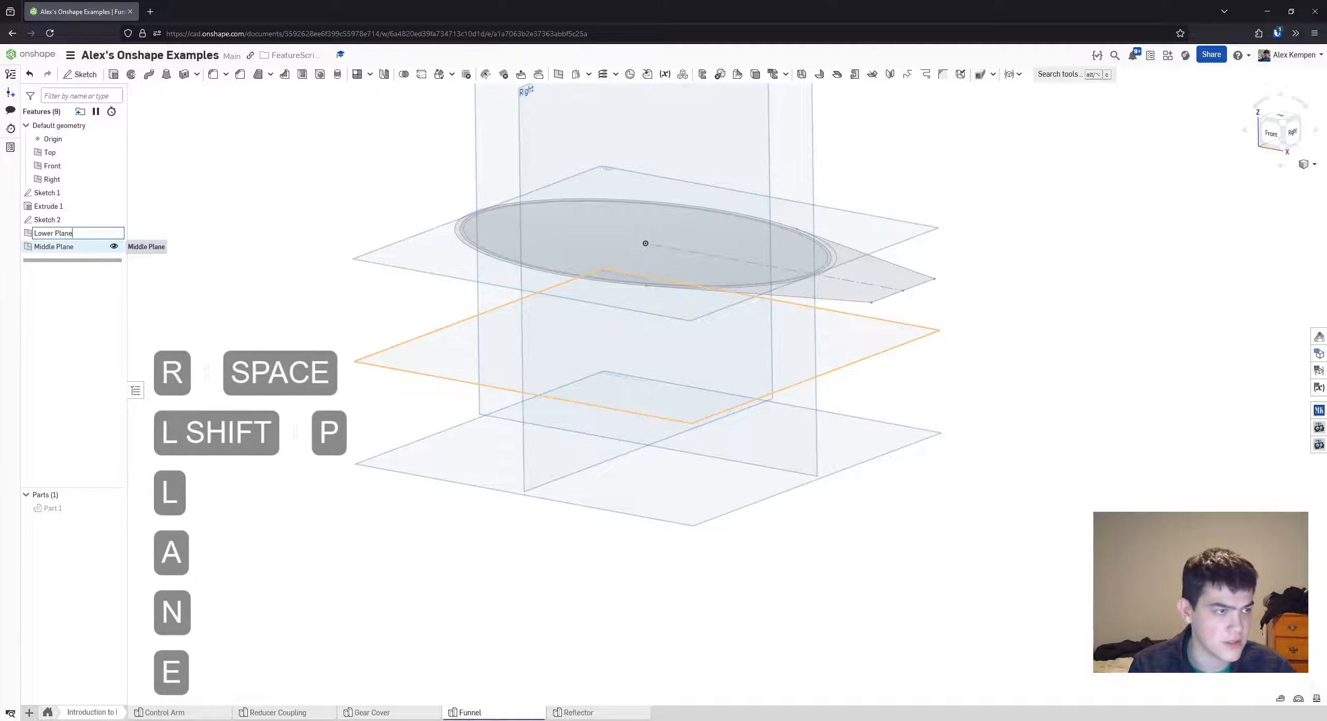
key(Return)
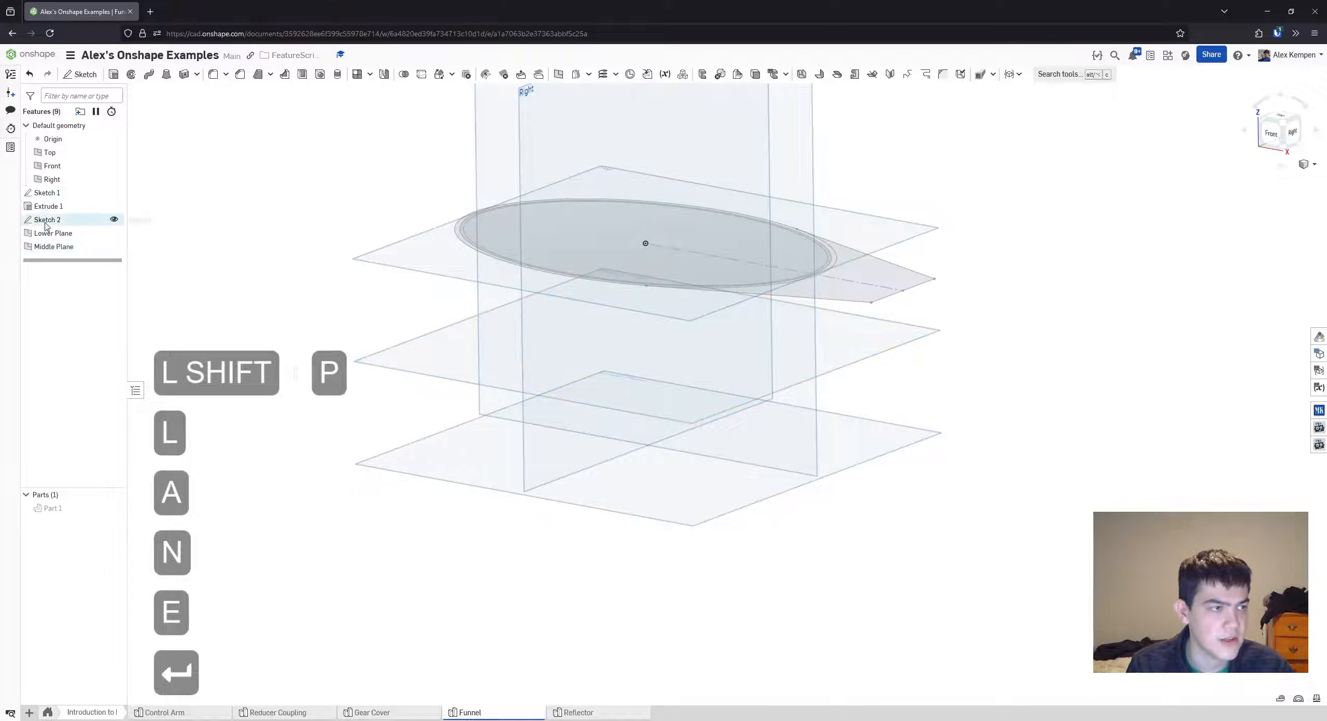
- Start a sketch on the Middle Plane, view it from the top, and hide Sketch 2
scroll(263, 287, down, 1)
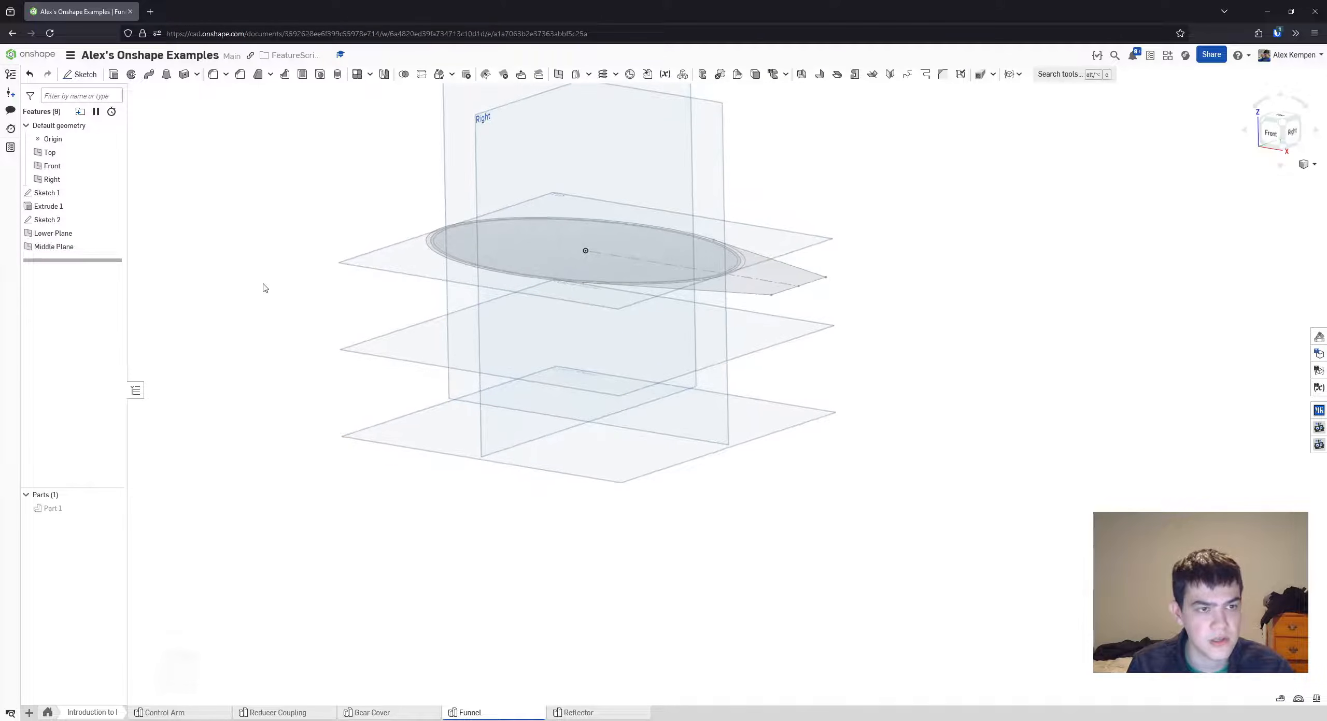
middle_drag(232, 237, 230, 252)
right_drag(223, 262, 289, 252)
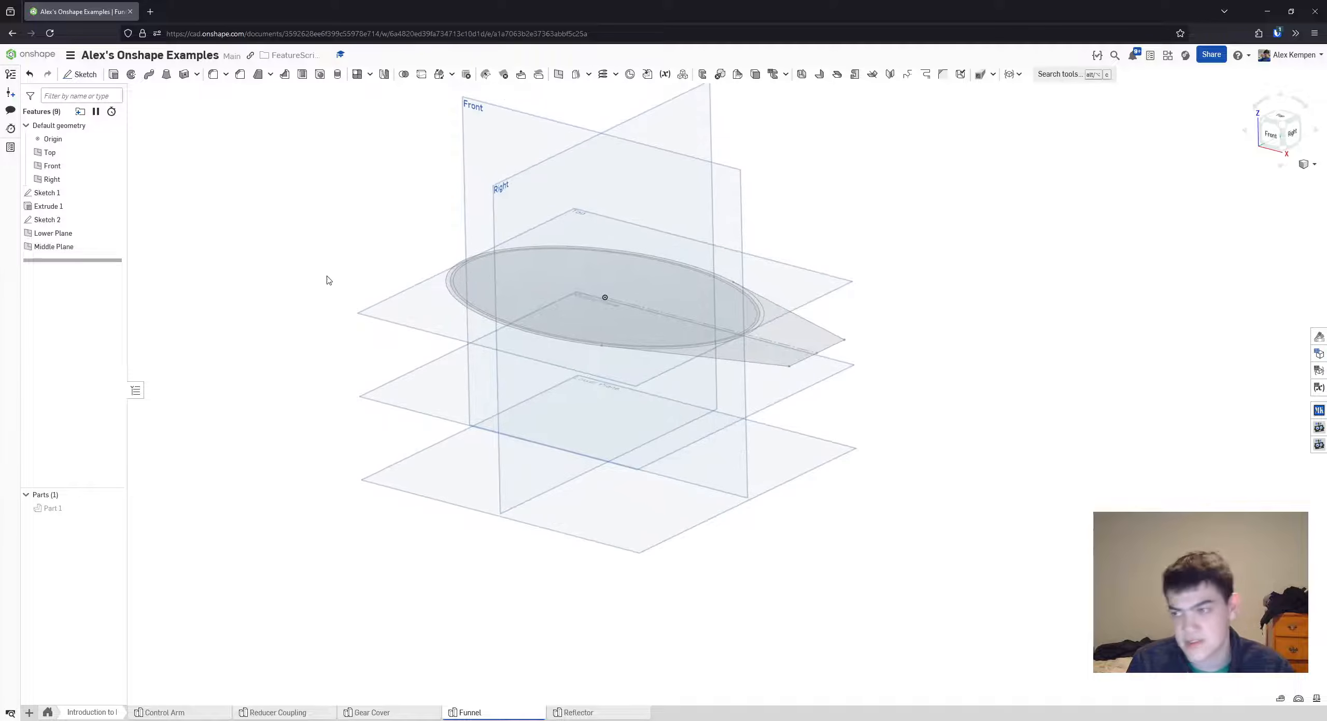
right_drag(363, 355, 330, 358)
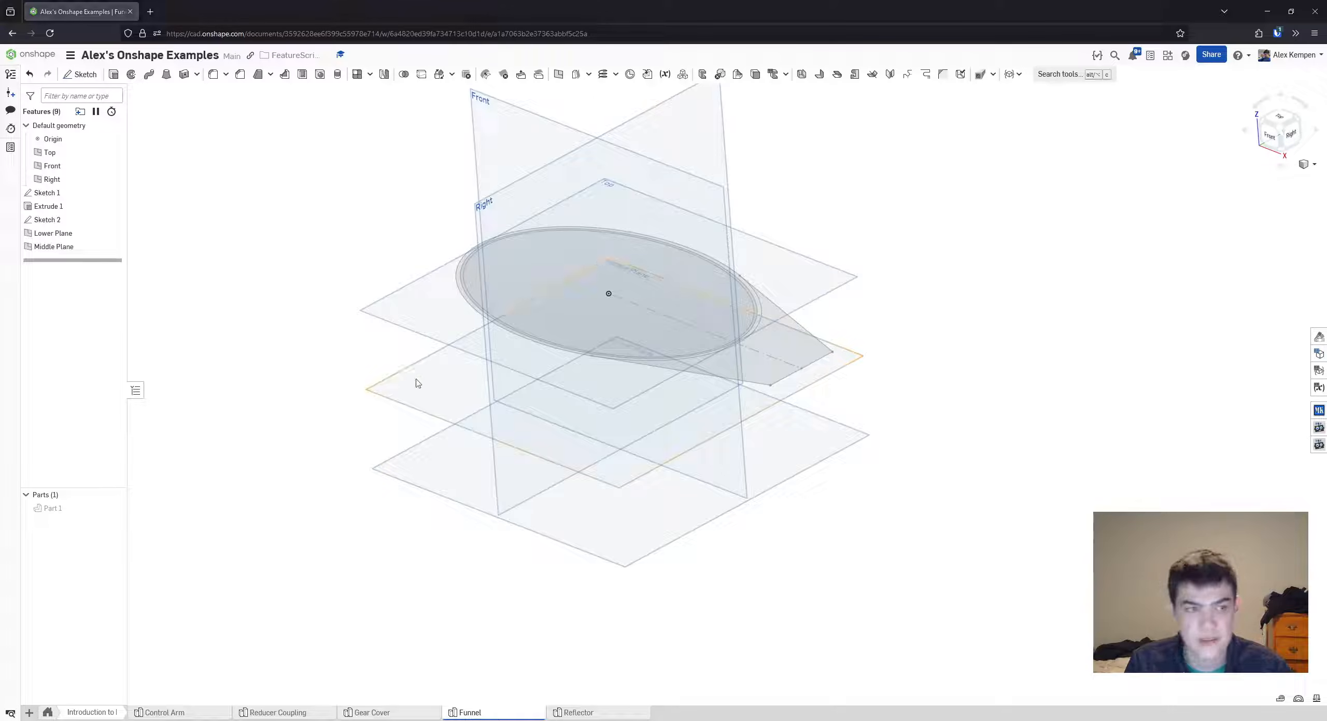
mouse_move(418, 383)
right_down()
mouse_move(420, 352)
mouse_move(452, 387)
right_up()
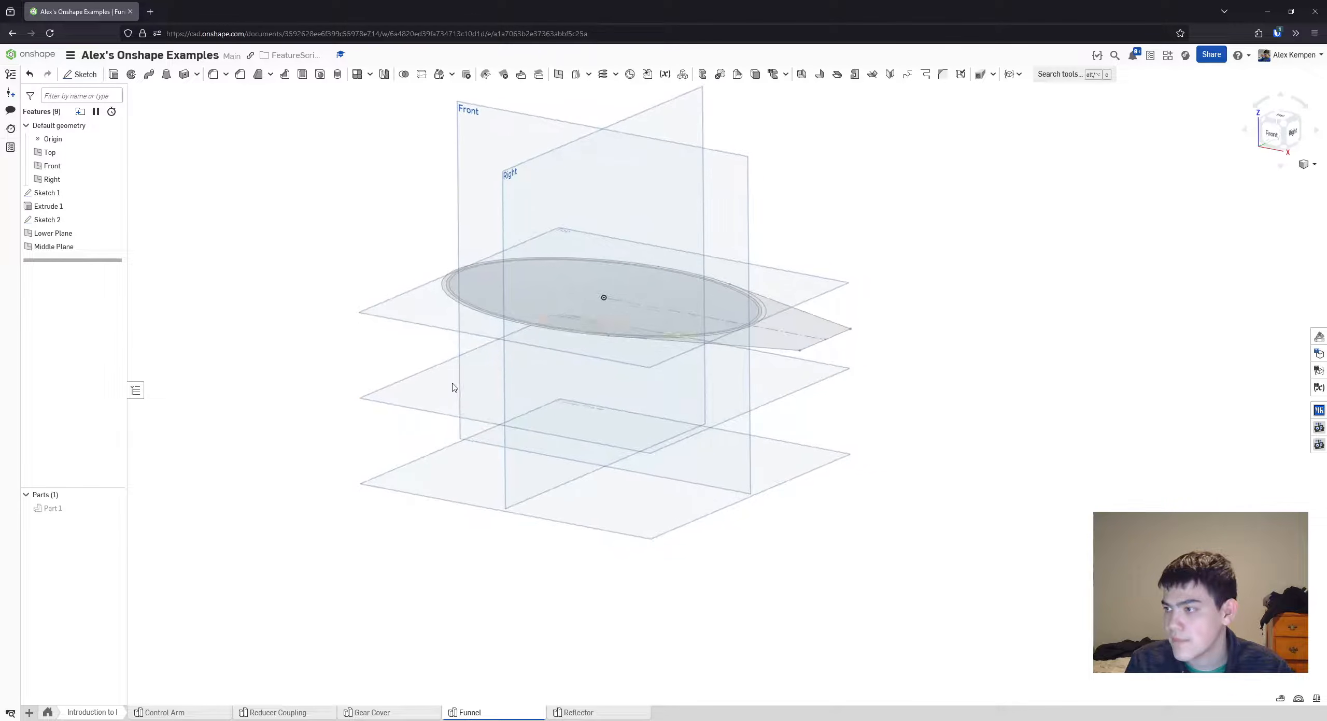
middle_drag(452, 387, 482, 386)
click(85, 75)
mouse_move(480, 415)
right_down()
mouse_move(485, 391)
mouse_move(495, 427)
right_up()
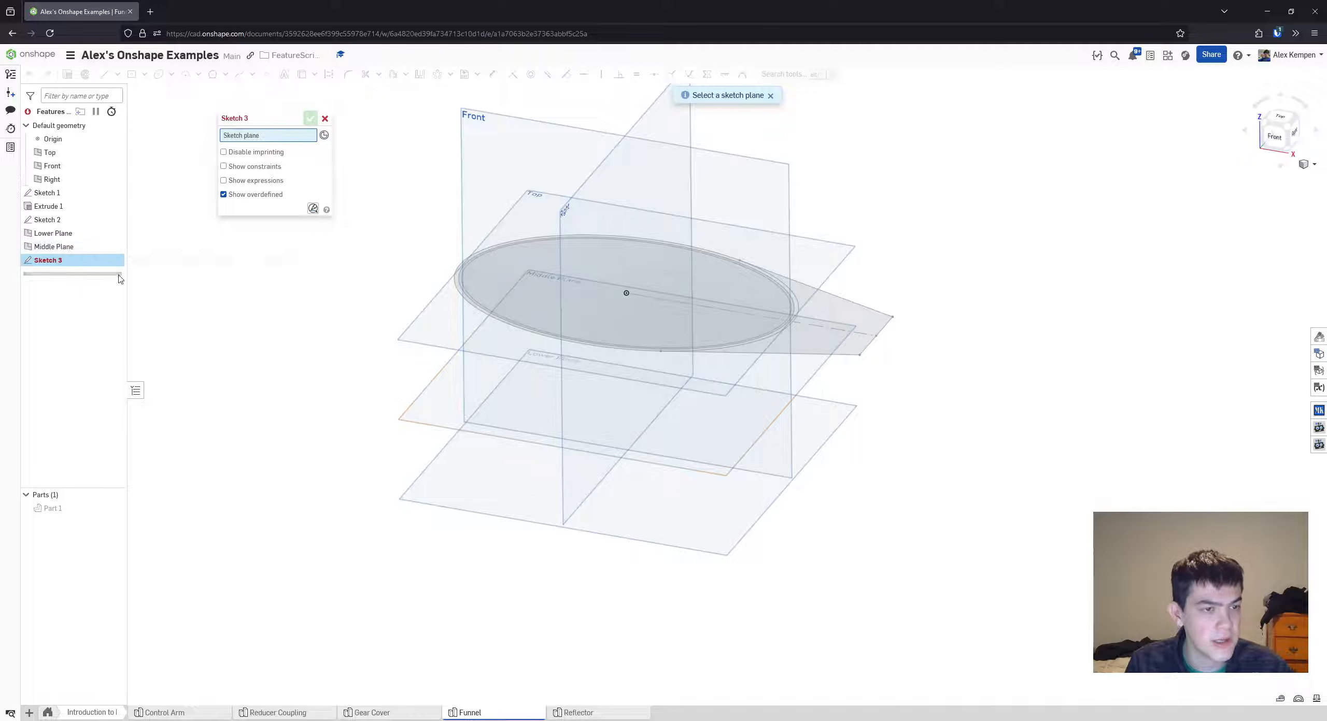
click(401, 415)
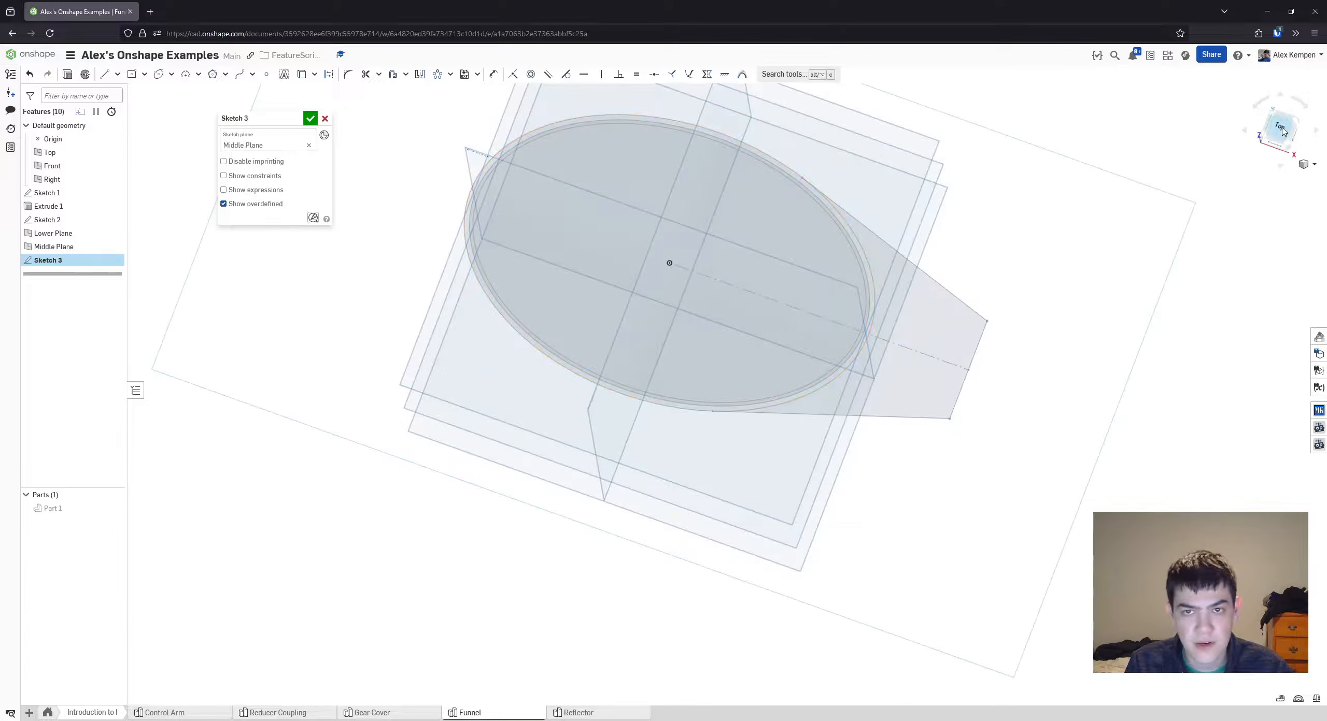
click(1282, 131)
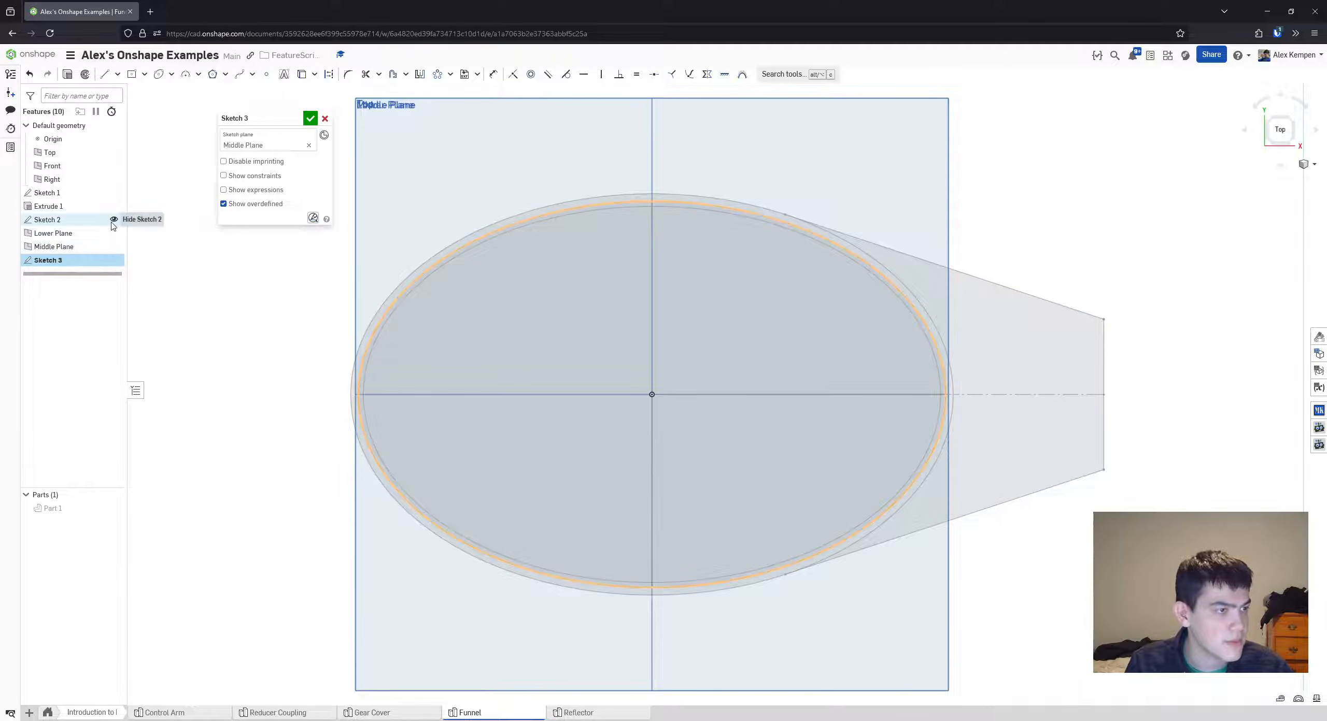
click(114, 220)
scroll(419, 355, down, 2)
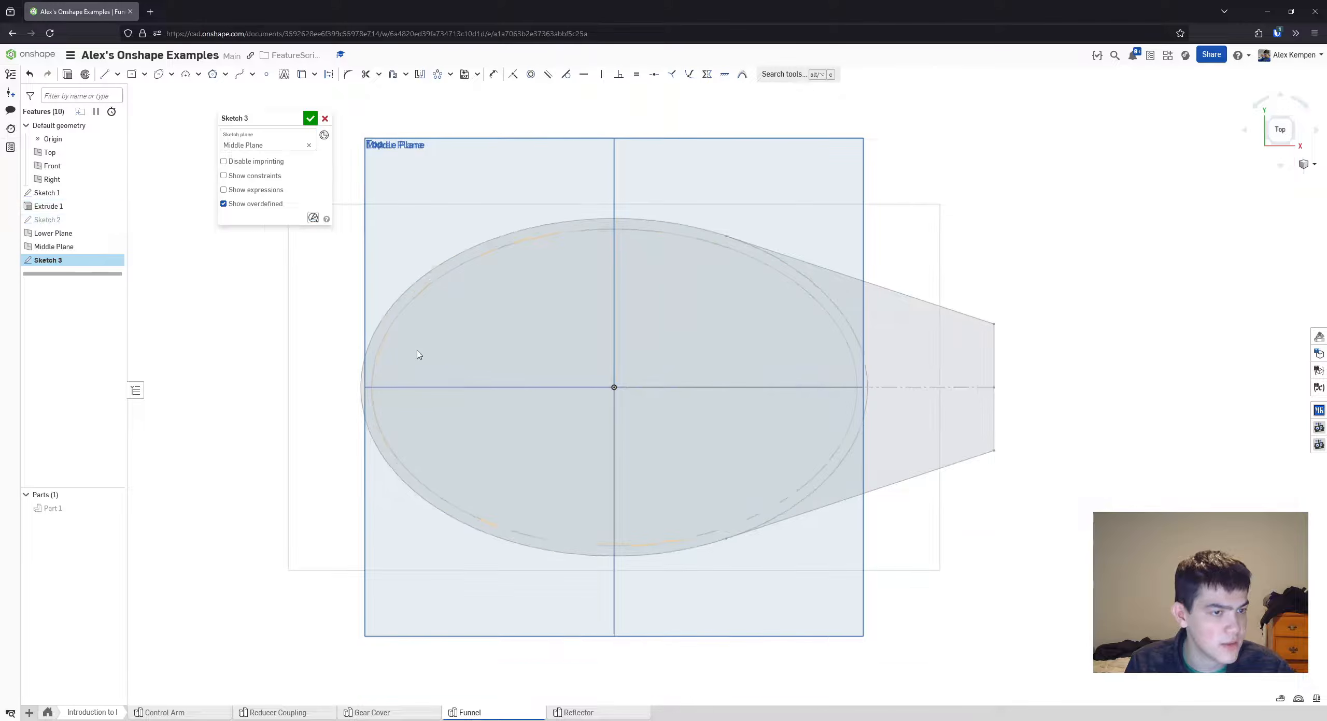
middle_drag(419, 355, 419, 331)
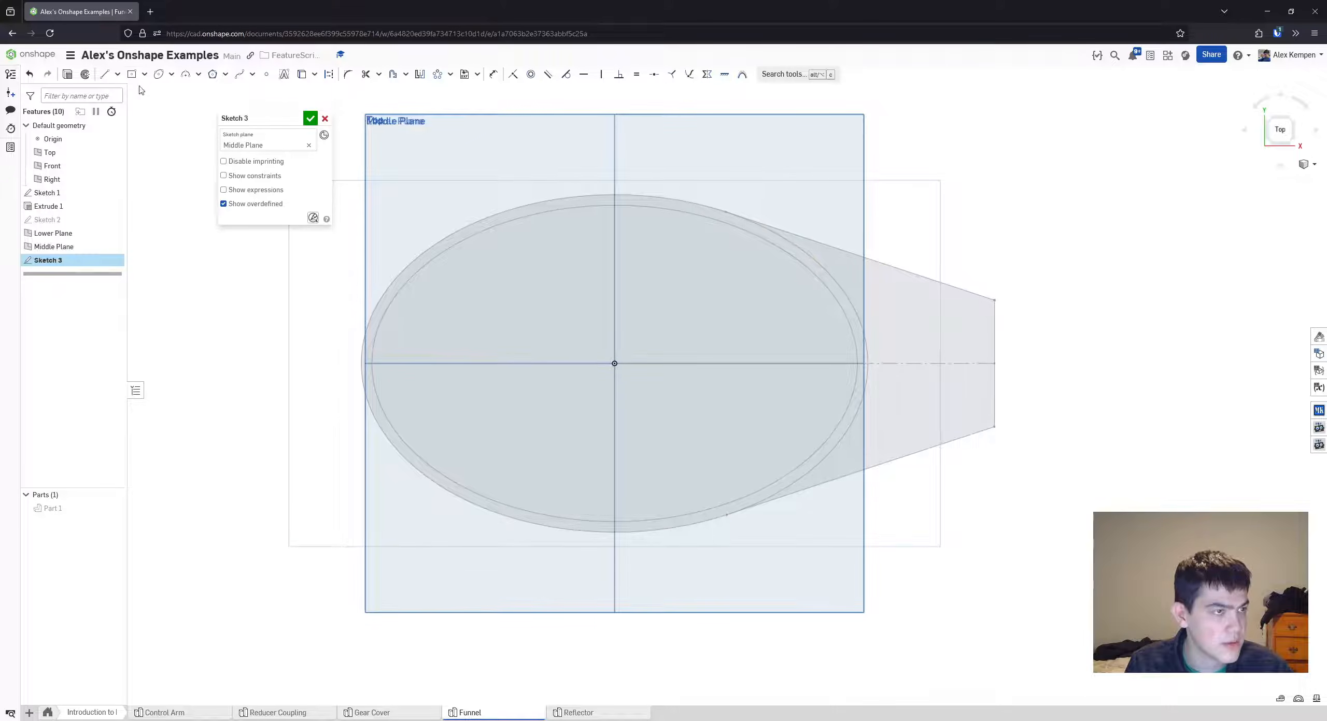
- Sketch a circle centred level with the origin on its left side and set its diameter to 2.5 in
click(171, 74)
click(178, 92)
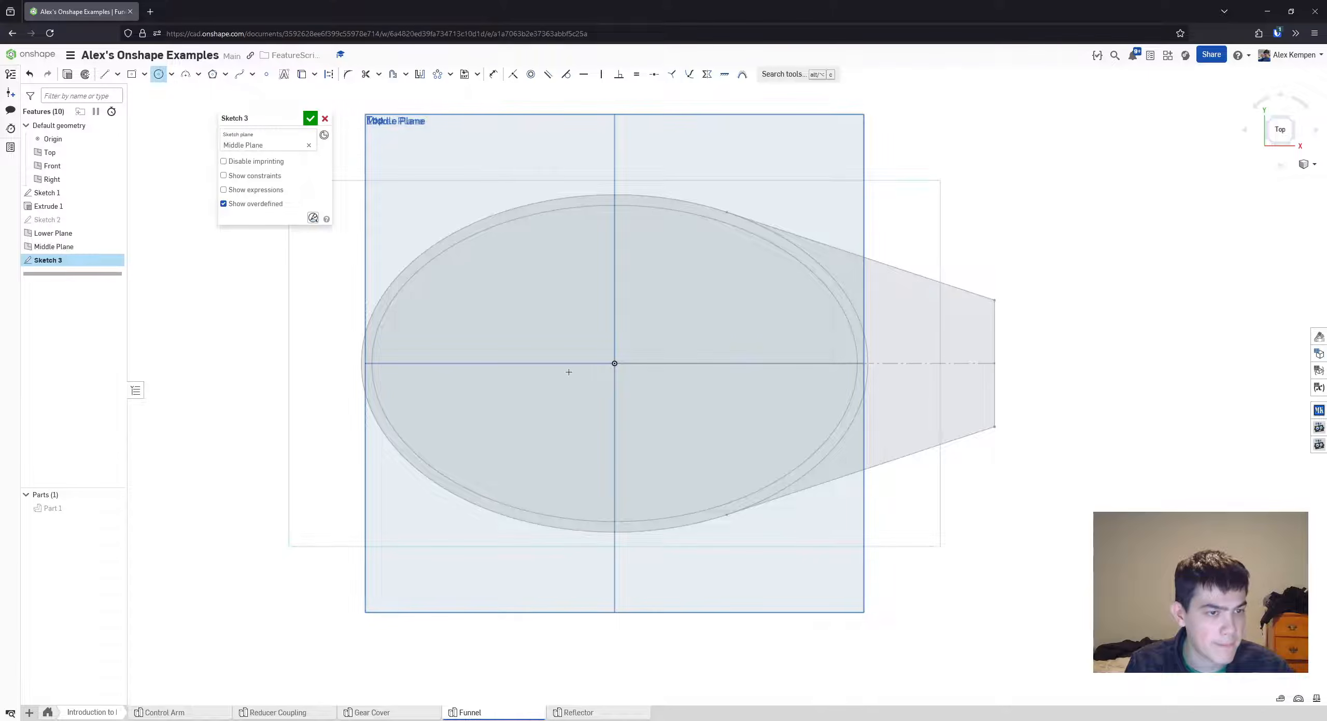
click(543, 362)
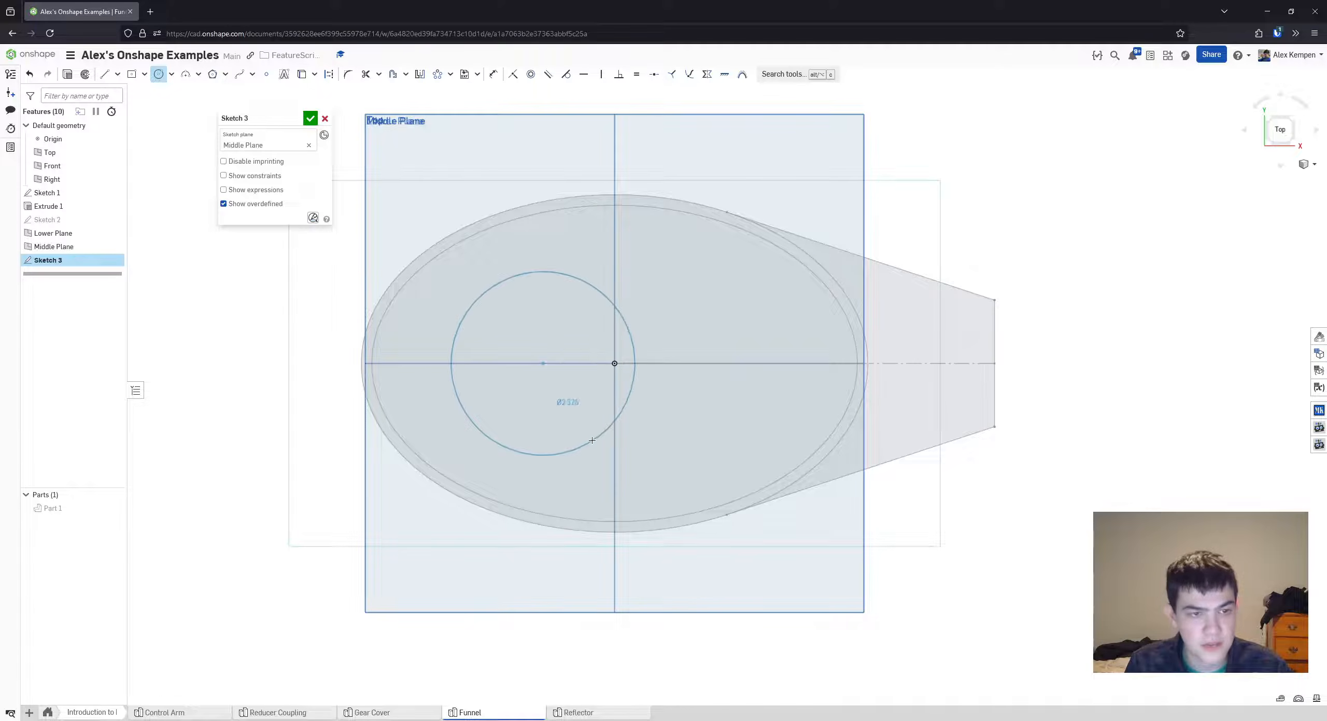
click(583, 452)
key(Escape)
key(d)
click(584, 452)
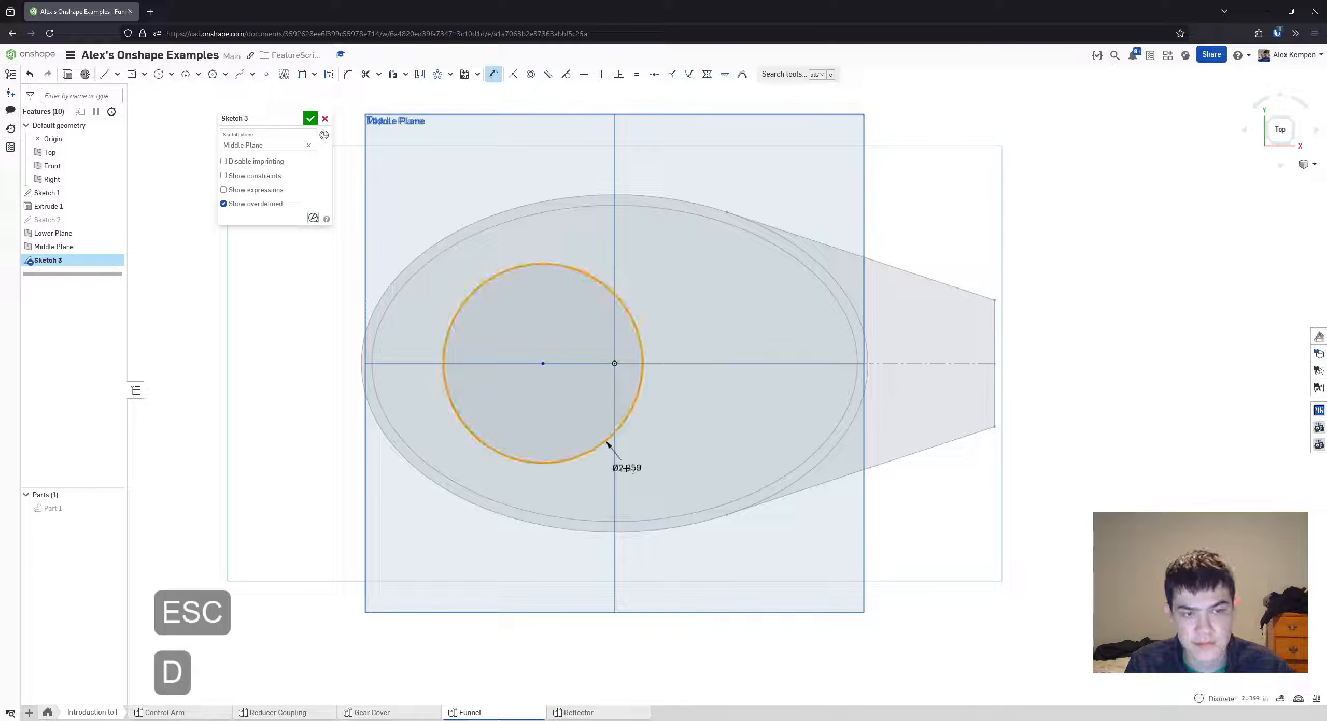
click(609, 459)
text(2.5)
key(Return)
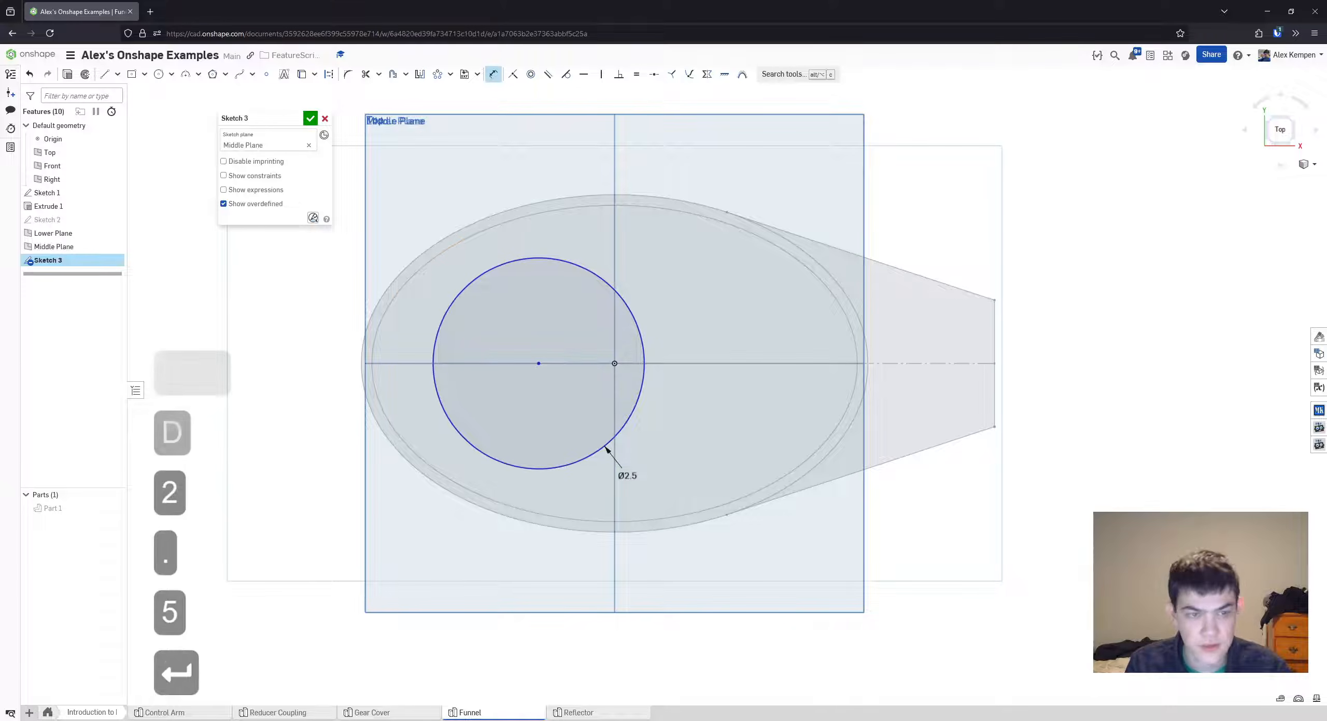
- Dimension the circle's centre 0.5 in horizontally from the origin and accept the Middle Plane sketch
key(d)
key(Escape)
key(d)
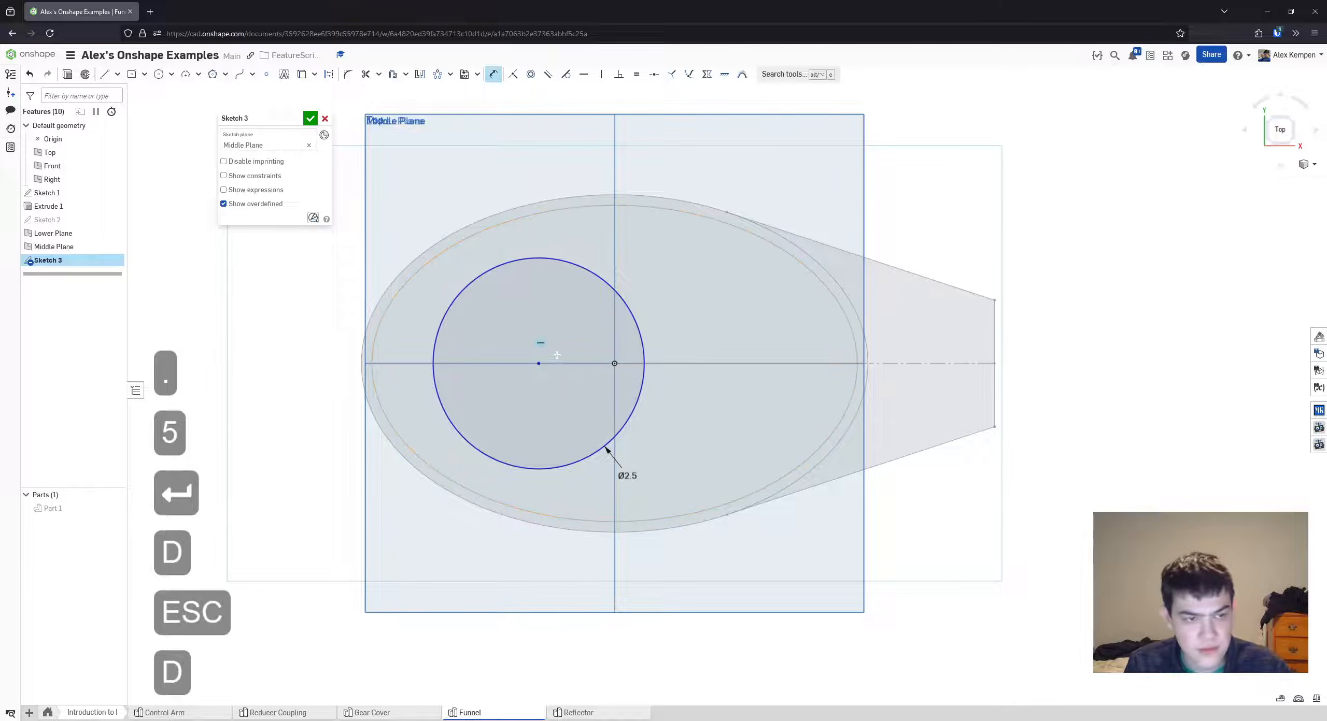
click(539, 363)
click(614, 363)
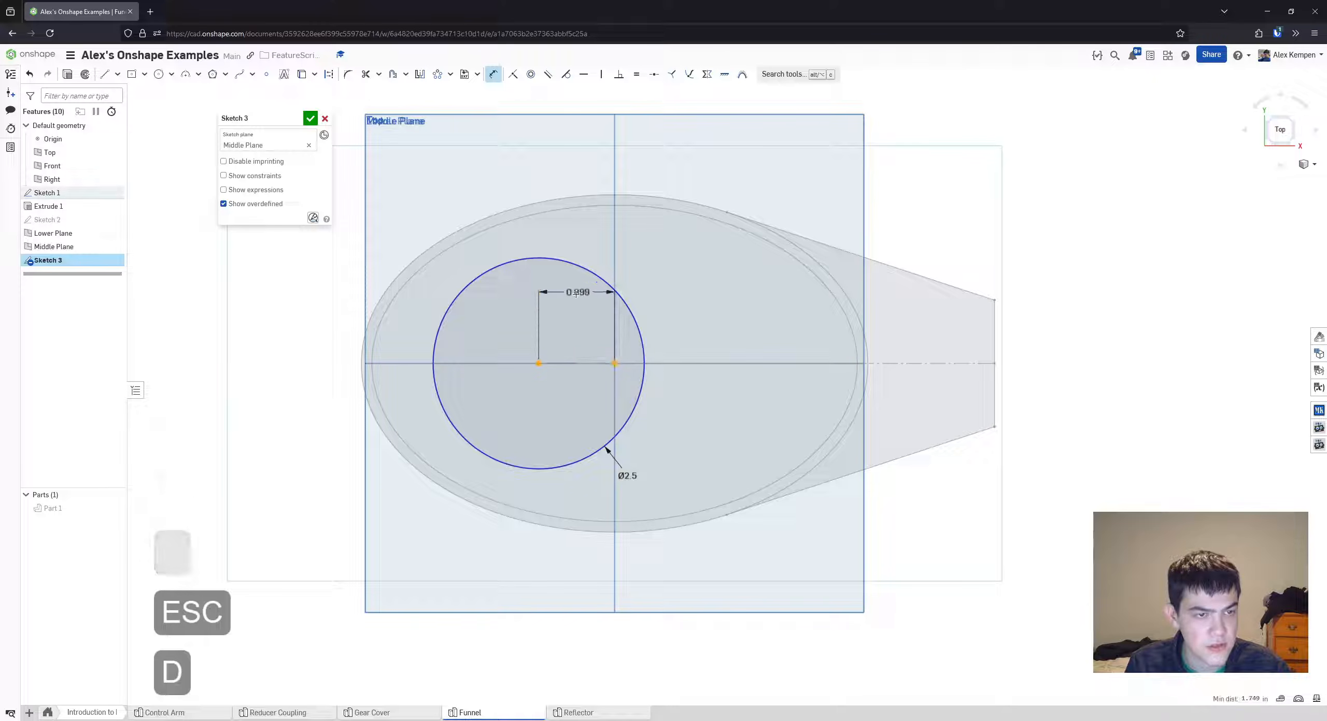
click(590, 294)
text(.5)
key(Return)
key(Escape)
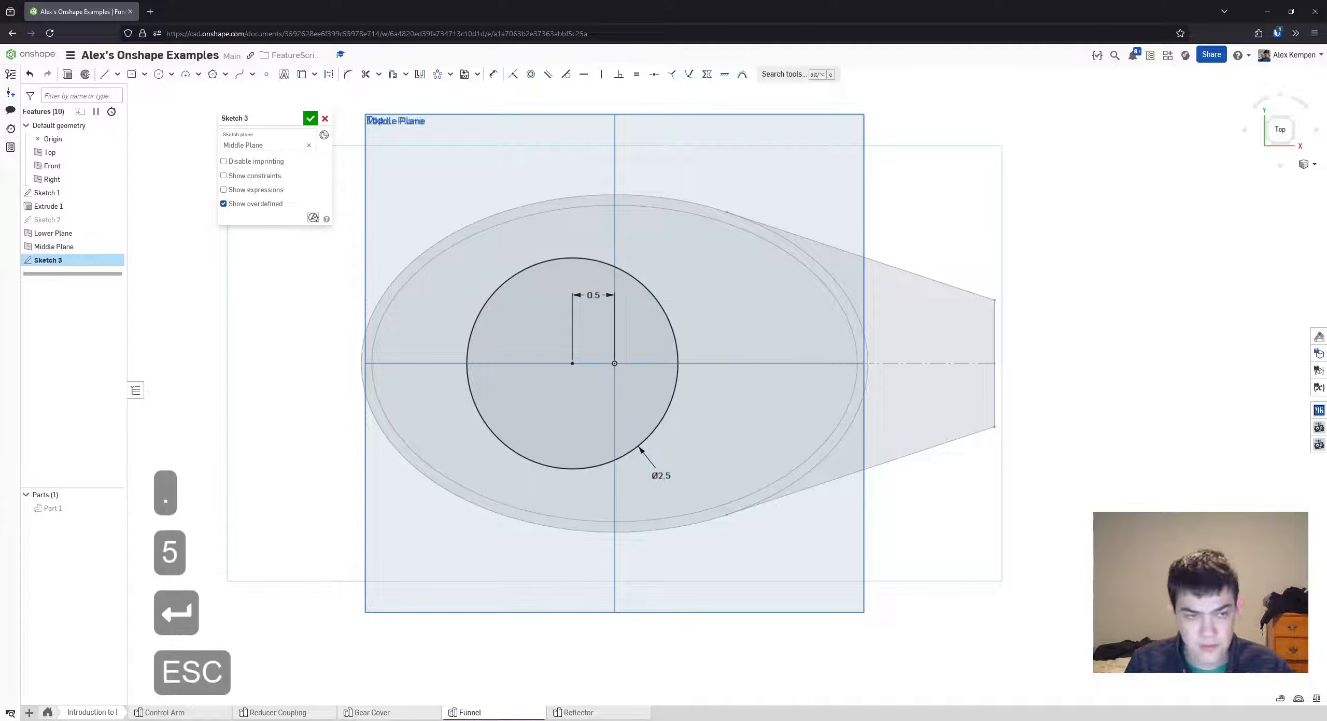
scroll(574, 330, up, 1)
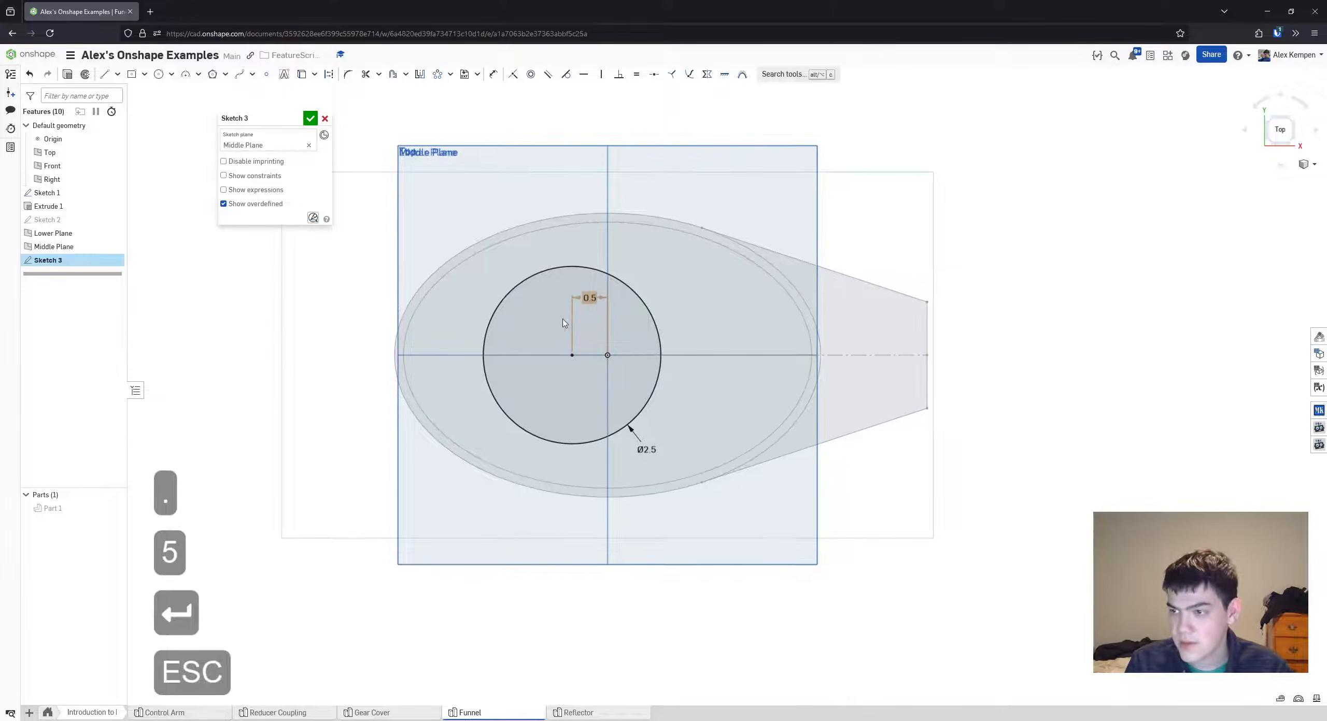
click(310, 119)
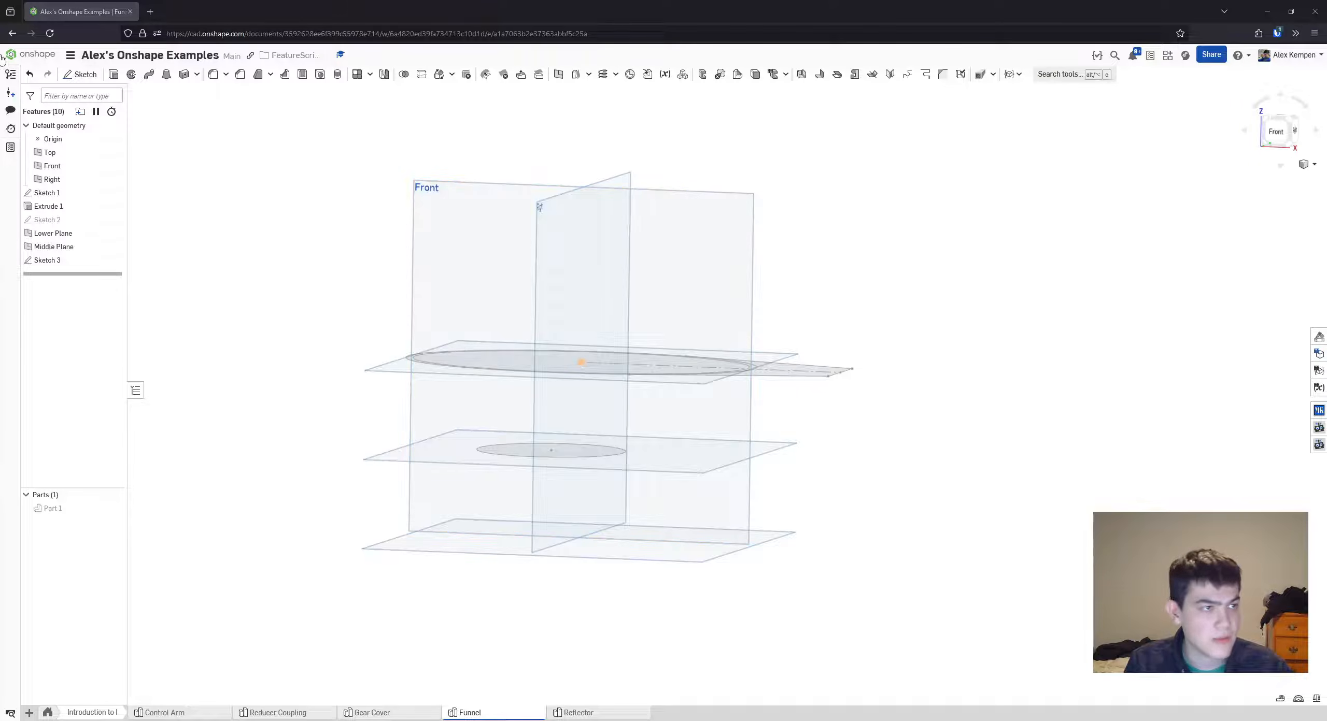
- Start a sketch on the Lower Plane, draw a small circle, and constrain its centre horizontally to the origin
click(79, 74)
click(436, 535)
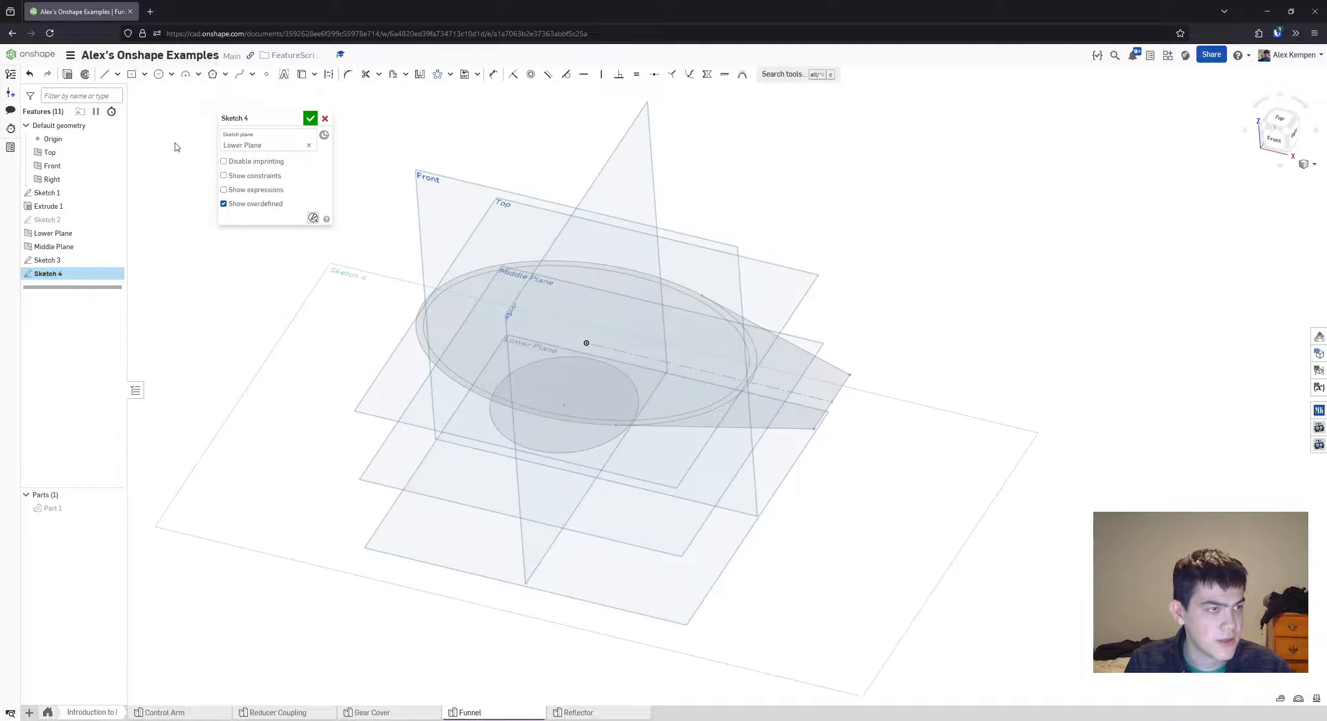
click(158, 74)
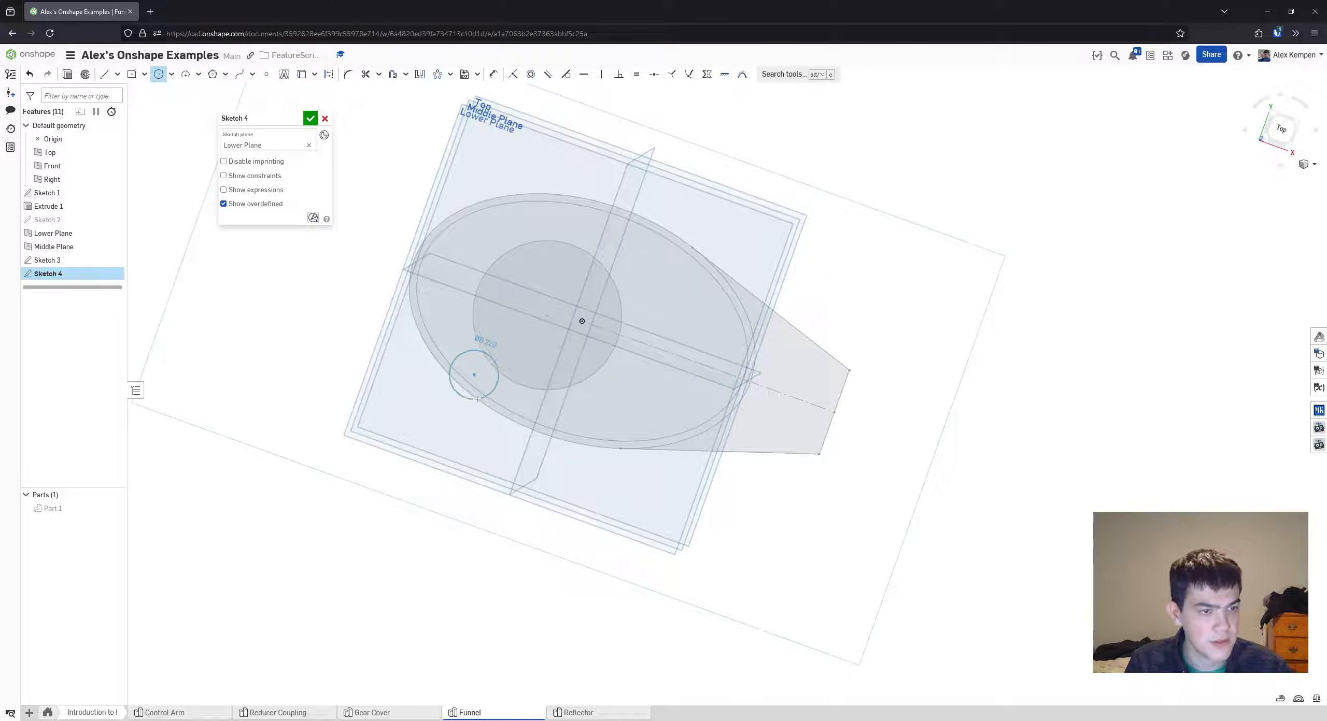
click(477, 397)
key(Escape)
key(h)
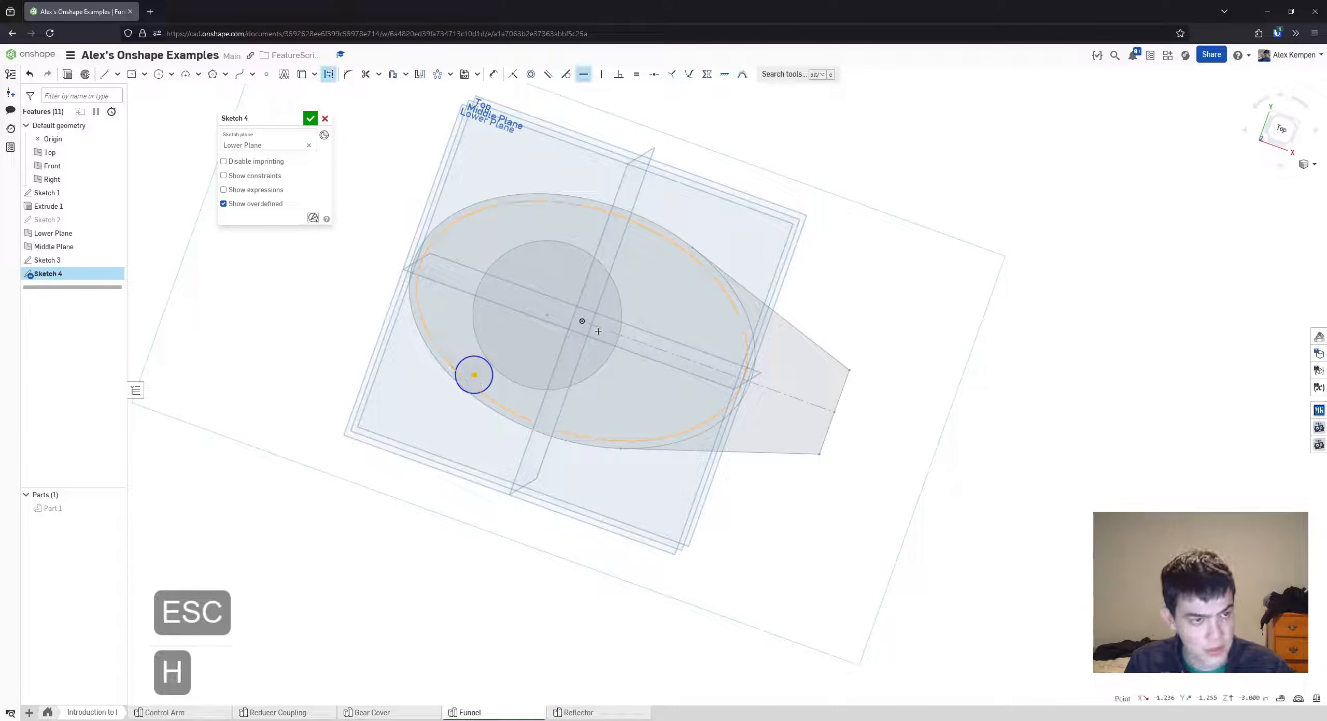
click(584, 319)
key(Escape)
right_drag(613, 367, 622, 402)
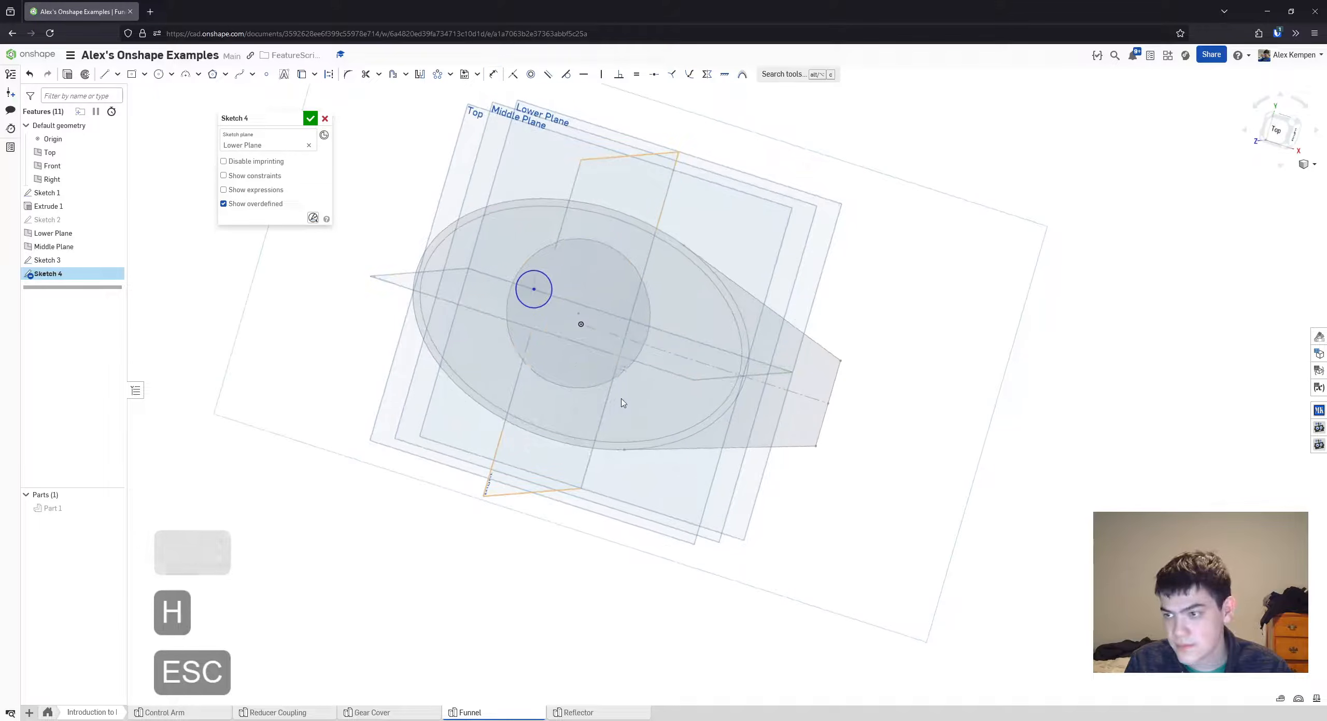
- Dimension the small circle's centre 0.75 in horizontally from the origin and view the Lower Plane sketch straight on
key(d)
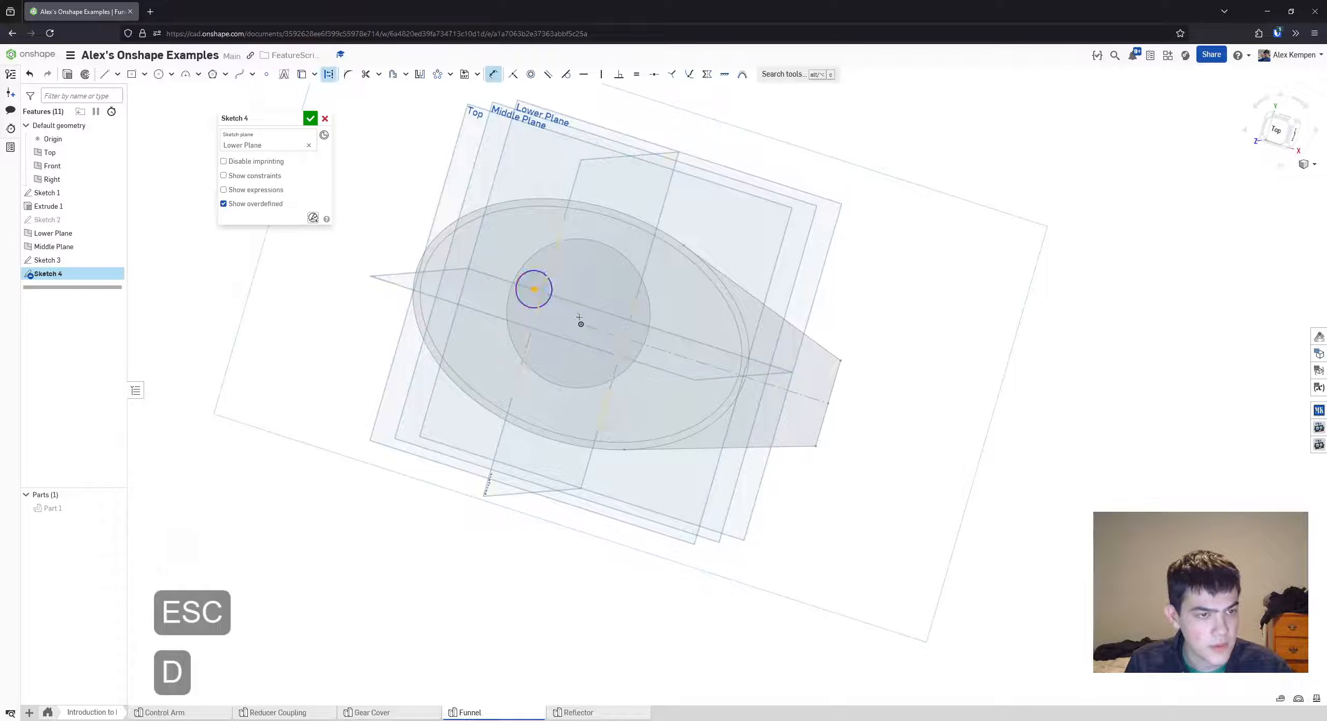
click(580, 322)
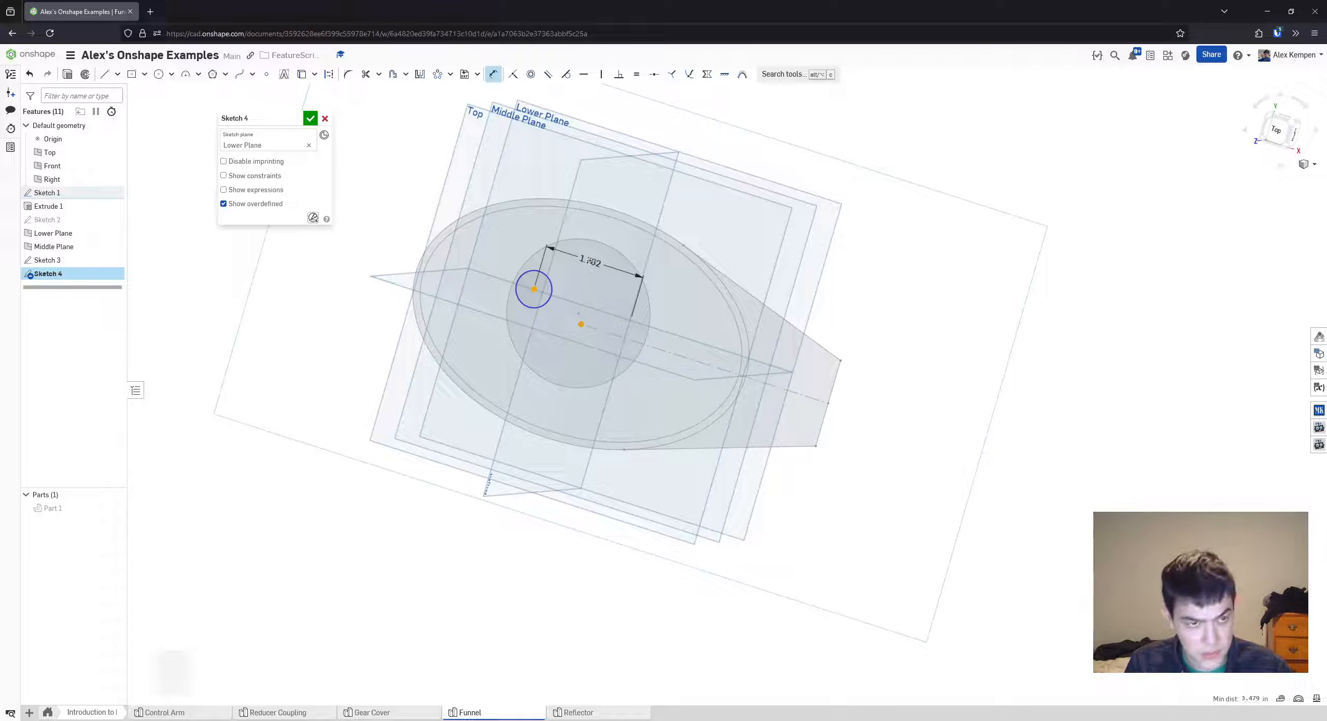
click(590, 261)
text(n)
key(BackSpace)
text(.75)
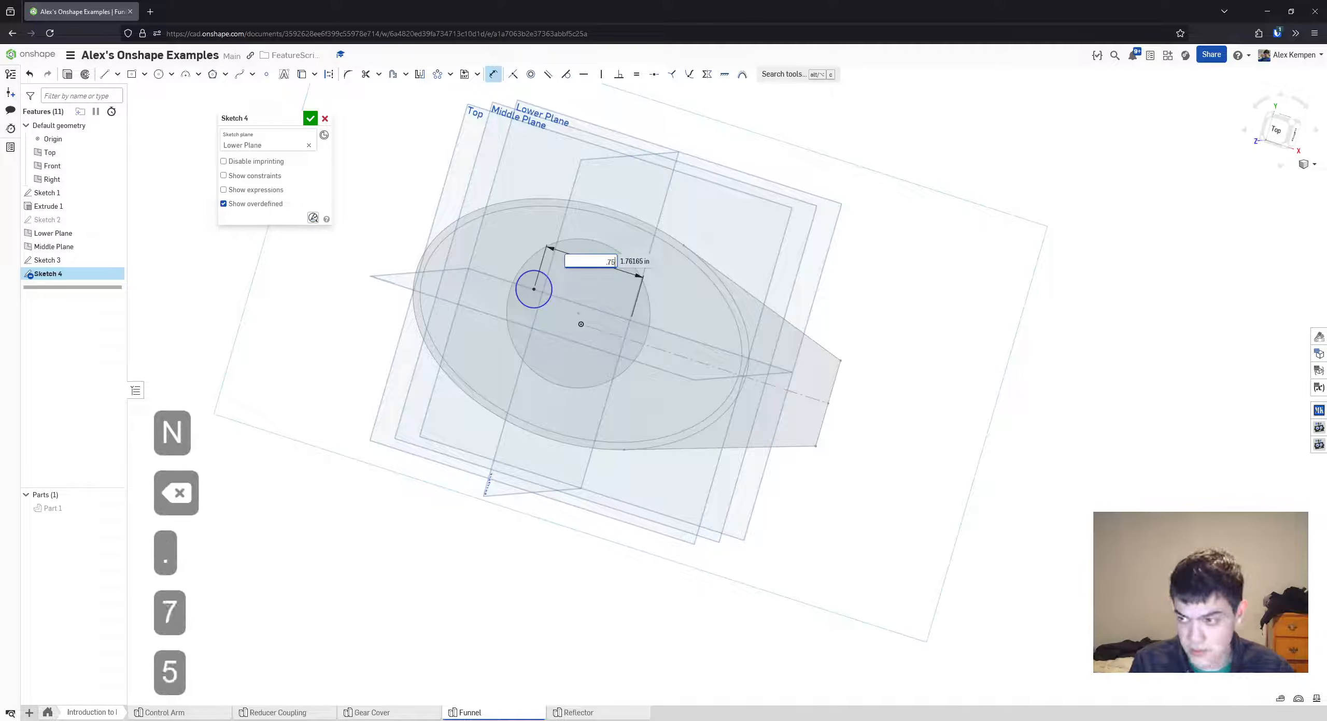
key(Return)
key(Escape)
key(n)
key(Escape)
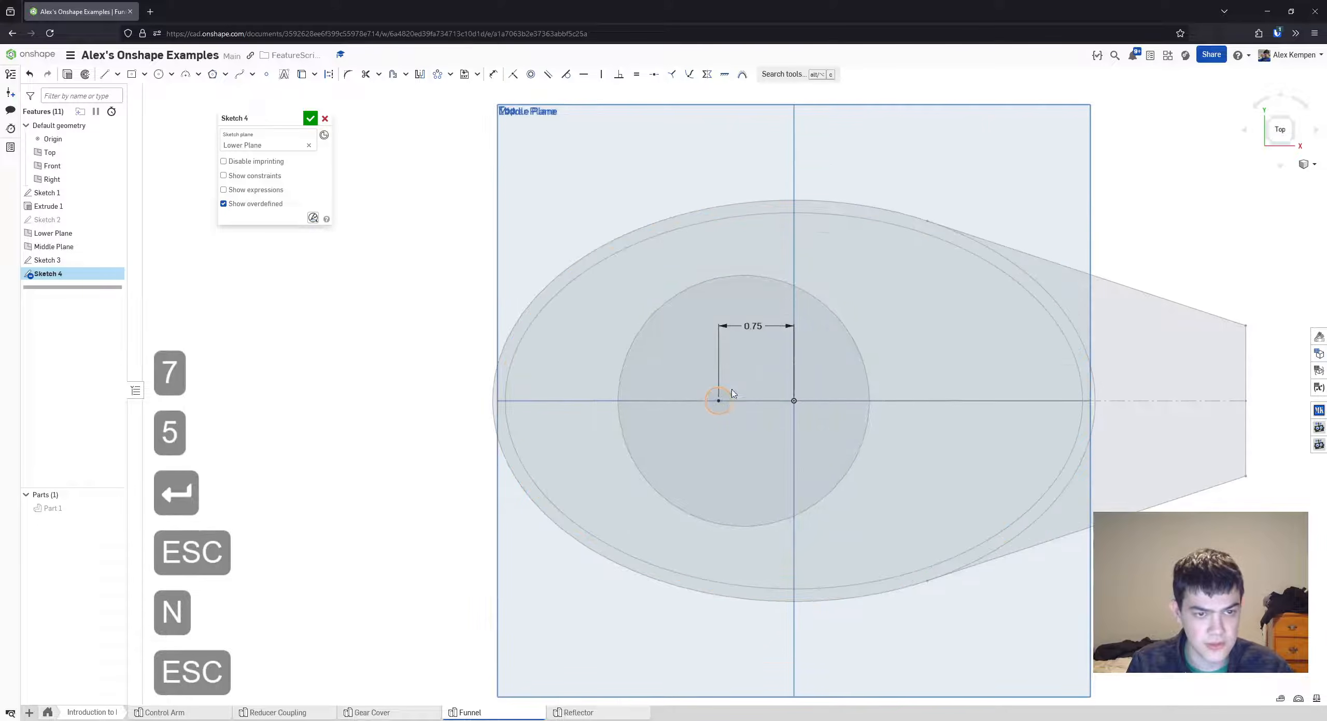
- Set the small circle's diameter to 0.5 in and accept the Lower Plane sketch
key(d)
click(724, 408)
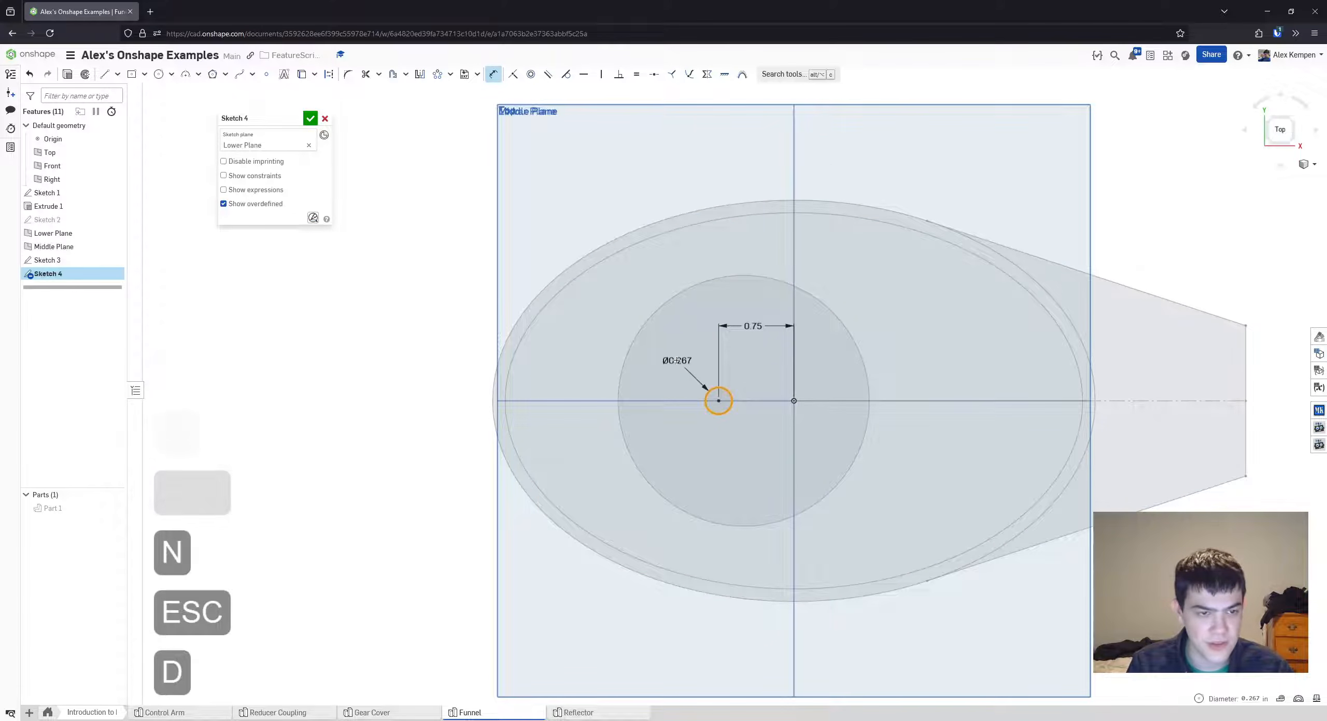
click(681, 363)
text(.5)
key(Return)
key(Escape)
right_drag(767, 394, 757, 499)
key(n)
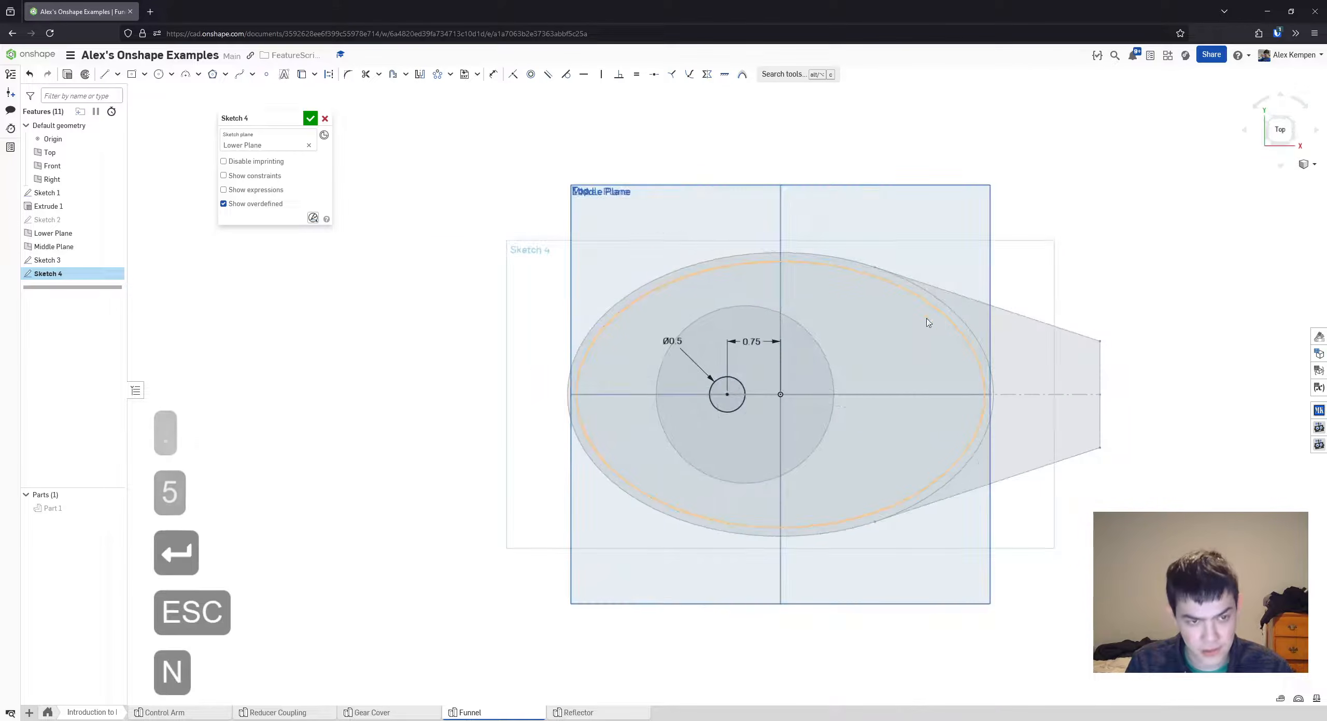
click(310, 119)
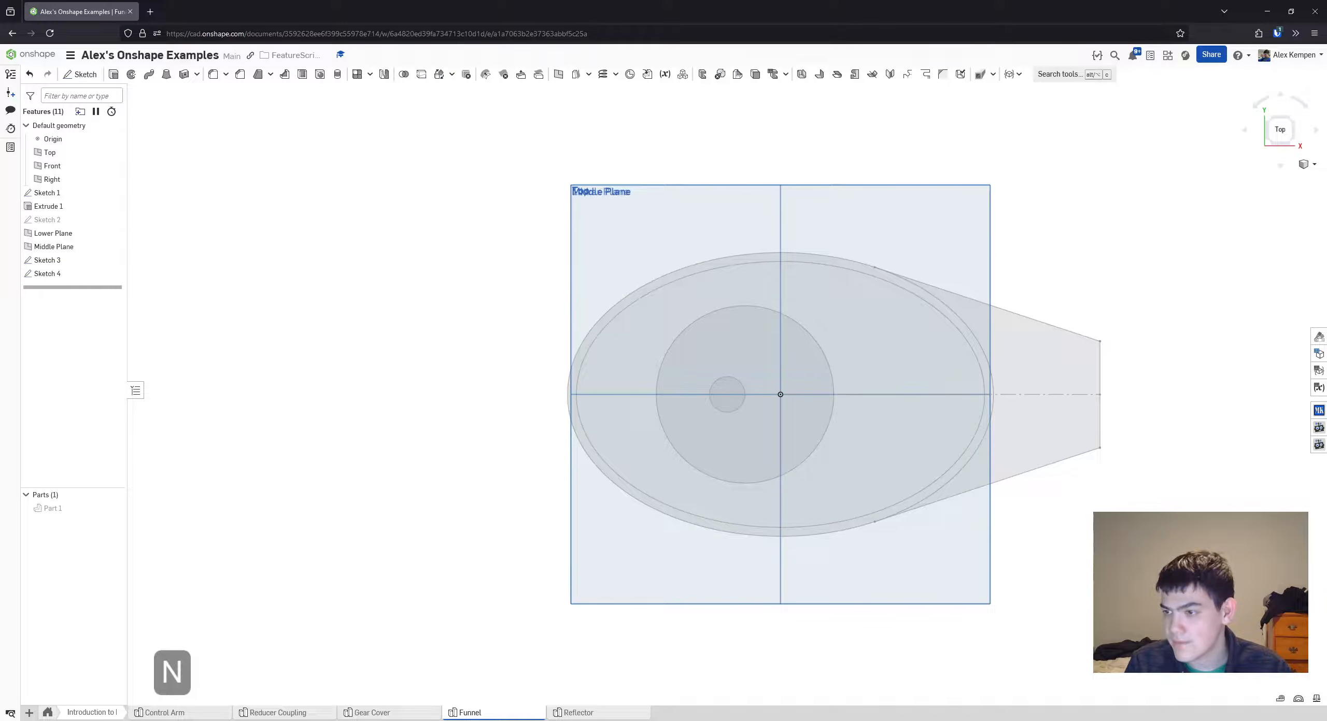
- Start a solid loft using Sketch 2, Sketch 3 and Sketch 4 as its profiles, ordered from the rim down
right_drag(926, 305, 439, 291)
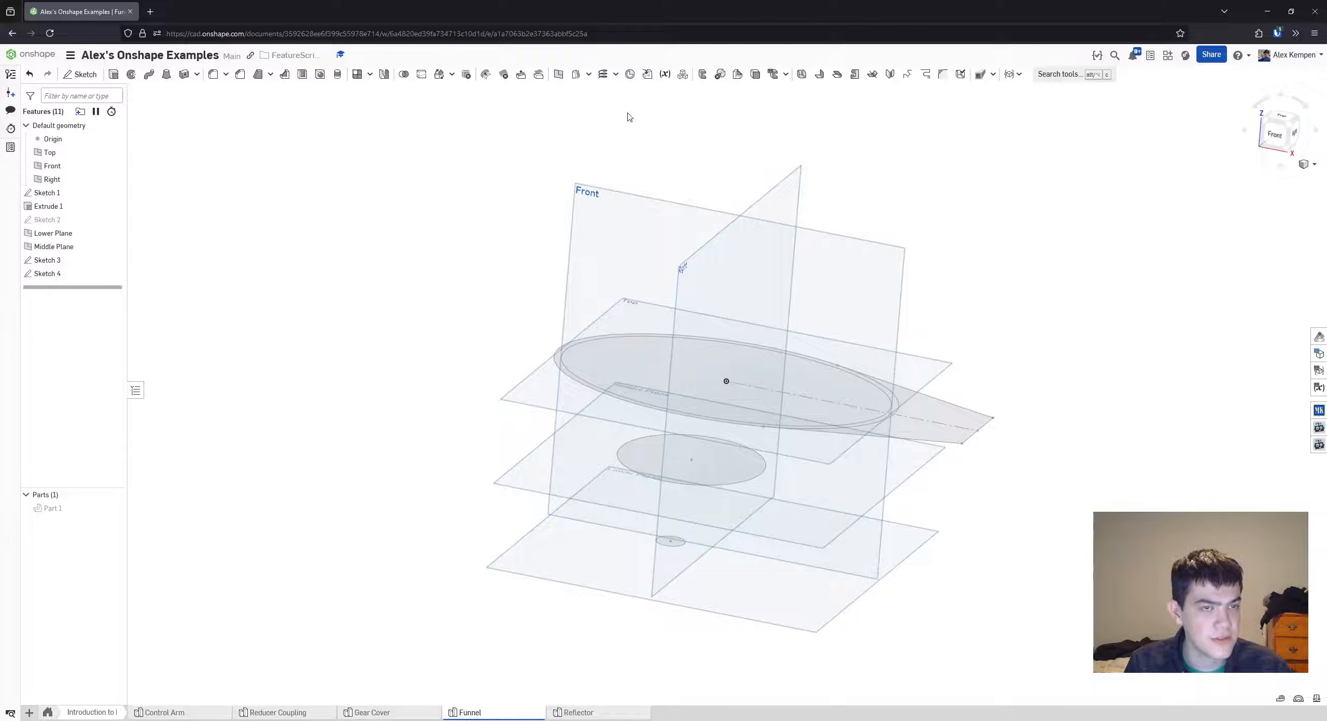
click(1056, 74)
text(loft)
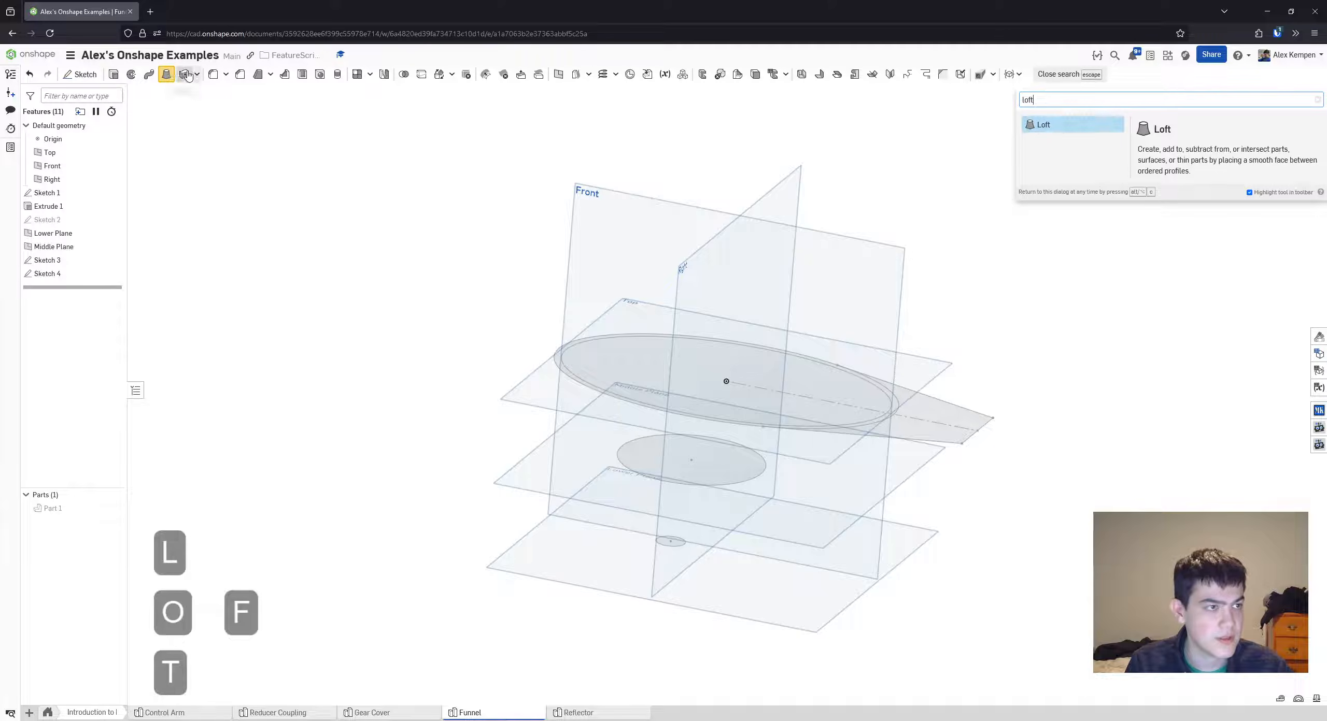
click(166, 75)
right_drag(544, 363, 584, 232)
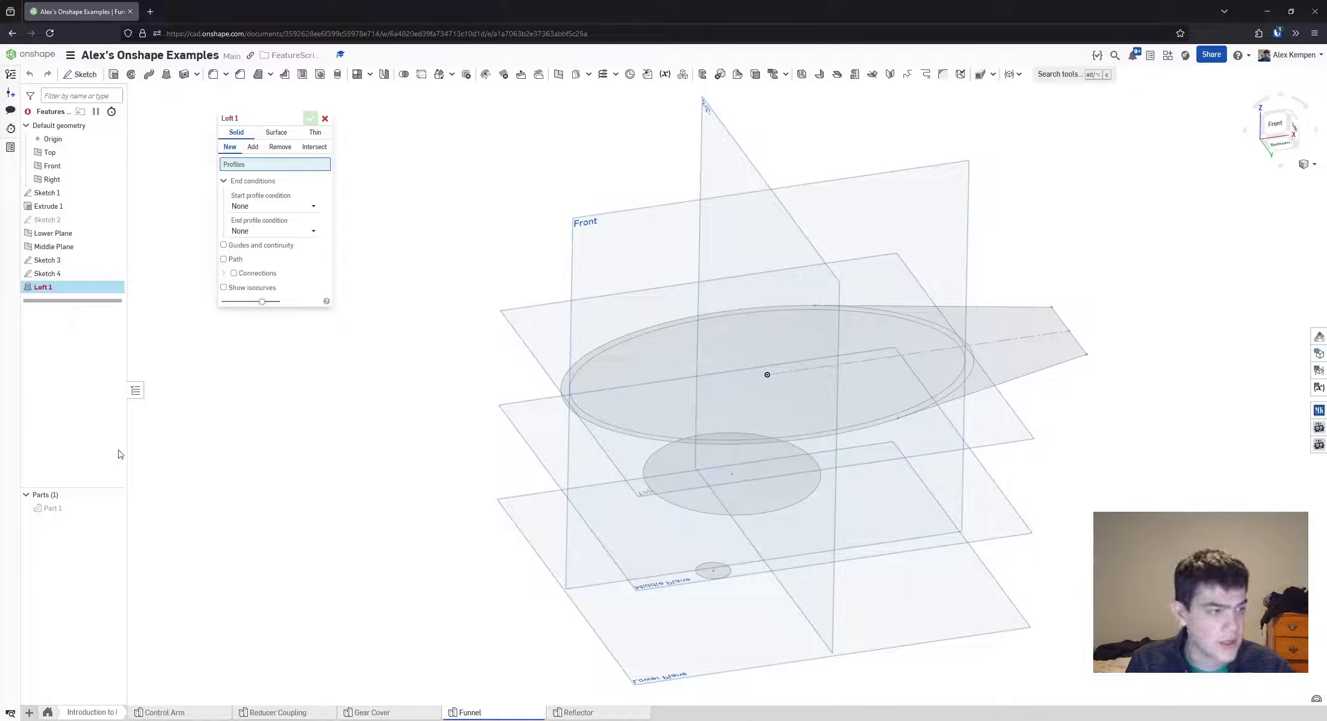
click(78, 222)
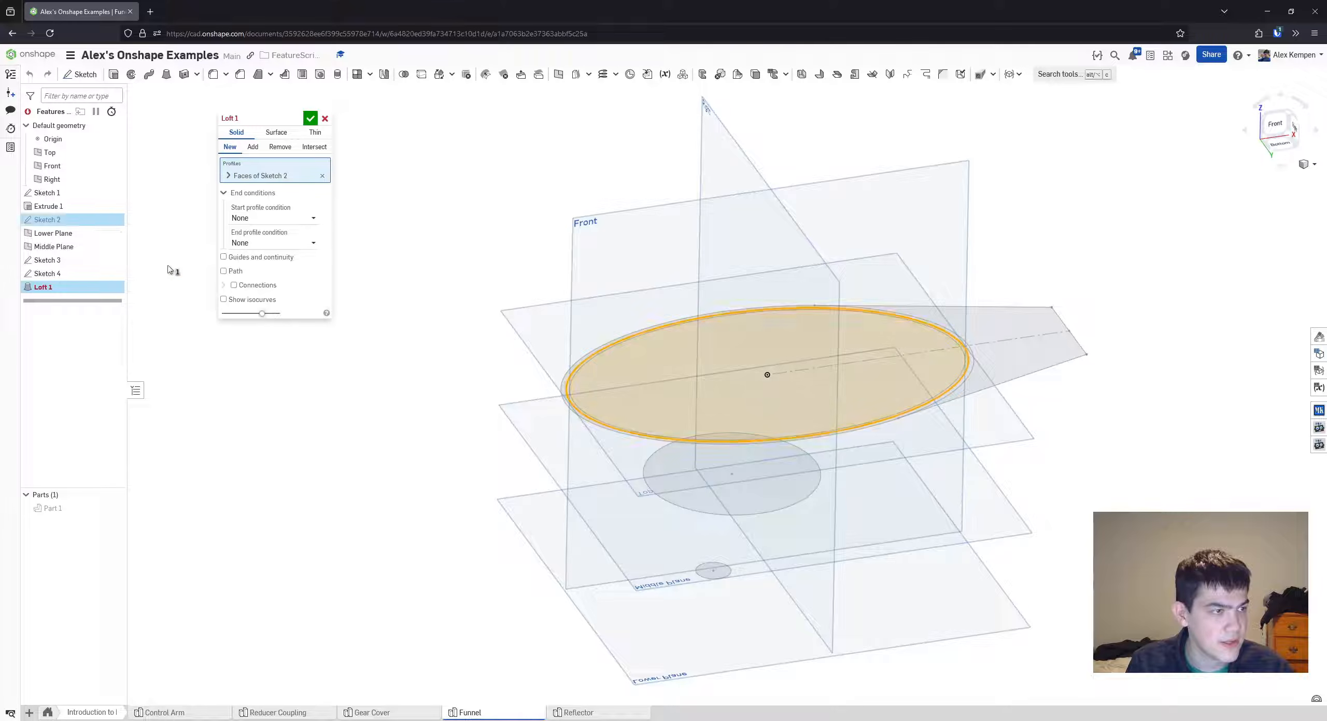
click(87, 262)
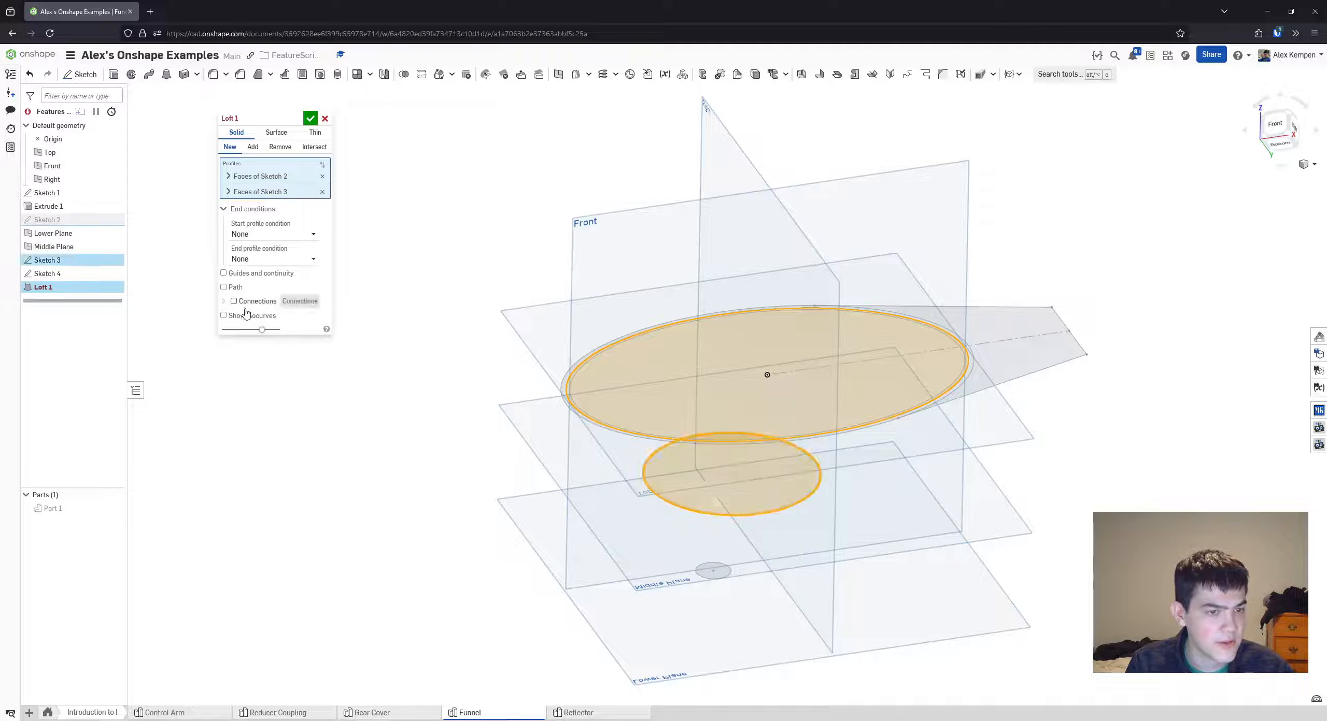
click(88, 275)
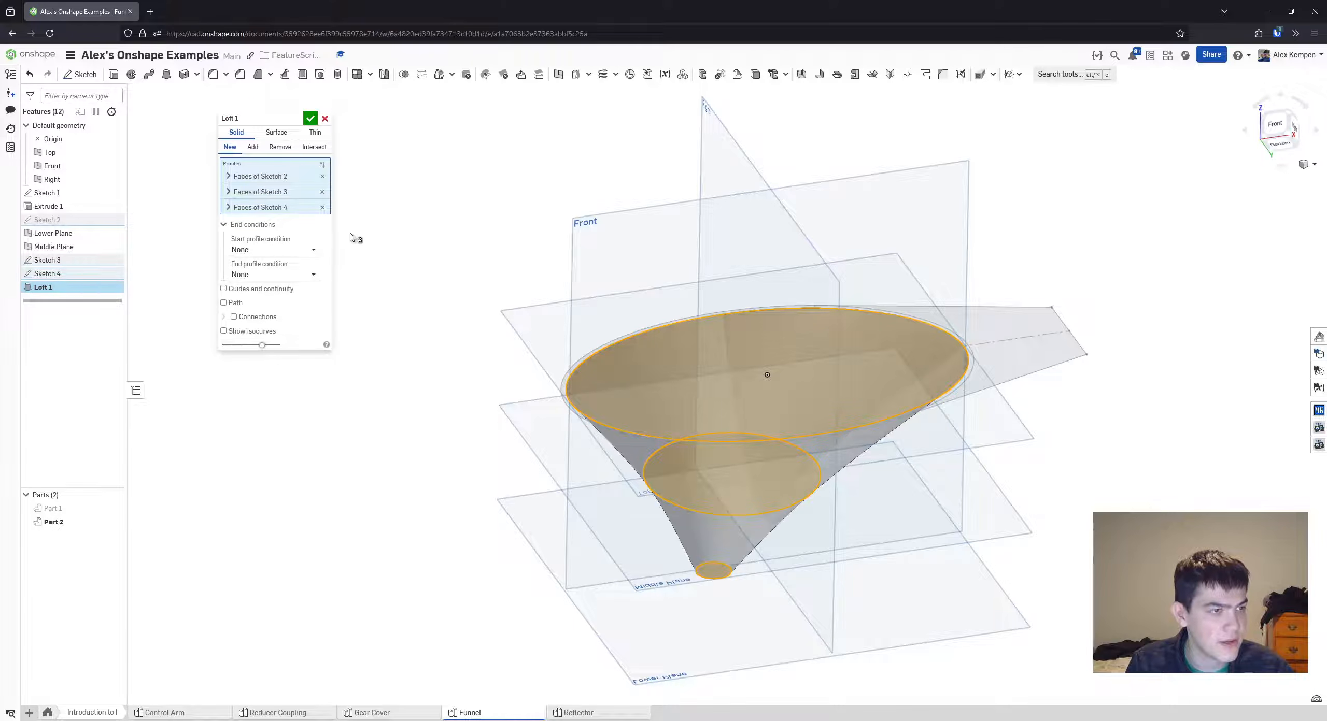
mouse_move(352, 237)
right_down()
mouse_move(447, 331)
mouse_move(584, 353)
right_up()
right_drag(787, 300, 746, 290)
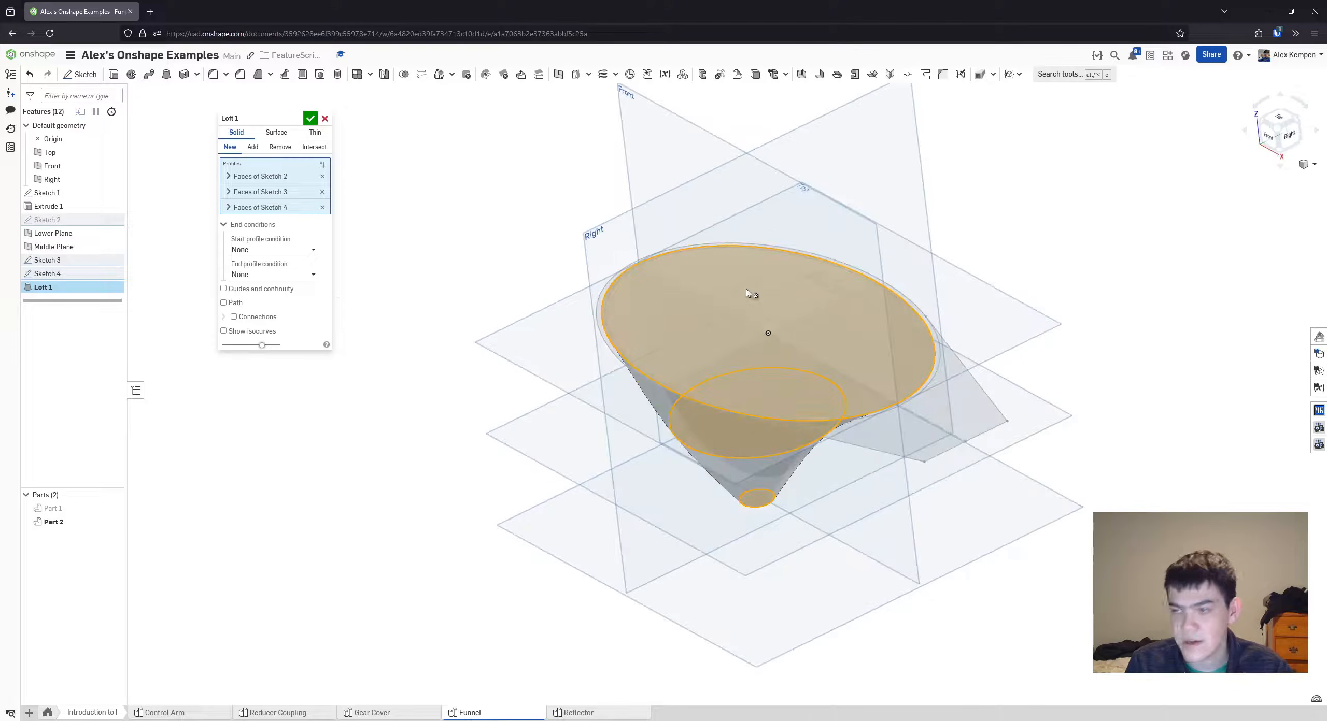
- Show Part 1 and switch the loft to Add so that it merges with the rim part
click(117, 508)
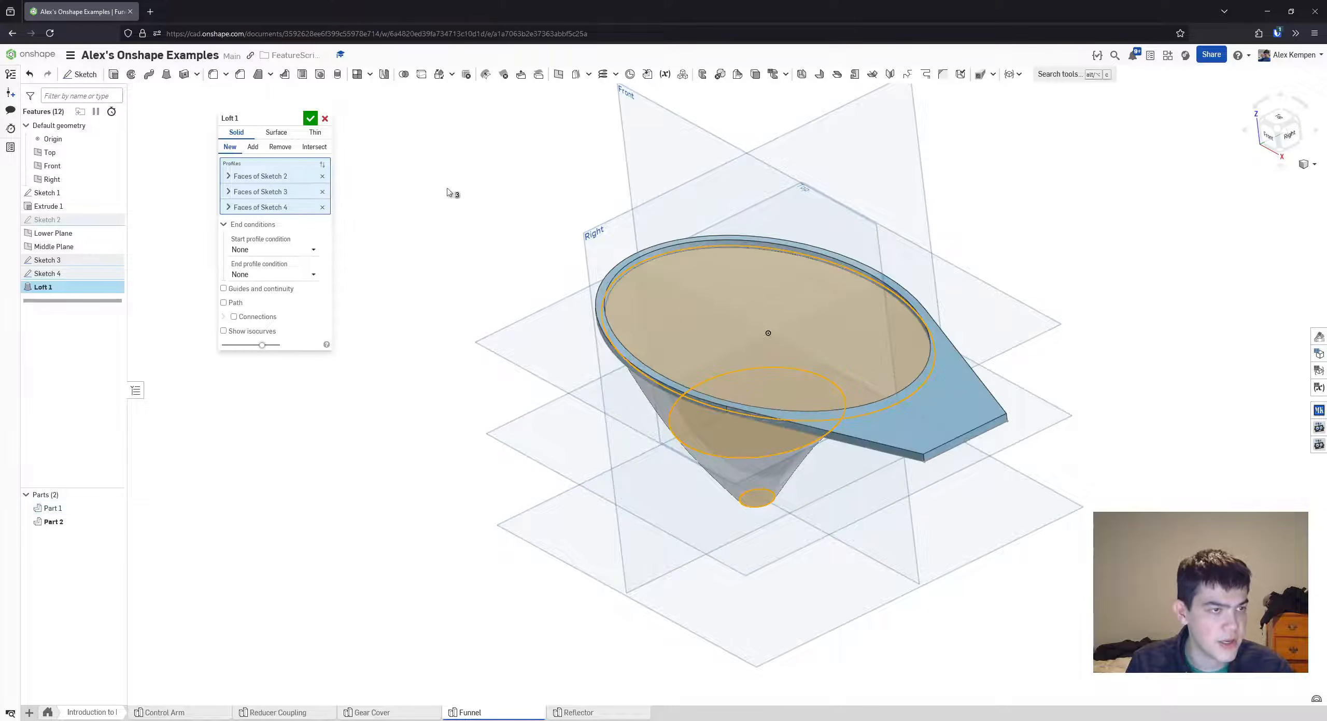
click(253, 148)
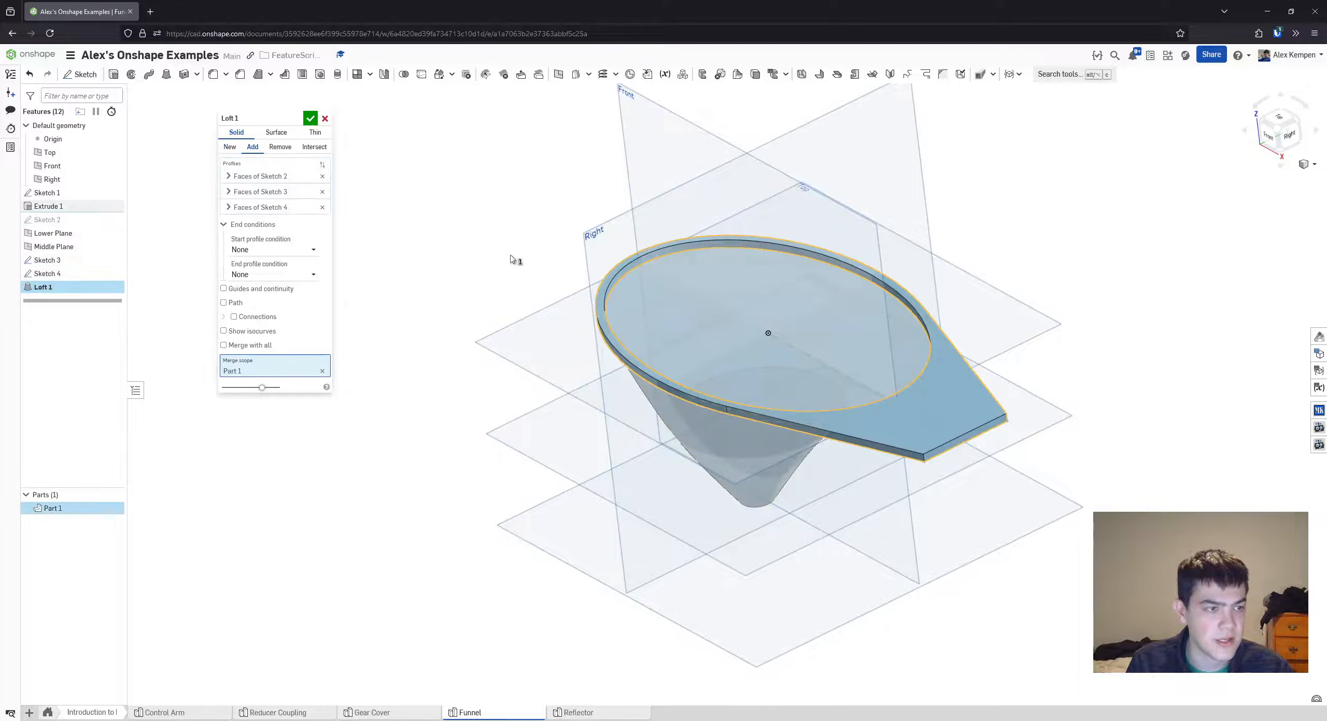
right_drag(656, 311, 629, 225)
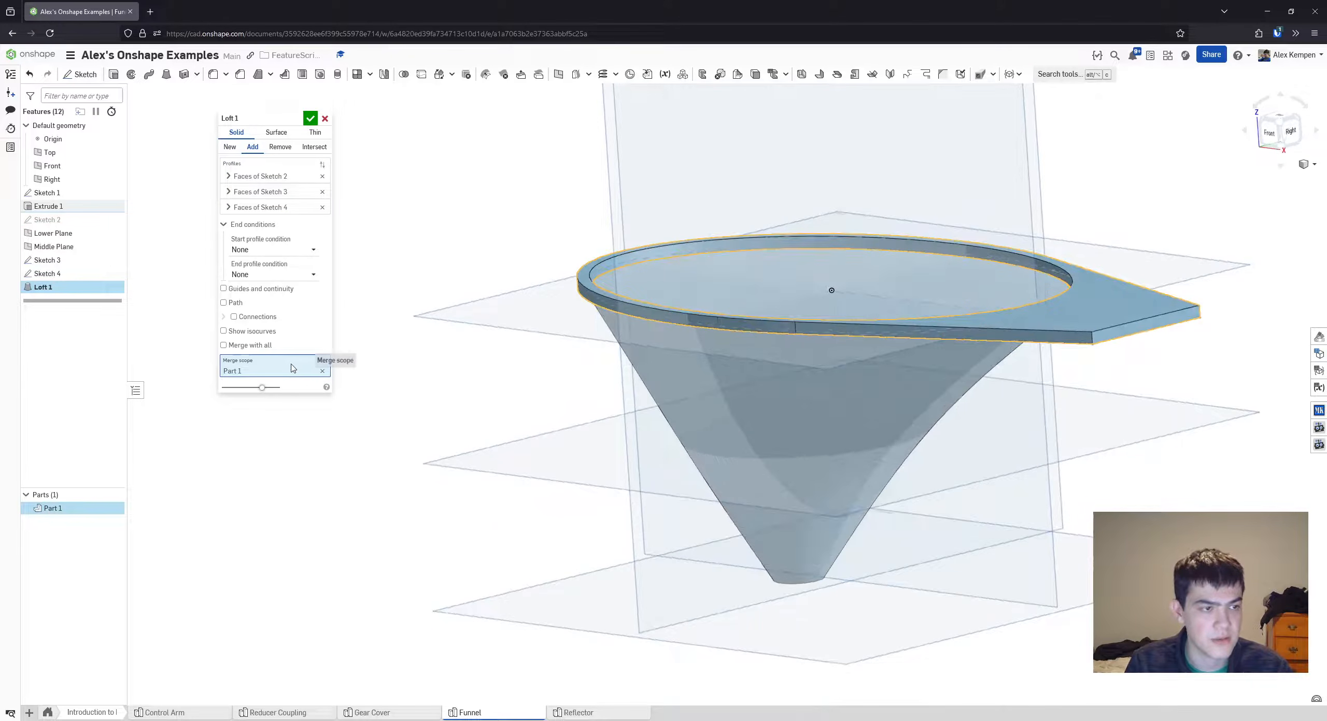
right_drag(841, 267, 798, 244)
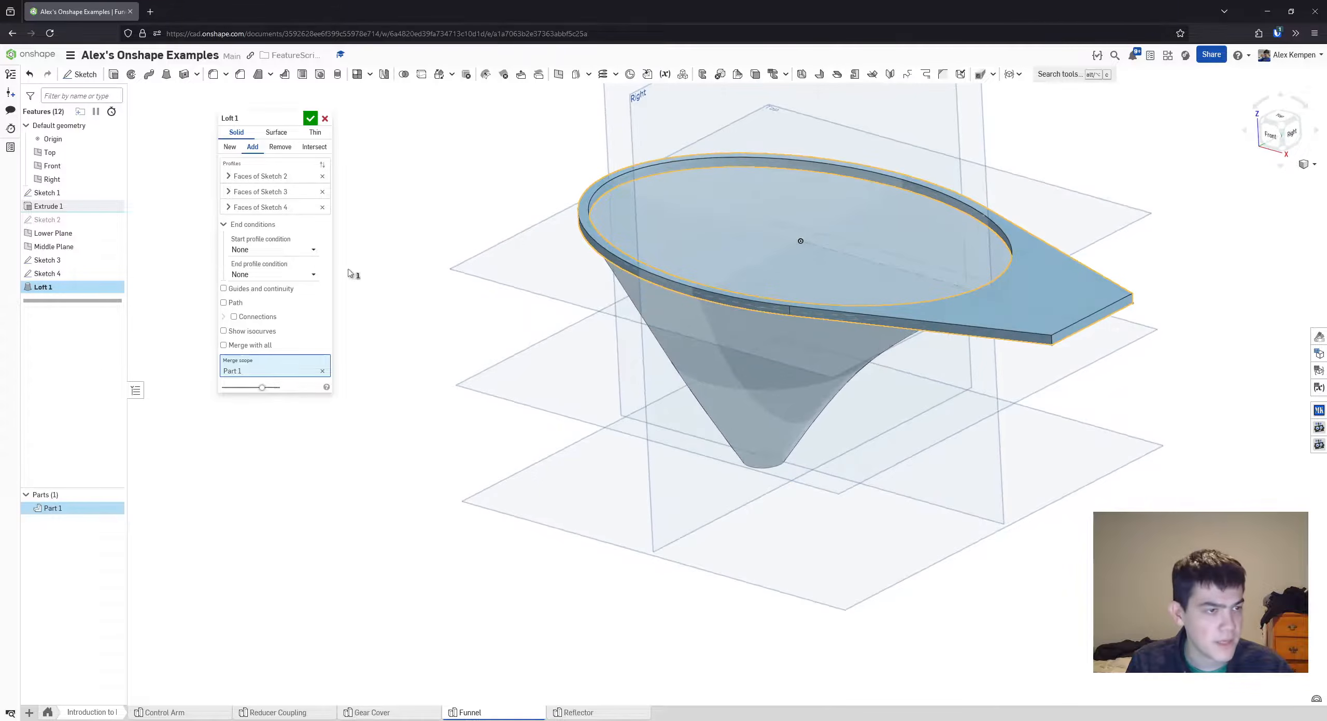
- Set the loft's start and end conditions to Normal to profile with a start magnitude of 0.5, and accept the loft
click(290, 252)
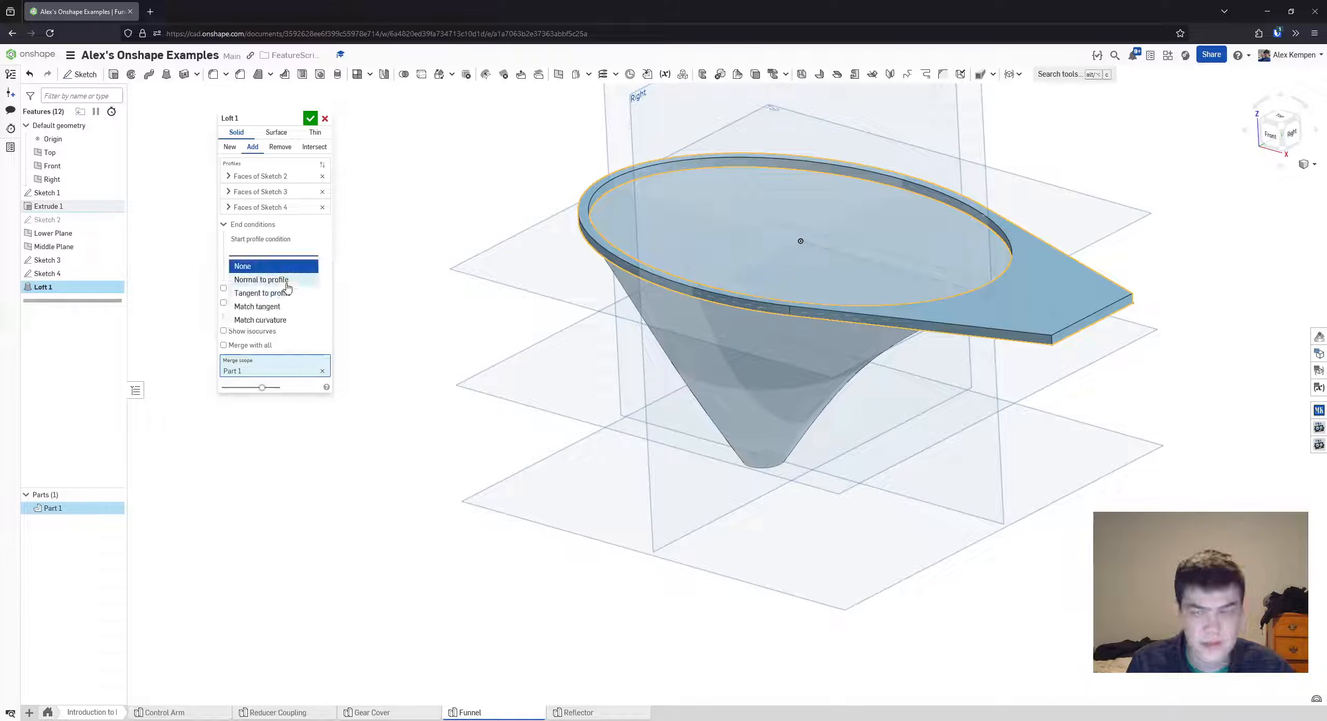
click(288, 281)
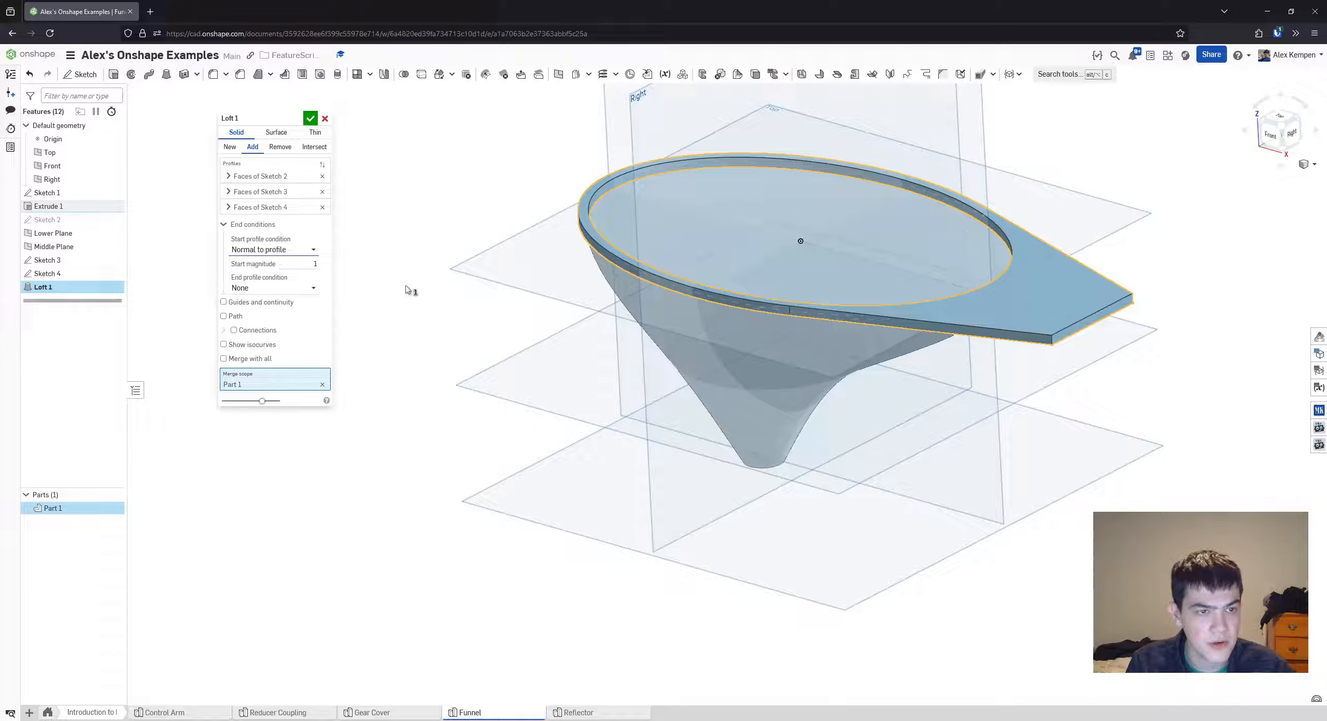
click(305, 290)
click(283, 319)
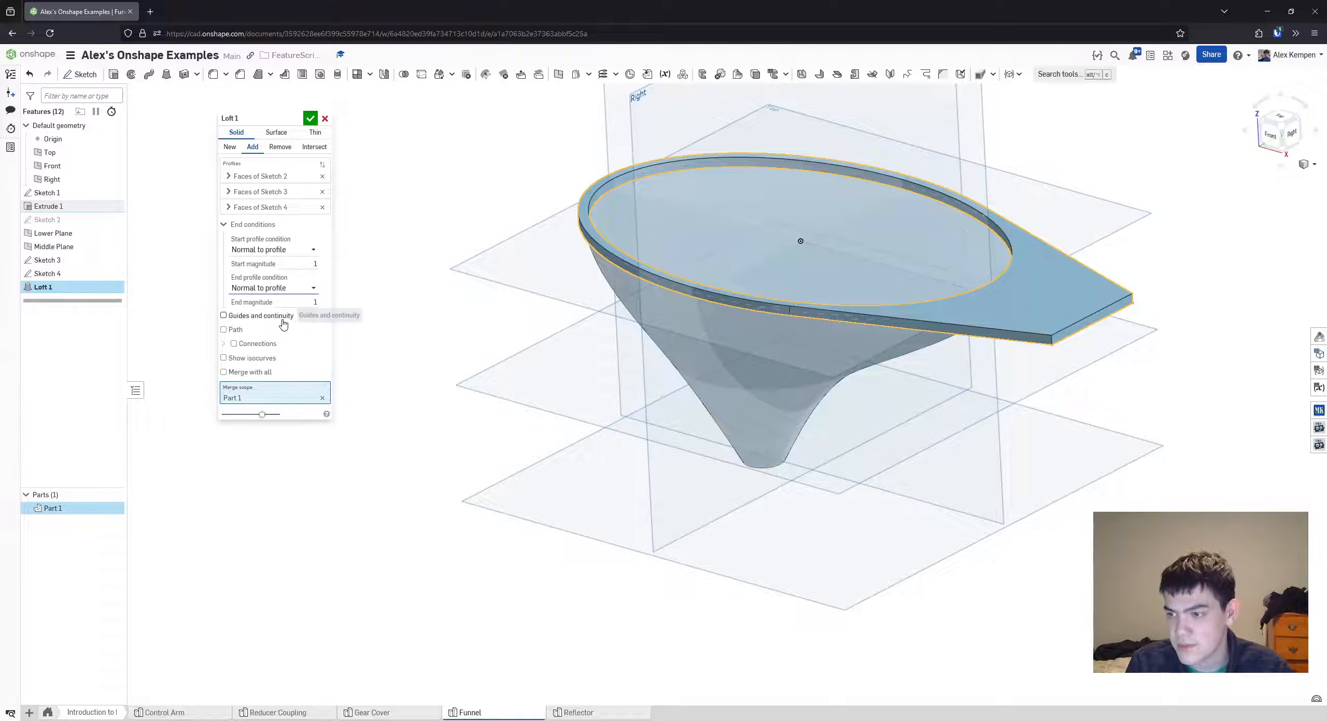
click(308, 266)
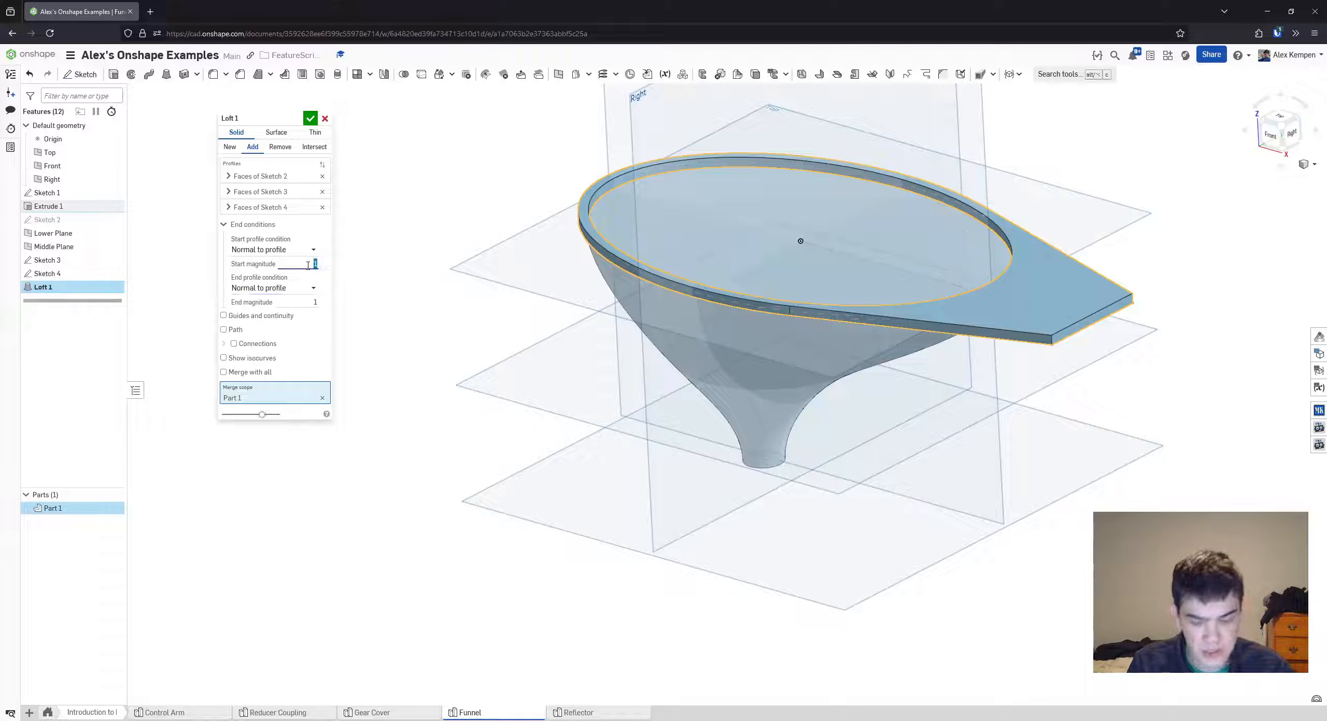
text(0.5)
key(Return)
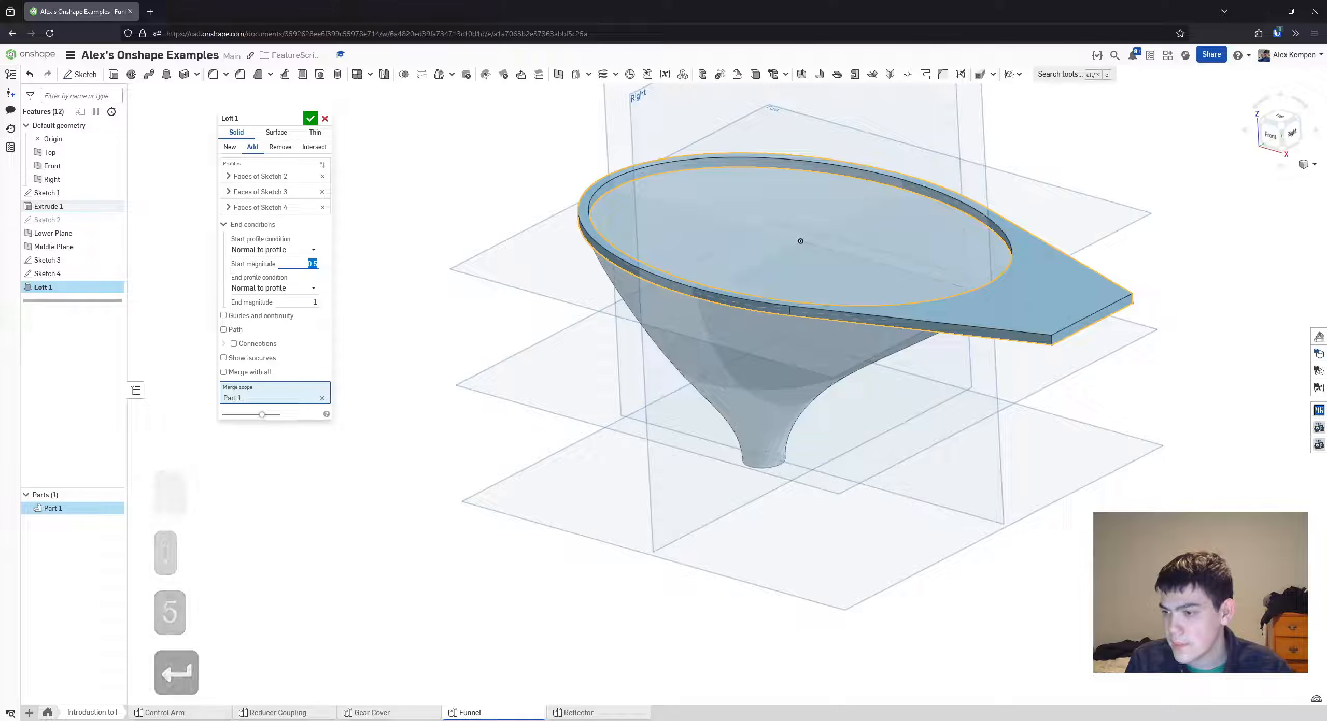
click(310, 120)
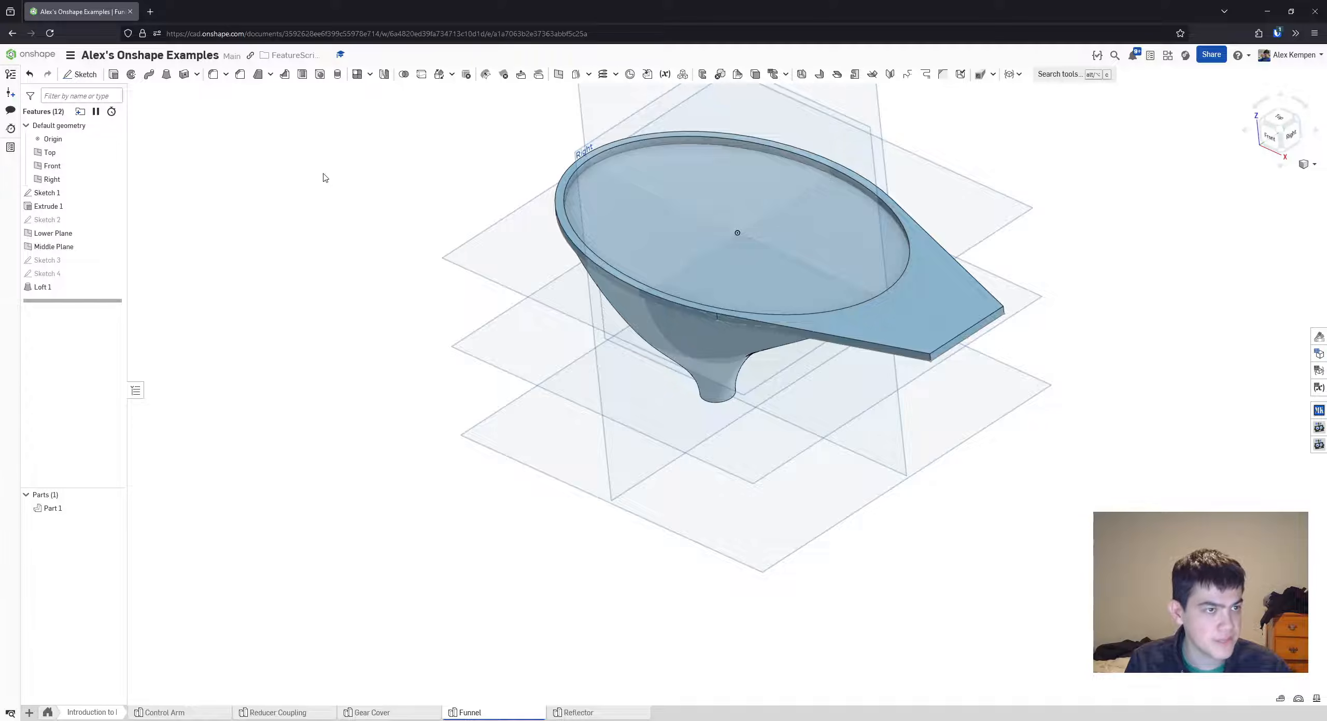
- Start a Shell that removes the loft's large upper face and small outlet face, with a thickness of 0.05 in
right_drag(325, 177, 370, 133)
click(308, 78)
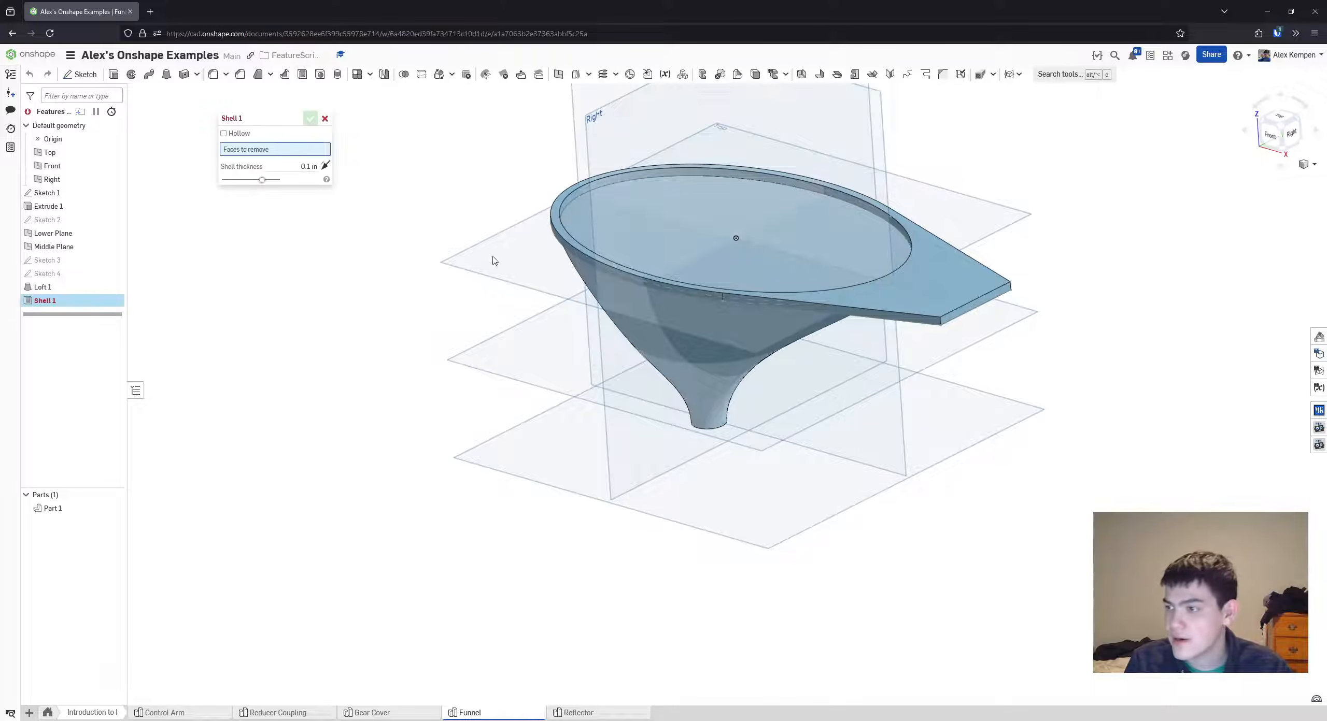
right_drag(542, 304, 687, 615)
click(678, 266)
click(687, 615)
click(307, 188)
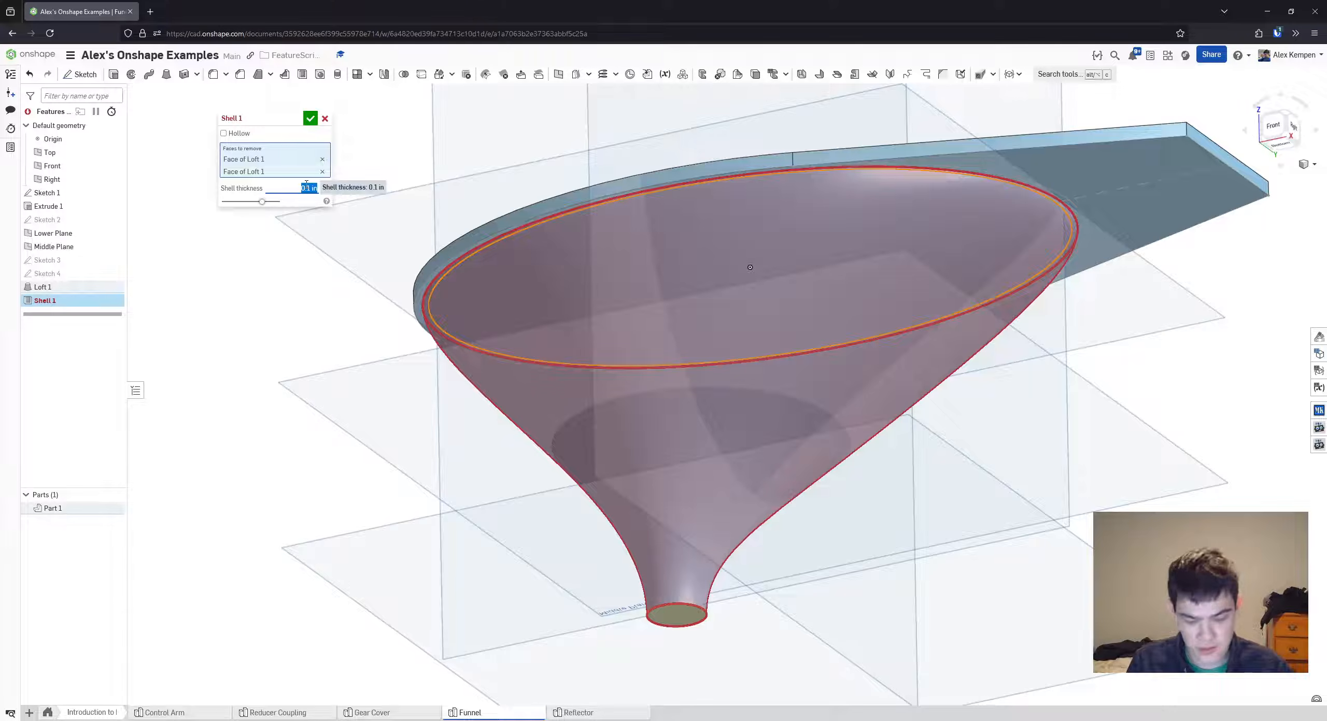
text(0.05)
key(Return)
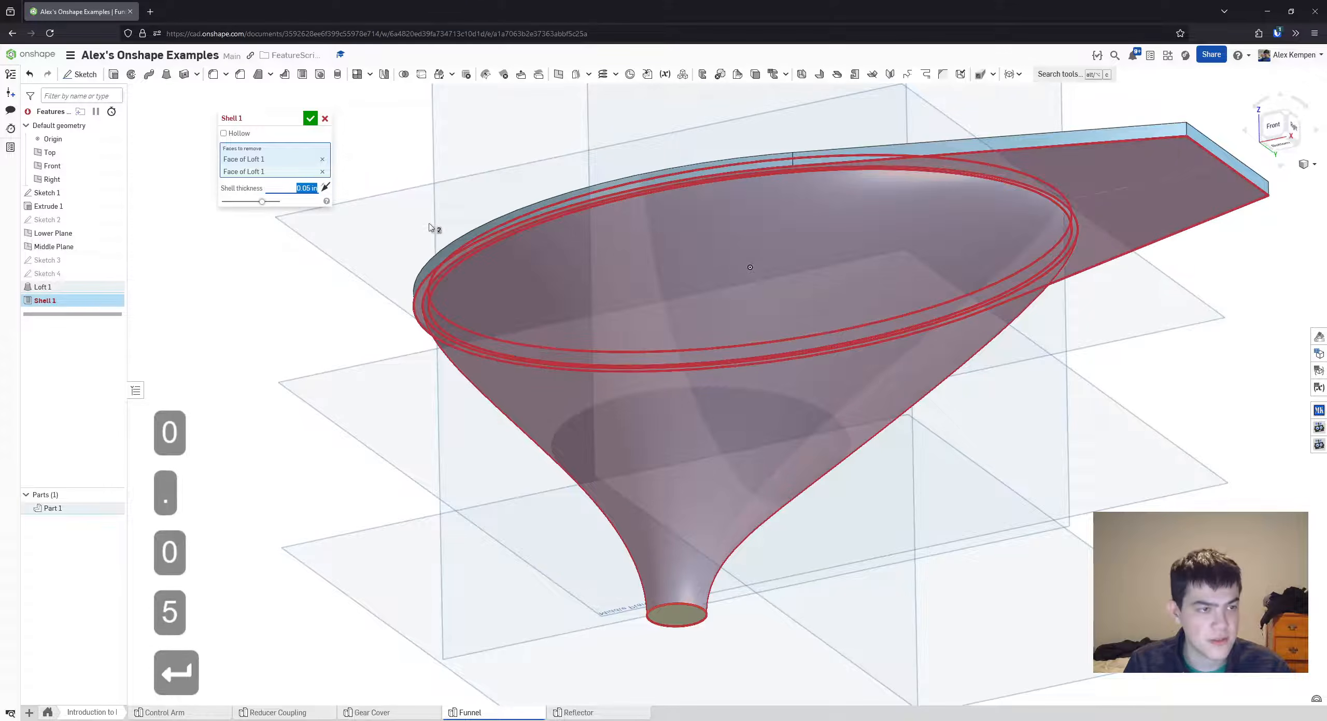
- Examine the shell preview around the rim, tab and funnel body from several angles
scroll(399, 246, up, 3)
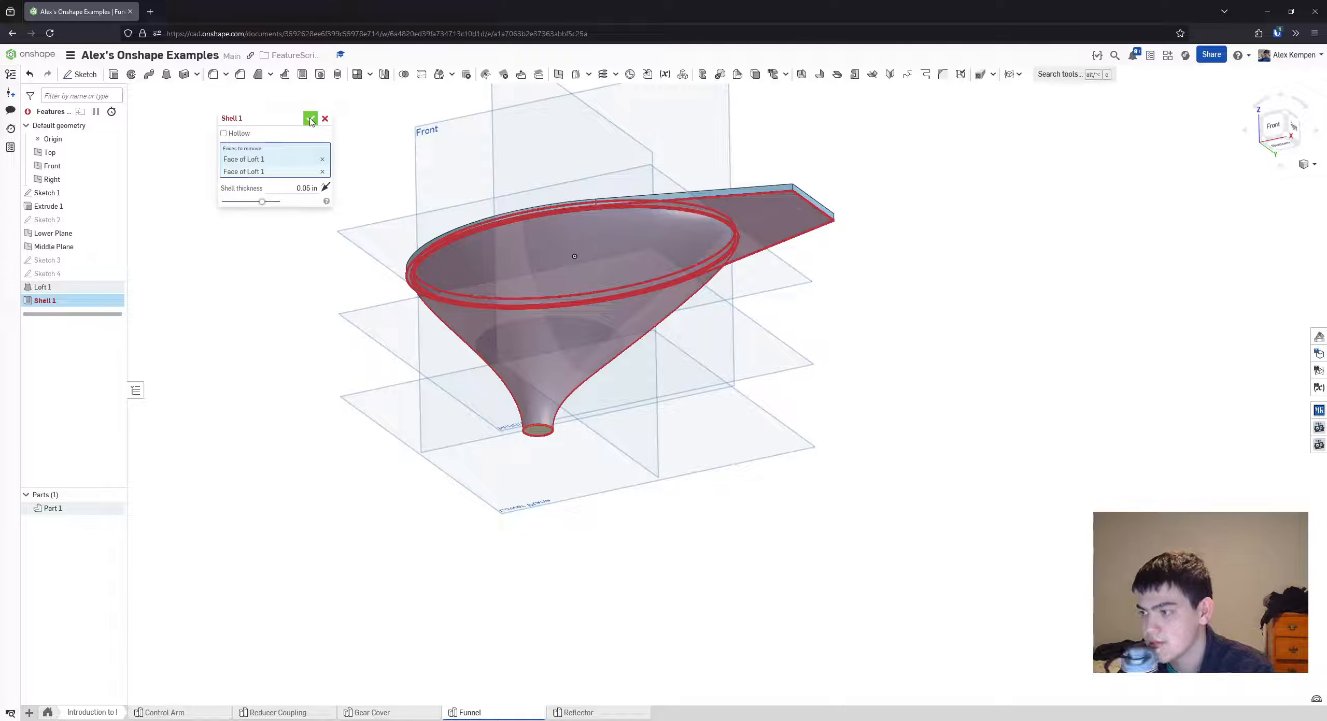
scroll(833, 310, down, 1)
right_drag(832, 310, 791, 305)
scroll(723, 232, down, 2)
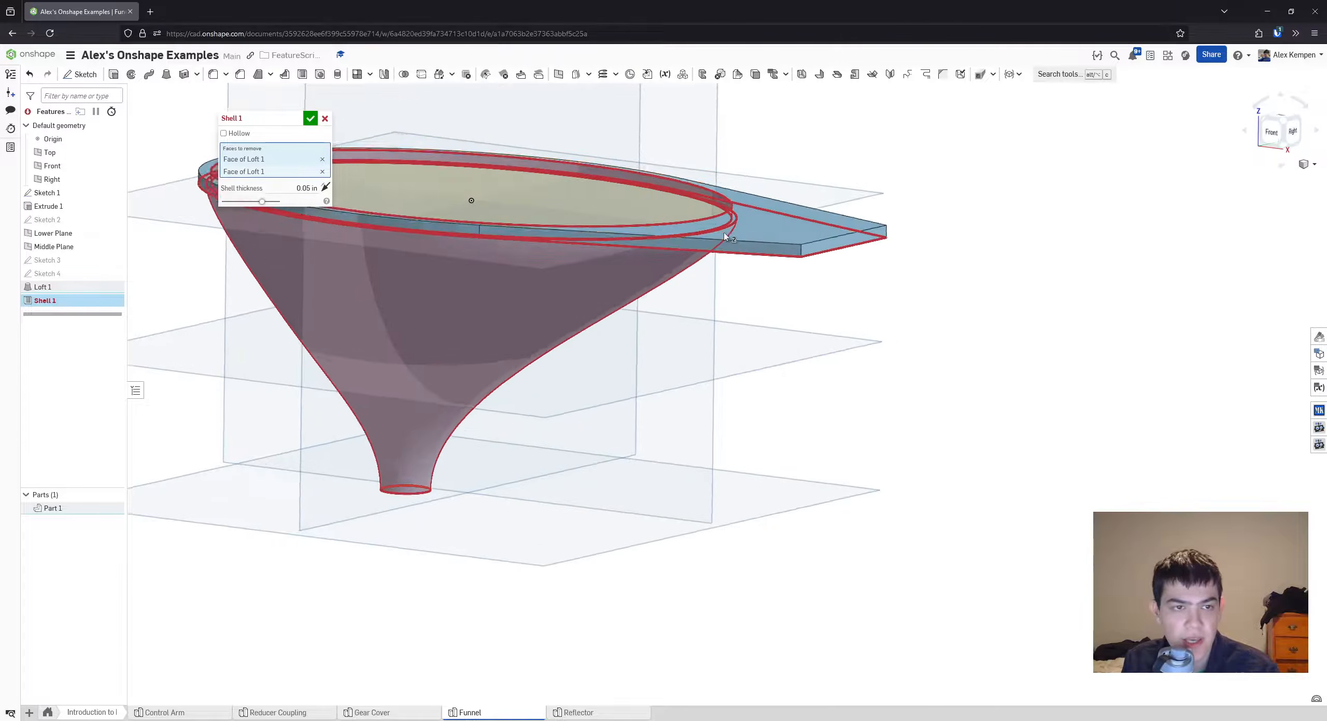
mouse_move(723, 232)
right_down()
mouse_move(747, 224)
mouse_move(735, 272)
mouse_move(727, 255)
right_up()
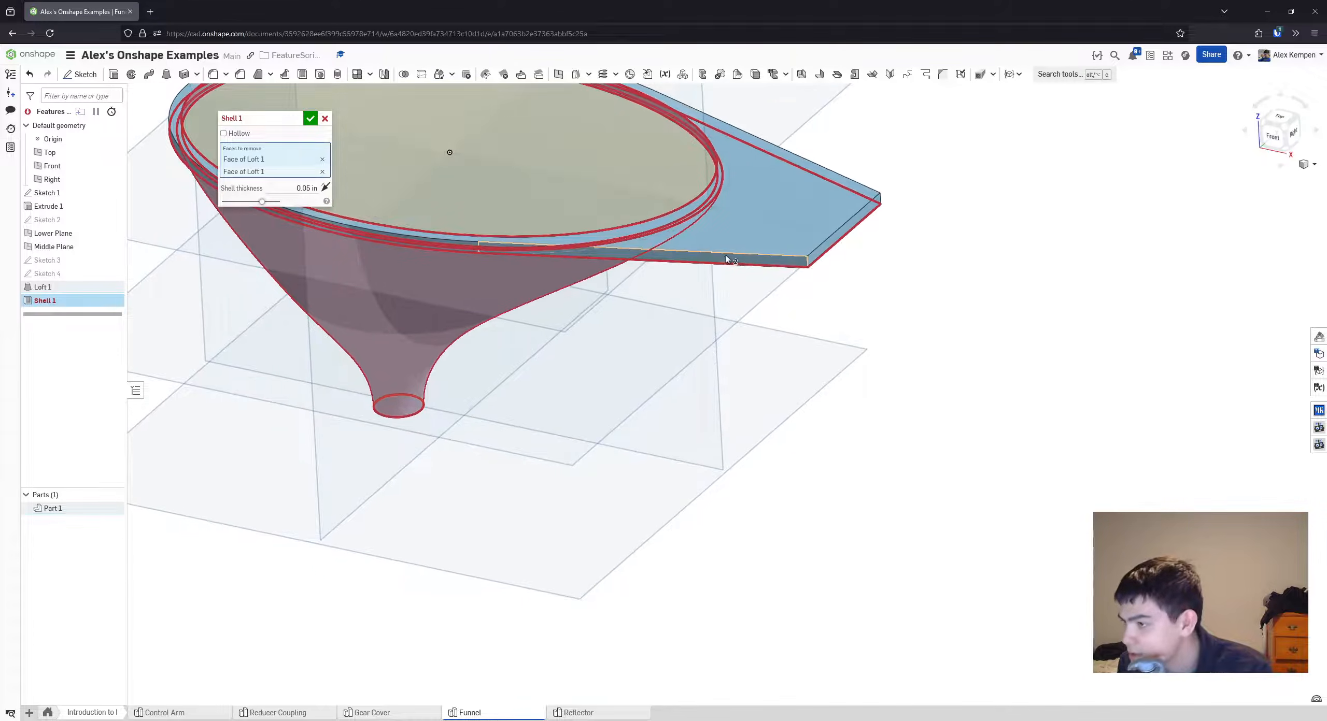
middle_drag(727, 257, 740, 287)
scroll(740, 287, down, 1)
right_drag(740, 287, 651, 266)
scroll(694, 220, down, 1)
scroll(651, 267, up, 2)
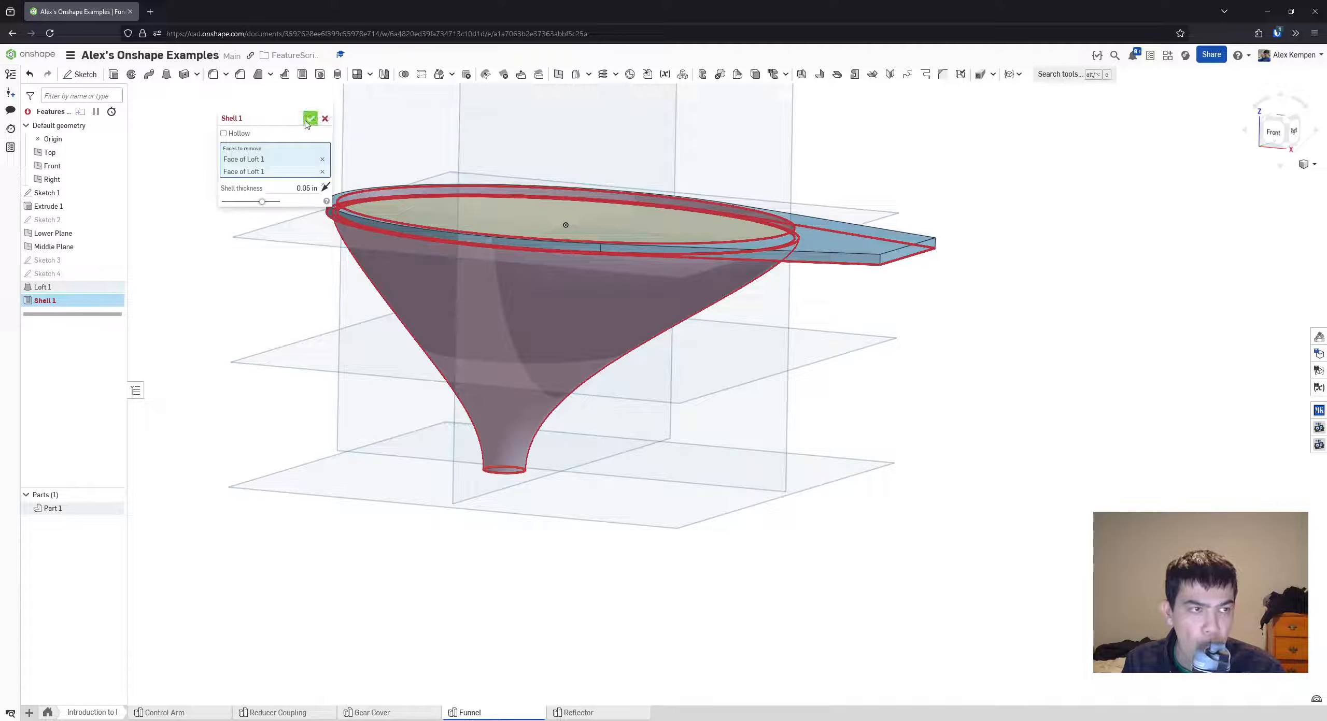
- Accept the shell feature and inspect the funnel body beneath the rim
click(310, 118)
middle_drag(994, 368, 1011, 378)
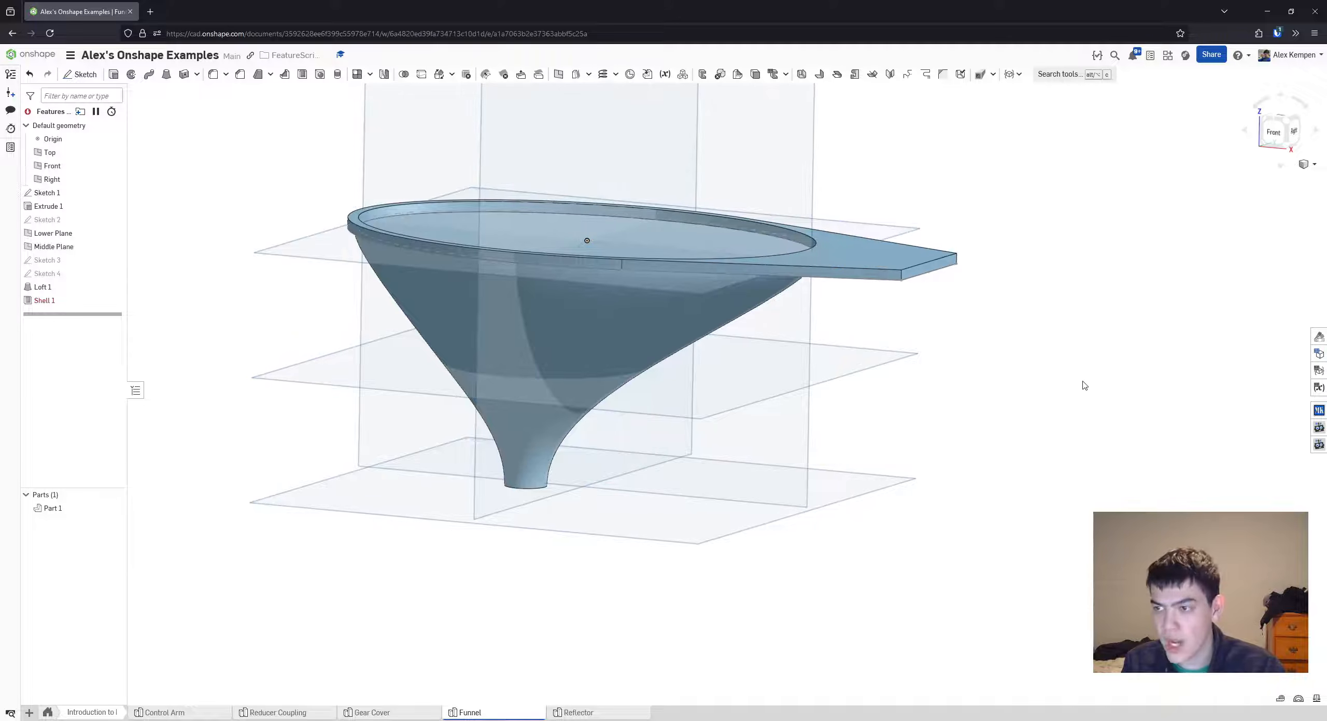
right_drag(965, 339, 973, 355)
middle_drag(973, 355, 1010, 363)
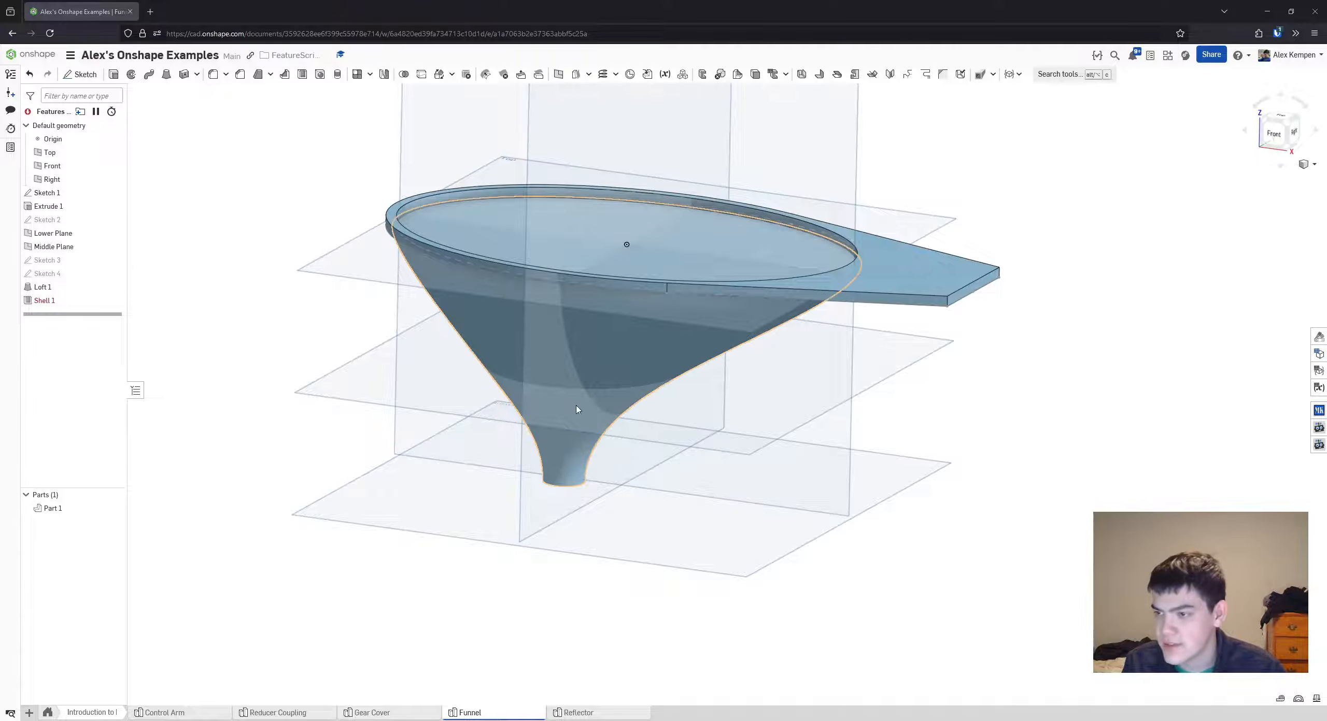
middle_drag(631, 411, 682, 414)
- Edit the existing loft so it creates a new part instead of adding to the rim, preview the final result, and accept it
double_click(46, 287)
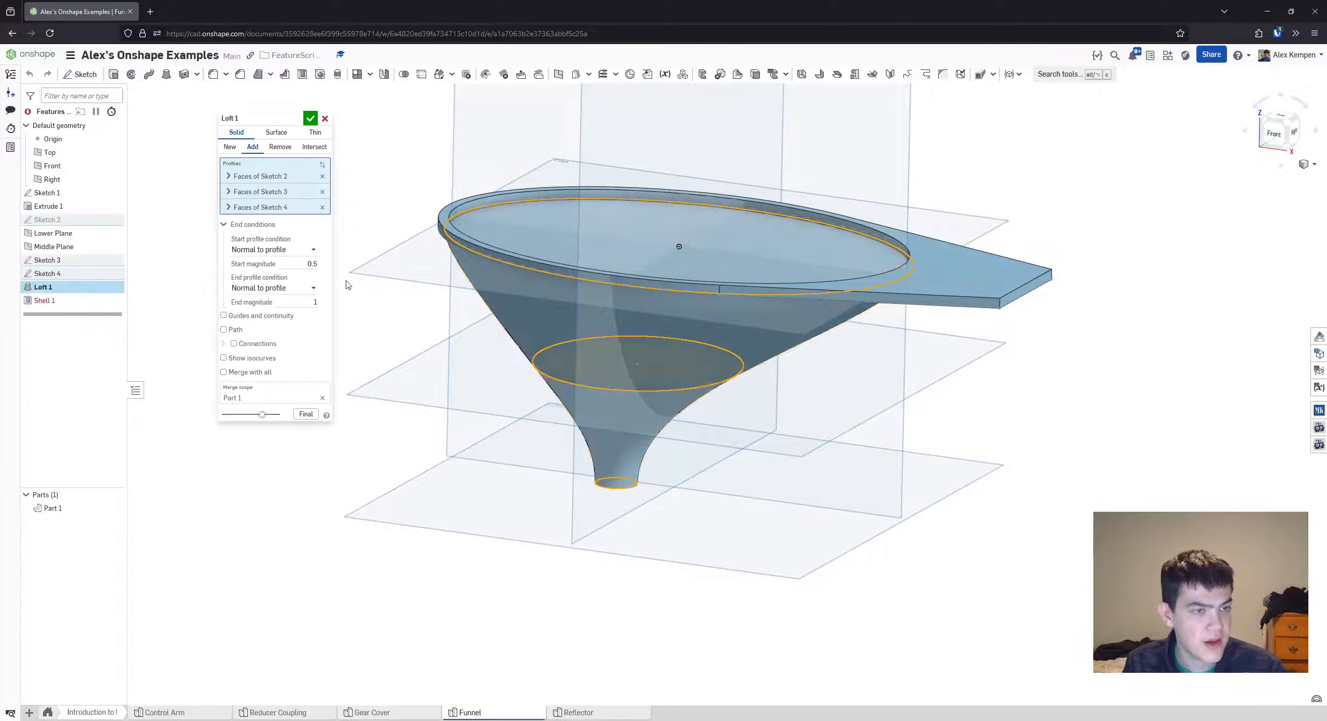
right_drag(688, 303, 673, 311)
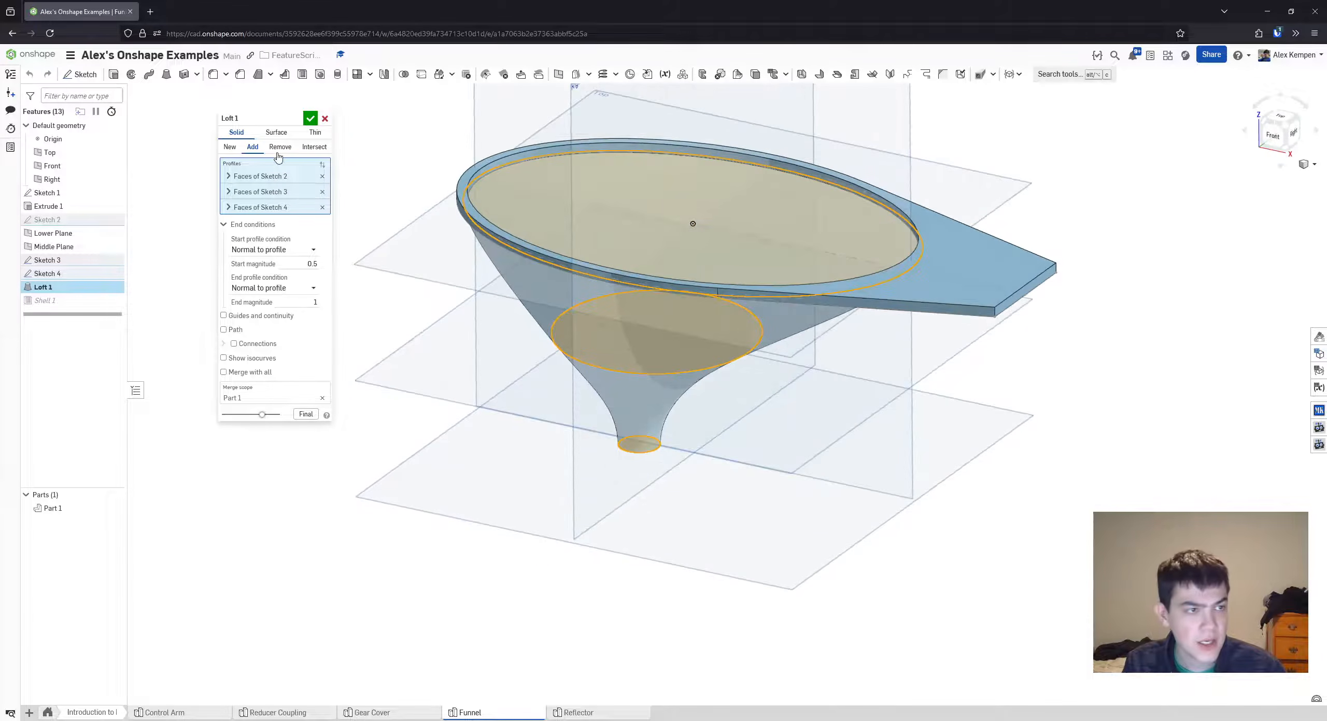
click(230, 147)
right_drag(442, 243, 387, 313)
click(304, 375)
scroll(386, 313, down, 1)
middle_drag(386, 313, 395, 328)
click(310, 117)
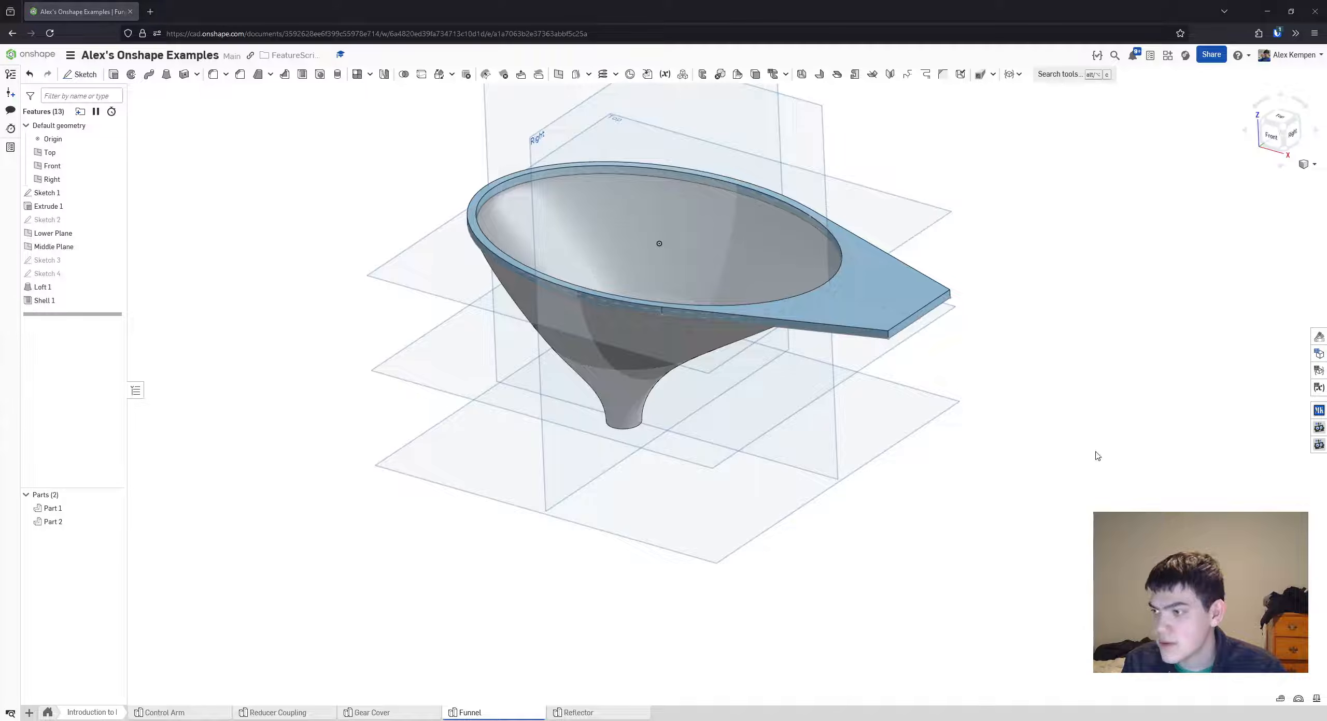
- Examine the shelled funnel body and its junction with the rim and tab from several angles
right_drag(465, 338, 421, 286)
scroll(371, 238, up, 1)
right_drag(371, 239, 371, 321)
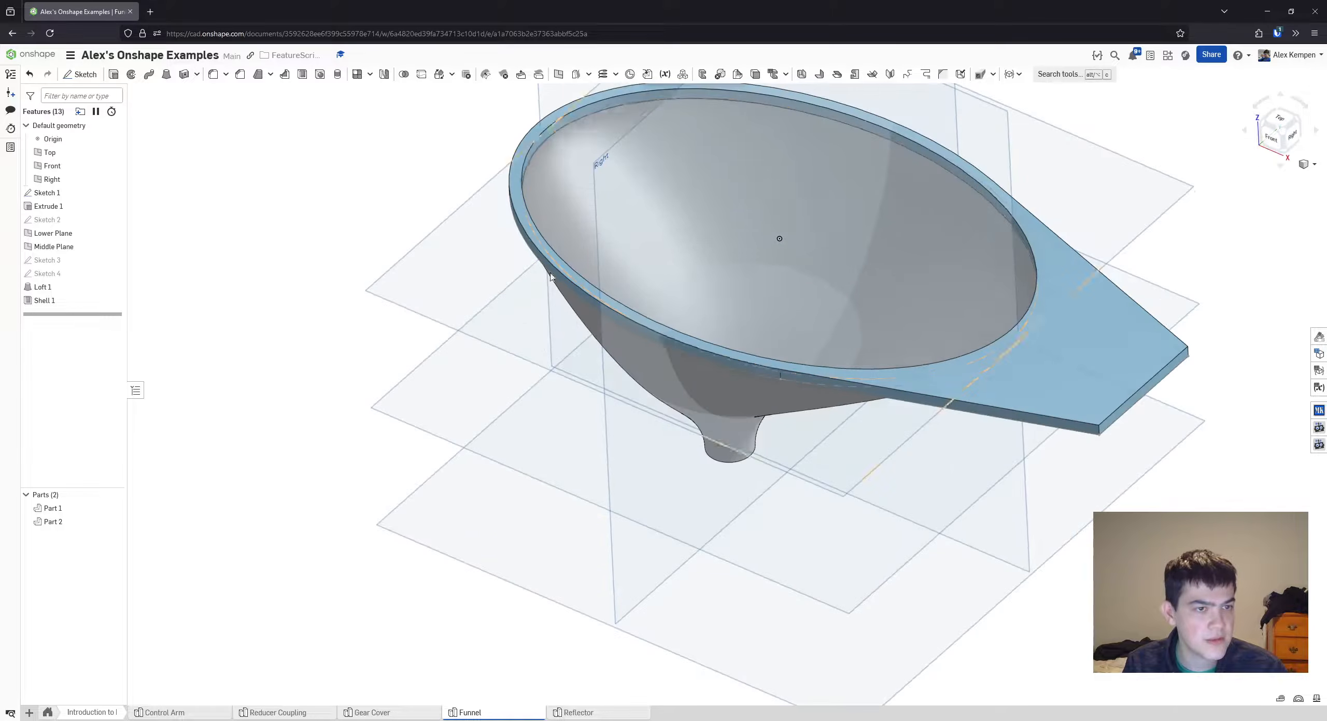
mouse_move(89, 313)
mouse_down()
mouse_move(83, 277)
mouse_move(74, 305)
mouse_move(91, 324)
mouse_move(118, 315)
mouse_up()
right_drag(487, 352, 809, 254)
scroll(800, 254, down, 1)
scroll(808, 255, up, 2)
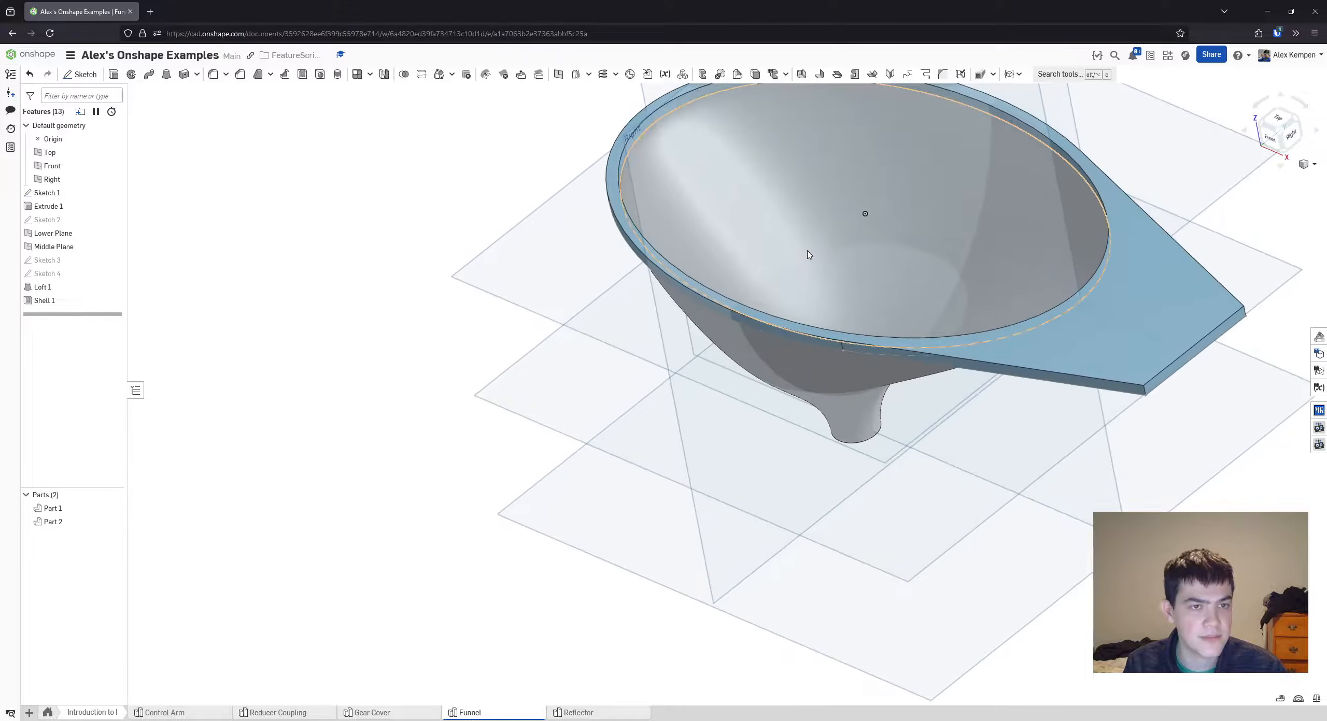
middle_drag(861, 126, 821, 185)
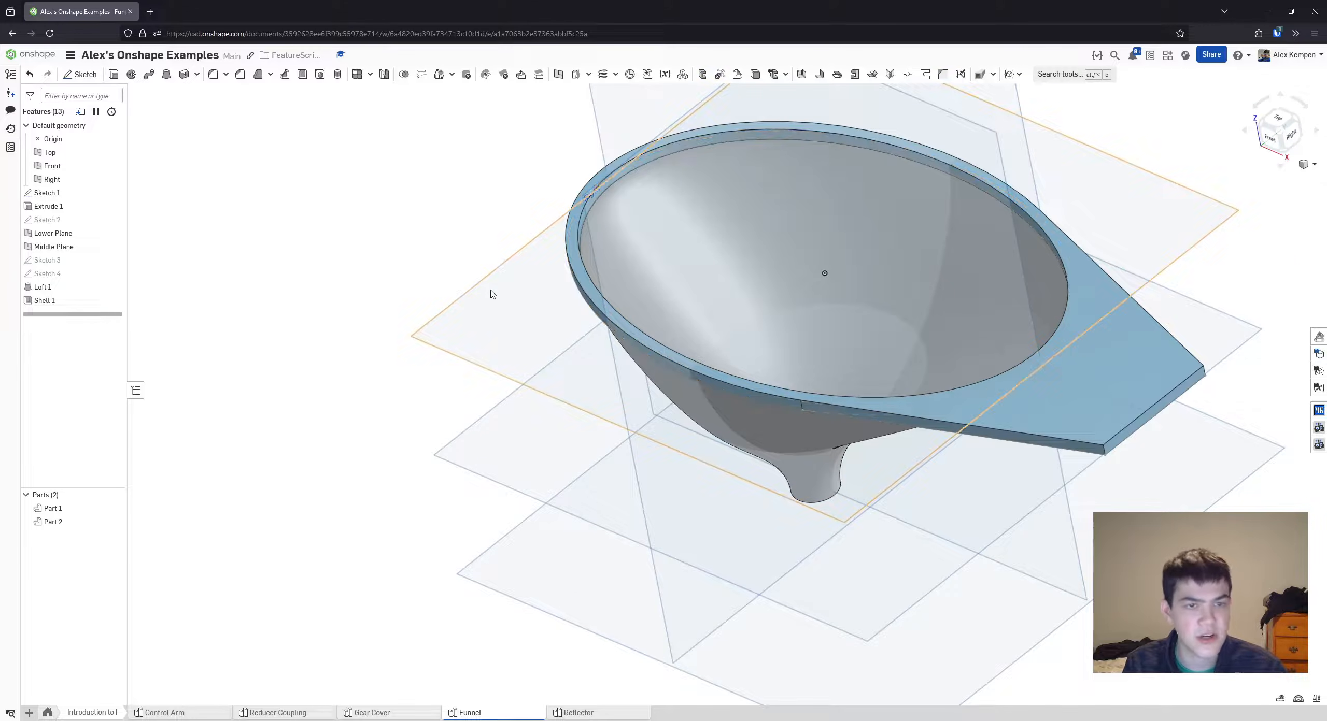
right_drag(492, 294, 477, 292)
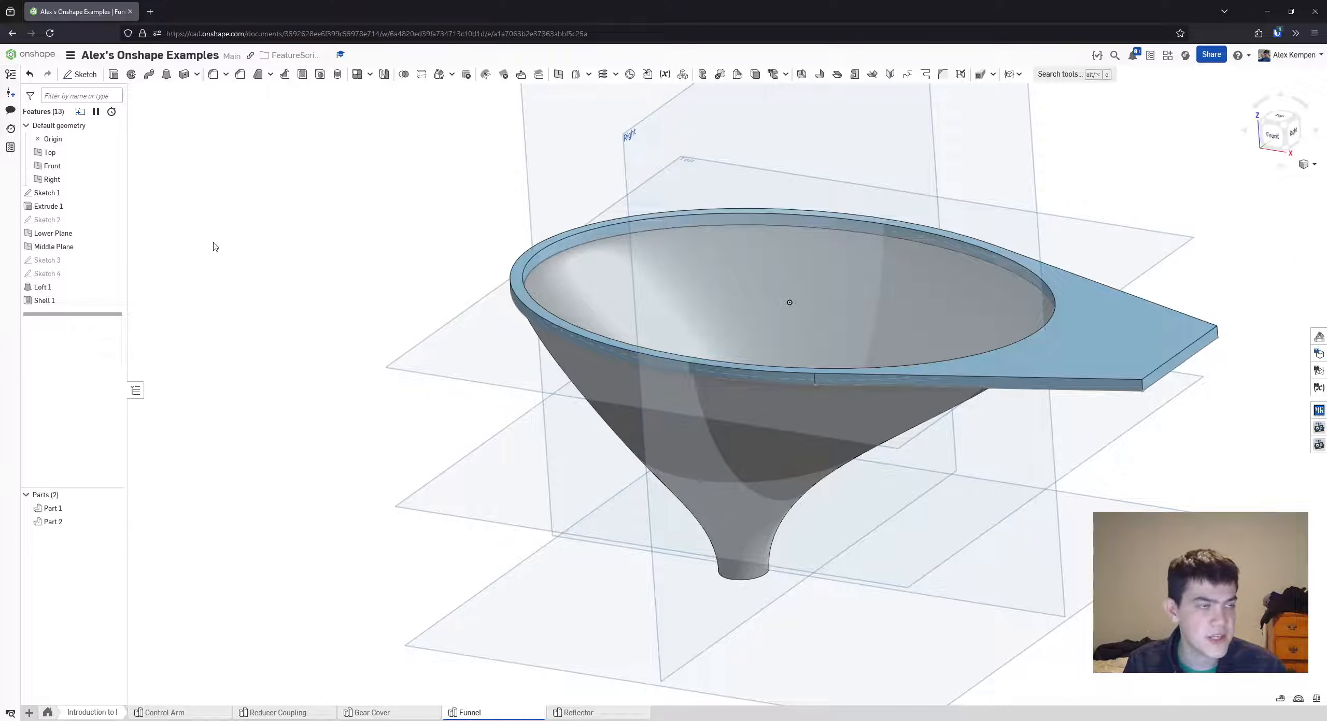
- Union the rim part and the funnel body into a single part with a Boolean feature
middle_drag(337, 244, 250, 225)
scroll(252, 221, down, 1)
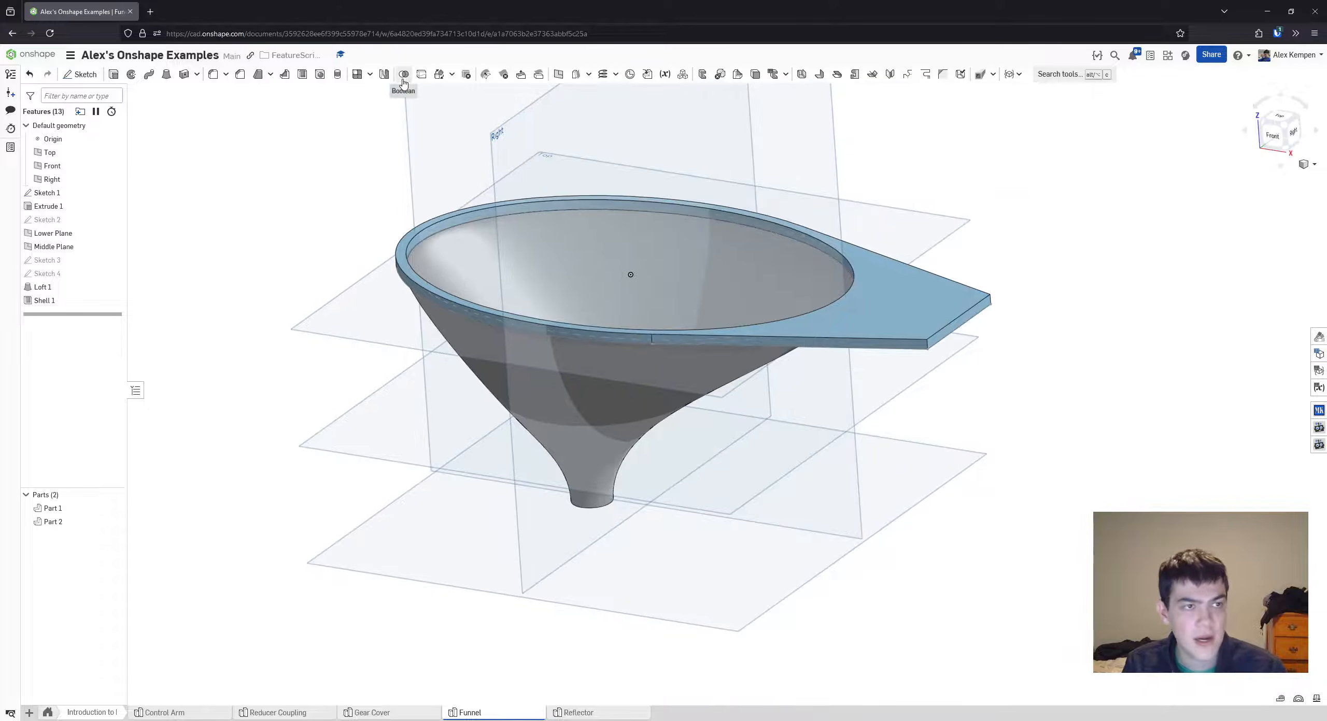
click(403, 74)
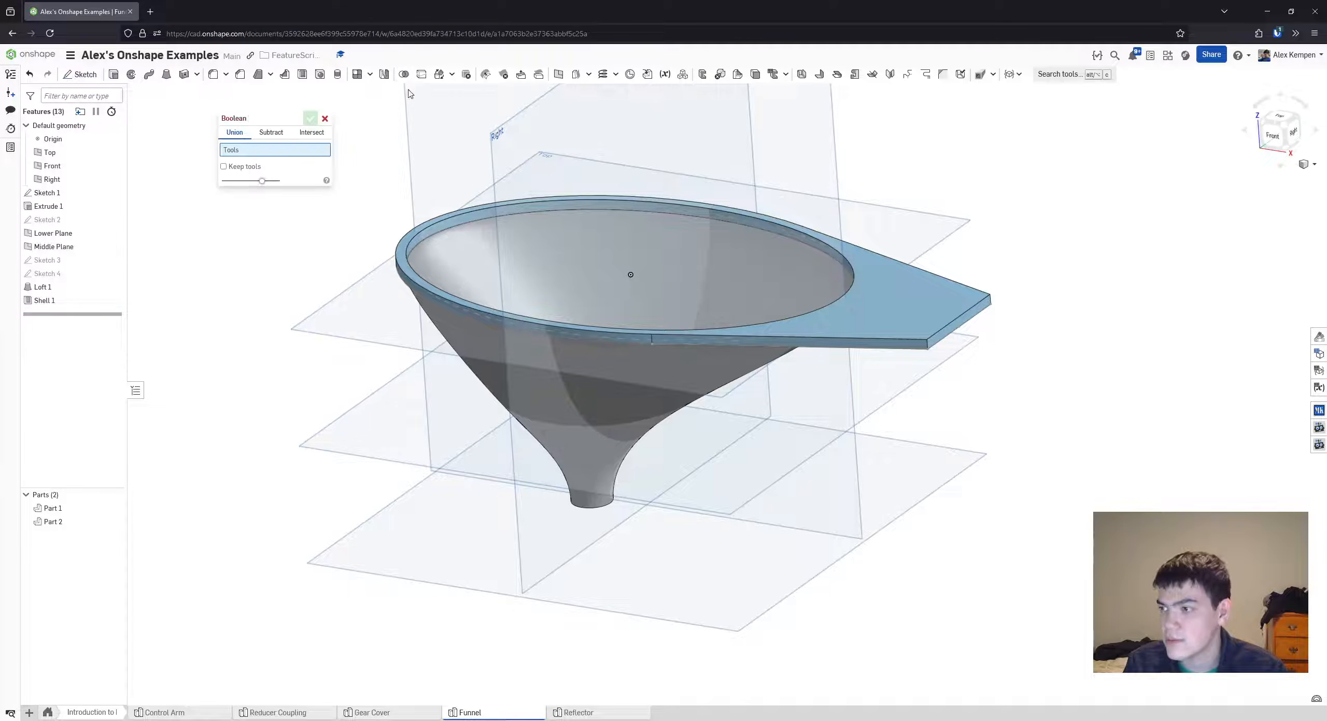
scroll(627, 204, up, 2)
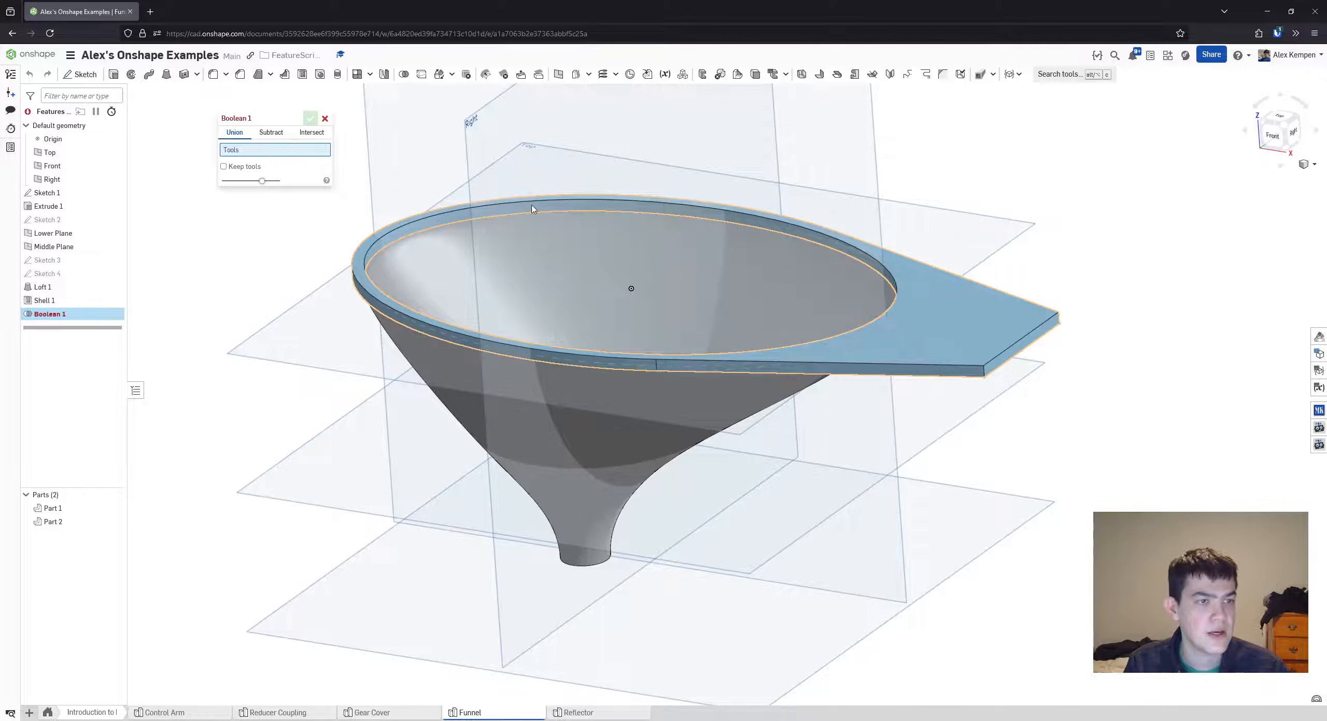
click(443, 202)
click(447, 265)
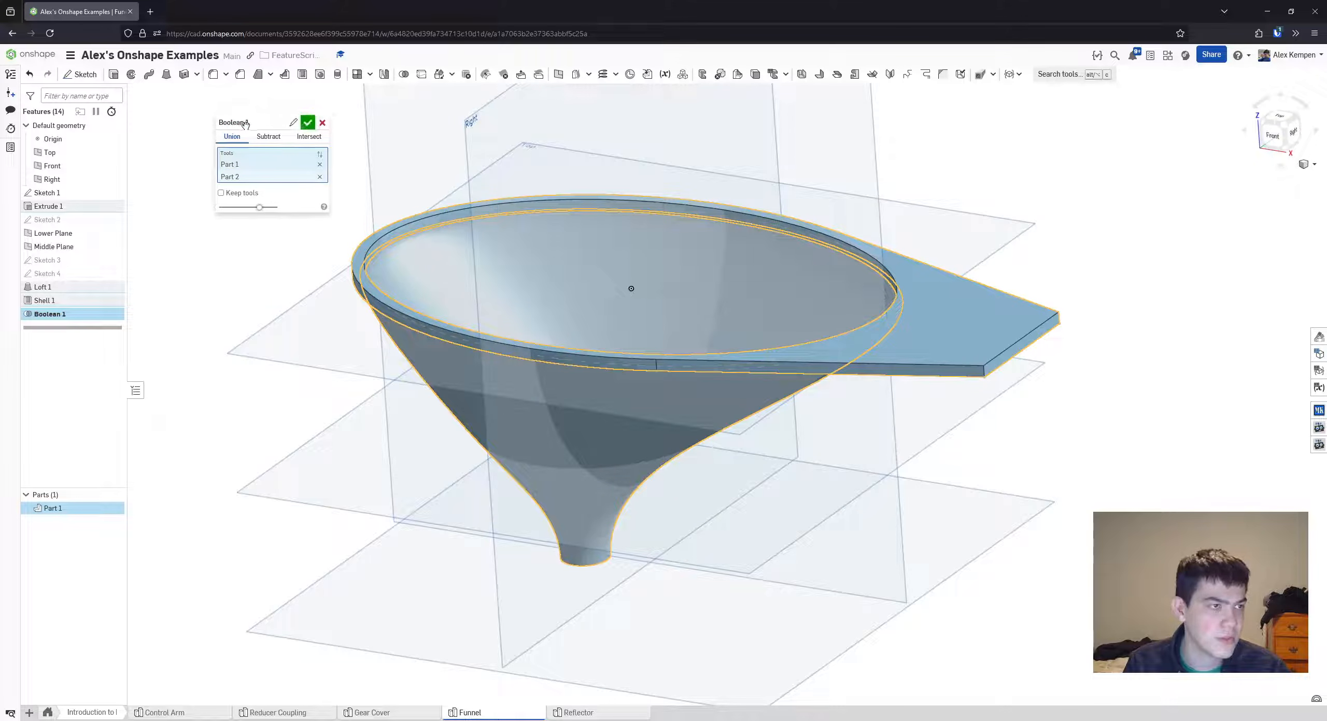
click(308, 122)
- Open the funnel's loft feature for editing
double_click(47, 287)
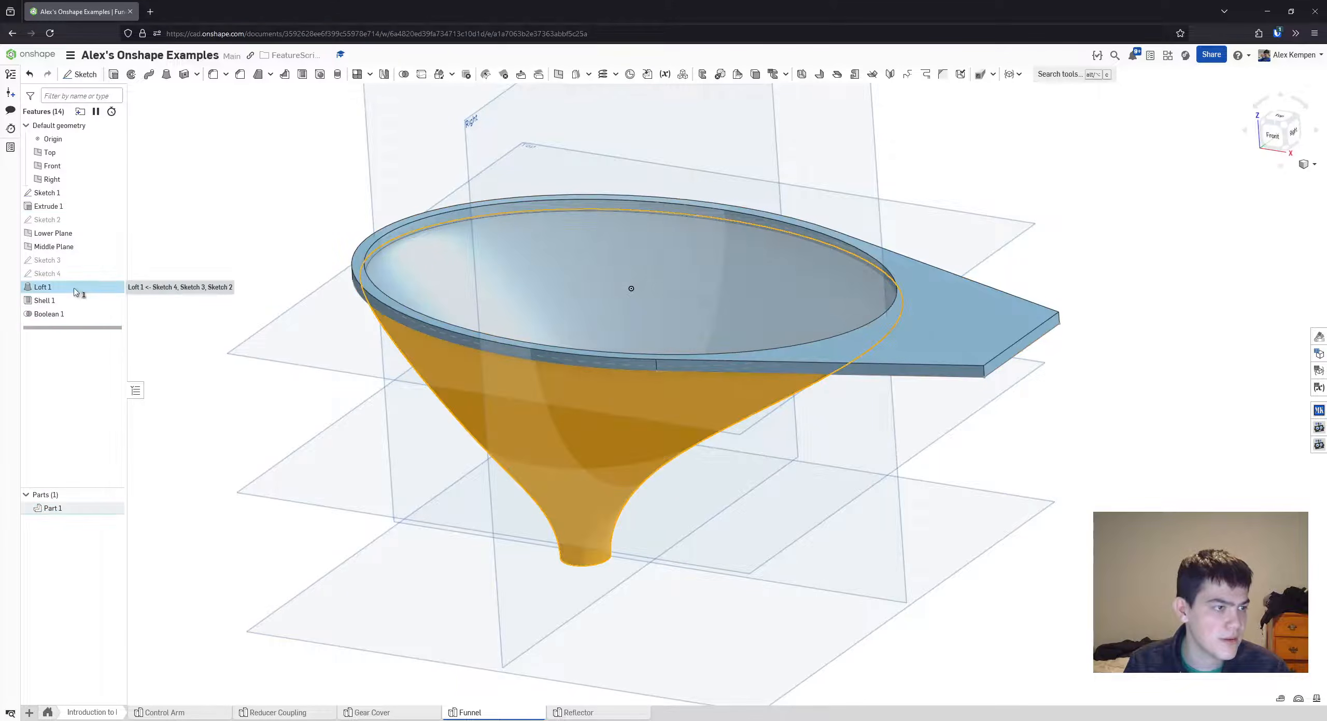
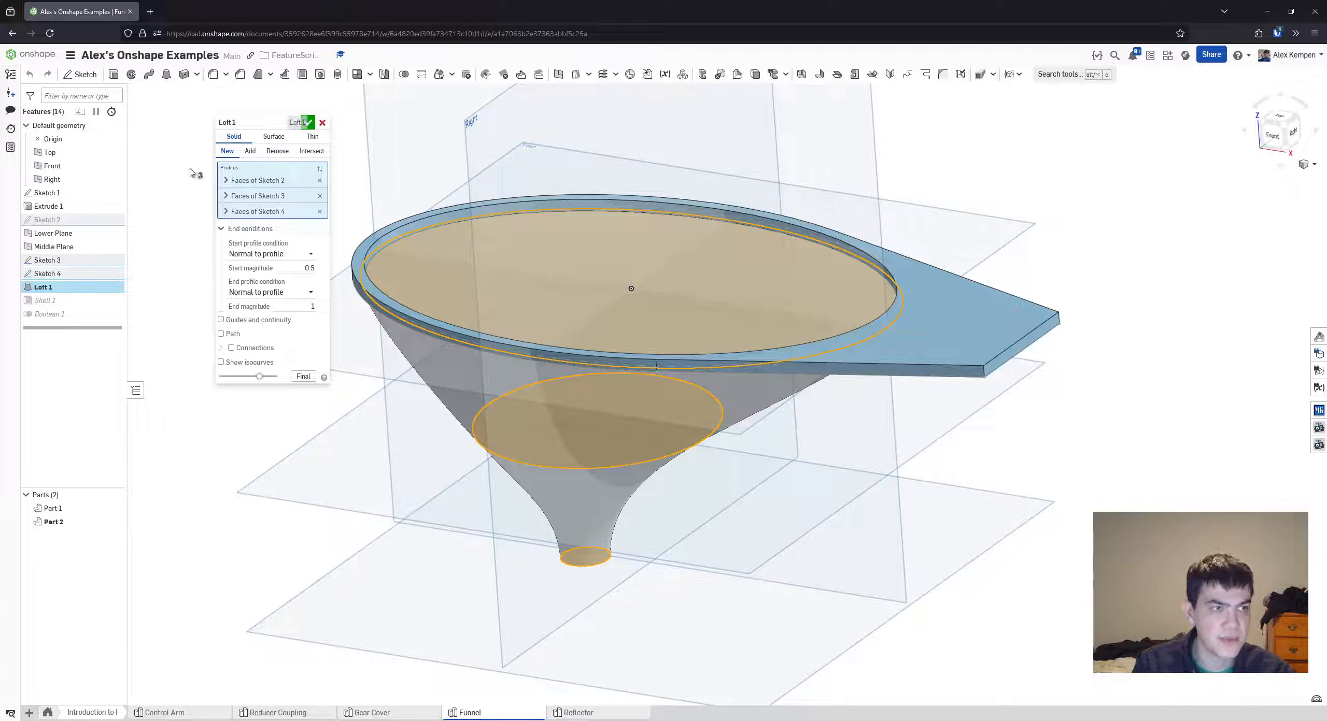
- Review the settings of the Loft 1, Extrude 1 and Boolean 1 features
click(308, 123)
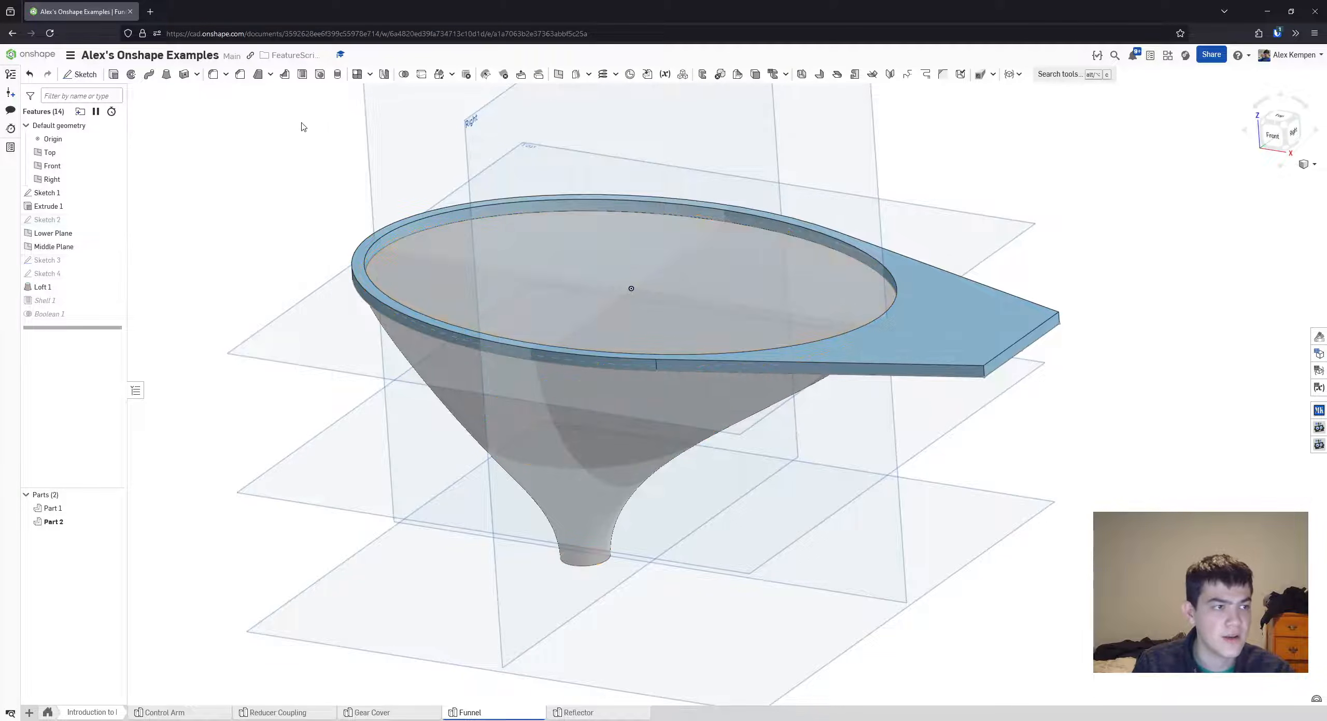
double_click(52, 207)
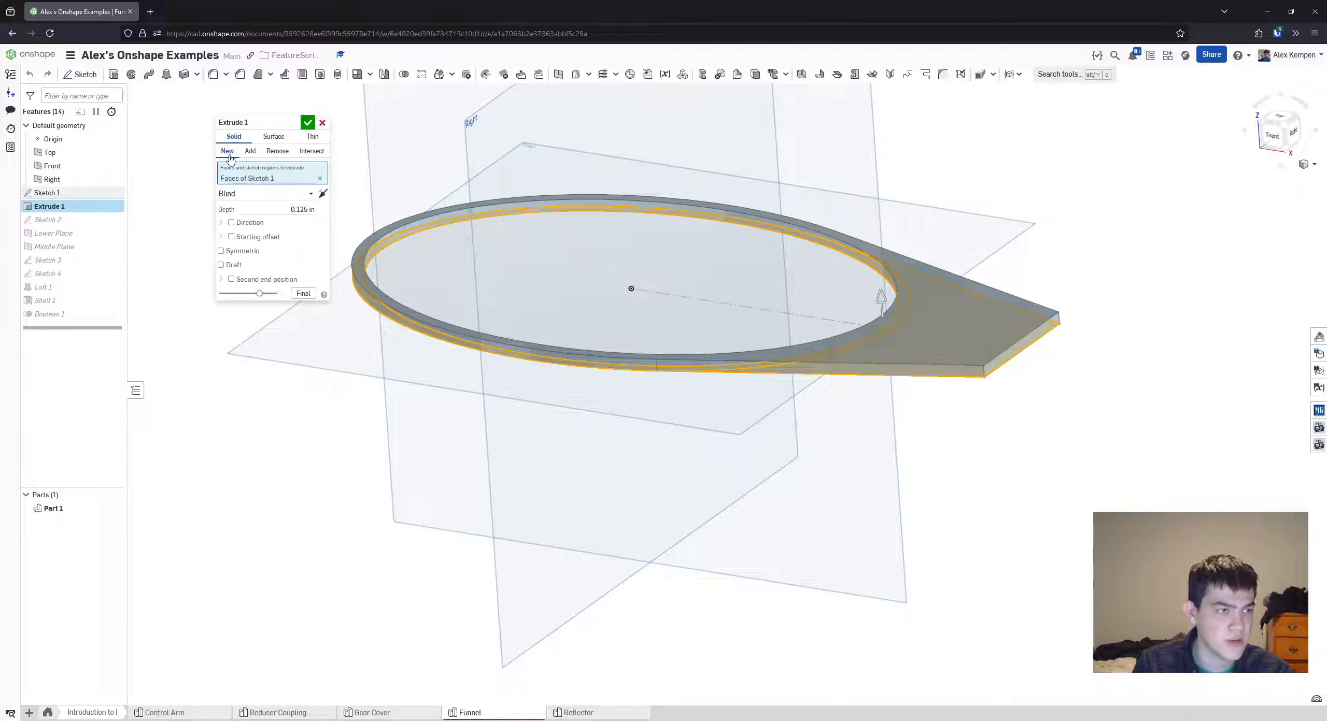
click(307, 123)
double_click(50, 314)
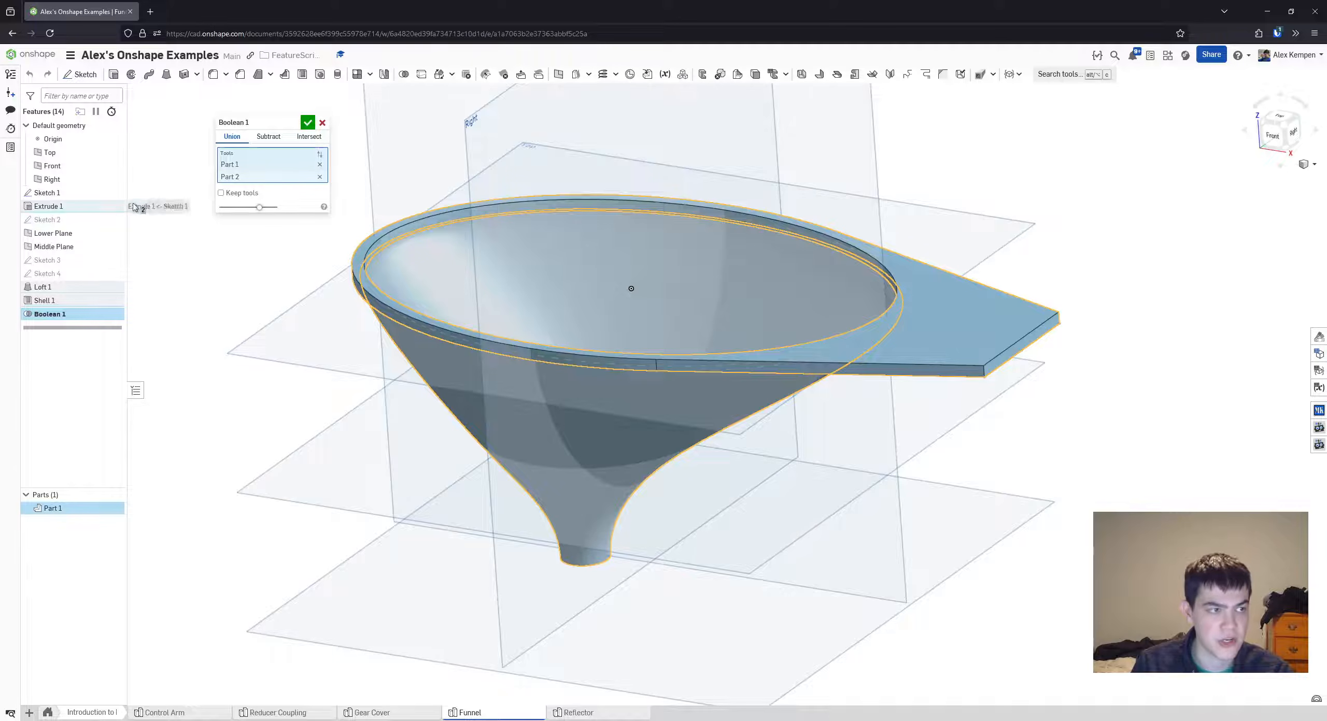
drag(254, 117, 237, 118)
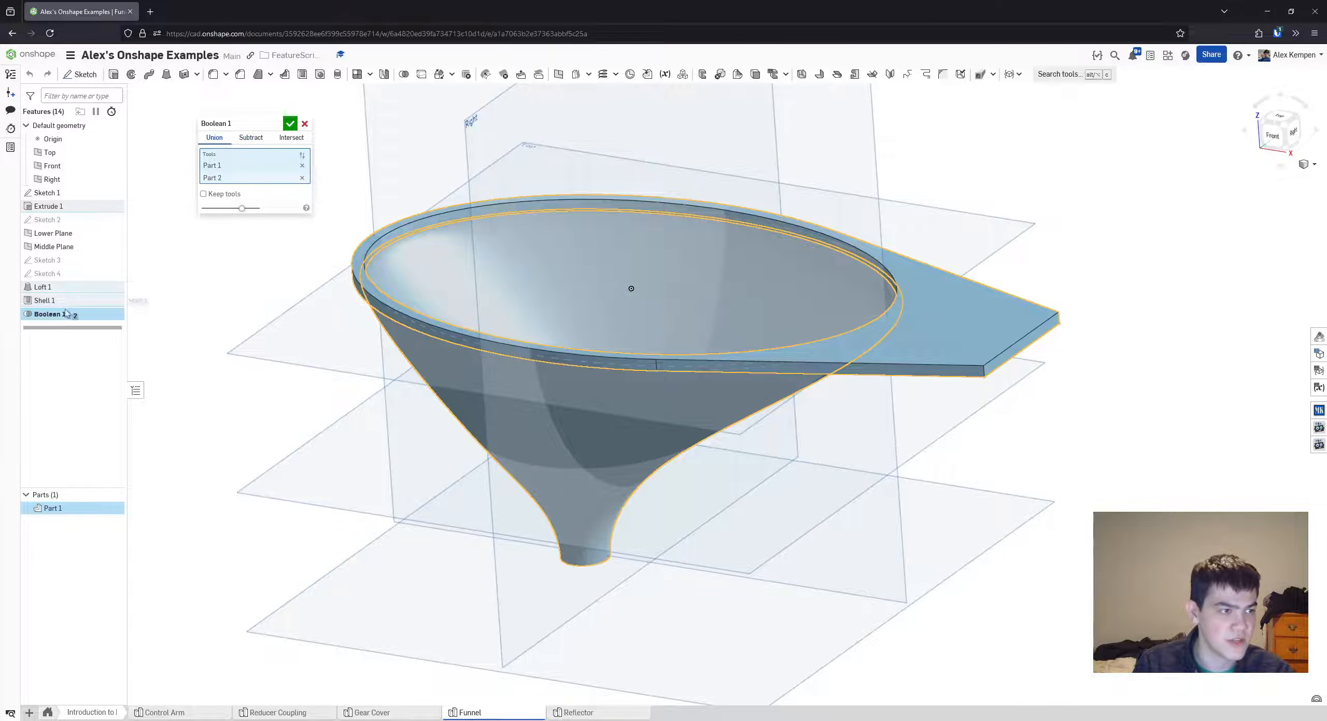
click(289, 124)
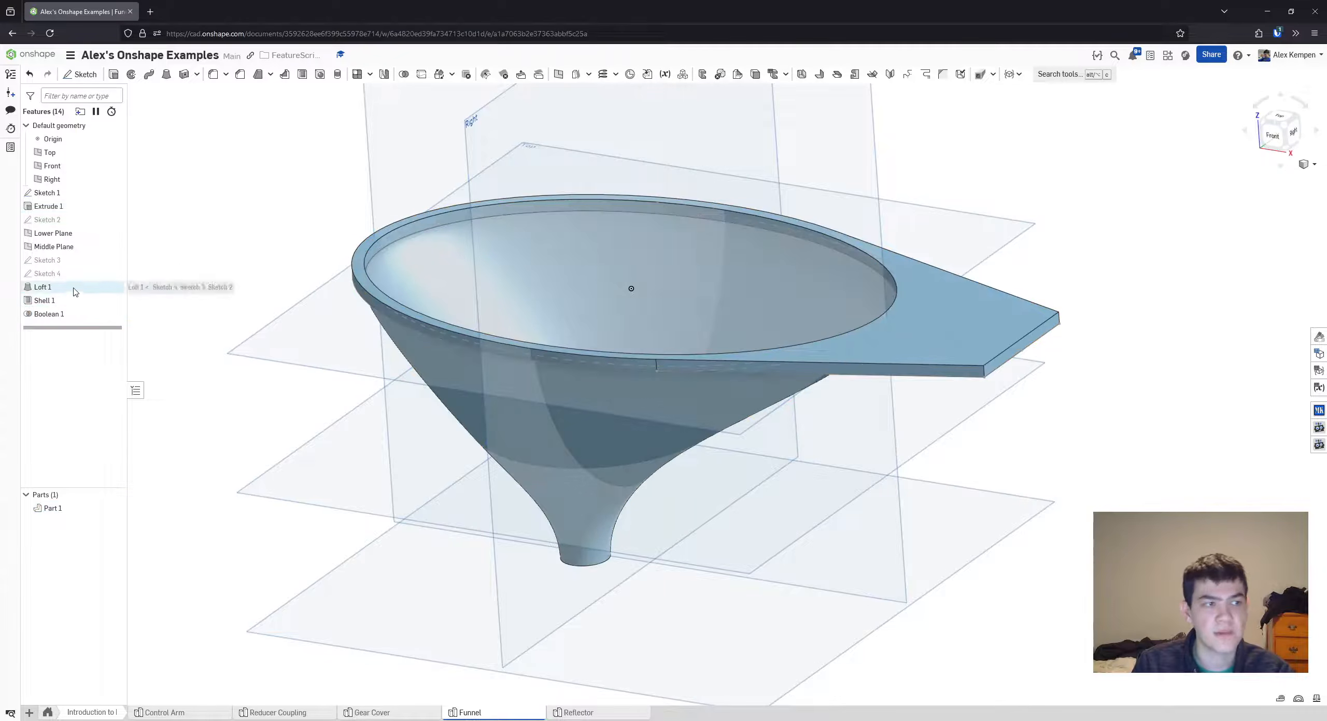
double_click(68, 287)
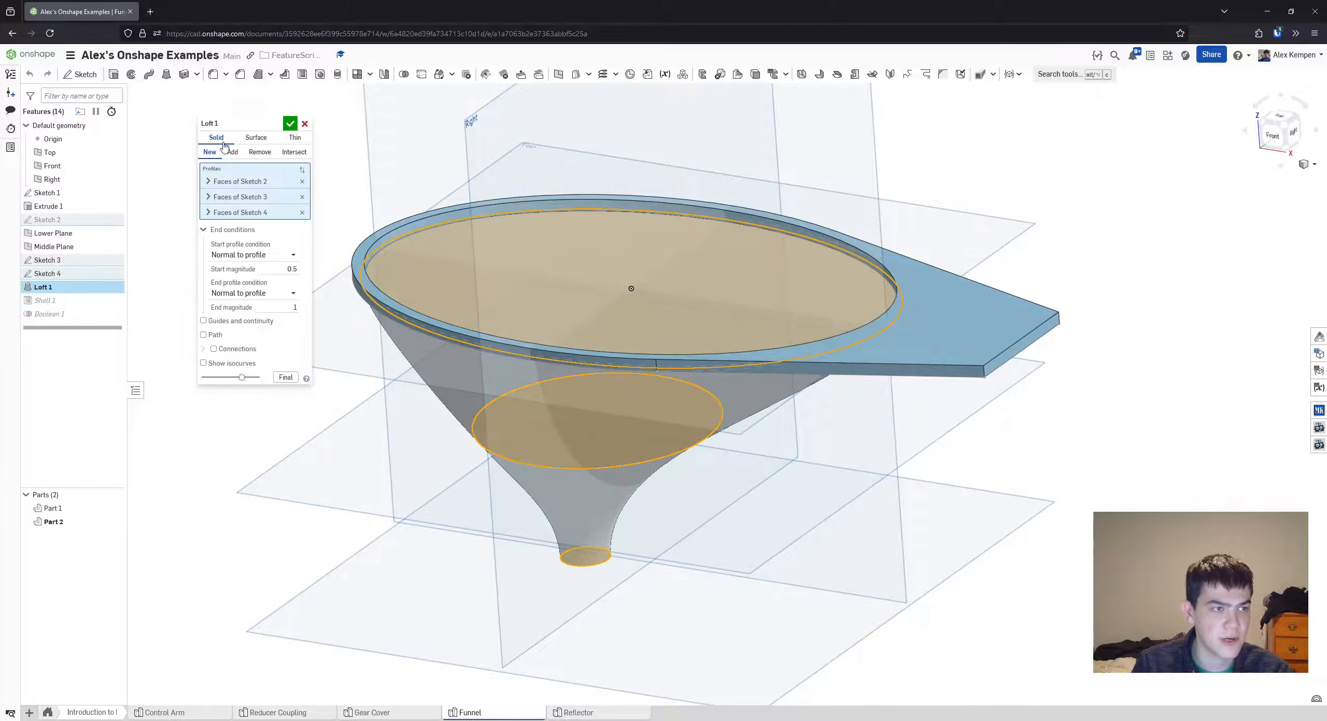
click(290, 124)
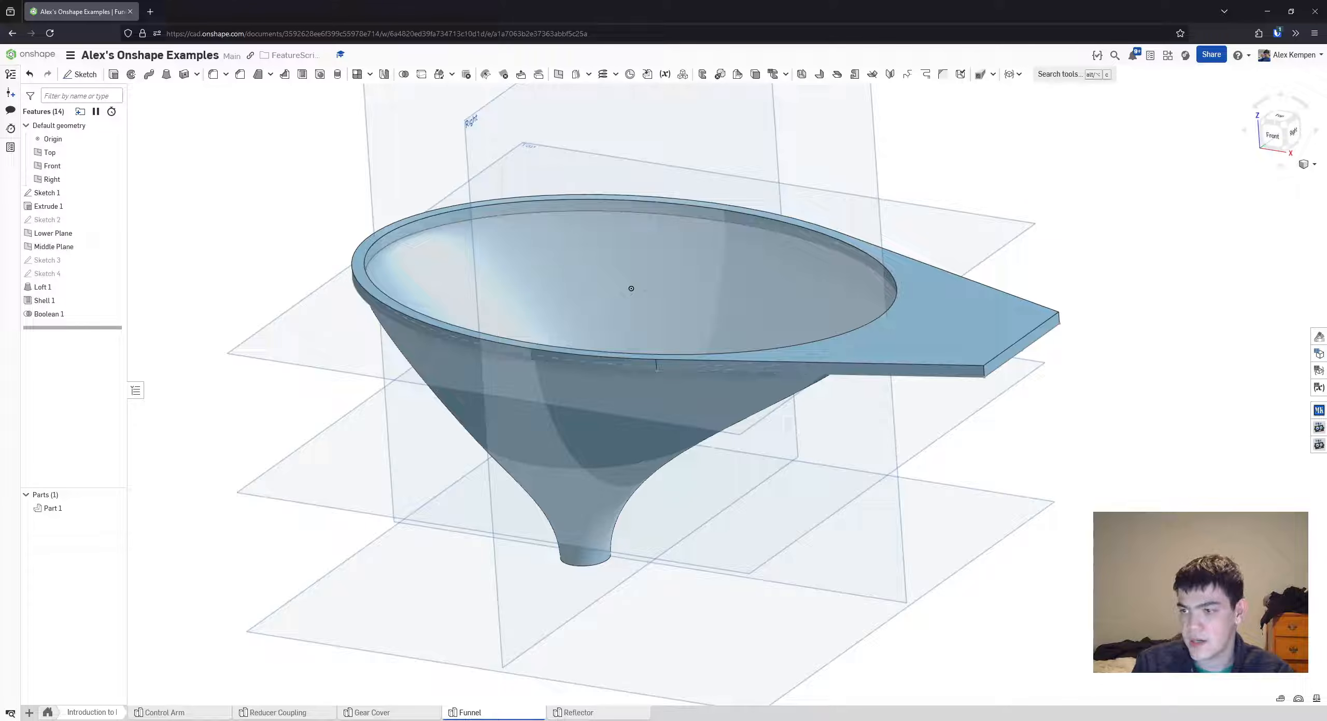
scroll(484, 324, down, 2)
right_drag(483, 324, 474, 311)
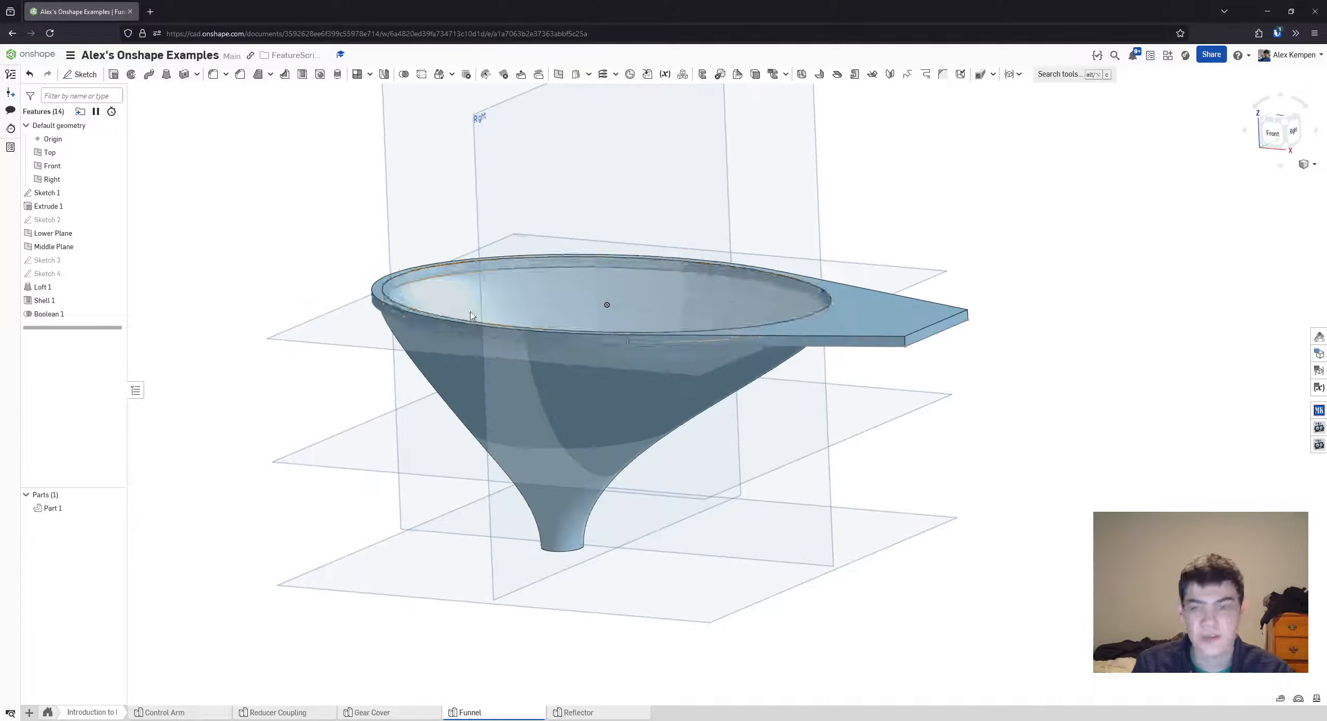
mouse_move(578, 252)
right_down()
mouse_move(557, 277)
mouse_move(551, 335)
mouse_move(566, 257)
mouse_move(596, 260)
right_up()
scroll(674, 314, up, 2)
scroll(643, 271, up, 2)
scroll(378, 259, down, 2)
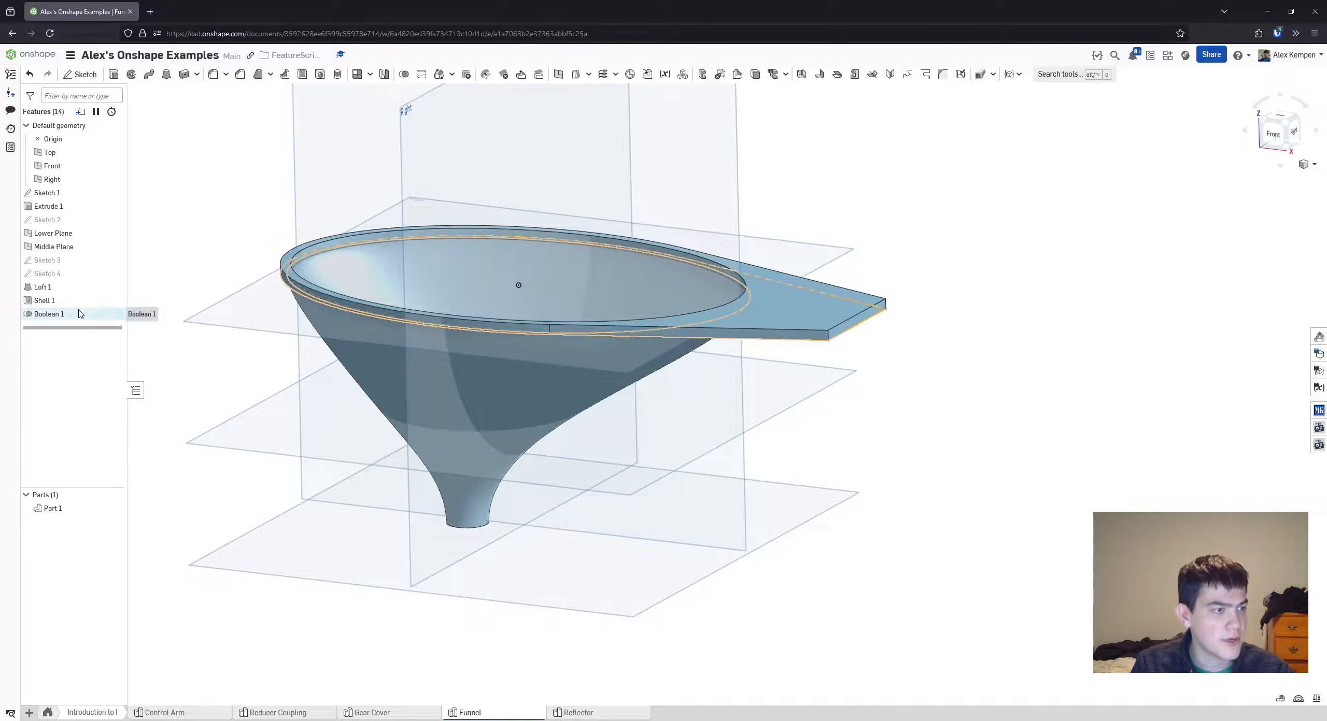
- Edit Boolean 1, clearing its tools and reselecting the rim plate and the lofted funnel body for the union
double_click(103, 314)
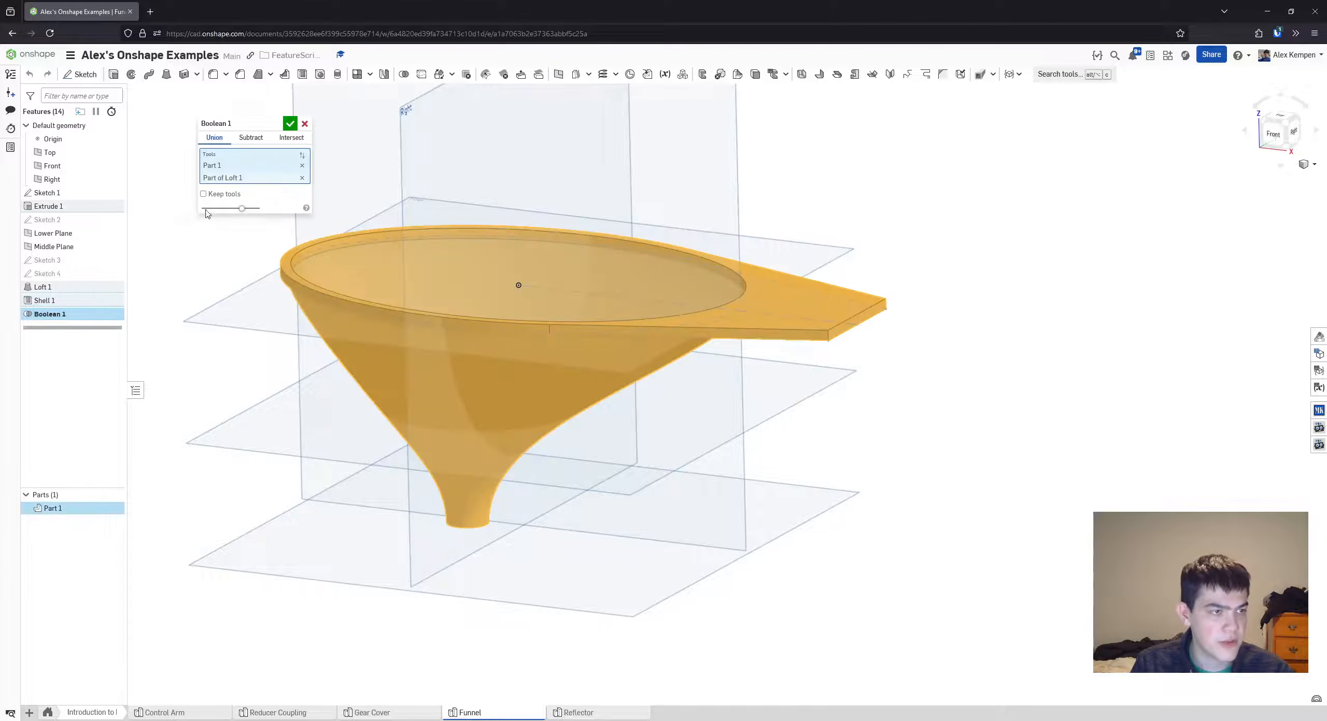
click(302, 178)
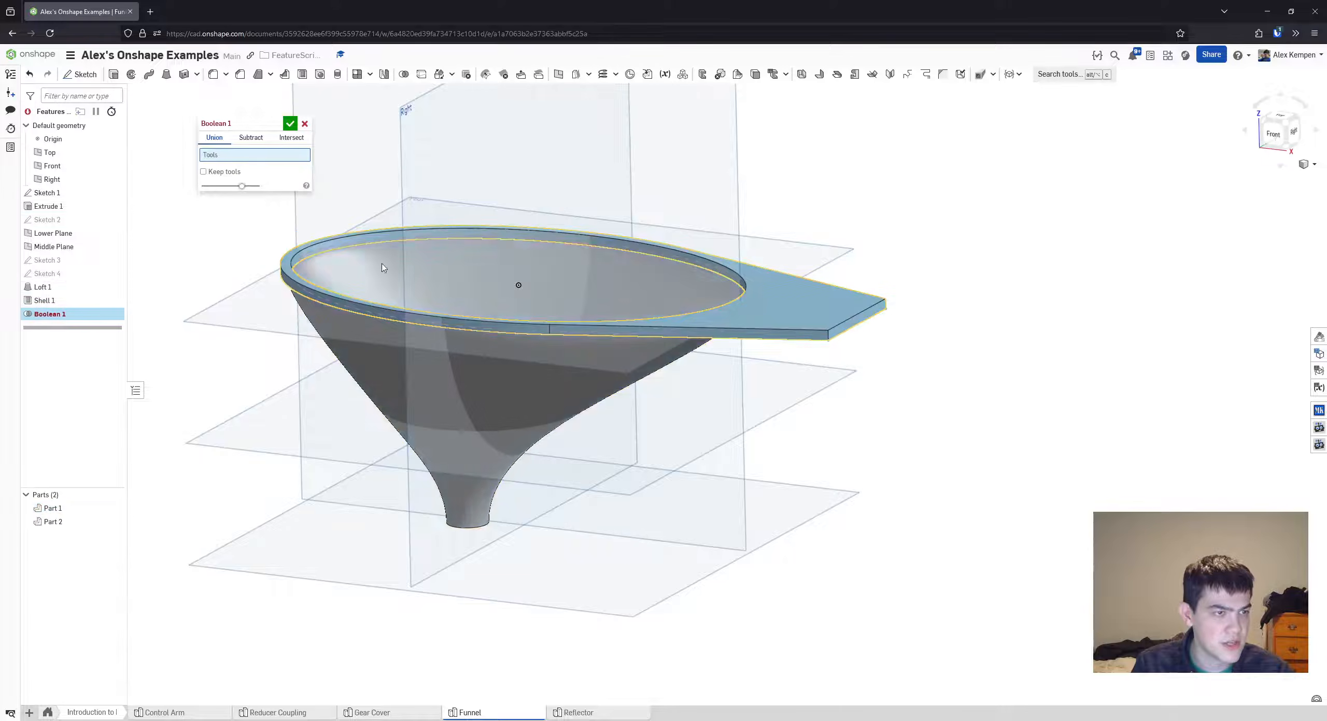
click(400, 342)
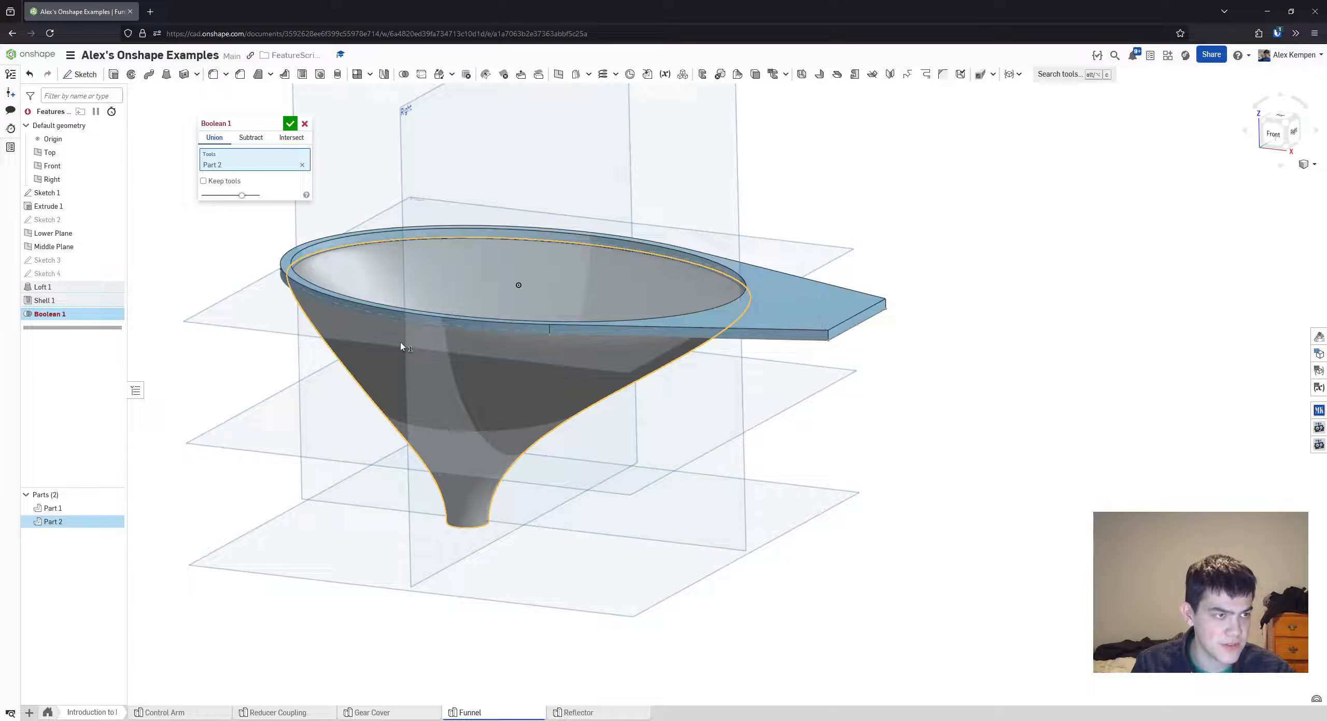
click(514, 322)
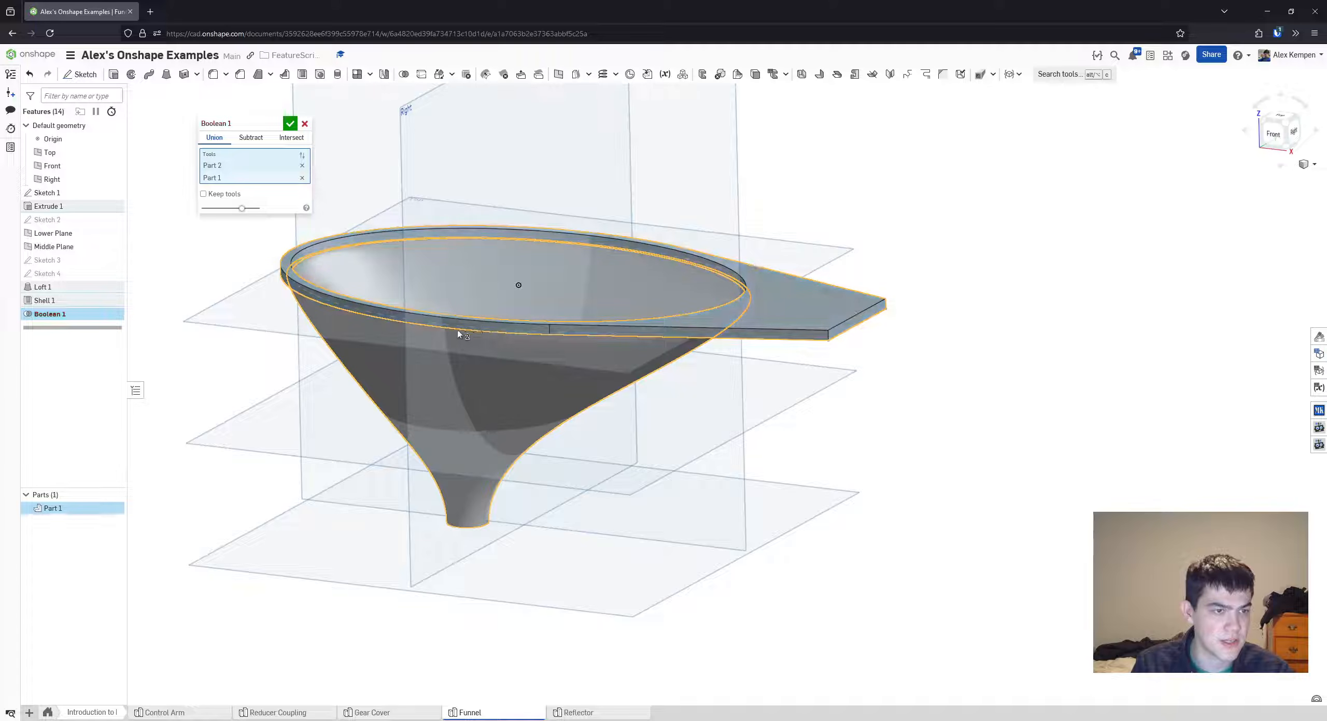
click(491, 323)
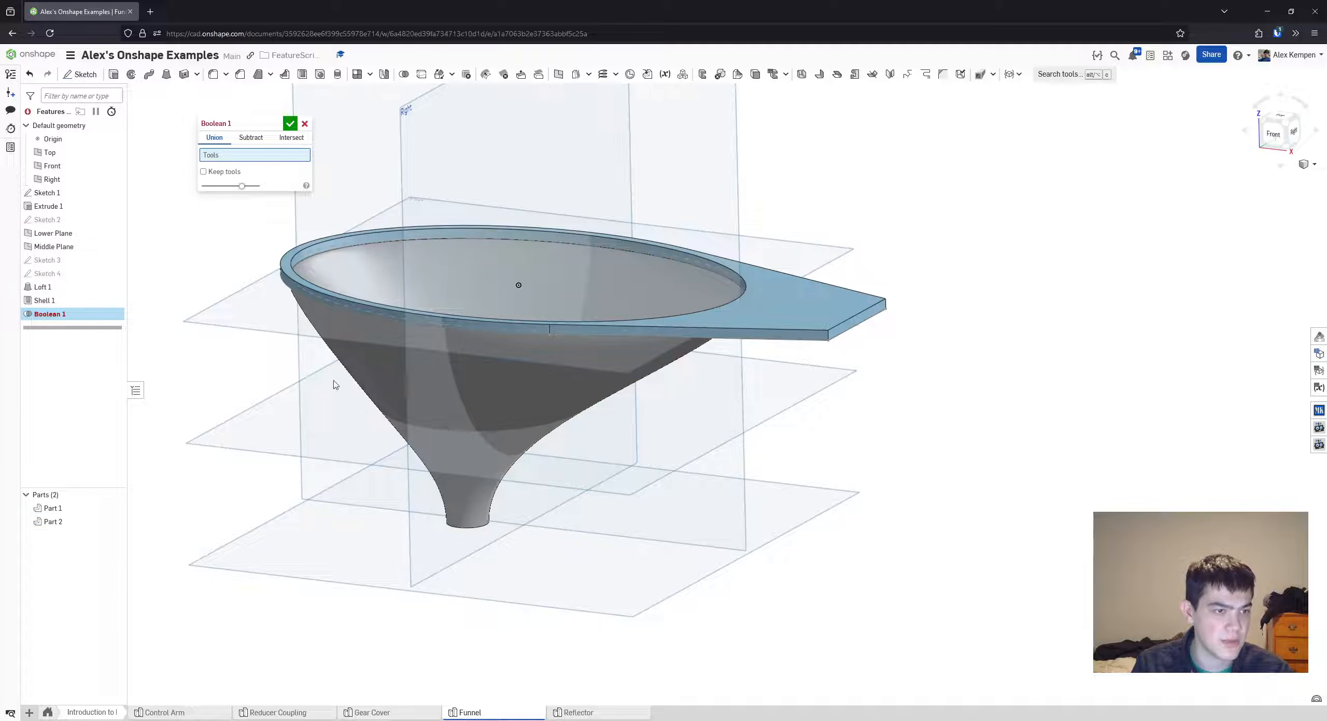
click(365, 356)
click(409, 317)
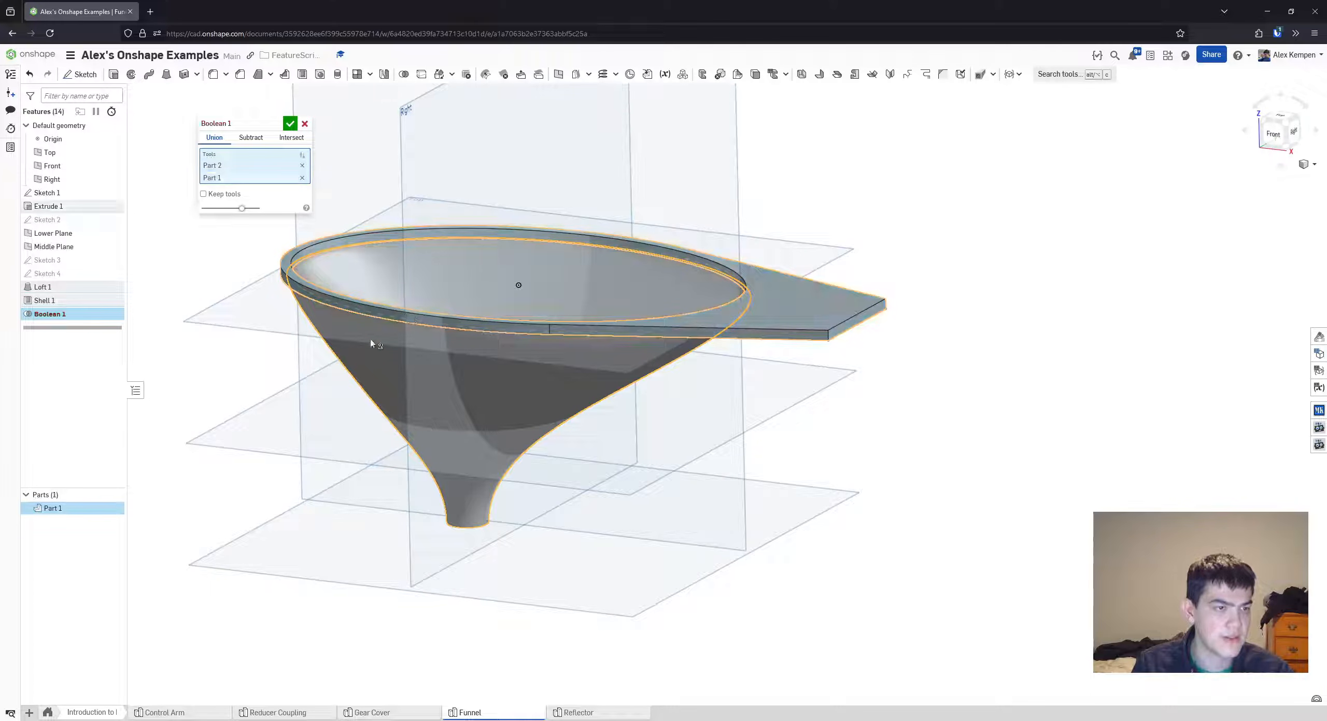
right_drag(370, 342, 742, 337)
click(737, 309)
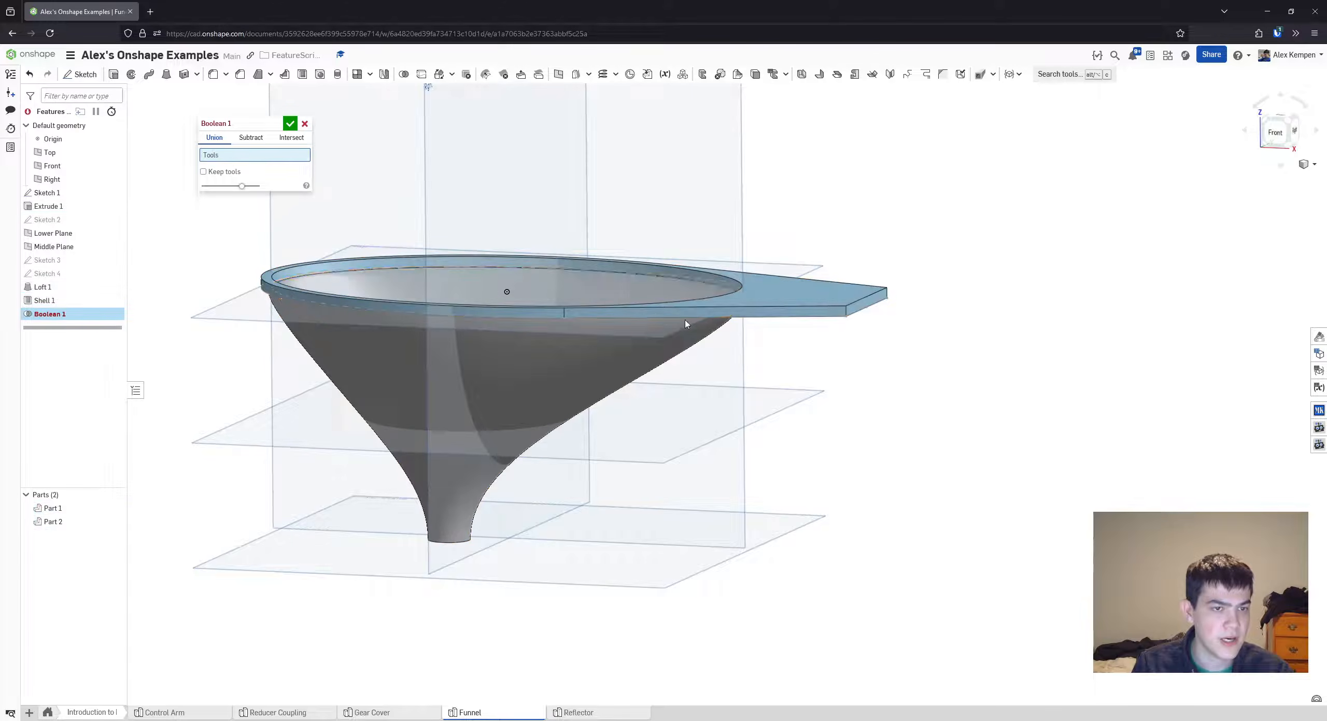
click(781, 311)
click(589, 351)
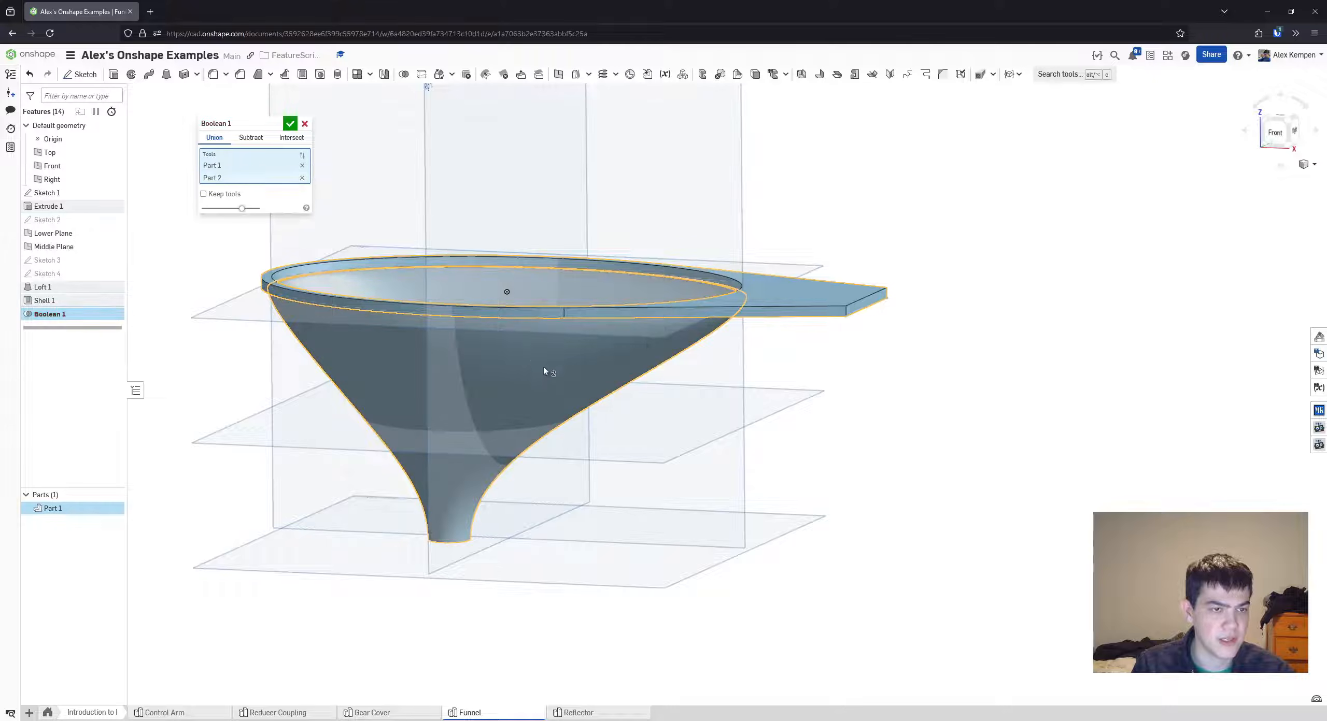
right_drag(543, 367, 456, 363)
click(290, 124)
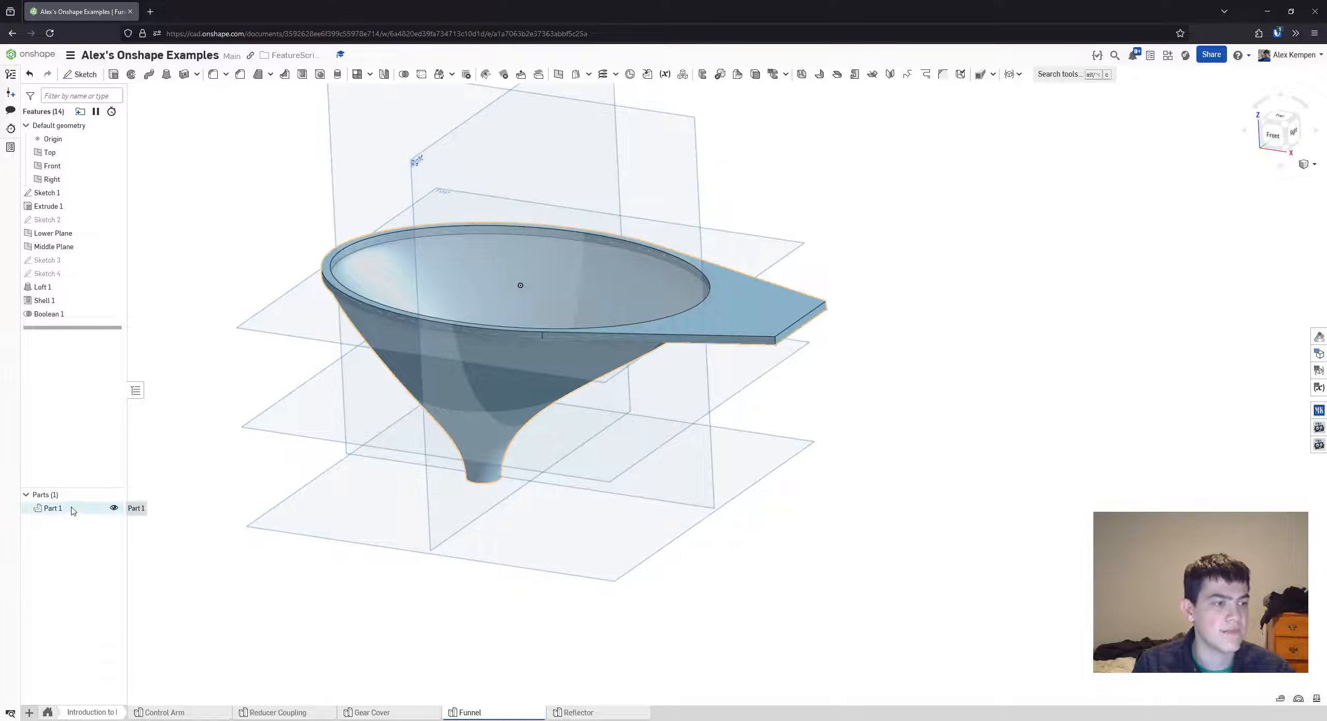
- Examine the joined funnel body and its rim plate from several angles
scroll(228, 397, down, 2)
scroll(275, 423, up, 3)
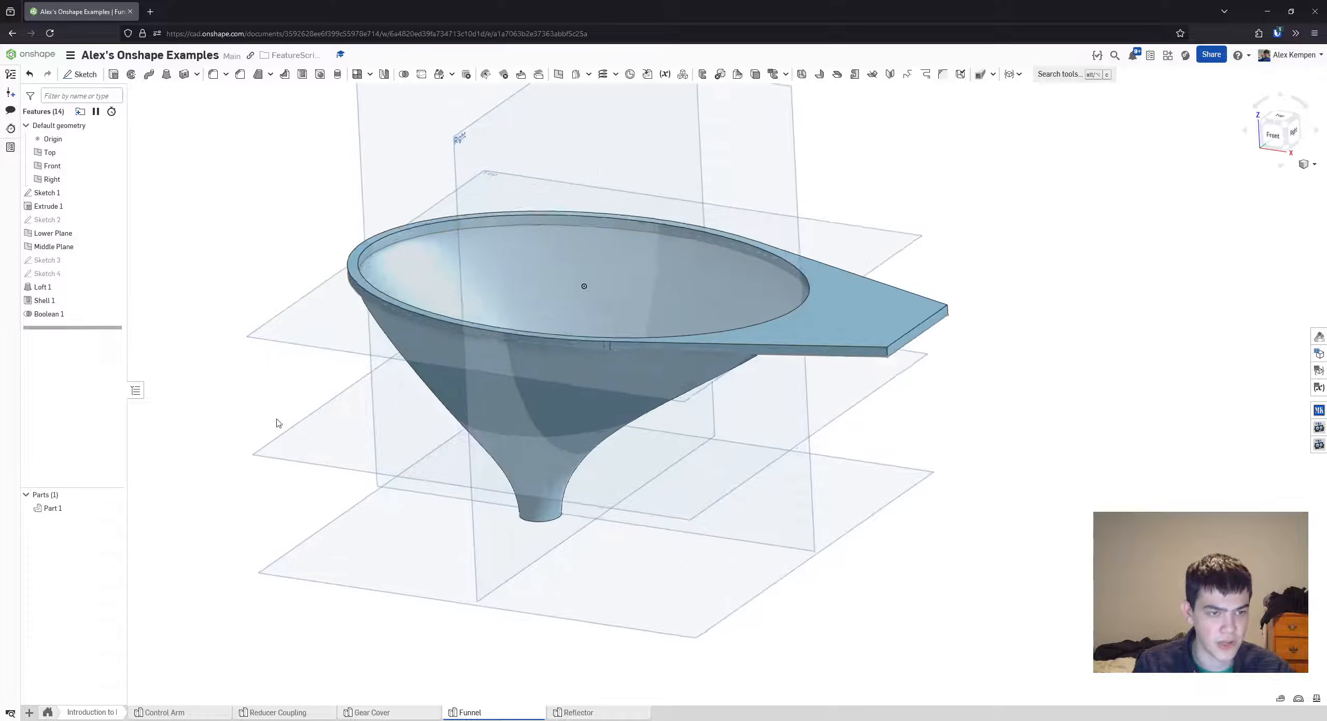
scroll(278, 426, down, 2)
scroll(285, 425, up, 2)
right_drag(298, 427, 310, 416)
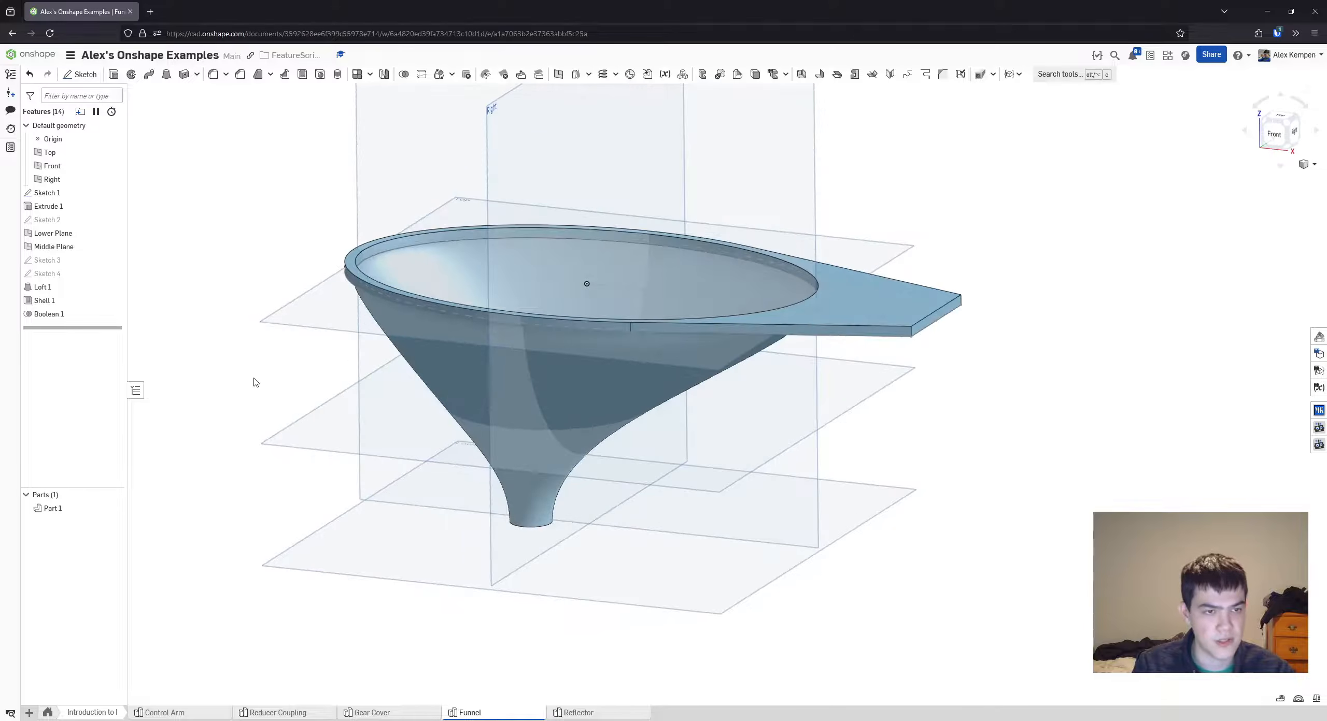
right_drag(318, 372, 355, 347)
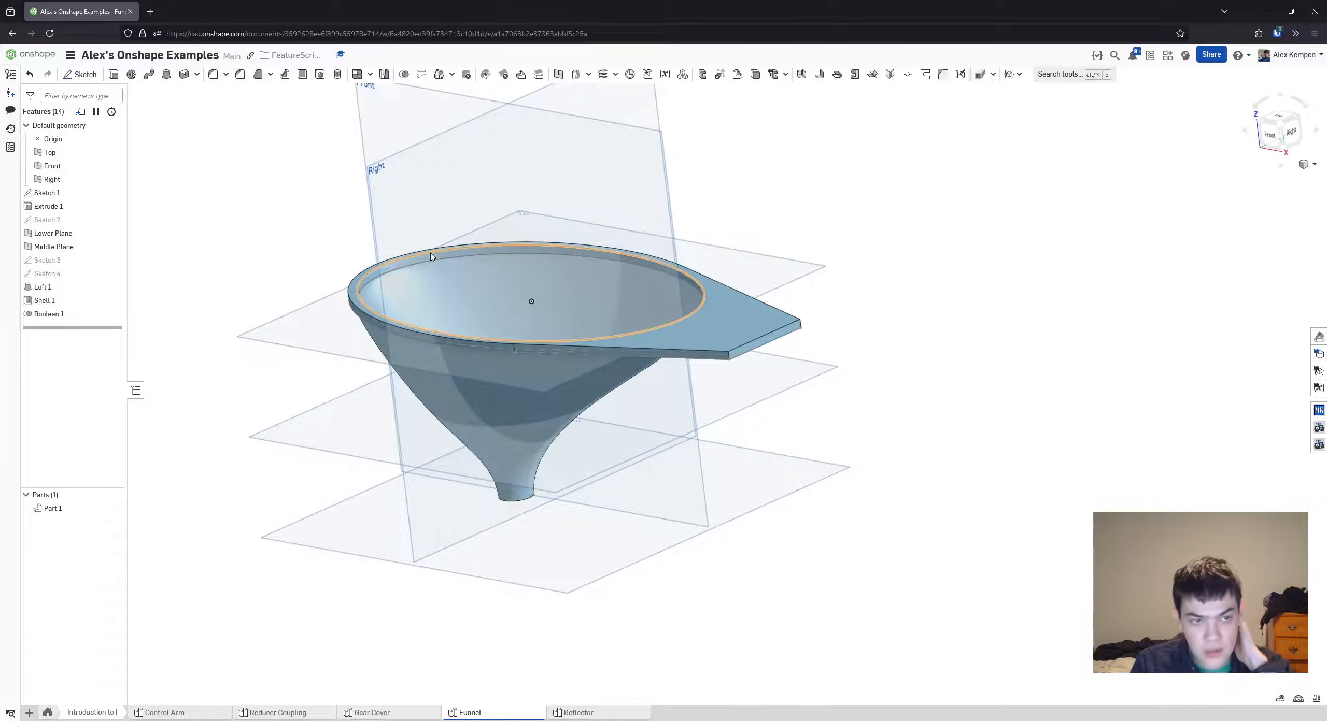
scroll(687, 311, up, 1)
right_drag(686, 311, 703, 301)
middle_drag(703, 302, 624, 273)
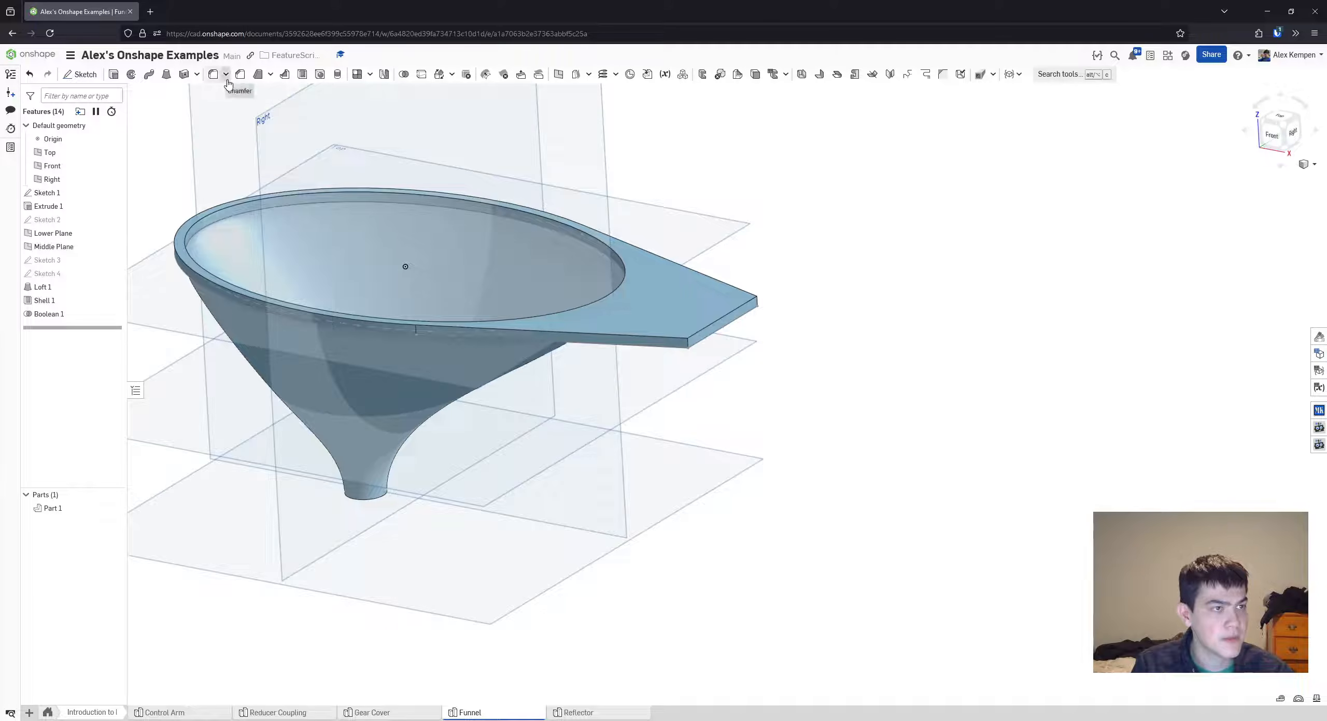
click(213, 74)
scroll(414, 334, up, 2)
middle_drag(414, 331, 491, 351)
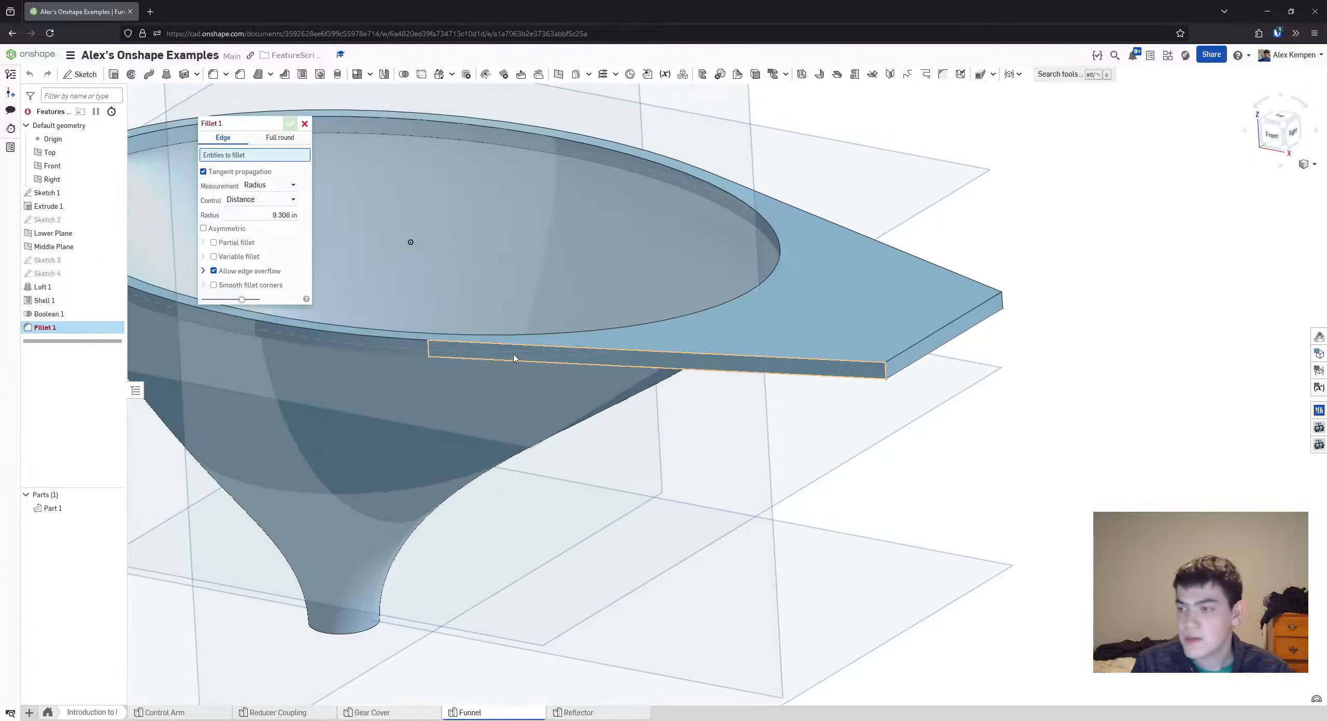
right_drag(811, 377, 728, 355)
key(shift+7)
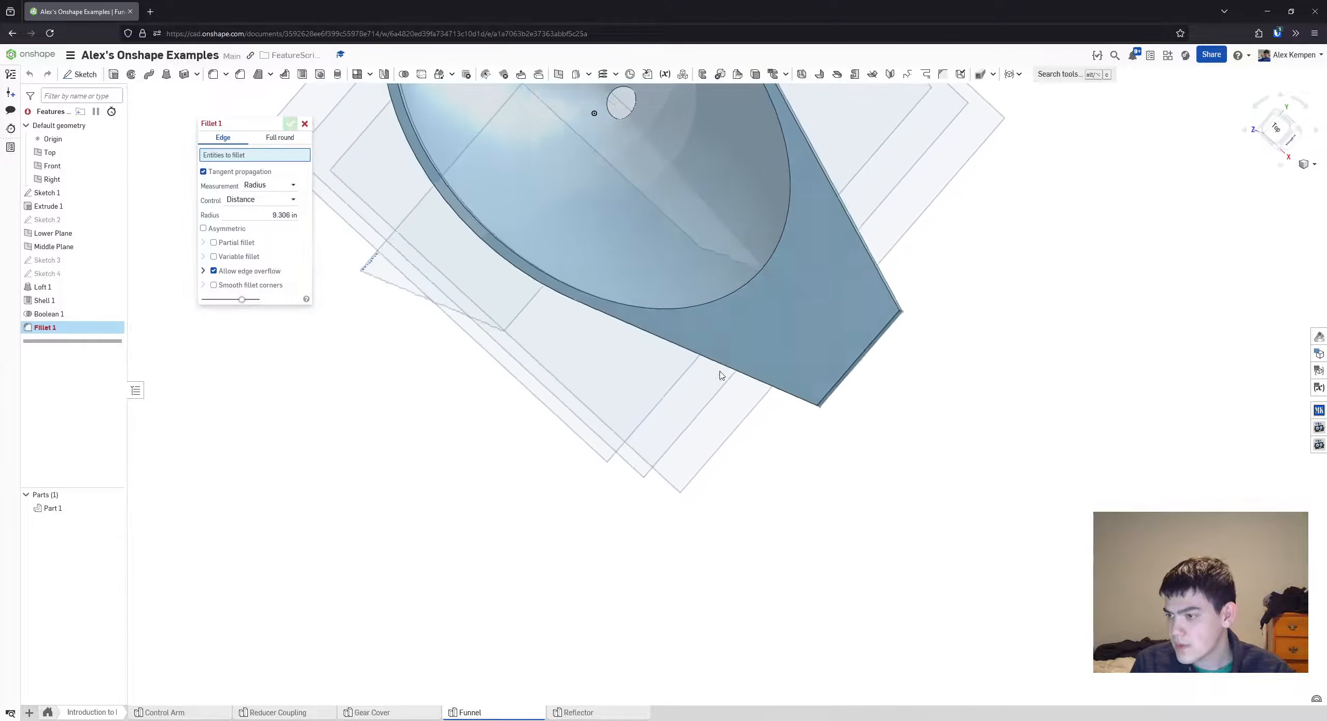
click(304, 124)
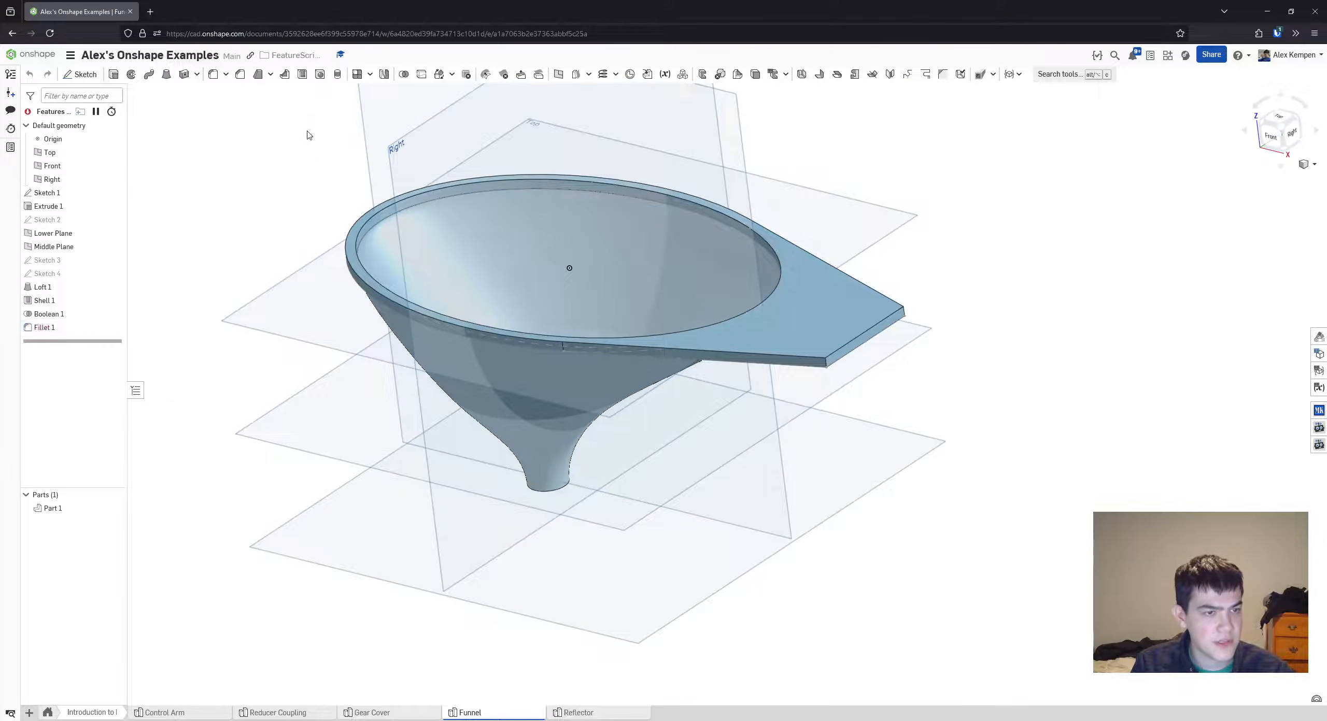
- Open Sketch 1 for editing and turn on the display of its constraints
scroll(545, 349, up, 10)
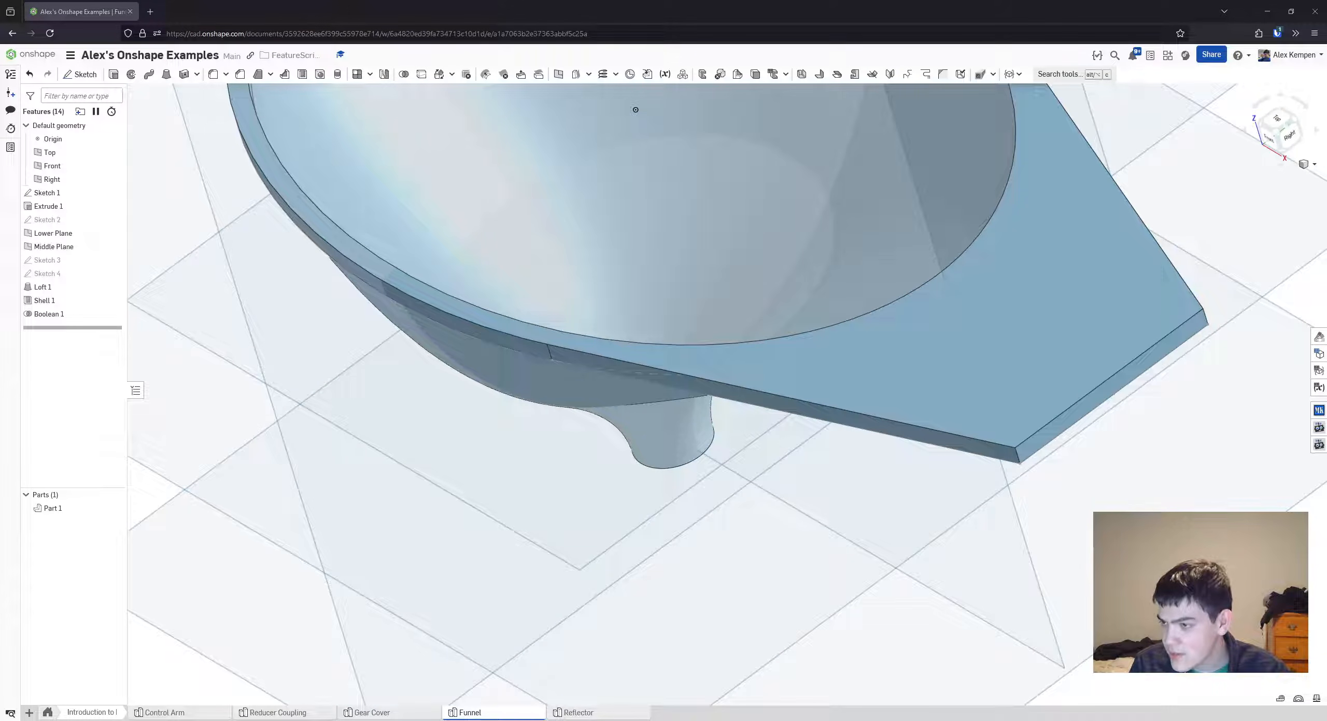
scroll(916, 406, down, 5)
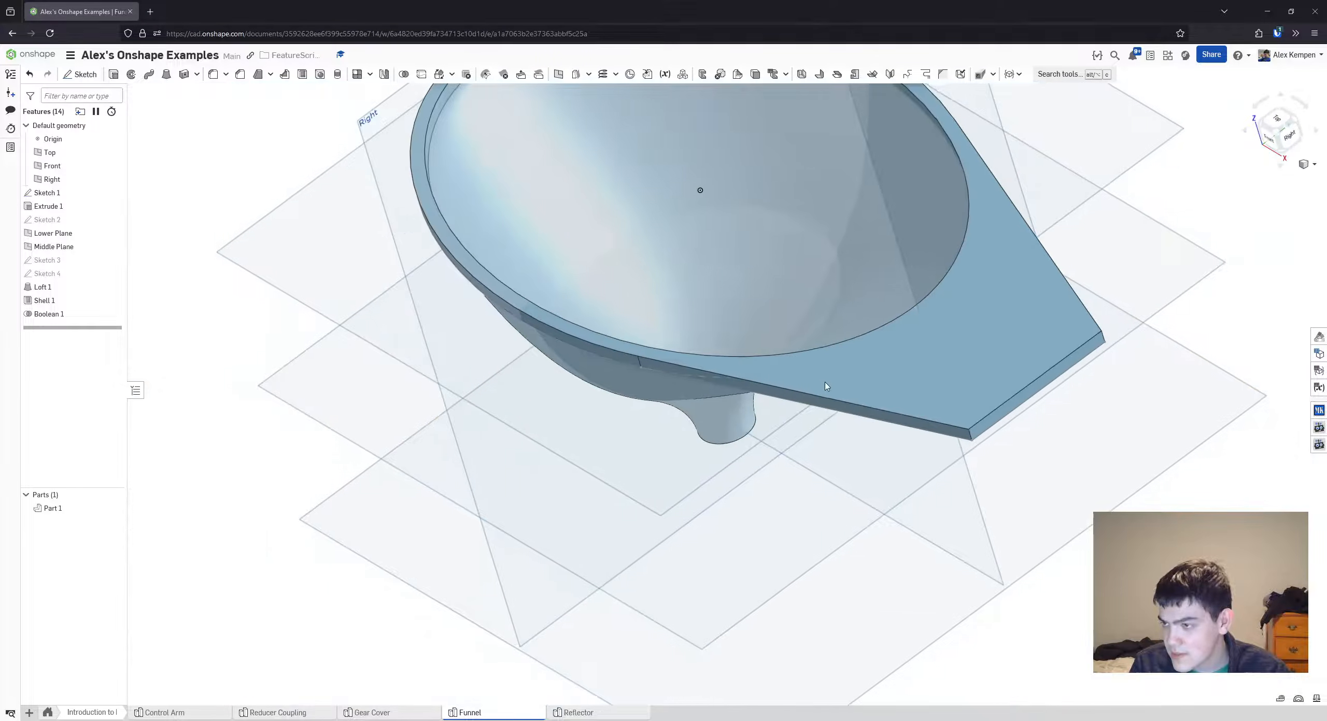
double_click(67, 193)
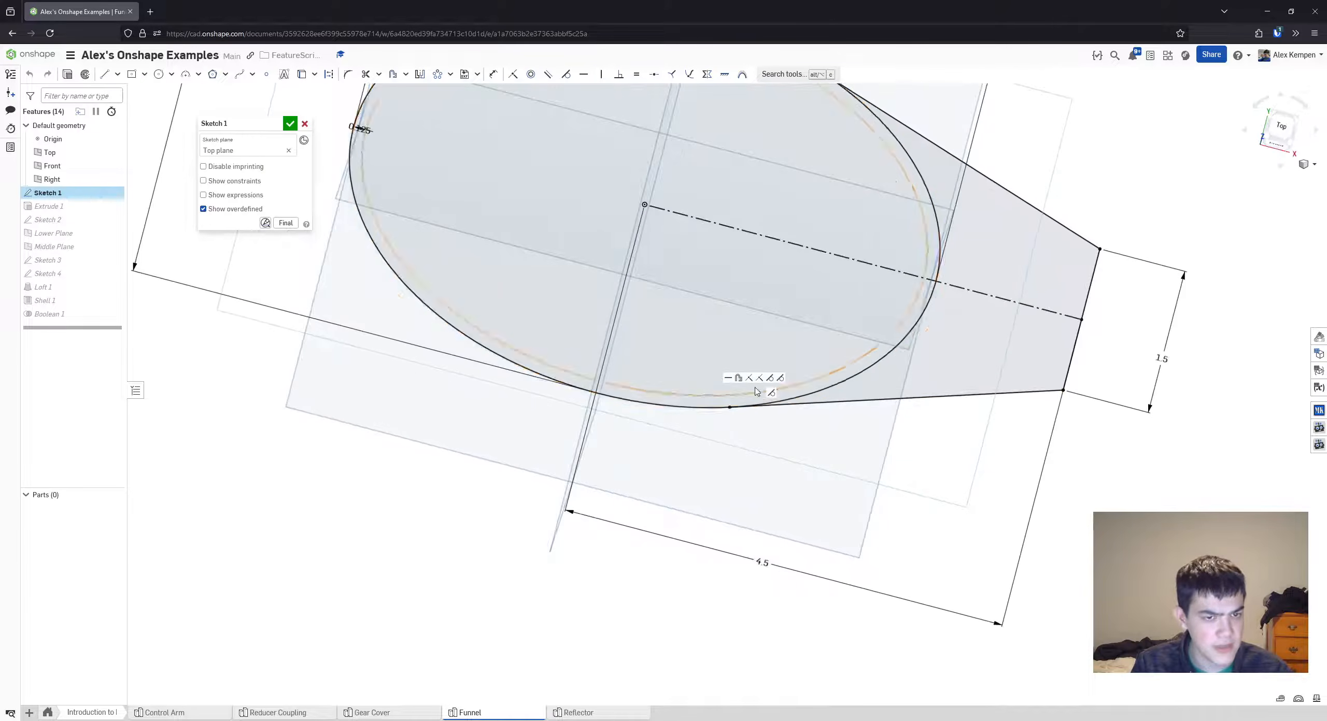
scroll(889, 299, down, 3)
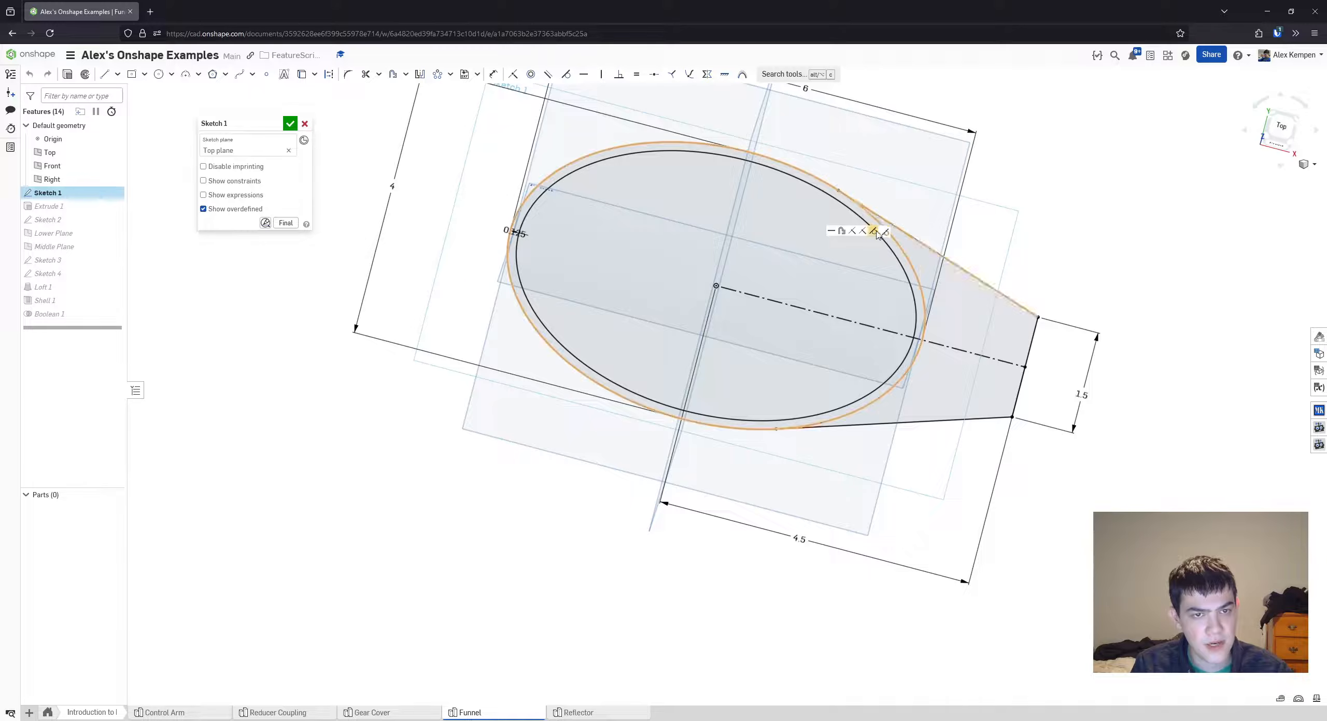
click(218, 188)
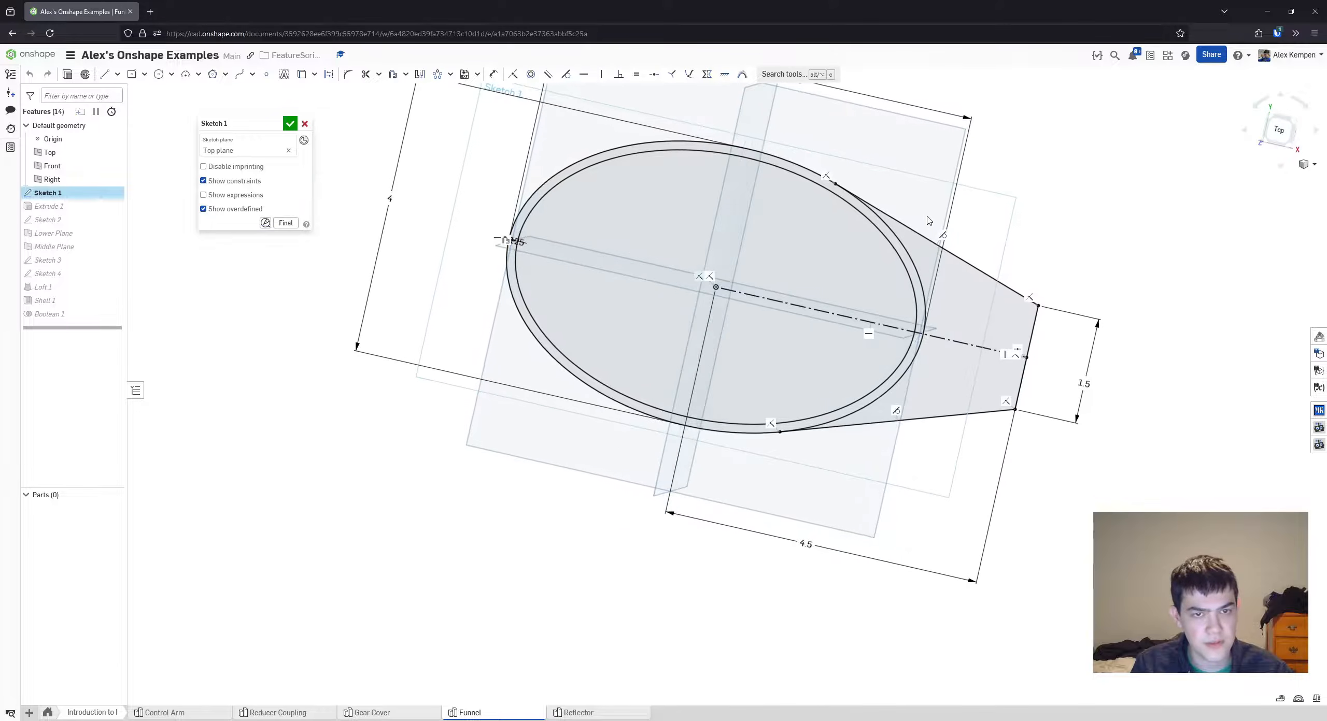
- Delete the tangent constraints between the outer ellipse and the two slanted handle lines
click(943, 235)
key(Delete)
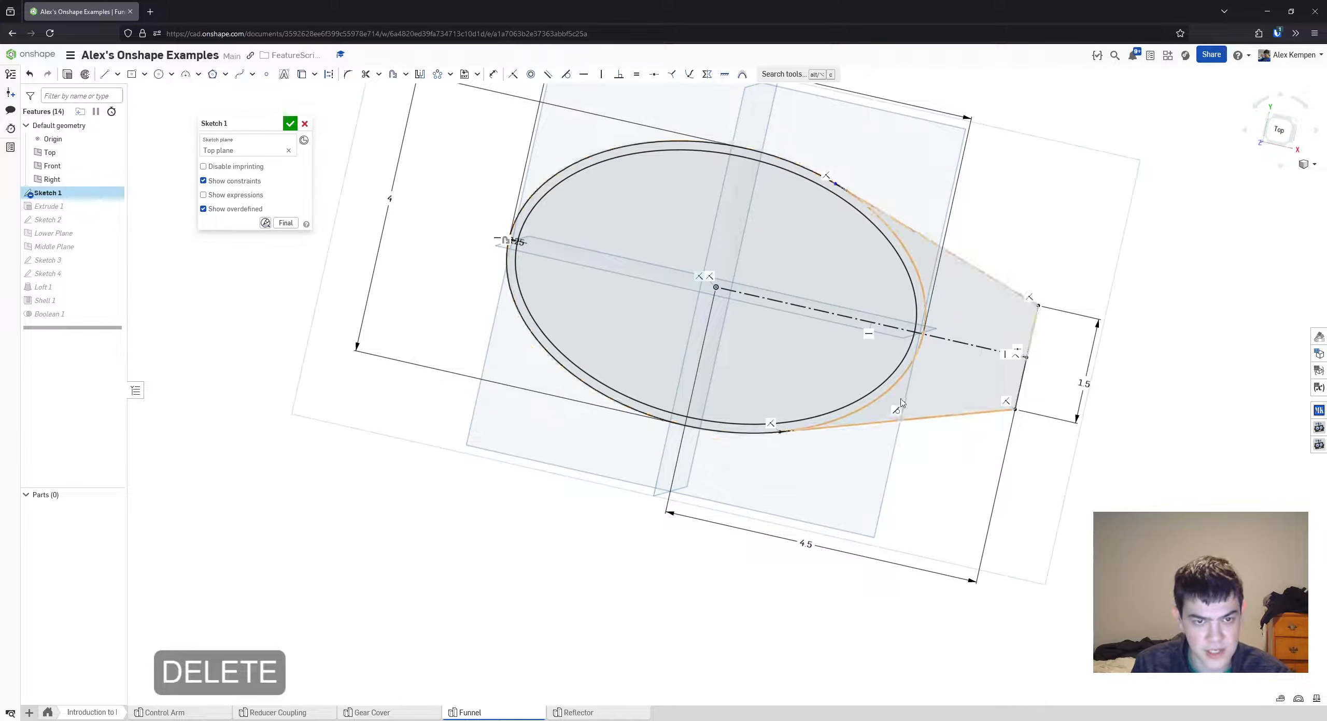
click(896, 410)
key(Delete)
- Dimension the angle between the upper slanted handle line and the handle's short end line as 105 degrees
key(d)
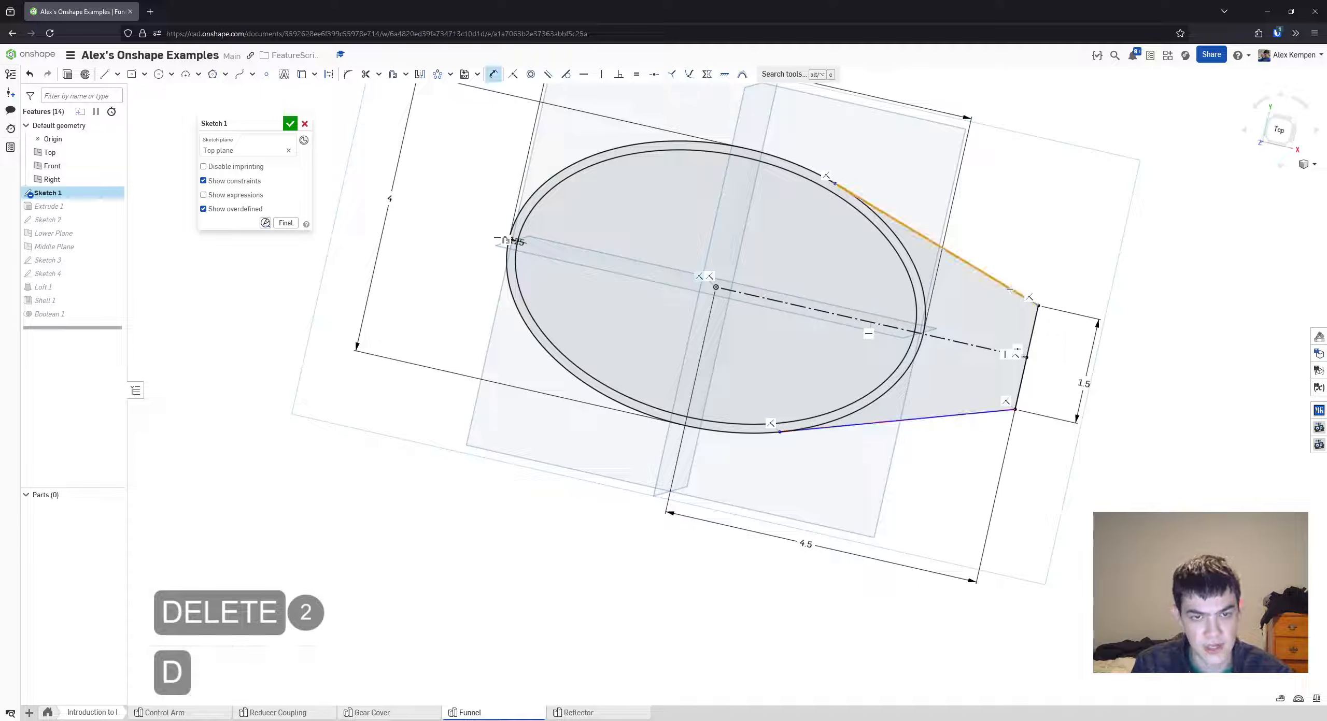
click(1010, 289)
click(1032, 331)
click(1010, 312)
text(1)
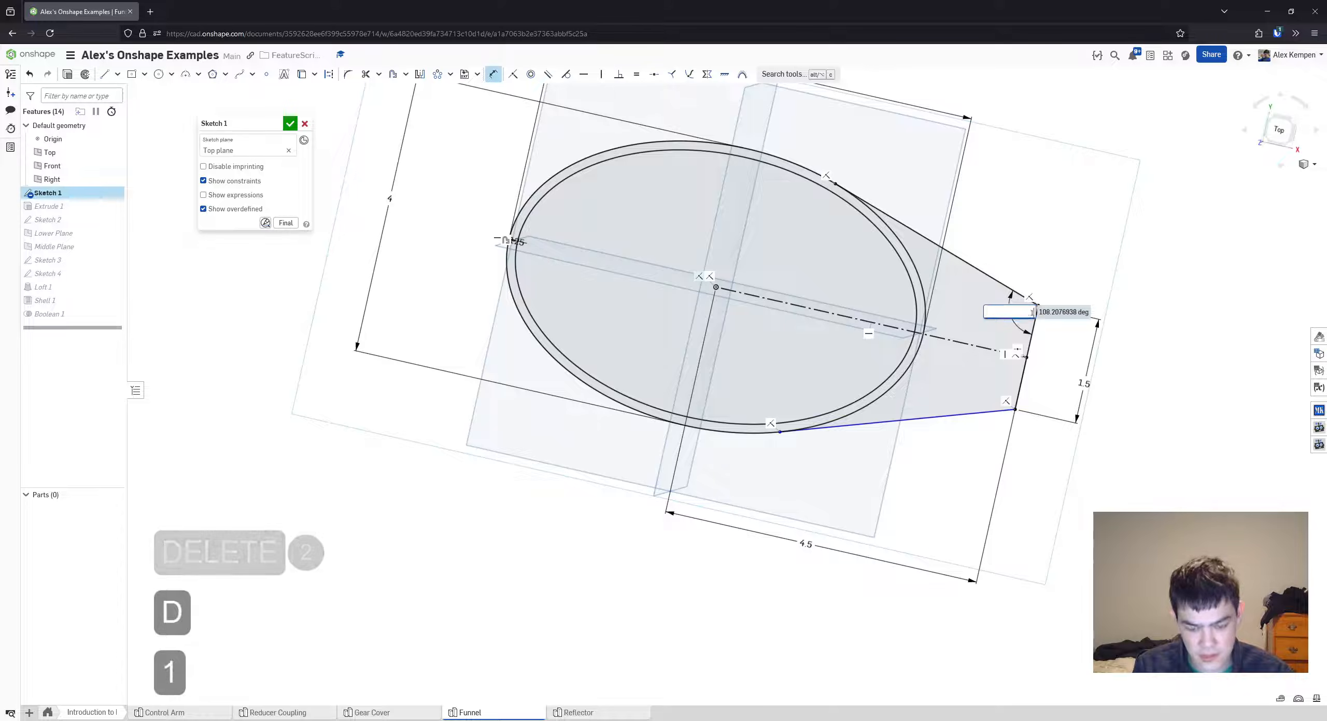
text(05)
key(Return)
key(Escape)
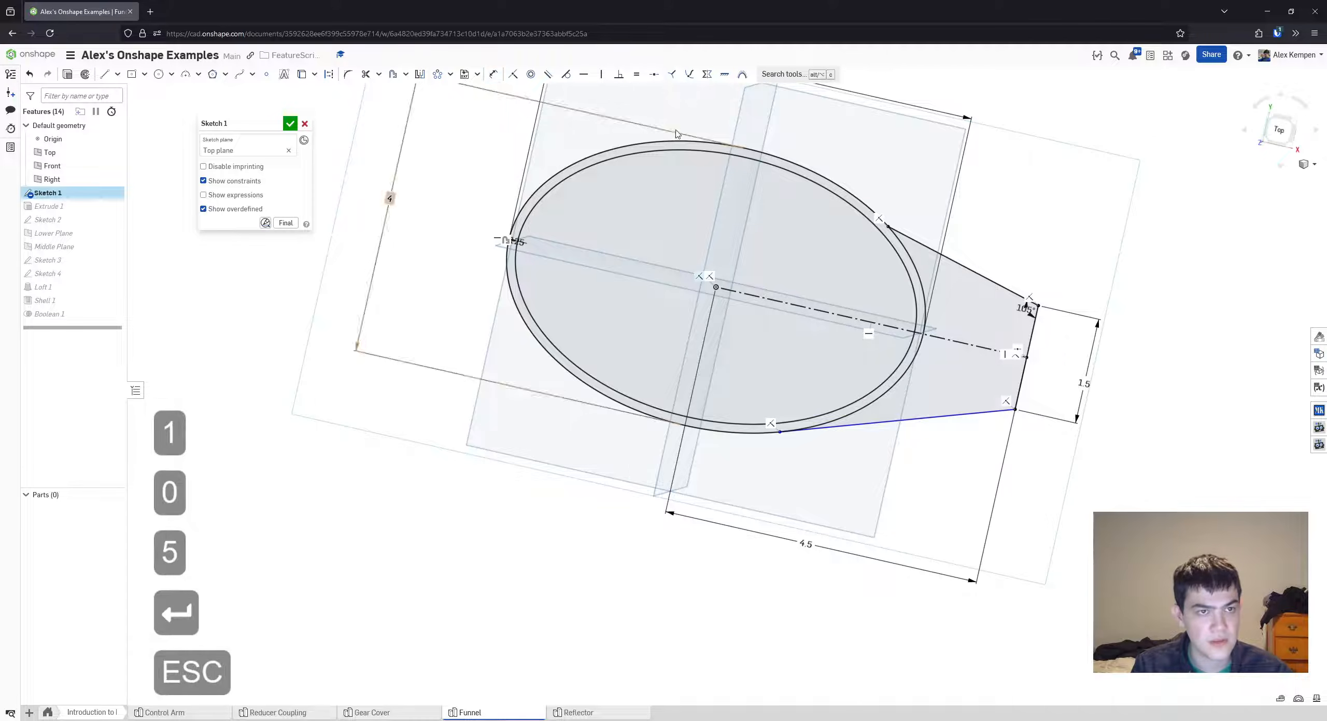
- Make the two slanted handle lines symmetric about the horizontal centerline and finish editing the sketch
click(706, 74)
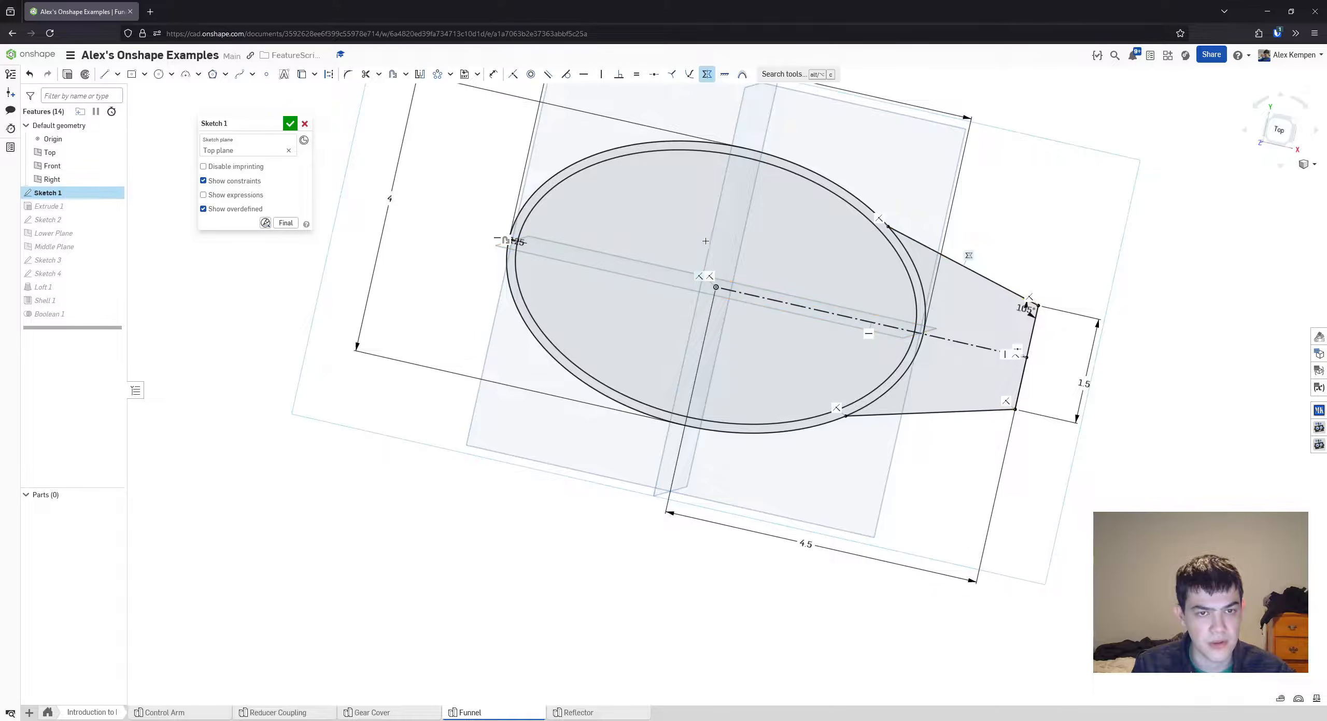
key(Escape)
mouse_move(661, 275)
right_down()
mouse_move(767, 306)
mouse_move(804, 298)
mouse_move(793, 317)
right_up()
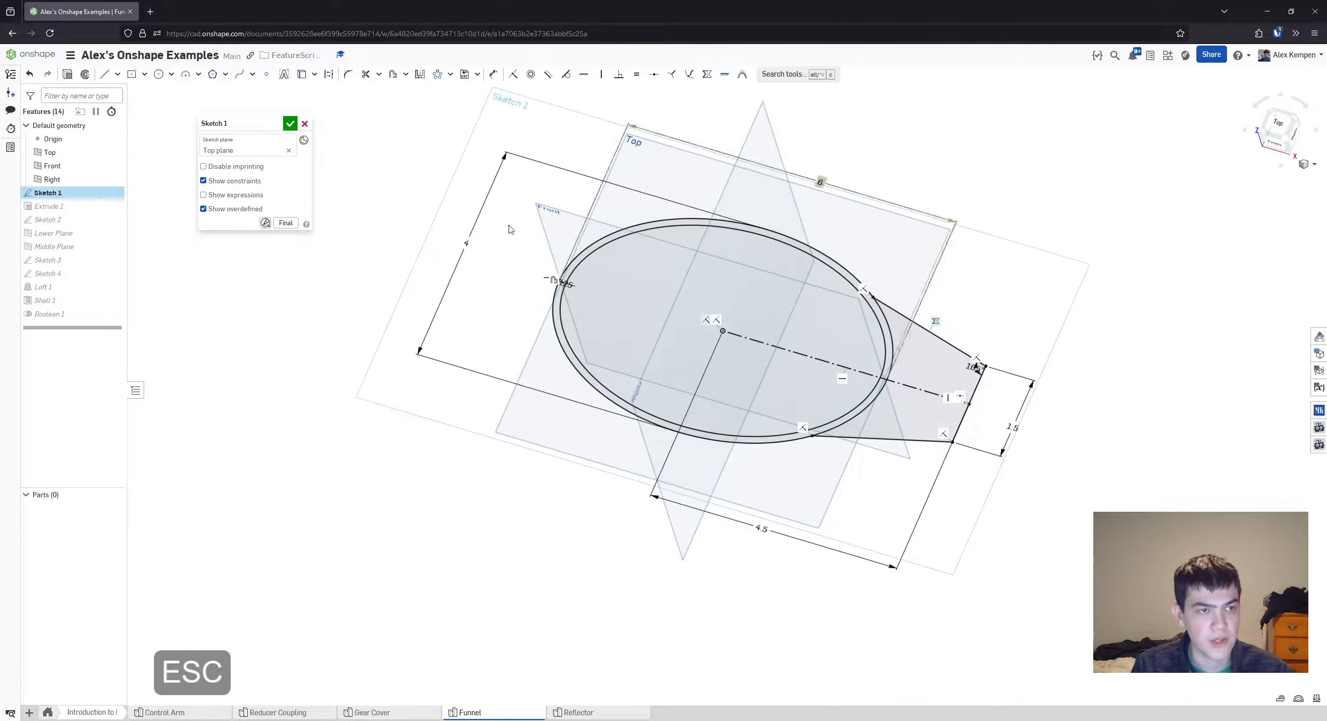
click(290, 123)
- Start a fillet on the four short vertical edges of the handle: two at its outer corners and two where it meets the rim
right_drag(719, 361, 354, 288)
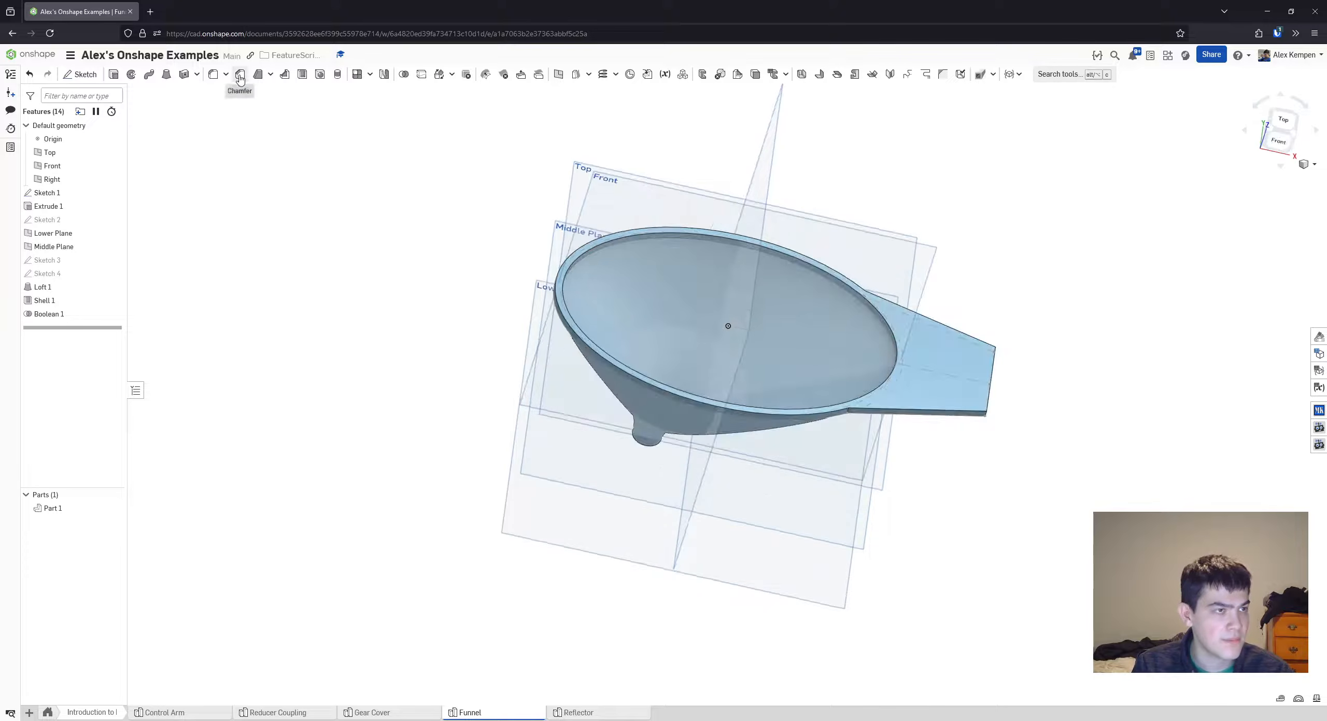
click(213, 74)
right_drag(1060, 517, 1078, 445)
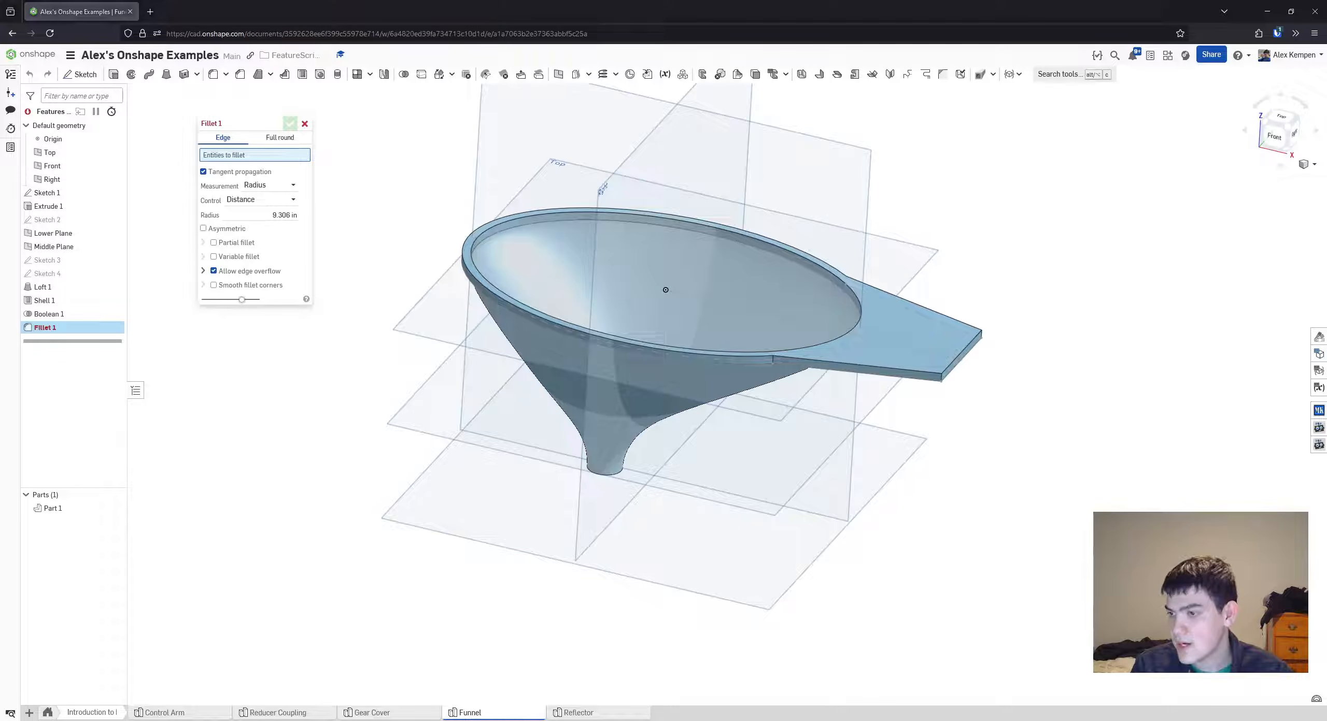
scroll(829, 399, up, 5)
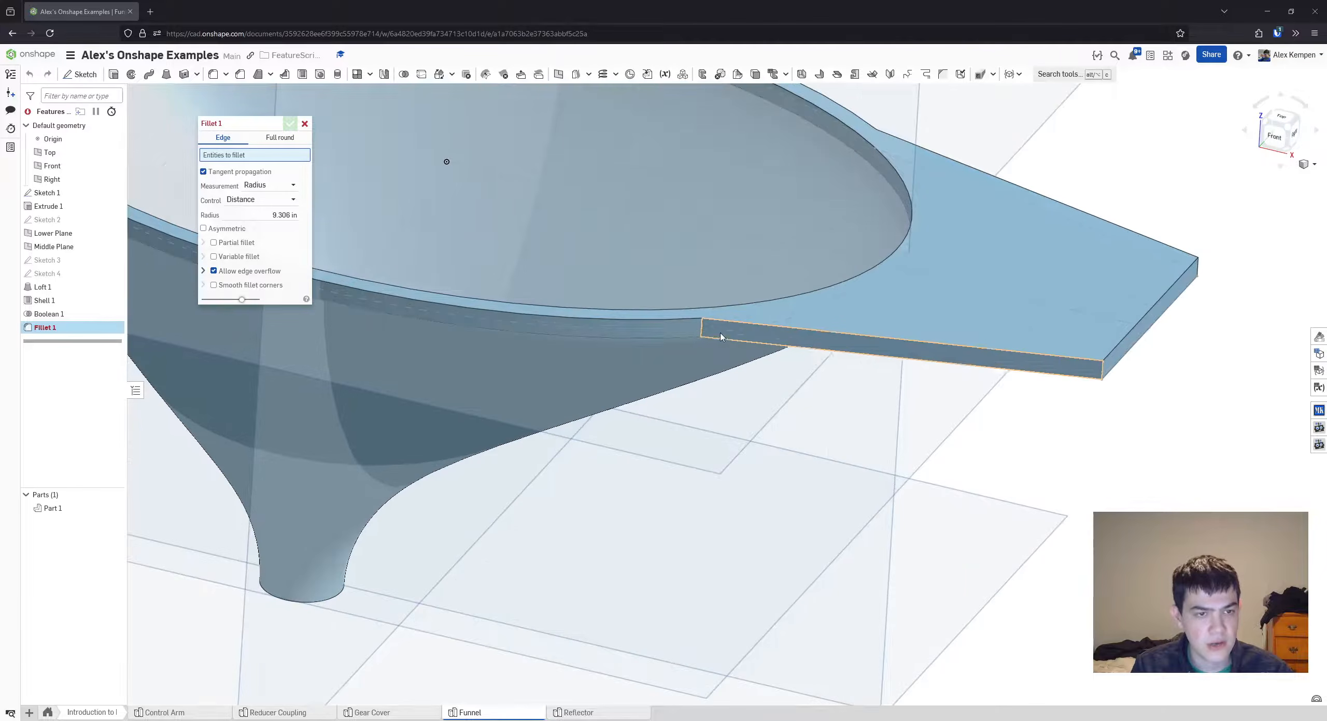
click(702, 327)
click(1107, 368)
right_drag(1107, 368, 790, 266)
click(1006, 310)
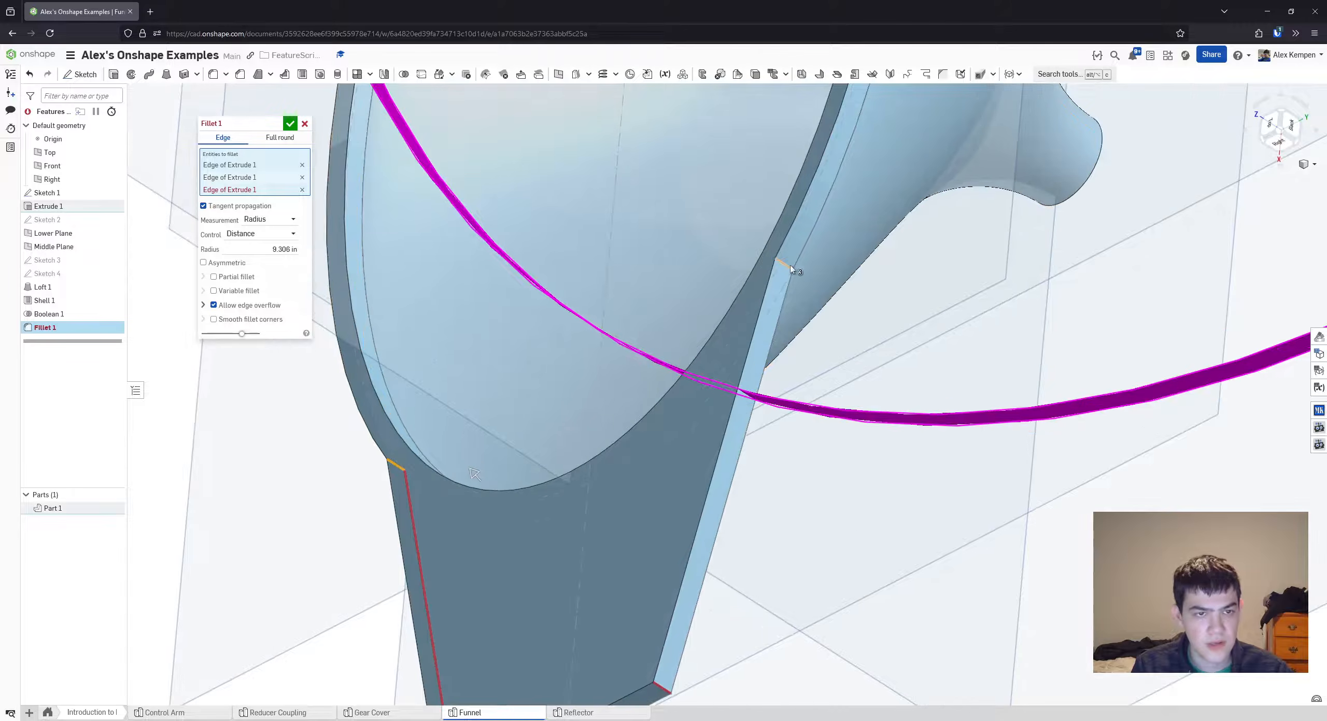
click(790, 265)
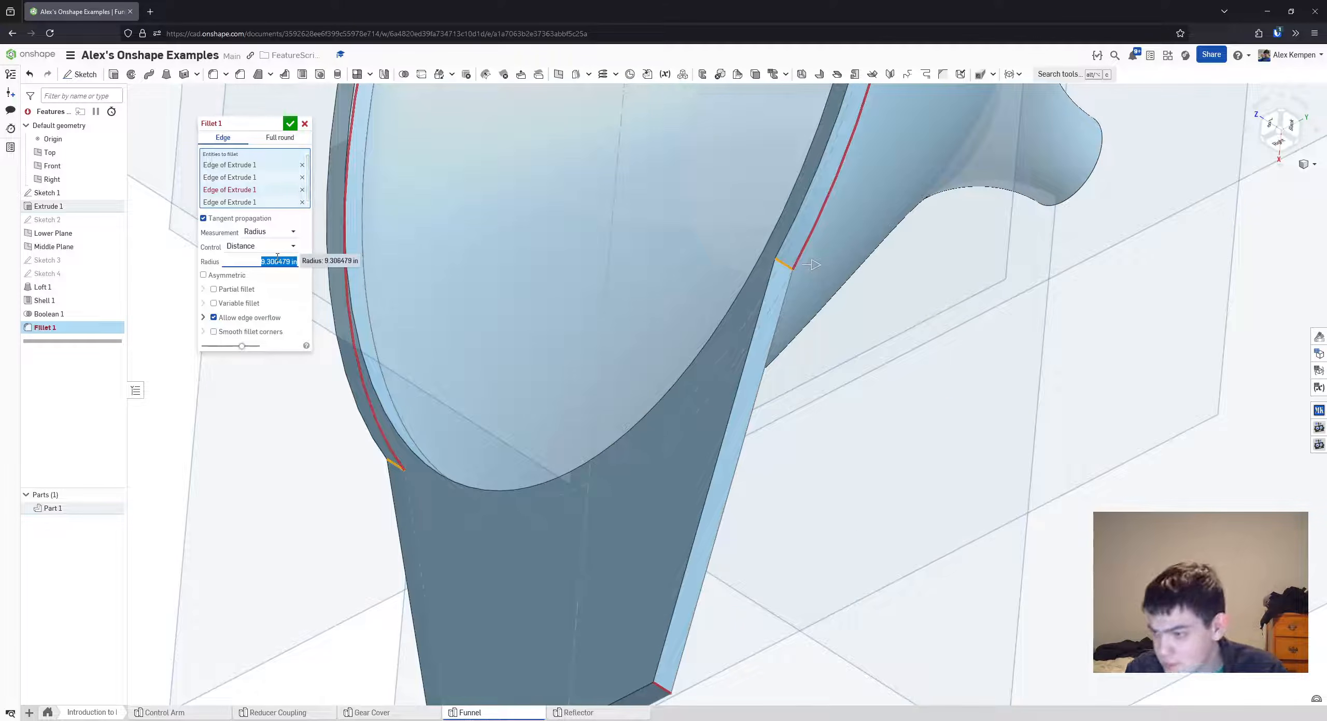
- Set the fillet radius to 0.5 in and accept the feature
text(.5)
key(Return)
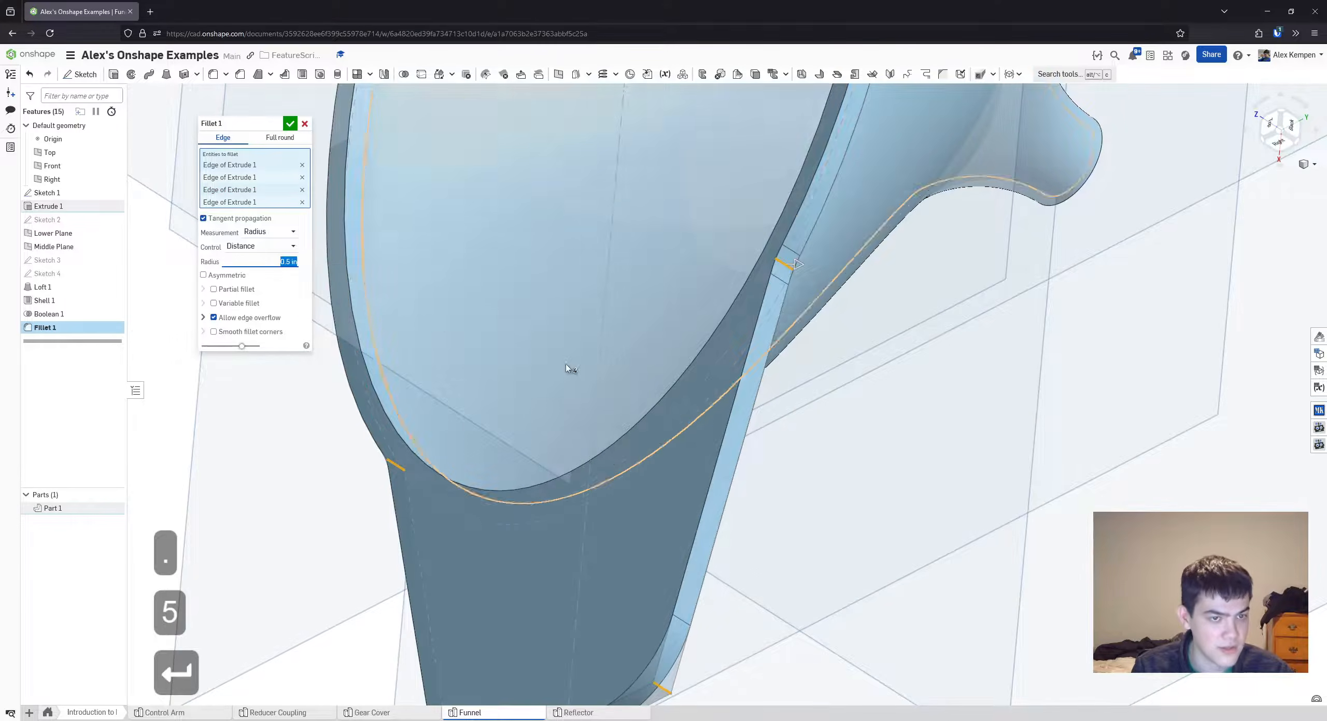
scroll(566, 365, down, 5)
right_drag(566, 365, 659, 428)
scroll(630, 421, up, 3)
scroll(626, 418, down, 1)
middle_drag(659, 428, 671, 394)
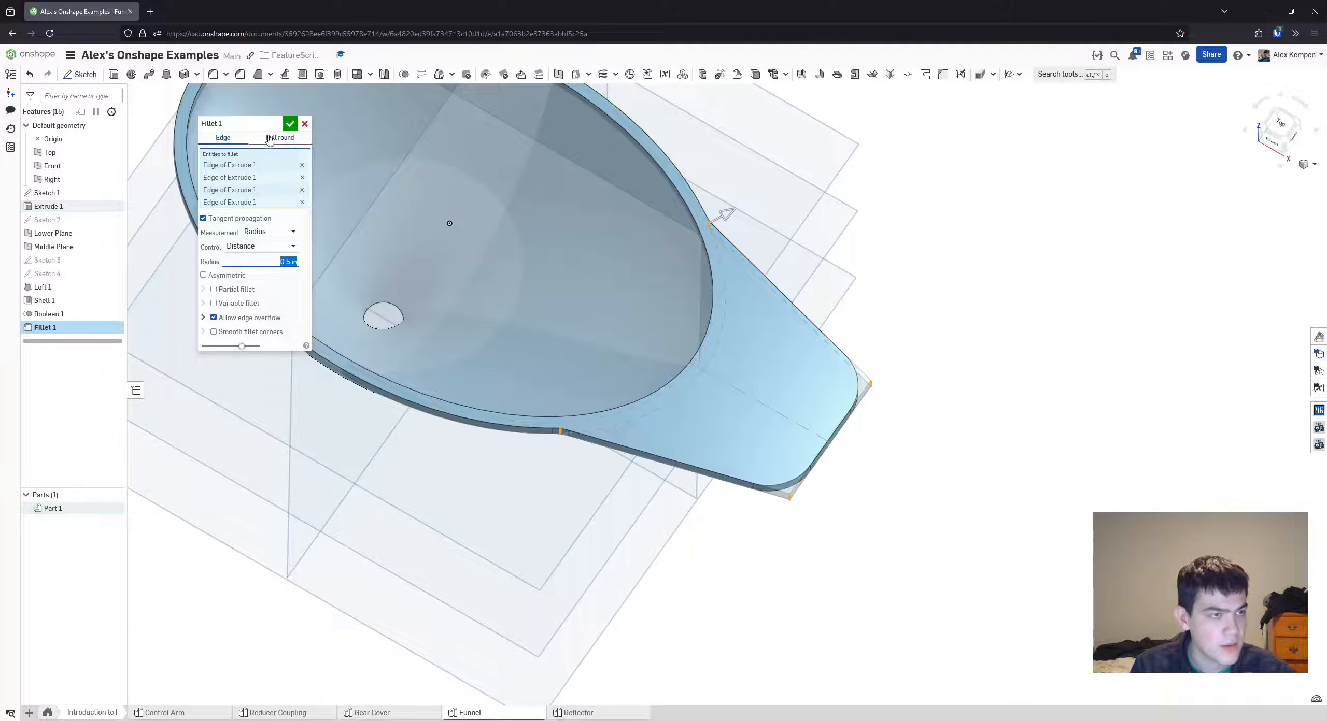
click(289, 124)
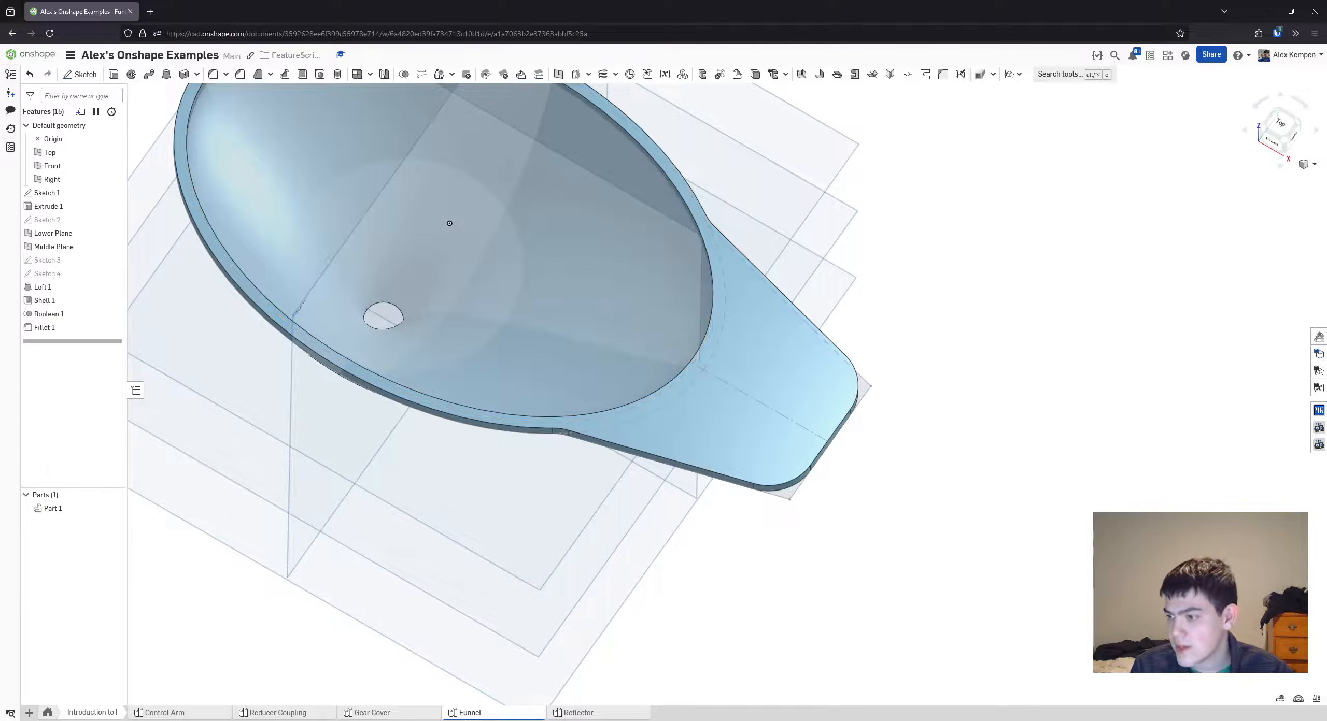
- Start a new sketch on the Front plane and view it straight on at the handle's outer end, with the part shown
right_drag(951, 341, 265, 121)
click(81, 74)
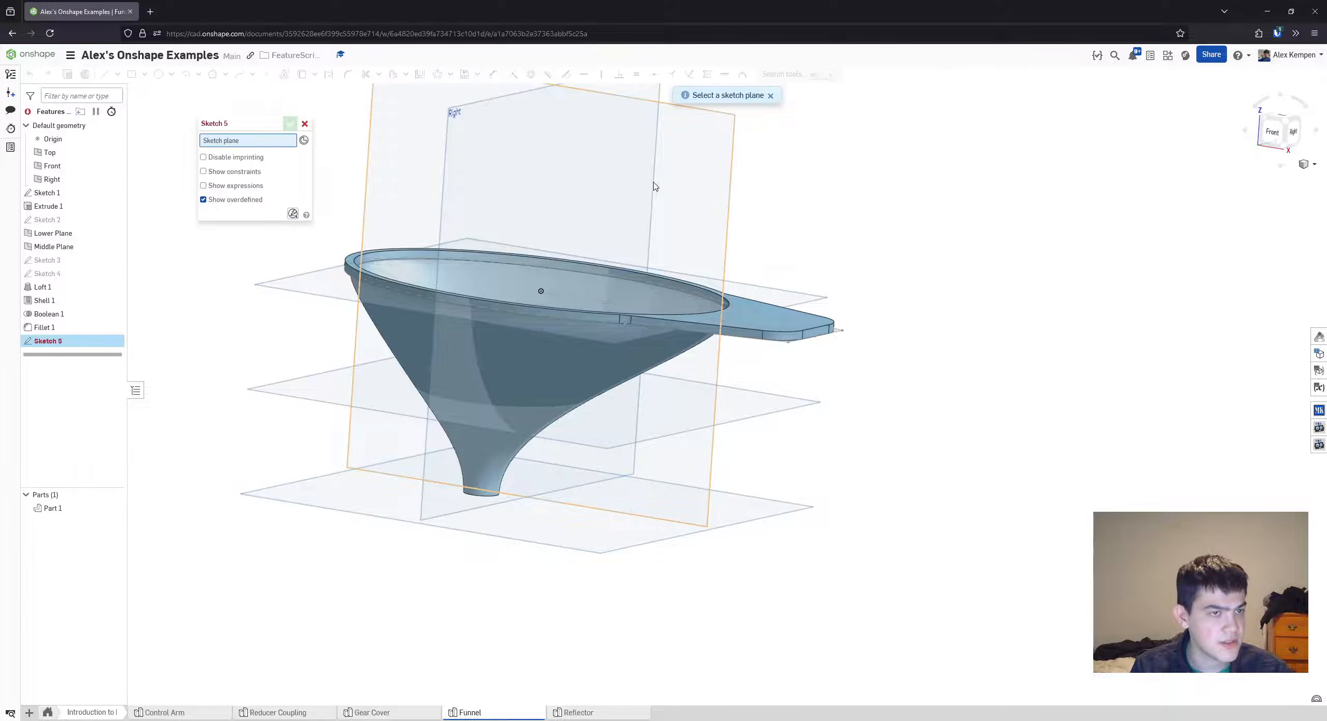
click(654, 186)
scroll(827, 316, up, 5)
right_drag(827, 316, 1046, 223)
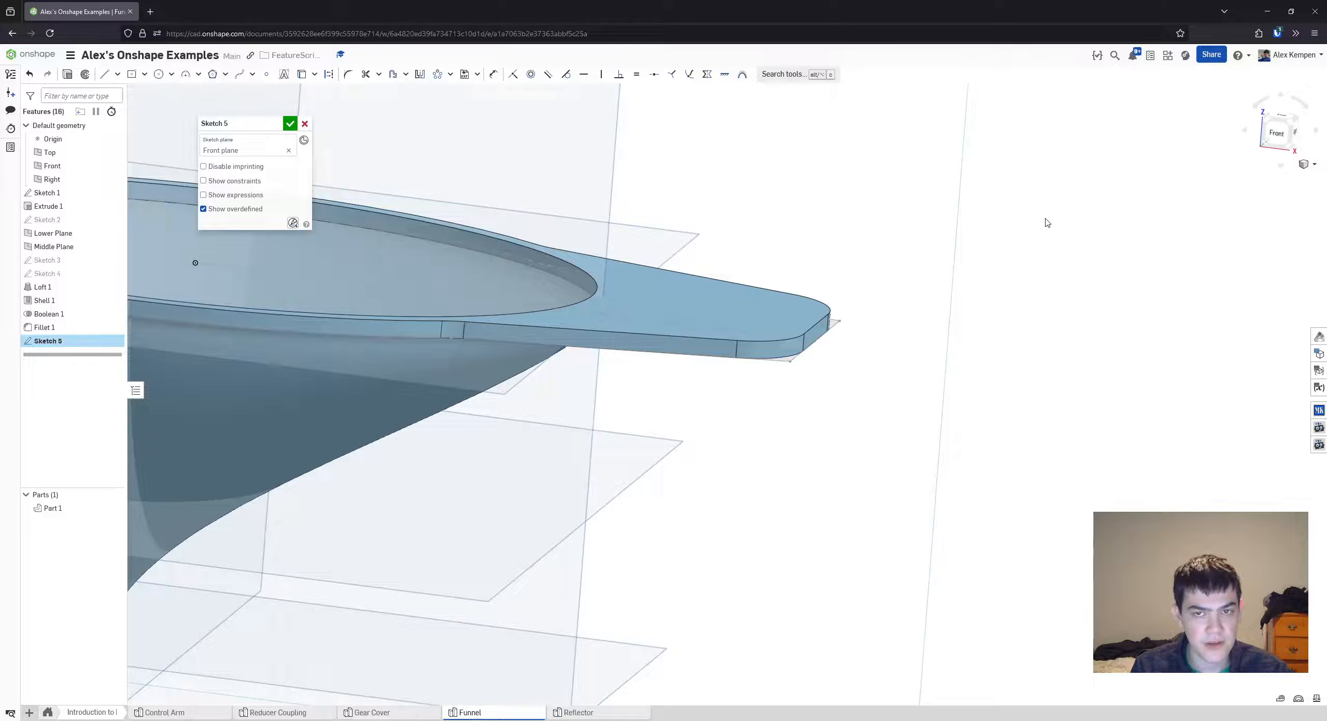
click(1276, 130)
scroll(1205, 329, up, 5)
right_drag(1205, 329, 1112, 409)
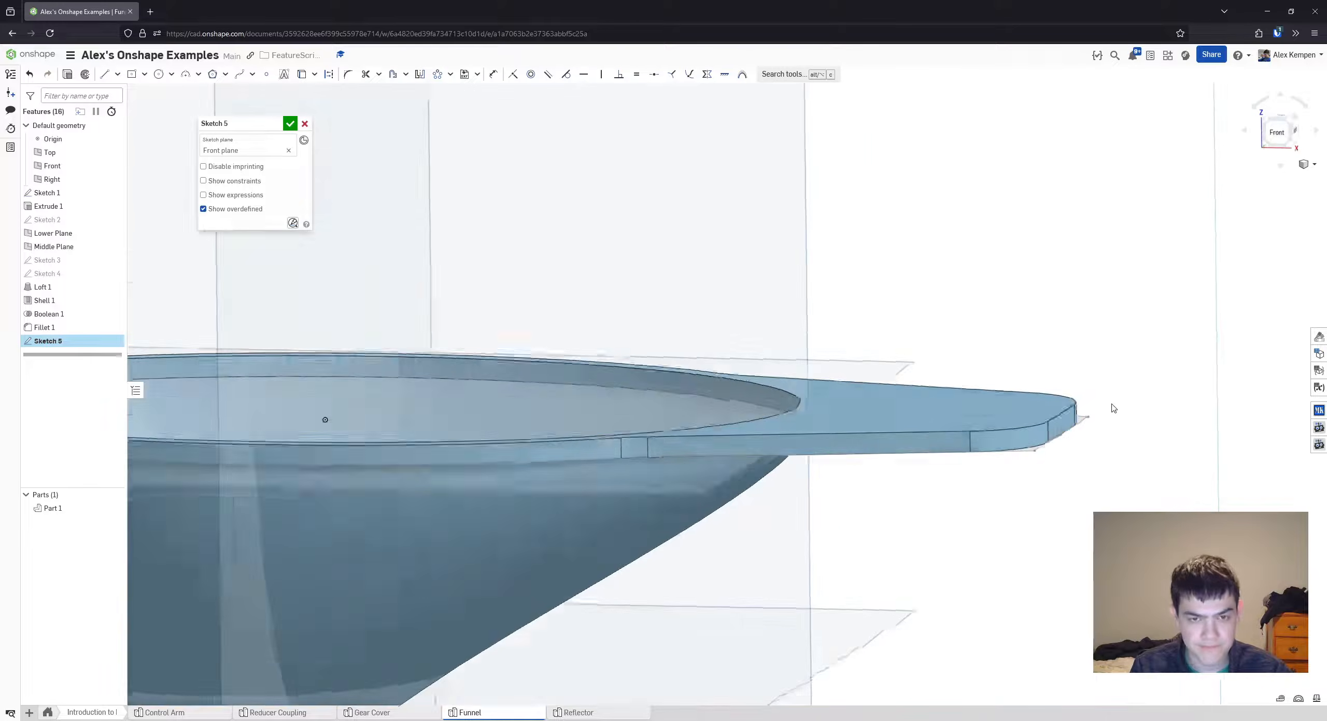
key(y)
key(n)
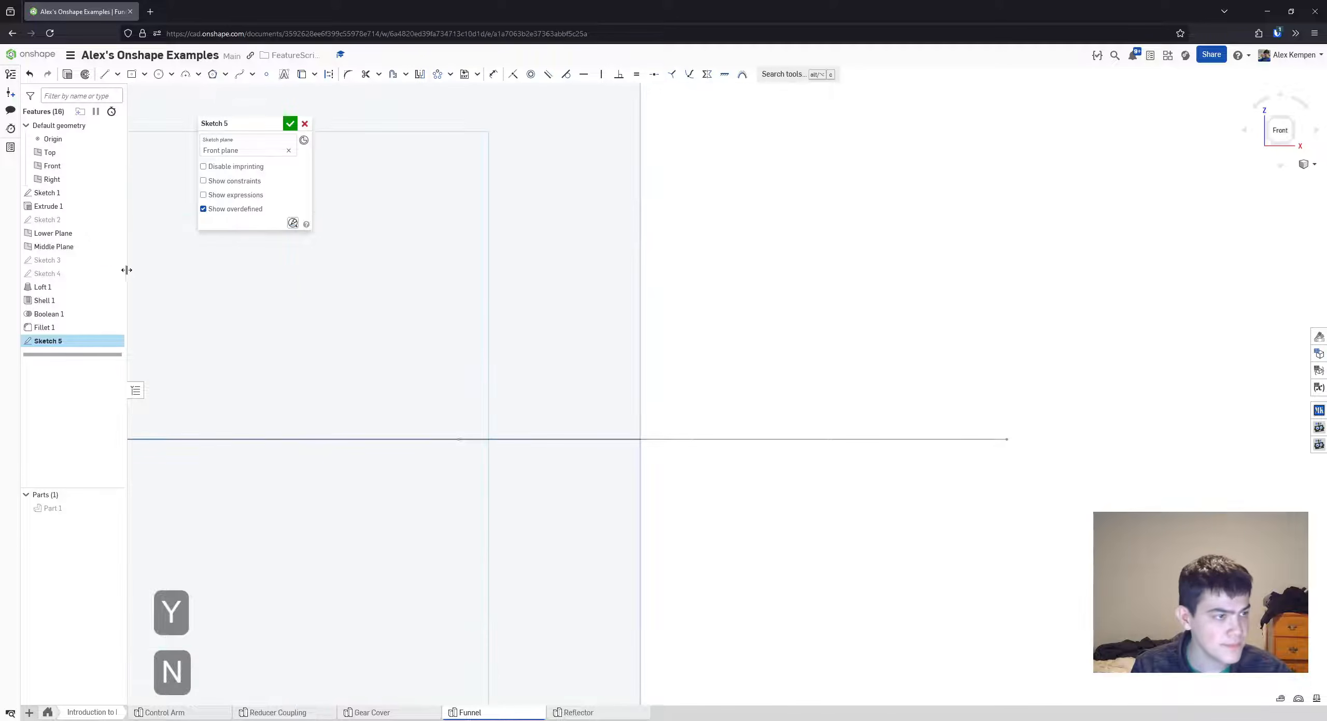
click(118, 509)
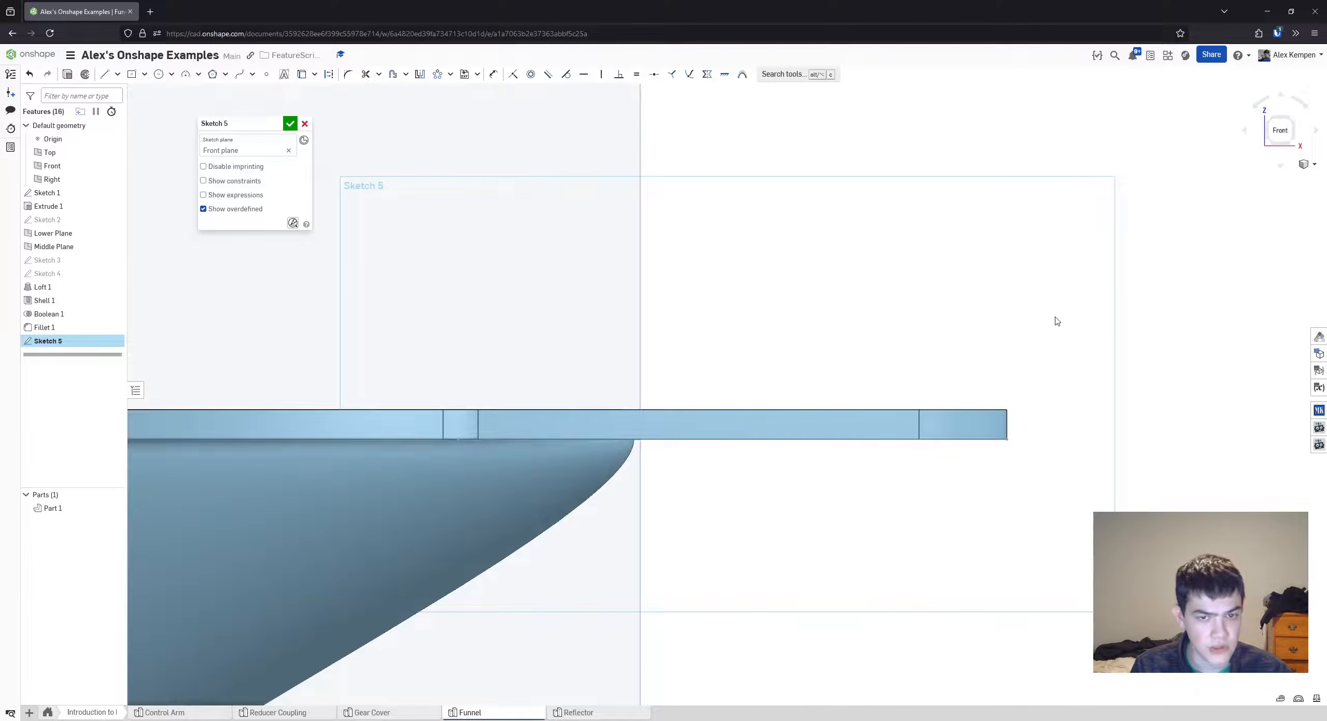
- Sketch an open three-line profile across the handle's end: a bottom line about 0.19 in long with an upright line at each end
middle_drag(1065, 353, 991, 351)
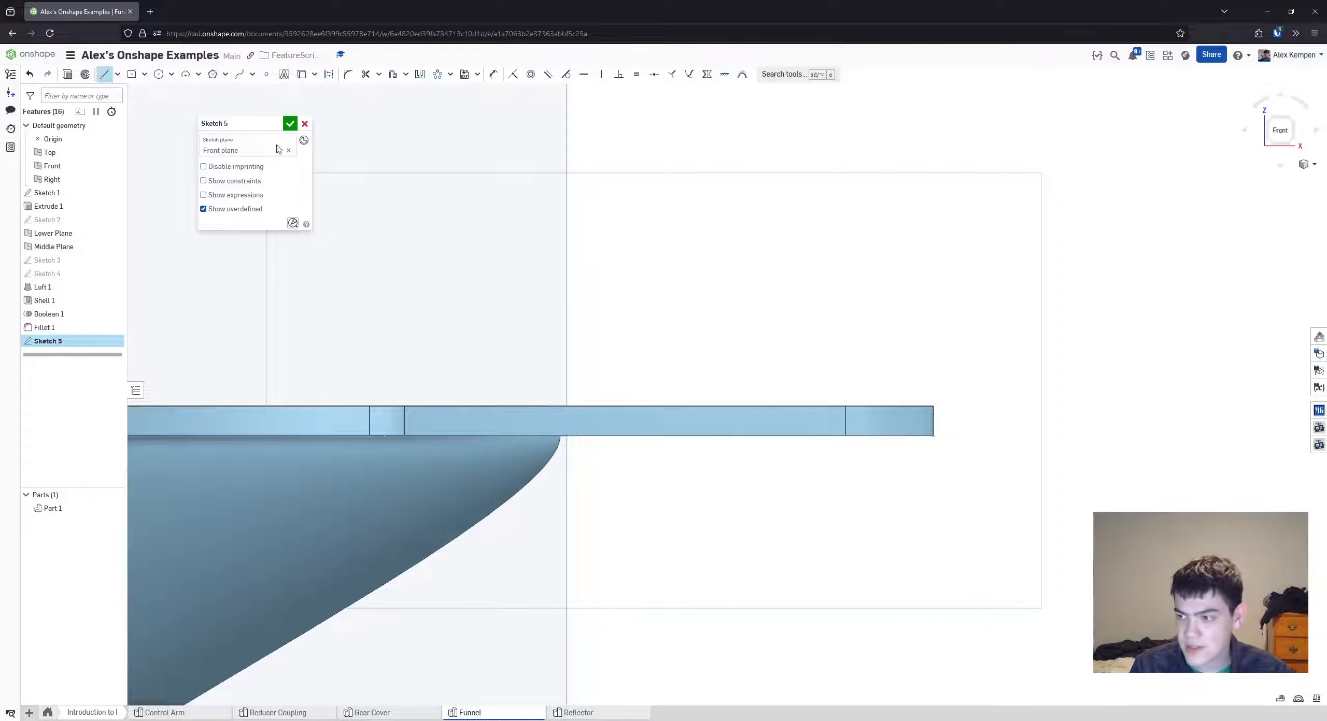
scroll(877, 415, up, 5)
right_drag(1003, 407, 988, 437)
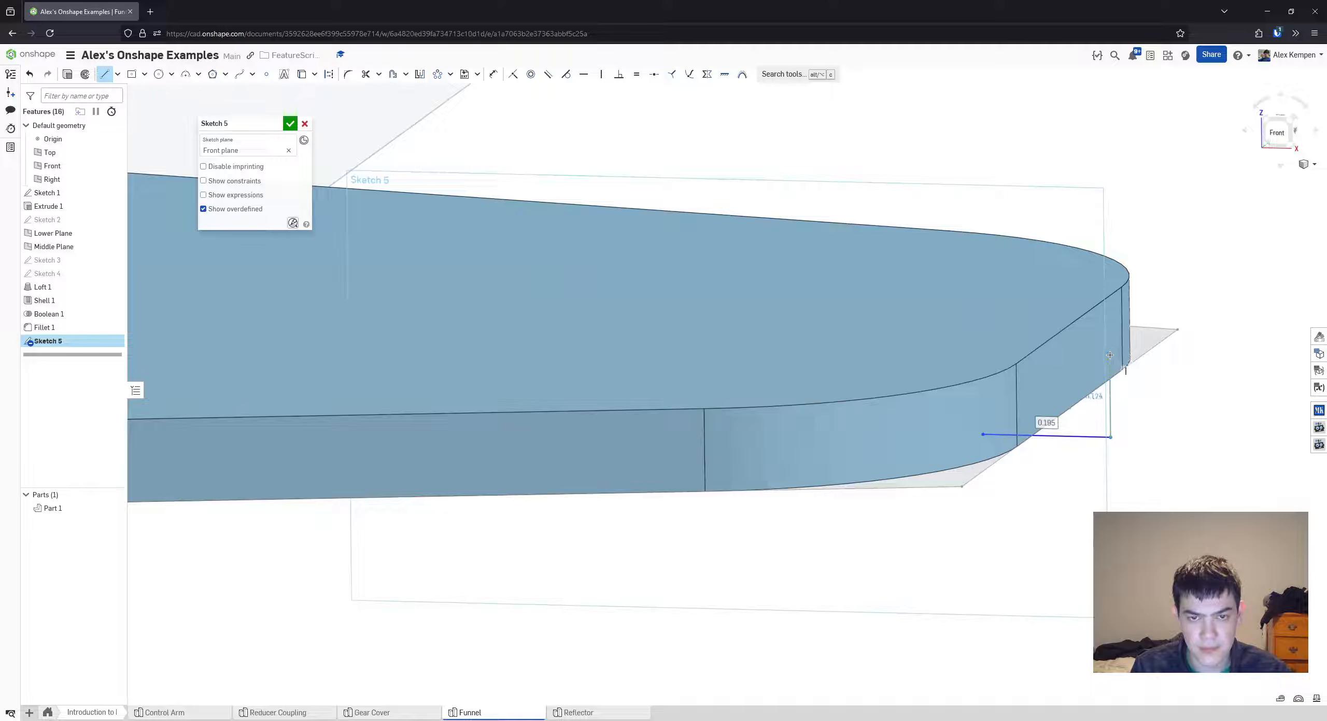
click(1110, 355)
key(Escape)
key(l)
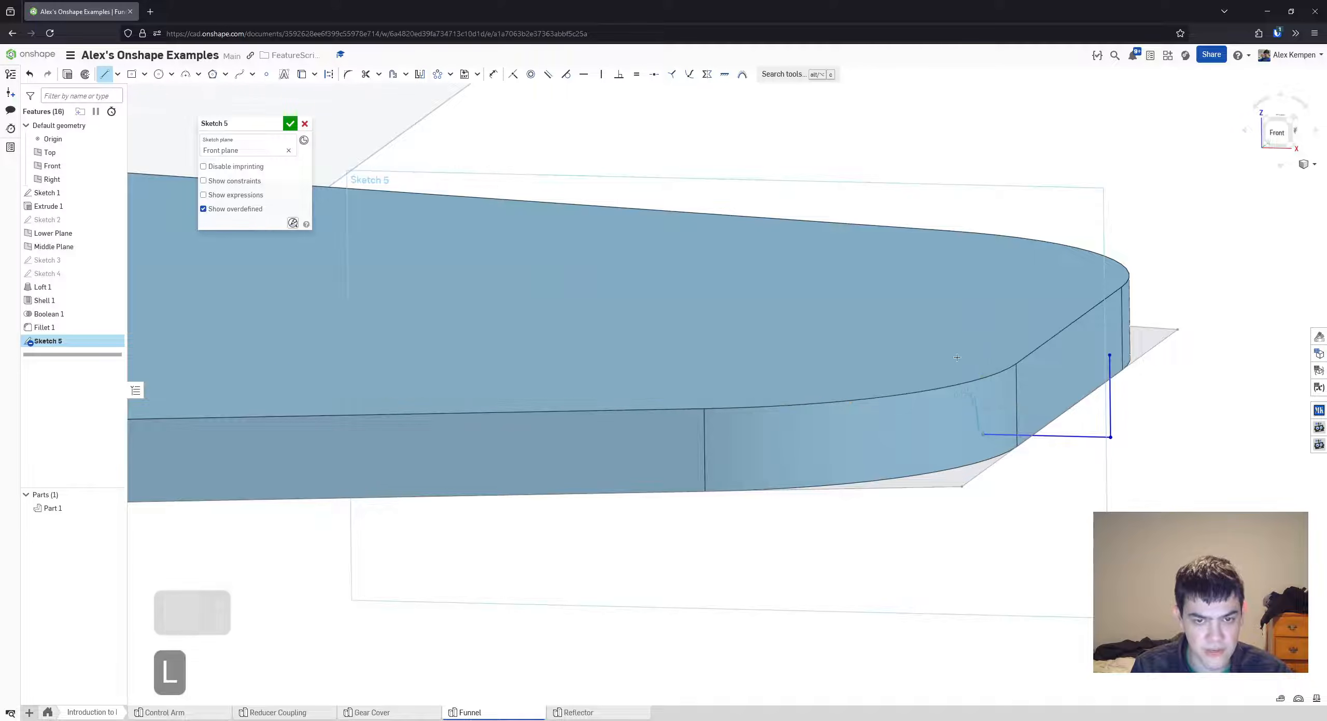
scroll(945, 350, down, 2)
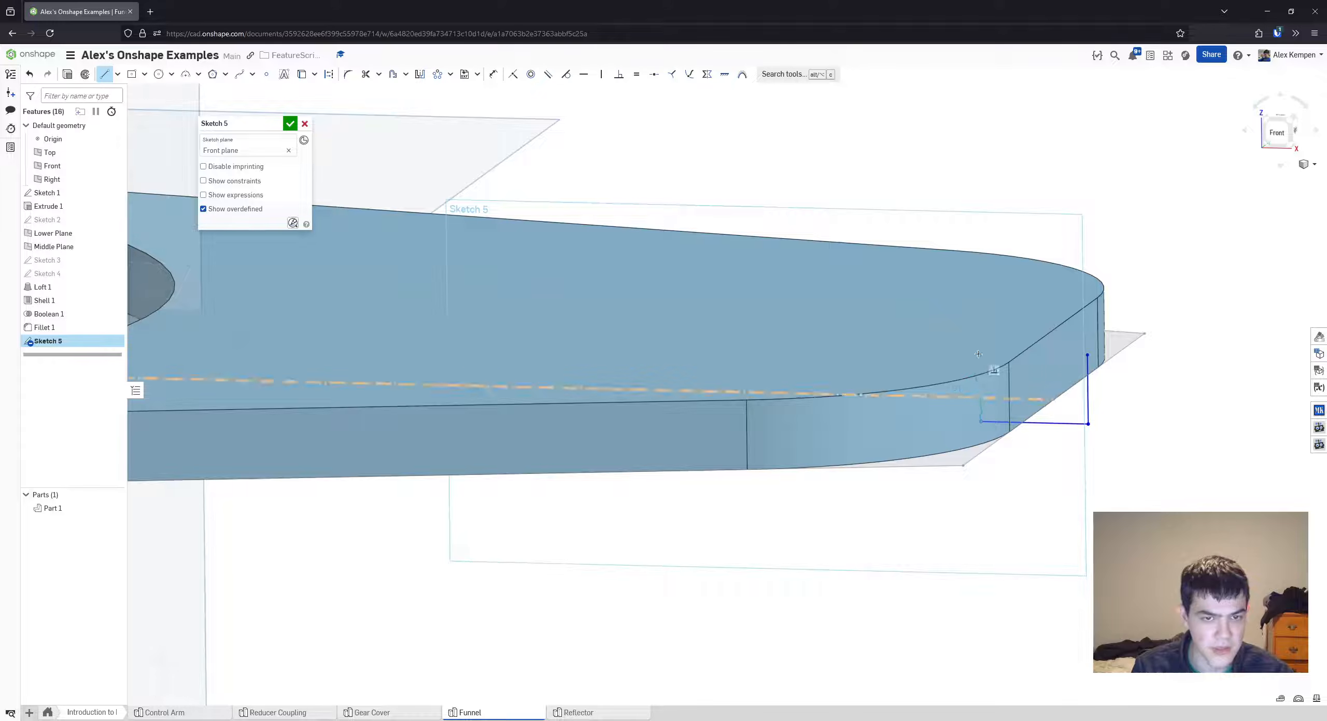
key(Escape)
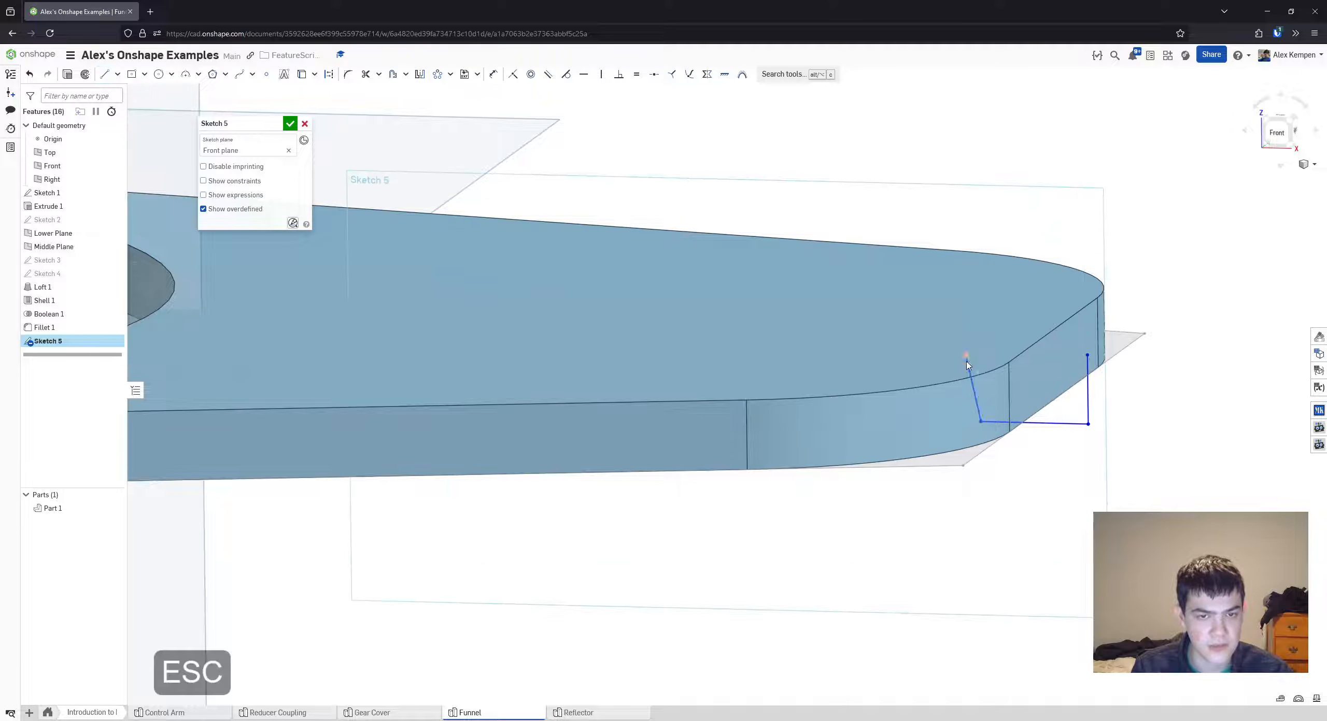
- Constrain the inner upright line of the profile to be vertical
key(v)
click(968, 365)
key(Escape)
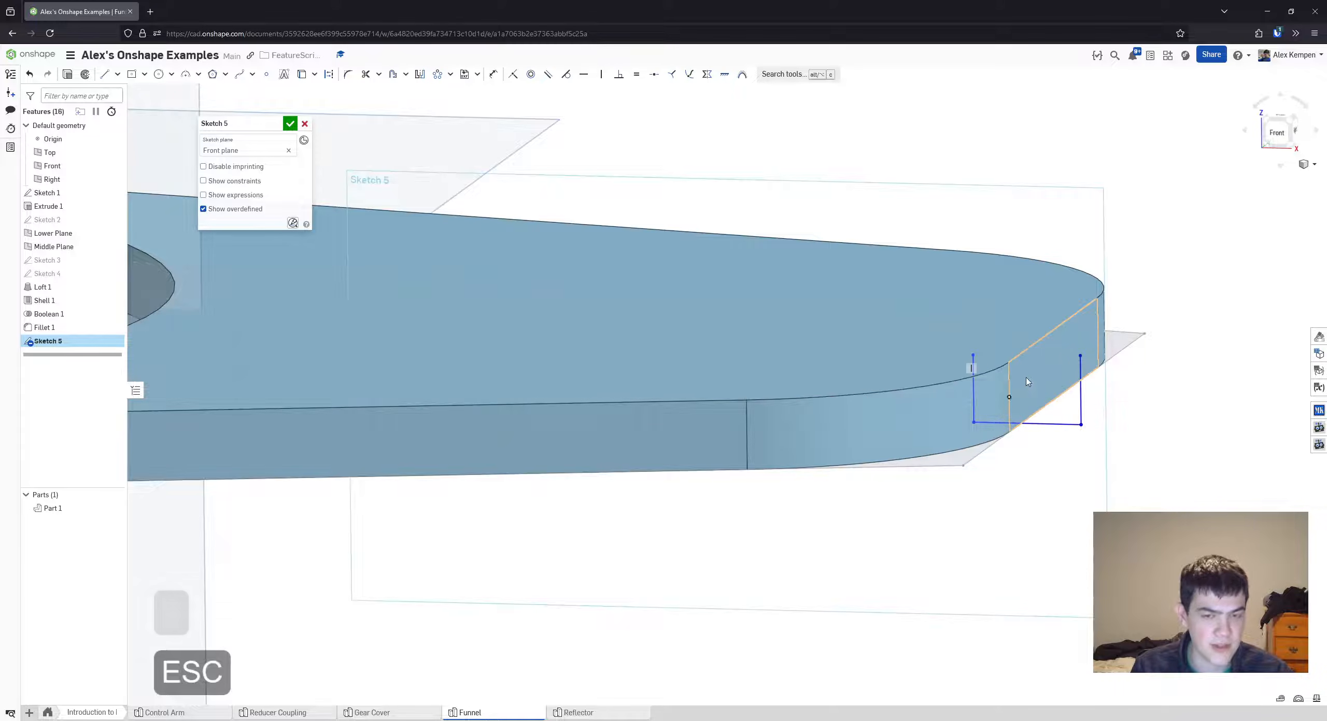
- Close the profile's top with an arc joining both upright lines and make the arc tangent to the outer upright
right_drag(1026, 378, 1092, 374)
scroll(1092, 374, up, 3)
mouse_move(1098, 397)
middle_down()
mouse_move(1093, 407)
mouse_move(1113, 392)
middle_up()
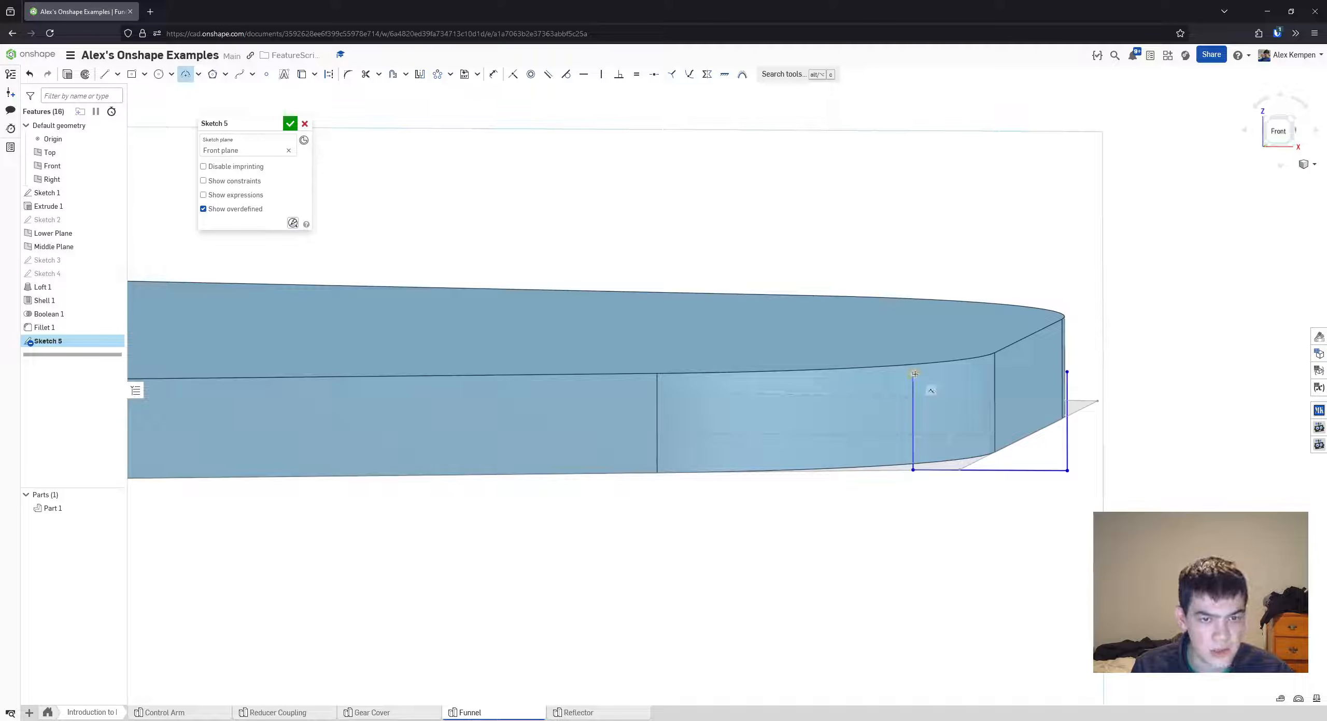
click(974, 296)
key(Escape)
key(t)
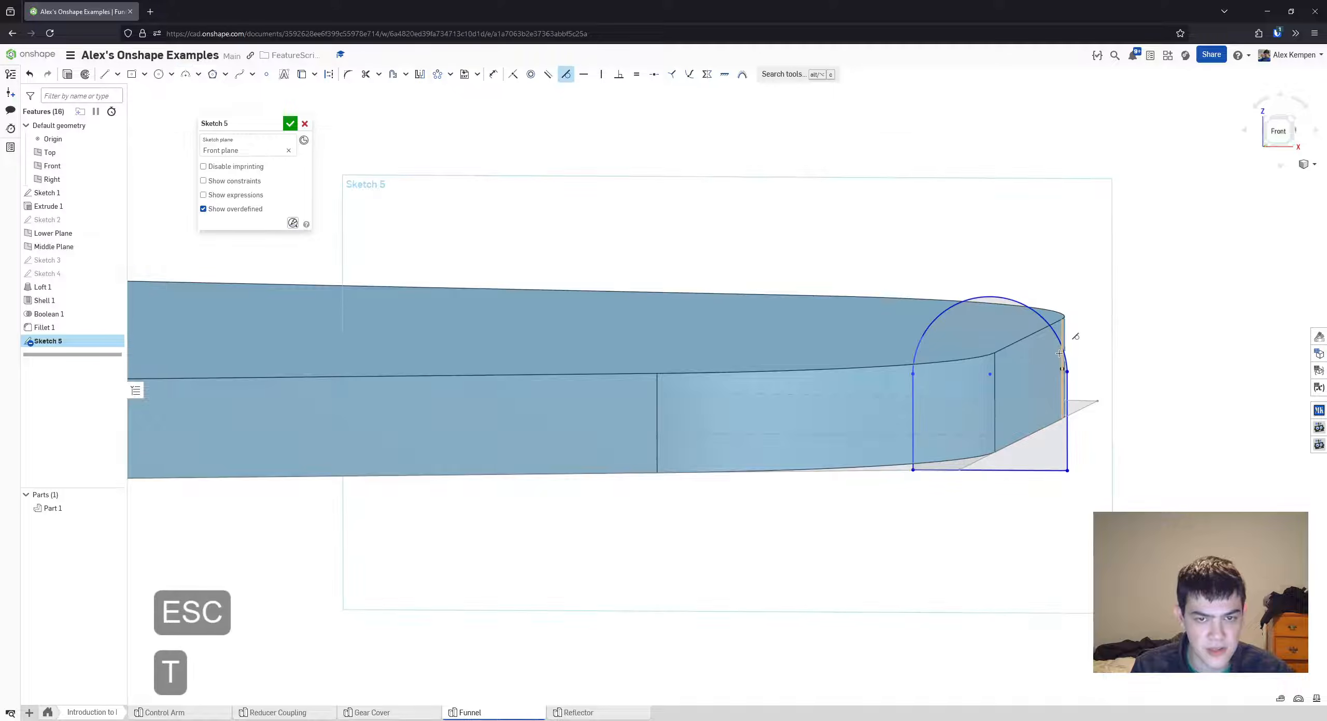
click(1067, 390)
key(Escape)
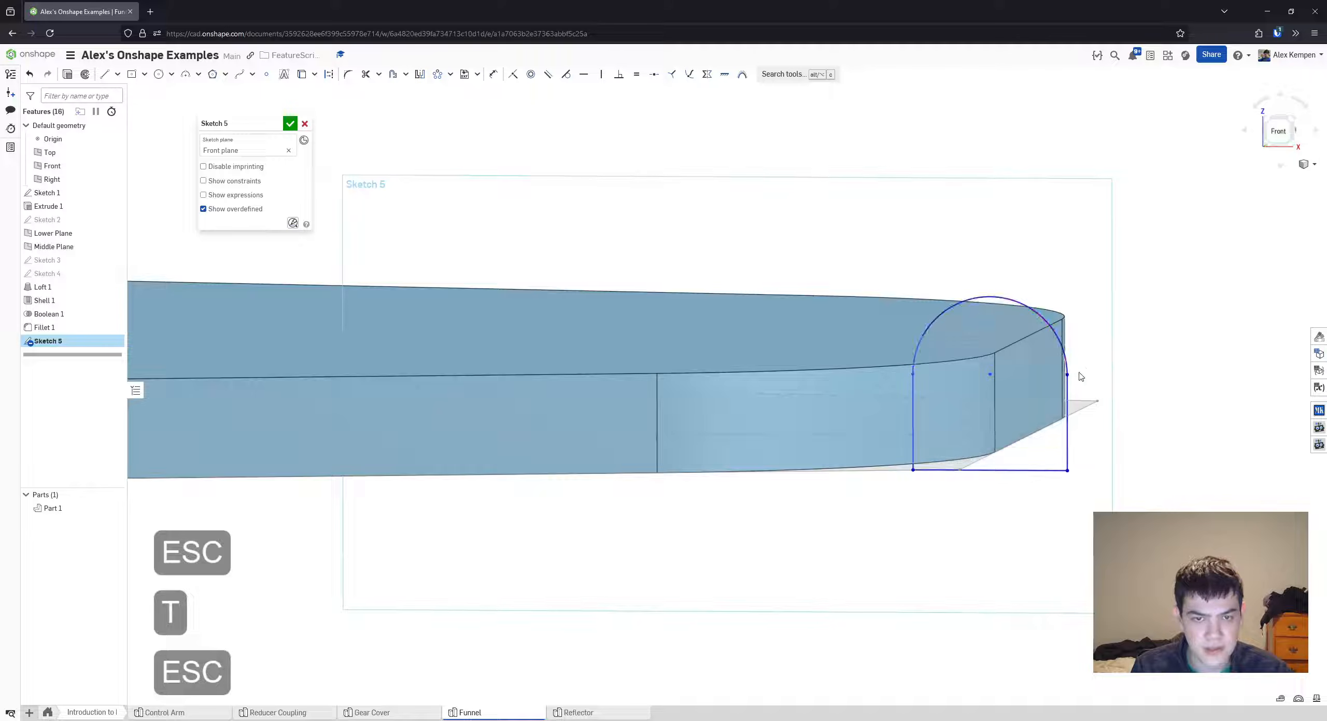
- Move the arc's outer end point and centre point slightly up and outward to enlarge the profile
mouse_move(1067, 372)
mouse_down()
mouse_move(1073, 349)
mouse_move(1072, 361)
mouse_up()
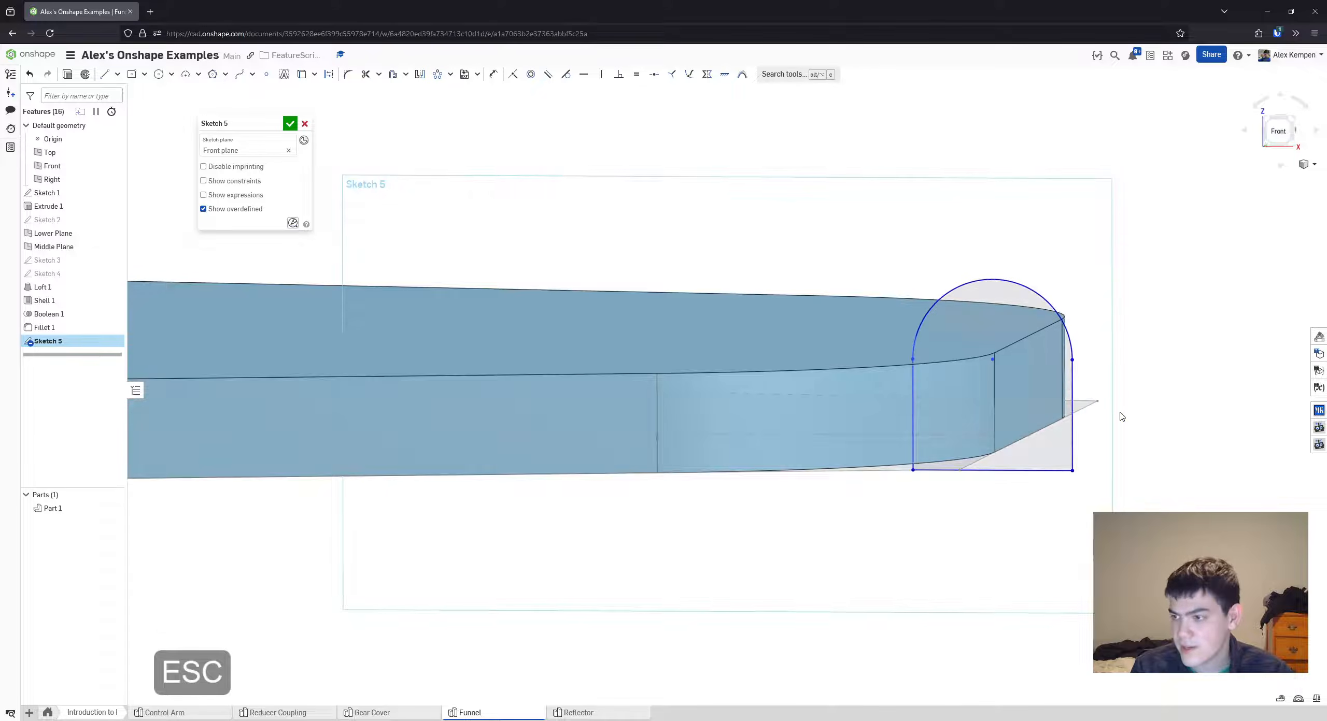
mouse_move(1119, 414)
right_down()
mouse_move(1117, 441)
mouse_move(1119, 425)
mouse_move(1098, 444)
right_up()
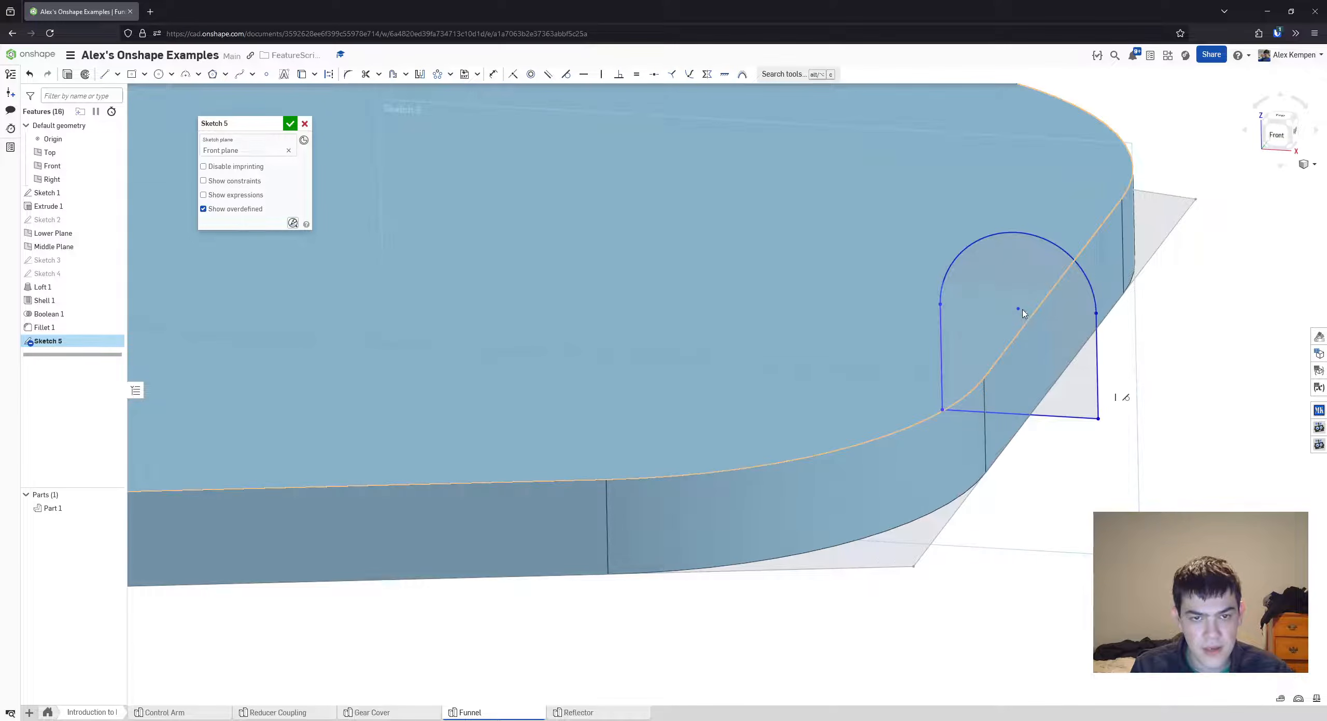
drag(1019, 307, 1029, 291)
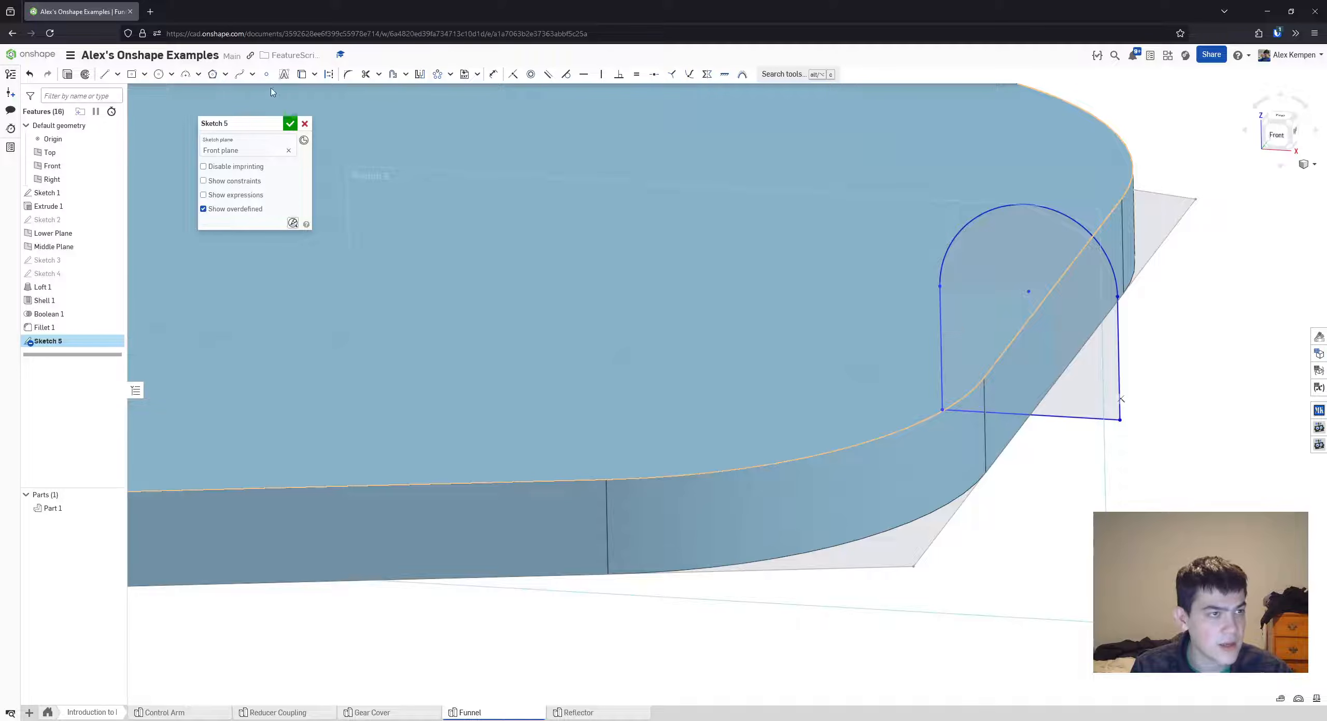
- Try to pierce the arc's centre point with the upper edge of the handle's end face
right_drag(629, 149, 631, 119)
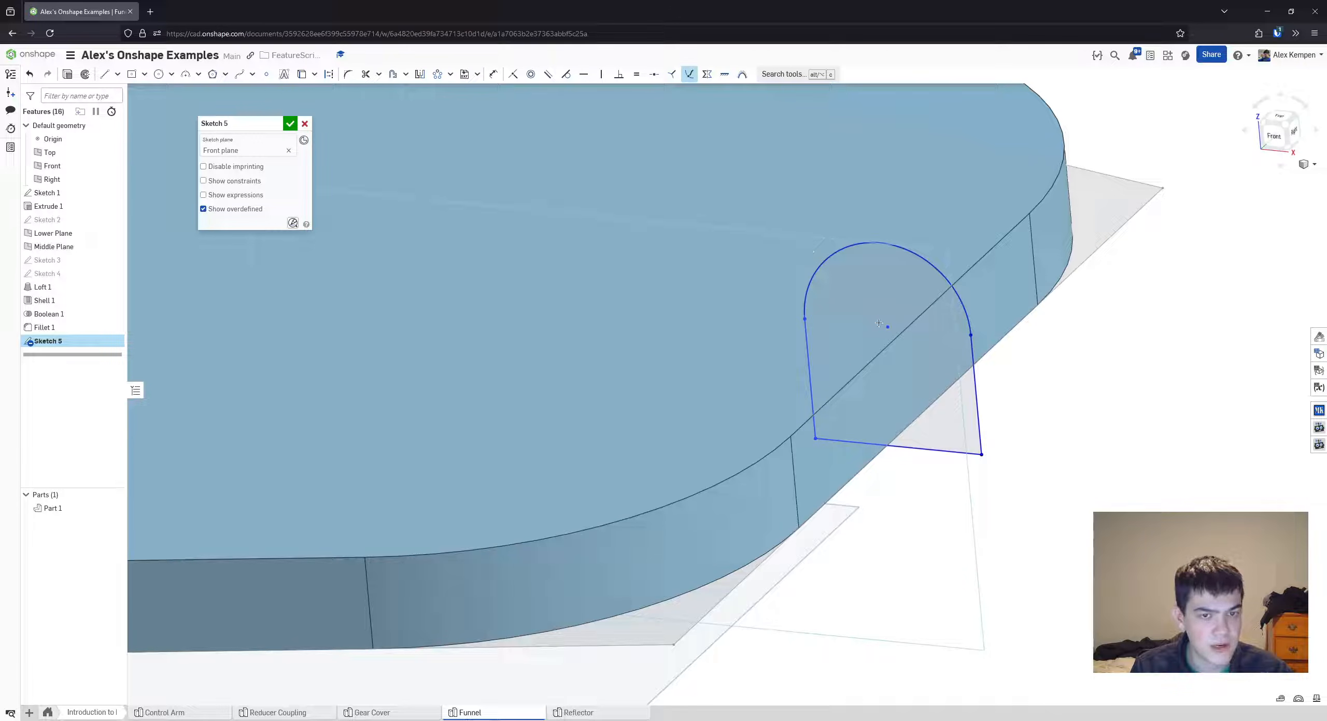
key(u)
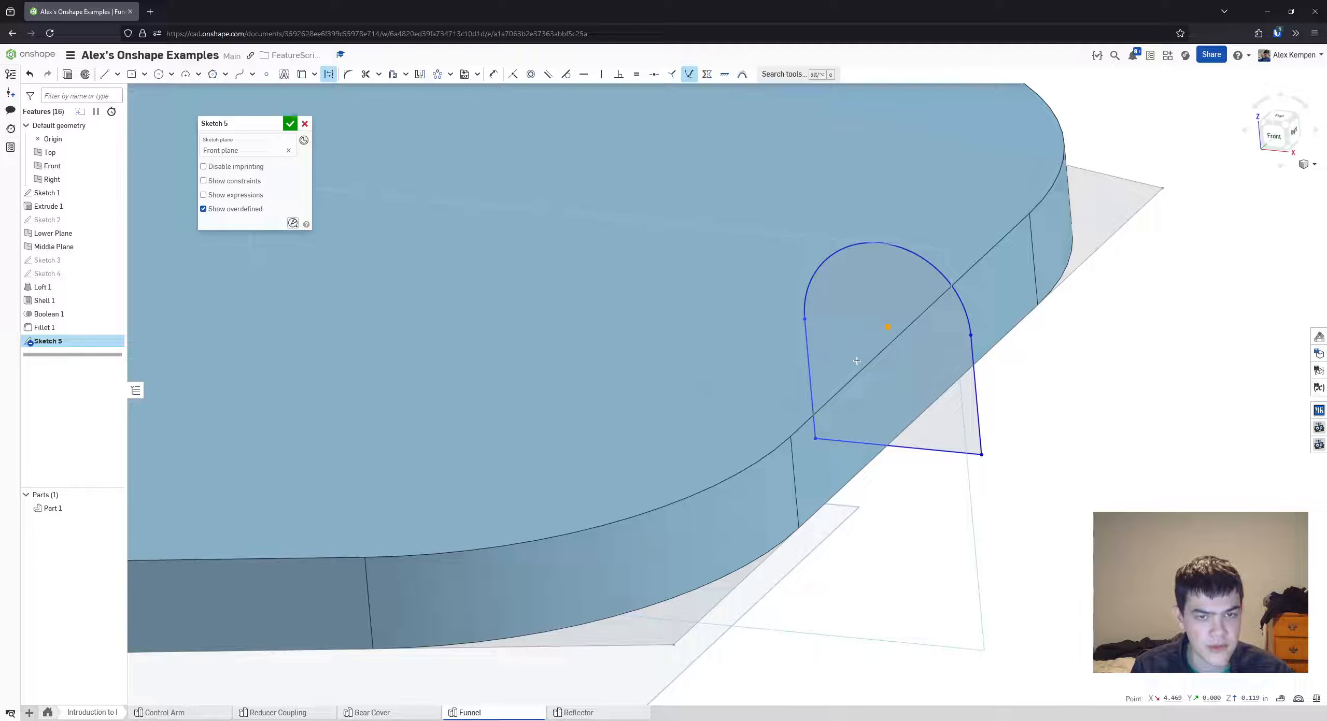
key(Escape)
key(Escape)
right_drag(908, 327, 1057, 336)
key(ctrl+z)
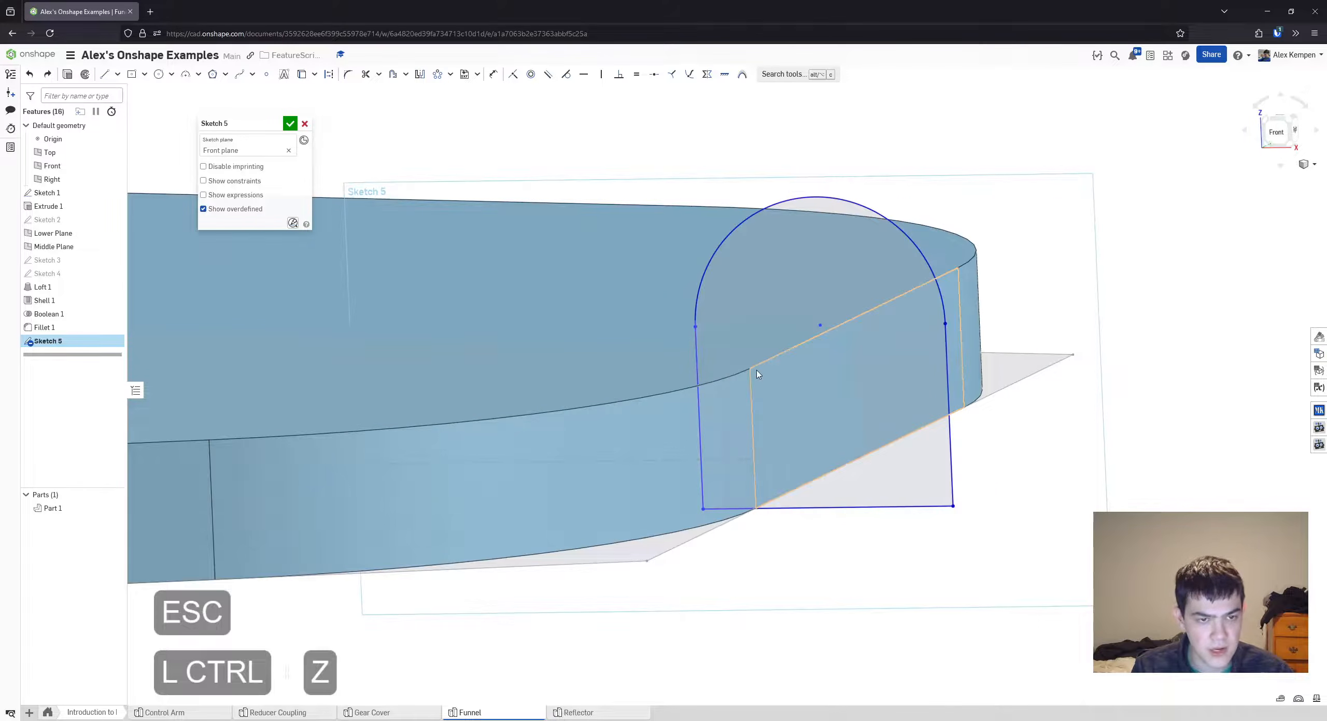
- Try making the arc's centre coincident with the upper corner vertex of the handle's end face, and undo it
key(i)
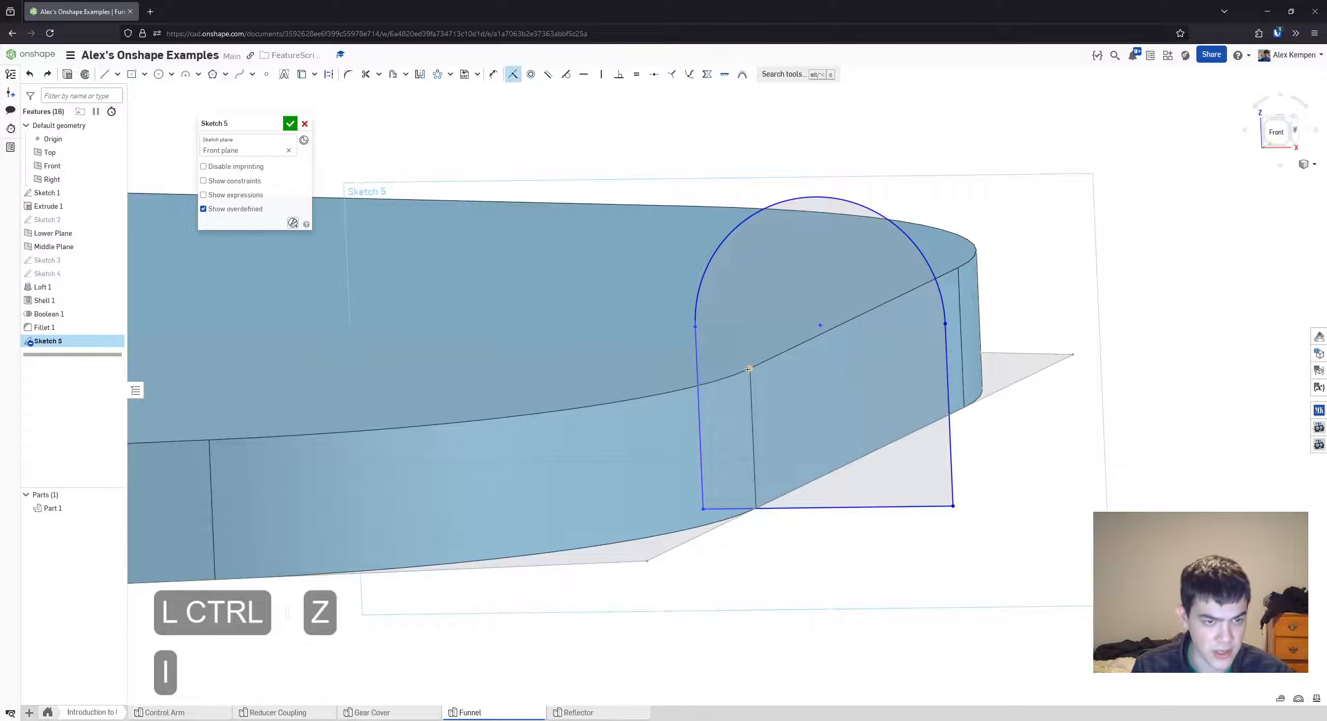
right_drag(747, 369, 837, 366)
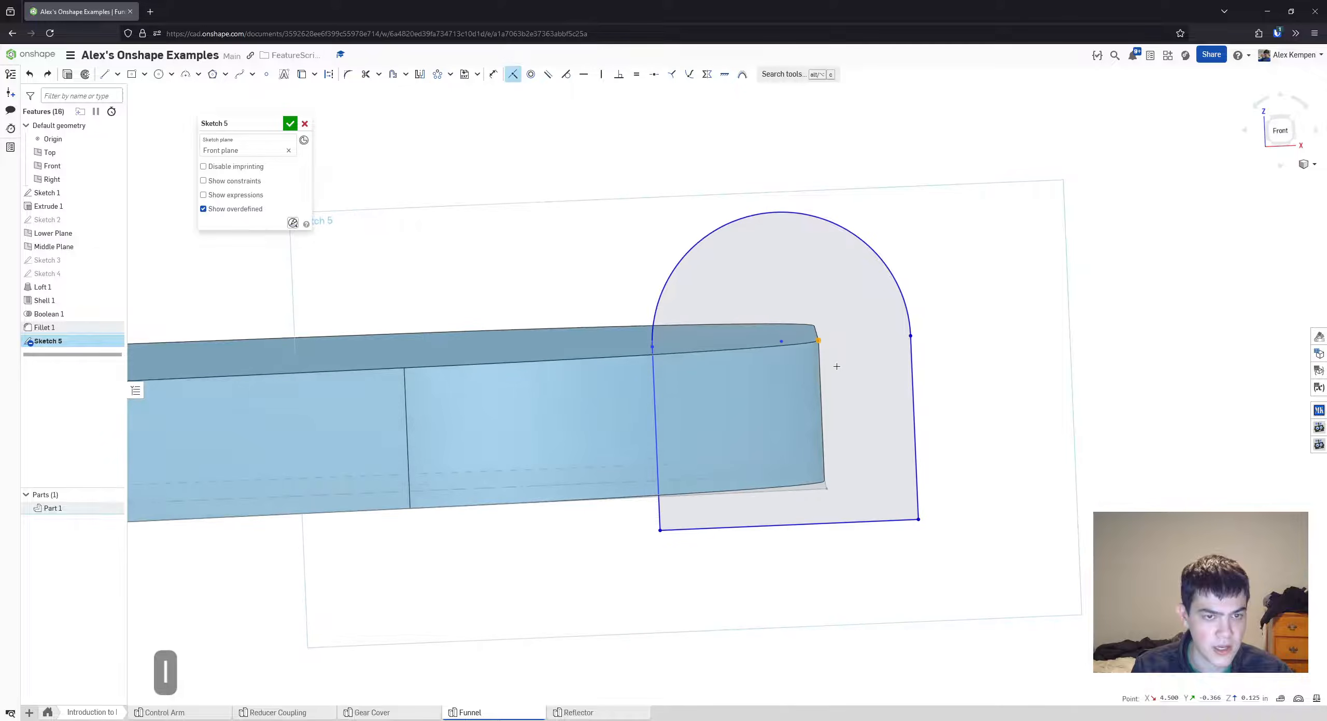
scroll(817, 341, up, 2)
scroll(829, 341, up, 1)
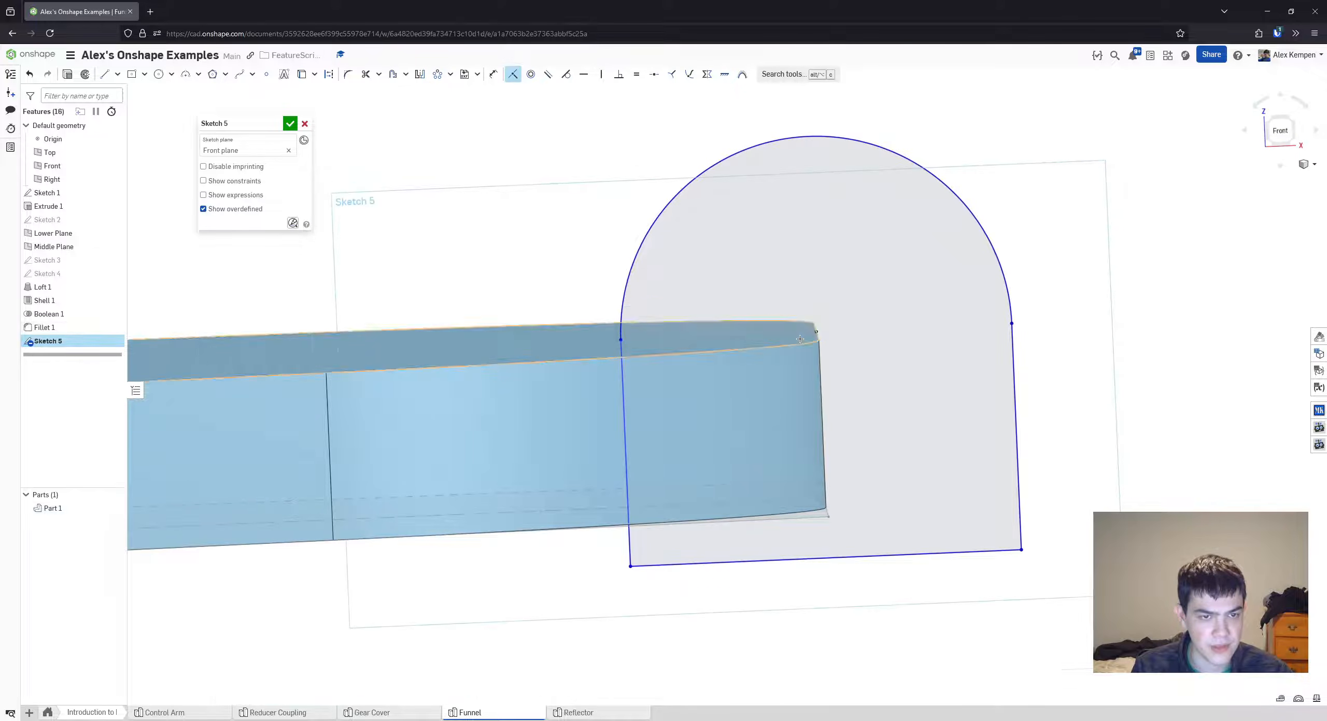
key(Escape)
right_drag(851, 342, 794, 340)
key(ctrl+z)
- Try to make the arc's centre point coincident with the upper edge of the handle's end face
key(i)
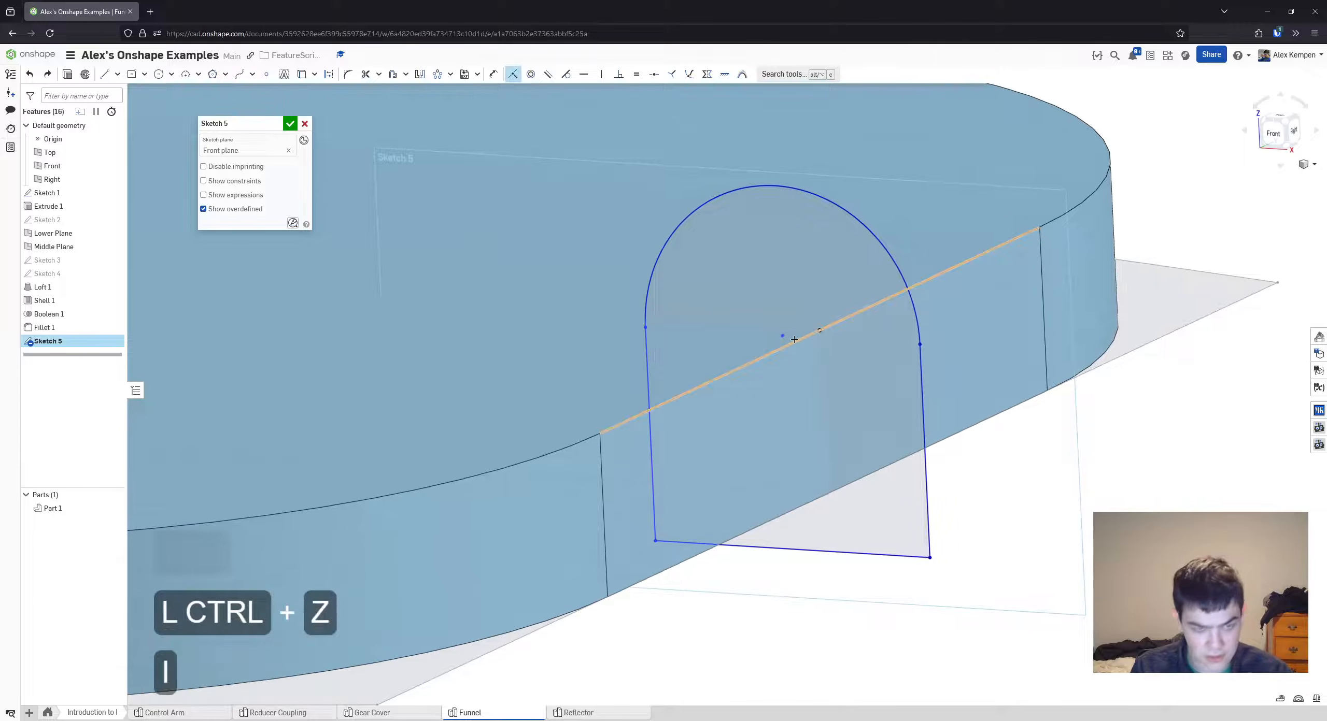
click(793, 341)
scroll(798, 342, down, 1)
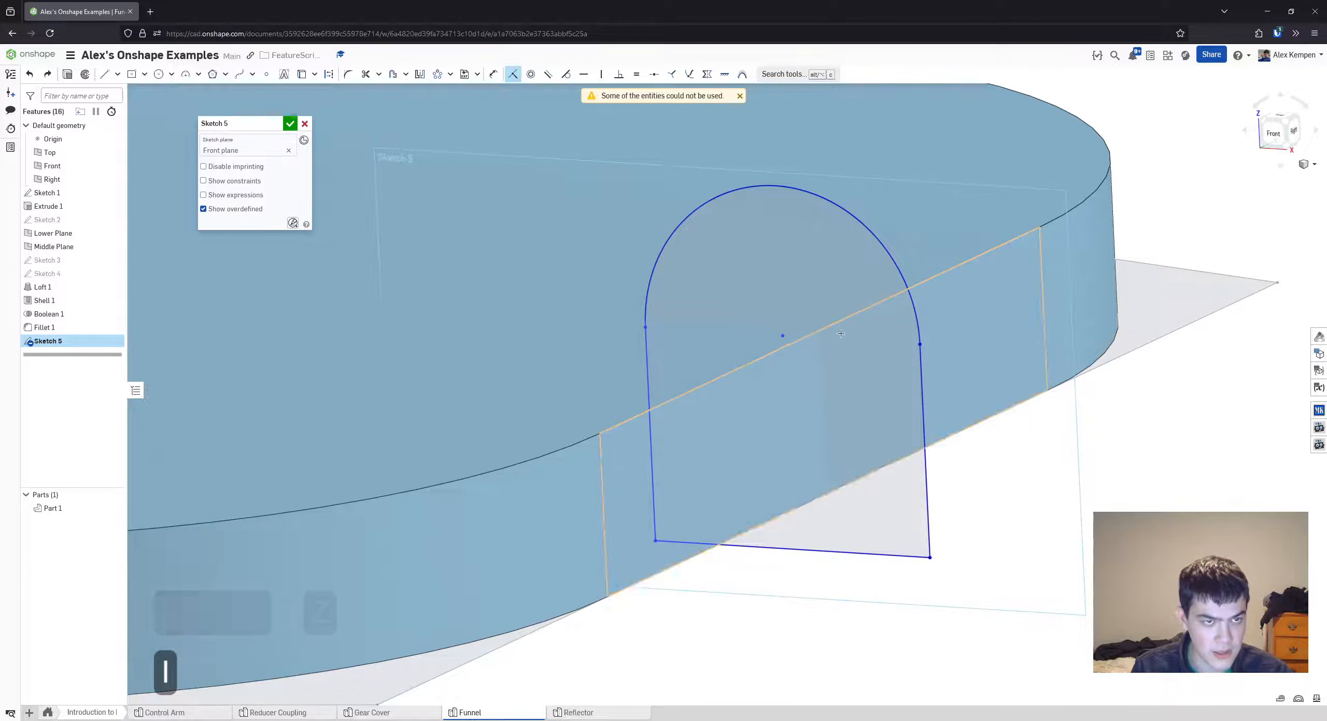
key(Escape)
- Apply a Pierce constraint between the arc's centre point and the upper edge of the handle's end face
right_drag(816, 337, 824, 346)
scroll(879, 305, down, 3)
right_drag(891, 304, 874, 314)
mouse_move(756, 347)
right_down()
mouse_move(714, 368)
mouse_move(663, 346)
mouse_move(509, 411)
mouse_move(525, 401)
right_up()
scroll(523, 403, up, 3)
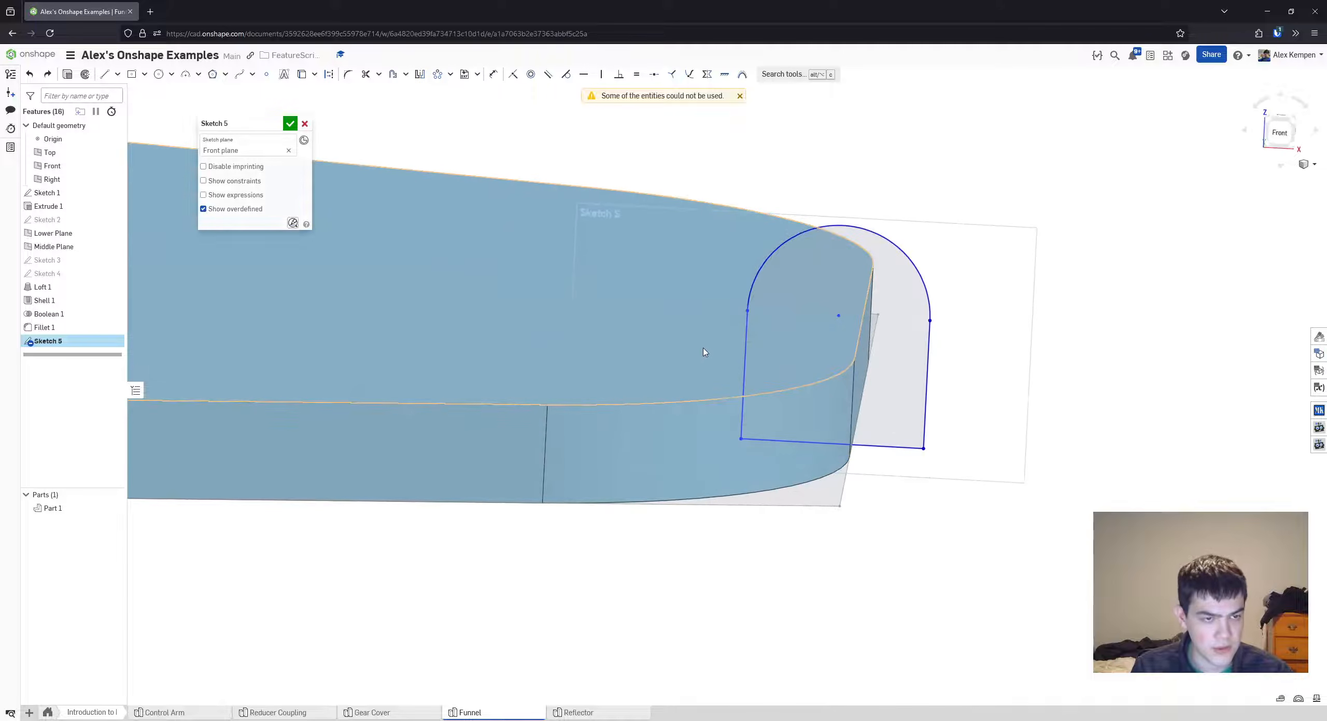
right_drag(703, 347, 587, 384)
middle_drag(588, 389, 661, 346)
scroll(637, 362, down, 2)
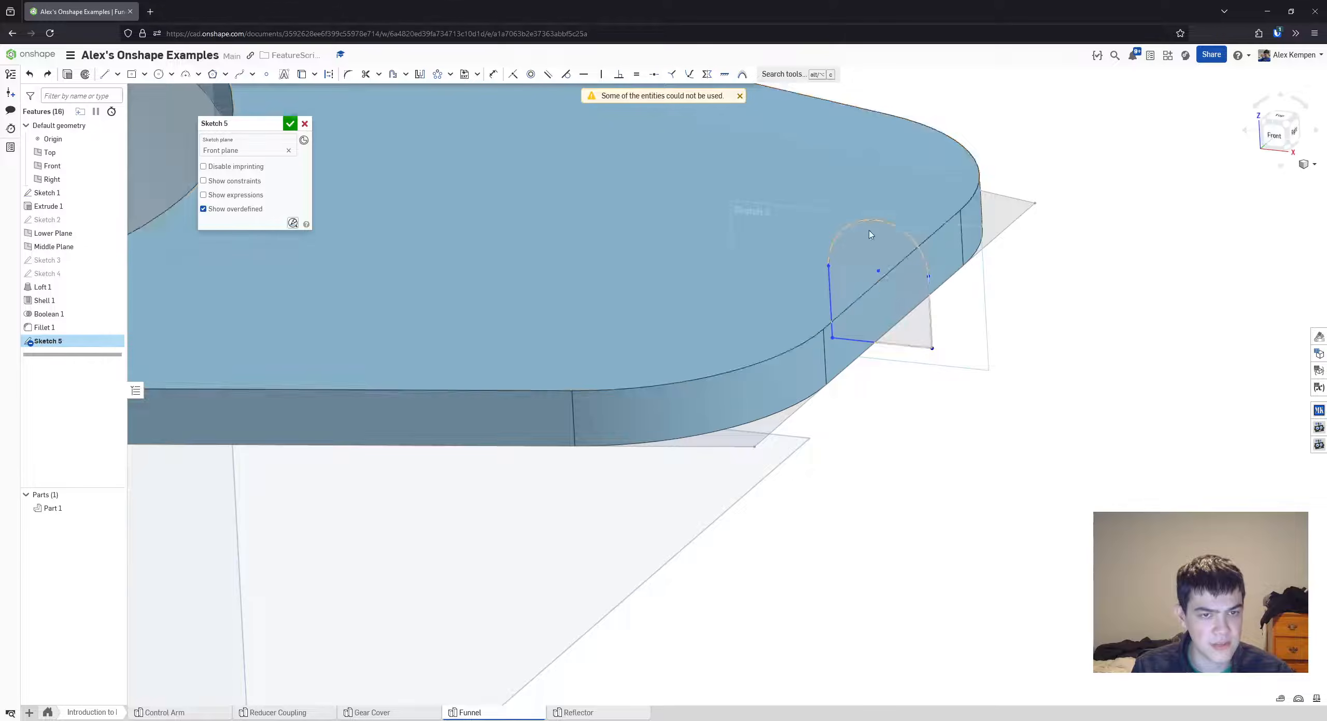
scroll(759, 272, up, 2)
scroll(934, 272, up, 2)
middle_drag(920, 272, 880, 293)
scroll(884, 303, up, 1)
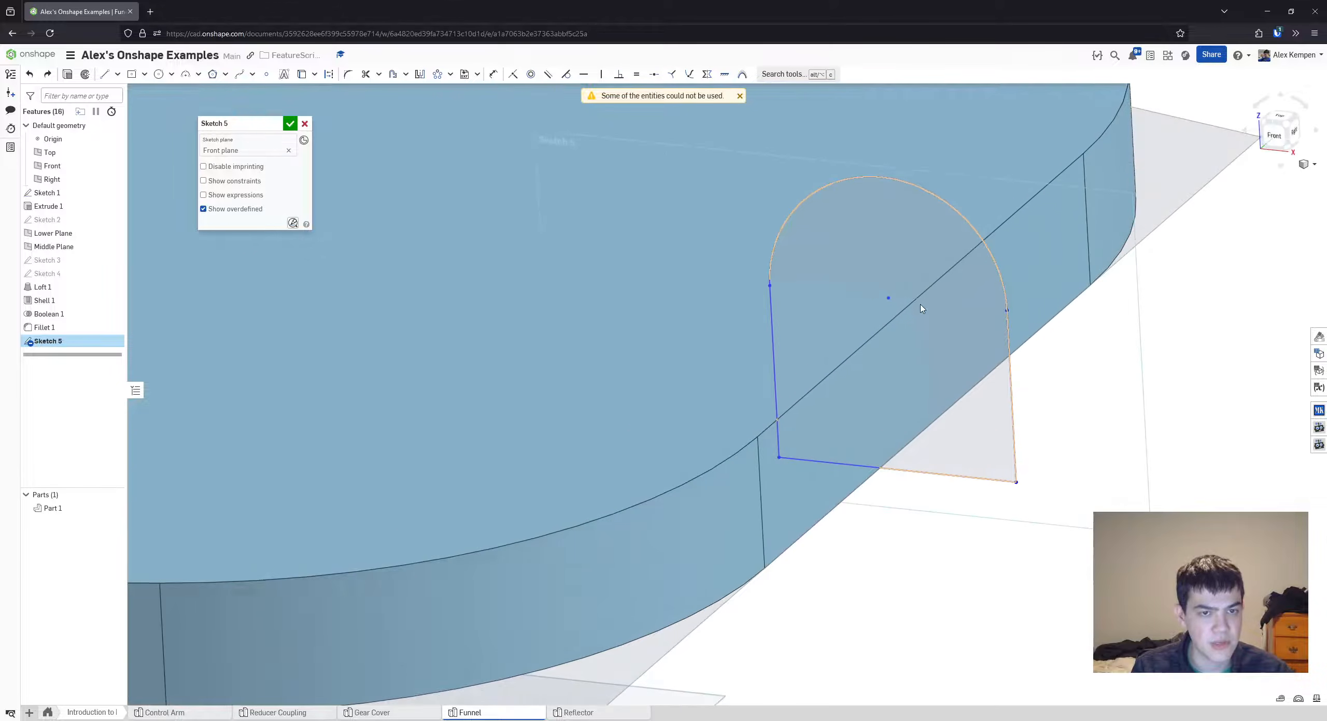
scroll(864, 270, down, 2)
mouse_move(870, 275)
right_down()
mouse_move(880, 296)
mouse_move(796, 341)
mouse_move(783, 298)
right_up()
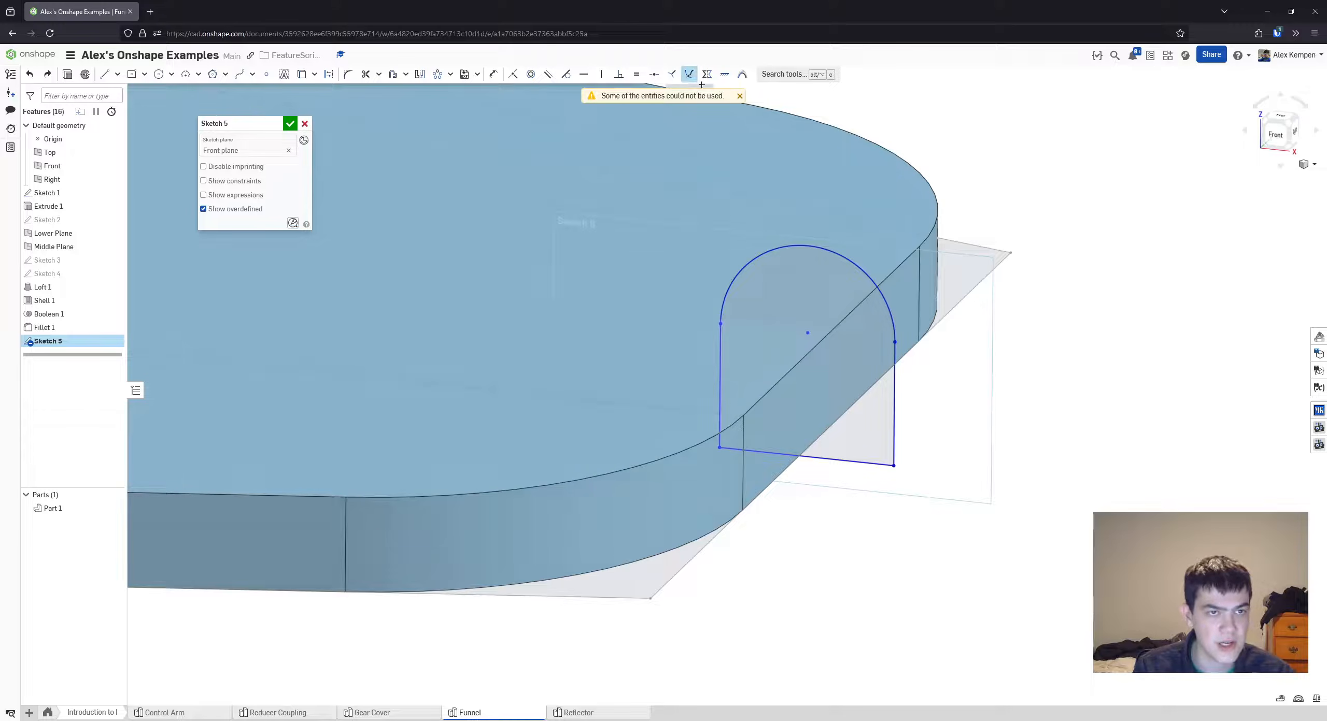
key(Escape)
scroll(721, 447, up, 3)
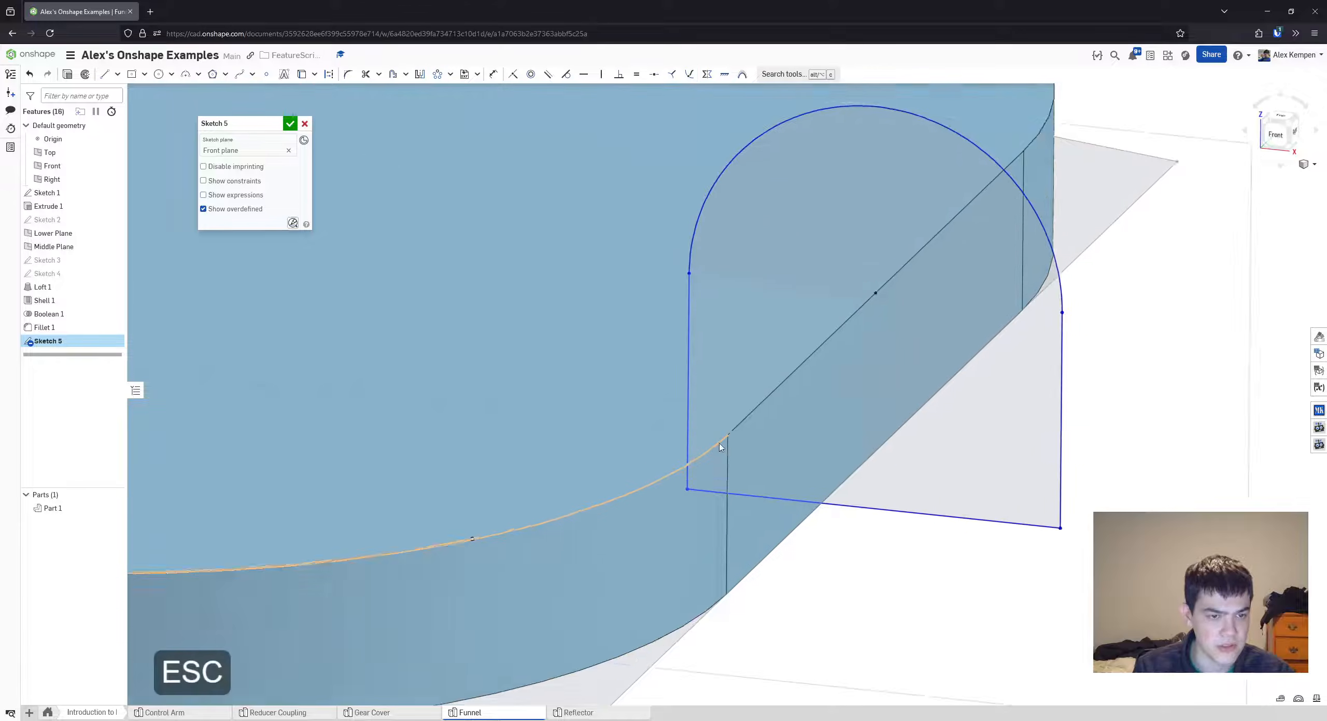
key(space)
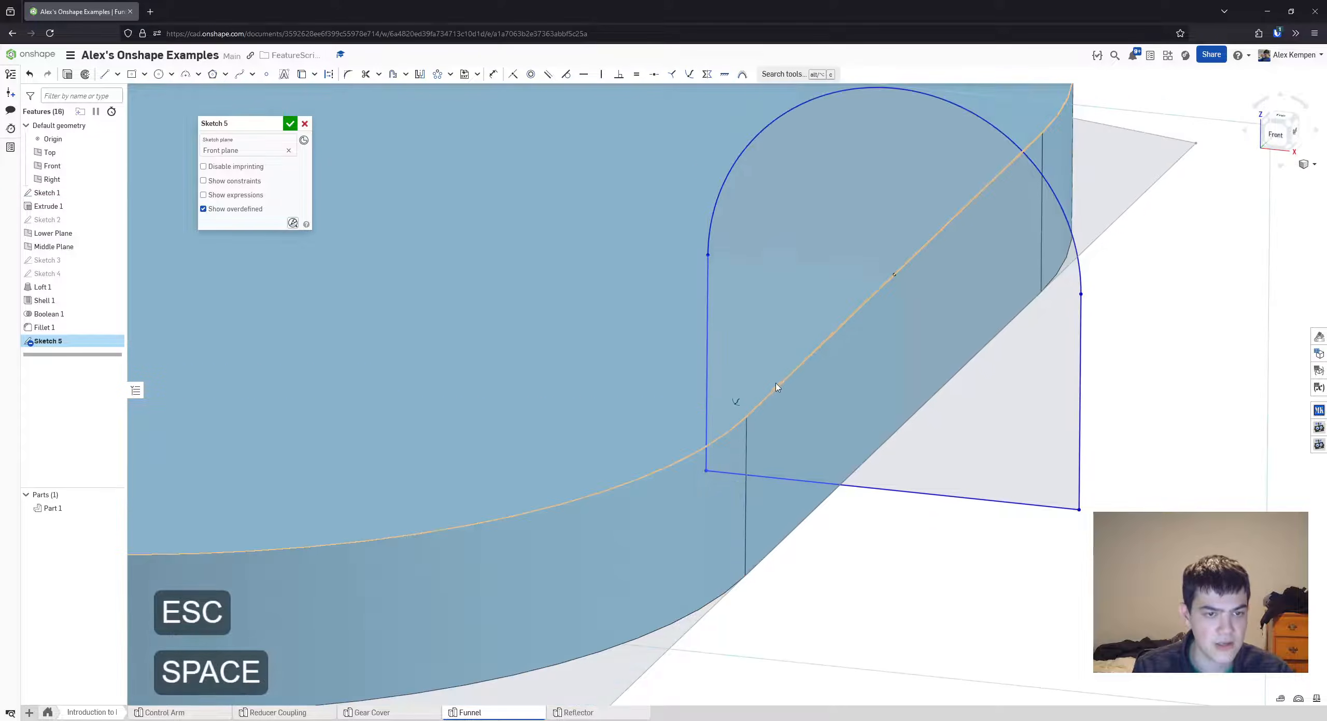
- Make the profile's bottom line coincident with the origin
scroll(776, 386, up, 1)
scroll(850, 352, down, 1)
right_drag(874, 343, 871, 302)
scroll(871, 302, down, 1)
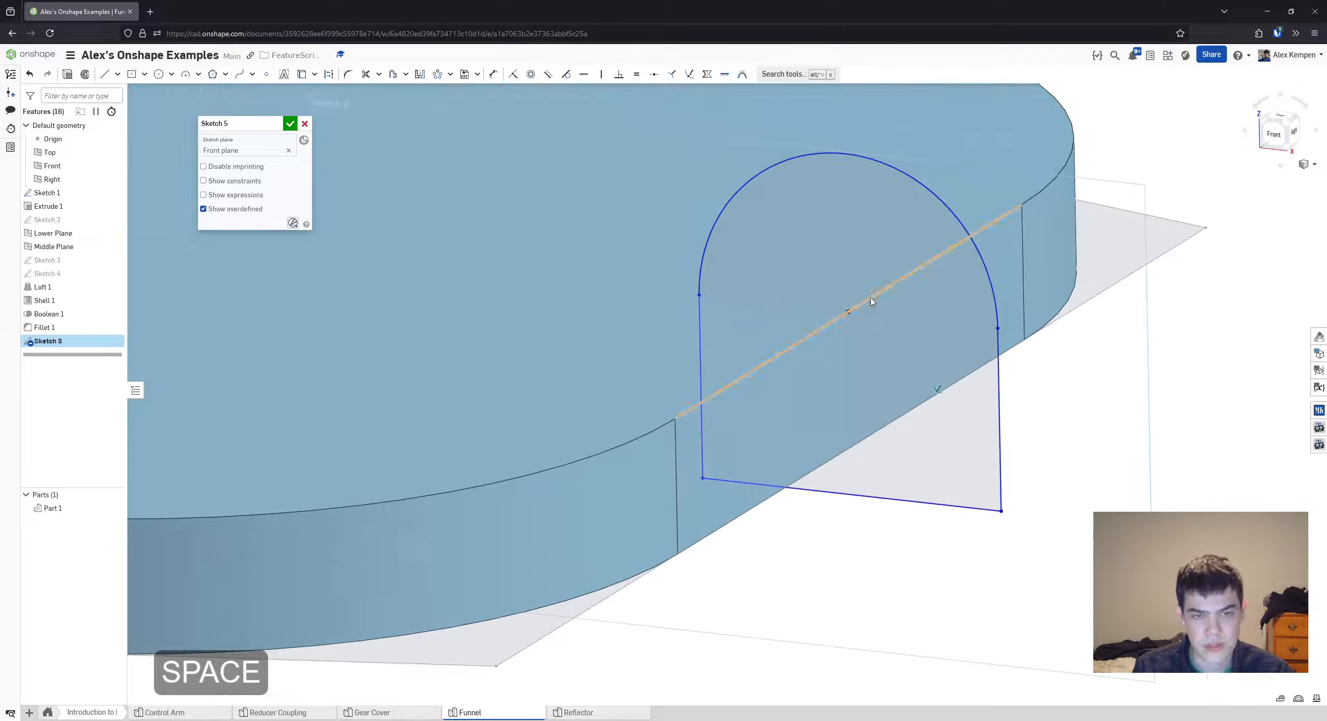
scroll(1238, 363, down, 1)
mouse_move(1241, 364)
right_down()
mouse_move(1083, 415)
mouse_move(1180, 410)
right_up()
middle_drag(1180, 410, 1180, 441)
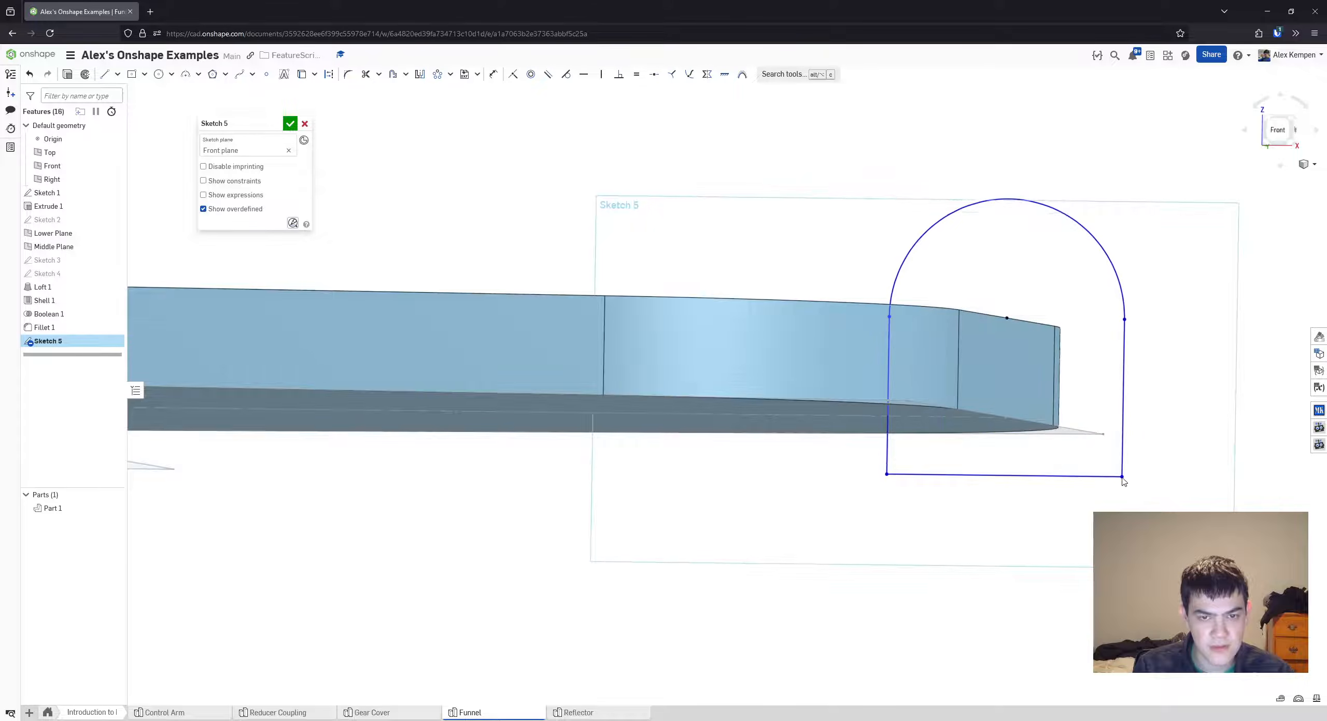
mouse_move(1122, 458)
right_down()
mouse_move(1165, 404)
mouse_move(1104, 424)
right_up()
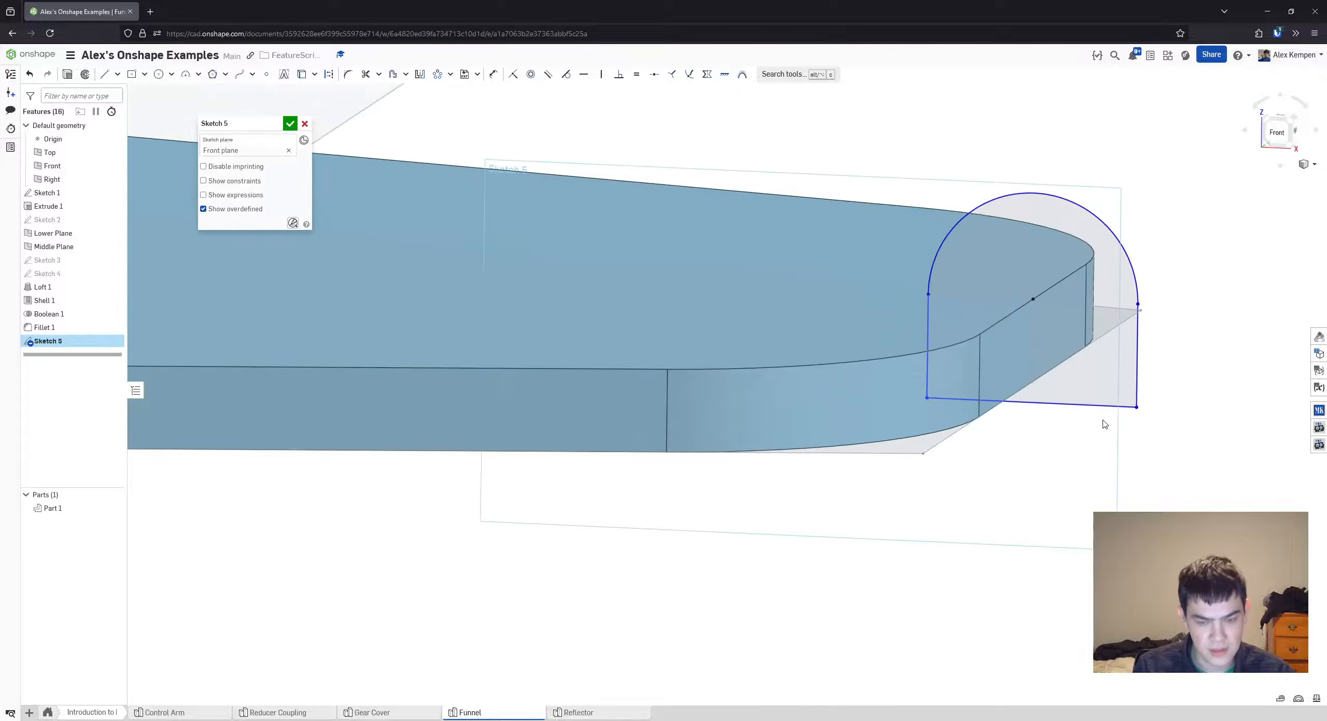
key(i)
scroll(941, 413, down, 3)
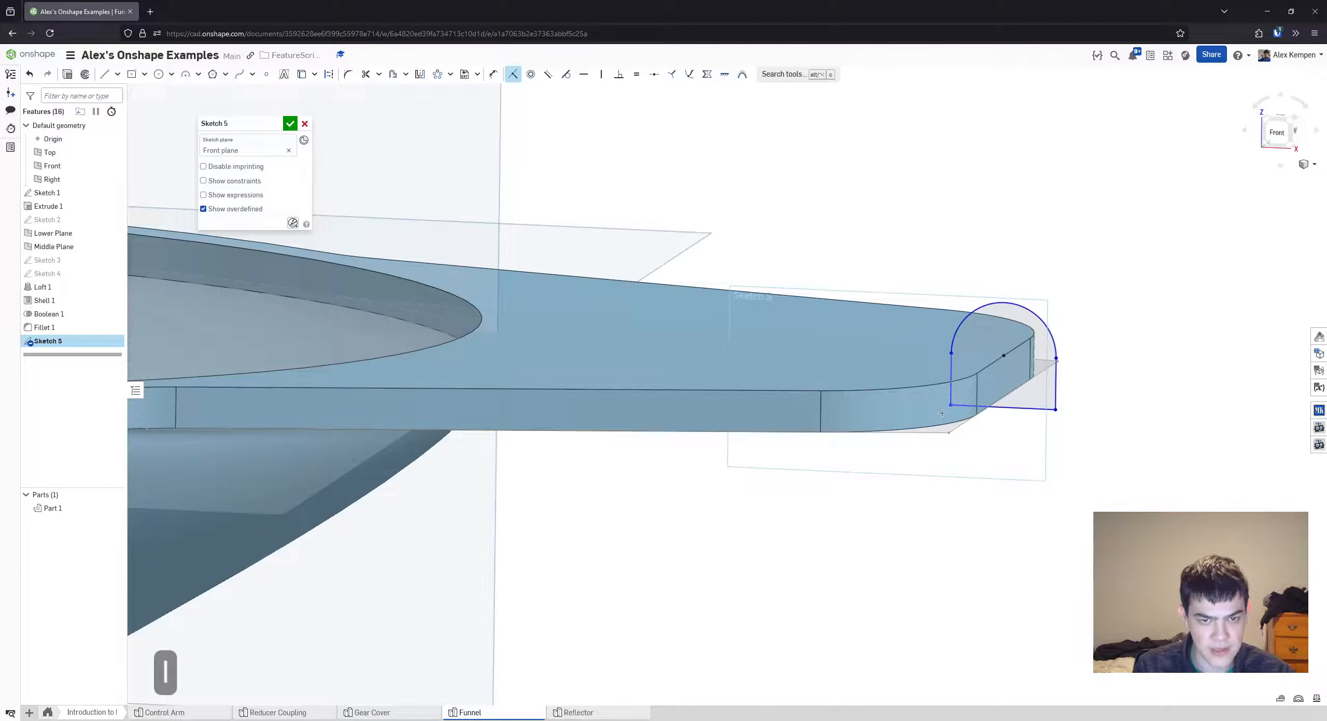
click(1004, 407)
scroll(1139, 417, down, 2)
scroll(494, 383, down, 3)
scroll(1114, 417, down, 1)
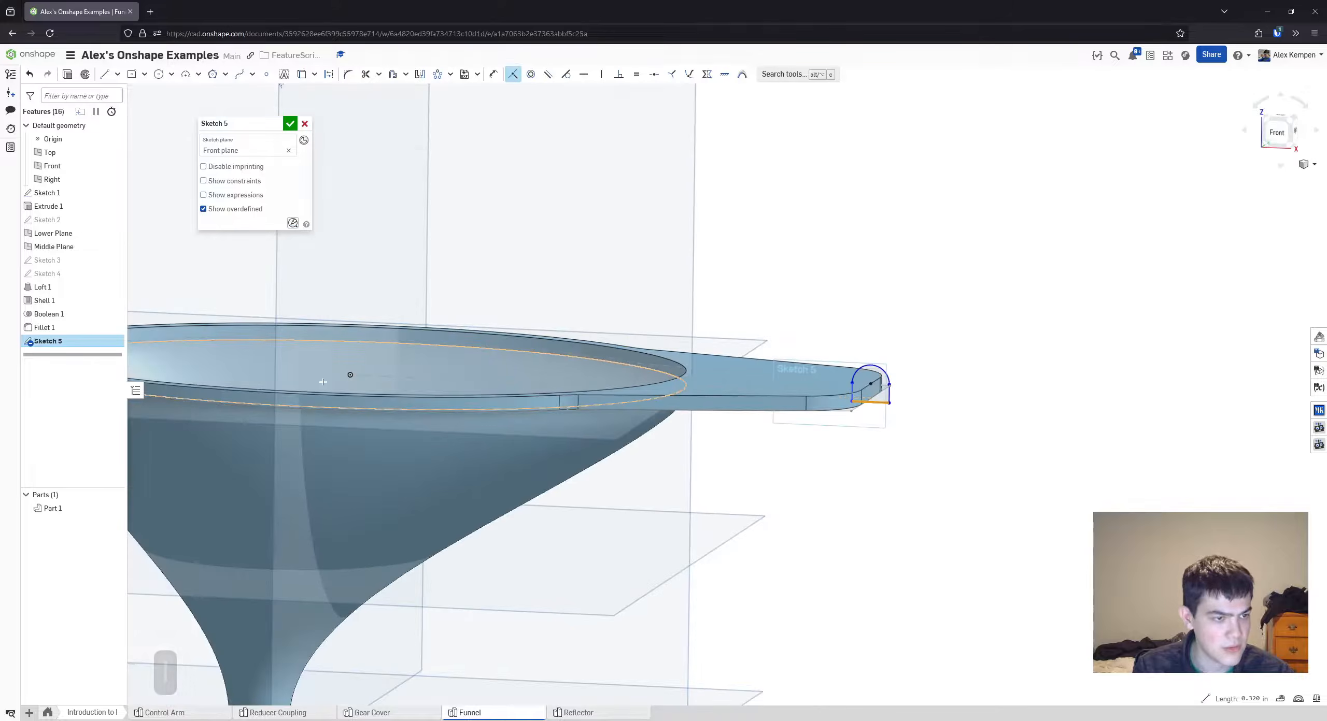
key(Escape)
scroll(928, 412, up, 5)
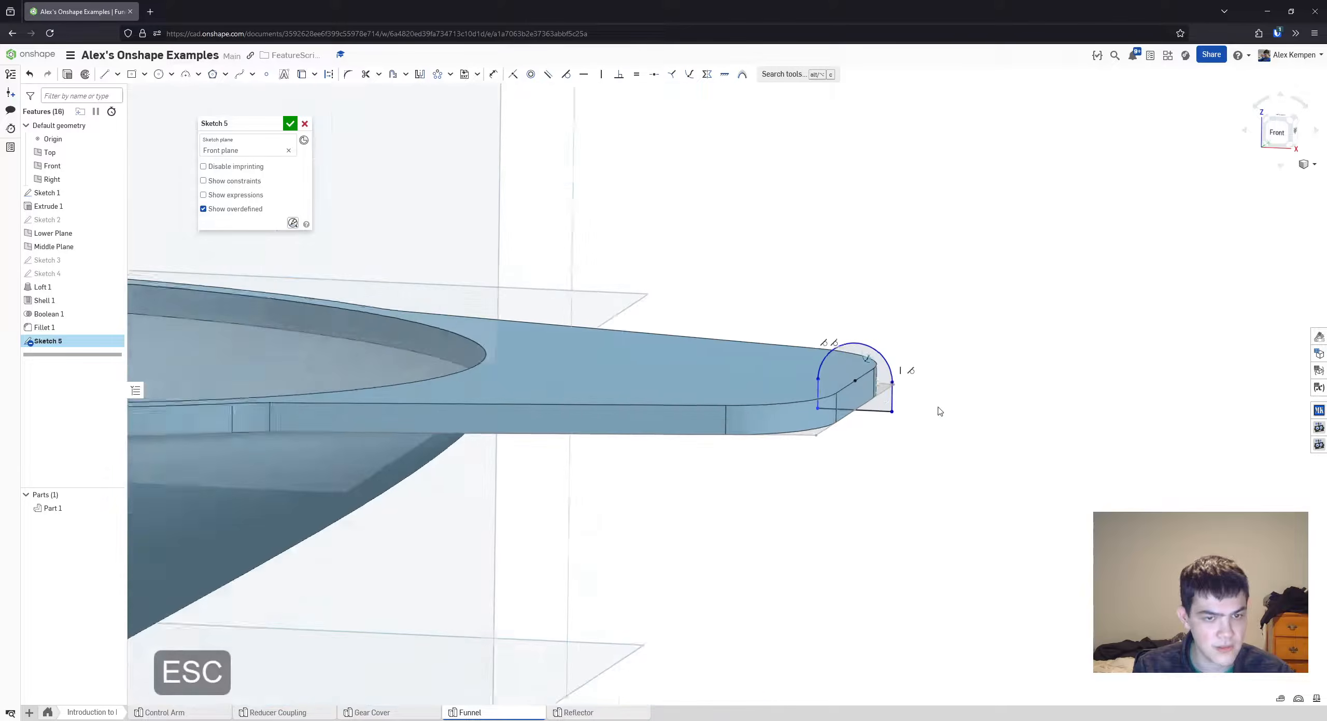
- Dimension the profile's arc with a radius of 0.125
drag(888, 412, 904, 411)
key(shift+d)
scroll(876, 331, up, 1)
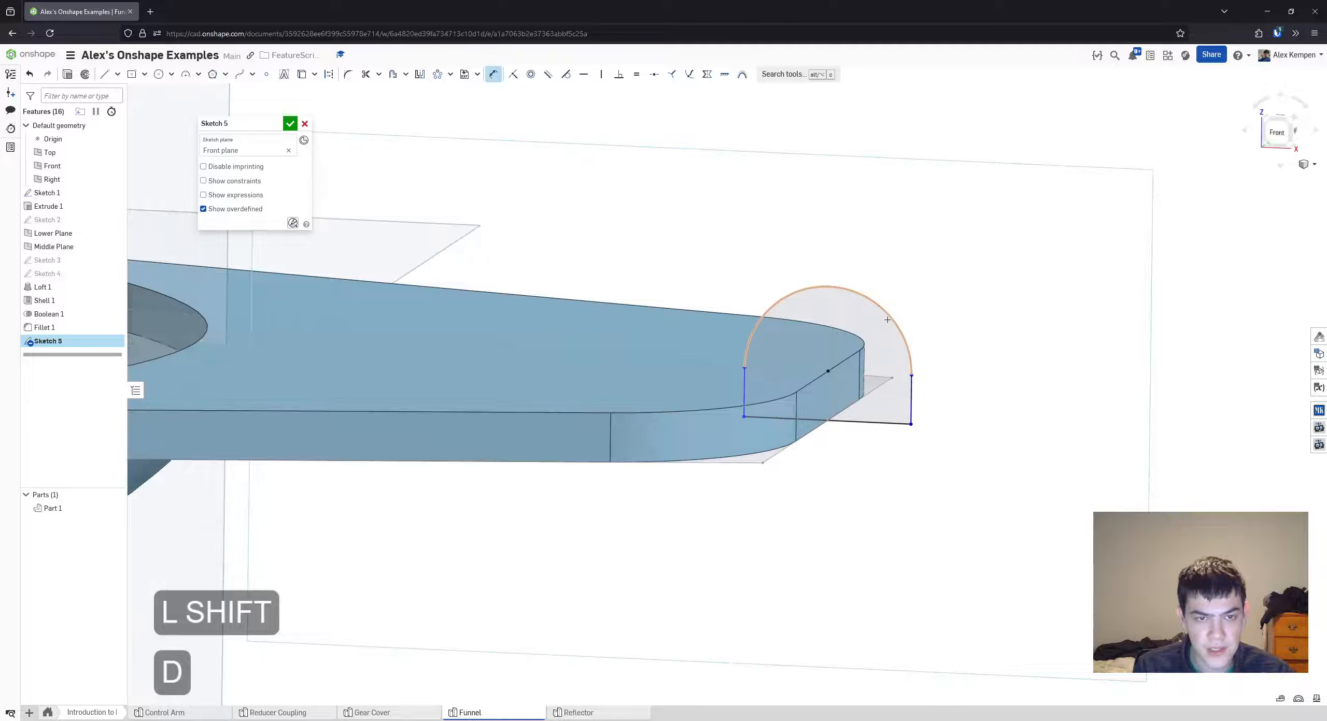
click(887, 320)
click(910, 298)
text(.125)
key(Return)
key(Escape)
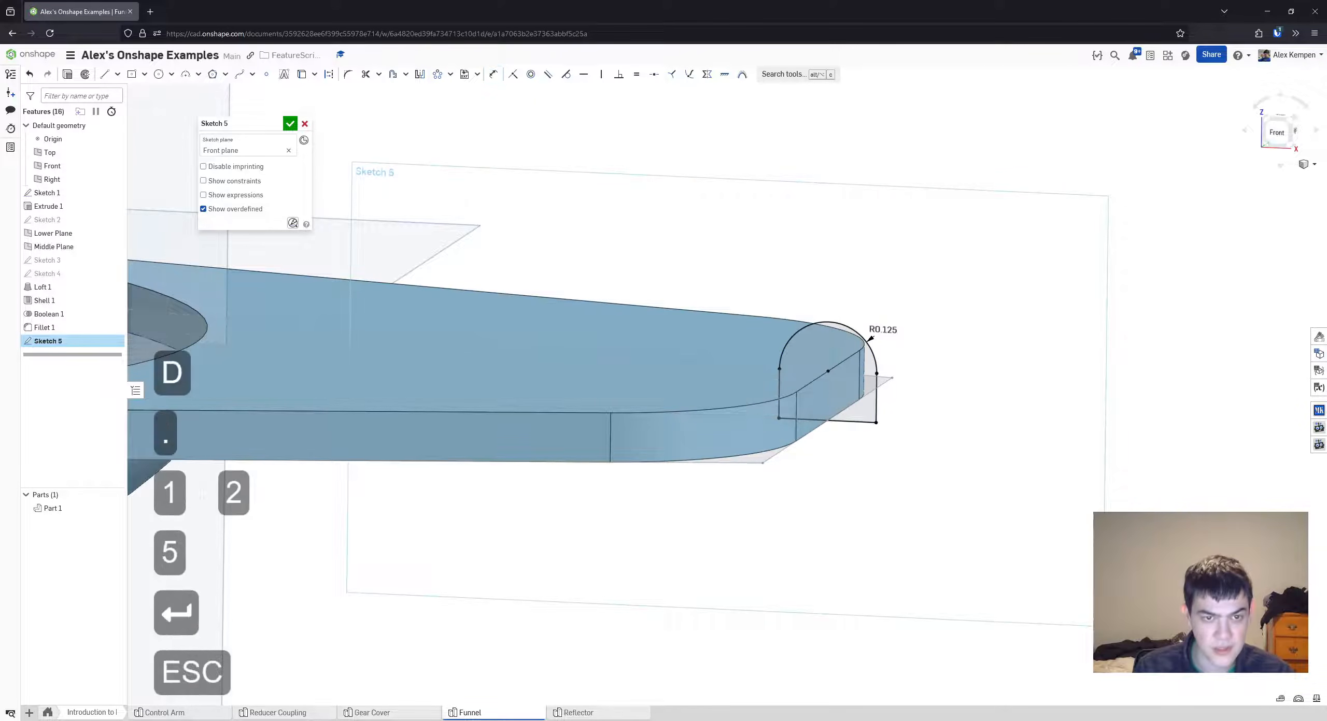
- Check the rounded profile against the handle's end and accept the sketch
mouse_move(891, 378)
right_down()
mouse_move(880, 367)
mouse_move(897, 332)
mouse_move(942, 368)
mouse_move(960, 327)
right_up()
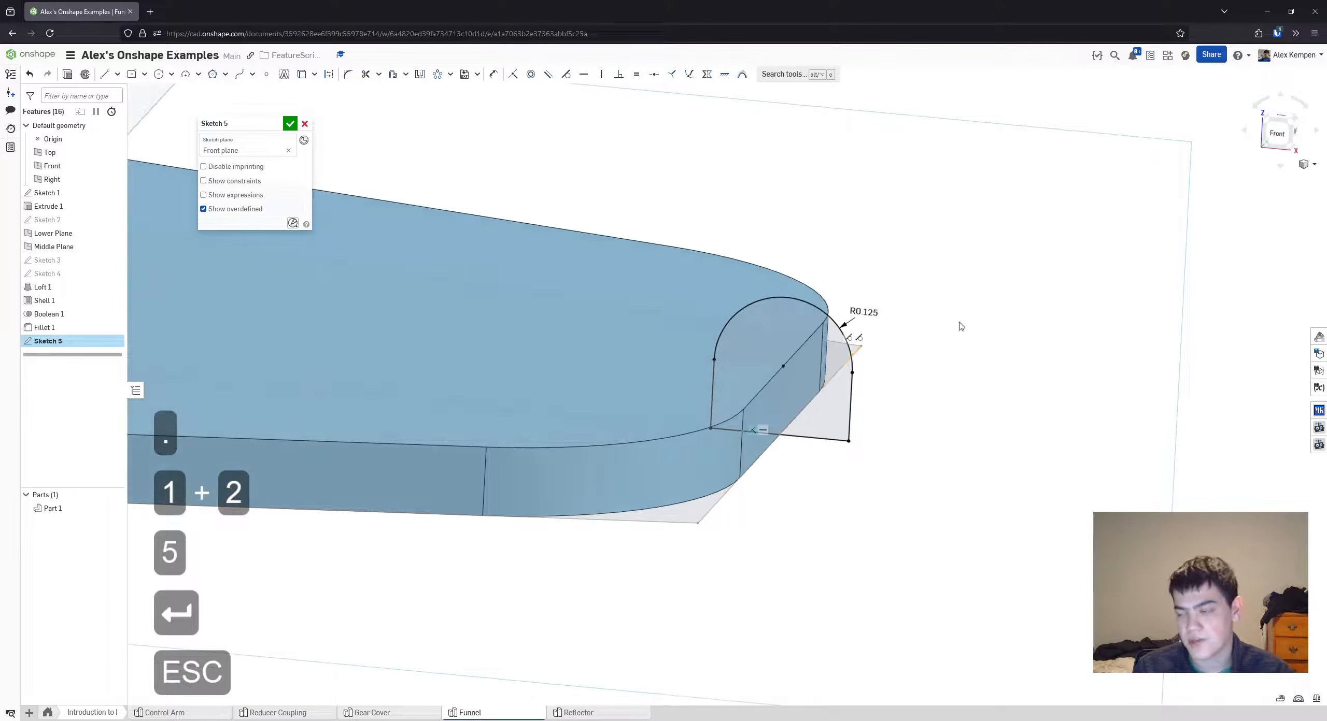
right_drag(842, 363, 850, 404)
right_drag(864, 317, 834, 298)
scroll(595, 319, up, 1)
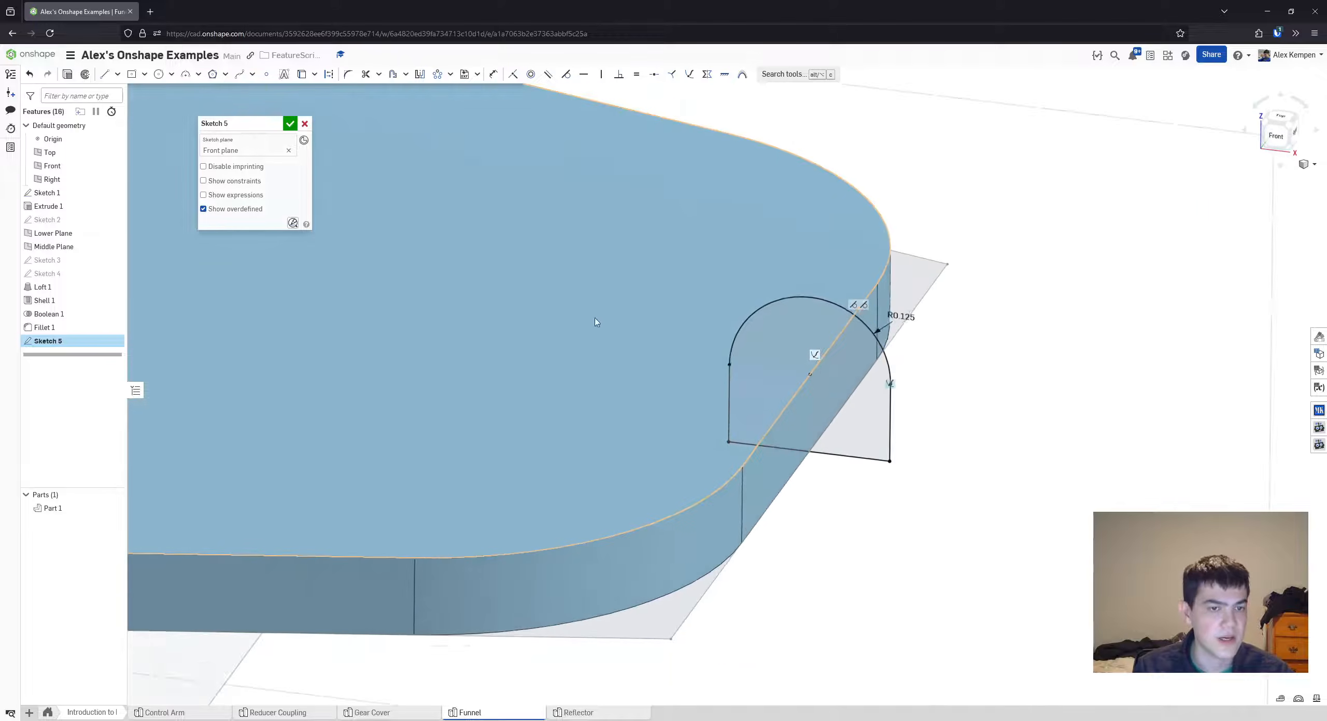
scroll(595, 319, up, 1)
scroll(757, 334, down, 2)
scroll(821, 359, up, 3)
scroll(762, 332, down, 2)
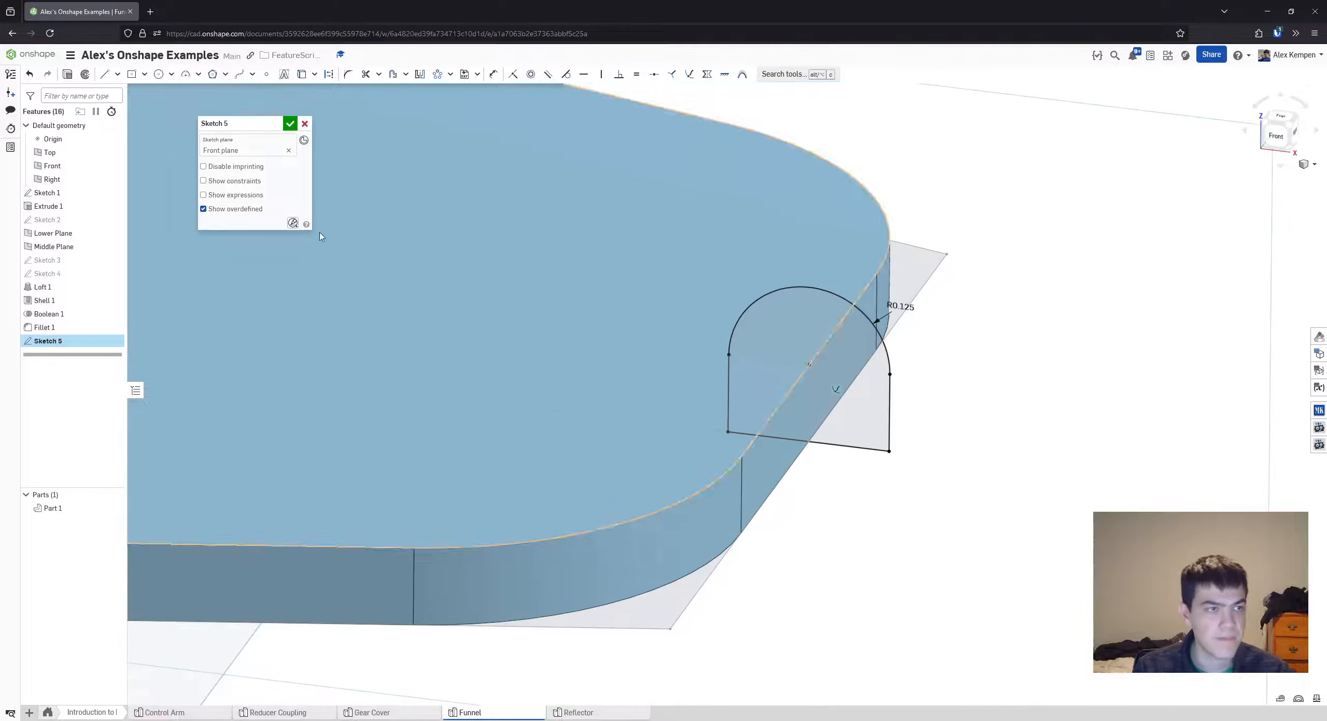
click(290, 126)
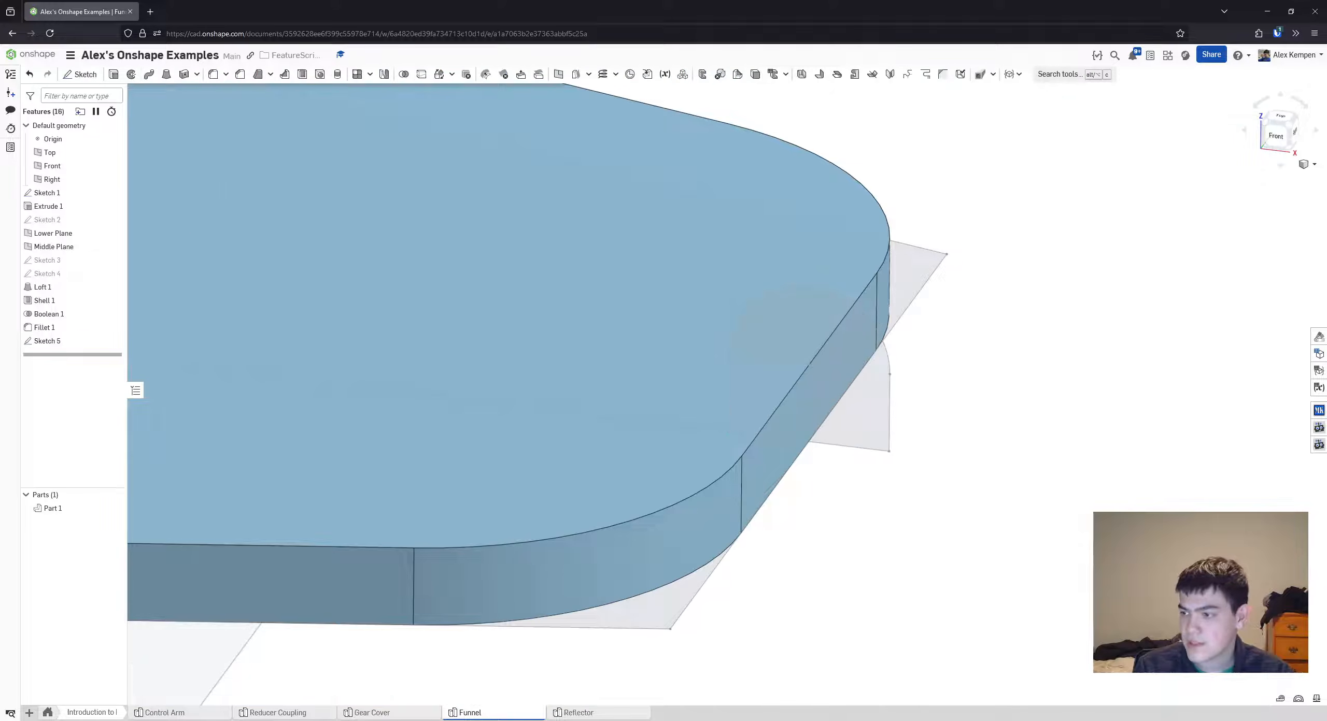
- Start a solid Sweep using the rounded profile sketch at the handle's end as its section
scroll(824, 308, down, 3)
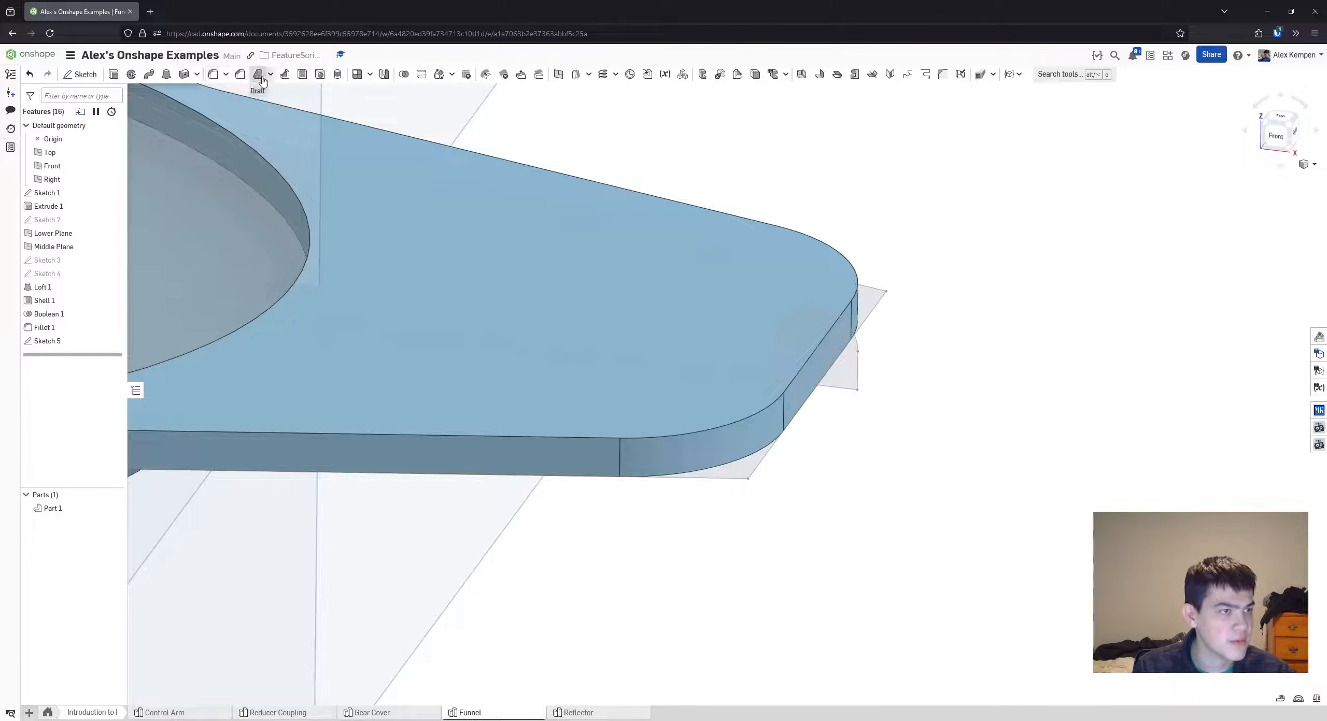
click(149, 75)
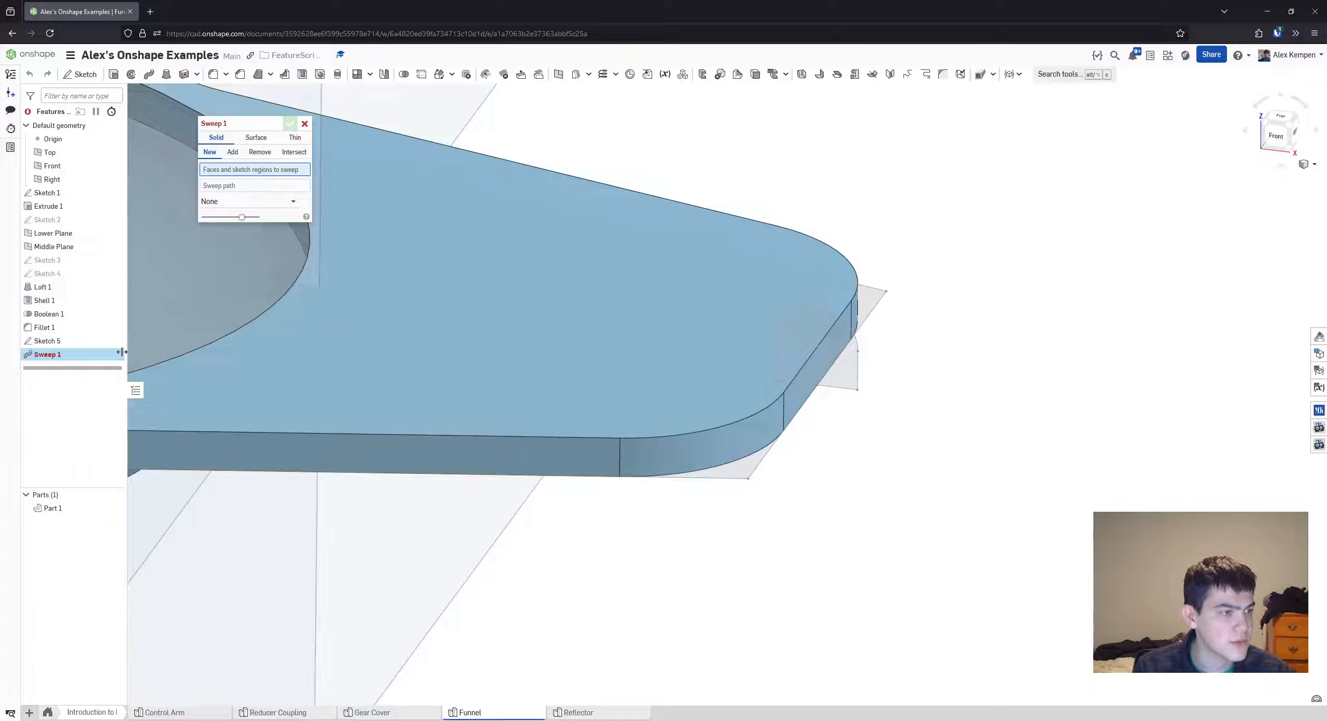
click(65, 346)
- Try the handle's upper end edge, the adjoining corner edge and the straight side edge as the sweep path, and clear them all
scroll(383, 307, down, 3)
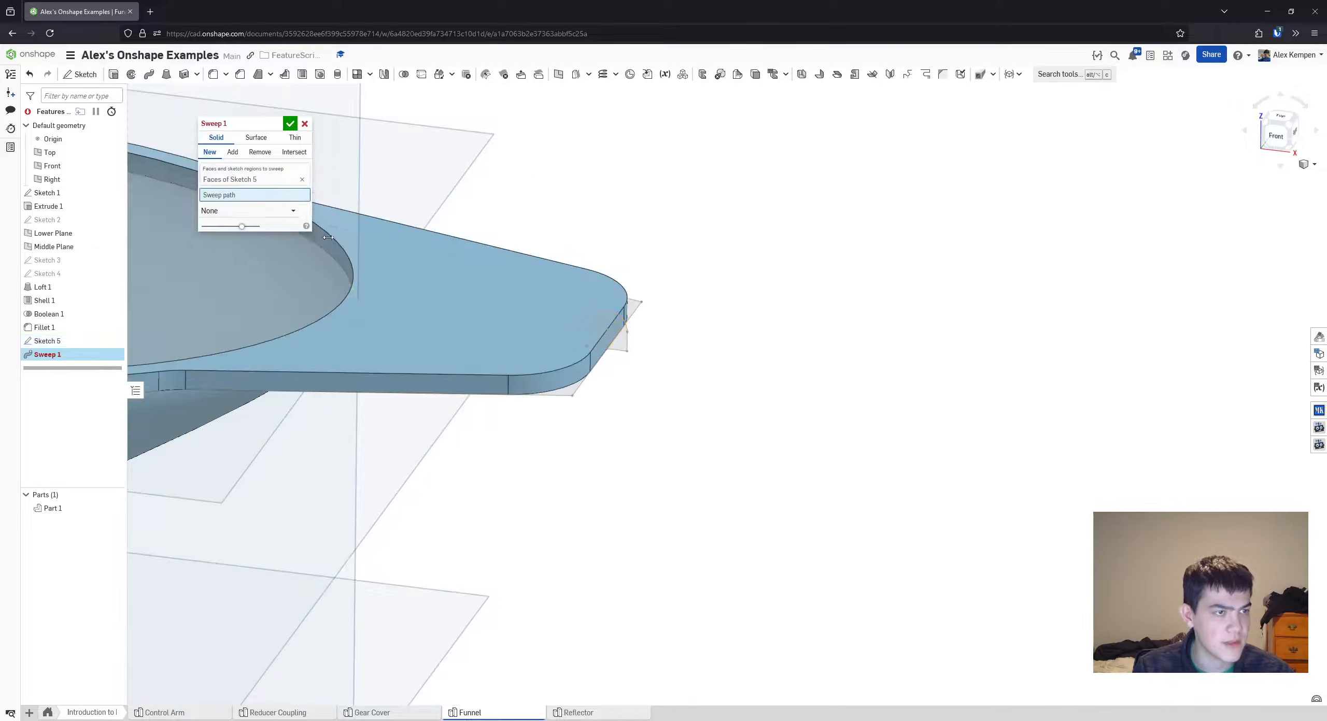
scroll(830, 331, down, 1)
scroll(899, 456, down, 3)
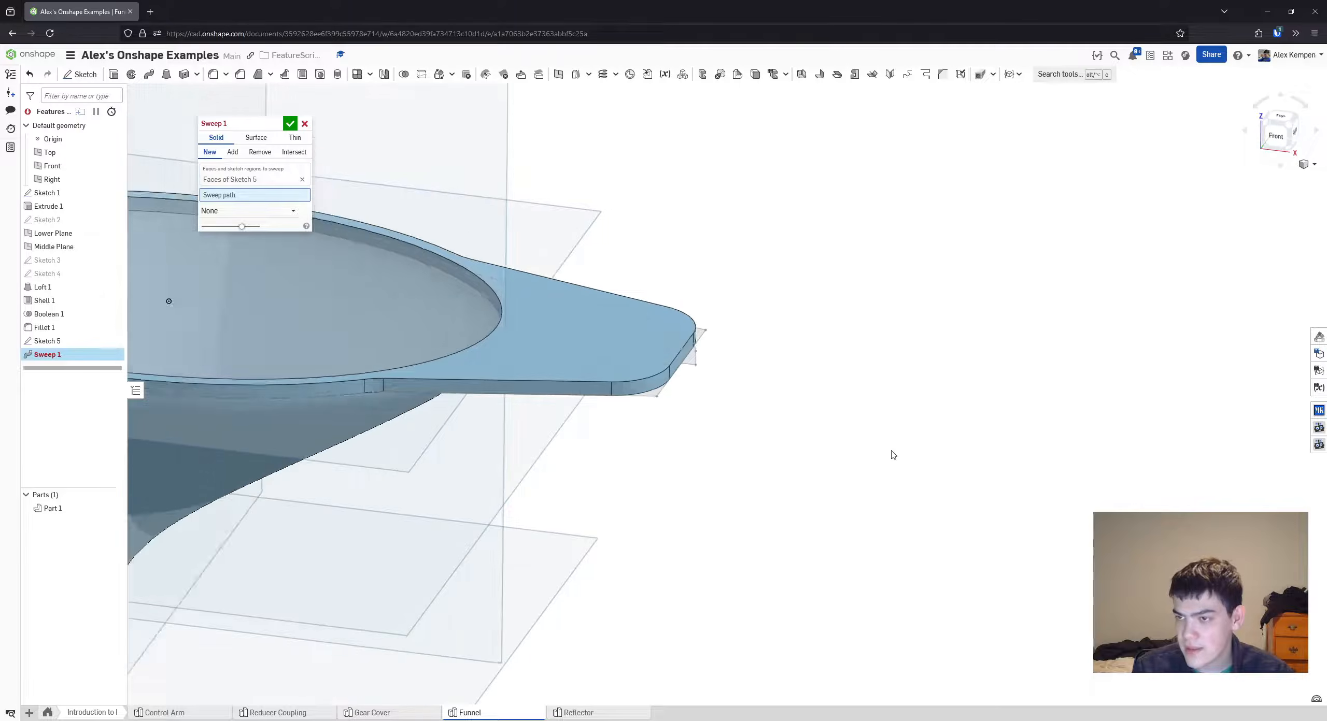
right_drag(894, 438, 922, 463)
scroll(1296, 459, down, 1)
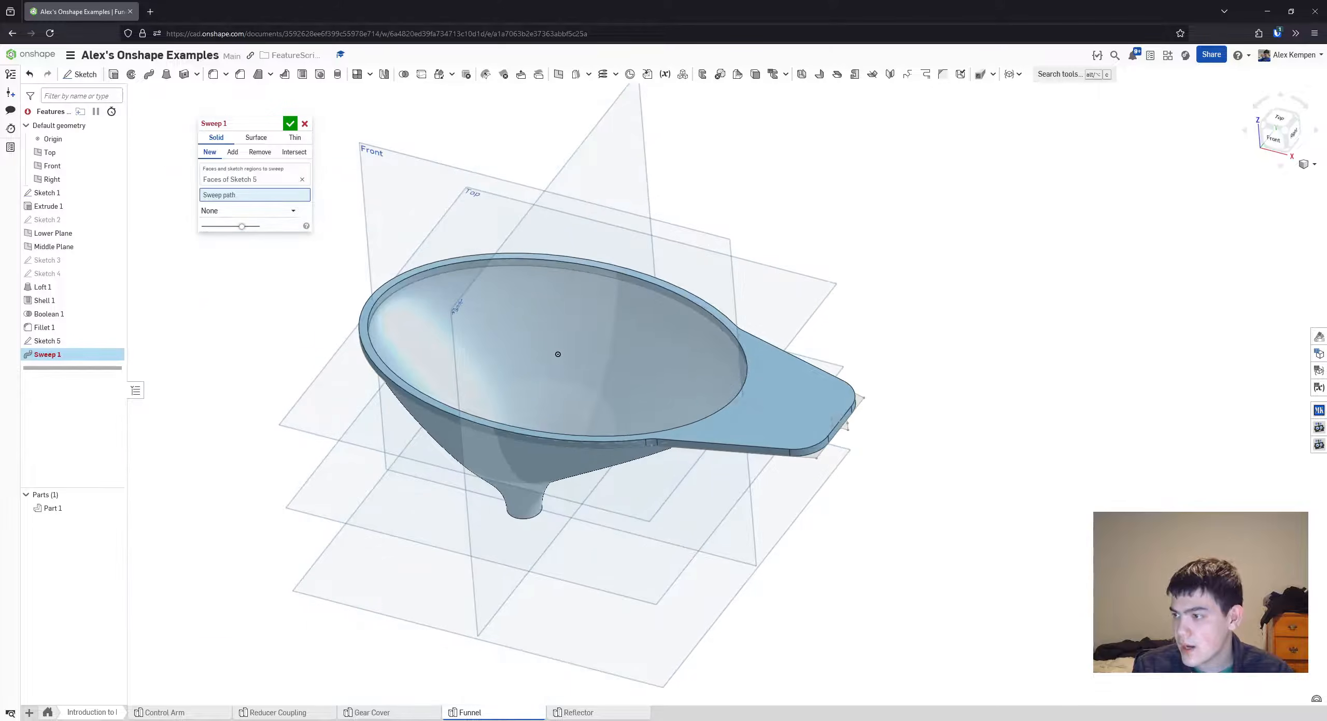
scroll(827, 459, up, 8)
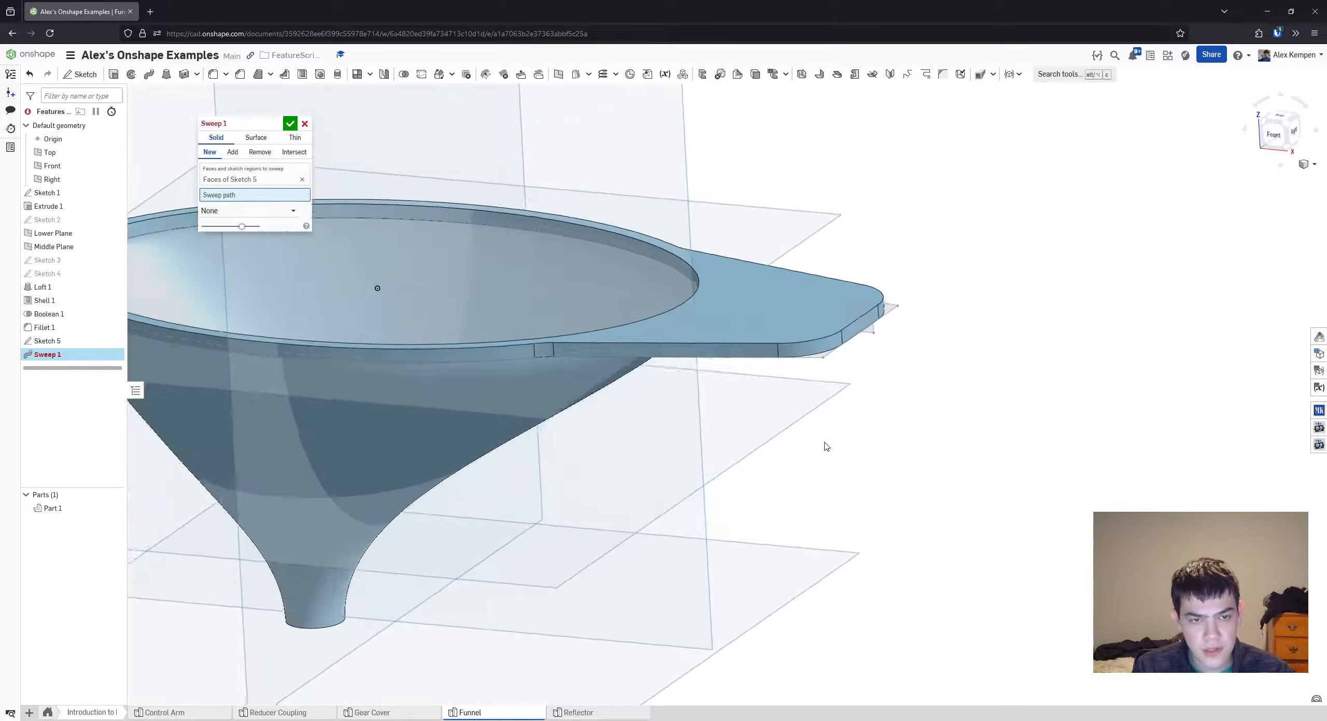
right_drag(895, 405, 895, 413)
scroll(896, 413, up, 1)
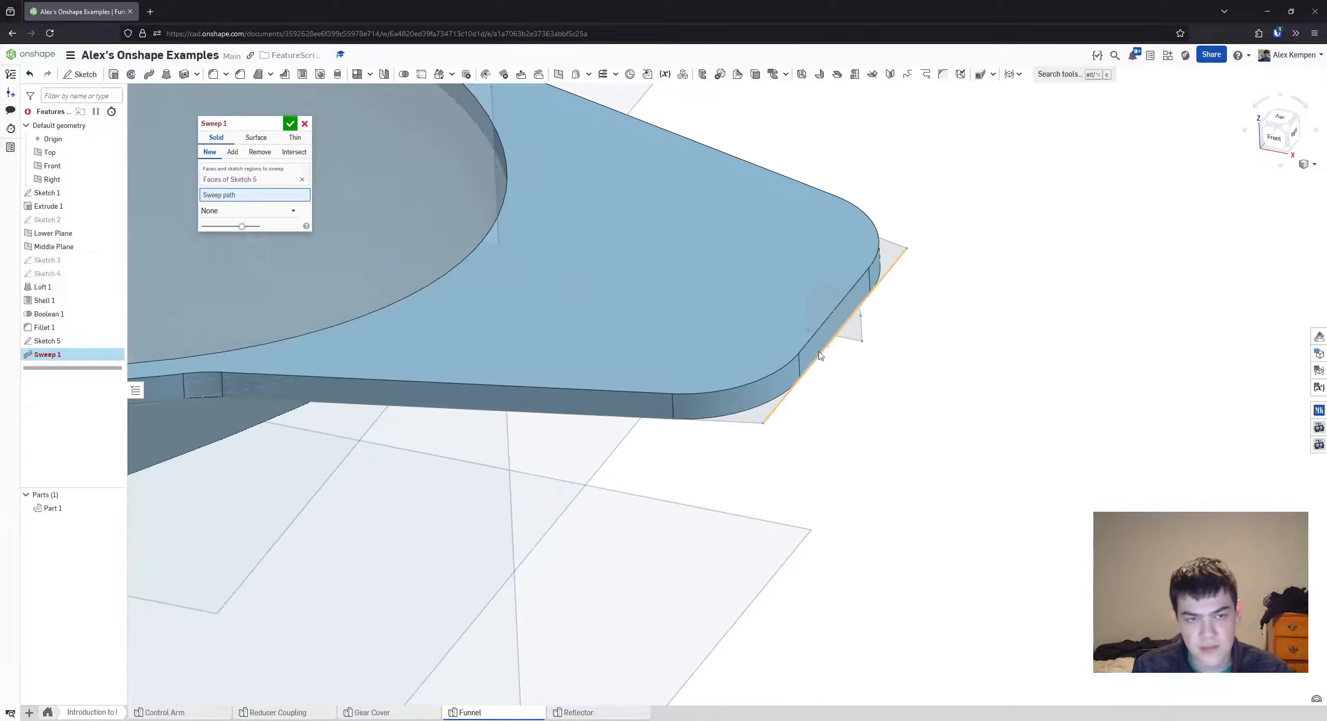
click(806, 345)
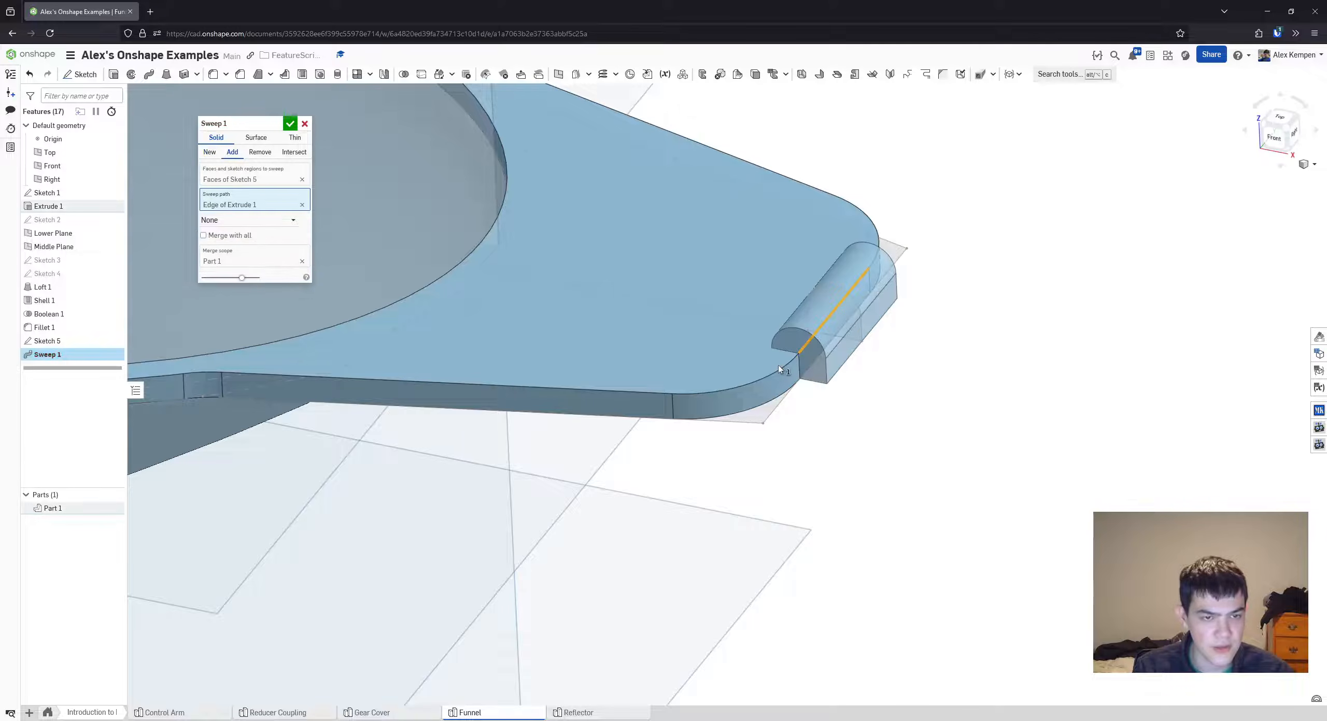
click(777, 367)
click(554, 381)
right_drag(554, 381, 374, 263)
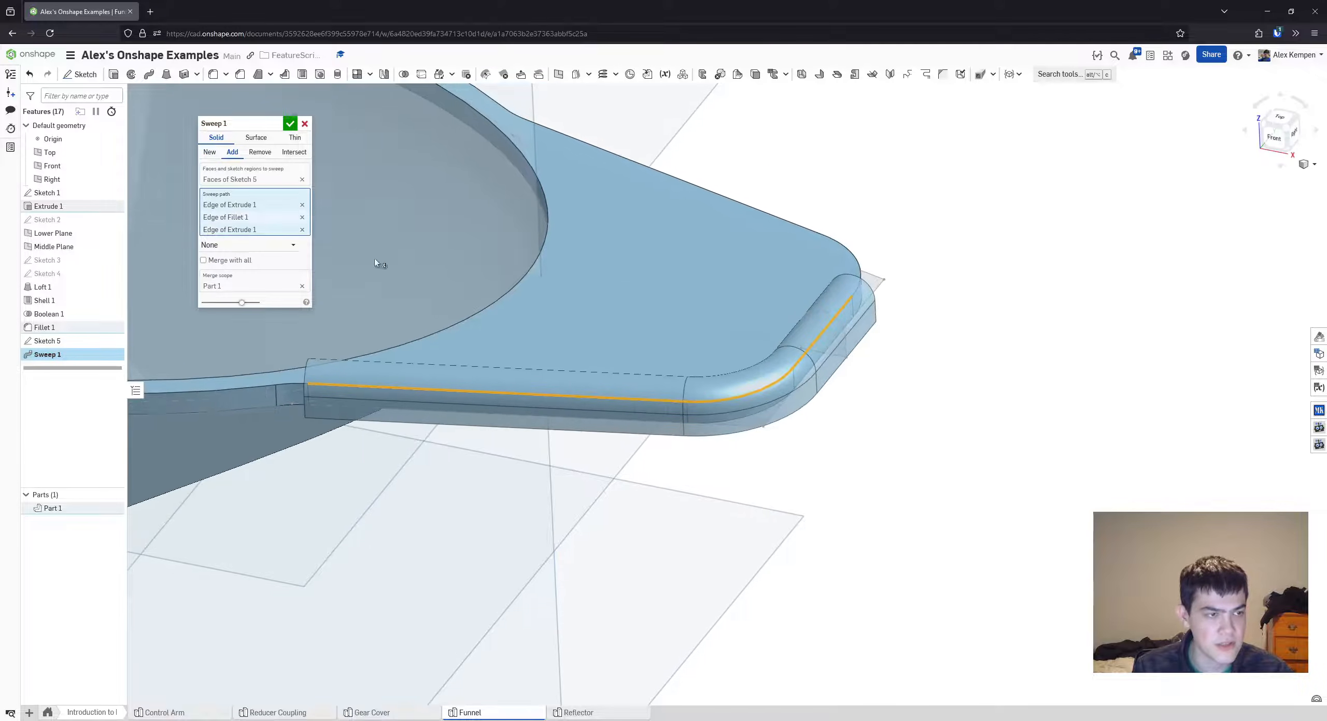
click(302, 205)
click(301, 205)
click(302, 205)
- Try the tangent connected edges of the profile's bottom line as the sweep path, and remove that selection
right_drag(429, 225, 831, 392)
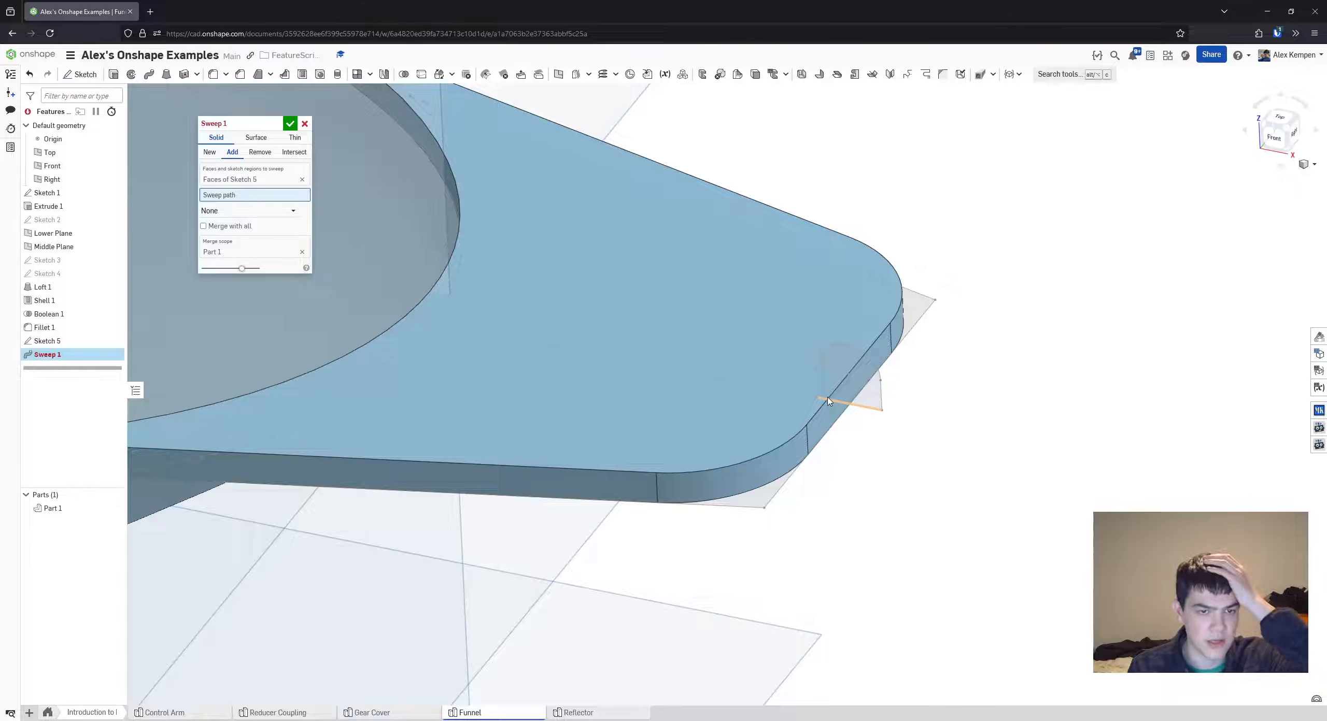
right_click(828, 402)
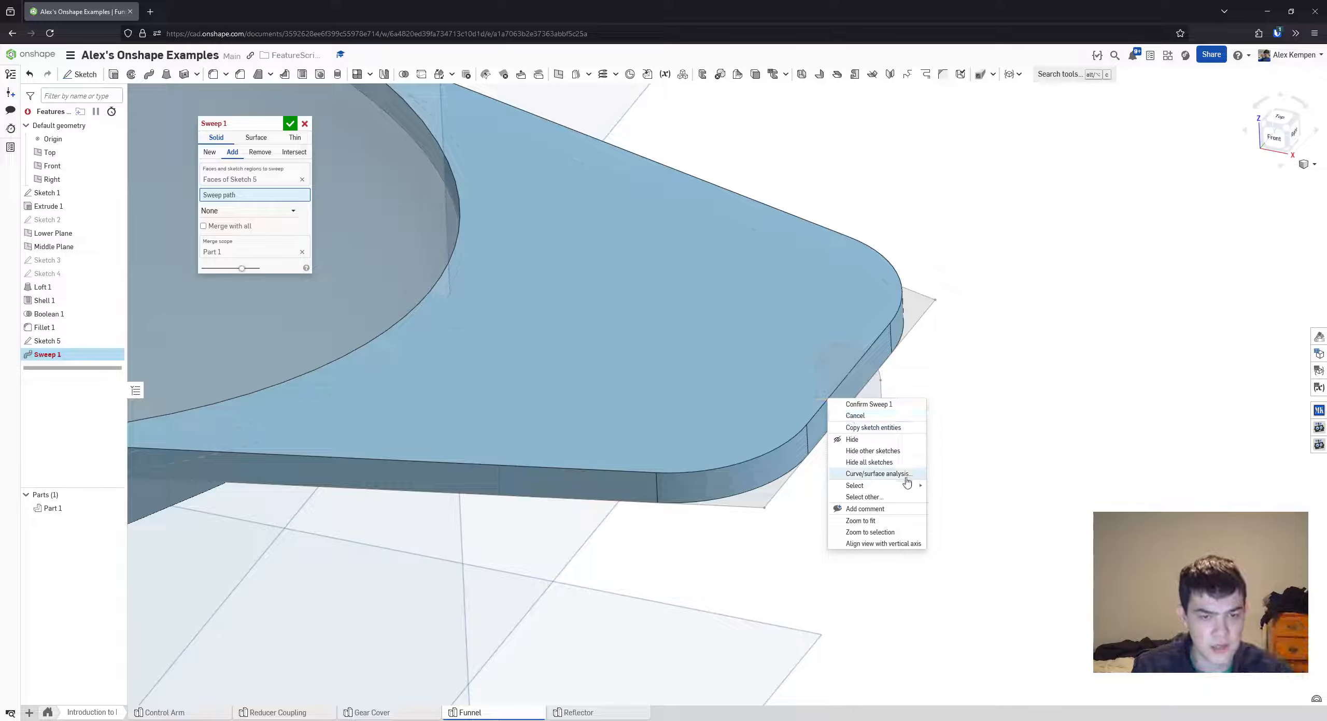
mouse_move(907, 488)
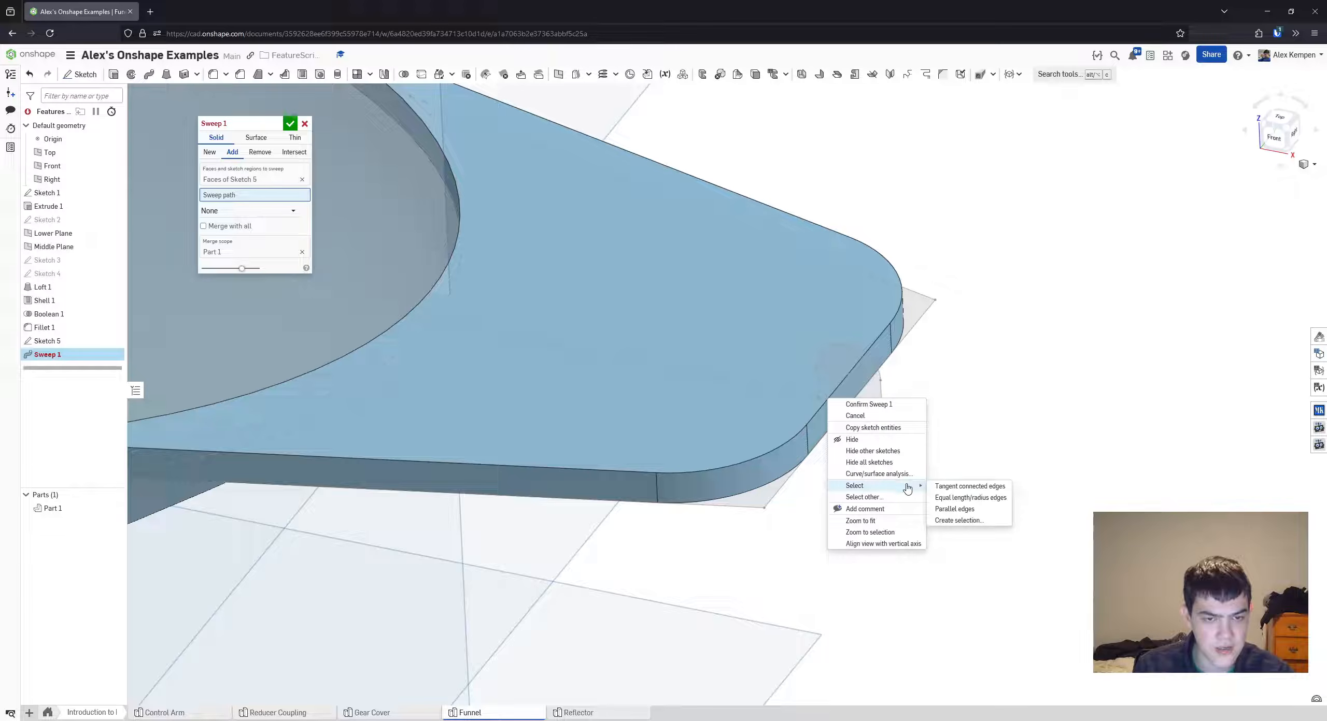
click(969, 486)
scroll(807, 405, down, 3)
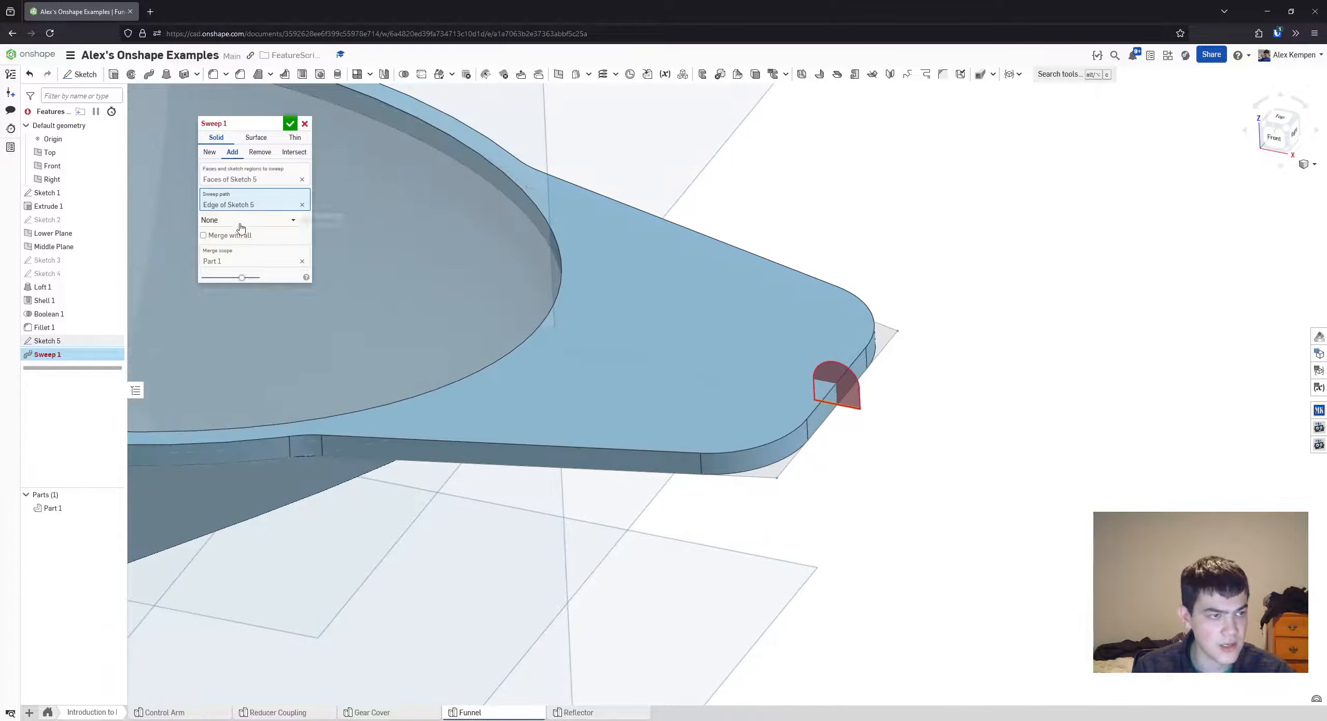
click(302, 206)
- Try the tangent connected edges of the handle's upper end edge as the sweep path, and clear them
scroll(821, 418, up, 2)
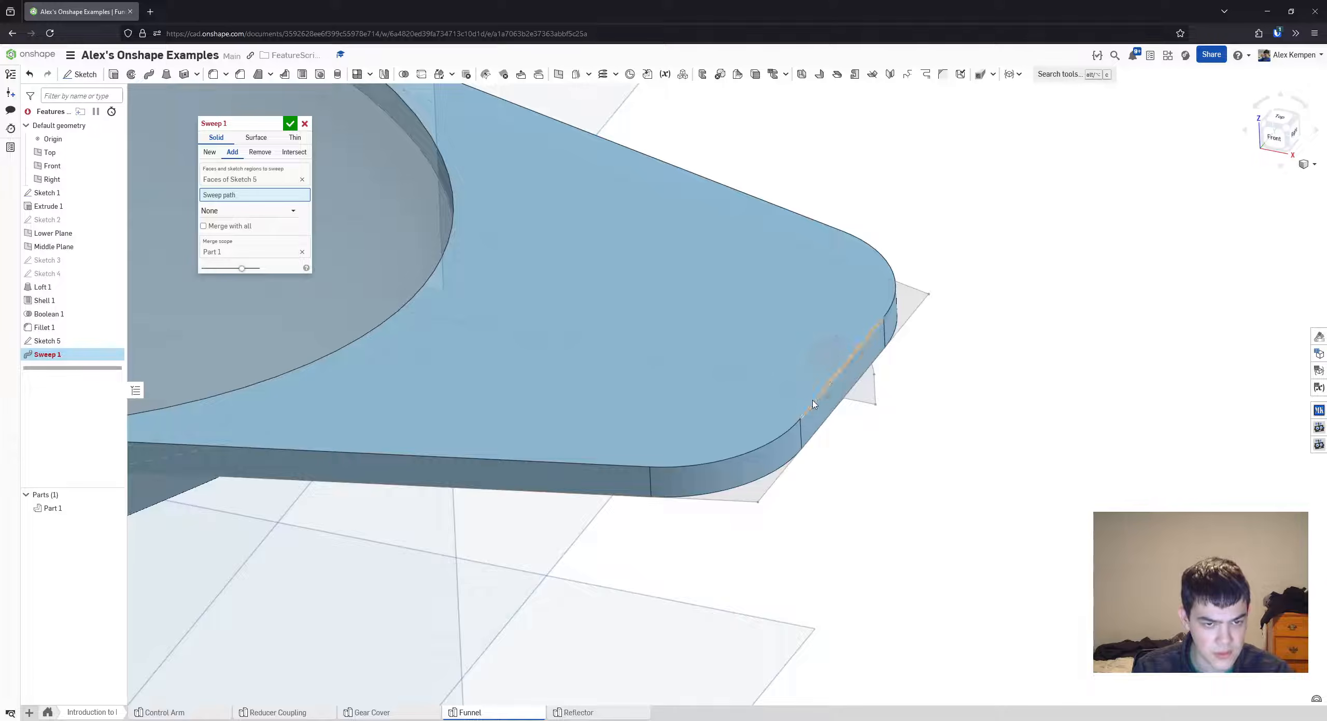
right_click(813, 405)
mouse_move(889, 468)
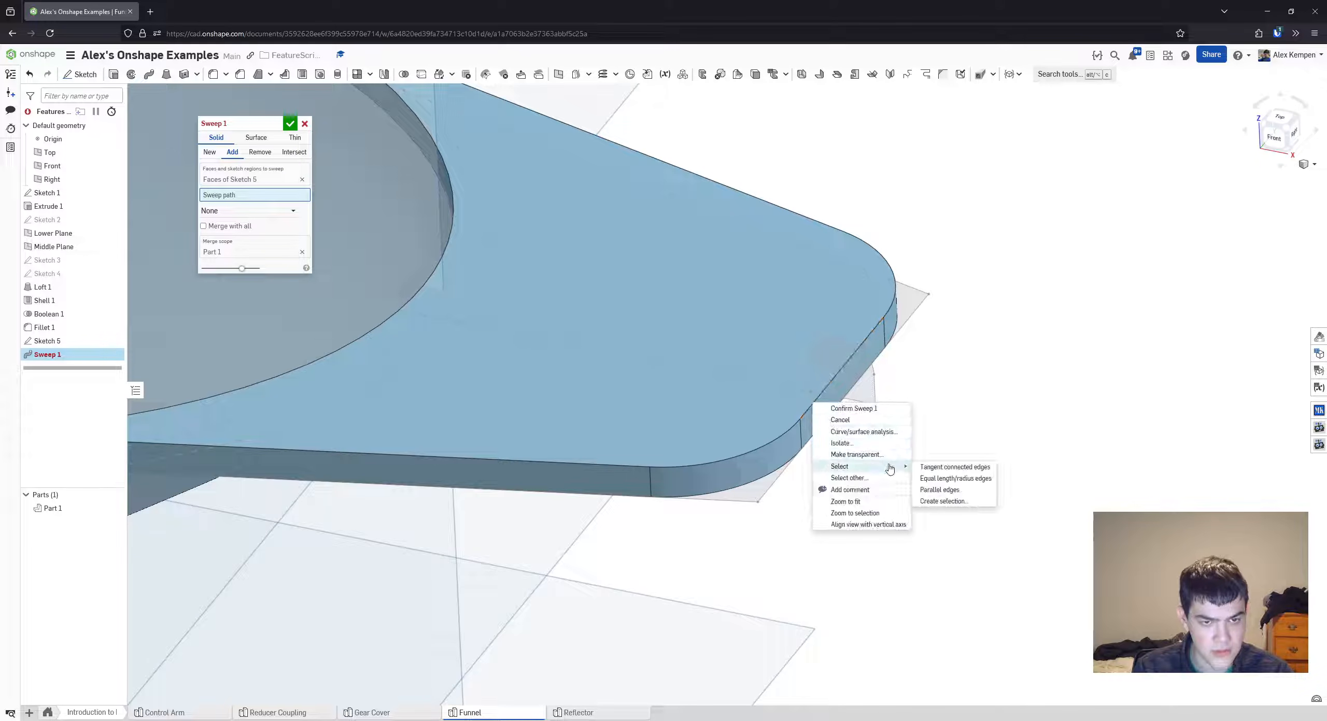
click(944, 470)
scroll(744, 415, down, 3)
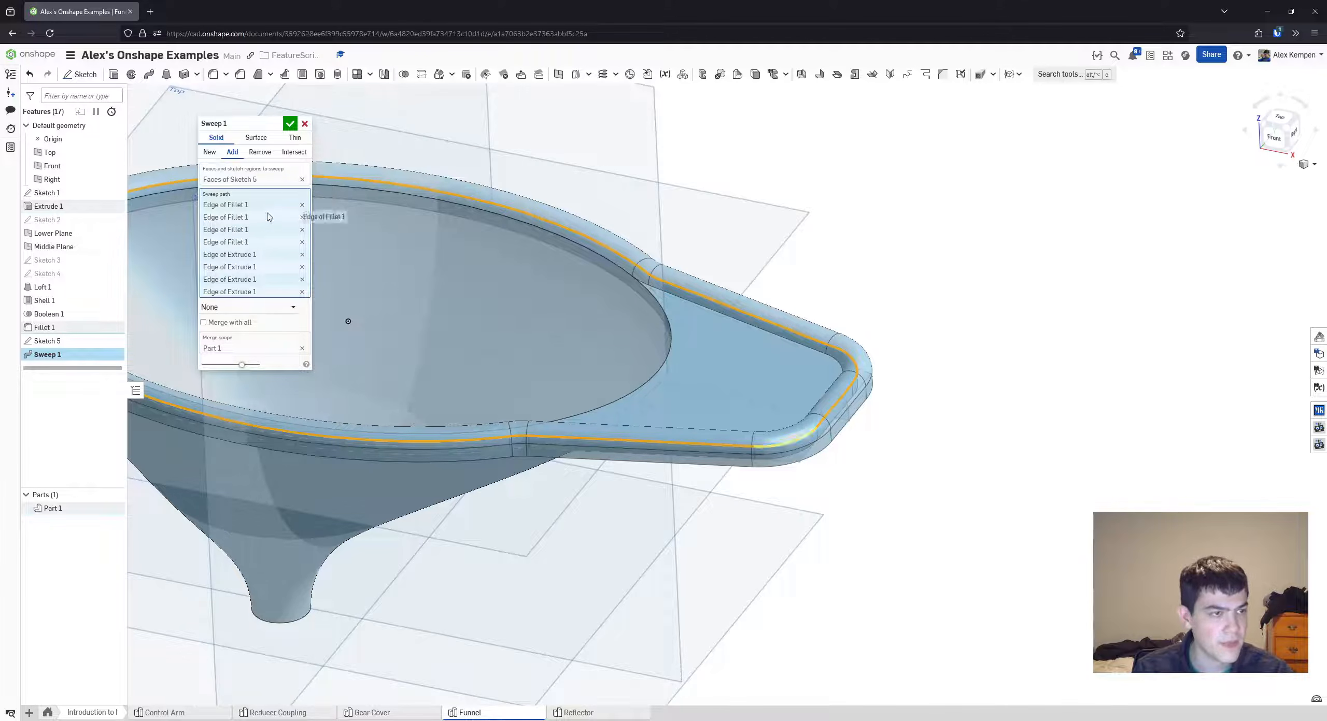
click(285, 206)
- Start Create selection for the sweep path and pick the handle's upper end edge as the seed for tangent connected edges
scroll(772, 422, up, 5)
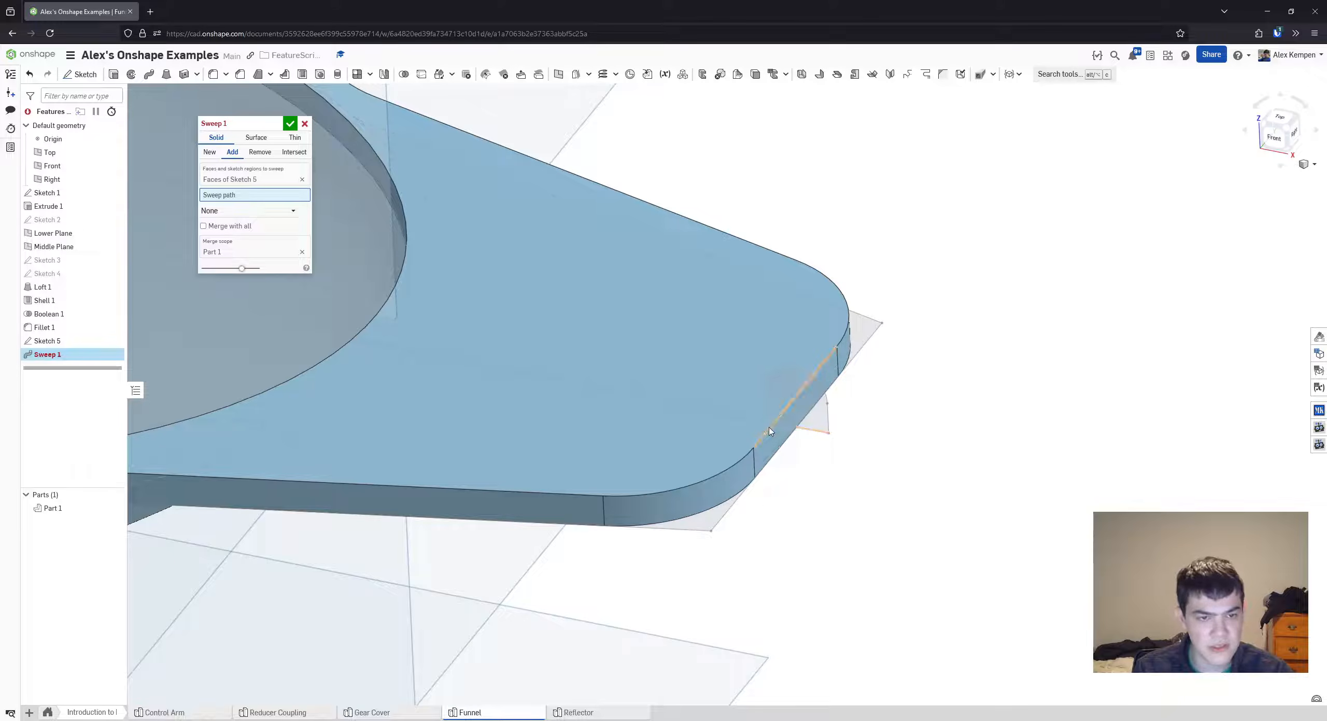
right_click(769, 431)
mouse_move(822, 497)
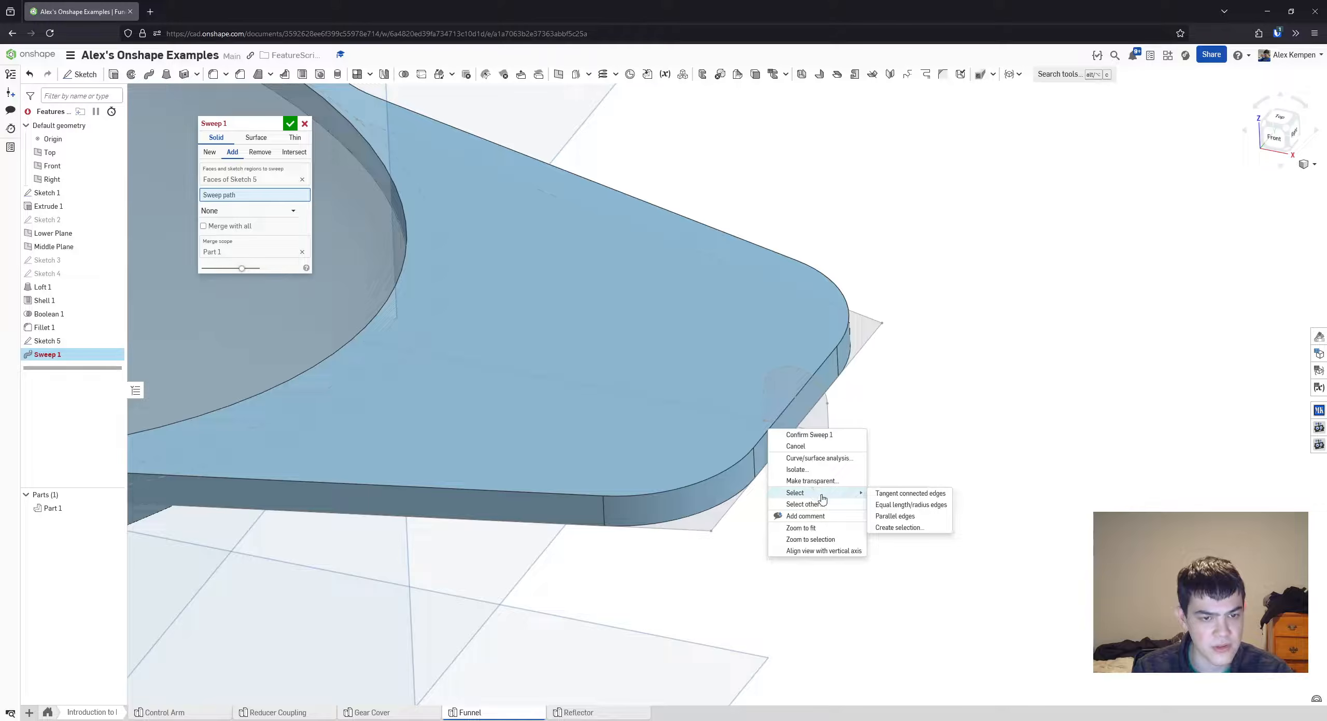
click(898, 528)
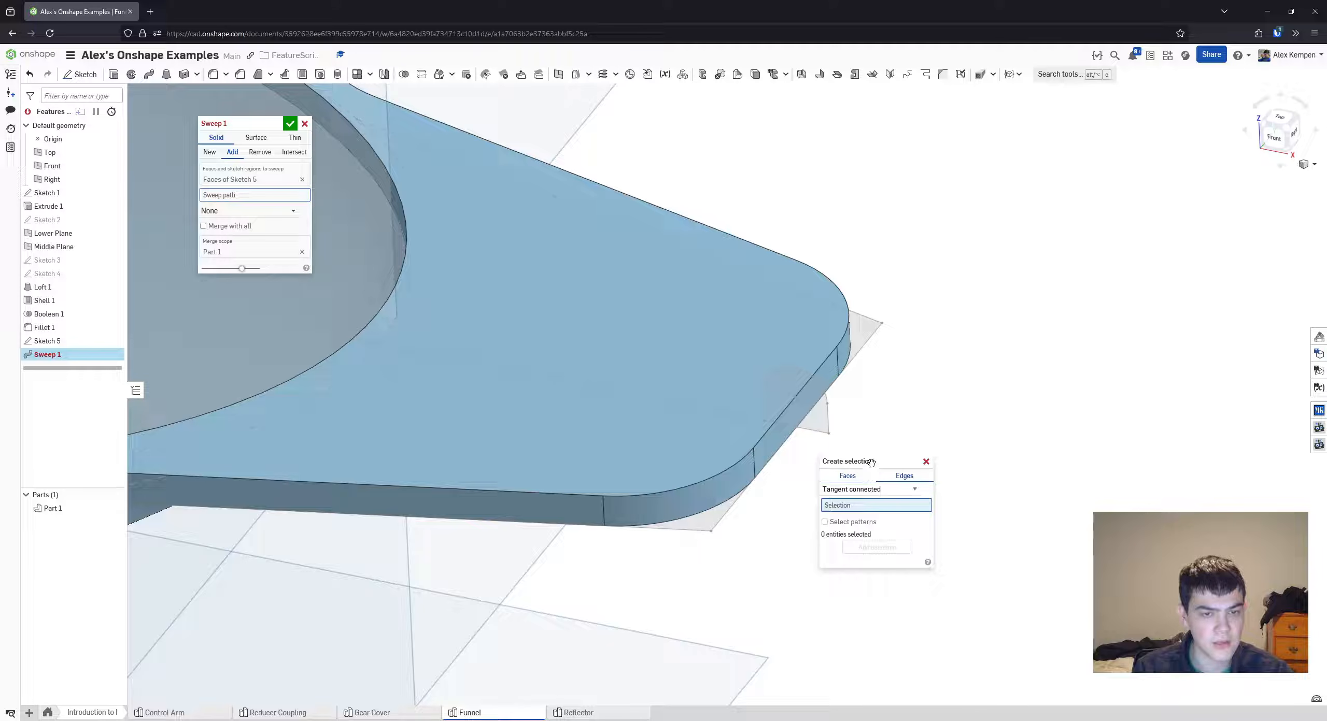
drag(870, 462, 881, 433)
click(764, 443)
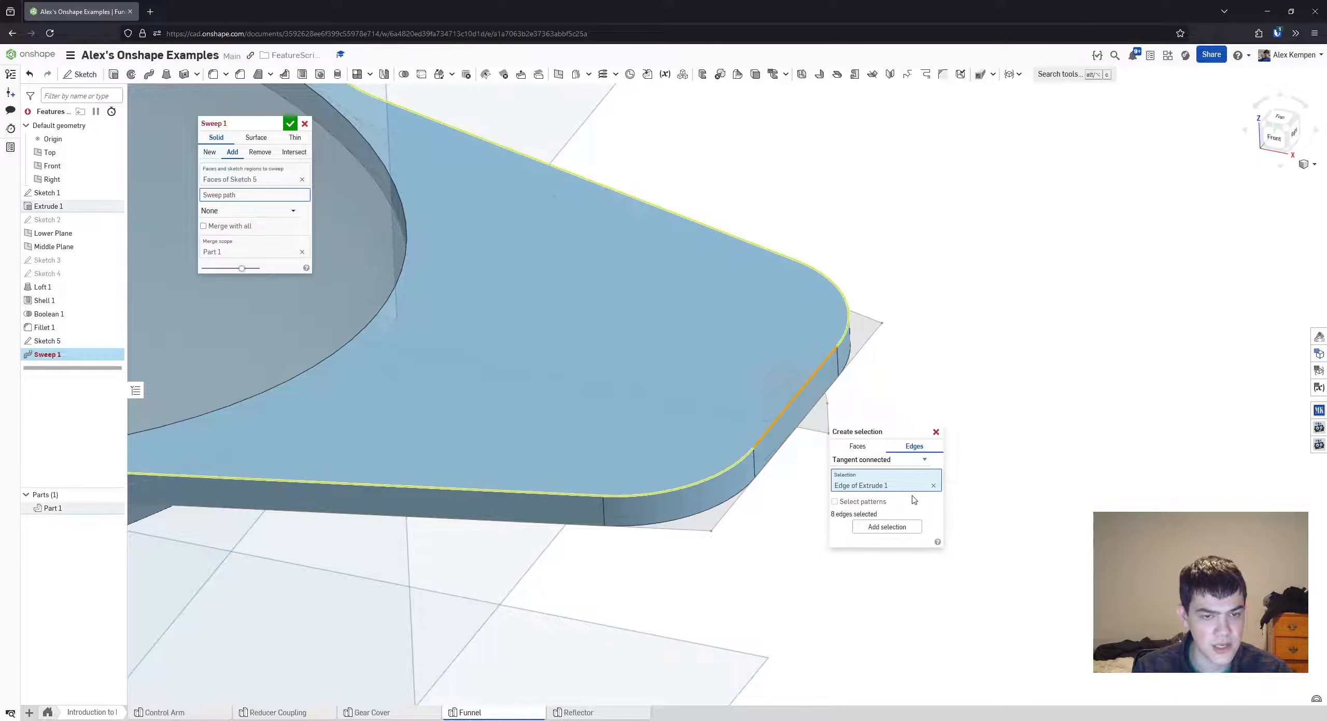
- Try the Loop/chain connected, Equal length/radius and Parallel edge selection types, and return to Tangent connected
scroll(590, 313, down, 5)
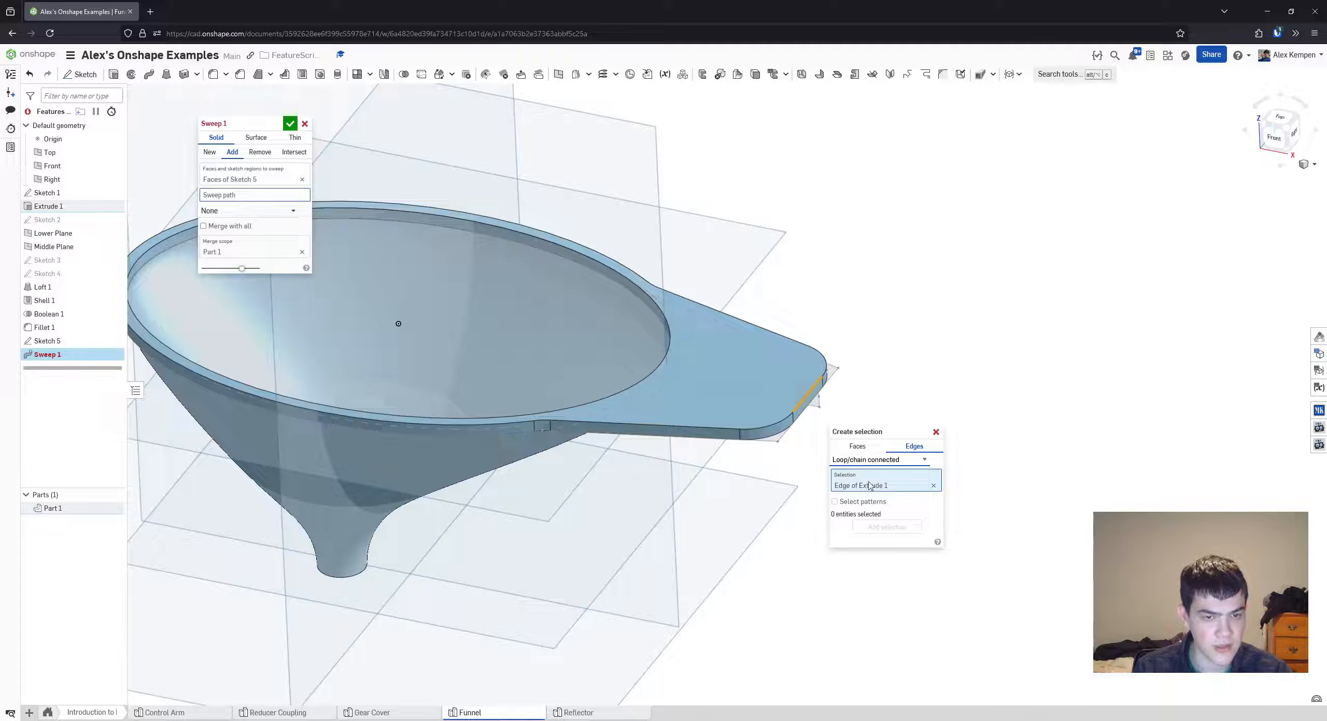
key(Down)
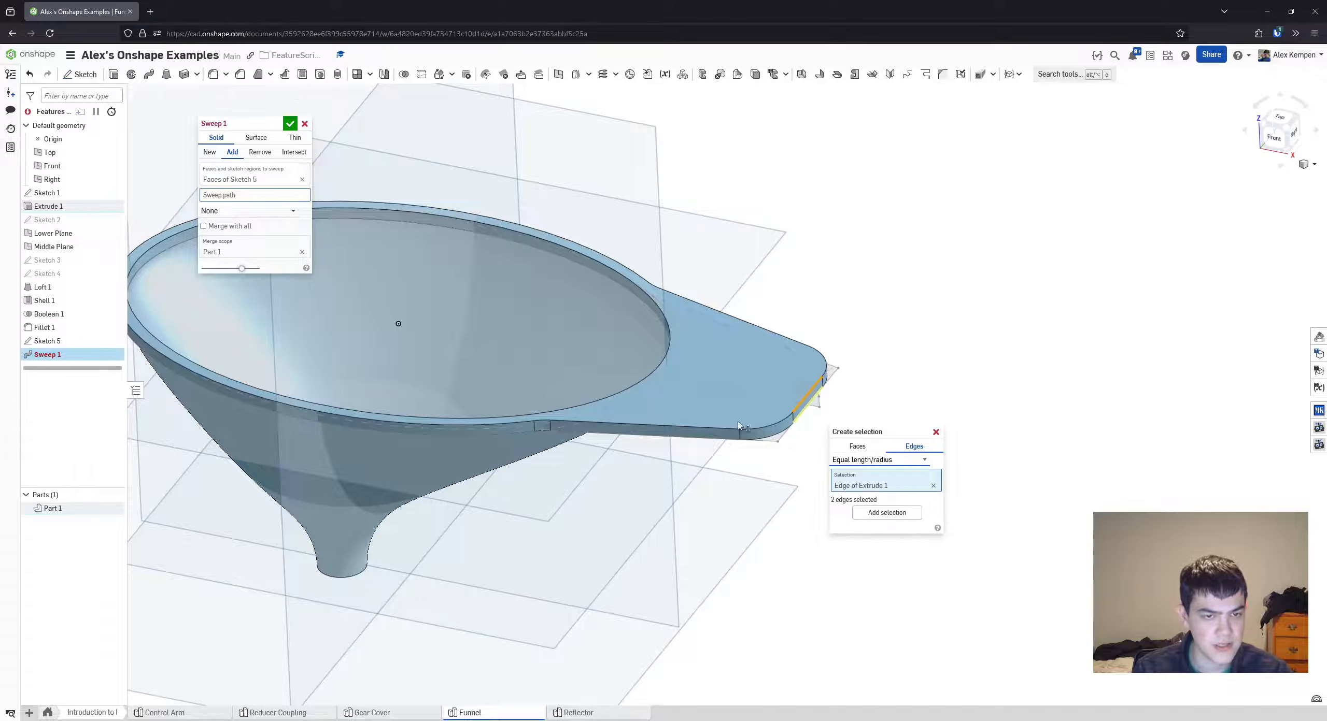
scroll(739, 425, up, 8)
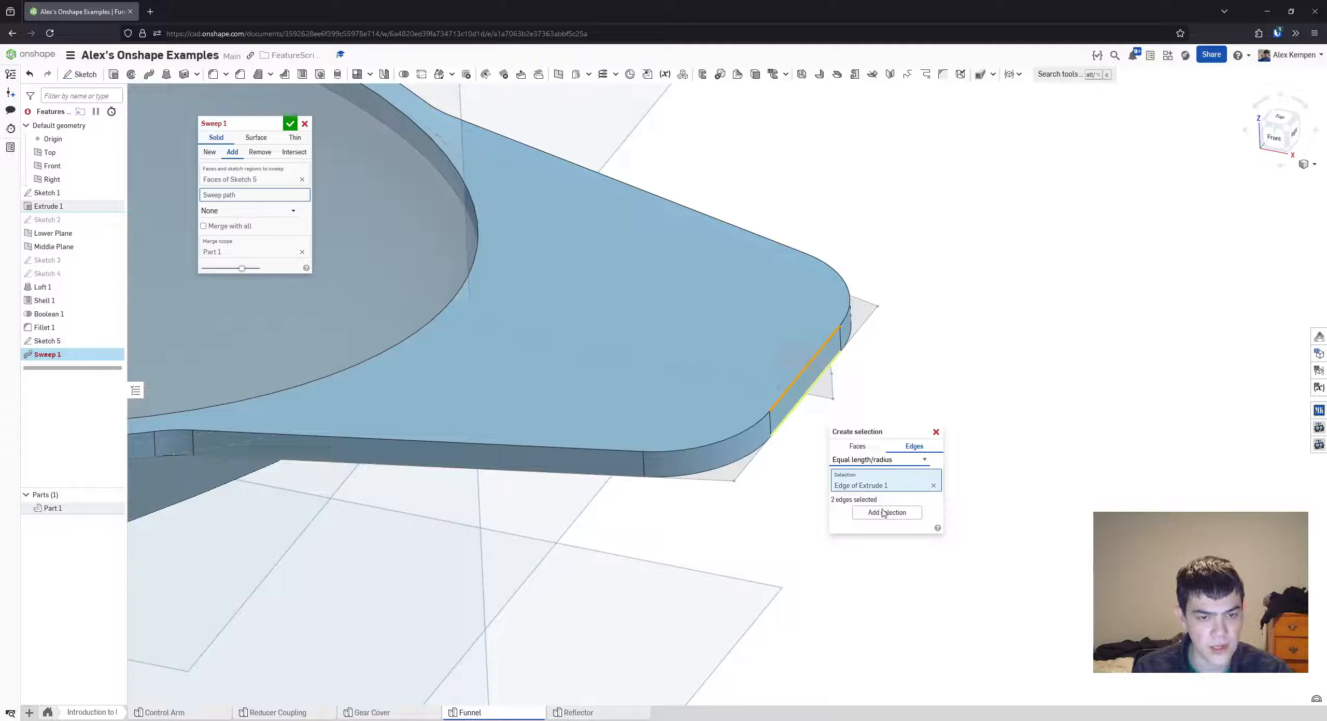
key(Down)
scroll(753, 416, down, 2)
scroll(793, 450, down, 4)
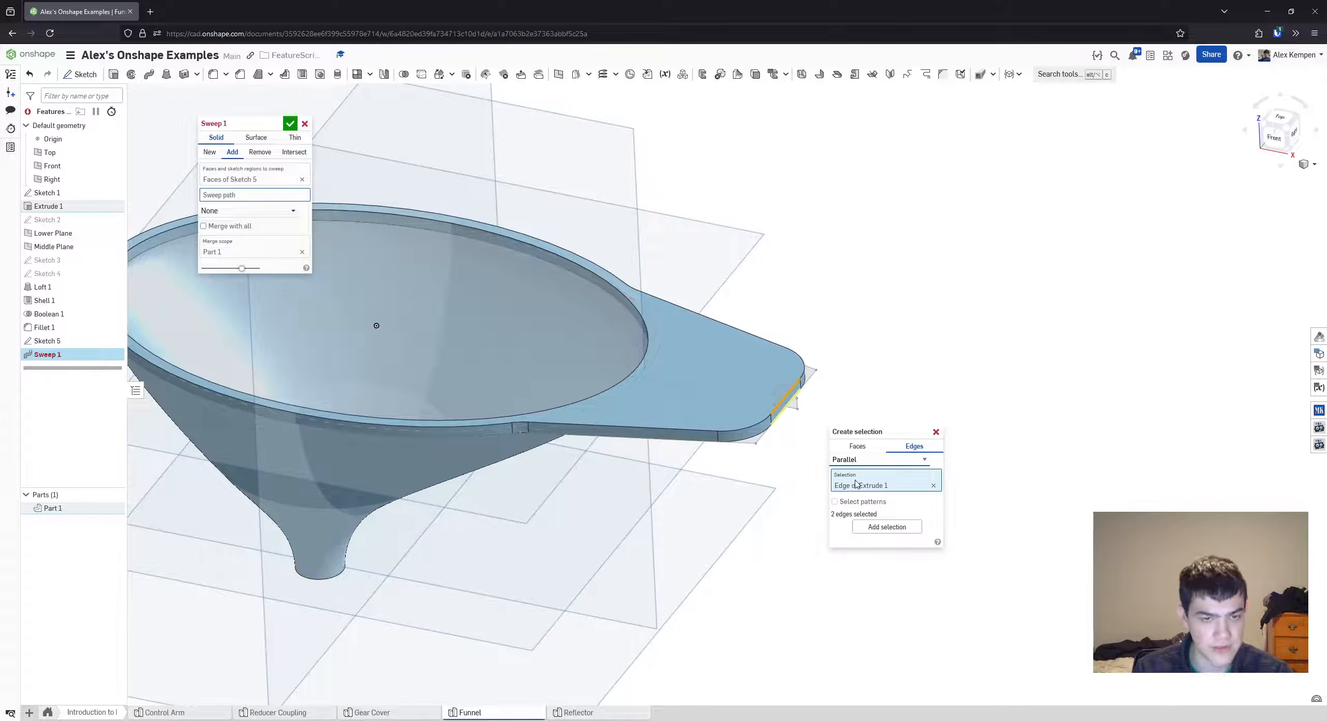
key(Down)
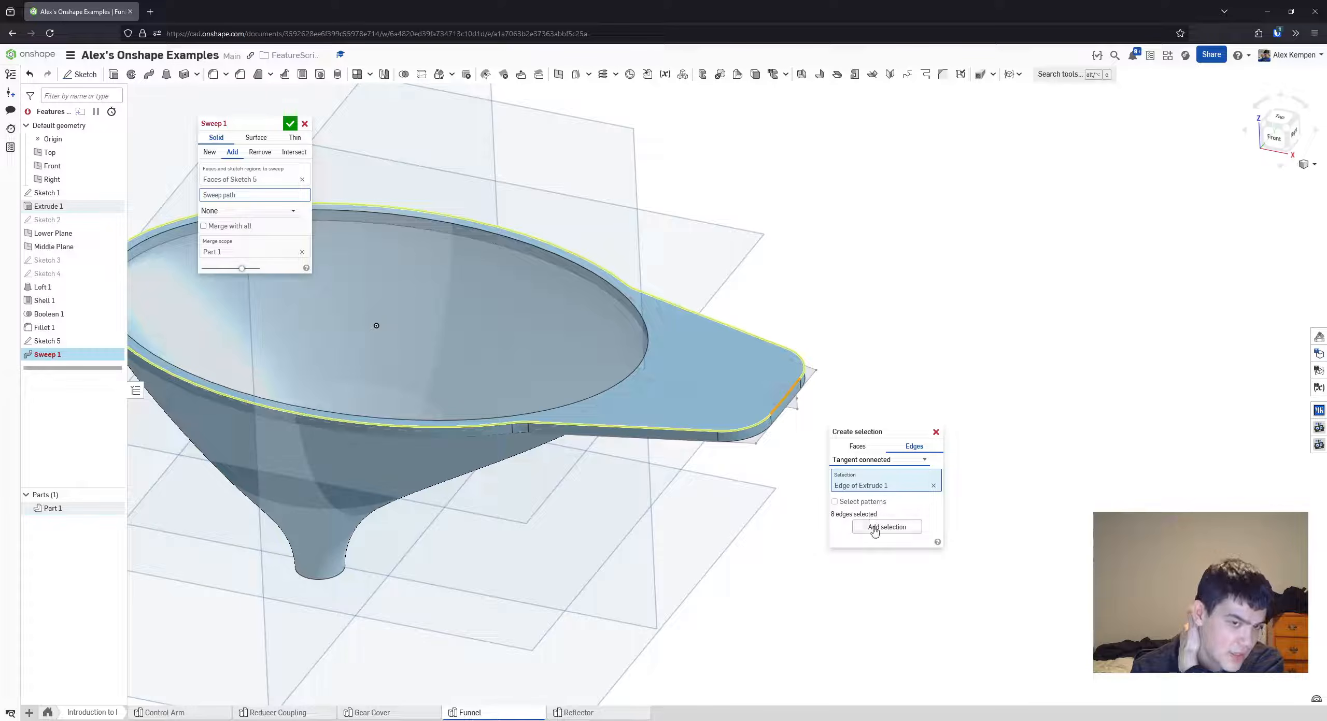
- Add the tangent connected edges around the rim and handle to the sweep path and close the selection helper
scroll(416, 350, down, 3)
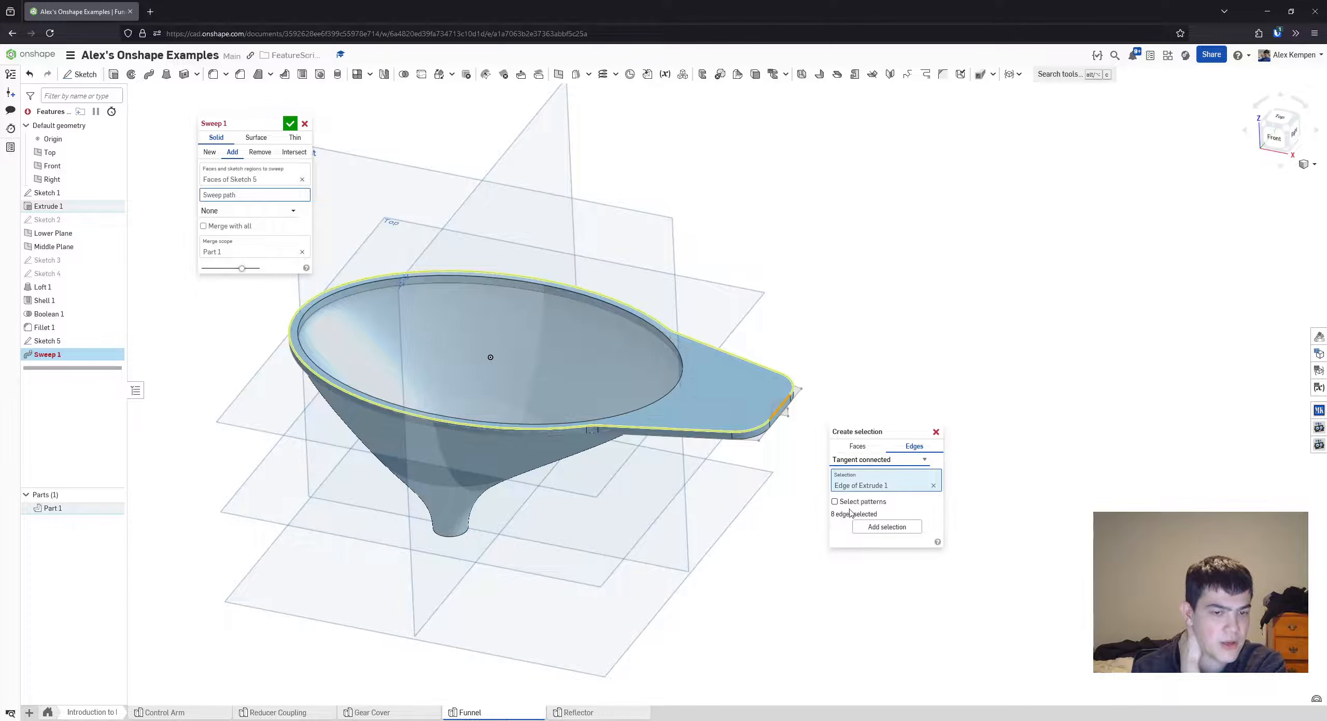
click(886, 527)
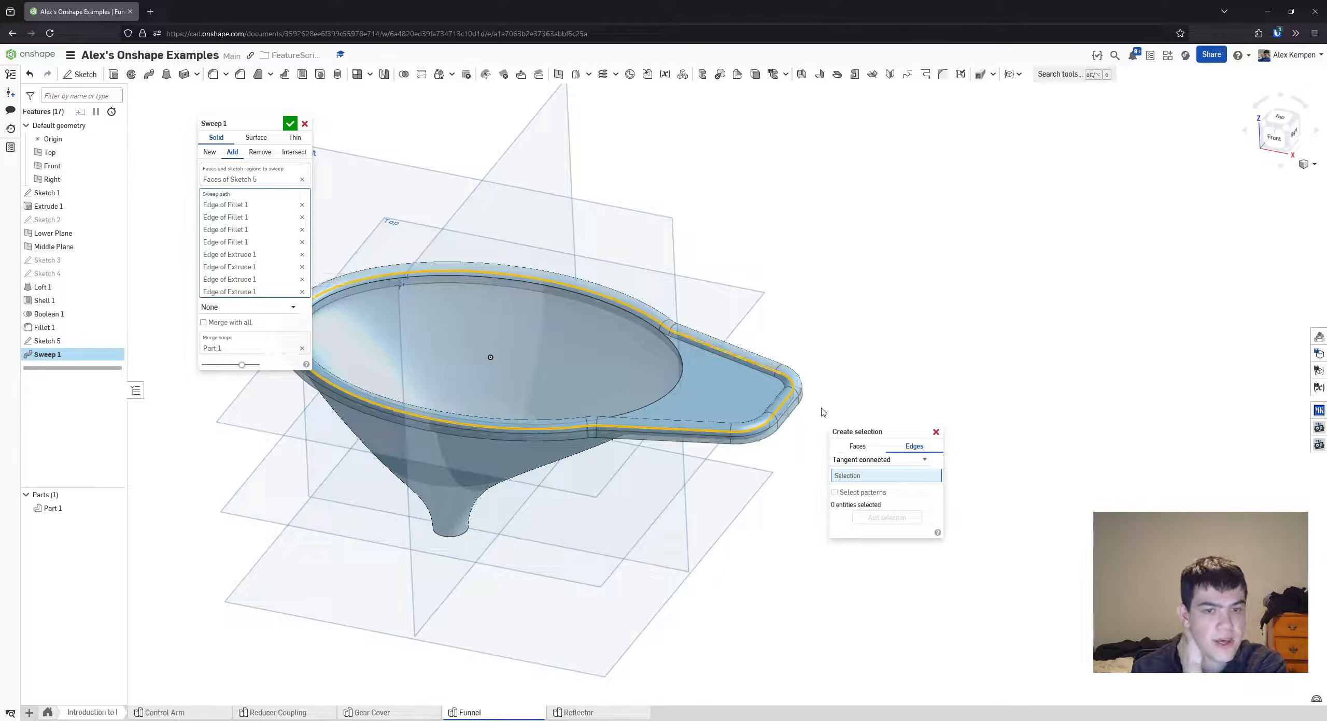
click(936, 433)
- Check the swept lip around the funnel's rim and handle from several sides and accept the sweep
scroll(674, 389, up, 3)
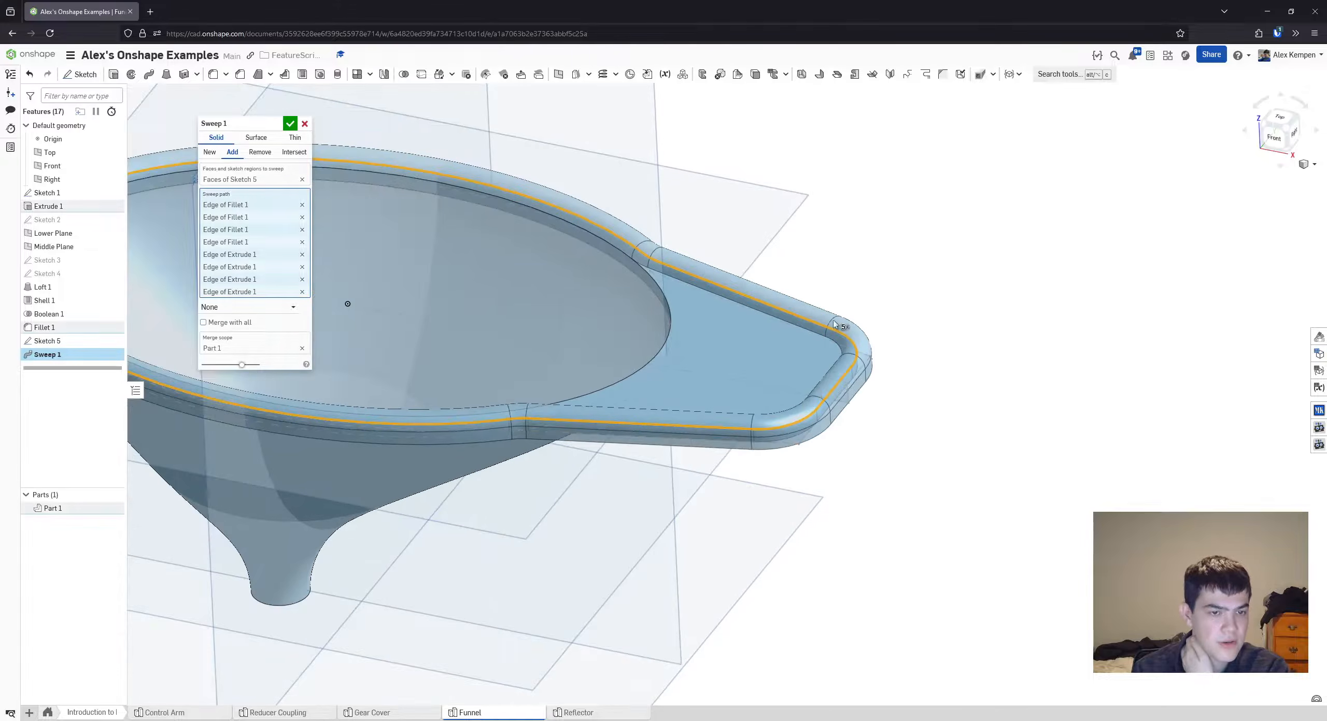
scroll(614, 361, down, 3)
scroll(497, 334, up, 3)
middle_drag(495, 334, 665, 349)
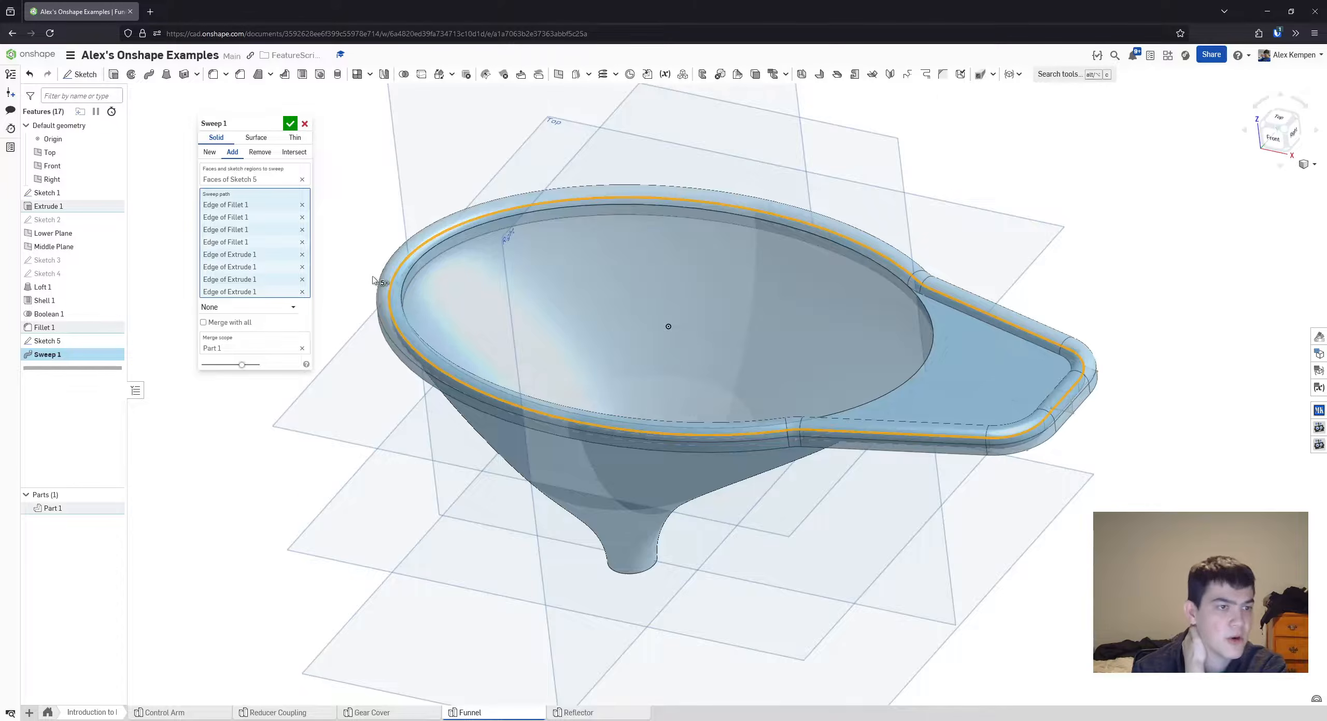
right_drag(373, 277, 376, 311)
right_drag(450, 293, 440, 252)
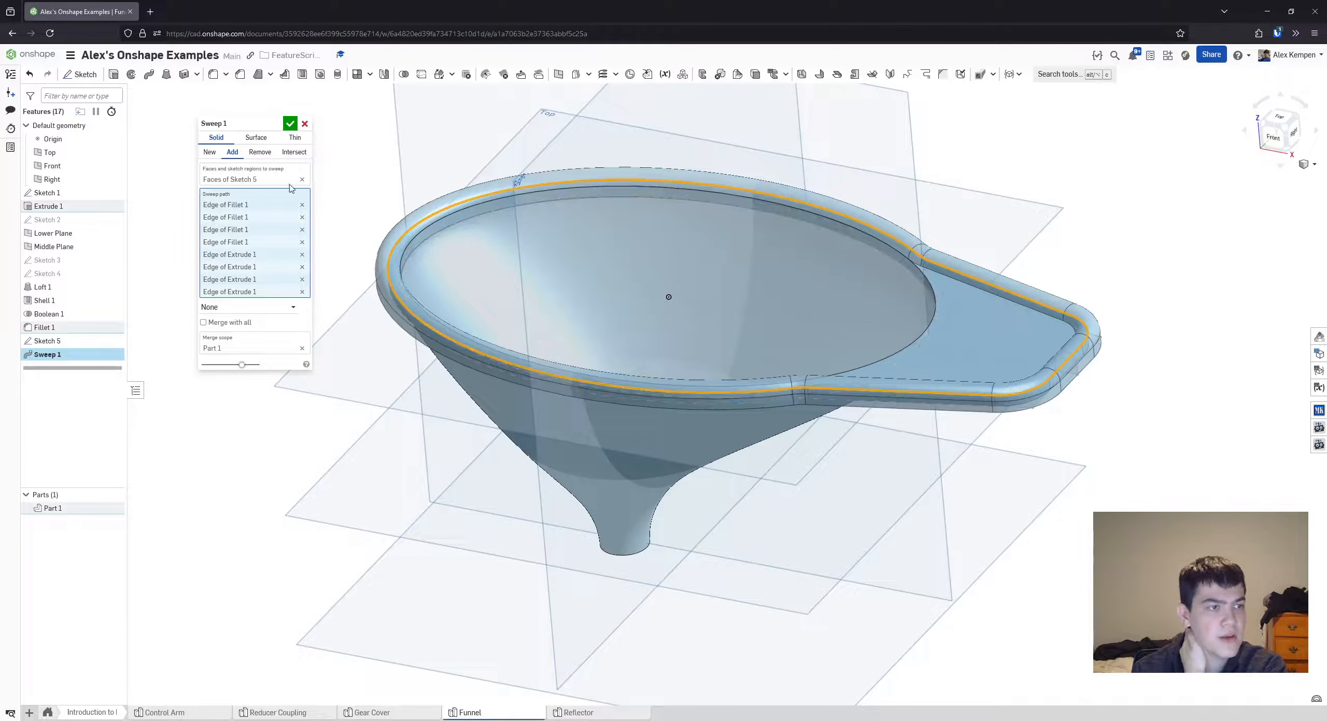
click(289, 124)
scroll(277, 297, down, 3)
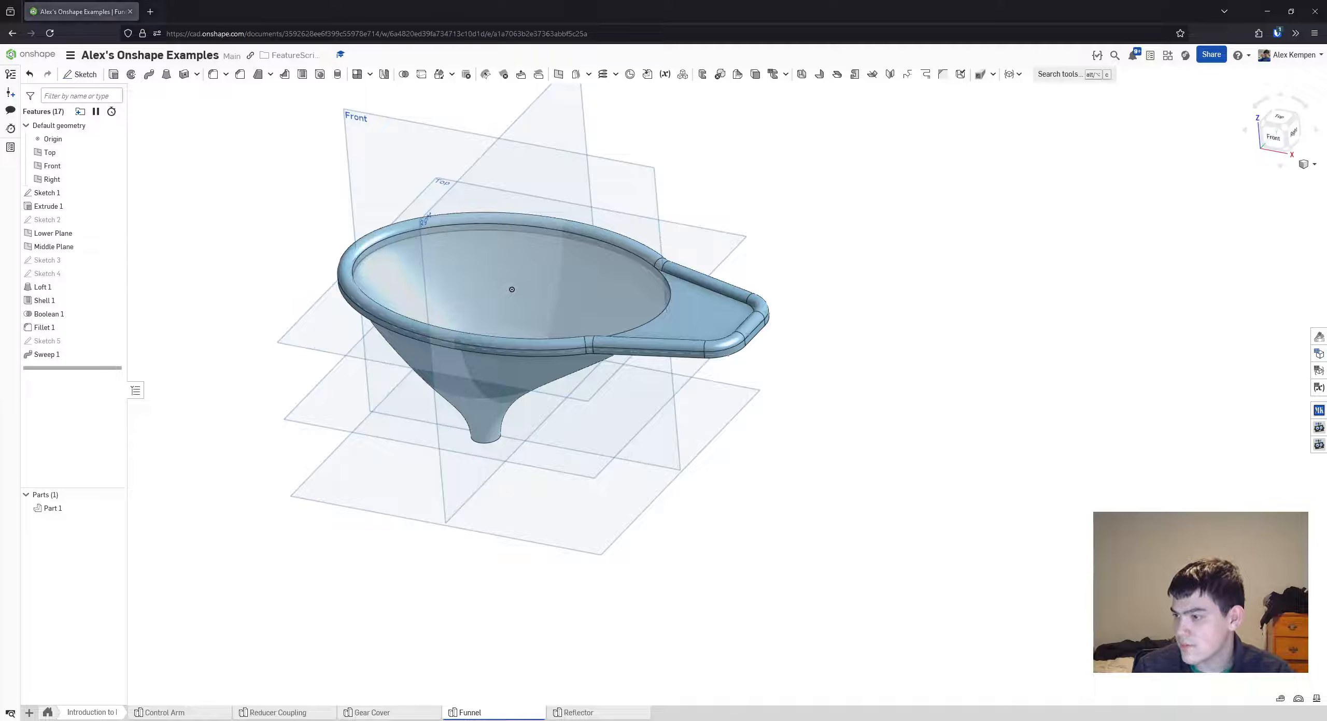
- Reopen the sweep to check which part its merge scope contains, and accept it
double_click(73, 355)
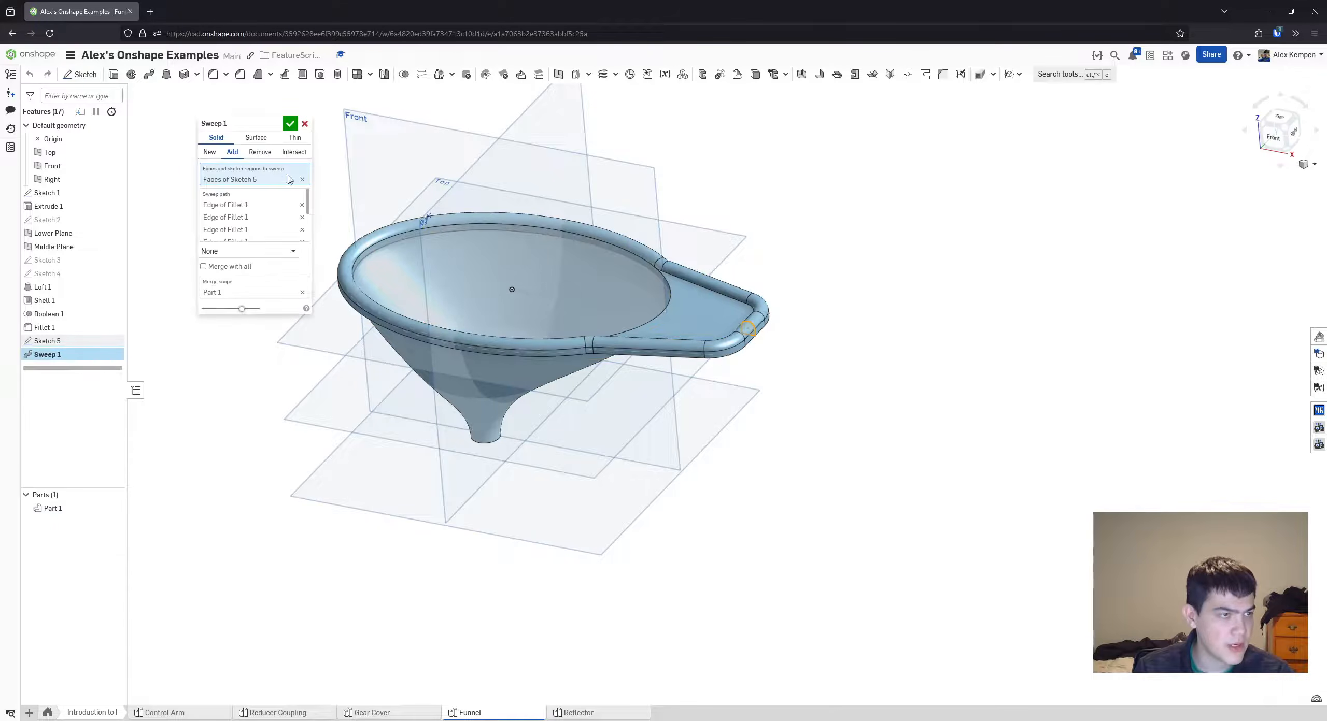
click(230, 296)
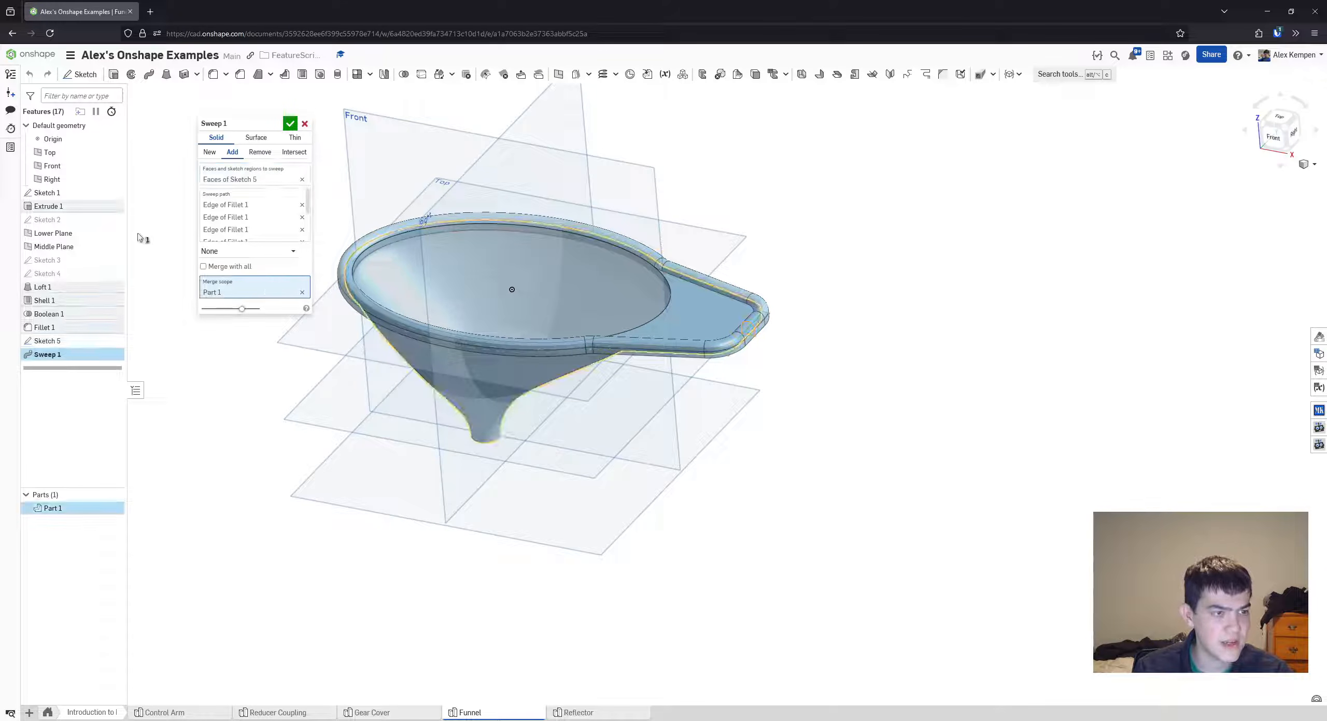
click(290, 124)
- Extrude the ring face at the funnel's lower outlet 1 in downward, adding it to the existing part
scroll(288, 305, up, 3)
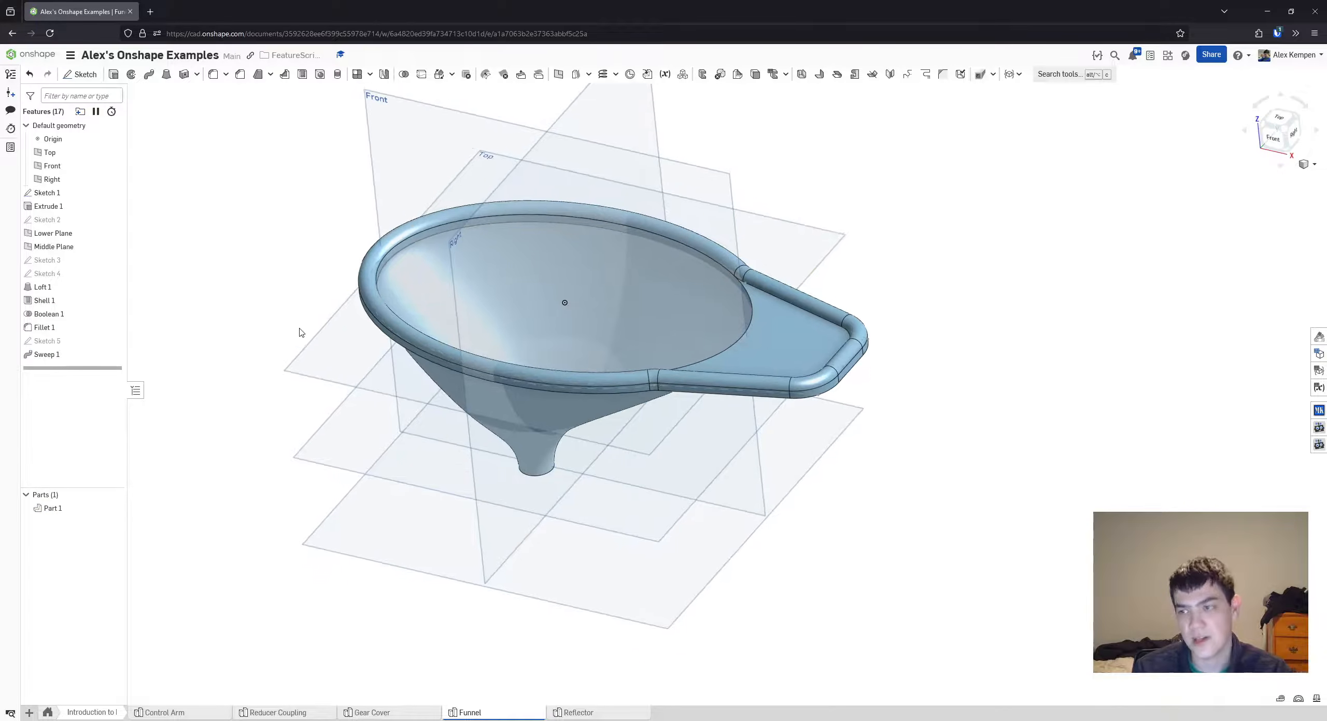
right_drag(827, 415, 808, 249)
scroll(779, 459, up, 2)
middle_drag(512, 447, 672, 157)
click(113, 76)
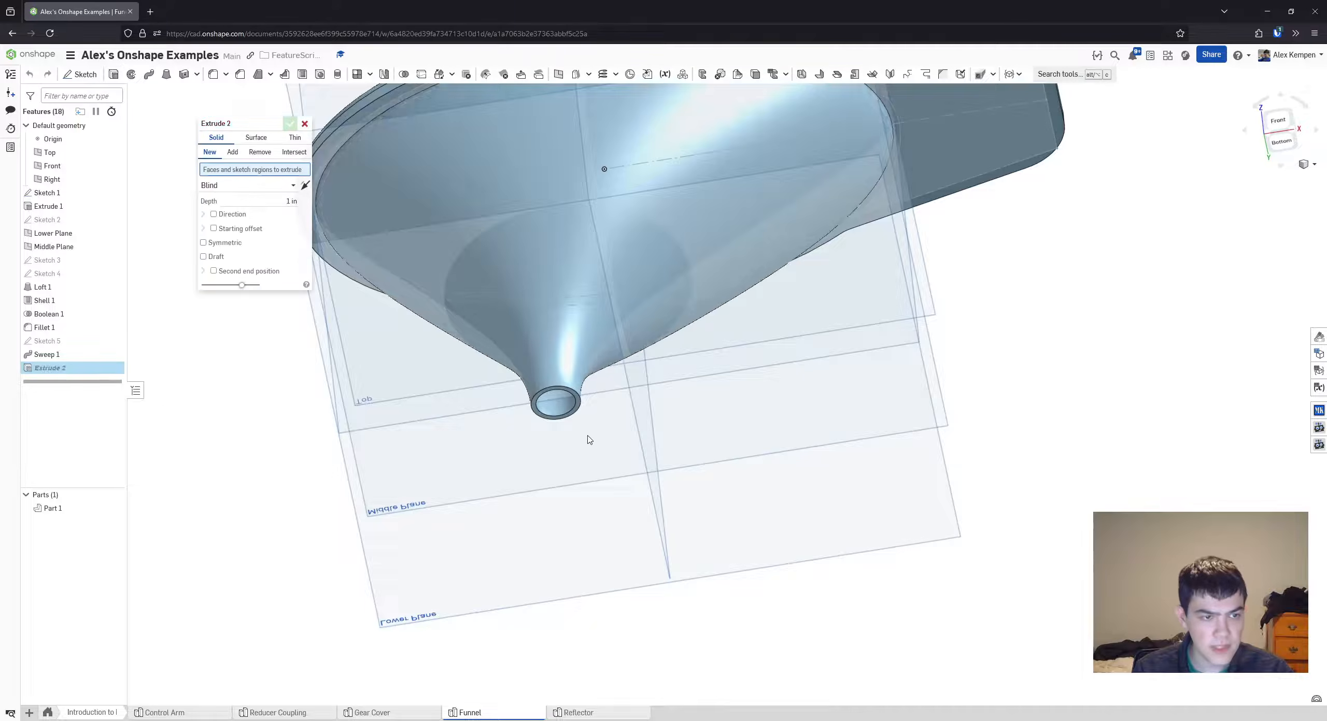
scroll(582, 437, up, 3)
click(568, 378)
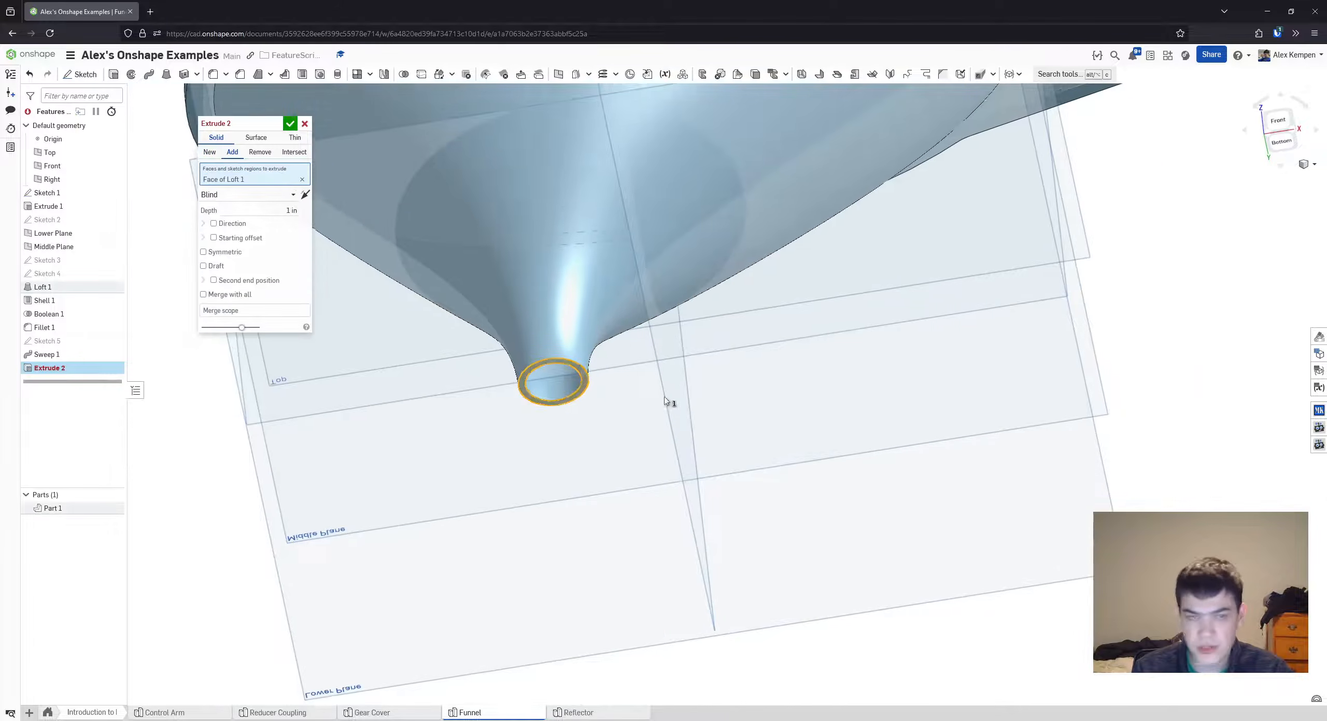
scroll(518, 288, down, 1)
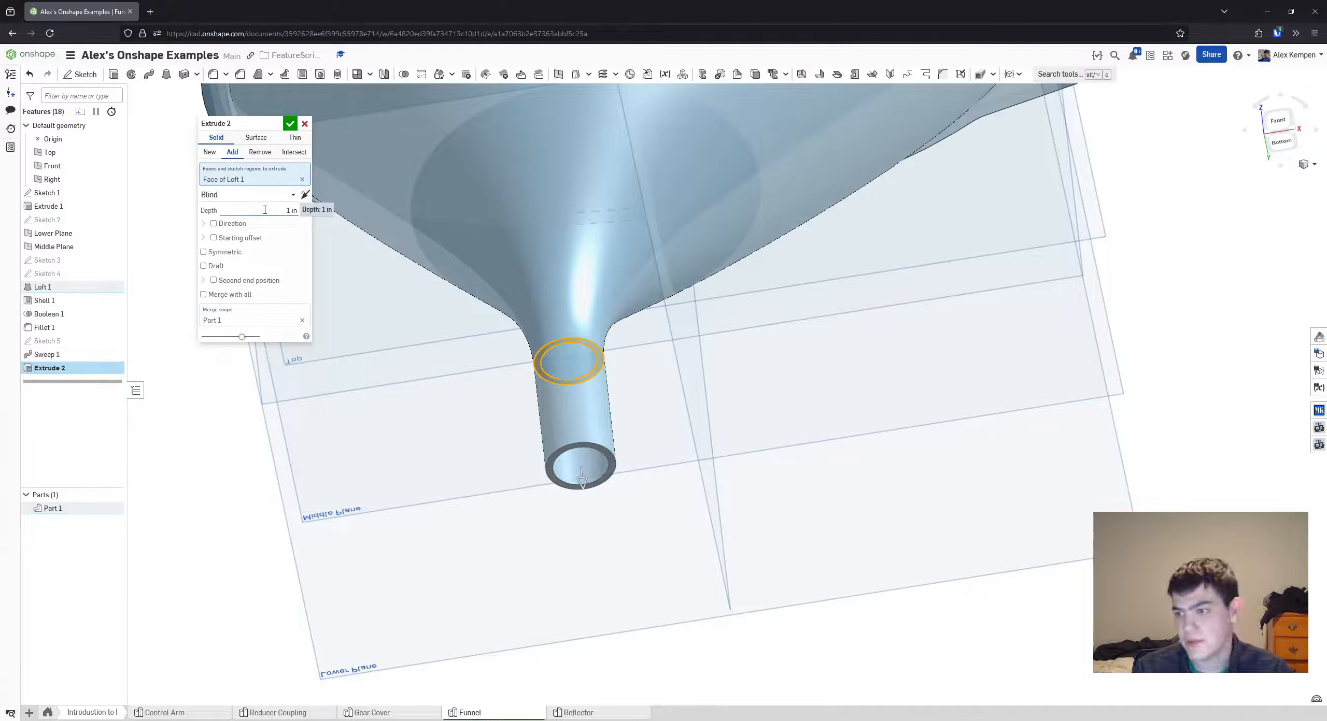
click(293, 124)
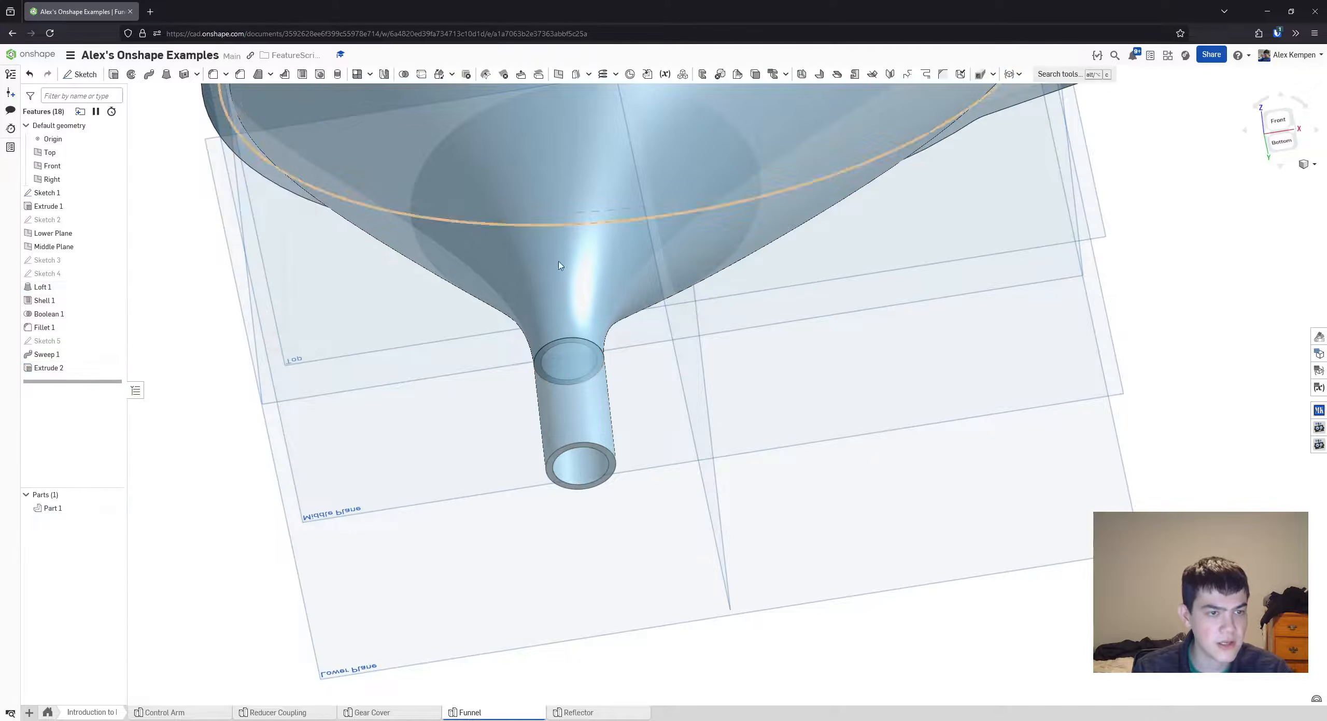
- Reopen the spout's extrusion, try reversing its direction, switch it back and accept it
right_drag(596, 223, 728, 408)
scroll(316, 459, up, 1)
double_click(50, 368)
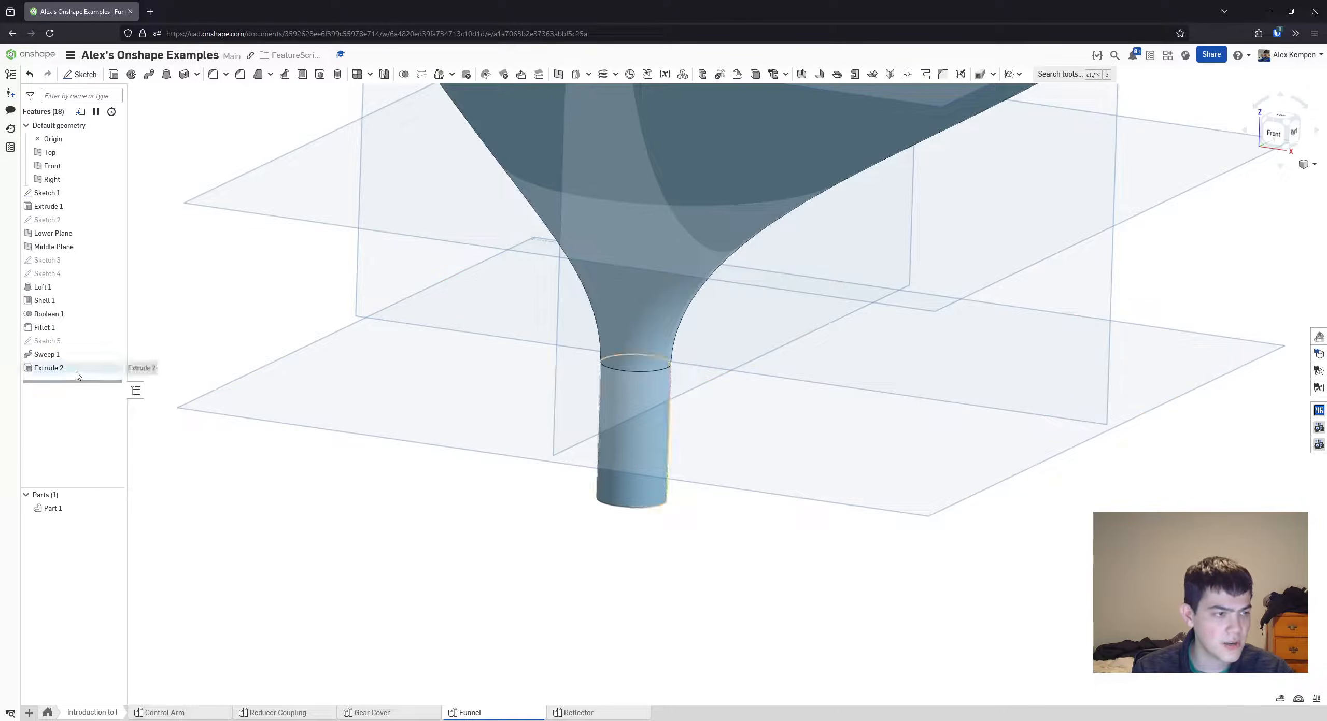
scroll(622, 376, up, 2)
right_drag(447, 285, 305, 164)
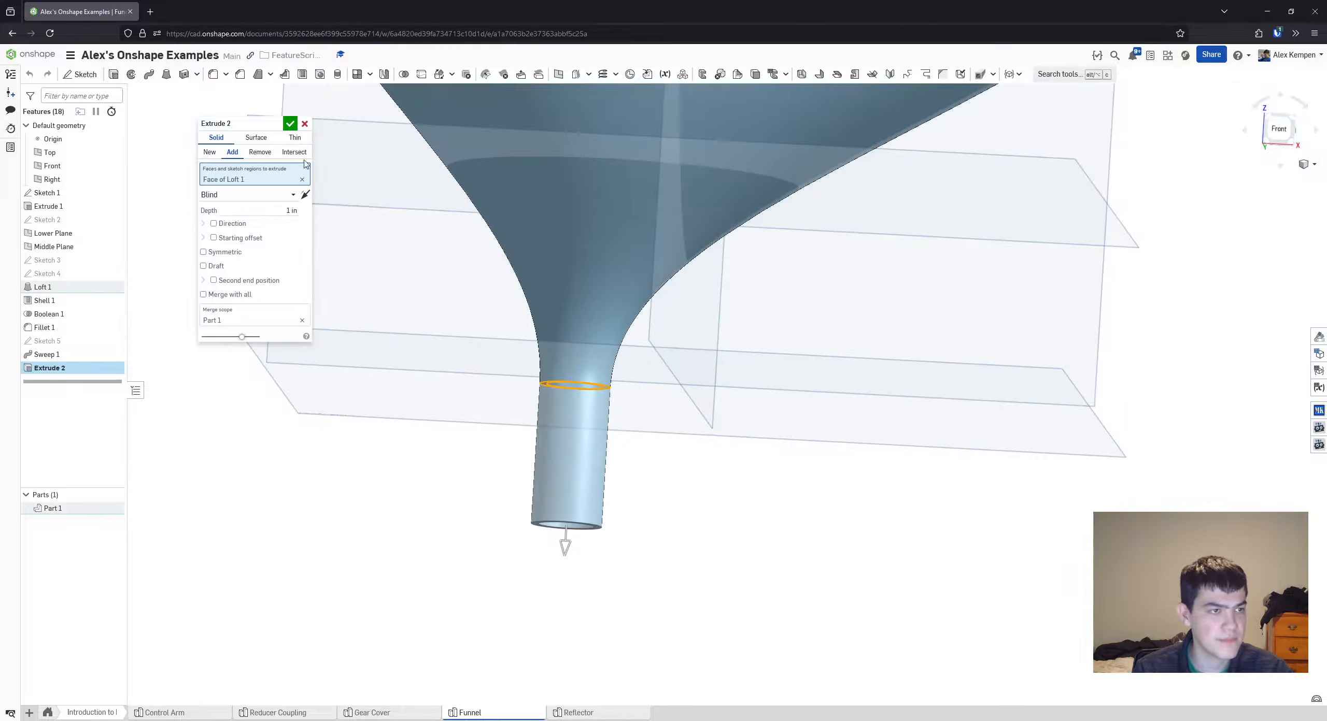
click(306, 196)
right_drag(723, 272, 404, 218)
click(305, 196)
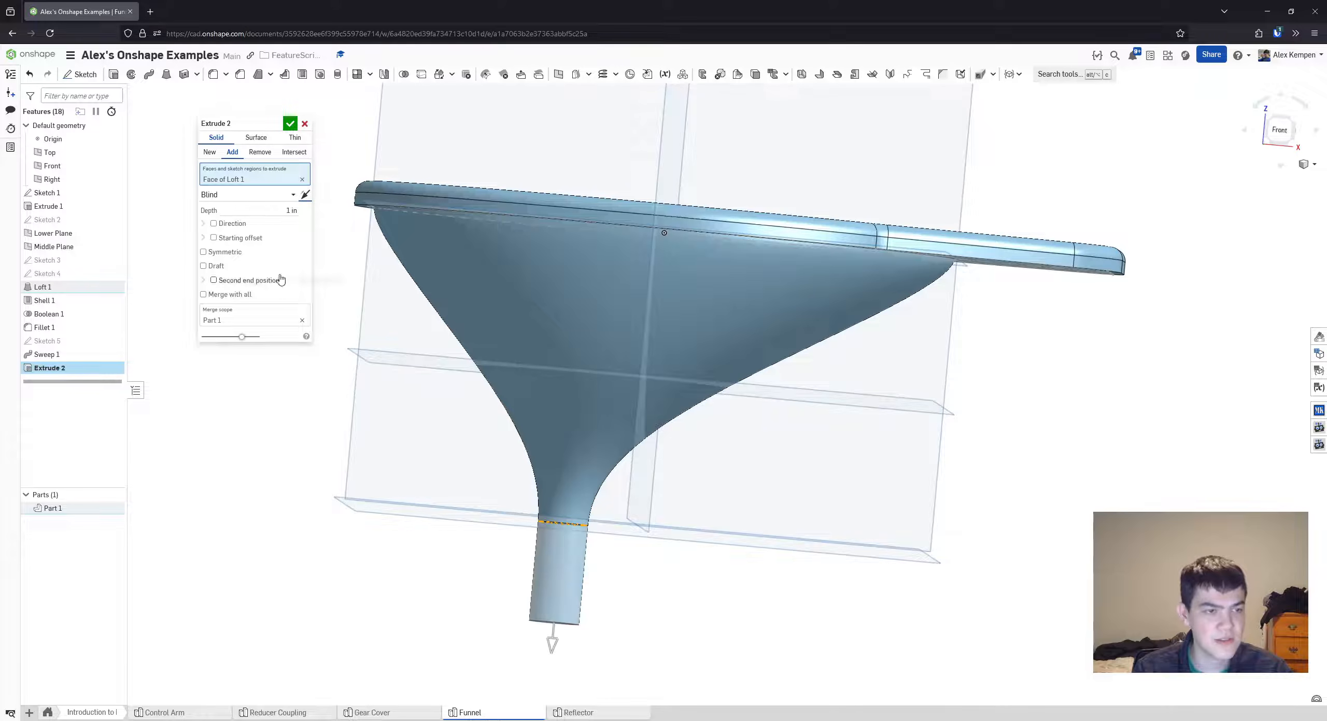
click(288, 125)
- Assign Polypropylene from the Onshape Material Library to the funnel part
scroll(346, 324, down, 2)
right_drag(346, 330, 435, 357)
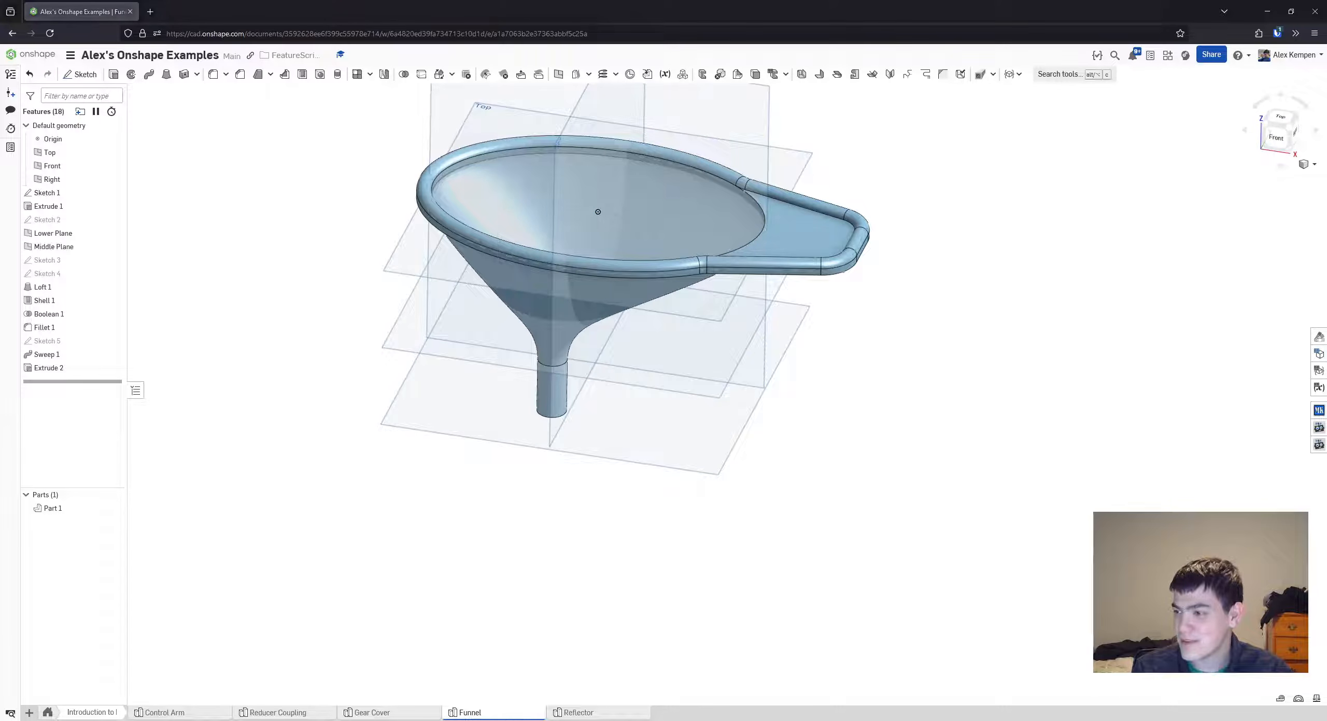
right_click(77, 508)
click(131, 542)
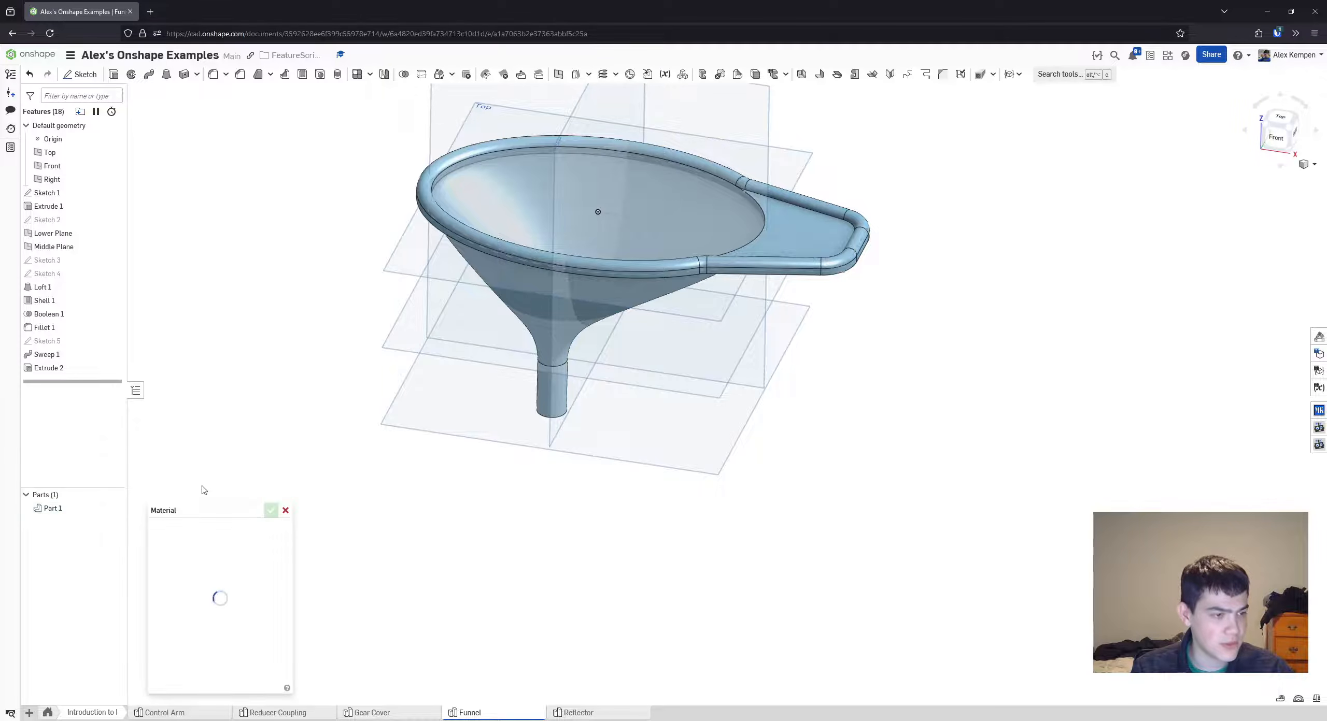
click(228, 564)
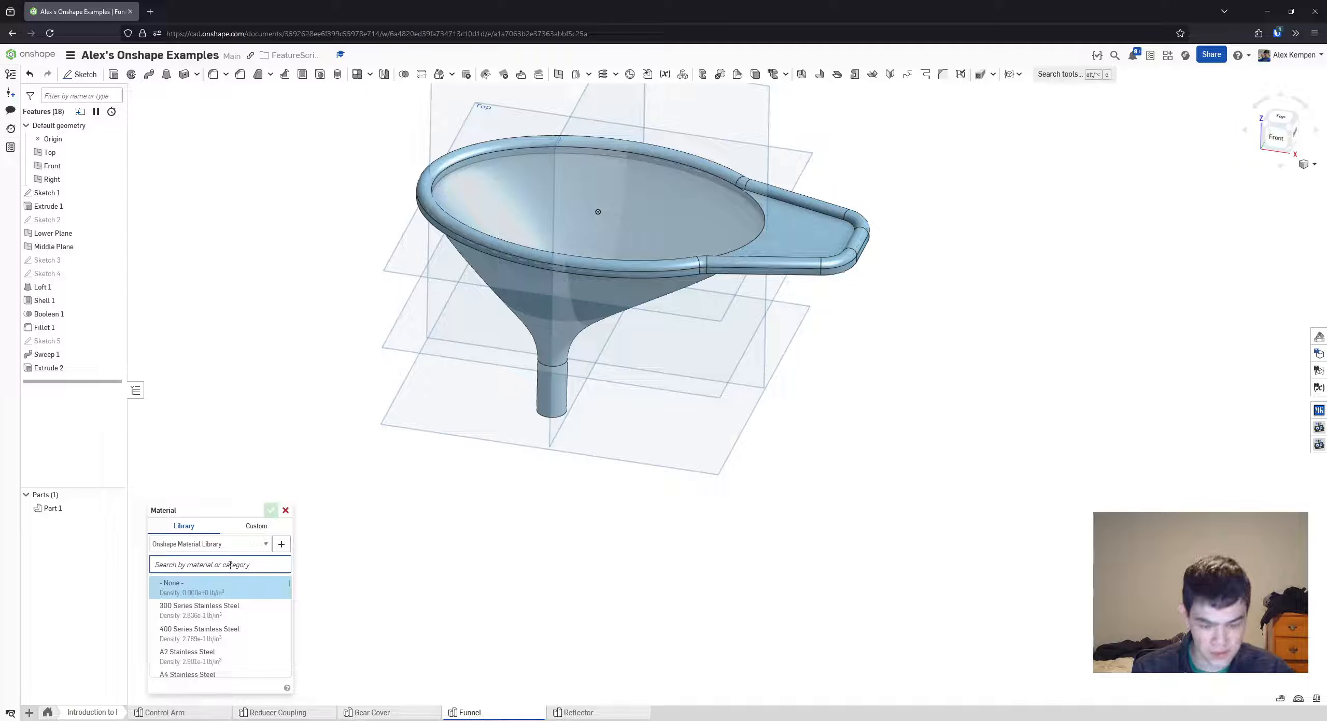
text(pro)
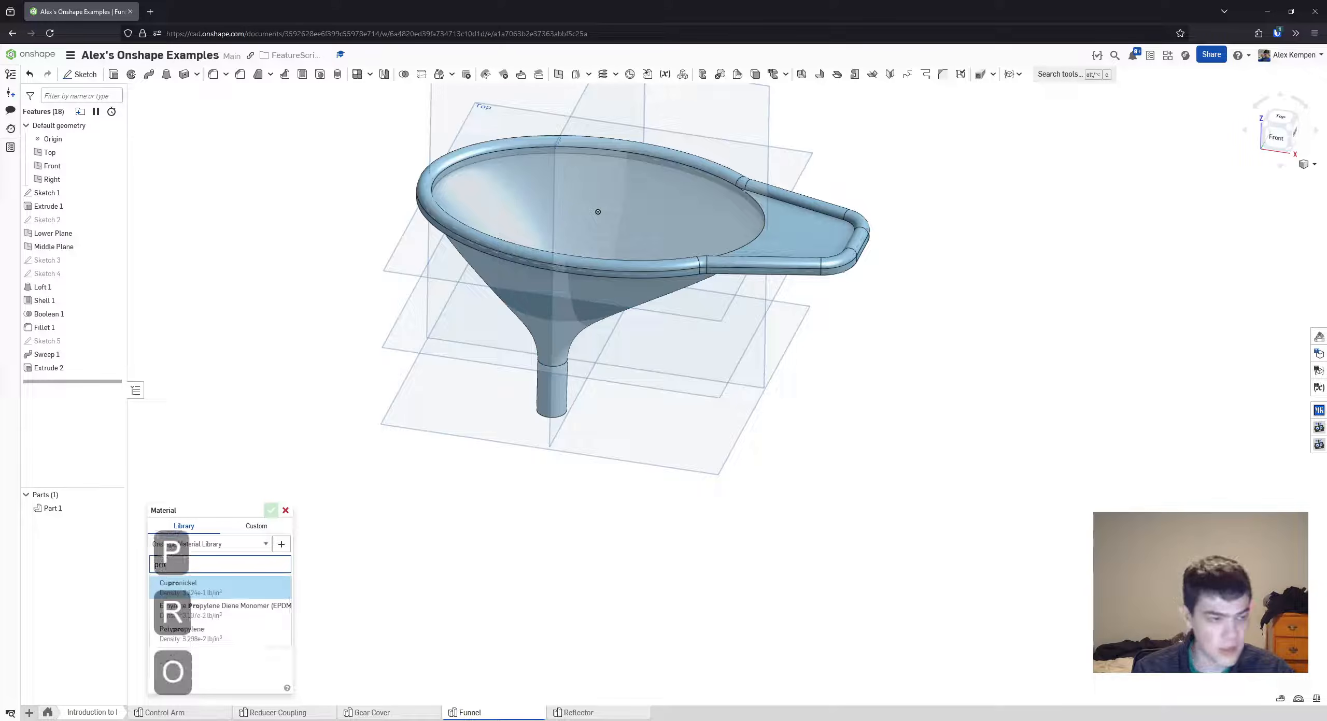
text(l)
key(BackSpace)
key(BackSpace)
key(BackSpace)
text(ol)
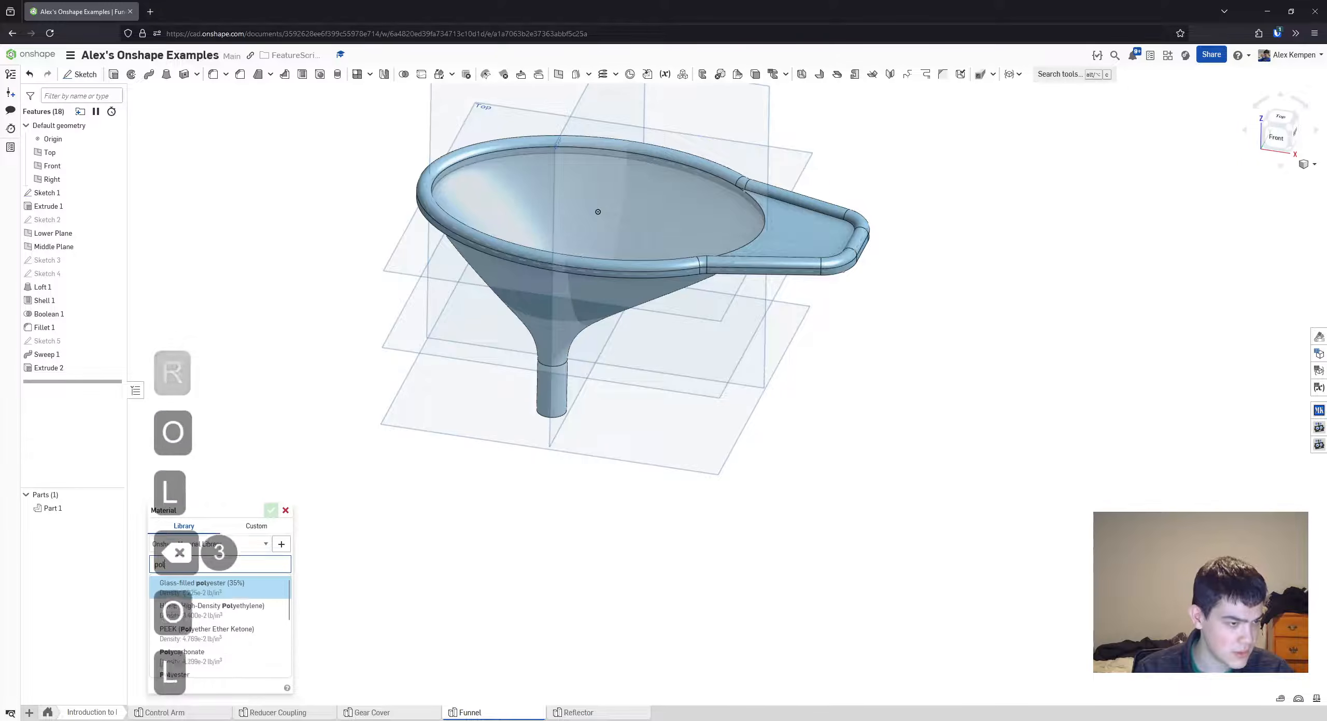
text(ypr)
key(Return)
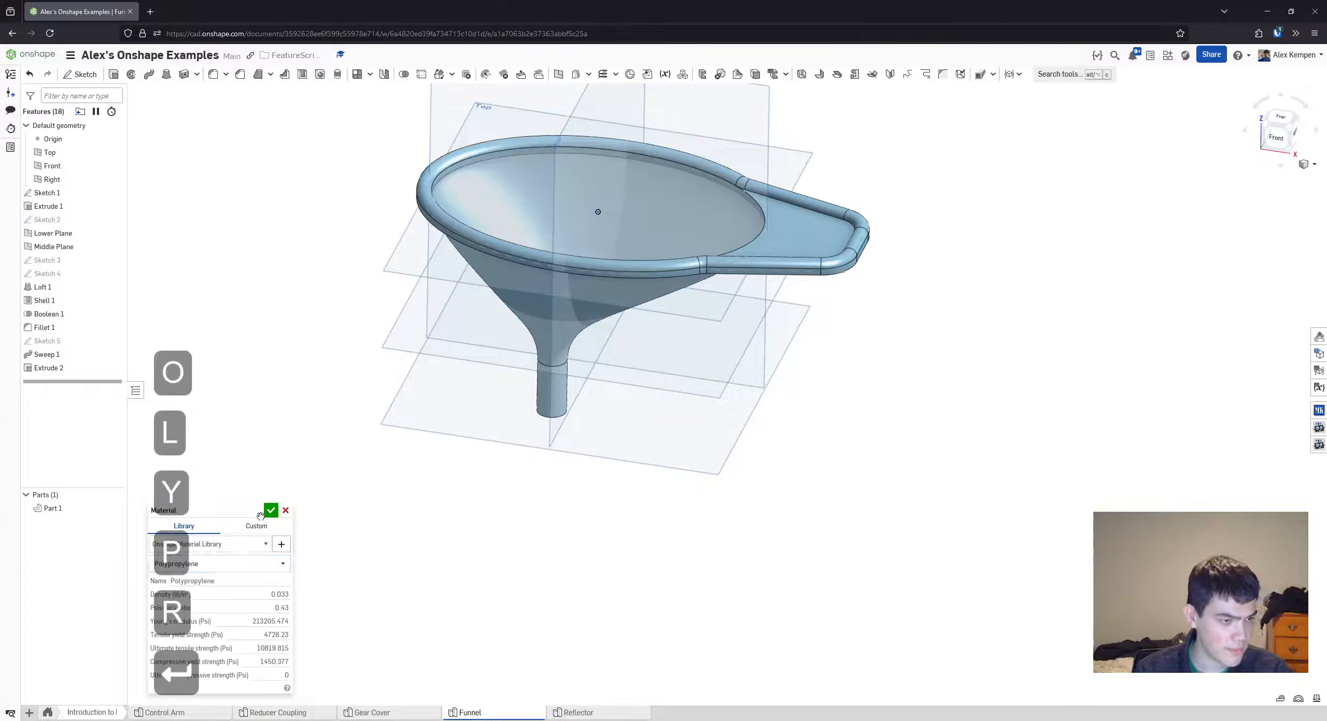
click(271, 511)
- Rename the part as Funnel
right_click(70, 509)
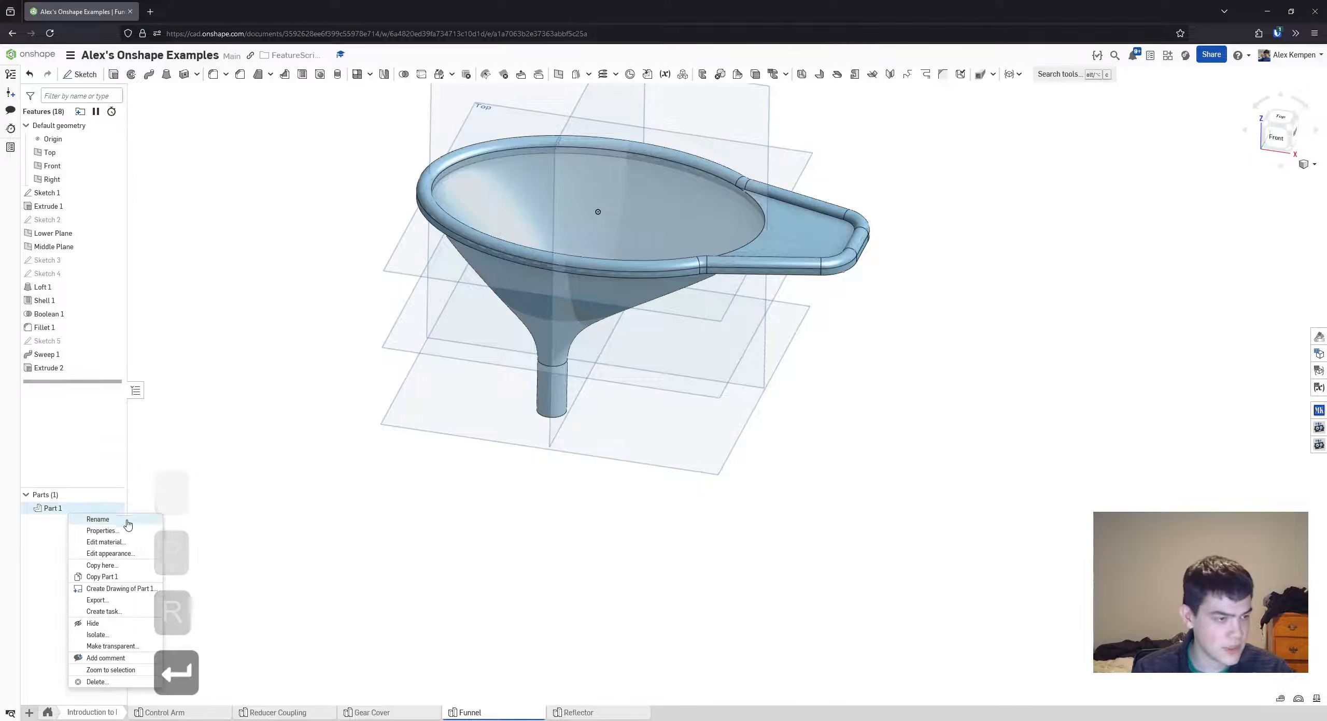
click(128, 519)
text(Funne)
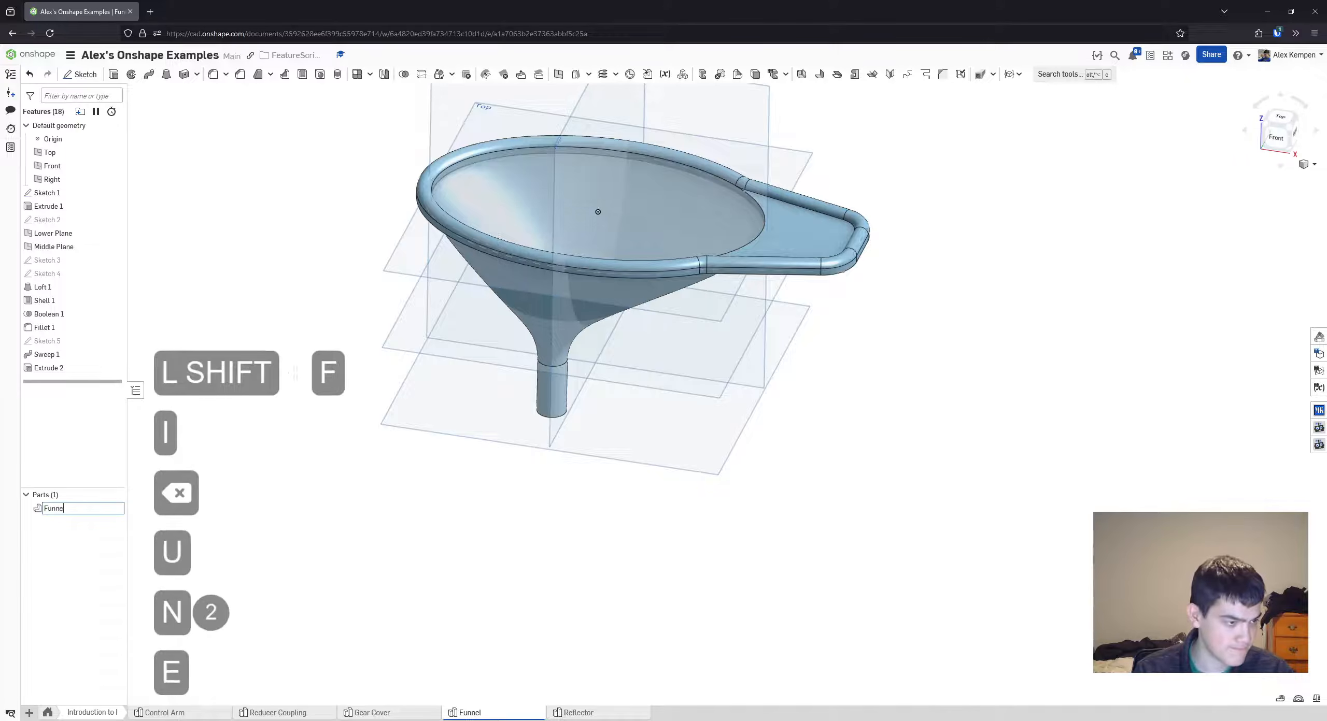
text(l)
key(Return)
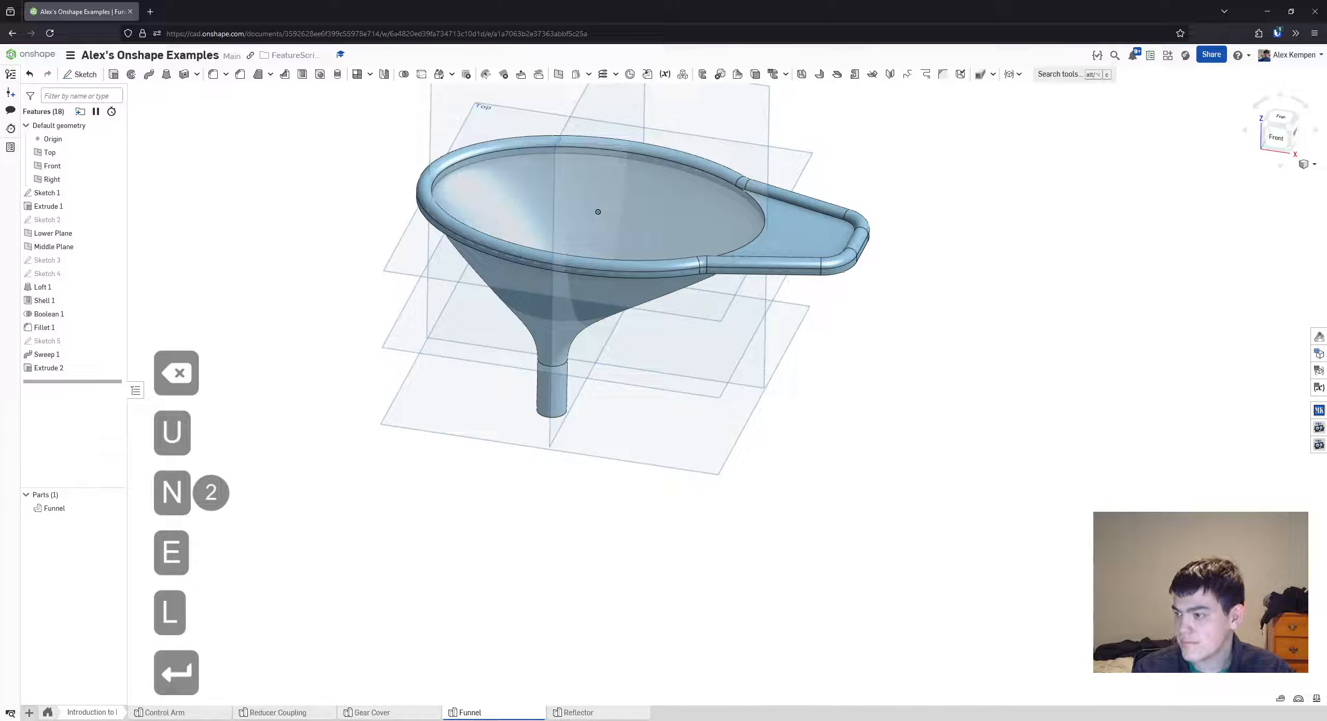
- Measure the mass and section properties of the Funnel part, close them and clear the selection
click(119, 510)
click(1314, 699)
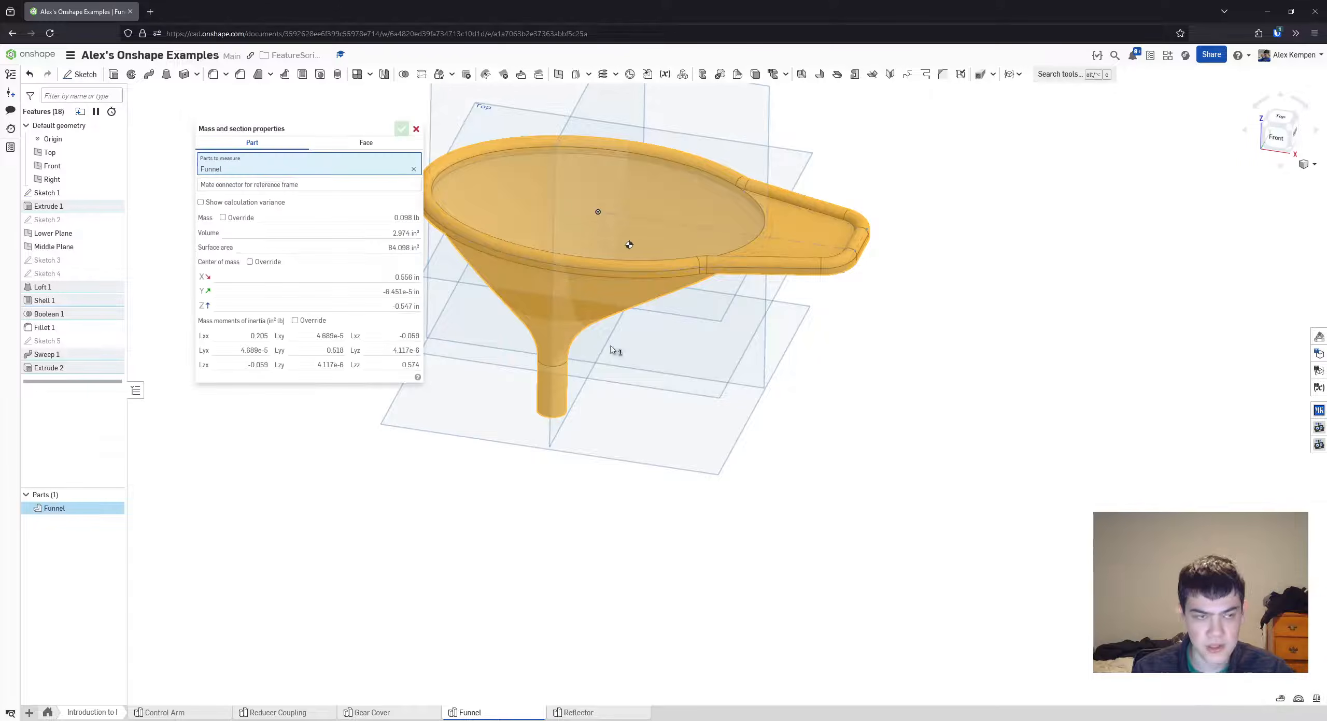
mouse_move(372, 227)
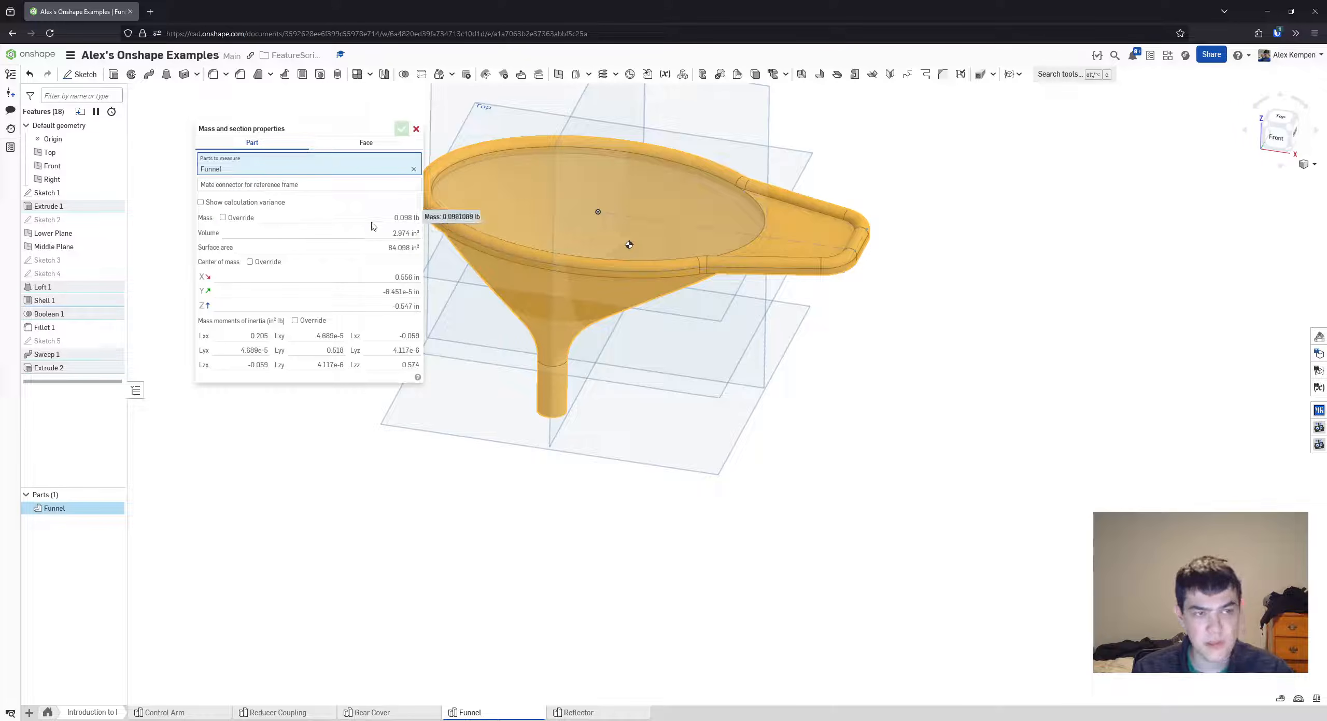
click(415, 128)
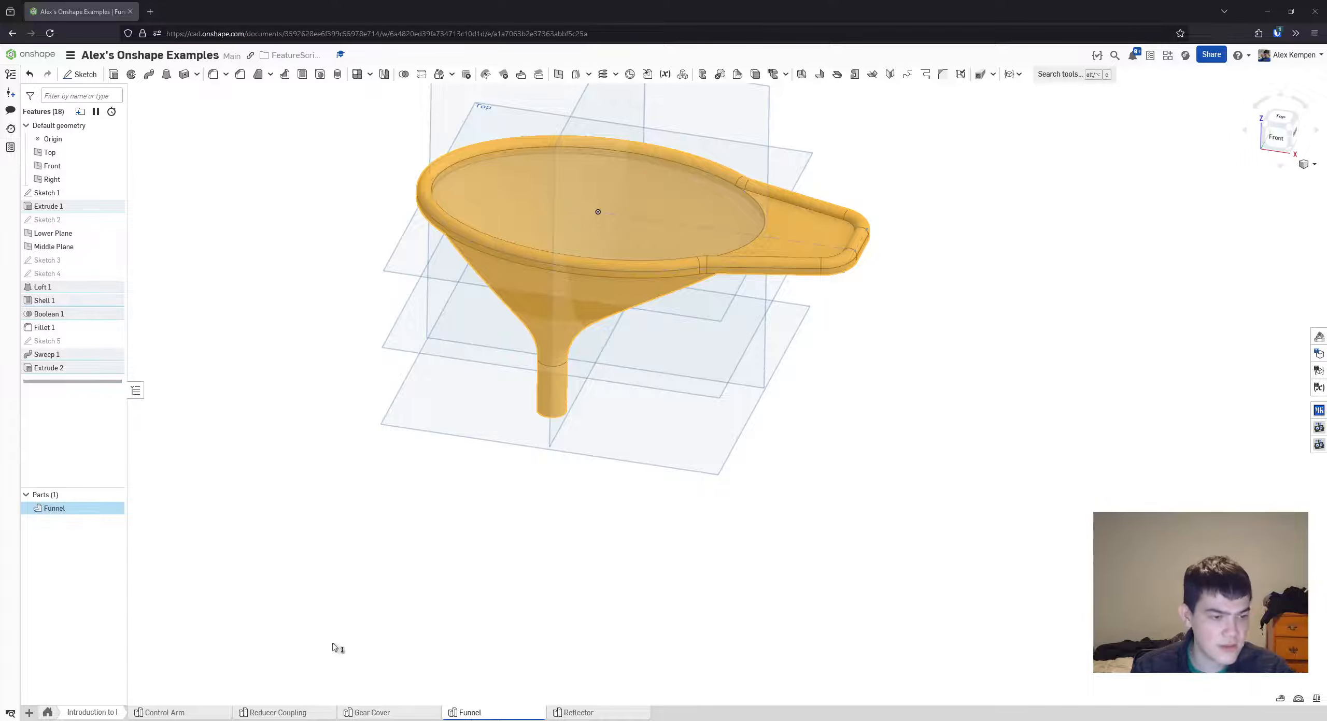
click(528, 685)
- Switch to the Reflector part studio and set the workspace's default length unit to Millimeter
click(585, 714)
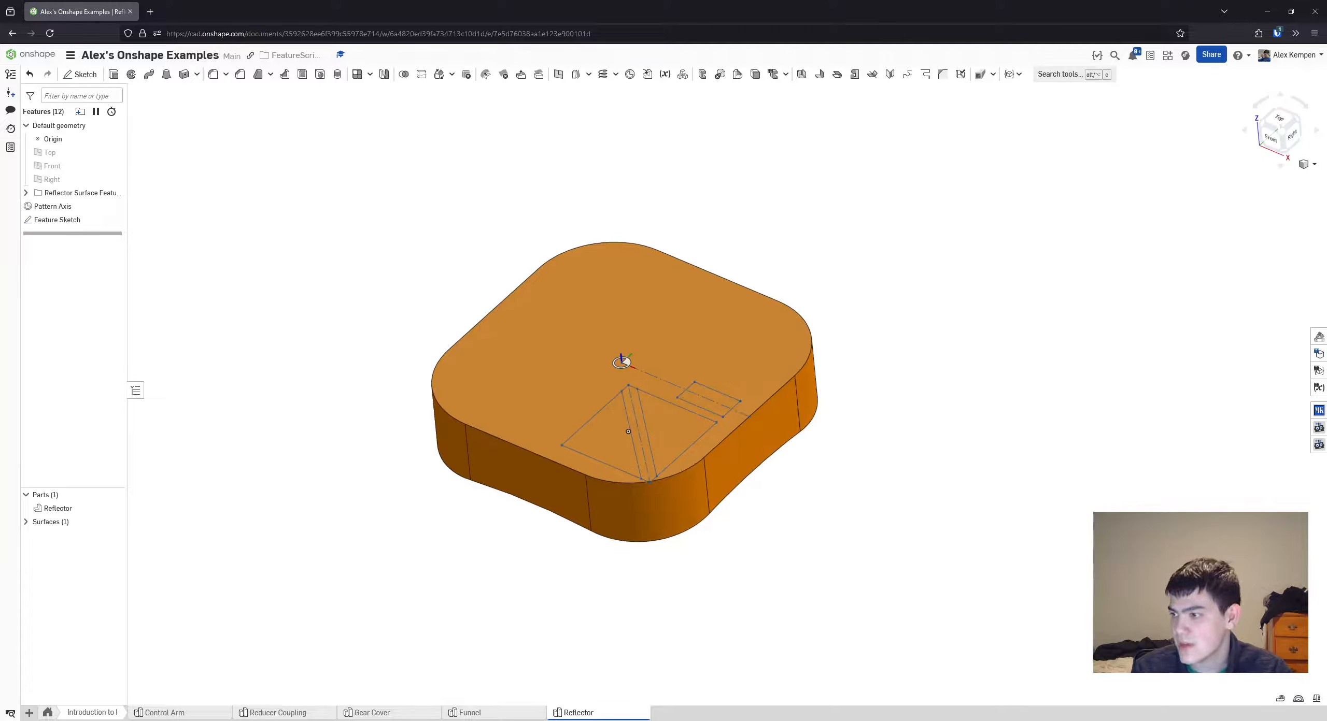
click(70, 55)
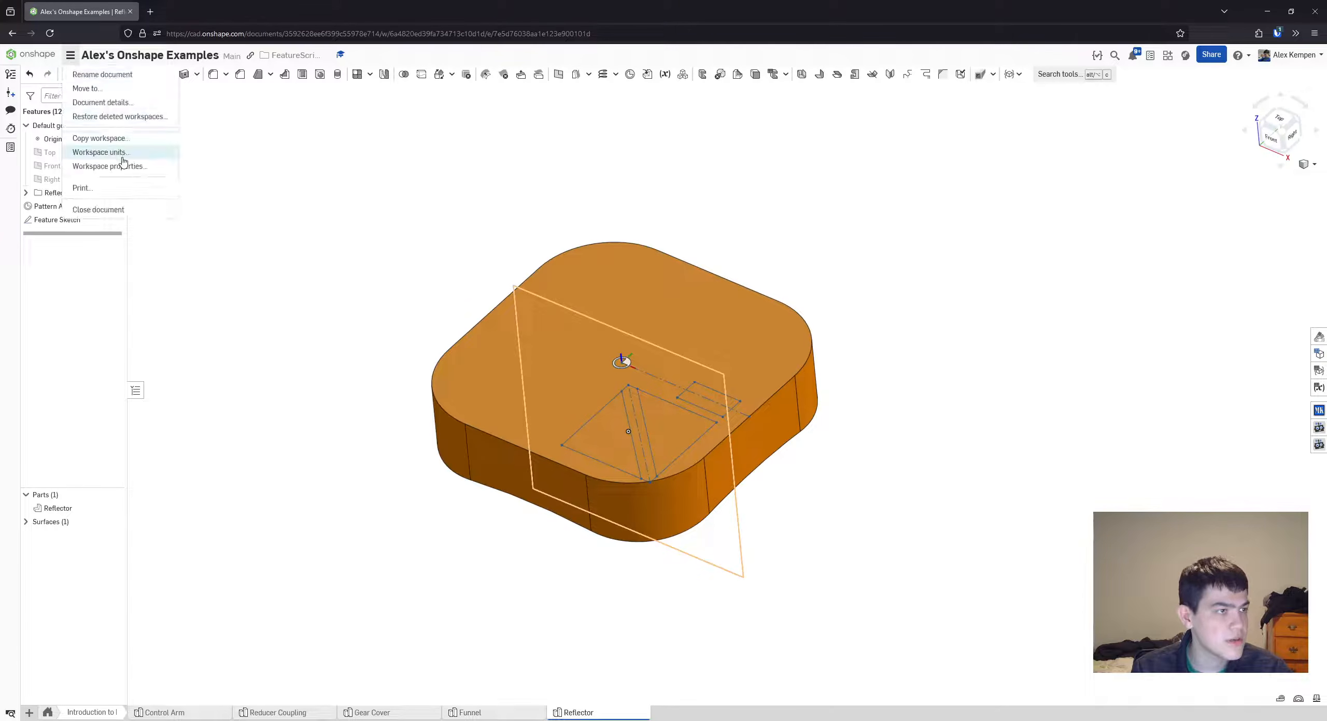
click(114, 153)
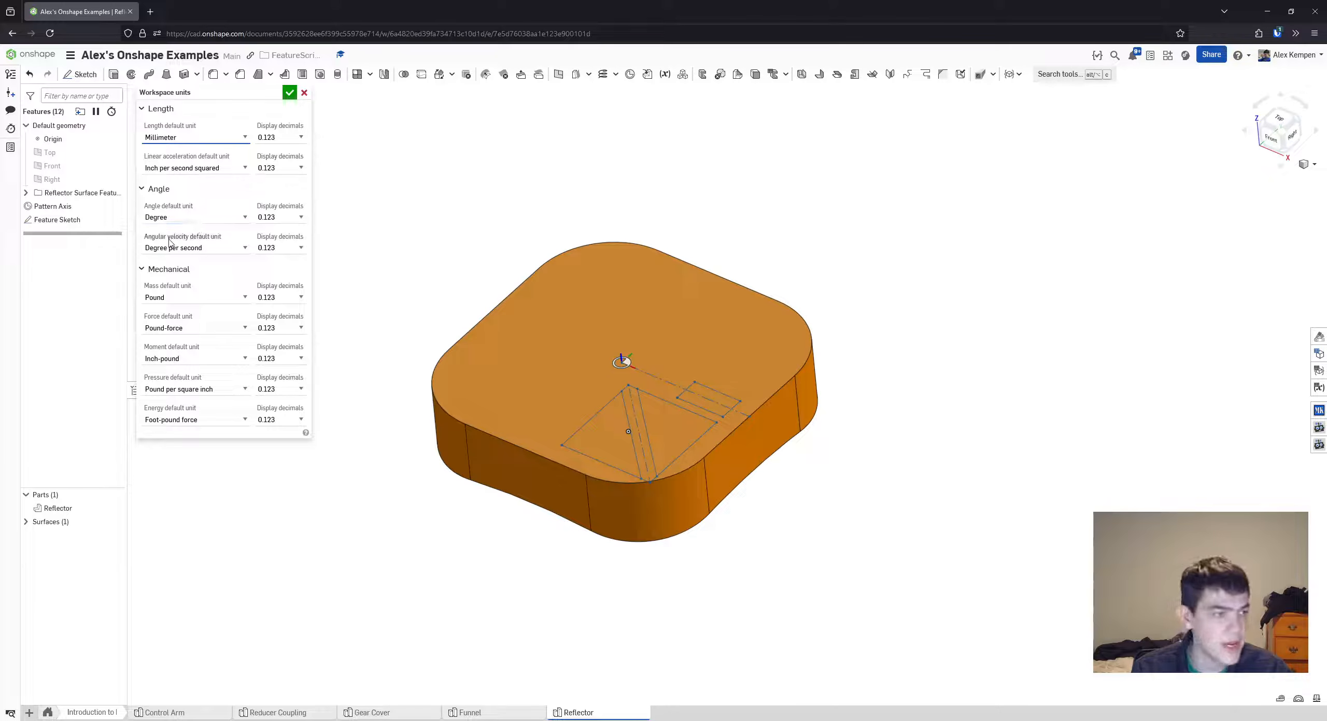
click(287, 97)
- Examine the reflector block and the feature sketch on its upper face from several angles
right_drag(355, 225, 379, 196)
middle_drag(367, 216, 361, 231)
right_drag(362, 231, 362, 239)
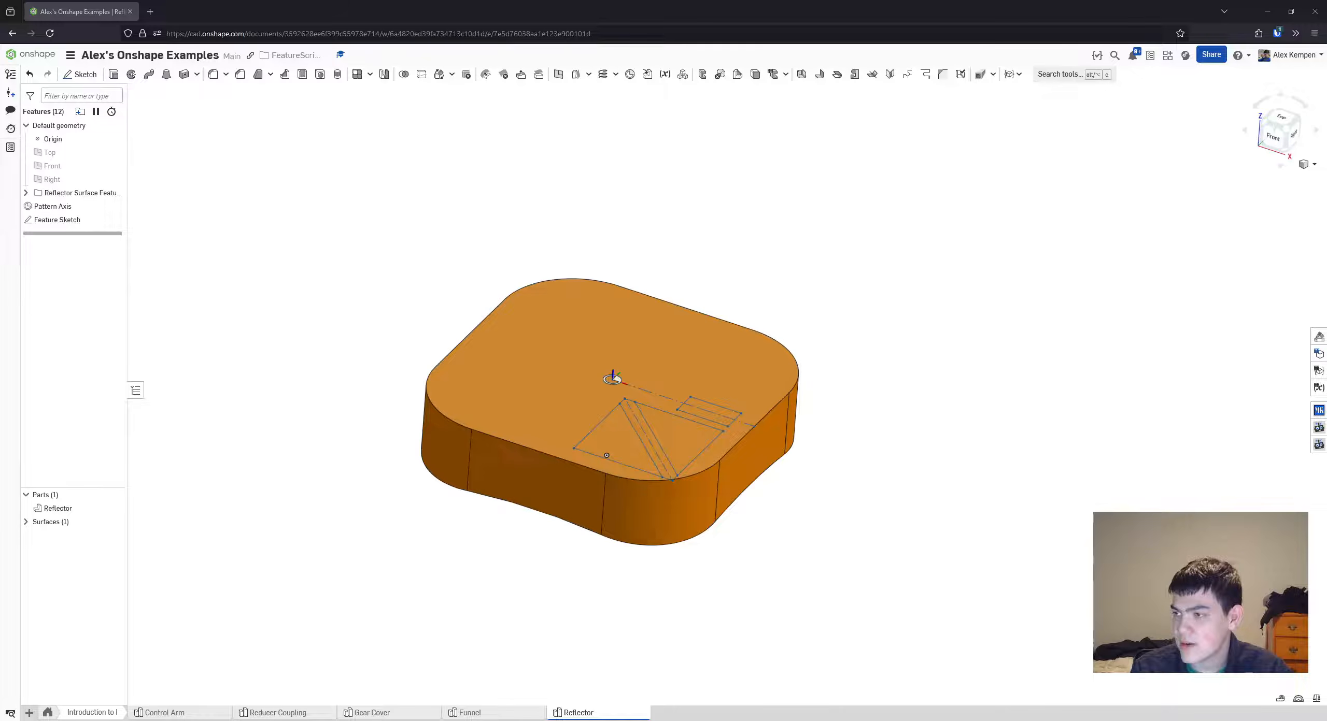
right_drag(527, 361, 450, 328)
right_drag(360, 315, 419, 328)
middle_drag(418, 328, 491, 325)
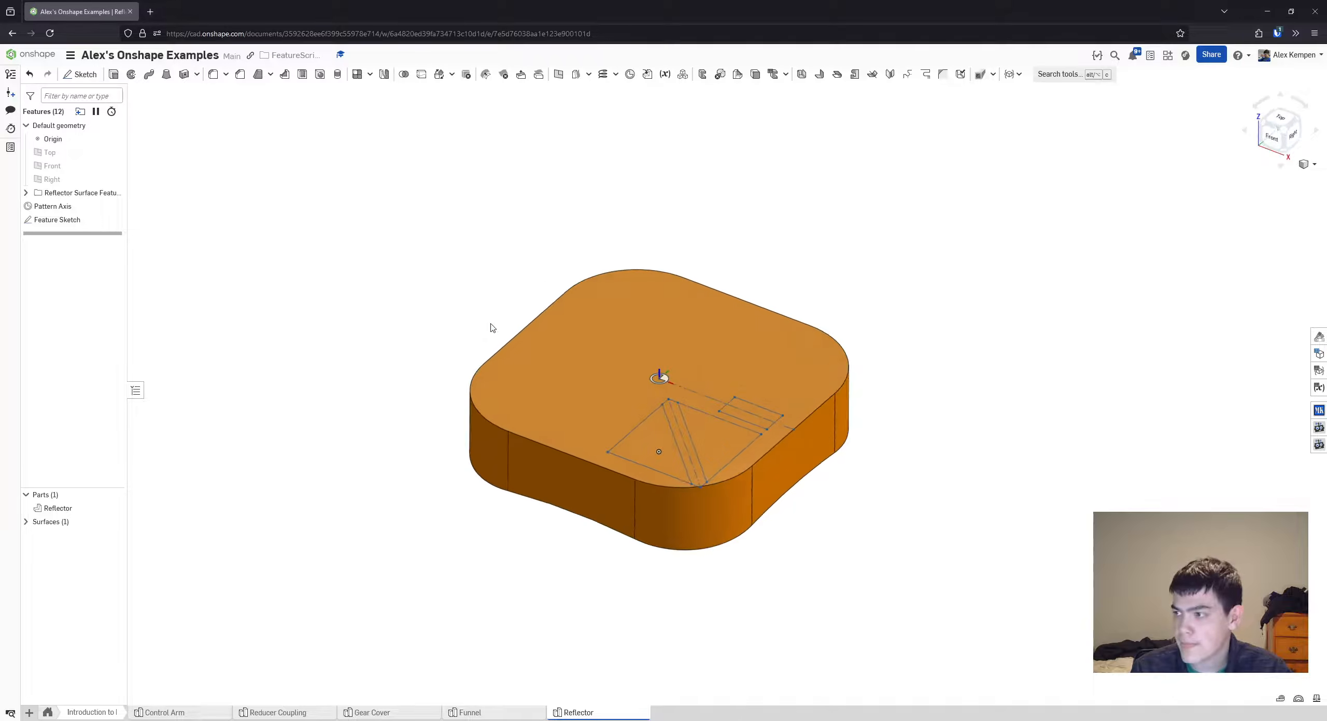
scroll(491, 325, up, 1)
right_drag(491, 328, 483, 323)
middle_drag(483, 324, 487, 290)
right_drag(487, 290, 494, 309)
scroll(692, 414, down, 1)
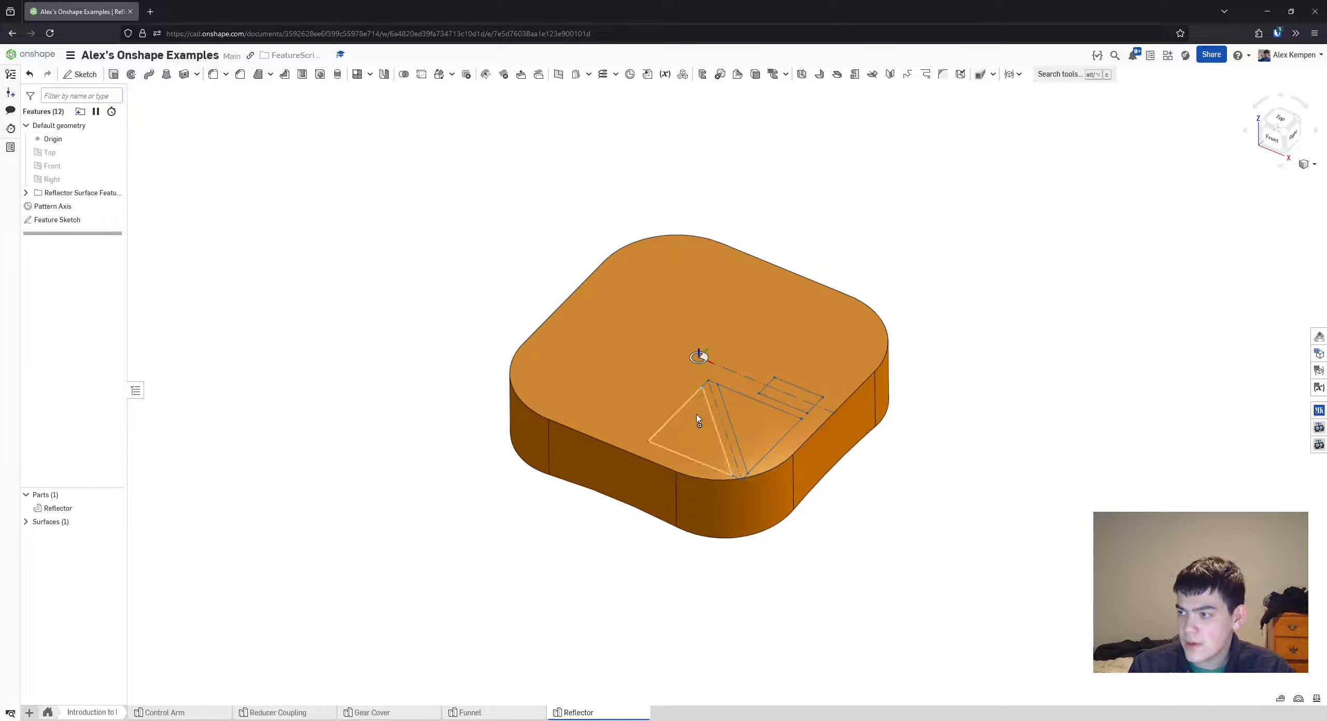
mouse_move(696, 415)
right_down()
mouse_move(696, 396)
mouse_move(699, 418)
right_up()
right_drag(619, 452, 684, 385)
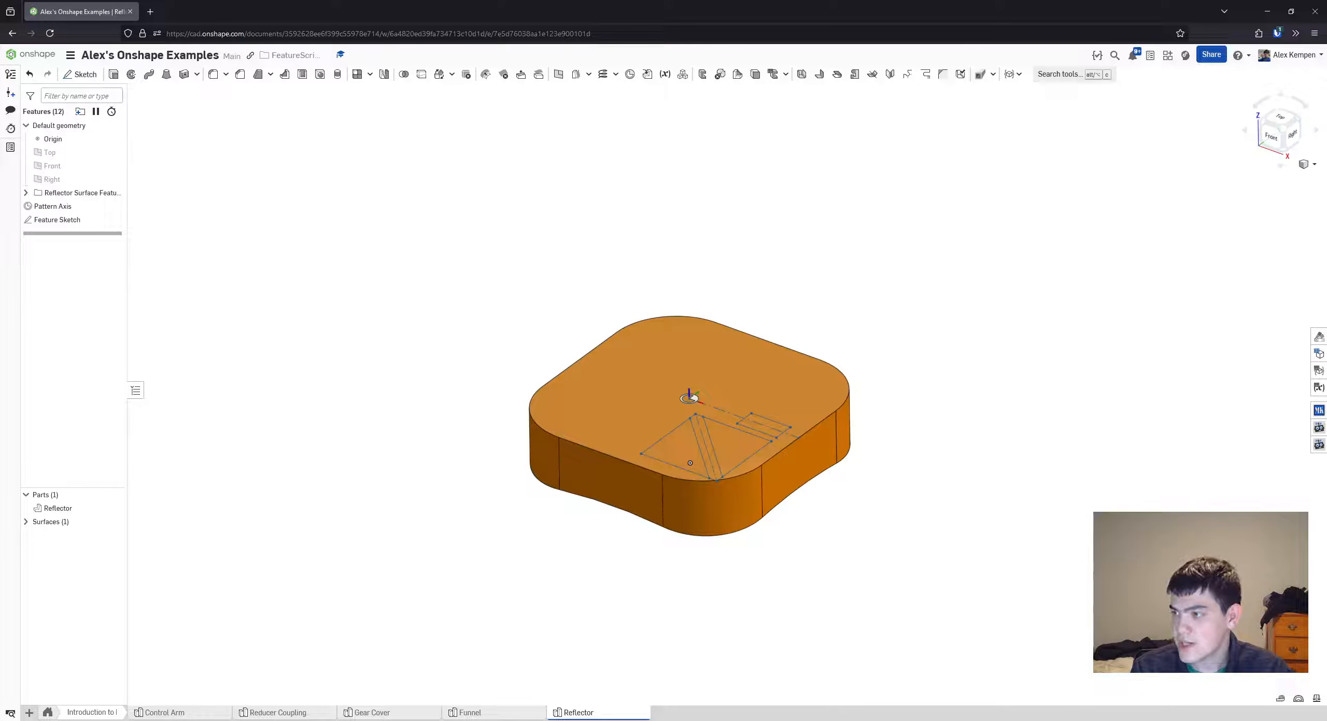
scroll(622, 382, up, 1)
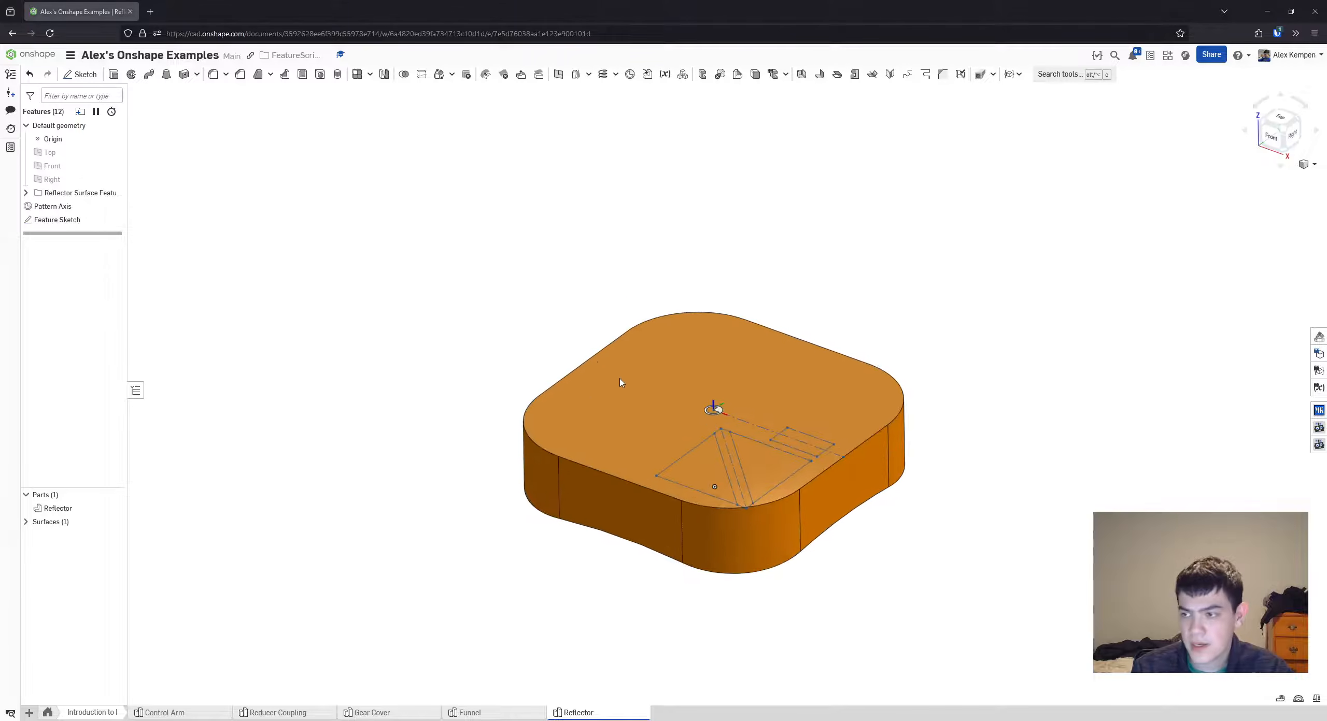
right_drag(622, 382, 627, 379)
- Start an extrusion of the feature sketch's two triangular regions that removes material from the reflector
click(114, 75)
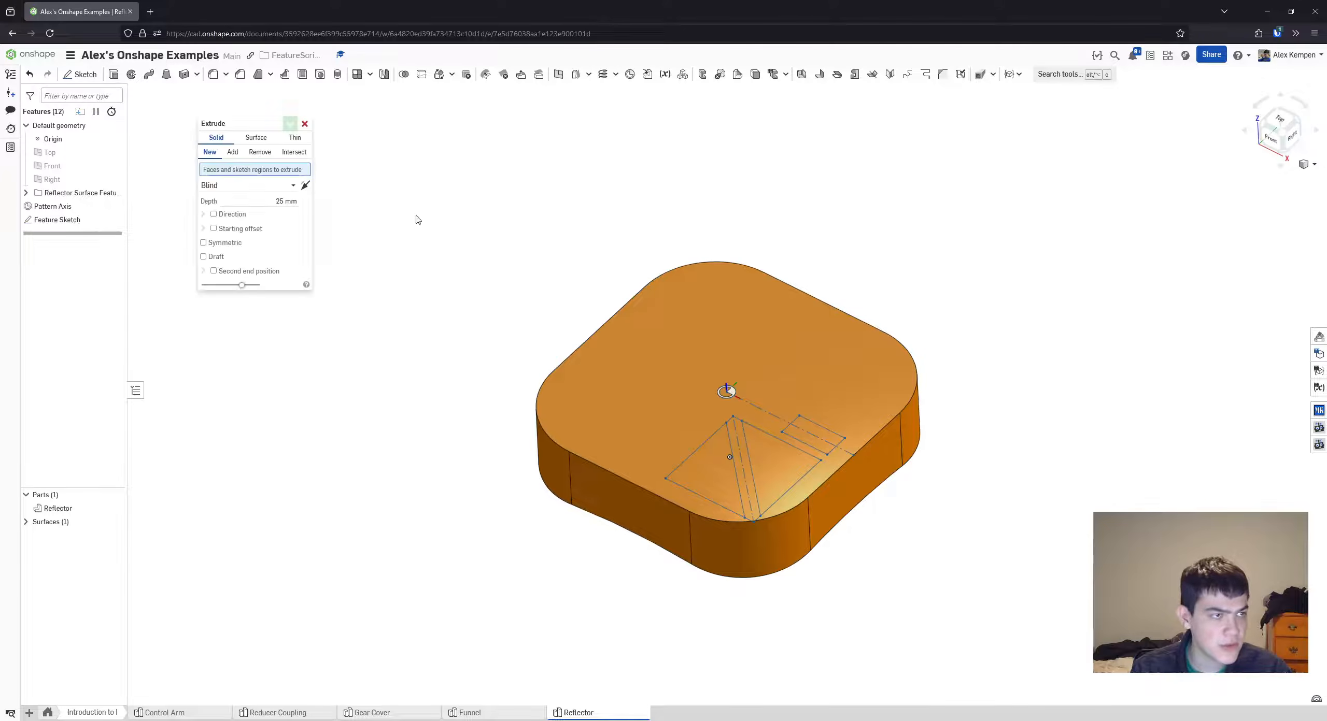
scroll(623, 423, up, 2)
click(771, 501)
click(833, 494)
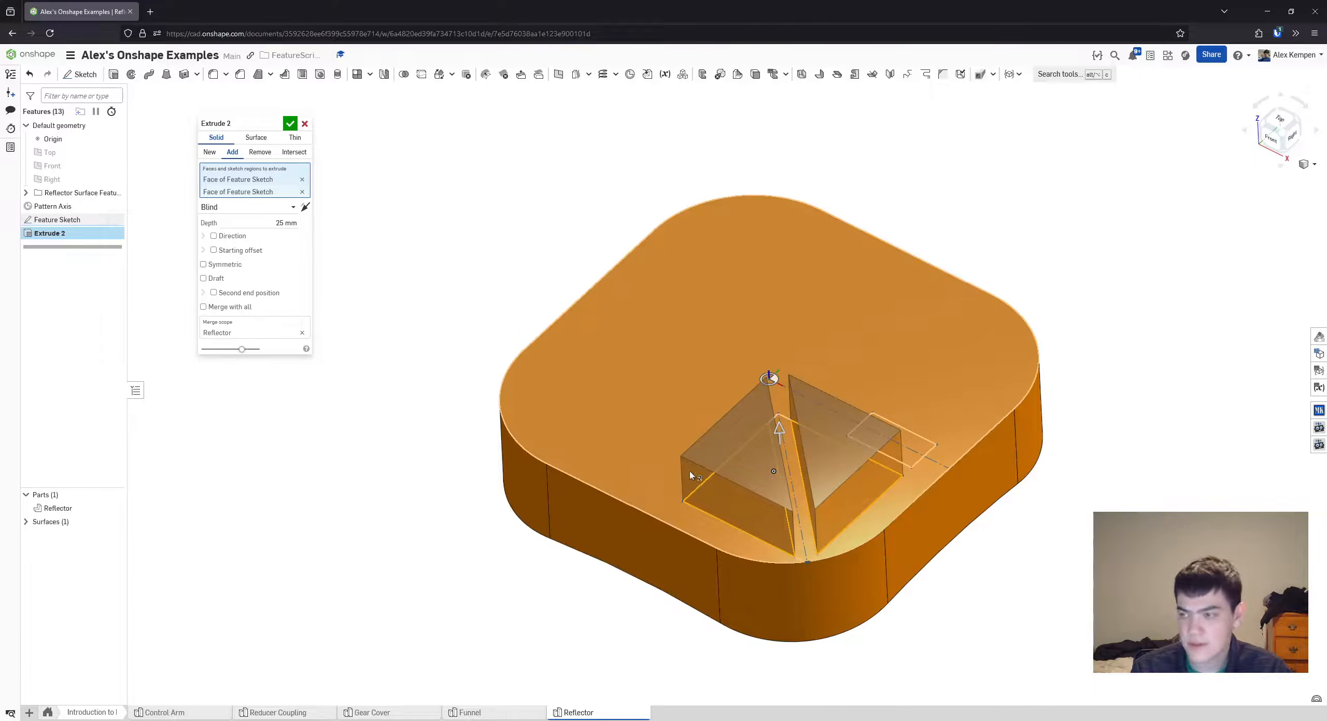
right_drag(690, 471, 697, 442)
middle_drag(696, 443, 658, 385)
click(259, 152)
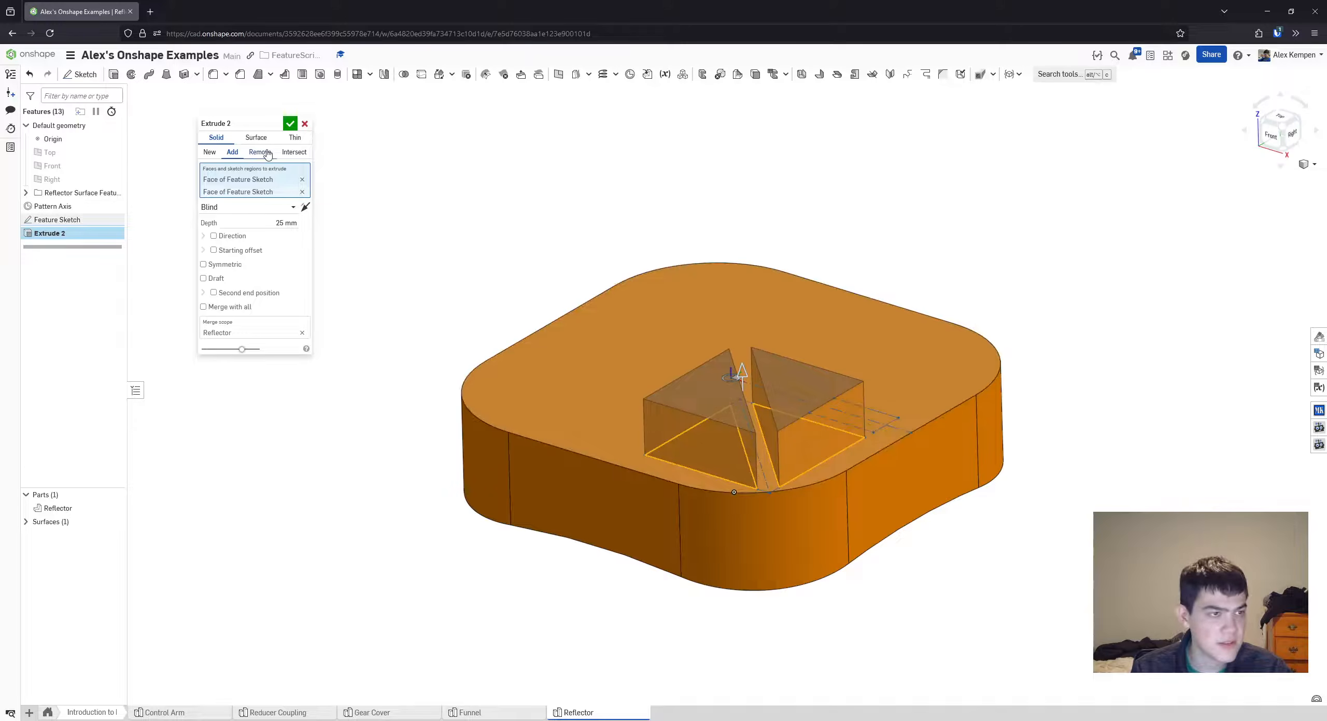
right_drag(663, 408, 579, 338)
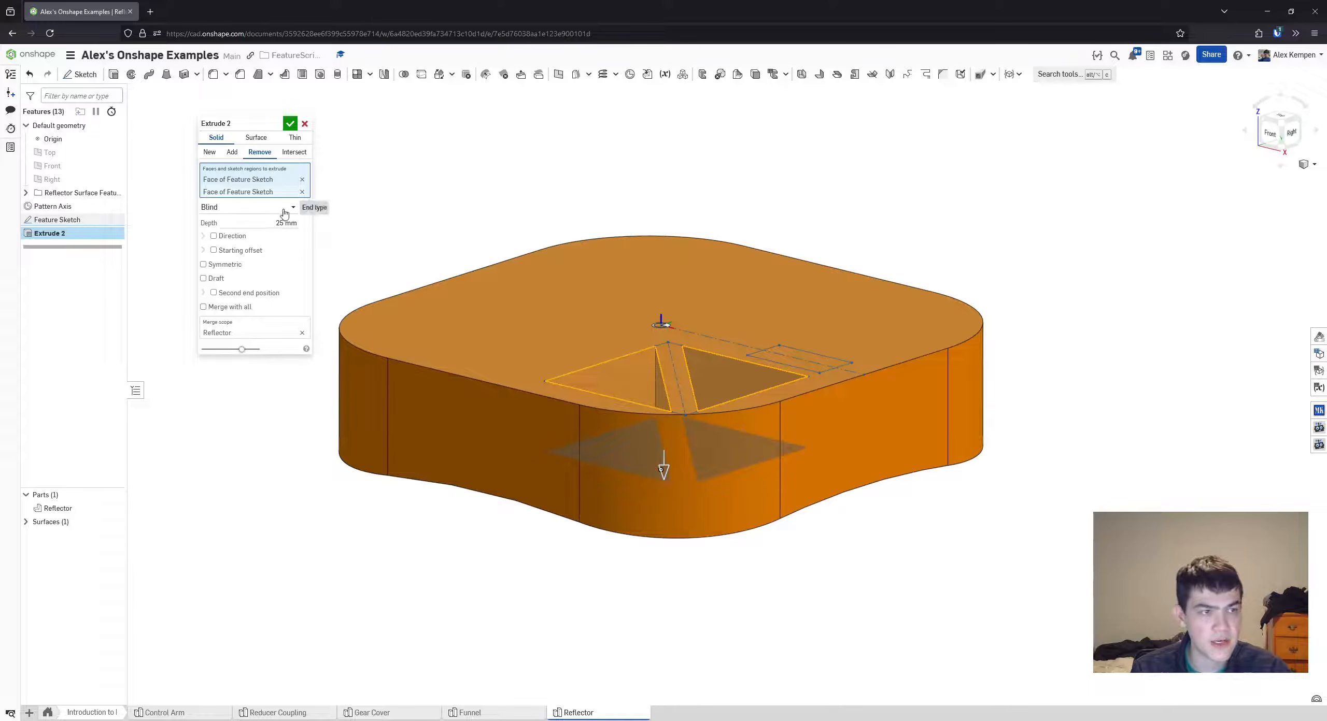
- End the triangular cuts with Up to face at the reflector's curved underside
click(284, 211)
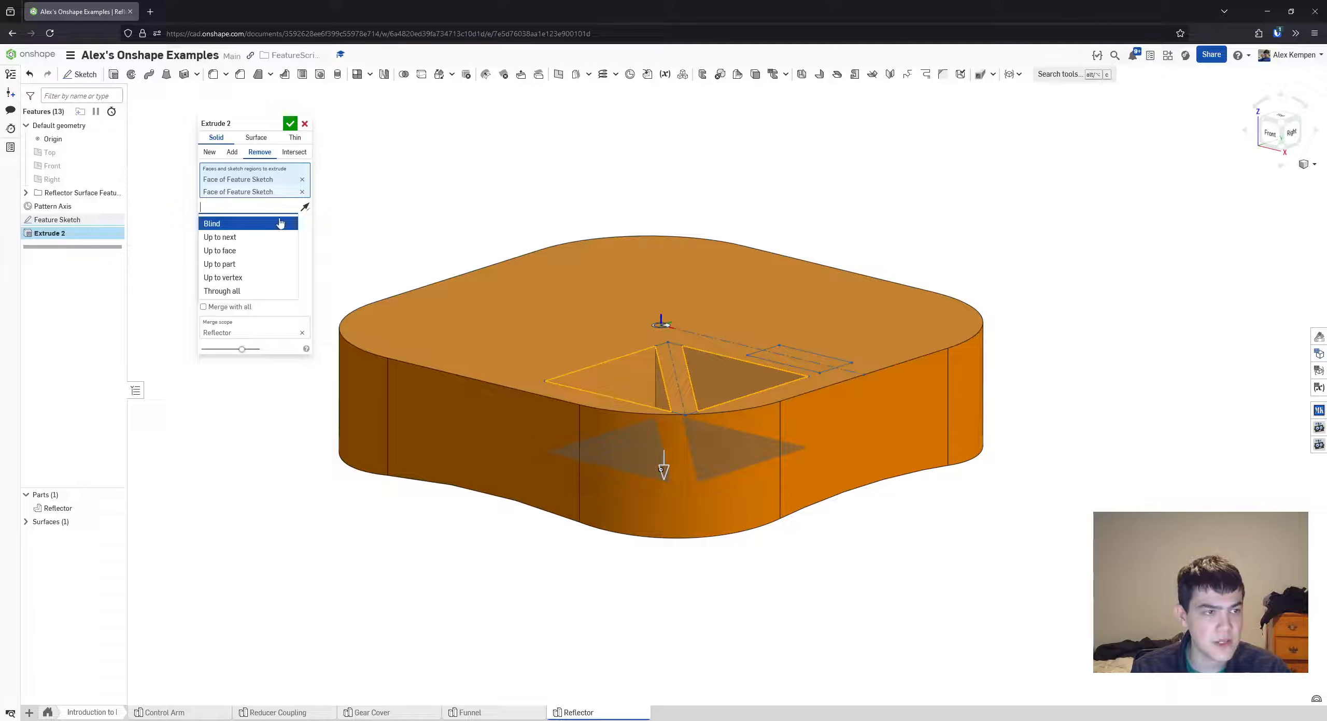
click(269, 251)
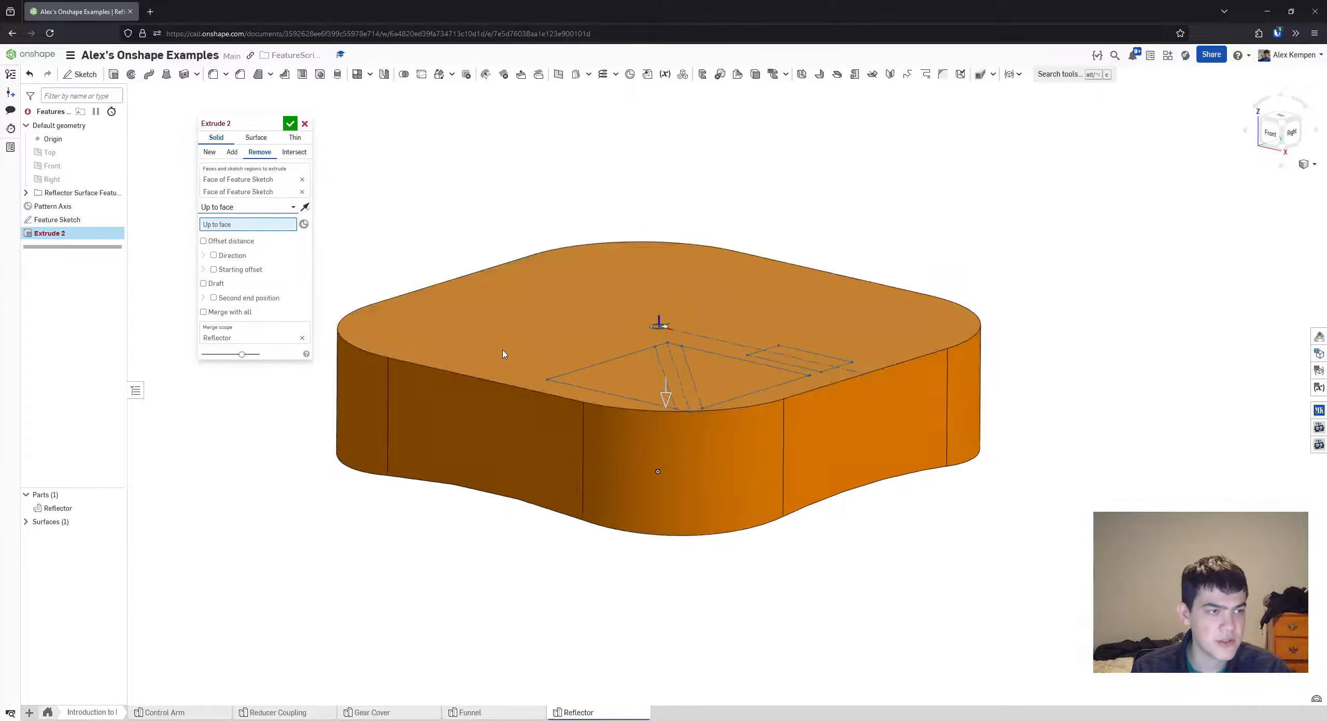
right_drag(503, 355, 594, 456)
click(622, 472)
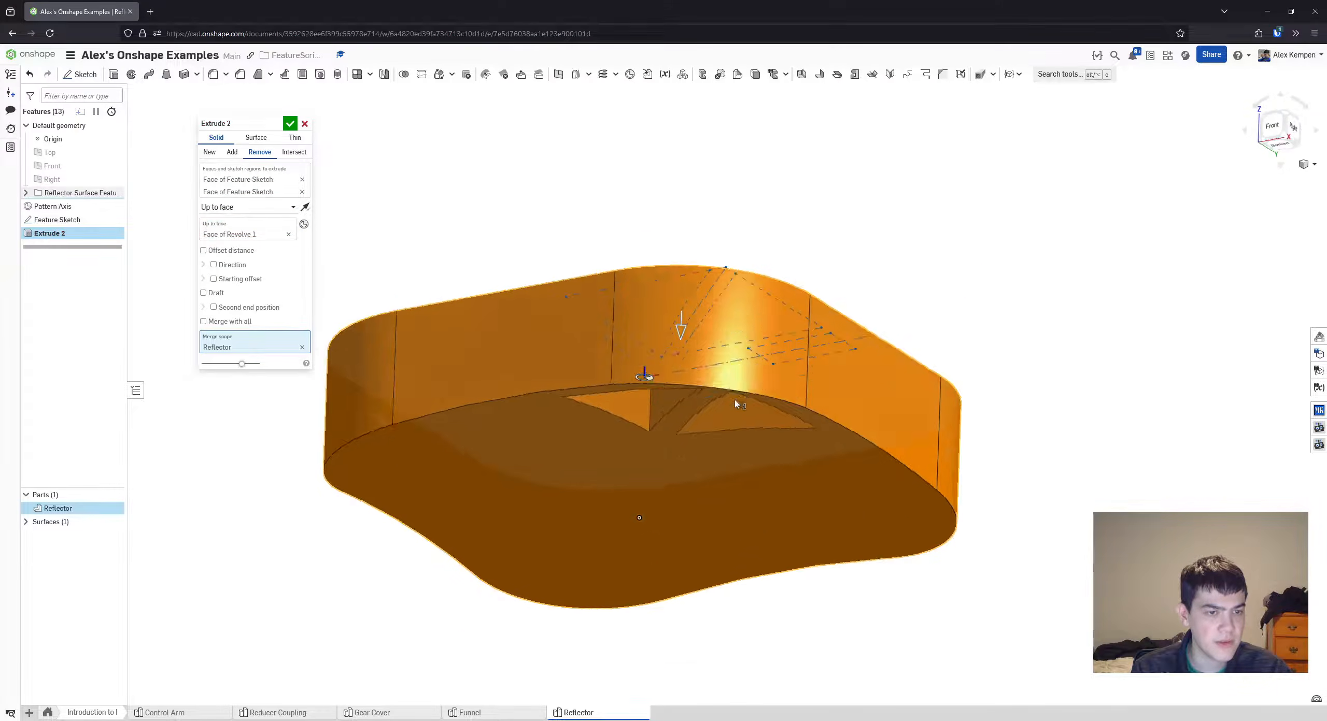
right_drag(733, 400, 485, 482)
scroll(598, 474, up, 2)
scroll(486, 464, down, 2)
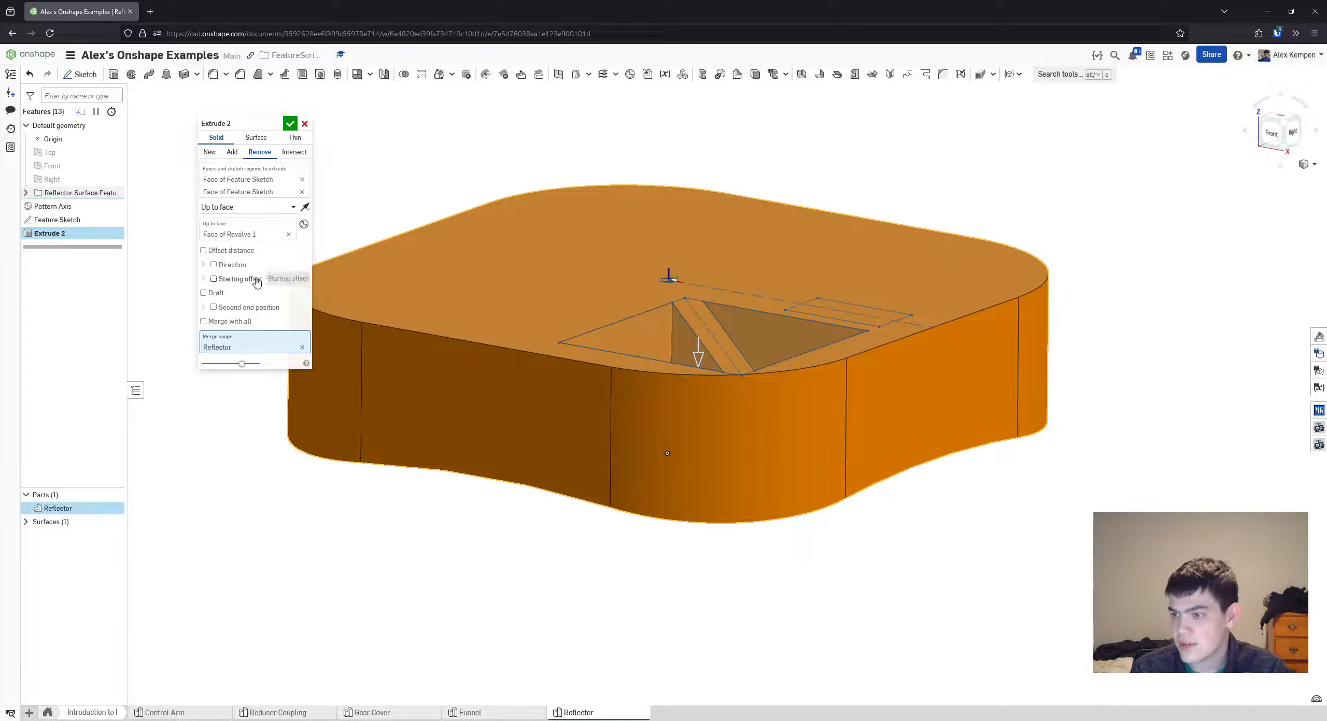
- Set the triangular cuts' offset distance from the underside face to 10 mm and accept the extrusion
click(203, 250)
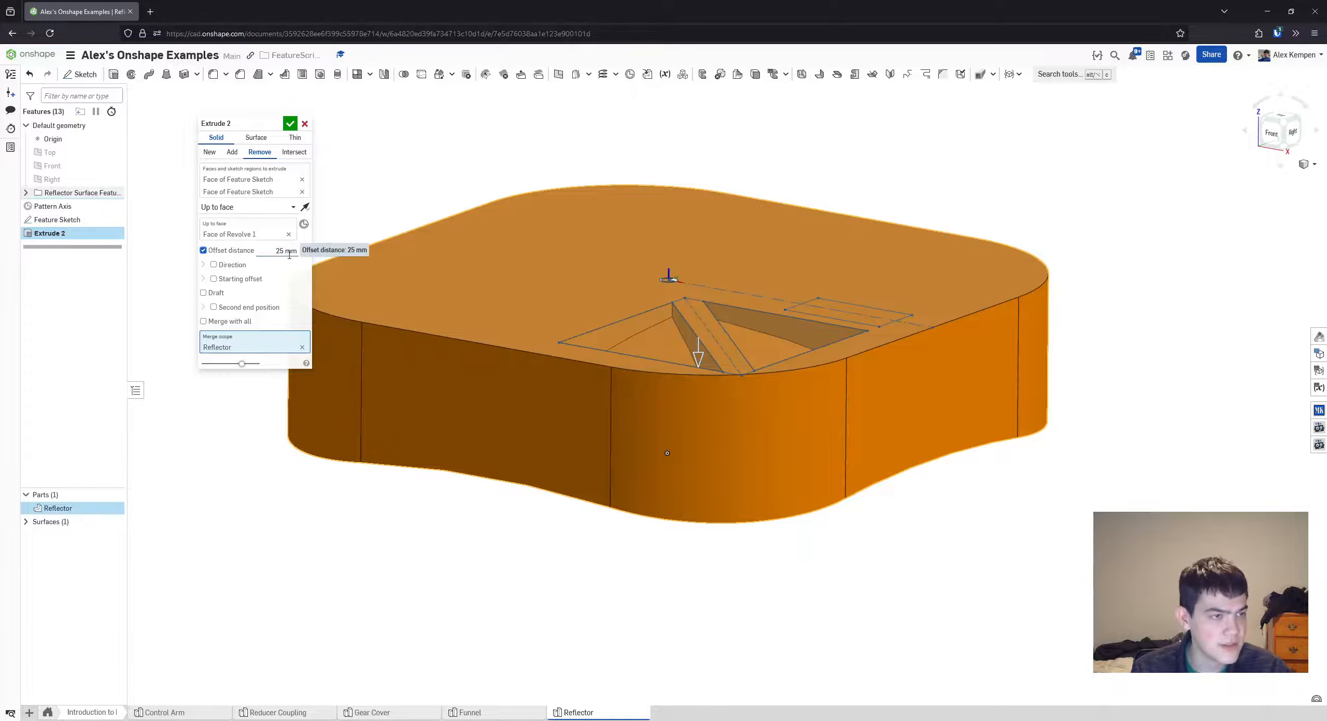
text(10)
key(Return)
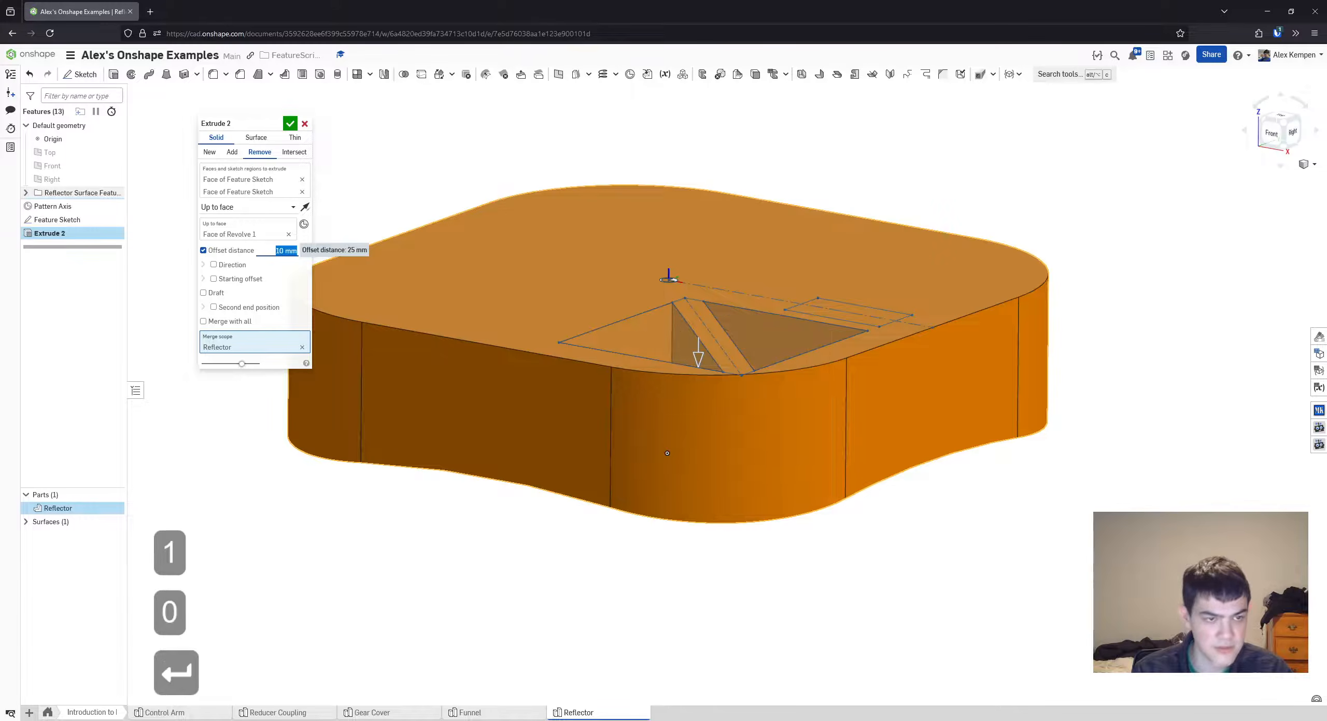
right_drag(310, 262, 731, 367)
scroll(677, 533, up, 2)
scroll(639, 542, up, 2)
scroll(629, 383, down, 3)
middle_drag(729, 367, 722, 368)
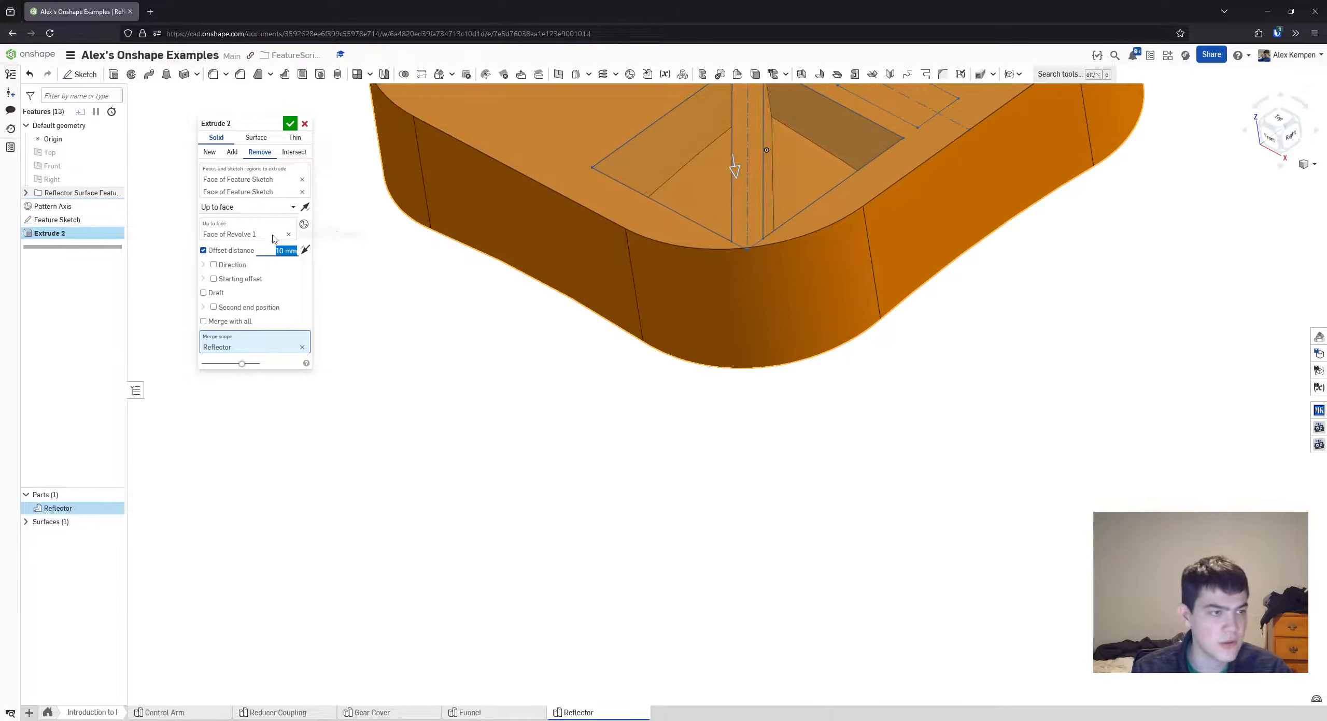
click(239, 227)
right_drag(614, 303, 814, 386)
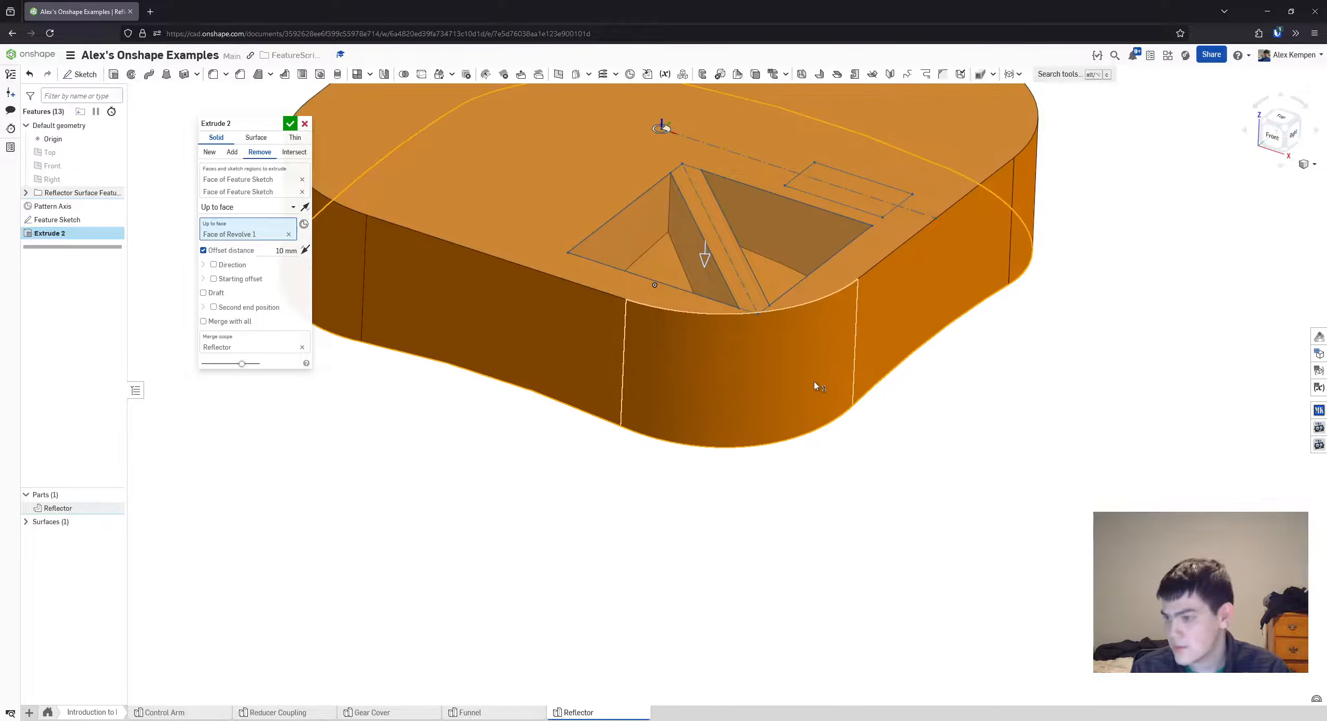
click(244, 322)
right_drag(634, 315, 604, 317)
click(291, 124)
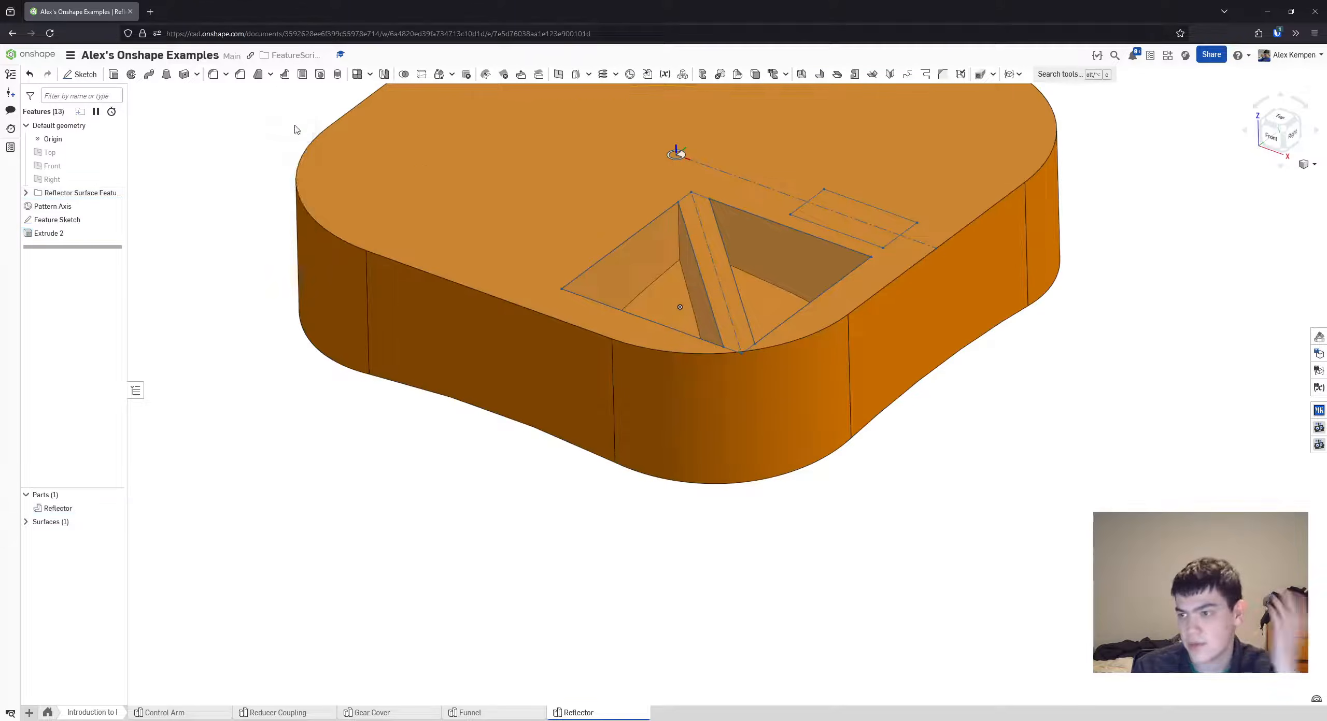
- Inspect the two triangular pockets and the rib between them from several angles
right_drag(695, 357, 641, 363)
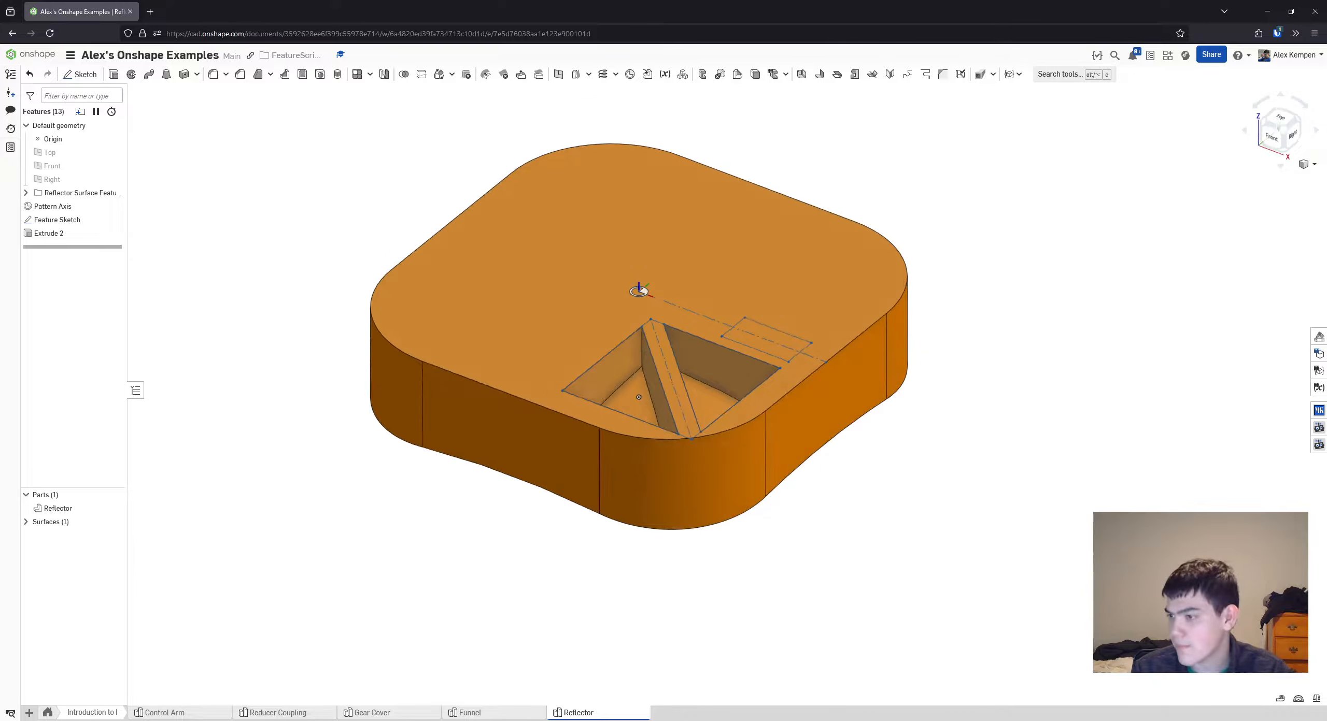
right_drag(771, 501, 744, 509)
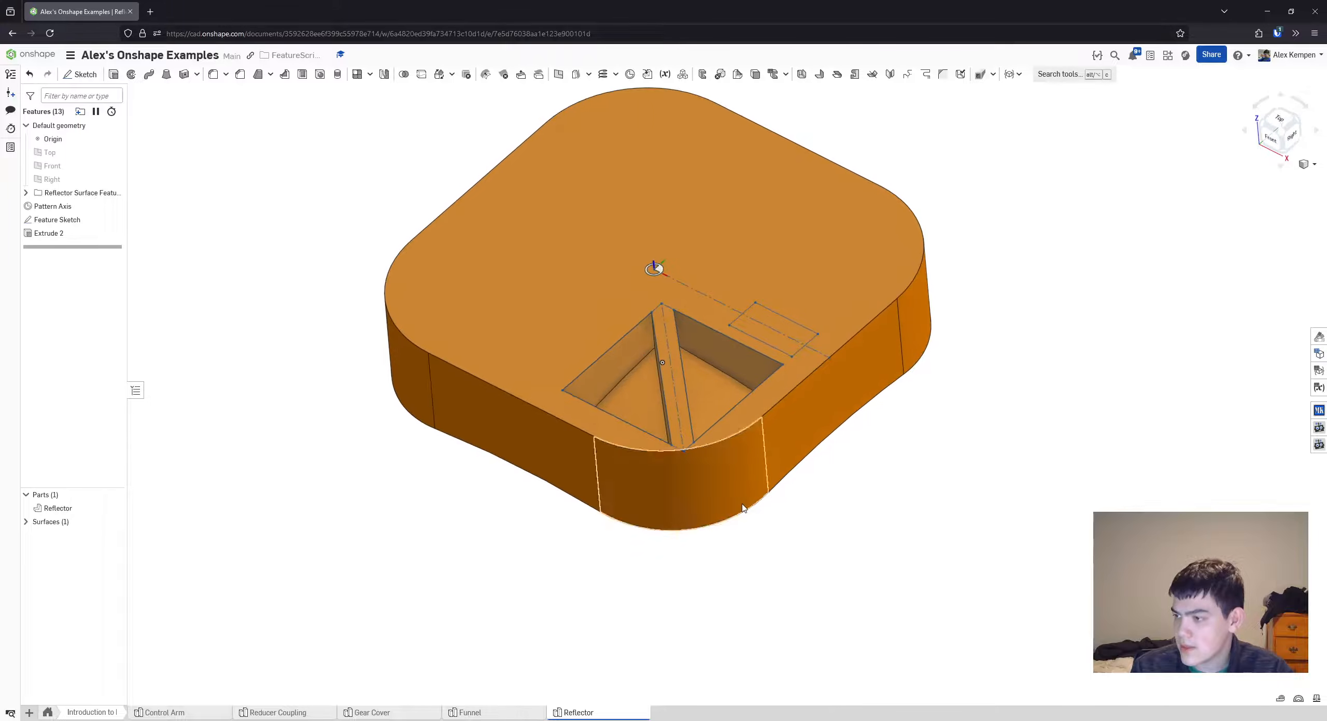
middle_drag(743, 510, 758, 518)
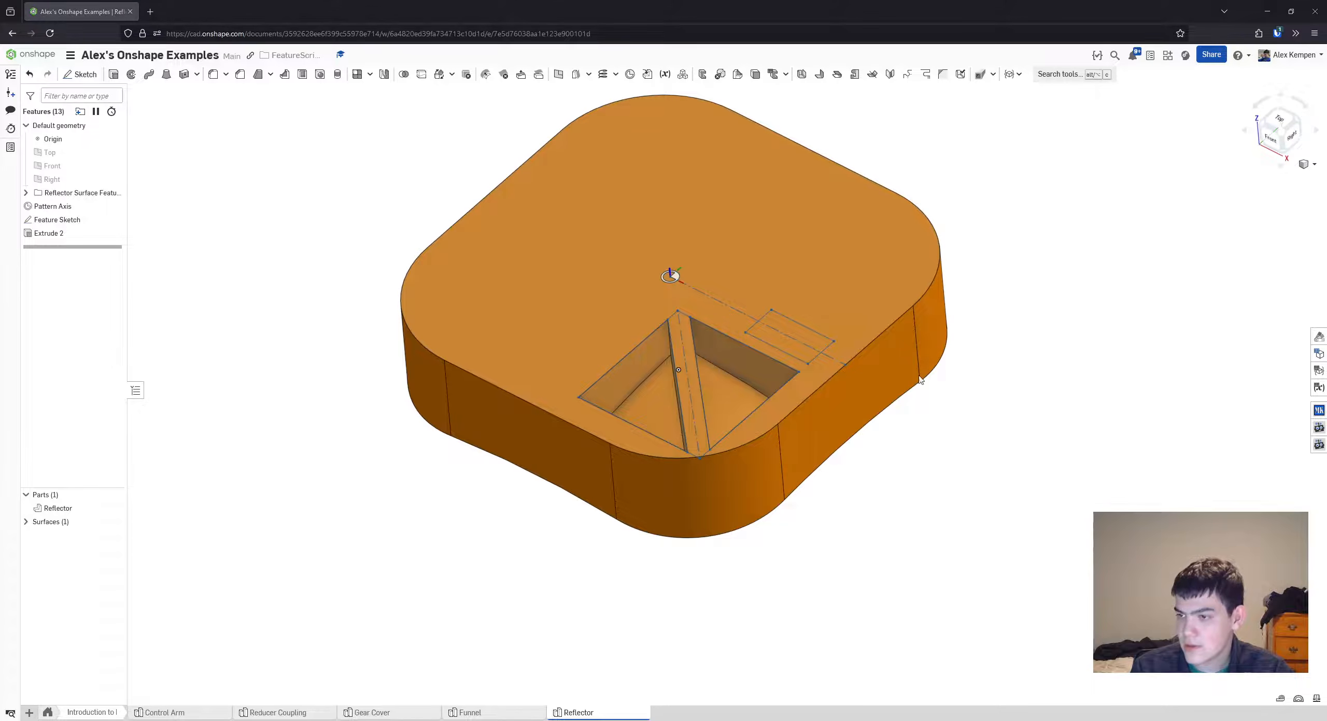
right_drag(791, 383, 788, 342)
middle_drag(788, 348, 803, 358)
scroll(753, 355, down, 2)
right_drag(802, 358, 738, 341)
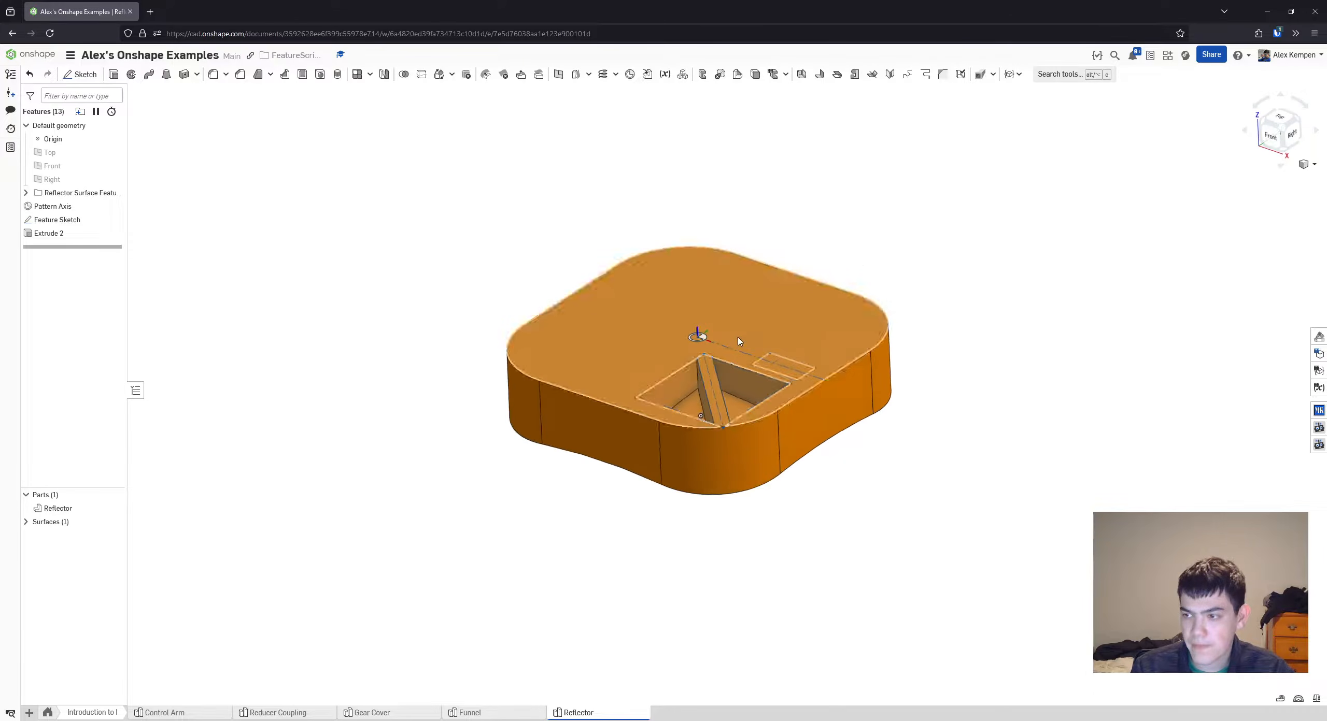
scroll(741, 533, up, 1)
scroll(541, 244, up, 1)
right_drag(515, 252, 505, 288)
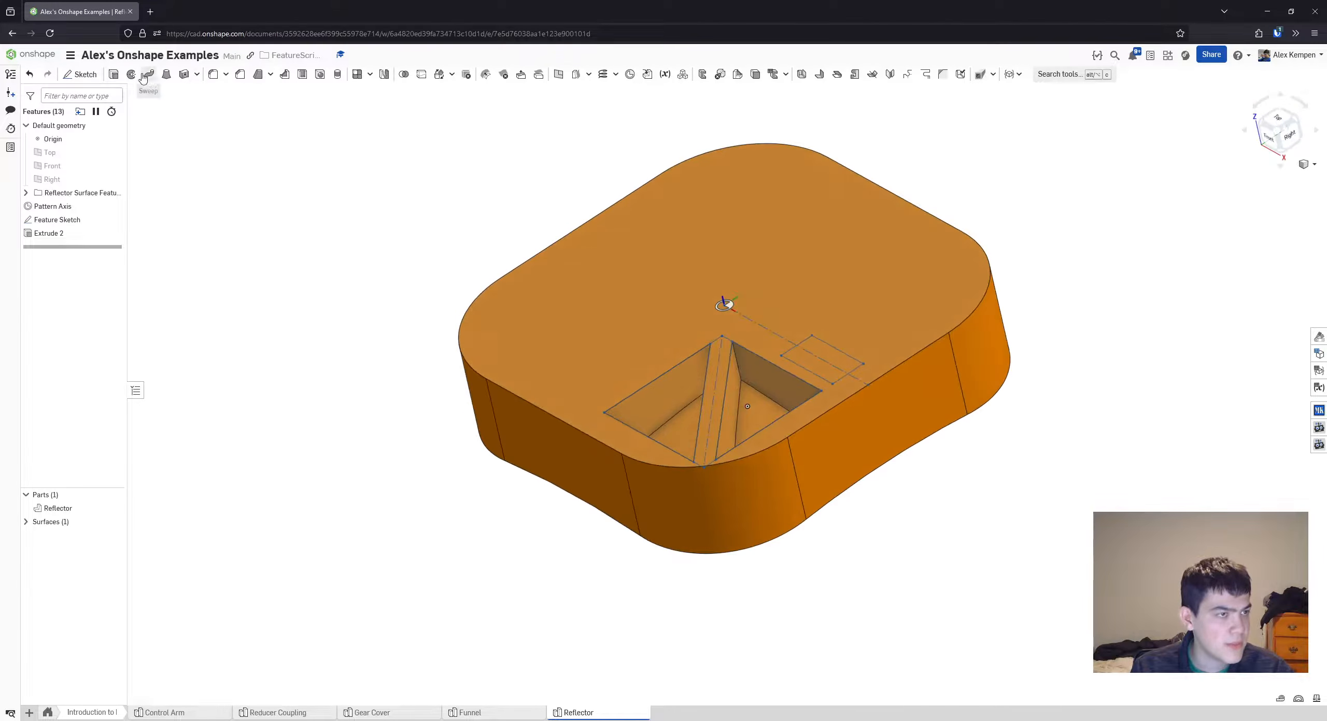
- Start an edge fillet on the reflector and hide the feature sketch
click(212, 76)
scroll(721, 290, up, 3)
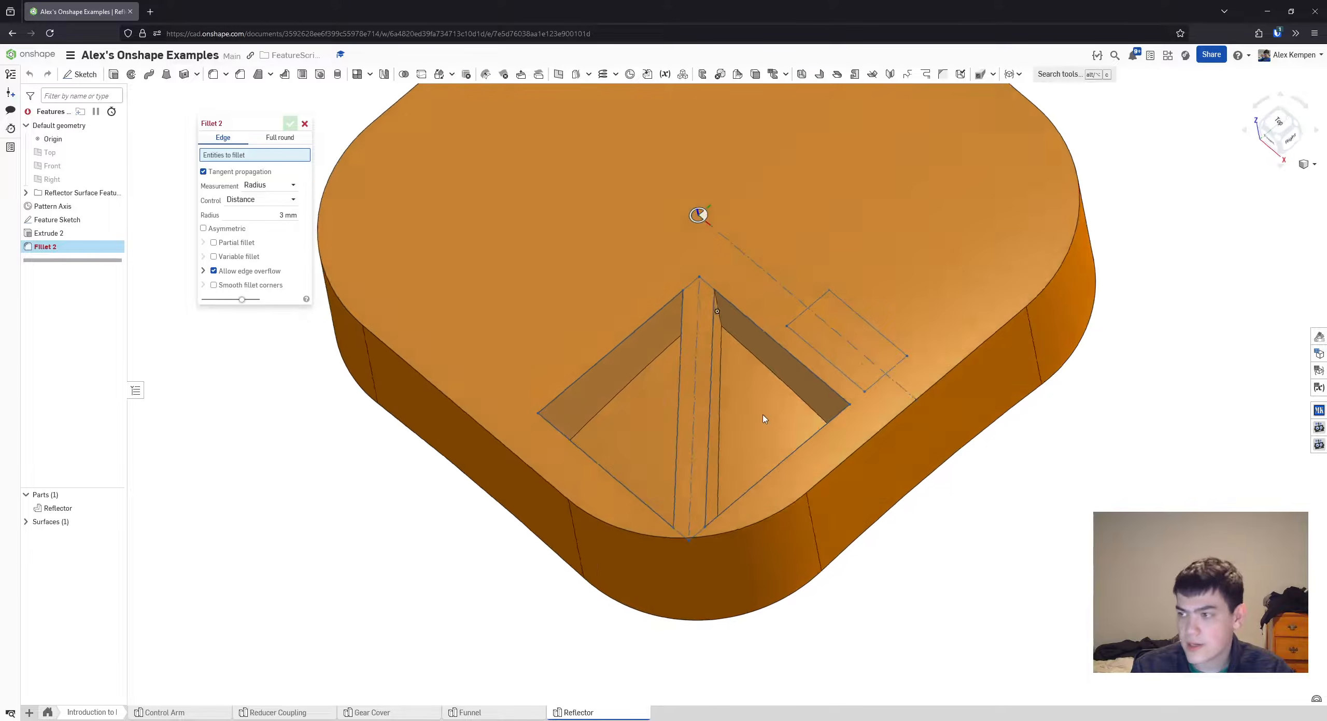
right_drag(764, 419, 776, 402)
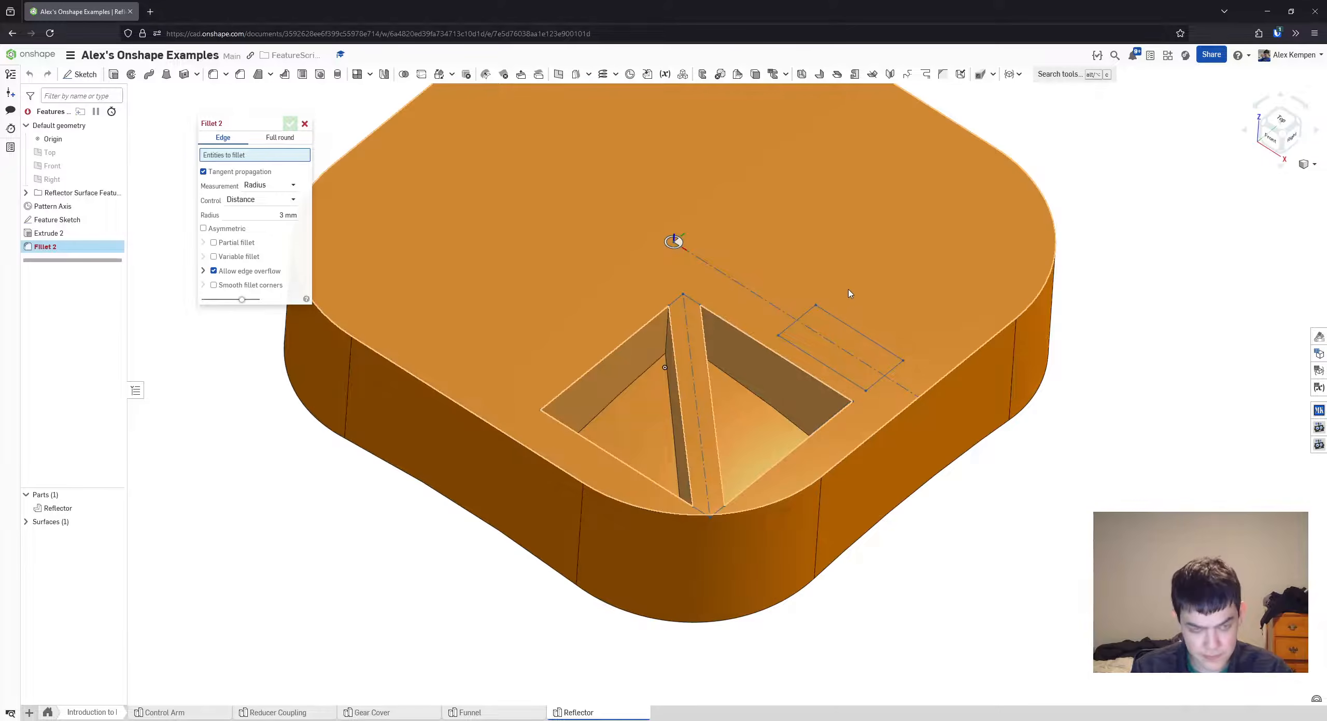
key(y)
key(ctrl+z)
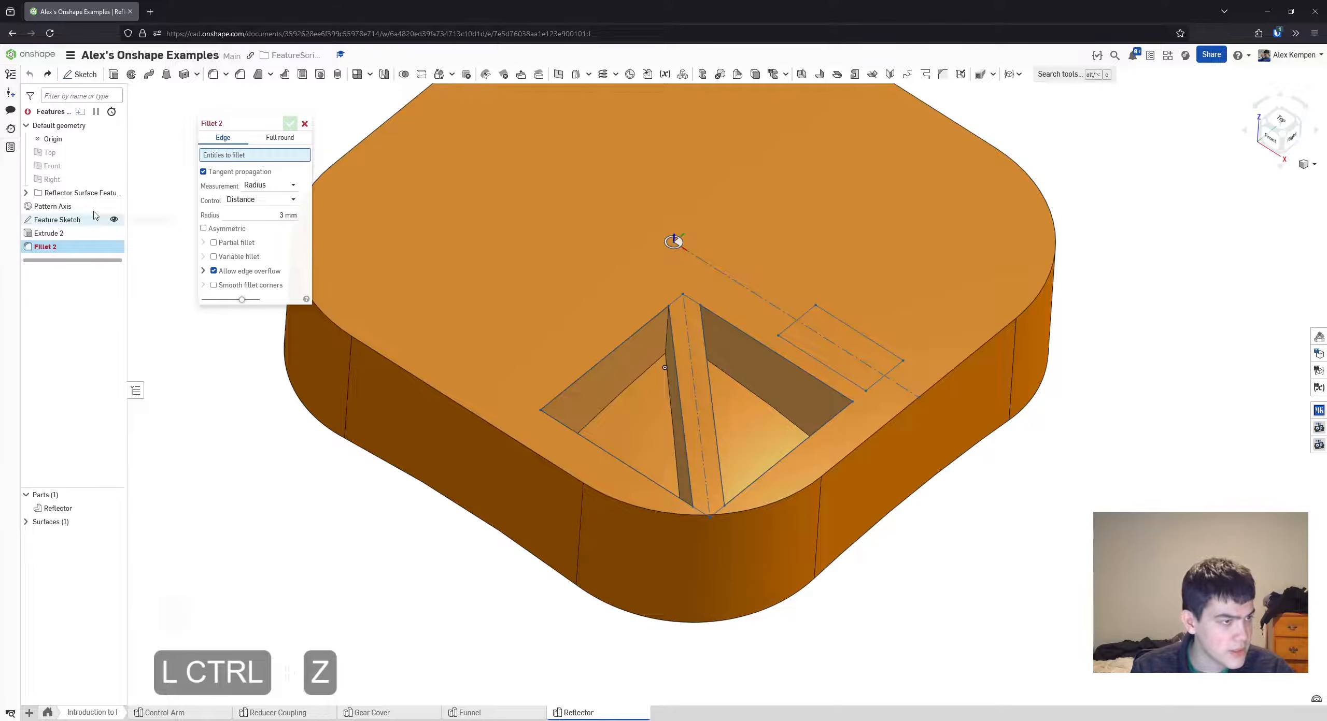
click(113, 220)
- Add the floor faces of both triangular pockets to the fillet selection
scroll(782, 390, up, 2)
mouse_move(782, 390)
right_down()
mouse_move(820, 379)
mouse_move(785, 399)
mouse_move(780, 381)
right_up()
scroll(540, 386, up, 1)
scroll(540, 386, up, 1)
right_drag(651, 386, 655, 422)
scroll(631, 390, down, 2)
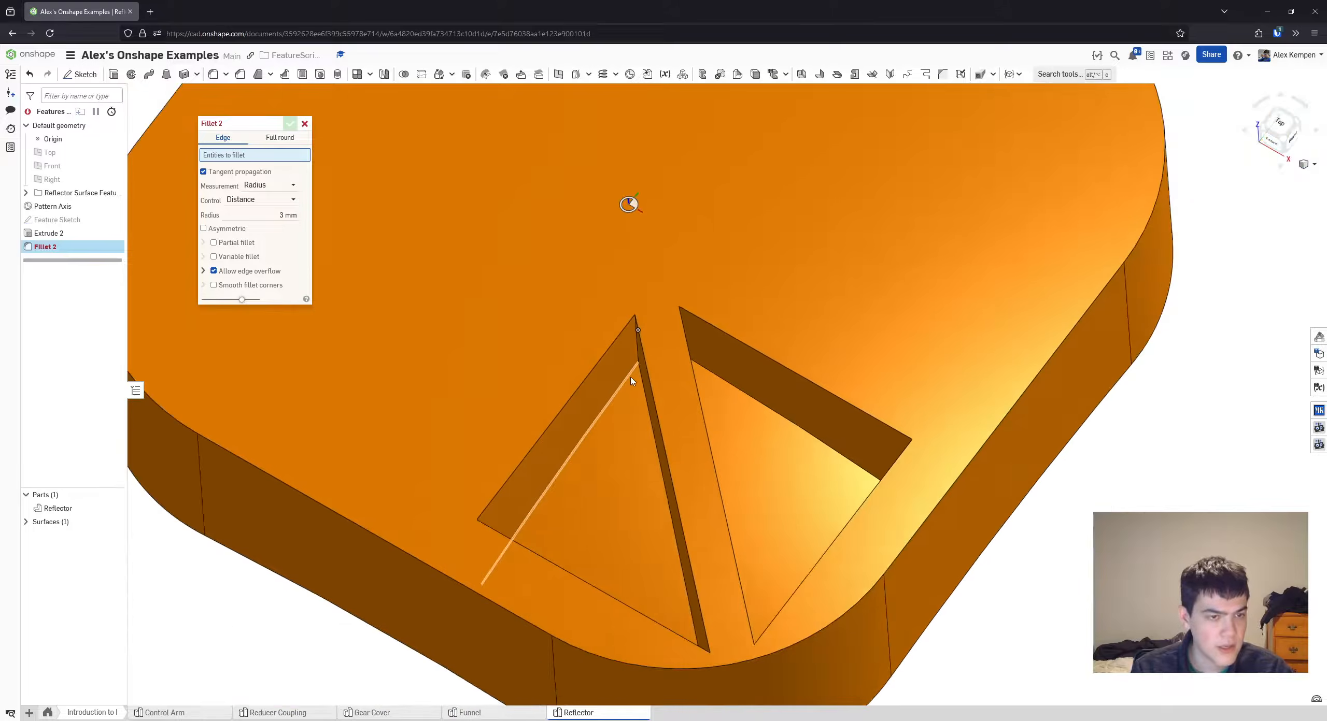
scroll(613, 388, down, 1)
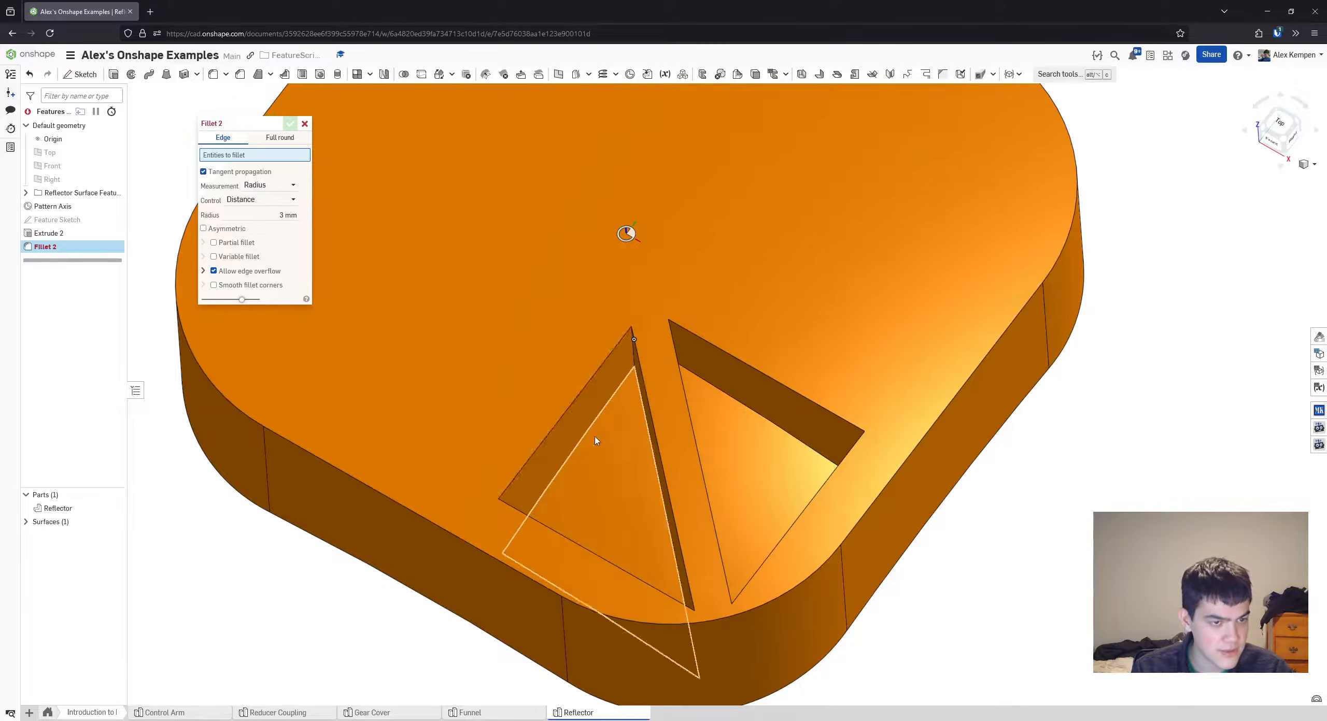
scroll(590, 412, up, 2)
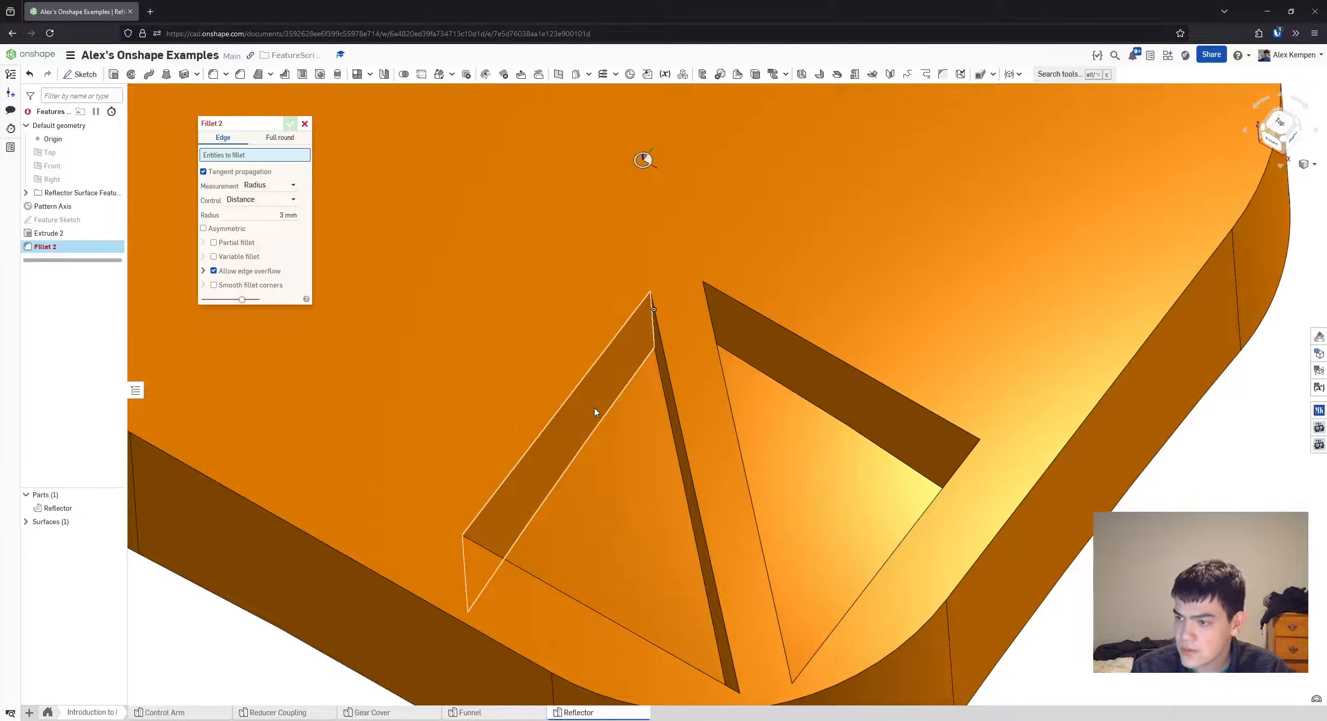
scroll(635, 476, down, 2)
click(631, 471)
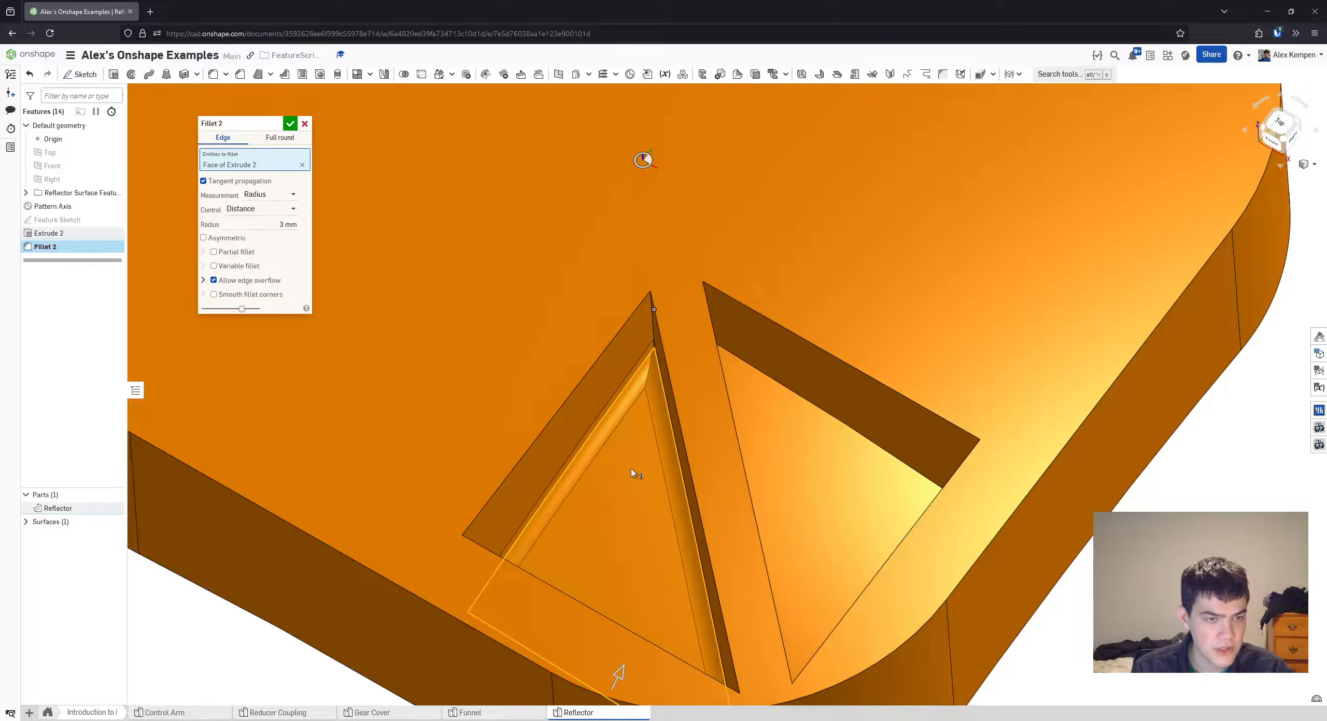
right_drag(630, 469, 624, 588)
click(829, 469)
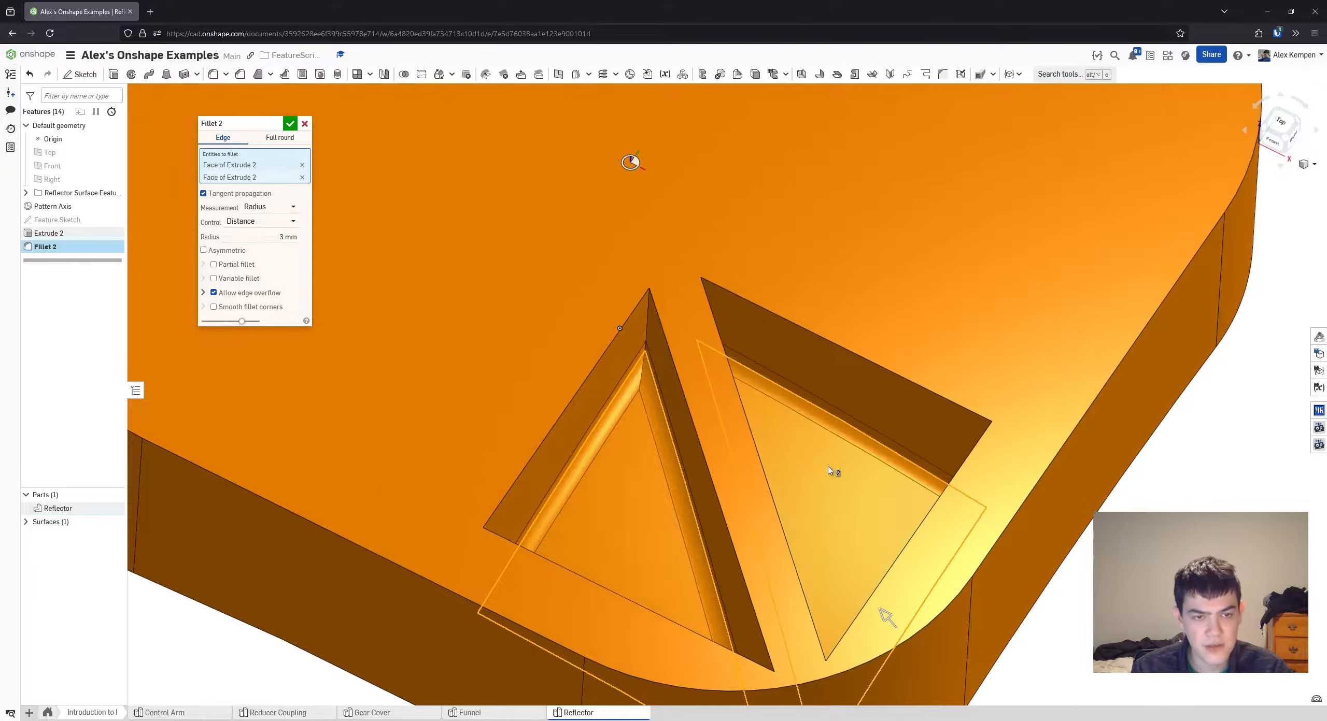
- Try a pocket's floor edge and side wall face as fillet entities, and clear the selection
click(841, 422)
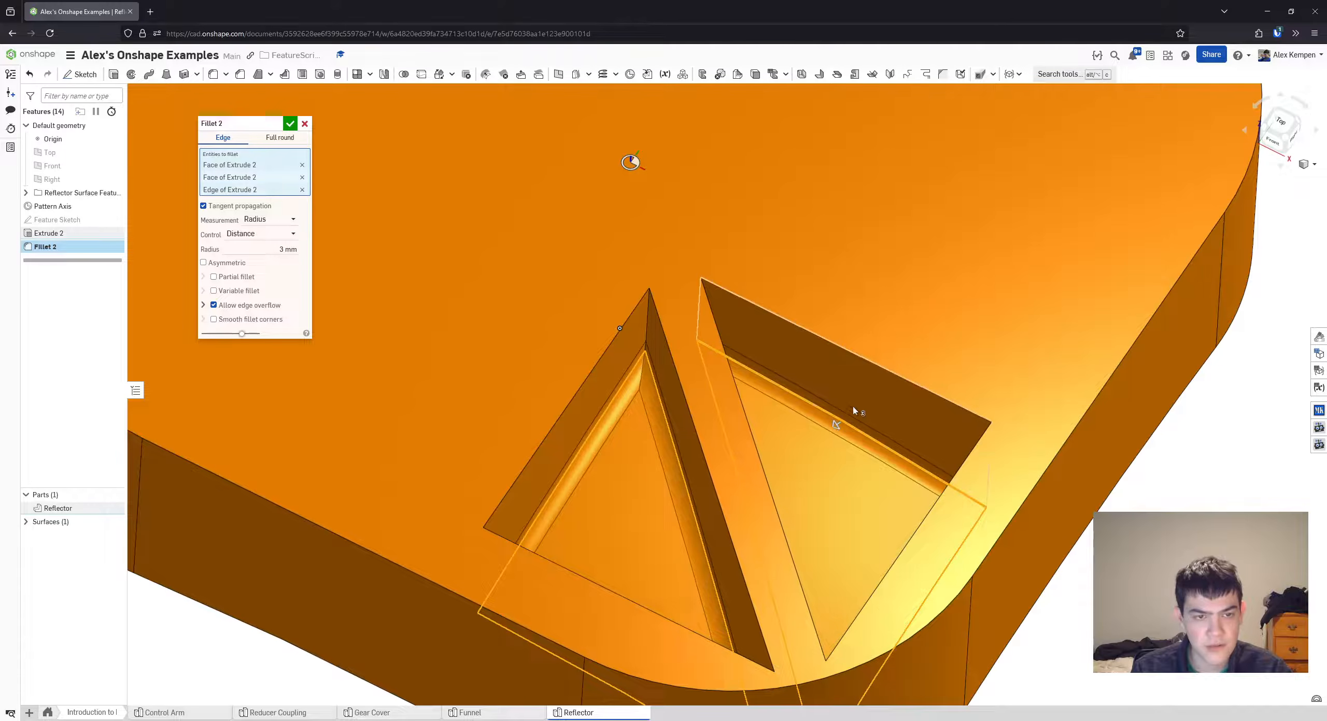
click(821, 436)
click(858, 403)
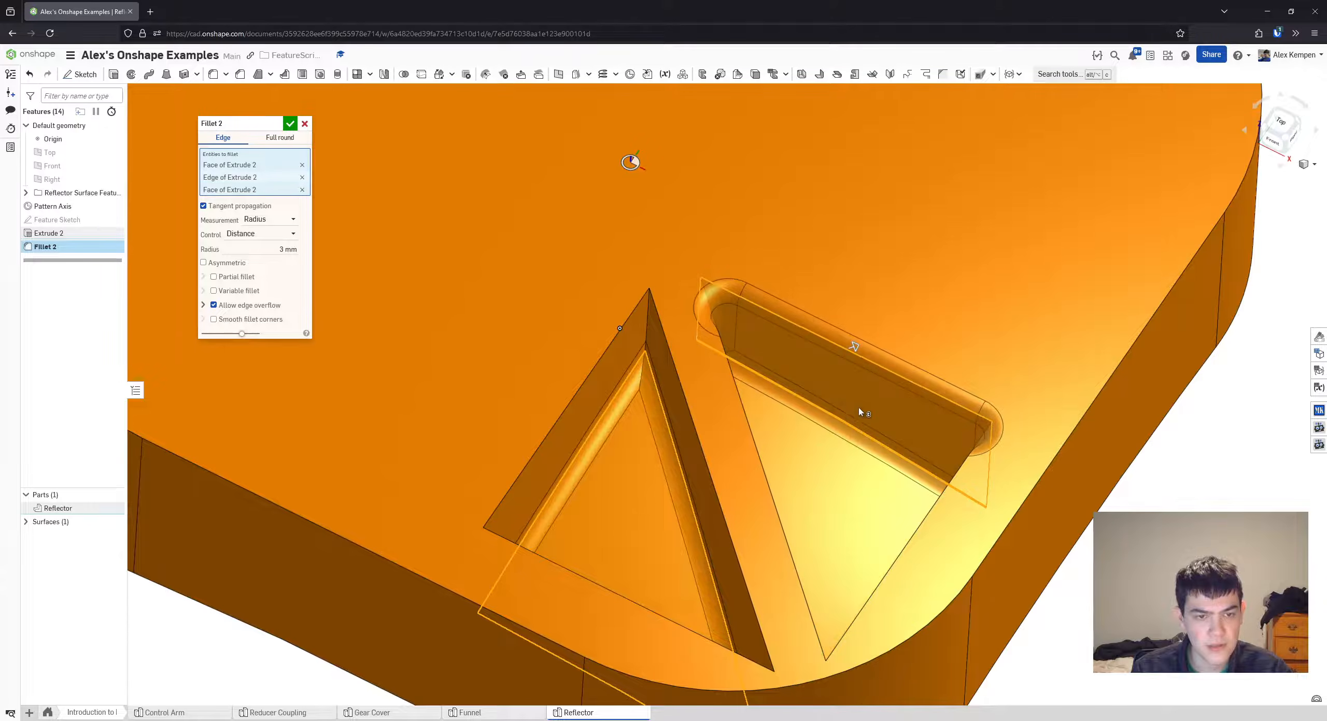
click(894, 392)
right_drag(894, 391, 756, 466)
click(635, 484)
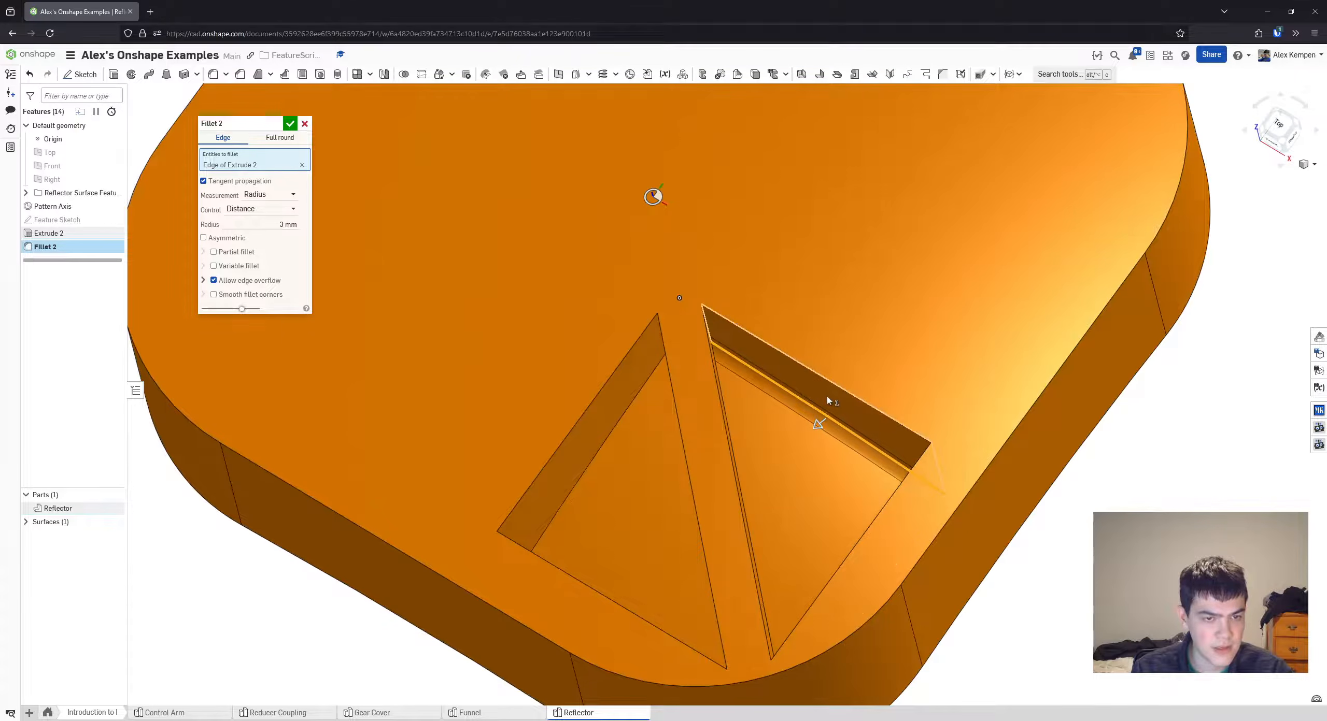
click(827, 399)
click(827, 398)
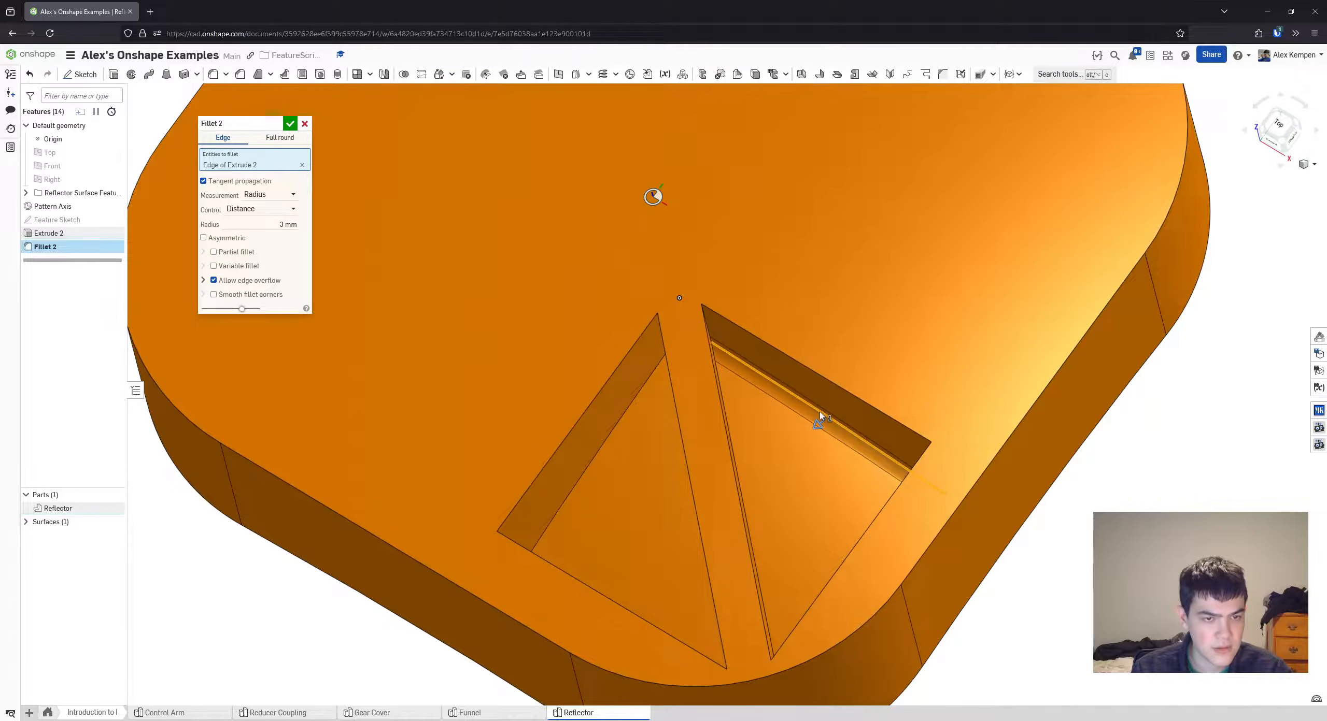
click(302, 165)
- Try to gather the pockets' corner edges through Create selection with Equal length/radius, and clear the picked edge
right_click(631, 520)
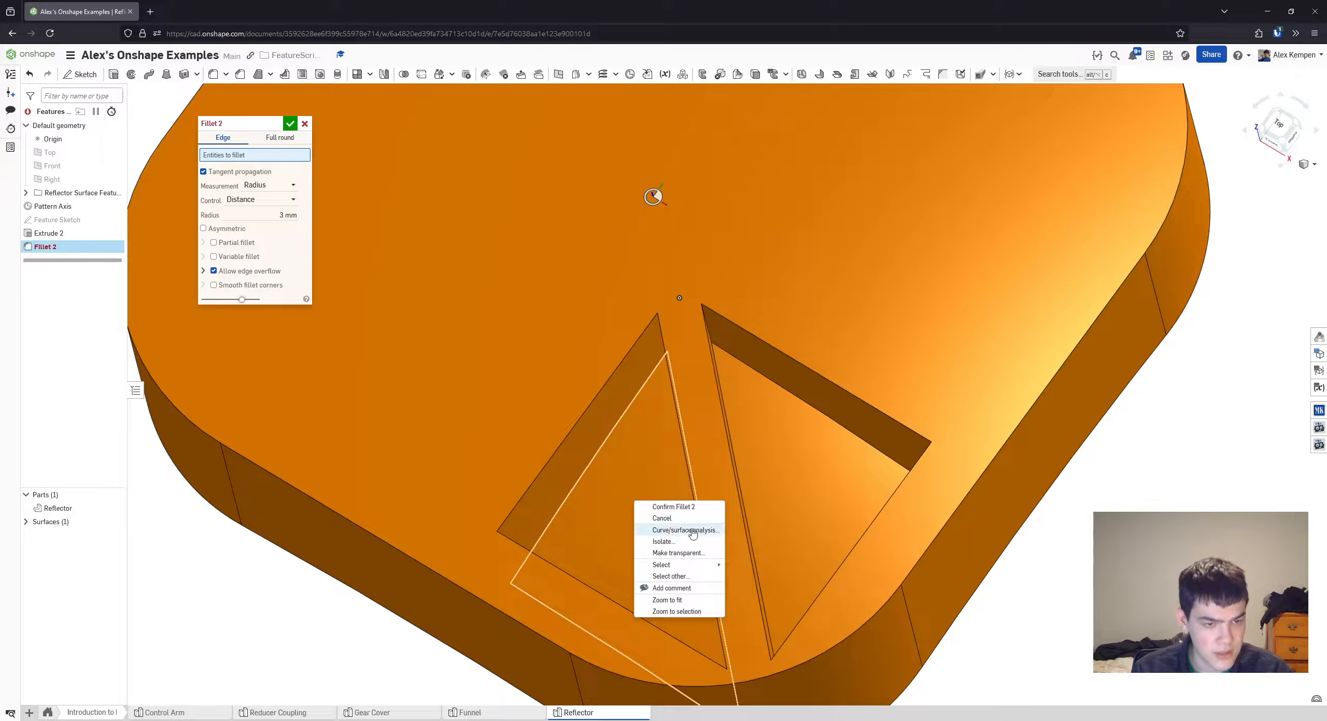
mouse_move(701, 569)
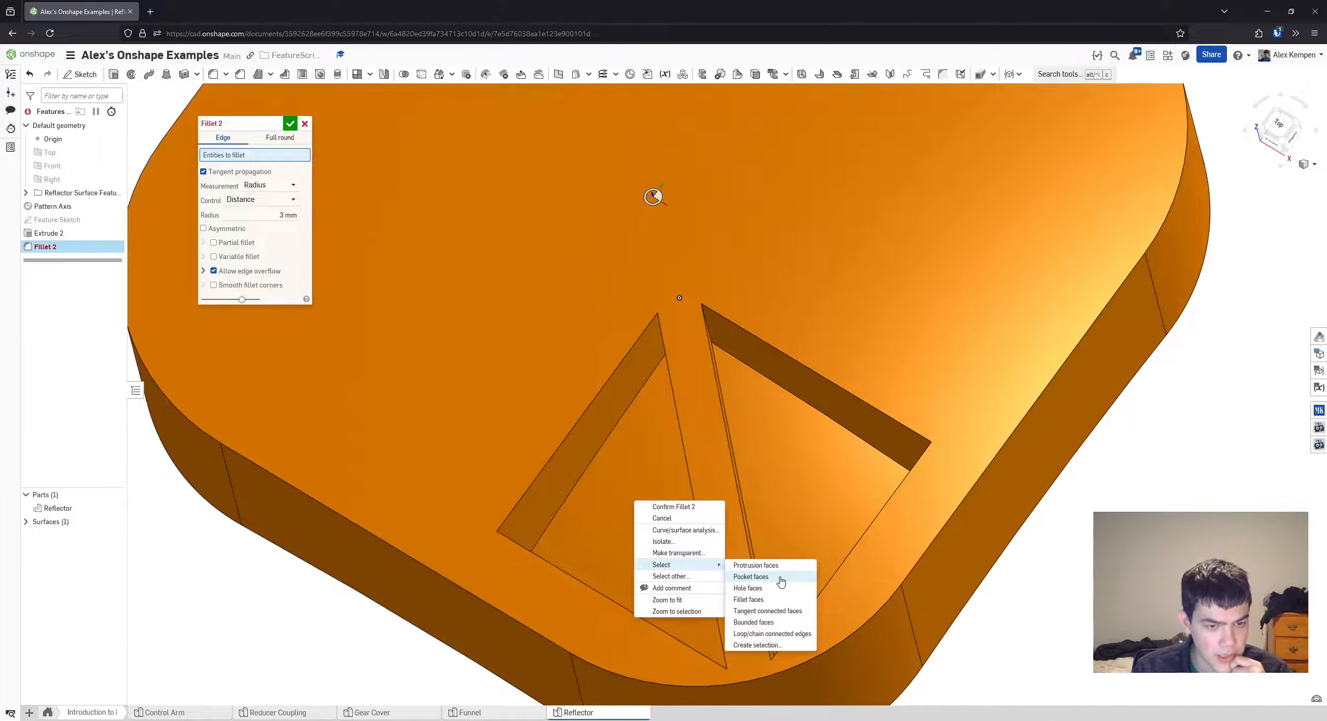
click(774, 645)
middle_drag(622, 559, 556, 494)
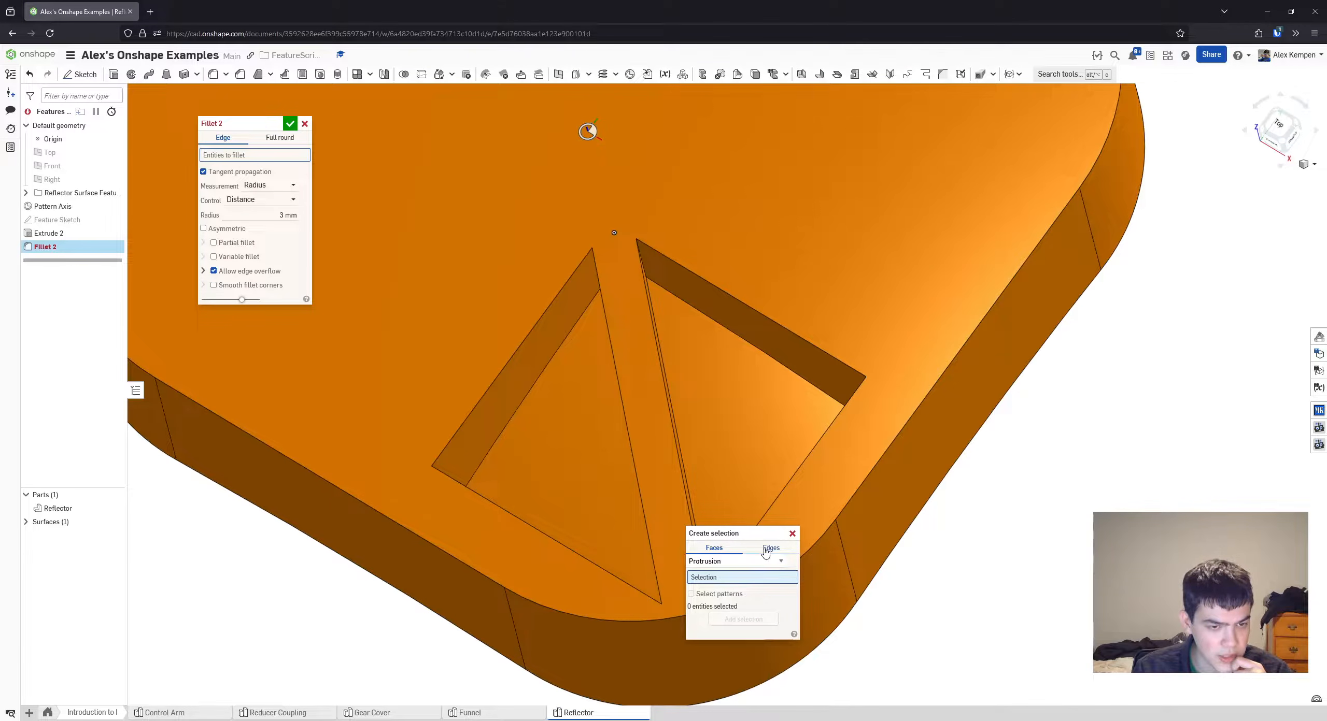
click(739, 599)
right_drag(551, 389, 587, 296)
click(596, 280)
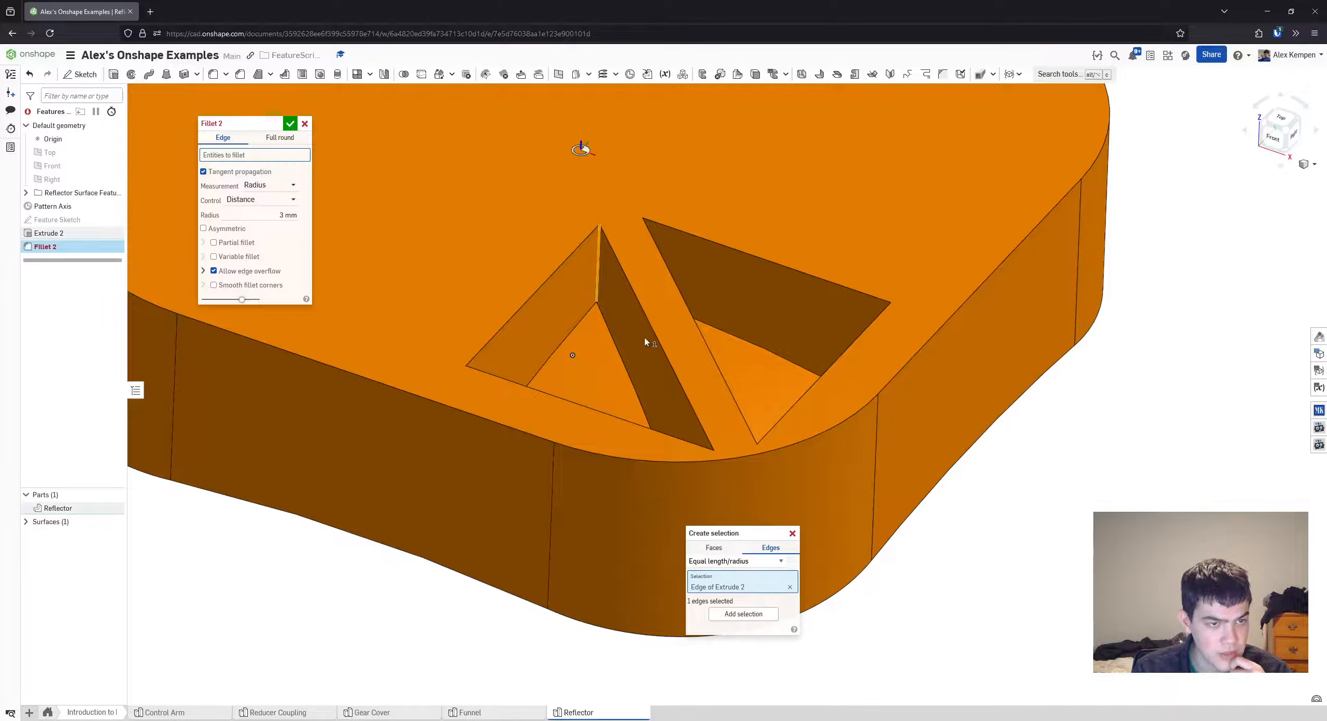
click(597, 276)
right_drag(728, 293, 691, 338)
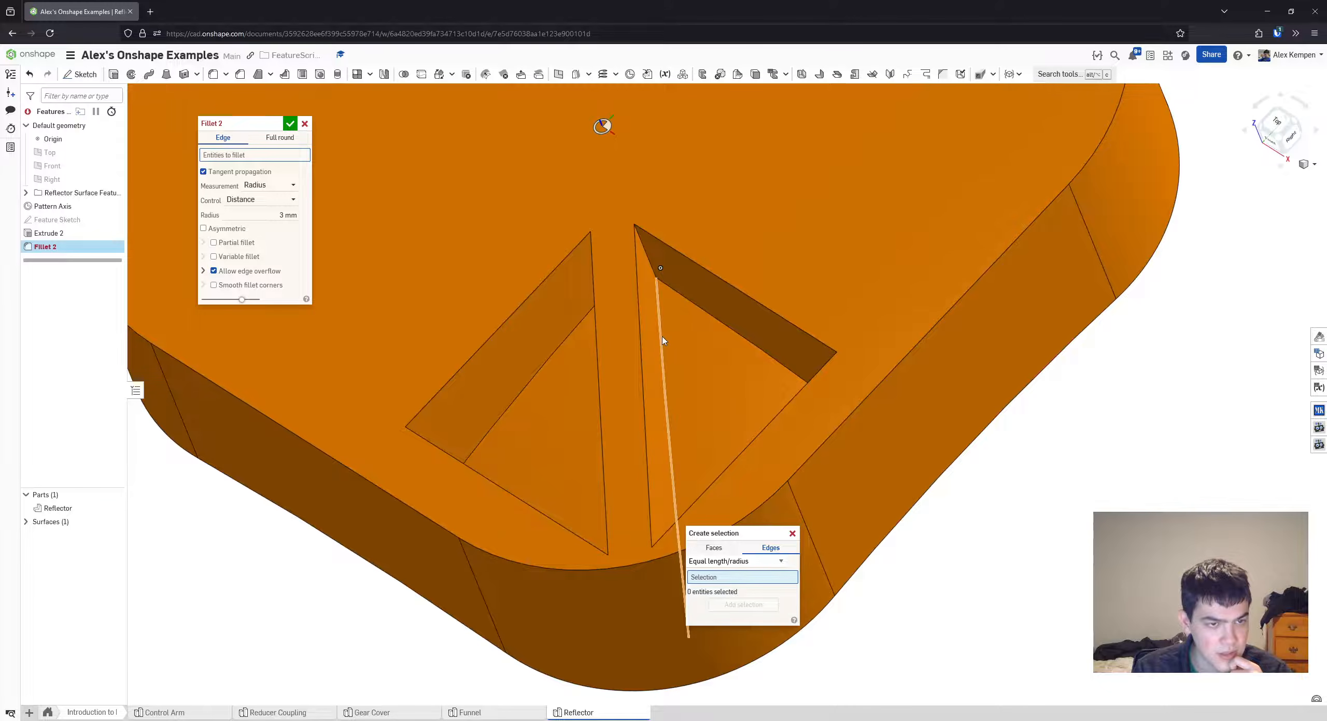
click(702, 310)
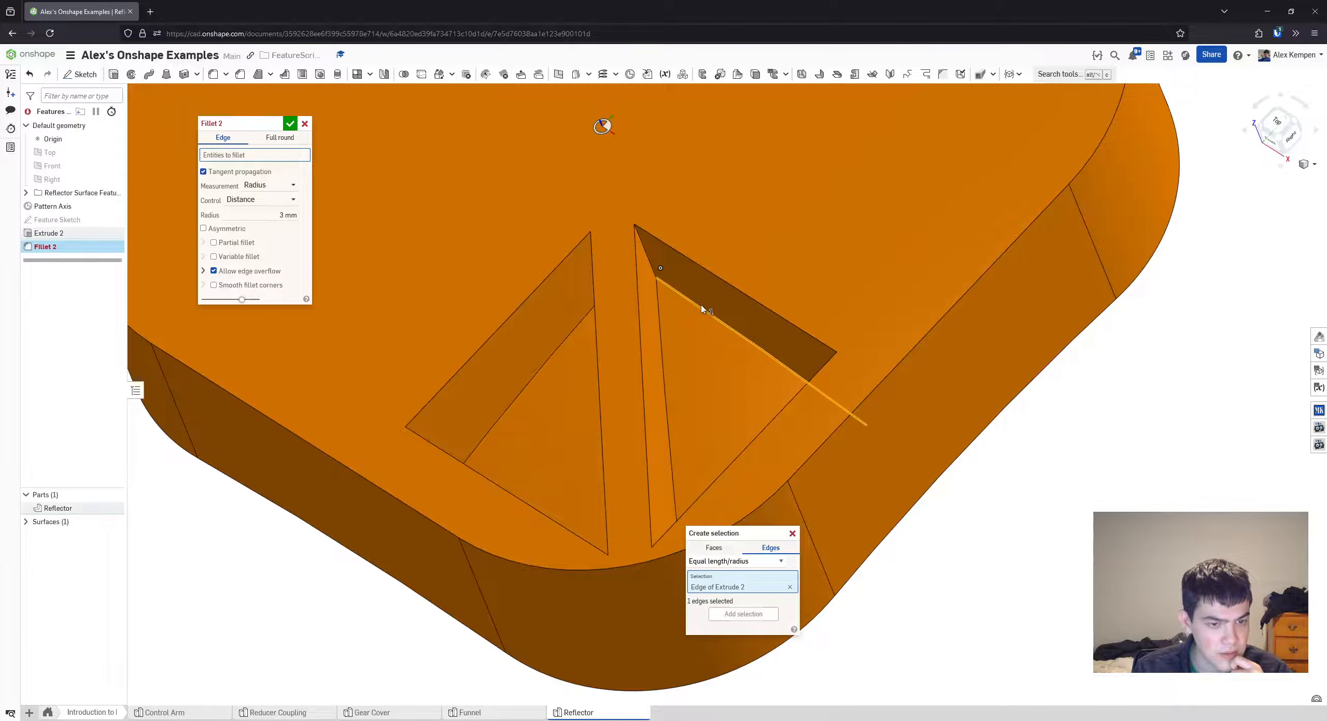
click(701, 306)
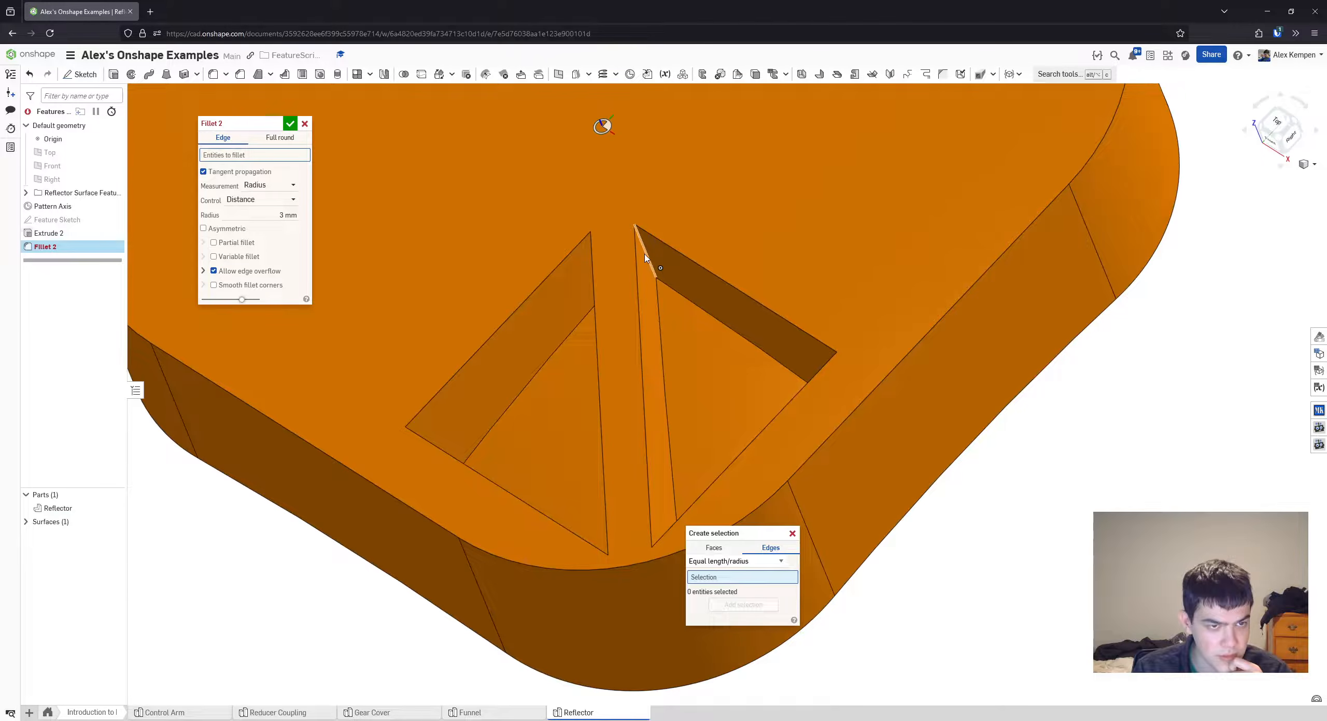
click(646, 258)
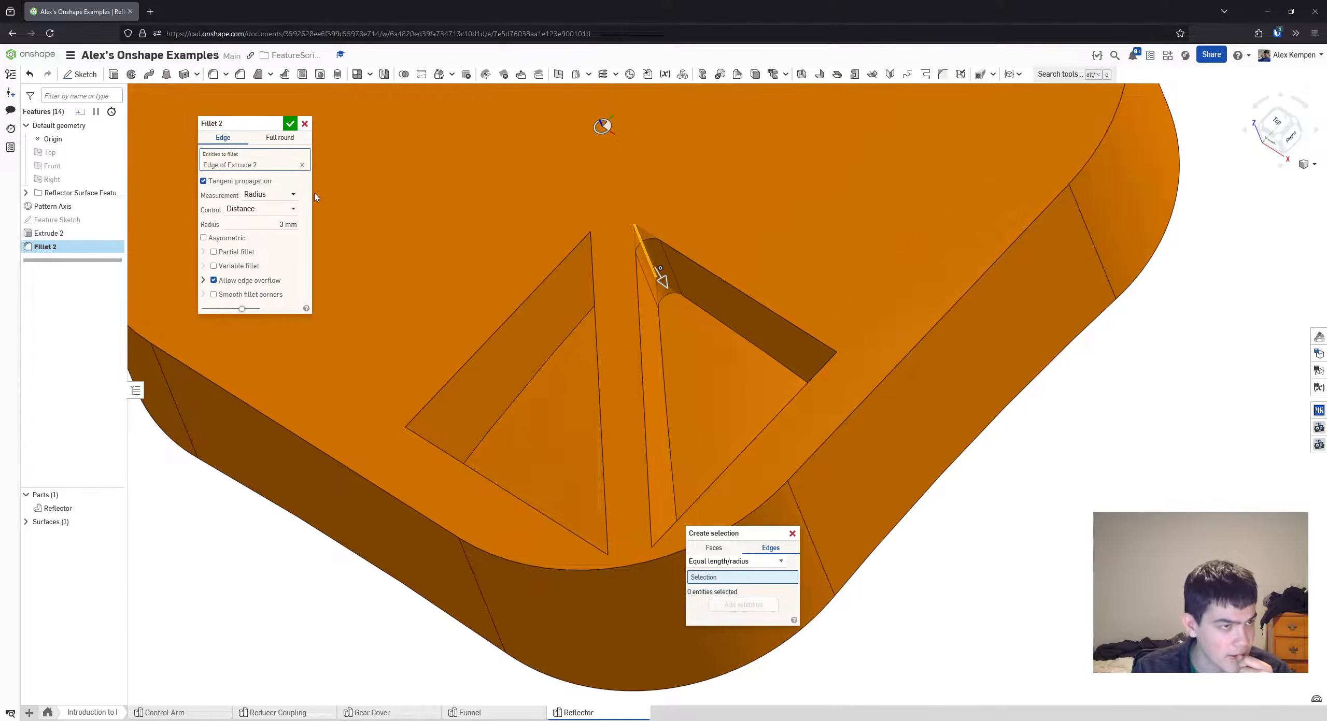
click(302, 166)
- Try filleting both triangular pockets by selecting all their pocket faces, and clear the selection
right_drag(512, 251, 588, 371)
right_click(579, 383)
mouse_move(654, 449)
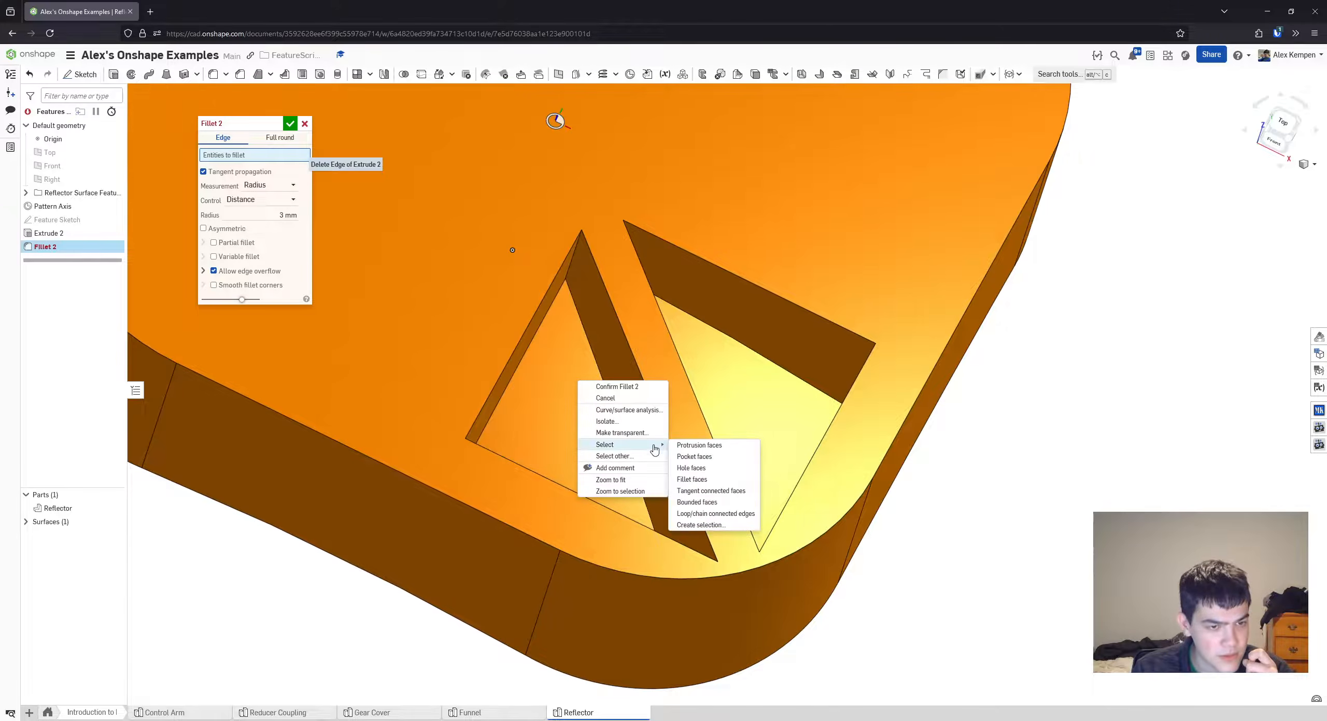
click(696, 458)
right_drag(603, 410, 582, 411)
right_click(667, 397)
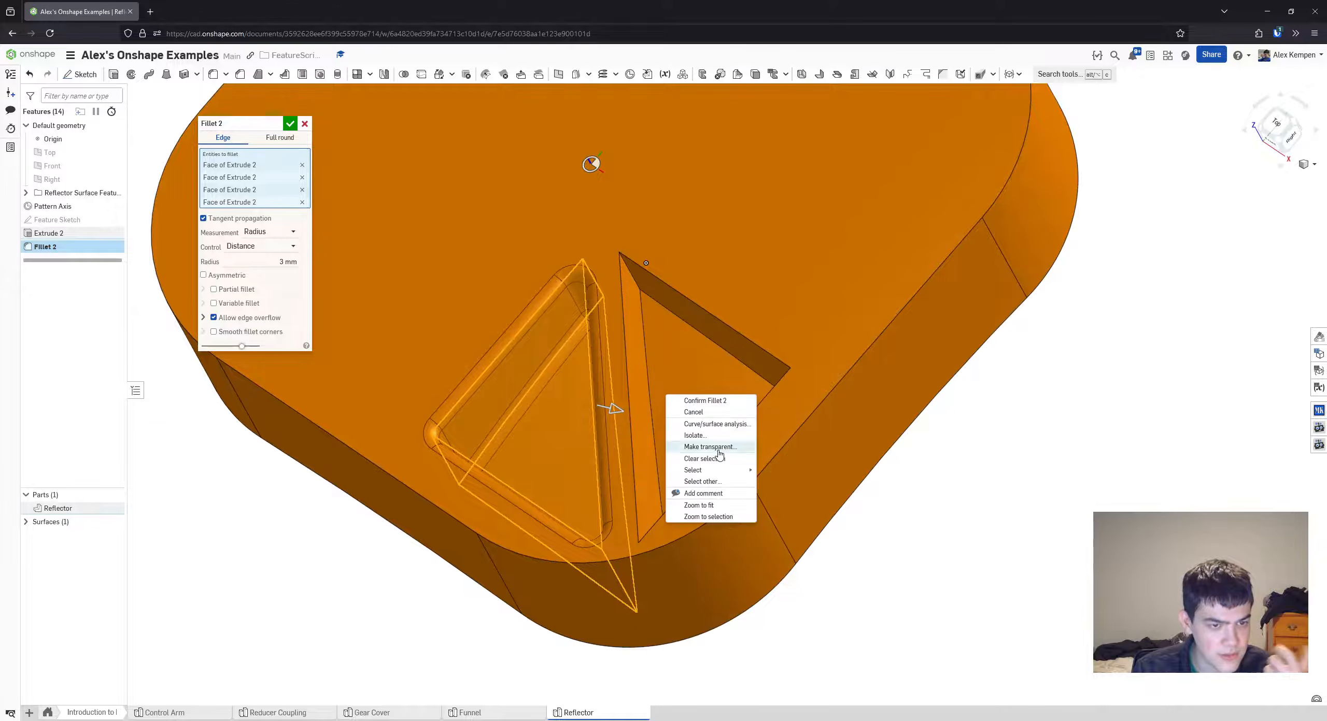
mouse_move(747, 470)
click(782, 482)
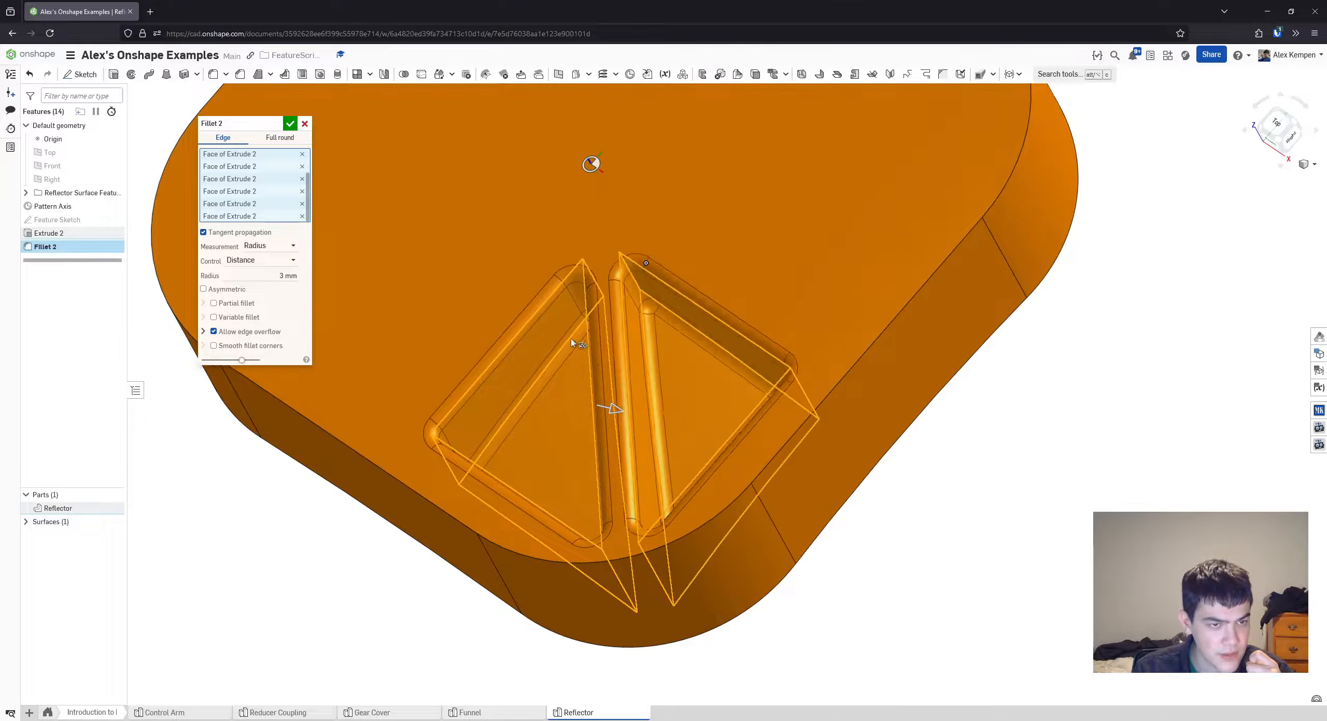
right_drag(570, 338, 580, 294)
click(674, 245)
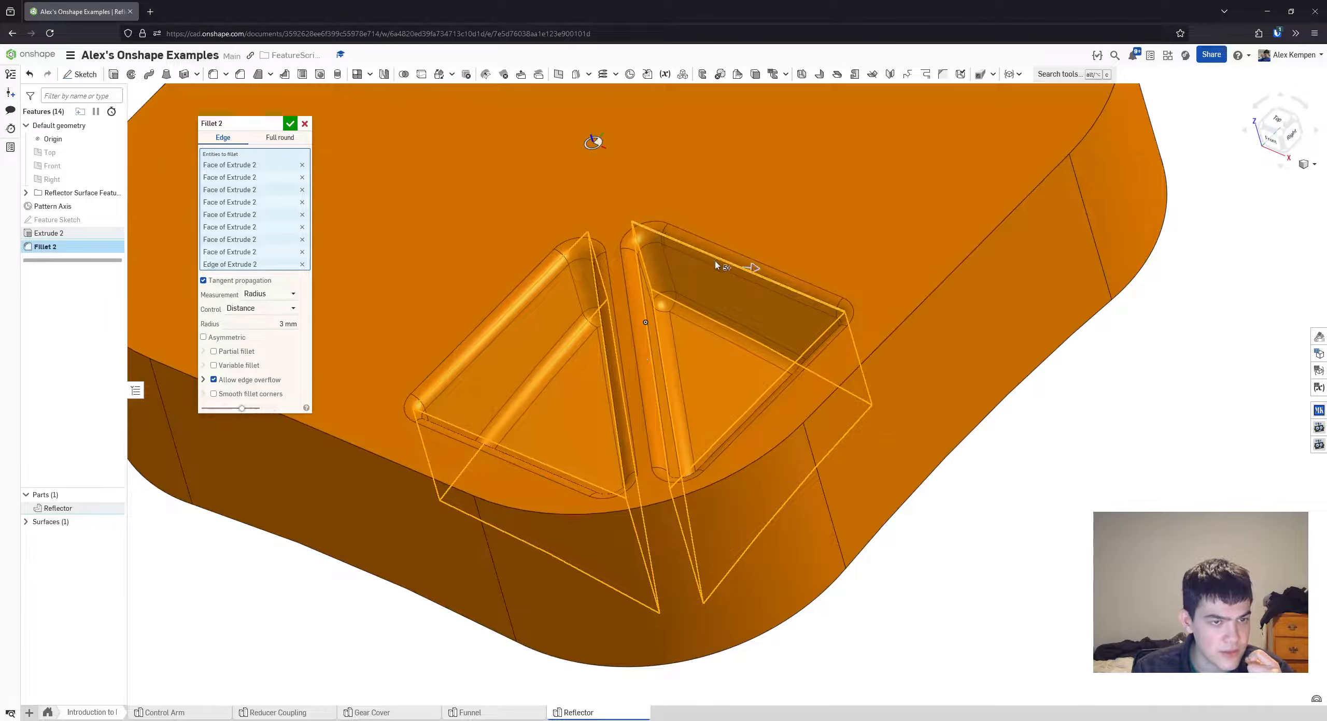
click(716, 263)
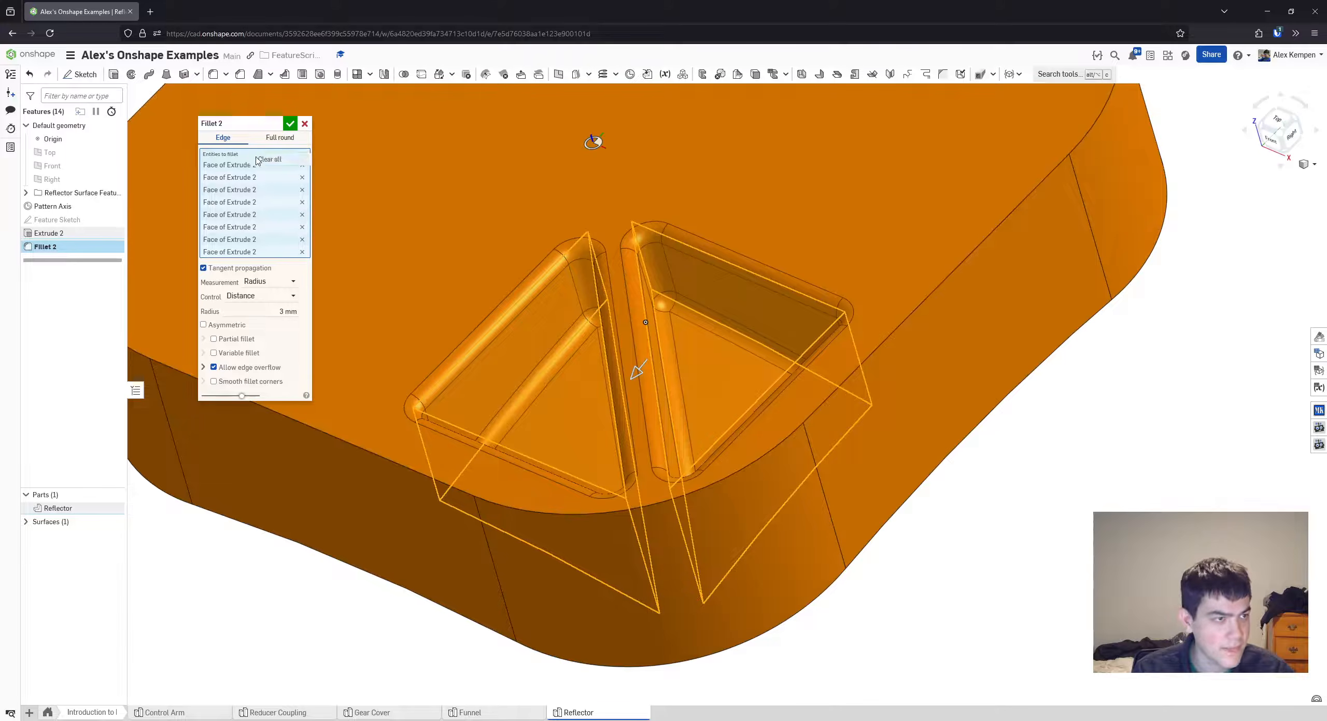
click(270, 161)
- Select the floor faces of both triangular pockets for the fillet
scroll(596, 280, up, 1)
right_drag(560, 324, 578, 396)
click(577, 396)
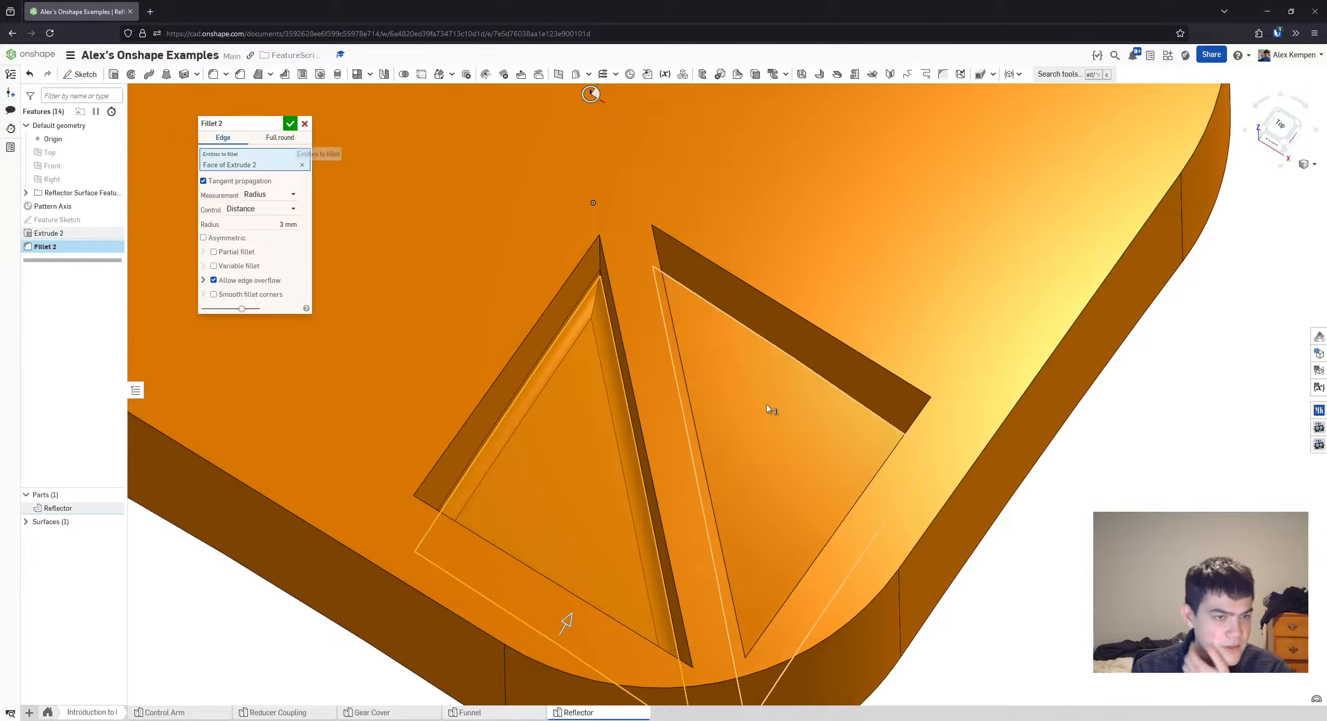
click(766, 409)
- Add the six vertical corner edges of the two triangular pockets to the fillet and accept it with a 3 mm radius
right_drag(696, 386, 959, 398)
click(672, 276)
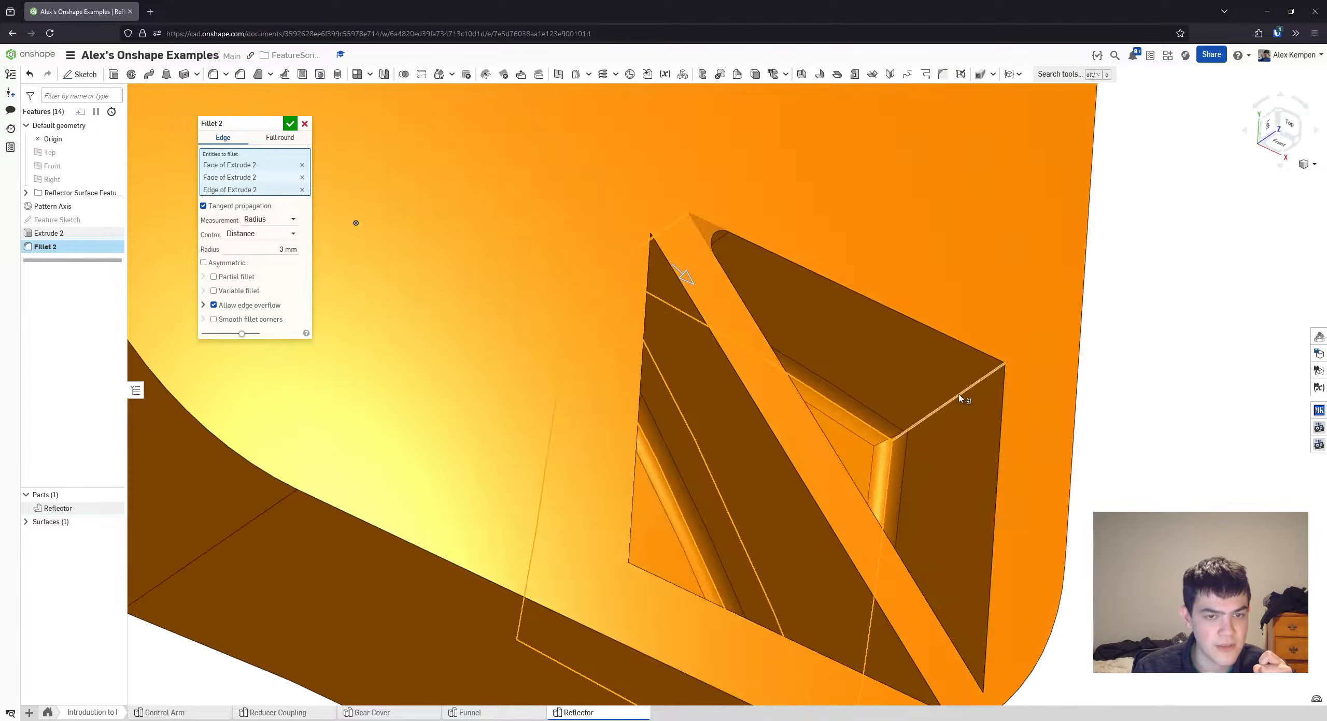
click(958, 398)
scroll(954, 446, down, 2)
right_drag(950, 491, 767, 576)
click(852, 467)
click(766, 577)
right_drag(726, 532, 630, 346)
click(478, 159)
scroll(504, 327, down, 1)
scroll(503, 328, up, 1)
click(432, 402)
scroll(487, 357, down, 3)
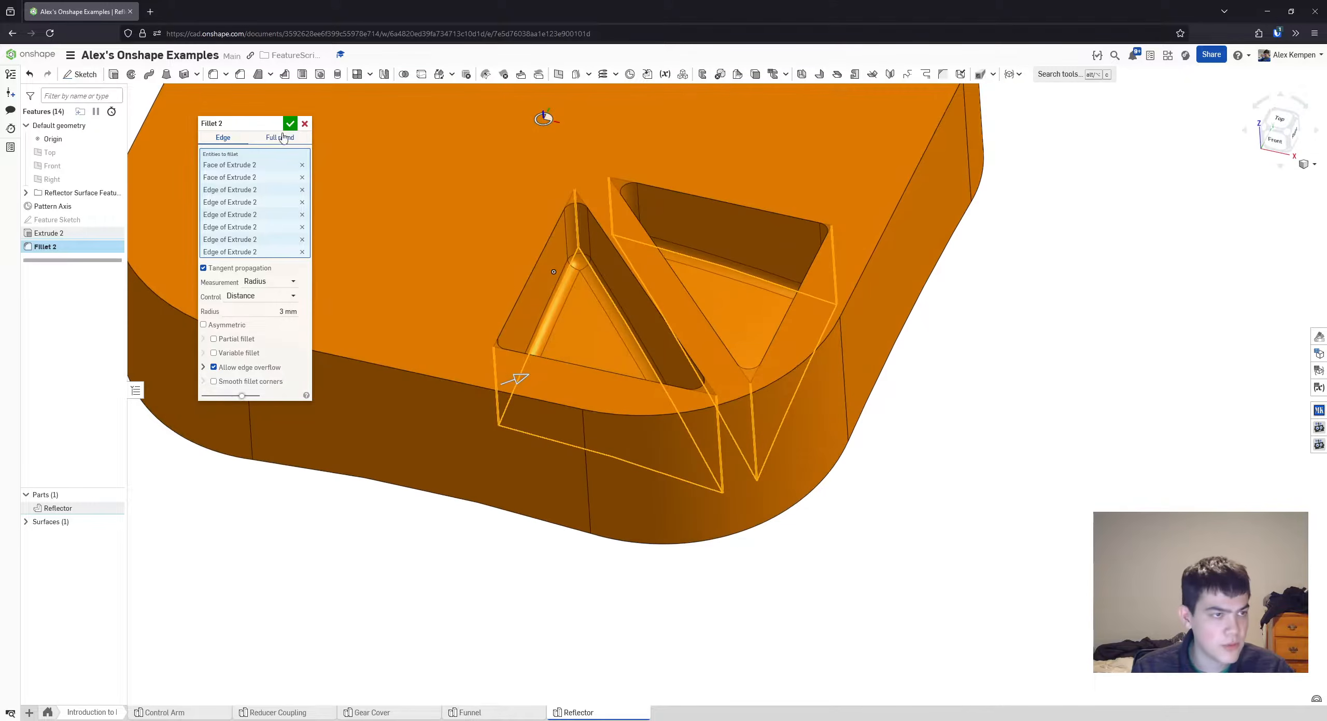
right_drag(540, 233, 674, 311)
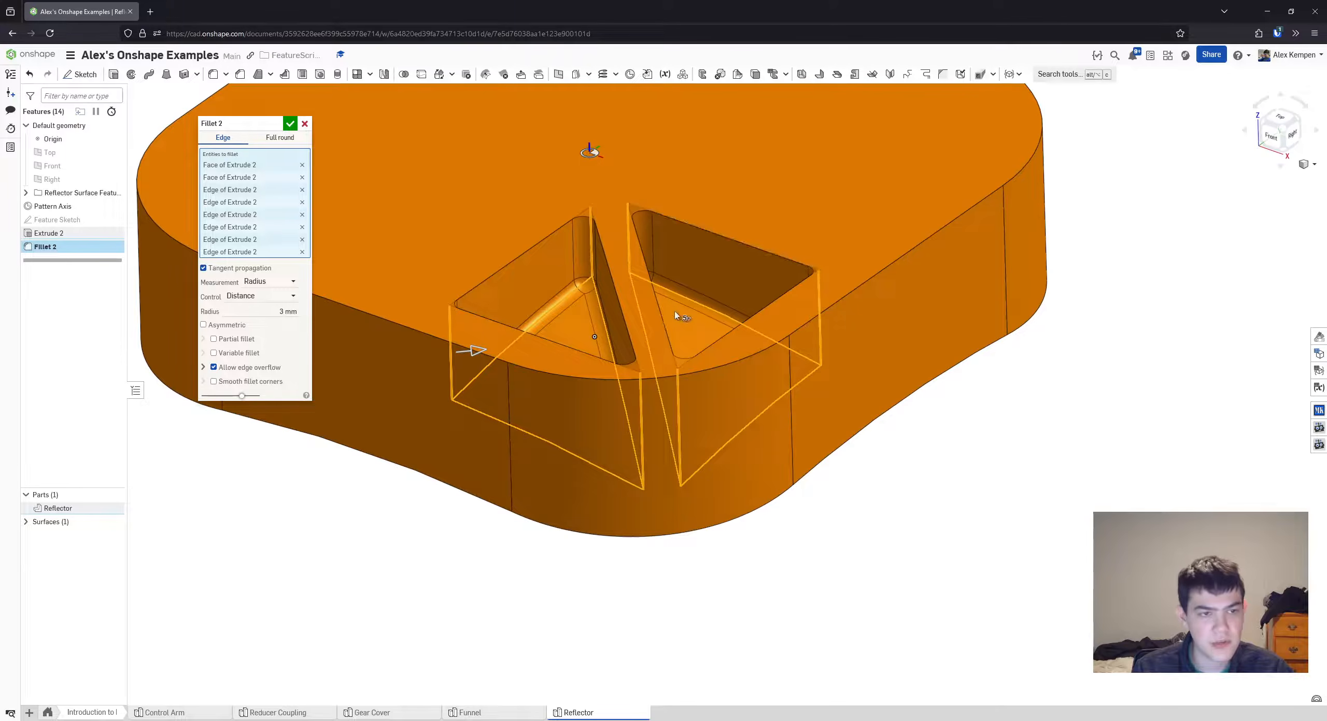
click(289, 124)
- Change the pocket fillet's radius to 6 mm and accept the edit
right_drag(592, 148, 621, 105)
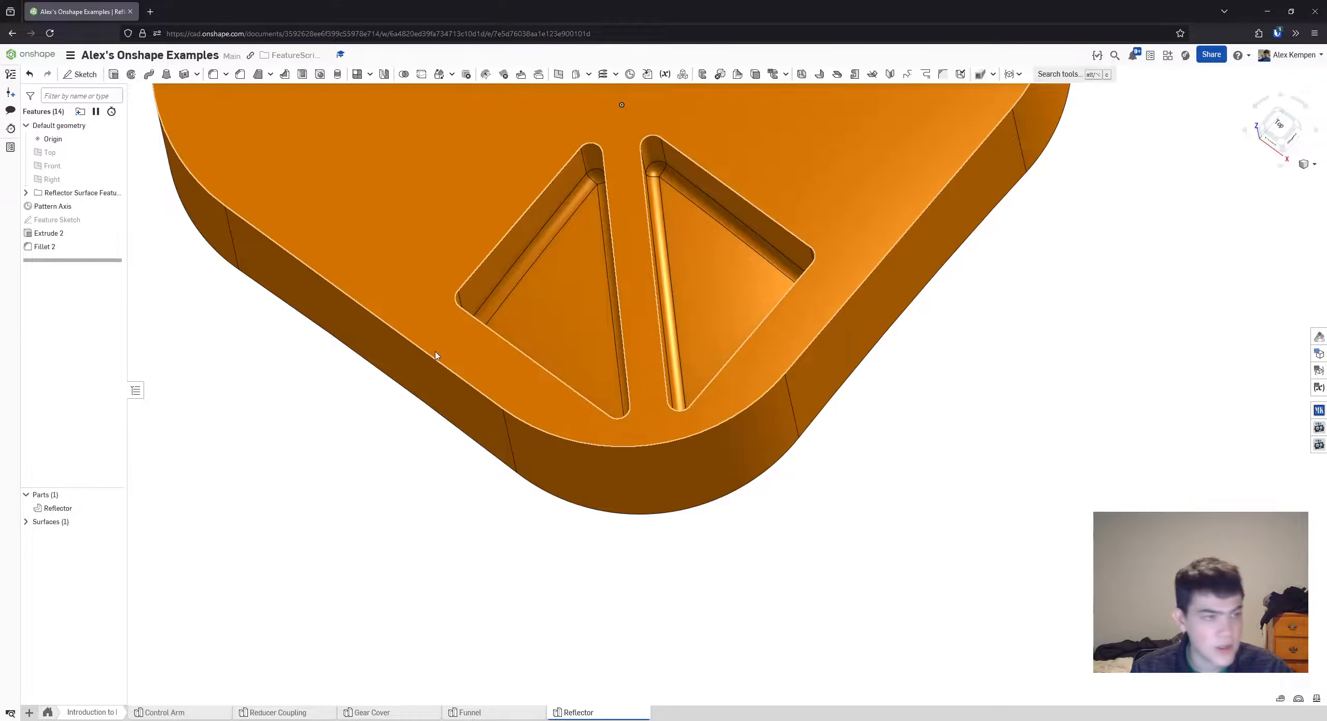
double_click(46, 247)
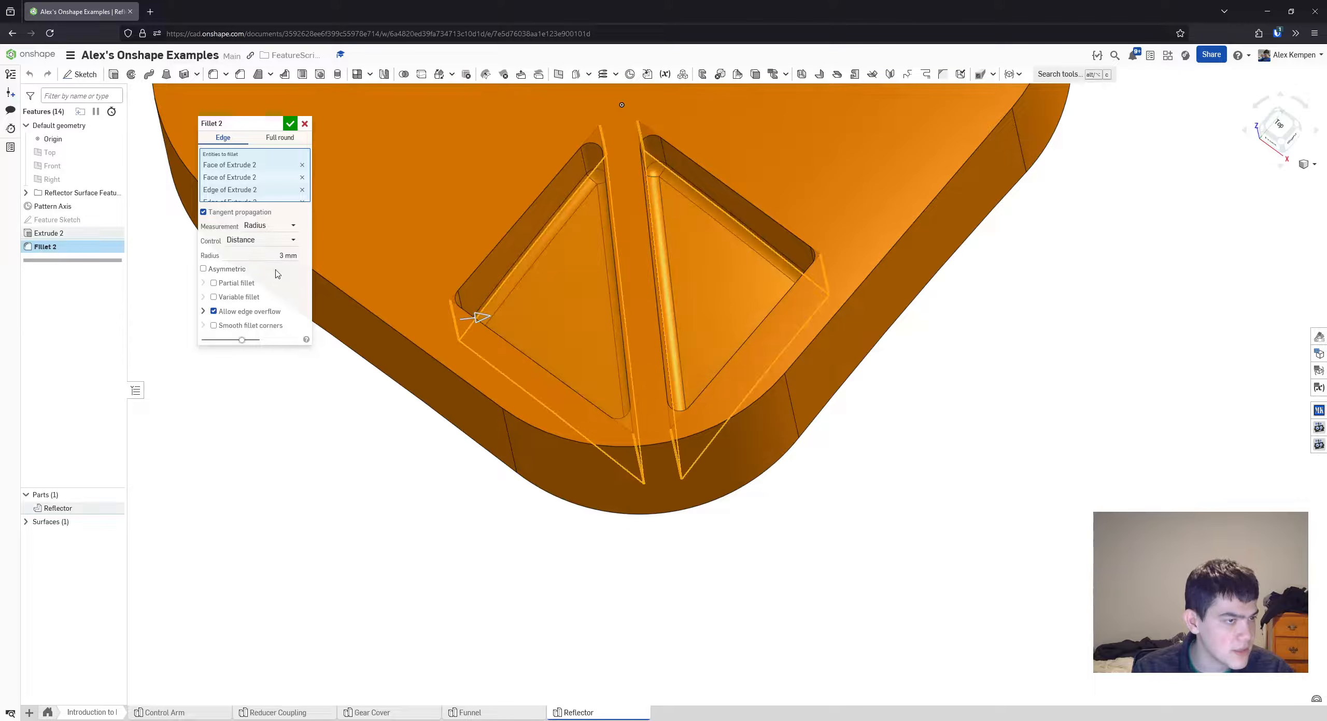
text(6)
key(Return)
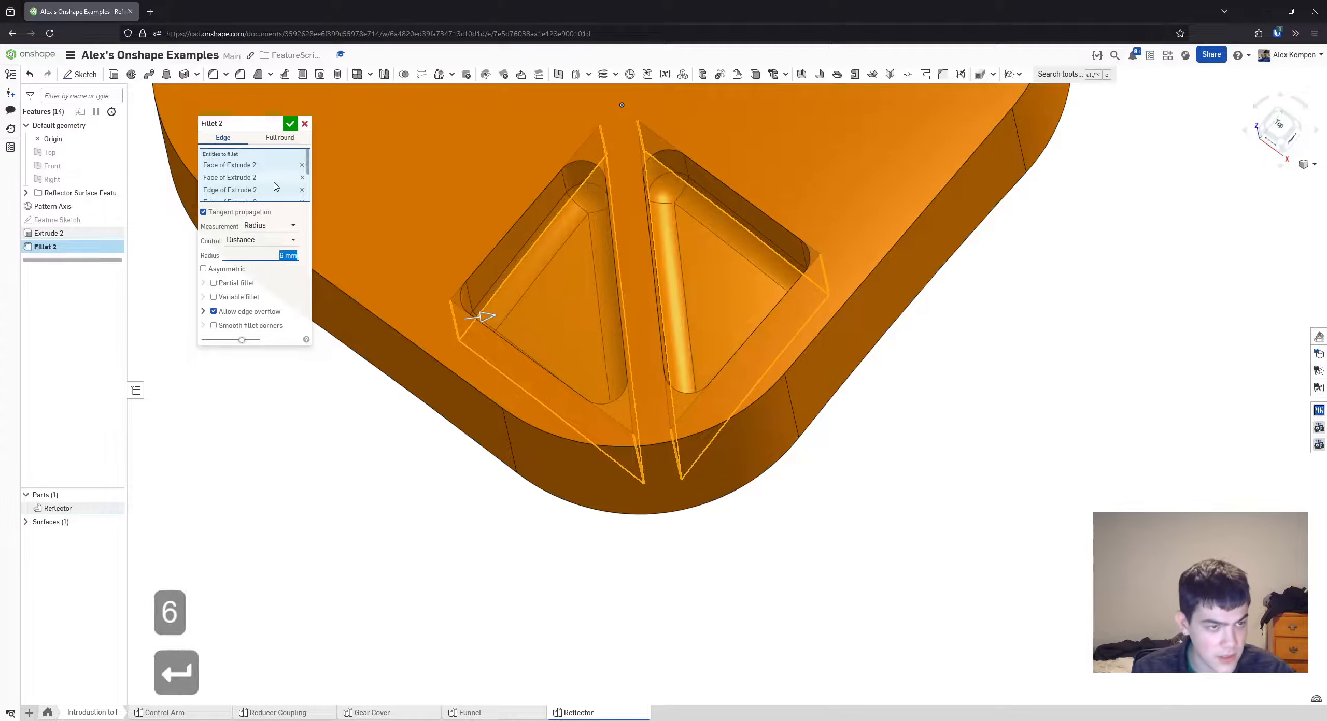
click(289, 125)
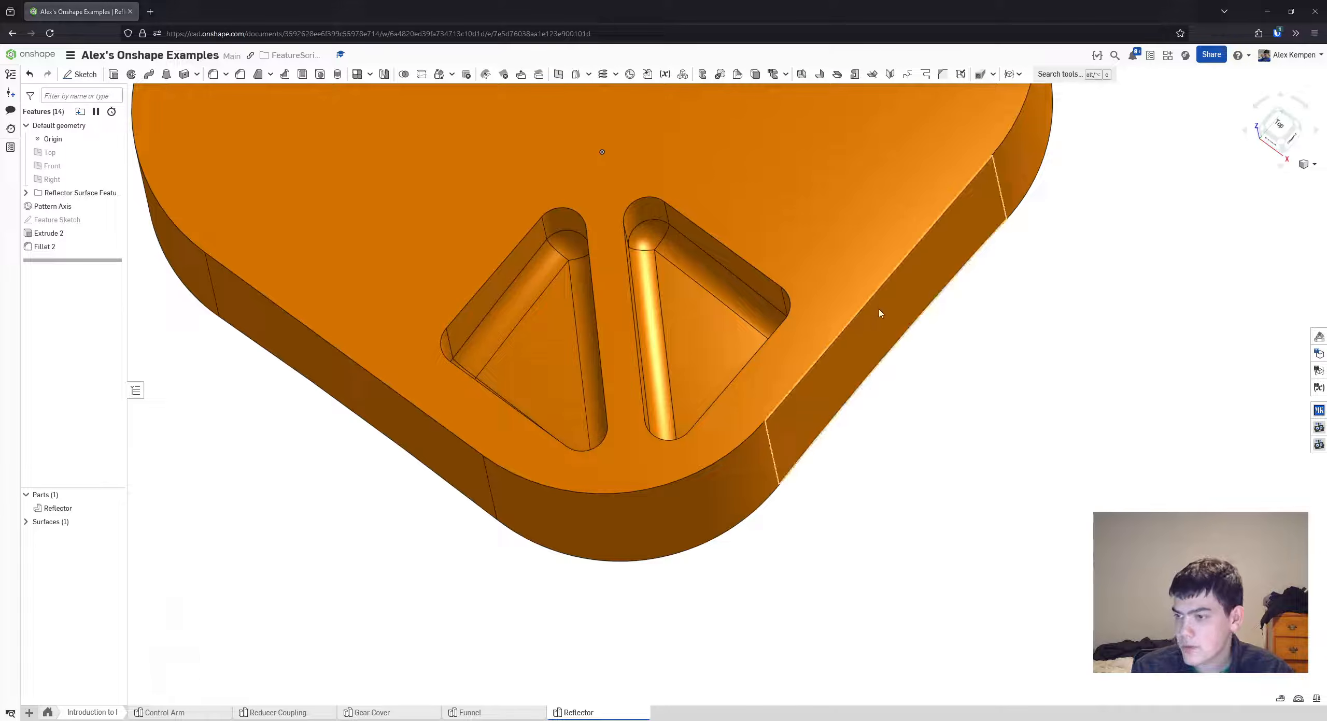
mouse_move(879, 313)
right_down()
mouse_move(873, 293)
mouse_move(827, 266)
mouse_move(824, 275)
right_up()
scroll(828, 265, down, 3)
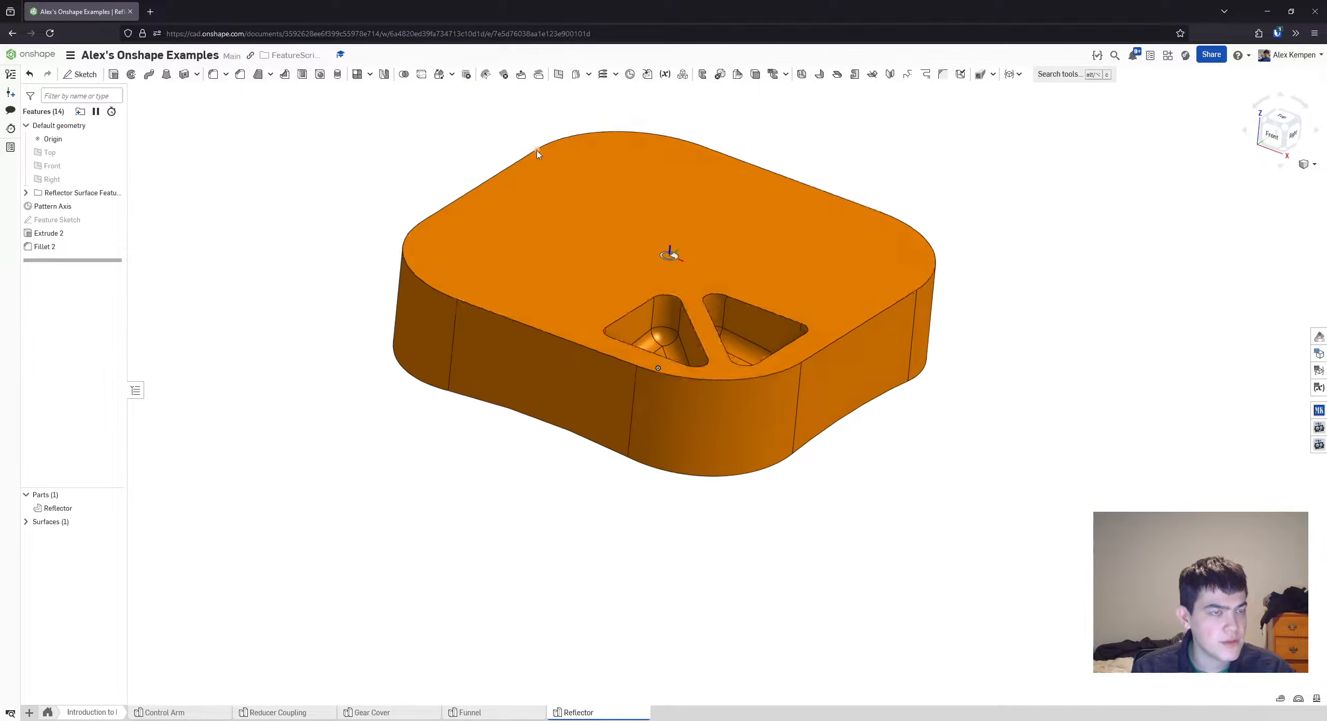
right_drag(674, 259, 467, 250)
scroll(467, 250, up, 1)
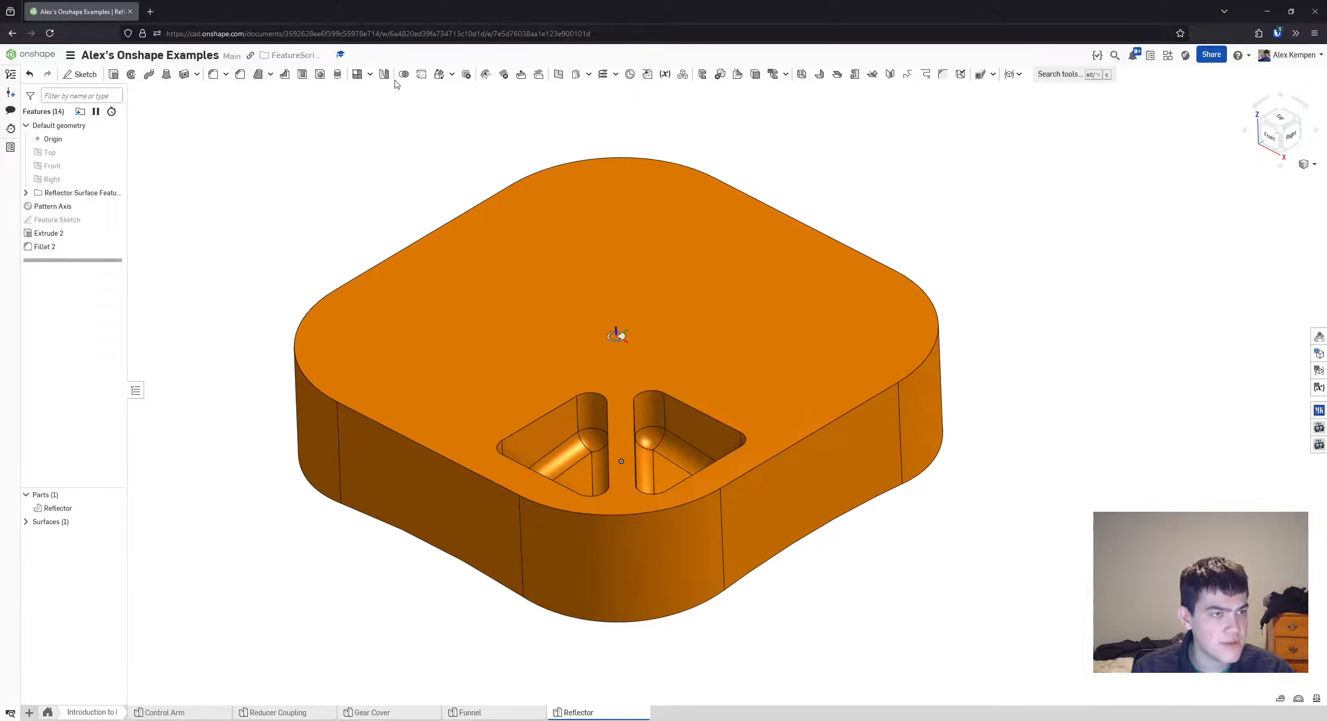
click(370, 75)
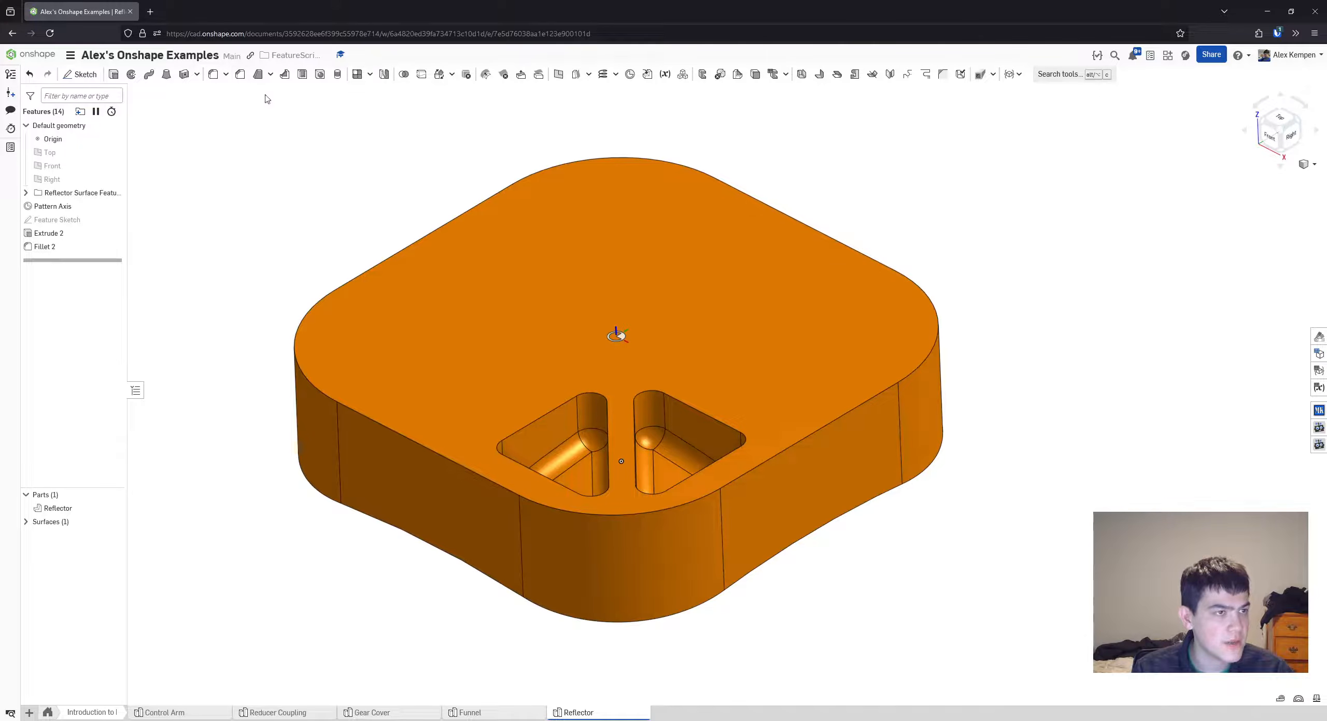
click(370, 76)
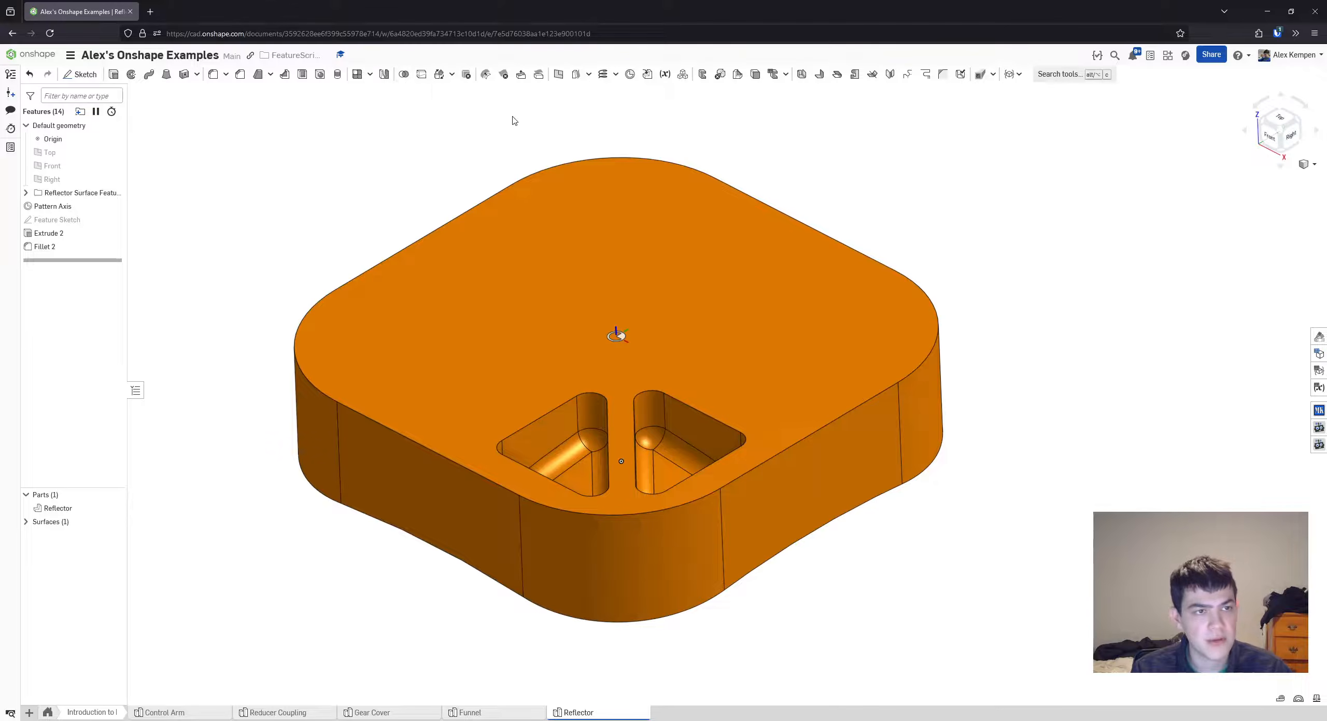
click(1057, 74)
text(fea)
key(Escape)
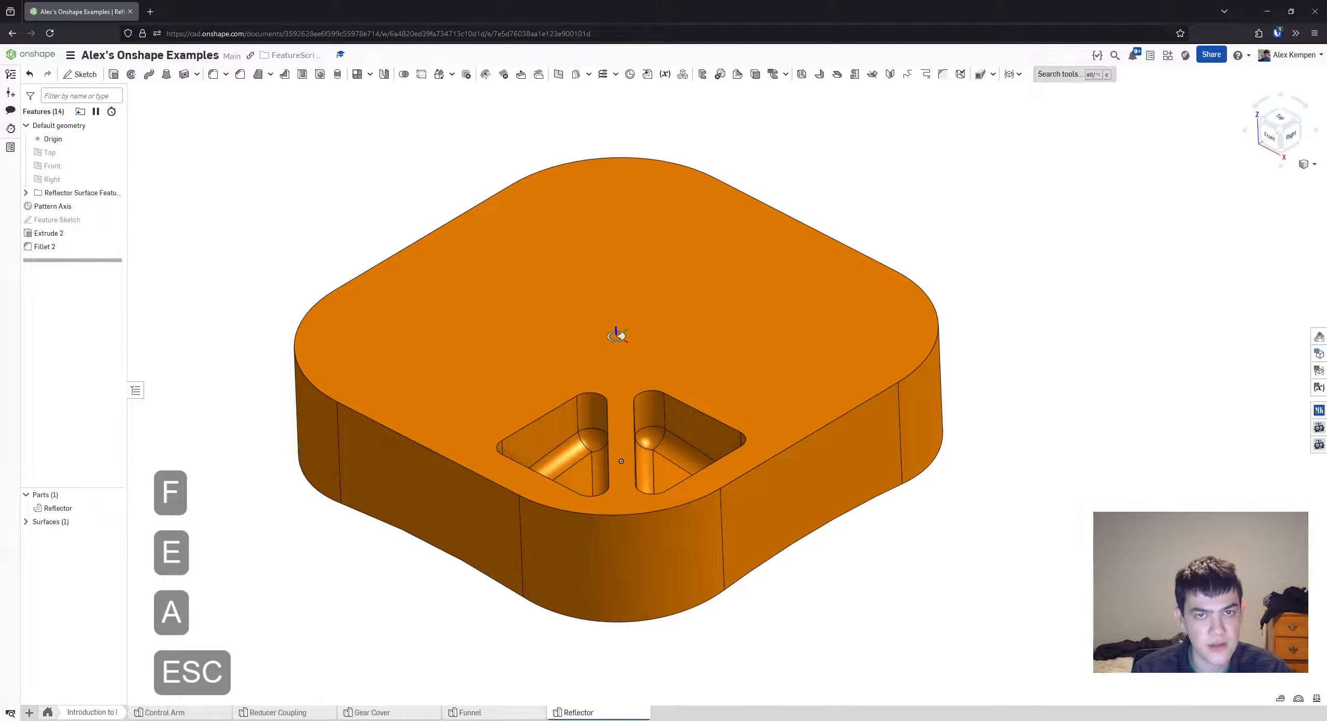
- Start a circular pattern and set its type to Feature pattern
click(1052, 77)
text(patter)
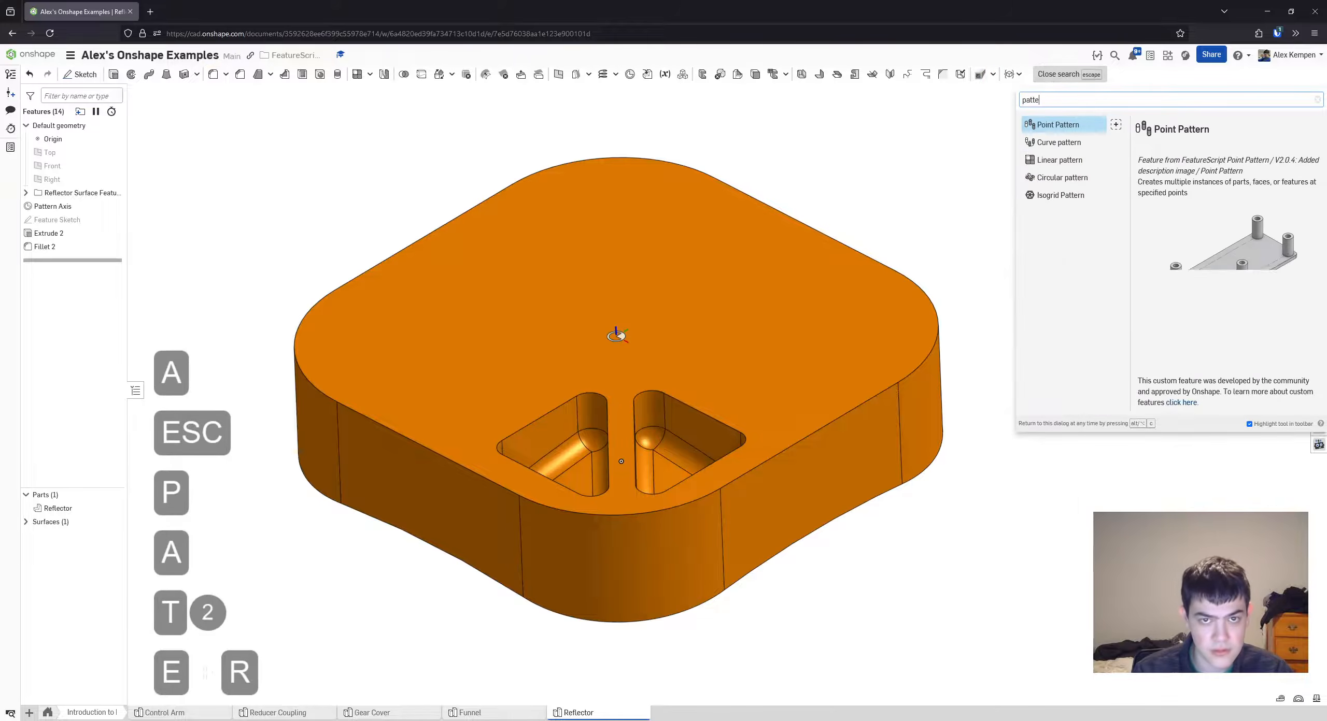
click(1083, 177)
scroll(551, 296, down, 3)
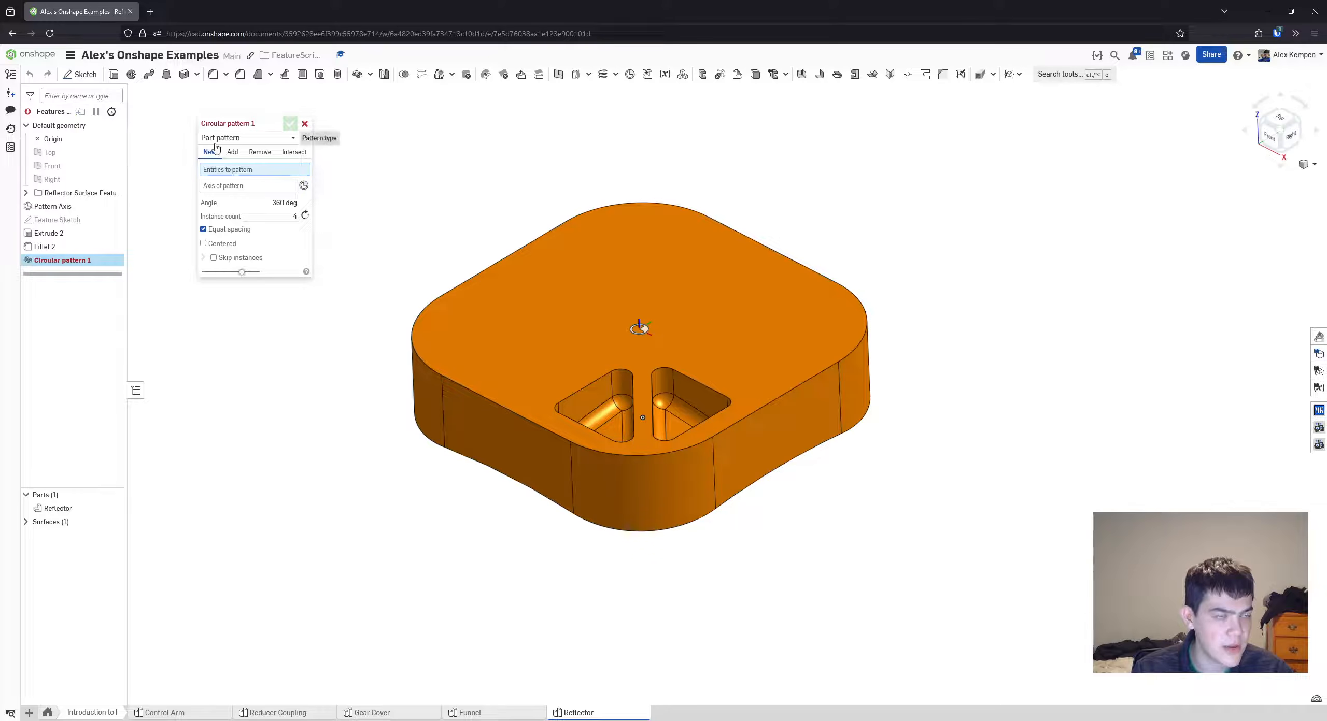
scroll(657, 323, down, 2)
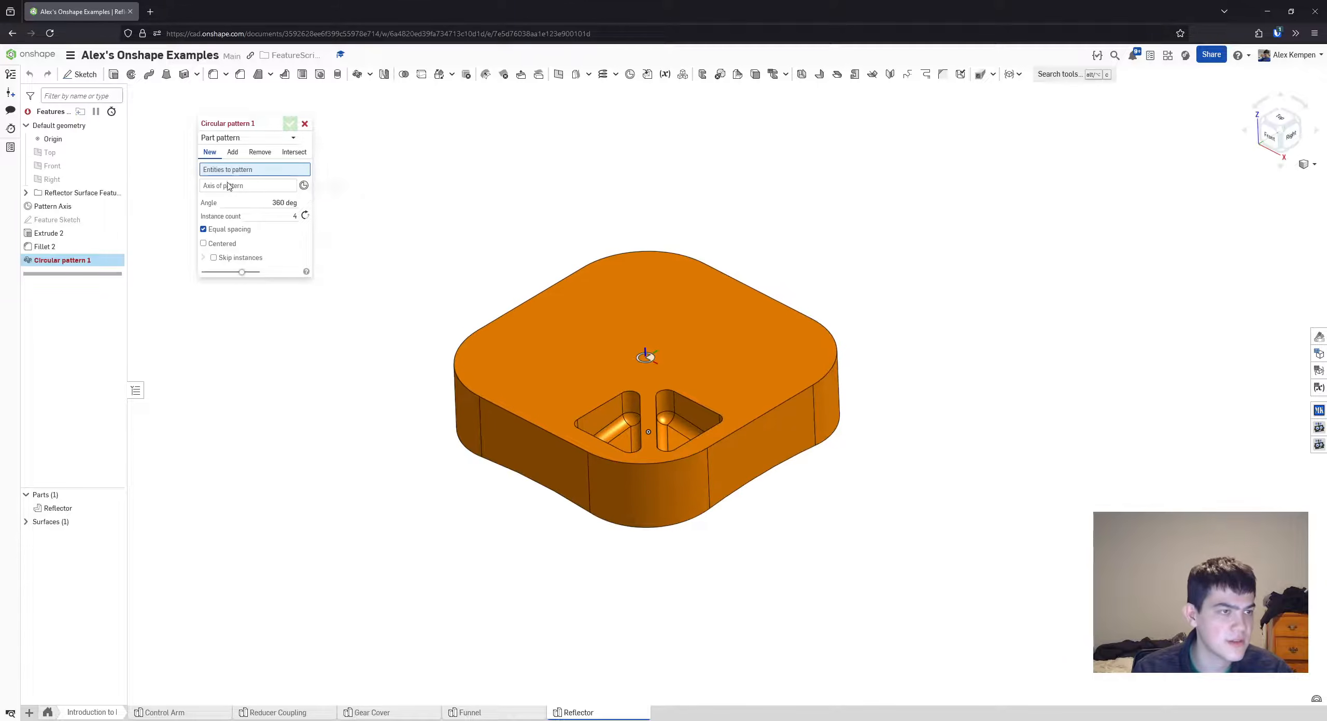
click(241, 137)
click(240, 170)
scroll(450, 311, up, 3)
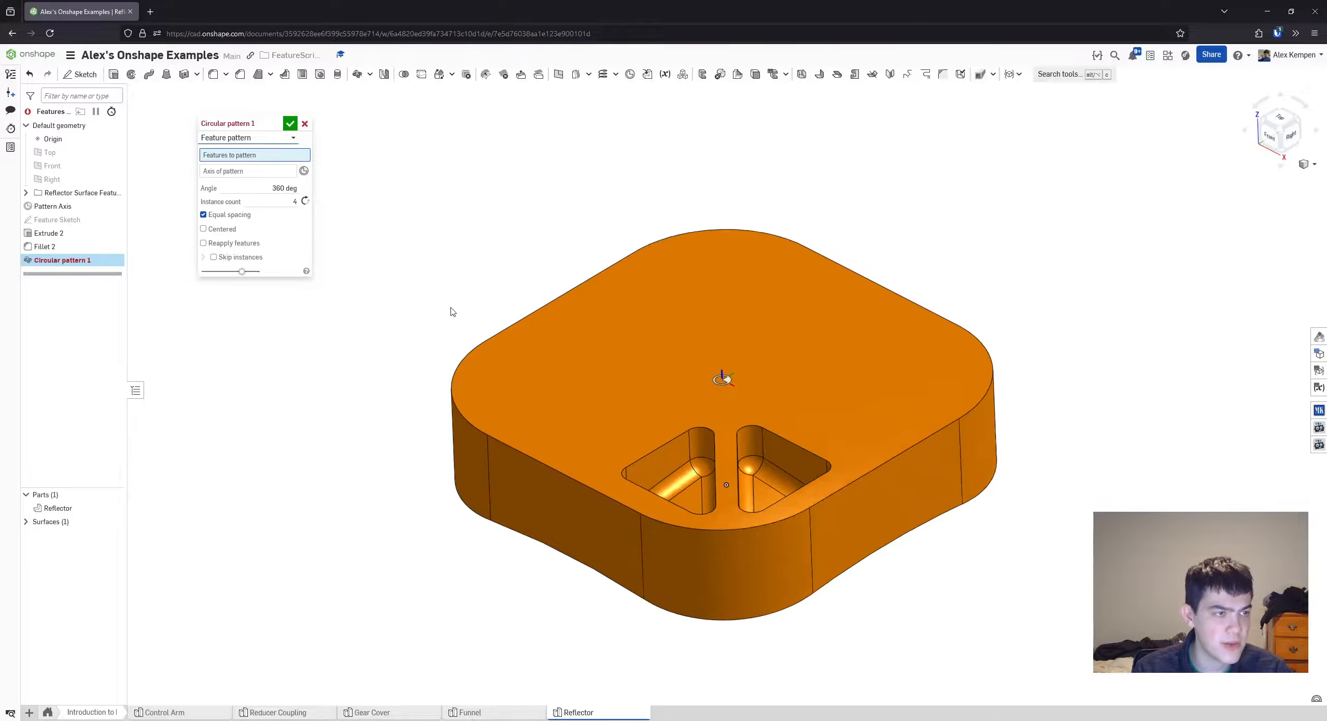
scroll(607, 399, up, 2)
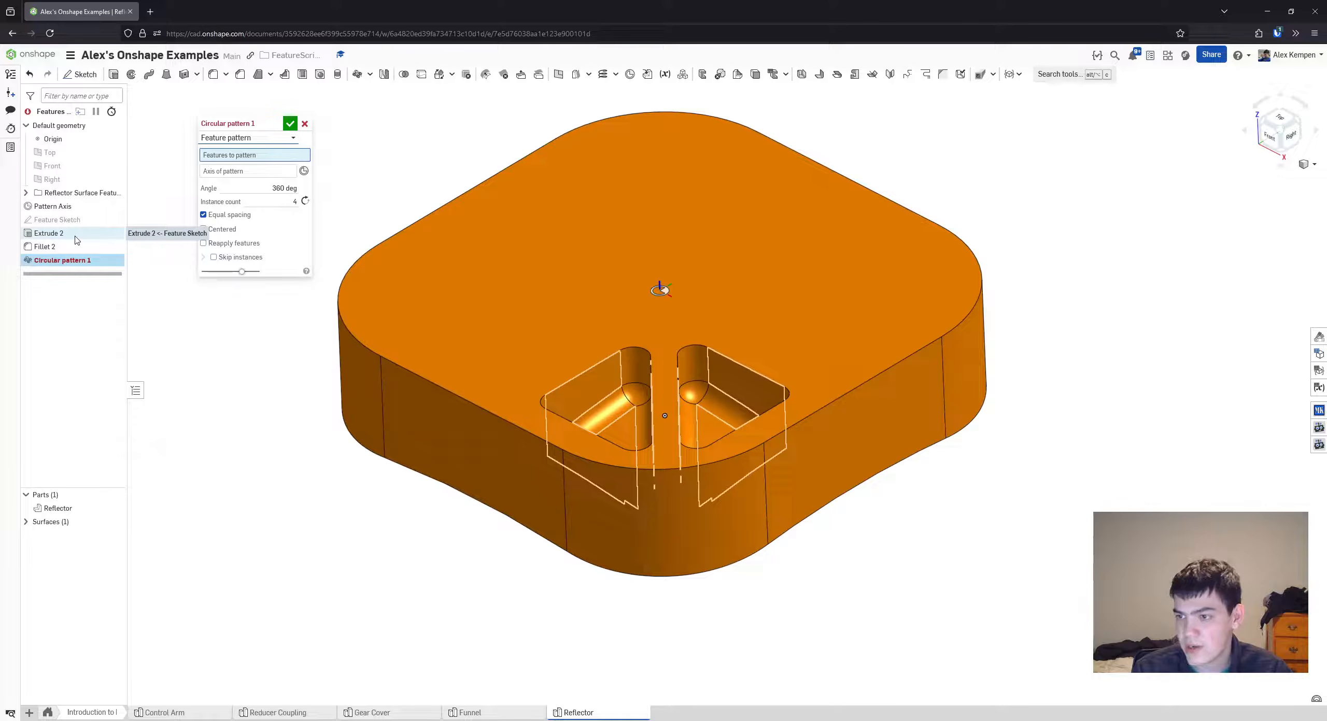
- Pattern the pocket cut Extrude 2 and its Fillet 2 around the Pattern Axis as 4 equally spaced instances over 360 degrees
click(76, 236)
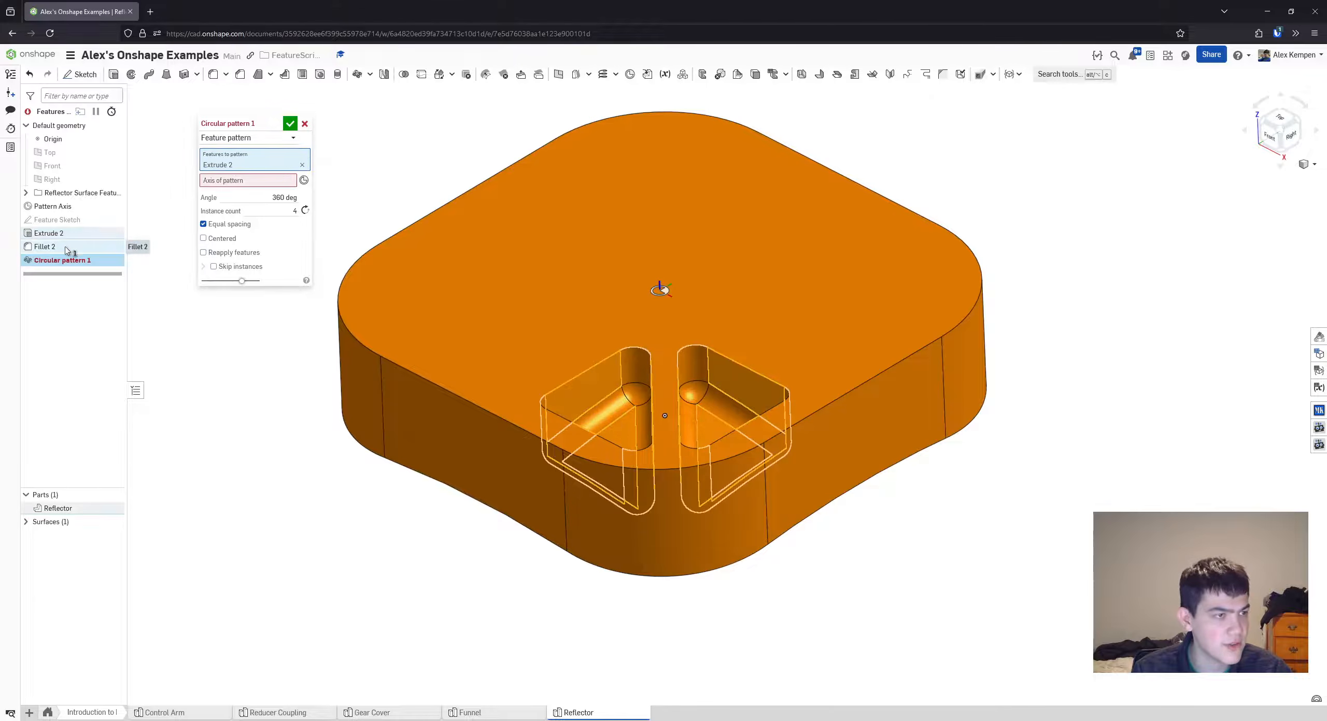
click(68, 247)
click(241, 199)
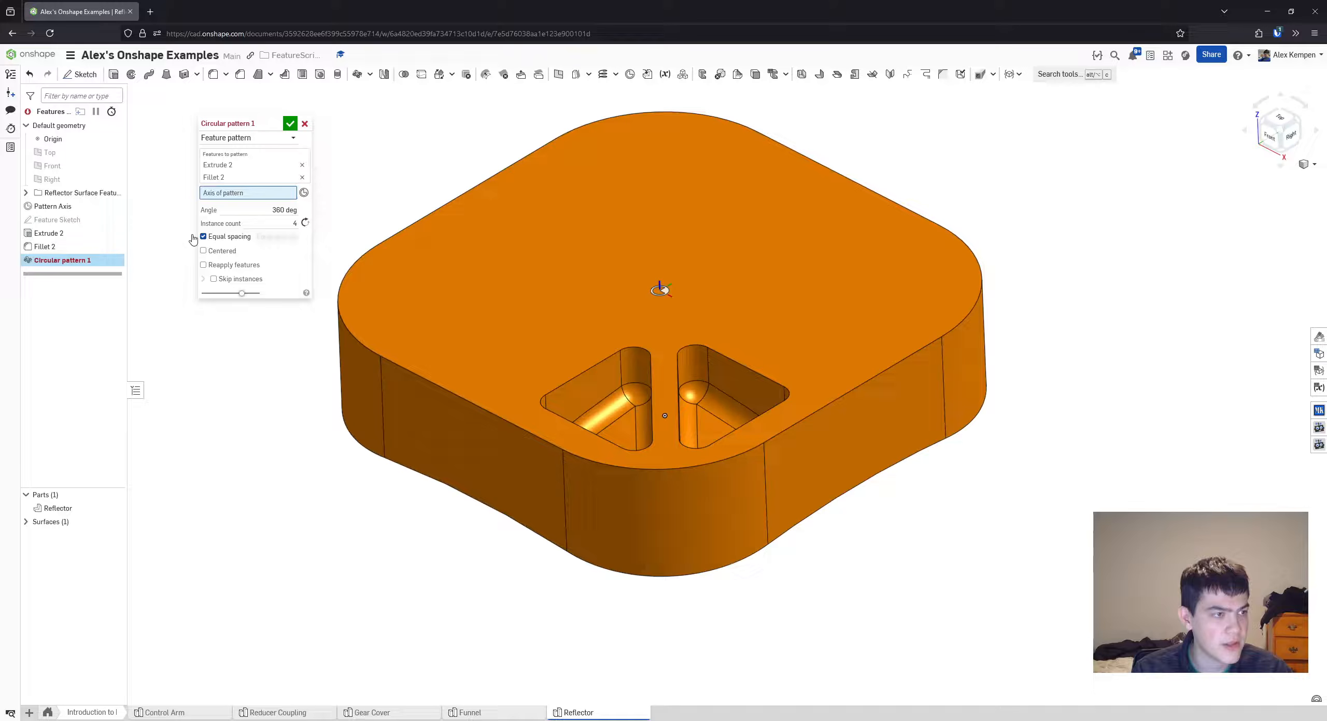
click(76, 210)
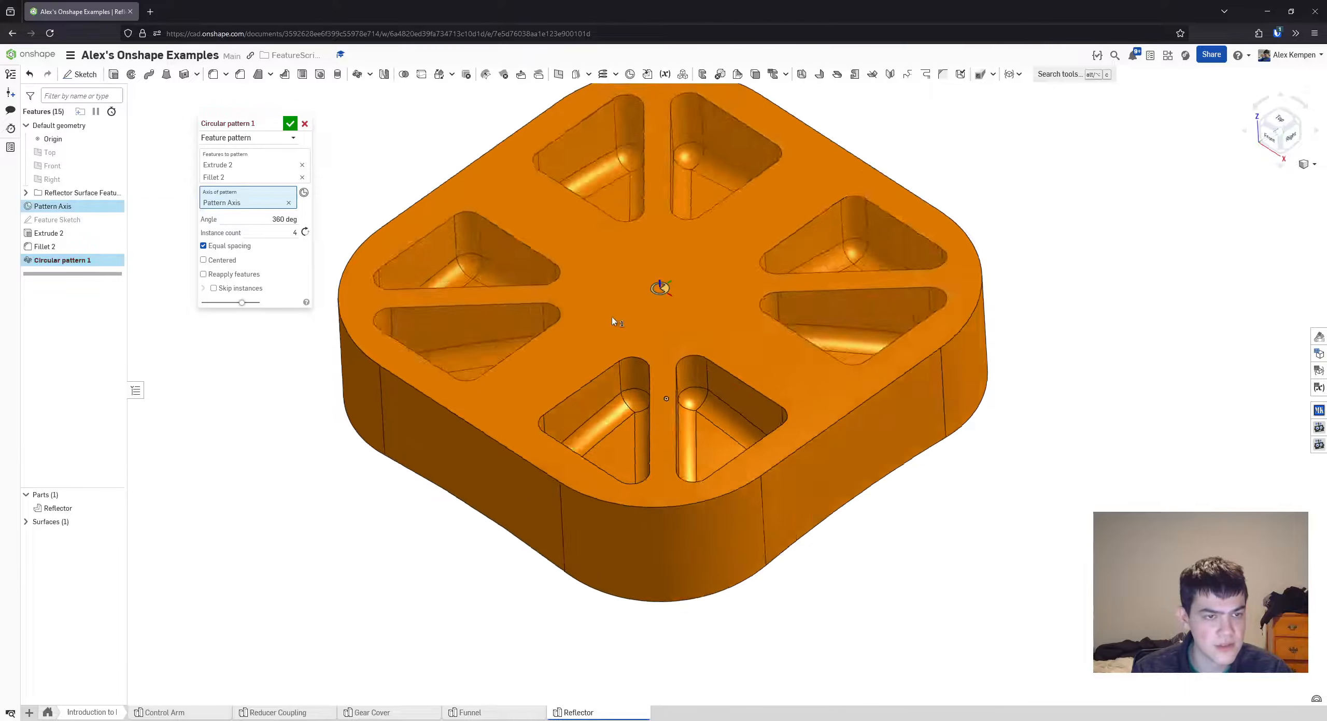
- Examine the patterned pockets' floors, fillets and depths around the reflector from several angles
mouse_move(612, 317)
right_down()
mouse_move(618, 334)
mouse_move(620, 315)
mouse_move(597, 332)
mouse_move(589, 321)
right_up()
scroll(618, 326, down, 2)
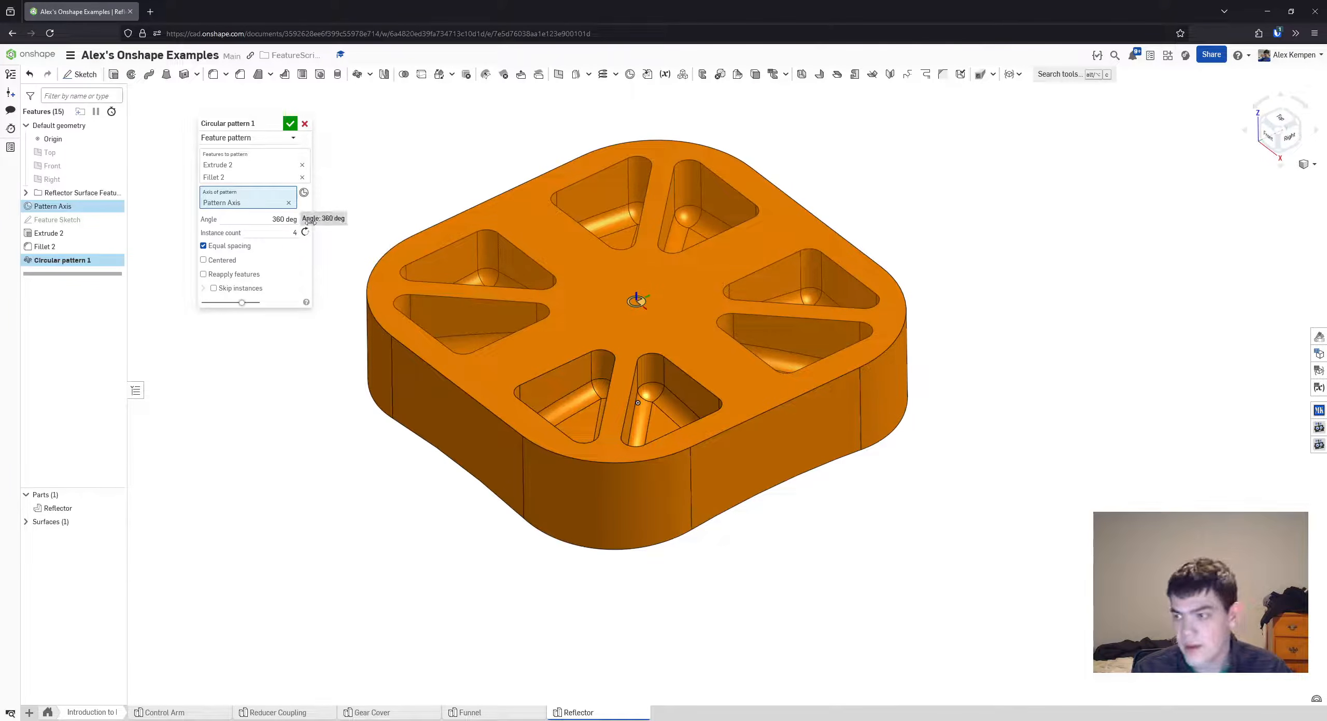
right_drag(628, 269, 630, 293)
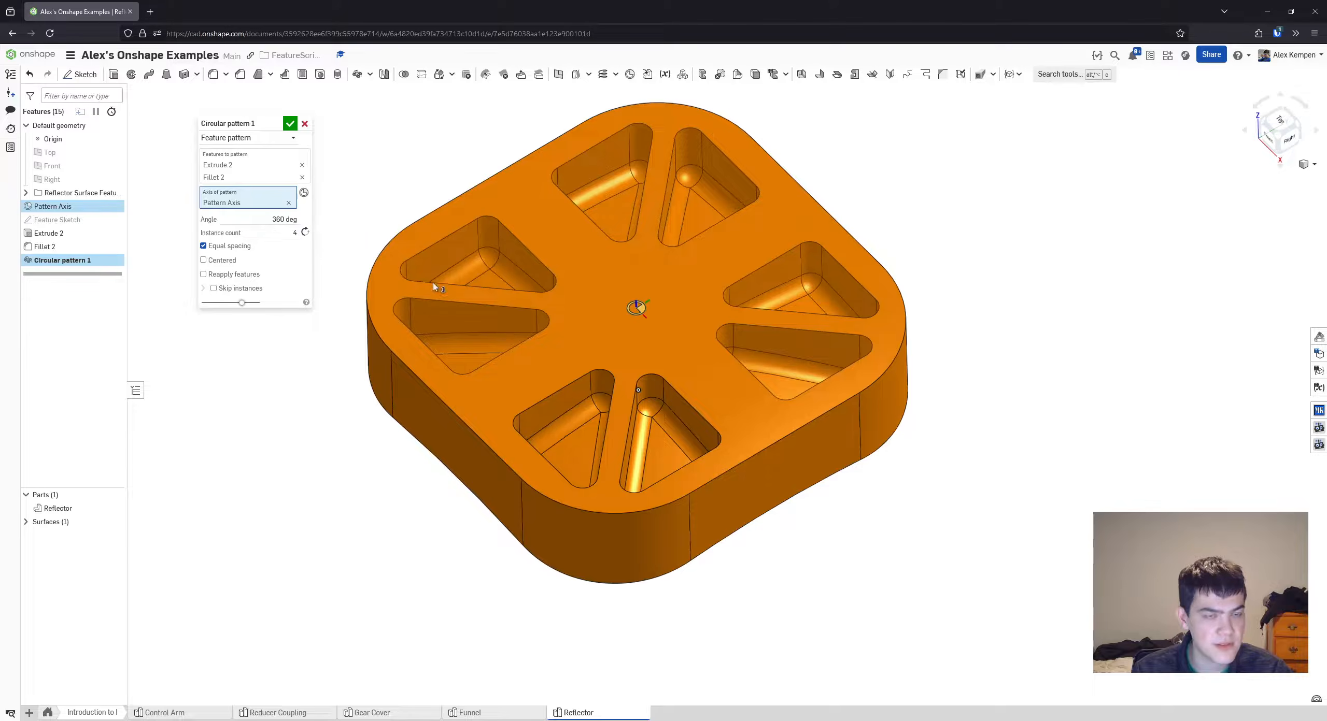
right_drag(434, 284, 721, 361)
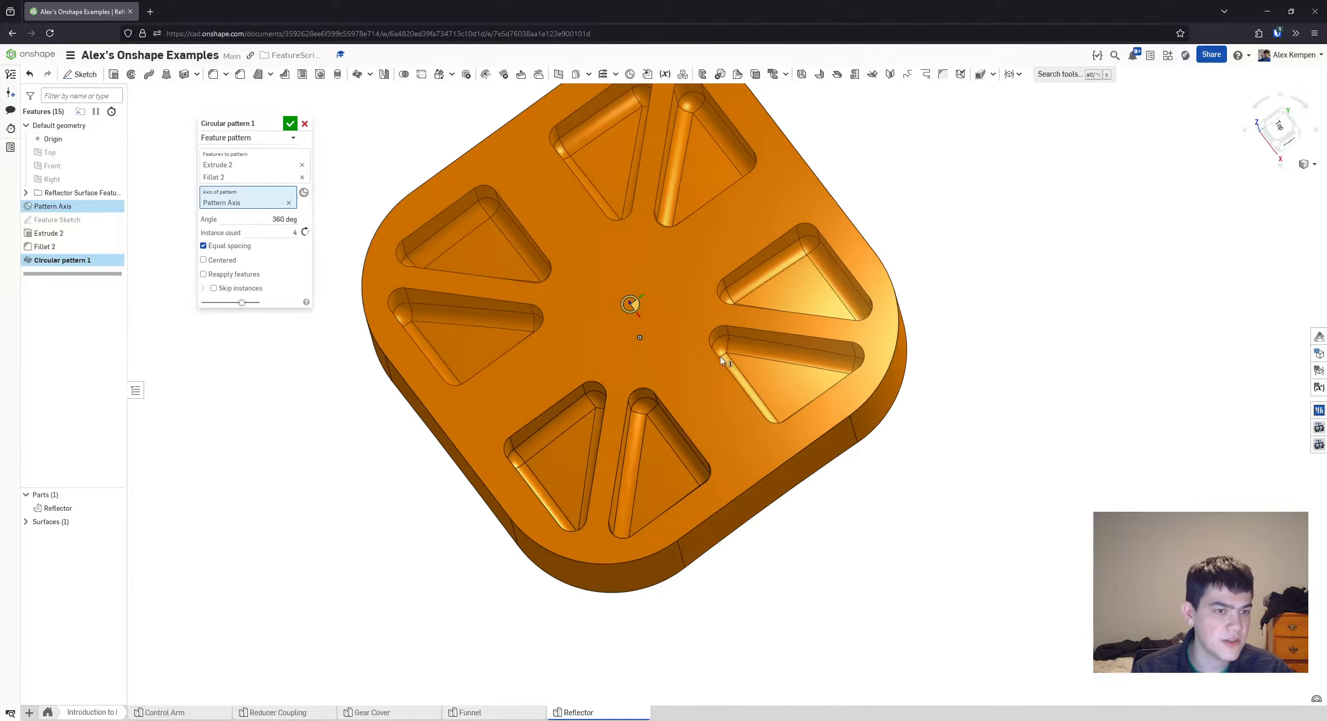
mouse_move(707, 449)
right_down()
mouse_move(717, 413)
mouse_move(695, 370)
mouse_move(598, 436)
mouse_move(597, 405)
mouse_move(234, 337)
right_up()
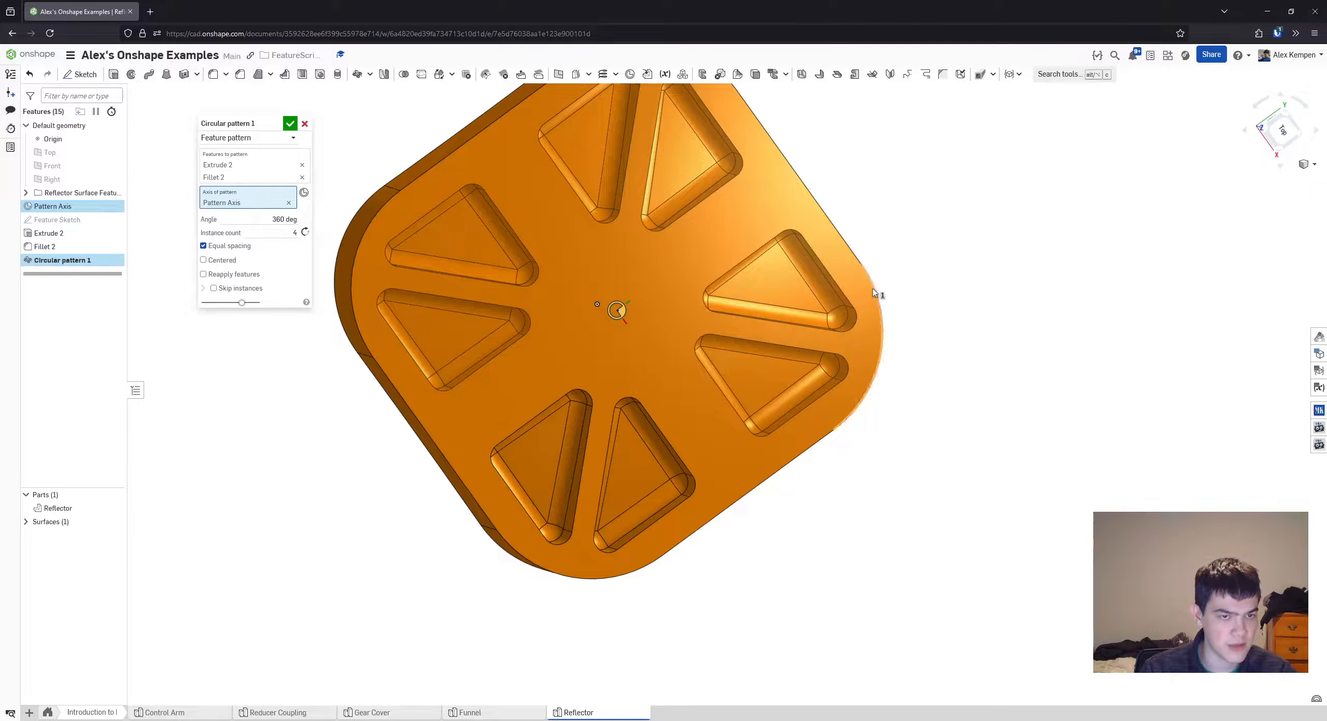
right_drag(873, 289, 793, 319)
scroll(746, 320, up, 3)
scroll(848, 353, down, 2)
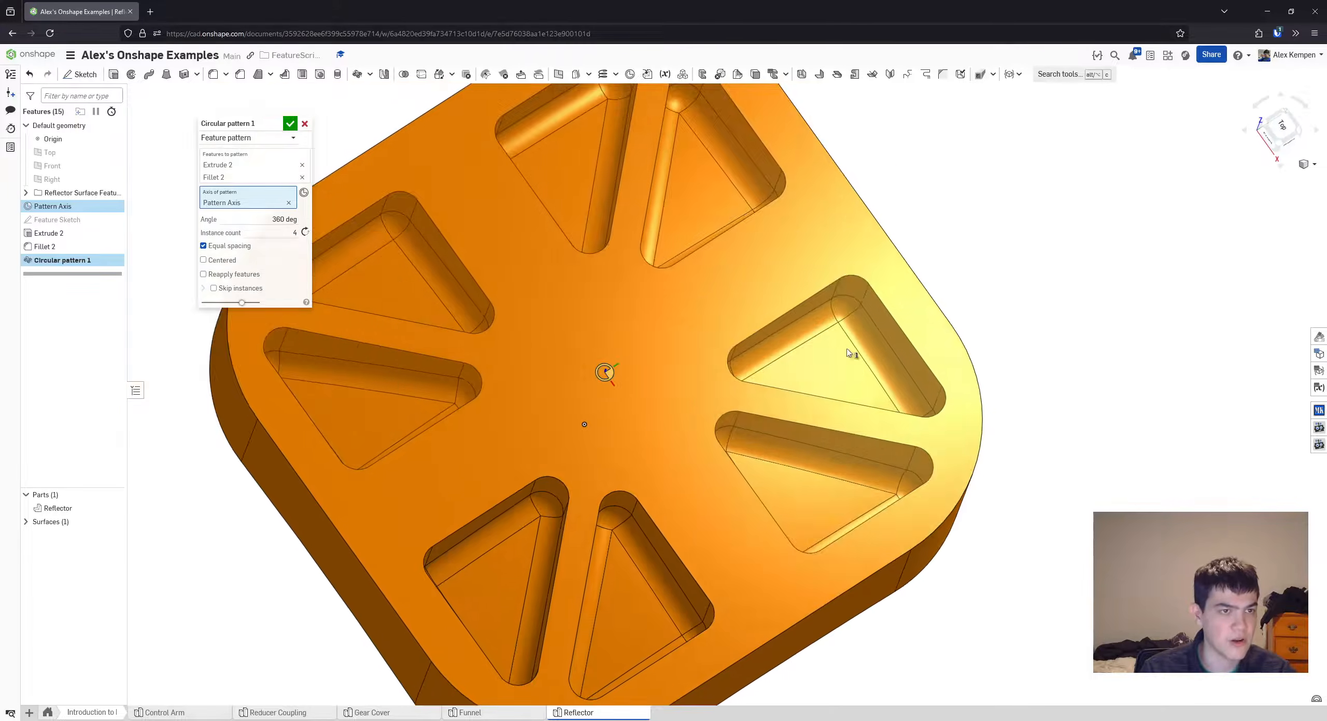
scroll(658, 518, down, 2)
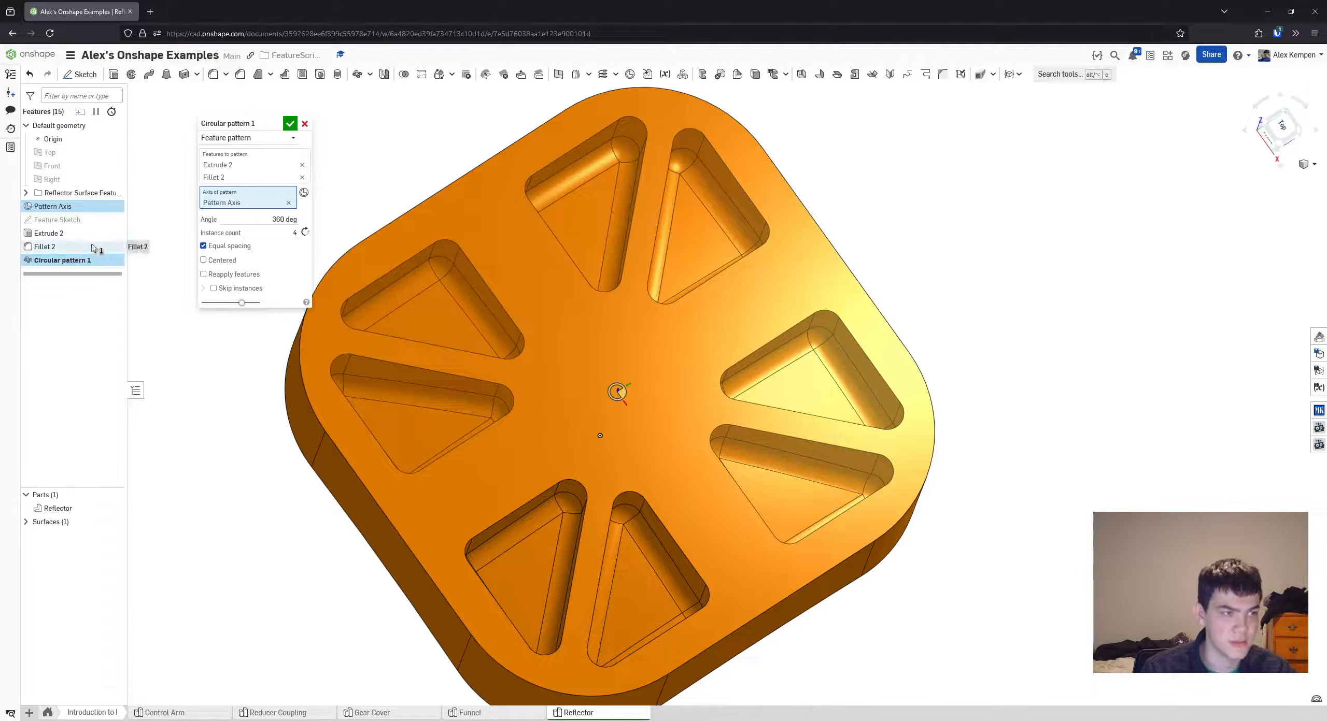
right_drag(608, 415, 528, 516)
scroll(571, 523, down, 2)
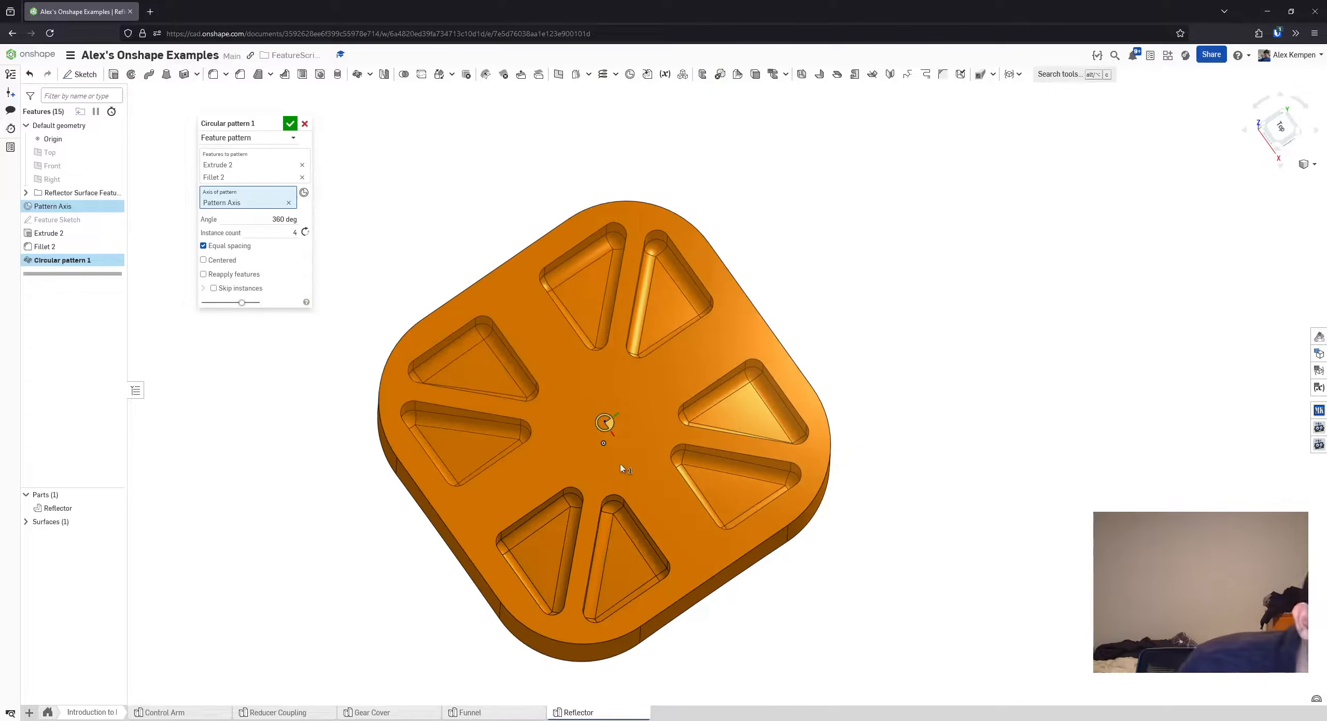
scroll(617, 440, up, 2)
right_drag(618, 432, 610, 390)
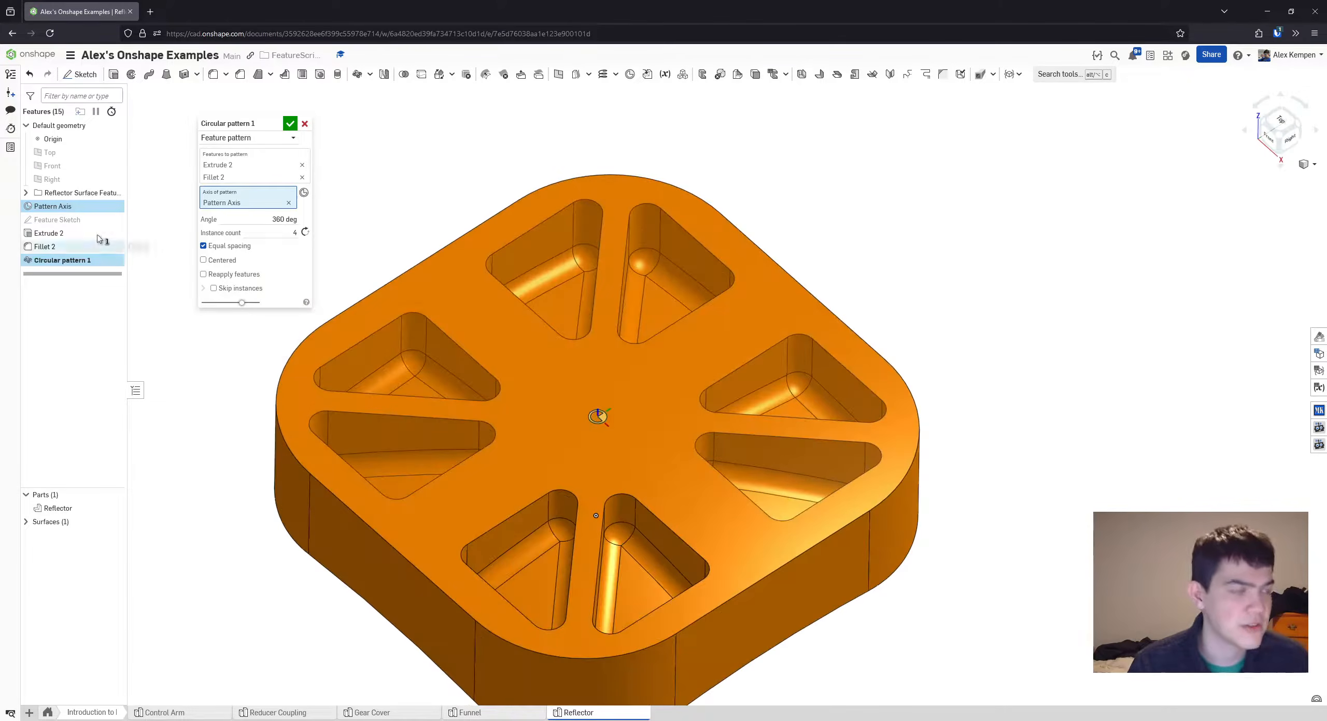
right_drag(558, 337, 595, 378)
middle_drag(595, 377, 565, 299)
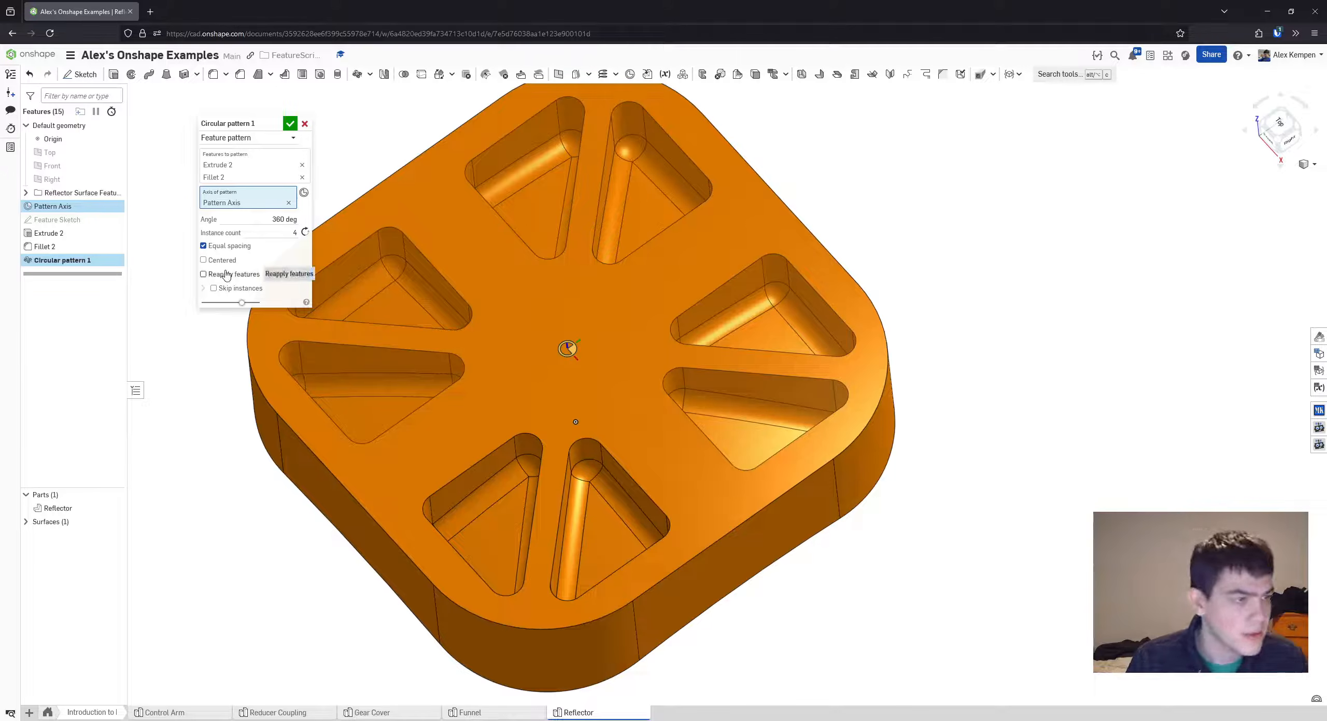
- Turn on Reapply features for the circular pattern, check the pockets all around the reflector, and accept the pattern
right_drag(496, 335, 328, 295)
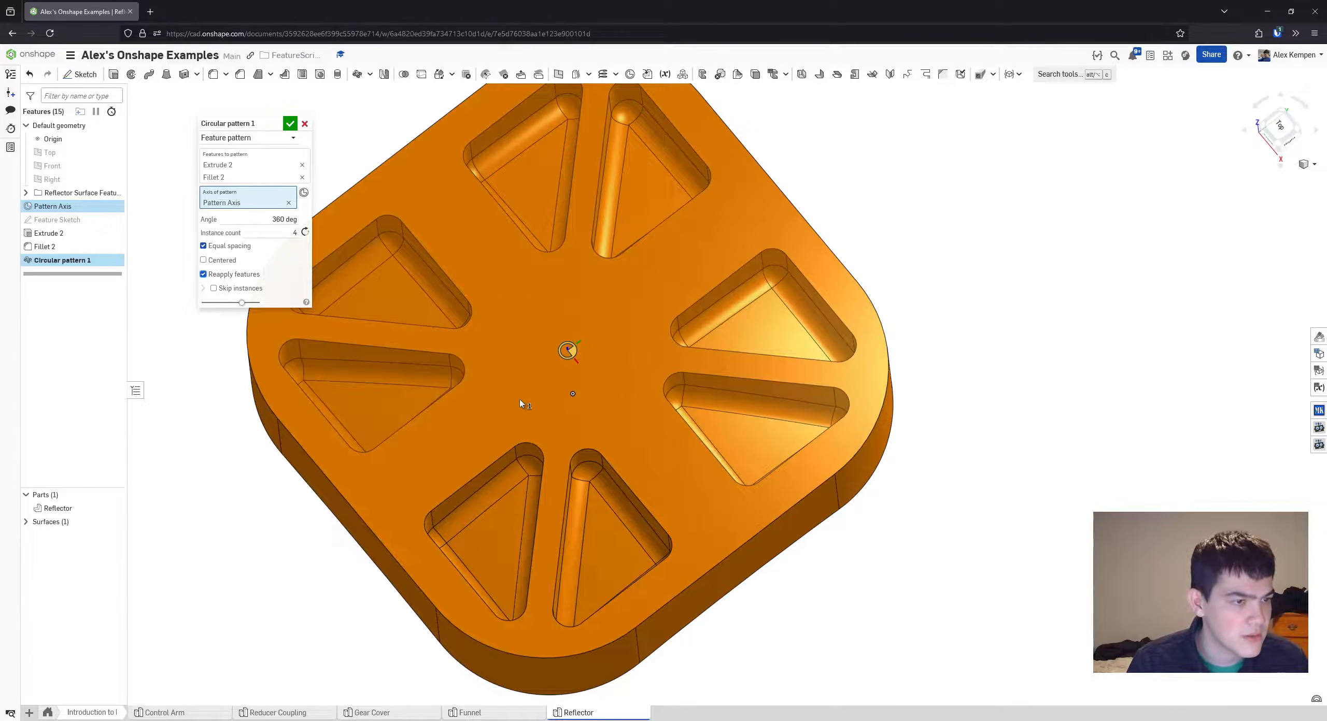
right_drag(520, 404, 423, 363)
scroll(423, 363, up, 3)
right_drag(419, 460, 709, 344)
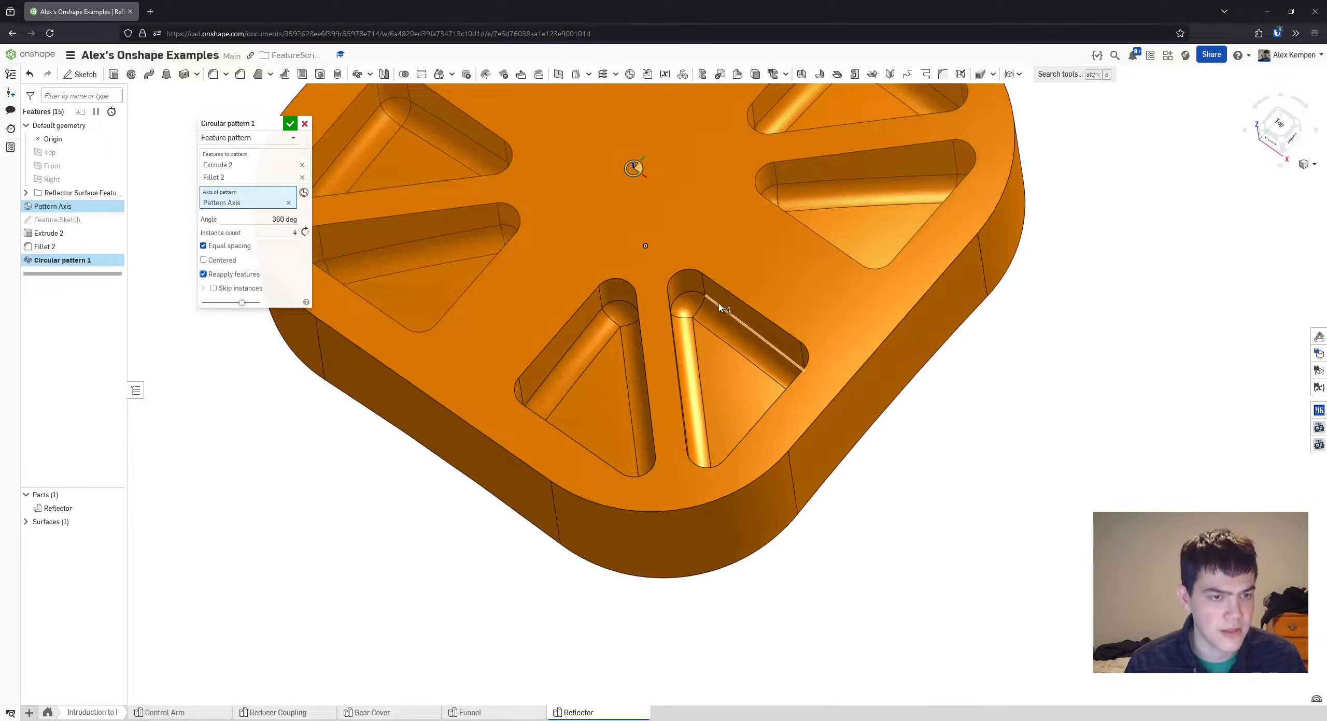
right_drag(898, 169, 745, 285)
right_drag(669, 261, 825, 466)
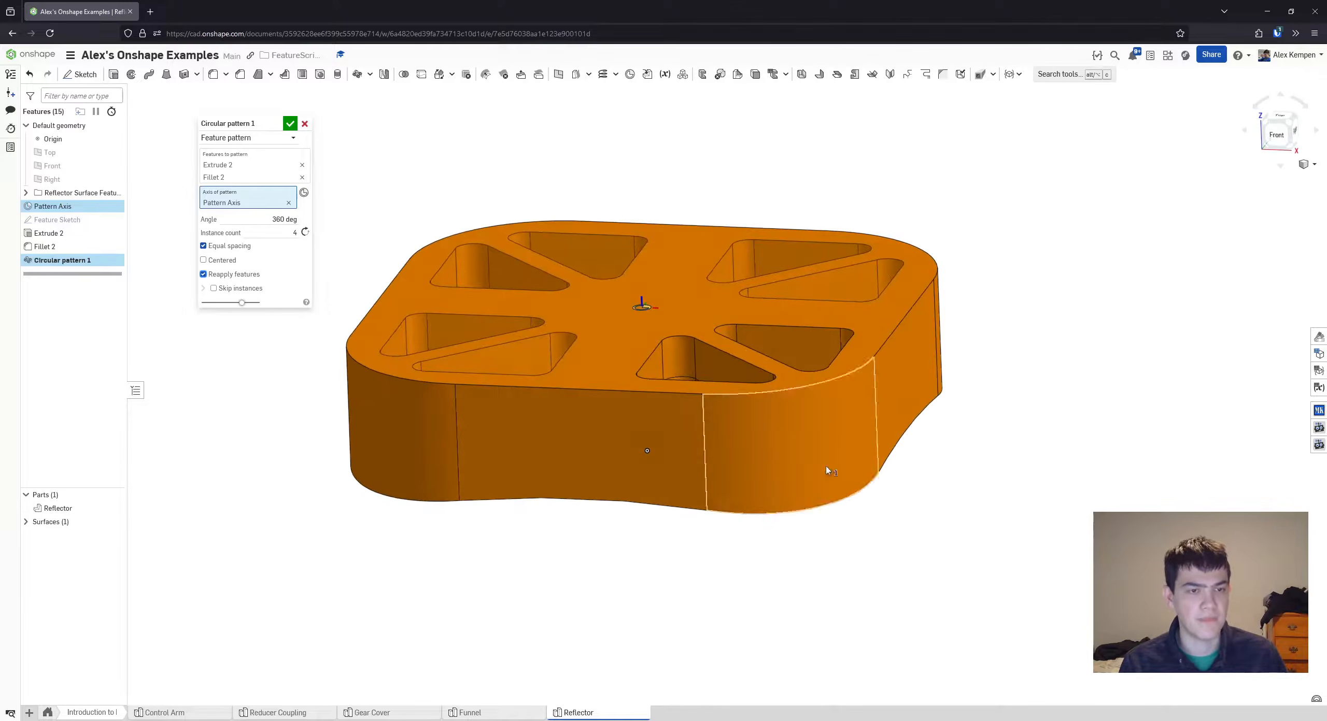
scroll(748, 398, up, 3)
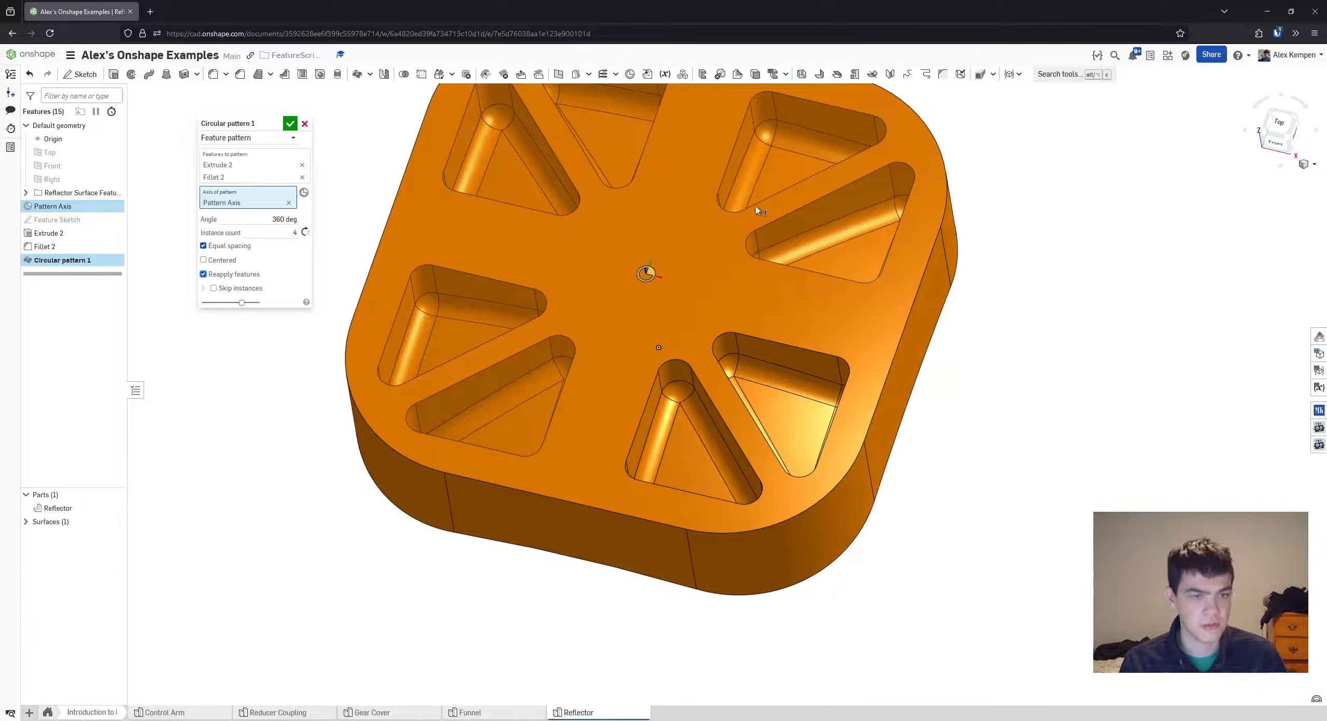
right_drag(628, 232, 524, 332)
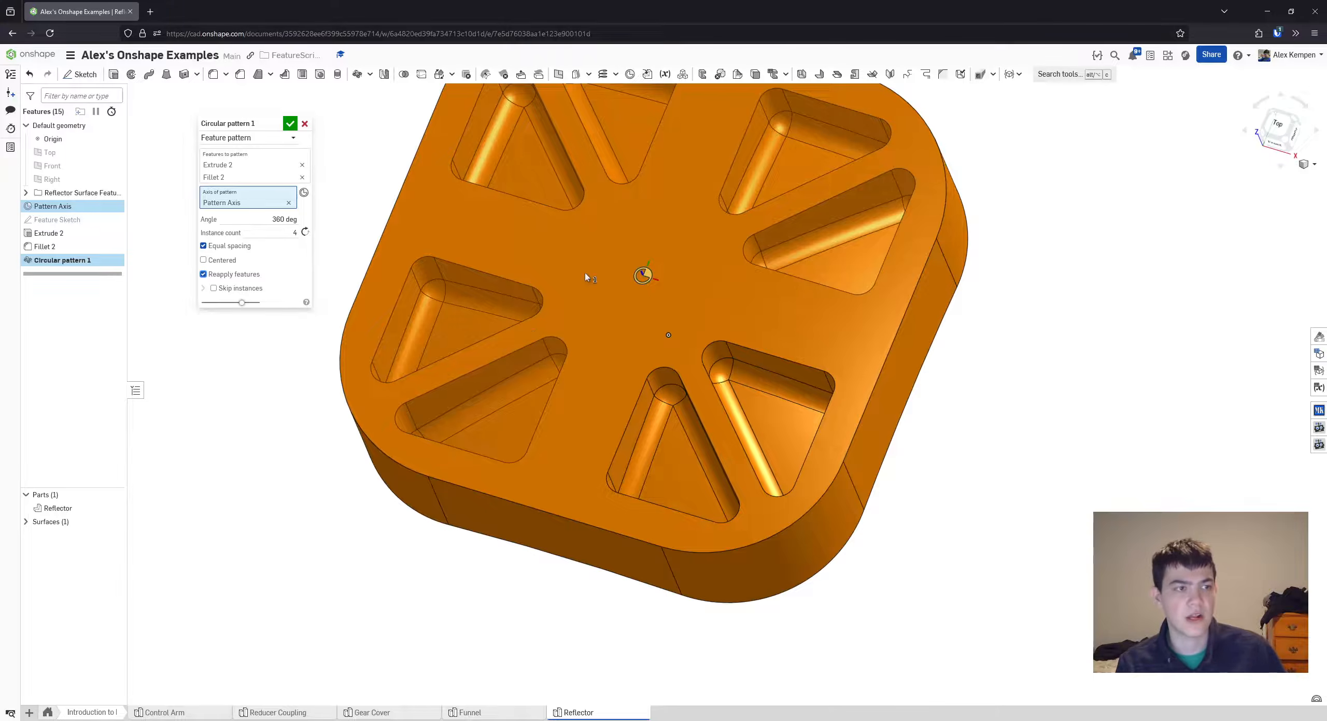
right_drag(585, 275, 348, 210)
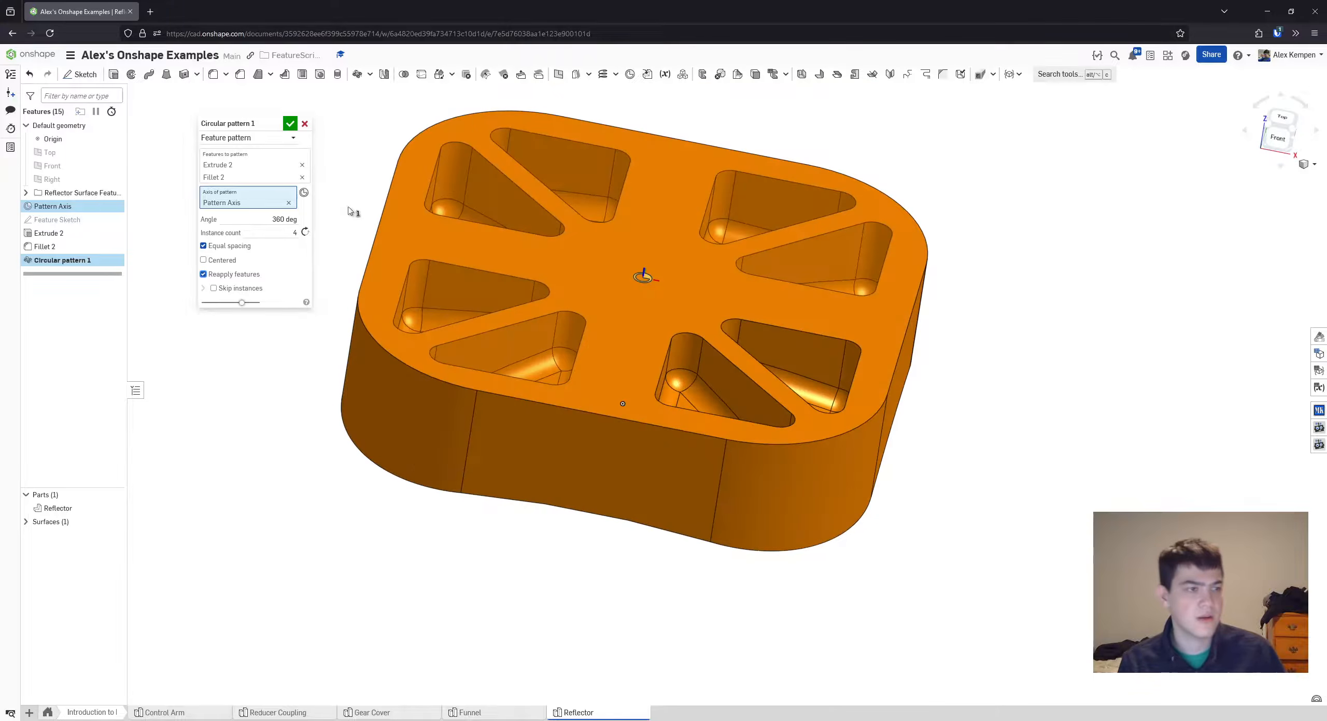
click(289, 125)
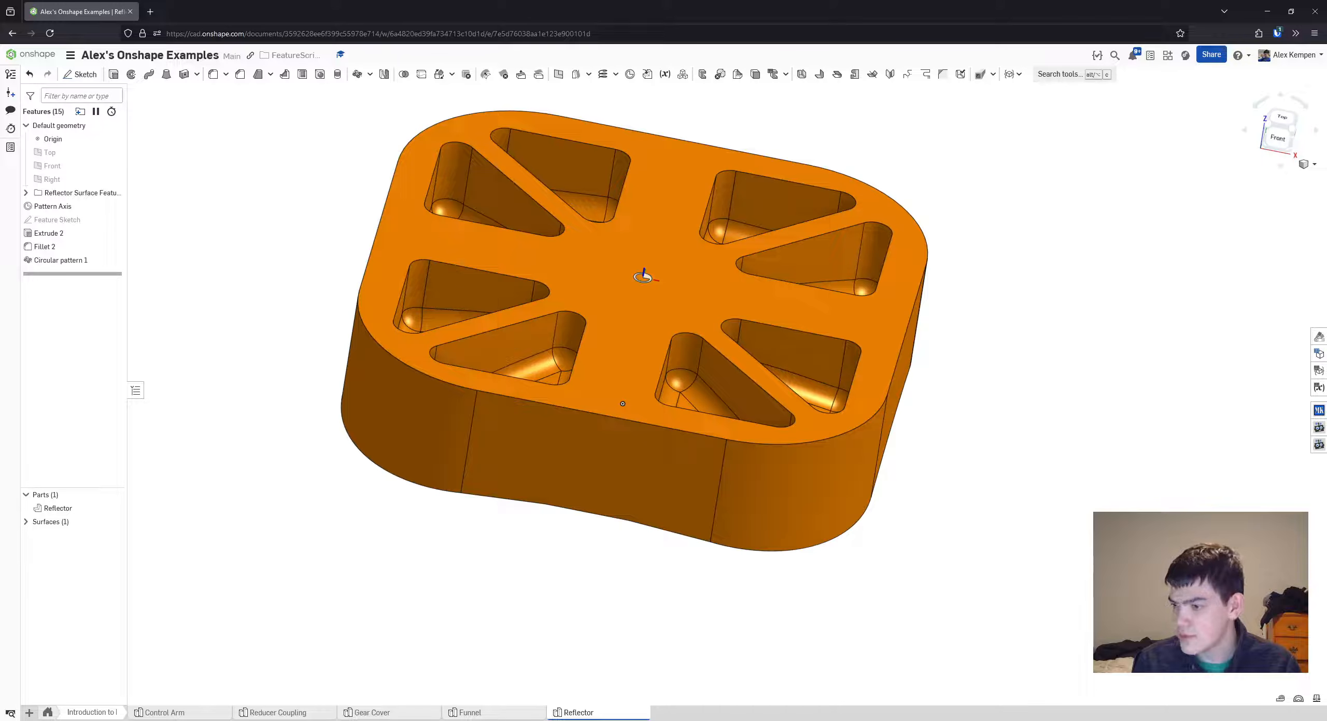
- Start a metric hole in the reflector, placed at the Pattern Axis
right_drag(540, 271, 224, 159)
middle_drag(309, 167, 295, 181)
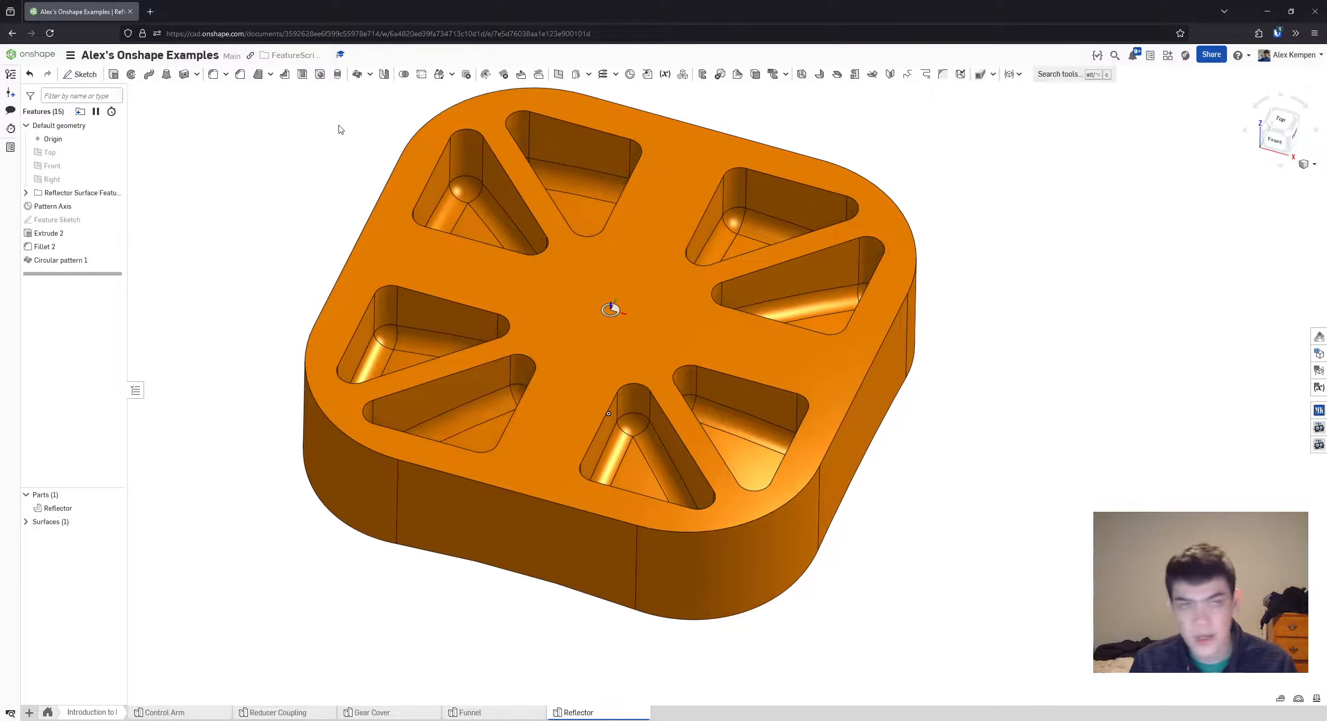
click(317, 76)
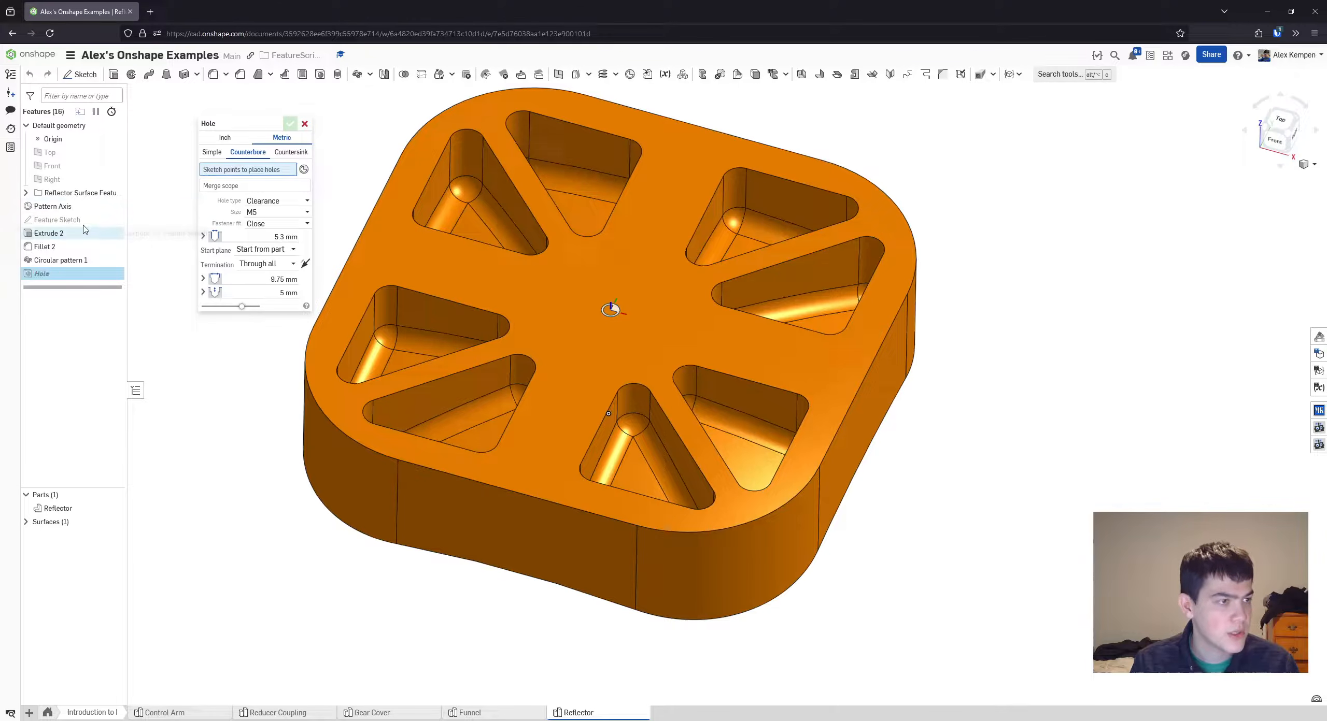
click(57, 206)
scroll(617, 299, up, 2)
mouse_move(626, 281)
right_down()
mouse_move(611, 276)
mouse_move(622, 267)
right_up()
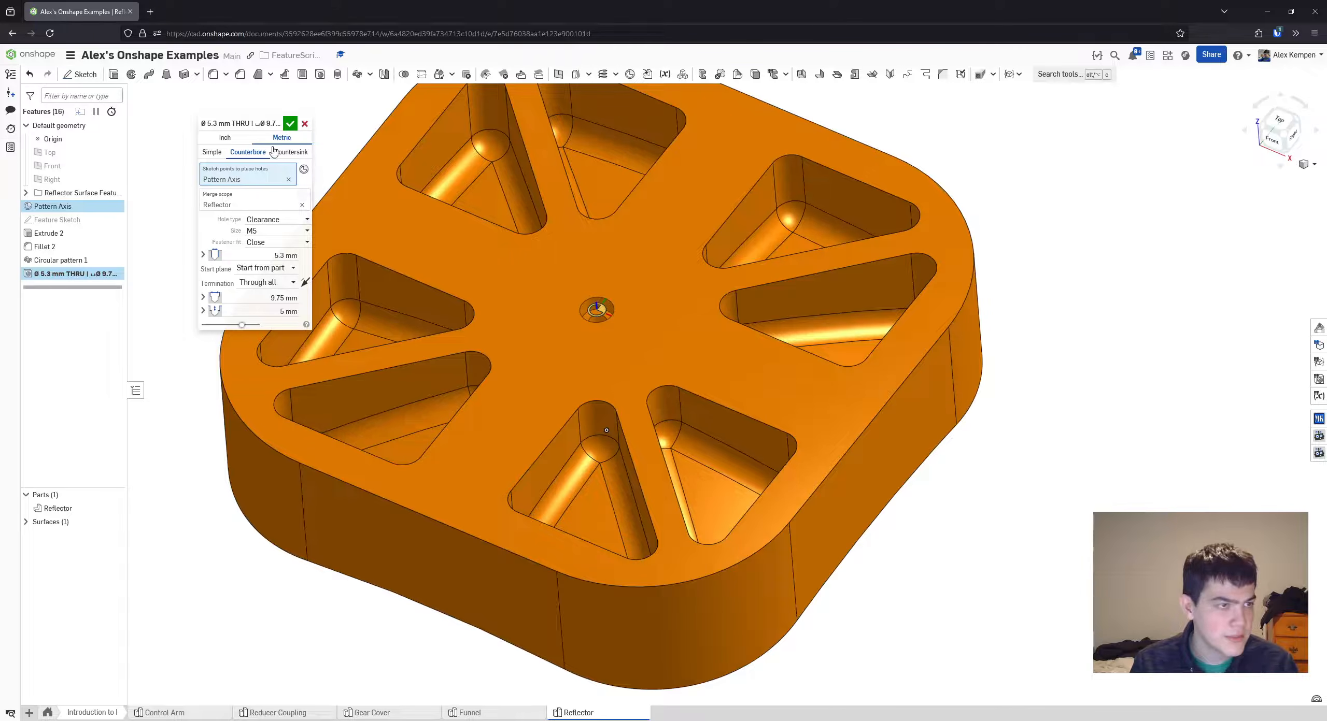
- Make the central hole a simple clearance hole of size M45
click(278, 231)
scroll(276, 294, down, 5)
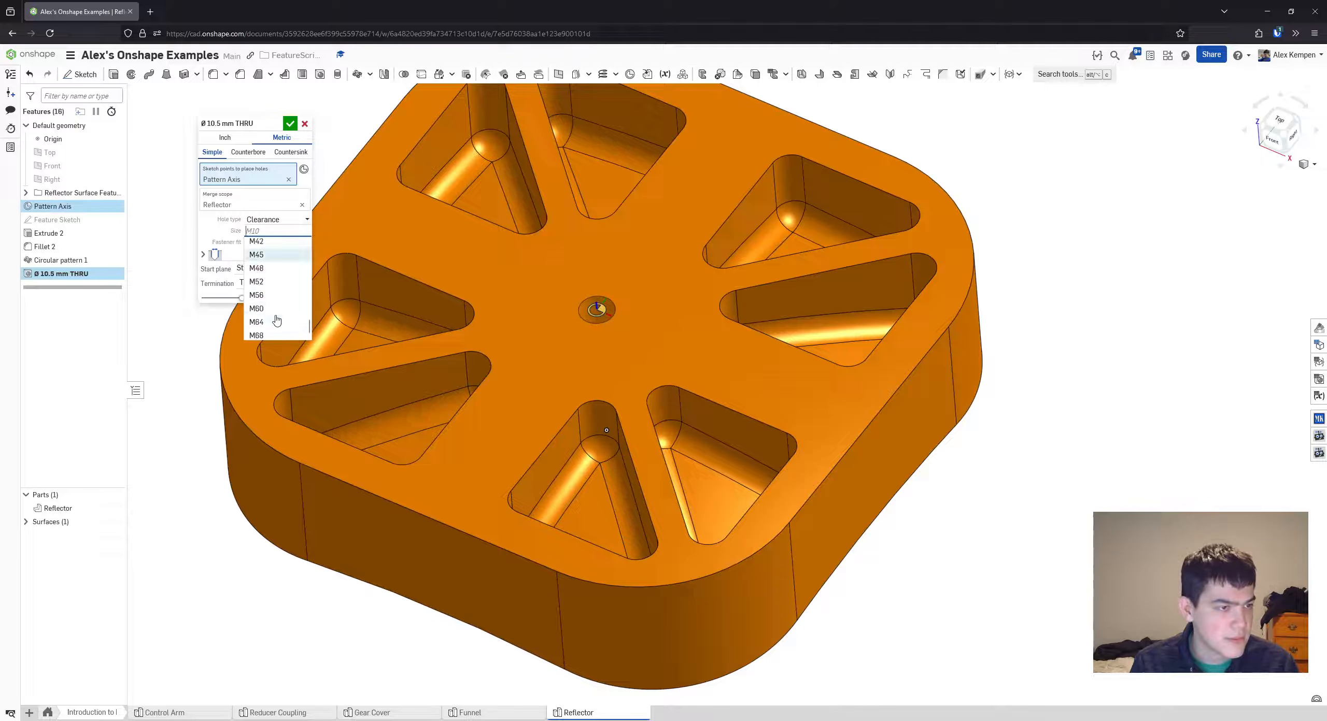
click(259, 250)
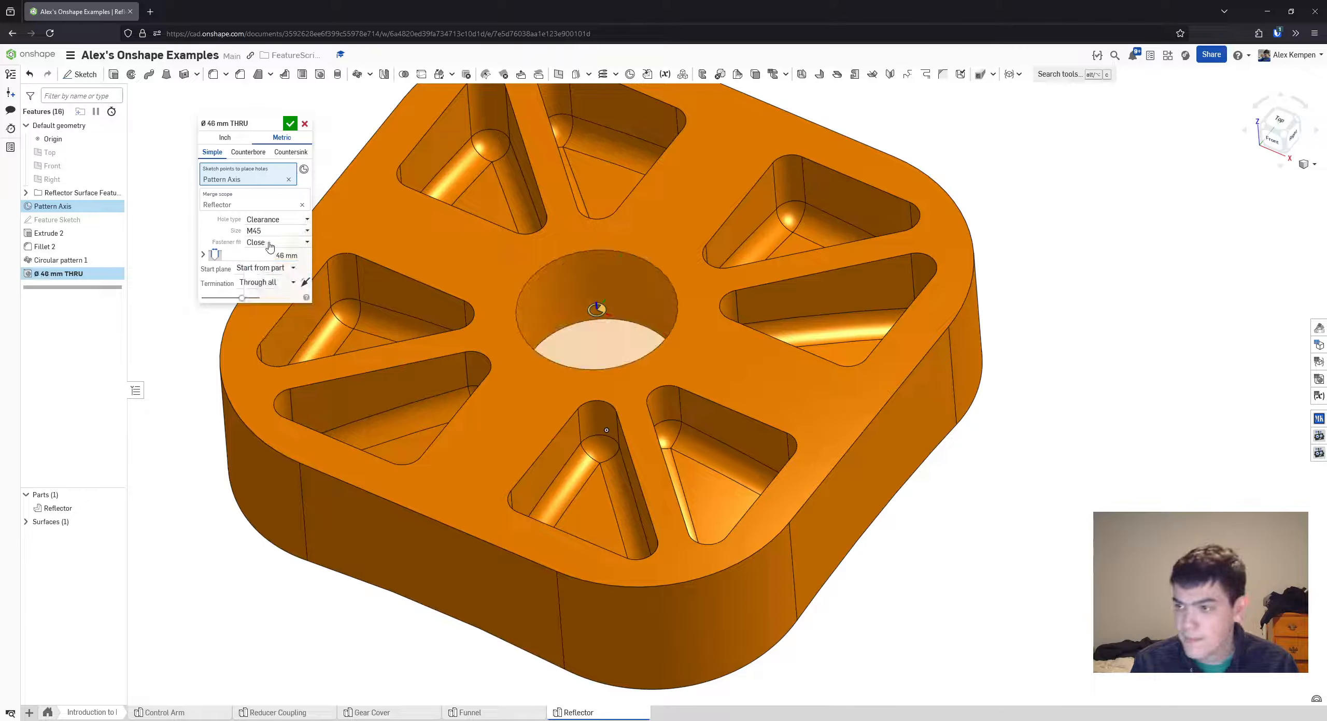
- Set the central hole's termination to Blind with a depth of 12 mm
click(262, 283)
click(257, 298)
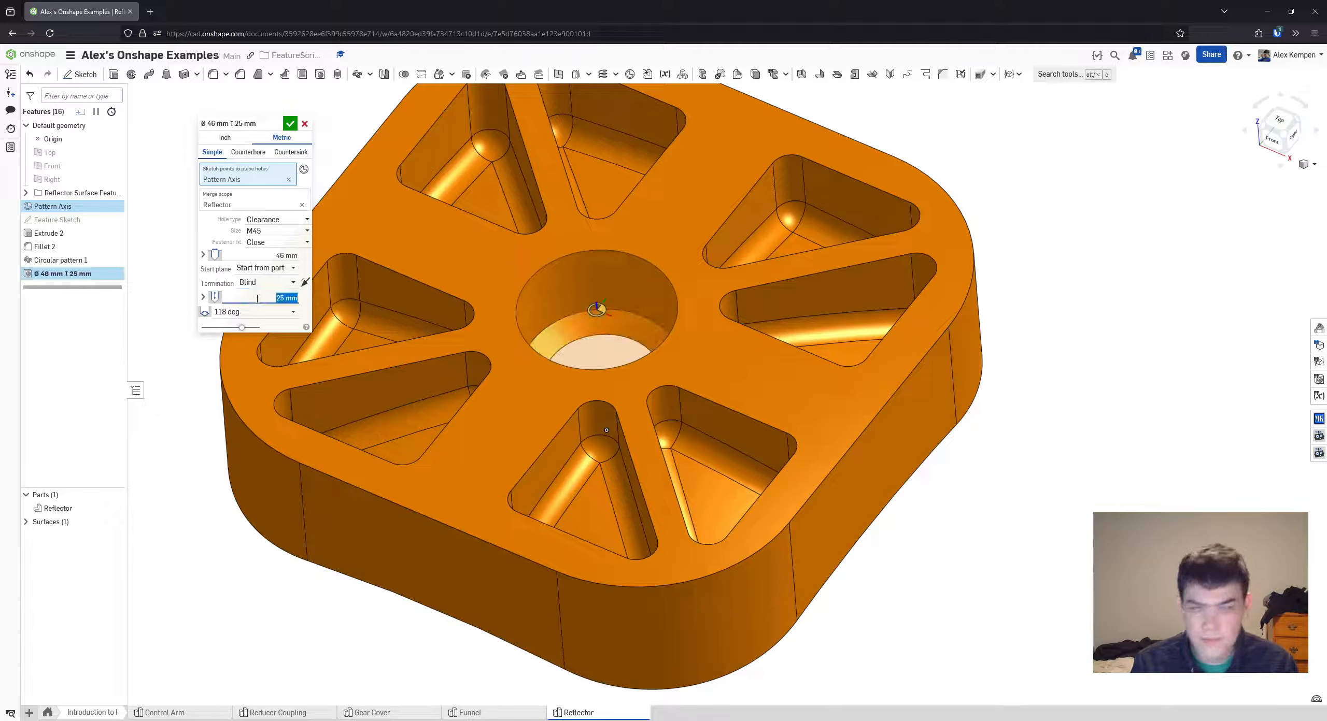
text(12)
key(Return)
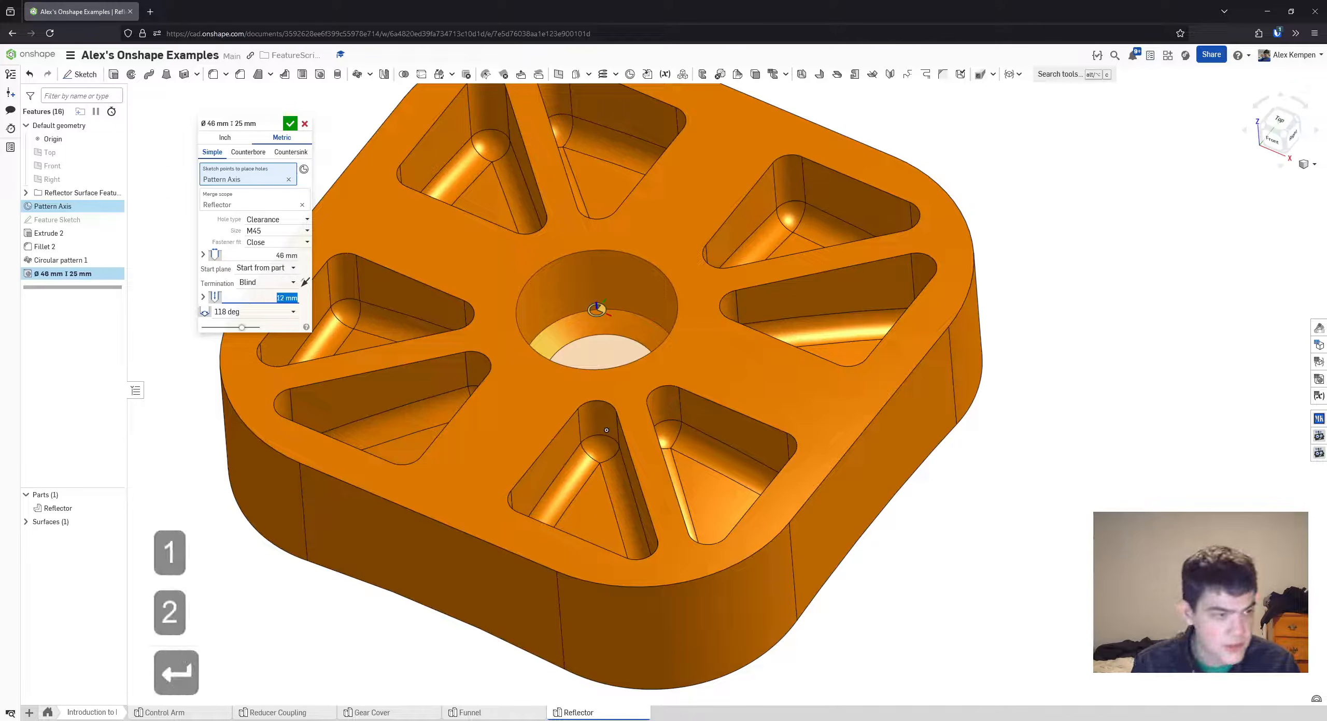
scroll(551, 312, up, 3)
scroll(563, 322, down, 1)
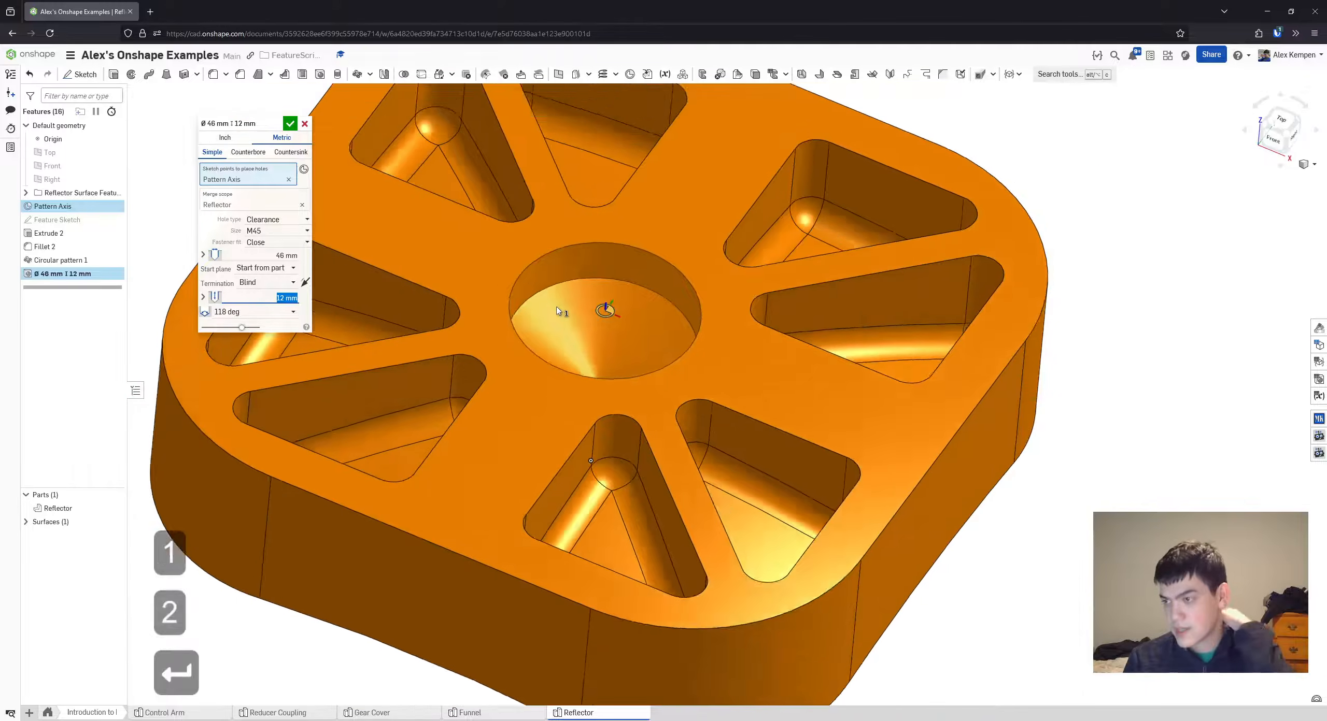
- Check the blind central hole from different angles and accept the hole feature
right_drag(559, 313, 611, 322)
right_drag(430, 252, 311, 248)
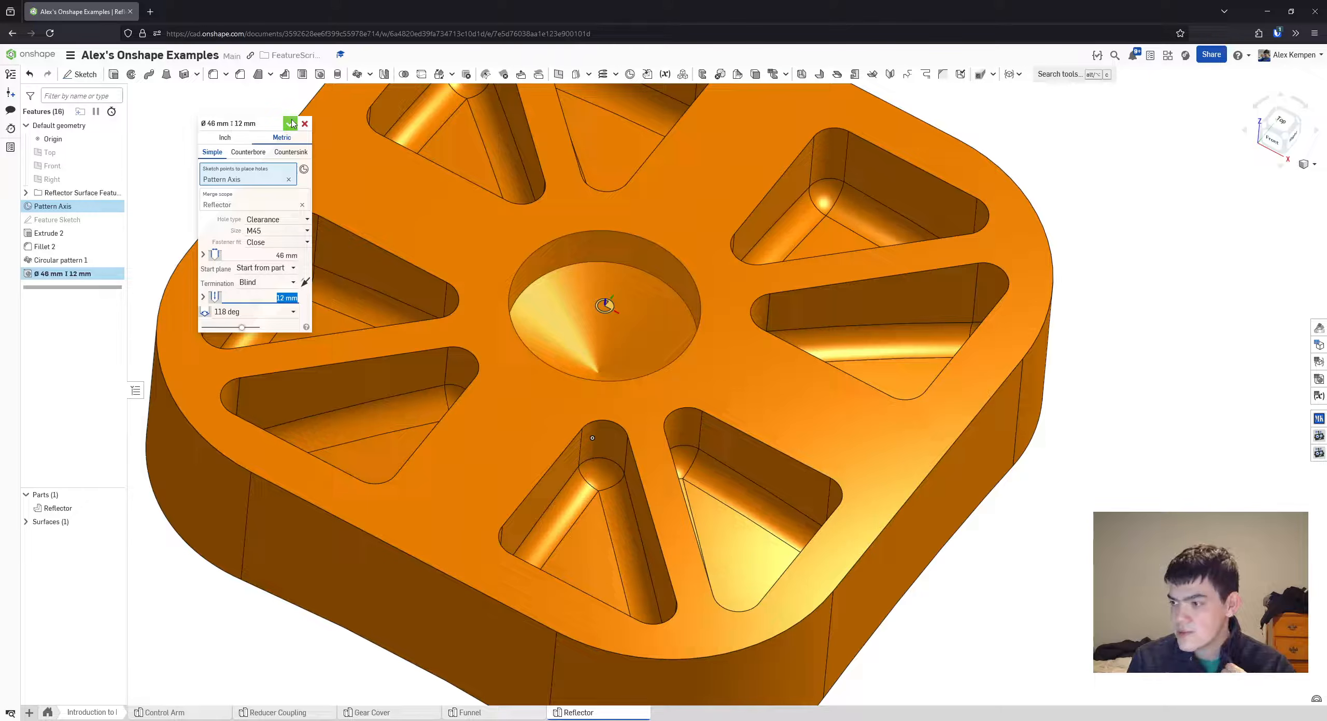
click(295, 200)
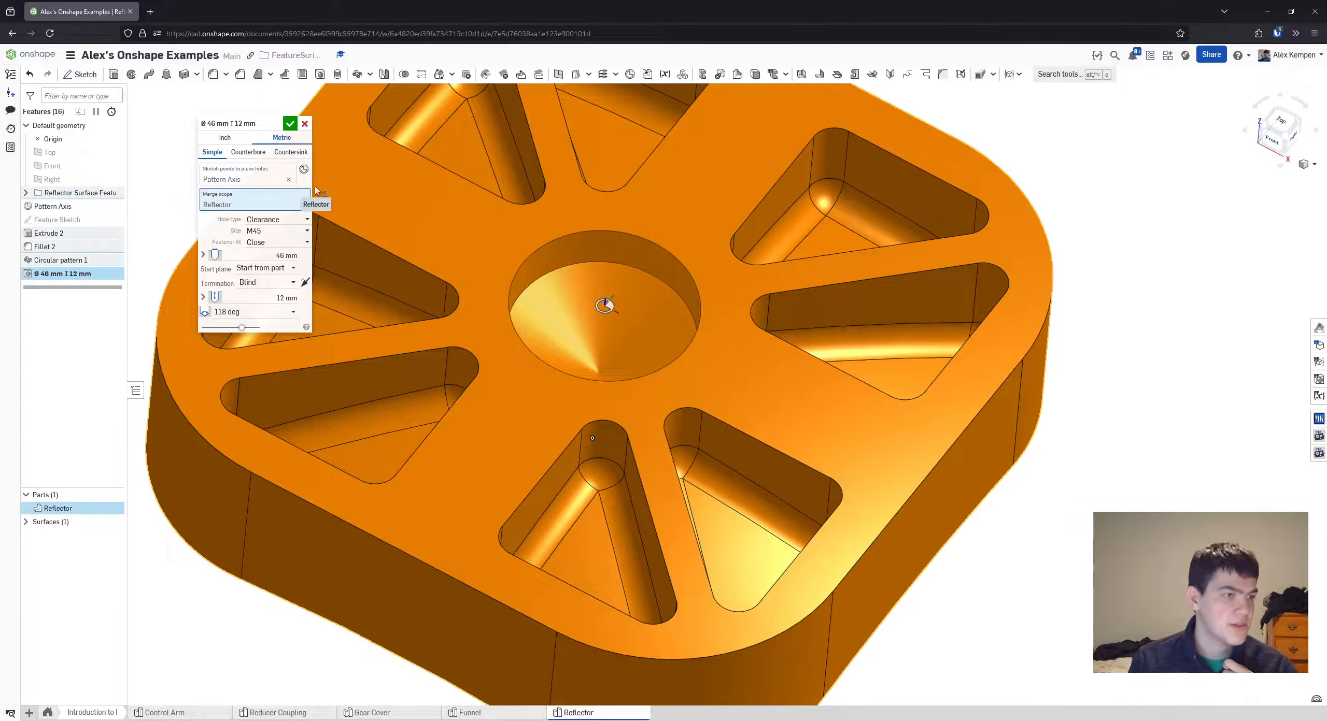
click(290, 124)
scroll(618, 355, down, 2)
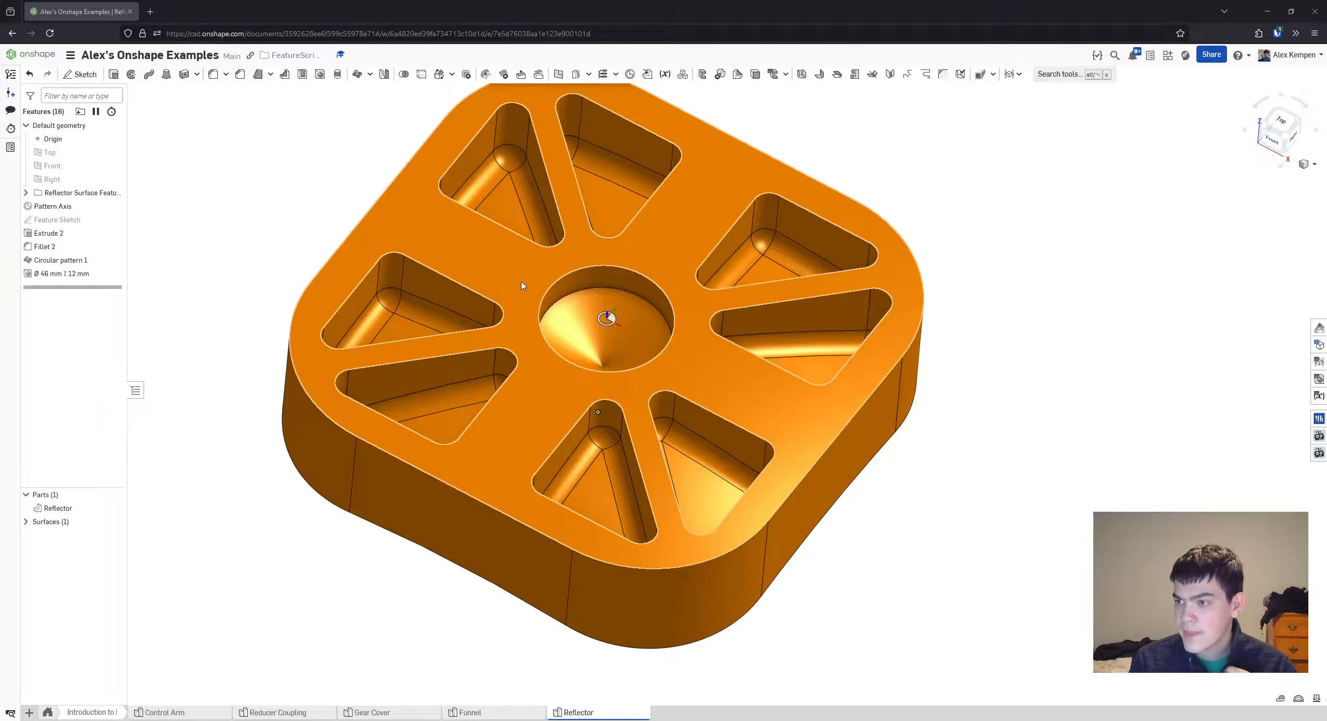
key(shift+7)
right_drag(506, 337, 510, 345)
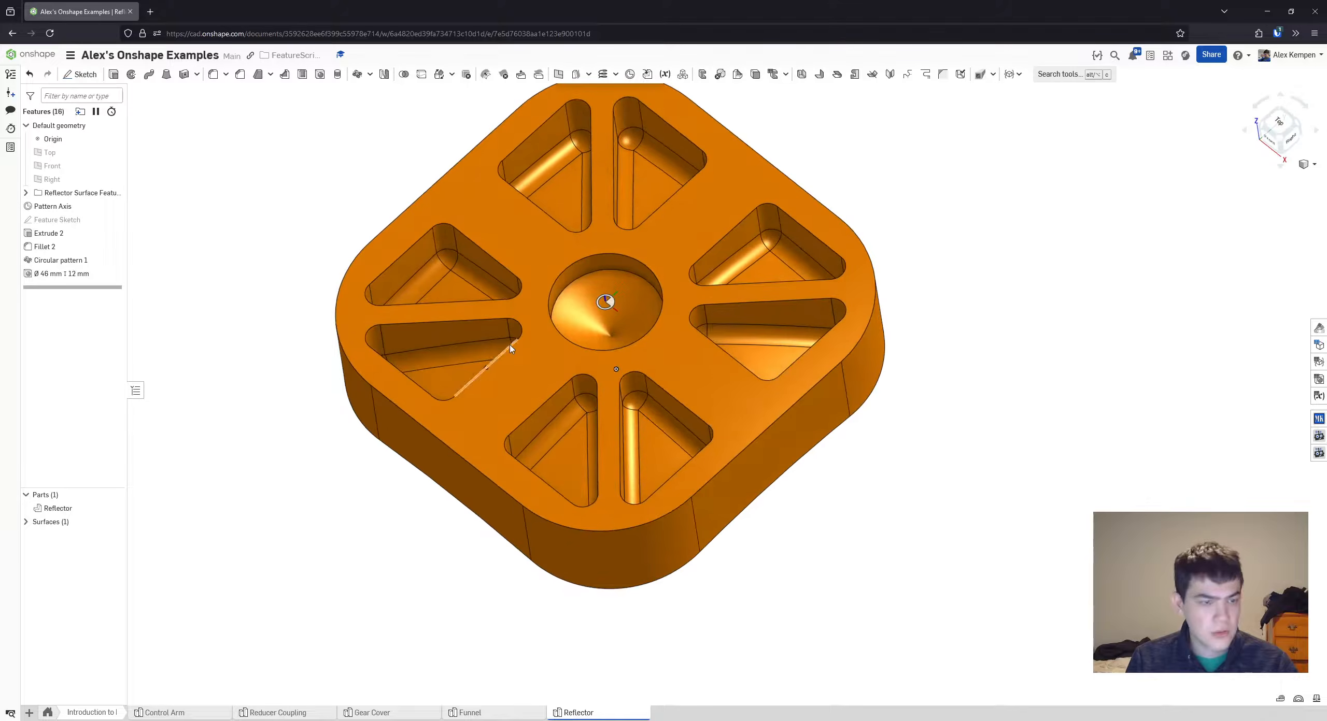
key(shift+7)
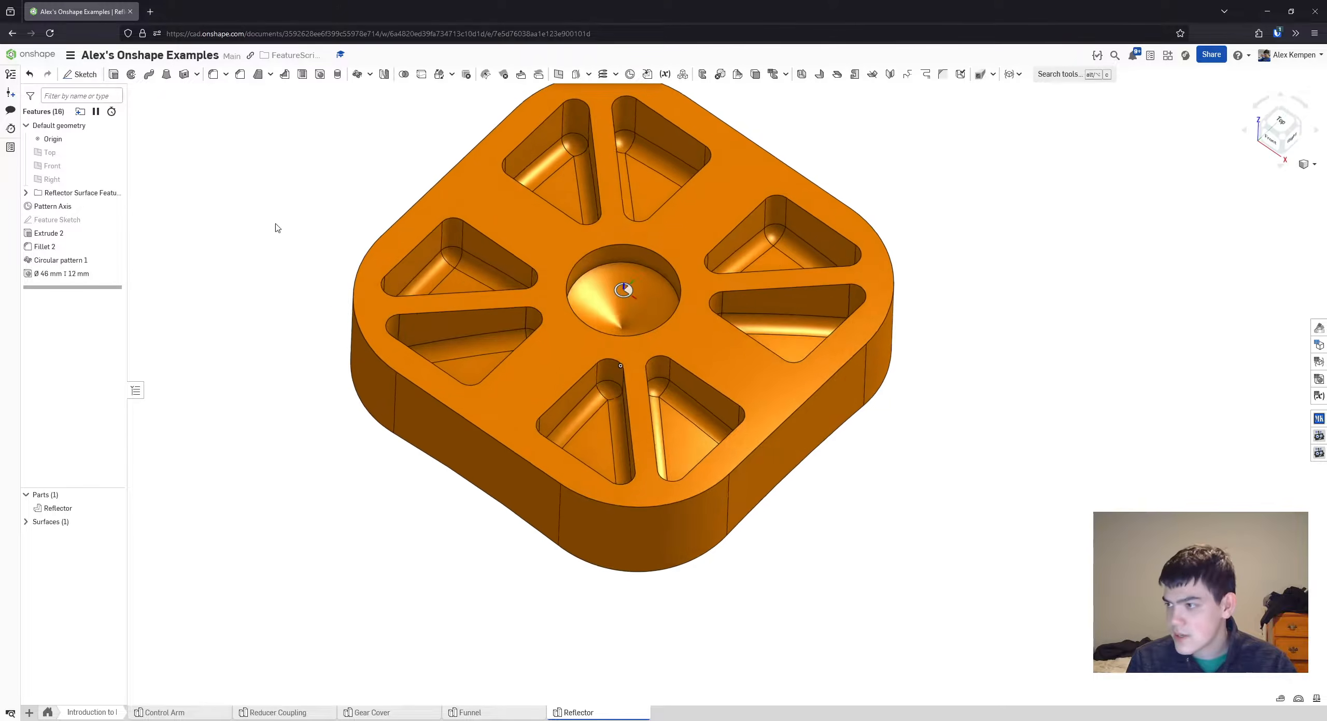
- Start a sketch on the reflector's flat pocketed face and place a point between the two pockets near the front edge
click(84, 75)
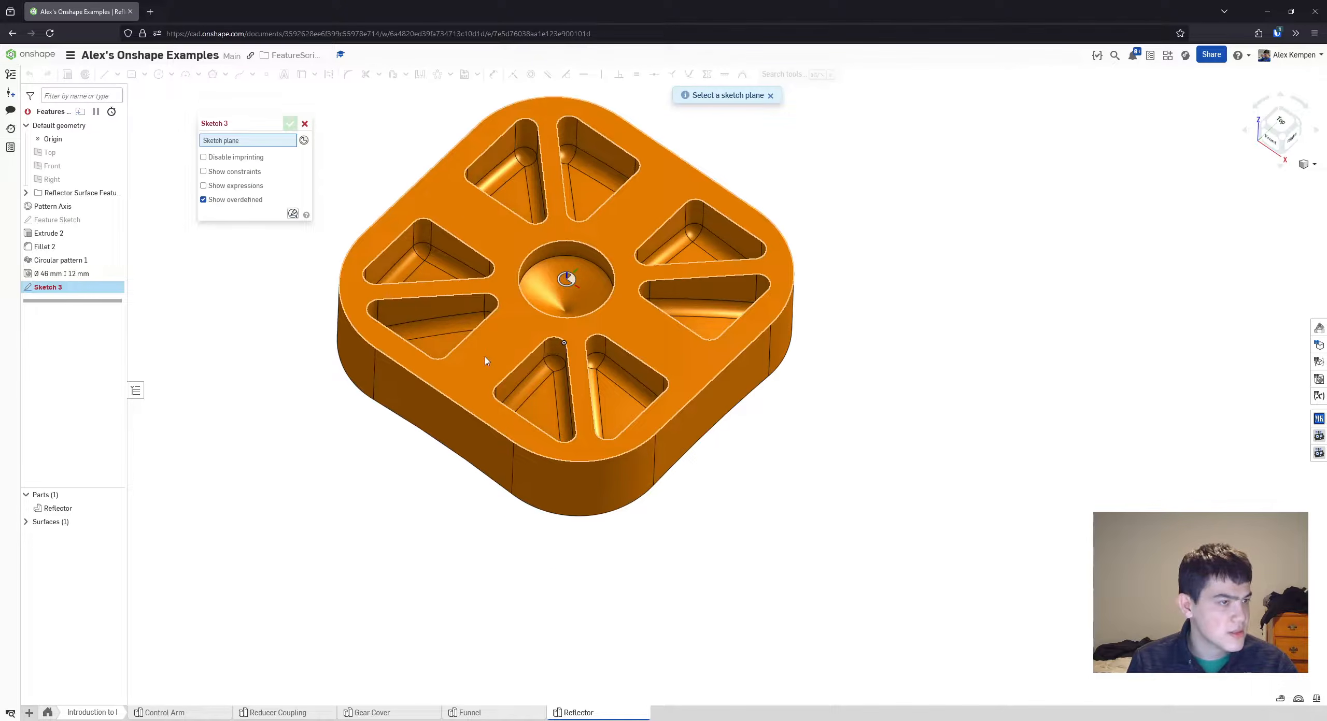
right_drag(552, 332, 522, 309)
key(n)
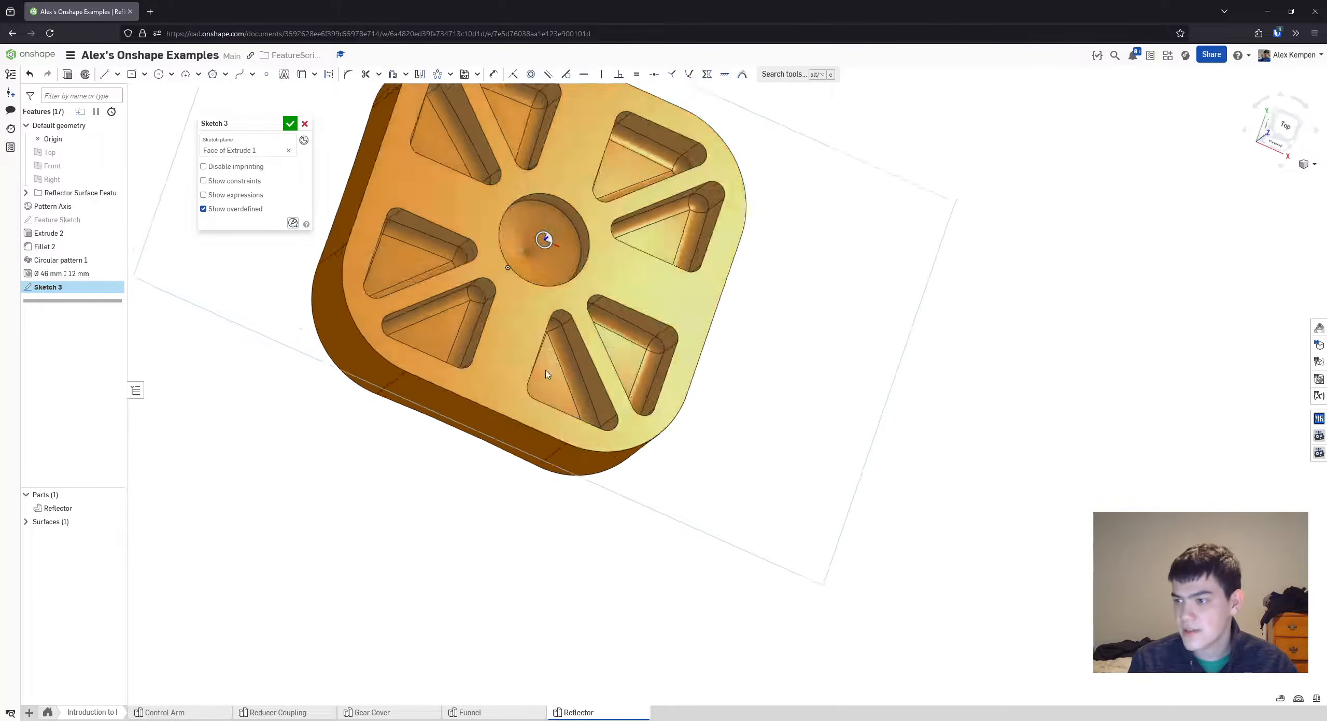
click(266, 75)
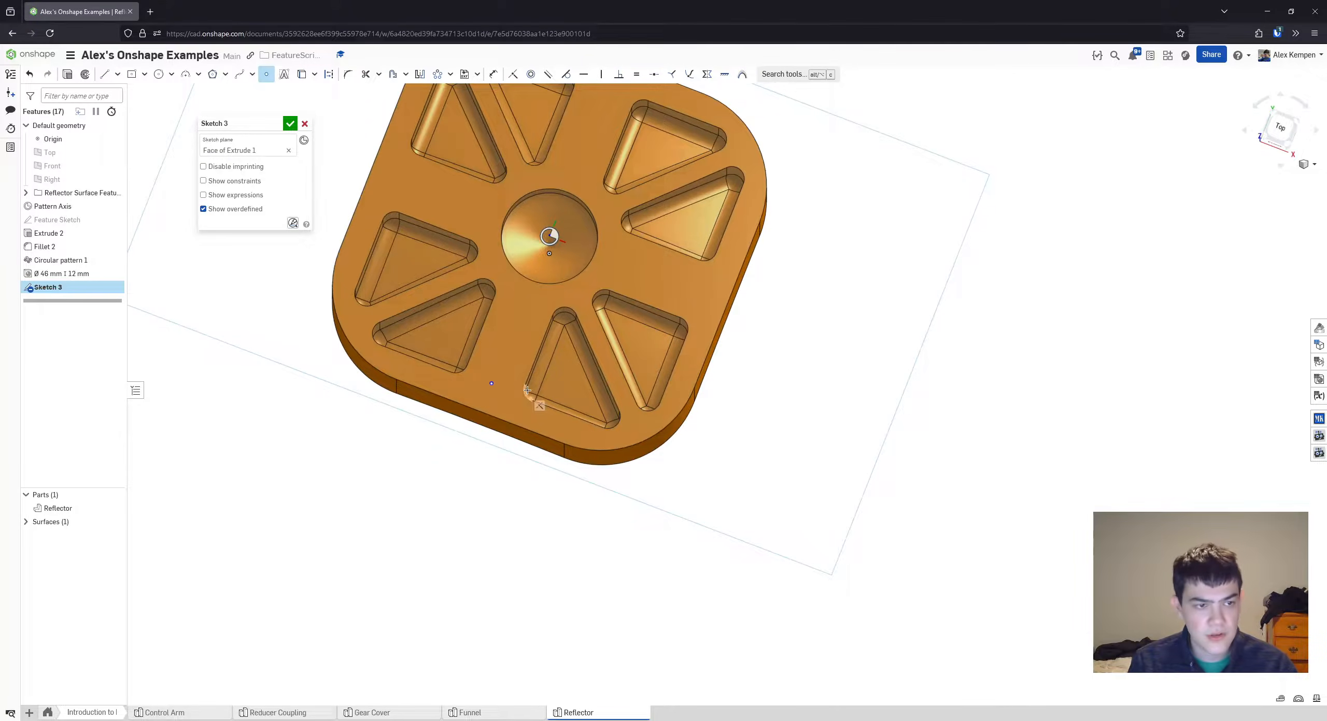
key(Escape)
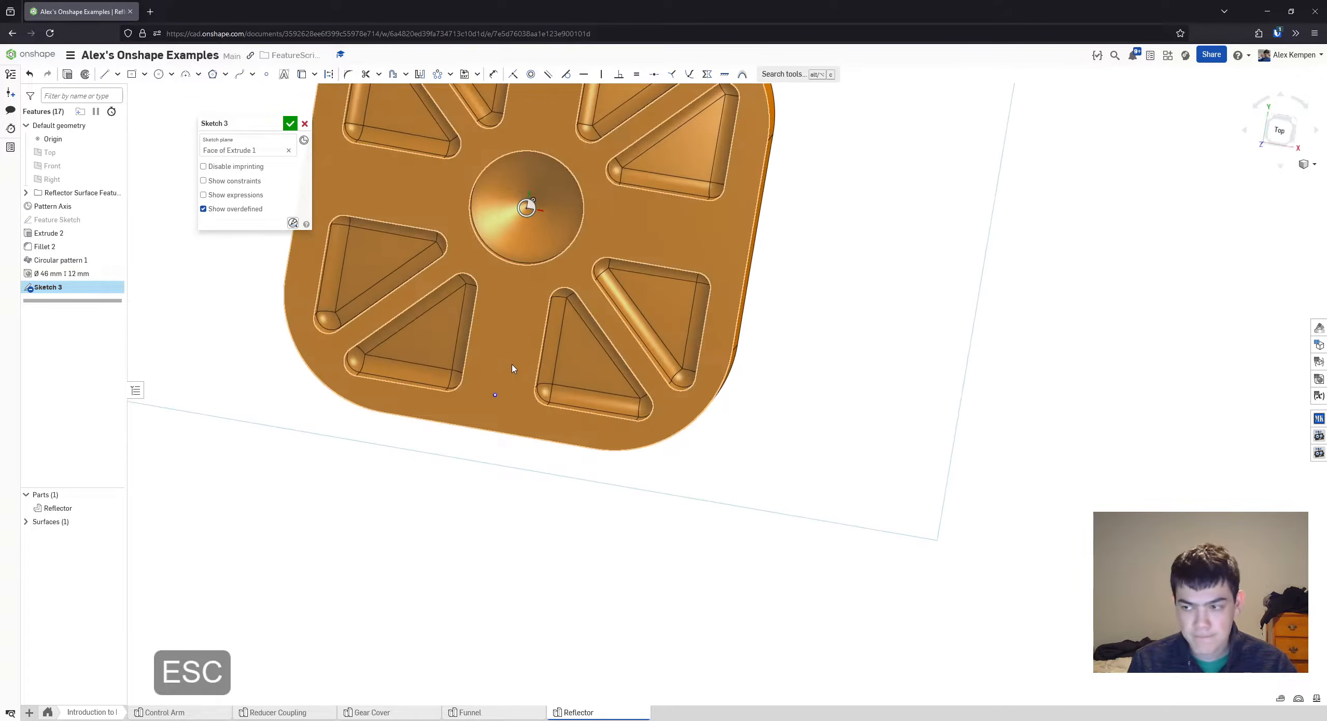
- Dimension the sketch point 26 mm from the reflector's front edge and accept the sketch
key(d)
scroll(497, 439, up, 3)
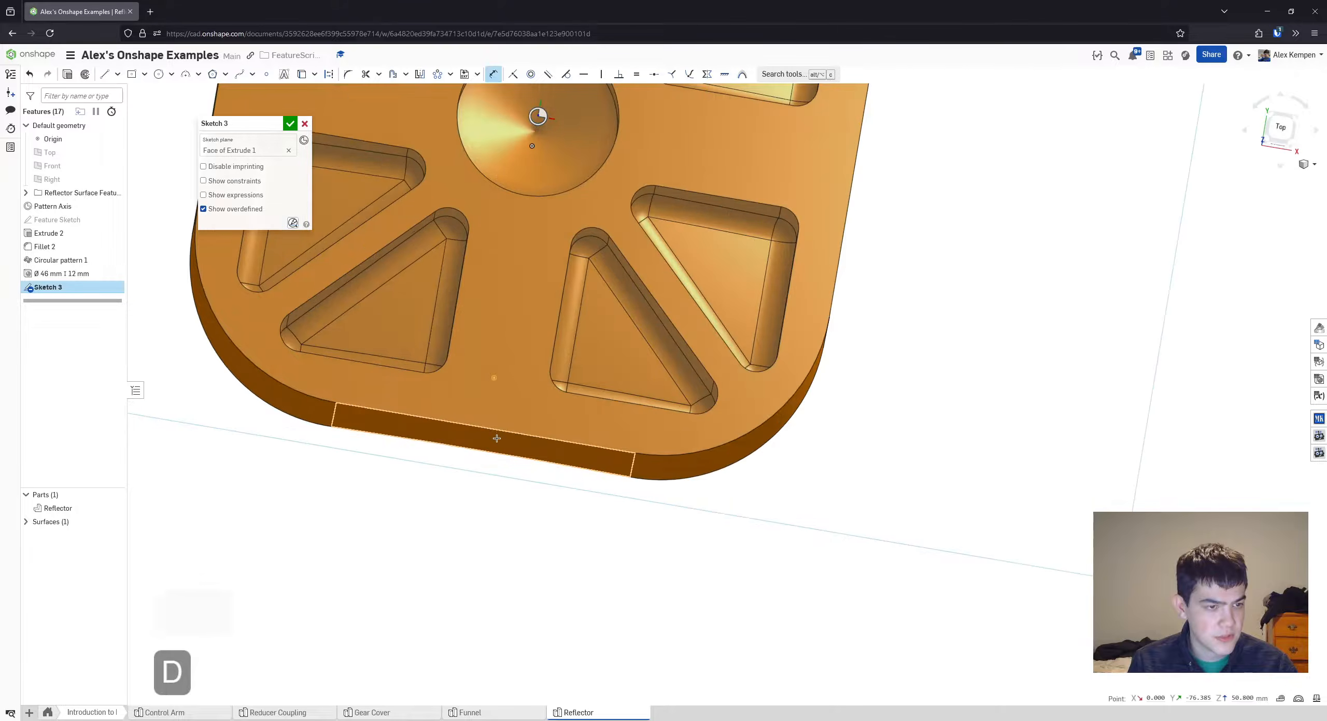
click(496, 438)
click(493, 378)
click(524, 391)
text(26)
key(Return)
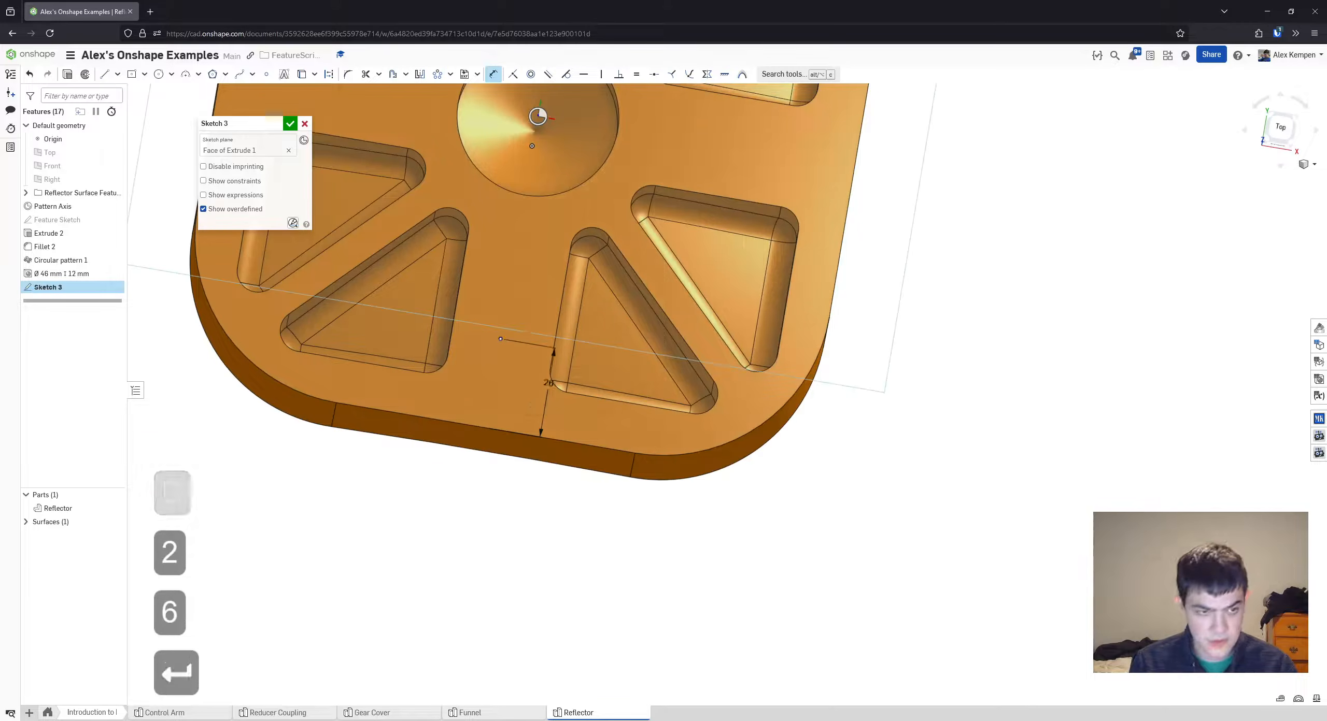
key(Escape)
scroll(683, 391, down, 1)
mouse_move(683, 391)
right_down()
mouse_move(659, 444)
mouse_move(642, 437)
mouse_move(674, 394)
right_up()
scroll(642, 436, up, 1)
scroll(777, 405, down, 2)
middle_drag(800, 397, 802, 406)
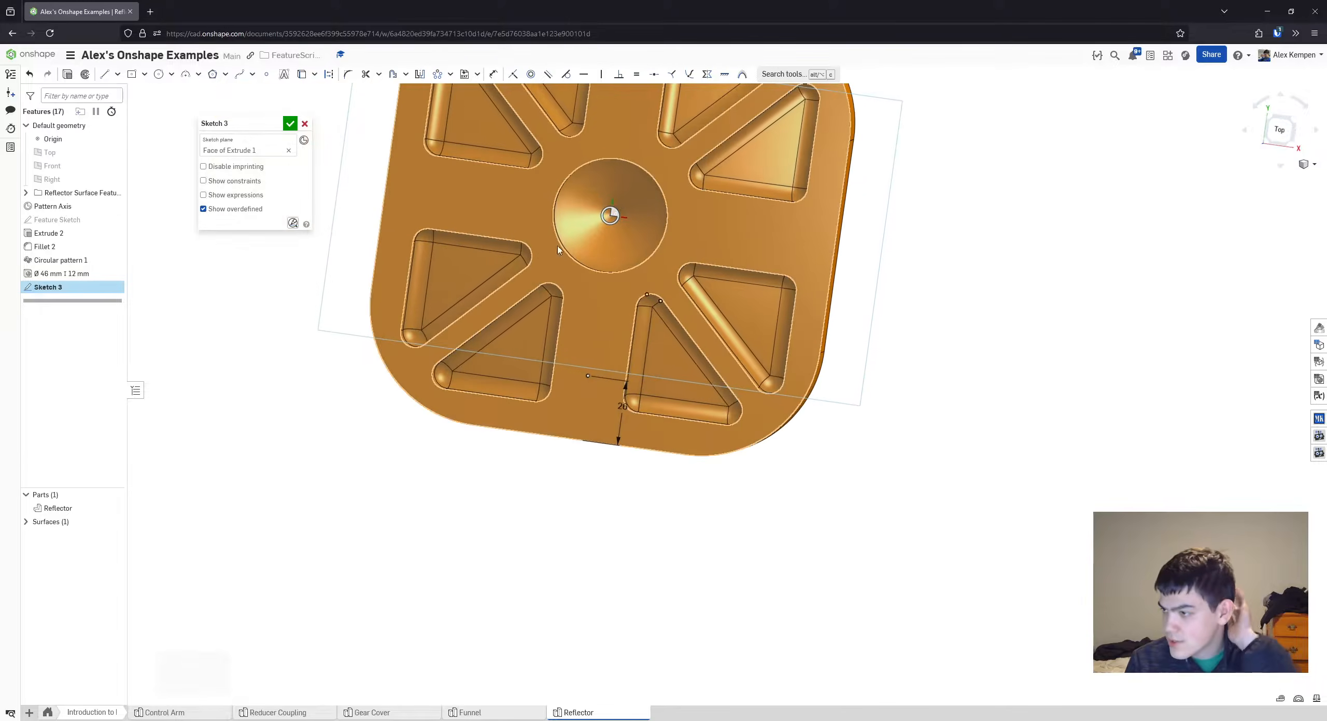
click(291, 125)
- Start another simple metric hole in the reflector, placed at the sketched point between the two front pockets
mouse_move(783, 421)
right_down()
mouse_move(793, 352)
mouse_move(810, 364)
mouse_move(819, 342)
right_up()
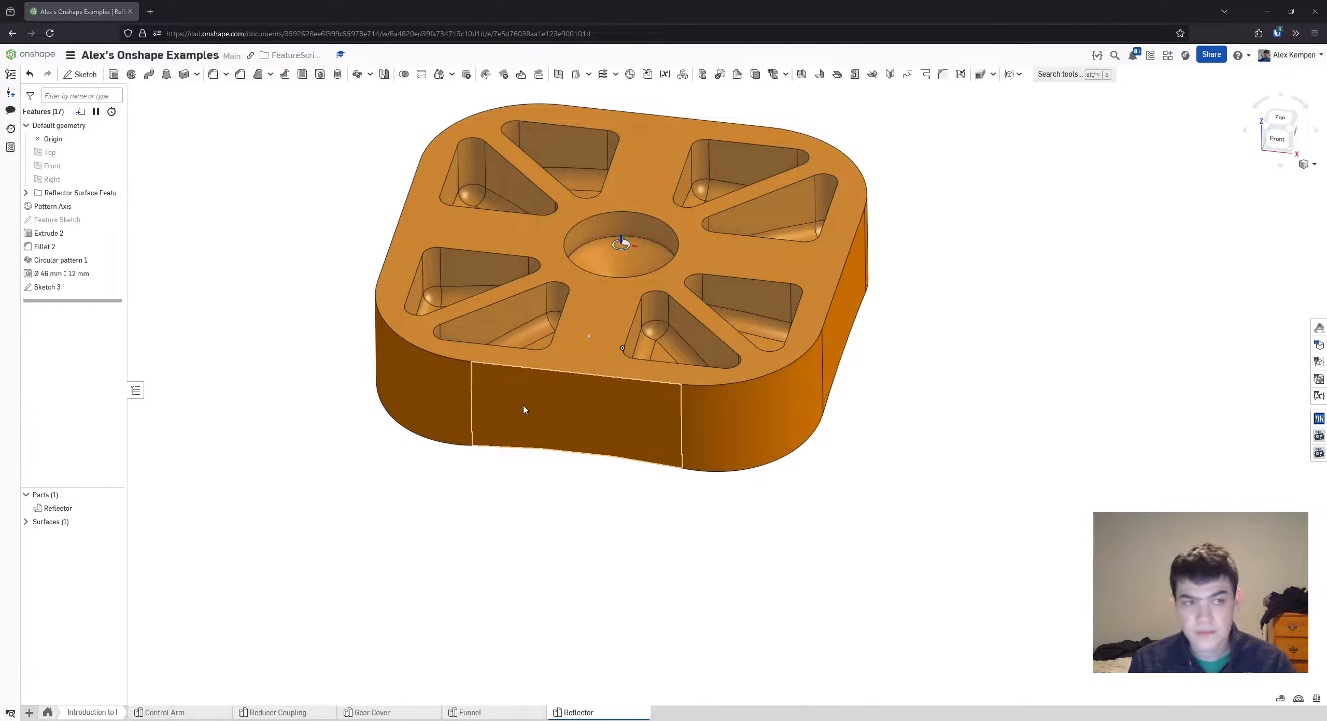
right_drag(802, 394, 736, 400)
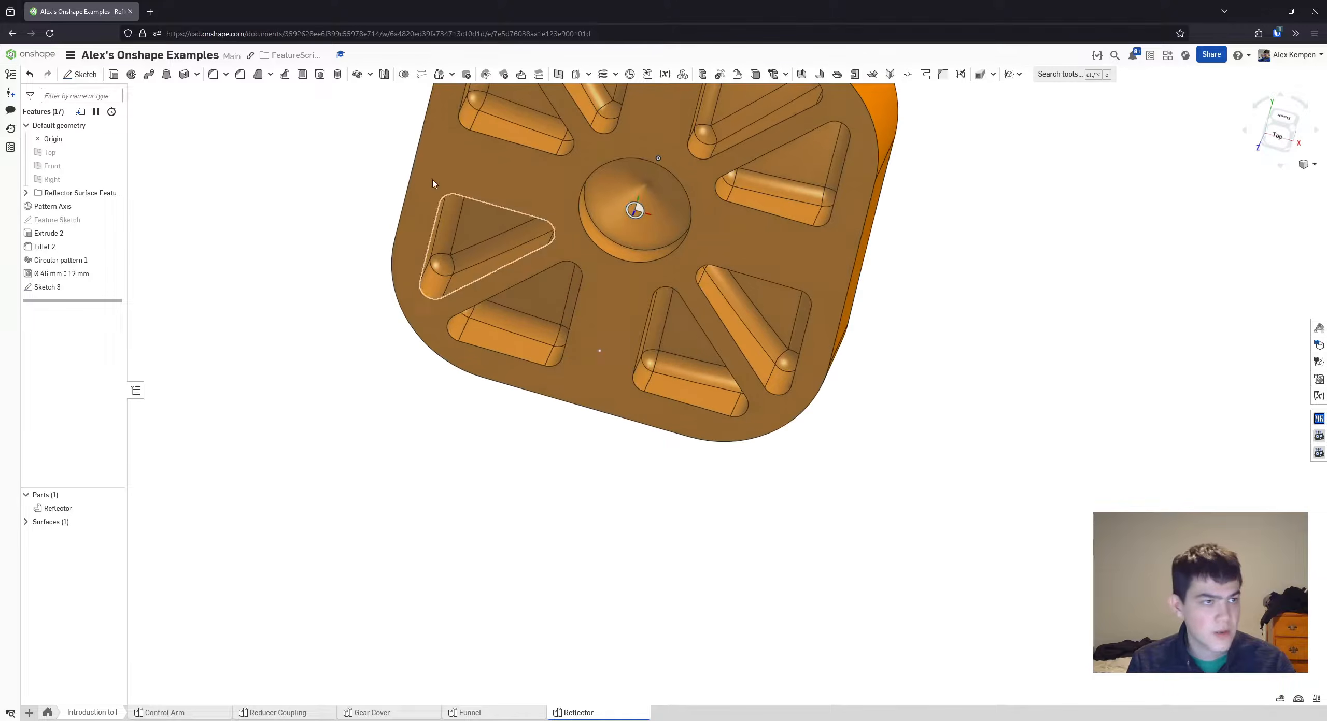
click(320, 75)
scroll(605, 366, up, 3)
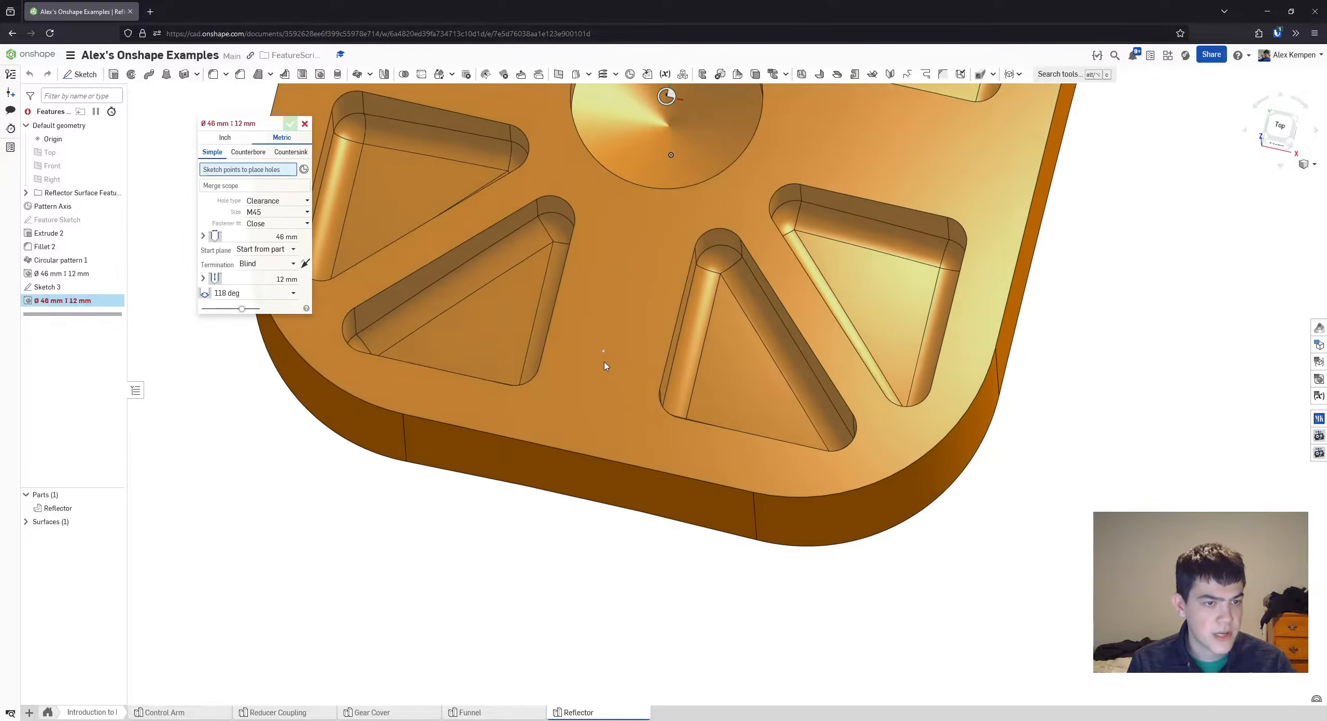
click(604, 352)
scroll(608, 383, up, 2)
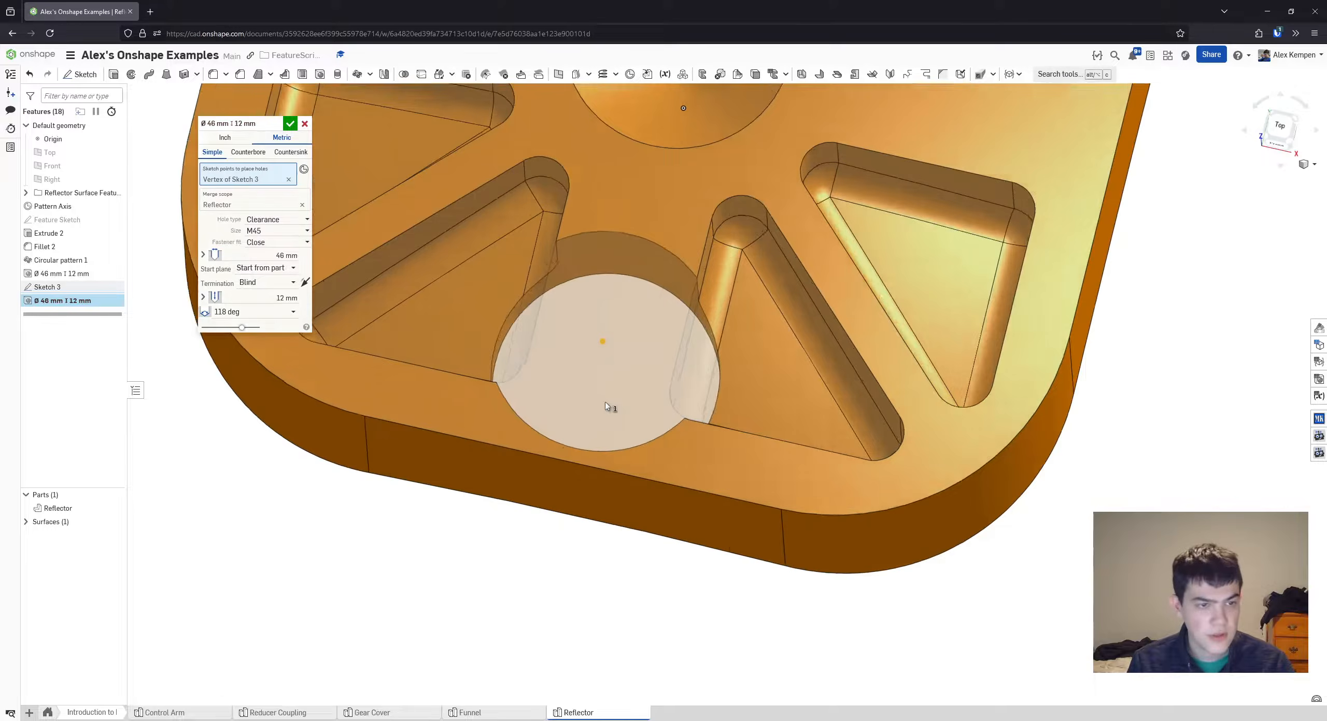
- Set the new hole's size to M10 and its hole type to Tapped
right_drag(605, 402, 606, 358)
click(270, 231)
scroll(274, 280, up, 5)
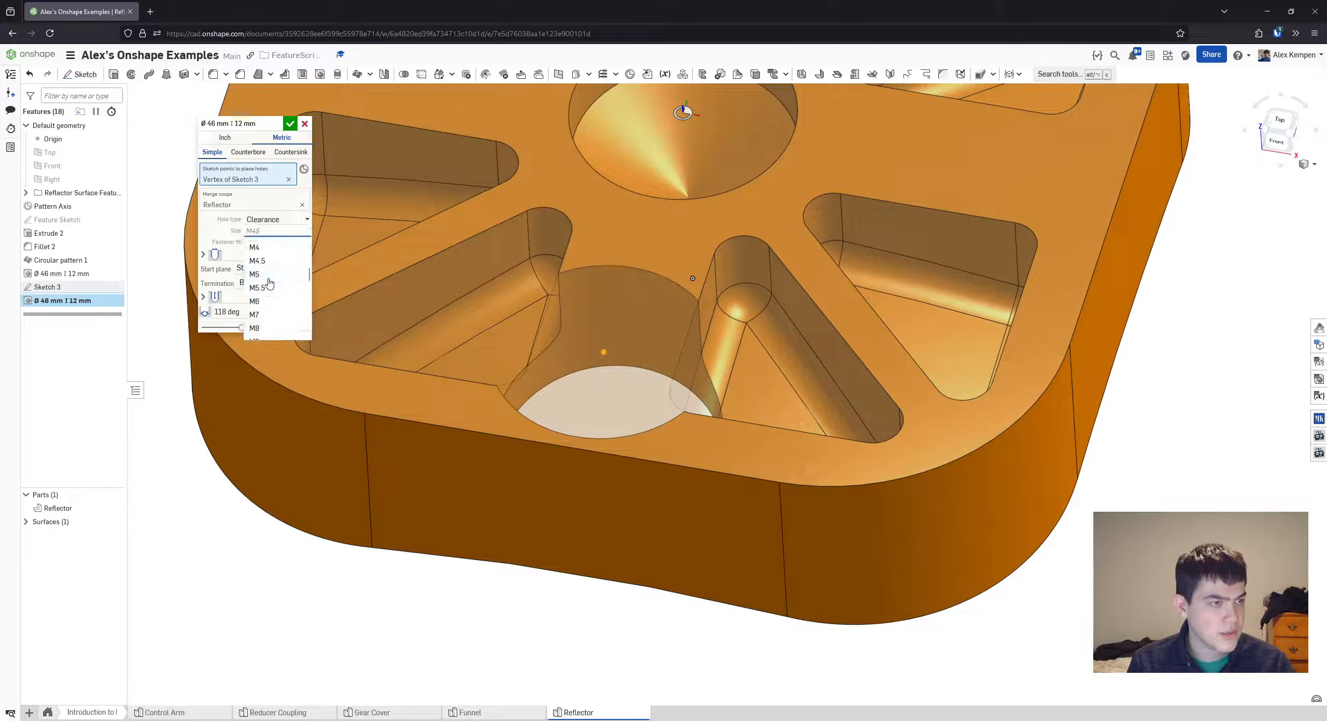
click(273, 296)
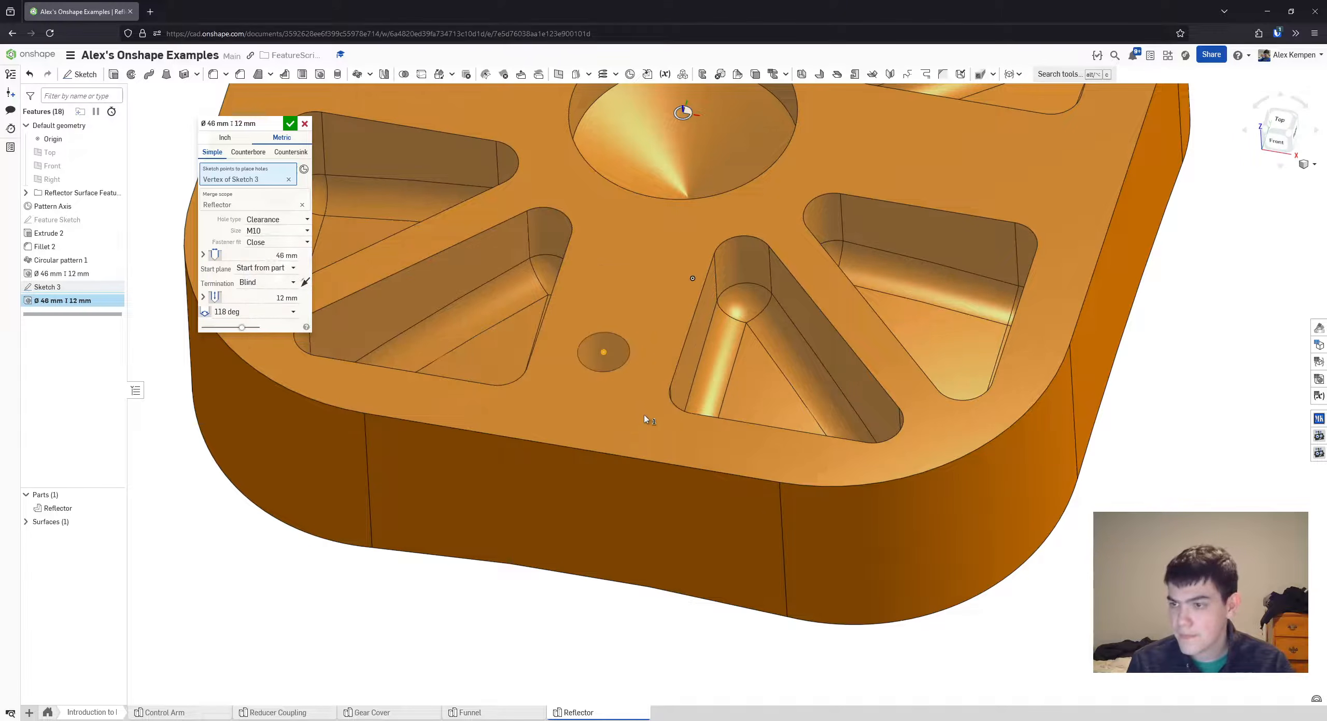
click(283, 219)
click(284, 236)
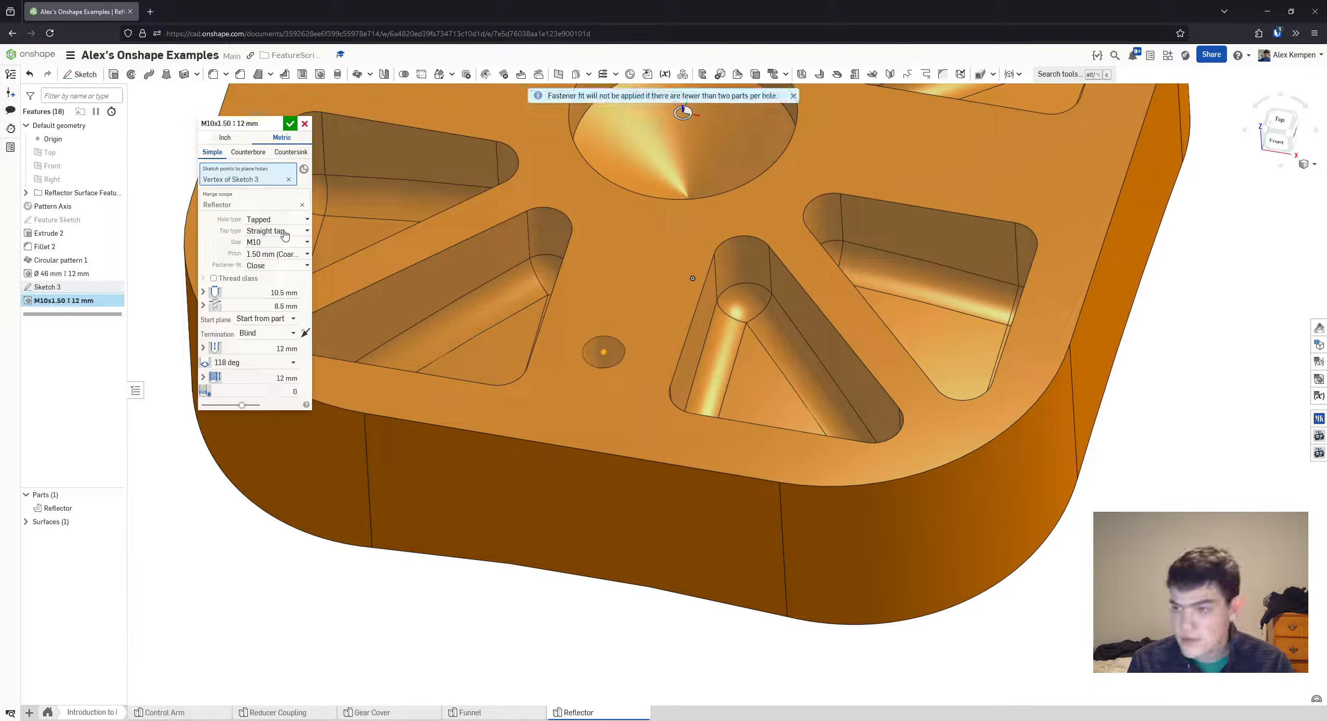
- Examine the M10 tapped hole's preview up close from several angles and review its hole type options
scroll(599, 373, up, 3)
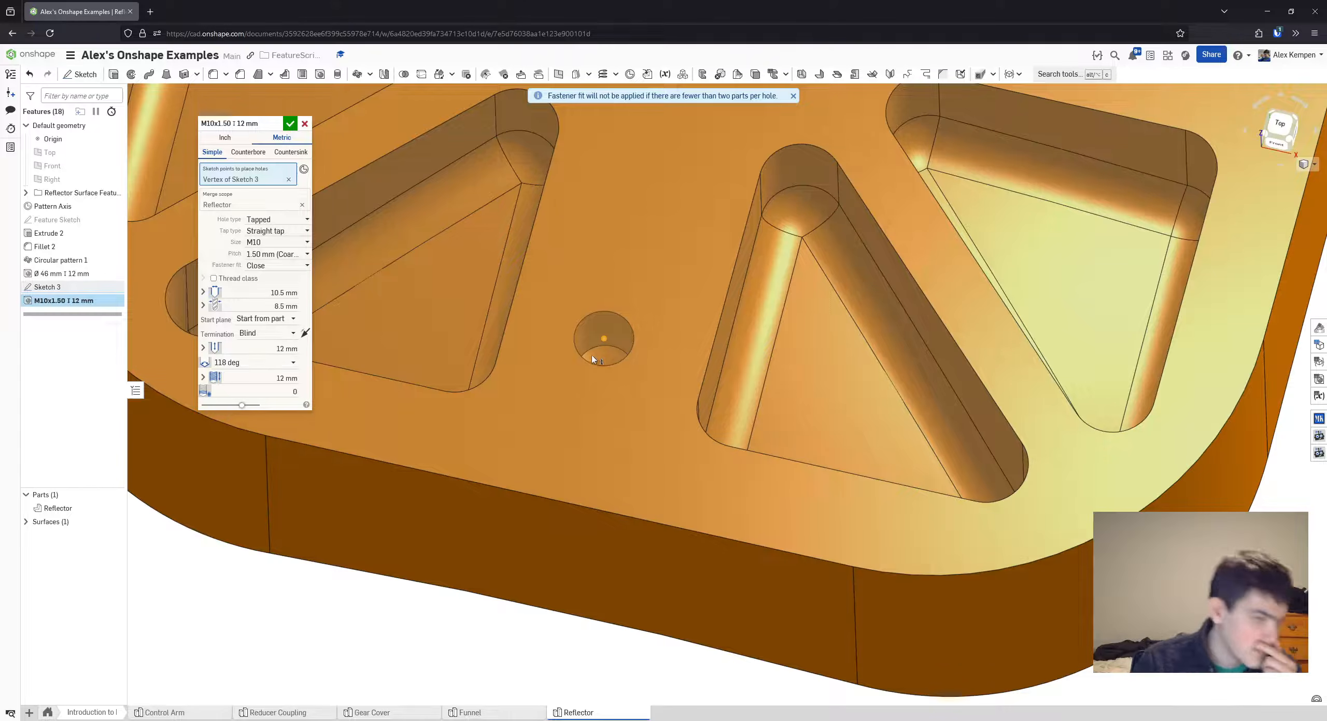
scroll(605, 333, up, 5)
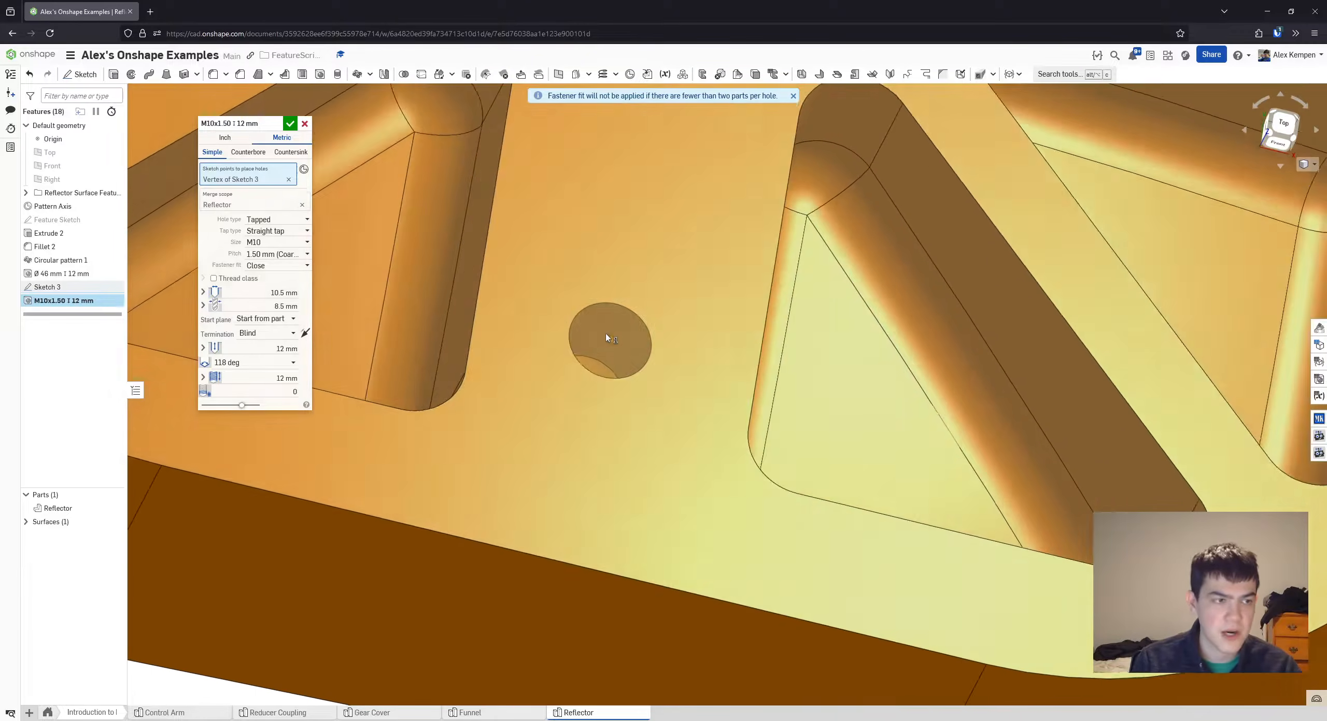
right_drag(596, 347, 507, 373)
scroll(636, 380, down, 2)
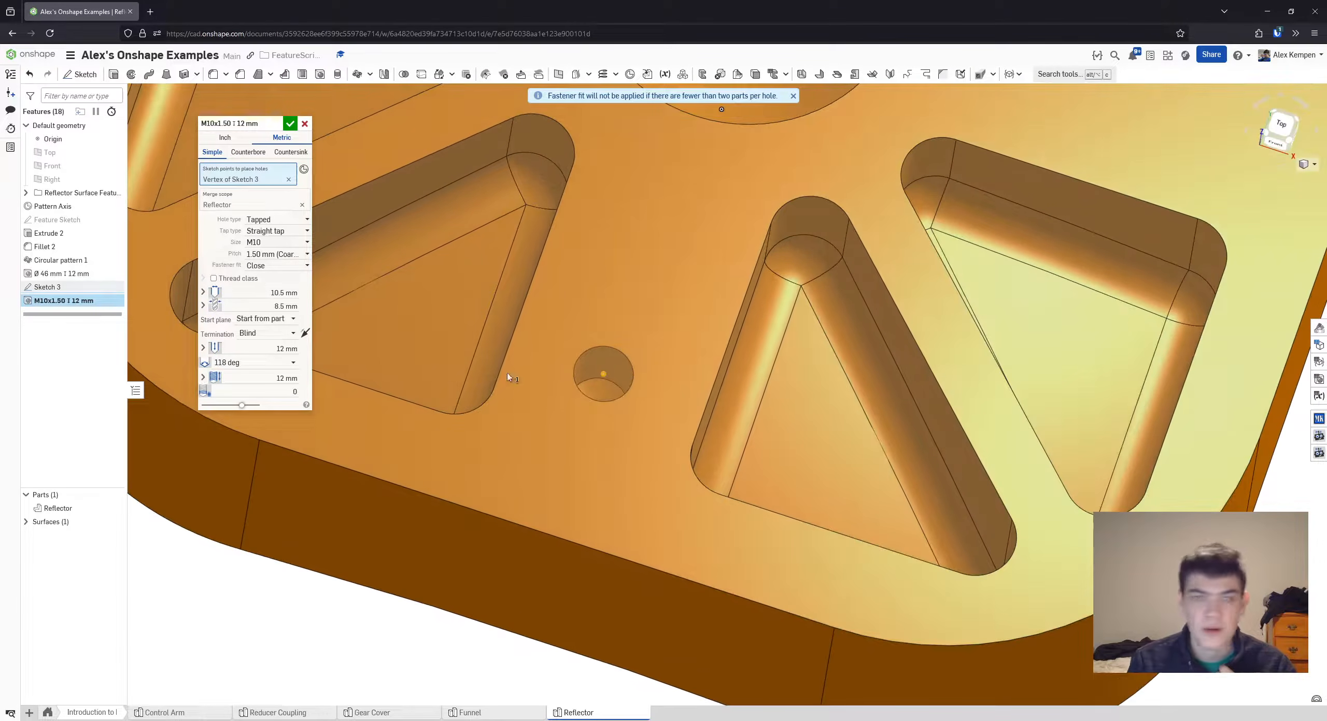
click(275, 224)
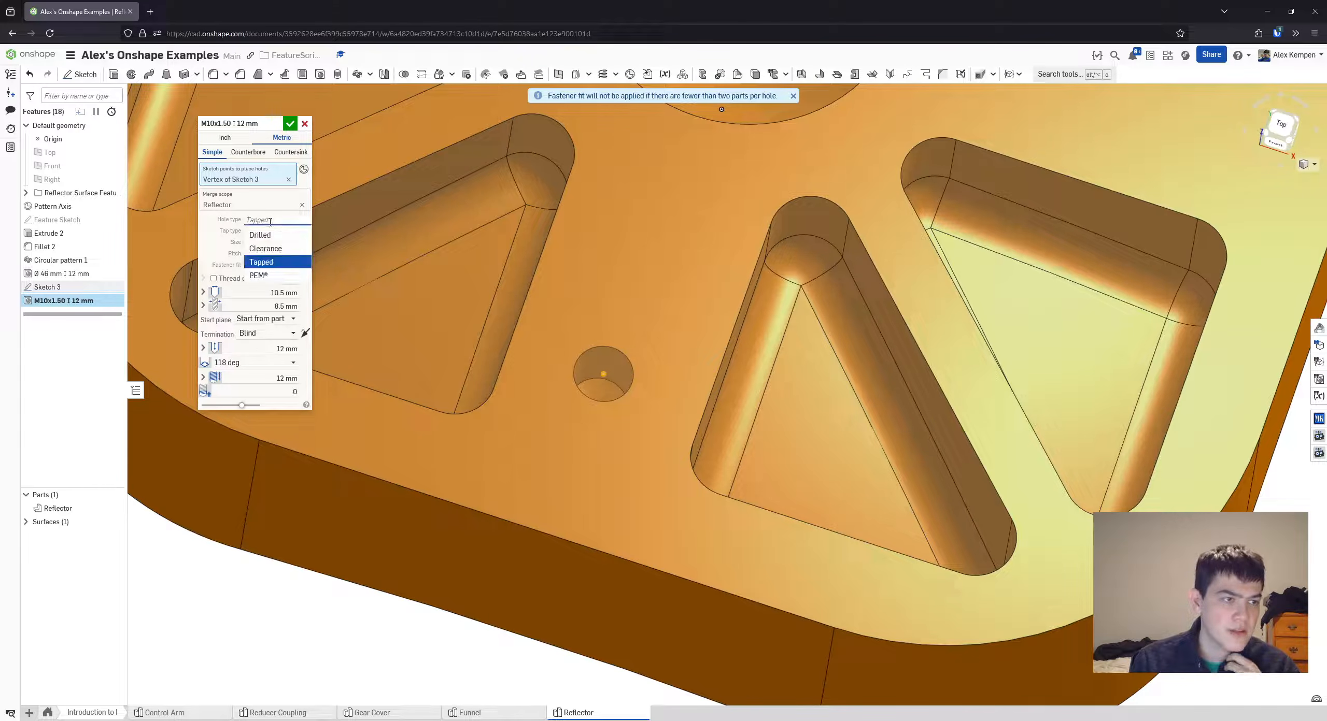
click(278, 264)
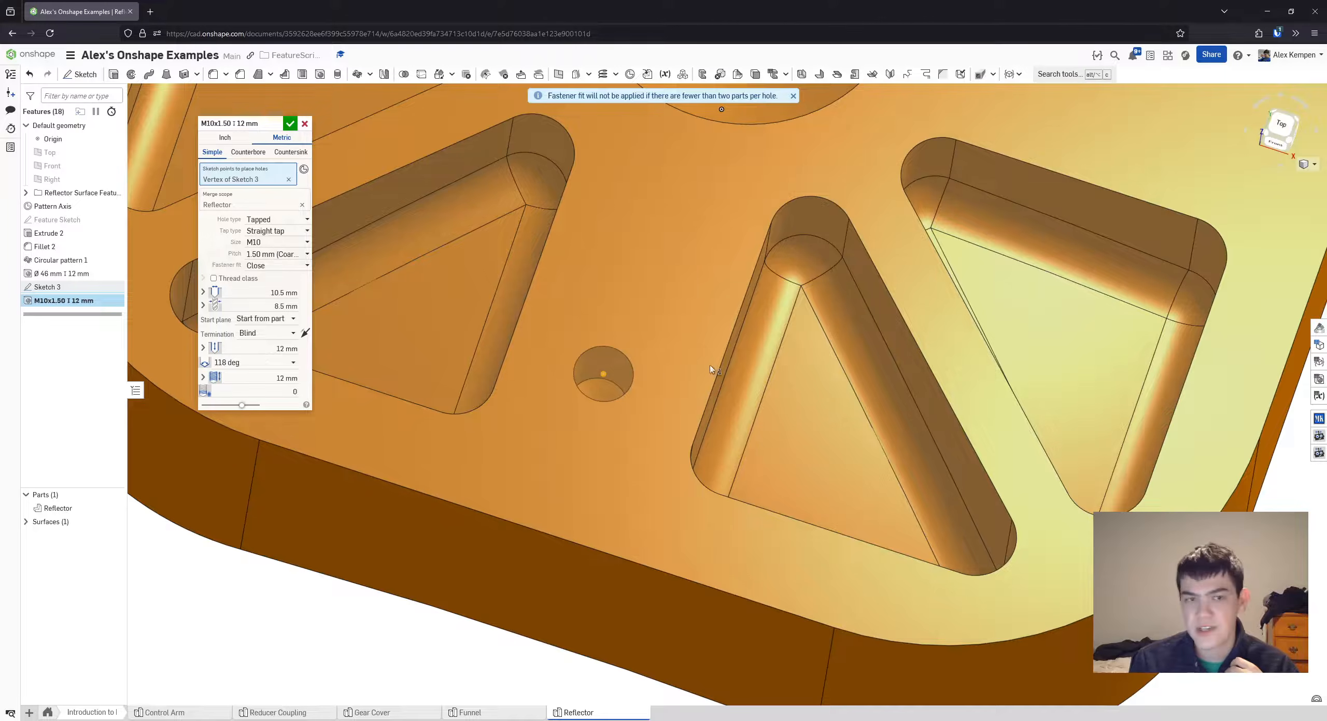
scroll(614, 356, up, 3)
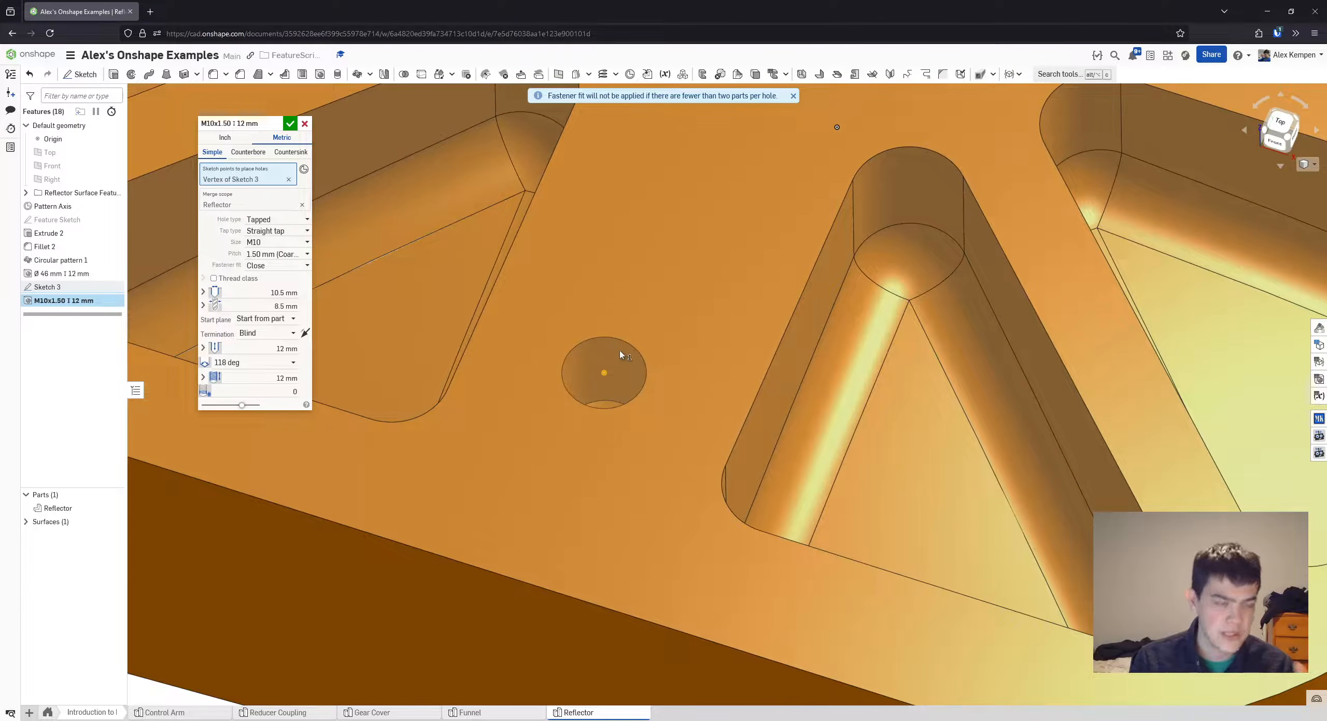
right_drag(620, 350, 657, 346)
scroll(643, 375, up, 2)
scroll(647, 373, down, 4)
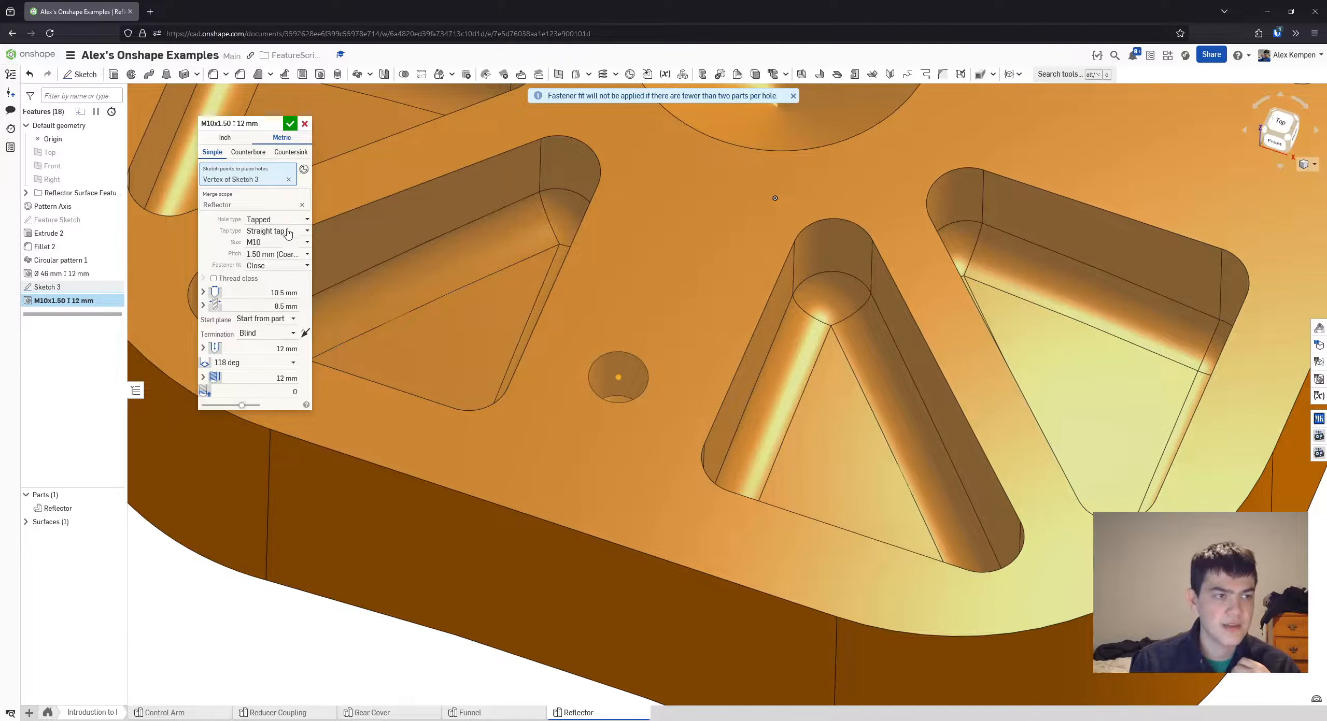
scroll(645, 367, down, 2)
scroll(637, 367, down, 1)
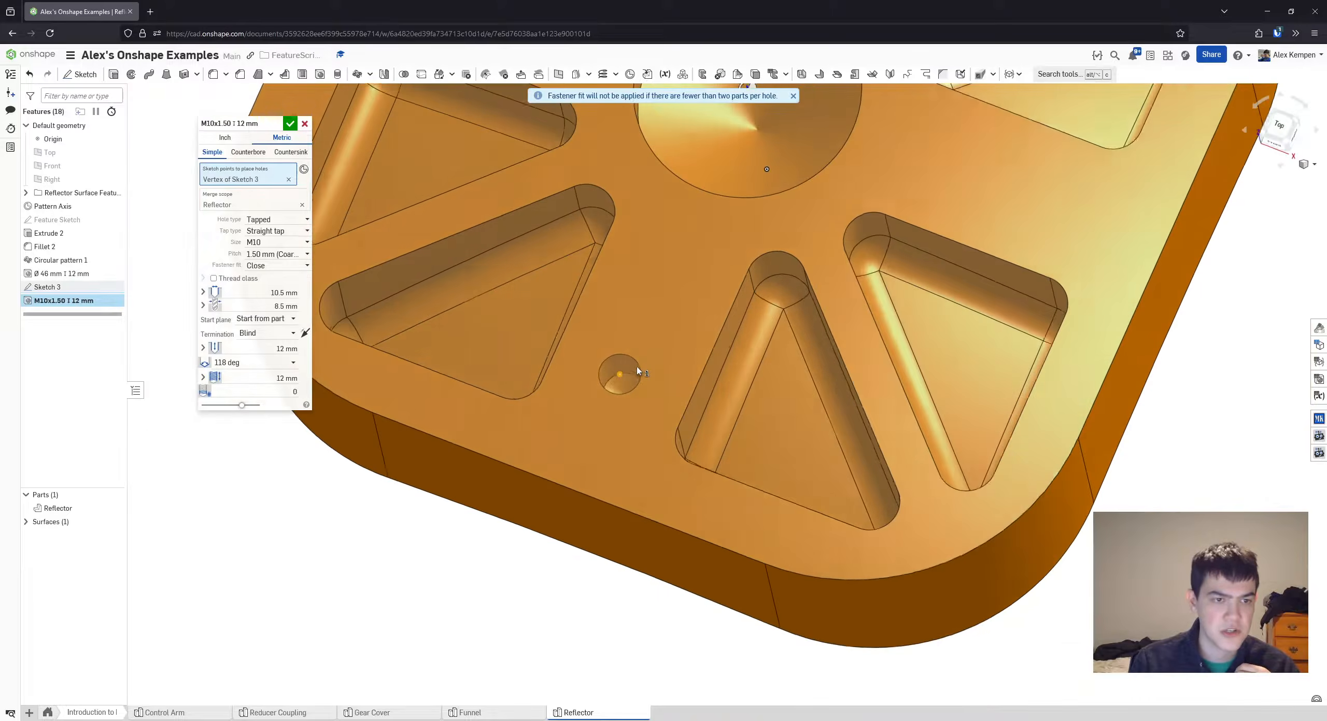
mouse_move(636, 366)
right_down()
mouse_move(615, 363)
mouse_move(628, 377)
right_up()
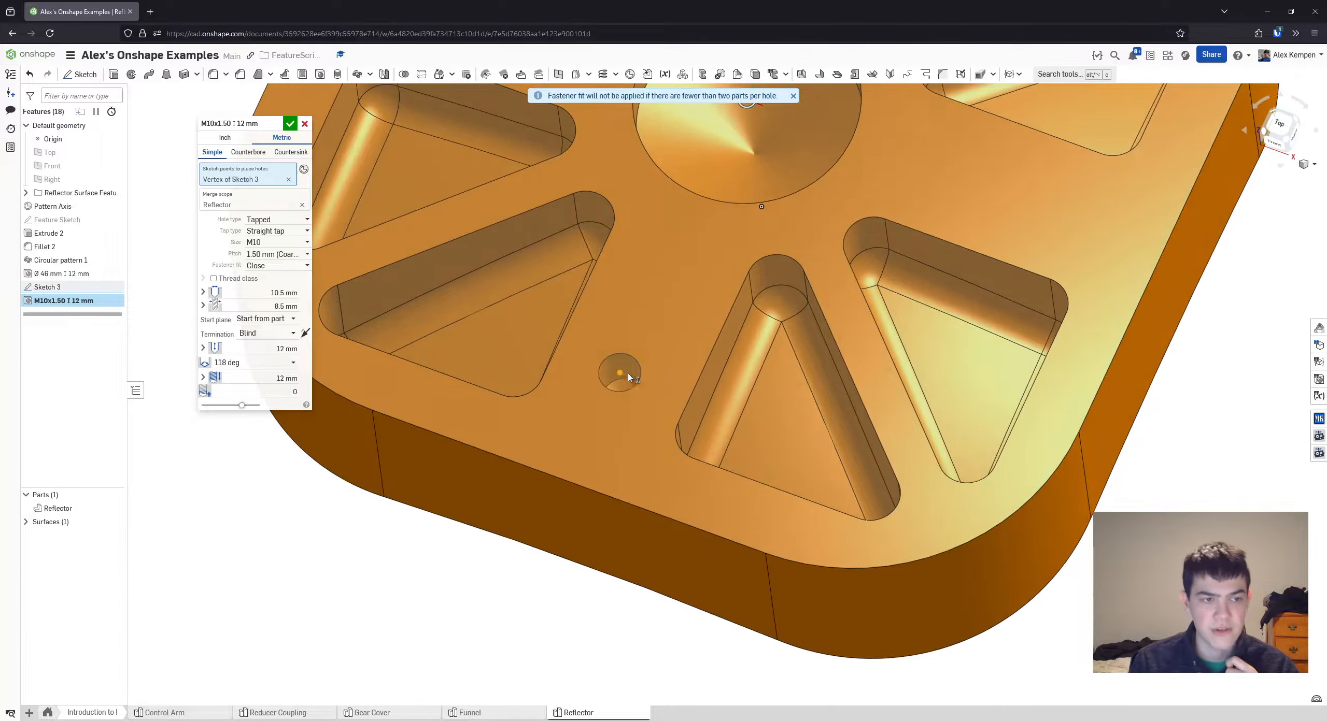
scroll(648, 415, up, 2)
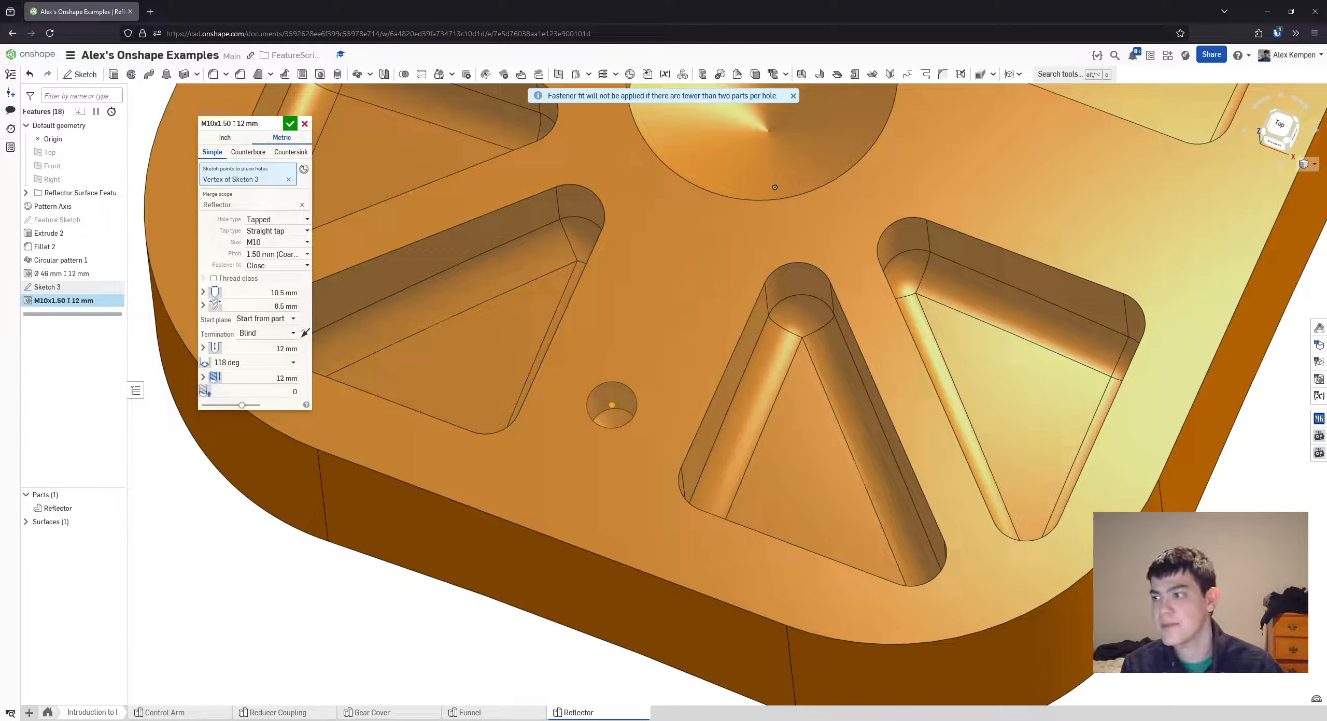
scroll(621, 382, down, 2)
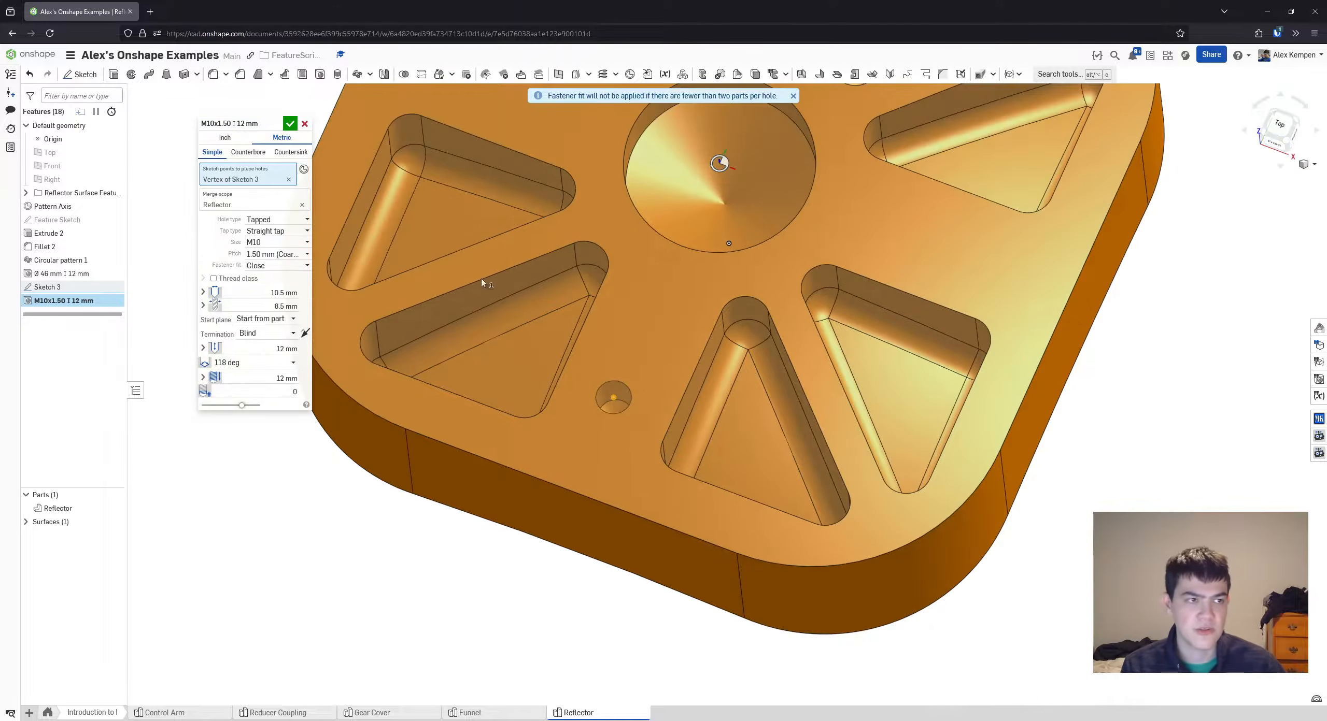
right_drag(684, 356, 680, 381)
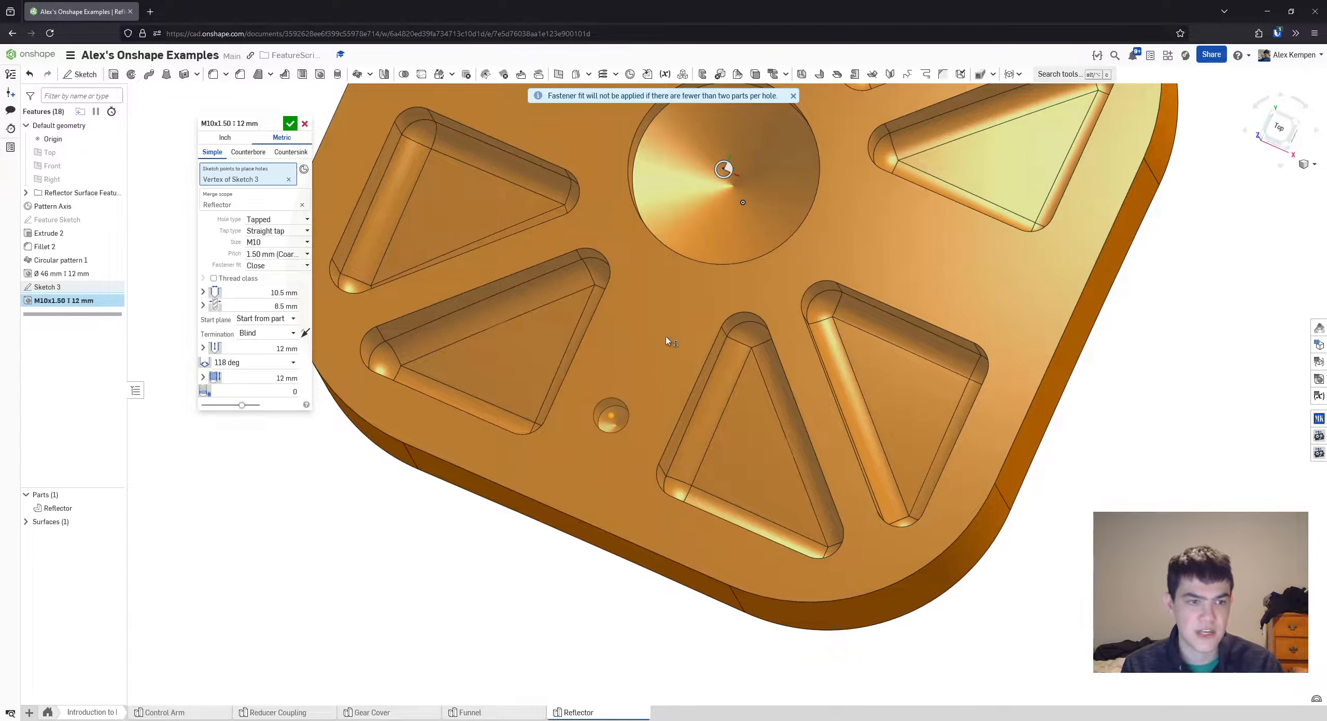
scroll(661, 385, up, 3)
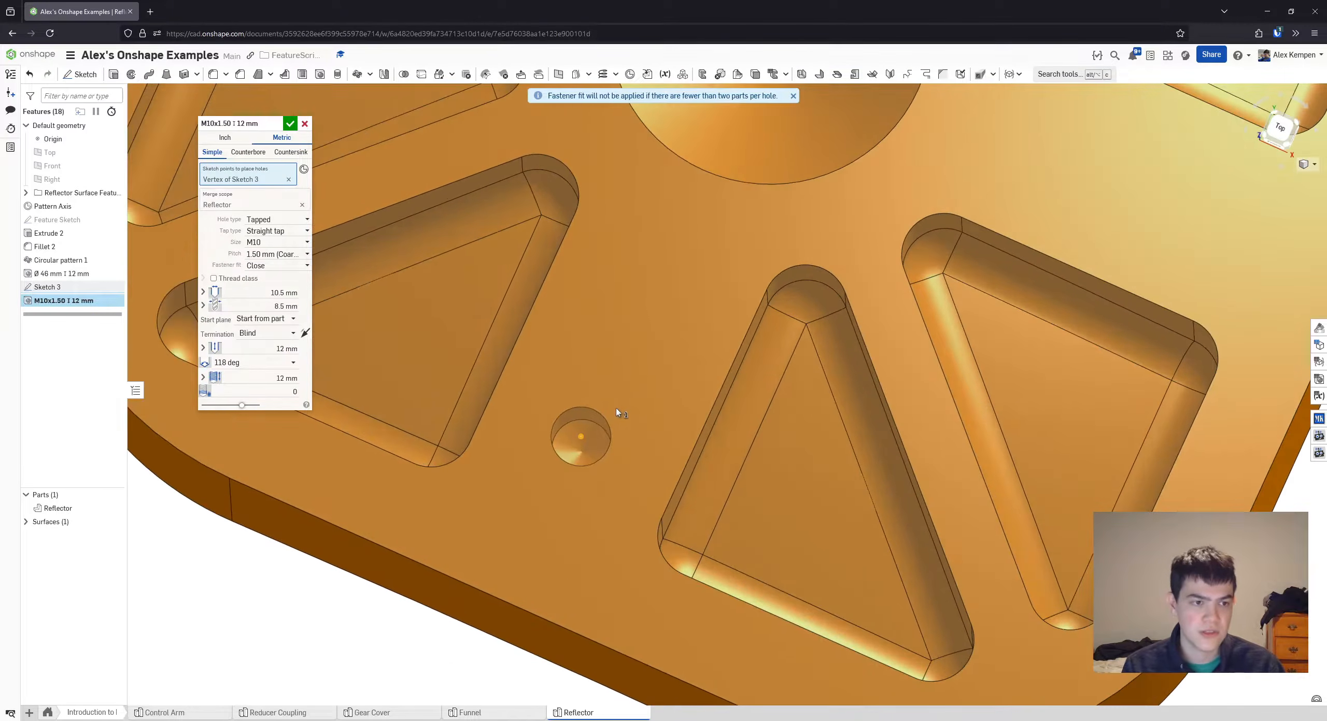
scroll(629, 415, down, 3)
scroll(601, 446, up, 5)
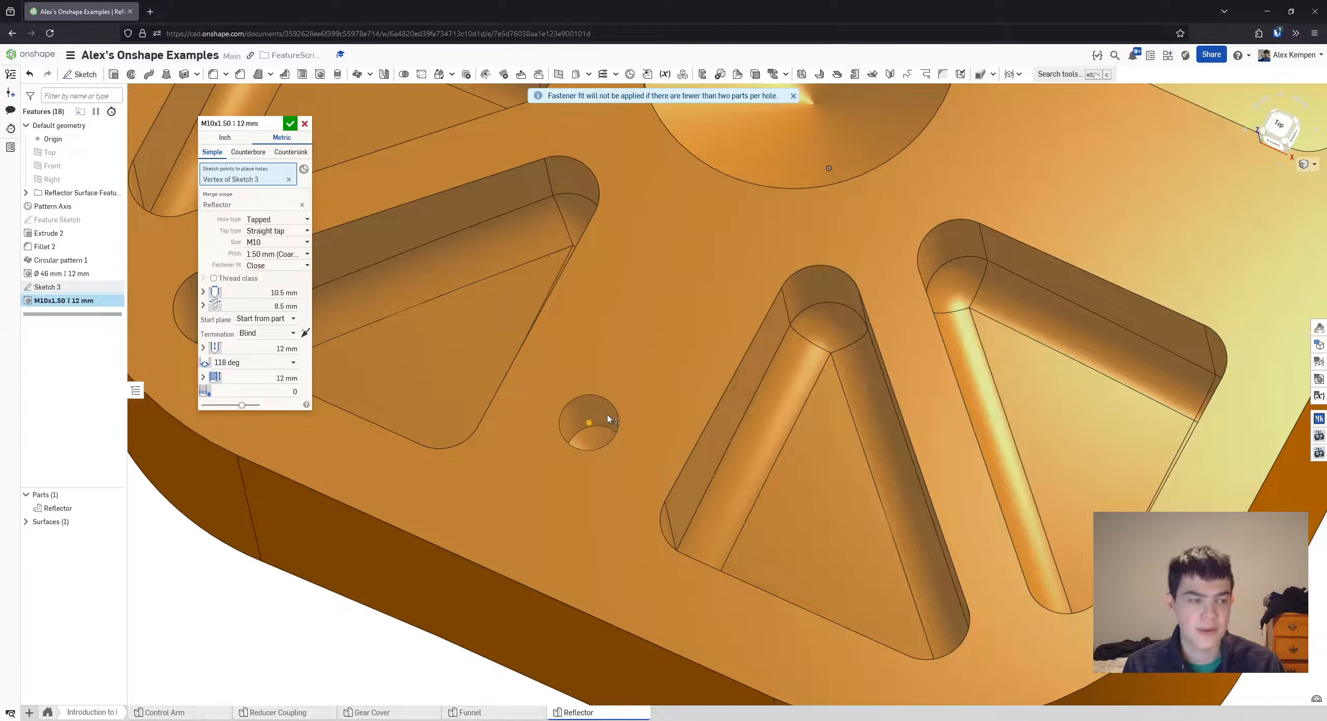
mouse_move(607, 418)
right_down()
mouse_move(612, 438)
mouse_move(648, 395)
mouse_move(618, 425)
right_up()
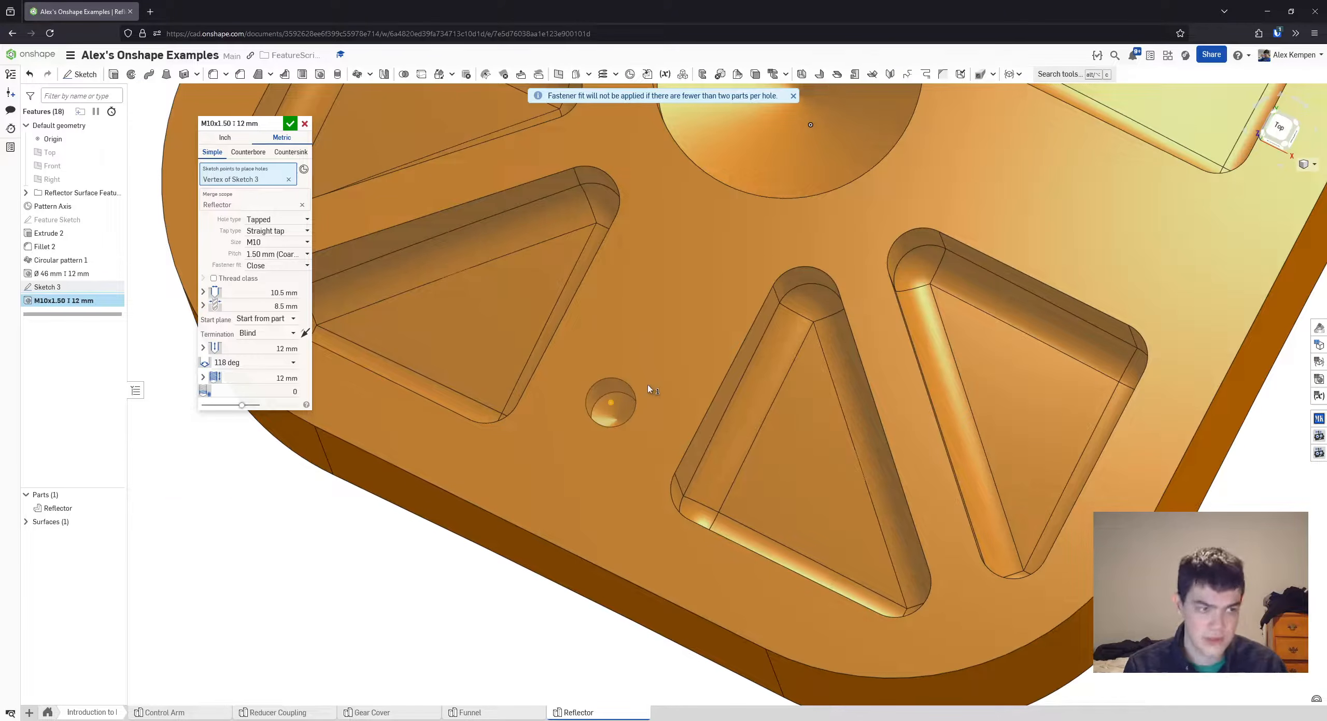
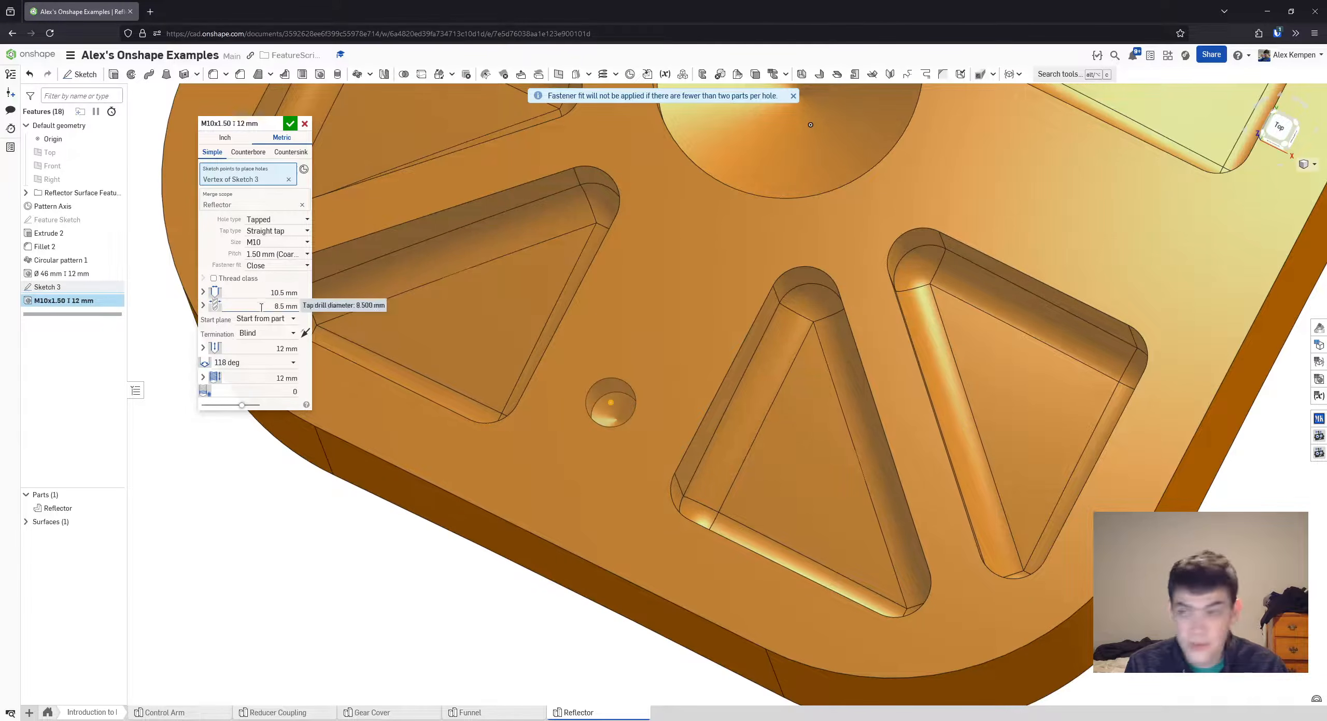
- Set the tapped hole's depth to 20 mm and its fastener fit to None
click(257, 354)
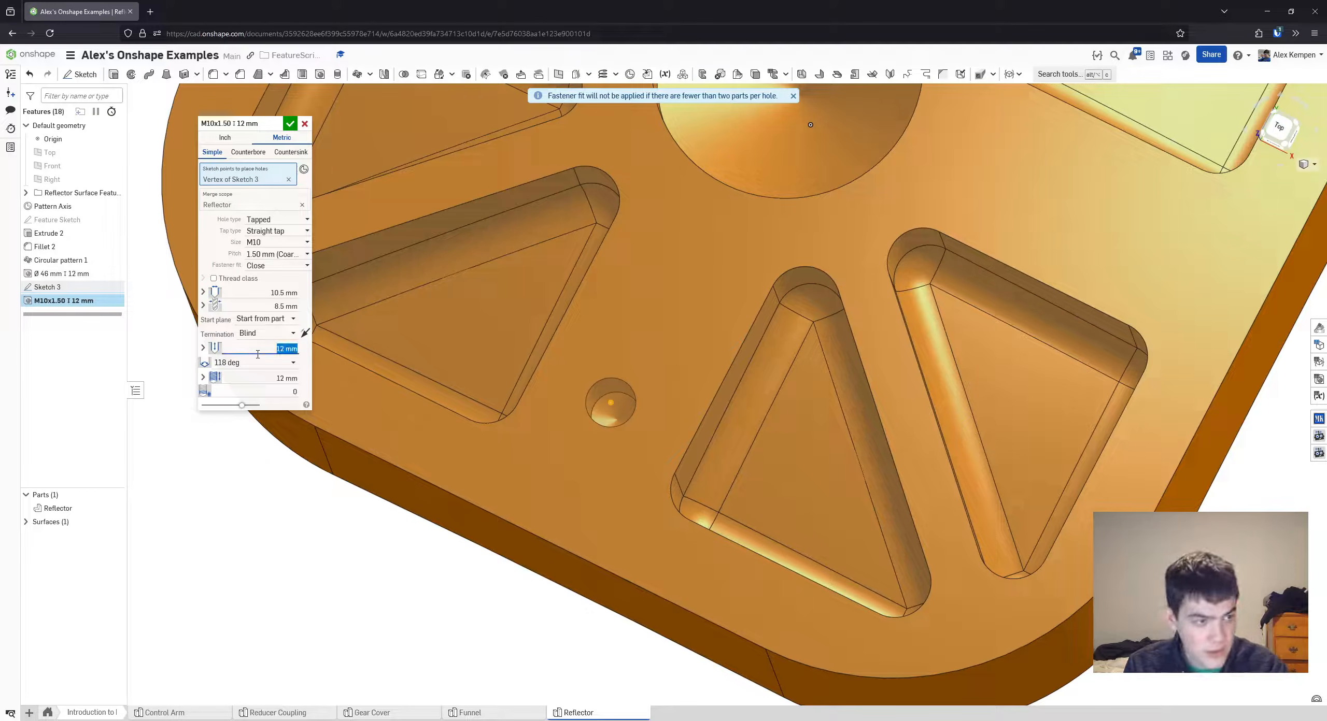
text(20)
key(Return)
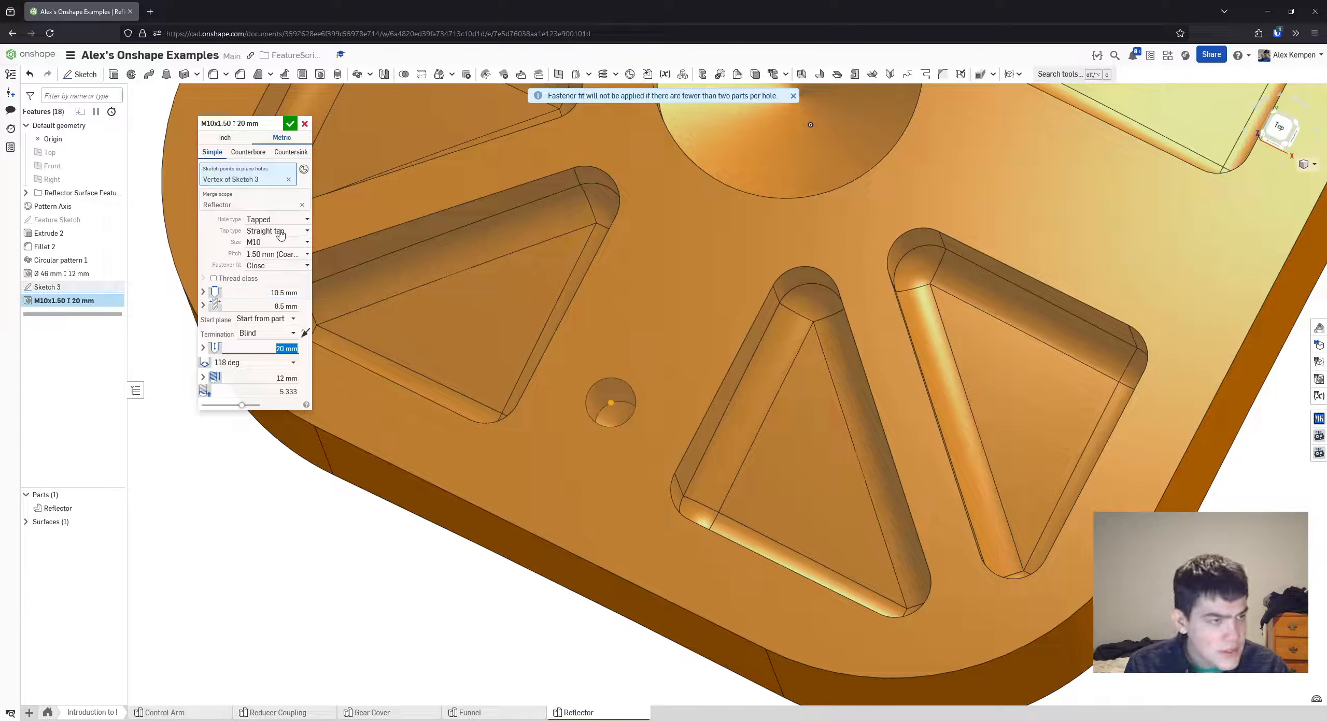
click(289, 267)
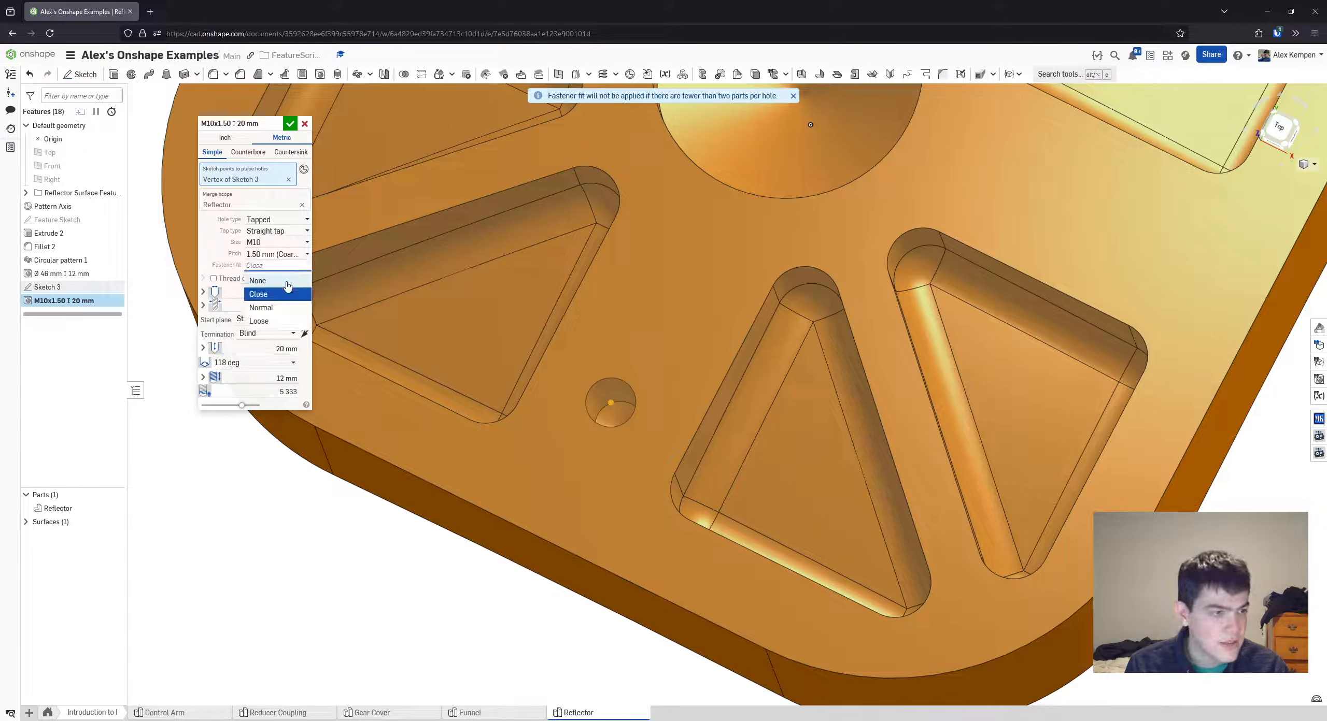
click(287, 282)
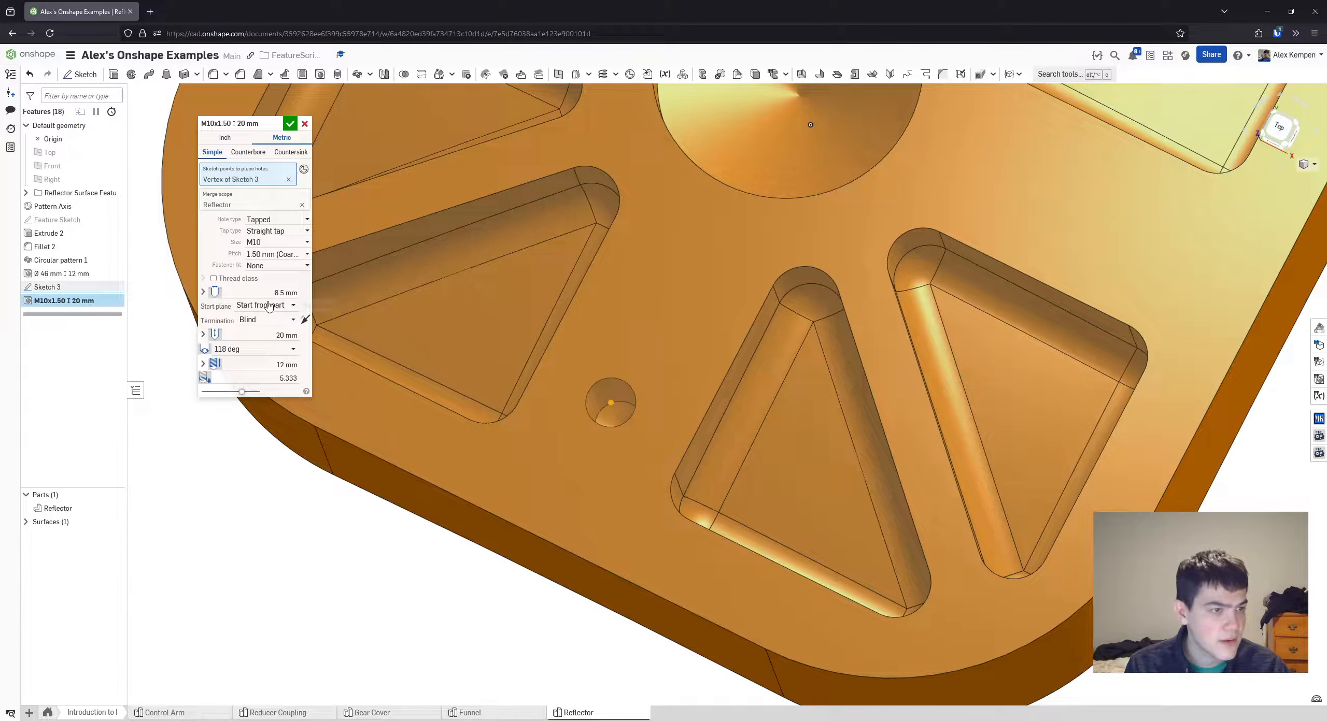
click(271, 378)
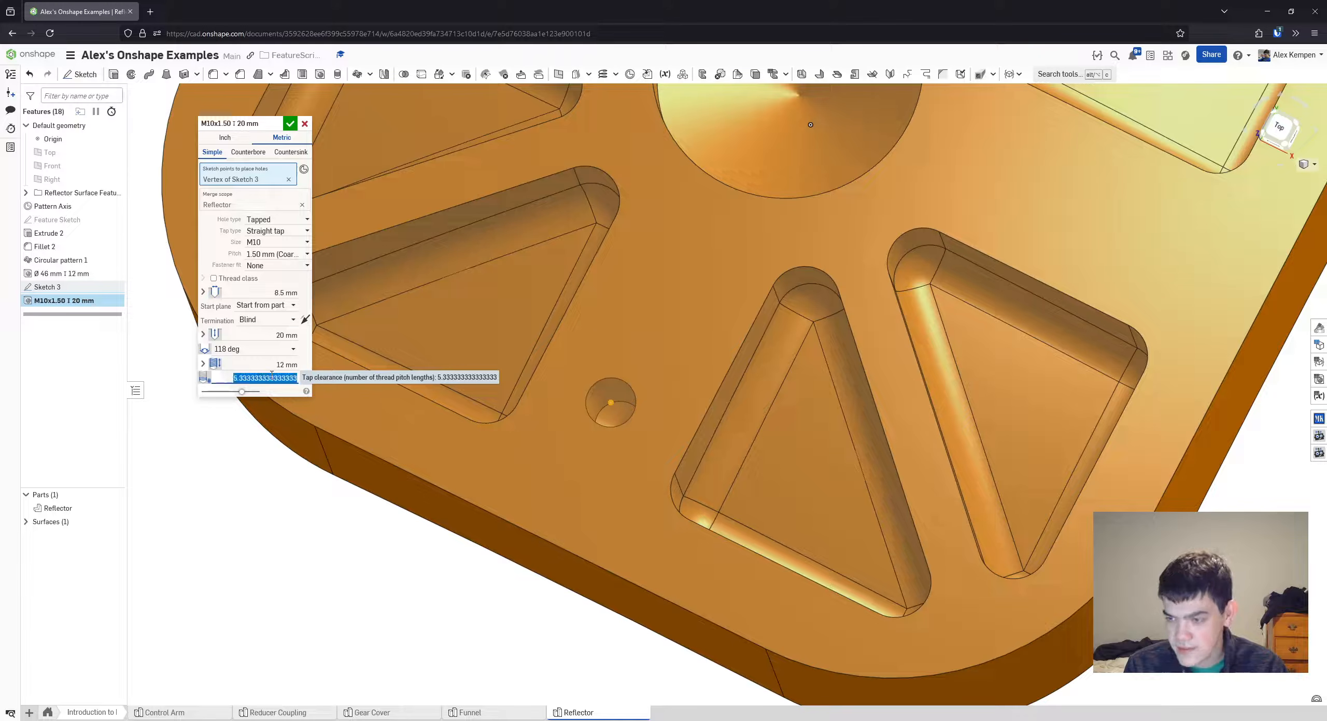
text(6.653)
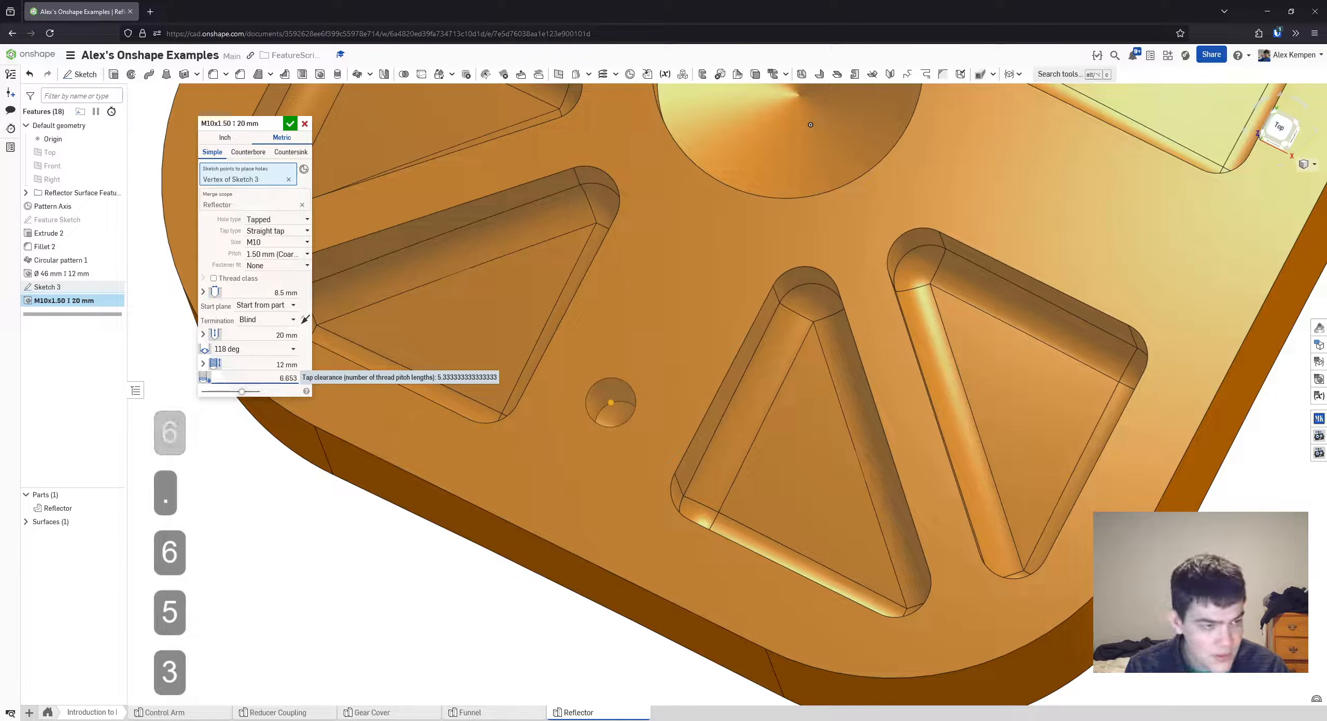
key(Escape)
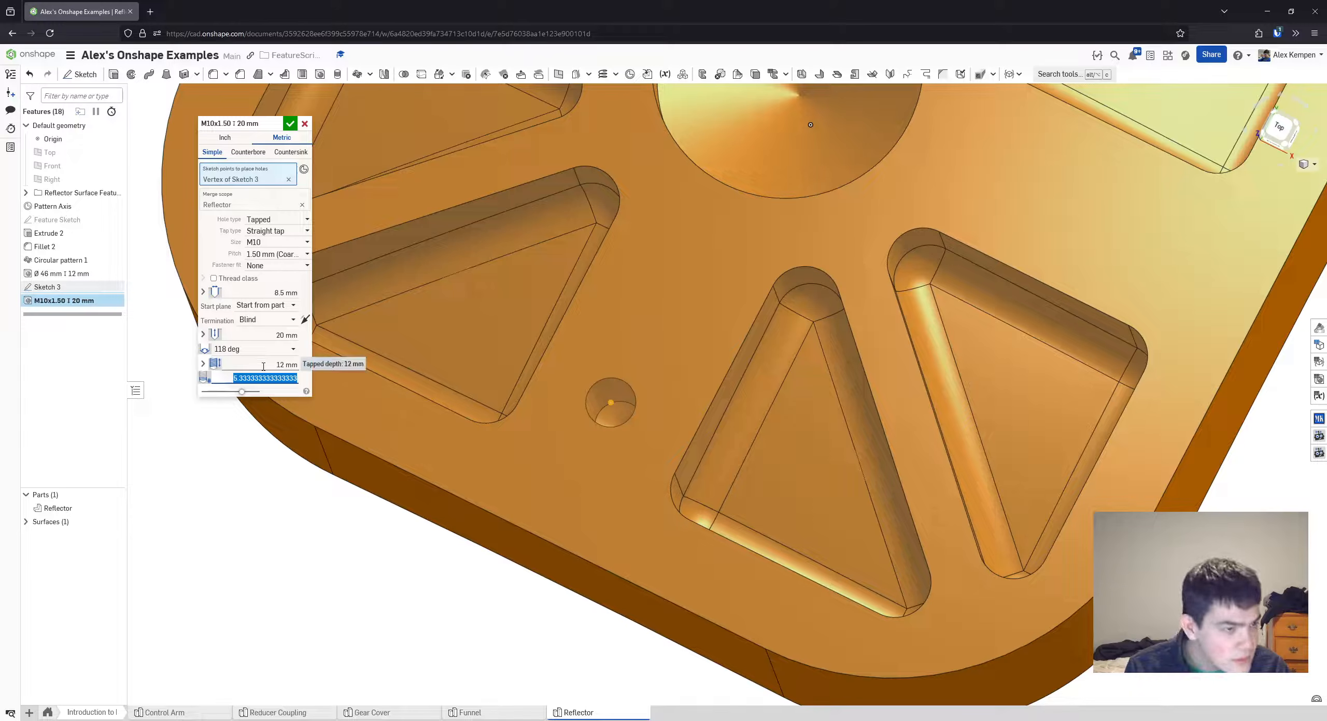
click(203, 365)
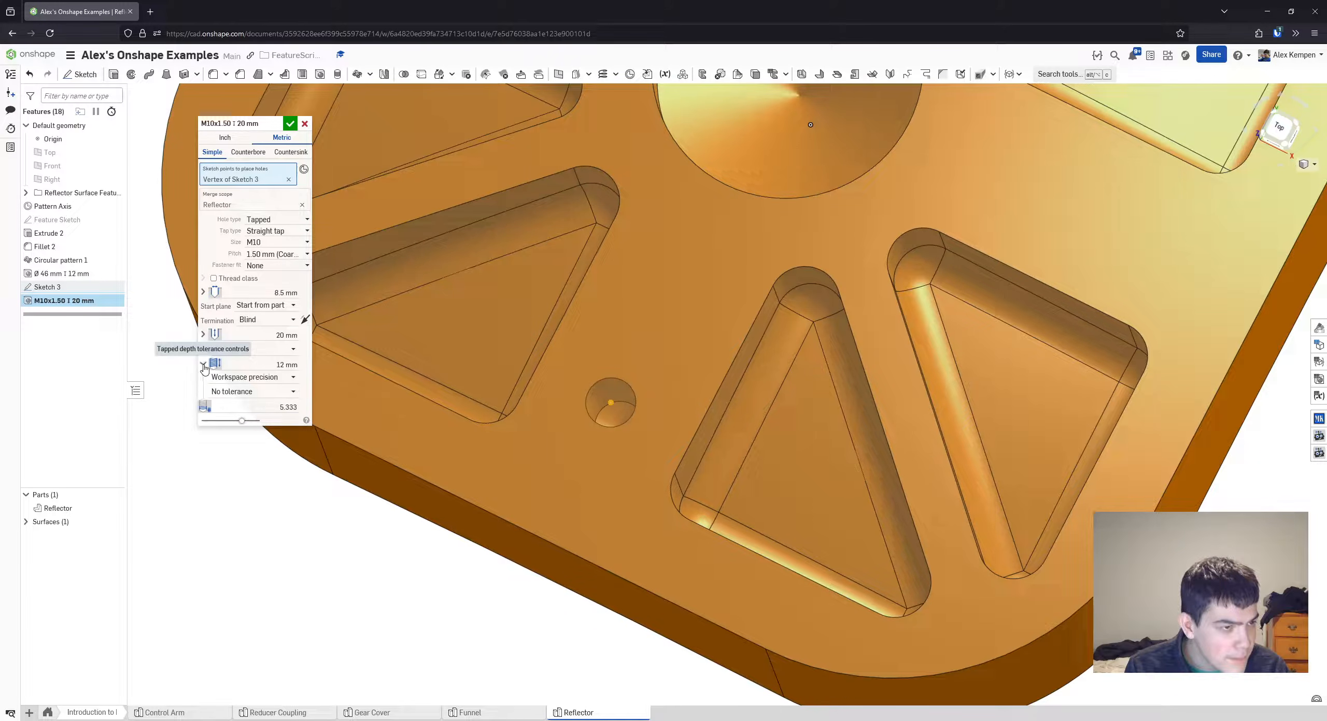
click(204, 366)
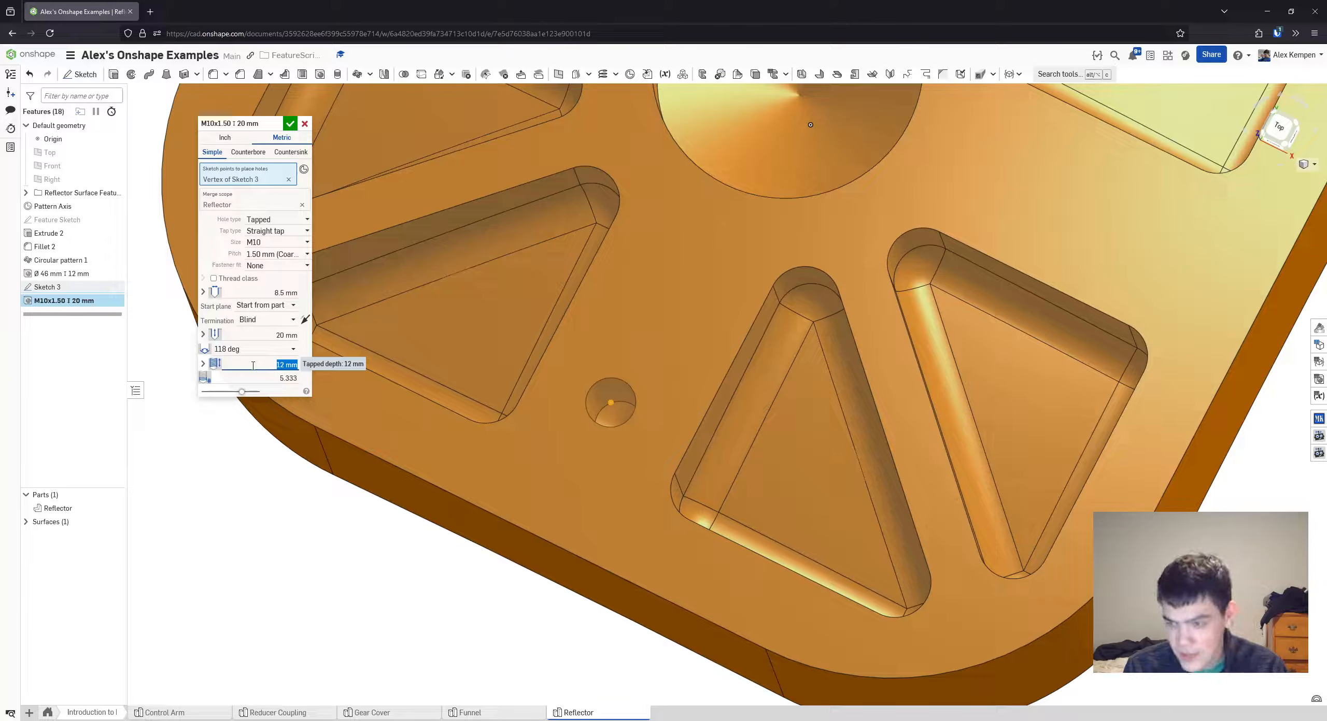
- Set the M10 hole's tapped depth to 10.02 mm and accept the hole feature
text(10.02)
key(Return)
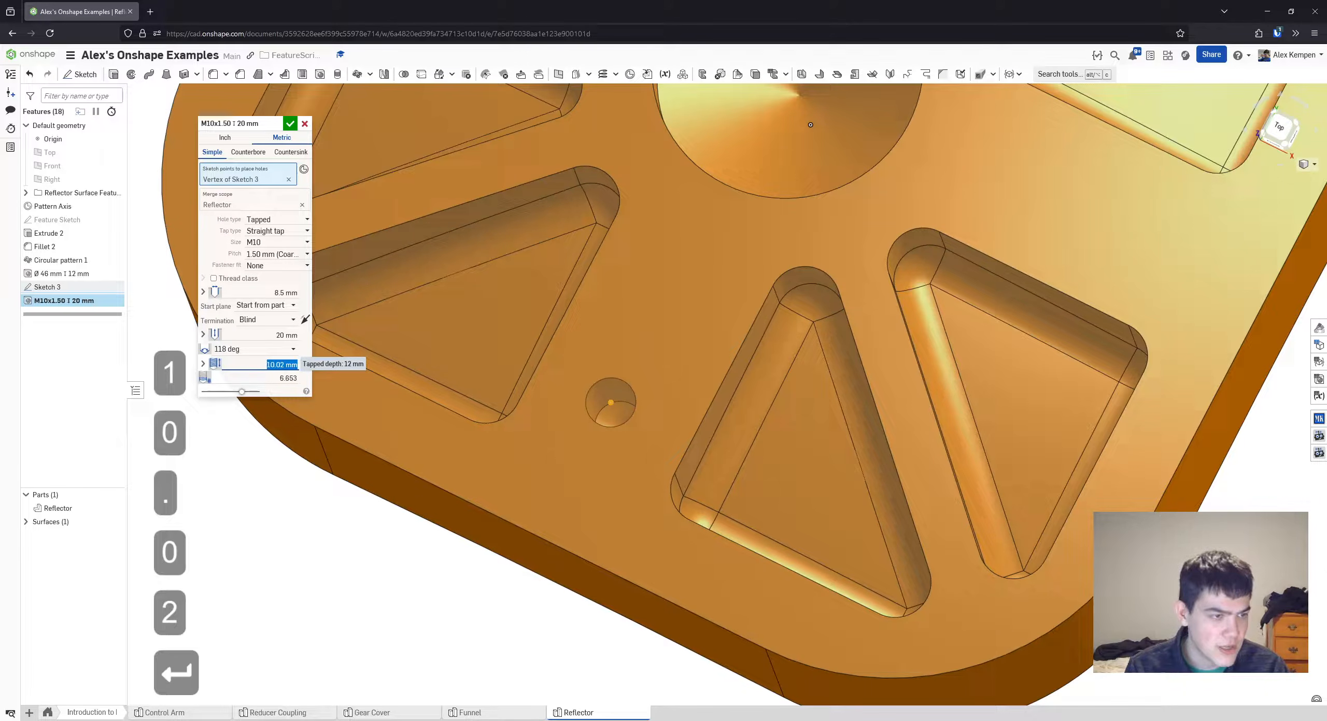
click(290, 125)
- Examine the reflector with its new tapped hole from several angles, up close and as a whole
scroll(764, 331, down, 2)
right_drag(754, 342, 750, 275)
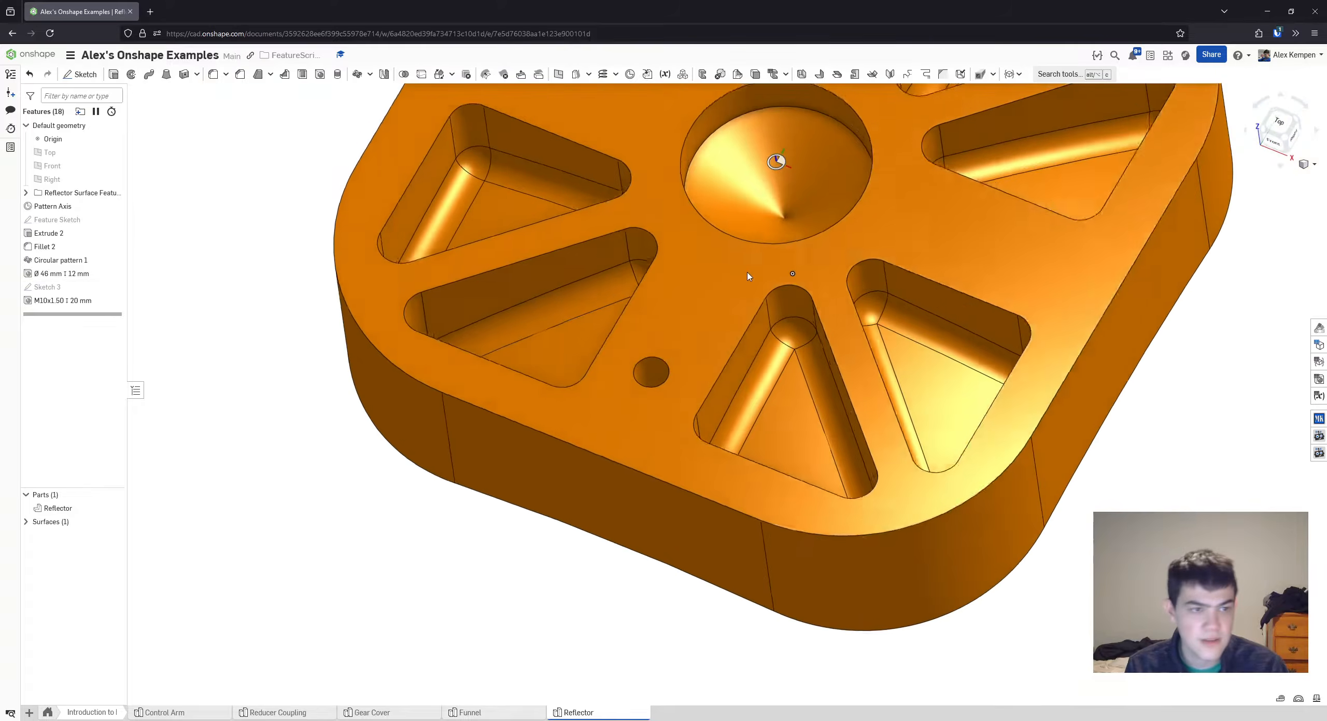
scroll(713, 376, down, 1)
scroll(713, 376, down, 2)
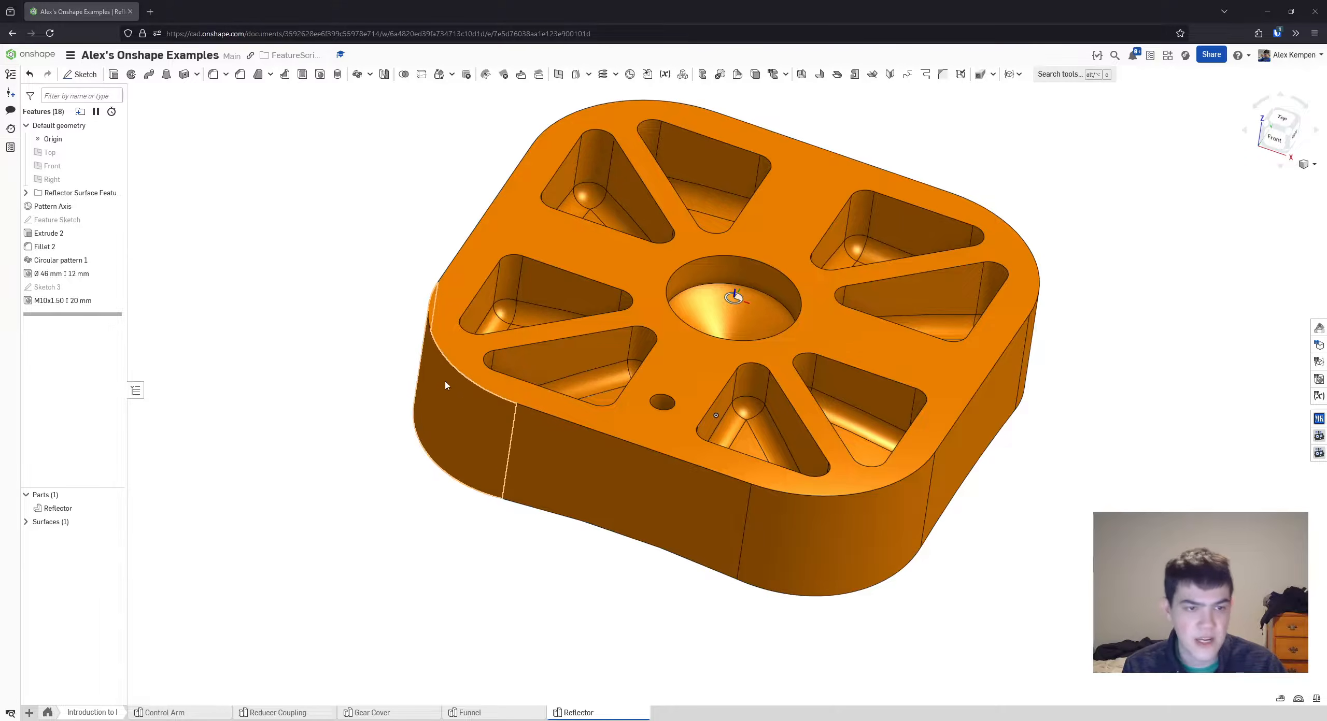
scroll(648, 420, up, 4)
right_drag(681, 379, 646, 380)
scroll(696, 405, down, 1)
scroll(687, 376, down, 2)
middle_drag(646, 379, 661, 364)
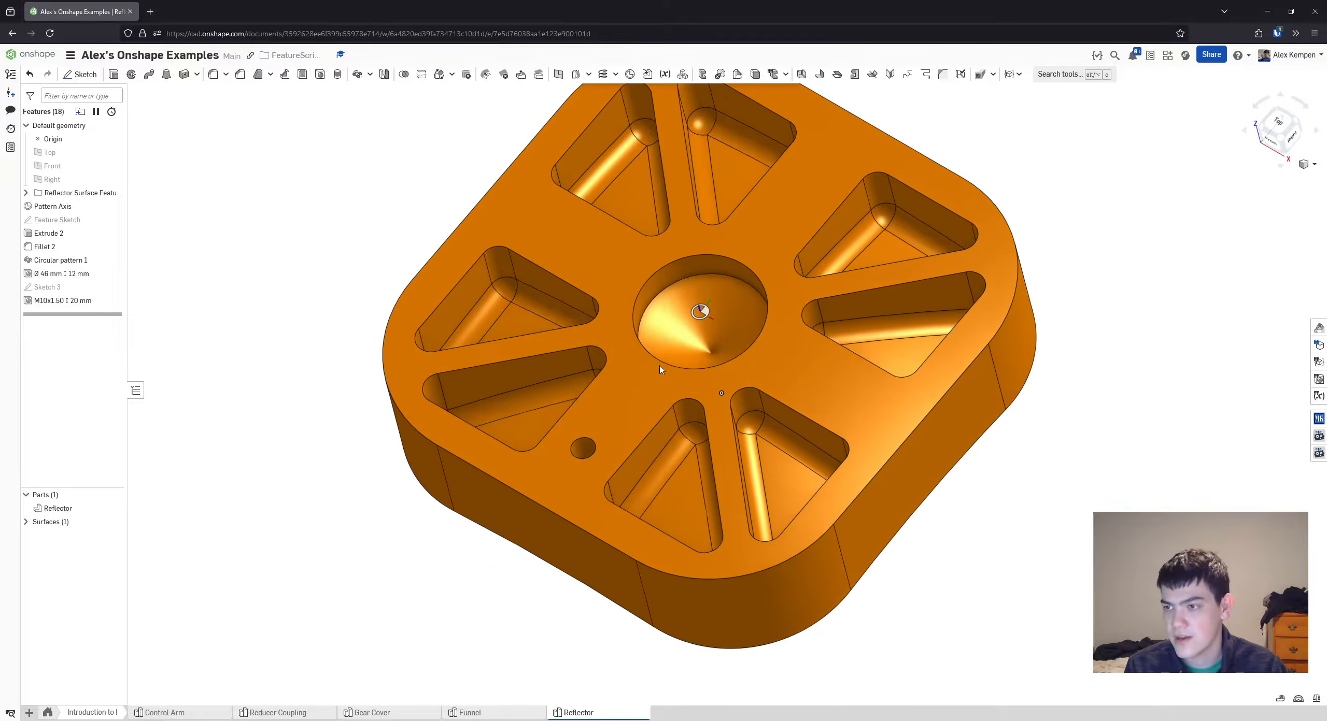
right_drag(661, 364, 673, 342)
middle_drag(517, 349, 527, 322)
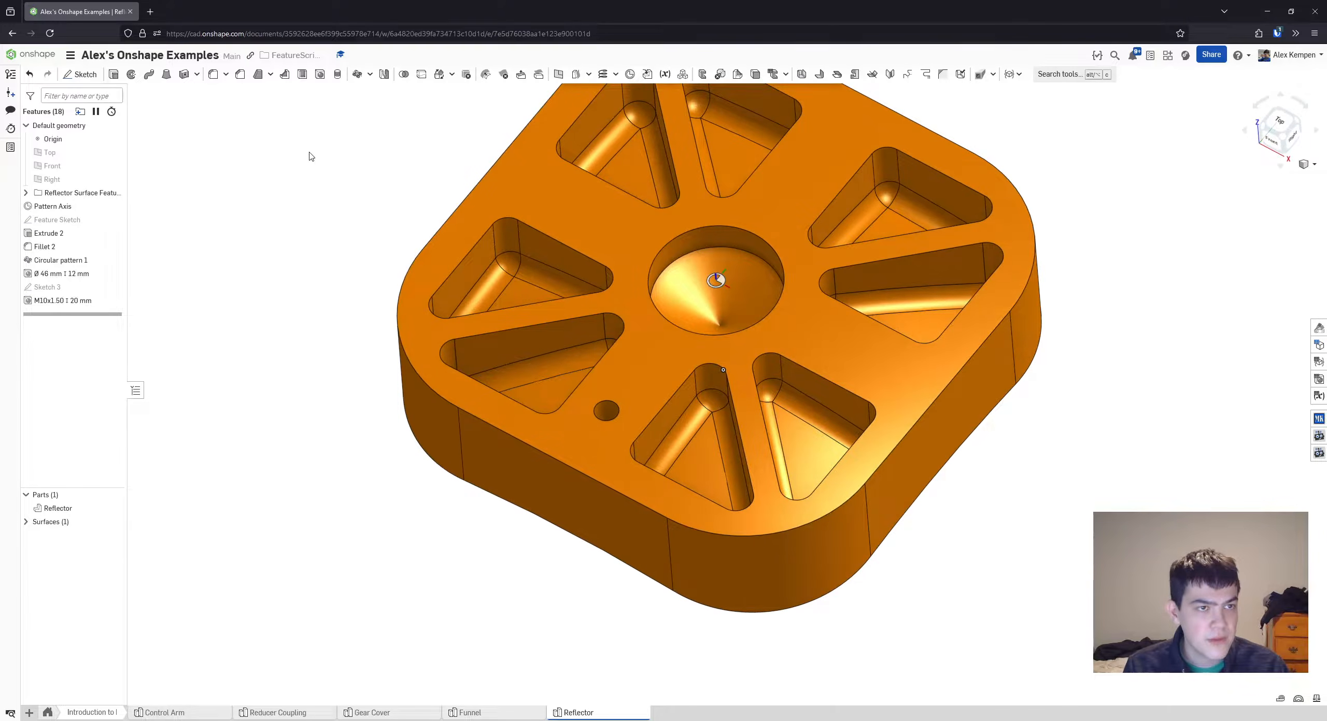
right_drag(311, 156, 432, 125)
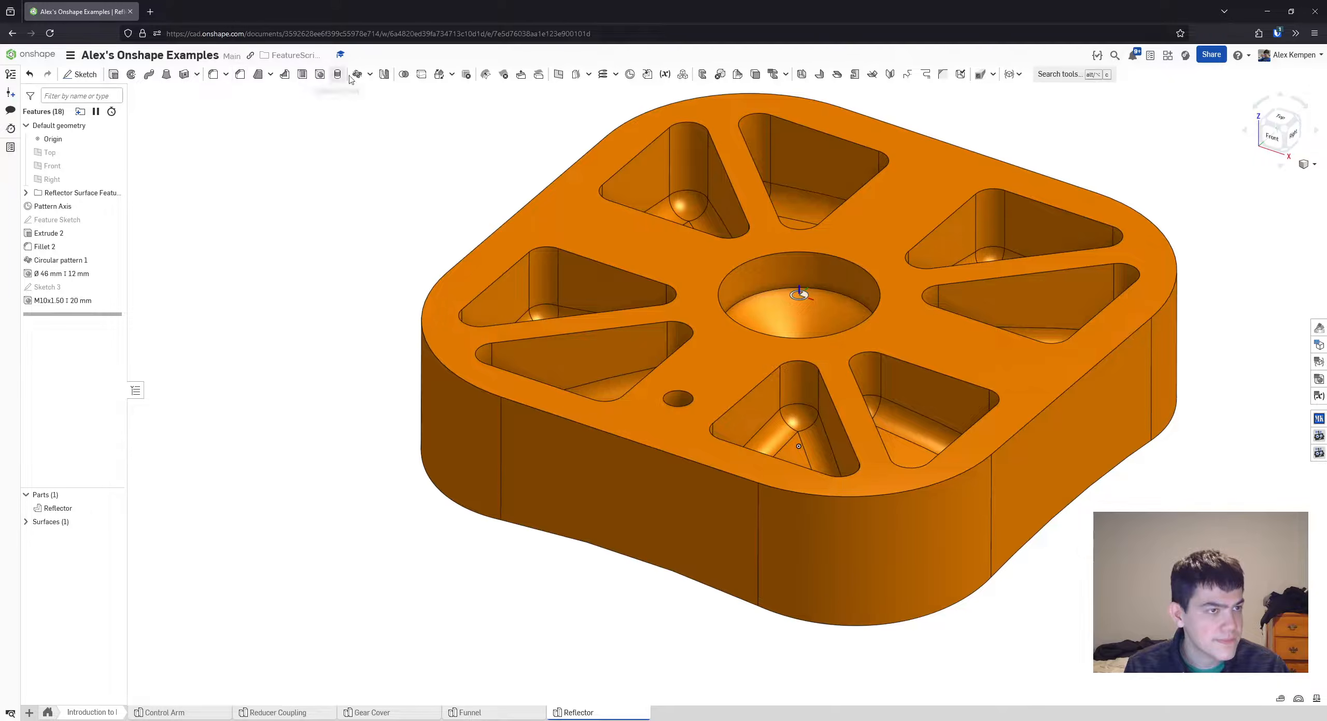
- Start a linear pattern of type Face pattern and select the M10 hole's cylindrical wall and conical bottom faces
click(1065, 75)
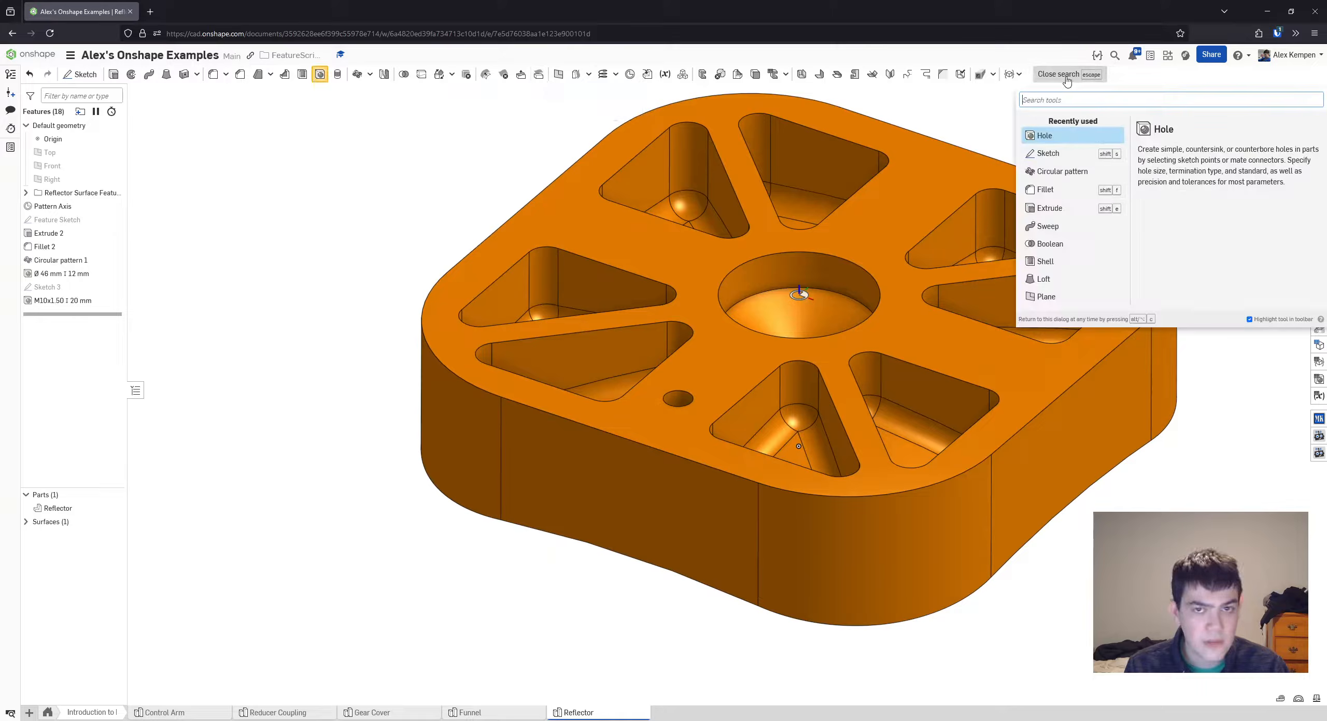
text(linear)
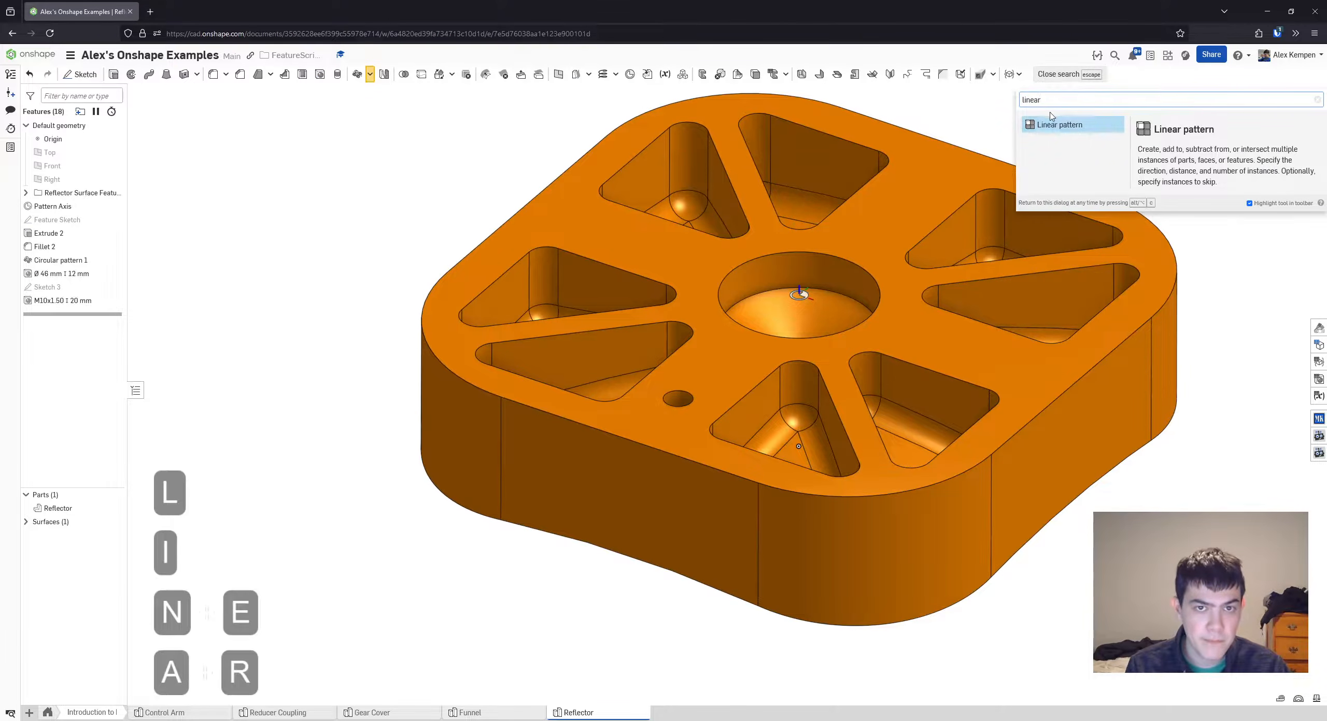
key(Return)
click(249, 138)
click(233, 156)
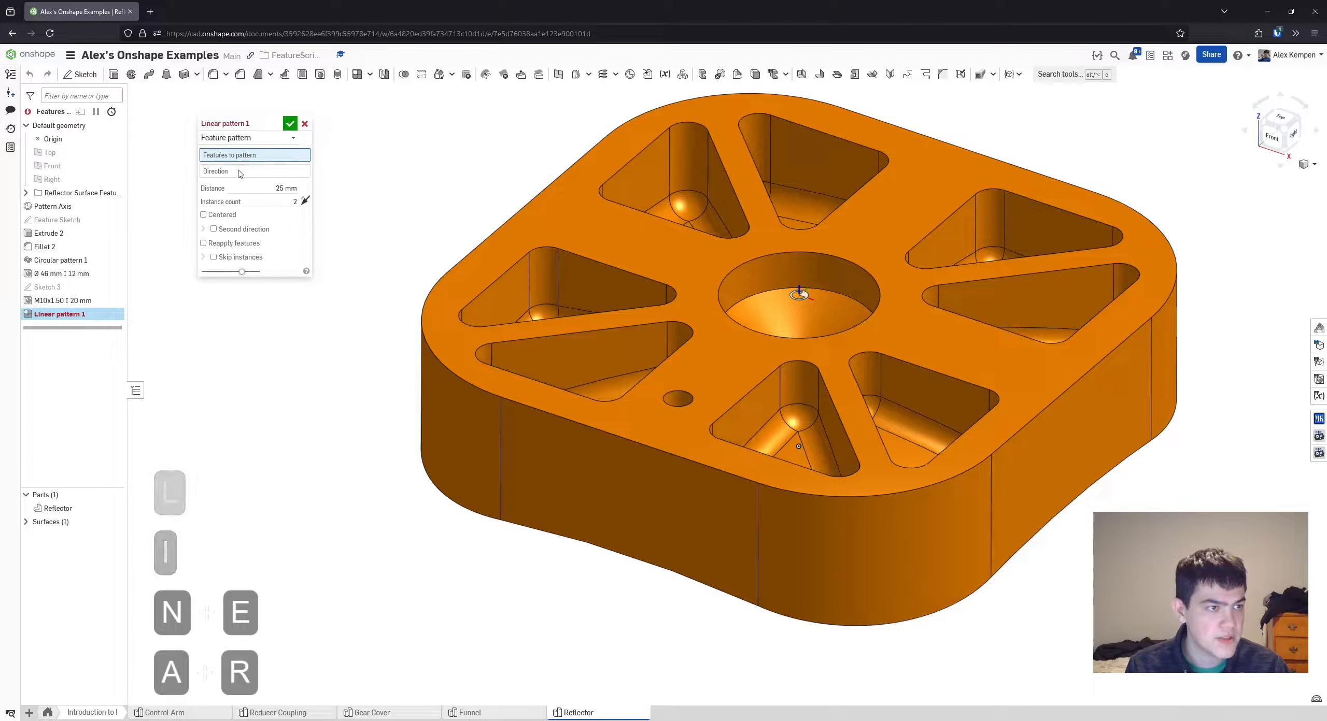
scroll(635, 384, up, 2)
scroll(636, 384, up, 2)
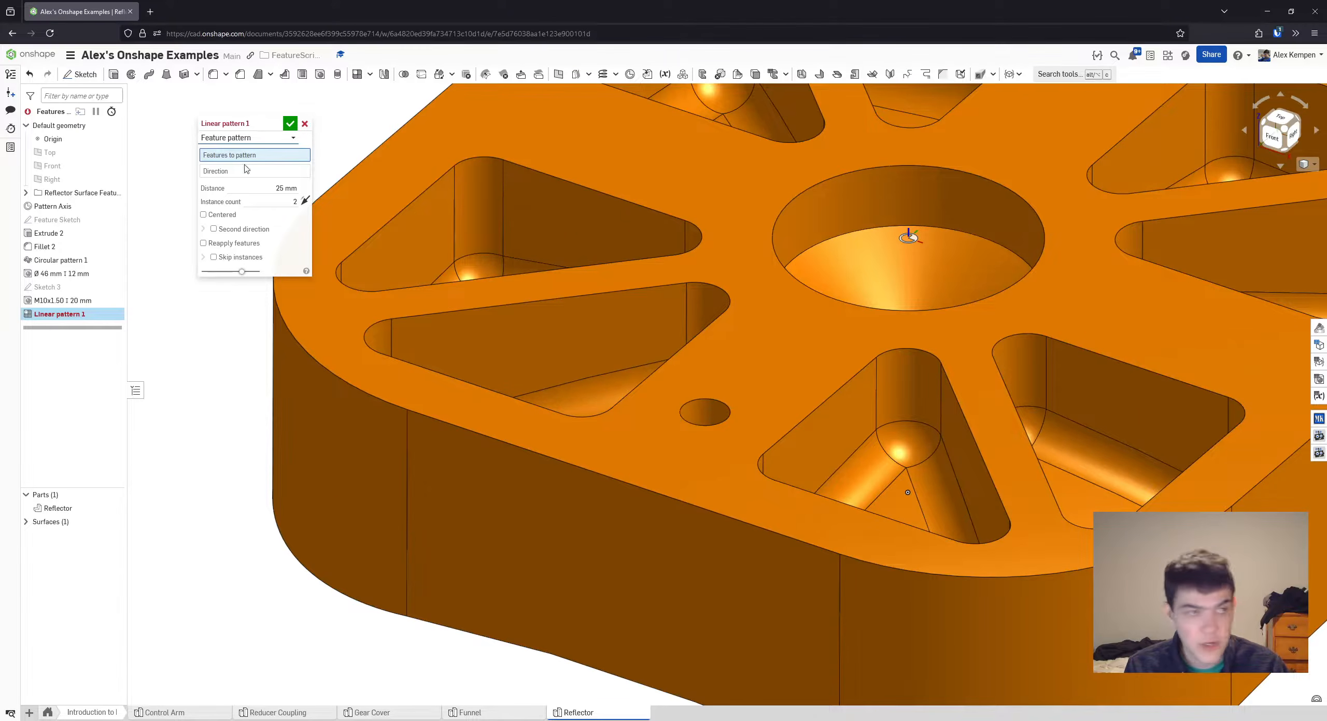
click(233, 138)
click(228, 176)
scroll(726, 386, up, 3)
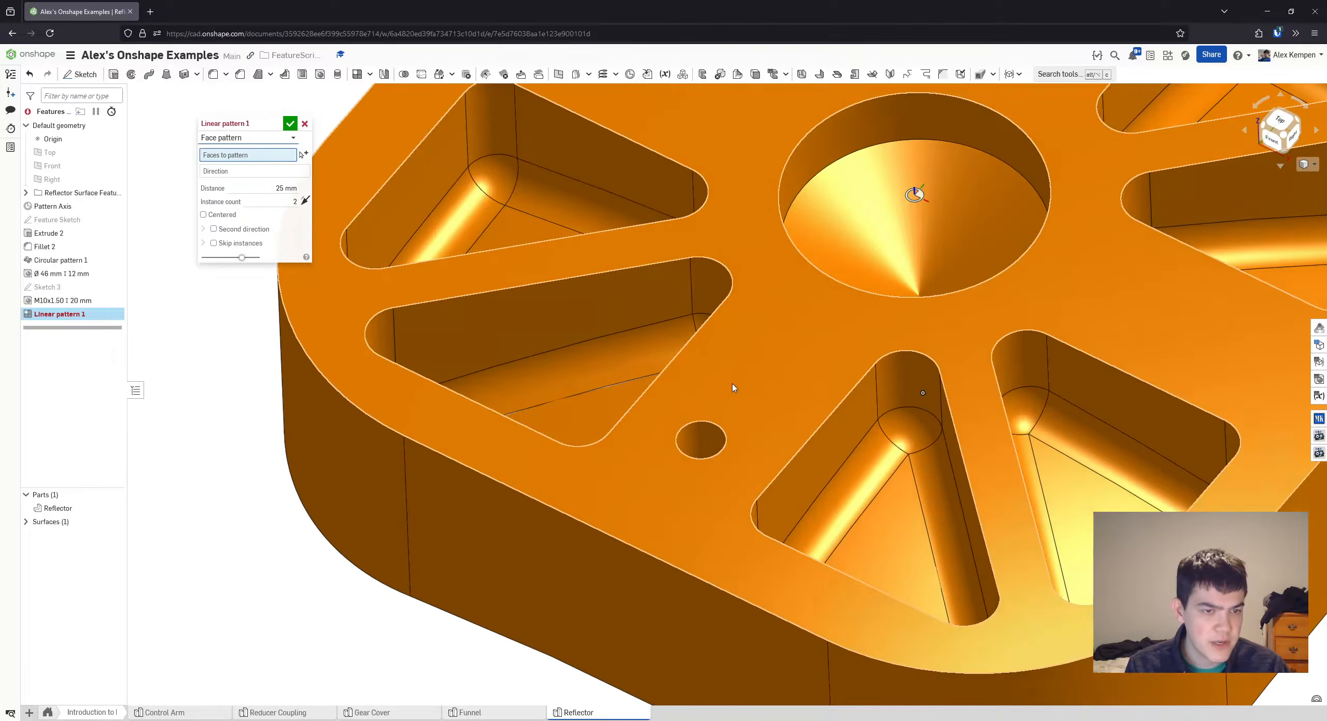
click(702, 443)
right_drag(696, 443, 743, 369)
click(707, 461)
scroll(765, 381, down, 3)
- Switch the linear pattern between Feature pattern and Face pattern to compare their options, ending on Face pattern
click(233, 138)
click(228, 163)
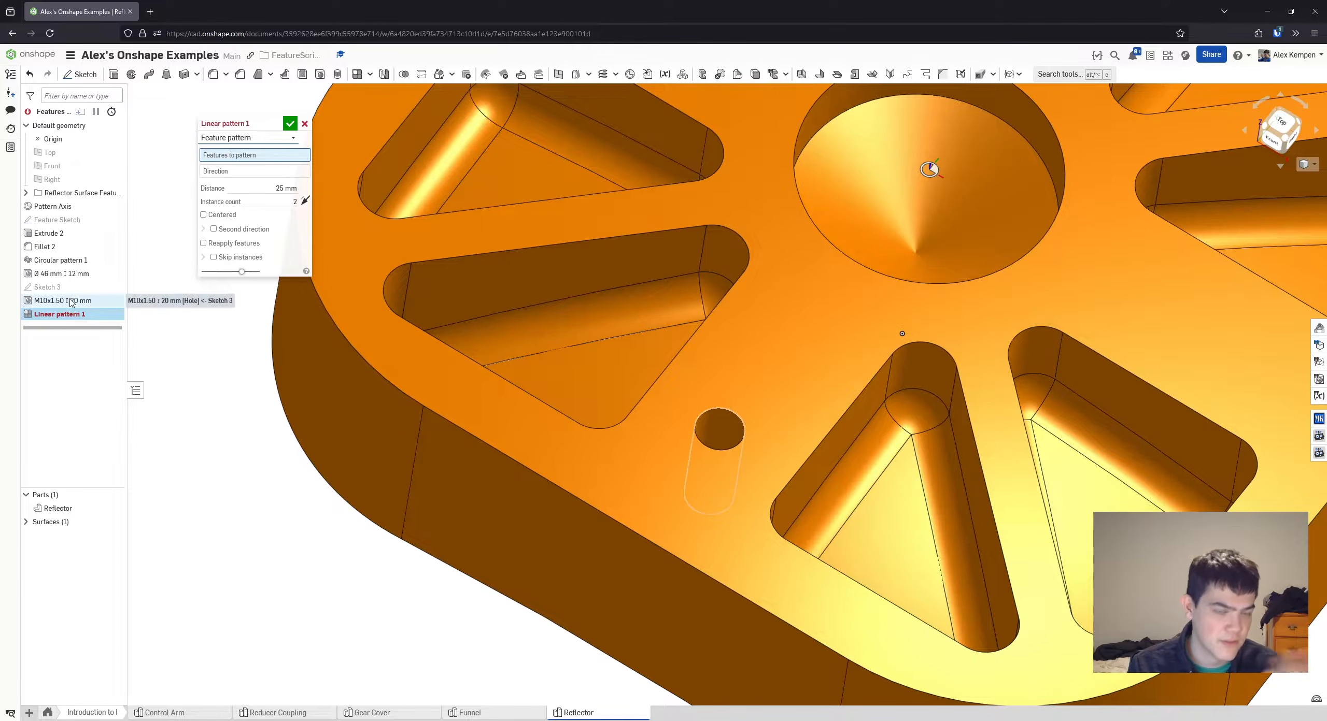
click(245, 138)
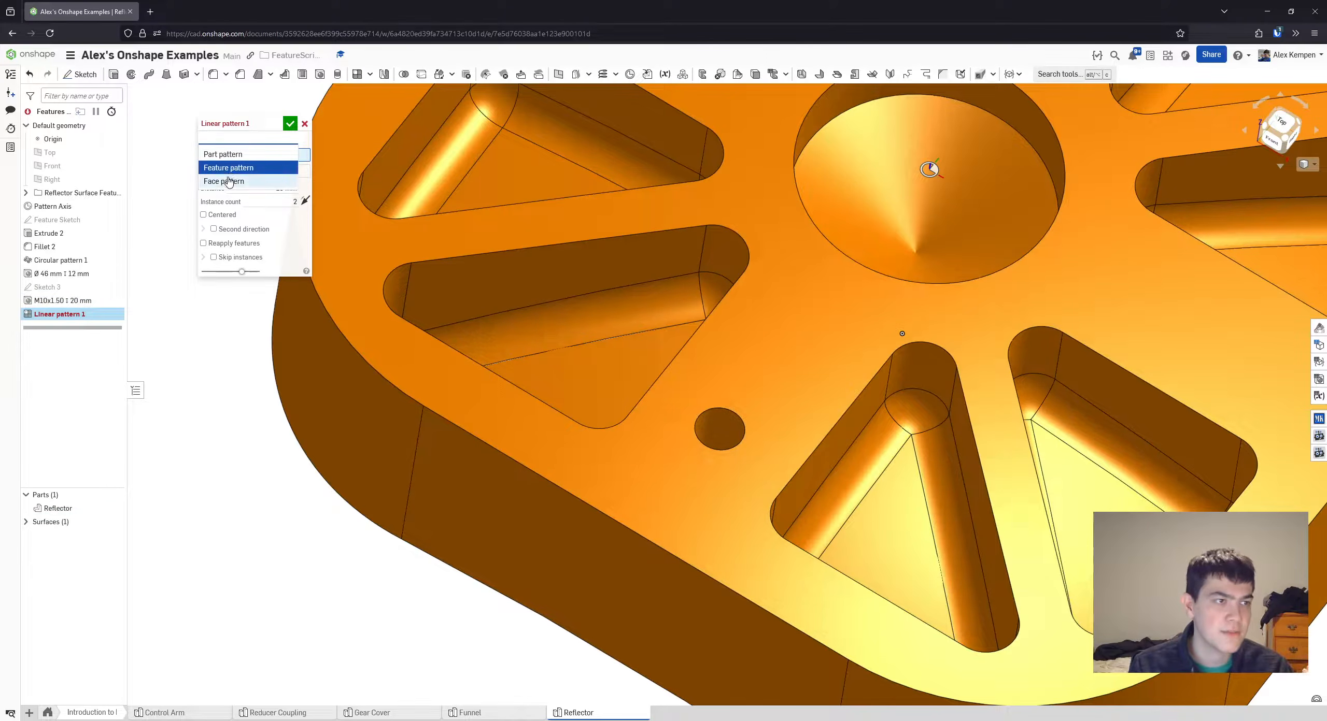
click(229, 182)
click(238, 138)
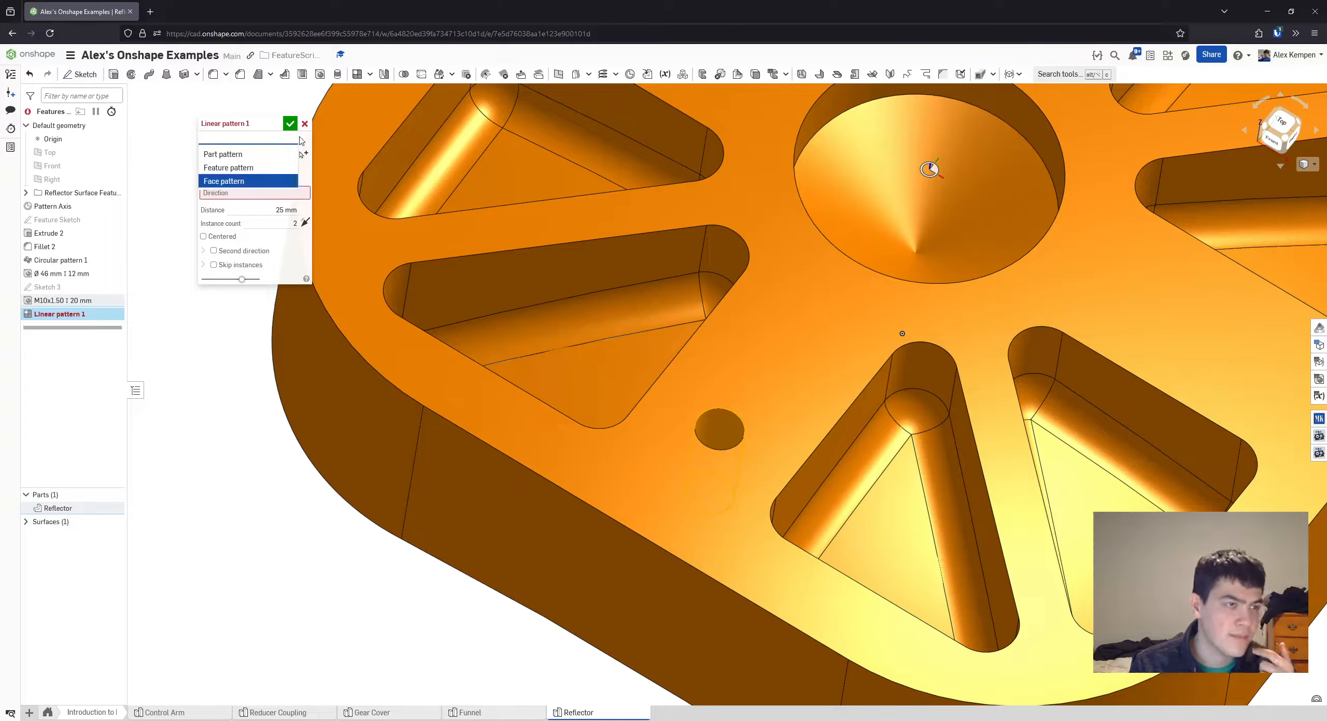
click(243, 167)
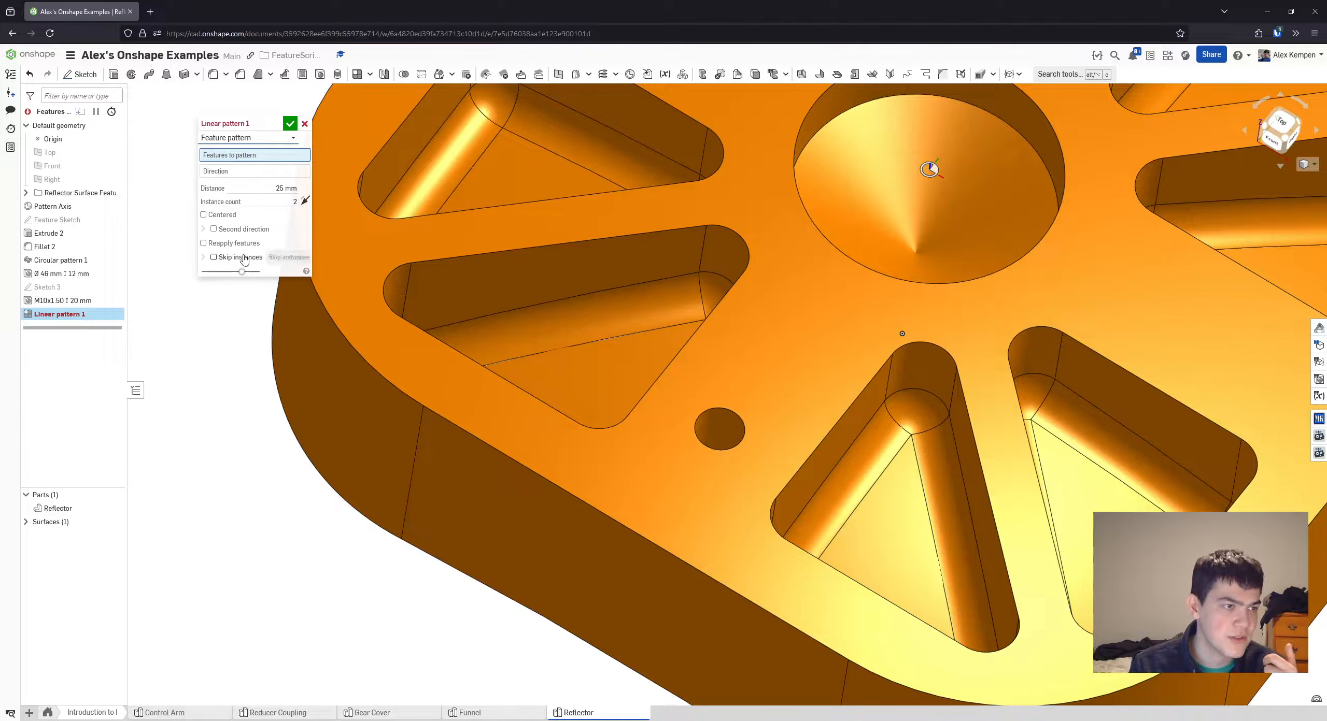
click(262, 139)
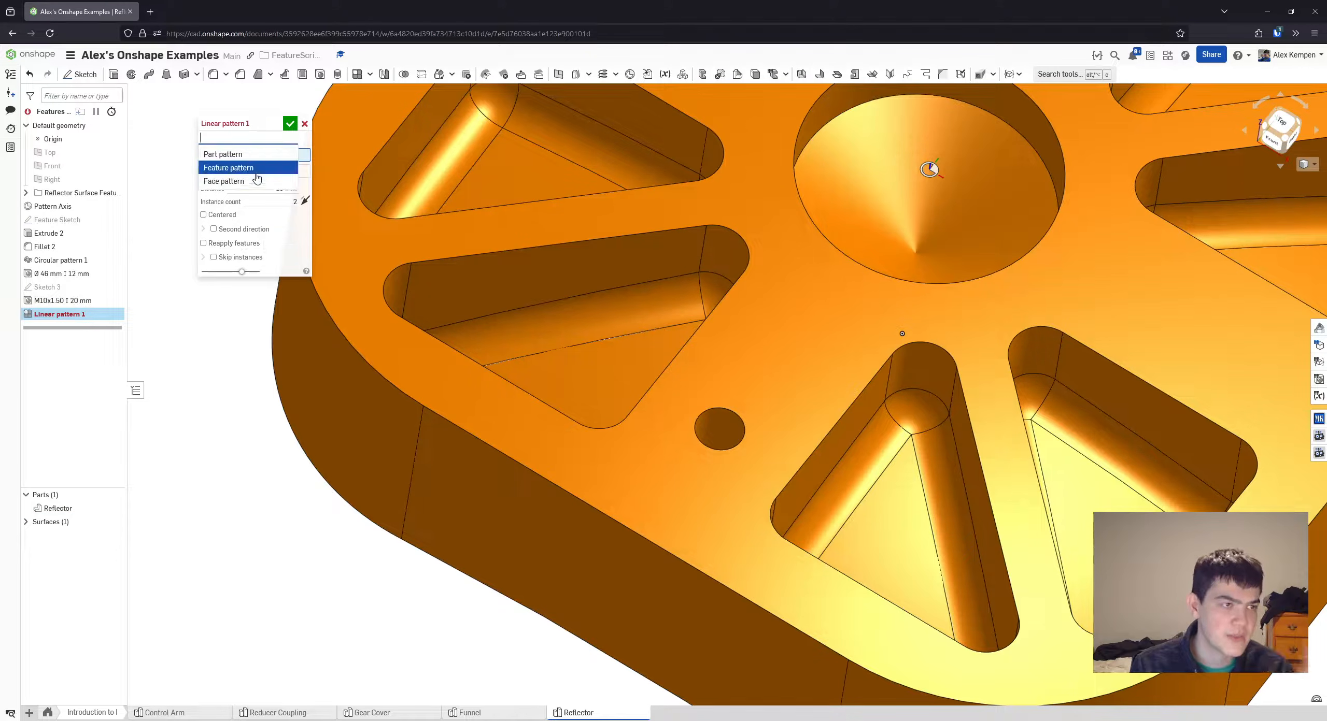
click(255, 181)
- Activate the linear pattern's direction selection and show the hidden Front plane as a reference
scroll(555, 469, down, 2)
right_drag(640, 357, 625, 481)
scroll(824, 515, down, 2)
scroll(622, 468, up, 2)
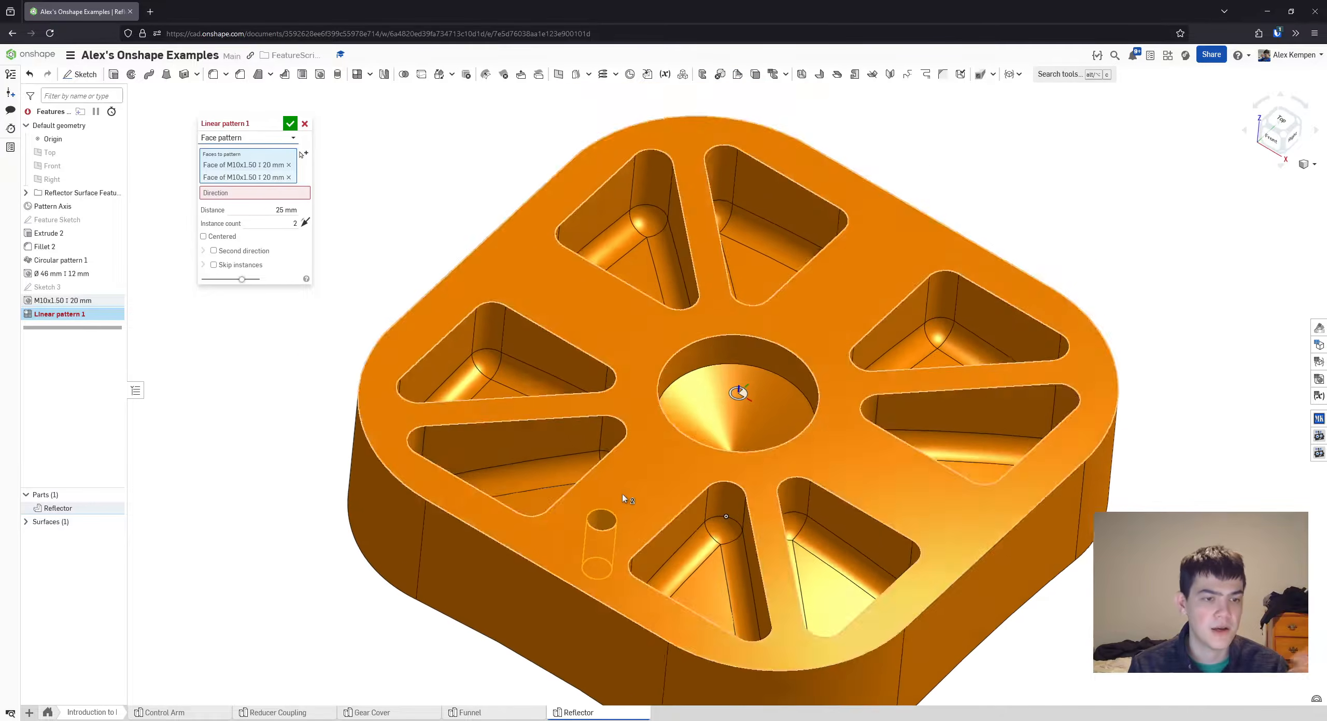
middle_drag(604, 521, 586, 445)
right_drag(587, 445, 510, 396)
click(267, 195)
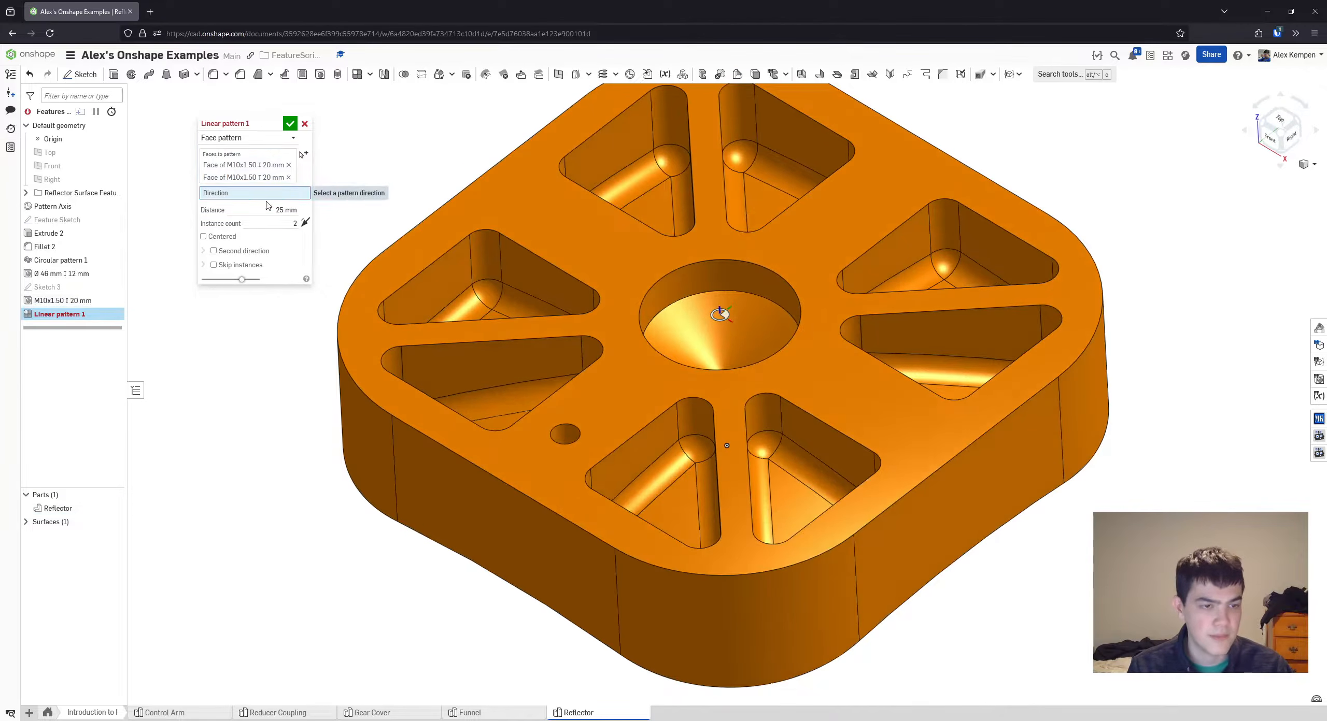
scroll(675, 413, up, 1)
right_drag(675, 412, 545, 337)
scroll(621, 371, down, 2)
scroll(586, 388, down, 1)
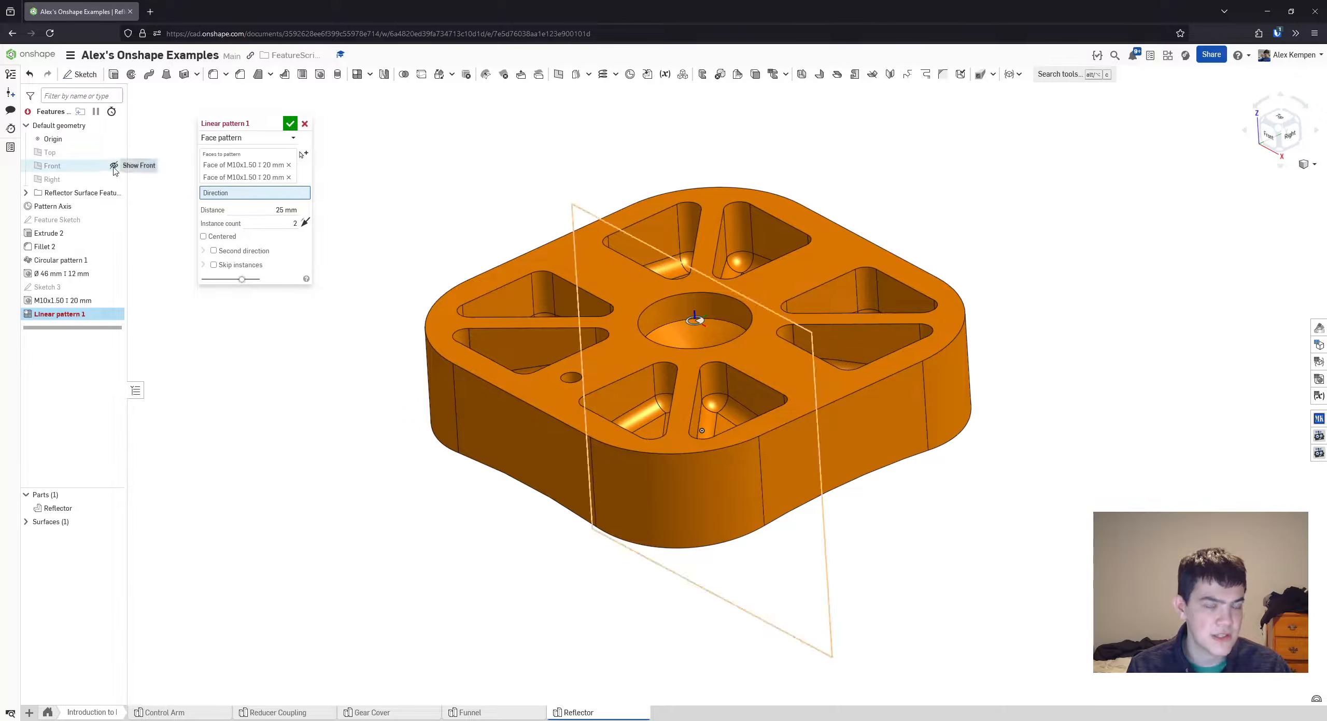
click(114, 167)
- Use the Front plane as the linear pattern's direction
right_drag(704, 373, 799, 525)
right_drag(921, 520, 979, 453)
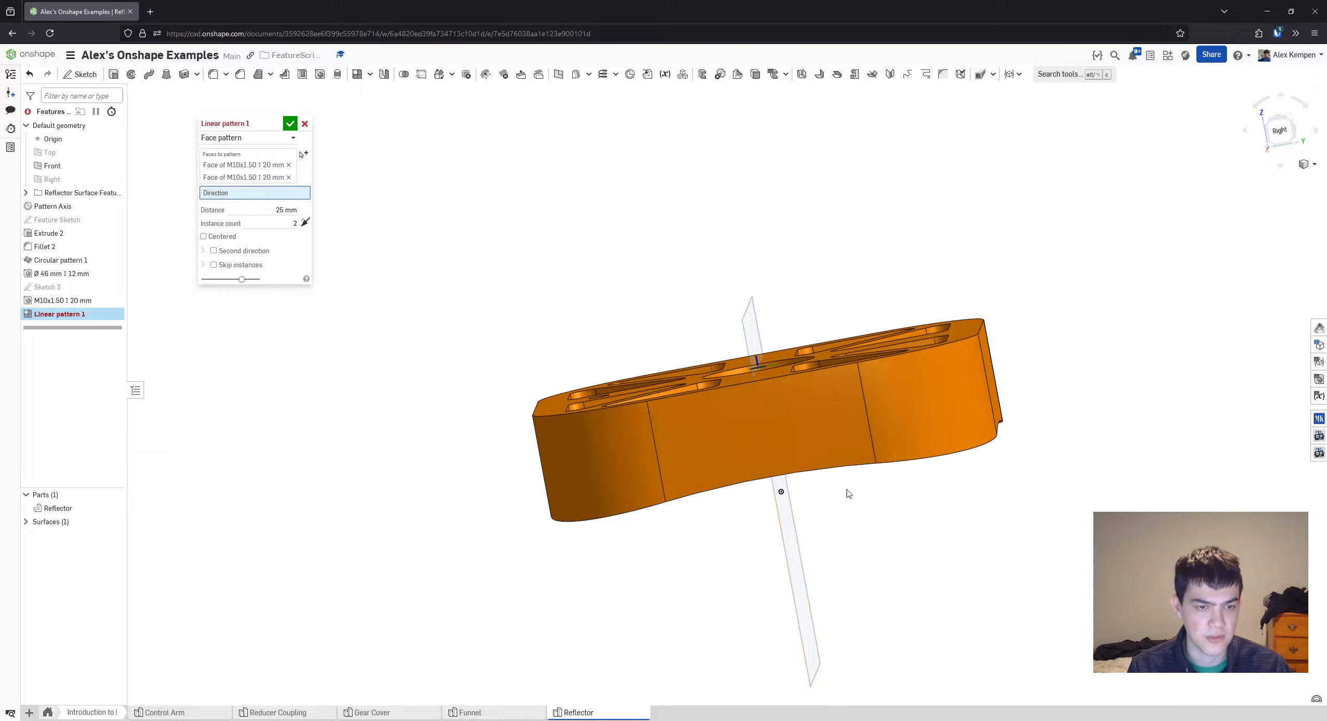
right_drag(777, 518, 877, 541)
click(790, 536)
scroll(328, 393, up, 5)
scroll(363, 407, down, 5)
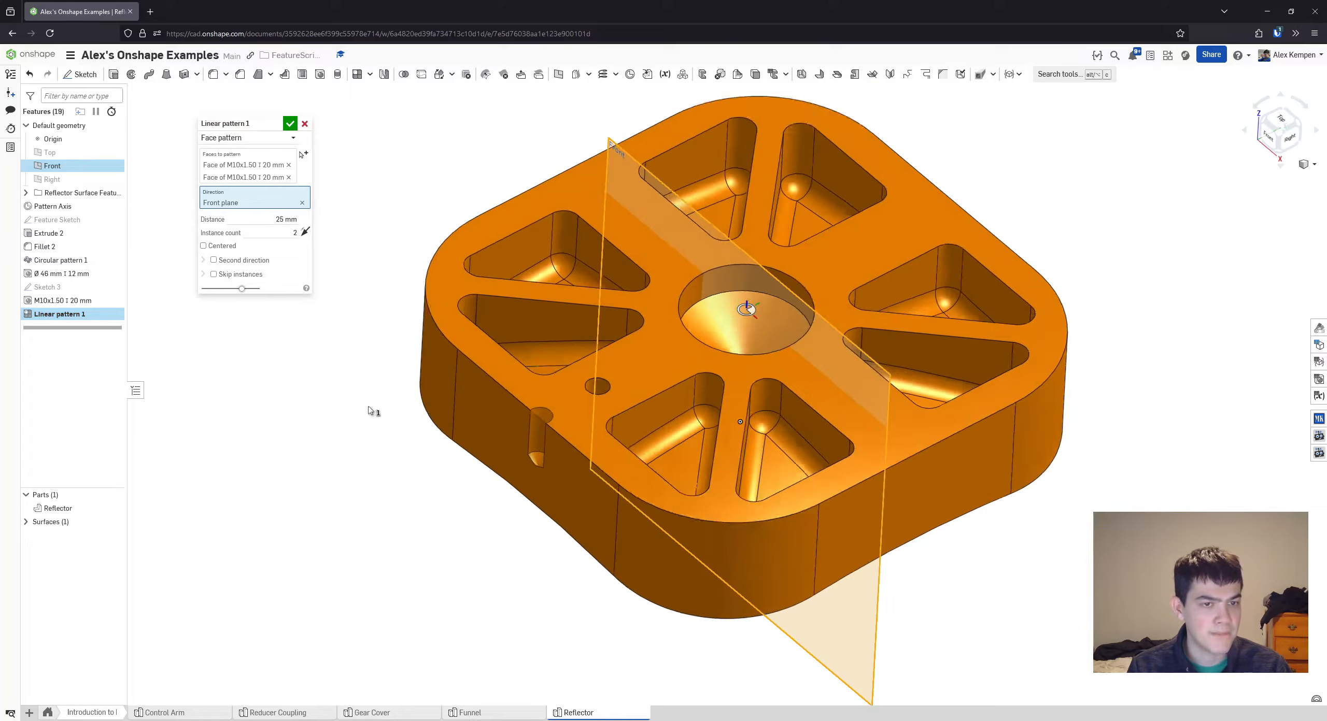
- Try an edge of the reflector as the pattern direction in place of the Front plane, and return to the plane
click(303, 203)
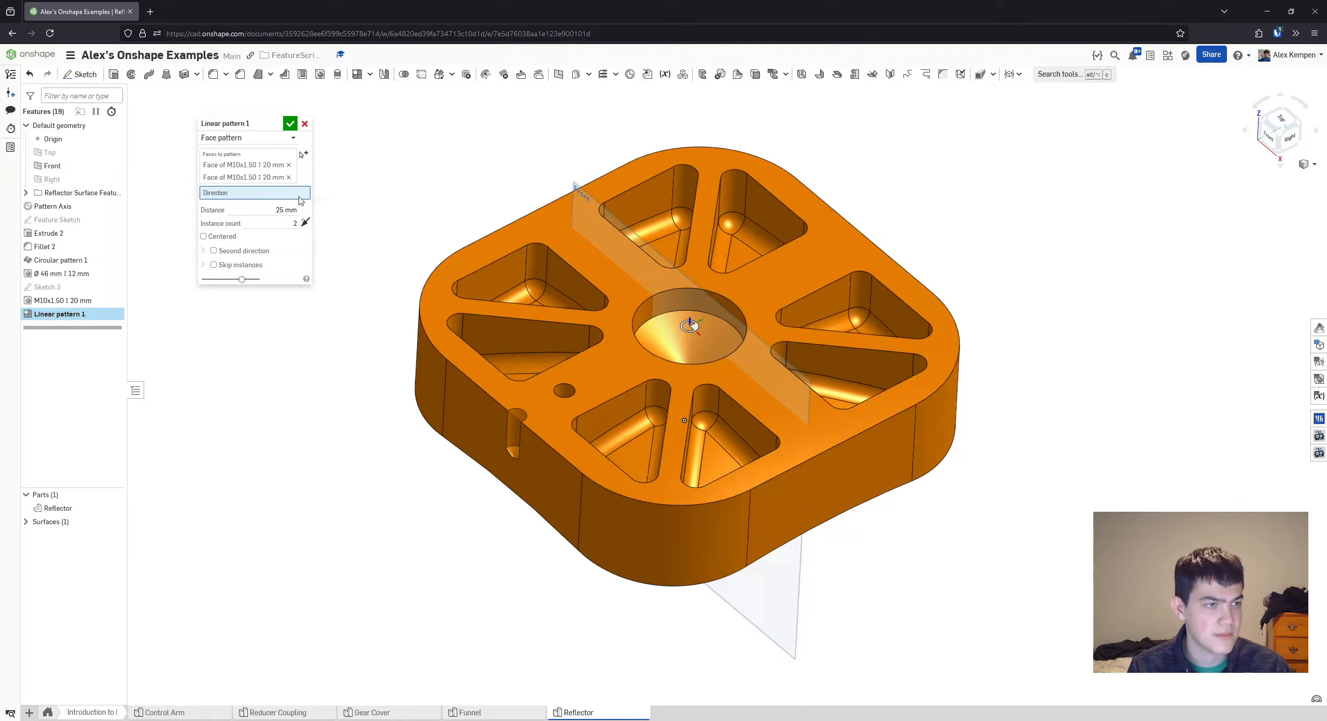
click(827, 450)
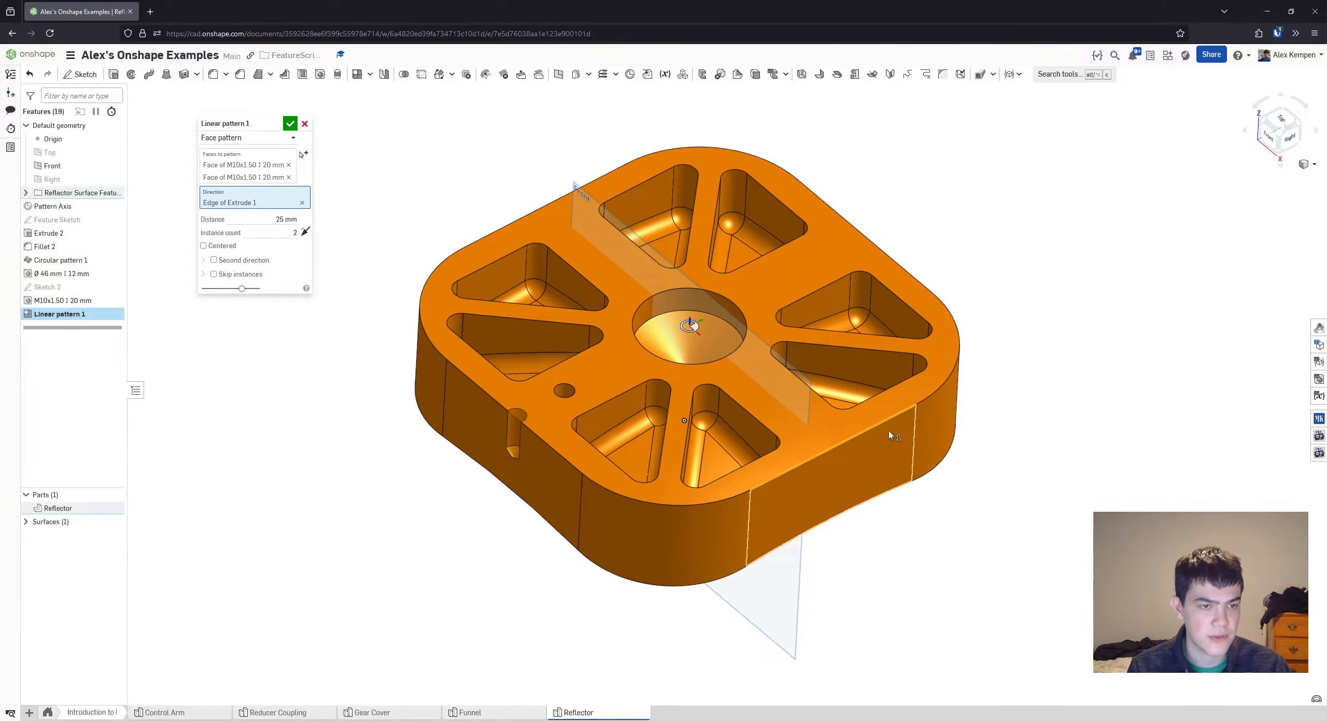
click(803, 554)
right_drag(645, 373, 529, 385)
scroll(528, 386, up, 4)
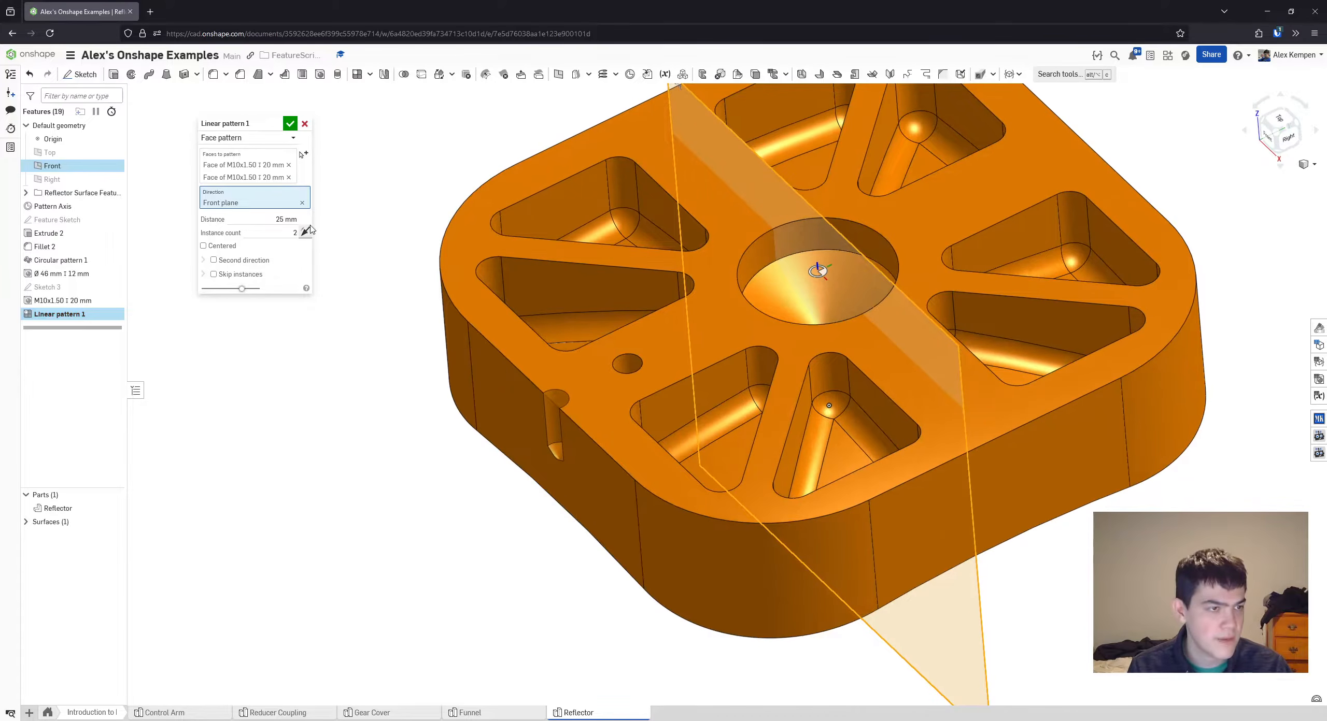
- Set the linear pattern's distance to 26 mm and its instance count to 6
click(286, 219)
text(26)
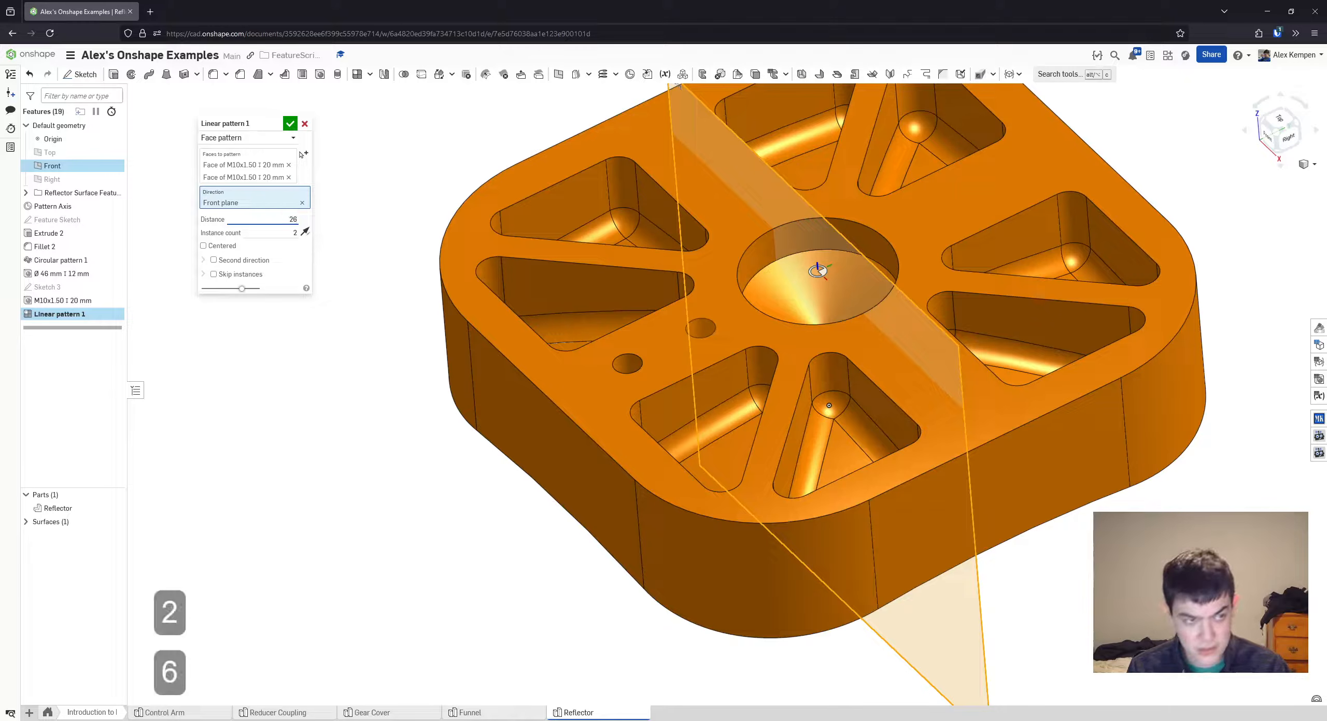
key(Return)
click(275, 233)
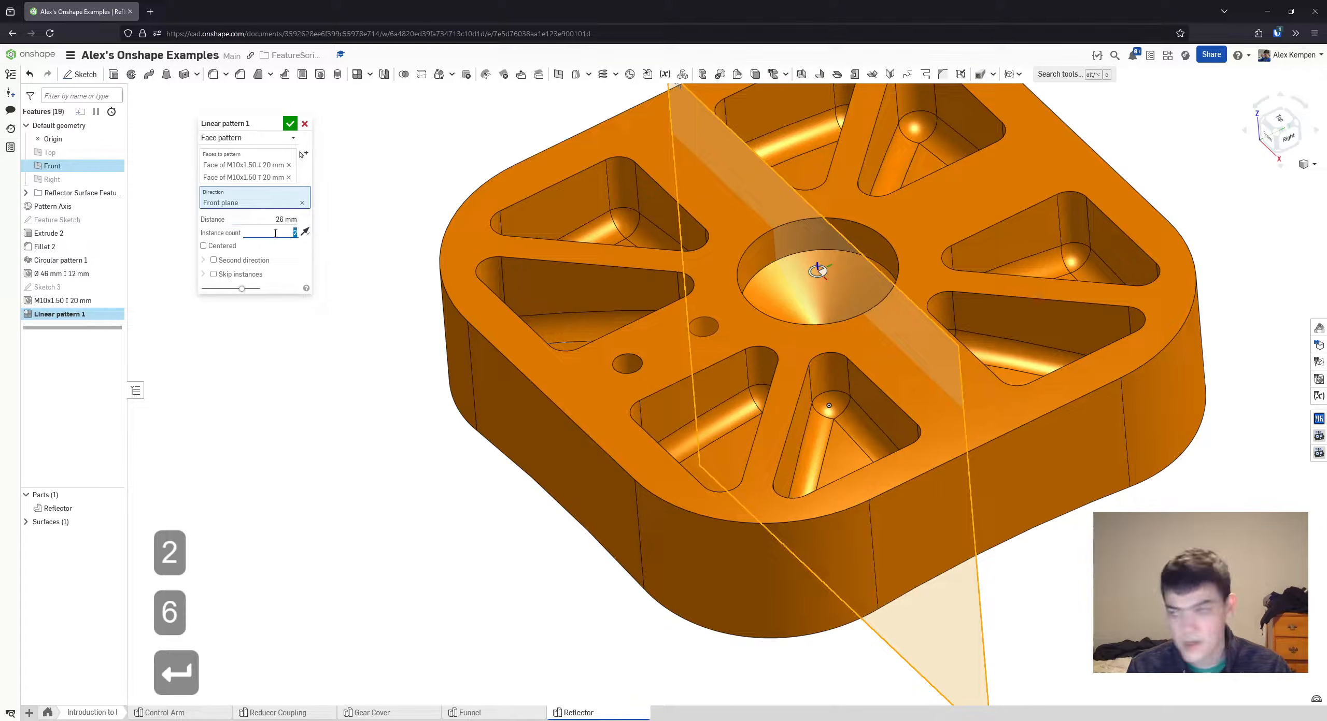
text(6)
key(Return)
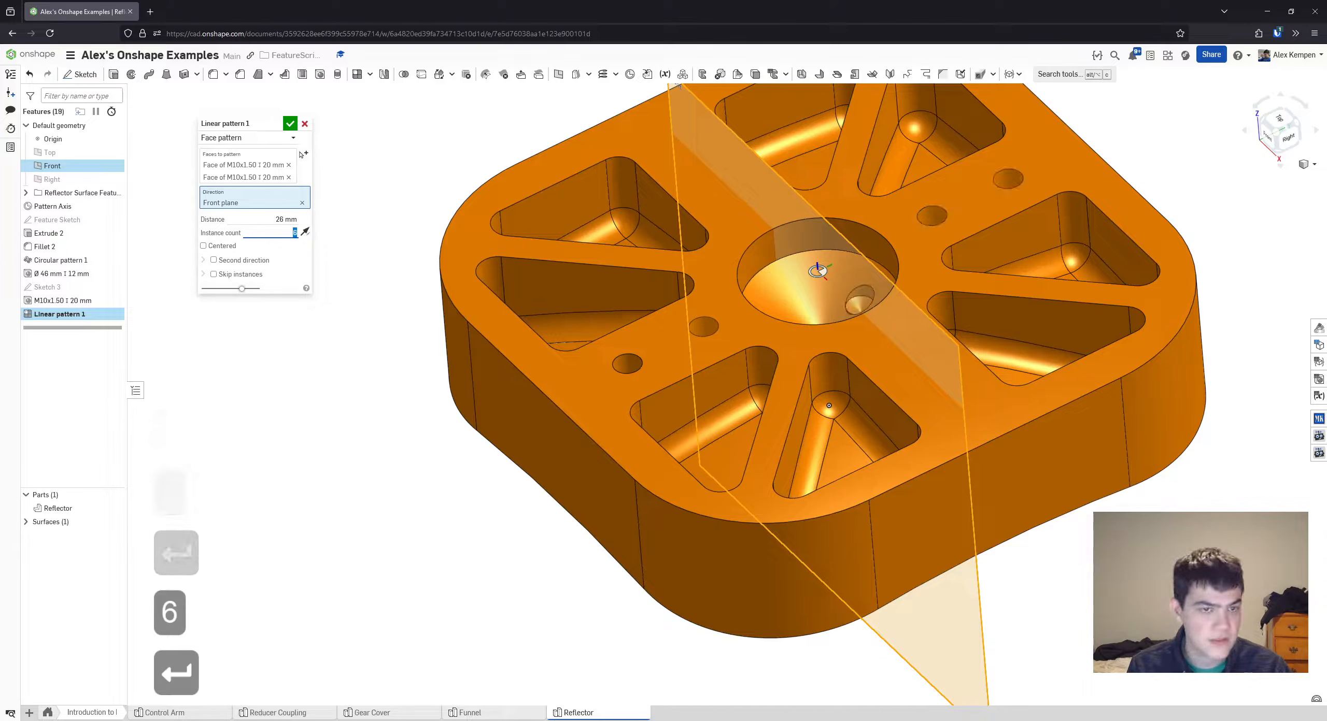
- Skip the two pattern instances that fall on the central hole, (2, 0) and (3, 0), and accept the linear pattern
click(228, 274)
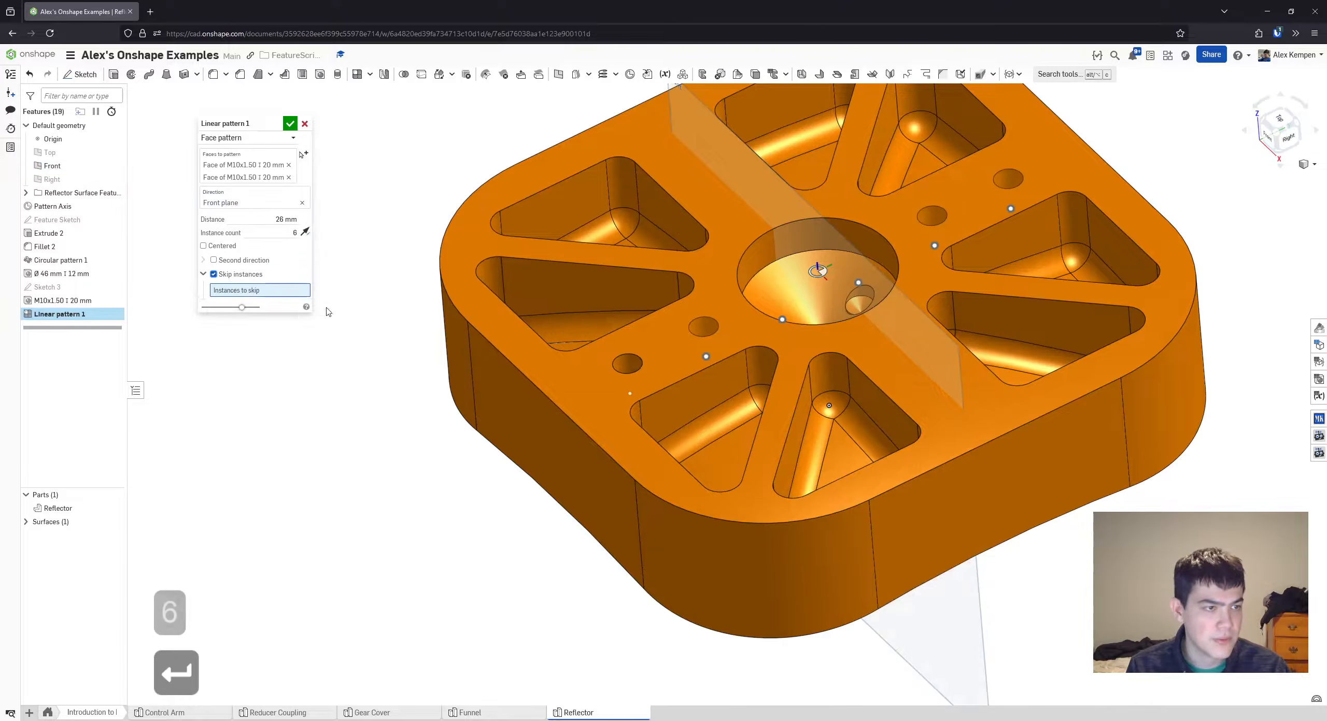
click(782, 319)
click(858, 282)
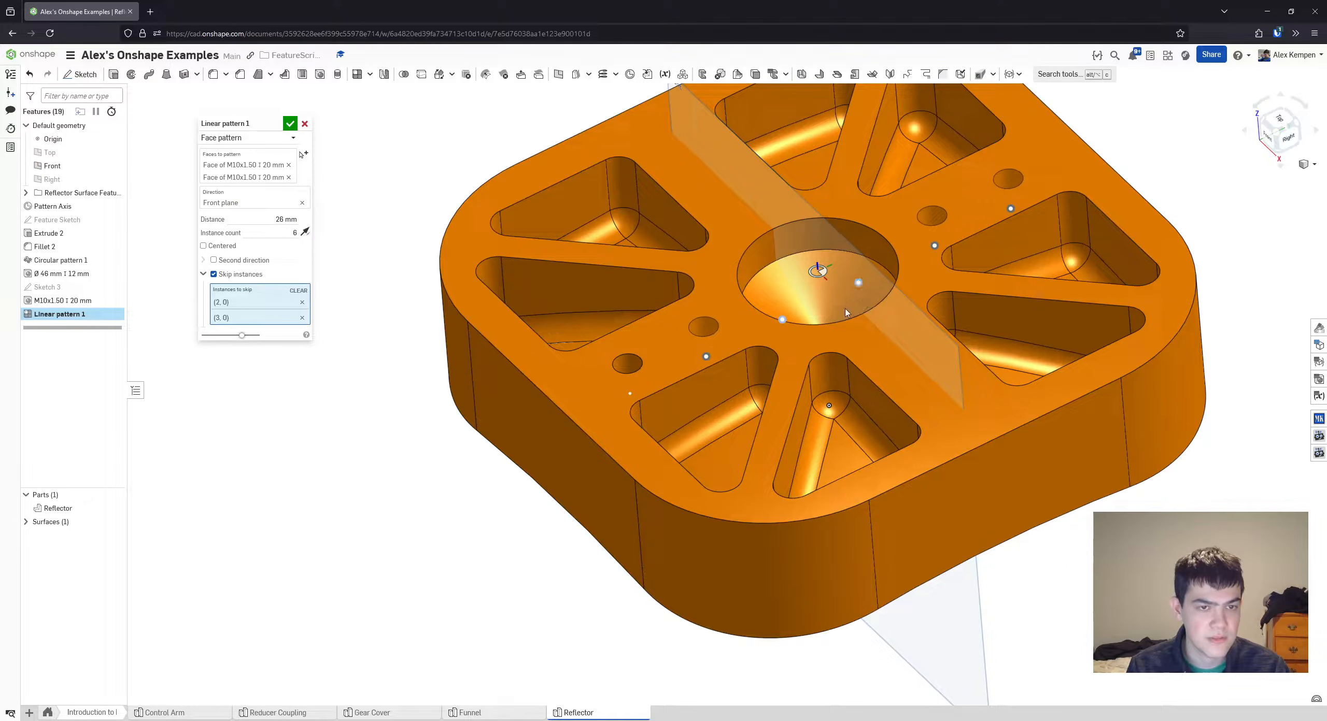
right_drag(864, 343, 873, 383)
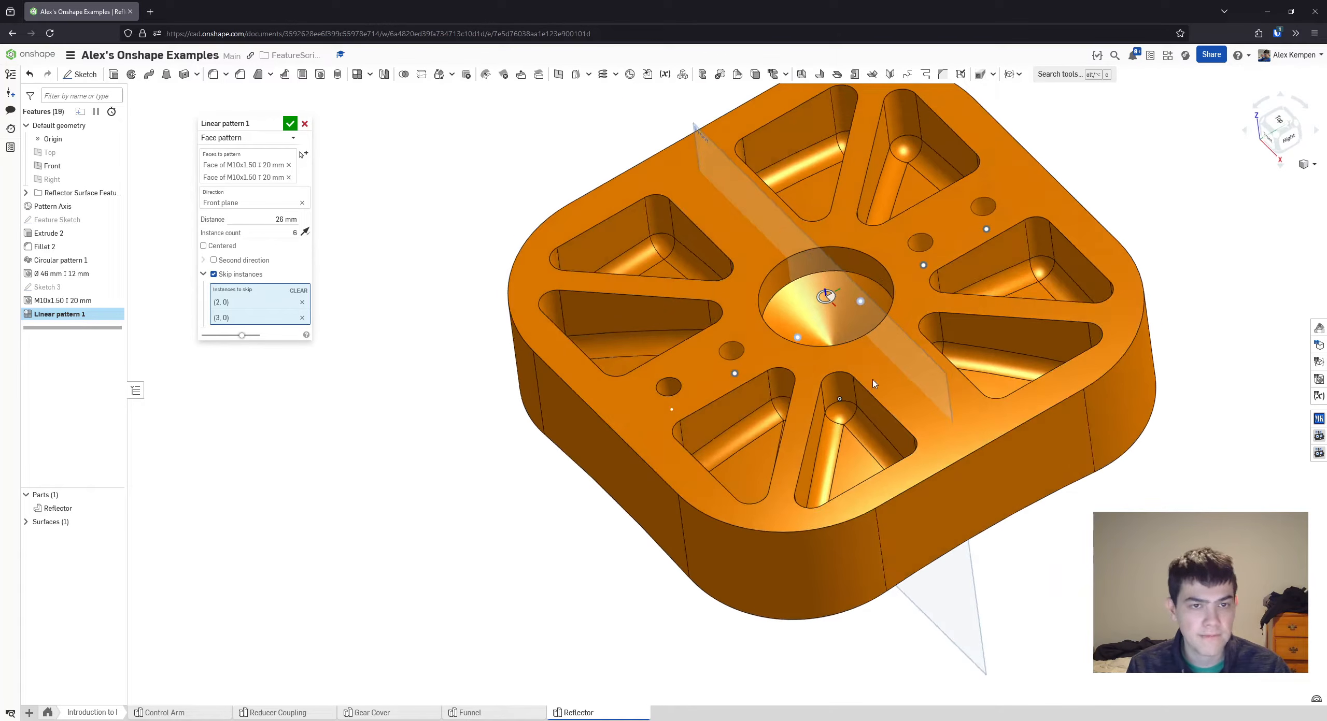
click(289, 125)
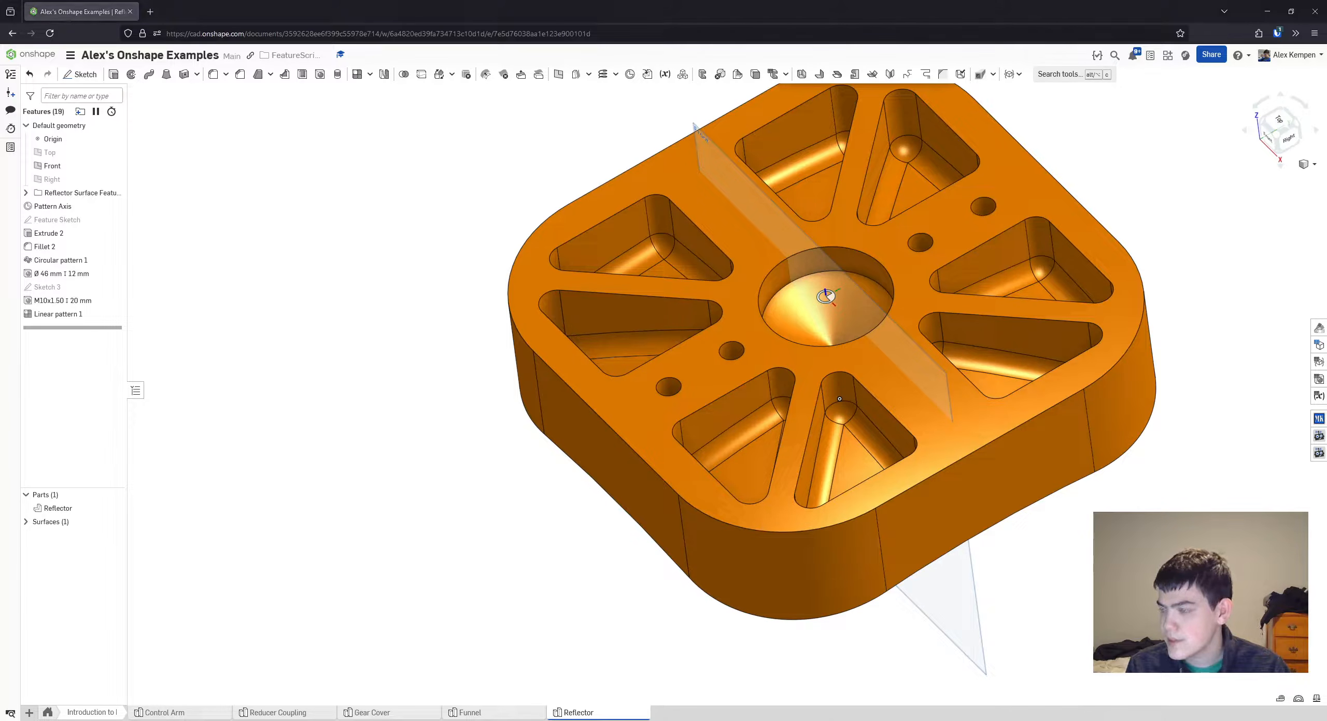
- Show the Feature Sketch and extrude its small rectangle 11 mm down into the reflector
scroll(622, 352, down, 2)
right_drag(616, 358, 631, 350)
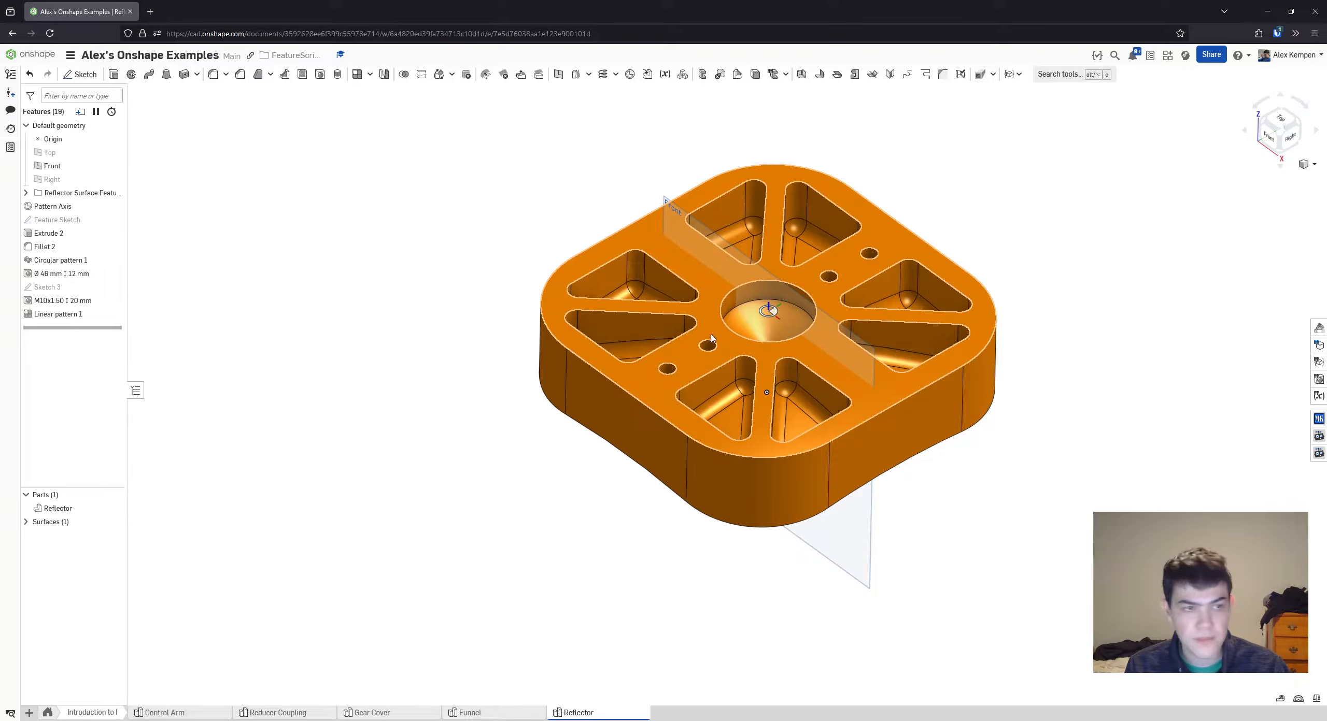
scroll(711, 338, up, 2)
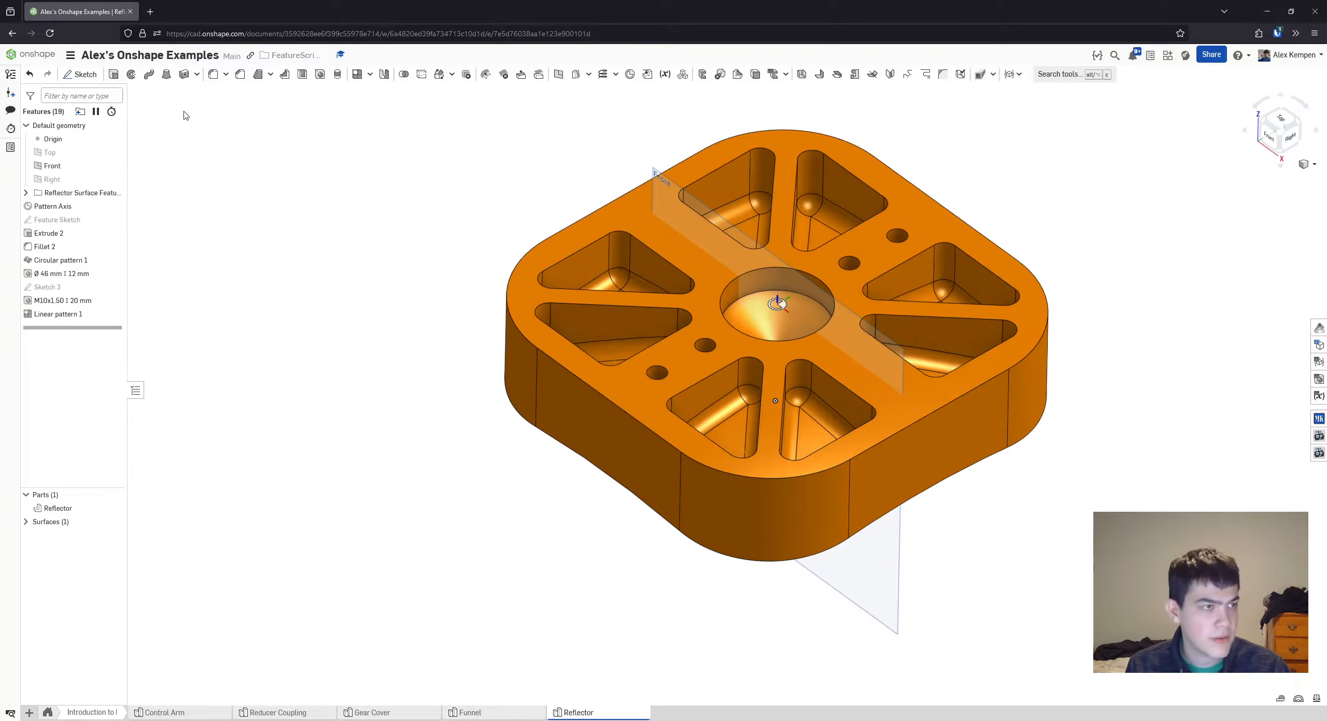
click(114, 221)
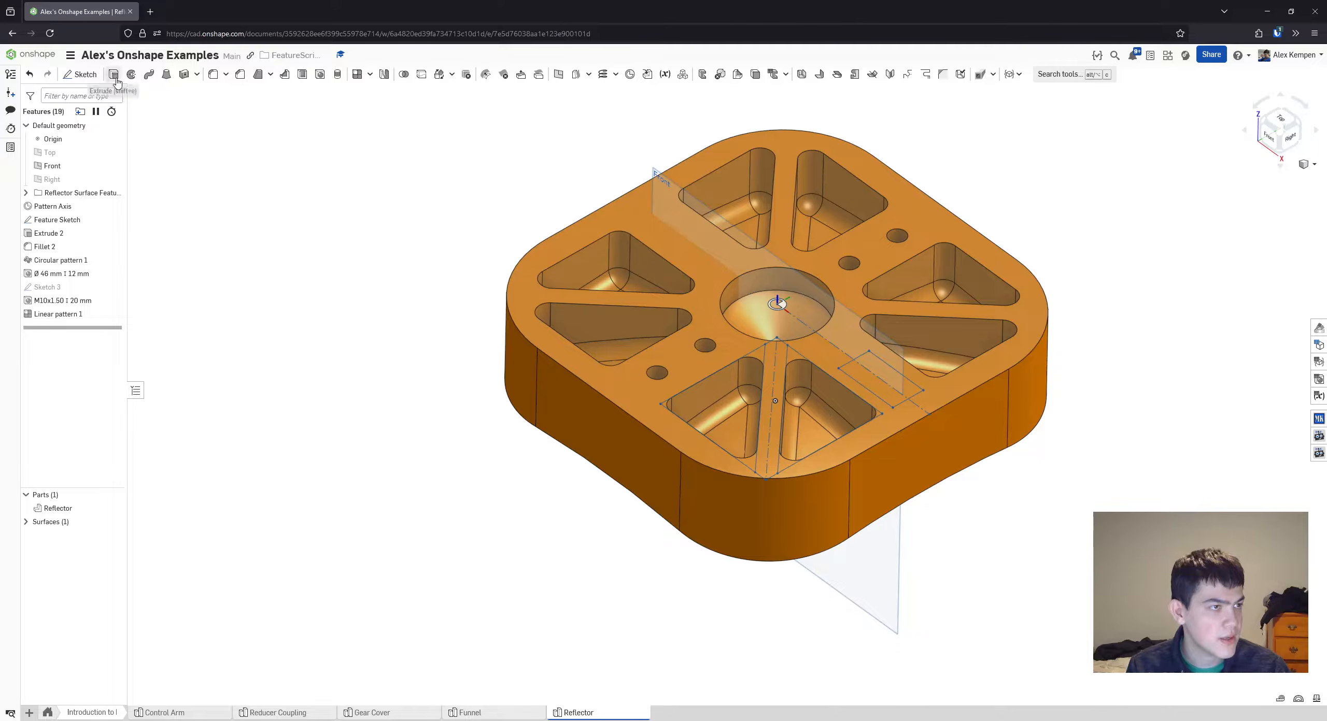
click(114, 74)
click(906, 395)
scroll(984, 420, up, 2)
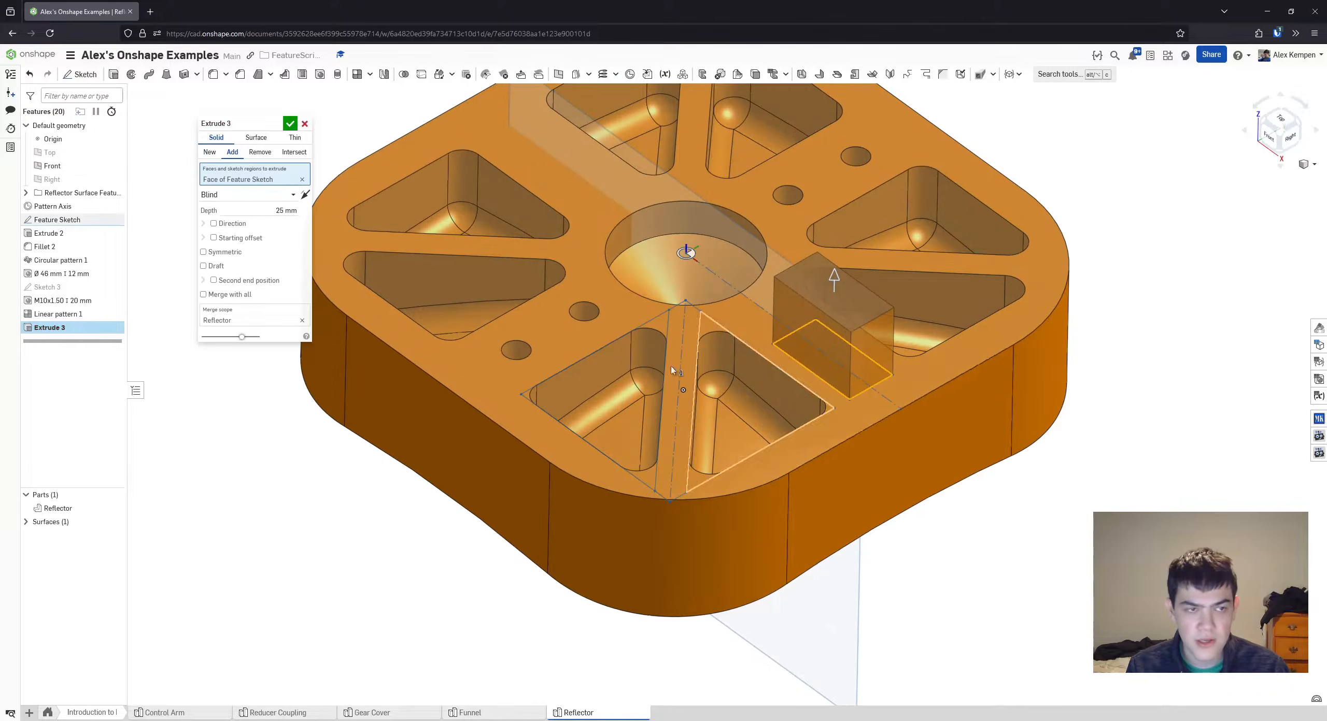
click(303, 203)
text(11)
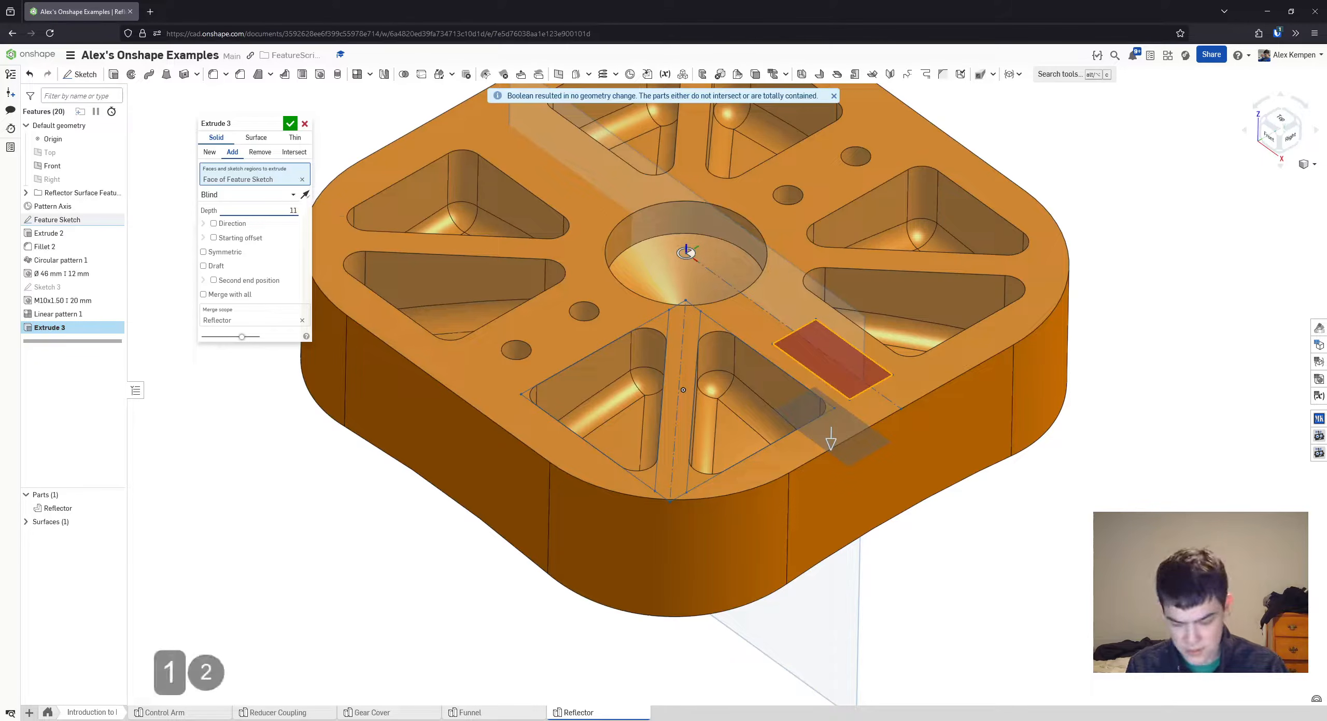
key(Return)
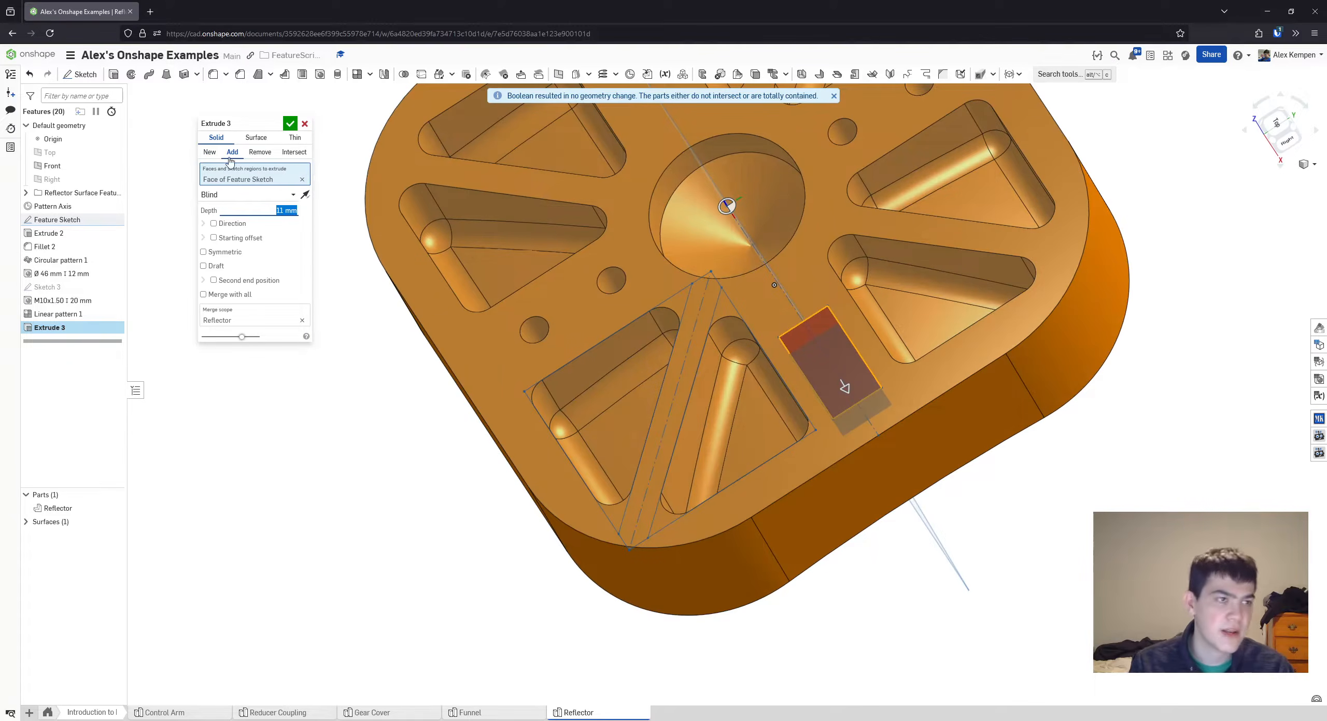
- Make the rectangle's extrude a Remove operation with Merge with all enabled, and accept it
right_drag(742, 300, 925, 325)
click(252, 155)
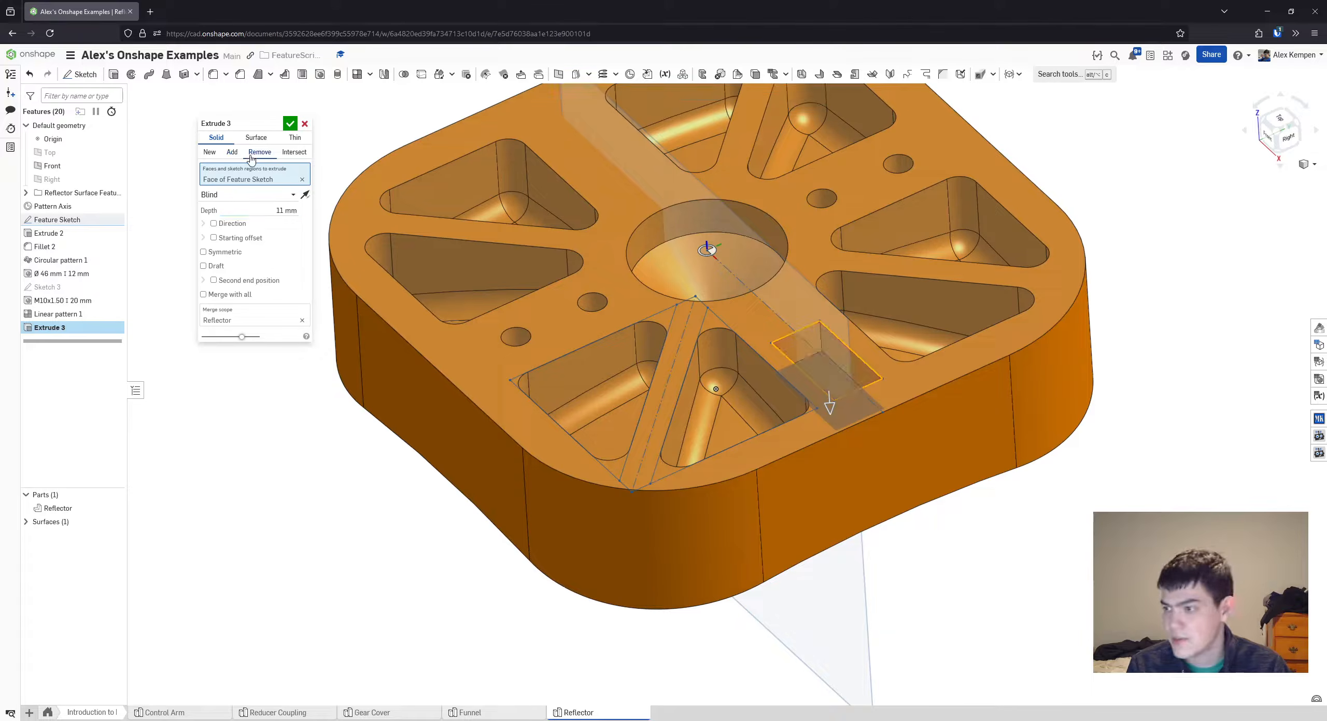
right_drag(767, 321, 800, 311)
middle_drag(799, 311, 747, 277)
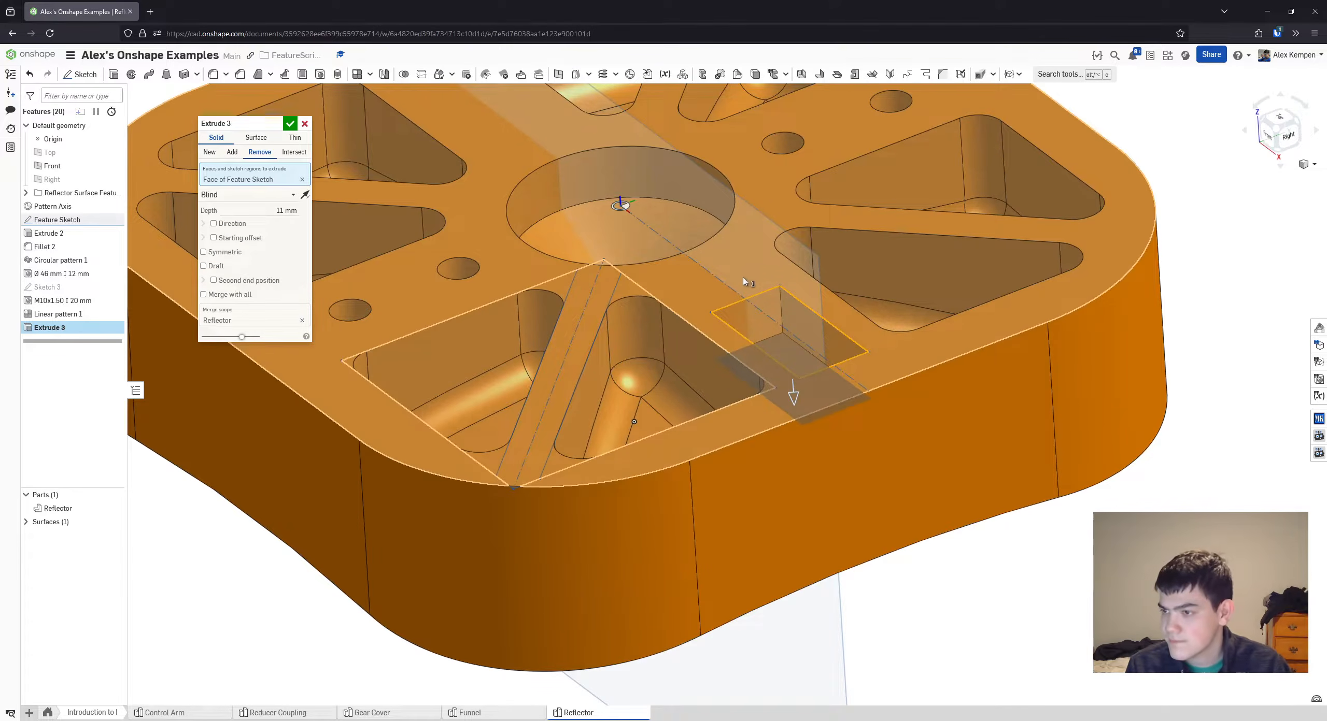
click(204, 295)
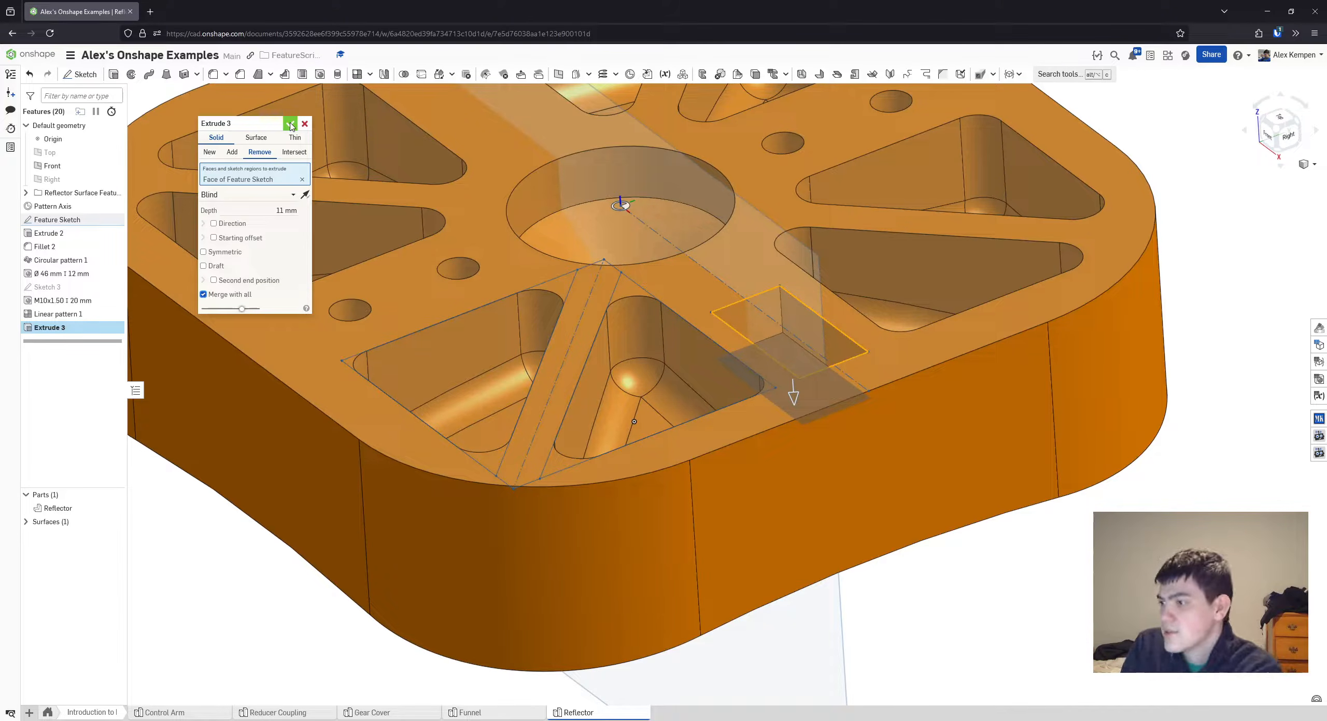
click(290, 124)
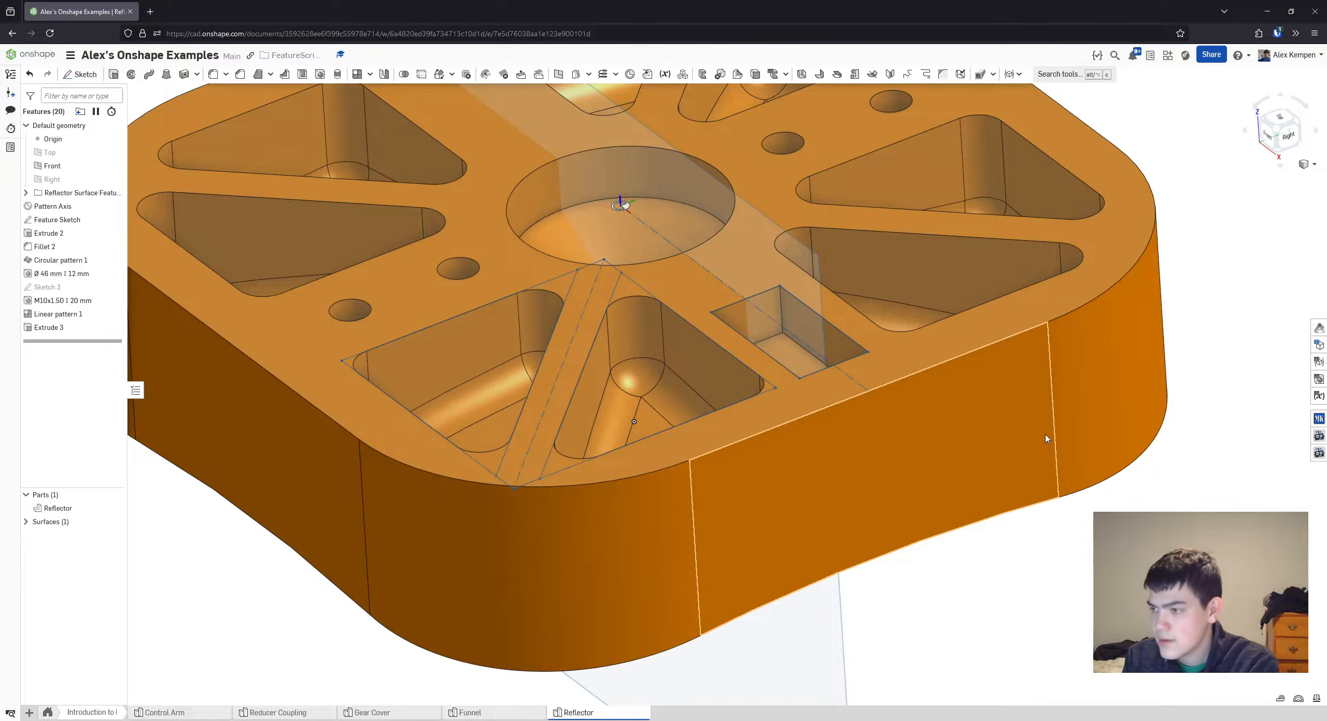
- Start a fillet on the rectangular pocket's floor face and hide the Feature Sketch
right_drag(1048, 438, 1001, 554)
scroll(713, 466, up, 3)
right_drag(712, 468, 1040, 482)
scroll(938, 473, down, 2)
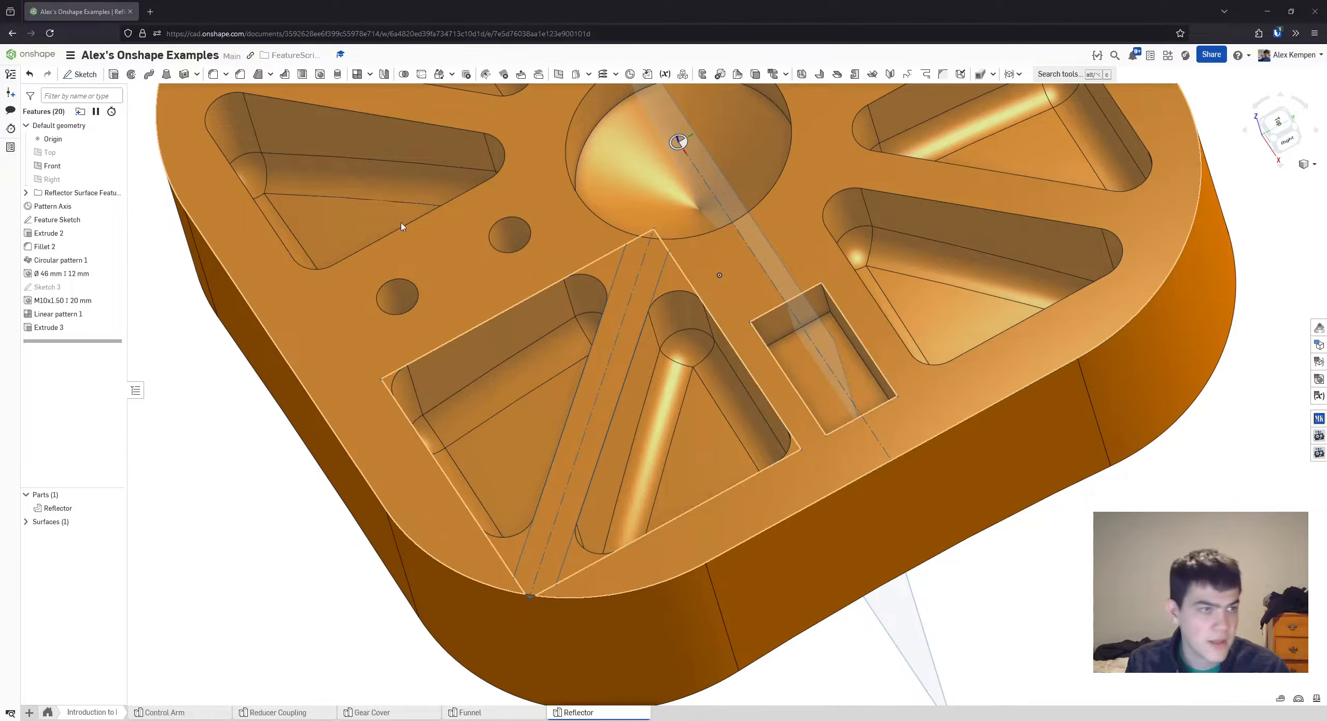
click(213, 74)
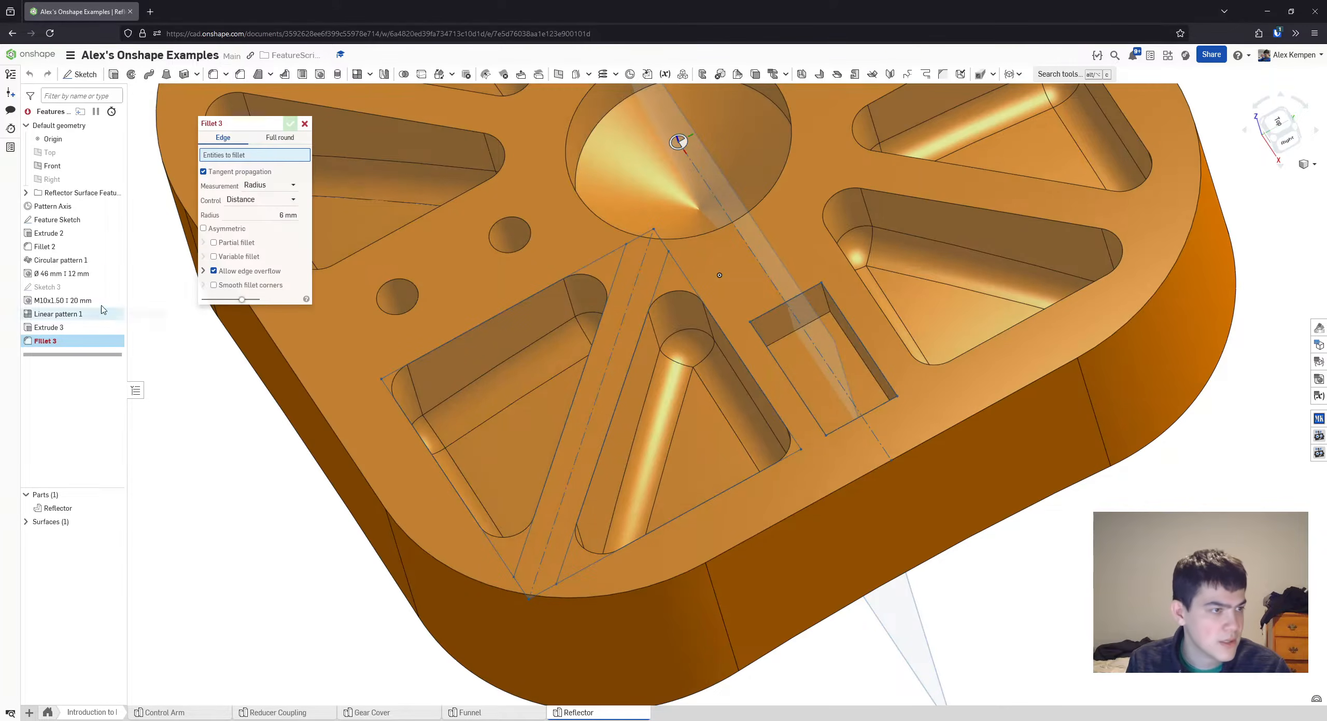
click(116, 220)
scroll(736, 345, up, 3)
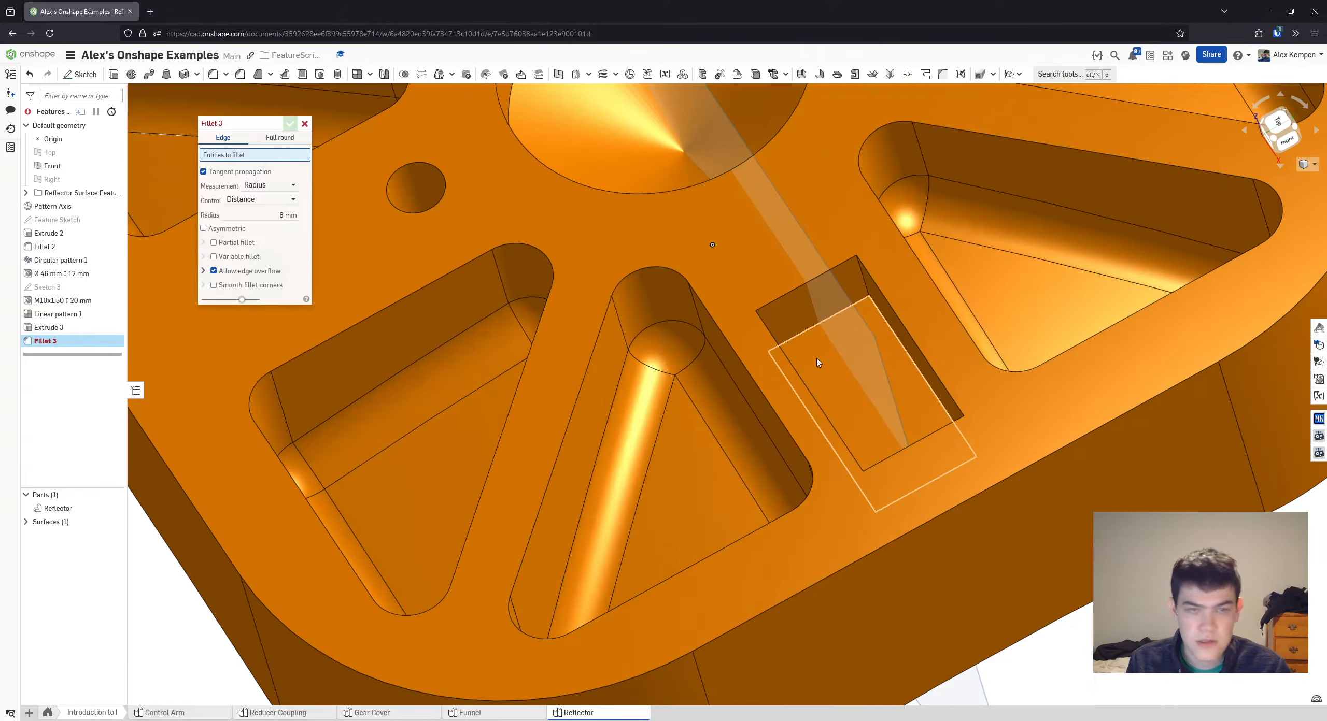
click(844, 369)
- Try including the rectangular pocket's vertical corner edges in the fillet selection
click(864, 282)
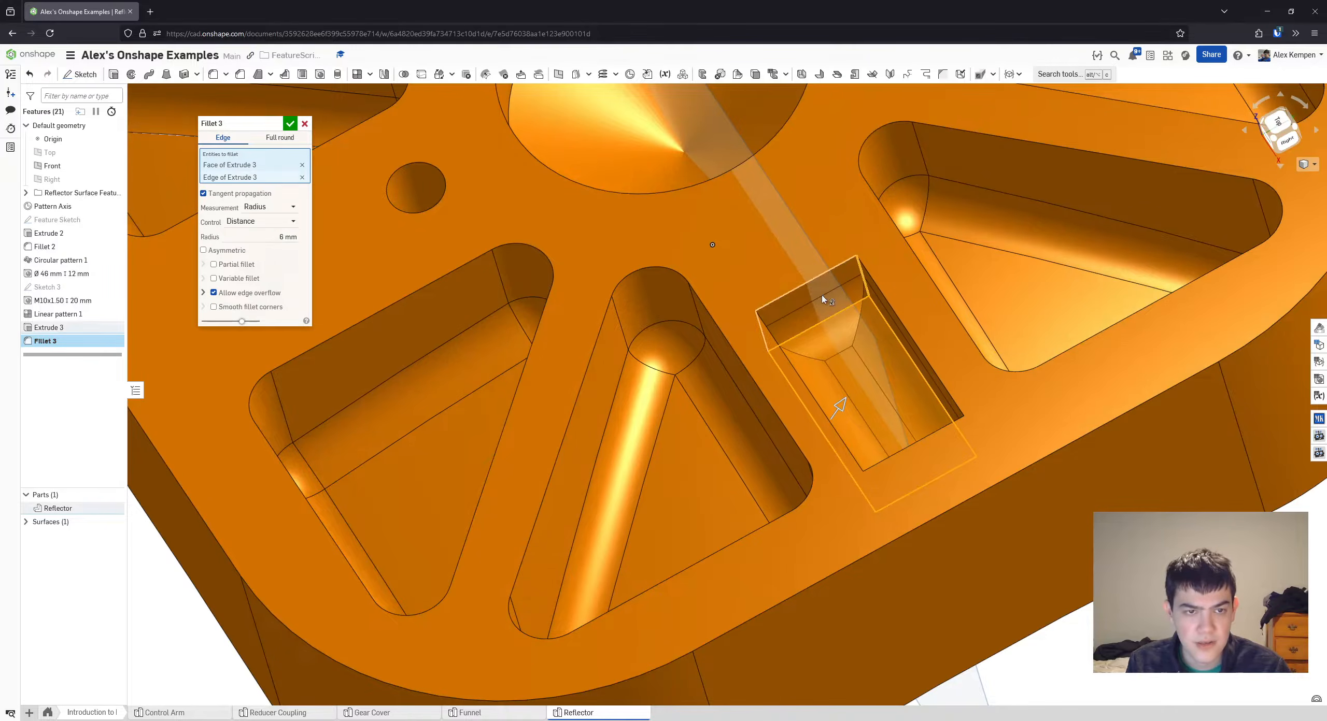
right_drag(821, 295, 759, 325)
click(761, 325)
mouse_move(807, 363)
right_down()
mouse_move(840, 454)
mouse_move(843, 536)
mouse_move(811, 321)
mouse_move(920, 298)
mouse_move(876, 373)
mouse_move(854, 336)
mouse_move(886, 346)
right_up()
click(861, 313)
click(902, 280)
- Accept the fillet around the rectangular pocket's floor with a 6 mm radius
scroll(917, 358, down, 1)
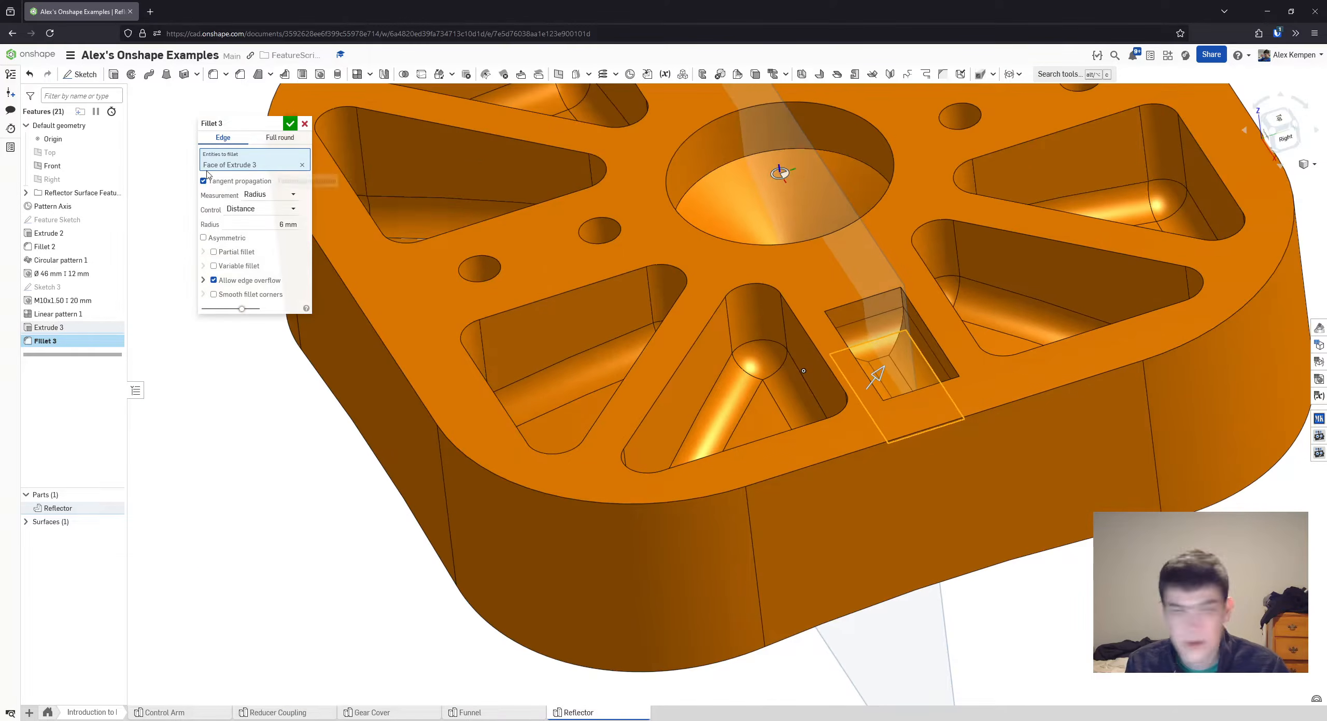
click(273, 227)
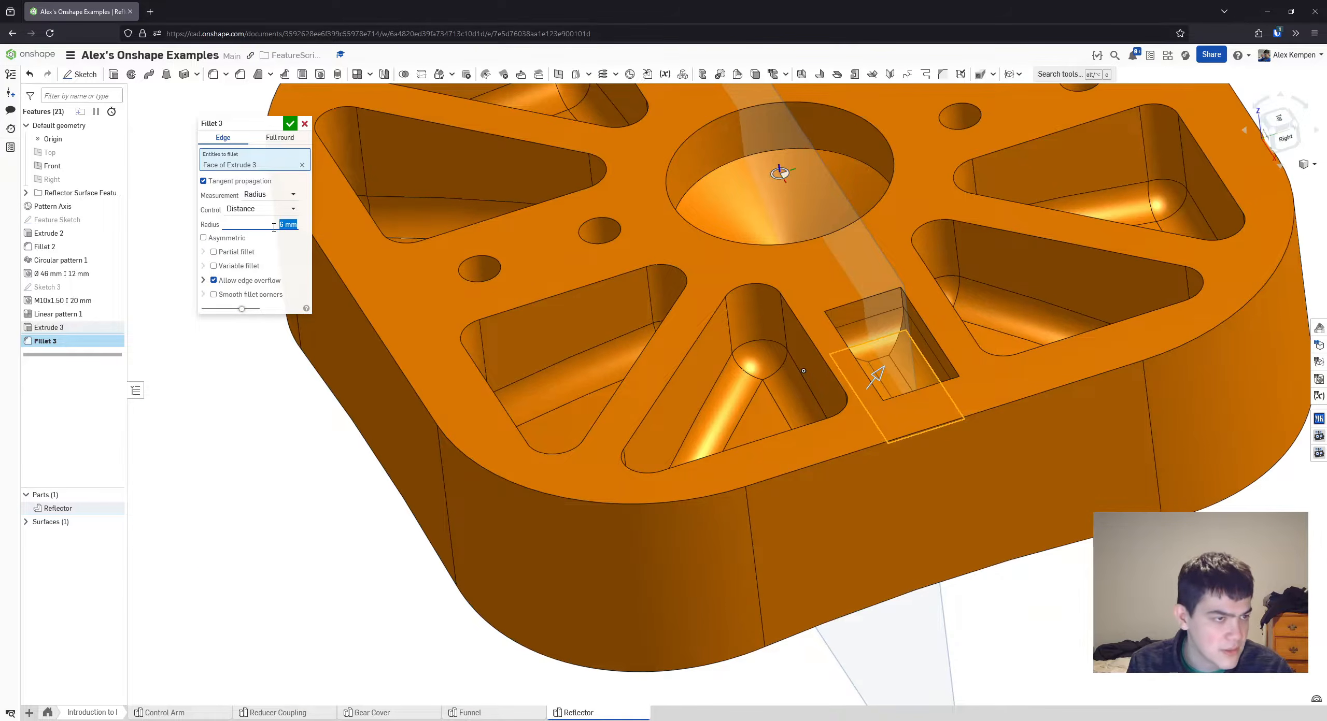
click(288, 123)
- Start a mirror as Feature mirror and select Extrude 3 and Fillet 3 as the features to mirror
scroll(456, 291, down, 1)
right_drag(456, 290, 466, 332)
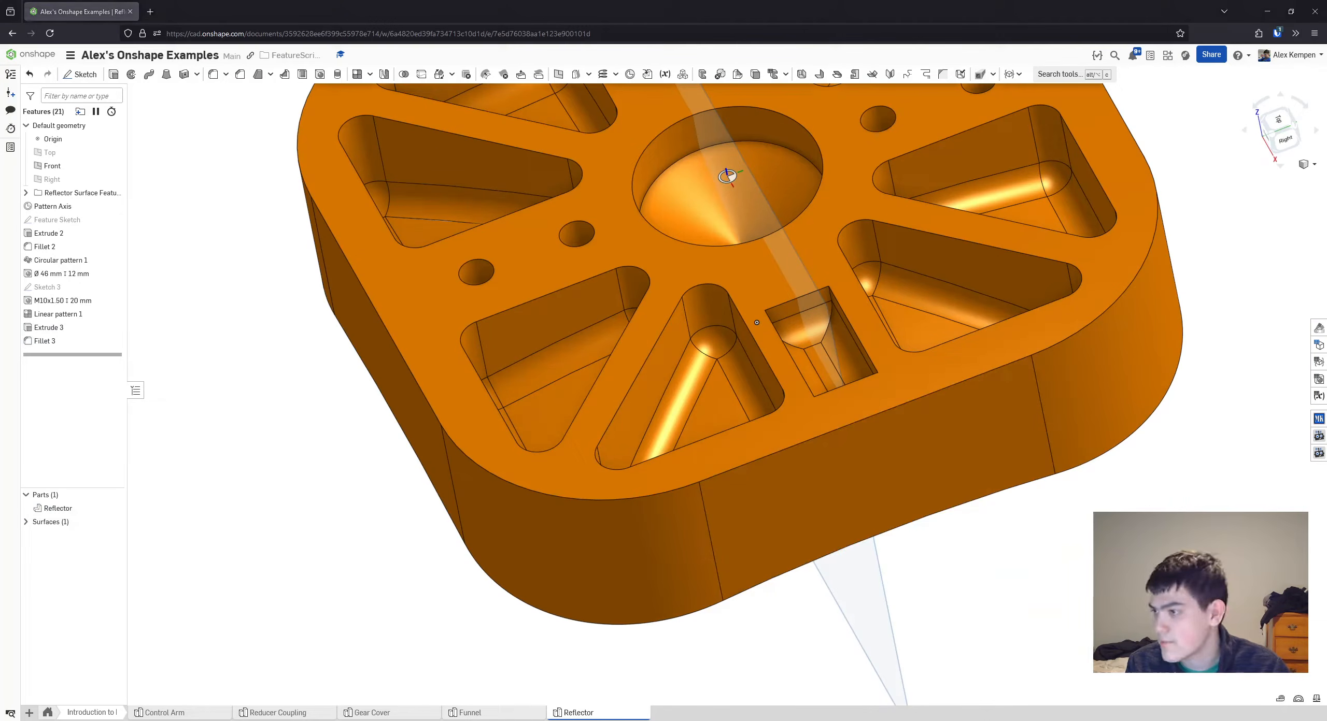
scroll(850, 456, down, 2)
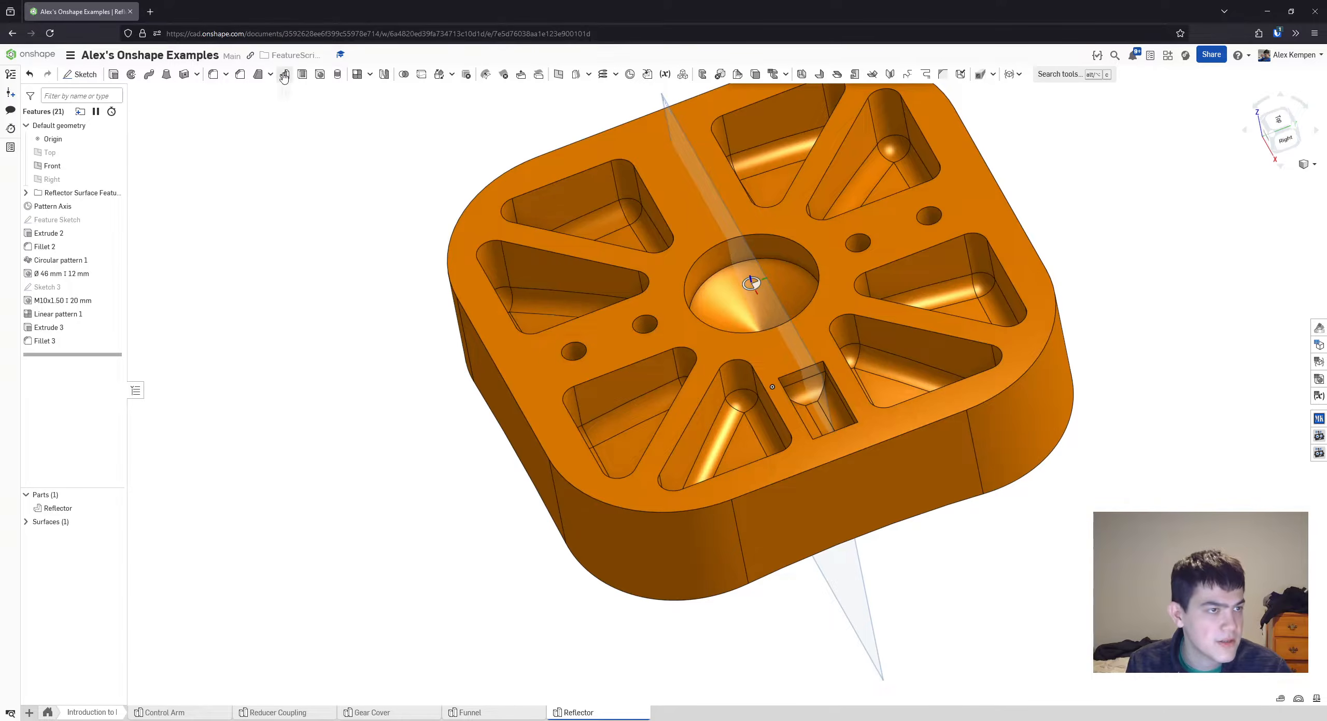
click(383, 75)
scroll(498, 311, up, 3)
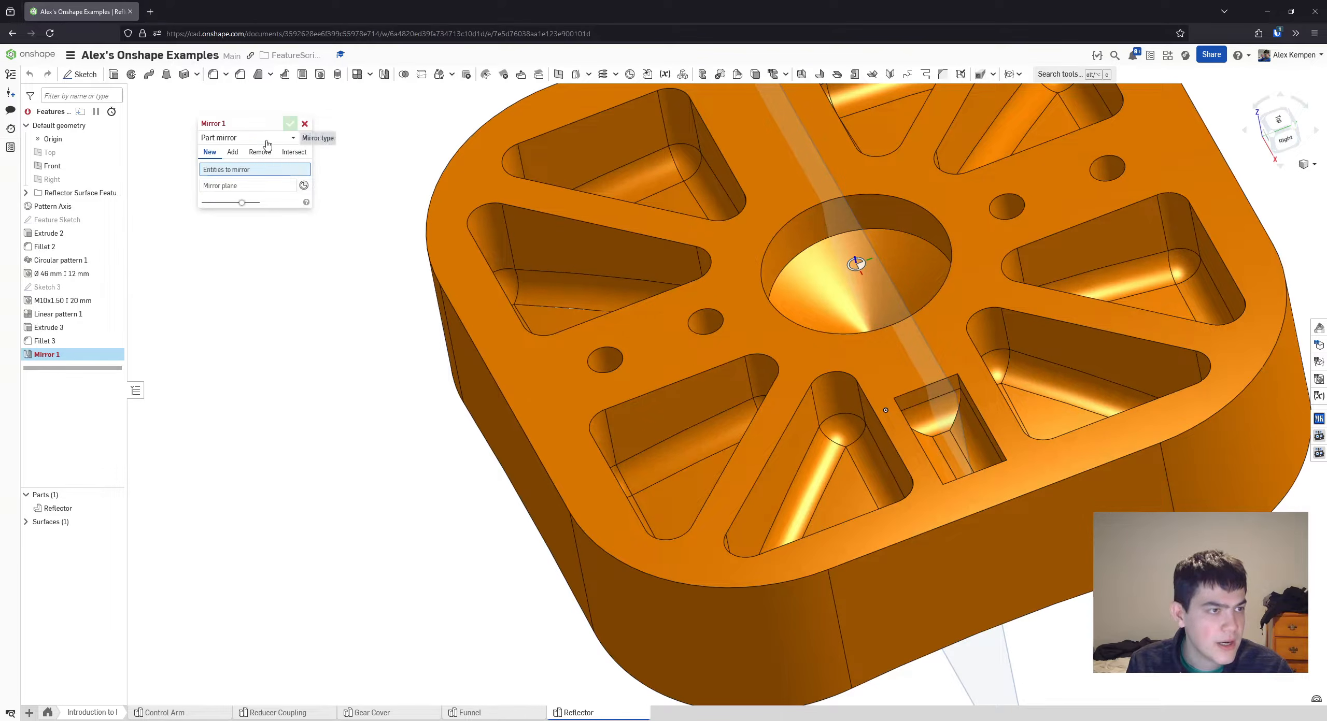
click(267, 144)
click(223, 166)
scroll(967, 434, up, 2)
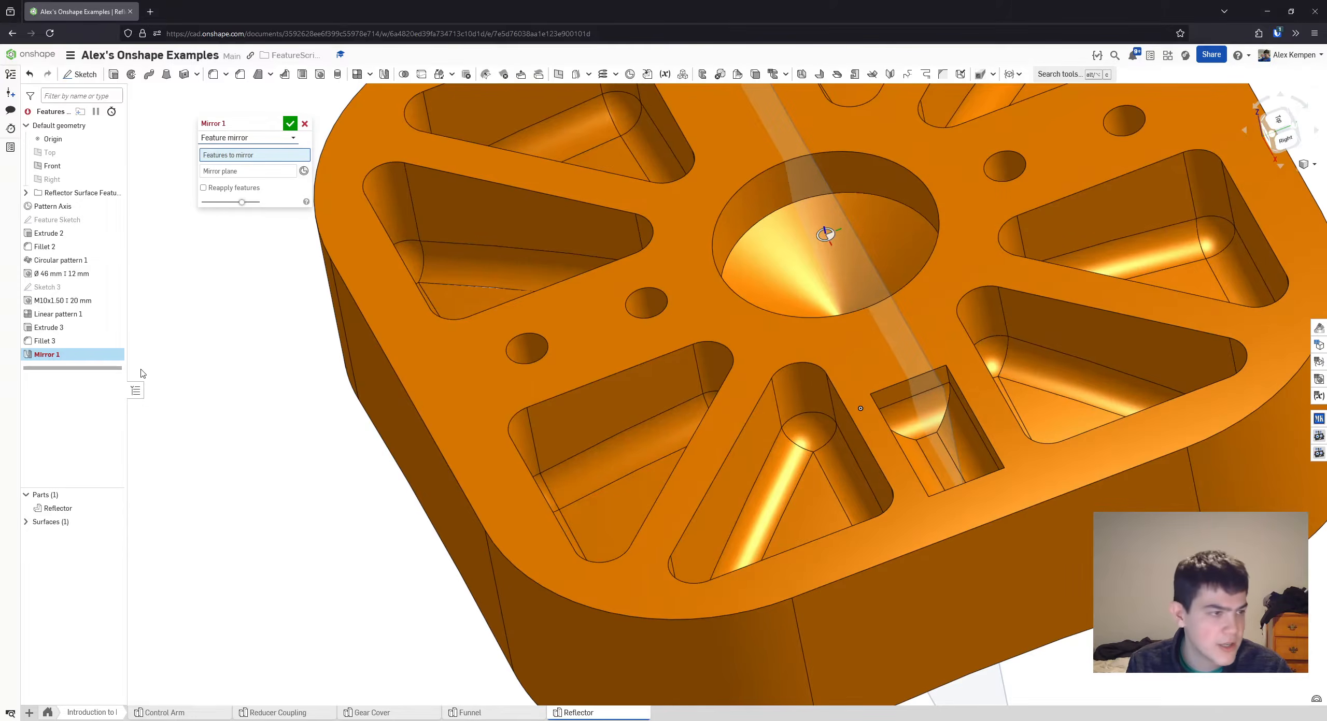
click(49, 328)
click(45, 341)
scroll(463, 328, down, 1)
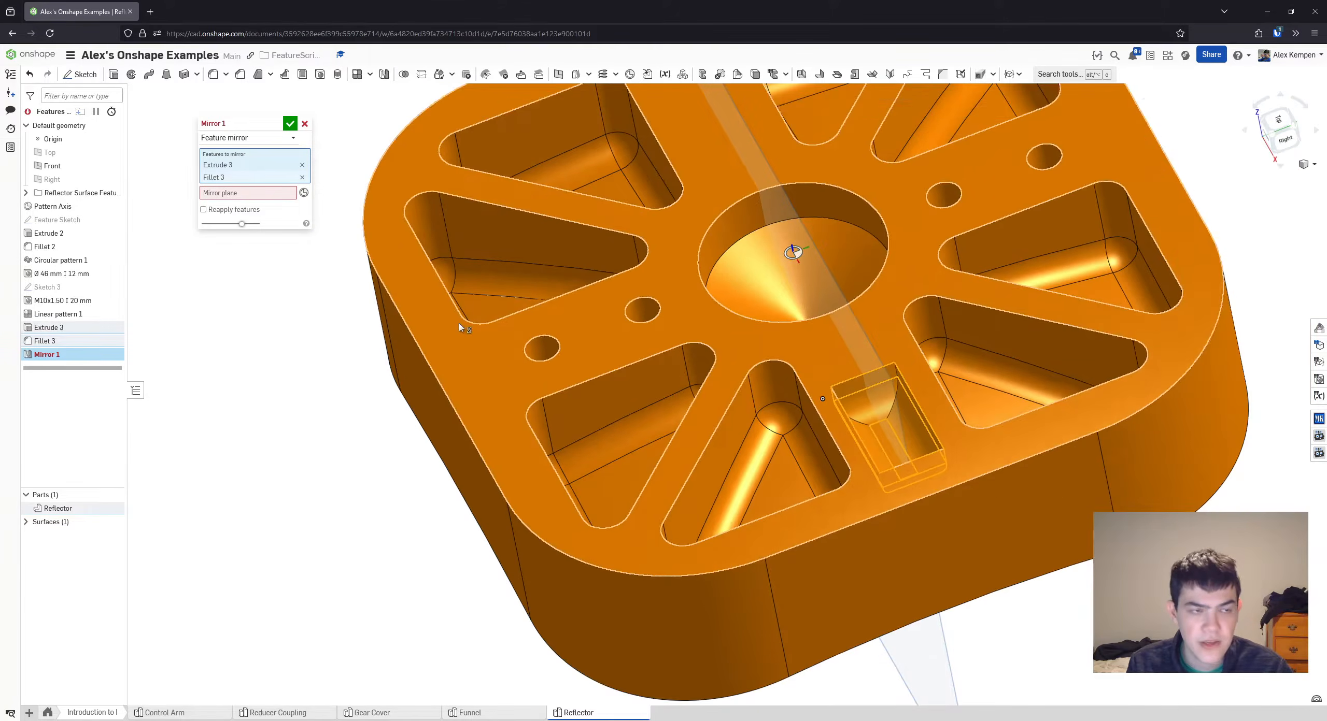
- Use the Right plane as the mirror plane for the rectangular pocket
click(275, 195)
scroll(598, 384, down, 2)
right_drag(598, 384, 586, 337)
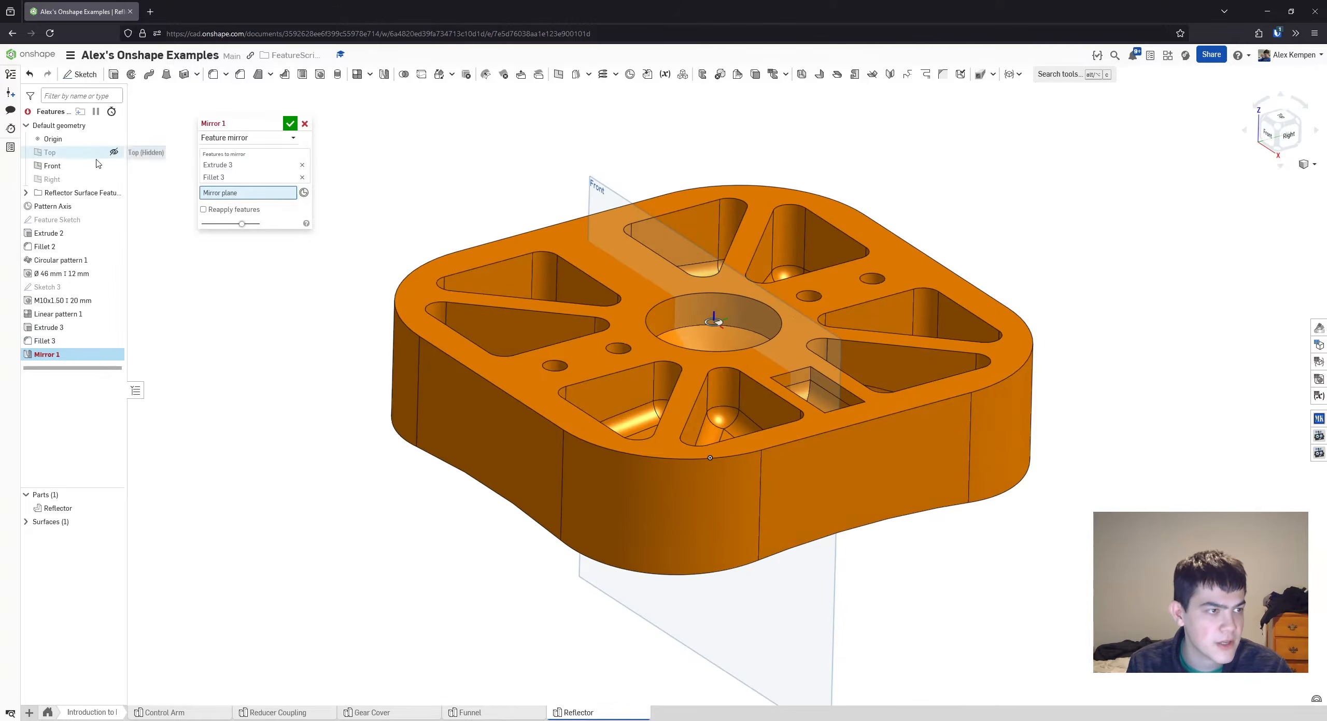
click(106, 179)
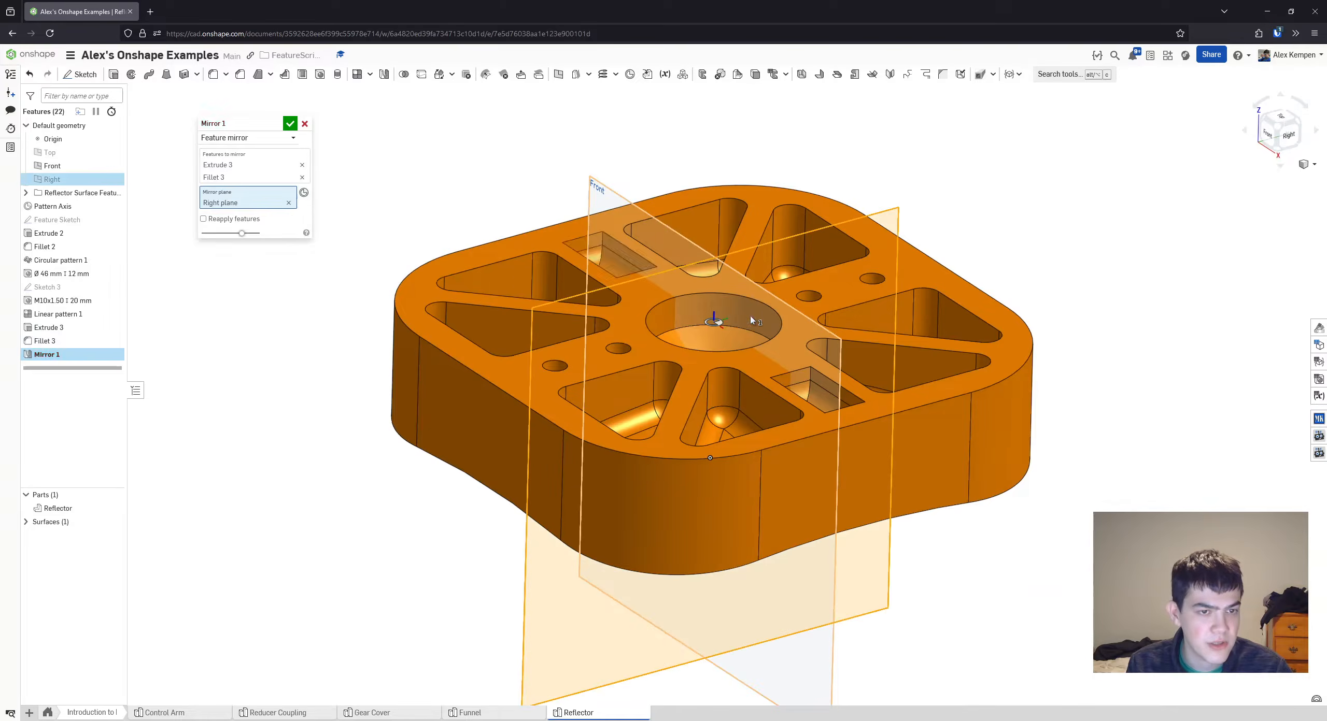
right_drag(632, 321, 615, 356)
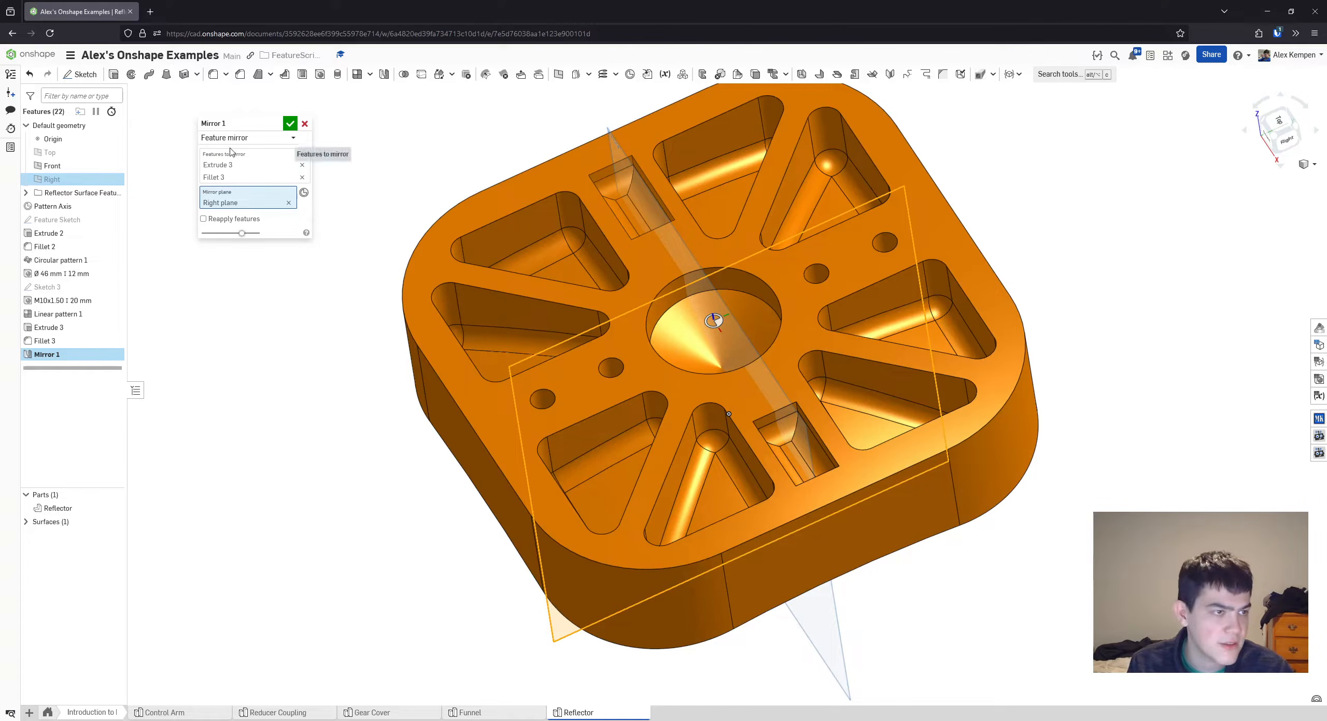
- Change the mirror to Face mirror and select all pocket faces of the rectangular pocket as the faces to mirror
click(243, 138)
click(222, 181)
scroll(681, 305, up, 5)
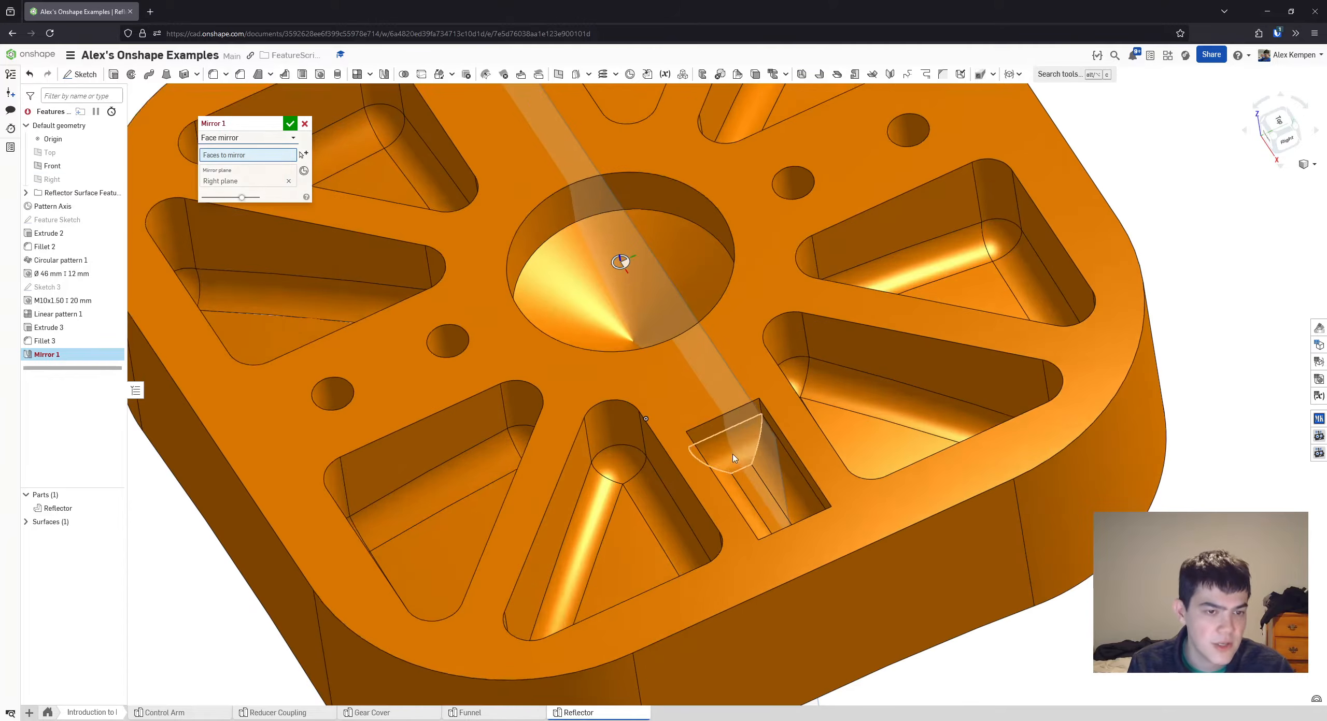
scroll(733, 441, up, 2)
right_drag(736, 445, 785, 486)
middle_drag(784, 485, 749, 432)
right_drag(749, 432, 743, 448)
right_click(744, 448)
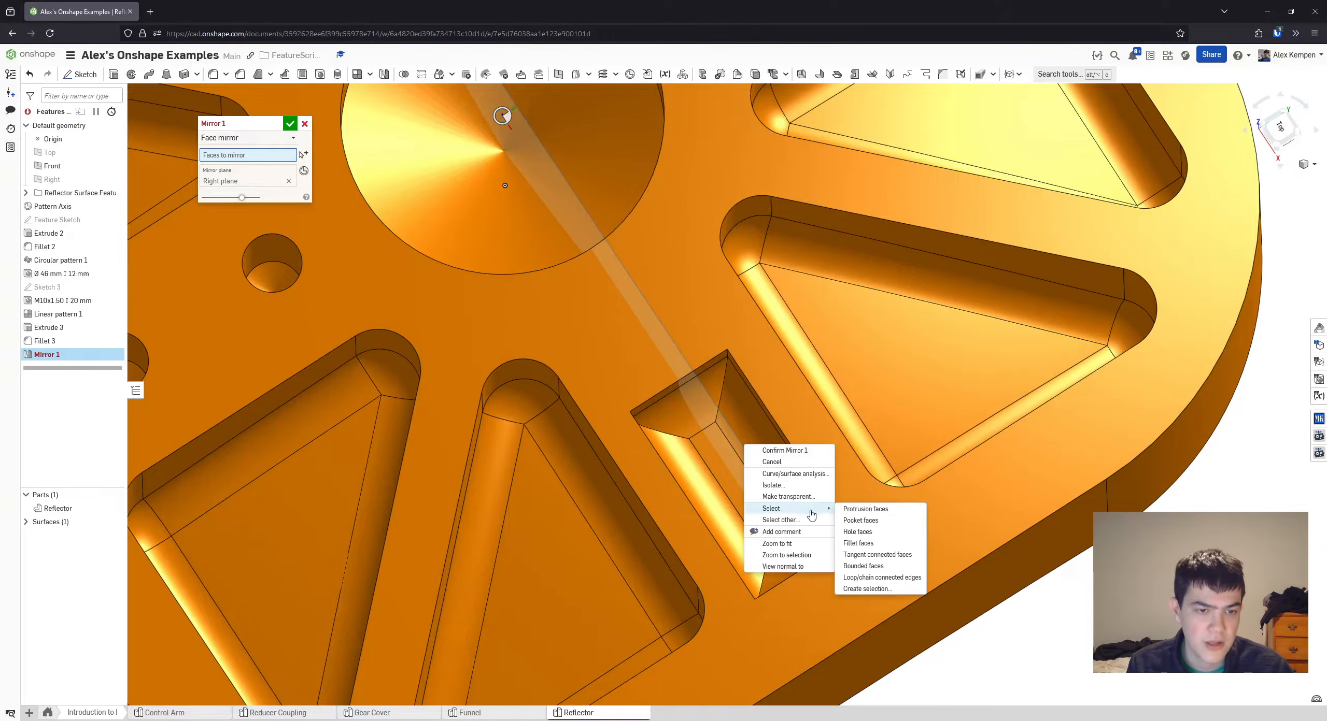
mouse_move(813, 508)
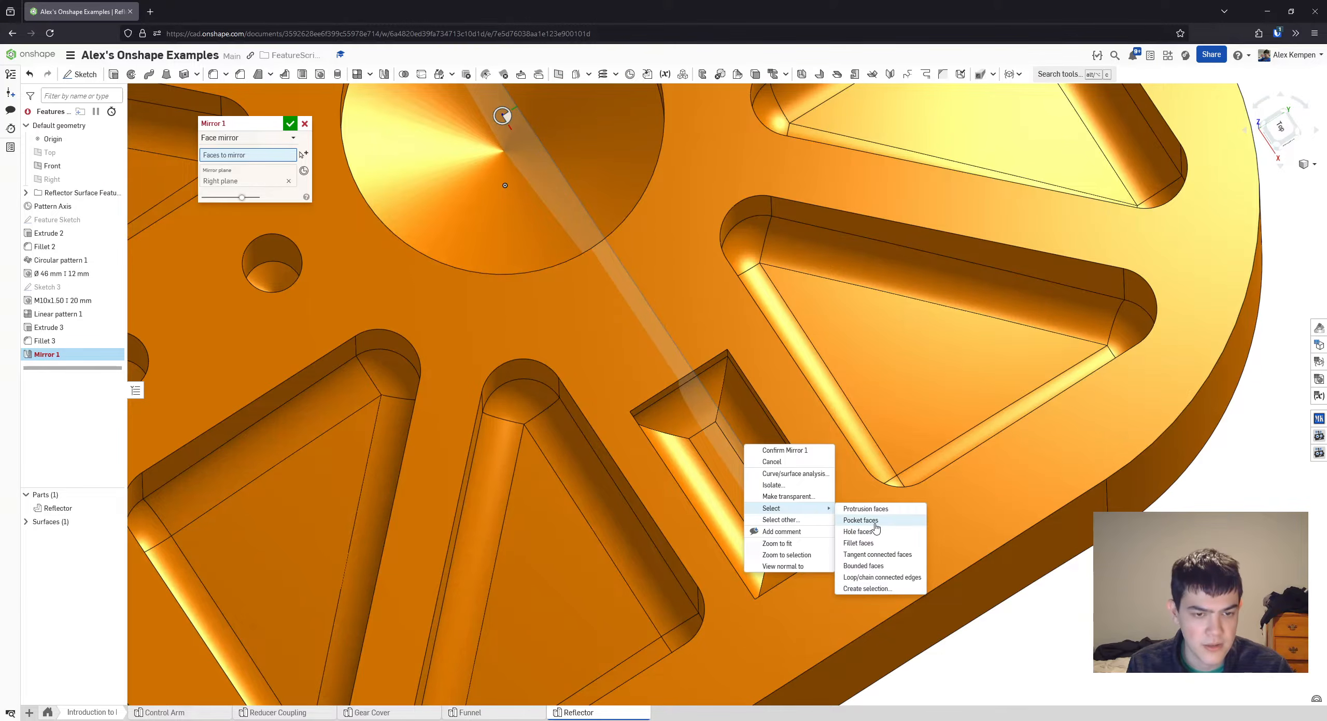
click(861, 520)
scroll(755, 415, down, 3)
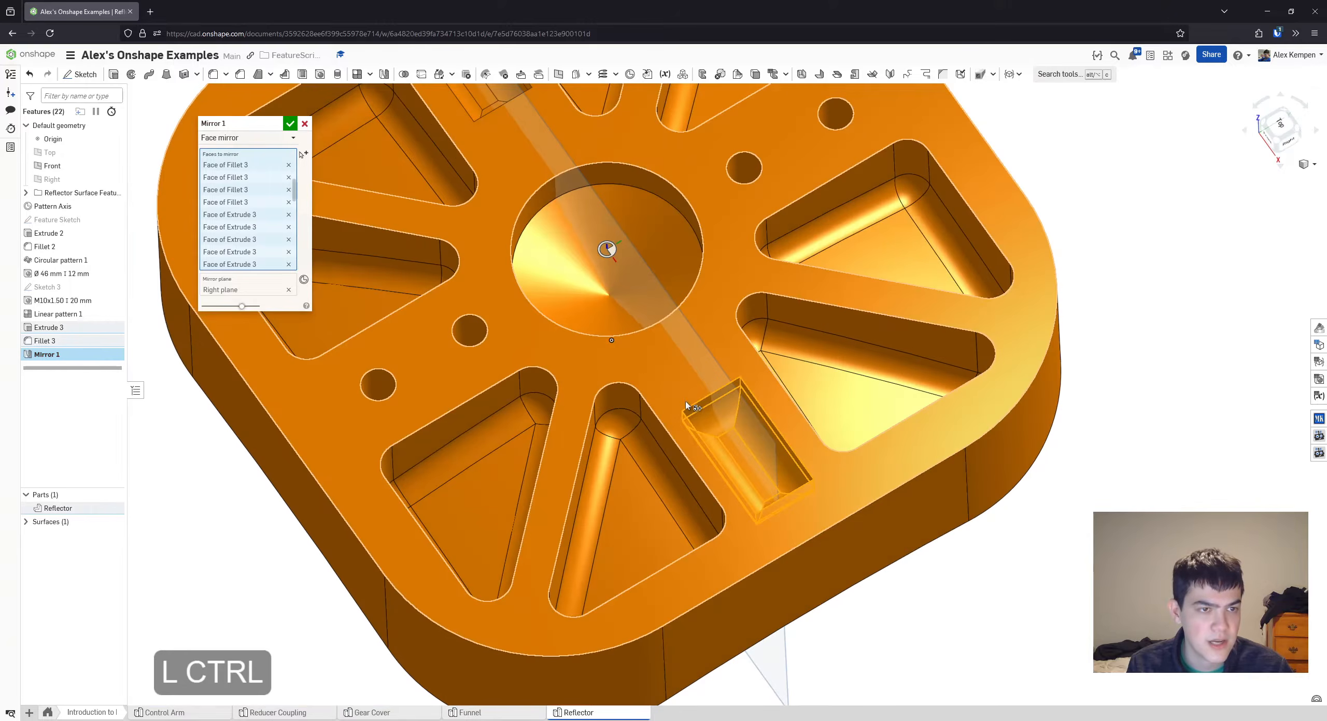
- Undo the last face selection change and clear all faces to mirror from the Face mirror
key(ctrl+z)
scroll(748, 448, up, 3)
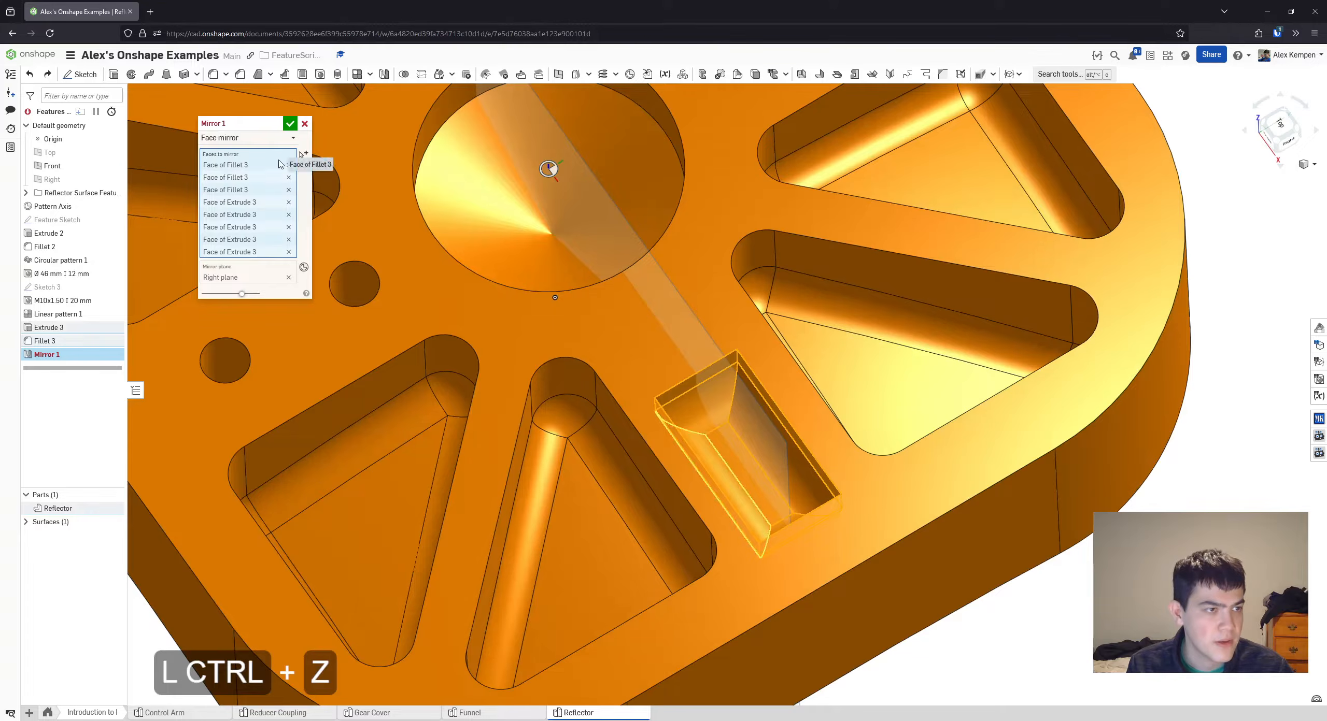
click(293, 167)
- Create a Pocket face selection from the rectangular pocket's fillet face, add it to the faces to mirror, and accept the mirror
right_click(761, 442)
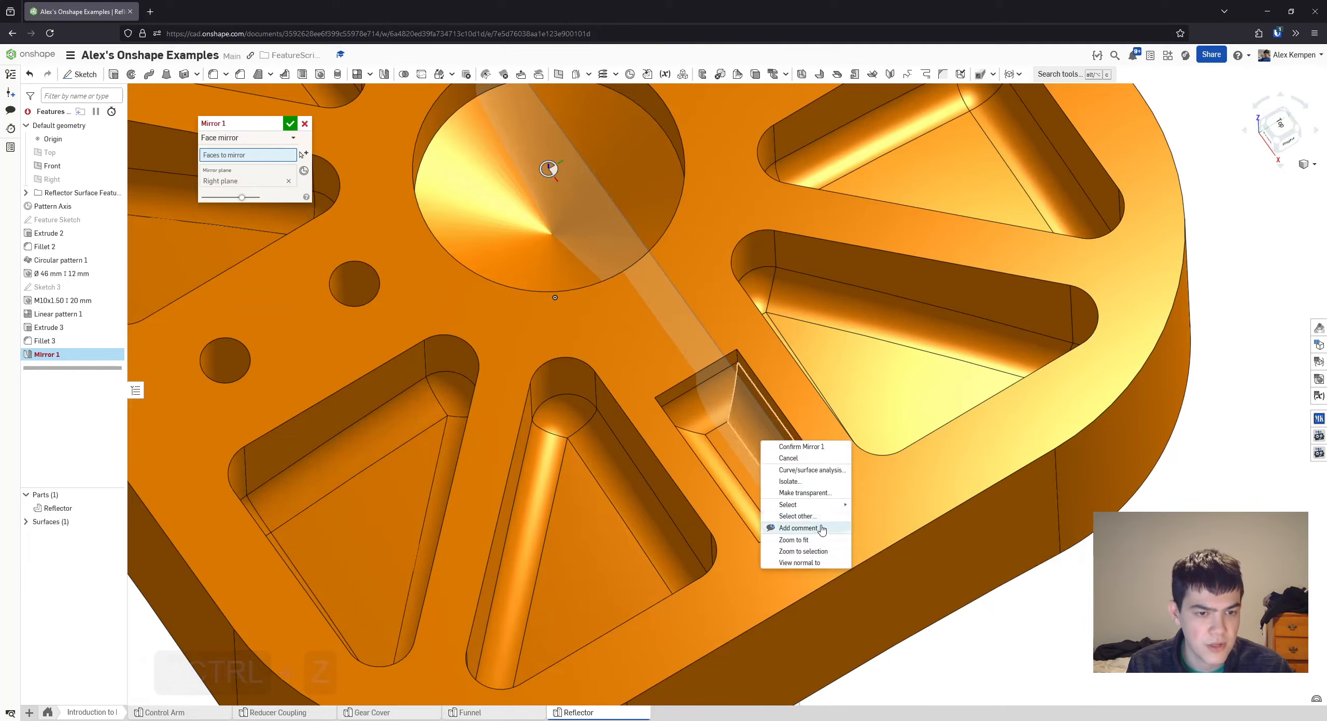
mouse_move(823, 508)
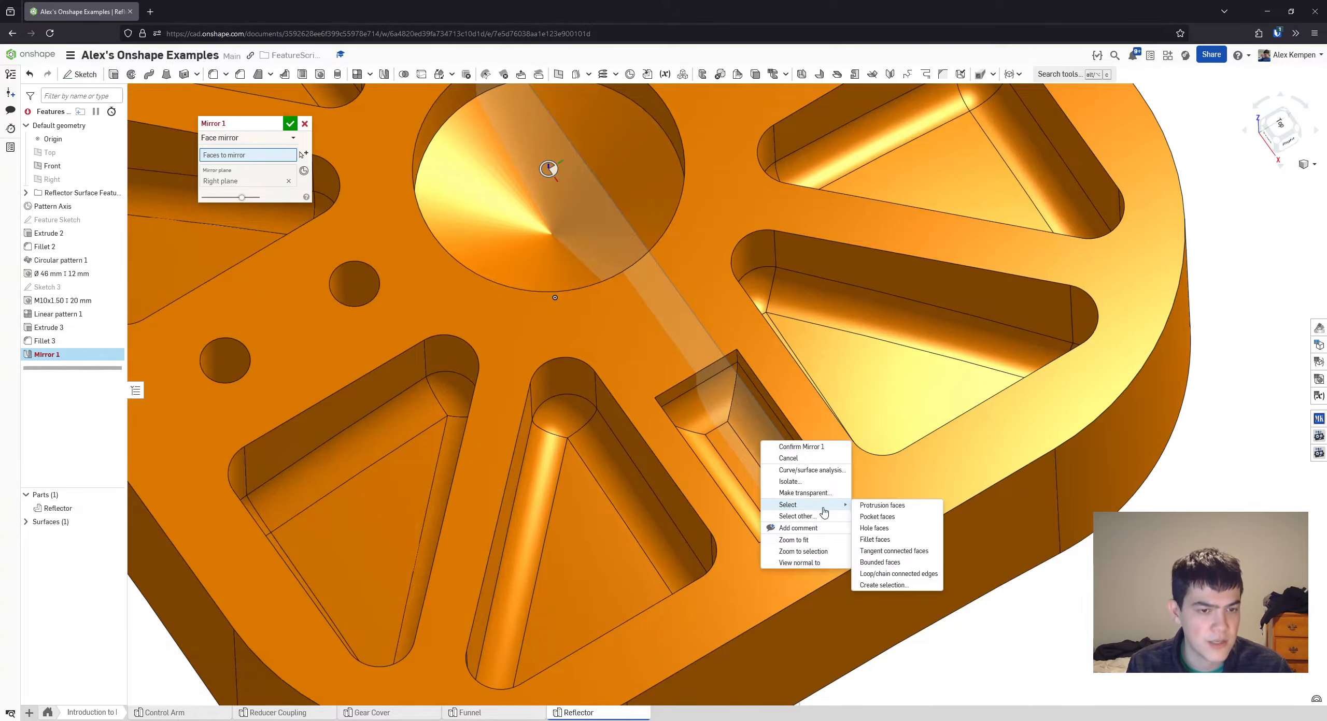
click(902, 587)
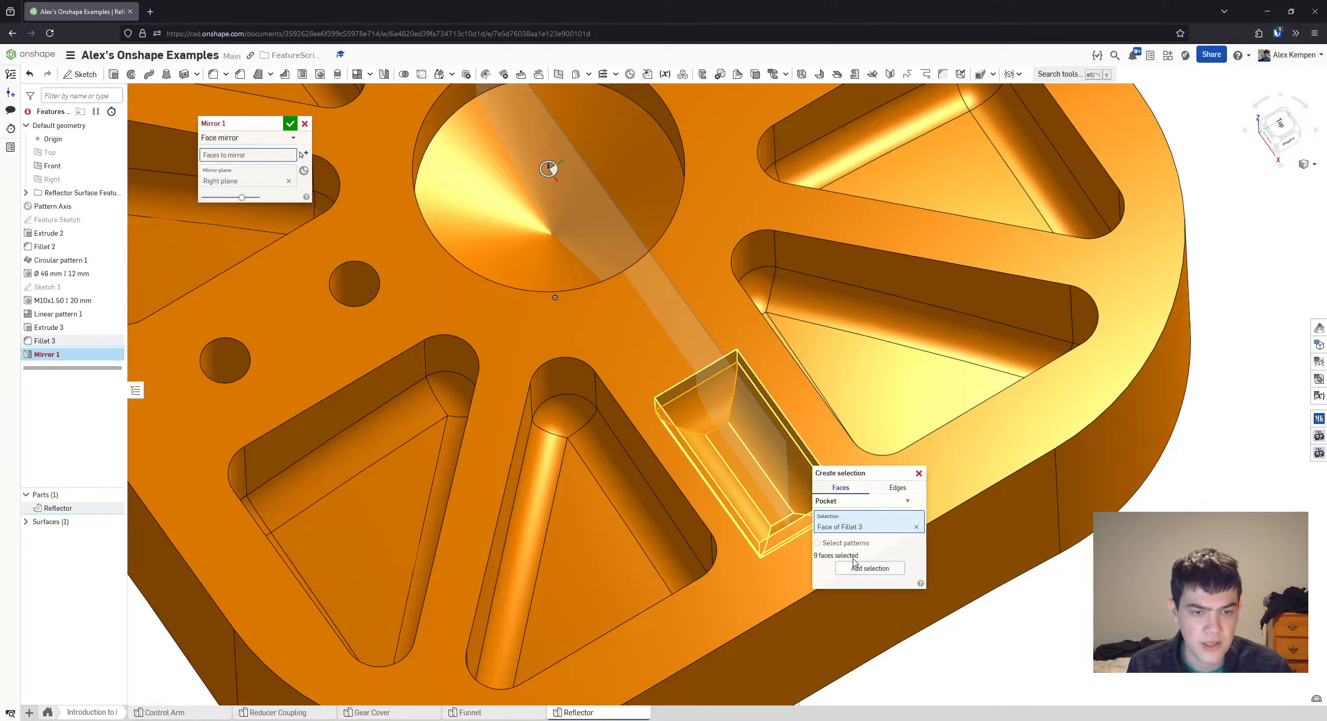
right_drag(798, 508, 659, 317)
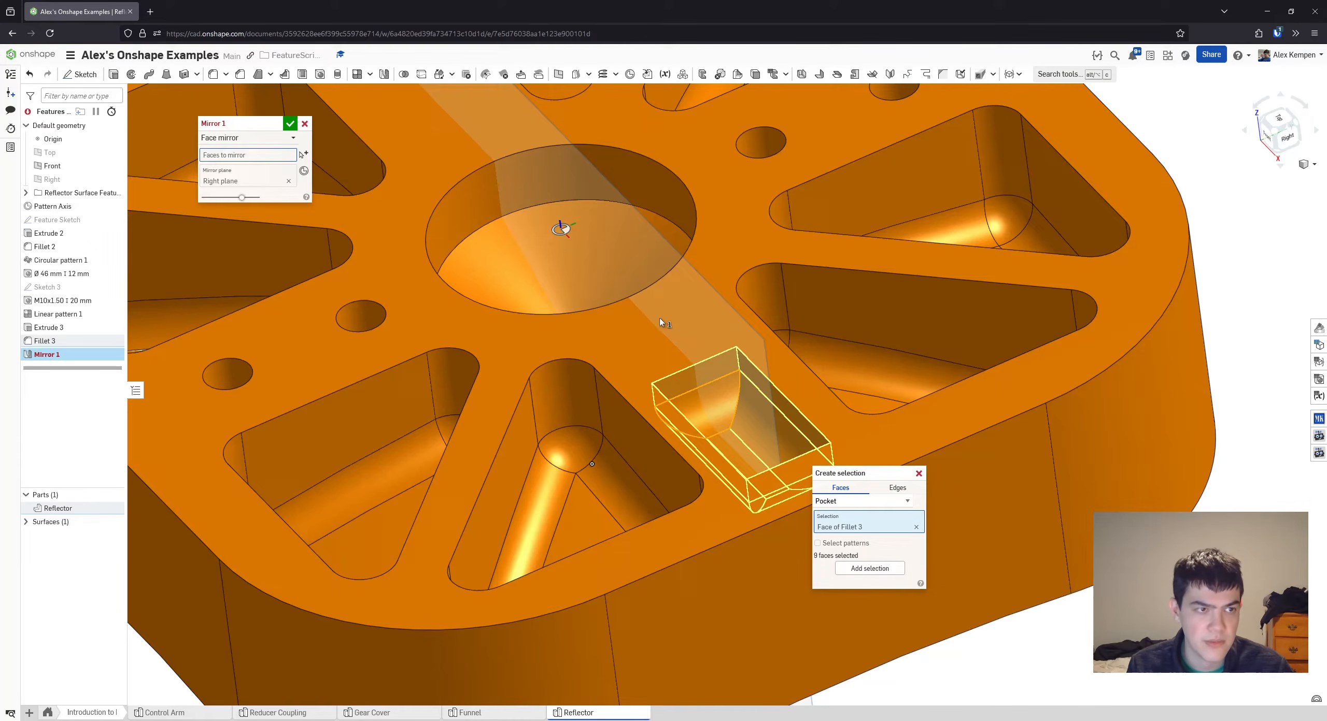
click(869, 572)
scroll(441, 334, down, 3)
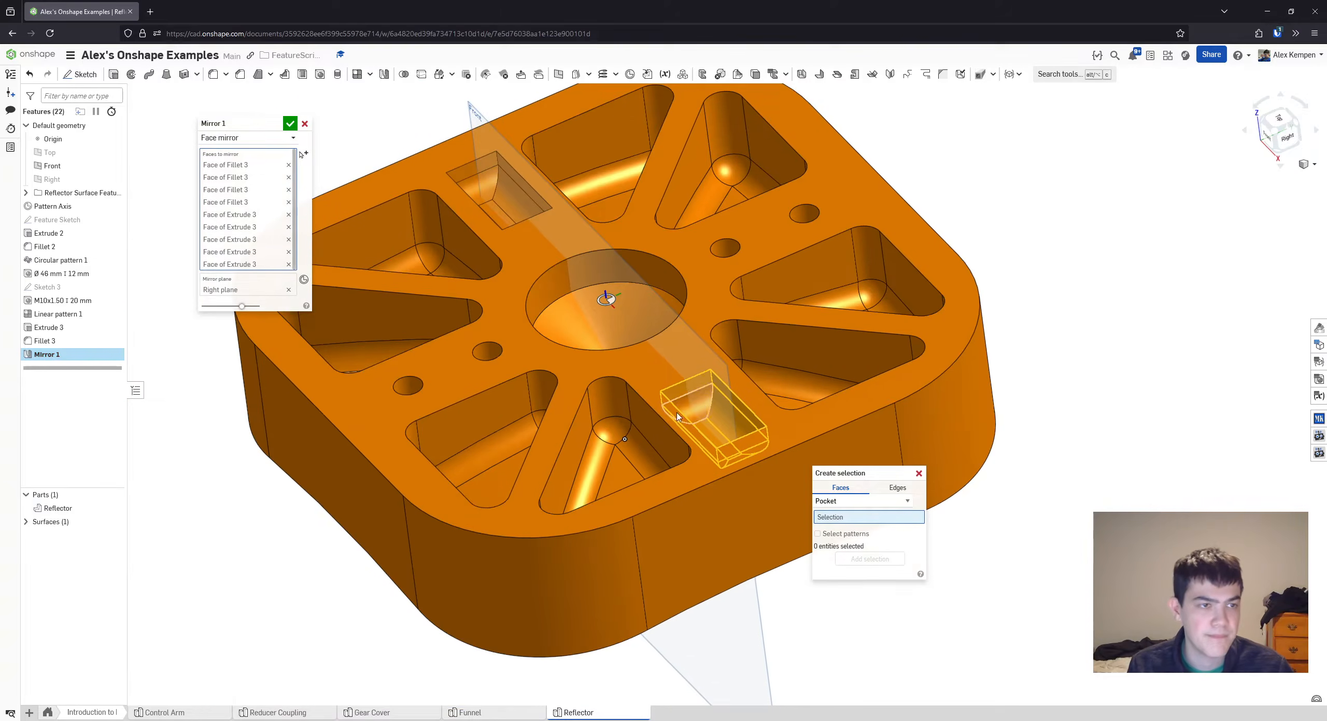
click(918, 473)
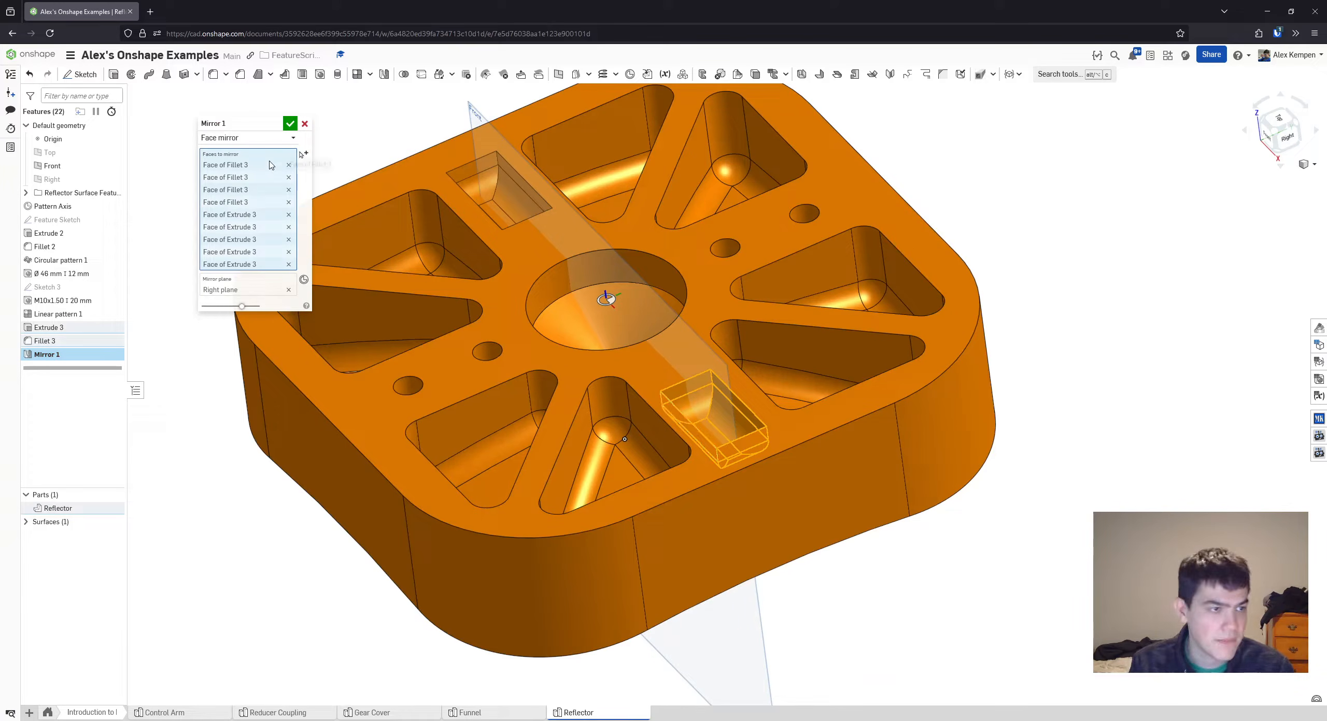
click(289, 124)
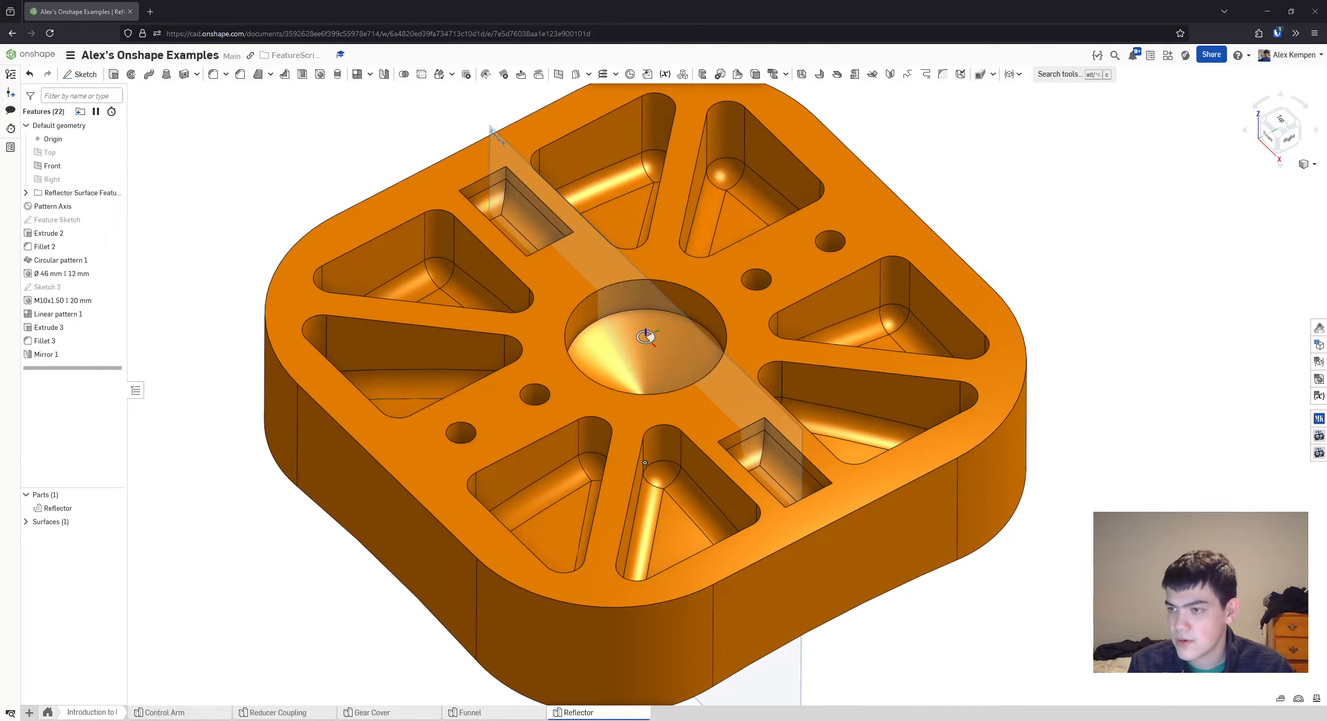
- Check the mass and section properties of the Reflector part, and clear the selection
scroll(786, 407, down, 3)
right_drag(785, 407, 785, 357)
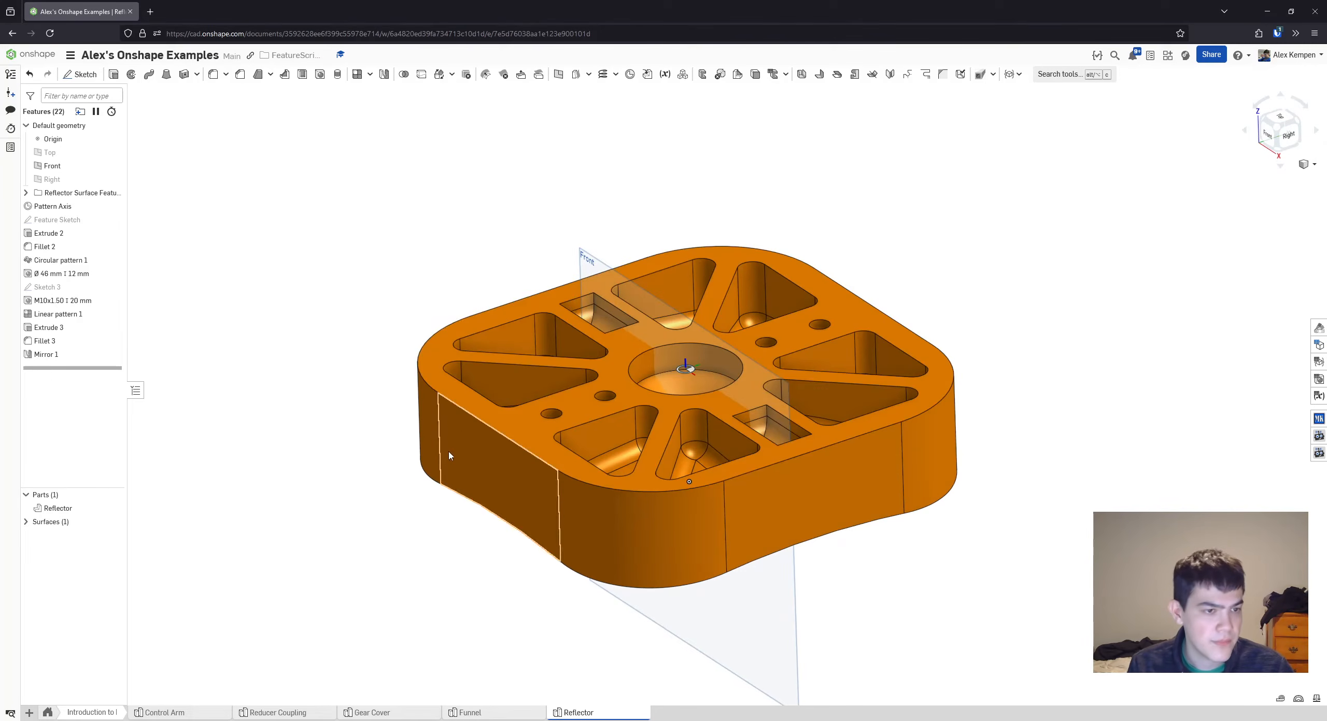
click(51, 512)
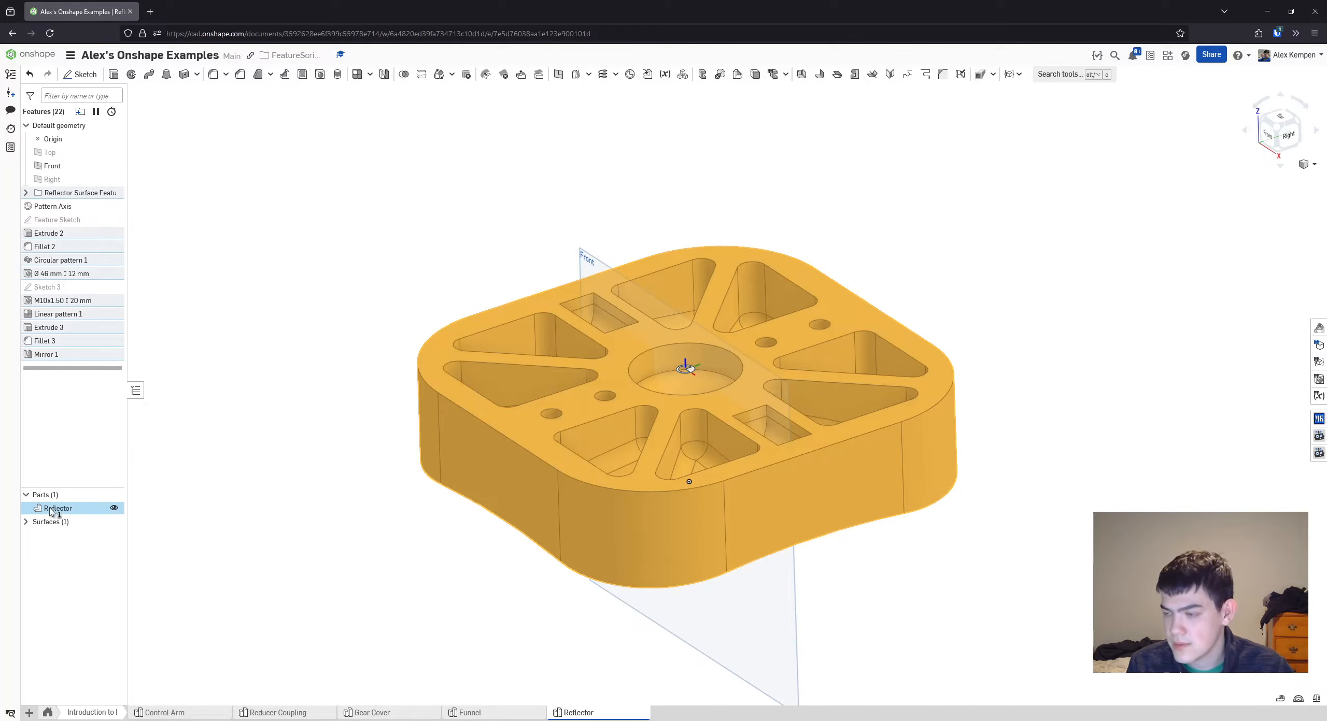
click(1315, 700)
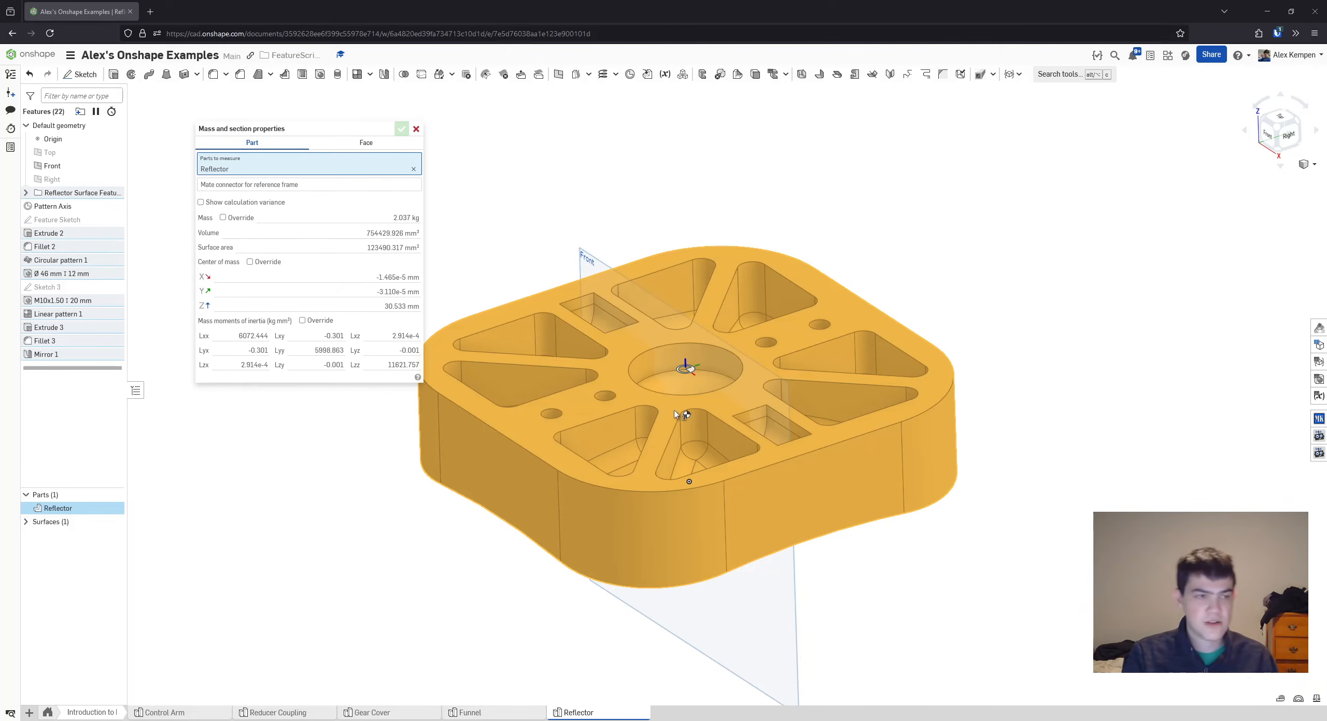
click(415, 129)
click(409, 228)
scroll(415, 249, down, 2)
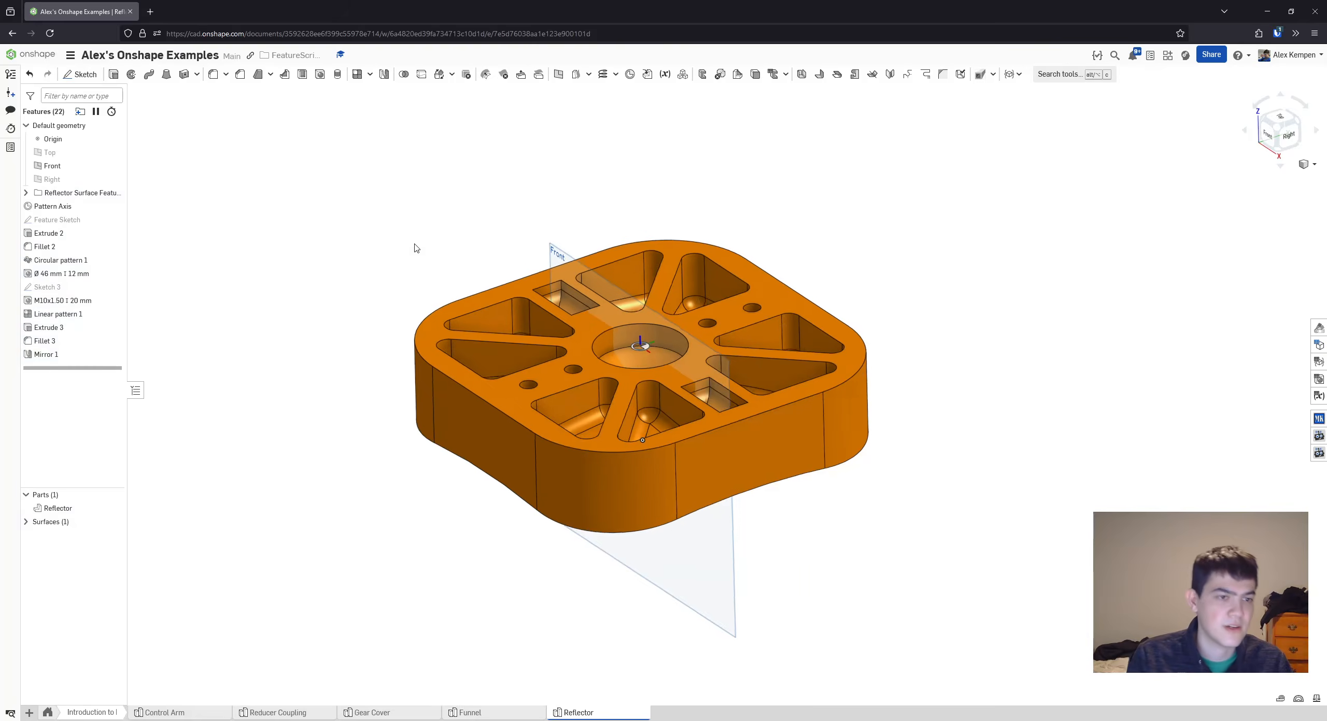